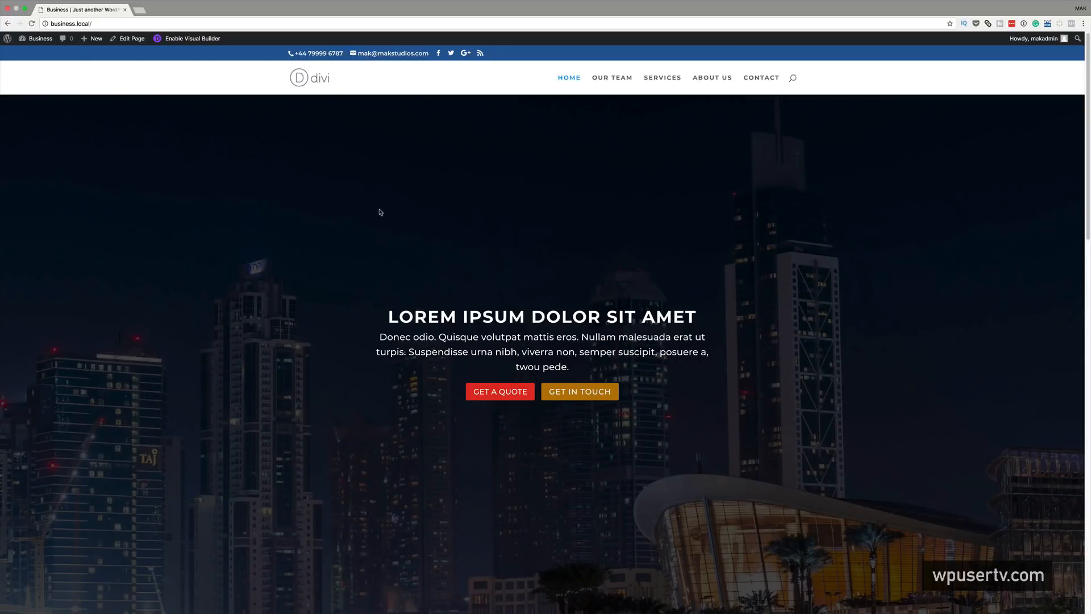
# - Review the whole homepage from top to bottom, then go to the Our Team page
pyautogui.scroll(-5, 379, 213)
pyautogui.scroll(-4, 379, 213)
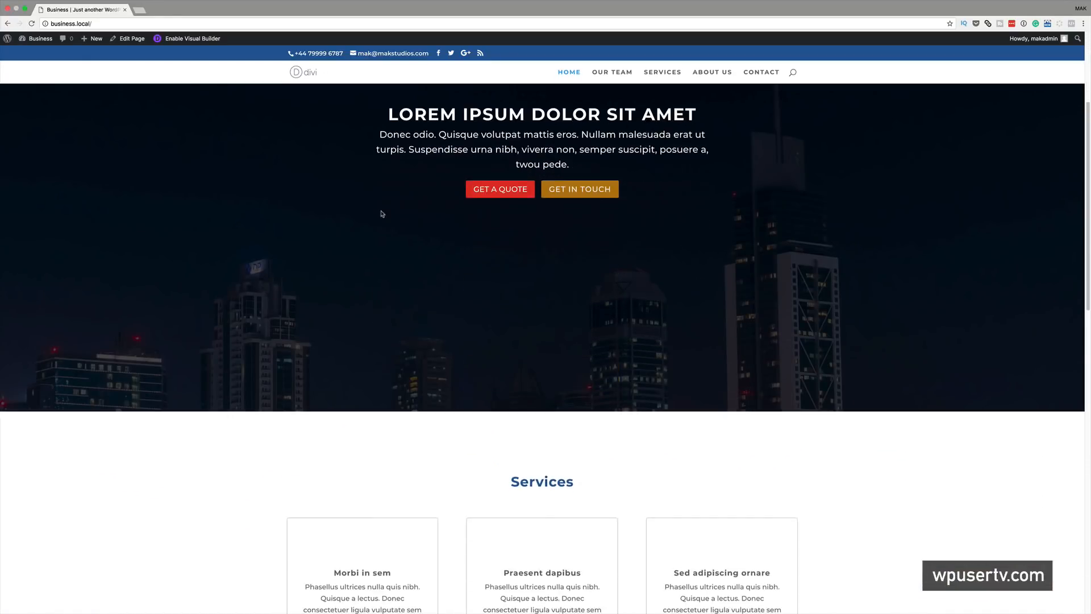
pyautogui.scroll(-10, 382, 213)
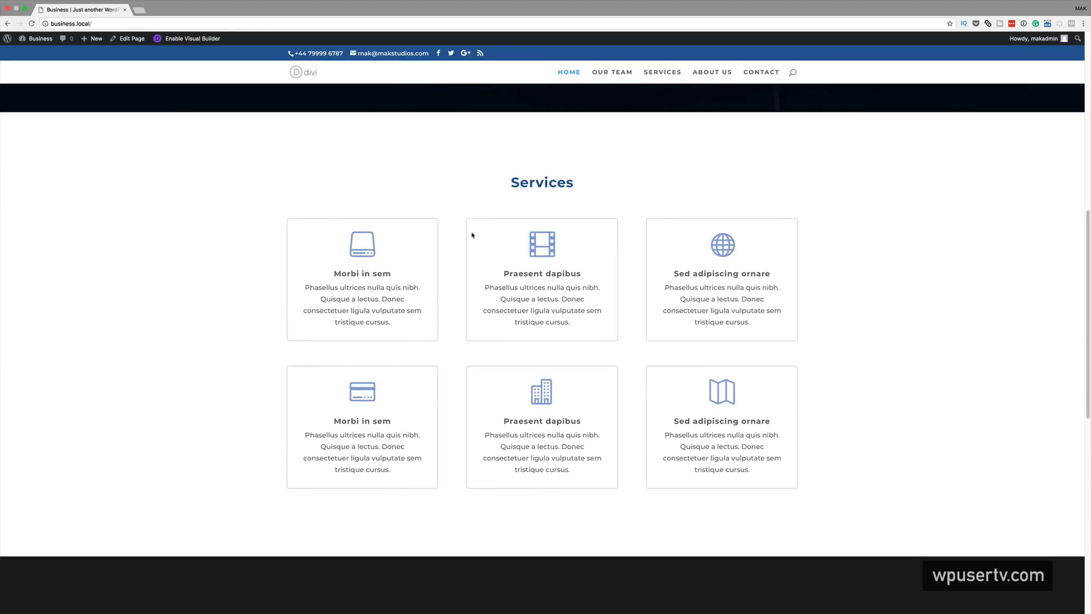
pyautogui.scroll(-13, 208, 272)
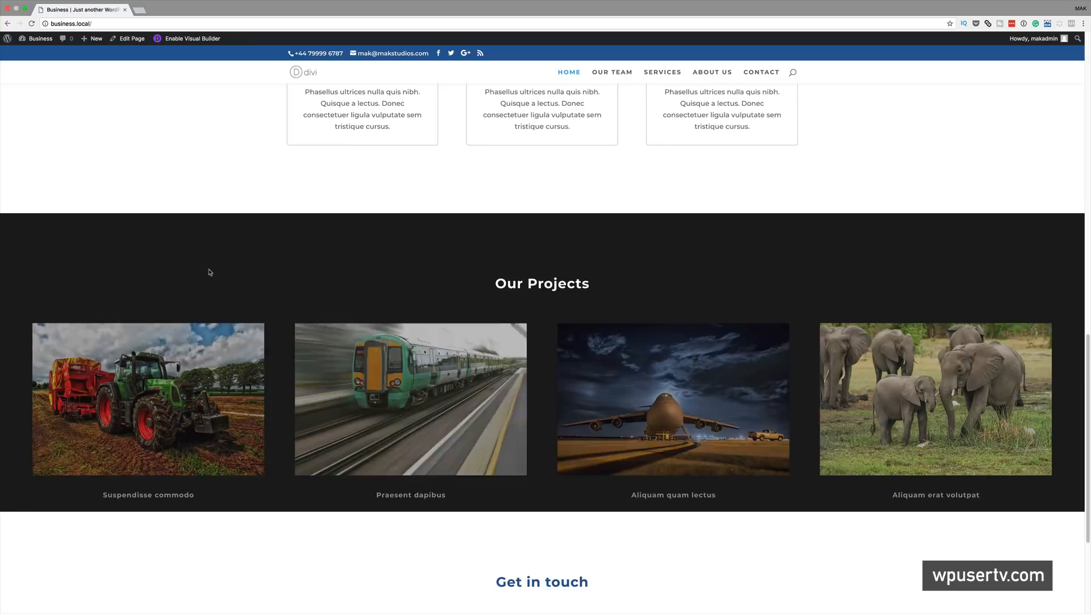
pyautogui.scroll(-7, 279, 330)
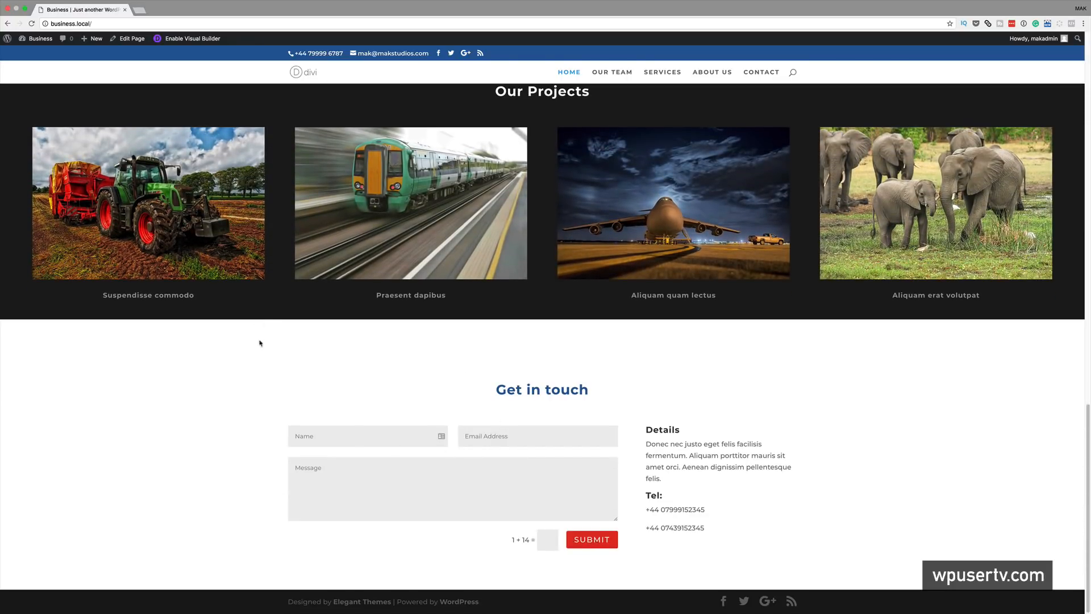
pyautogui.scroll(20, 318, 392)
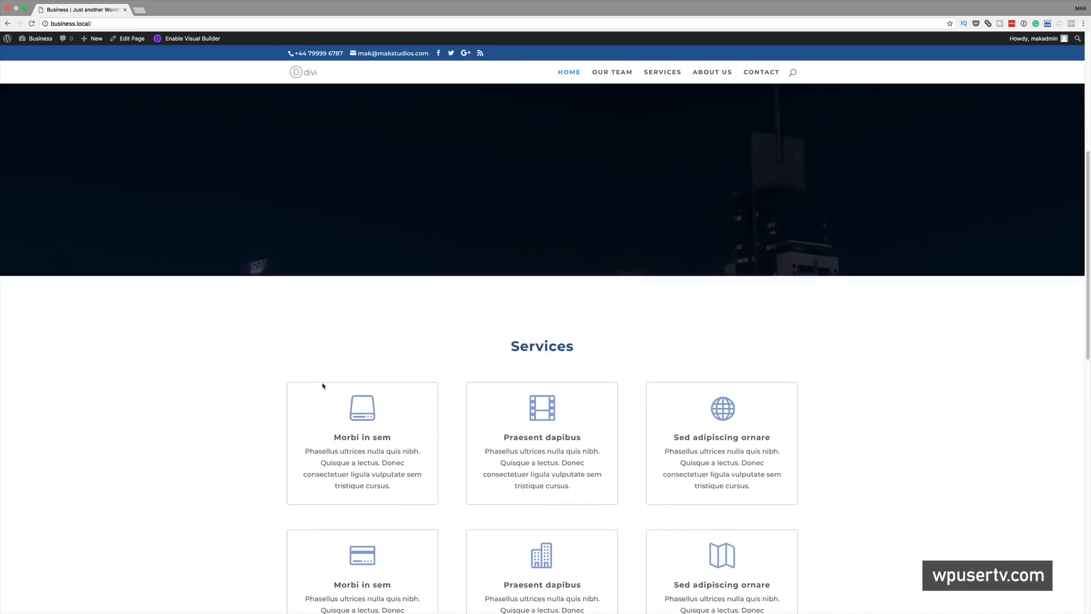
pyautogui.click(627, 80)
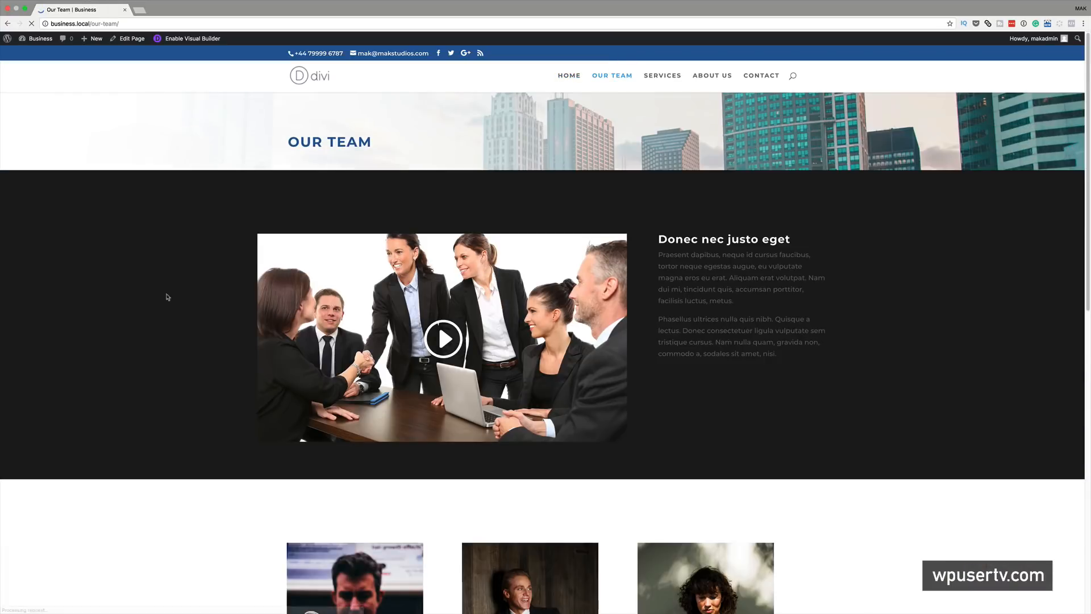
# - Scroll down through the Our Team and Services pages to review their content
pyautogui.scroll(-2, 166, 295)
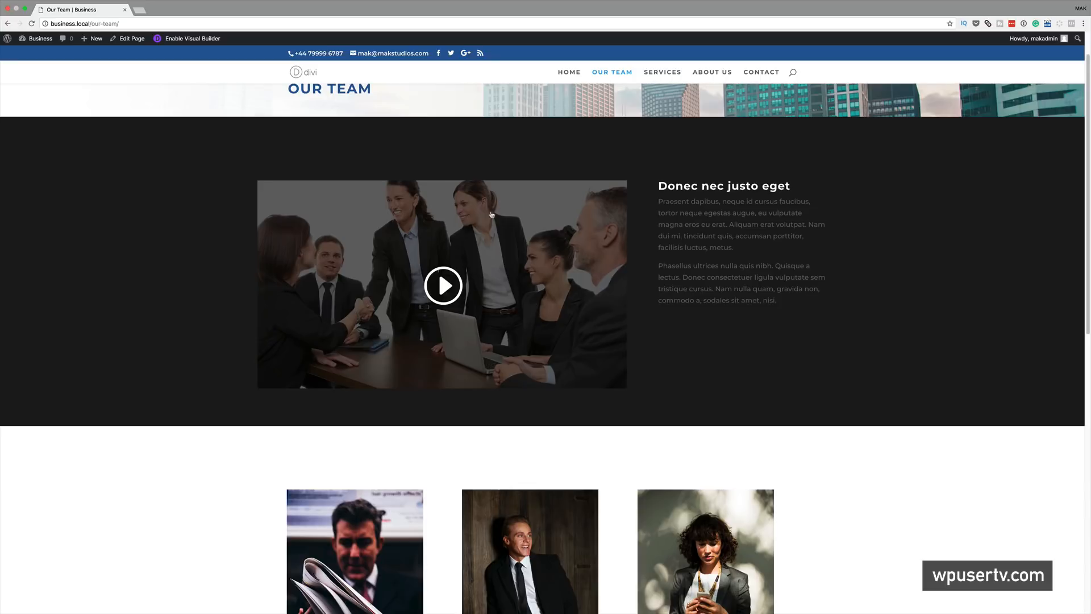
pyautogui.scroll(-5, 209, 360)
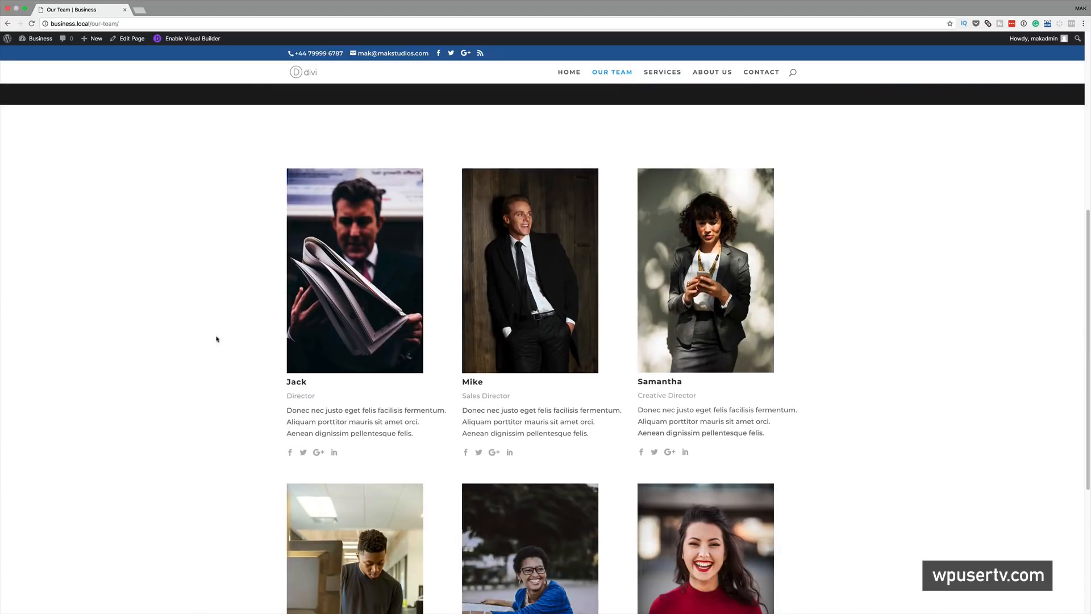
pyautogui.scroll(-5, 184, 413)
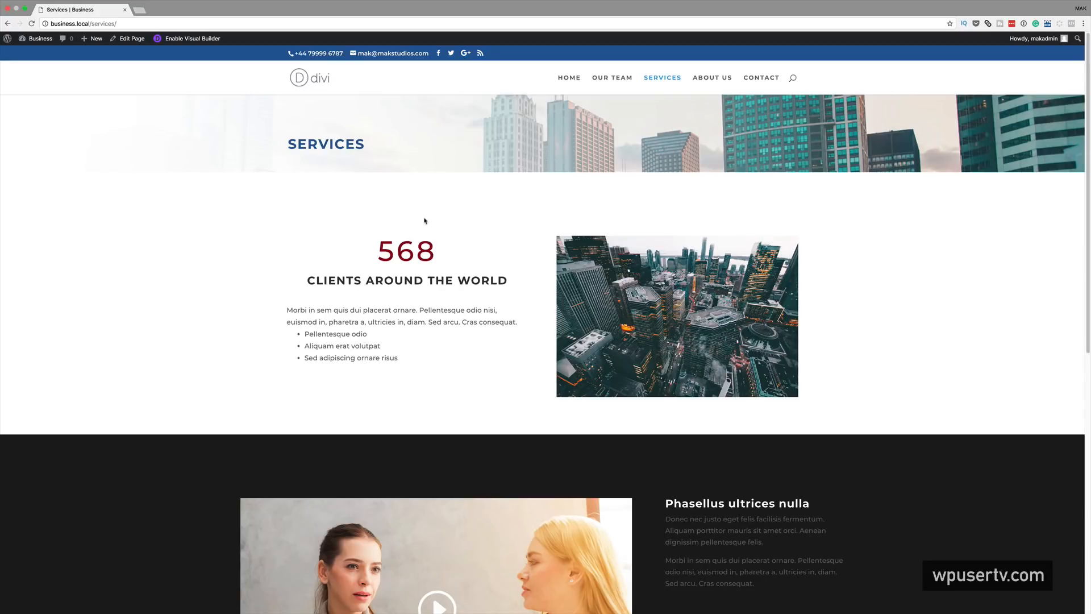
pyautogui.scroll(-2, 419, 257)
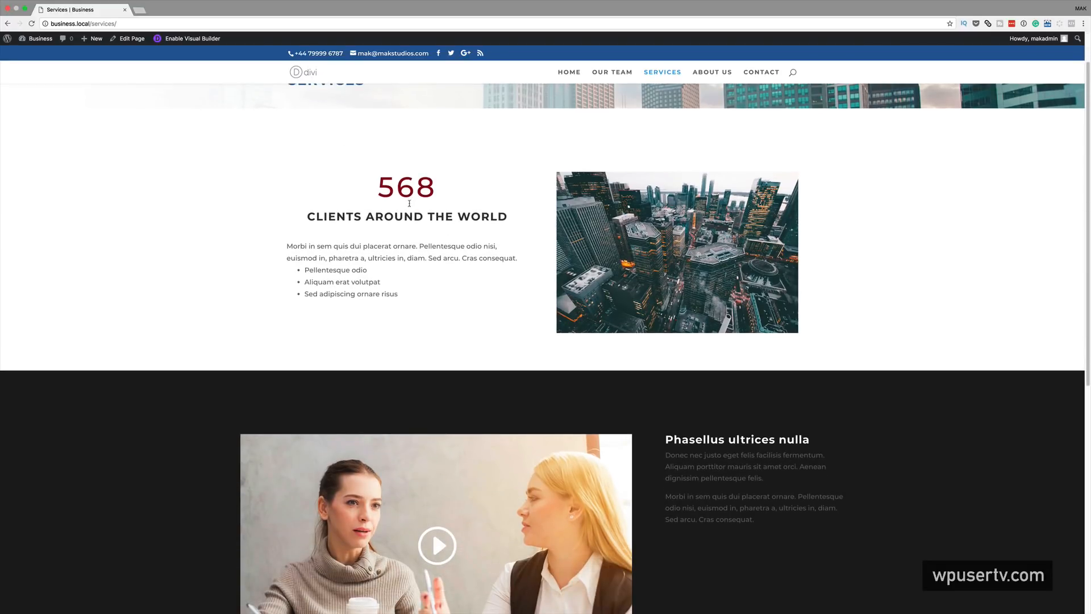
pyautogui.scroll(-4, 288, 256)
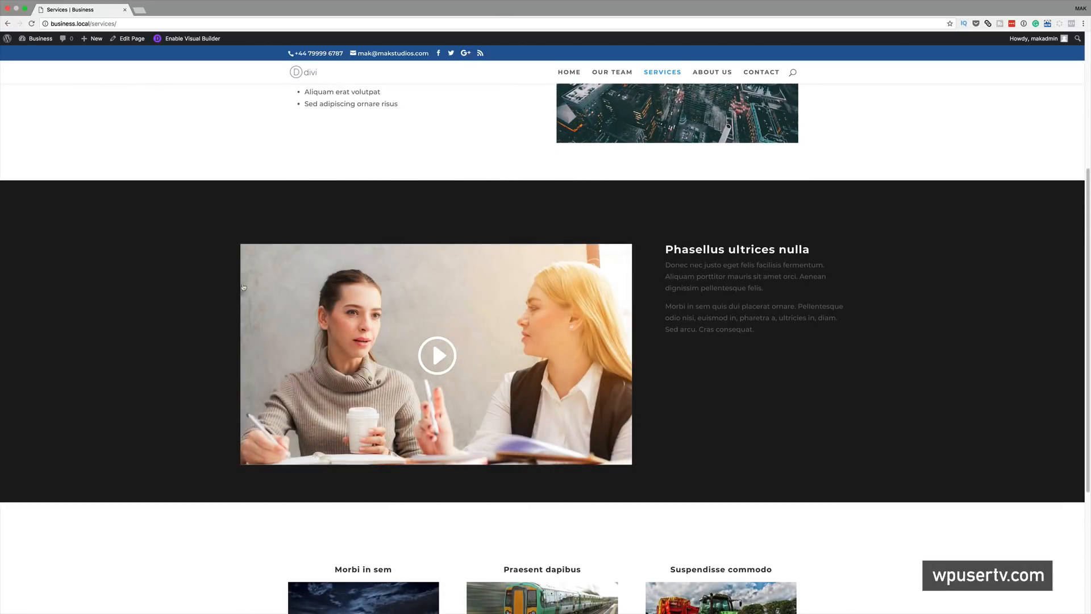
pyautogui.scroll(-5, 165, 382)
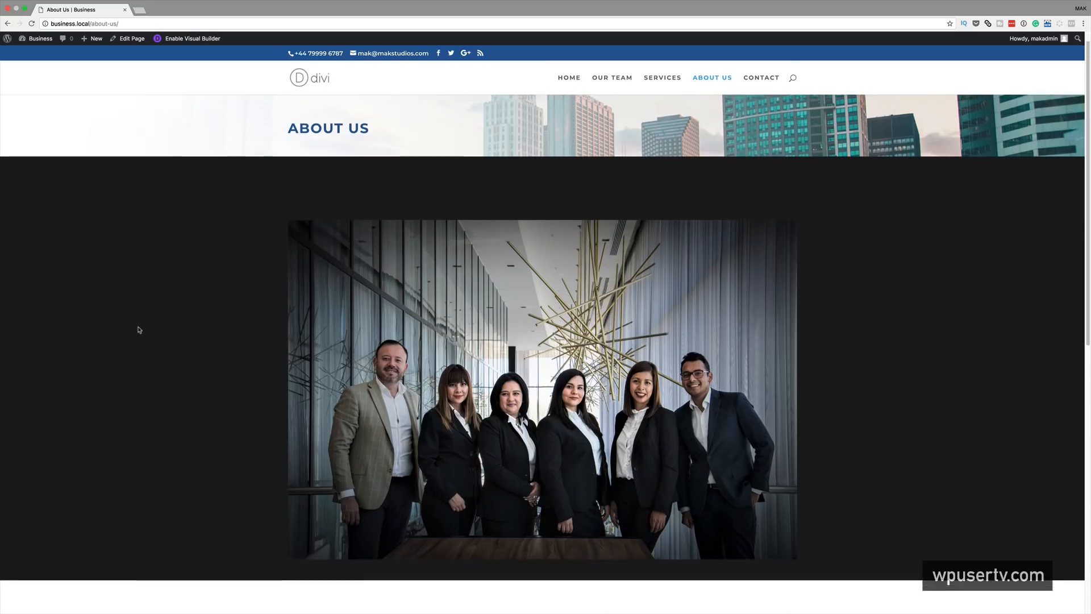
# - Scroll down through the About Us page and back up to its top
pyautogui.scroll(-1, 136, 326)
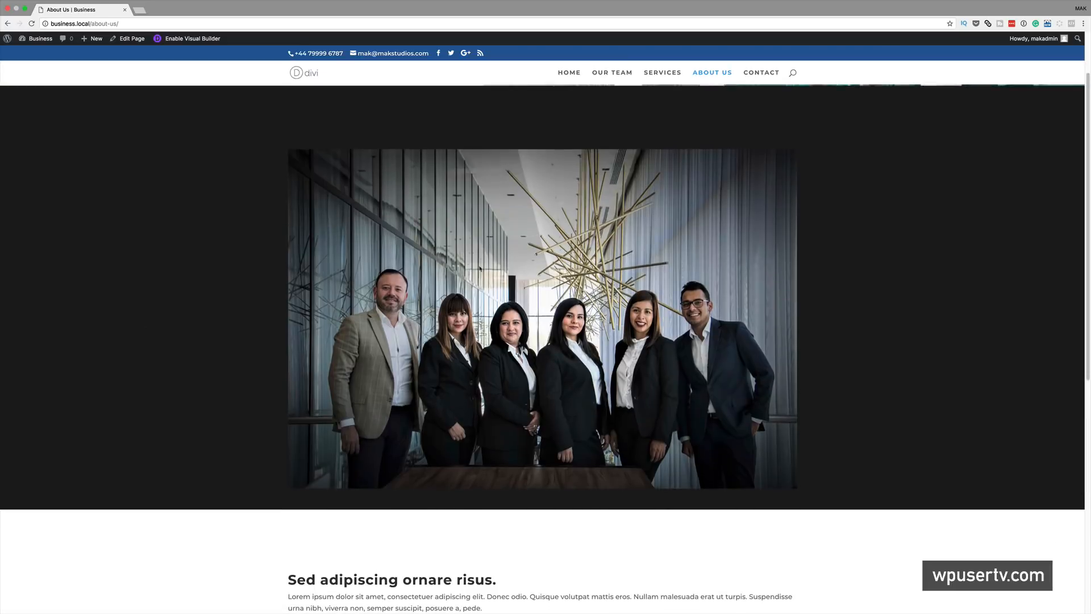
pyautogui.scroll(-10, 239, 335)
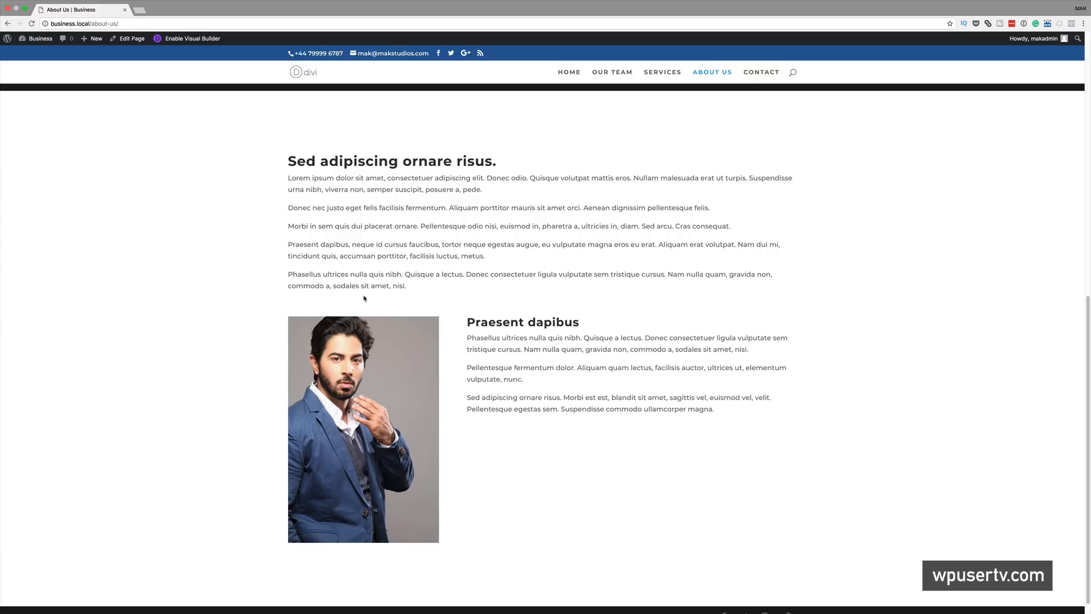
pyautogui.scroll(10, 400, 322)
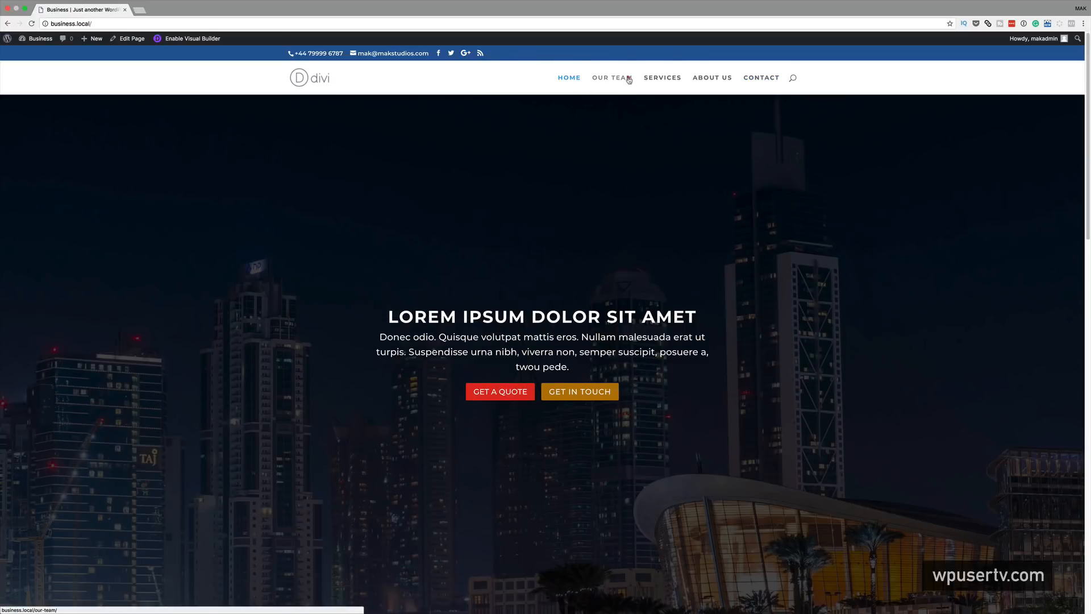
# - Revisit Our Team and Services, return to Home, and launch the Divi Visual Builder there
pyautogui.click(629, 79)
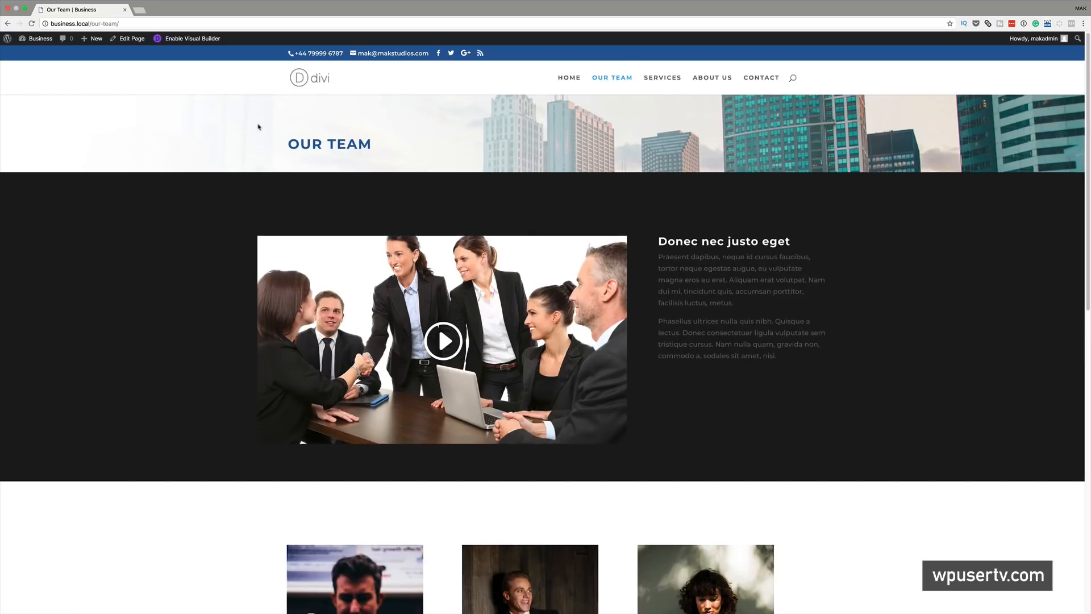
pyautogui.click(661, 78)
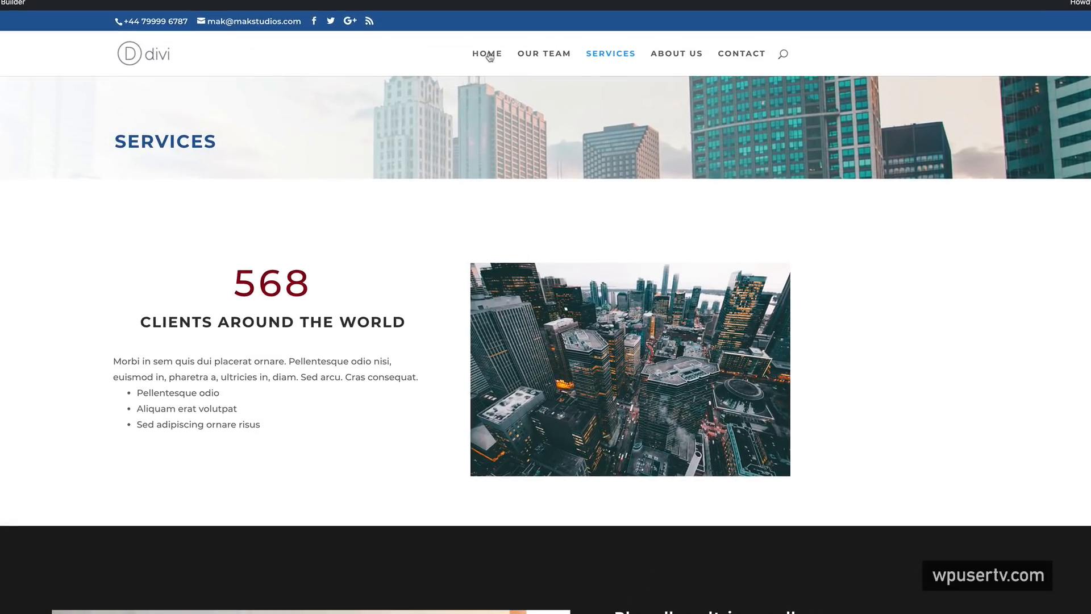
pyautogui.click(568, 77)
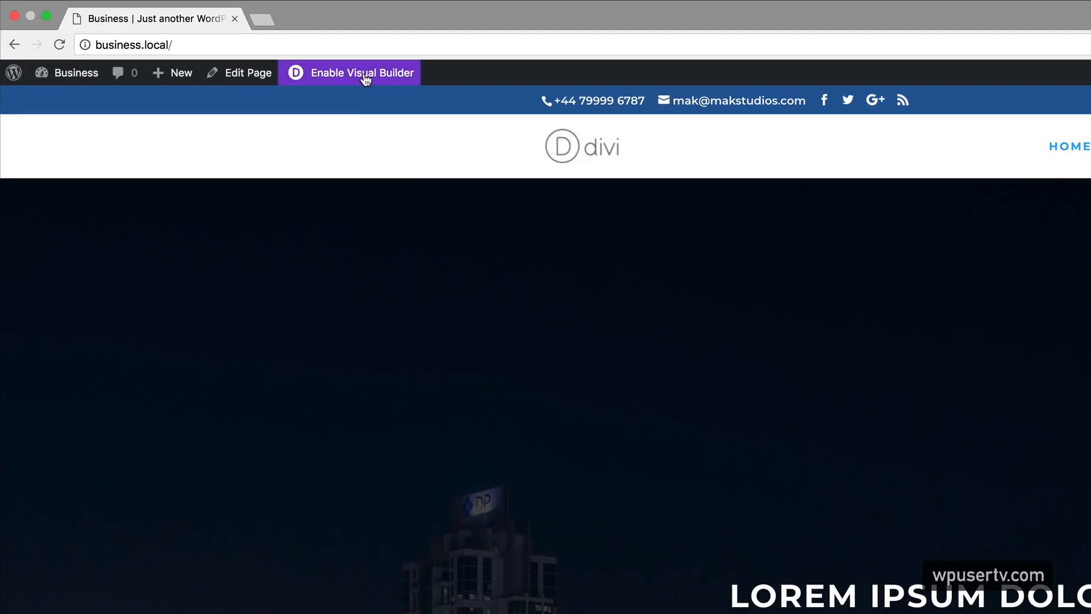
pyautogui.click(365, 74)
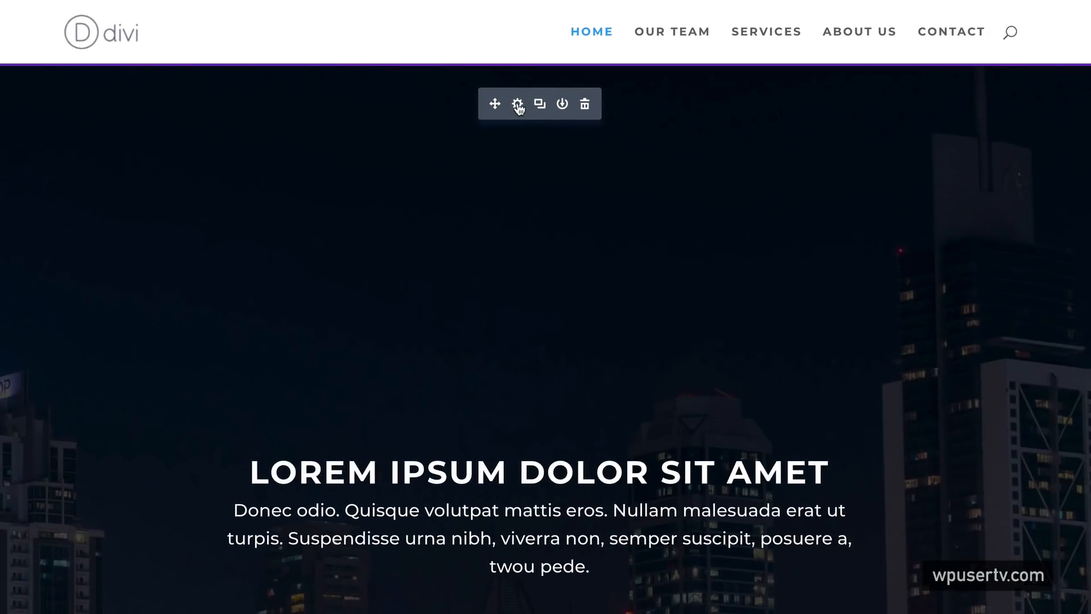
# - Replace the Fullwidth Header's night-city background image with the noodle-dish photo from the Media Library
pyautogui.click(518, 104)
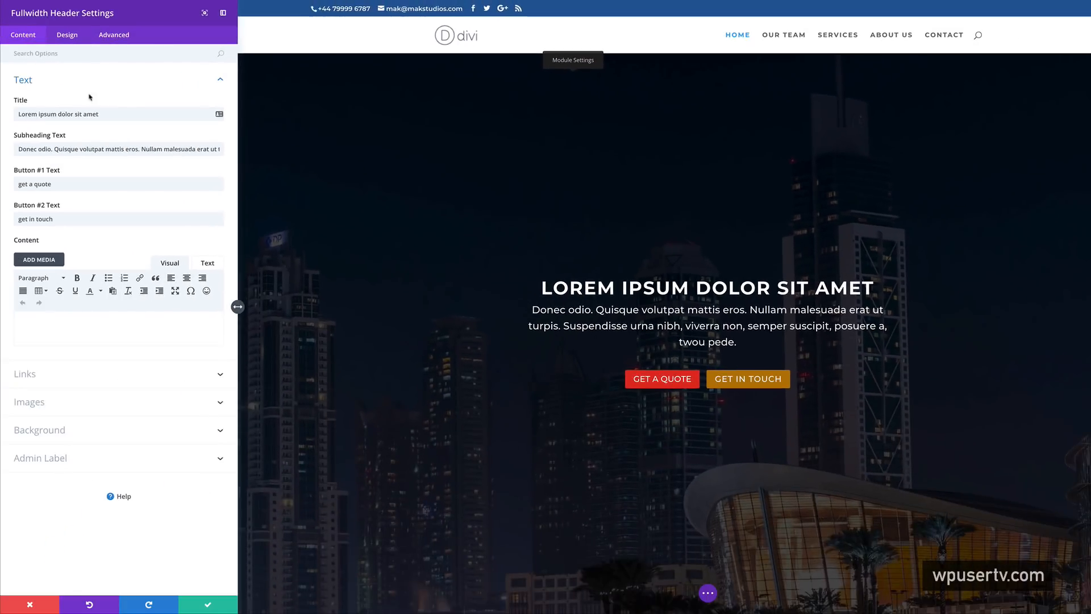
pyautogui.click(69, 431)
pyautogui.click(149, 194)
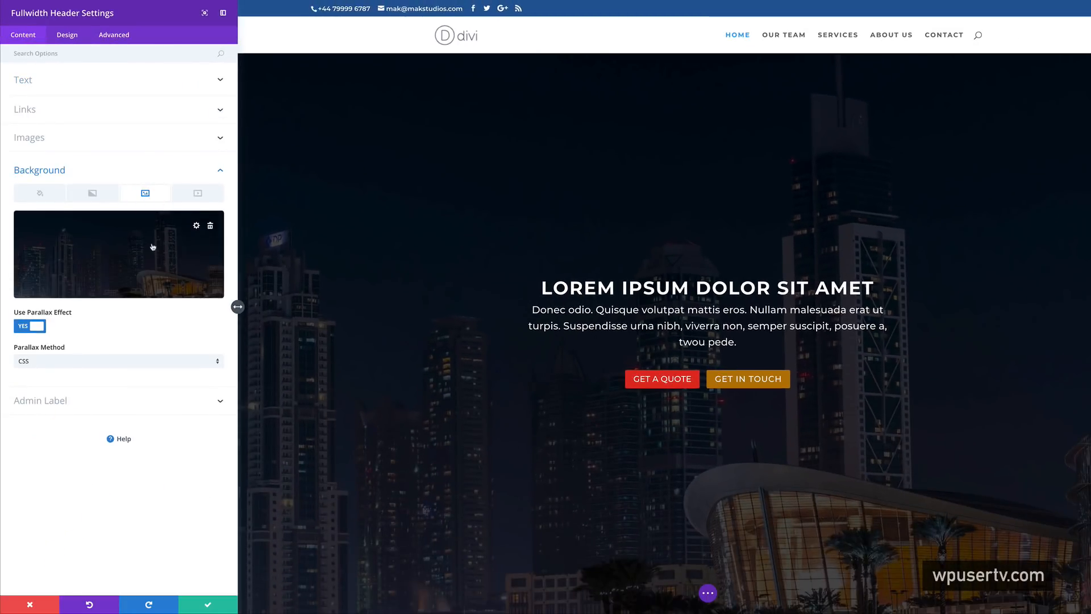
pyautogui.click(210, 225)
pyautogui.click(119, 254)
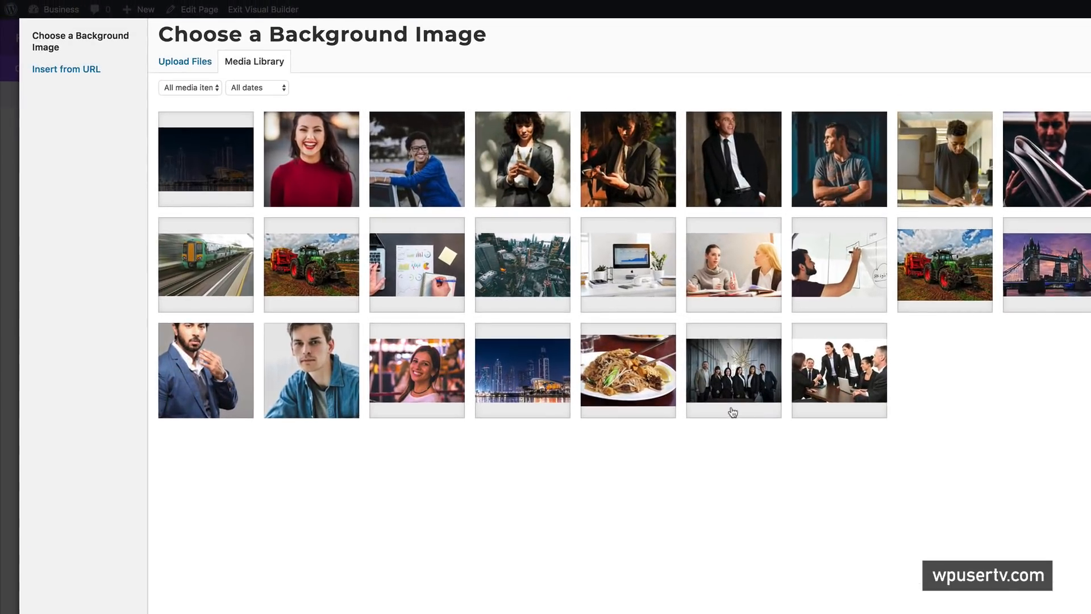
pyautogui.click(465, 263)
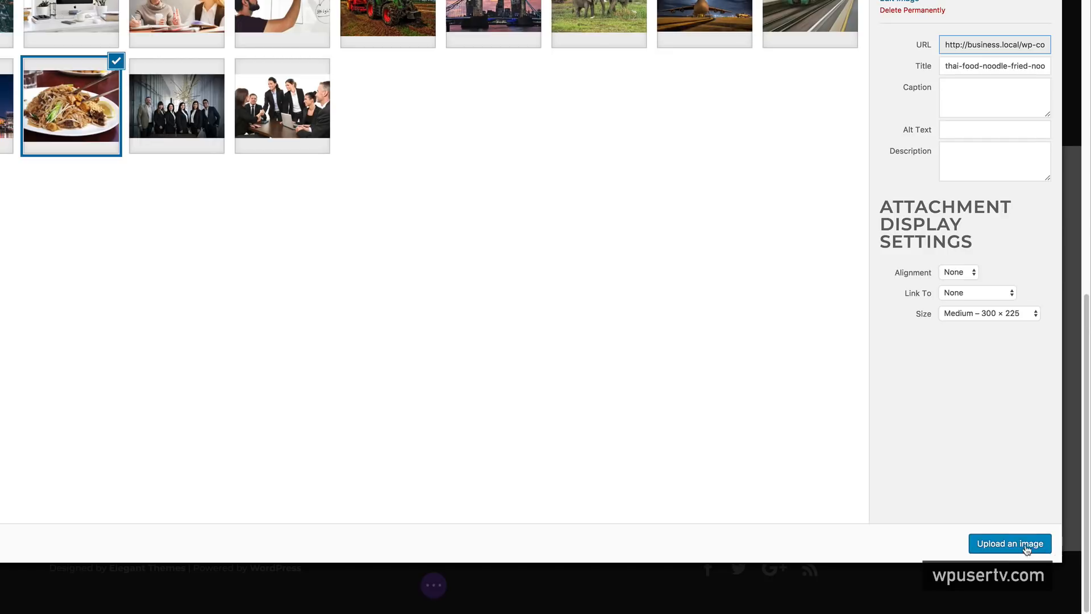
pyautogui.click(1023, 547)
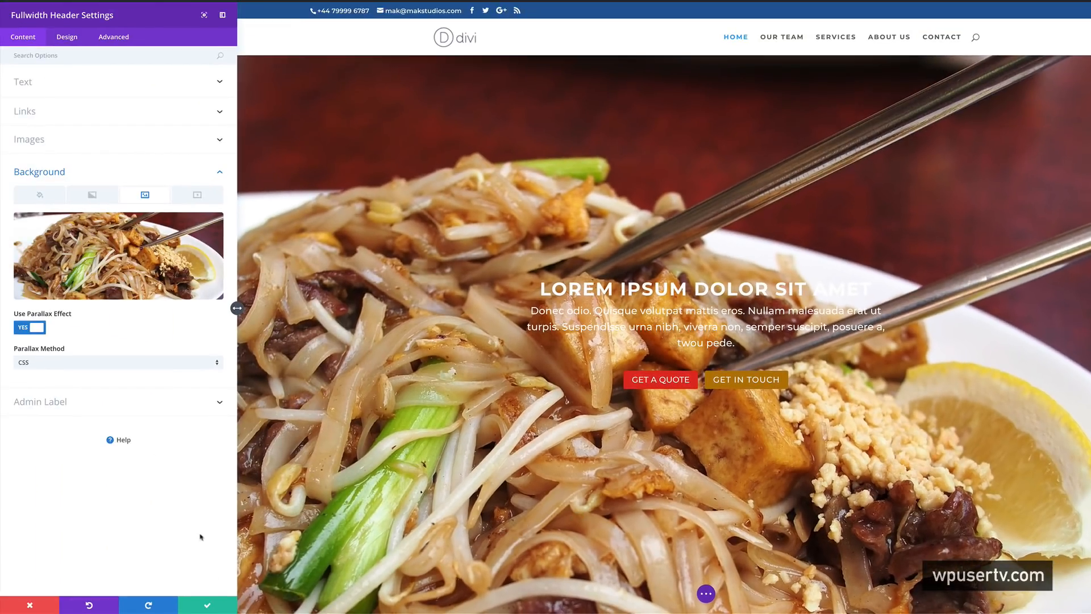
pyautogui.scroll(-4, 358, 352)
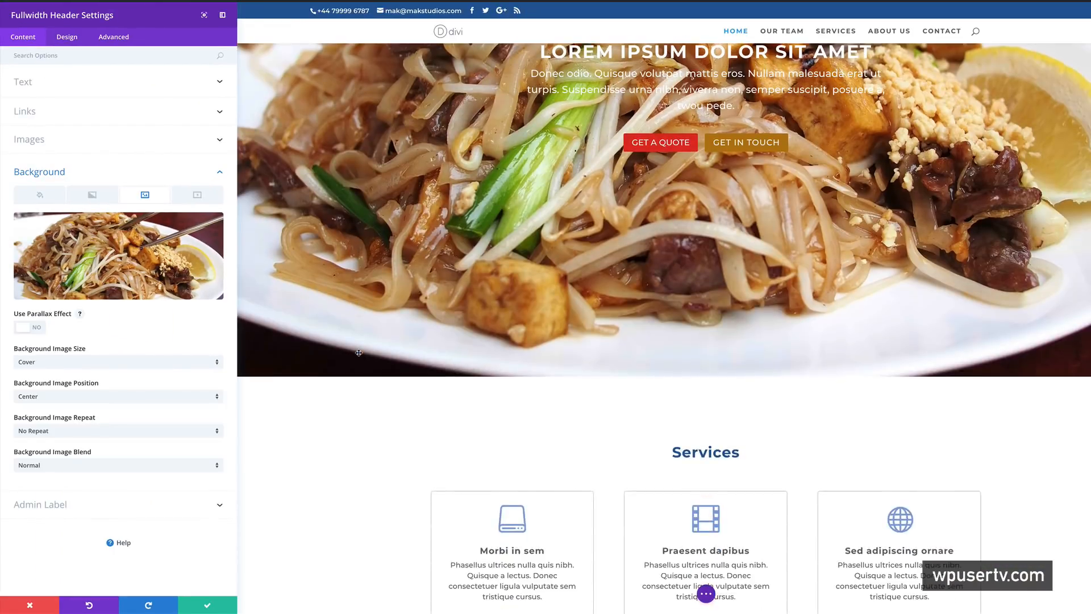
pyautogui.scroll(5, 359, 353)
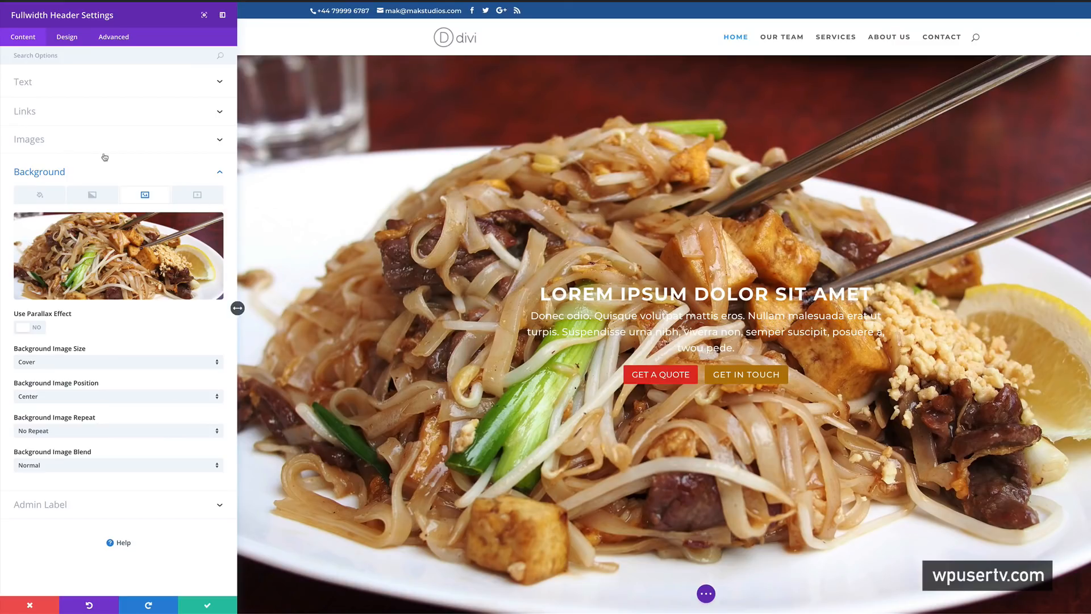
# - Set the header's Background Image Blend to Multiply and save the module settings
pyautogui.click(42, 196)
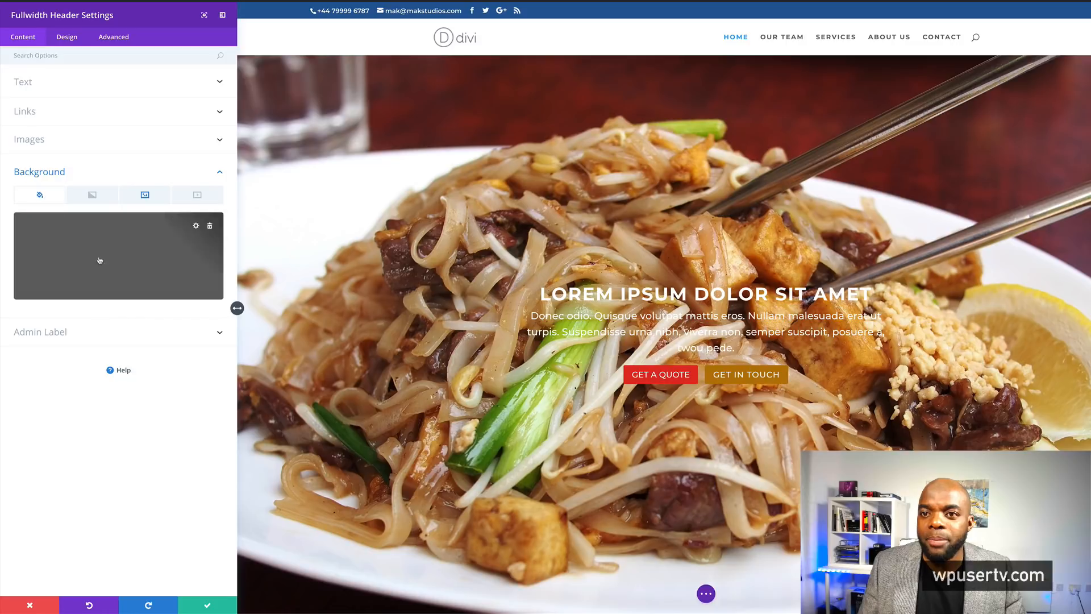
pyautogui.click(130, 249)
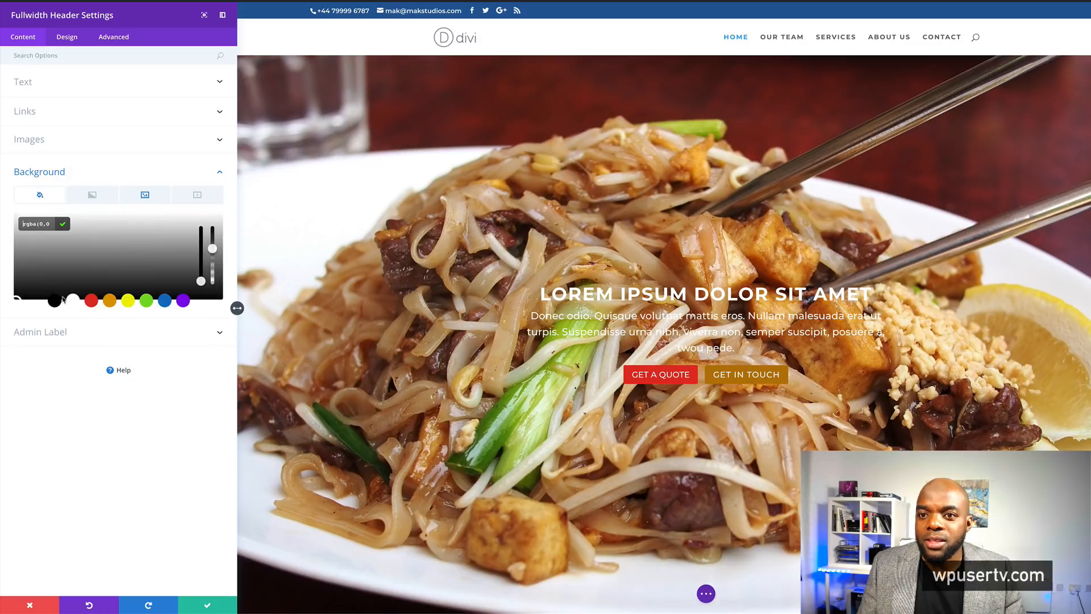
pyautogui.click(157, 197)
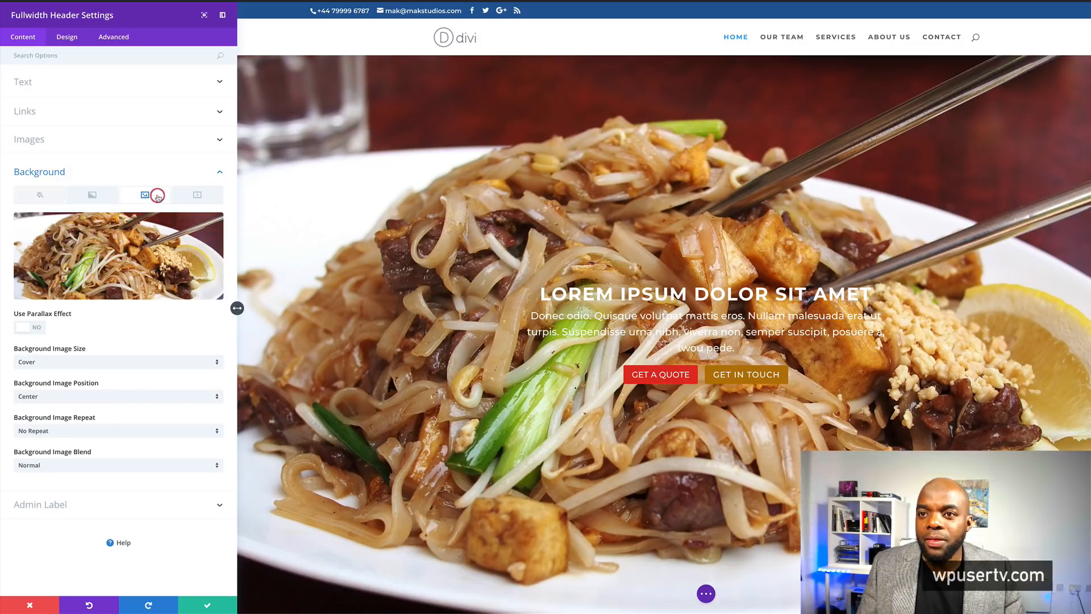
pyautogui.click(49, 466)
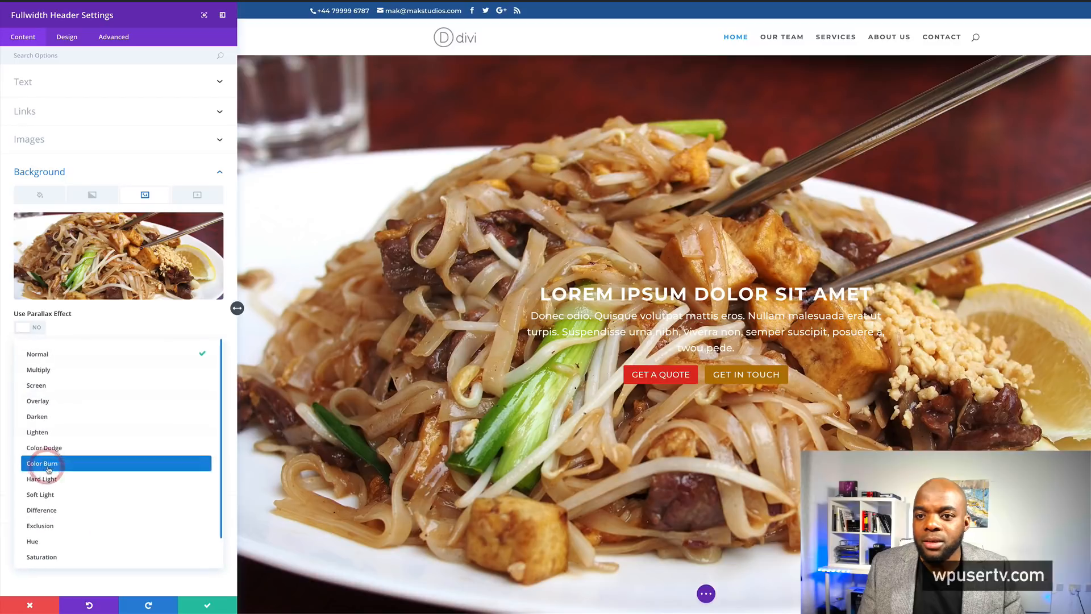
pyautogui.click(58, 371)
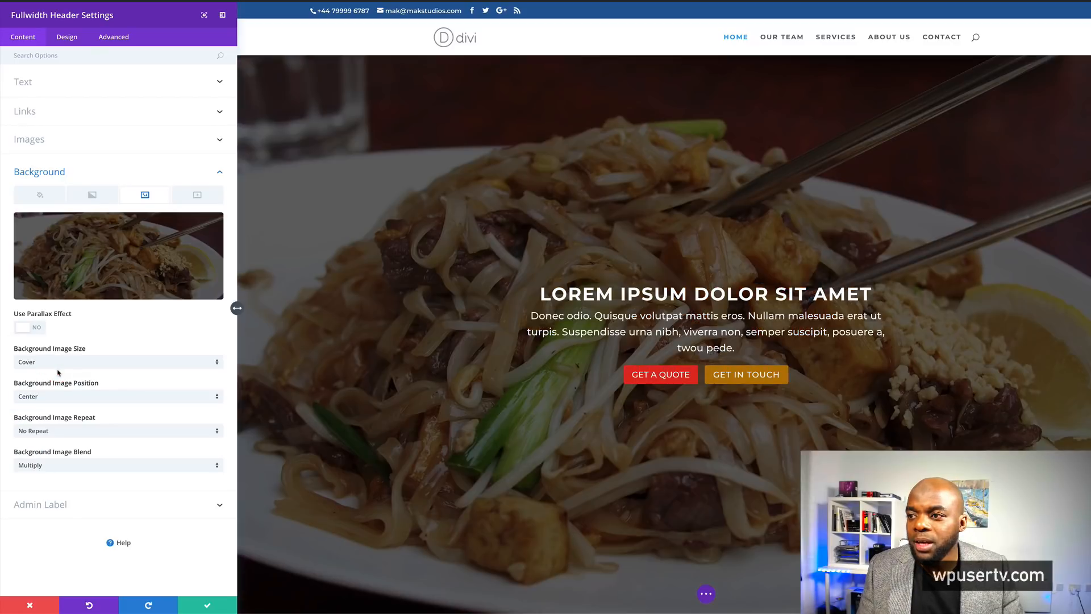
pyautogui.click(208, 605)
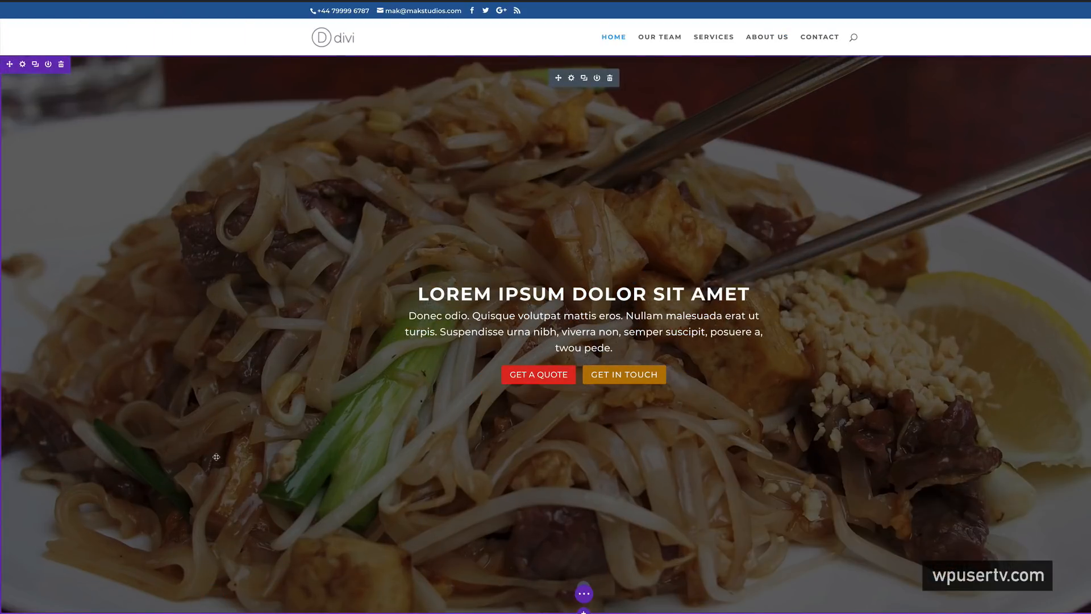
pyautogui.scroll(-3, 245, 394)
pyautogui.scroll(-5, 247, 397)
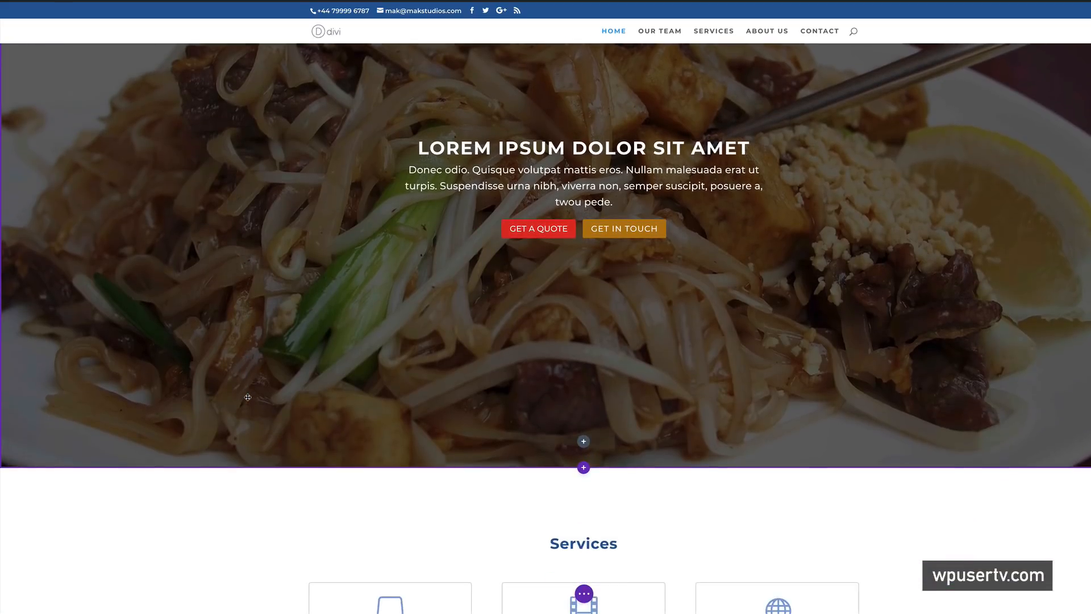
pyautogui.scroll(4, 248, 397)
pyautogui.scroll(3, 248, 396)
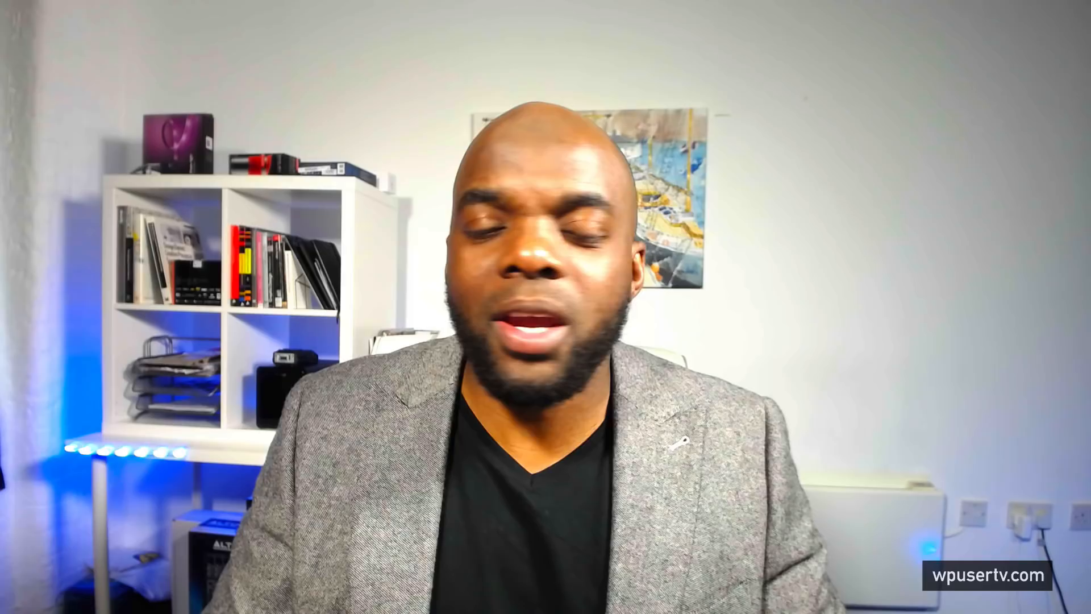
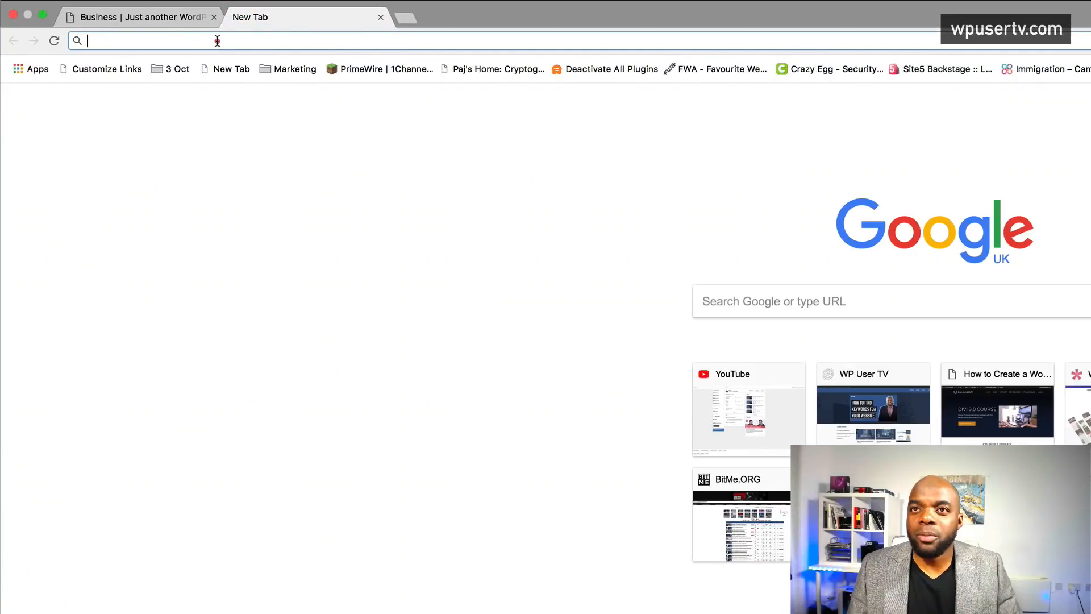
# - Go to hover.com in Chrome and enter 'mak' in the domain search box
pyautogui.click(217, 40)
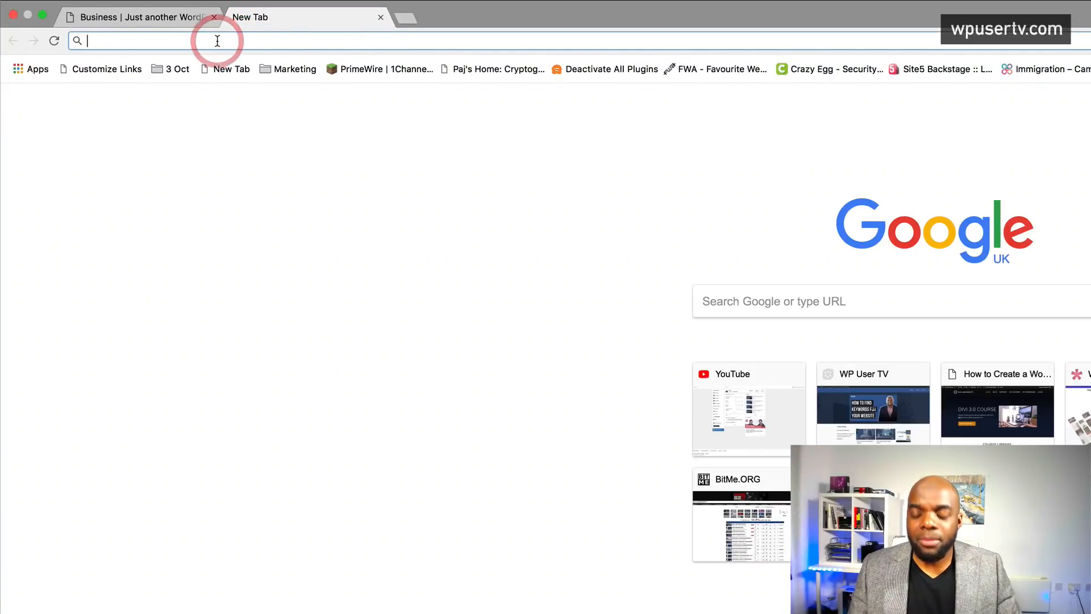
pyautogui.write('hover.com')
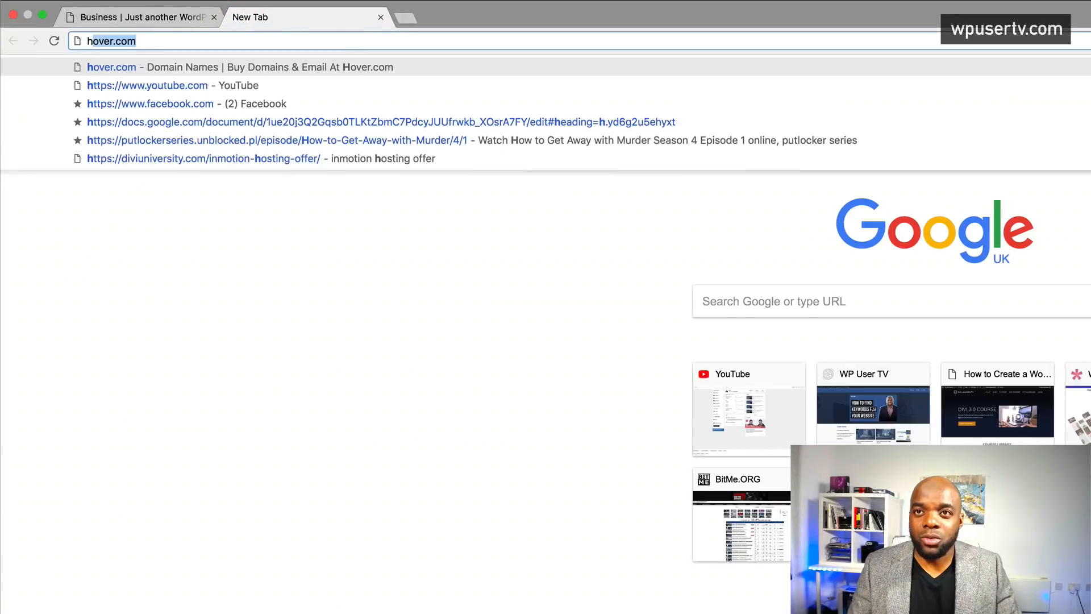
pyautogui.press('Return')
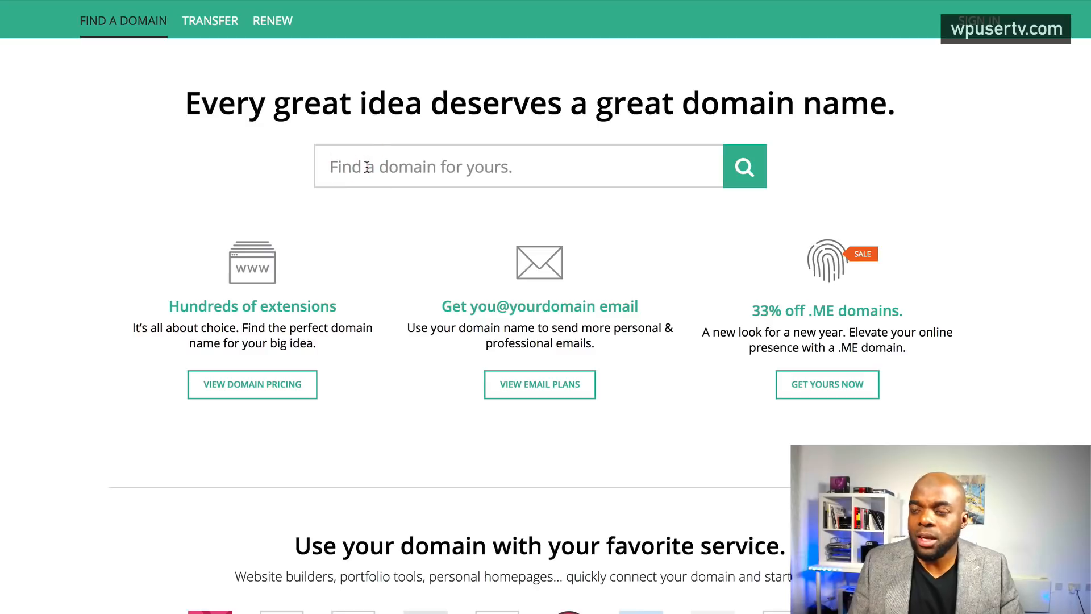
pyautogui.write('mak')
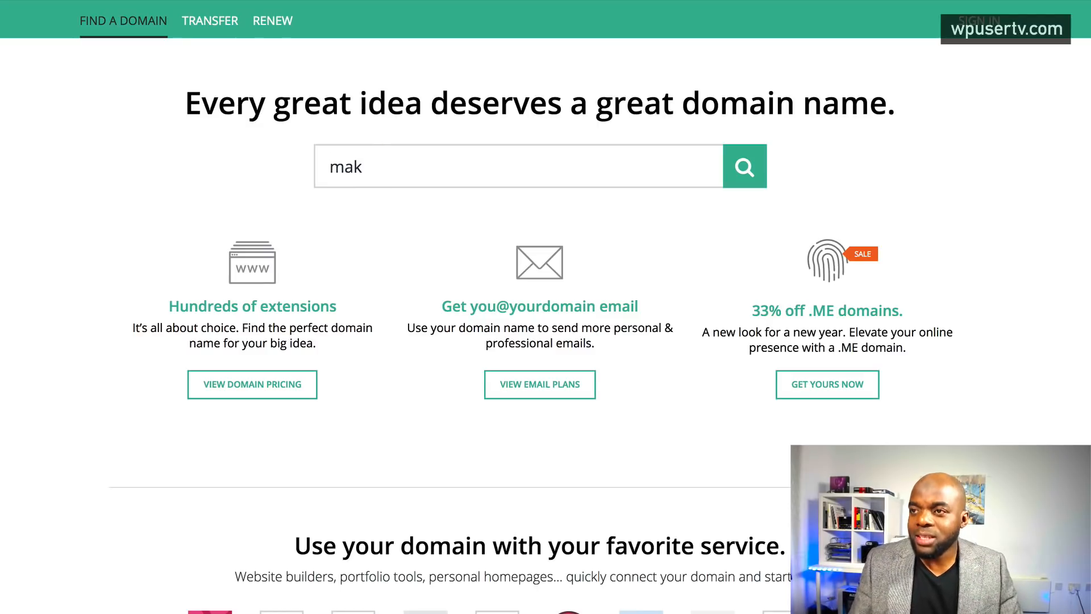
# - Search Hover for 'mak' domains, browse the results, then switch to the InMotion Hosting homepage
pyautogui.click(746, 167)
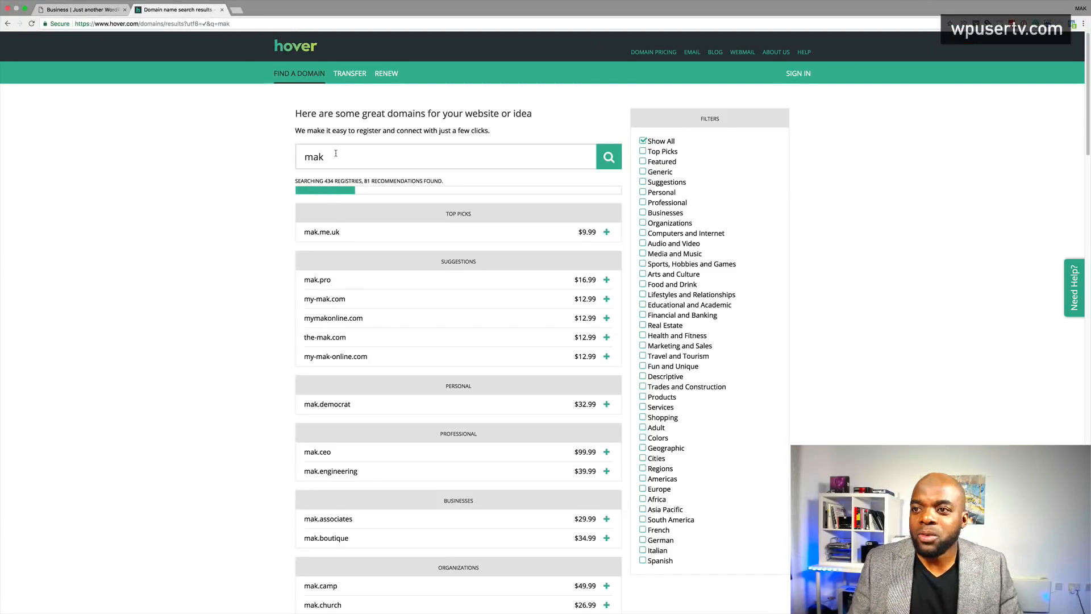
pyautogui.scroll(-10, 262, 306)
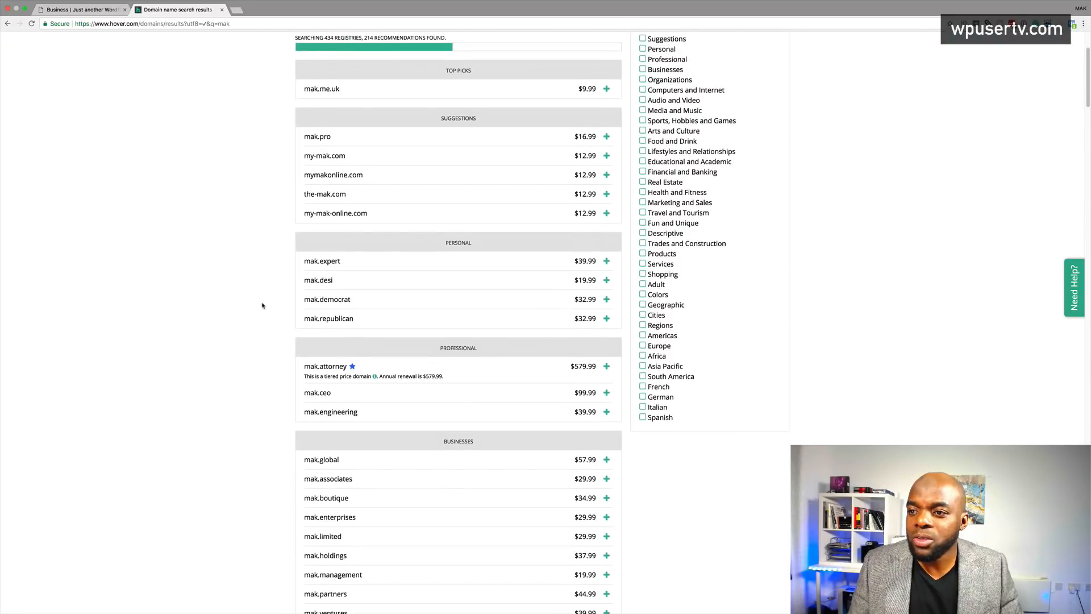
pyautogui.scroll(-5, 262, 306)
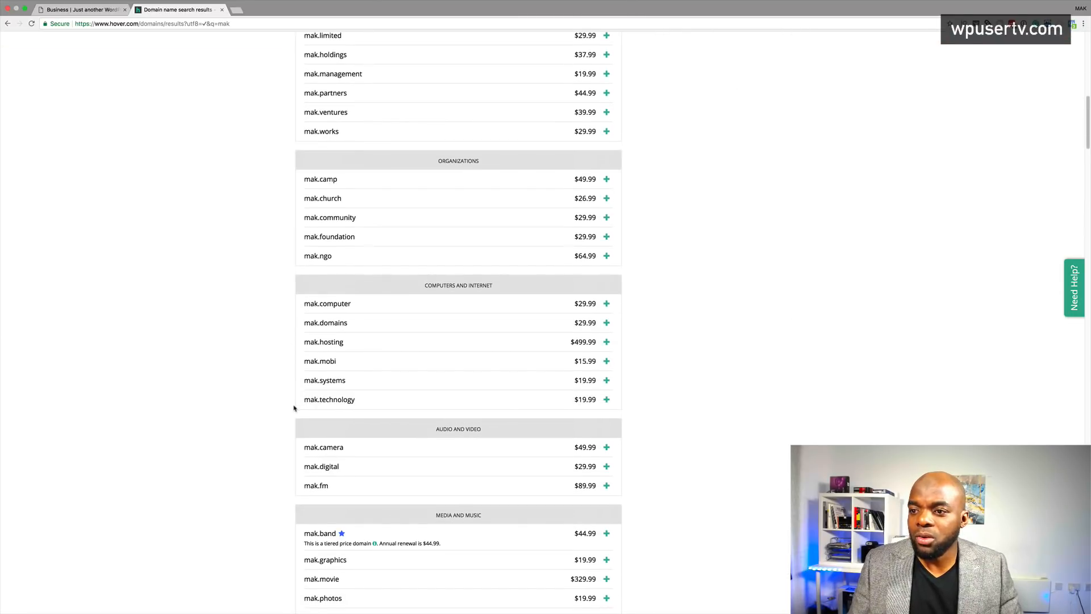
pyautogui.scroll(-1, 294, 408)
pyautogui.scroll(-1, 294, 407)
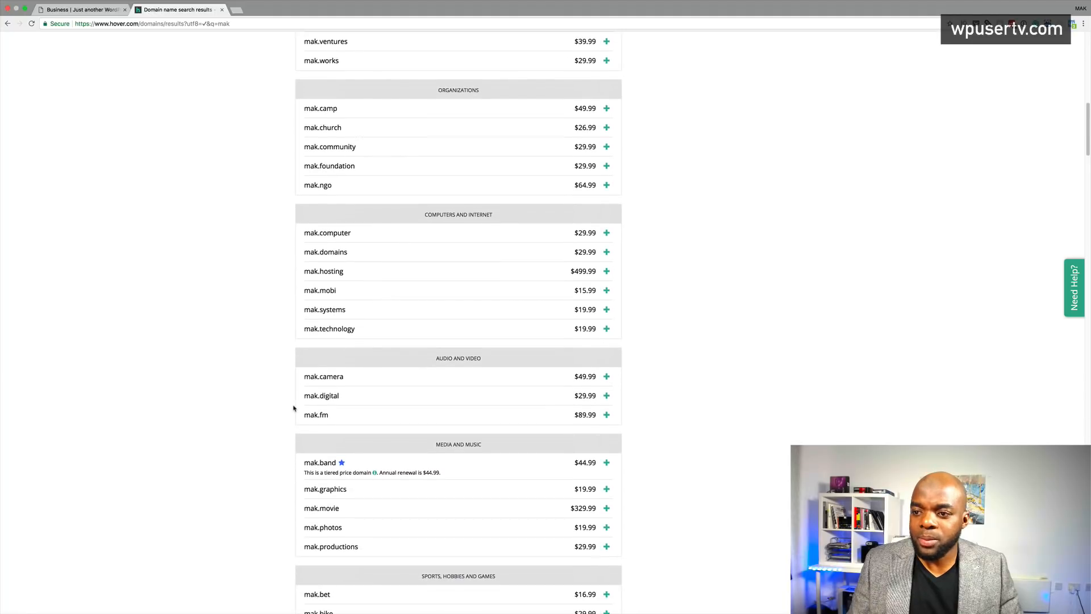
pyautogui.scroll(-2, 293, 406)
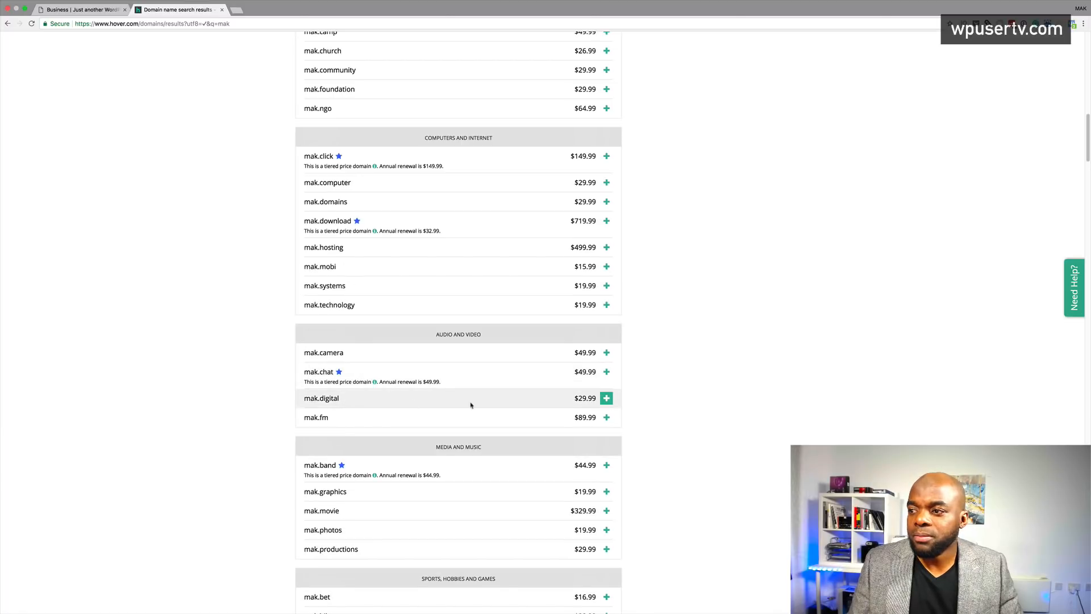
pyautogui.click(606, 398)
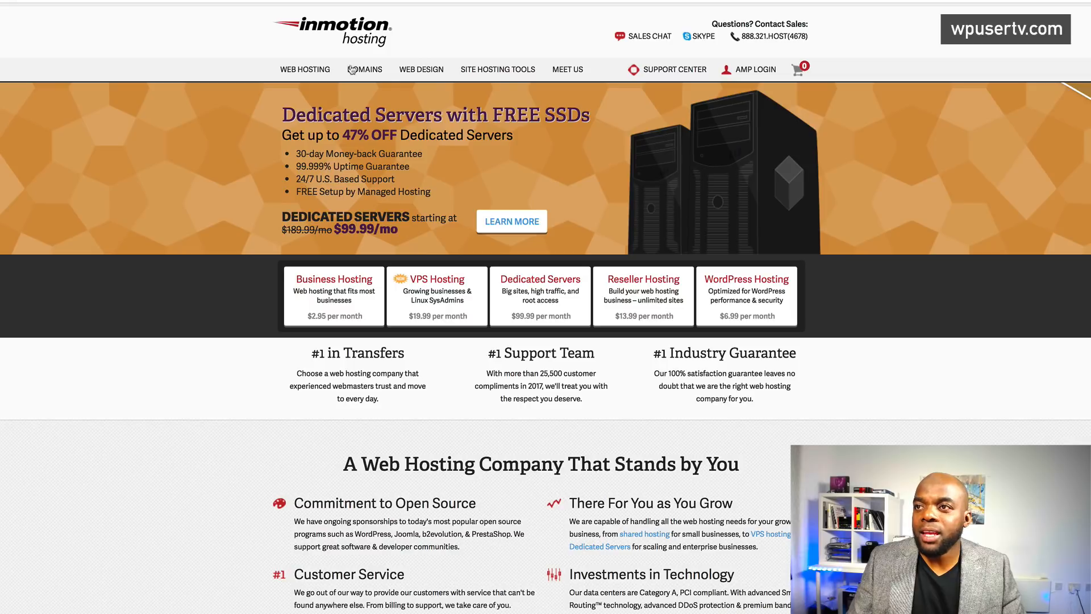
# - Open InMotion's shared hosting plans and order the Launch plan on the 3-year term
pyautogui.scroll(-3, 230, 379)
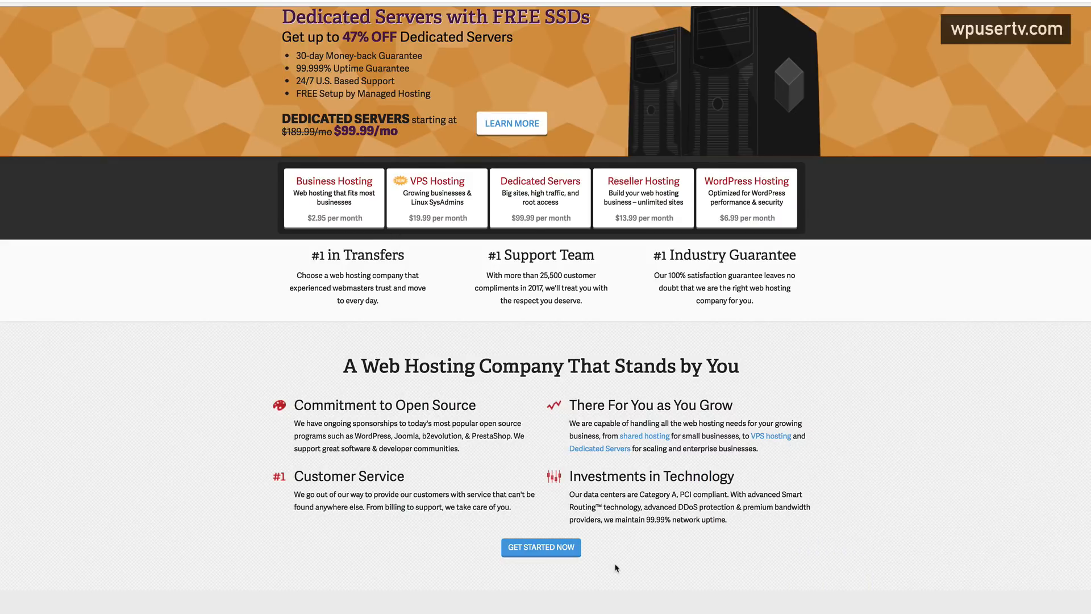
pyautogui.scroll(-3, 541, 483)
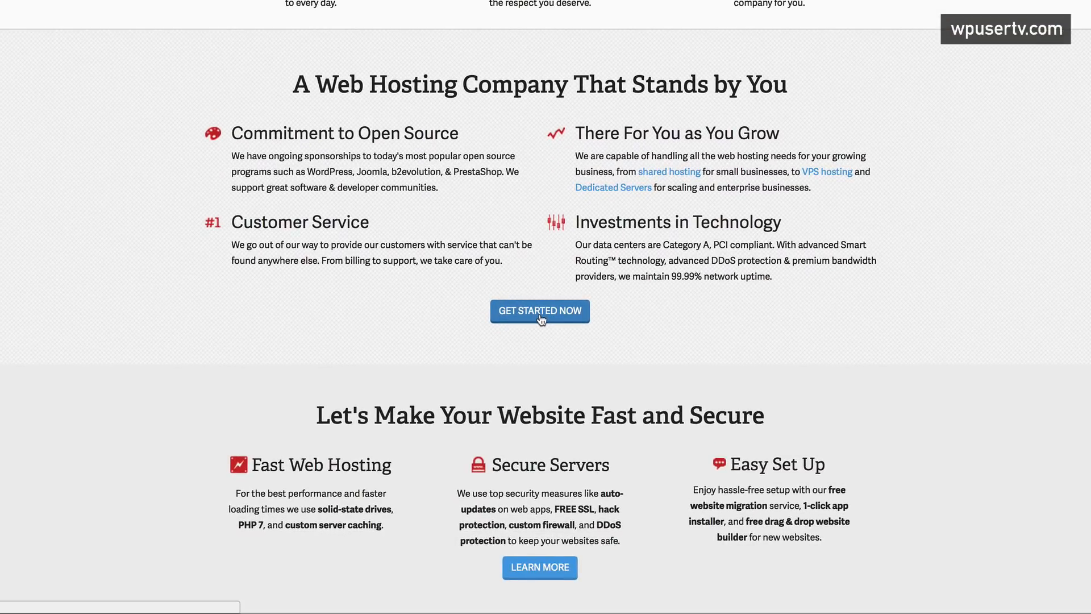
pyautogui.click(541, 317)
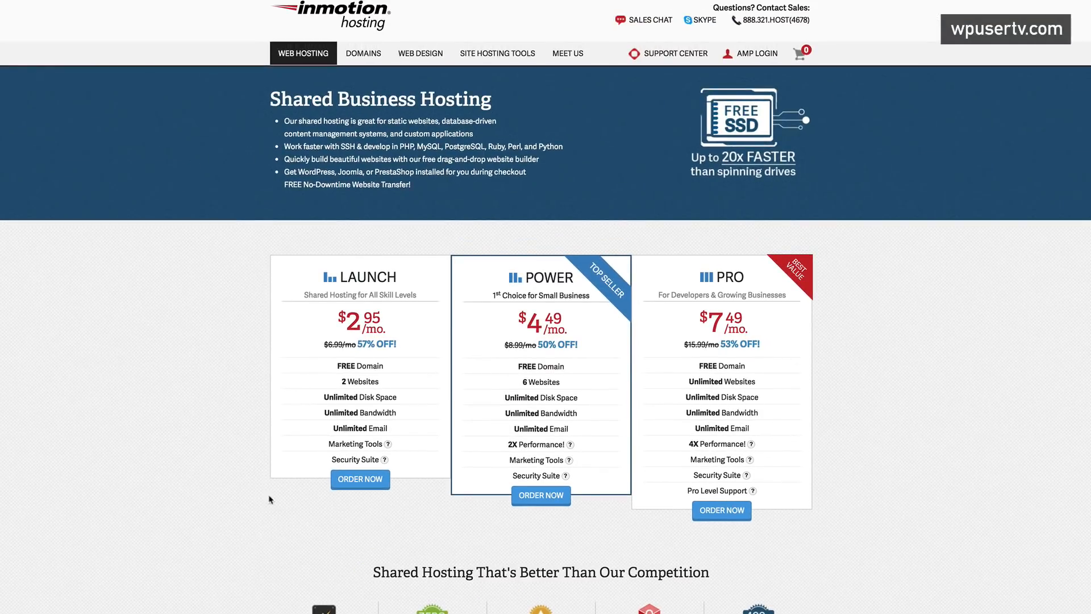
pyautogui.scroll(-2, 390, 470)
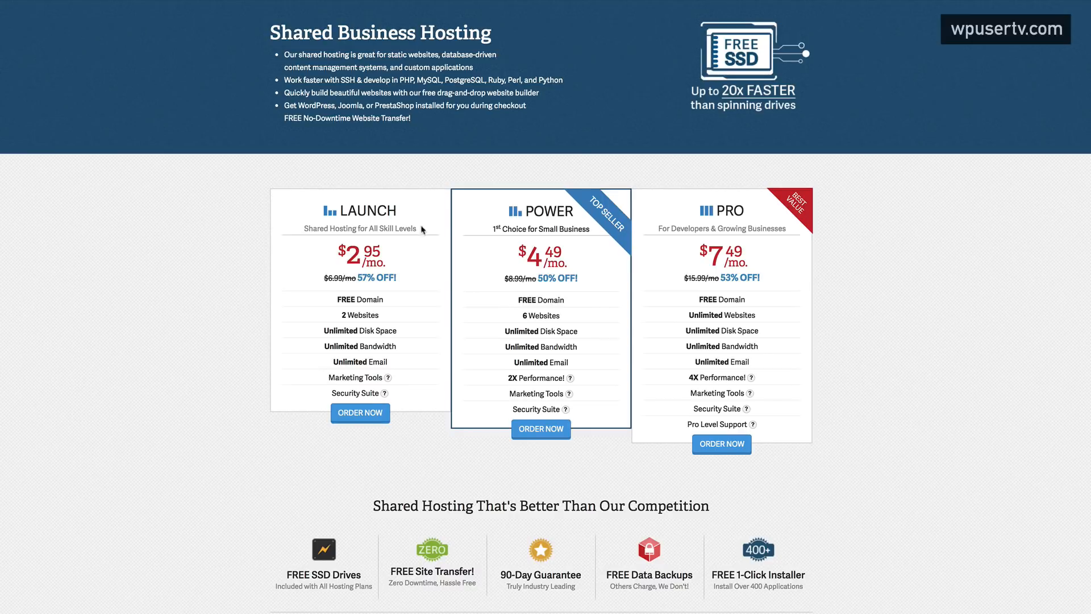
pyautogui.moveTo(359, 413)
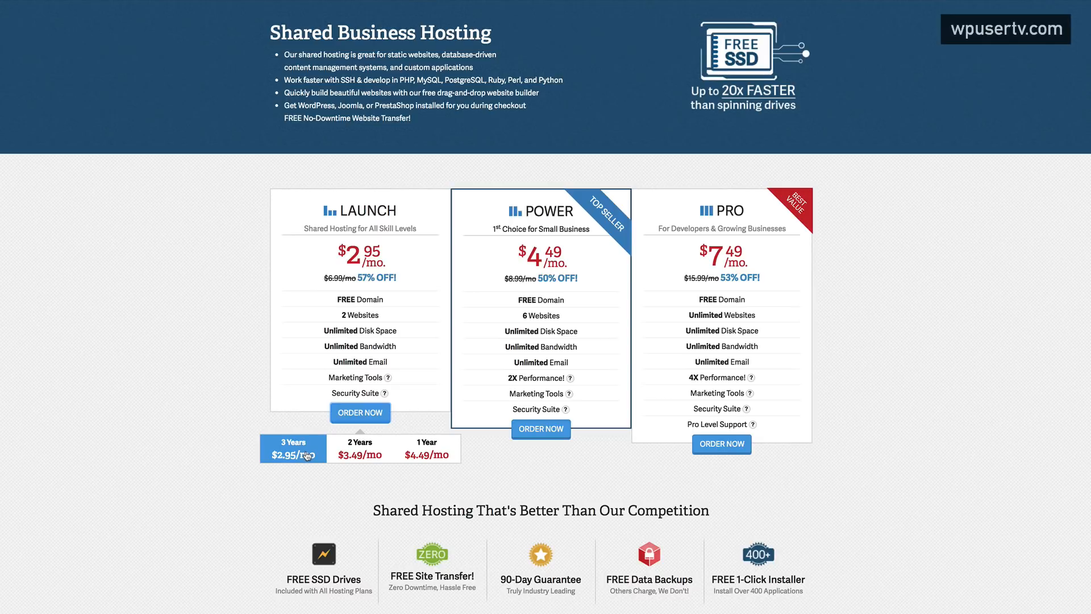
pyautogui.click(306, 454)
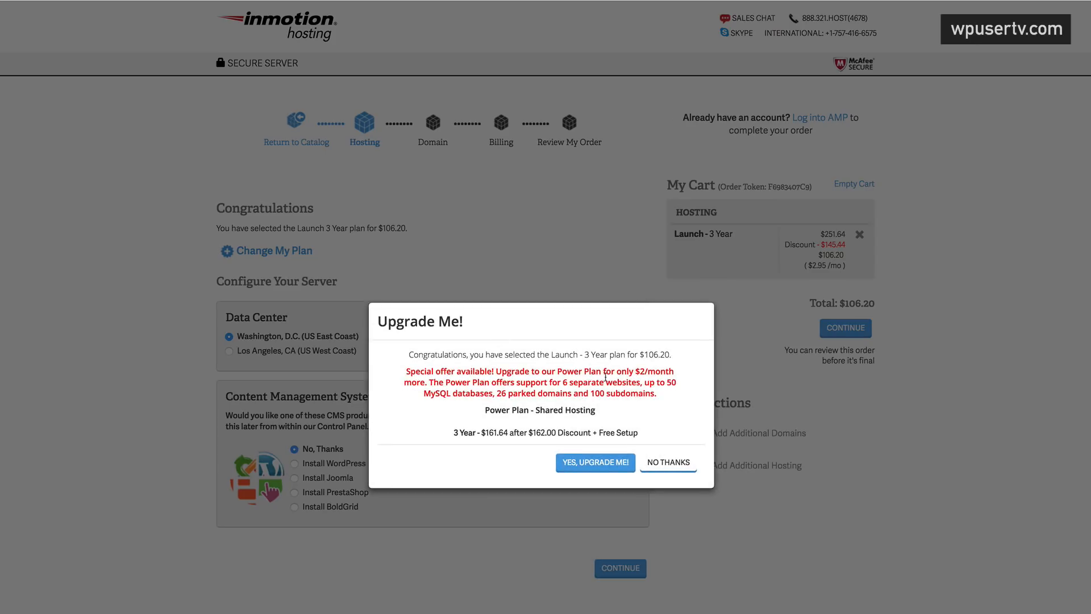
# - Decline the Power plan upgrade, add the free WordPress install, and continue to domain selection
pyautogui.click(670, 463)
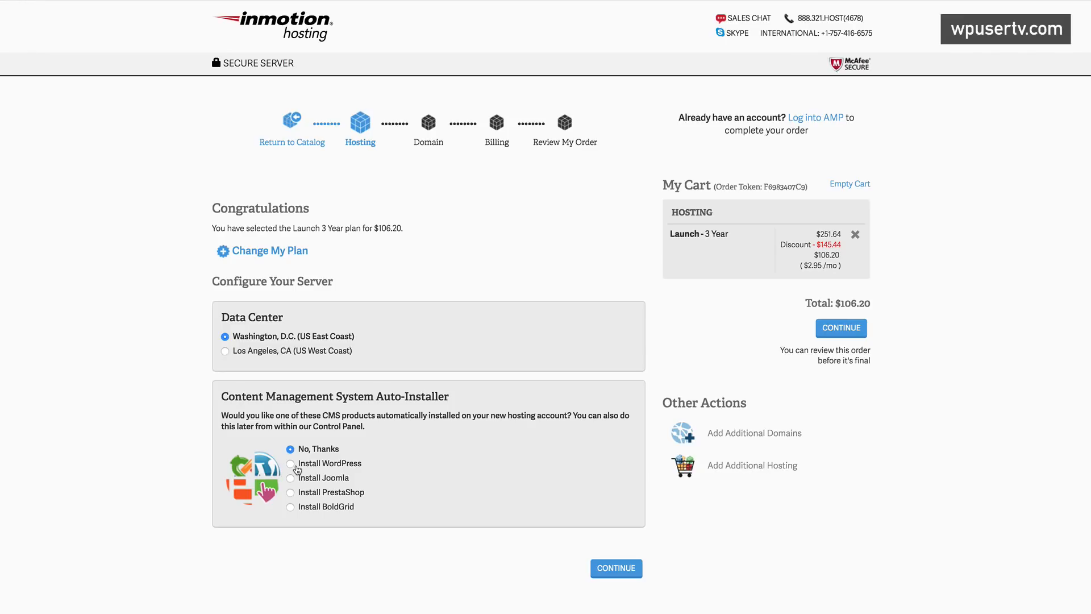
pyautogui.click(291, 464)
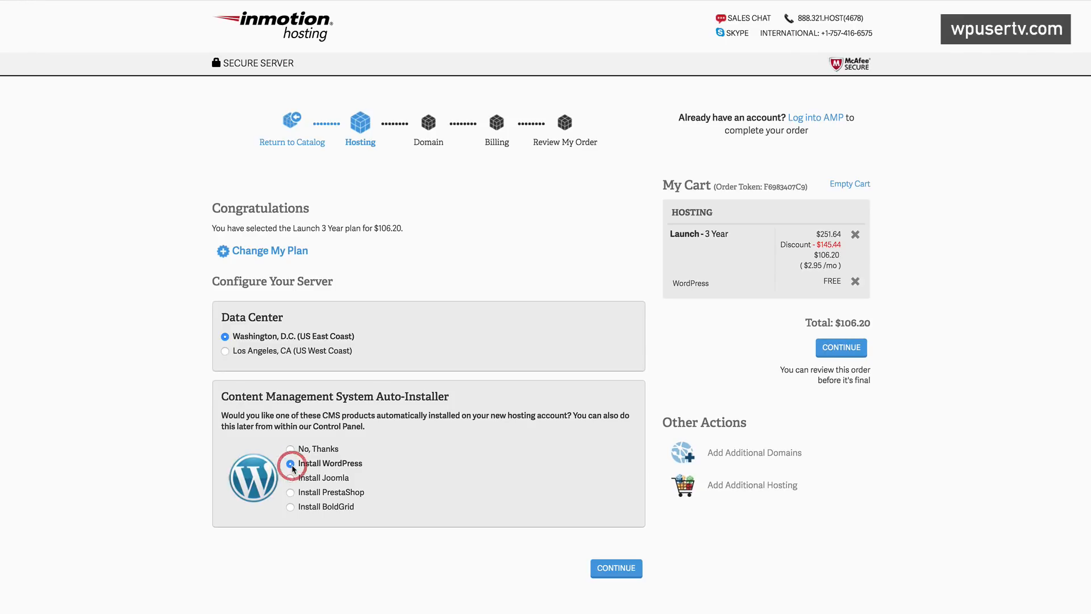
pyautogui.scroll(-1, 521, 548)
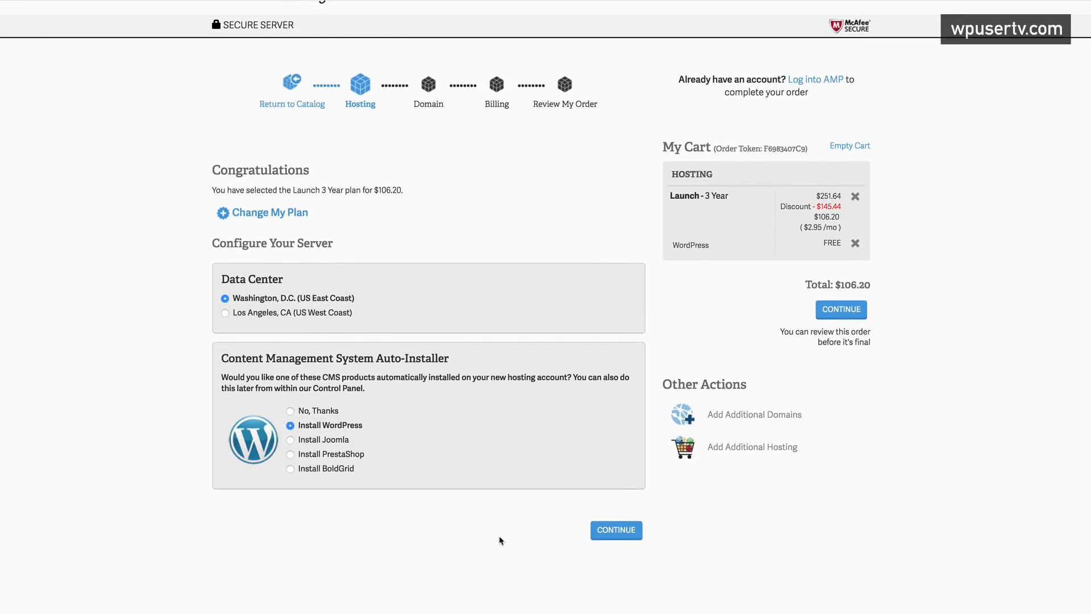
pyautogui.click(623, 532)
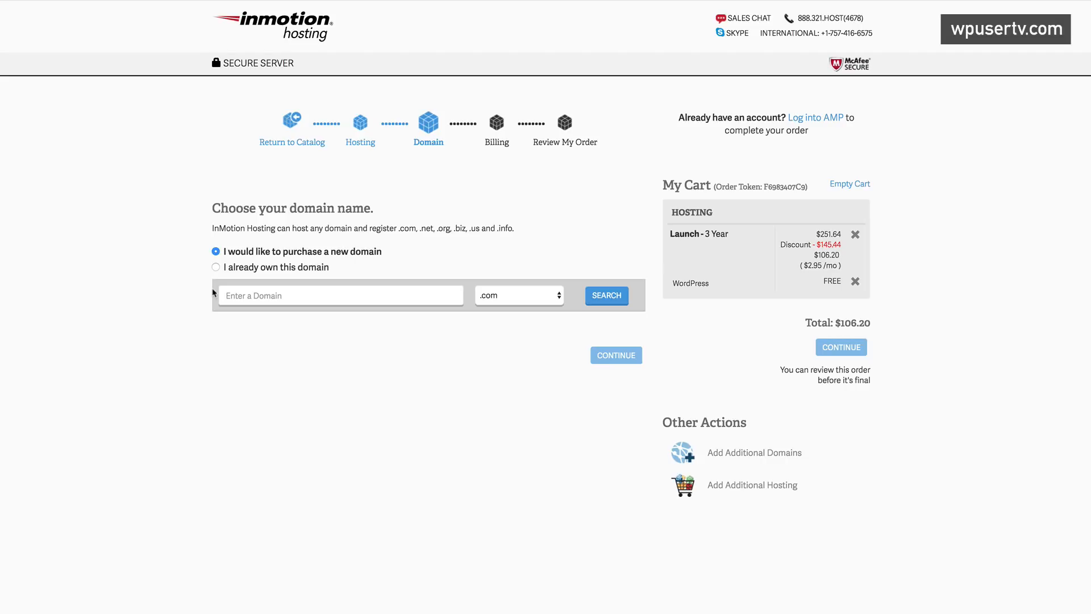
# - Attach the already-owned domain maktraining.com and proceed to the new-customer billing form
pyautogui.click(269, 297)
pyautogui.click(216, 267)
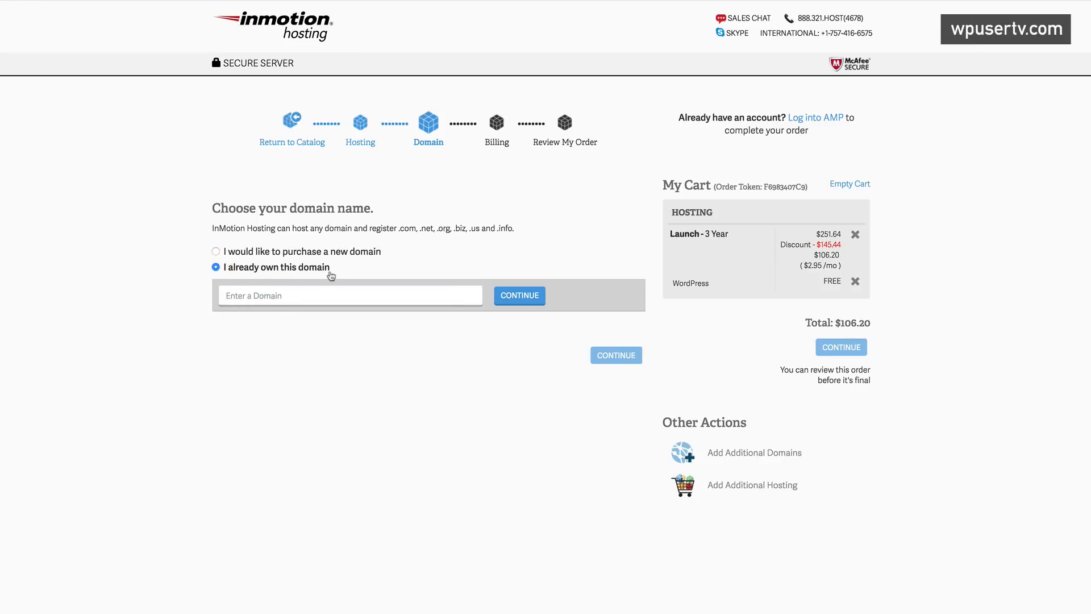
pyautogui.click(284, 295)
pyautogui.write('maktrain')
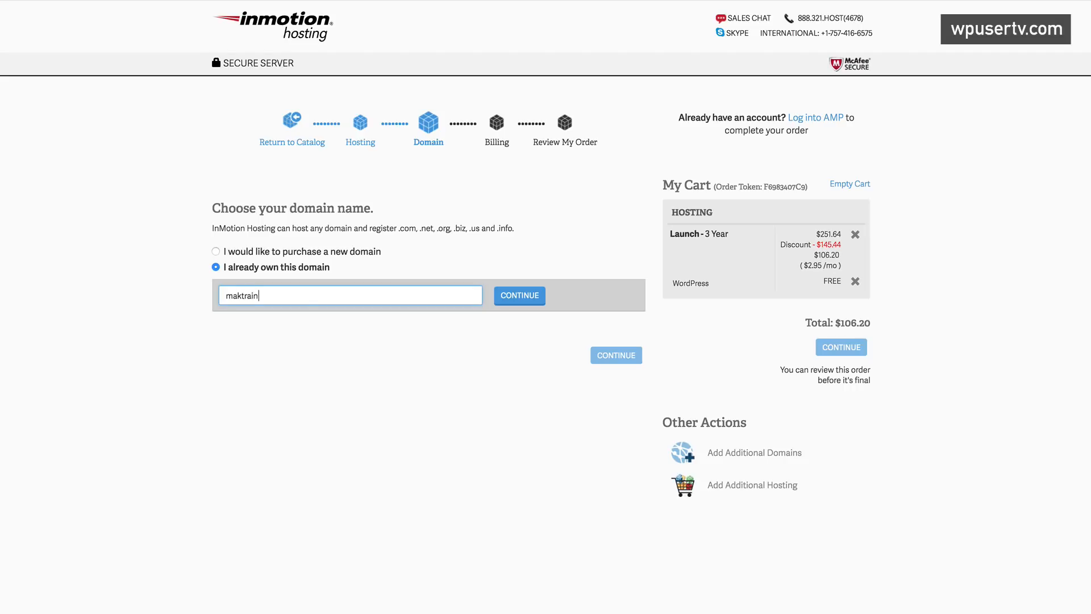
pyautogui.write('ing.com')
pyautogui.click(519, 296)
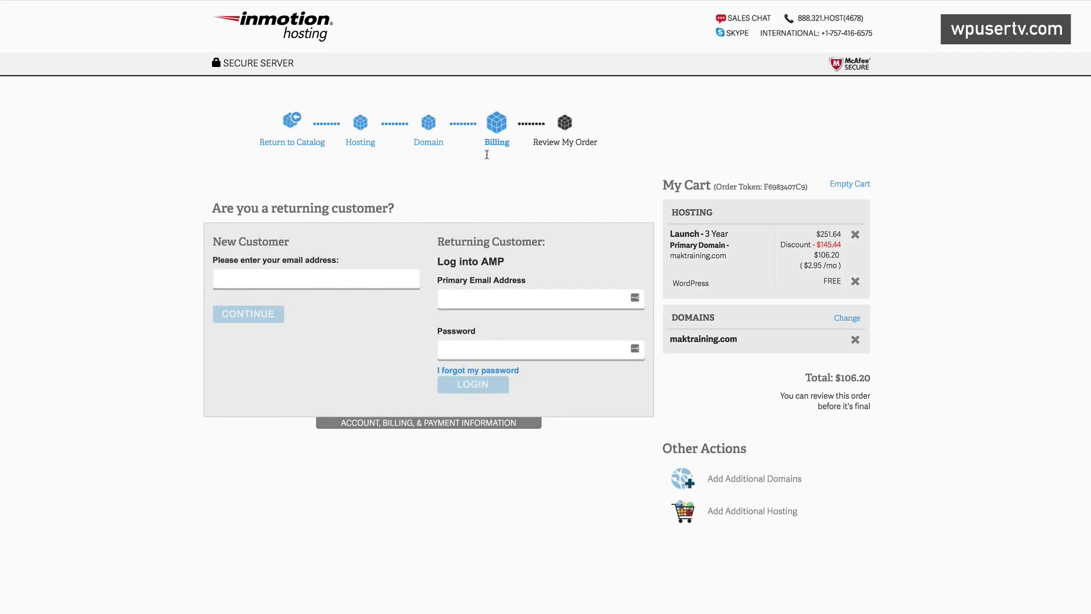
pyautogui.click(265, 278)
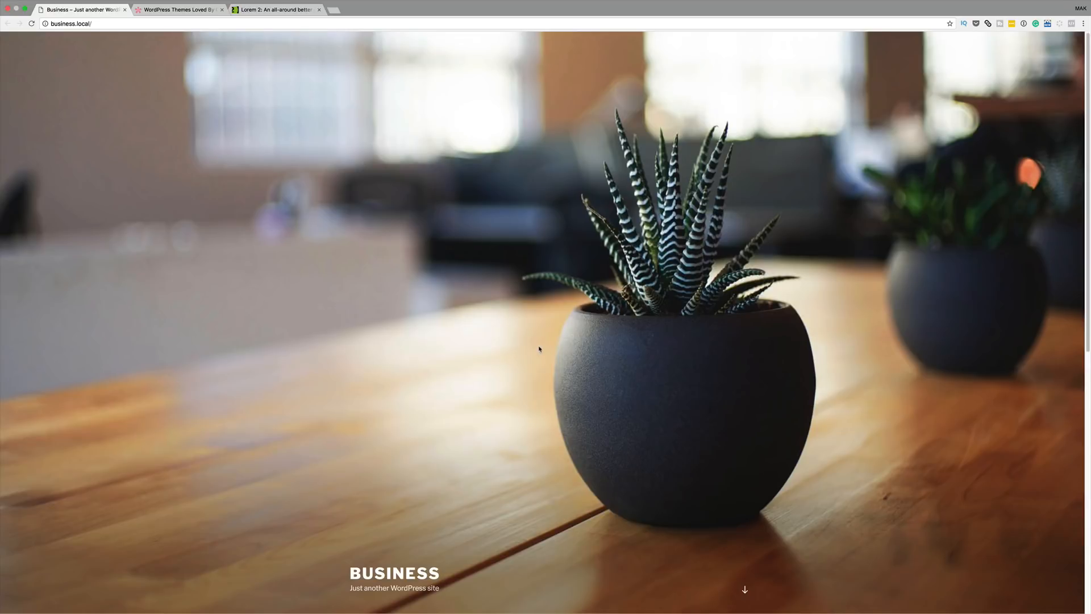
# - Scroll through the default business.local homepage and back up to the top
pyautogui.scroll(-6, 677, 462)
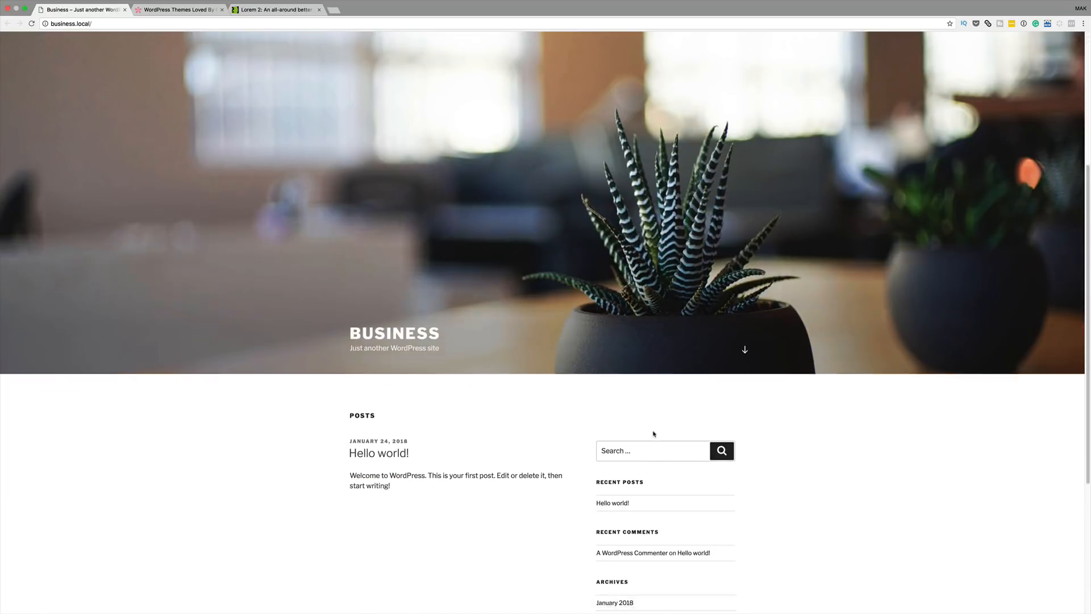
pyautogui.scroll(-3, 563, 432)
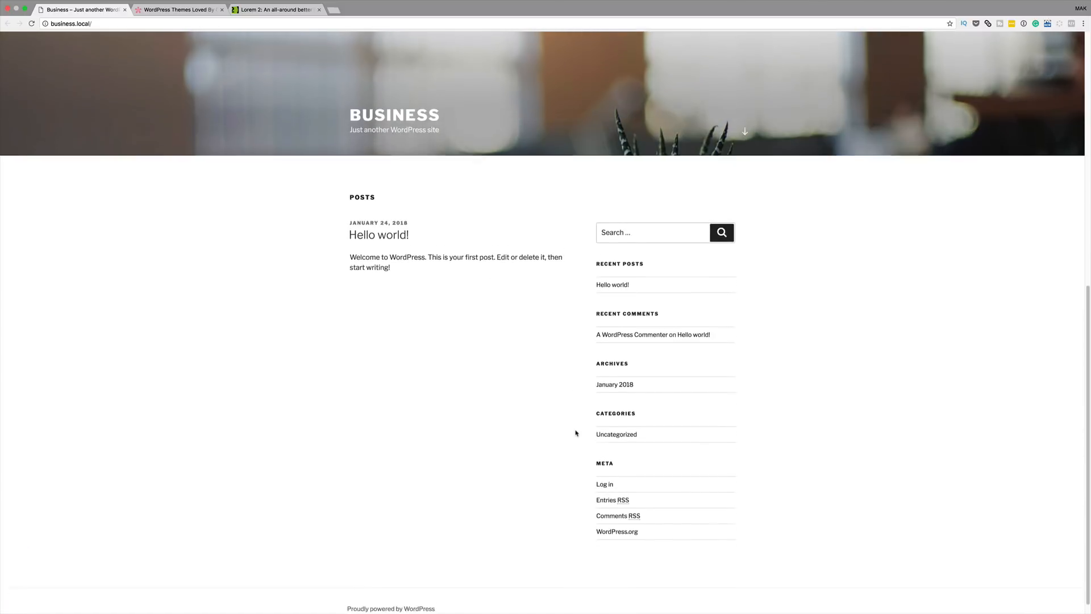
pyautogui.scroll(8, 483, 429)
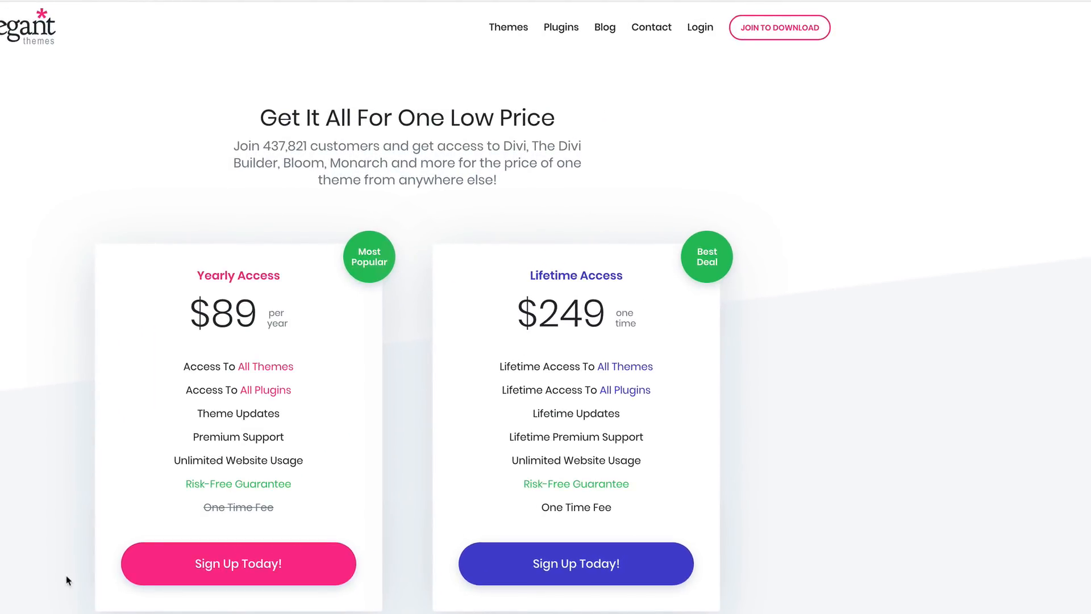
# - Log in to the Elegant Themes members area, close the promo, and download the Divi theme
pyautogui.click(703, 32)
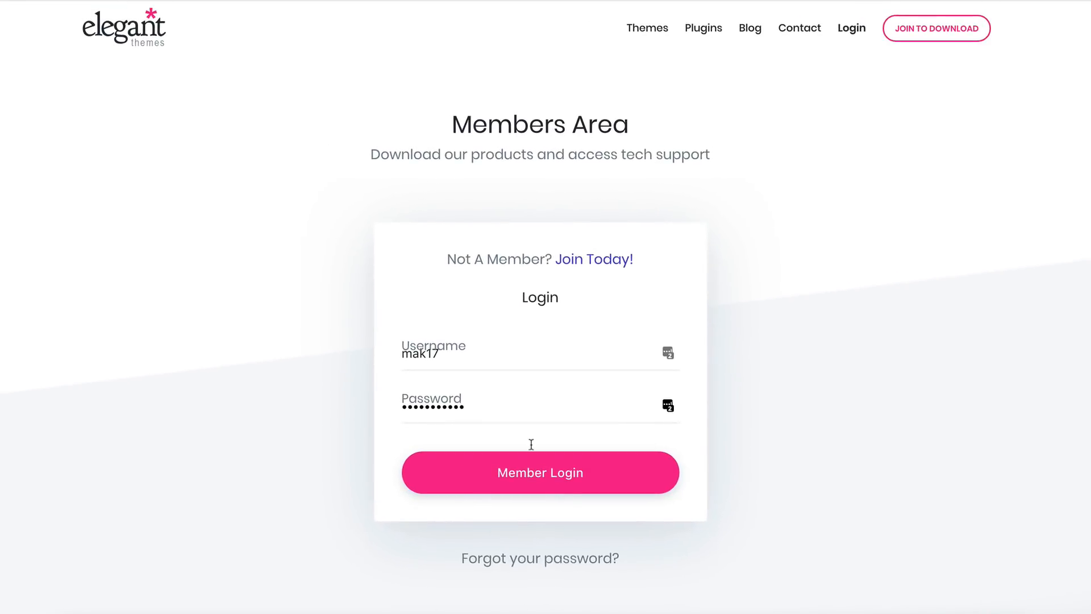
pyautogui.click(545, 479)
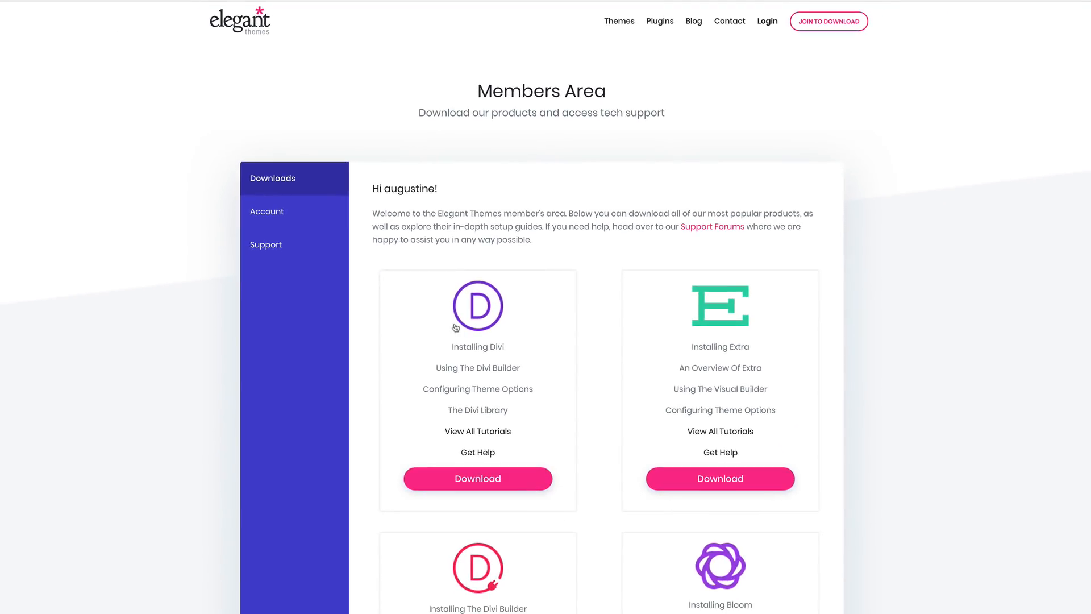
pyautogui.scroll(-3, 620, 405)
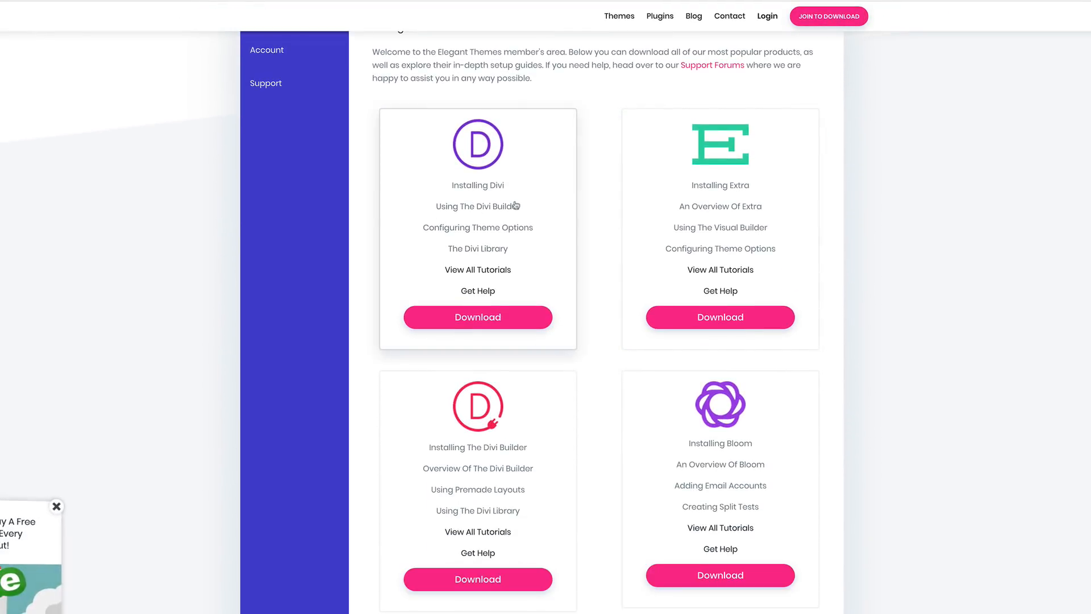
pyautogui.click(57, 518)
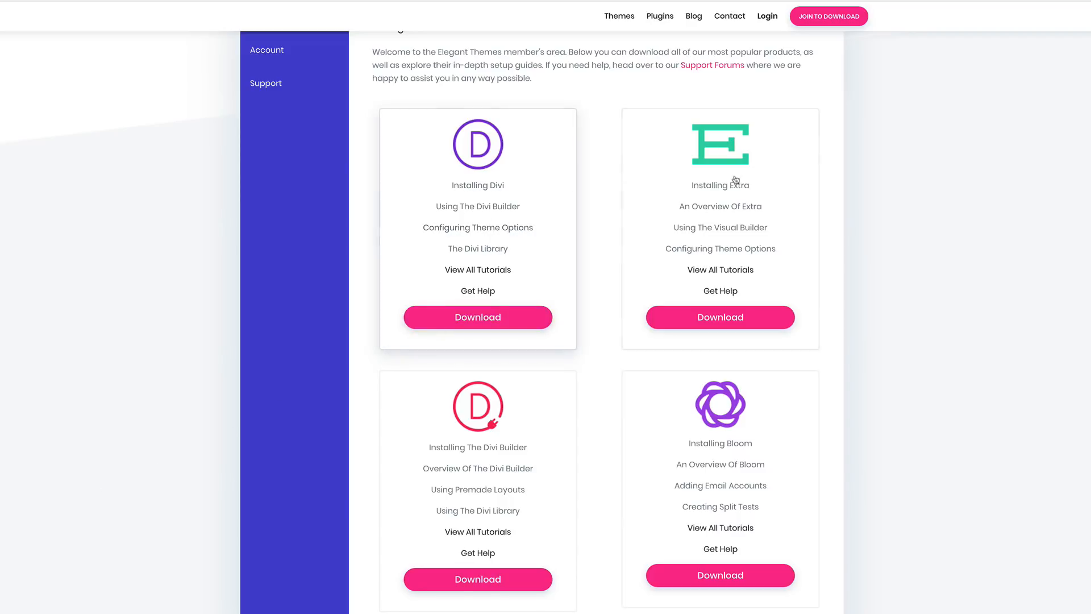
pyautogui.scroll(-1, 513, 488)
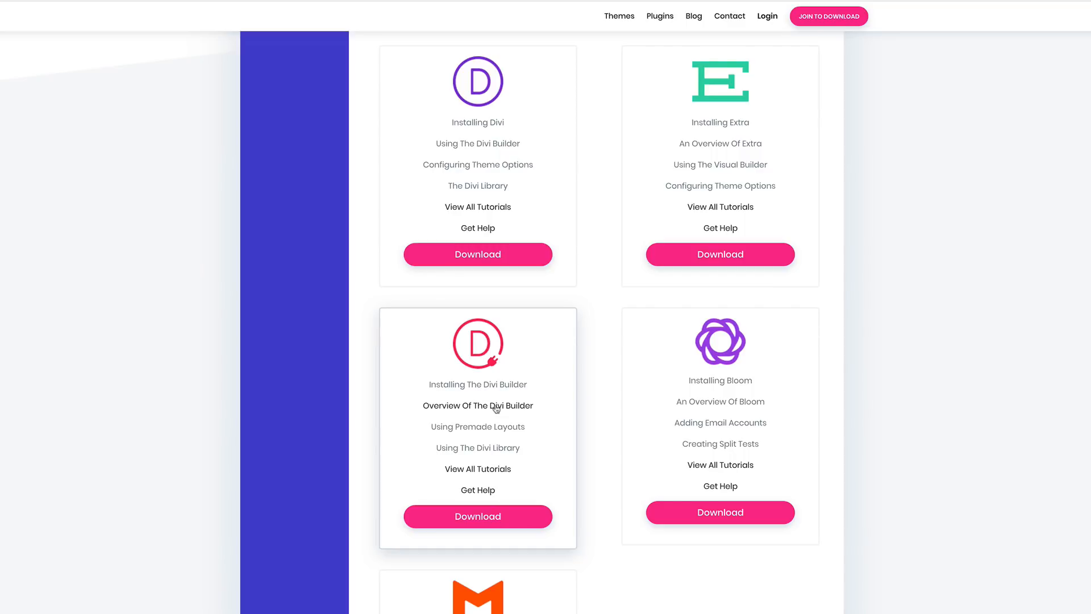
pyautogui.scroll(4, 496, 408)
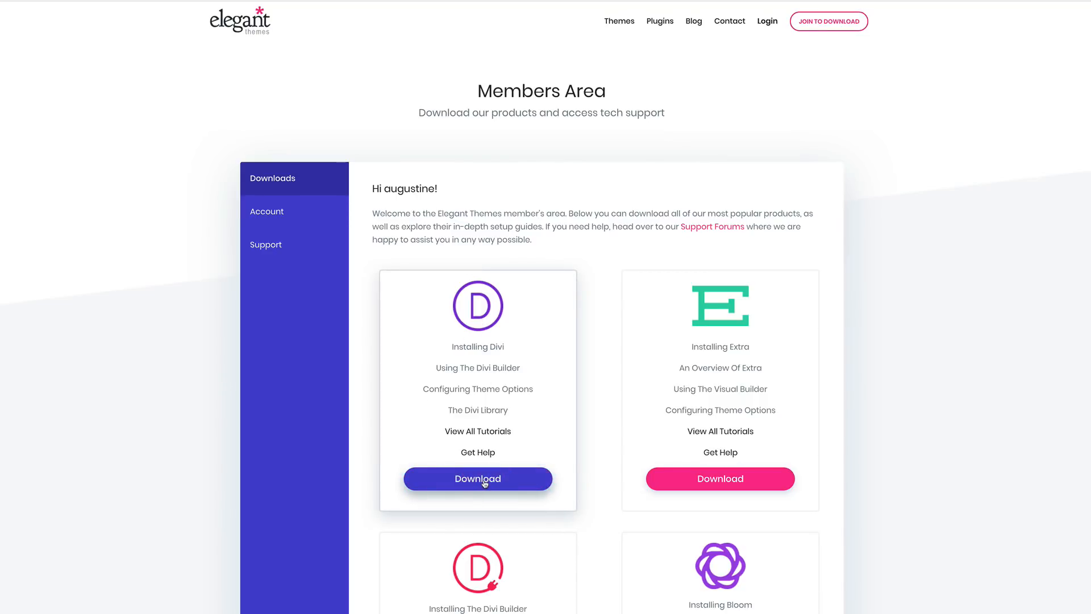
pyautogui.click(509, 480)
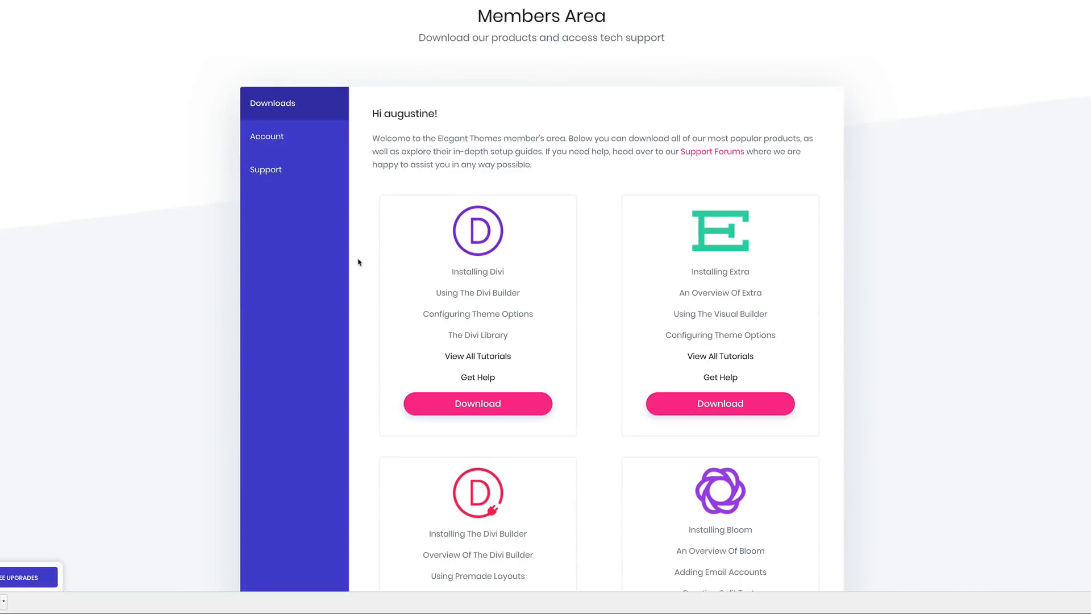
# - Show the account's personal API key and select it for copying
pyautogui.click(278, 139)
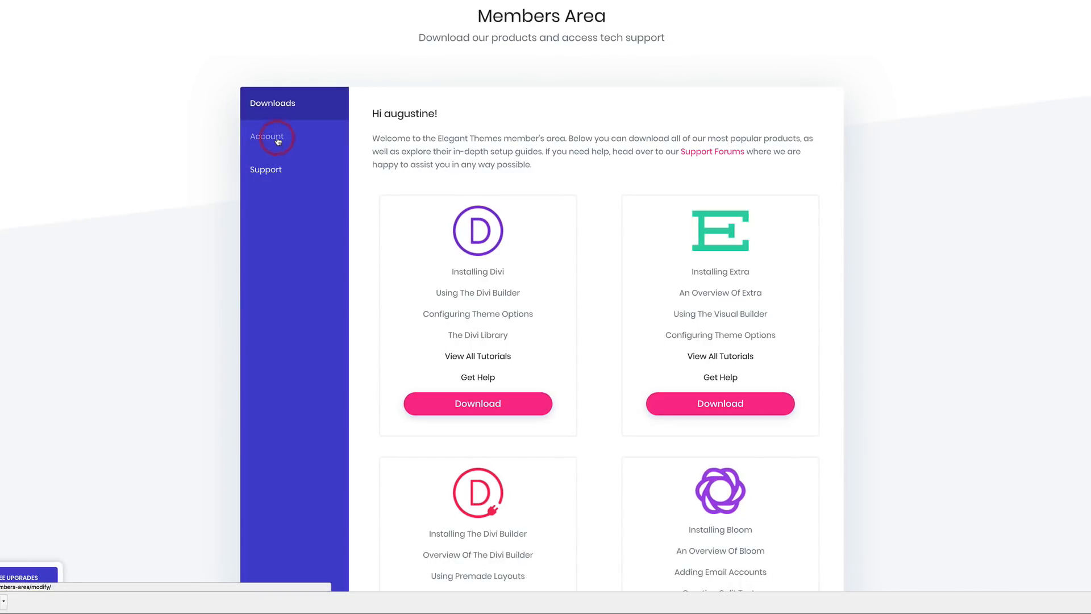
pyautogui.click(400, 254)
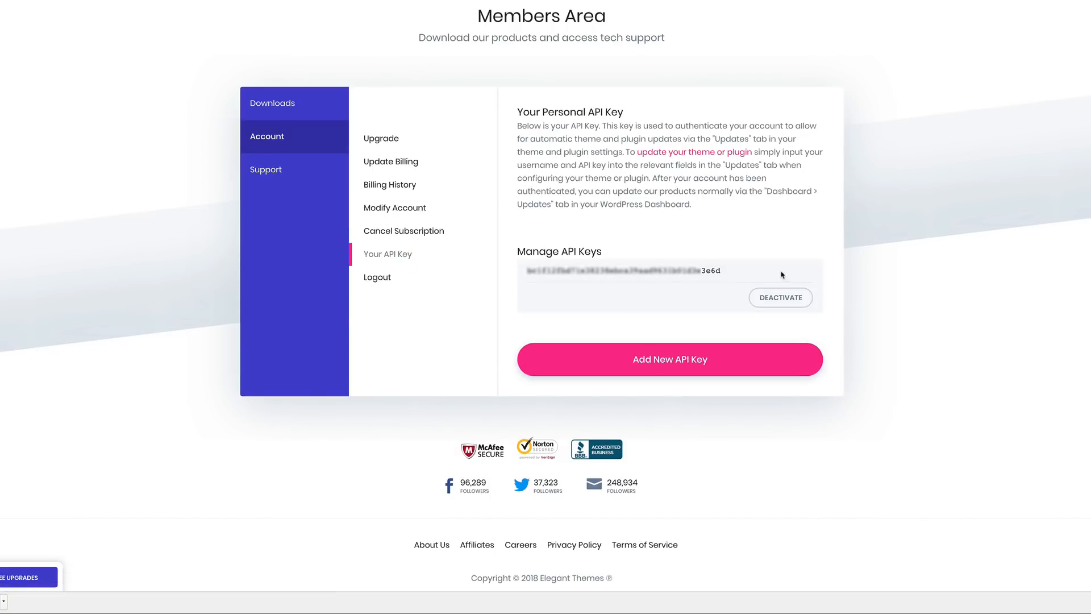
pyautogui.click(737, 275)
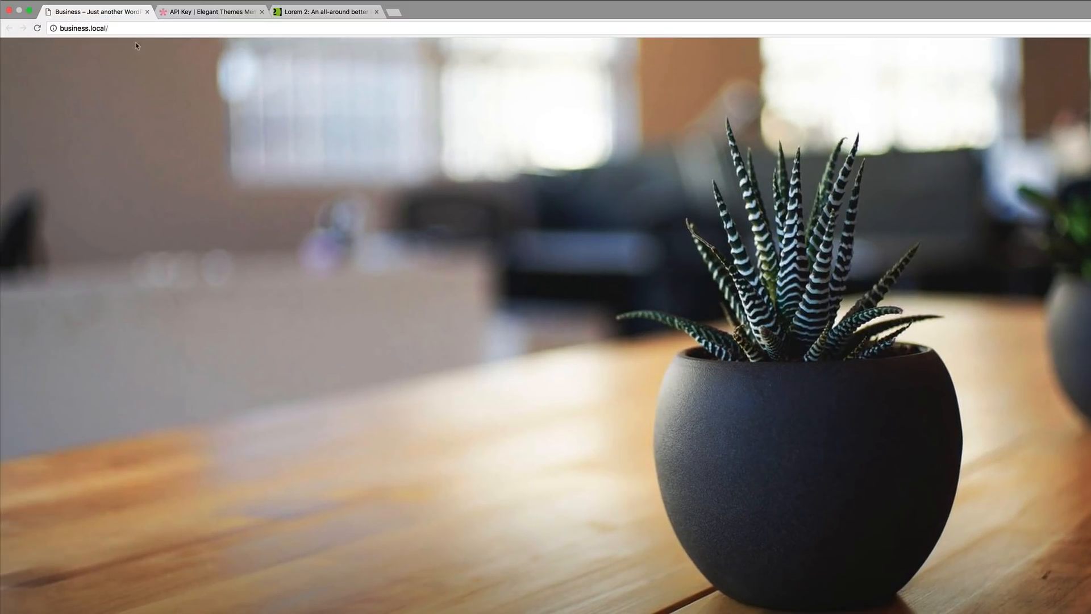
# - Load business.local/wp-admin and sign in with the admin username and password
pyautogui.click(134, 28)
pyautogui.click(123, 27)
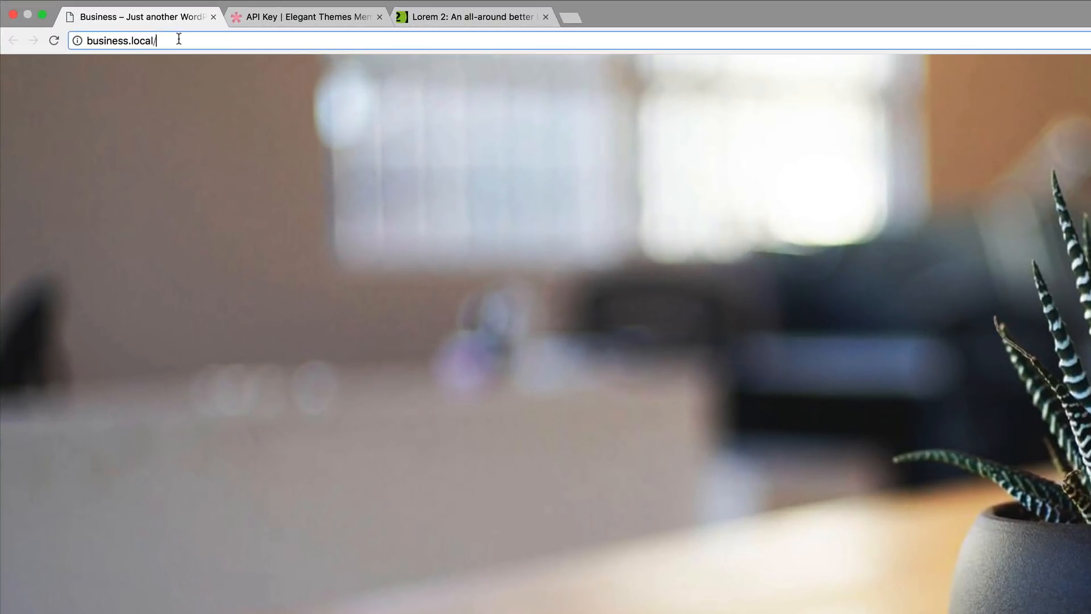
pyautogui.write('wp-admin')
pyautogui.press('Return')
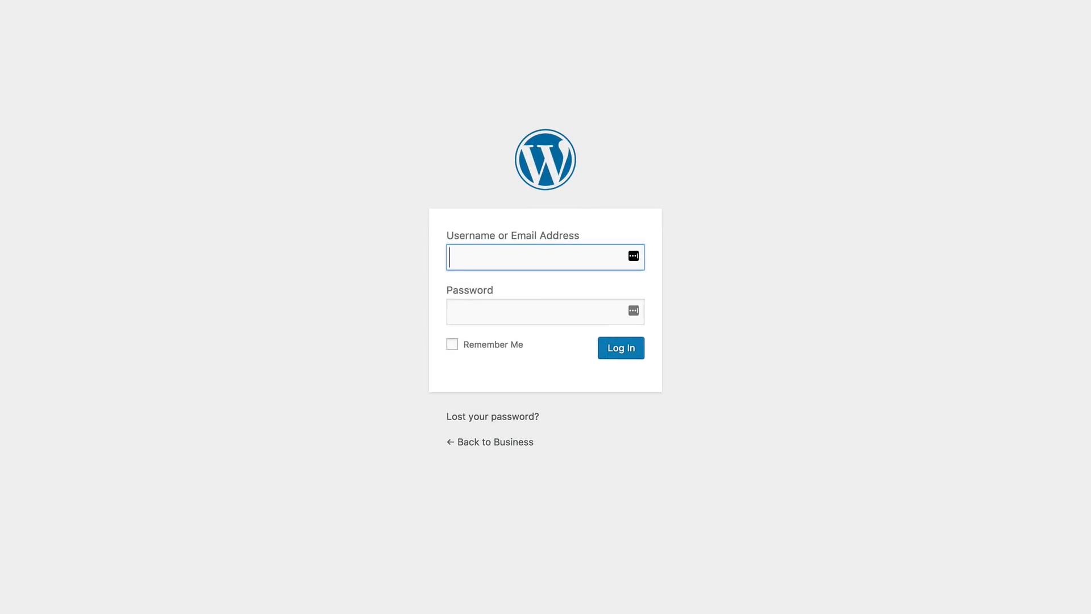
pyautogui.click(601, 256)
pyautogui.write('makadmin')
pyautogui.press('Tab')
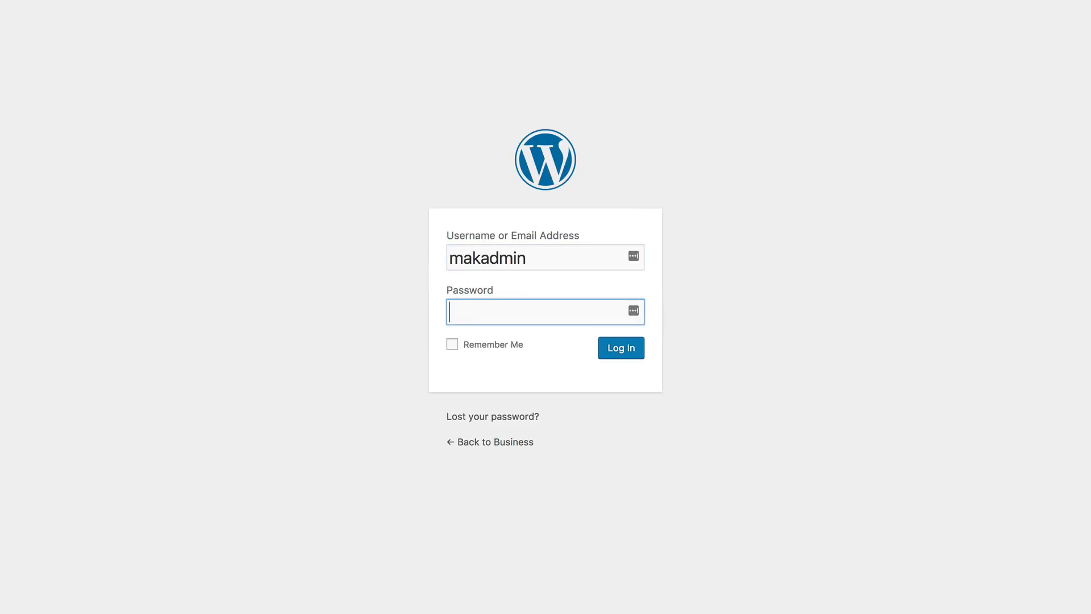
pyautogui.write('•••')
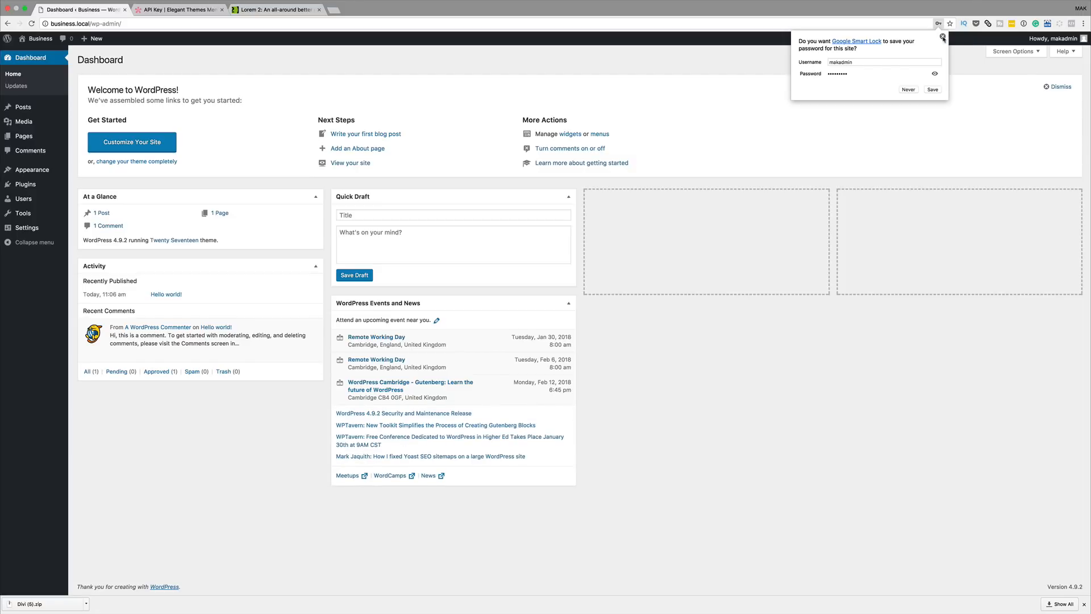
# - Hide Welcome, Quick Draft and Events and News, leaving At a Glance and Activity side by side
pyautogui.click(942, 37)
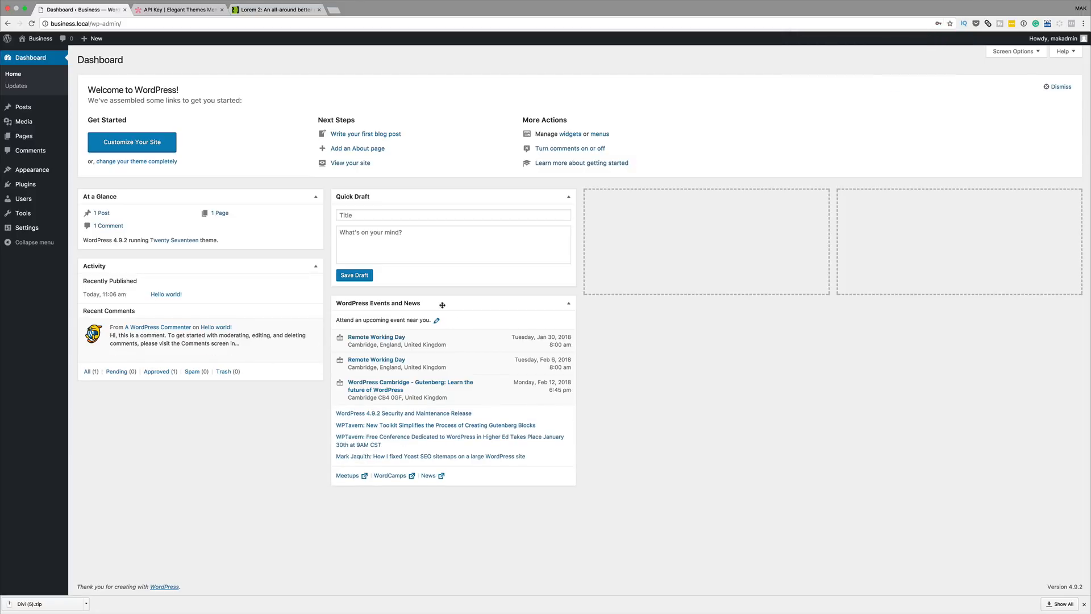
pyautogui.moveTo(435, 304); pyautogui.dragTo(684, 195)
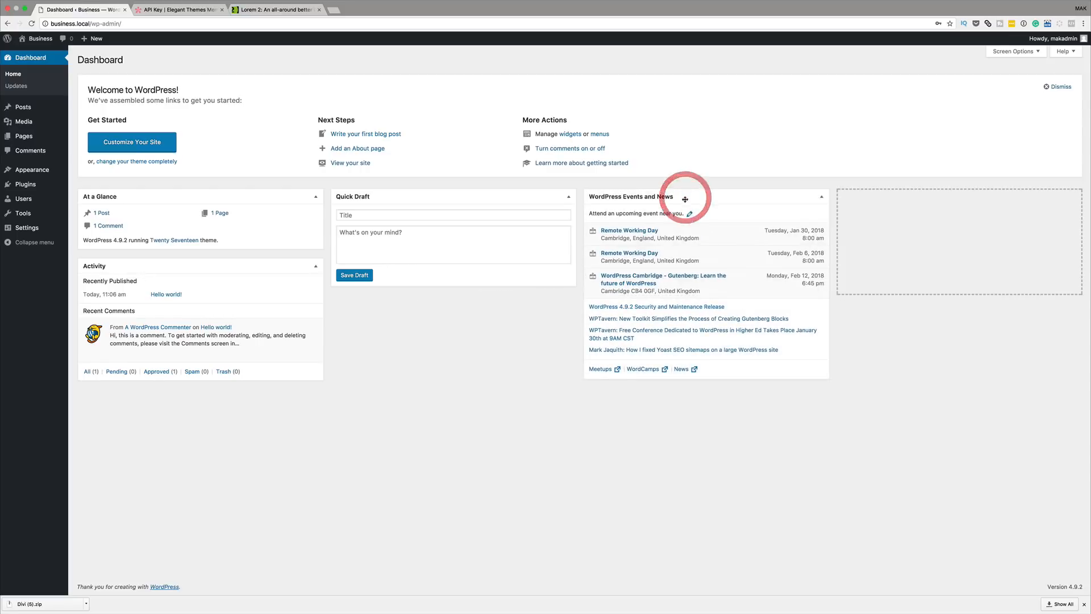
pyautogui.click(1047, 88)
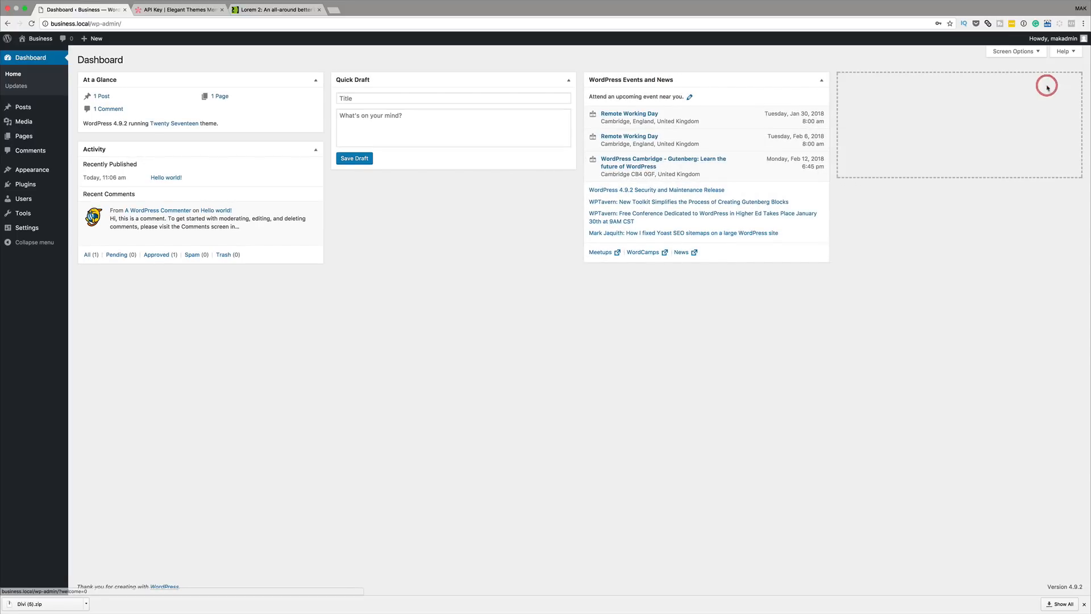
pyautogui.click(1016, 52)
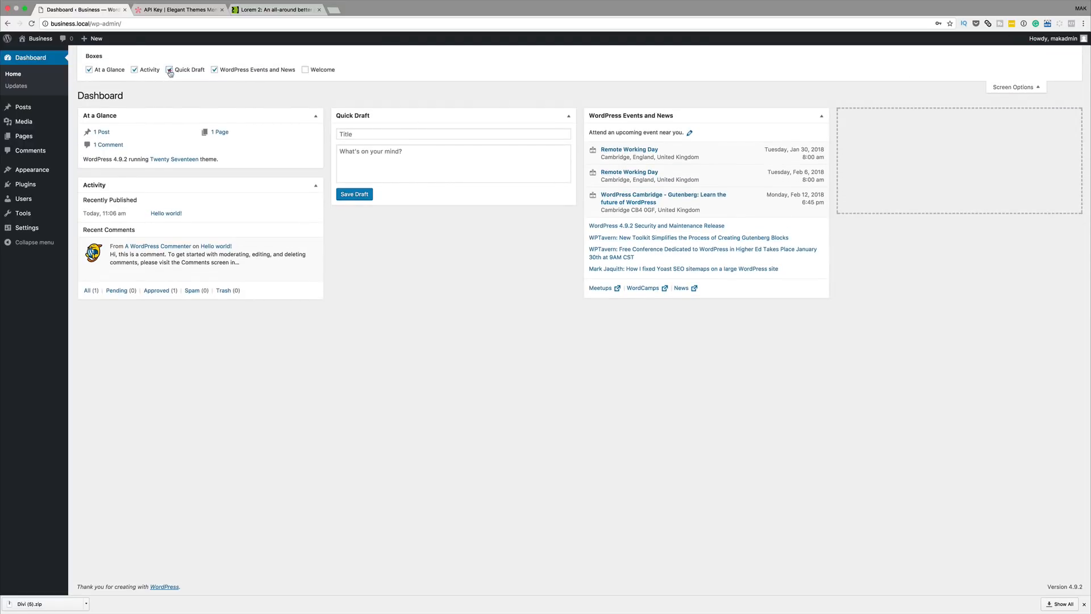
pyautogui.click(169, 70)
pyautogui.click(215, 70)
pyautogui.moveTo(194, 186); pyautogui.dragTo(465, 120)
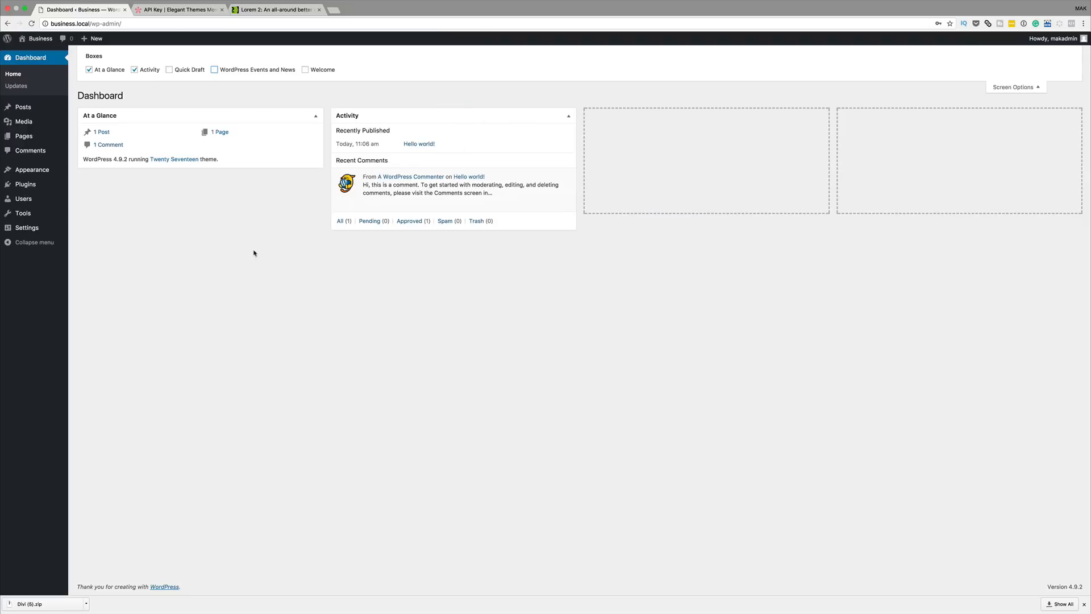
pyautogui.click(1014, 87)
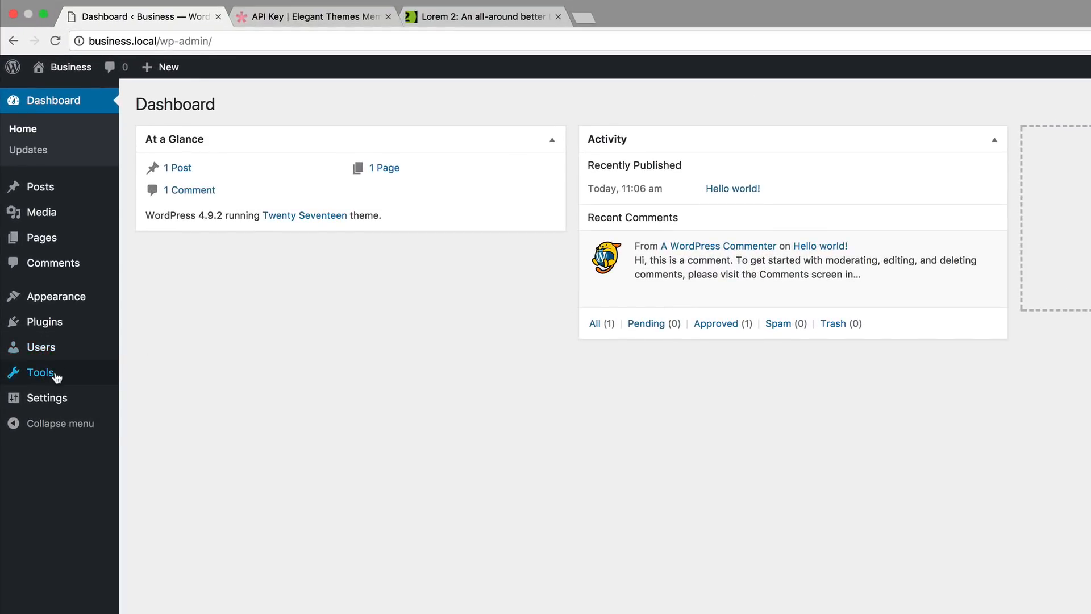
# - Upload Divi (5).zip under Appearance > Themes > Add New, install it, and activate it
pyautogui.moveTo(65, 302)
pyautogui.click(155, 299)
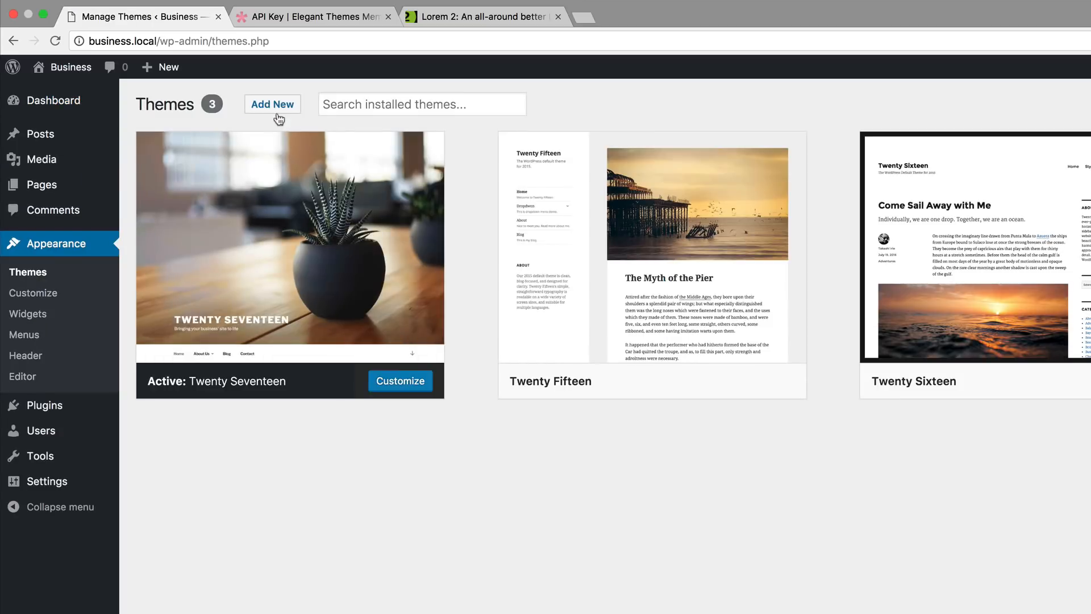
pyautogui.click(273, 104)
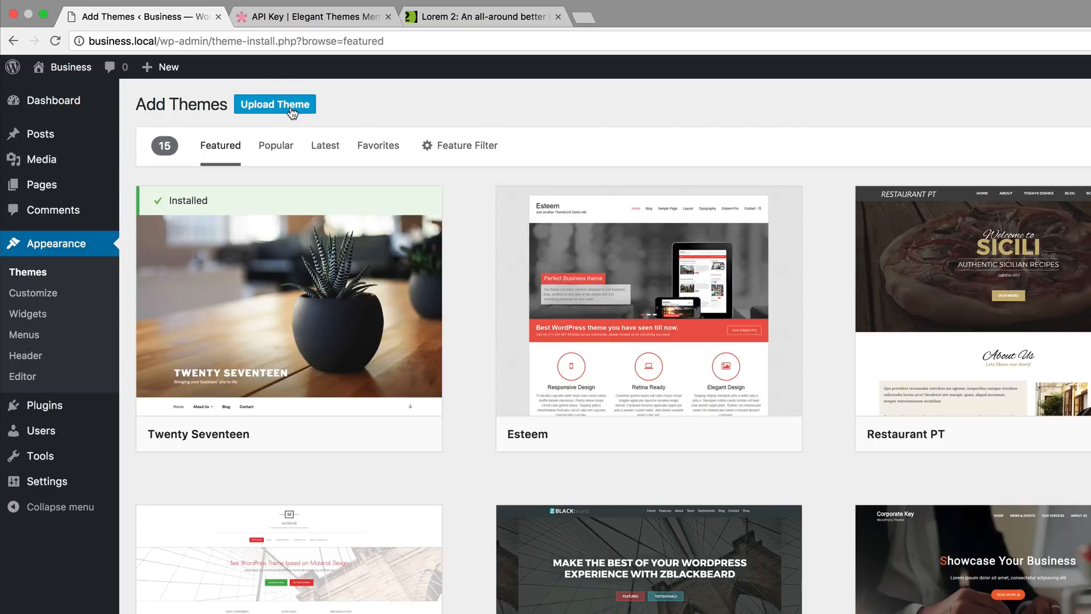
pyautogui.click(276, 107)
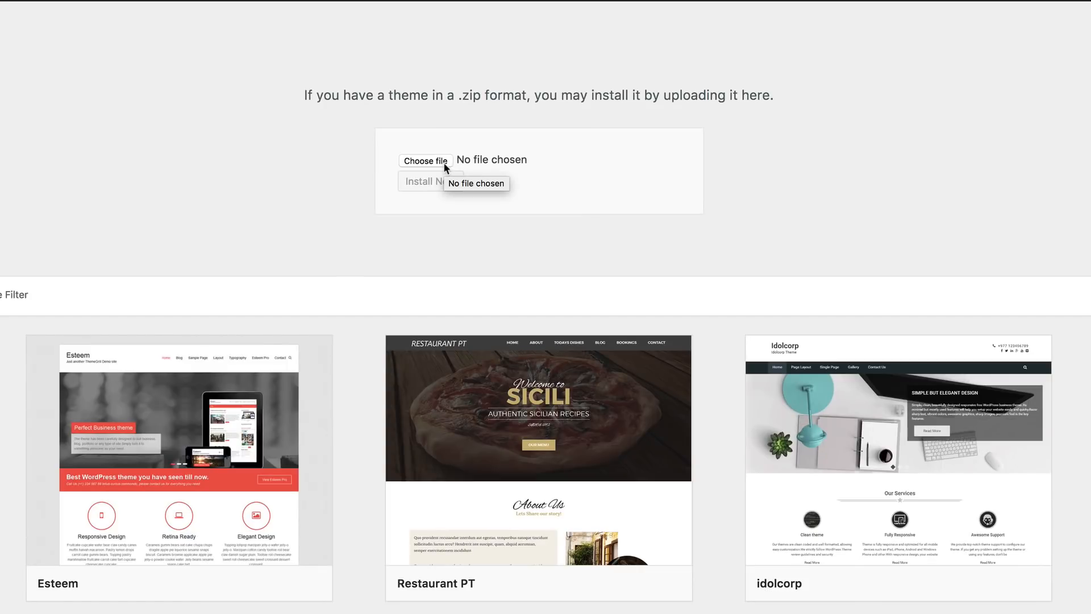
pyautogui.click(445, 164)
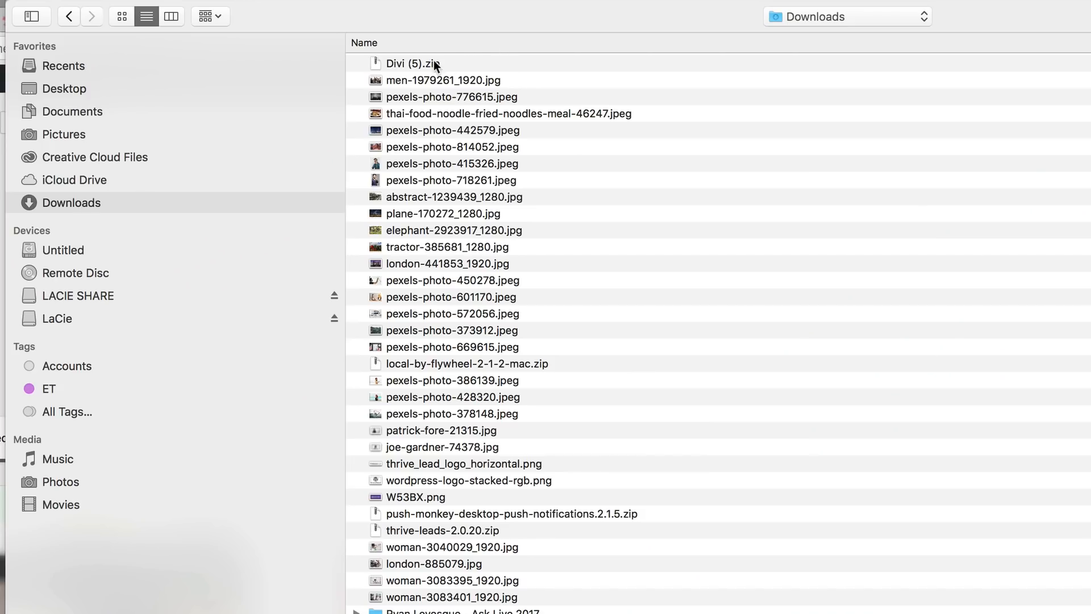
pyautogui.doubleClick(403, 64)
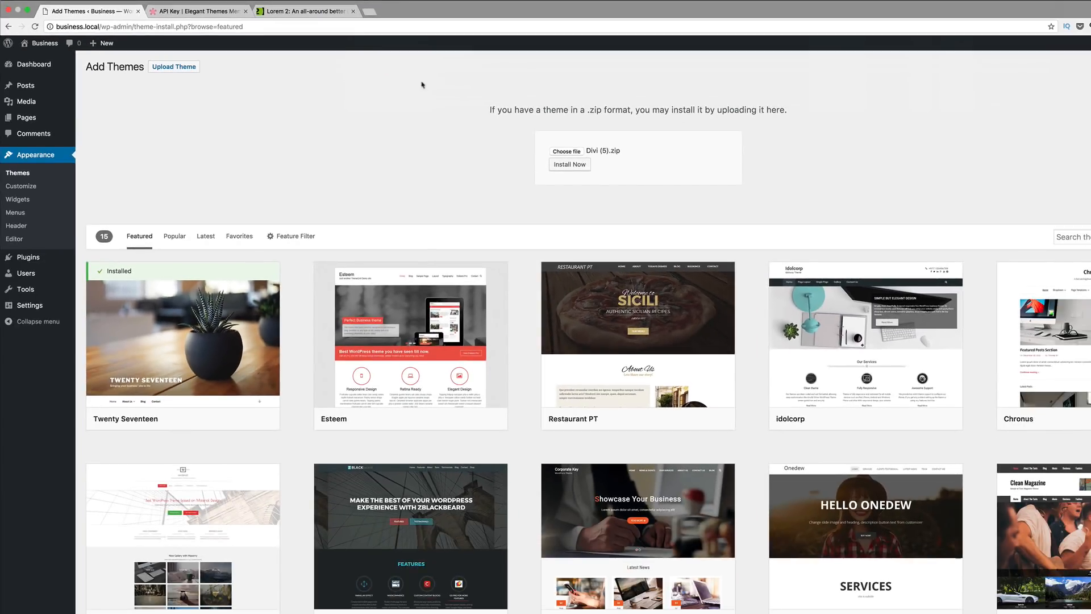
pyautogui.click(573, 165)
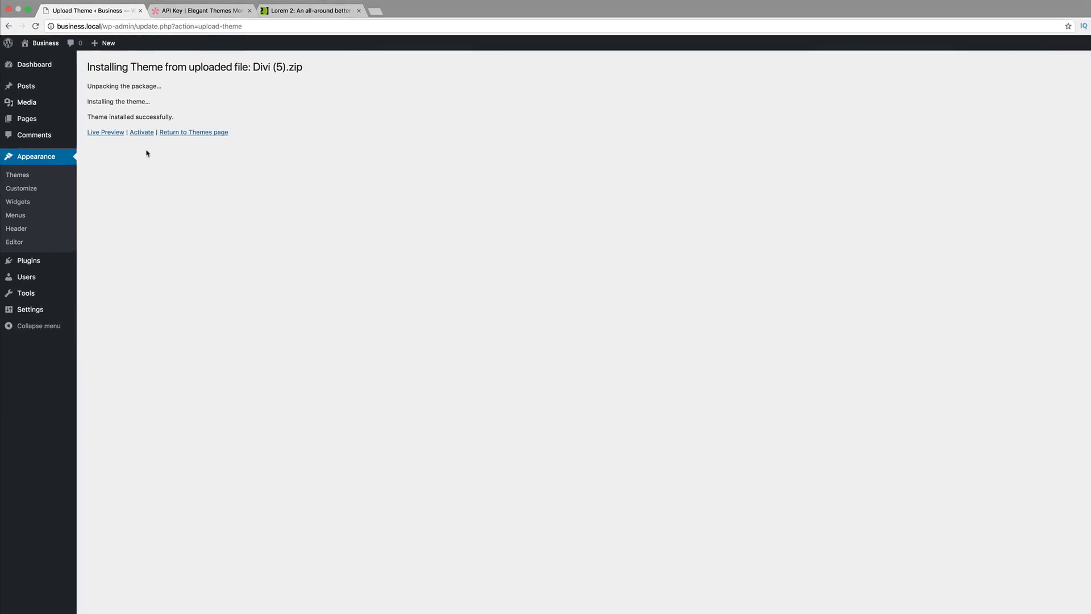
pyautogui.click(139, 130)
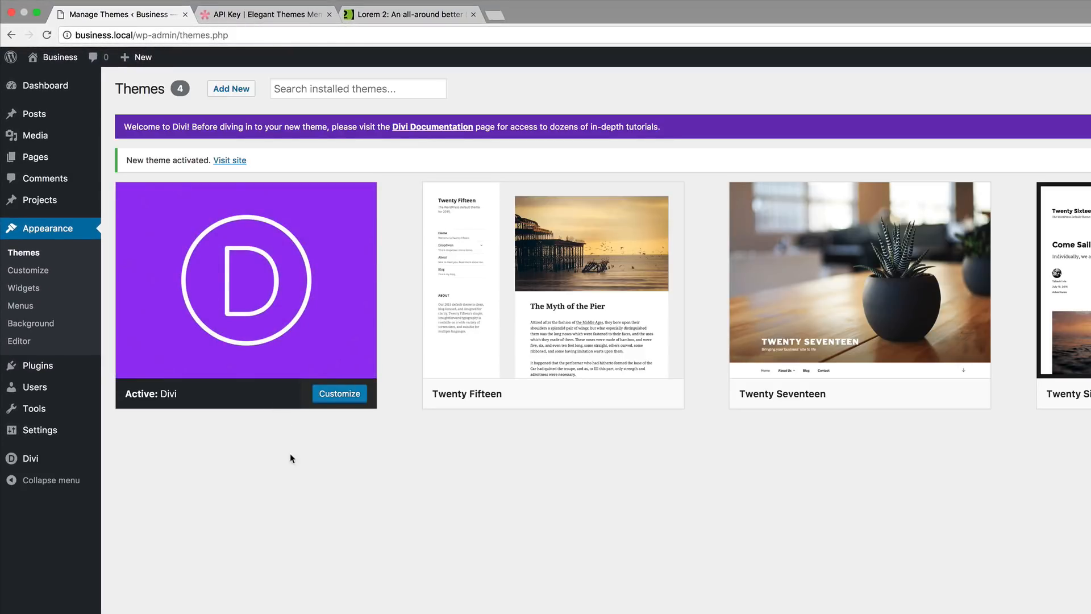
# - In Divi Theme Options > Updates, enter the account username, paste the API key, and save
pyautogui.moveTo(36, 457)
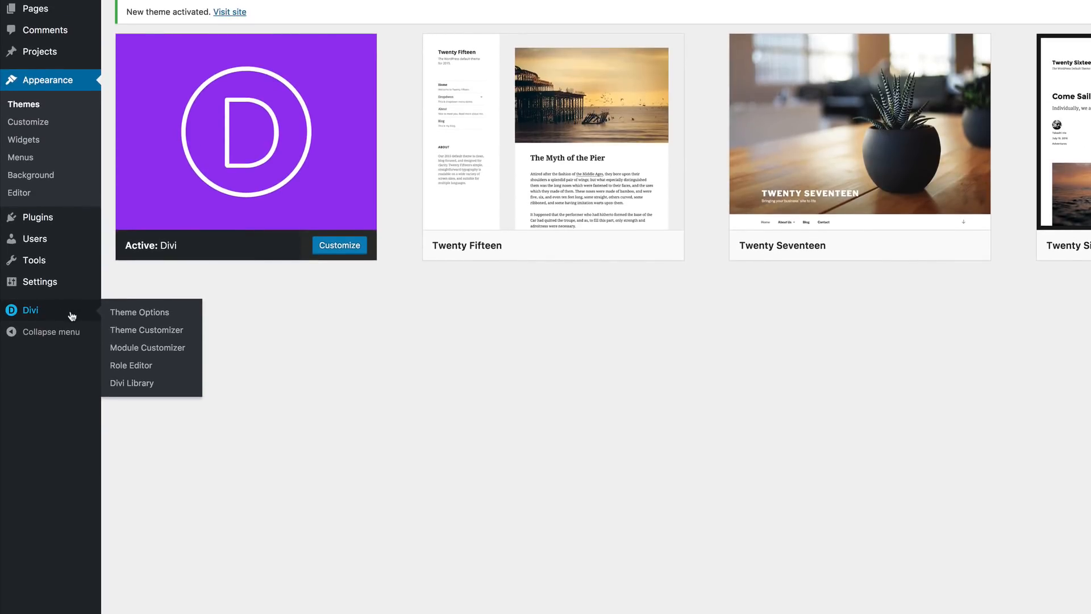
pyautogui.click(160, 314)
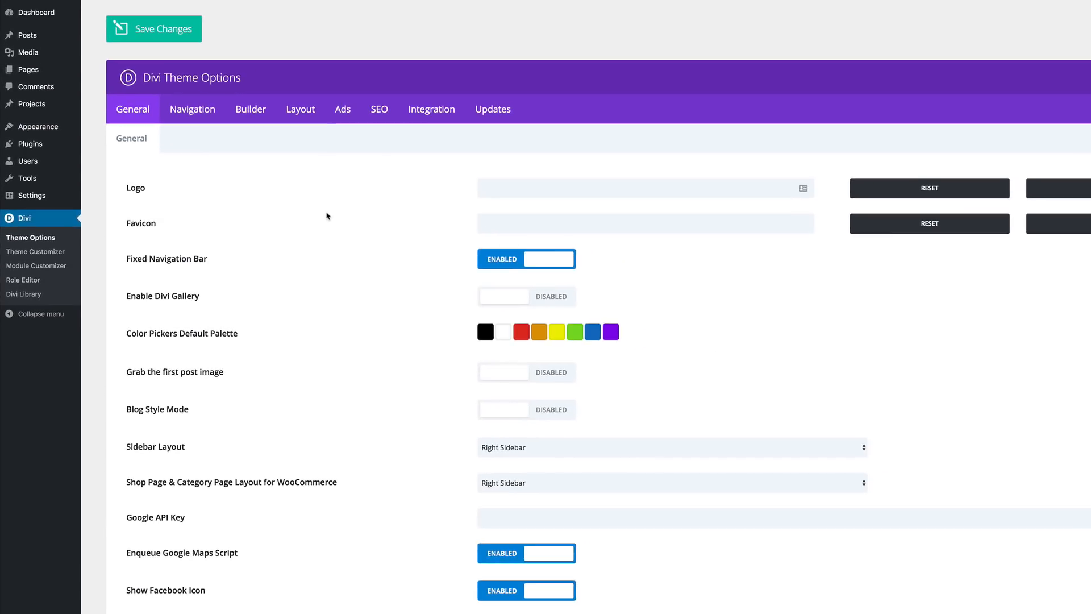
pyautogui.click(489, 113)
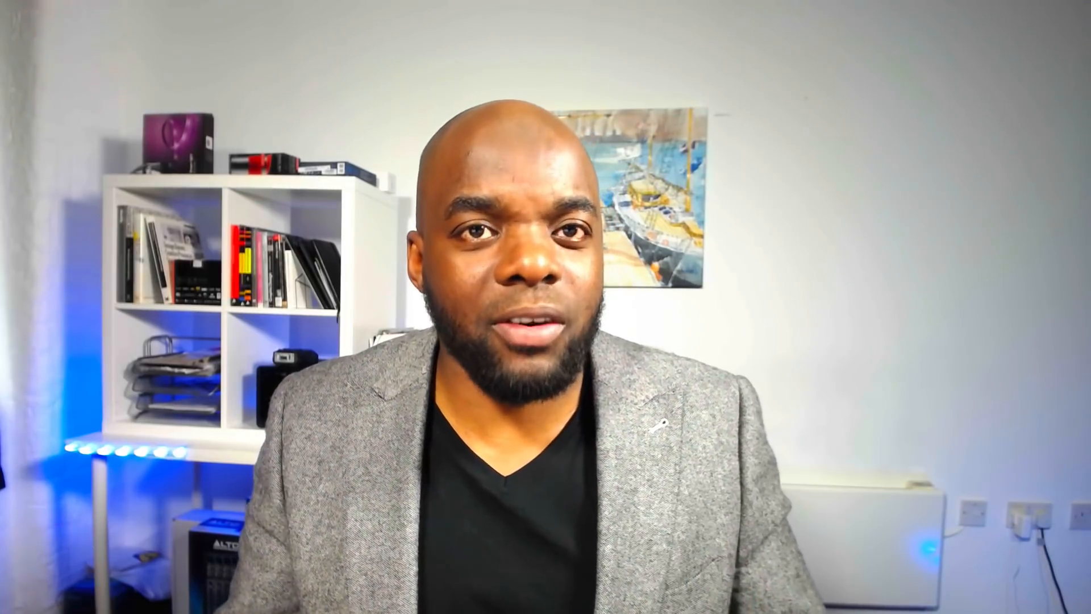
pyautogui.click(530, 193)
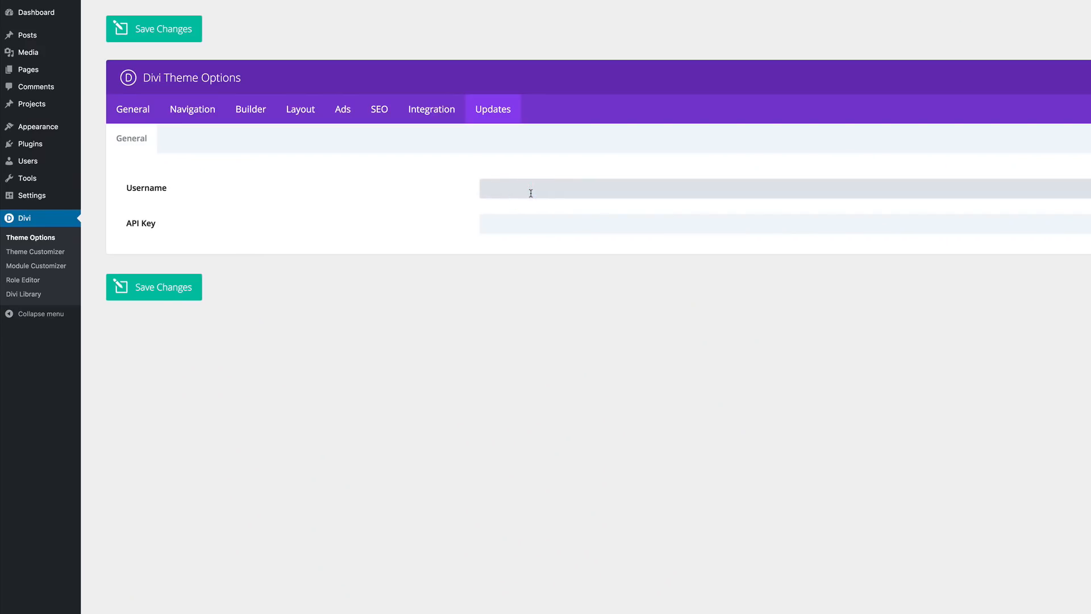
pyautogui.click(527, 224)
pyautogui.hotkey('ctrl', 'v')
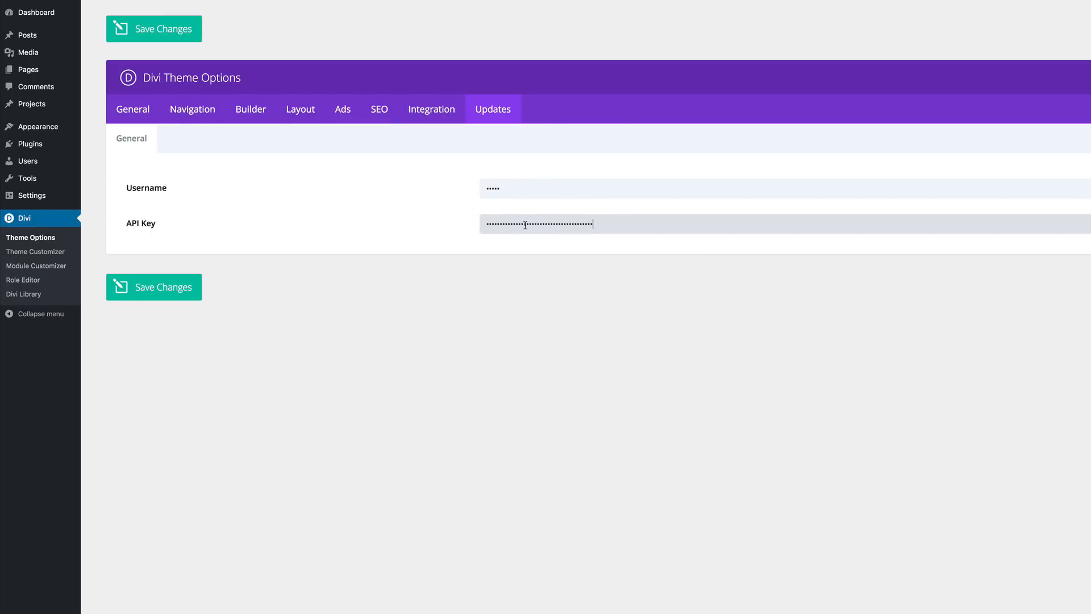
pyautogui.click(163, 290)
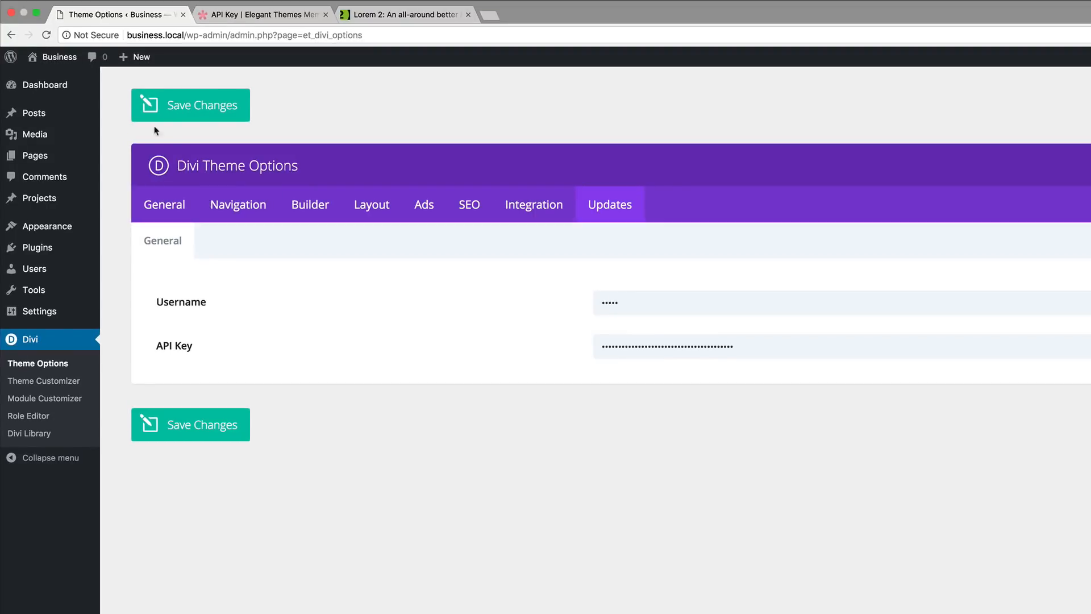
# - Create and publish new pages titled About Us and Our Team
pyautogui.moveTo(44, 15)
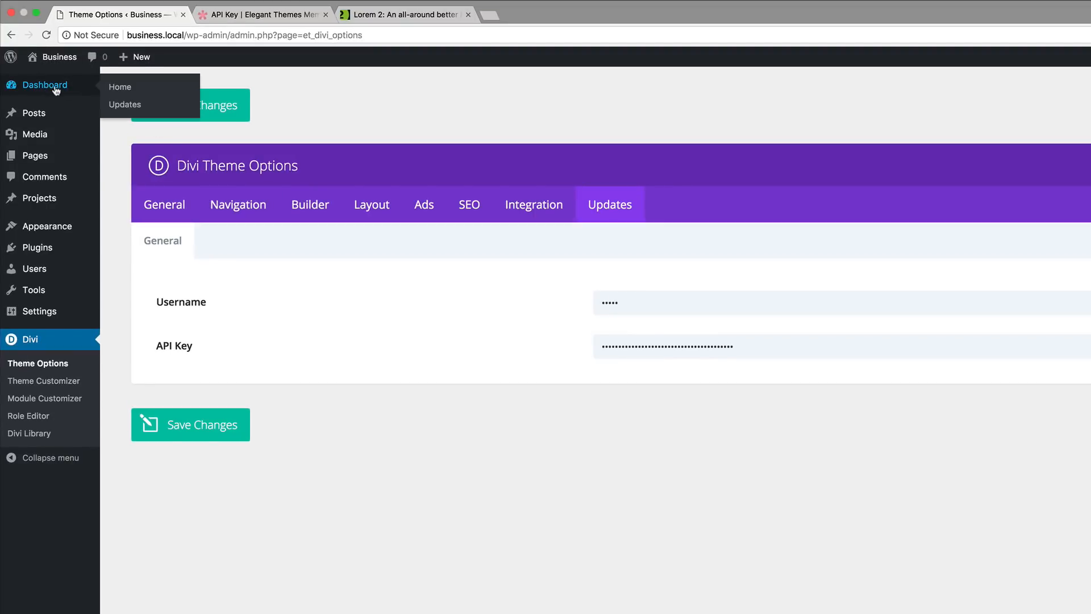
pyautogui.click(124, 89)
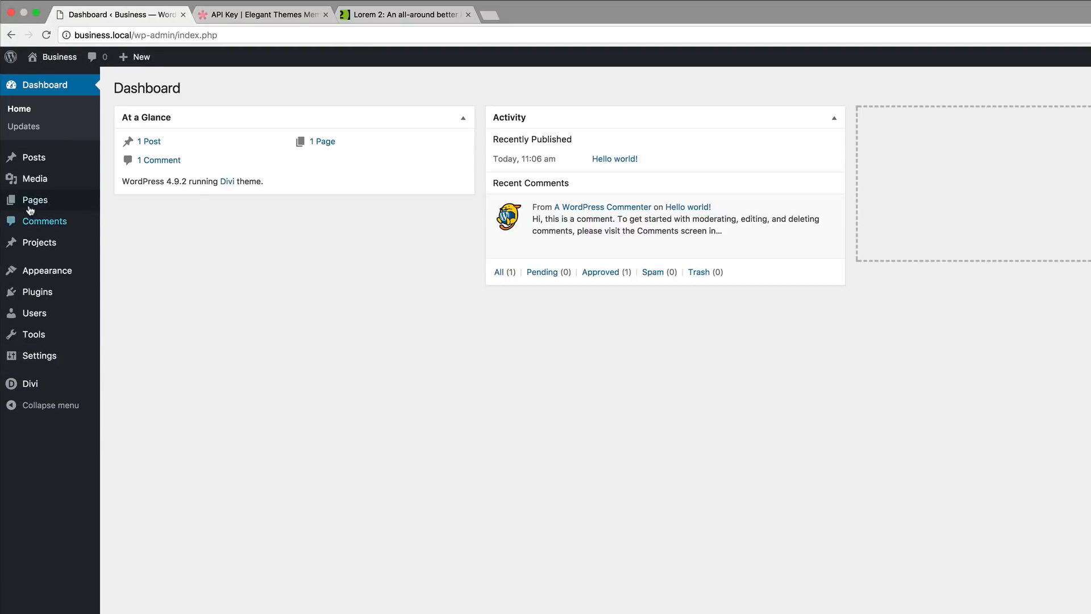
pyautogui.moveTo(28, 206)
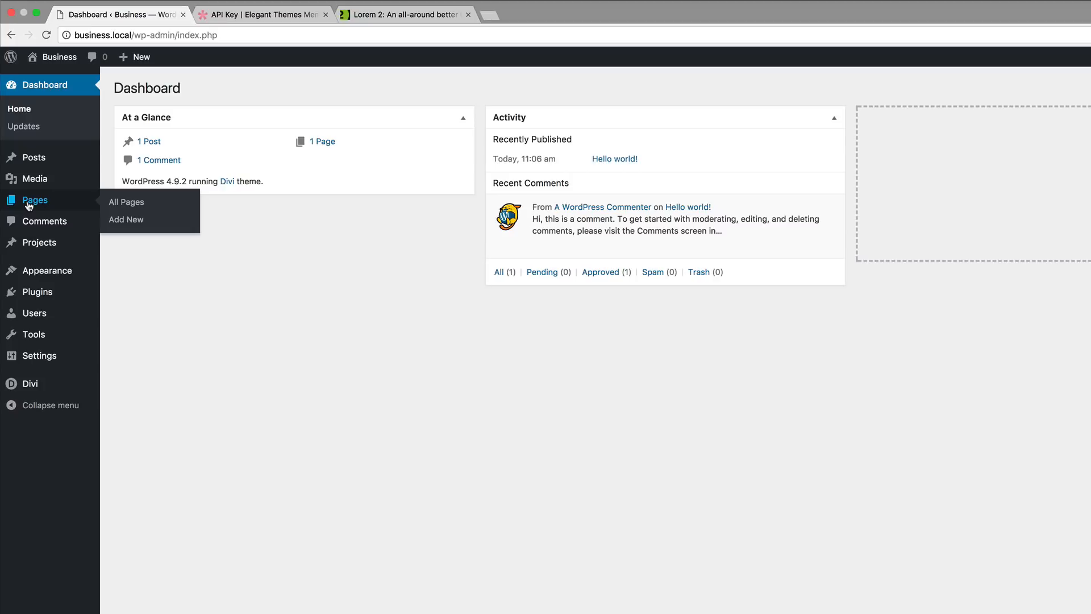
pyautogui.click(133, 221)
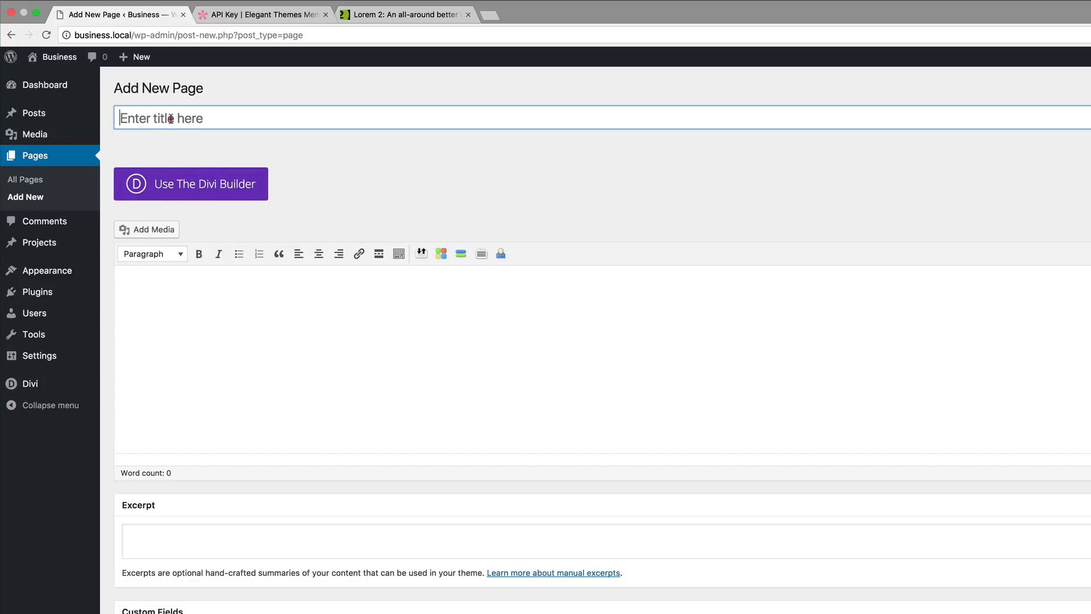
pyautogui.click(170, 119)
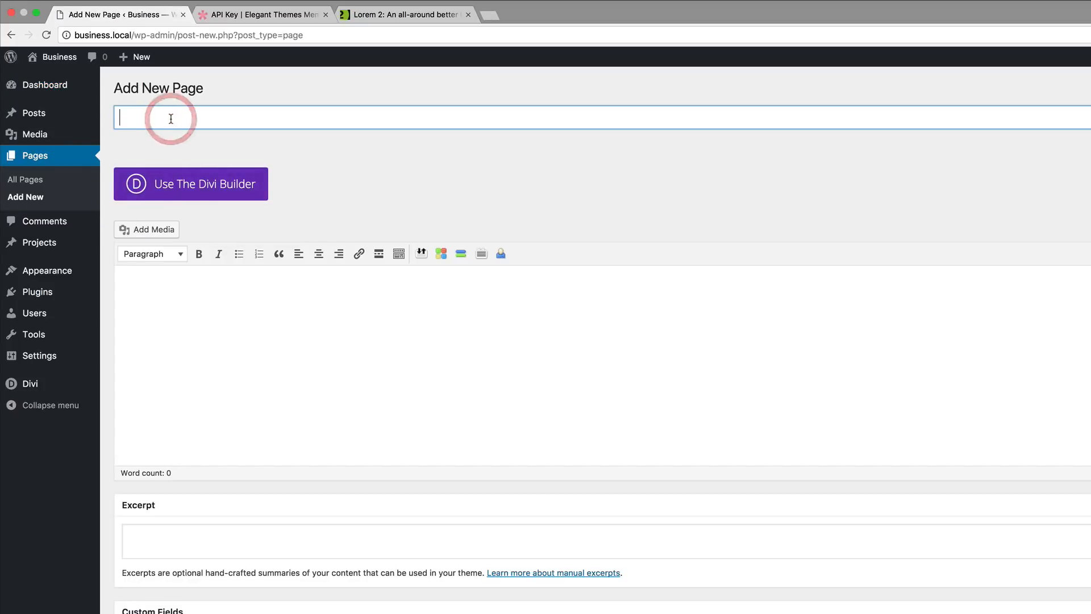
pyautogui.write('Abo')
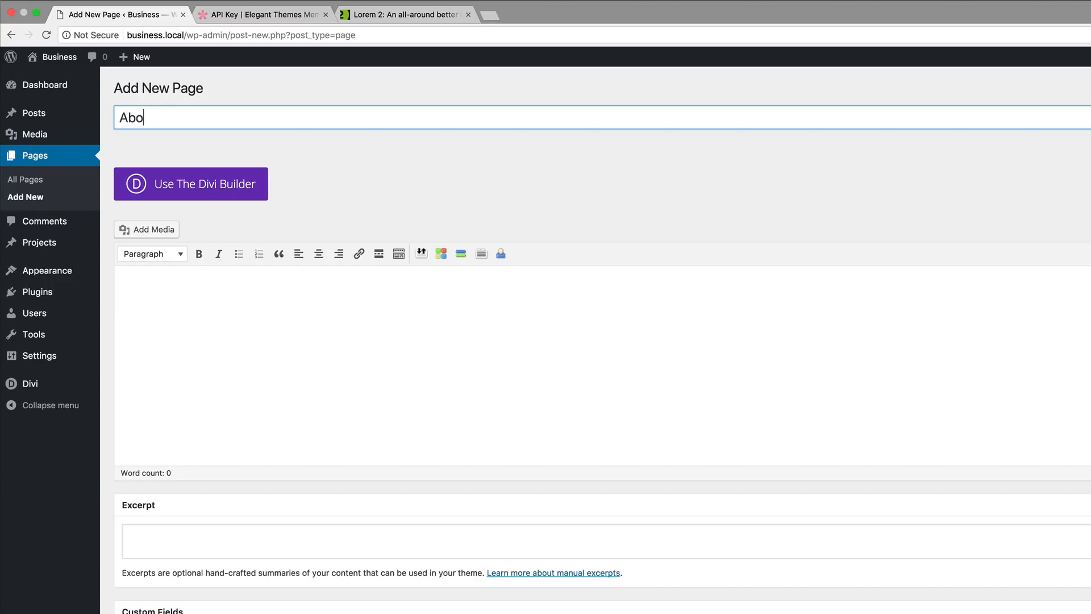
pyautogui.write('ut Us')
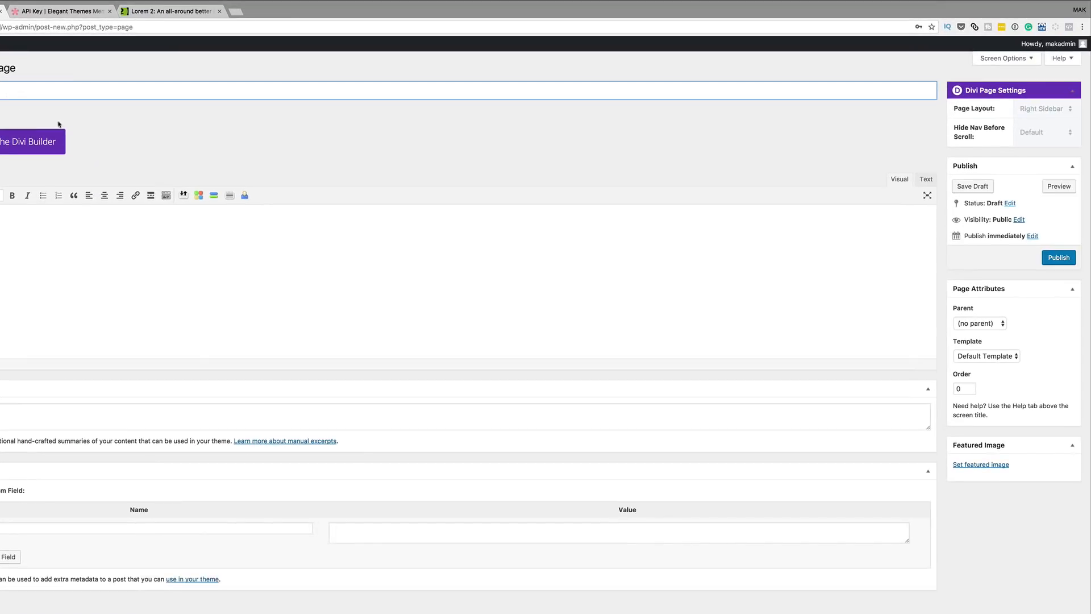
pyautogui.click(1061, 261)
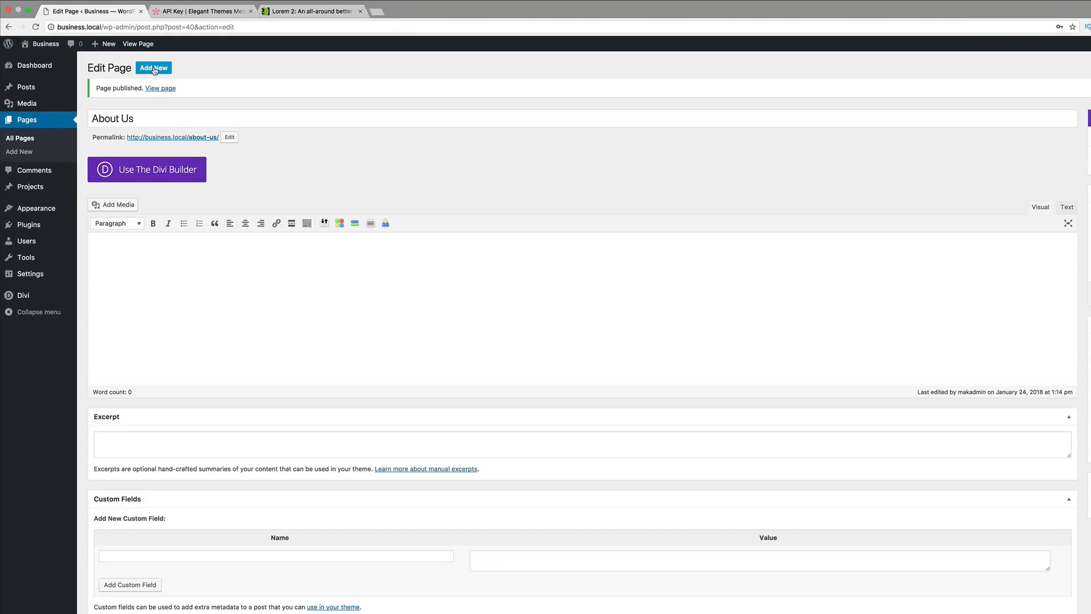
pyautogui.click(154, 68)
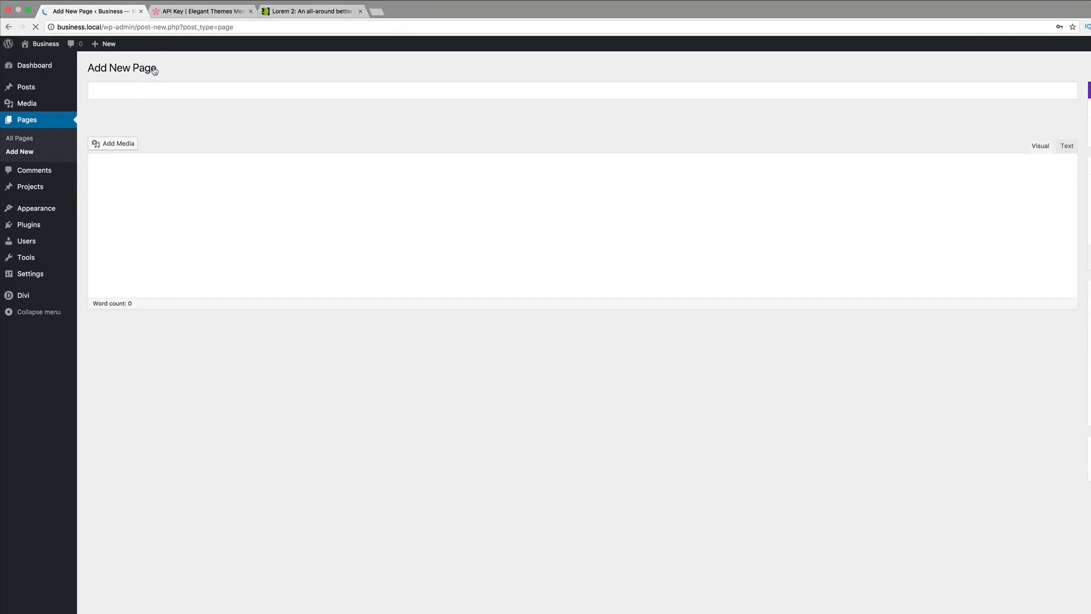
pyautogui.write('Our Te')
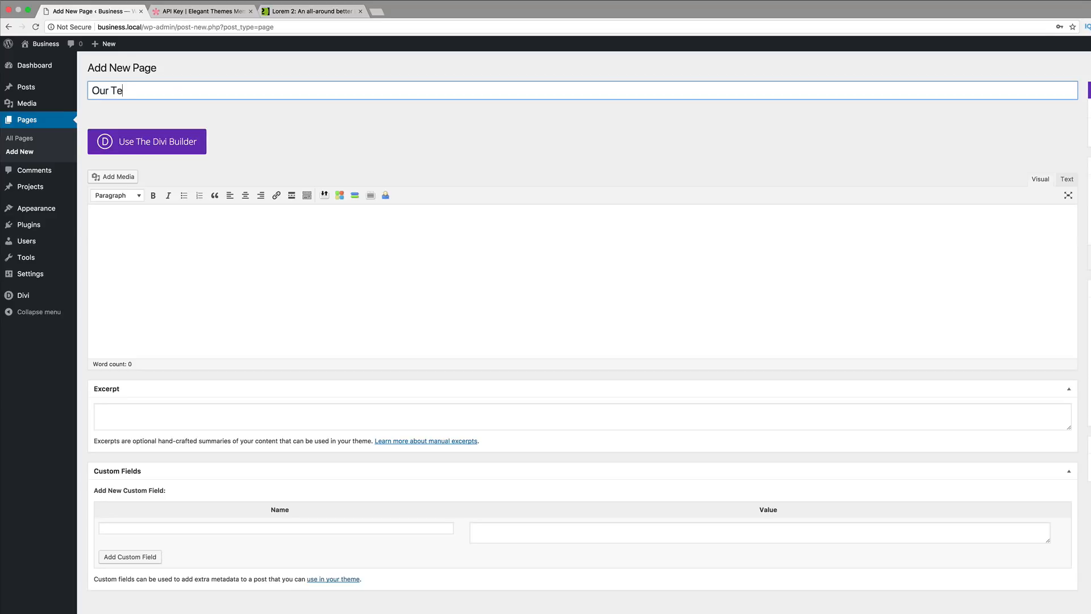
pyautogui.write('a')
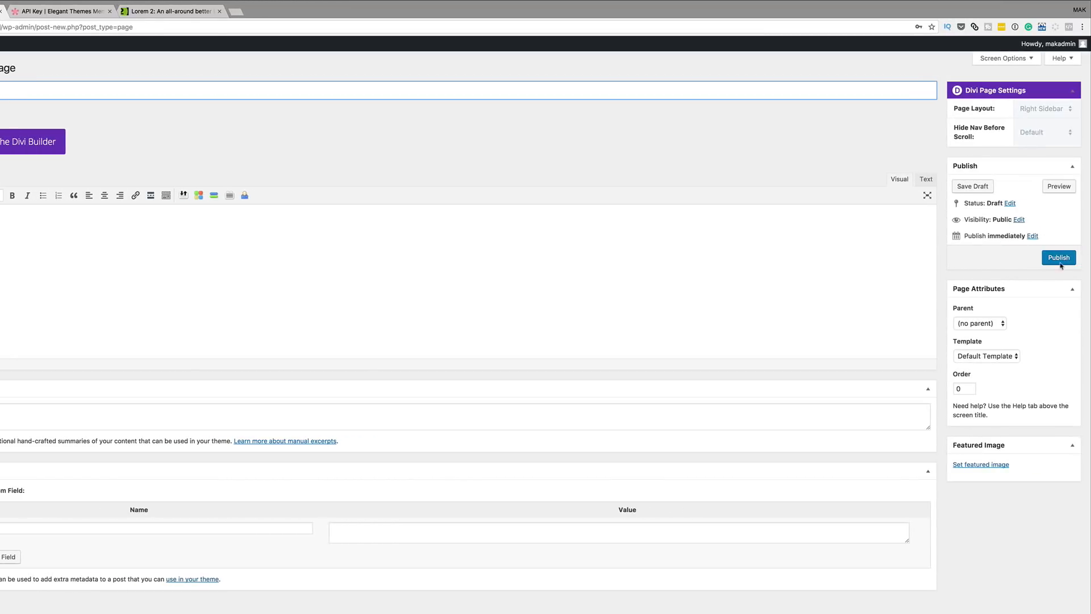
pyautogui.click(1058, 261)
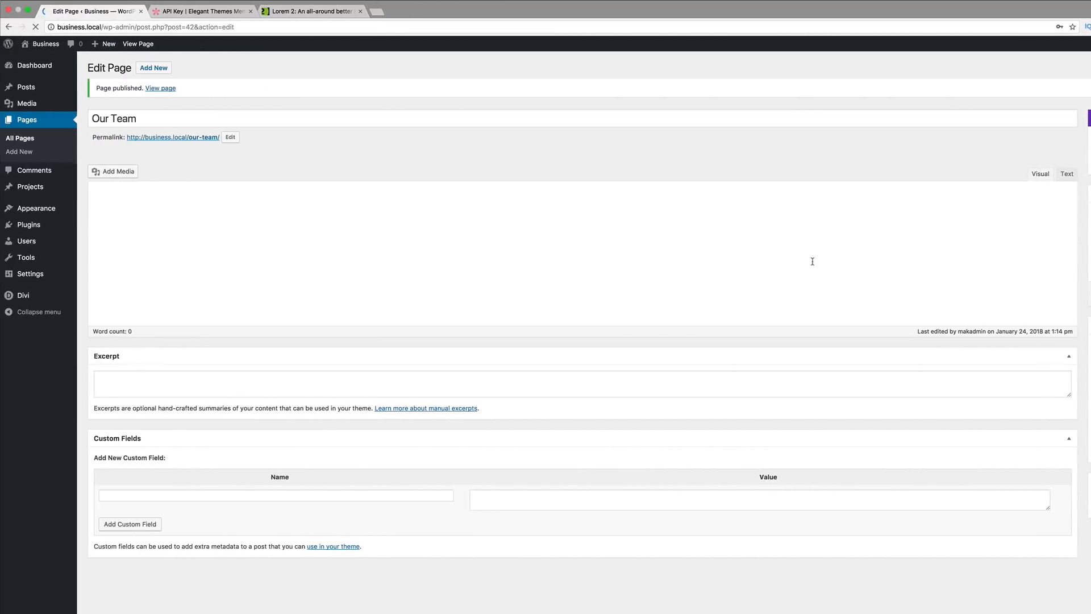
# - Publish the Contact and Home pages, then show the All Pages list
pyautogui.click(164, 69)
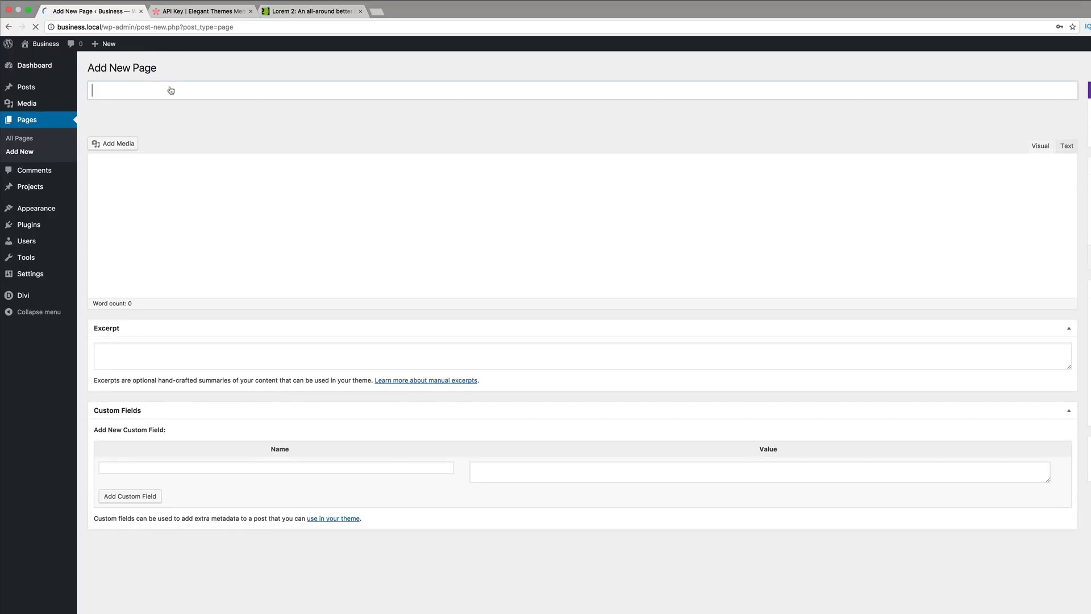
pyautogui.write('Contact')
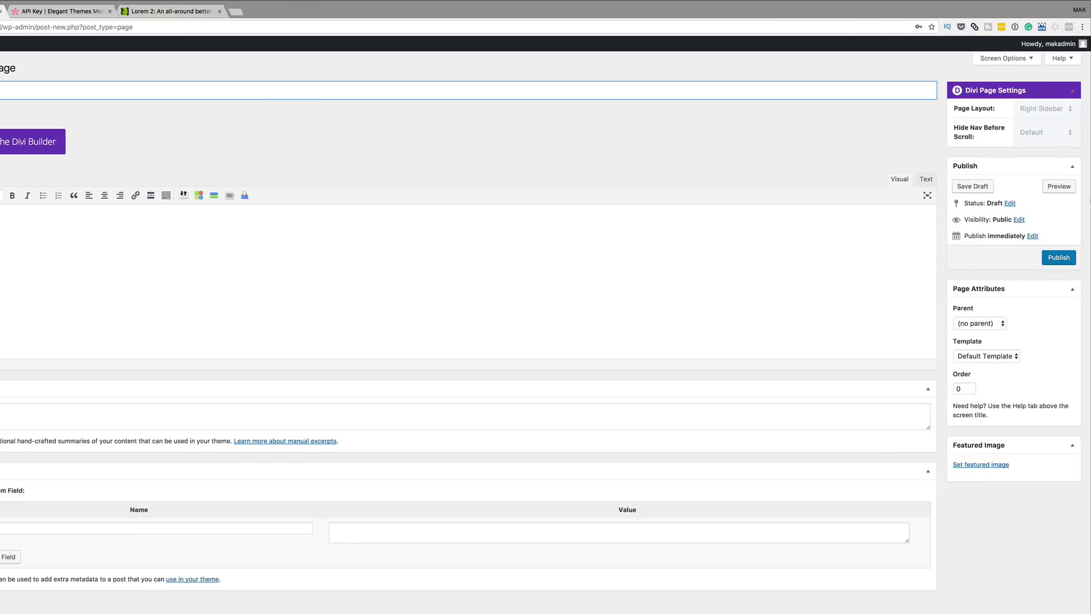
pyautogui.click(1058, 258)
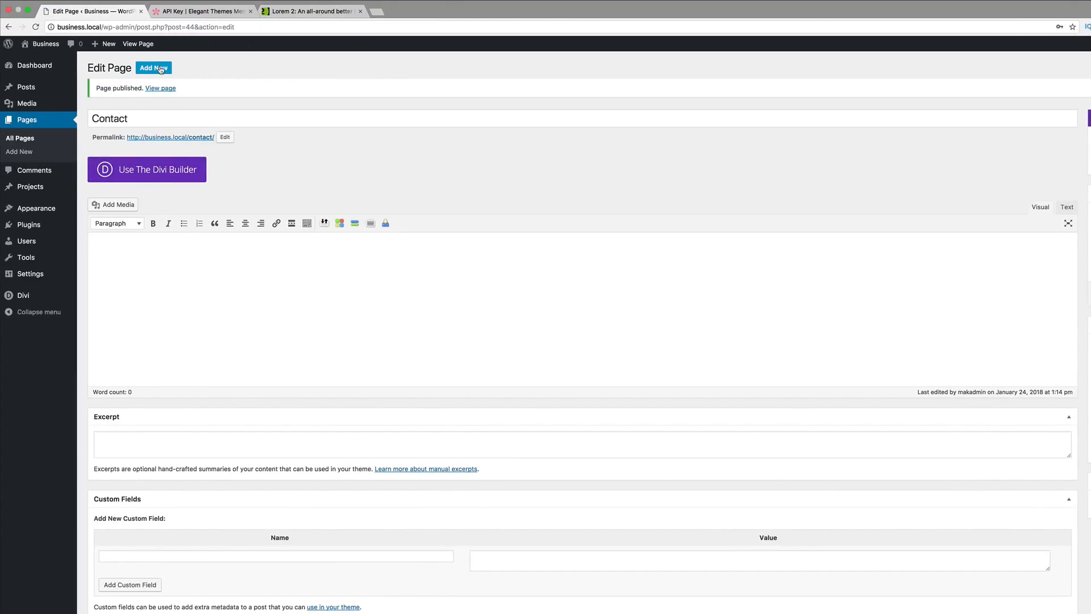
pyautogui.click(161, 69)
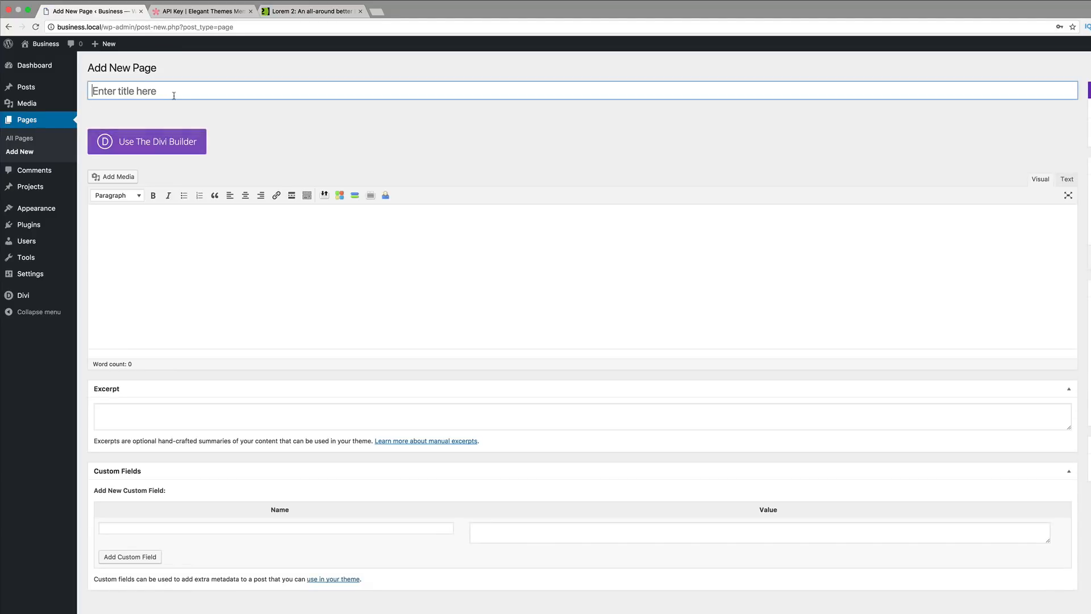
pyautogui.write('Home')
pyautogui.click(1072, 258)
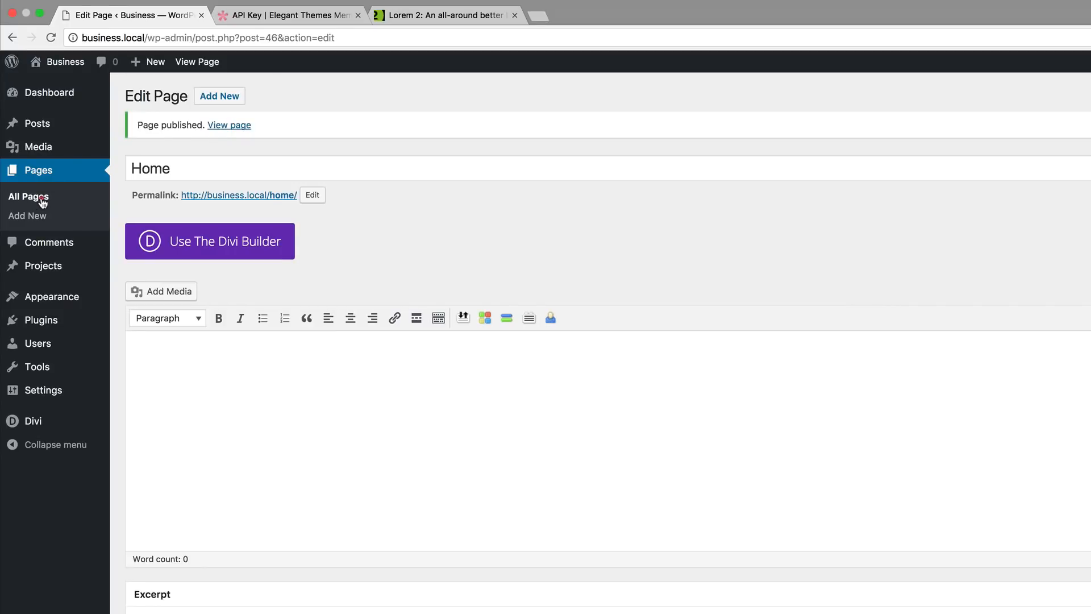
pyautogui.click(42, 201)
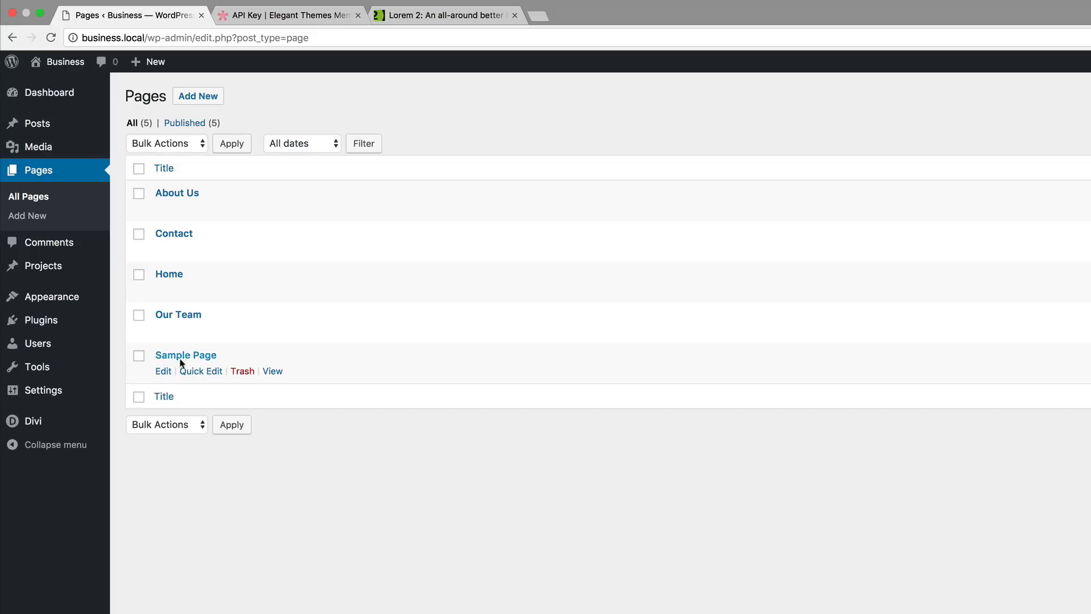
# - Trash the default Sample Page and publish a blank page titled Services
pyautogui.click(243, 371)
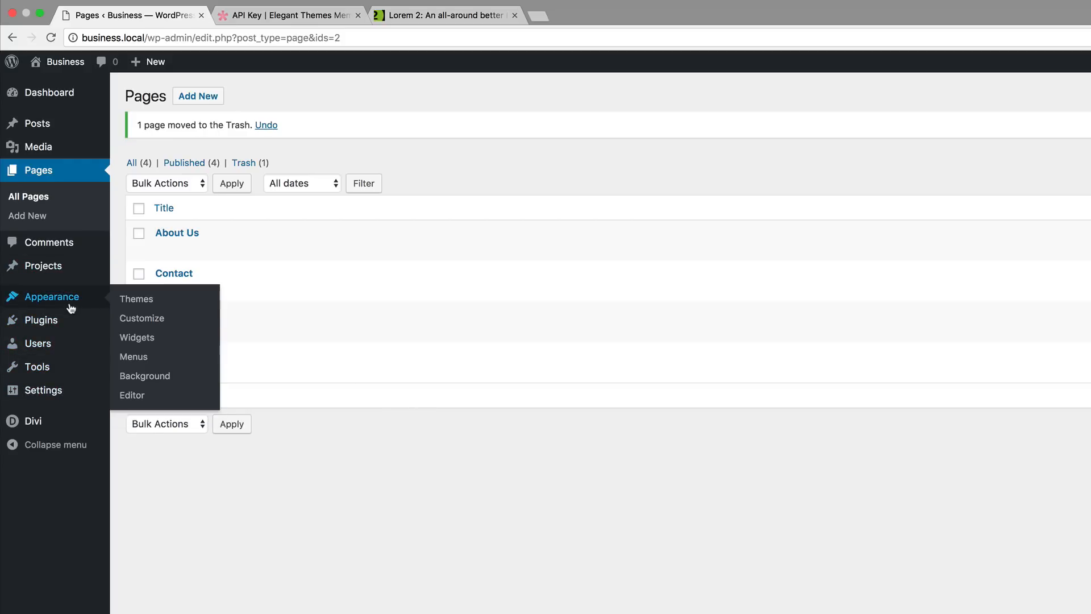
pyautogui.click(204, 97)
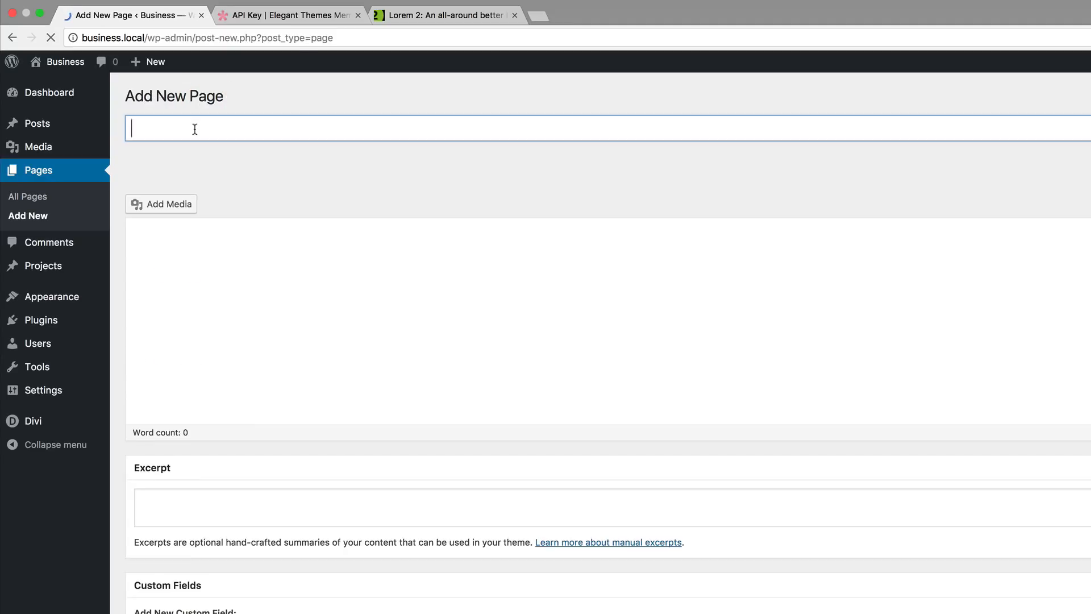
pyautogui.write('Services')
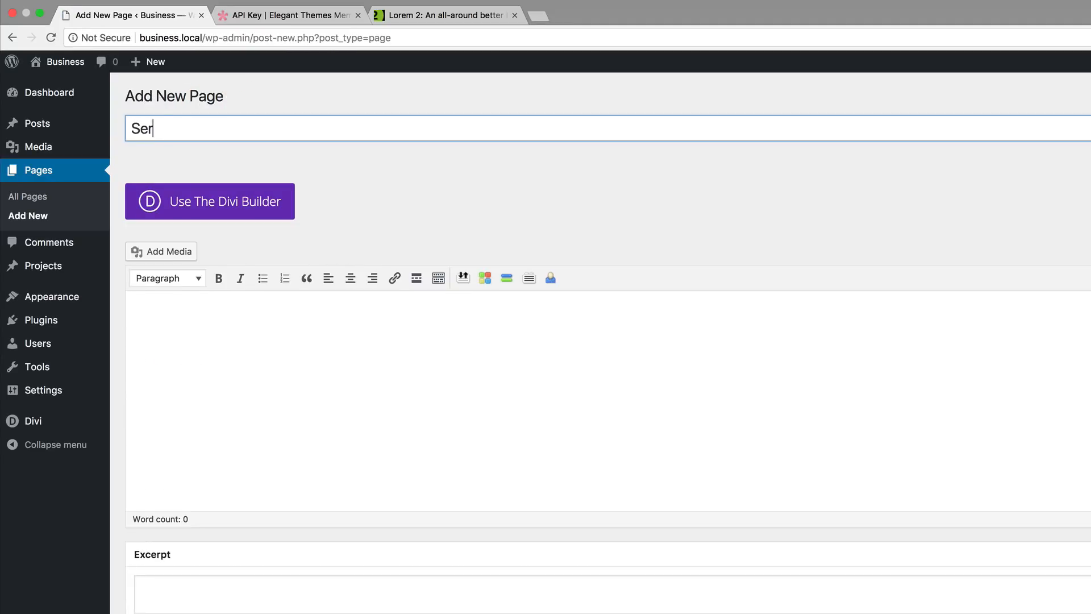
pyautogui.click(1082, 368)
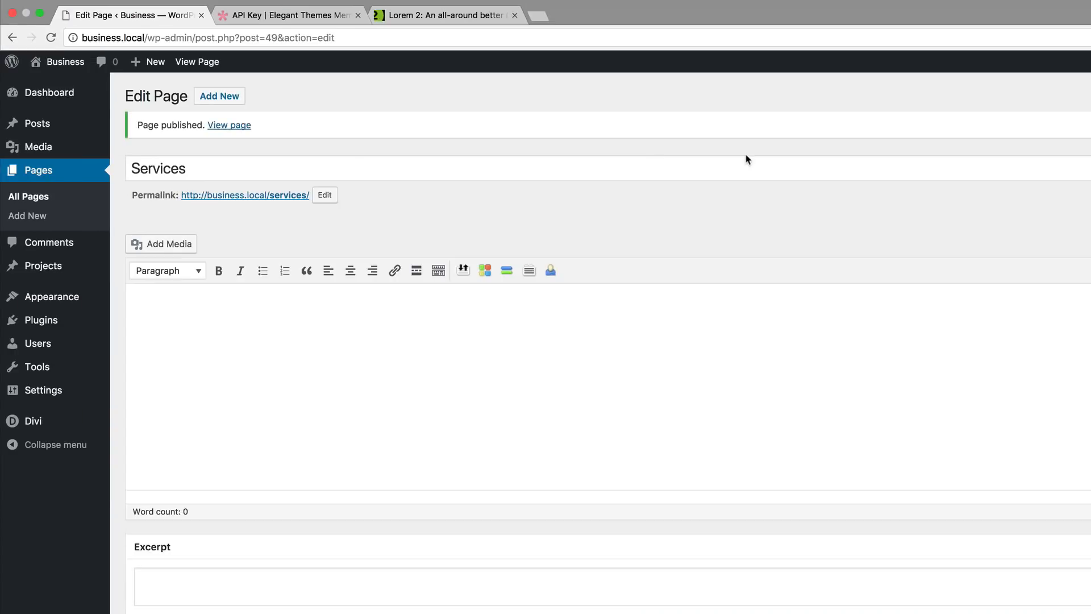
pyautogui.moveTo(54, 63)
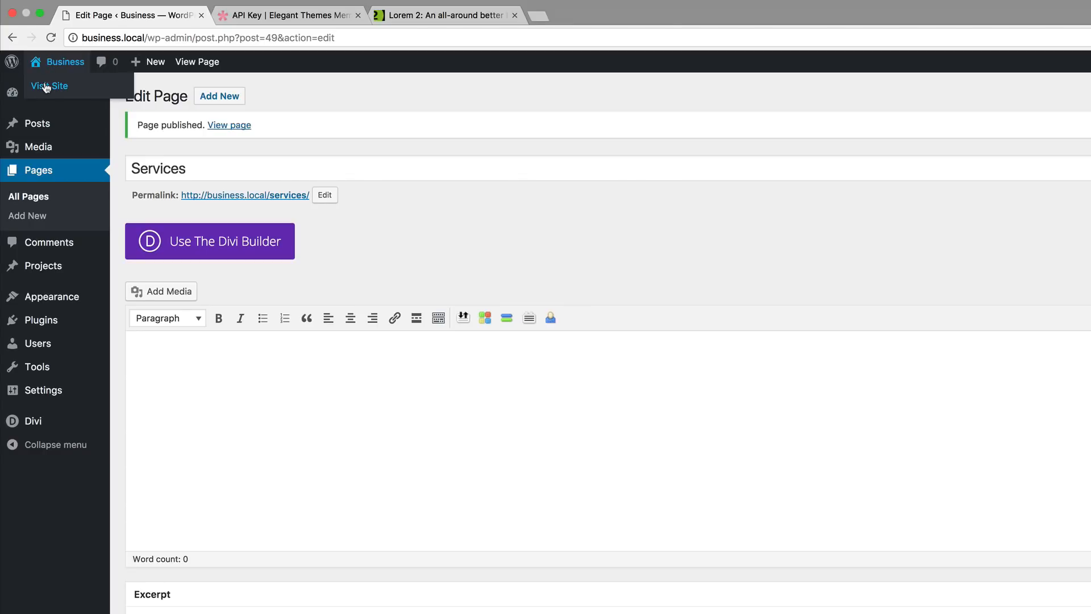
# - View the live business.local site in a new tab, then return to Appearance > Menus
pyautogui.keyDown('super'); pyautogui.click(47, 87); pyautogui.keyUp('super')
pyautogui.click(306, 16)
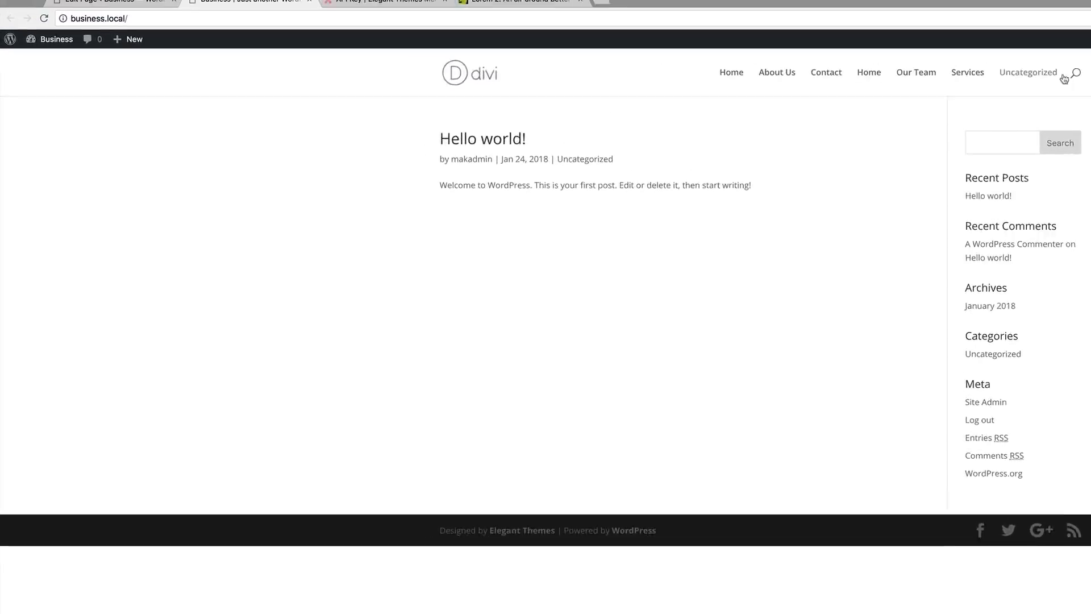
pyautogui.click(129, 1)
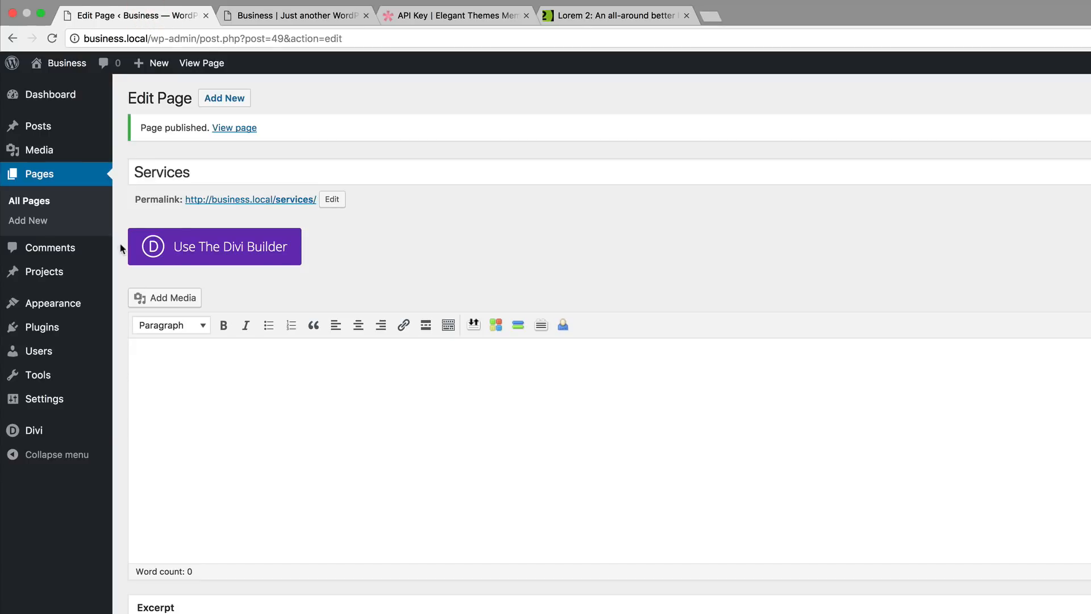
pyautogui.moveTo(49, 405)
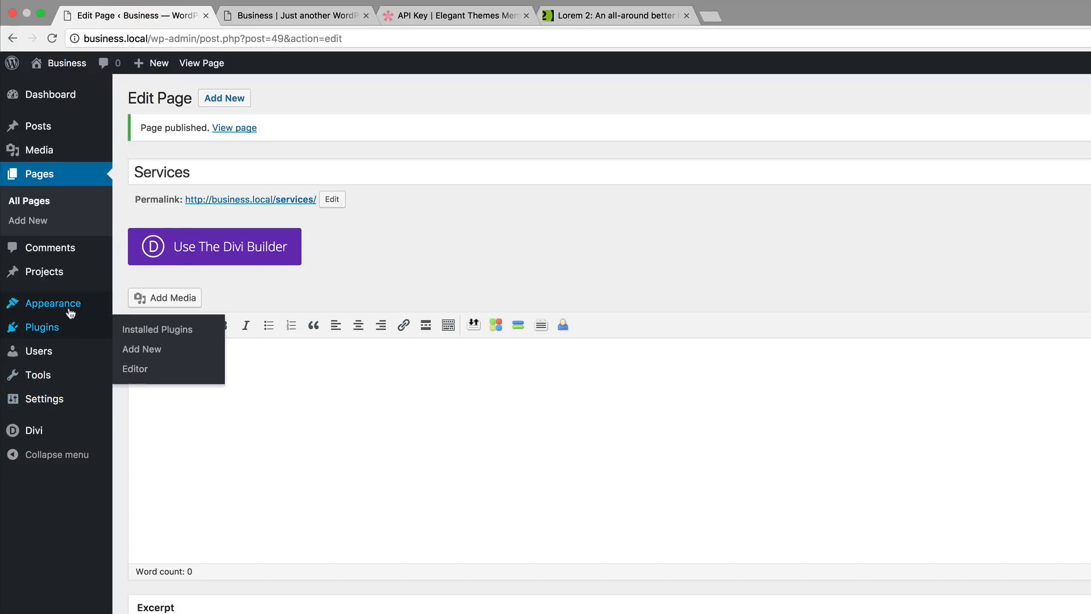
pyautogui.moveTo(70, 311)
pyautogui.click(146, 365)
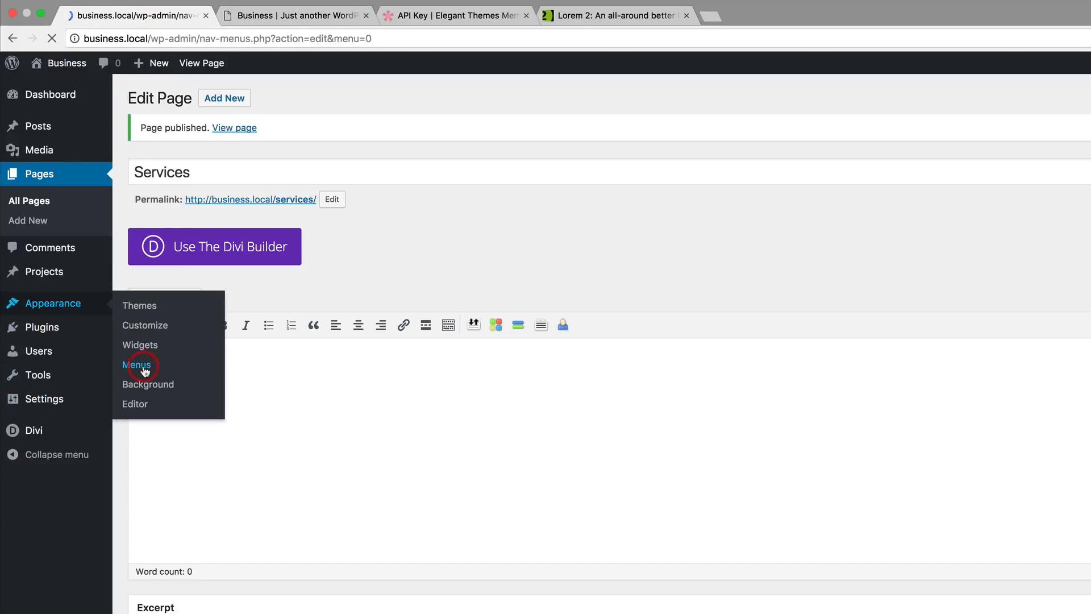
# - Create a new menu named 'main menu'
pyautogui.click(429, 223)
pyautogui.write('main')
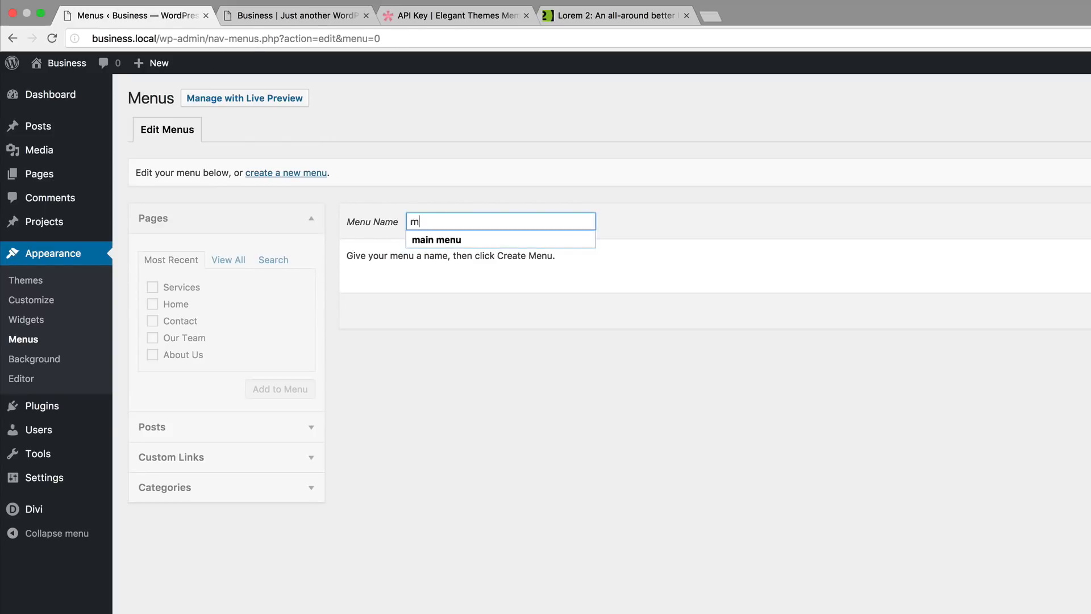
pyautogui.click(436, 239)
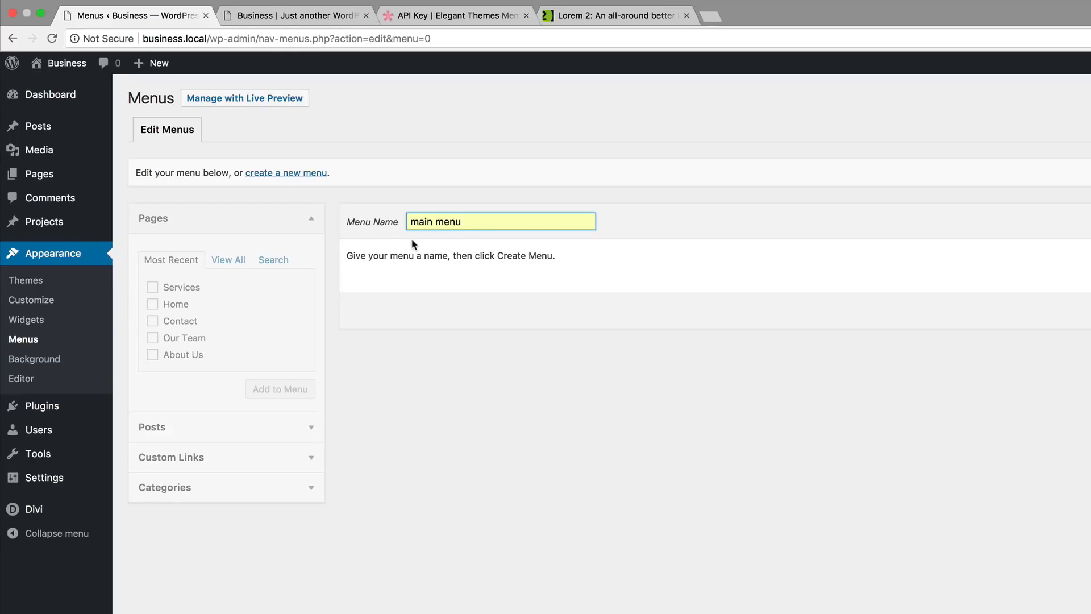
pyautogui.click(1047, 230)
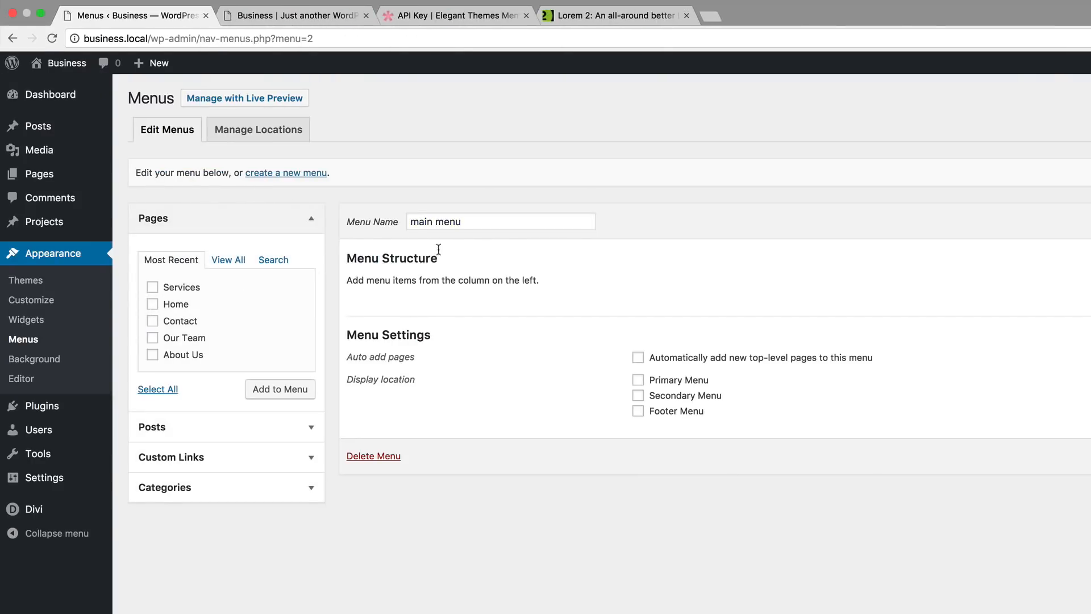
# - Add the Home, Contact, Services, Our Team and About Us pages to the menu
pyautogui.click(152, 303)
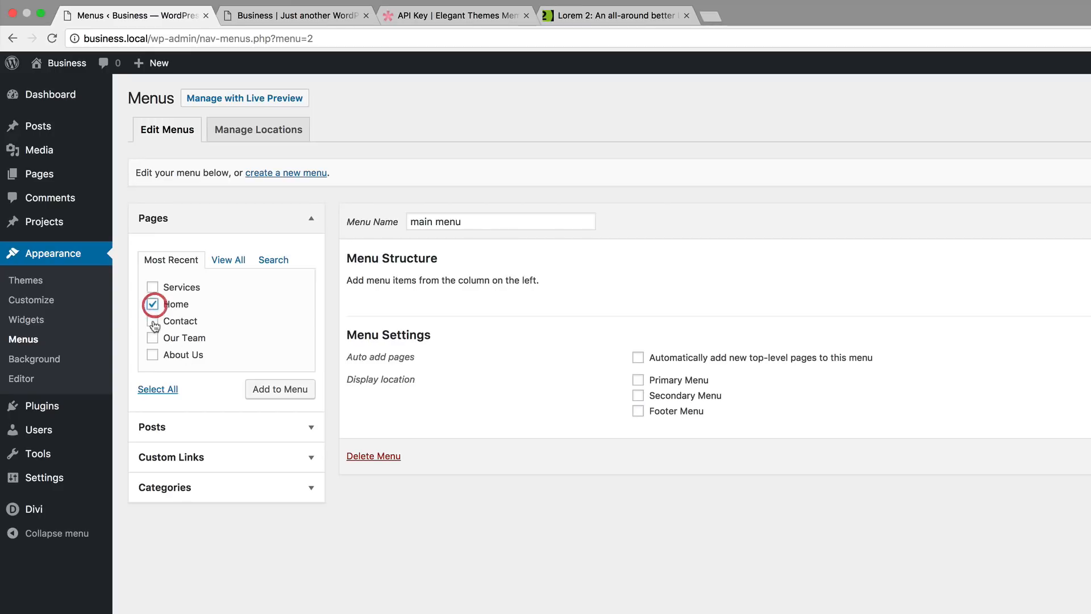
pyautogui.click(152, 322)
pyautogui.click(152, 287)
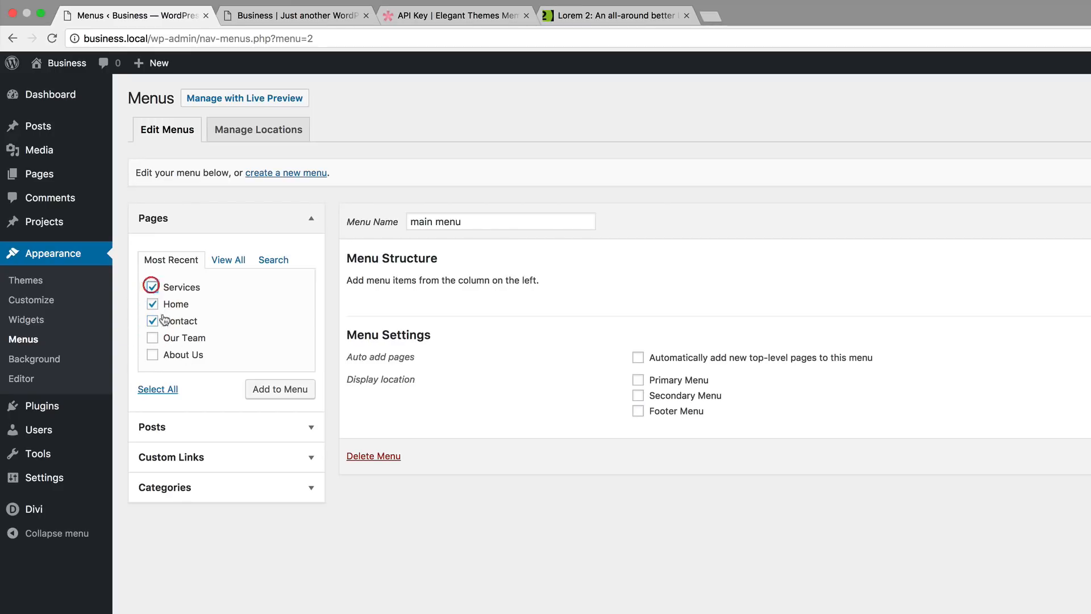
pyautogui.click(152, 338)
pyautogui.click(153, 354)
pyautogui.click(280, 392)
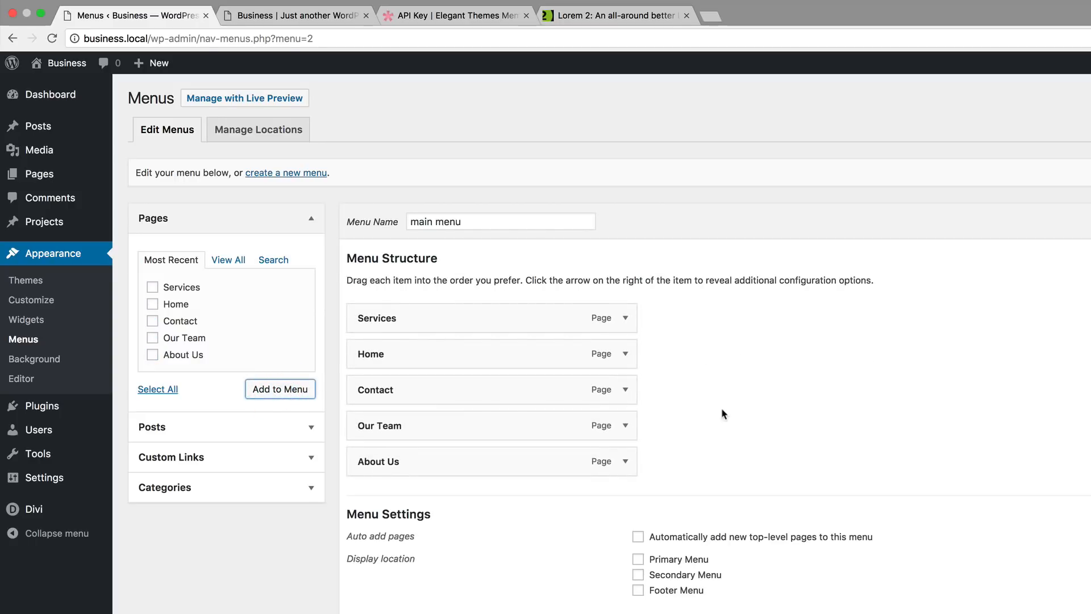
# - Order items Home, Our Team, Services, About Us, Contact, save as Primary Menu, and check the live site
pyautogui.moveTo(443, 363); pyautogui.dragTo(394, 318)
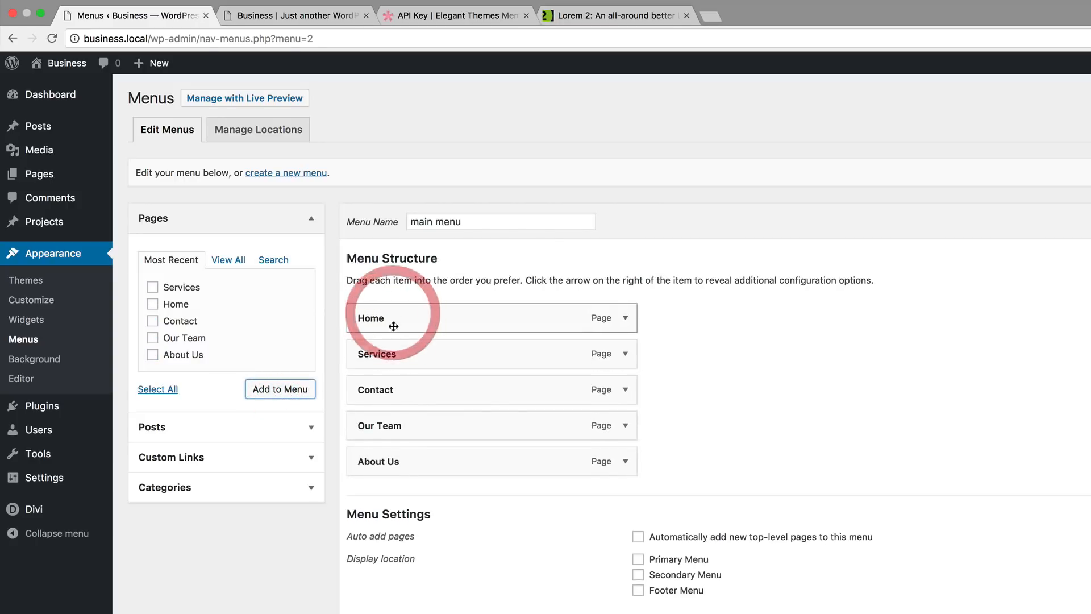
pyautogui.moveTo(394, 461)
pyautogui.mouseDown()
pyautogui.moveTo(390, 360)
pyautogui.moveTo(403, 398)
pyautogui.moveTo(377, 458)
pyautogui.moveTo(383, 477)
pyautogui.moveTo(390, 463)
pyautogui.mouseUp()
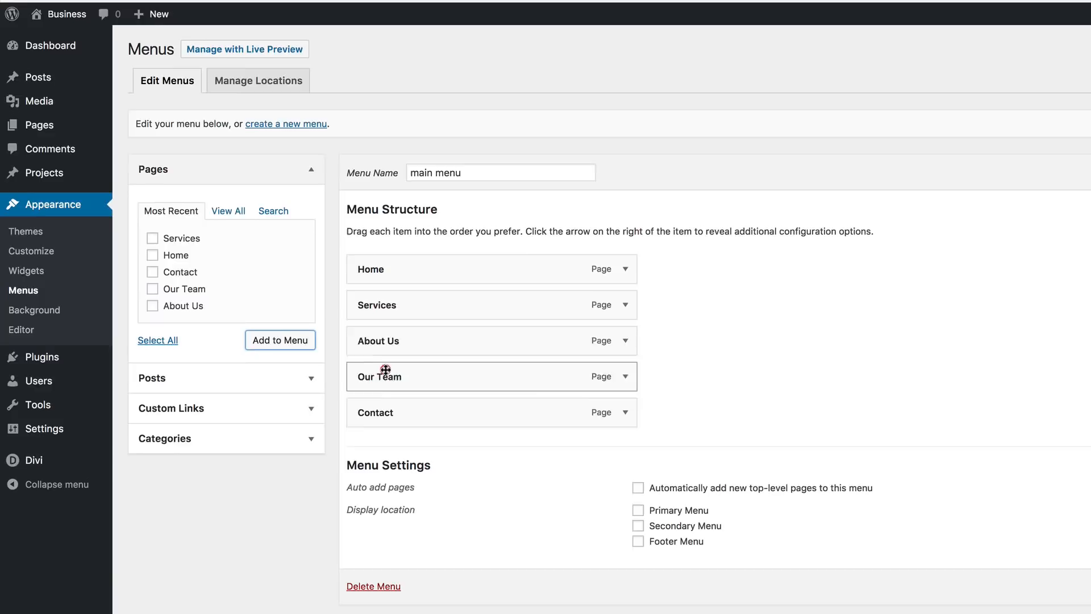
pyautogui.moveTo(385, 370); pyautogui.dragTo(384, 304)
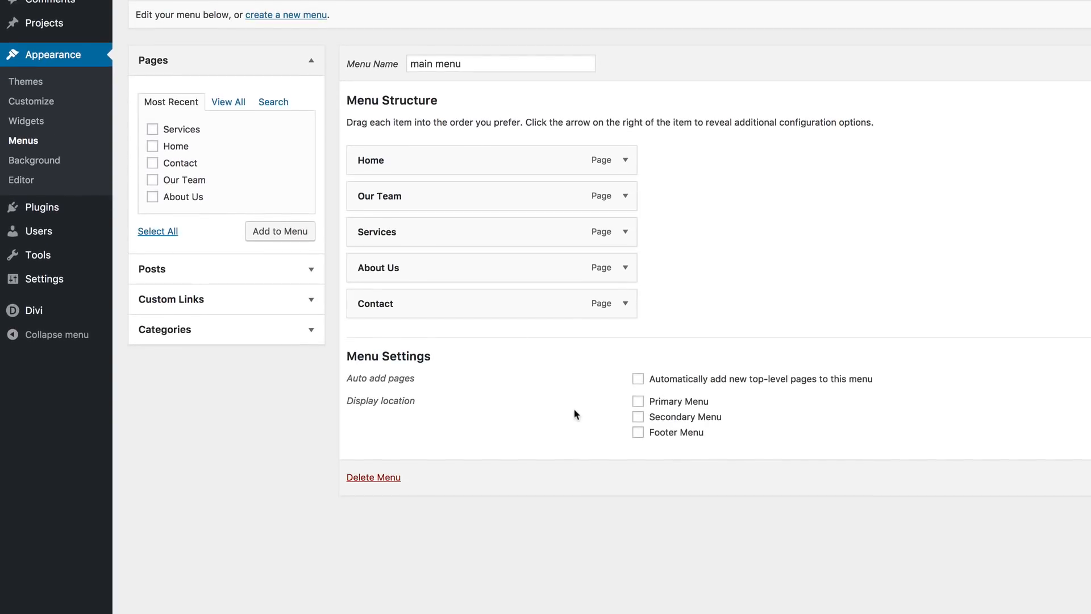
pyautogui.click(638, 401)
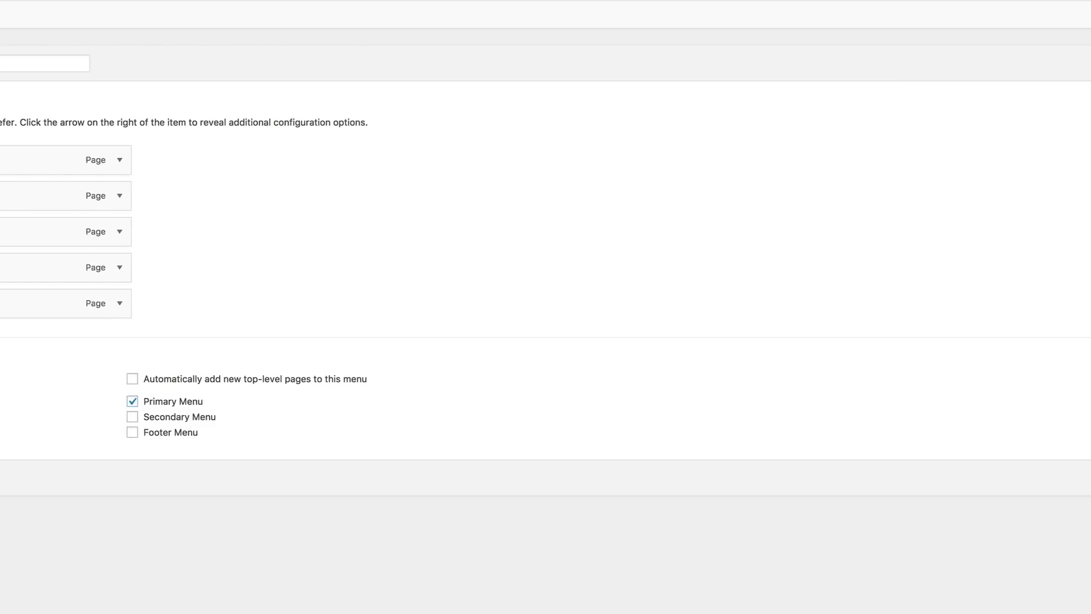
pyautogui.click(1045, 484)
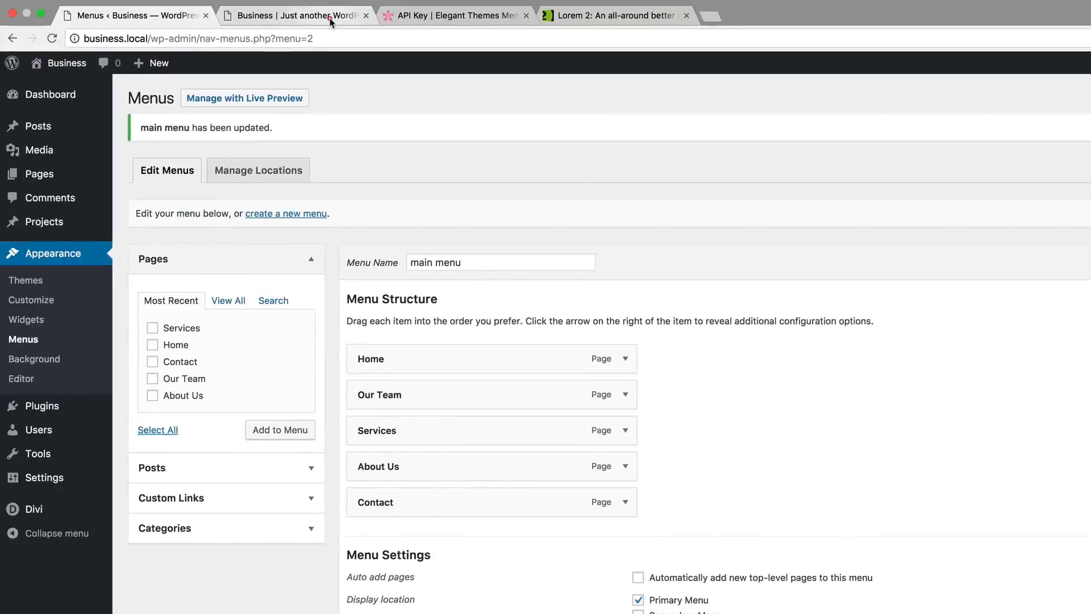
pyautogui.click(295, 15)
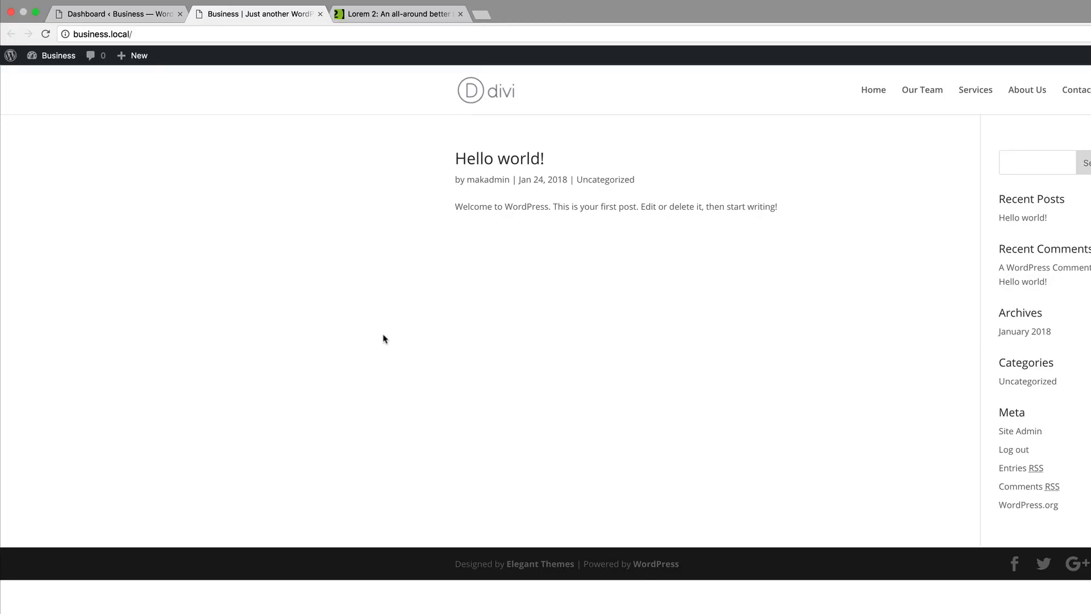
pyautogui.click(104, 13)
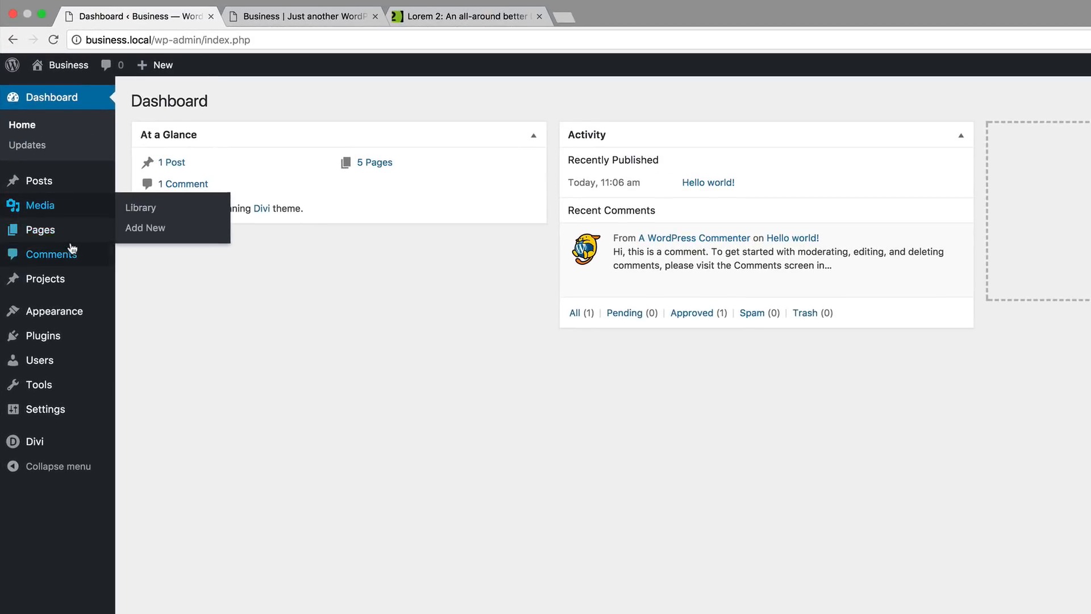
# - Edit the Home page from All Pages and open it in the Divi visual builder
pyautogui.click(135, 229)
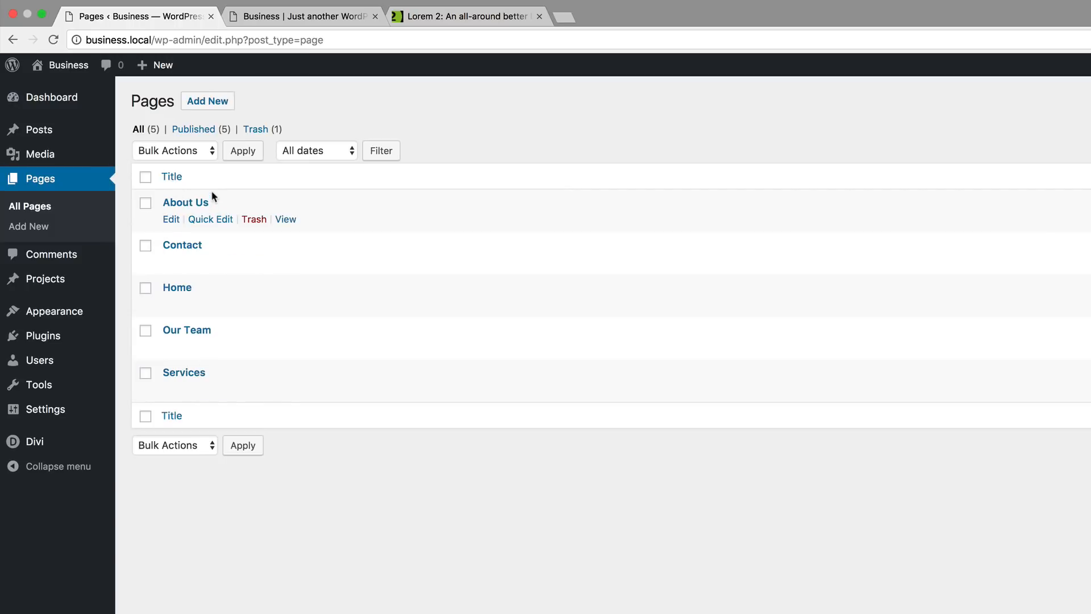
pyautogui.moveTo(175, 298)
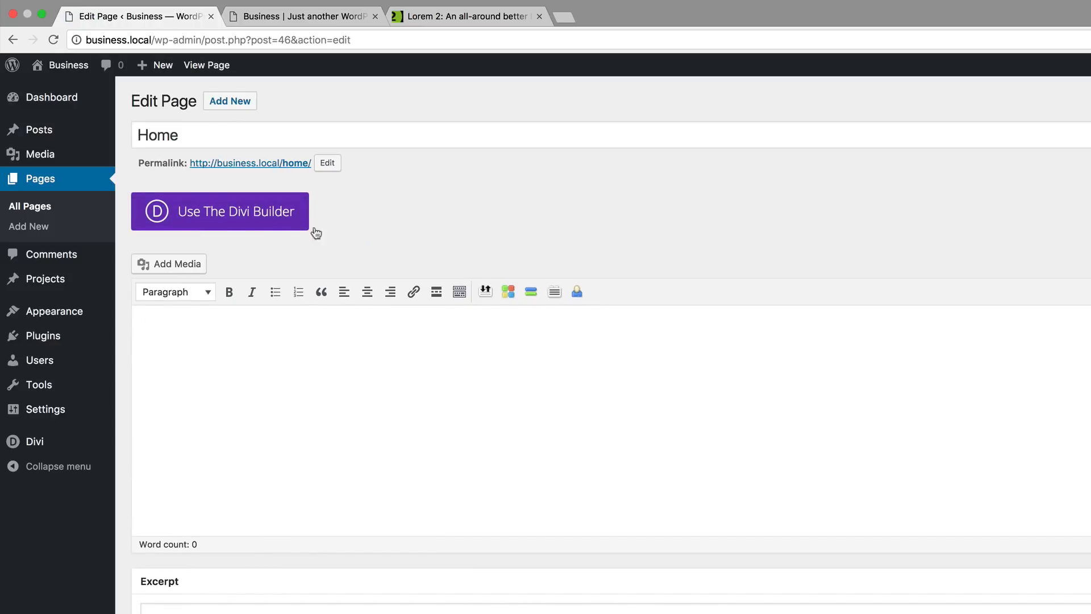
pyautogui.click(238, 221)
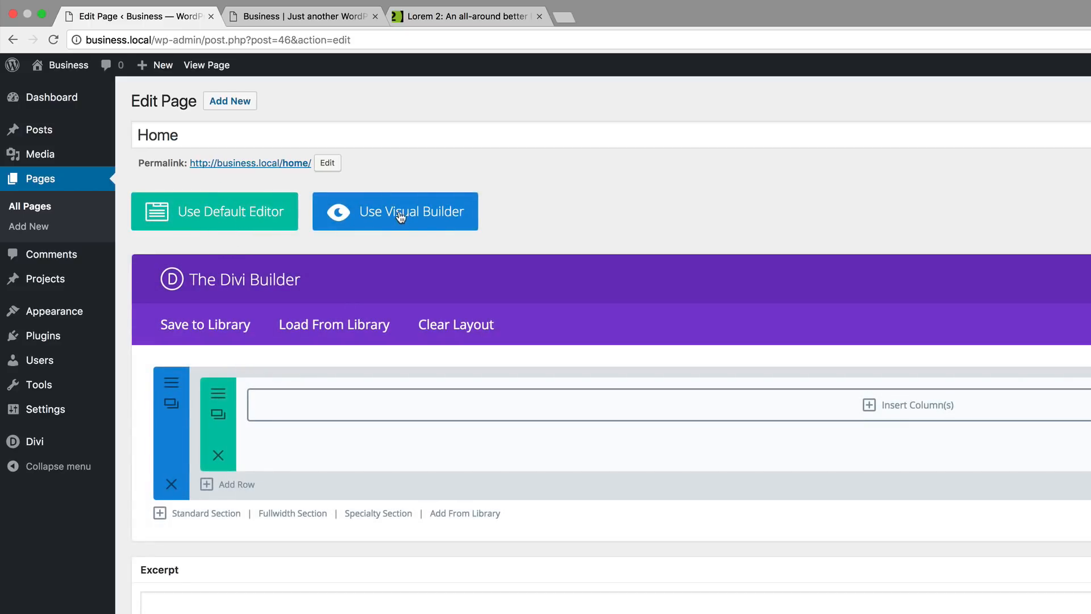
pyautogui.click(423, 220)
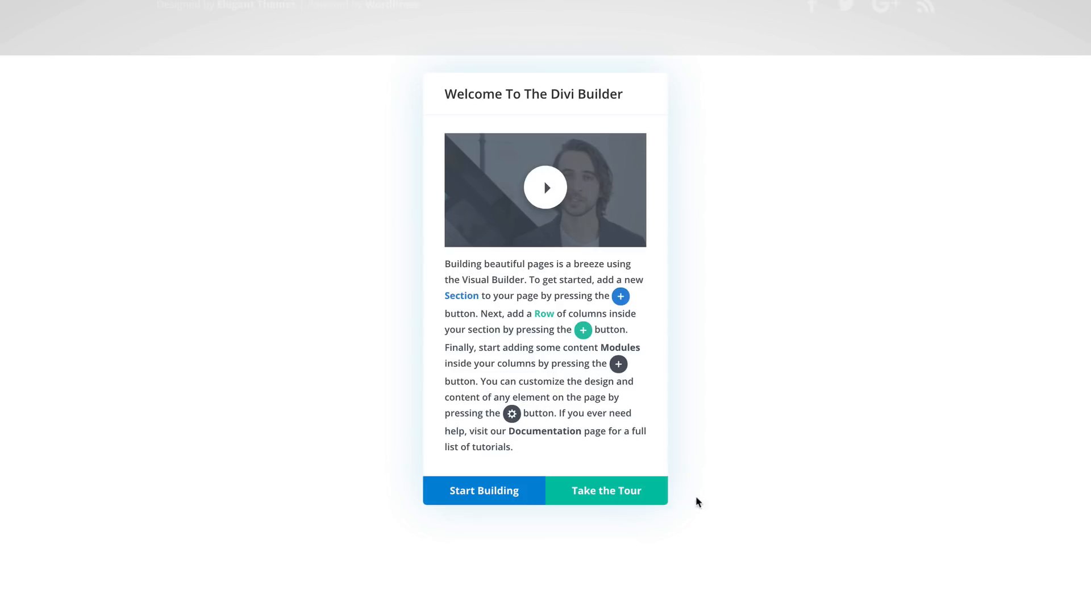
# - Start building on the Home page and add a new Fullwidth section below the existing one
pyautogui.click(505, 492)
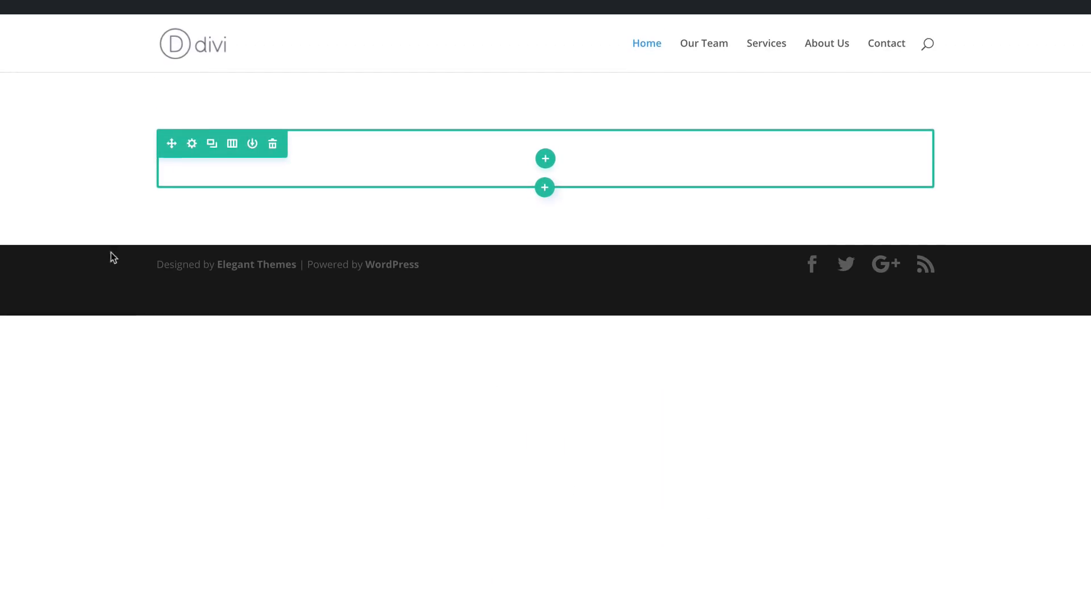
pyautogui.moveTo(543, 244)
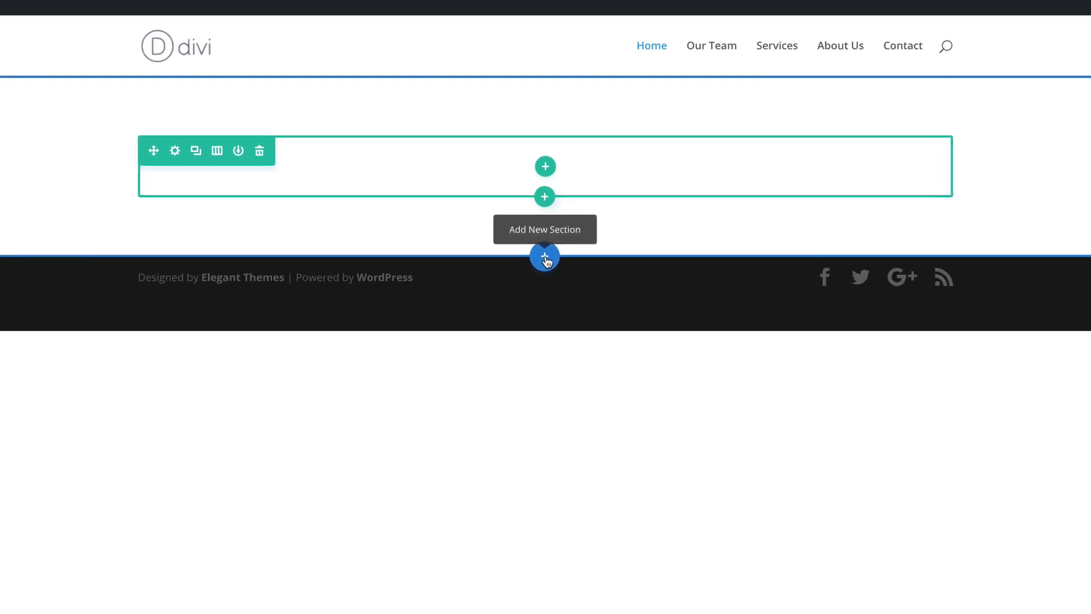
pyautogui.click(545, 259)
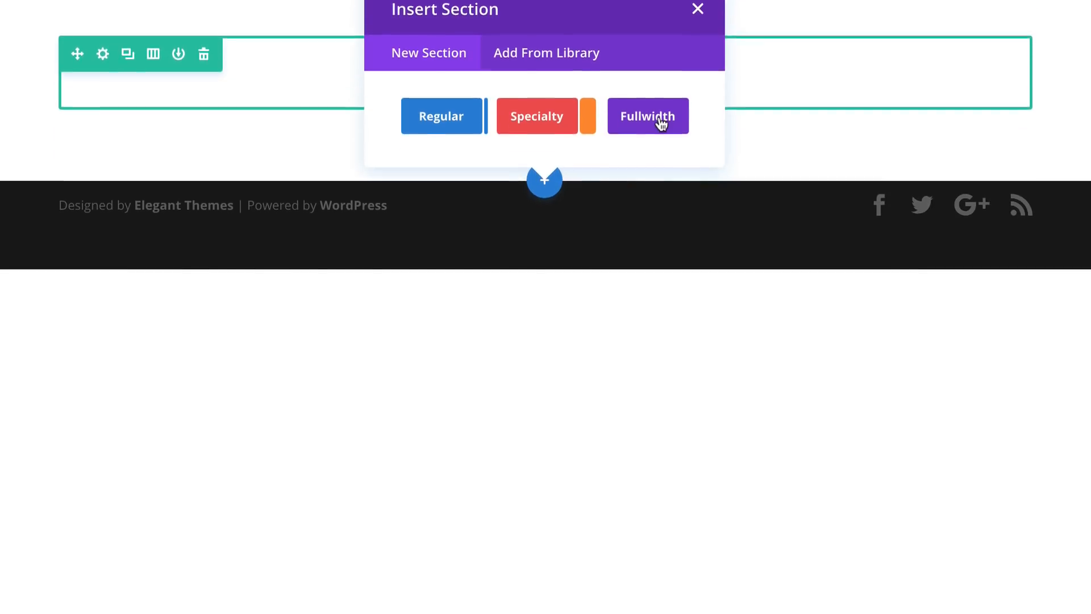
pyautogui.click(660, 250)
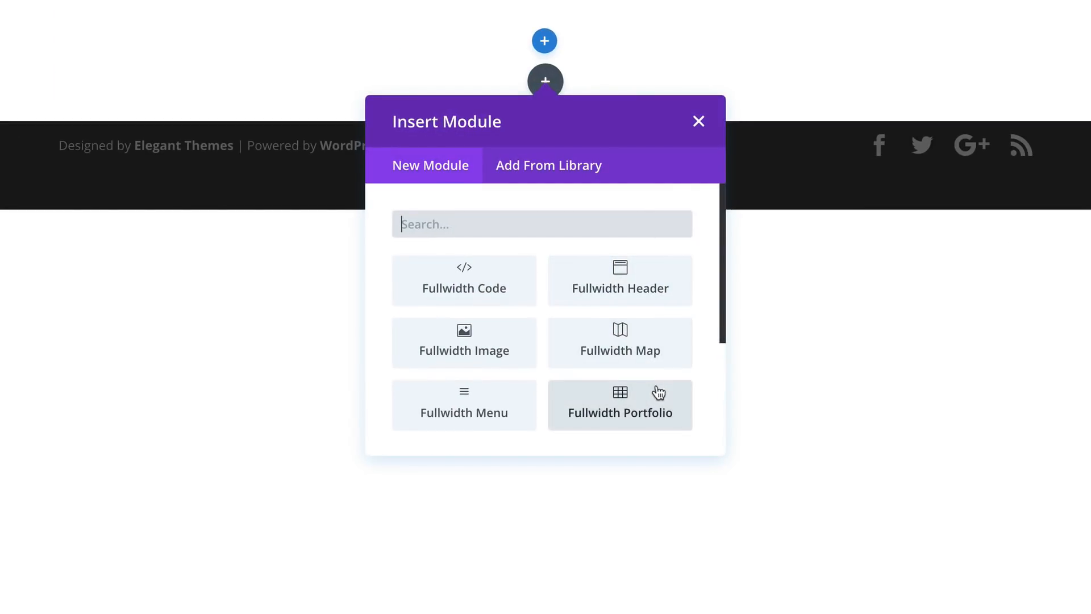
# - Add a Fullwidth Header module, docking its settings as a widened sidebar
pyautogui.click(664, 287)
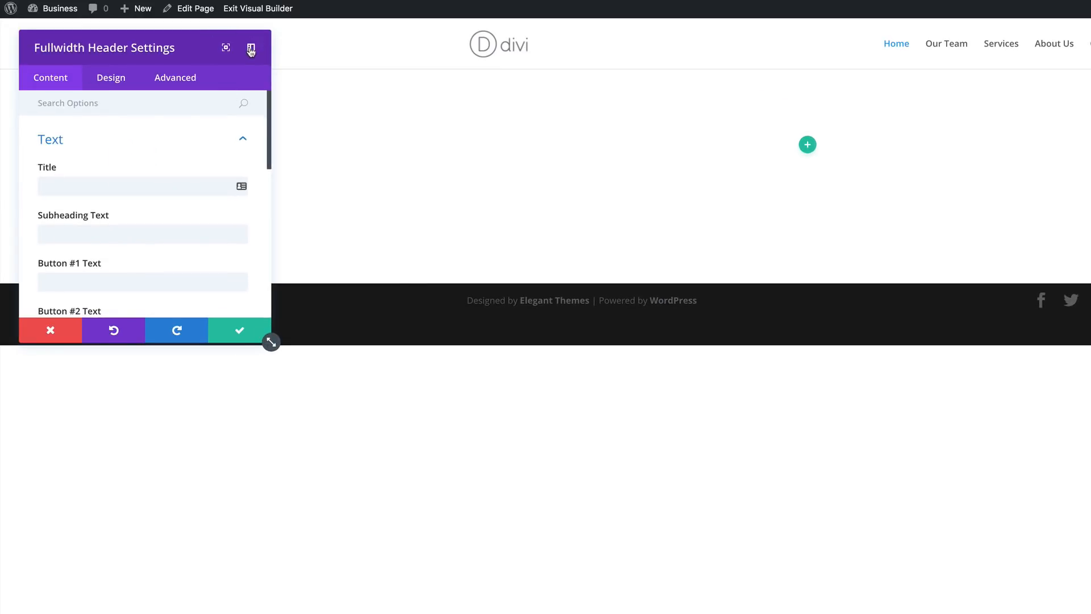
pyautogui.click(252, 50)
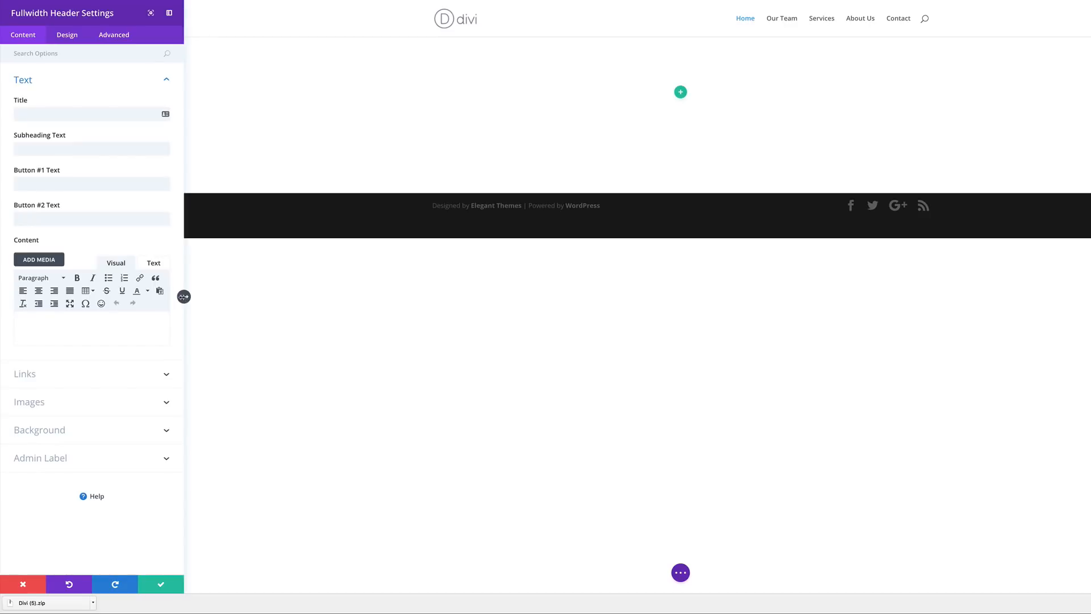
pyautogui.moveTo(183, 296); pyautogui.dragTo(237, 296)
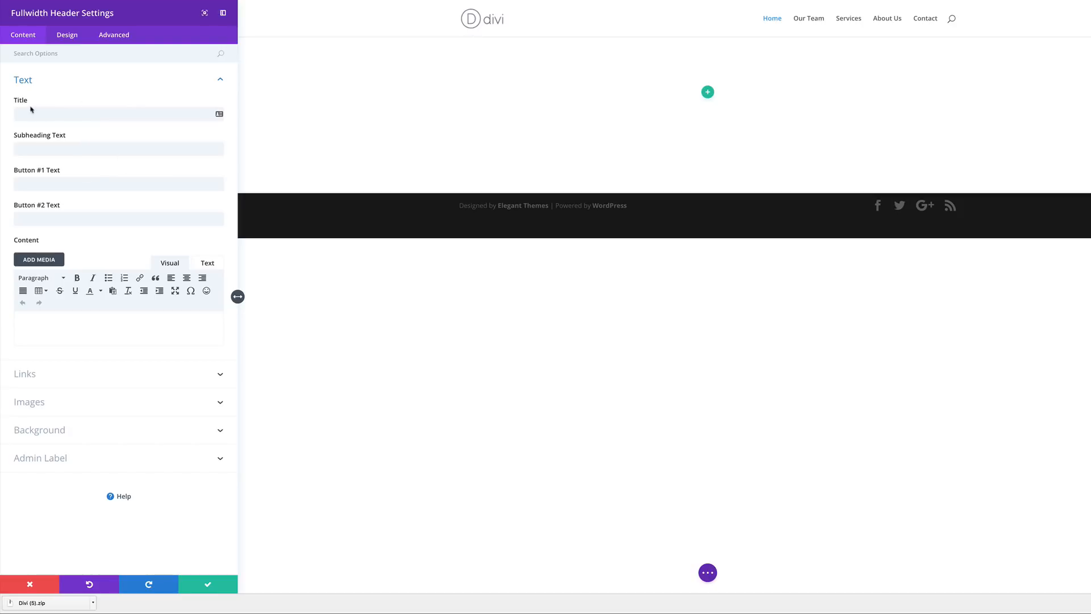
pyautogui.click(56, 116)
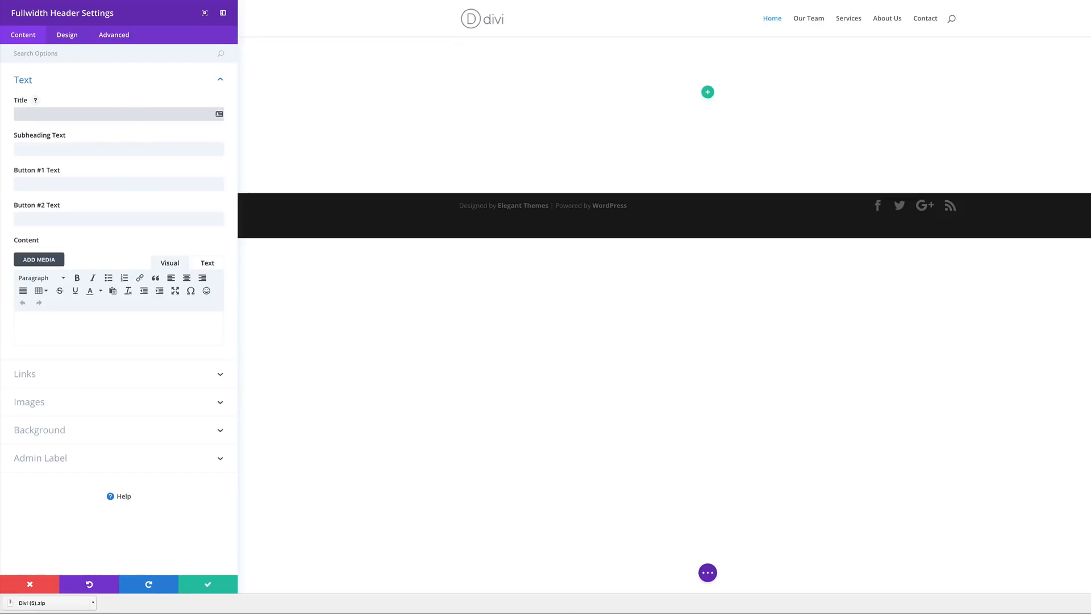
# - Paste 'Lorem ipsum dolor sit amet' sample text as the header title and subheading
pyautogui.hotkey('ctrl', 'Tab')
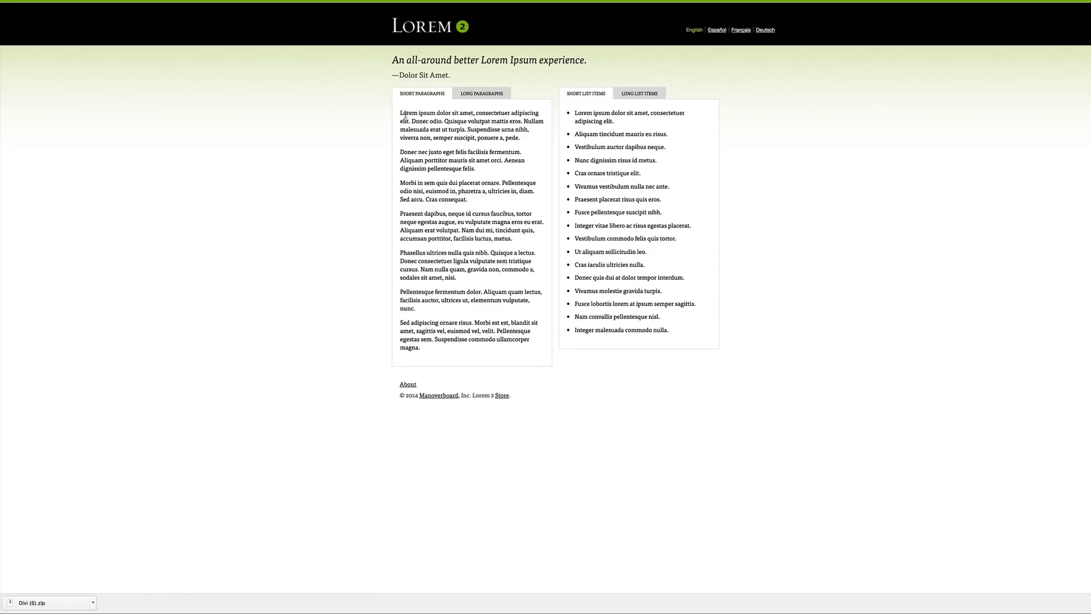
pyautogui.moveTo(399, 115); pyautogui.dragTo(472, 109)
pyautogui.hotkey('ctrl', 'c')
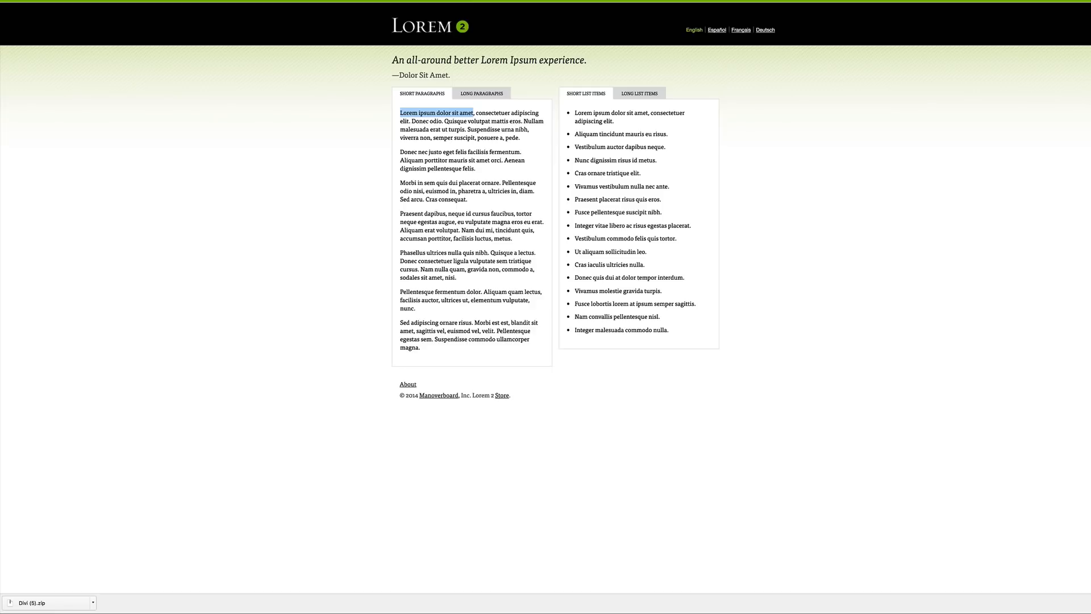
pyautogui.hotkey('ctrl', 'shift', 'Tab')
pyautogui.click(75, 113)
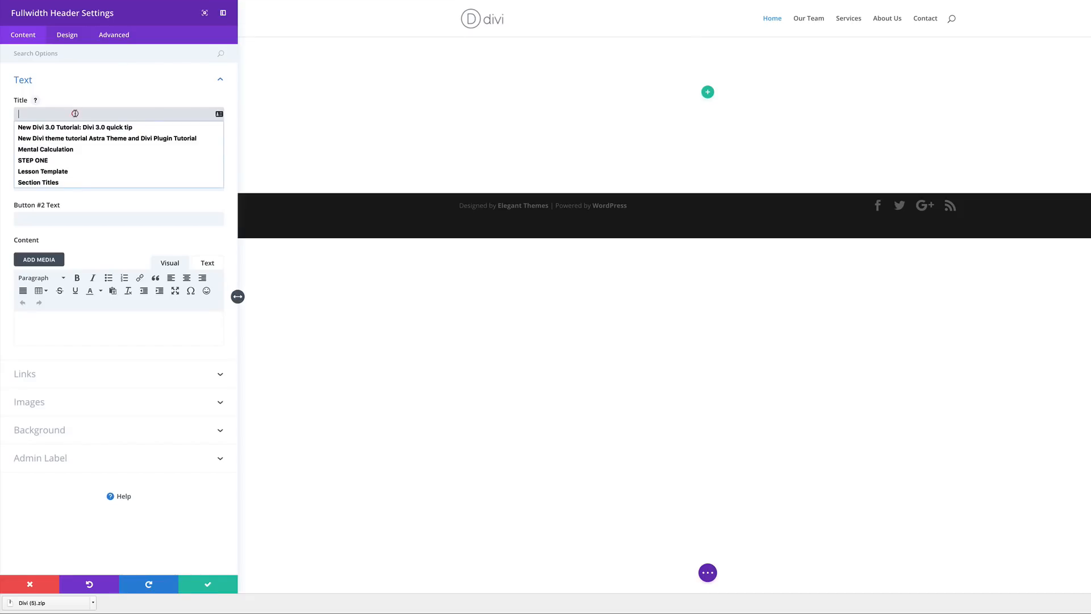
pyautogui.hotkey('ctrl', 'v')
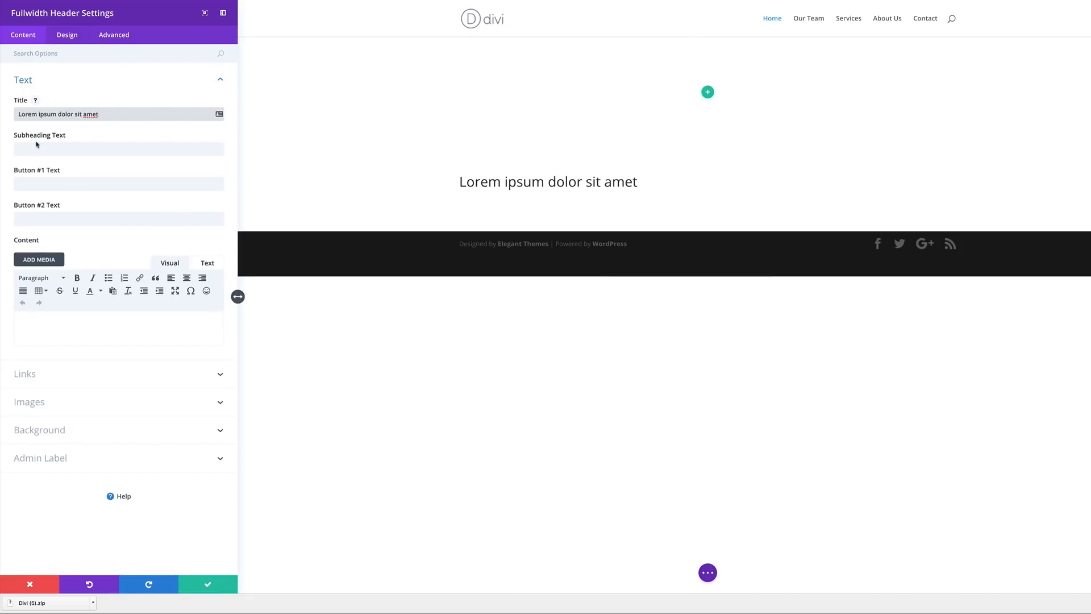
pyautogui.click(54, 150)
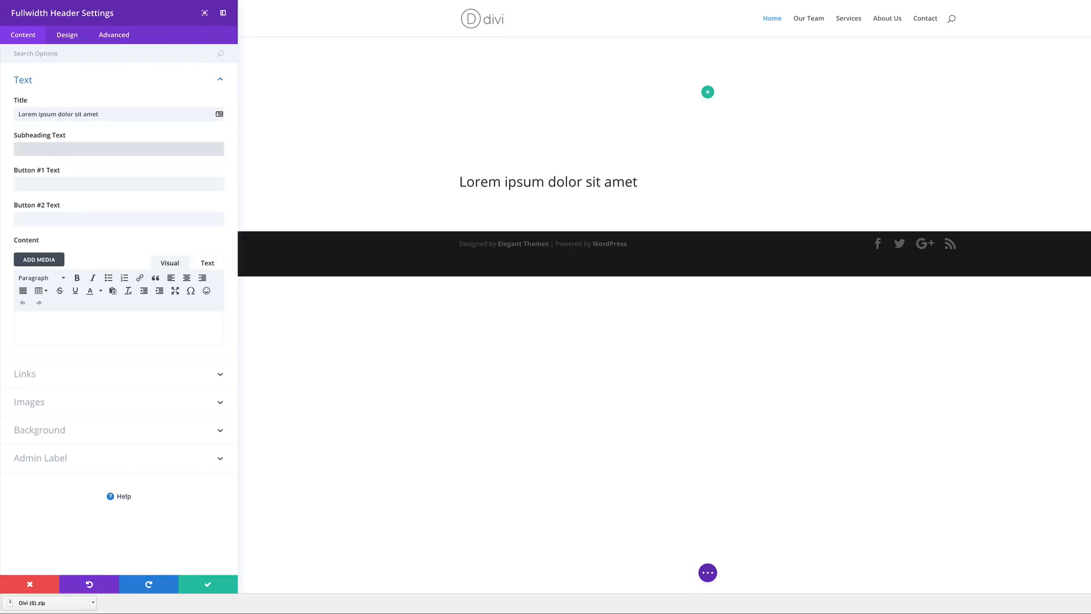
pyautogui.write('Donec odio. Quisque volutpat mattis eros. Nullam malesuada erat ut turpis. Suspendisse urna nibh, viverra non, semper suscipit, posuere a, pede.')
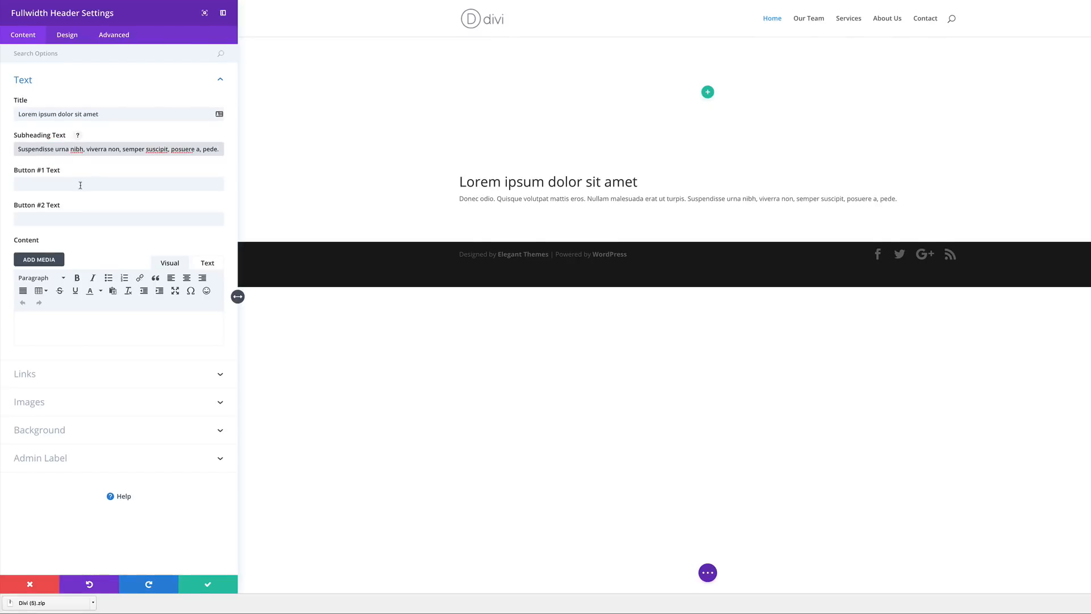
# - Label the two header buttons 'get a quote' and 'get in touch'
pyautogui.click(74, 185)
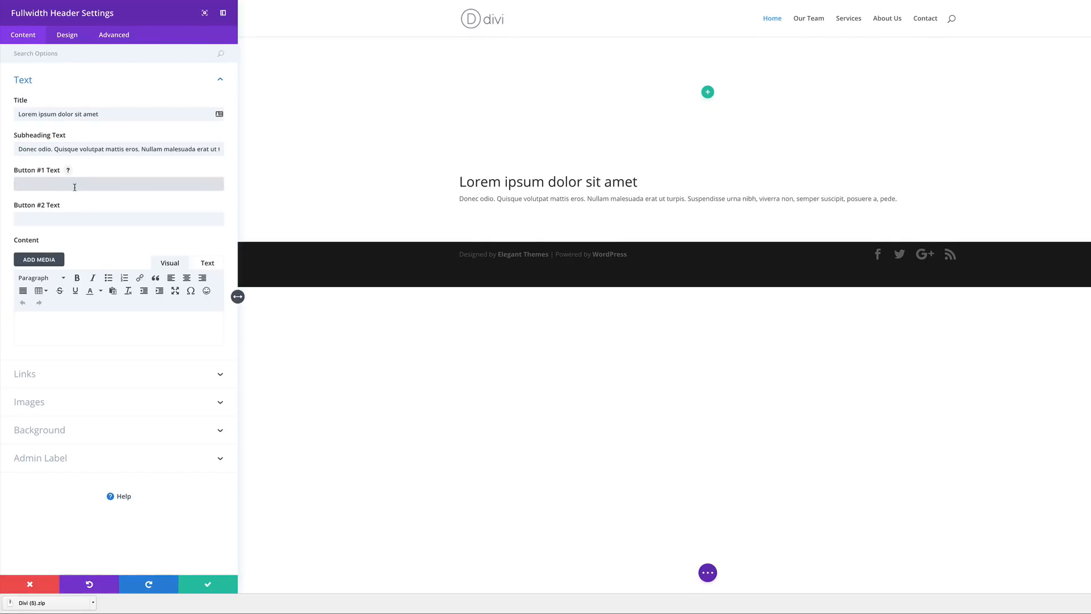
pyautogui.write('get a quote')
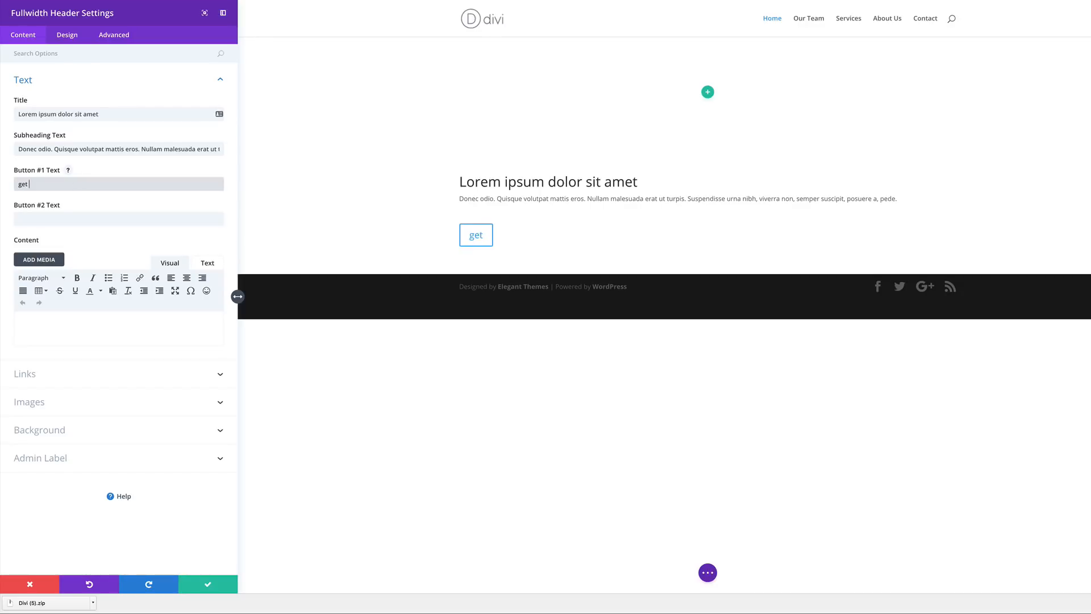
pyautogui.click(61, 221)
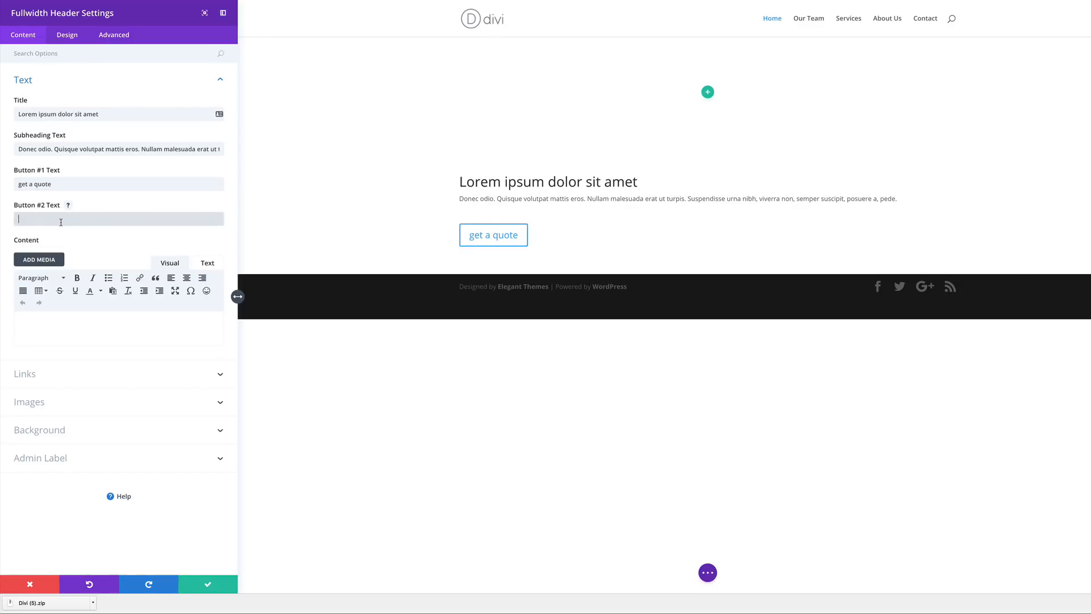
pyautogui.write('get in touch')
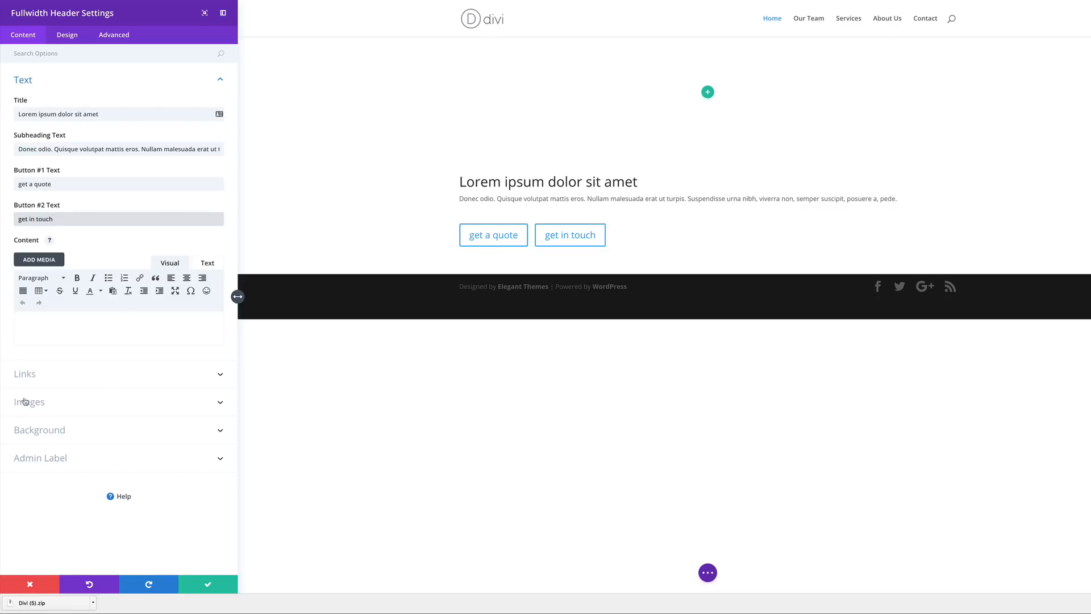
# - Set both Button #1 and Button #2 URLs to #
pyautogui.click(31, 376)
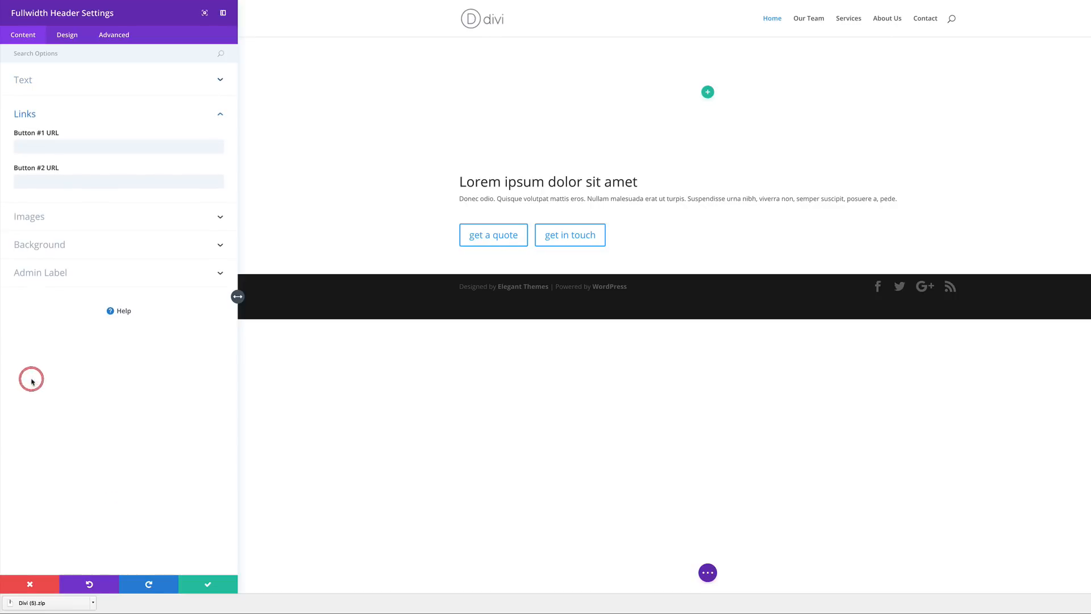
pyautogui.click(32, 147)
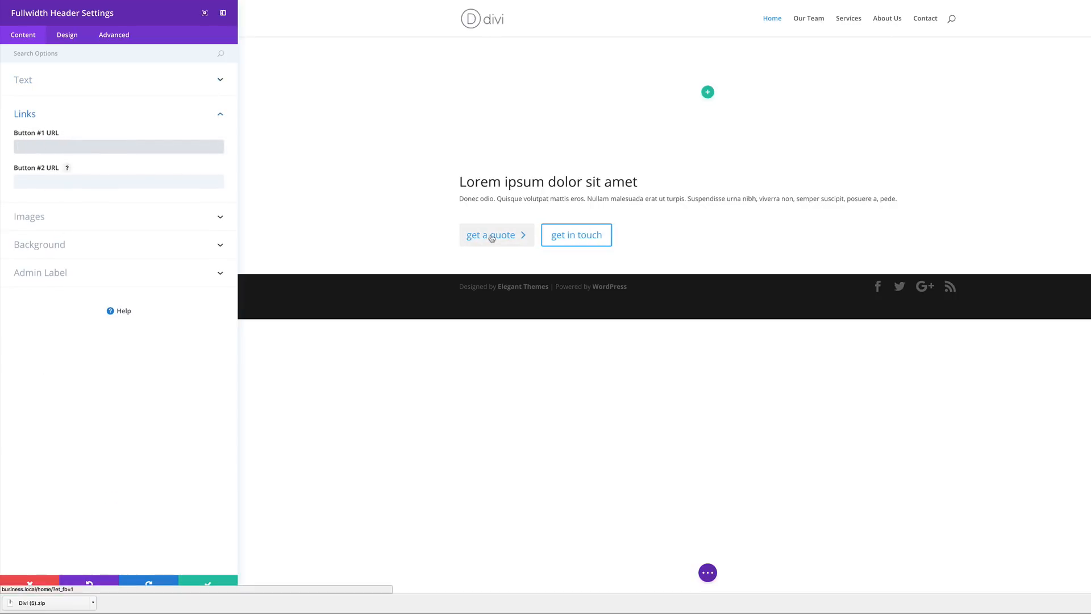
pyautogui.click(26, 182)
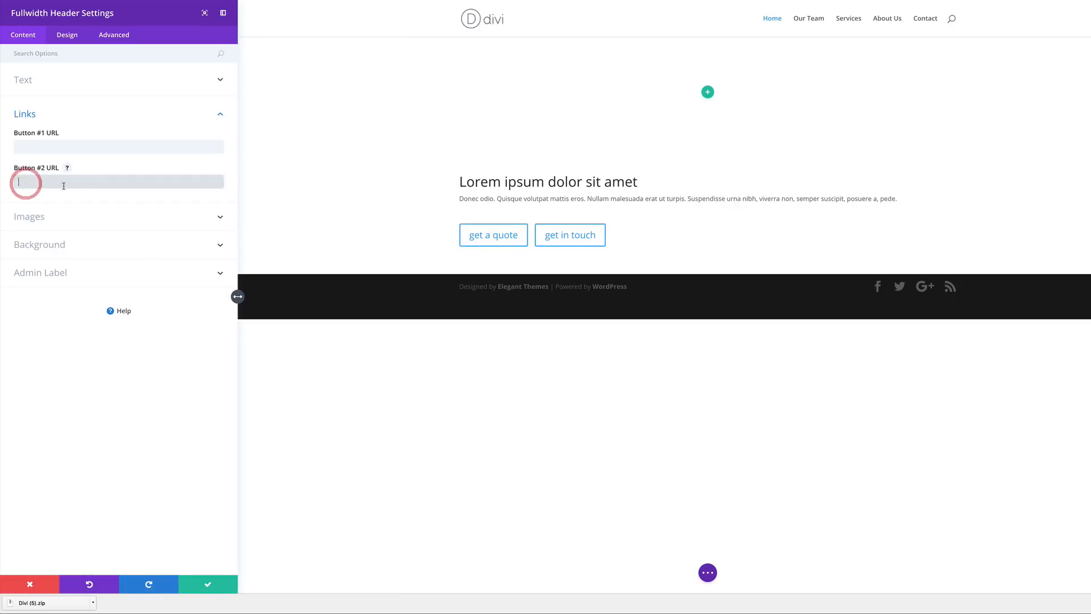
pyautogui.click(23, 146)
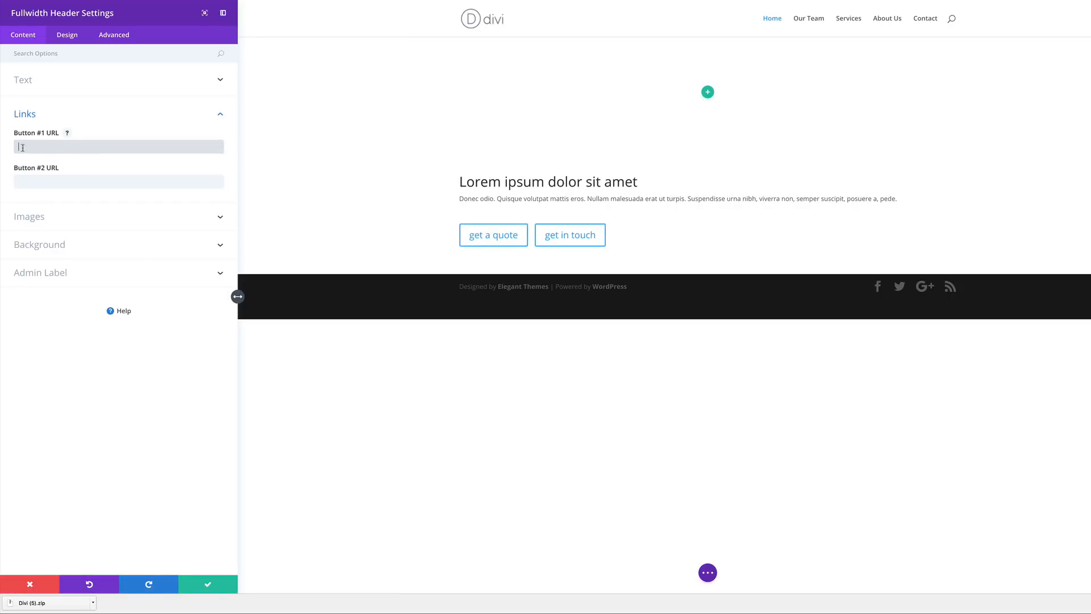
pyautogui.click(19, 182)
pyautogui.write('#')
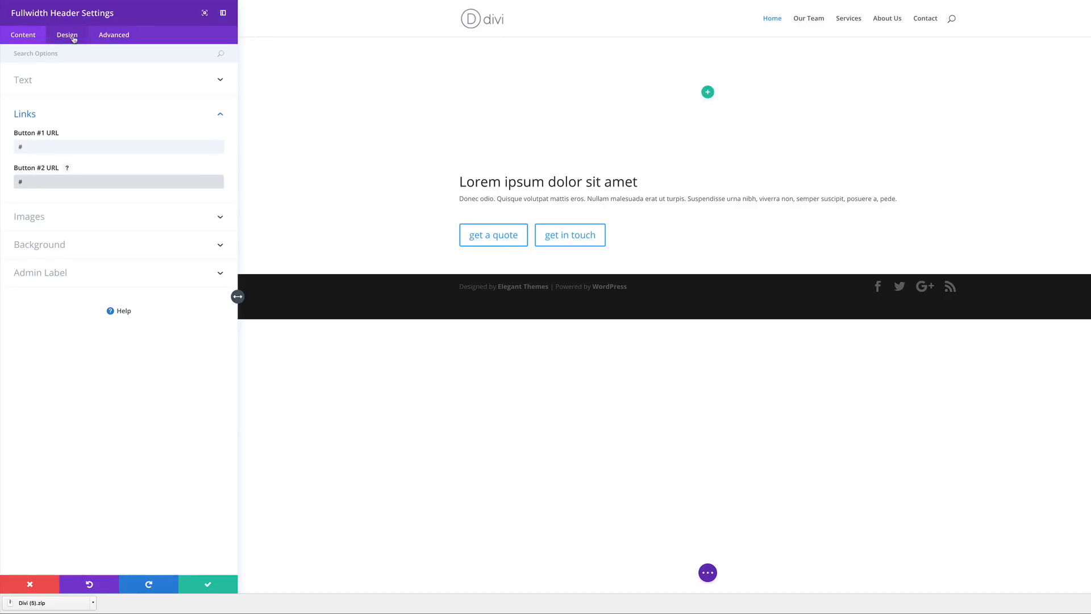
pyautogui.click(68, 35)
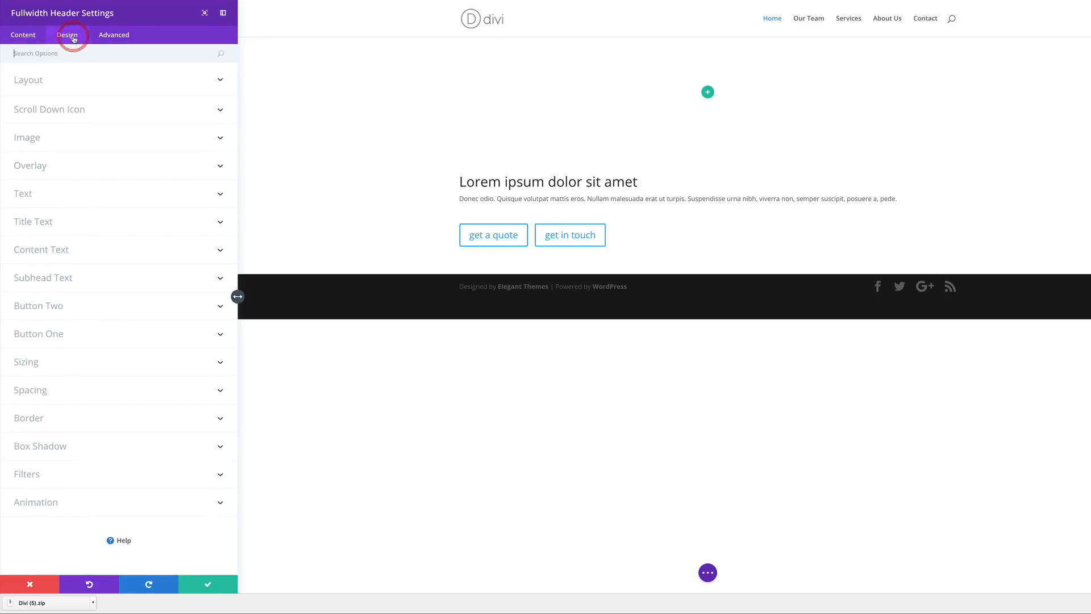
# - Set Text & Logo Orientation to Center and turn on Make Fullscreen in the header's Layout settings
pyautogui.click(39, 83)
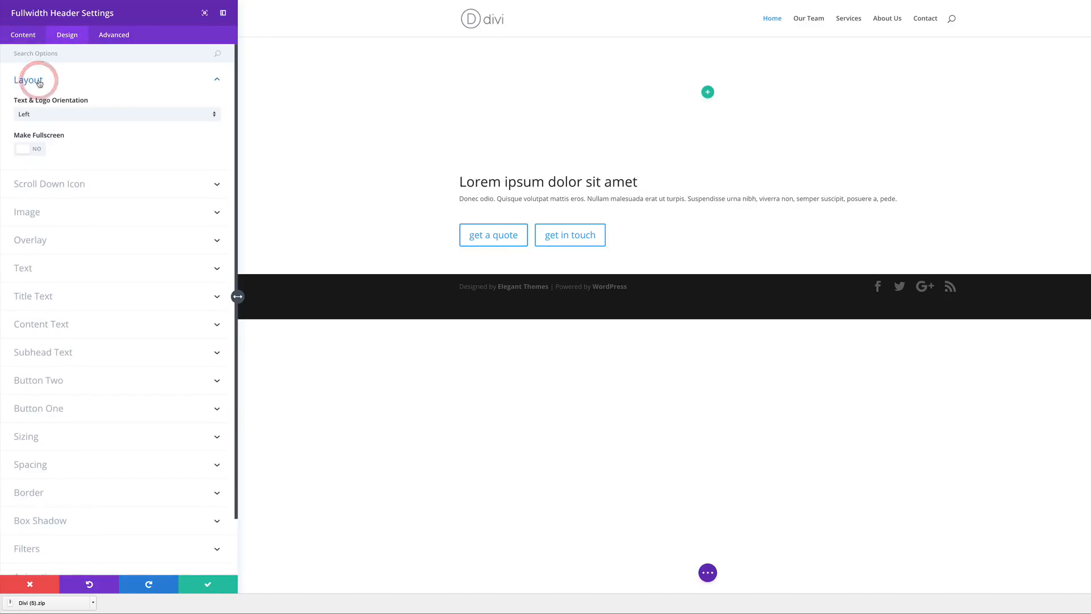
pyautogui.click(78, 117)
pyautogui.click(59, 139)
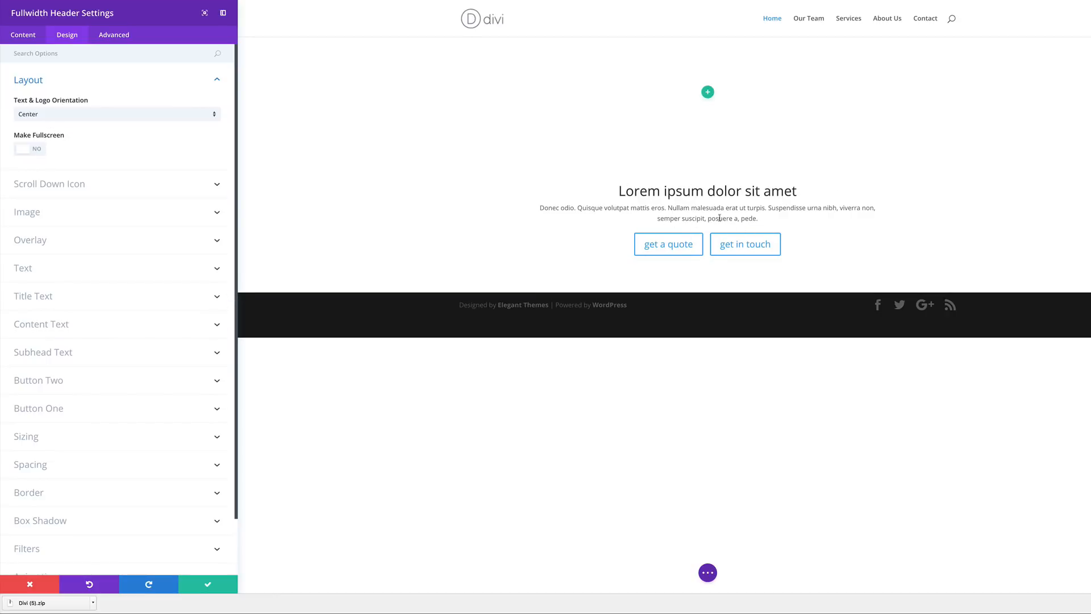
pyautogui.click(40, 151)
pyautogui.click(27, 80)
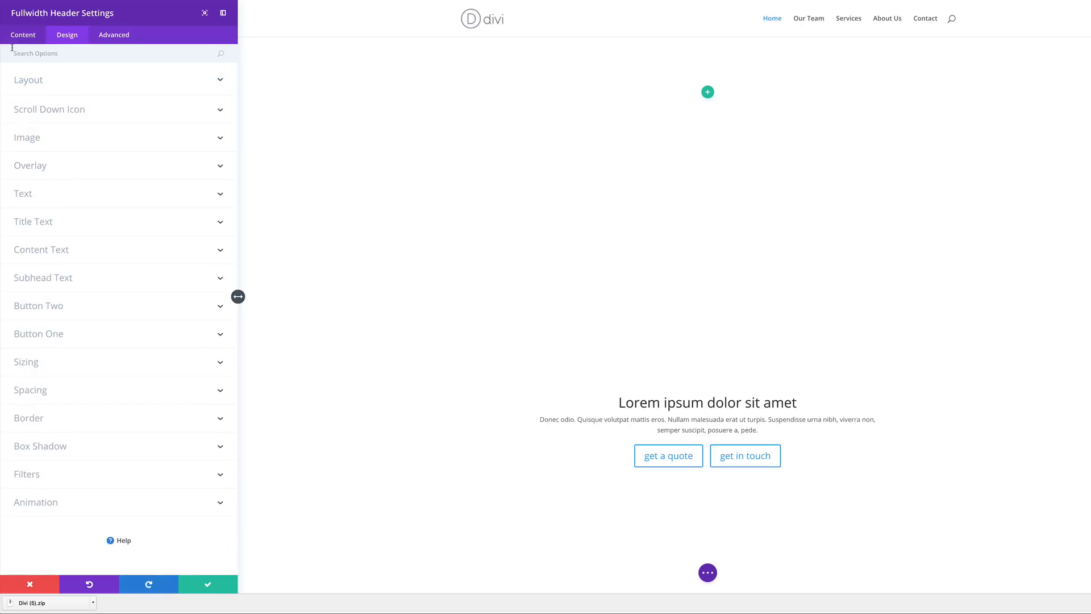
pyautogui.click(22, 36)
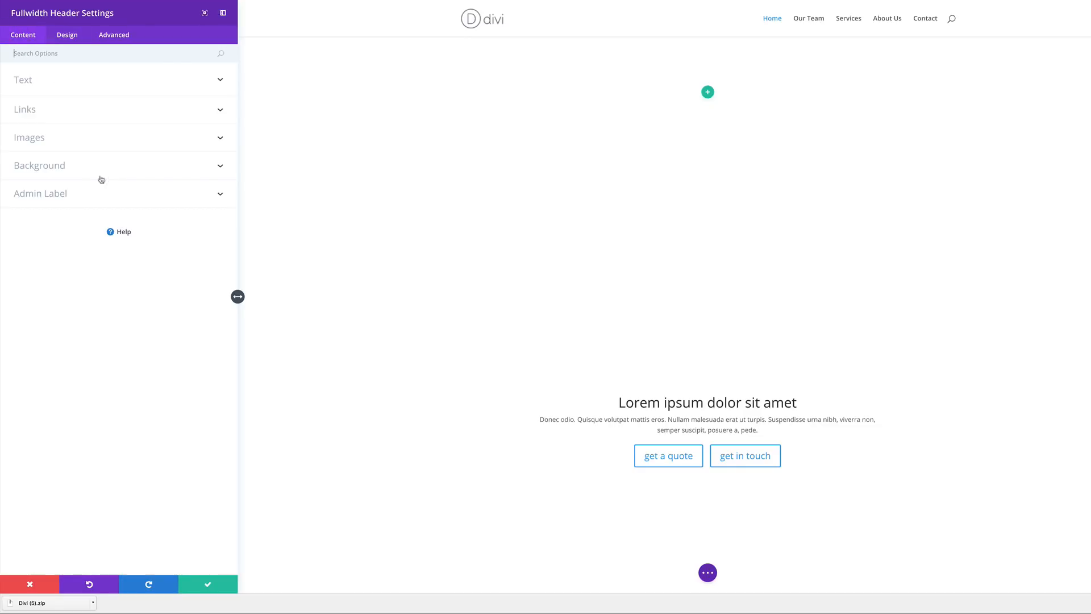
# - Open the Fullwidth Header's background image media dialog and browse the Downloads folder for an image to upload
pyautogui.click(63, 170)
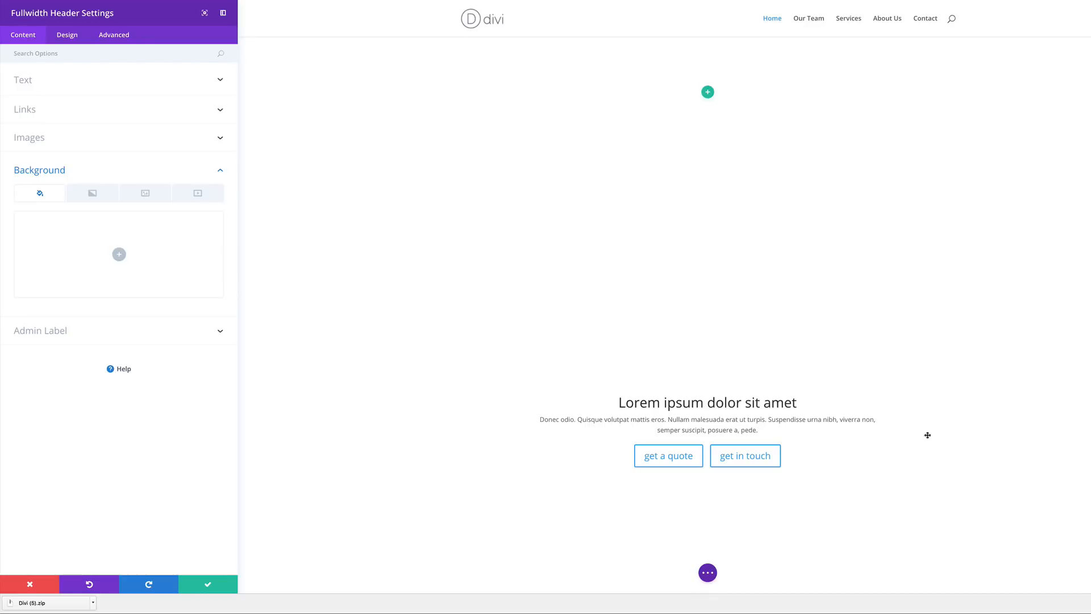
pyautogui.click(146, 194)
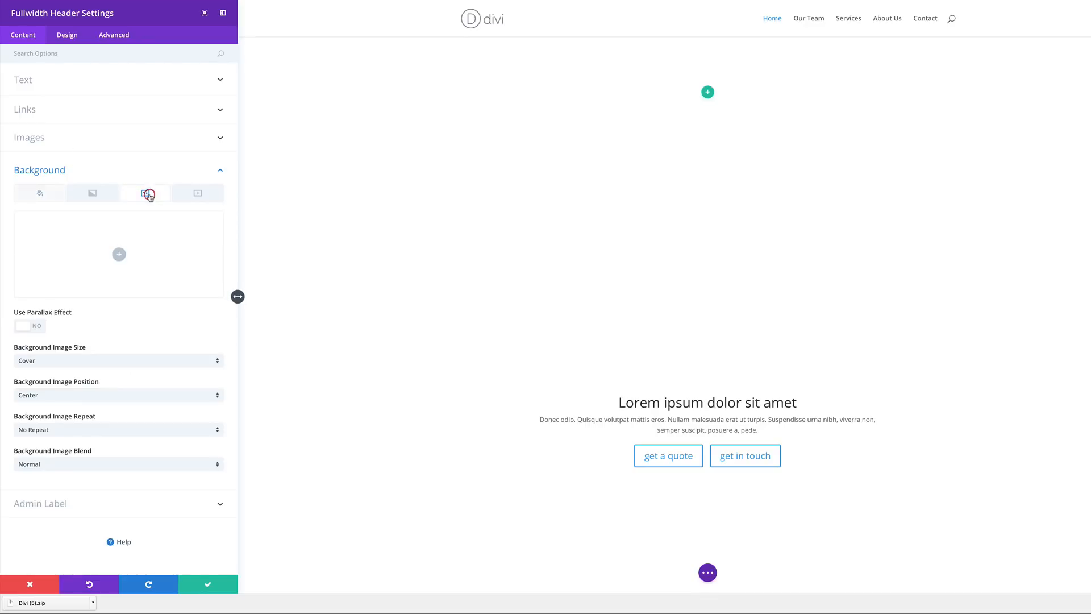
pyautogui.click(119, 254)
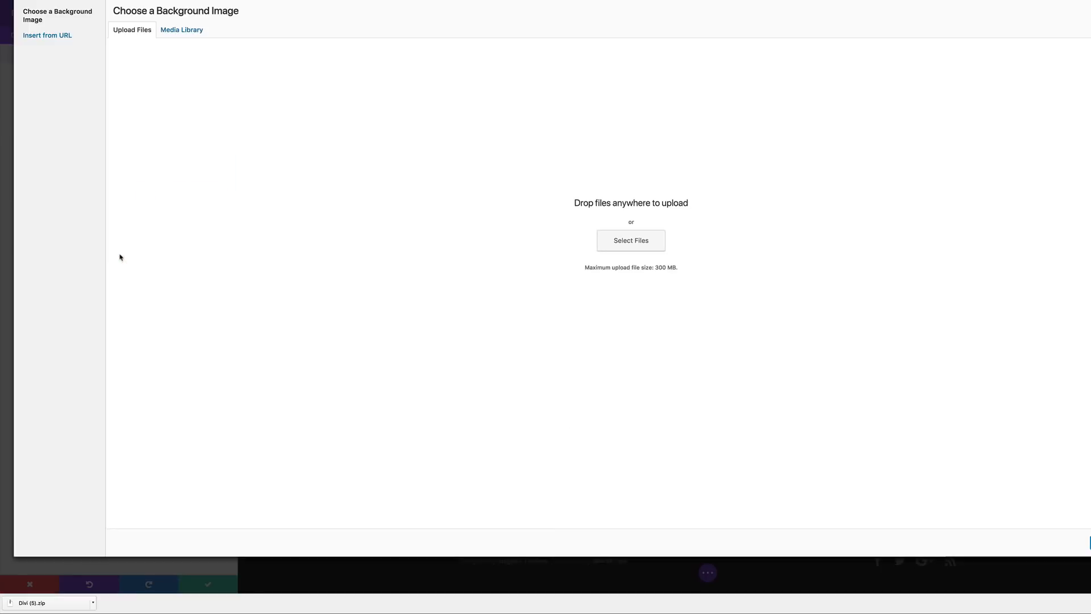
pyautogui.click(646, 246)
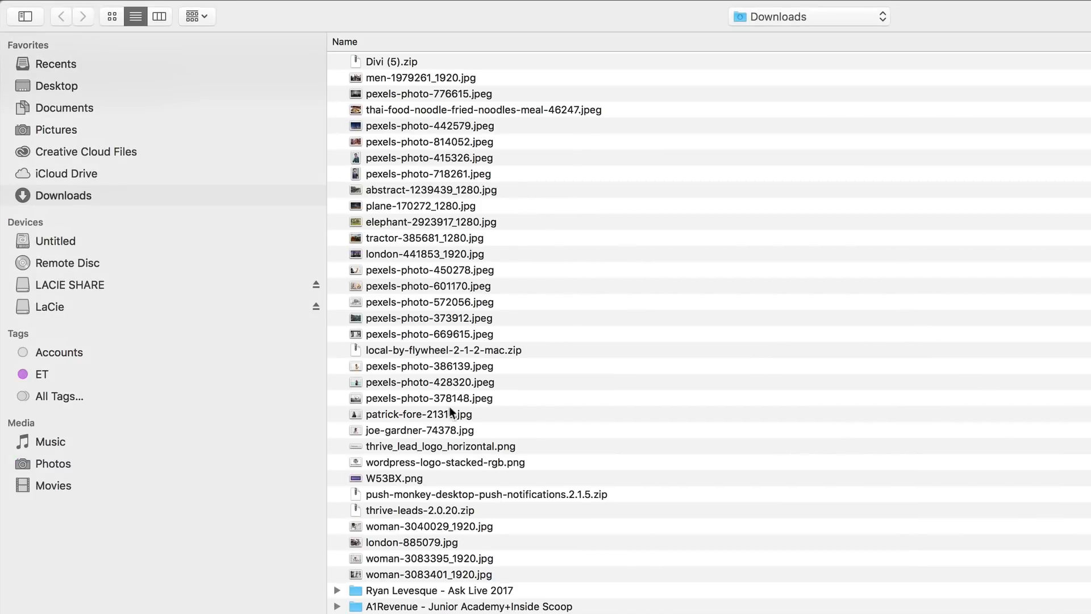
# - Select men-1979261_1920.jpg through pexels-photo-669615.jpeg in Downloads and upload the 17 photos
pyautogui.click(408, 78)
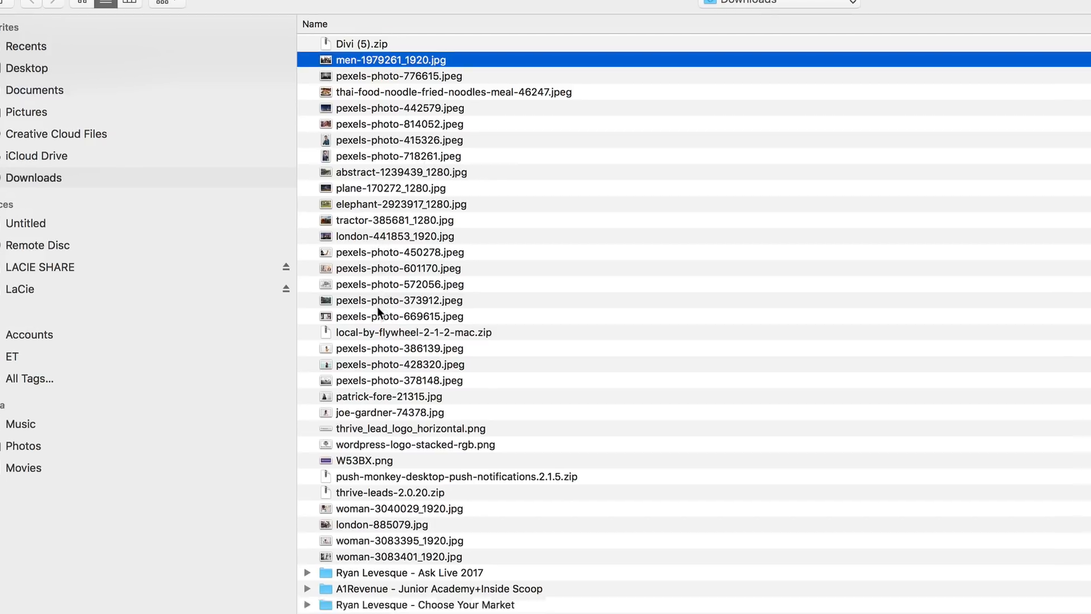
pyautogui.keyDown('shift'); pyautogui.click(409, 333); pyautogui.keyUp('shift')
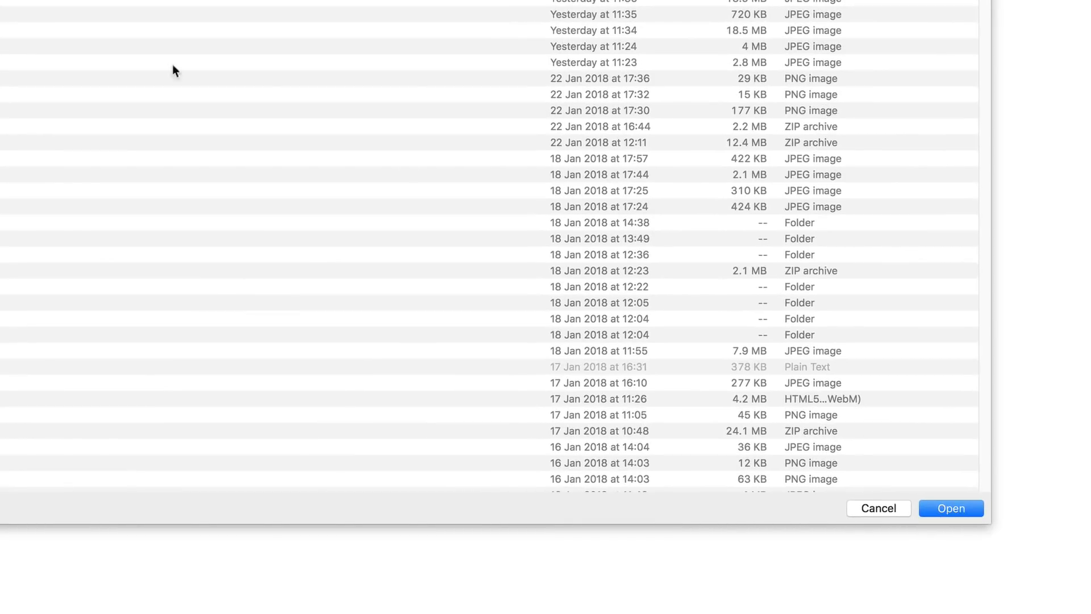
pyautogui.click(954, 513)
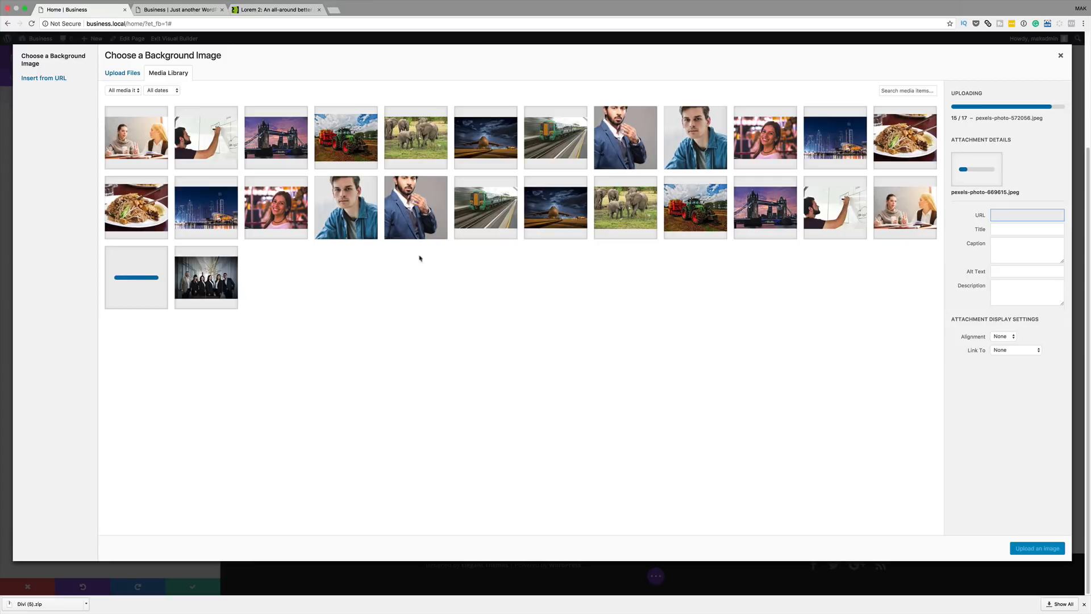
# - Set the night skyline photo pexels-photo-442579.jpeg as the header background and save the module
pyautogui.click(833, 146)
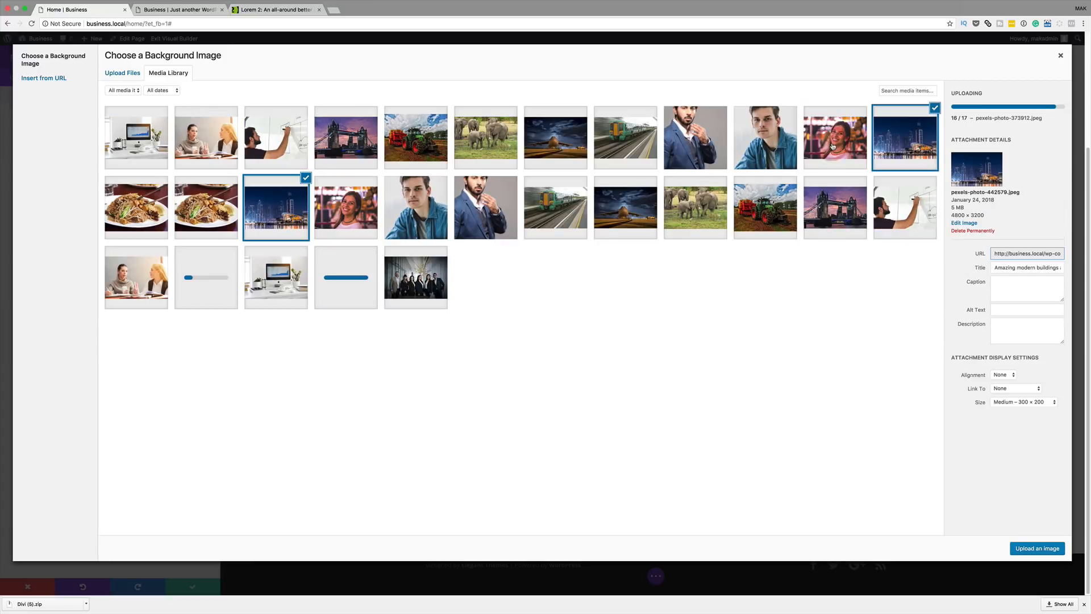
pyautogui.click(1040, 549)
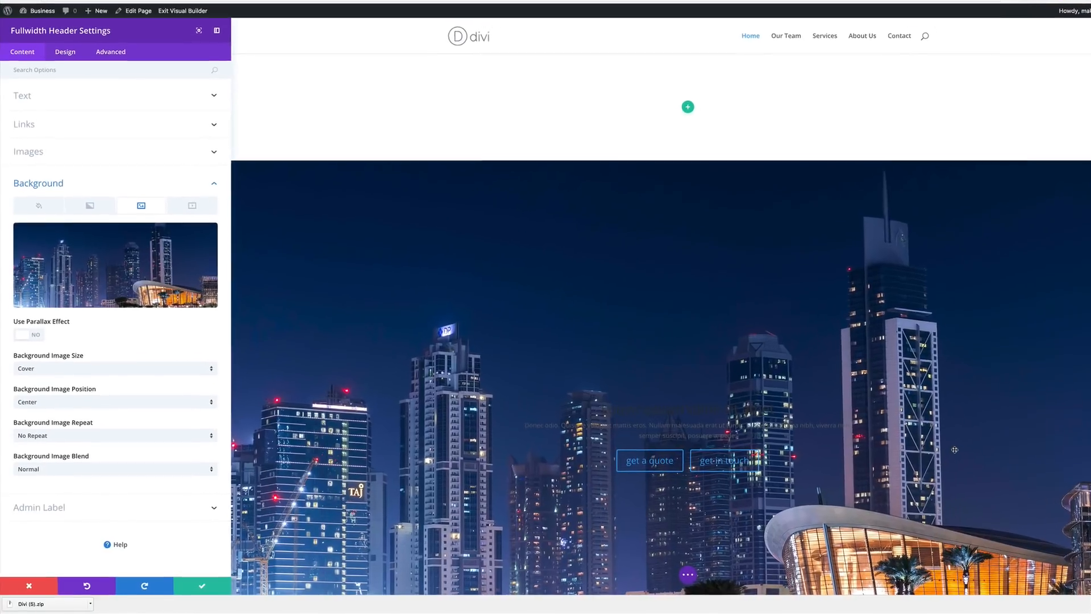
pyautogui.scroll(-5, 704, 346)
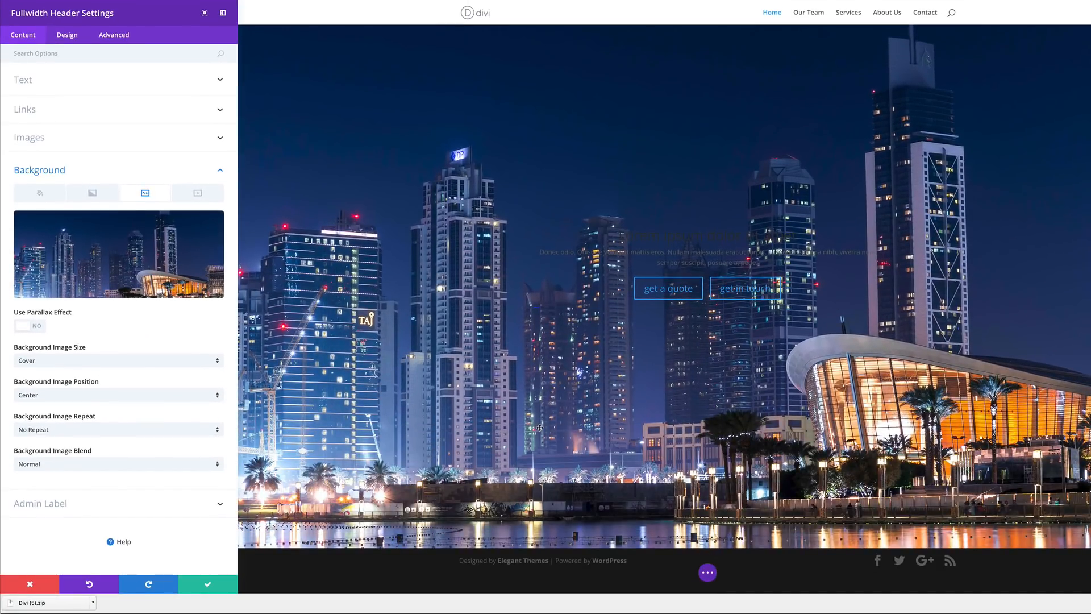
pyautogui.click(208, 586)
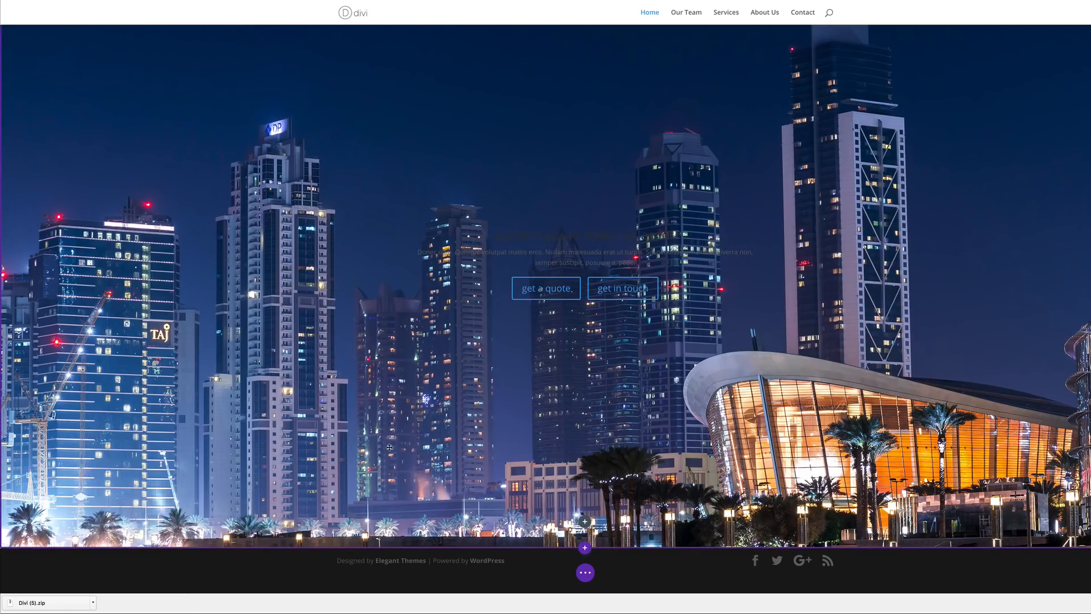
# - Delete the empty default section so the skyline Fullwidth Header opens the Home page
pyautogui.scroll(3, 396, 425)
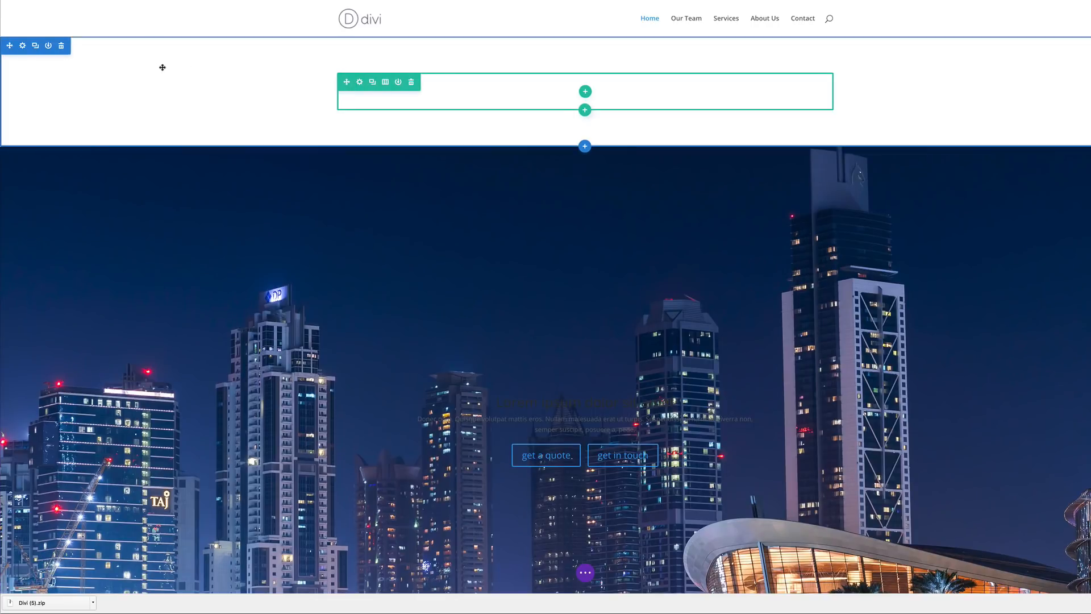
pyautogui.click(62, 47)
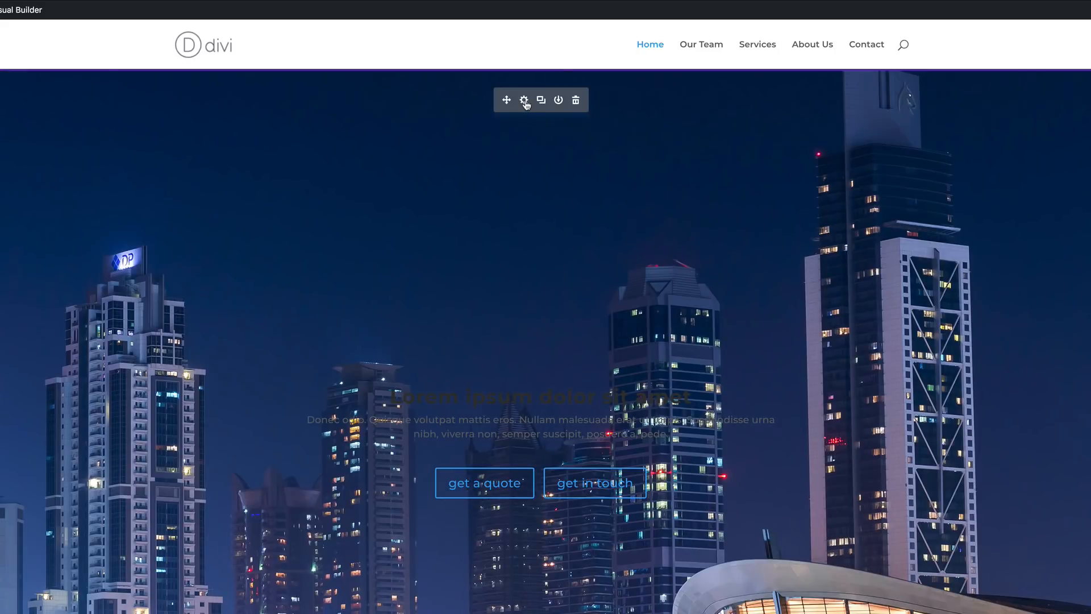
pyautogui.click(524, 100)
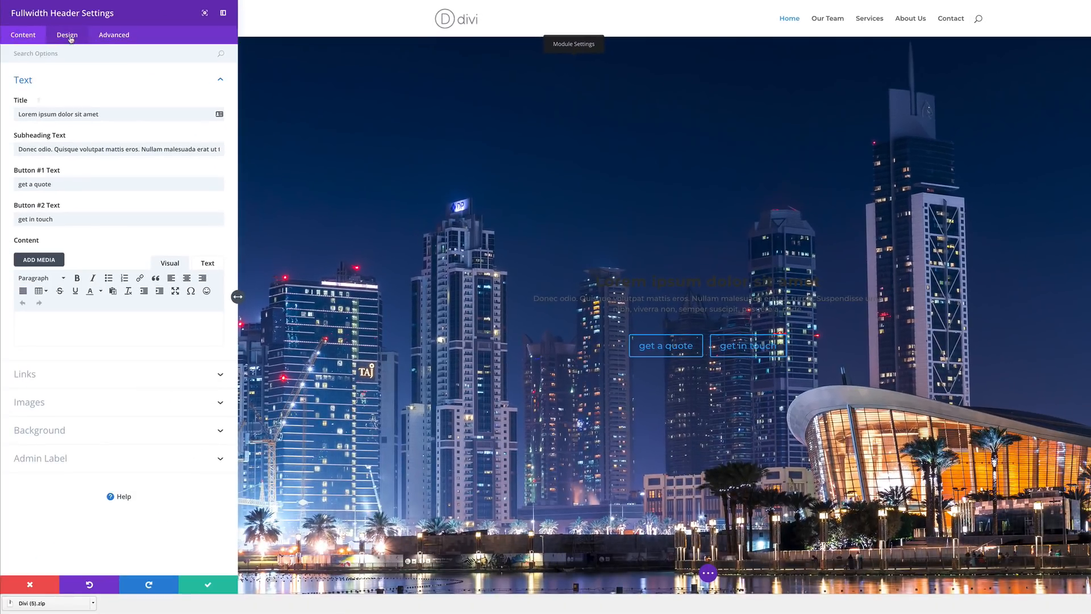
# - Set the header's Text Color to Light so the title, subheading and buttons show white
pyautogui.click(70, 37)
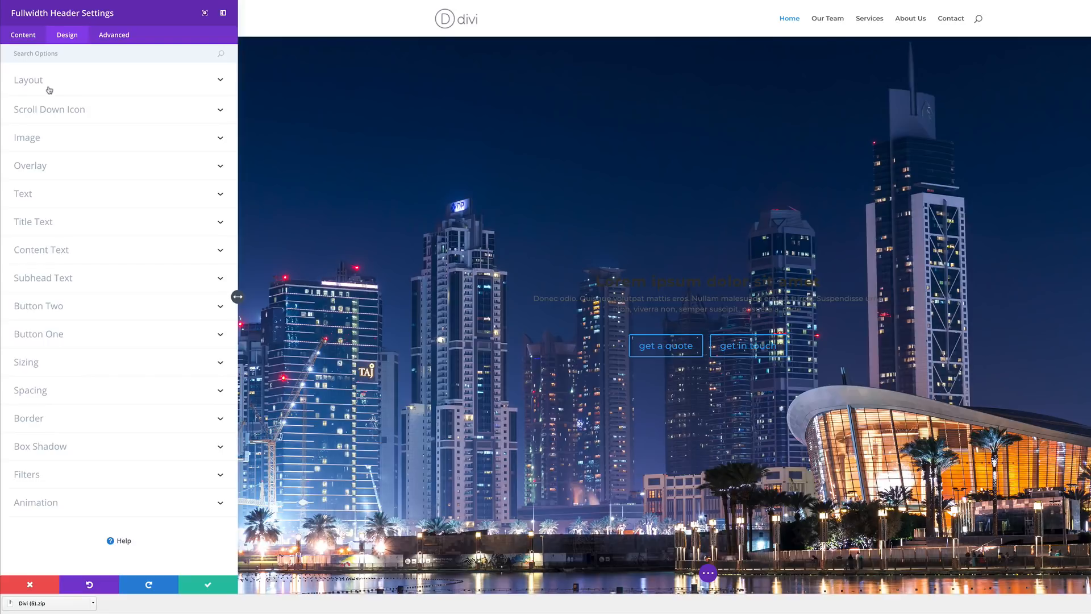
pyautogui.click(30, 197)
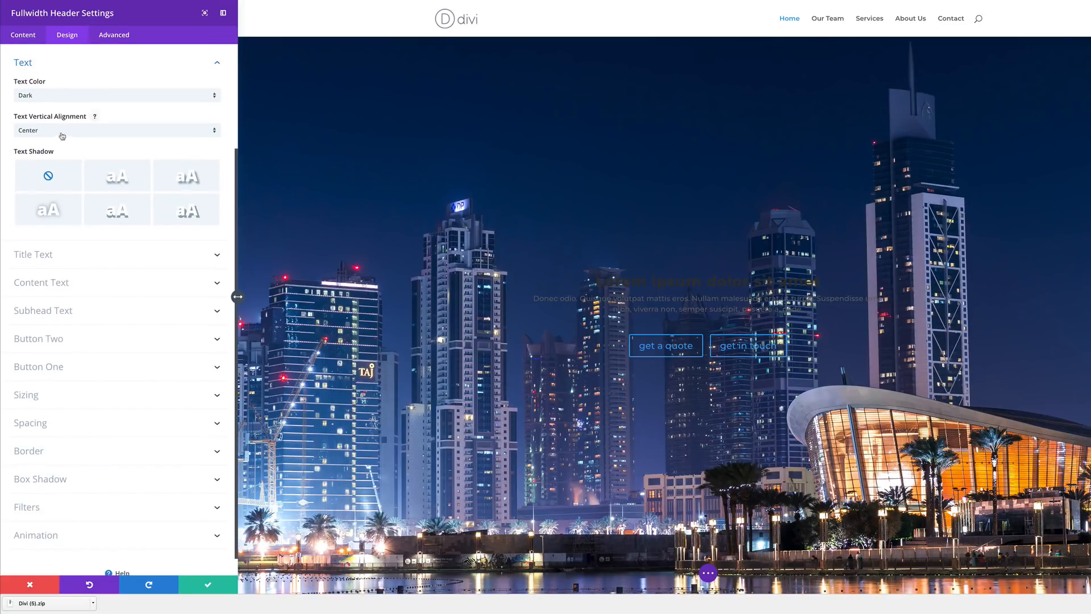
pyautogui.click(38, 97)
pyautogui.click(38, 121)
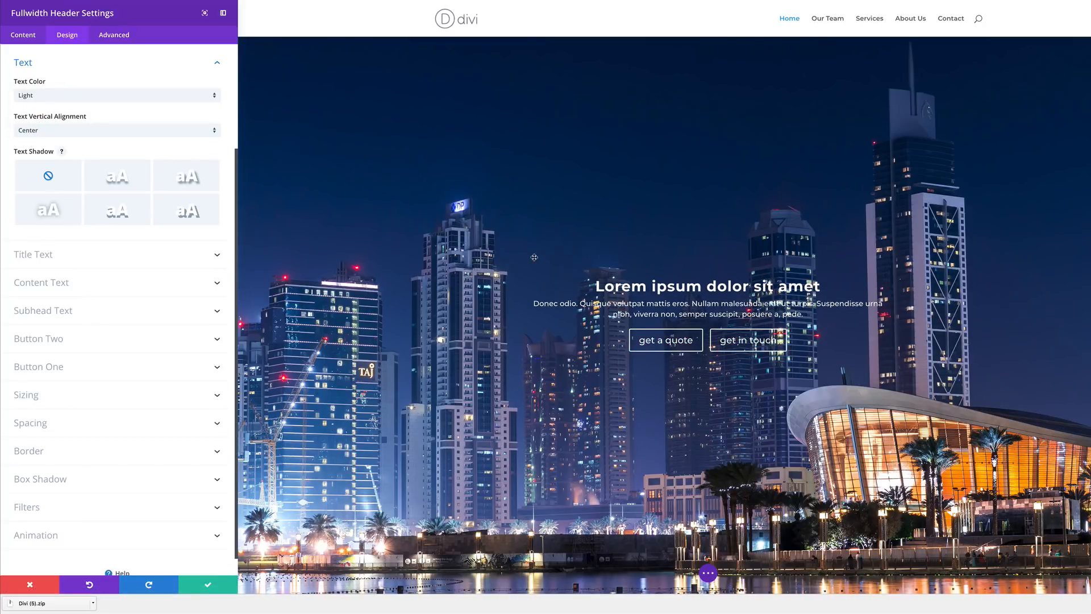
pyautogui.press('Escape')
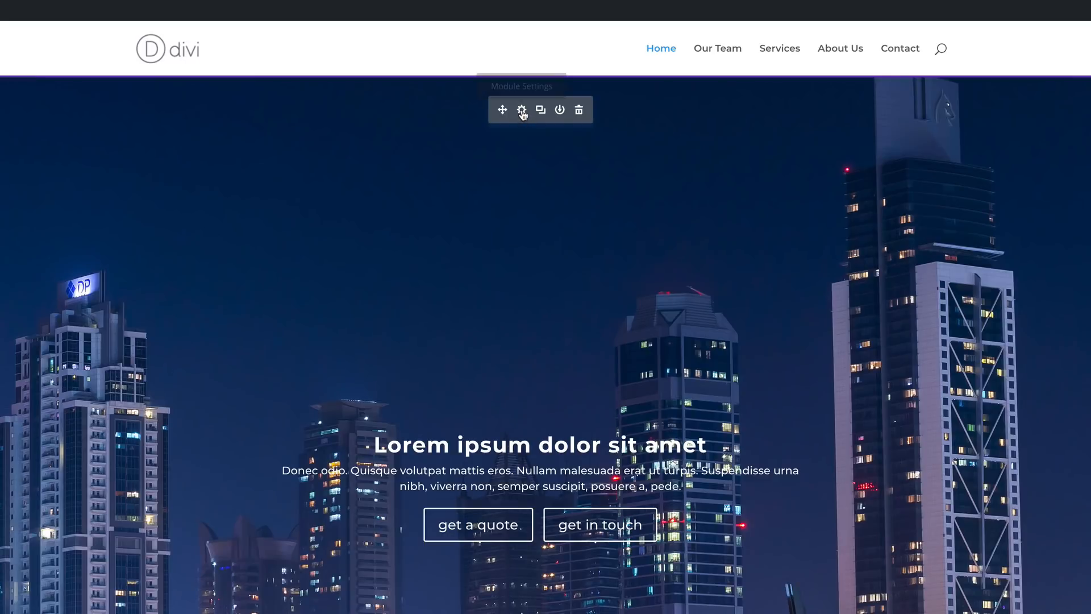
# - Add a black background colour to the header and set Background Image Blend to Overlay
pyautogui.click(523, 111)
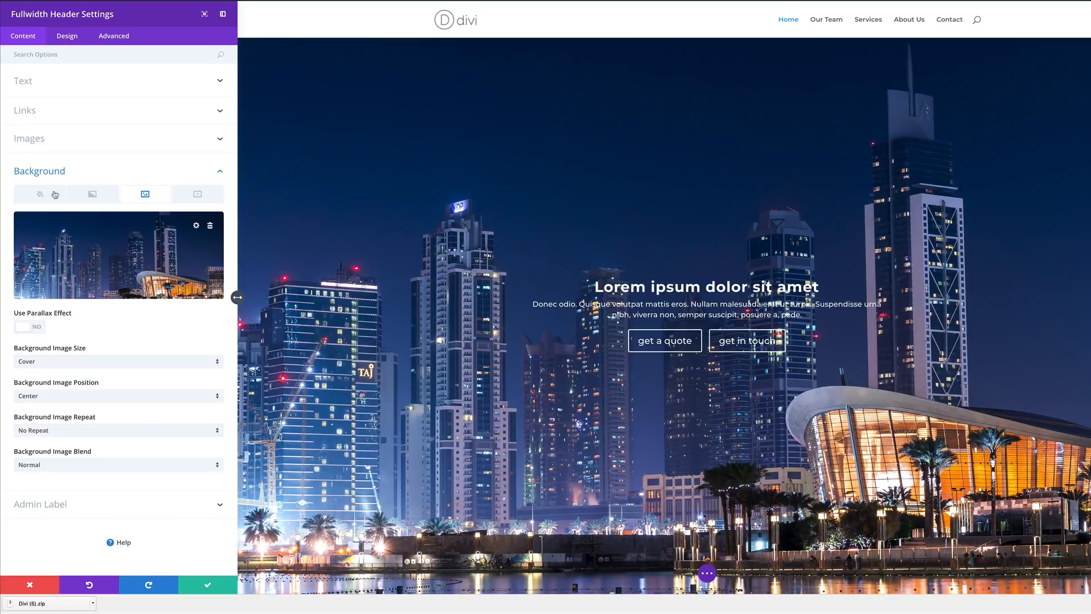
pyautogui.click(41, 194)
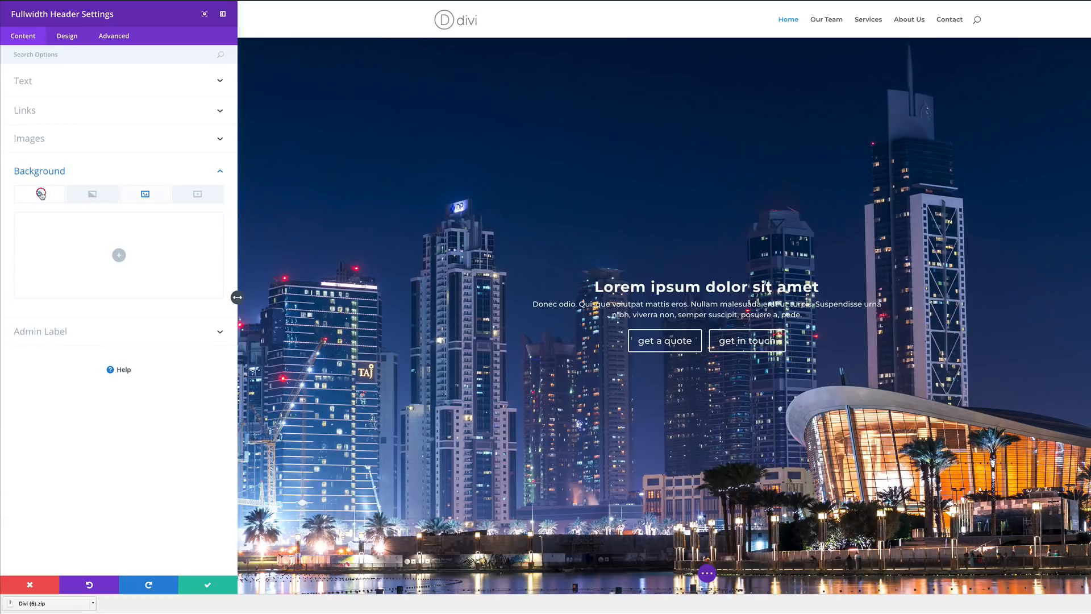
pyautogui.click(119, 256)
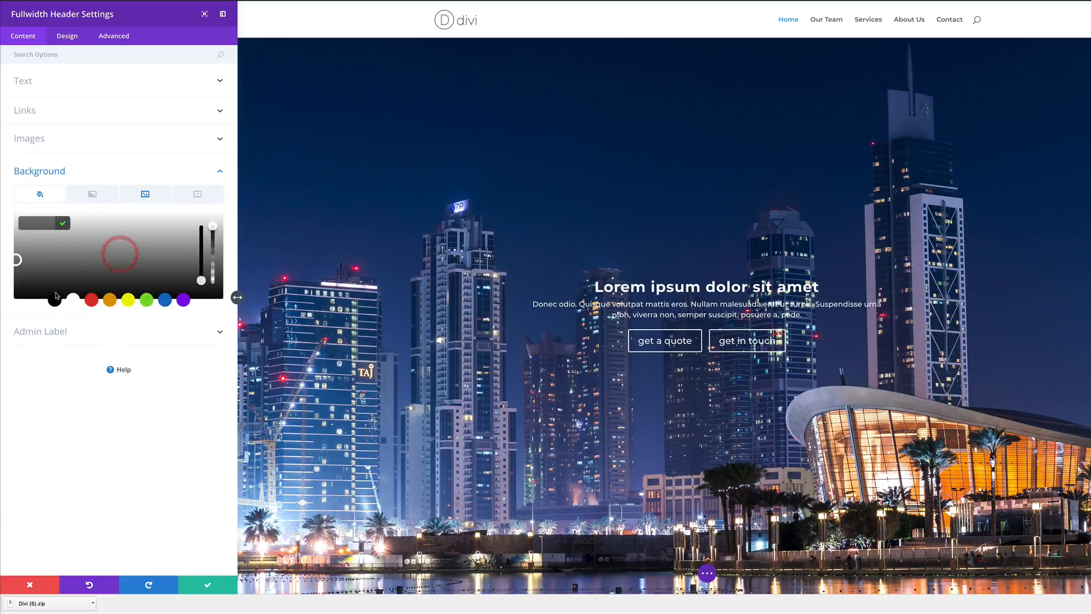
pyautogui.click(56, 299)
pyautogui.click(146, 194)
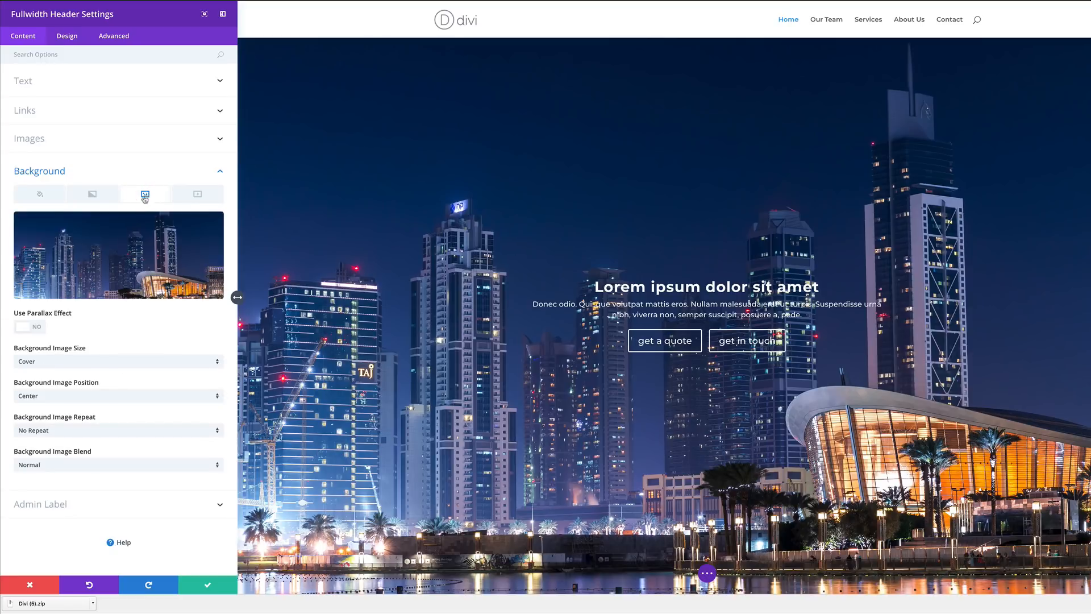
pyautogui.click(66, 467)
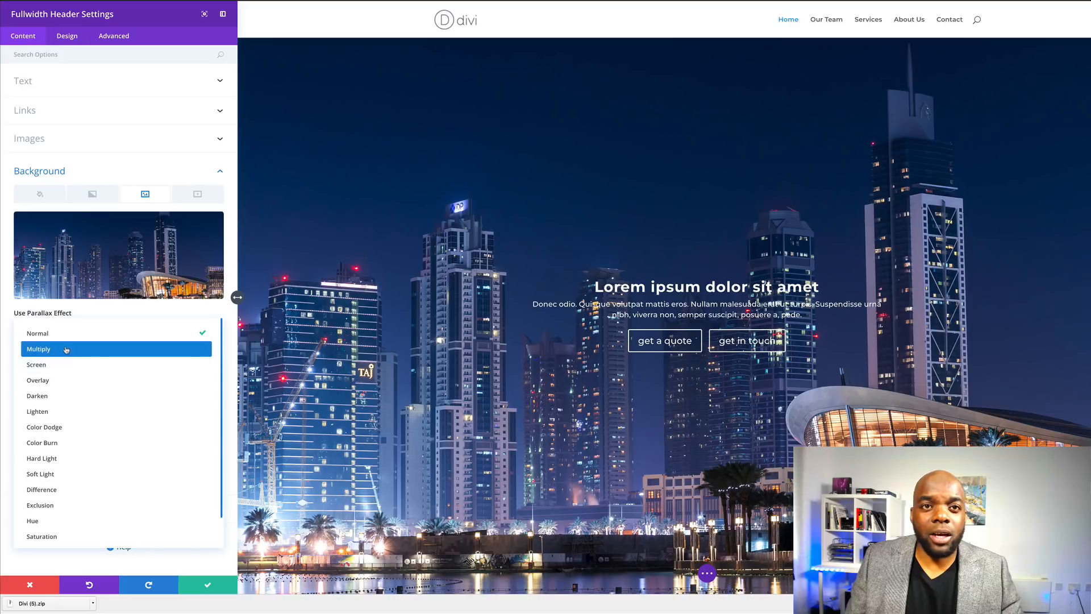
pyautogui.click(52, 382)
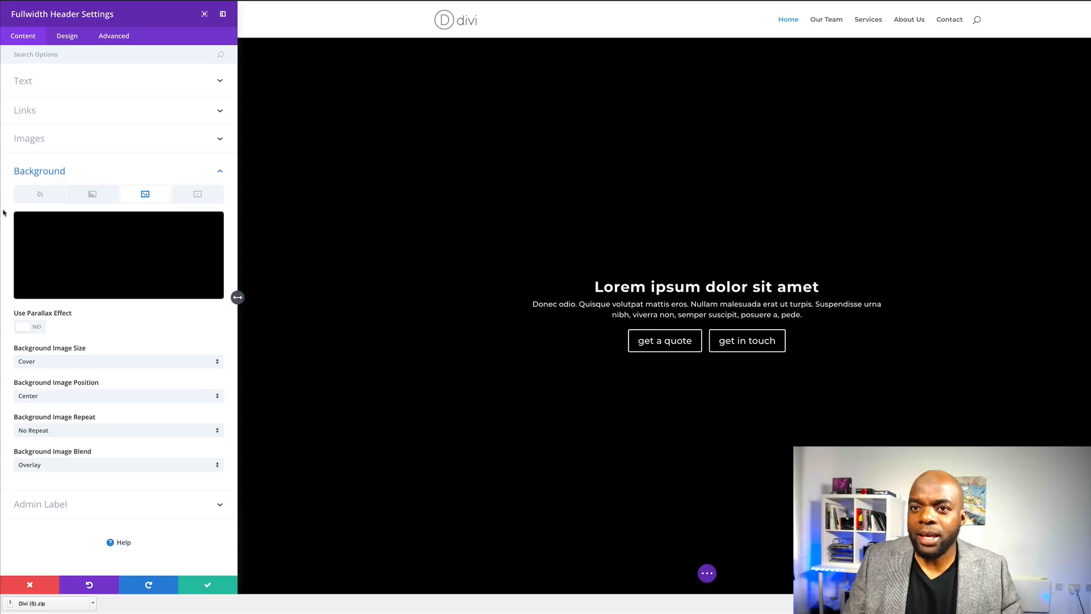
# - Lower the black overlay's opacity to 0.6 and save the header settings
pyautogui.click(54, 197)
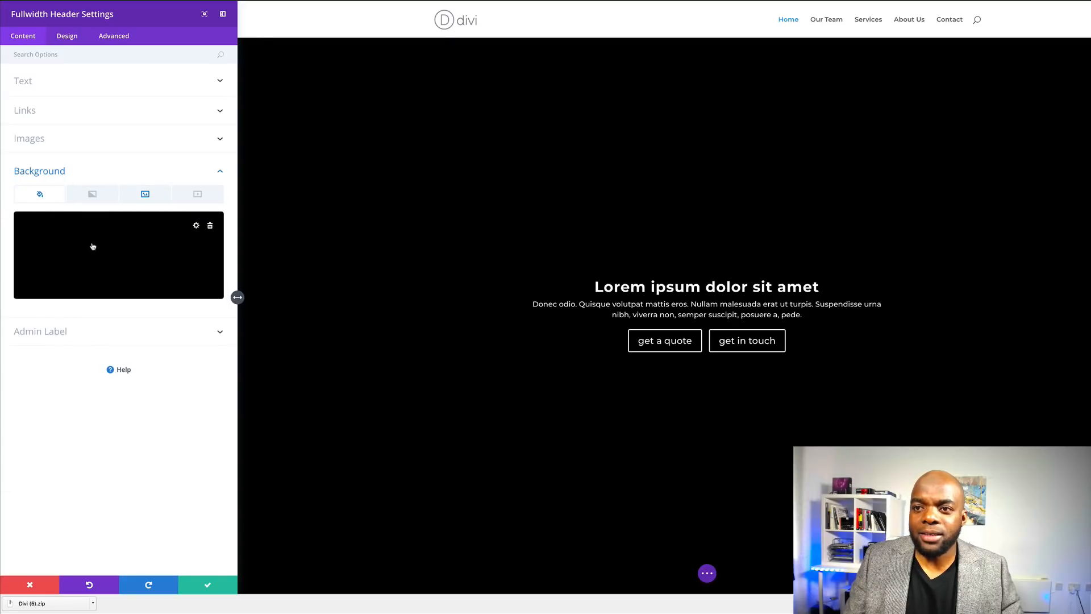
pyautogui.click(120, 246)
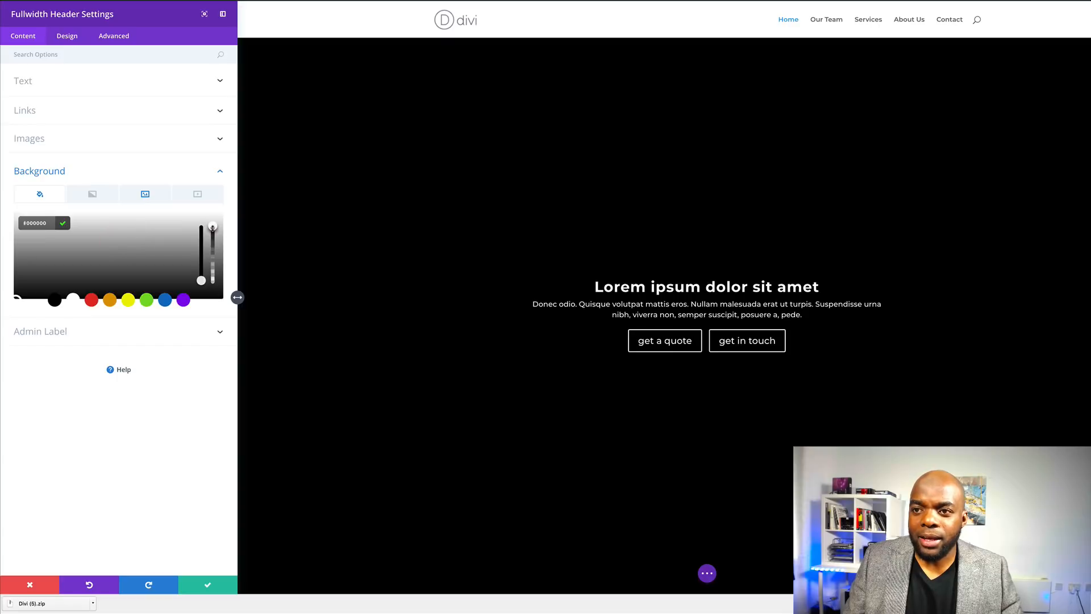
pyautogui.moveTo(213, 234); pyautogui.dragTo(219, 257)
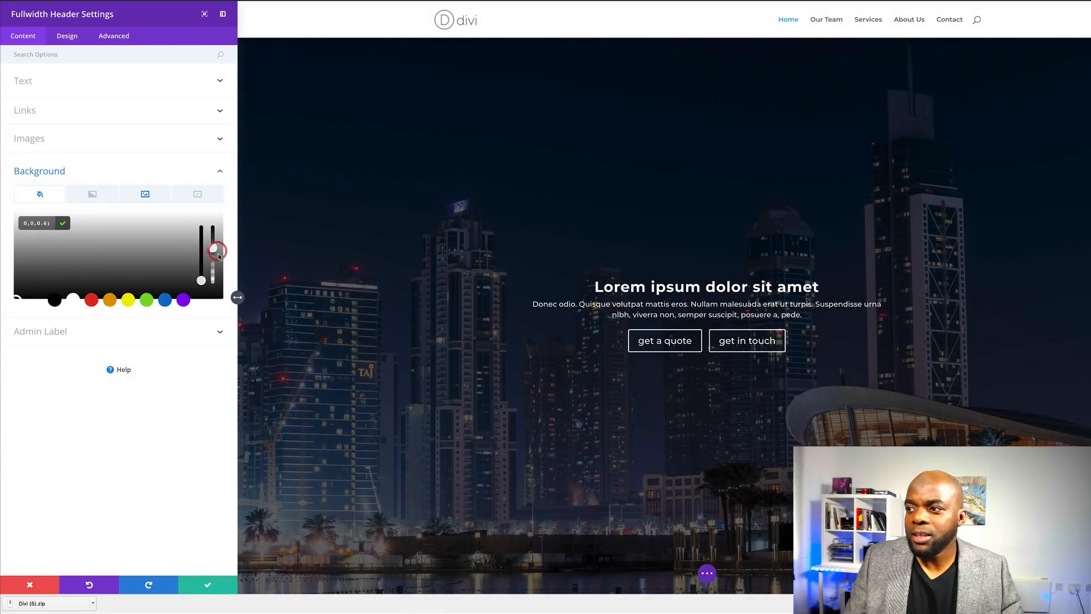
pyautogui.click(208, 586)
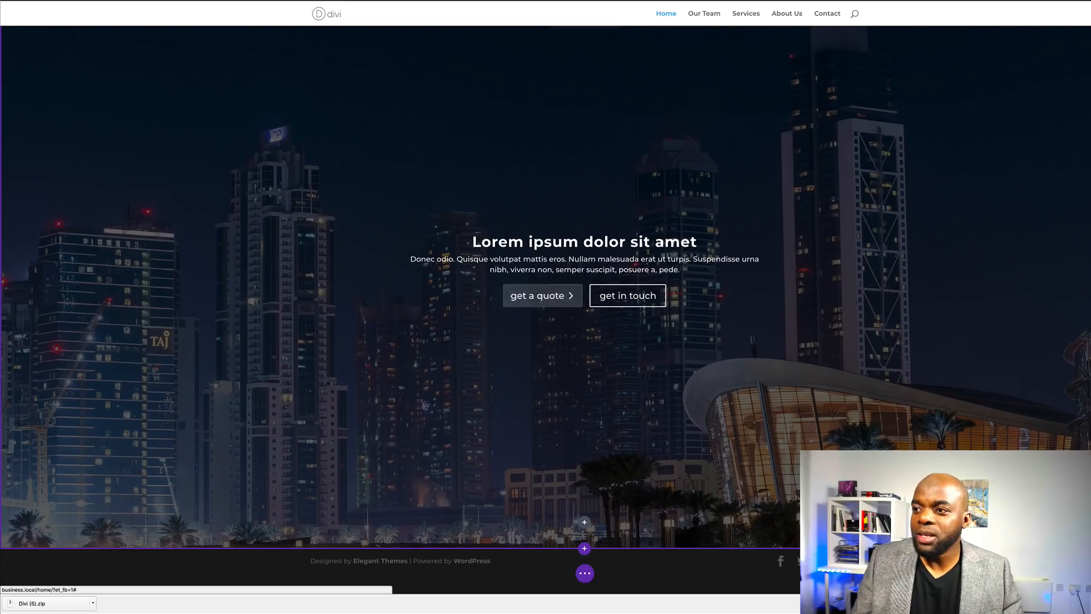
# - Set the header Title Text to 40px with 2px letter spacing and uppercase style
pyautogui.scroll(1, 401, 232)
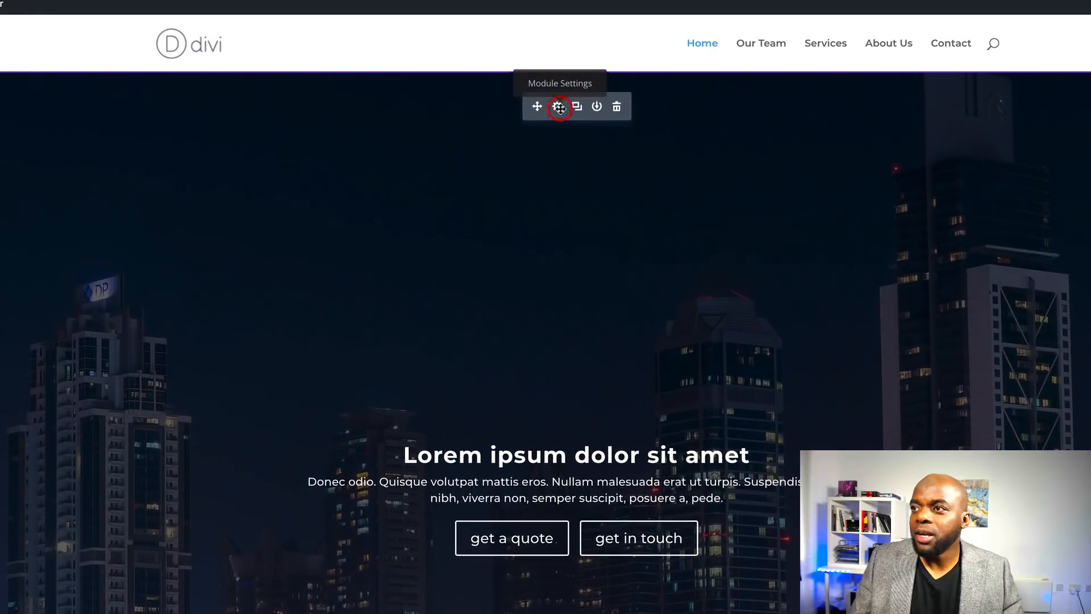
pyautogui.click(558, 108)
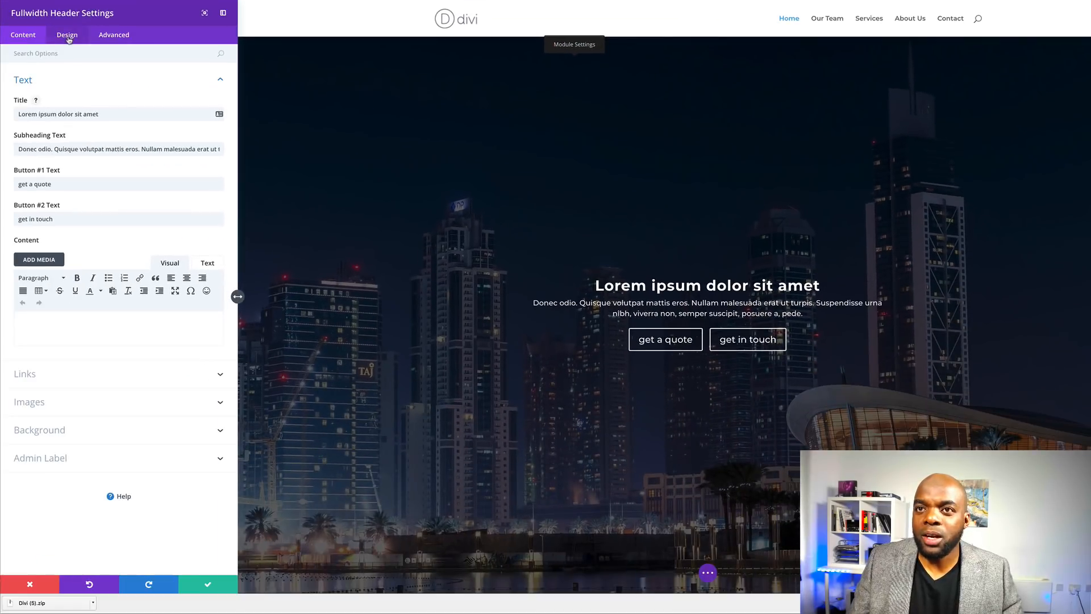
pyautogui.click(67, 36)
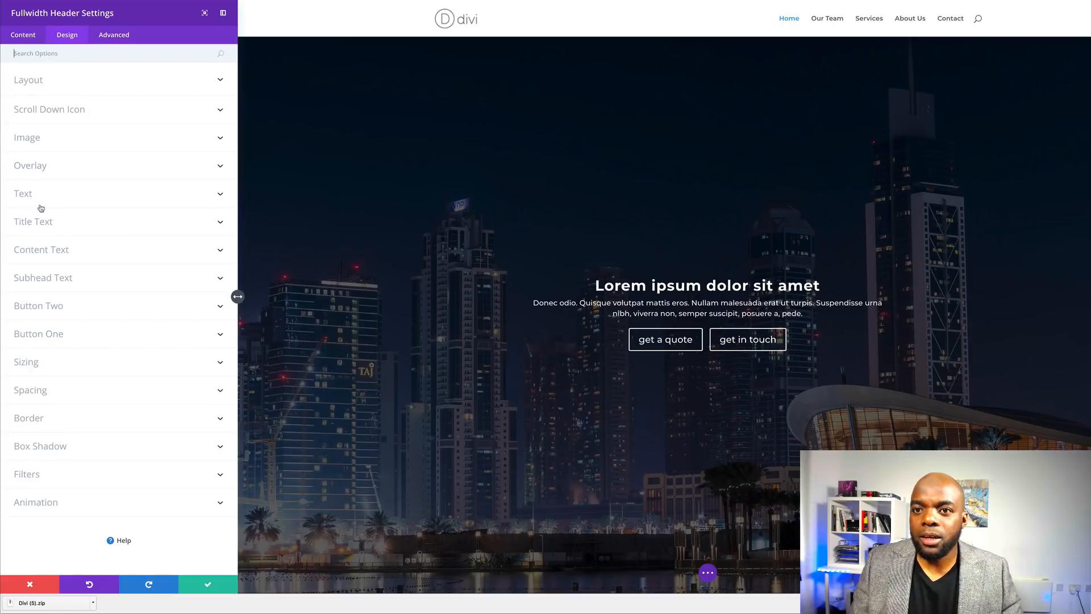
pyautogui.click(49, 222)
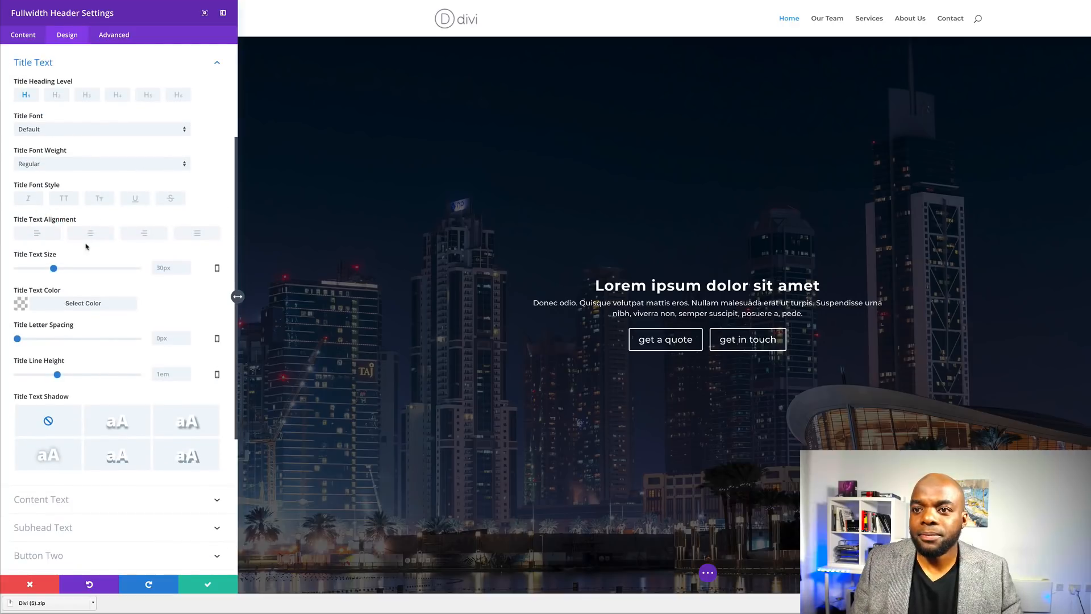
pyautogui.moveTo(55, 271); pyautogui.dragTo(67, 271)
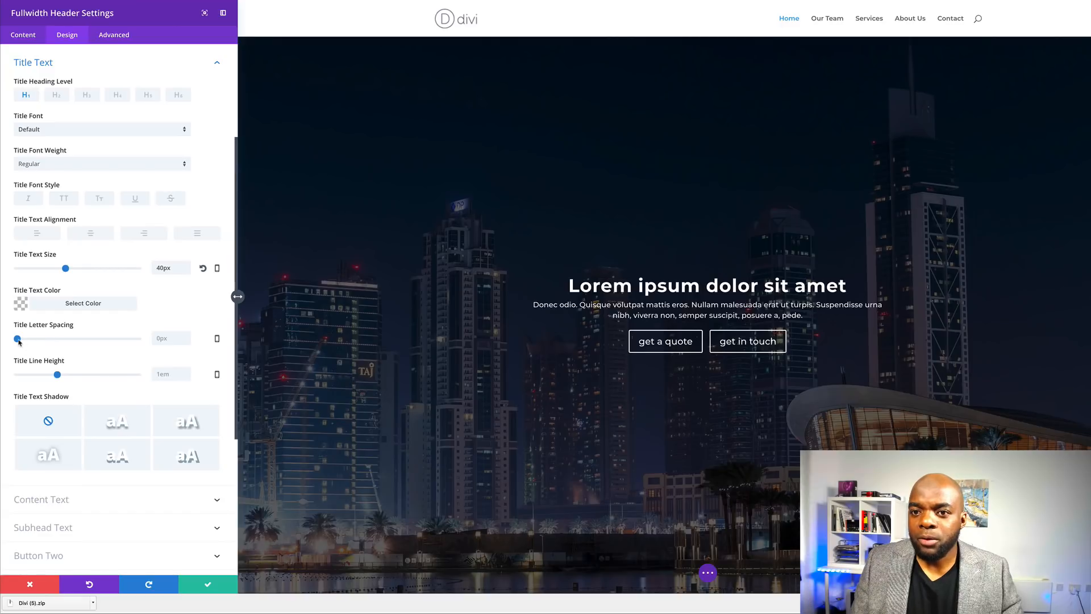
pyautogui.moveTo(19, 341); pyautogui.dragTo(20, 341)
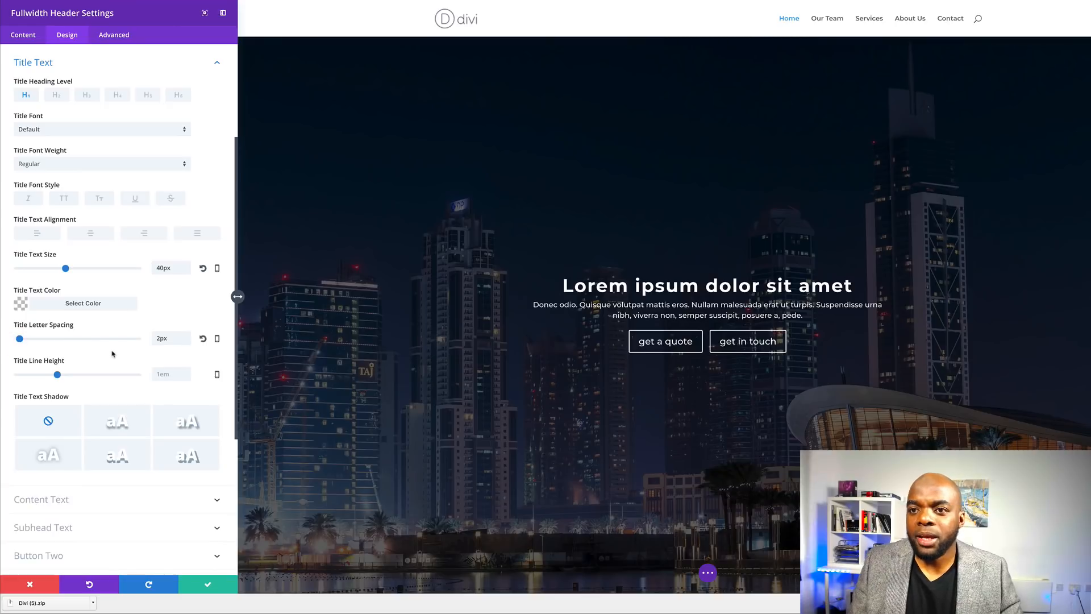
pyautogui.click(65, 200)
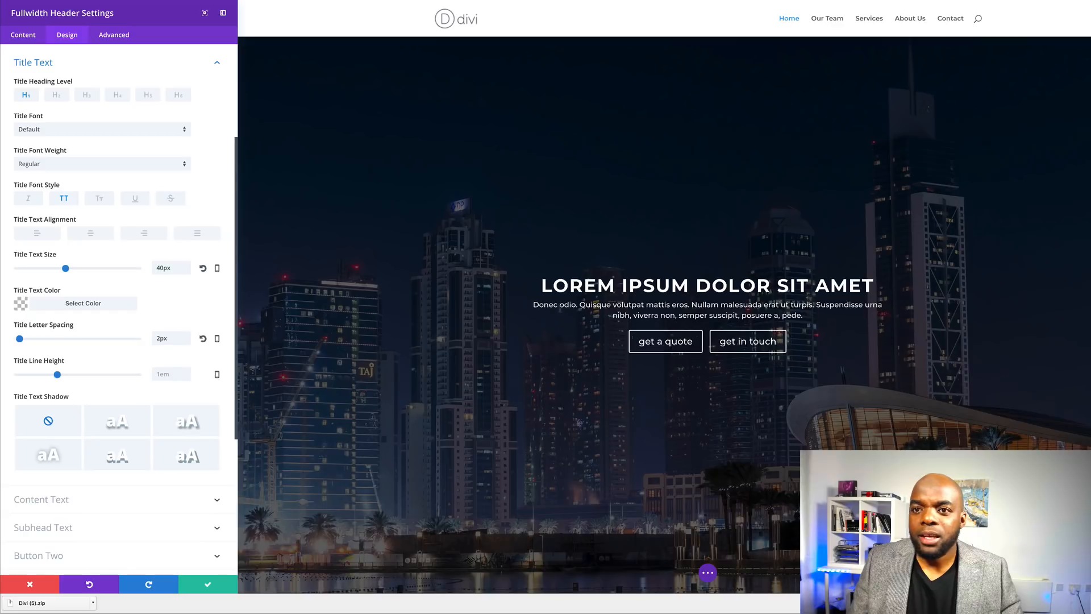
pyautogui.click(217, 64)
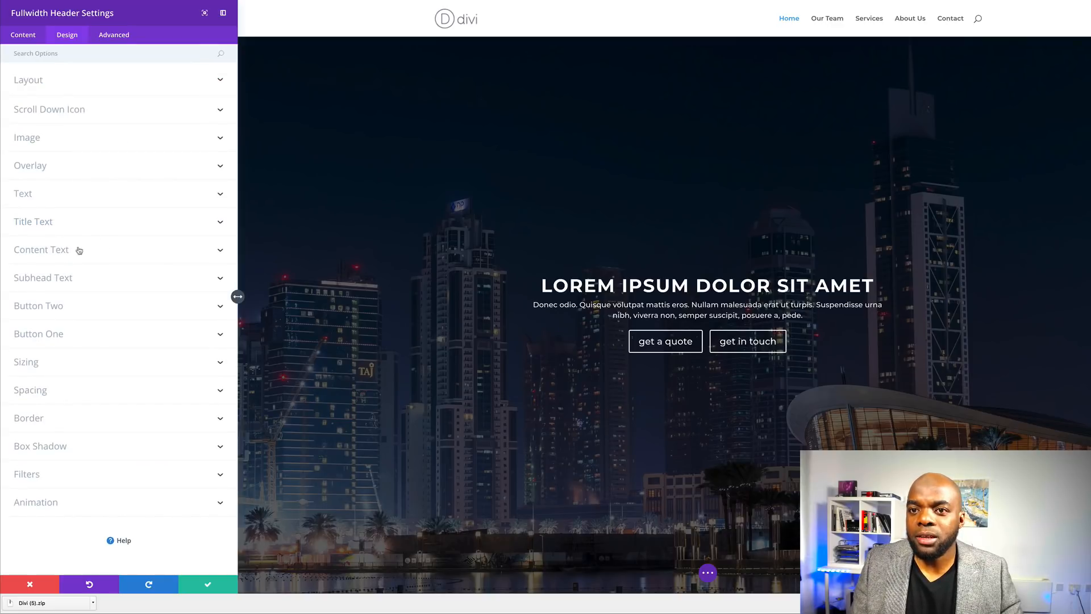
# - Set Subhead Text Size to 22px and Subhead Line Height to 1.6em
pyautogui.click(80, 278)
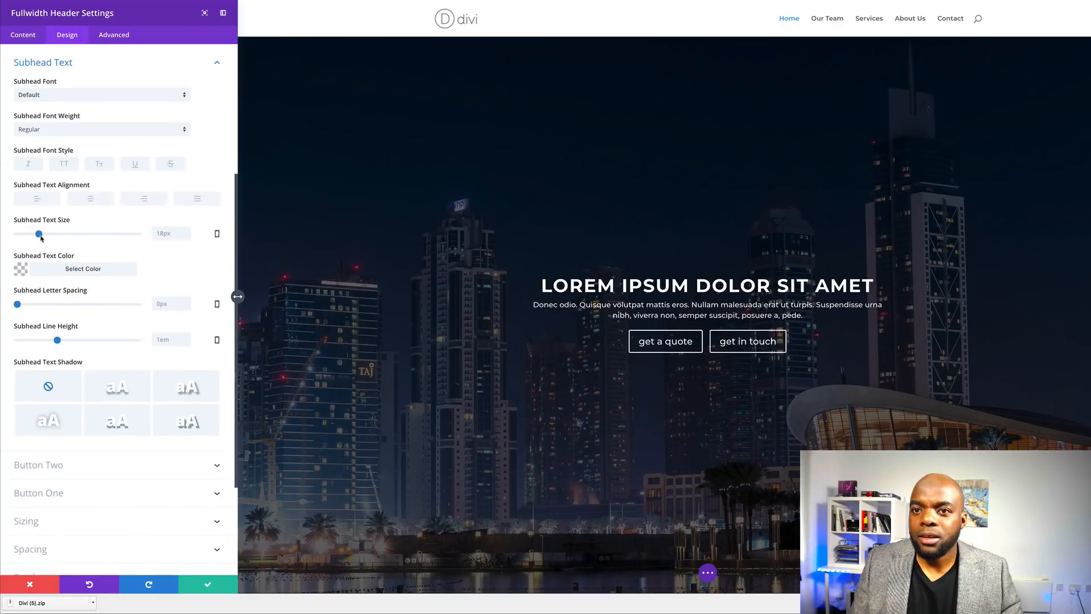
pyautogui.moveTo(39, 234); pyautogui.dragTo(45, 234)
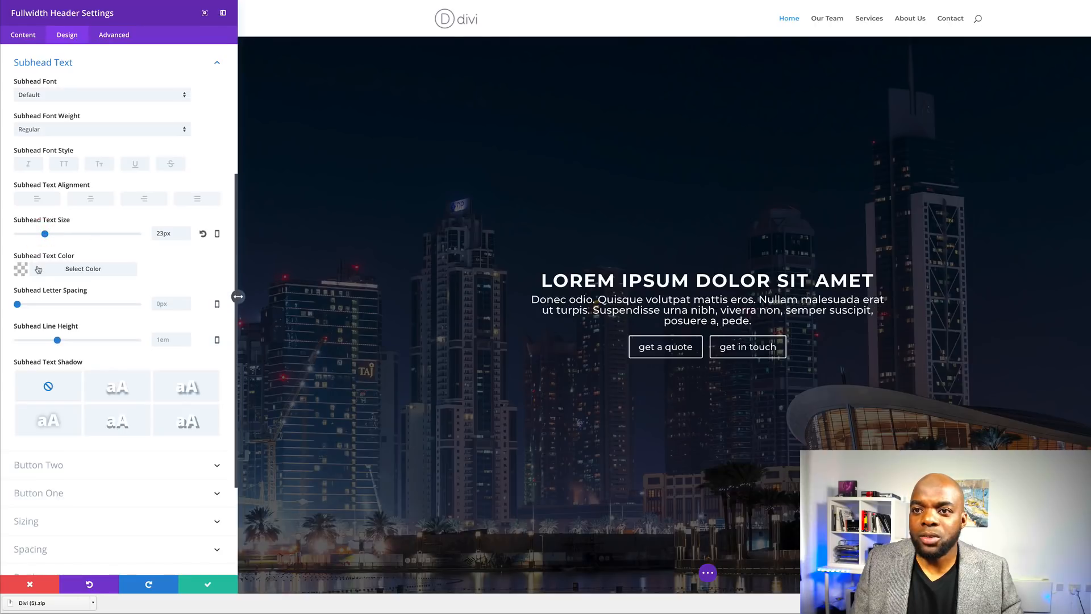
pyautogui.moveTo(56, 340); pyautogui.dragTo(81, 340)
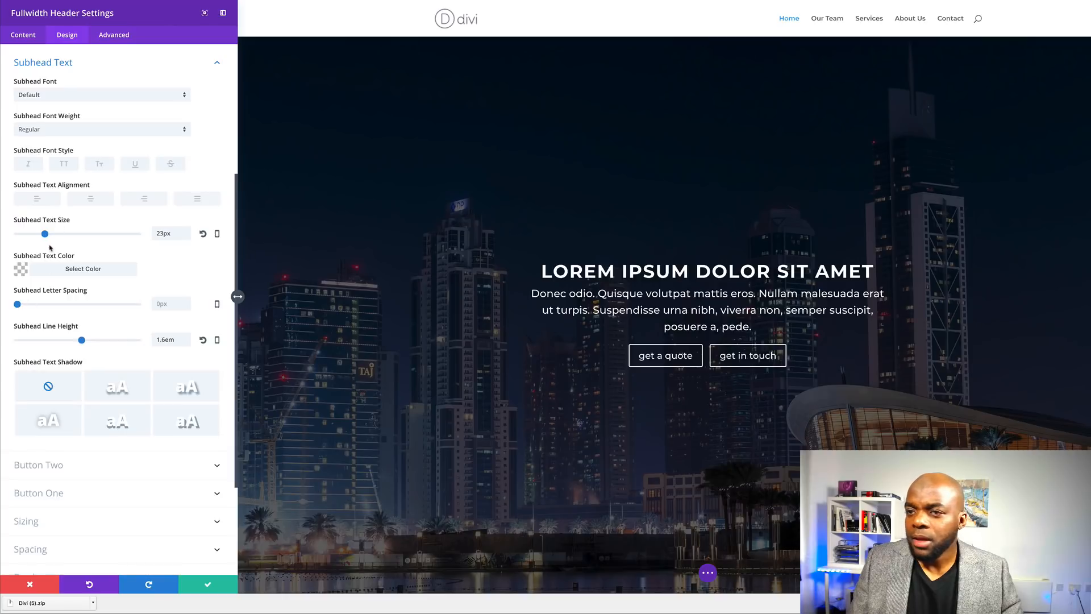
pyautogui.moveTo(46, 237); pyautogui.dragTo(45, 237)
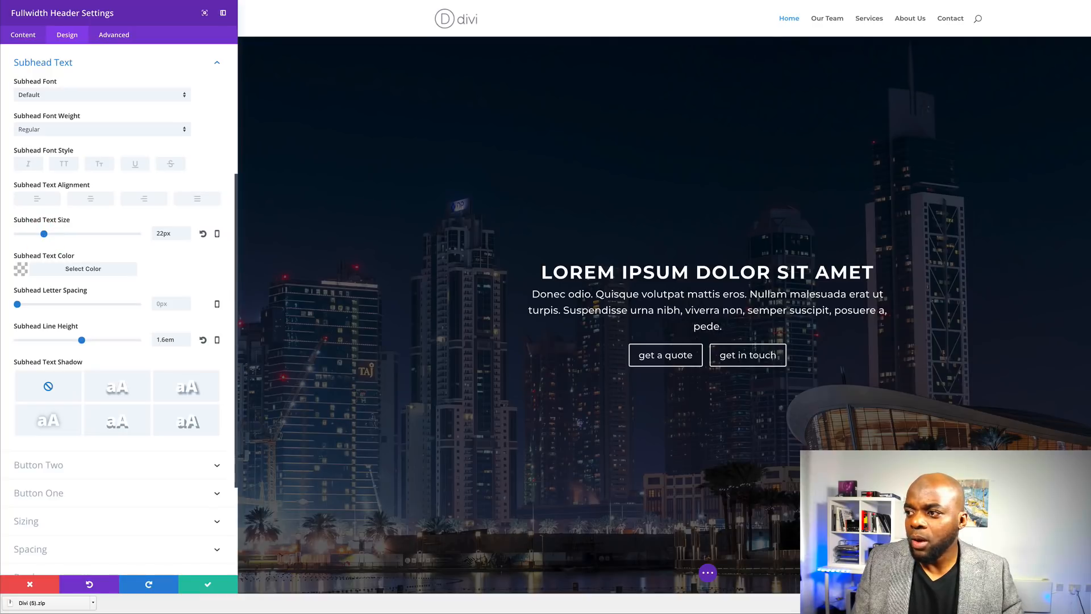
# - Type 'twou' into the subhead text before 'pede' and expand the Button Two options
pyautogui.click(693, 327)
pyautogui.write('twou')
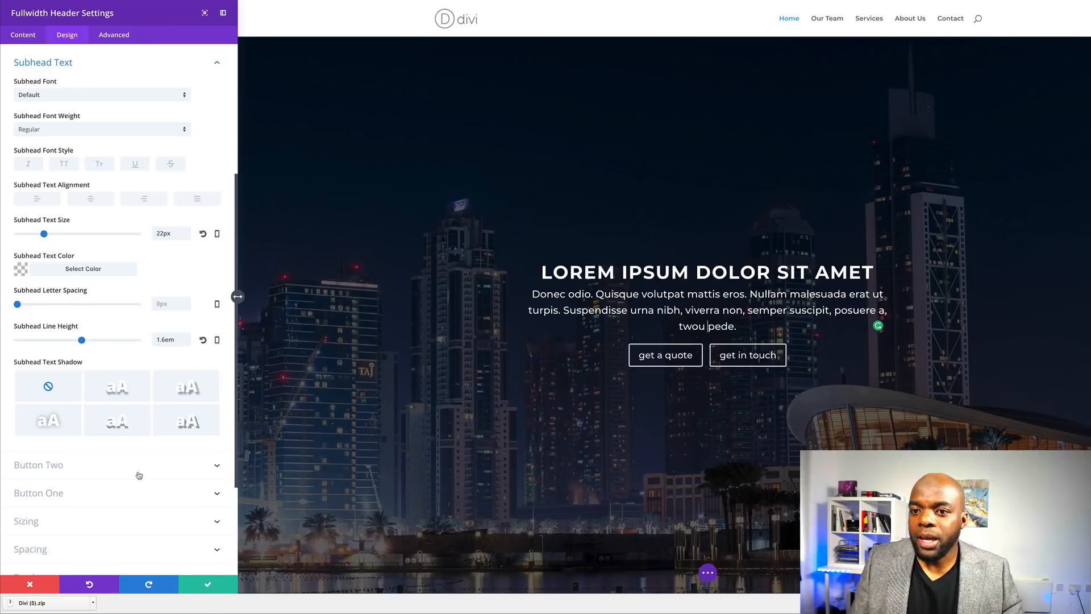
pyautogui.scroll(-1, 104, 471)
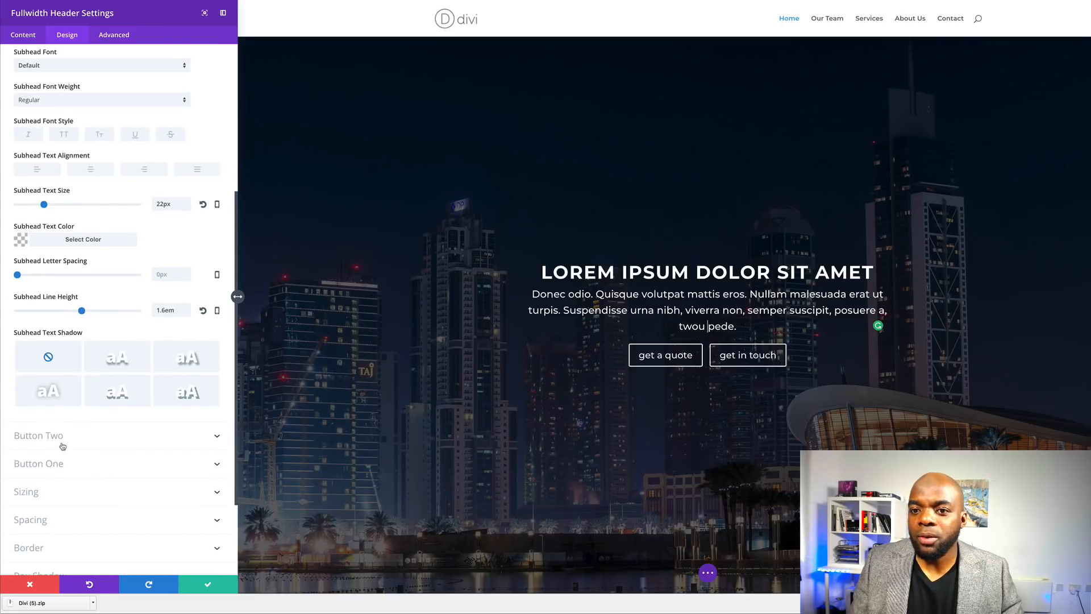
pyautogui.scroll(-1, 112, 481)
pyautogui.scroll(-3, 112, 481)
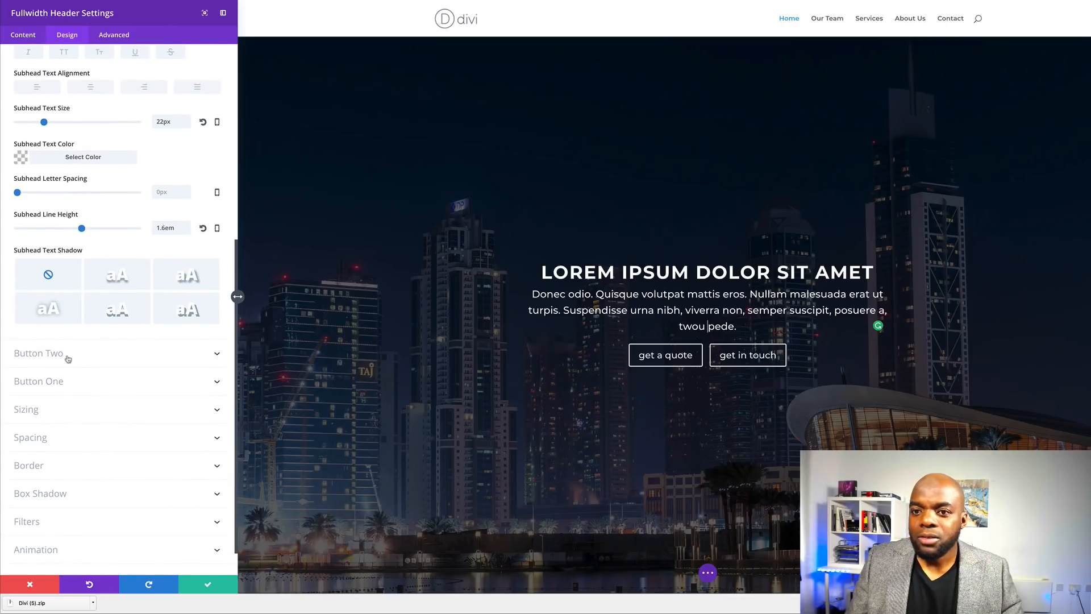
pyautogui.click(68, 354)
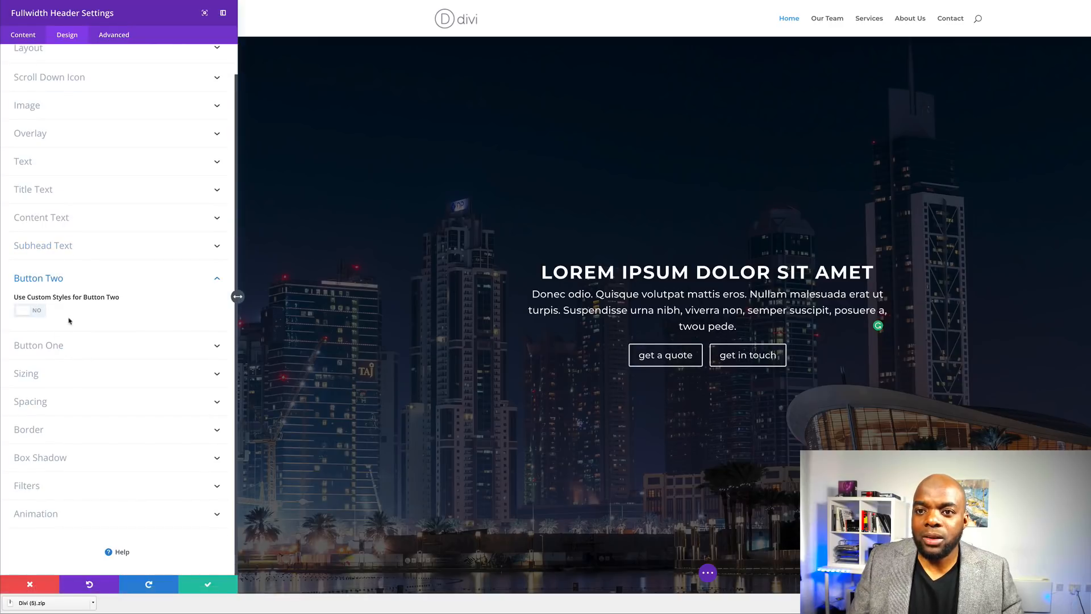
# - Enable custom styles for Button Two, give it an amber background and remove its border
pyautogui.click(34, 312)
pyautogui.scroll(-2, 80, 302)
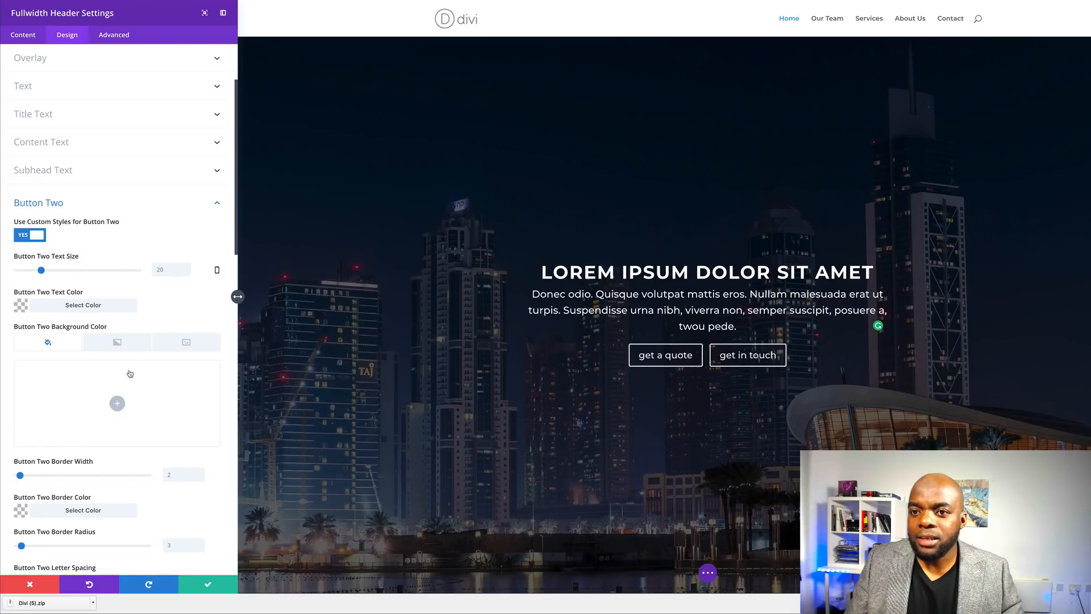
pyautogui.scroll(-2, 129, 373)
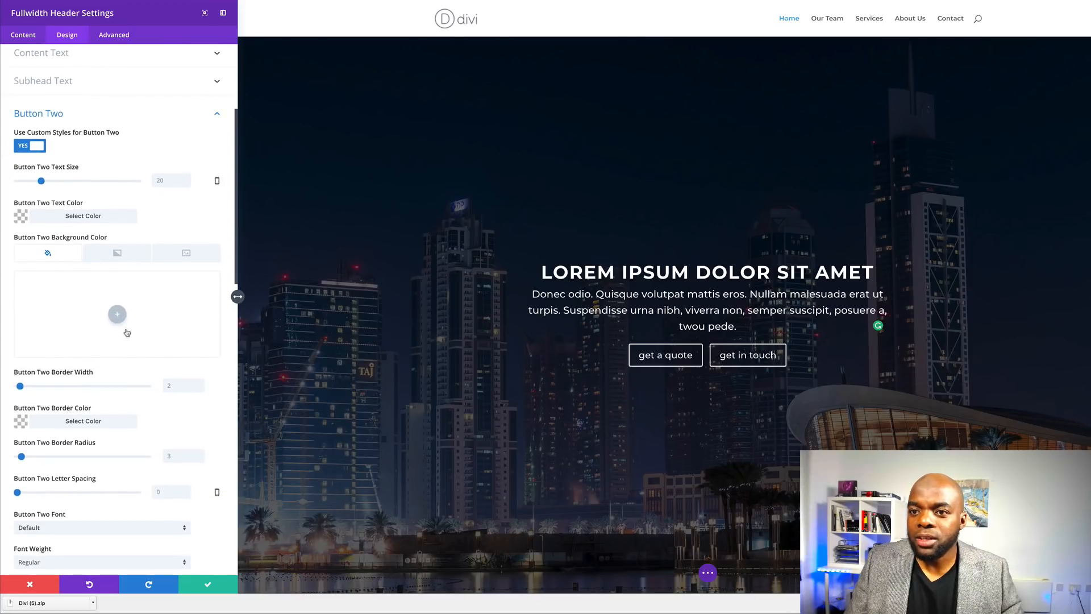
pyautogui.click(117, 316)
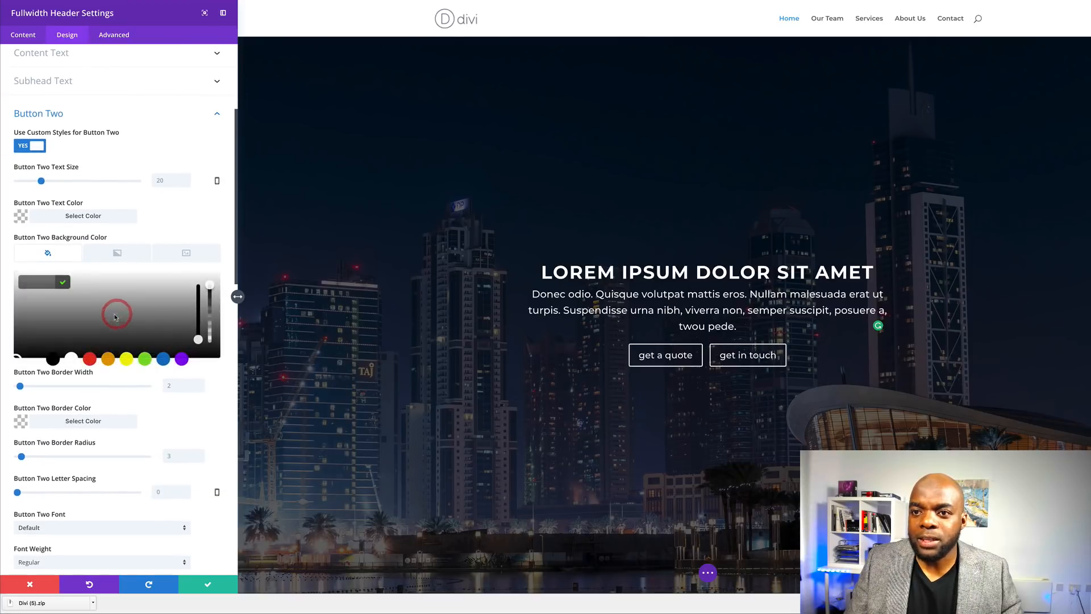
pyautogui.click(145, 360)
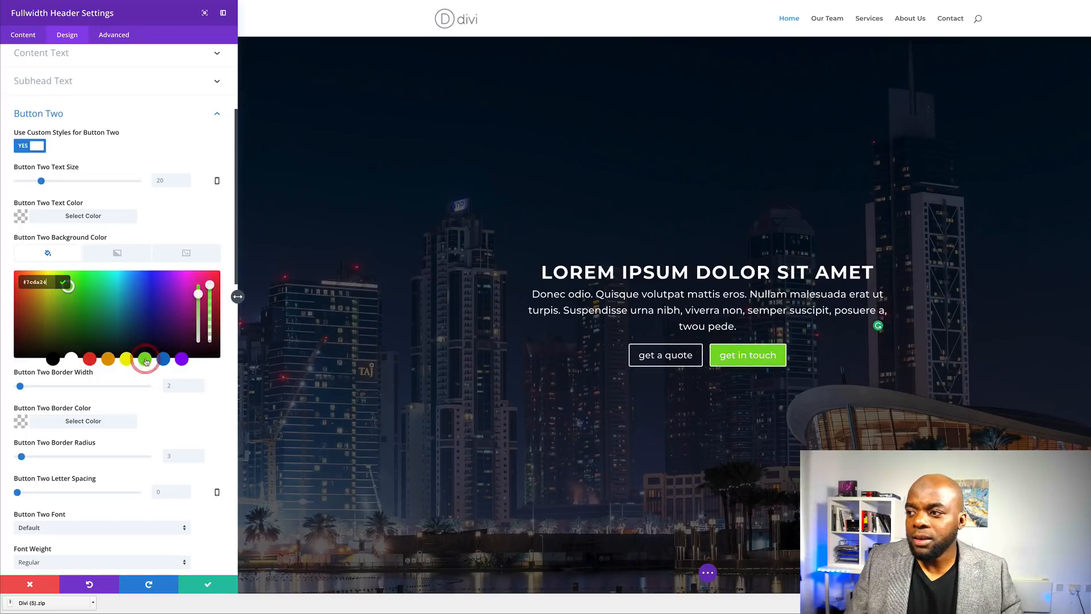
pyautogui.moveTo(68, 311)
pyautogui.mouseDown()
pyautogui.moveTo(77, 297)
pyautogui.moveTo(38, 297)
pyautogui.mouseUp()
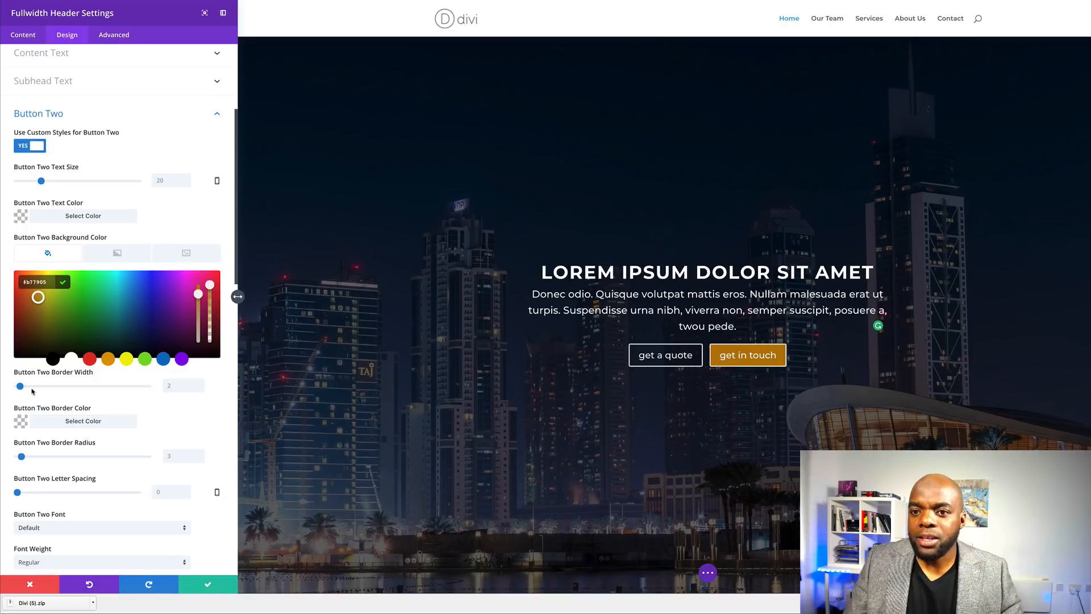
pyautogui.moveTo(20, 386); pyautogui.dragTo(11, 390)
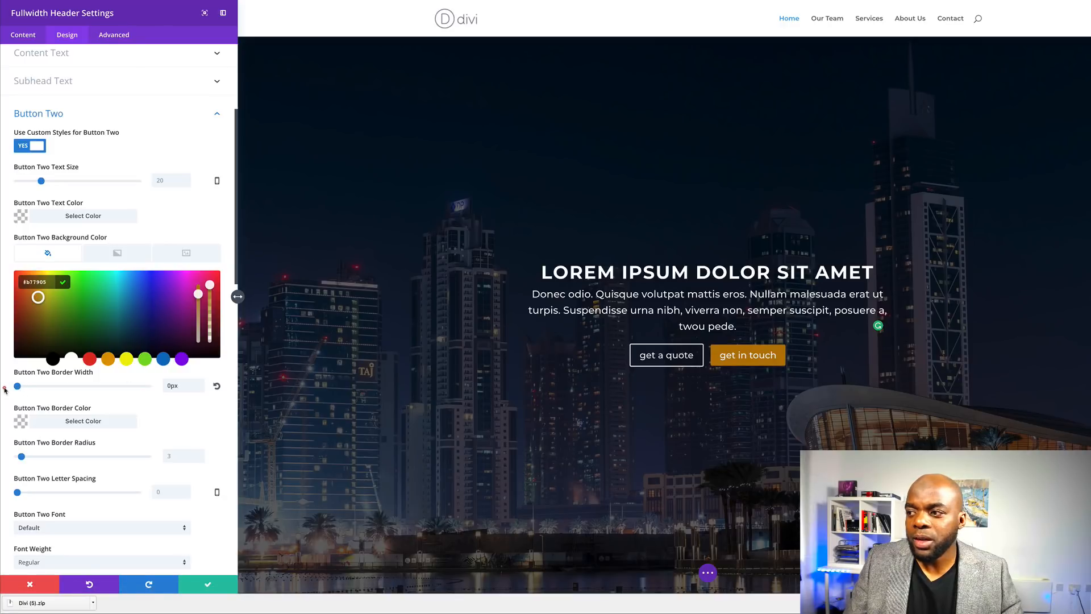
# - Give the GET IN TOUCH button 1px letter spacing and uppercase text
pyautogui.scroll(-2, 153, 421)
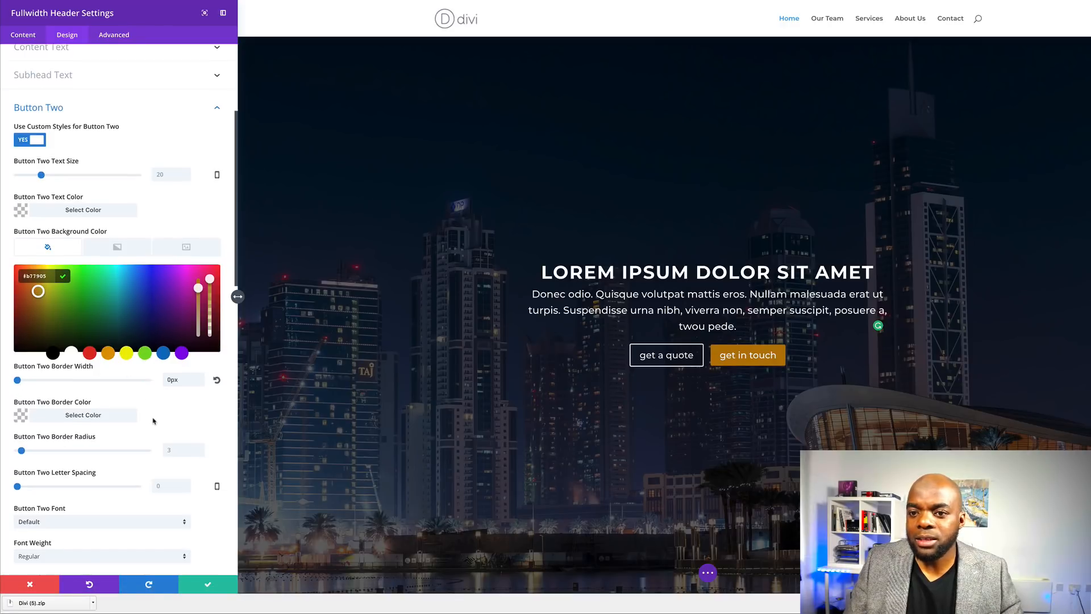
pyautogui.scroll(-1, 153, 421)
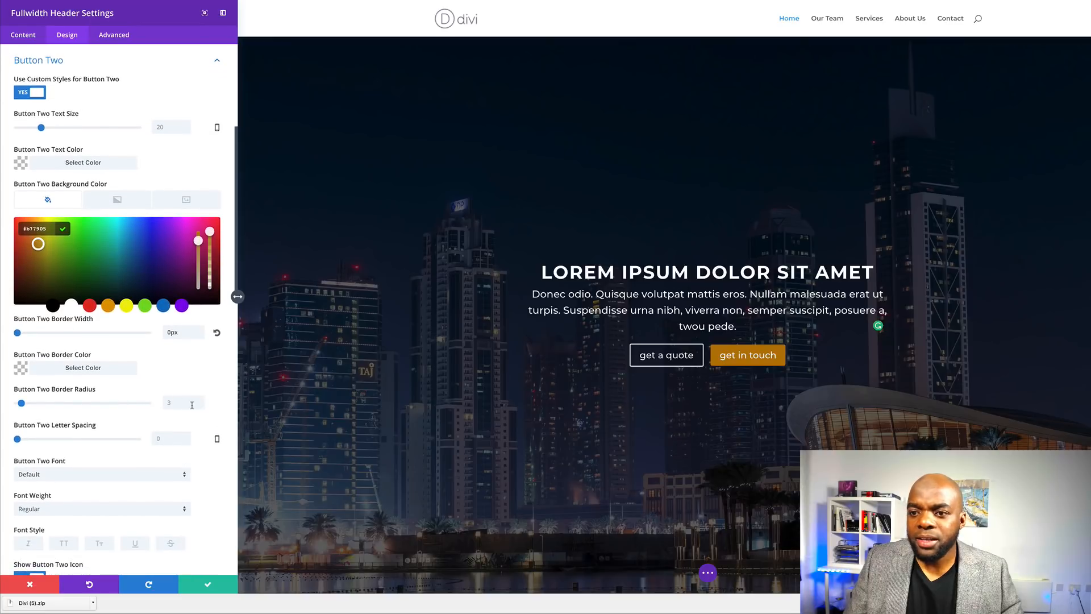
pyautogui.scroll(-1, 157, 429)
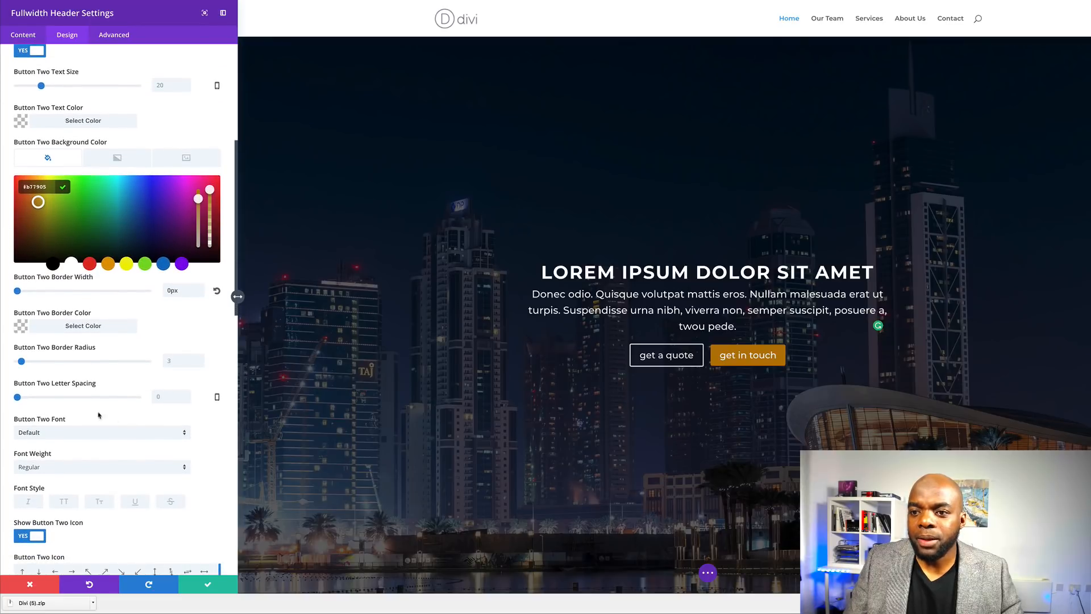
pyautogui.moveTo(18, 398); pyautogui.dragTo(19, 398)
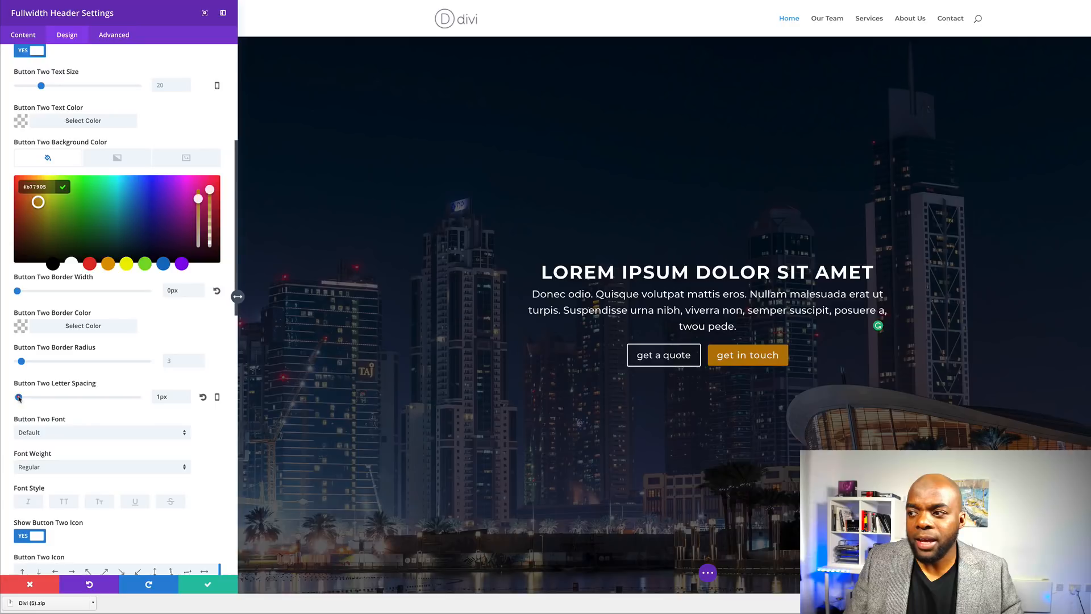
pyautogui.scroll(-1, 108, 419)
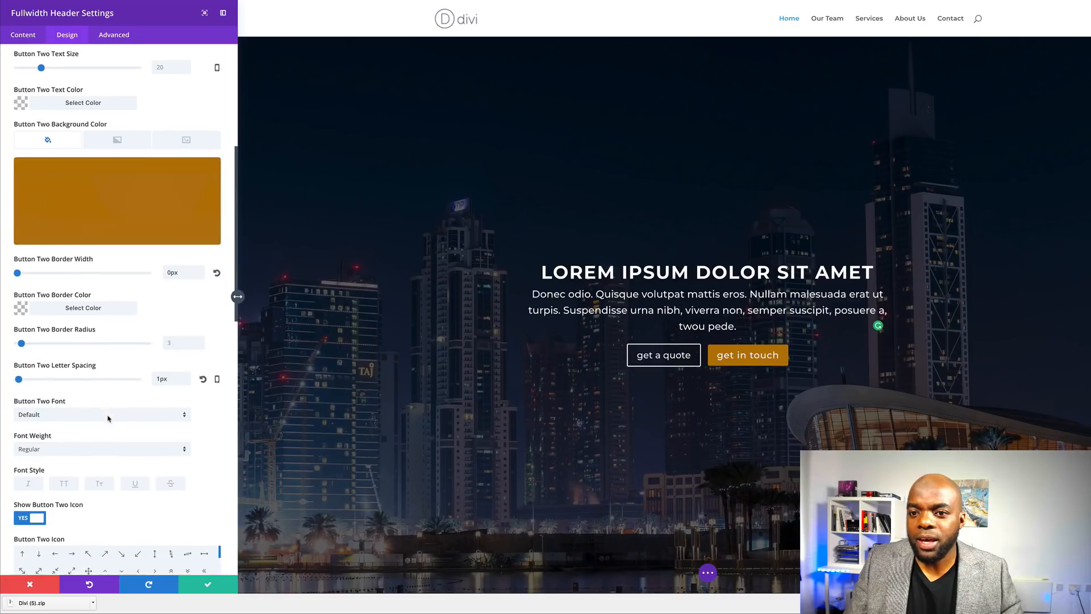
pyautogui.scroll(-1, 85, 432)
pyautogui.click(66, 450)
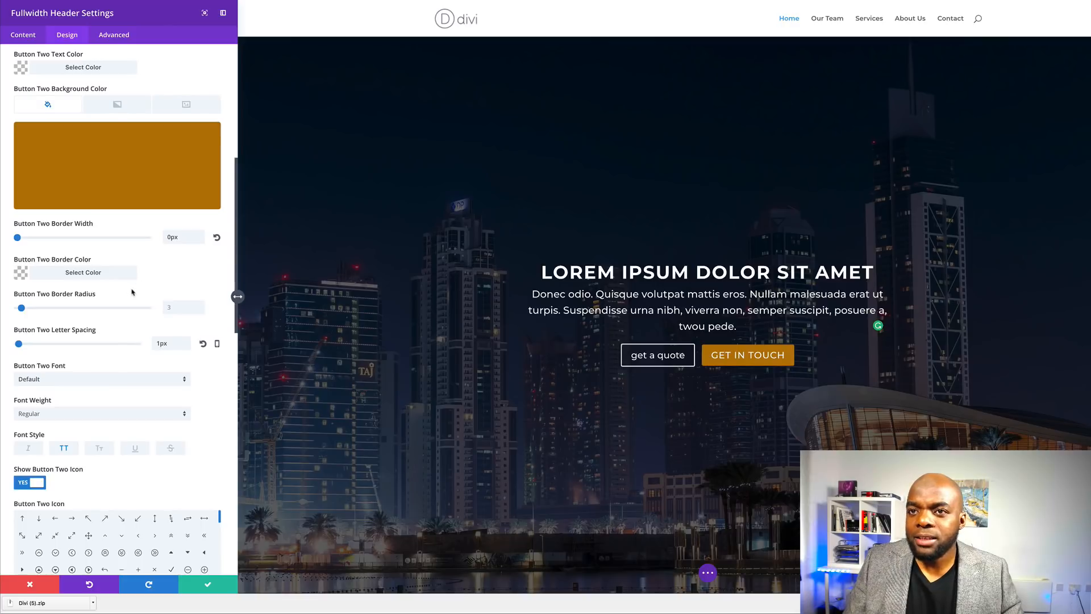
# - Reduce Button Two's text size to 18px
pyautogui.scroll(2, 137, 290)
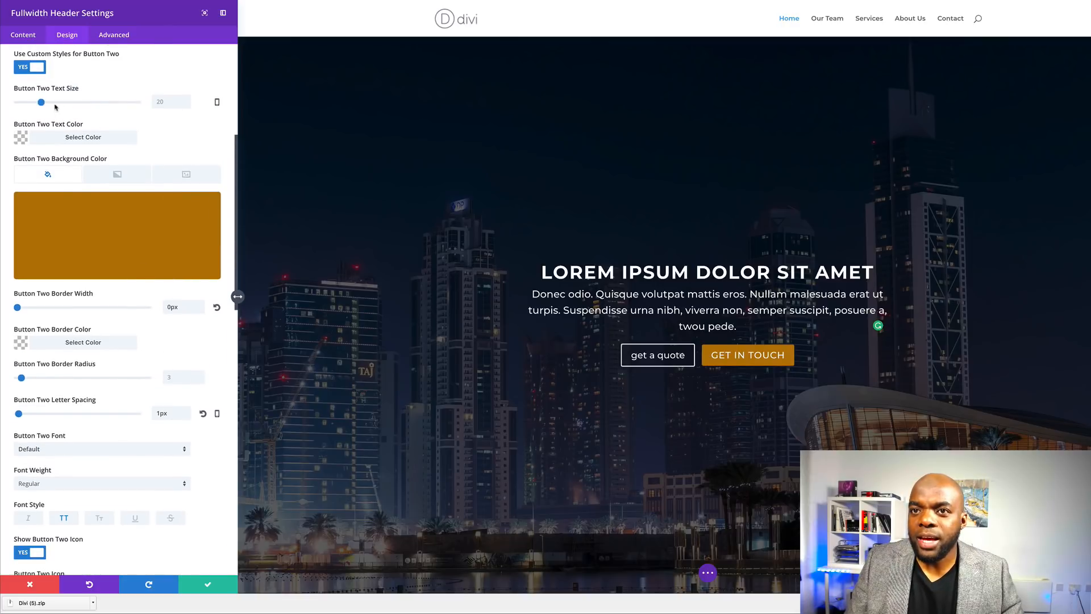
pyautogui.click(39, 103)
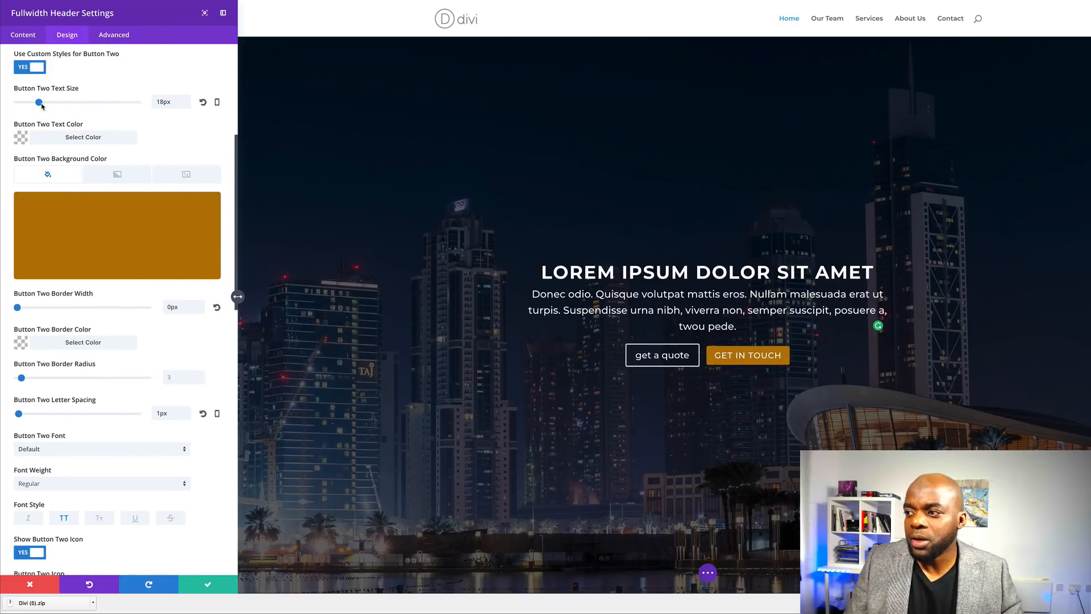
pyautogui.scroll(-3, 207, 309)
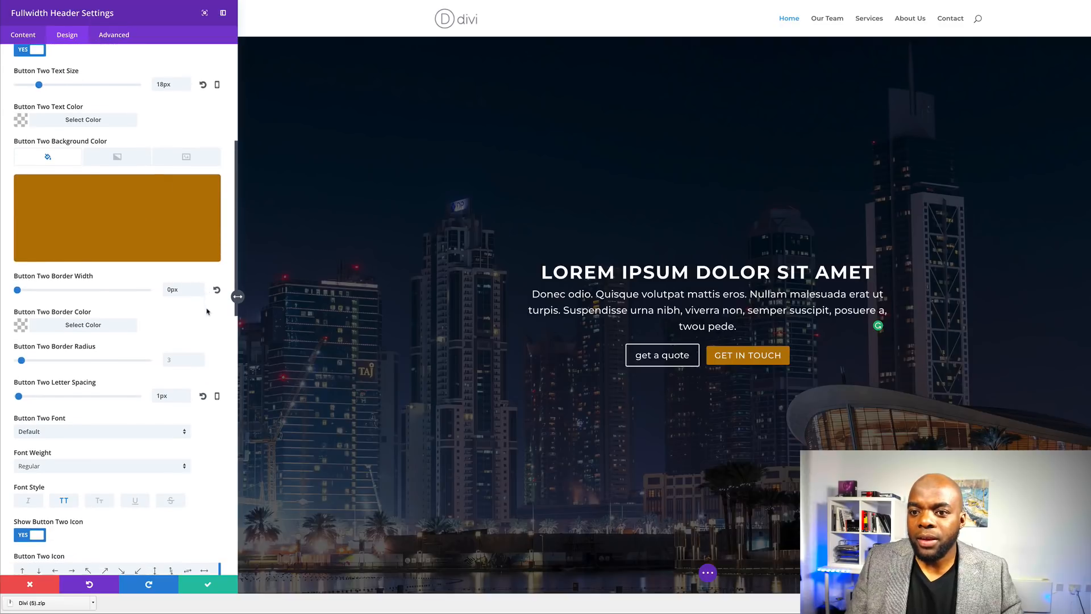
pyautogui.scroll(2, 214, 417)
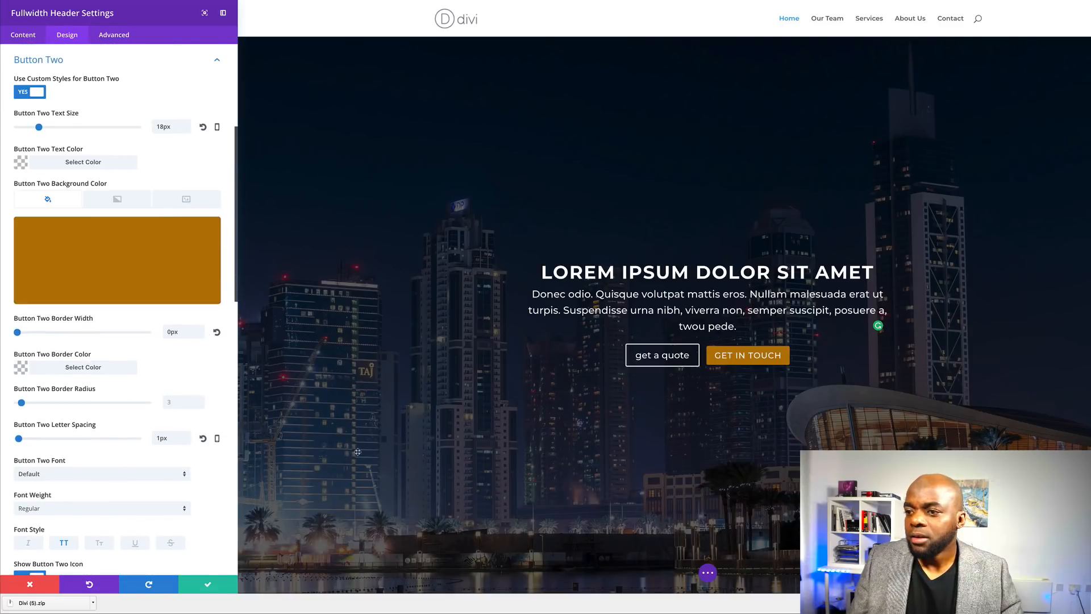
pyautogui.scroll(-10, 178, 428)
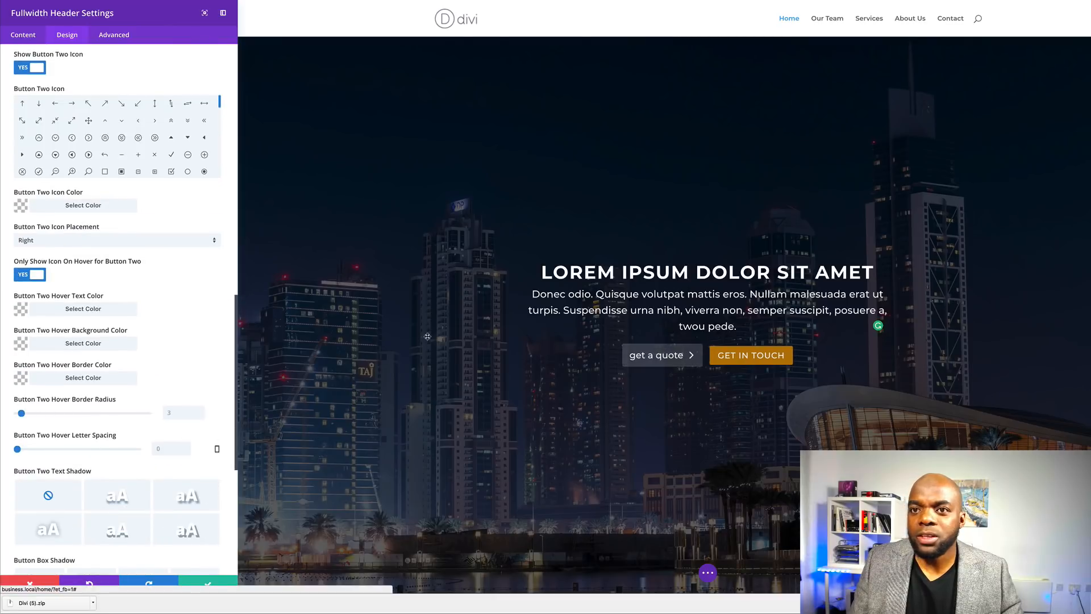
pyautogui.scroll(-5, 193, 312)
pyautogui.click(127, 347)
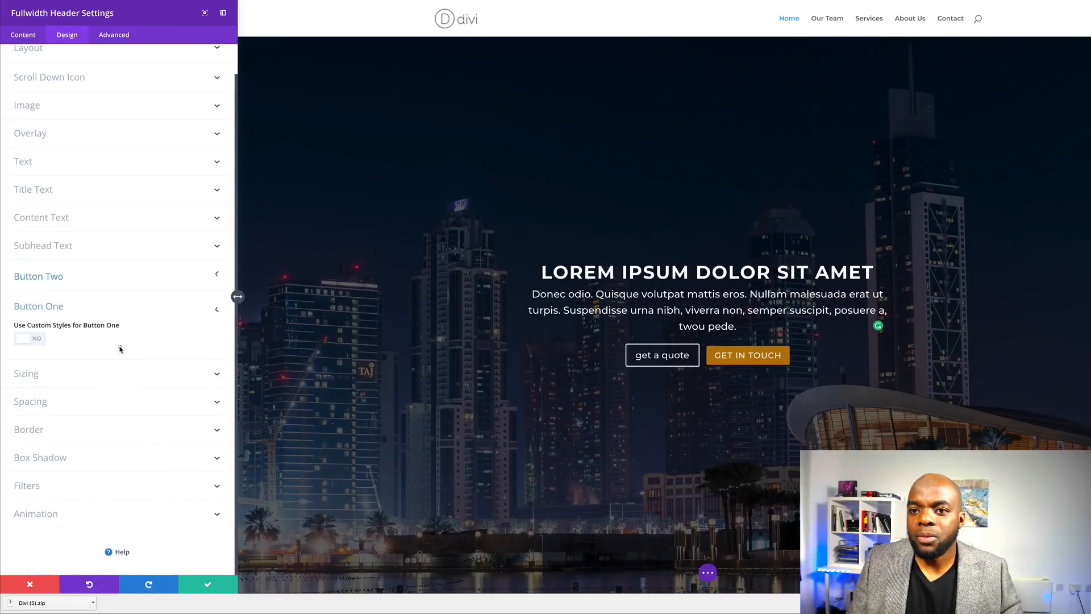
# - Enable custom styles for Button One with 18px text and 0px border width
pyautogui.click(38, 340)
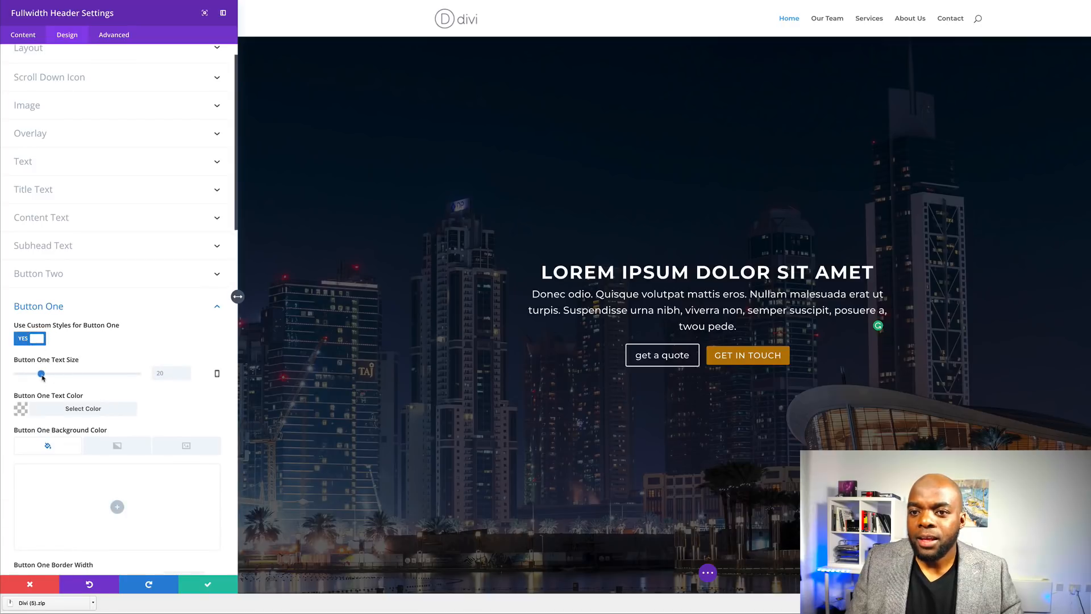
pyautogui.moveTo(41, 375); pyautogui.dragTo(39, 375)
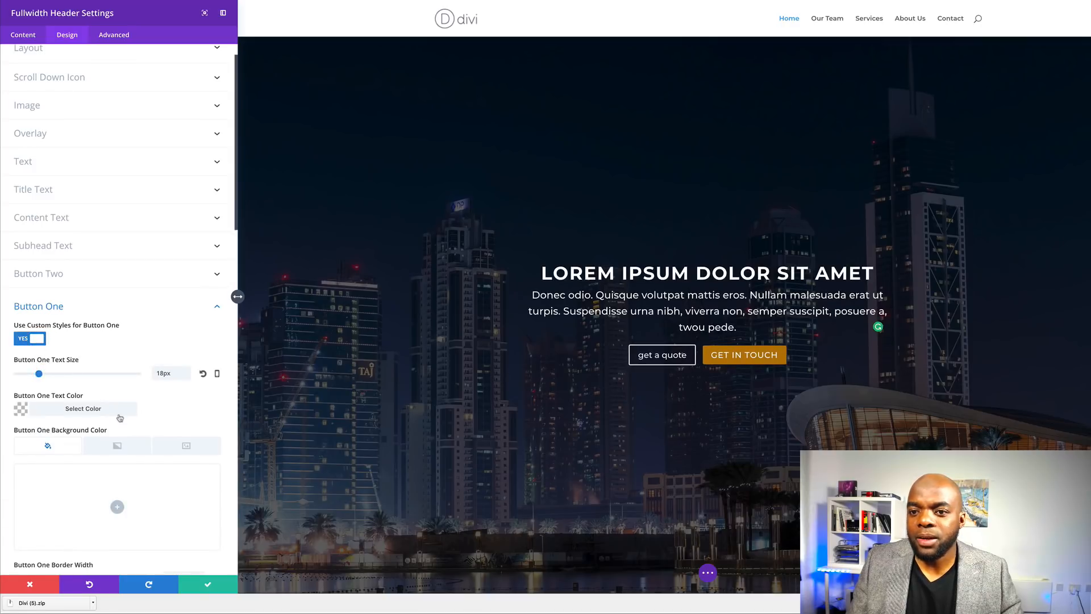
pyautogui.scroll(-3, 91, 424)
pyautogui.moveTo(20, 412); pyautogui.dragTo(13, 415)
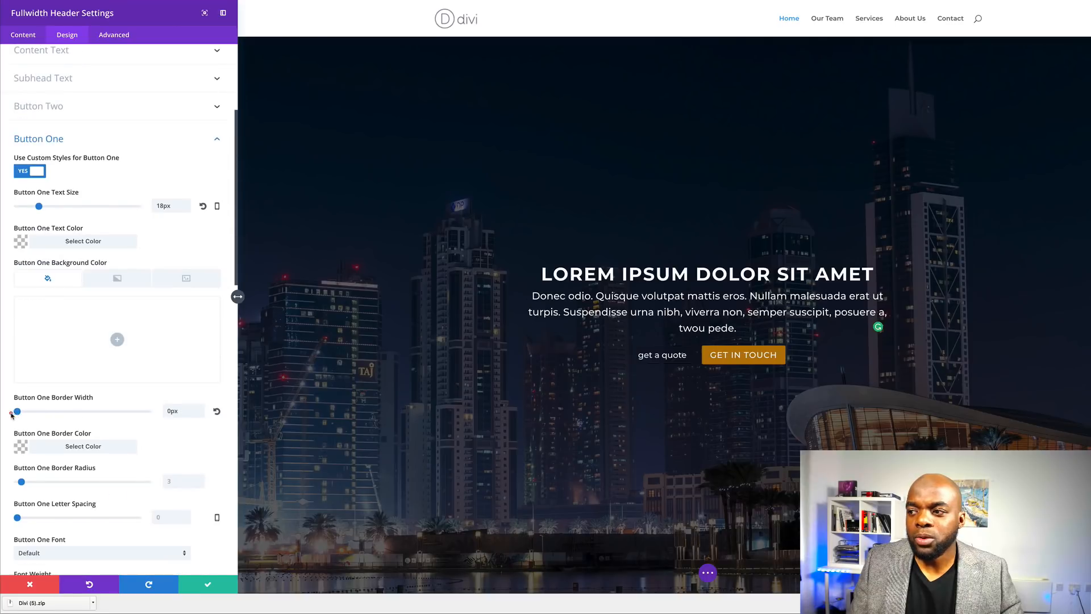
# - Give the GET A QUOTE button a red background and uppercase text, then save the header
pyautogui.click(118, 340)
pyautogui.click(90, 384)
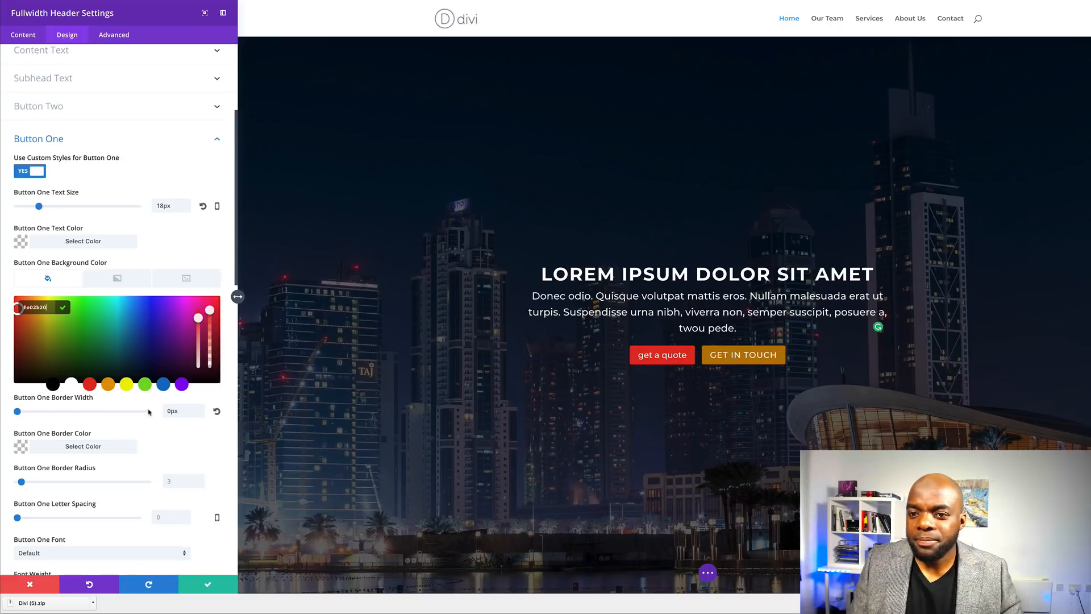
pyautogui.scroll(-2, 149, 411)
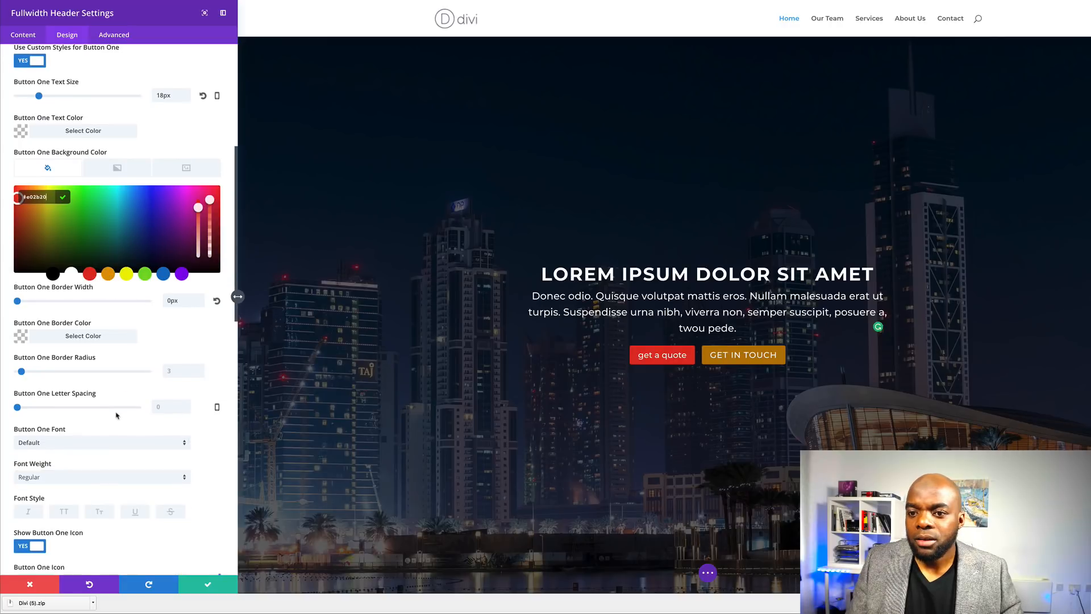
pyautogui.click(64, 511)
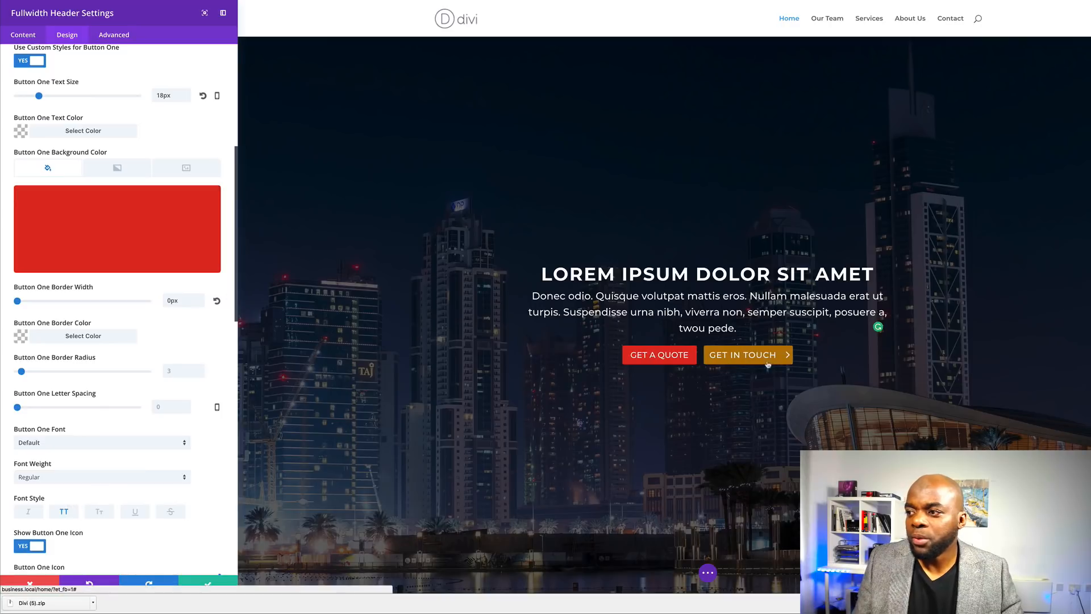
pyautogui.scroll(-2, 191, 473)
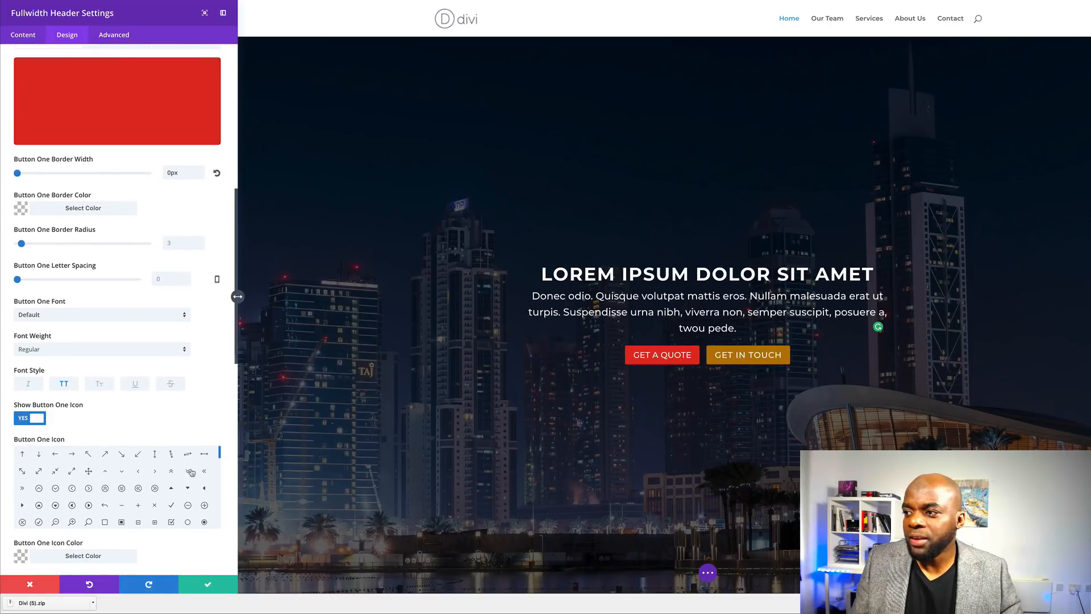
pyautogui.scroll(-1, 192, 473)
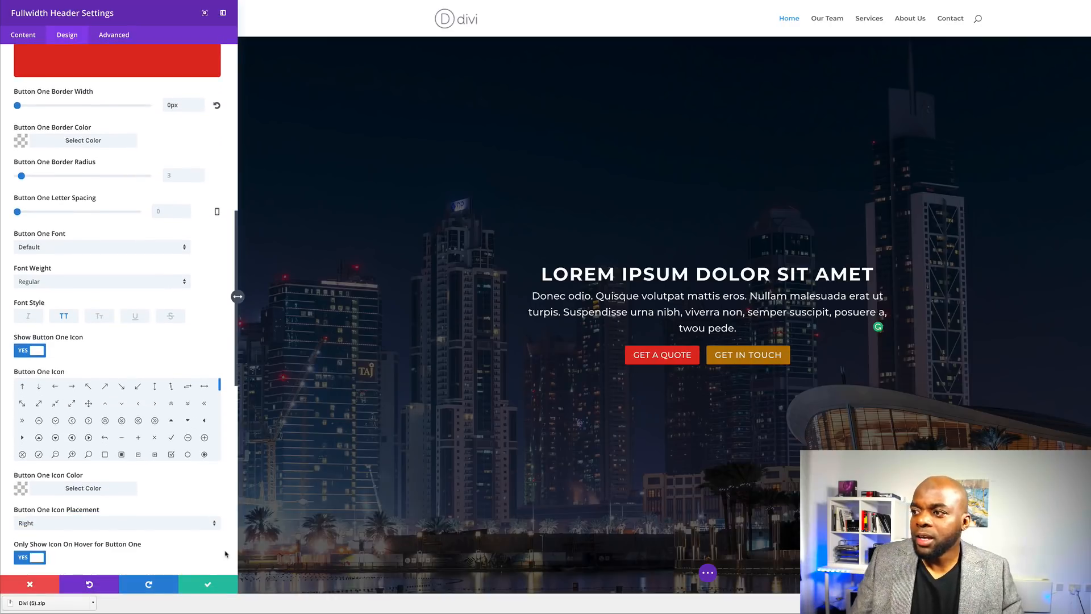
pyautogui.click(208, 587)
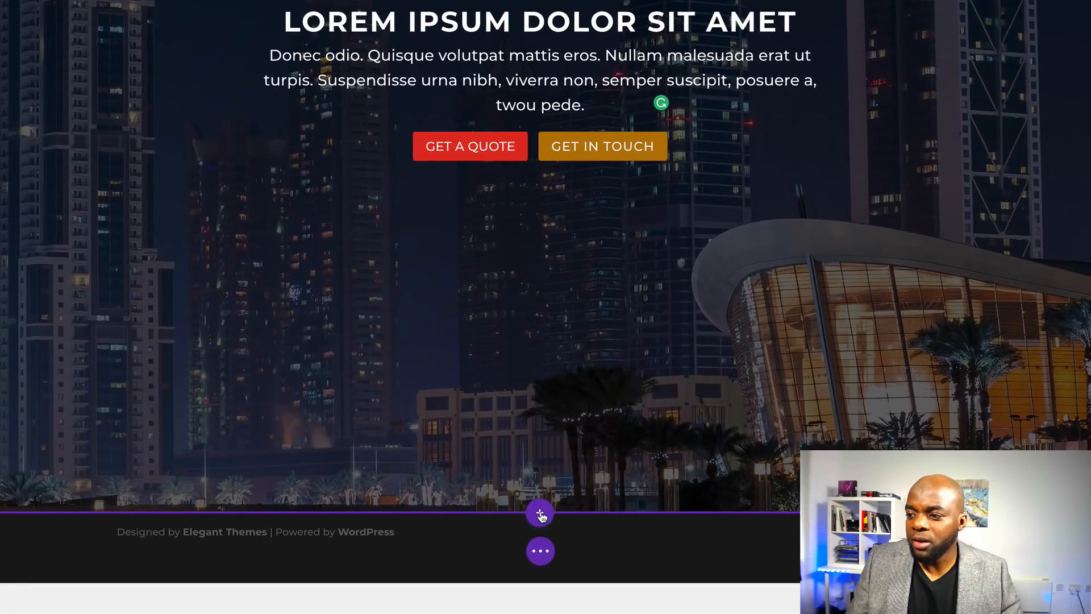
# - Add a regular section with a three-column row below the header and insert a Blurb module
pyautogui.click(540, 514)
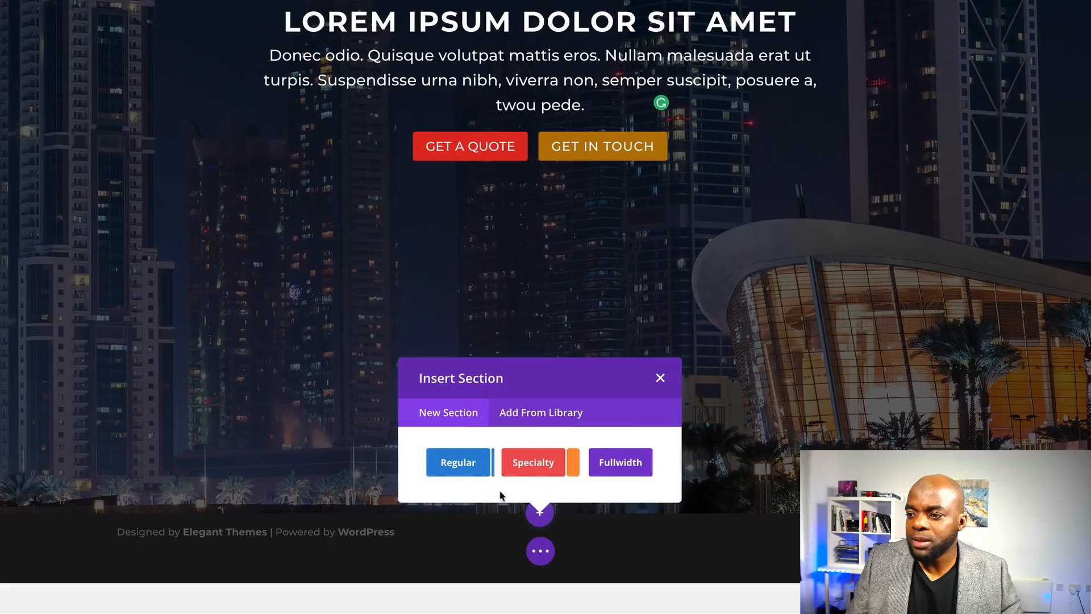
pyautogui.click(452, 469)
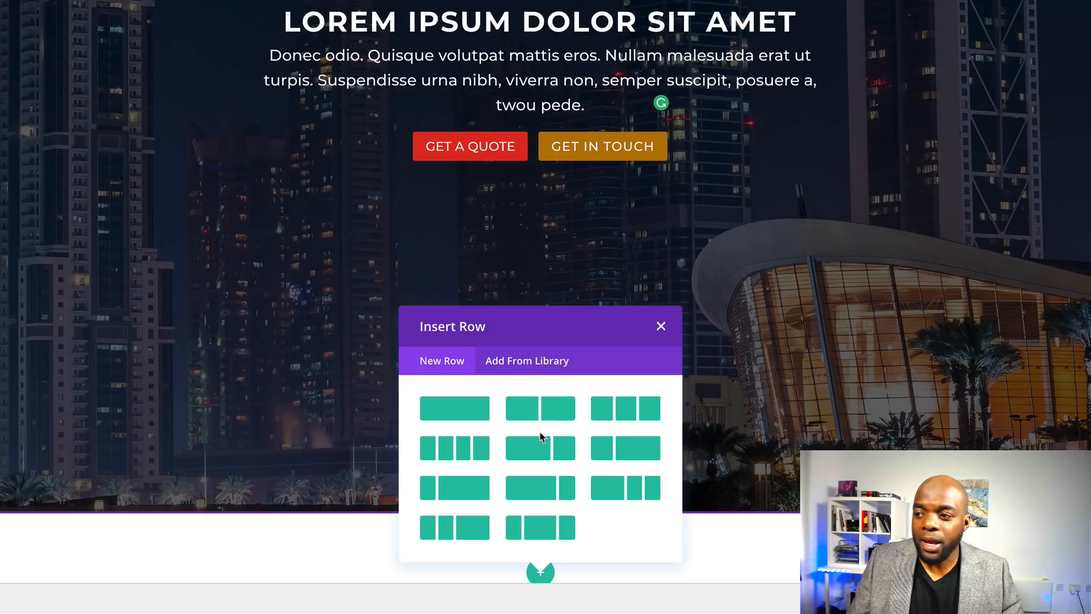
pyautogui.click(625, 414)
pyautogui.scroll(-3, 428, 403)
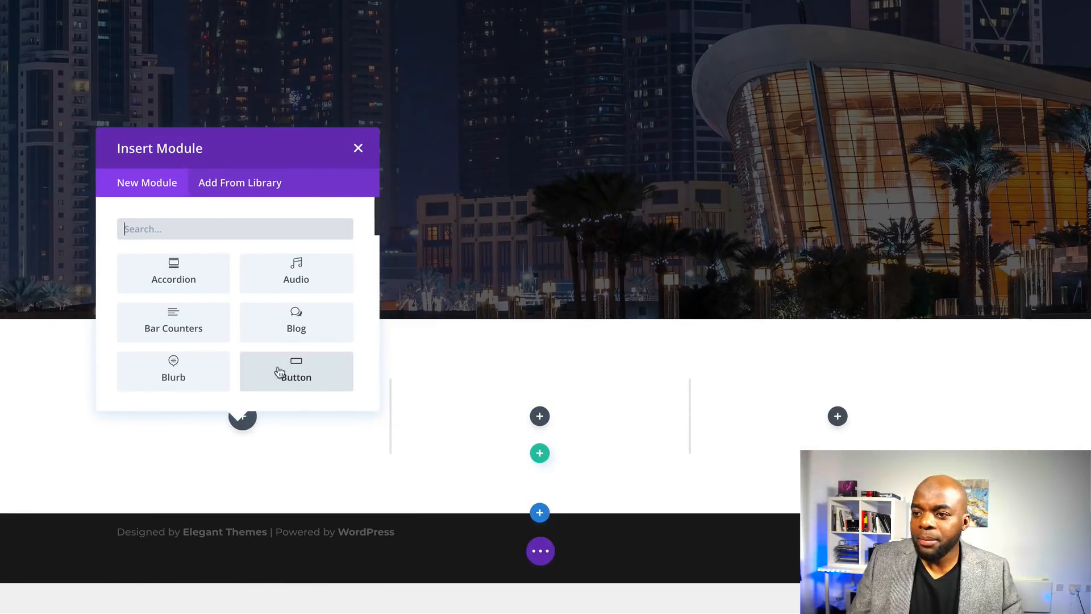
pyautogui.scroll(-1, 223, 360)
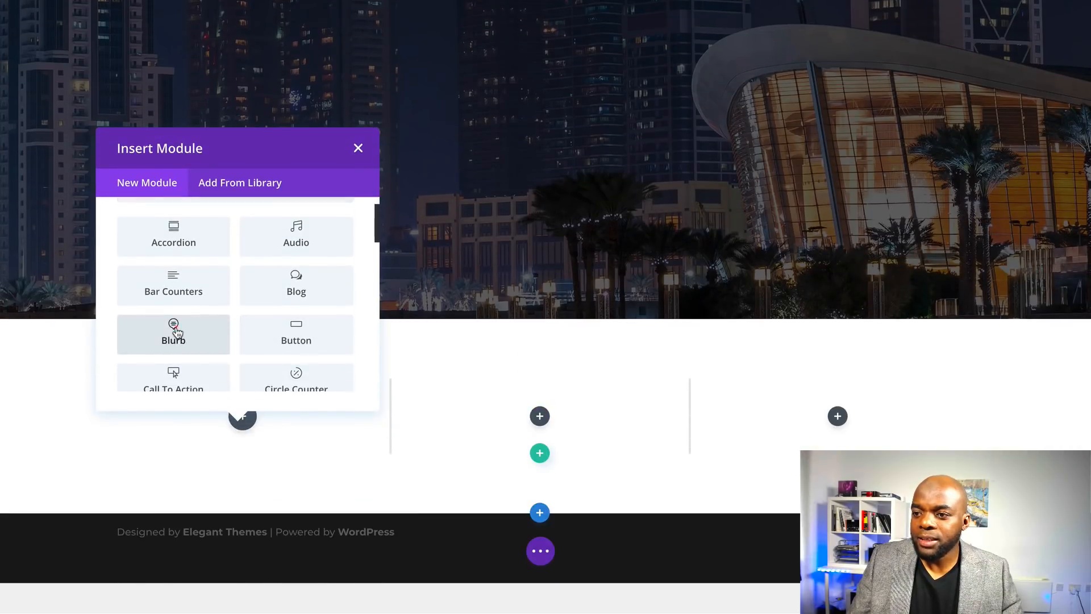
pyautogui.click(172, 332)
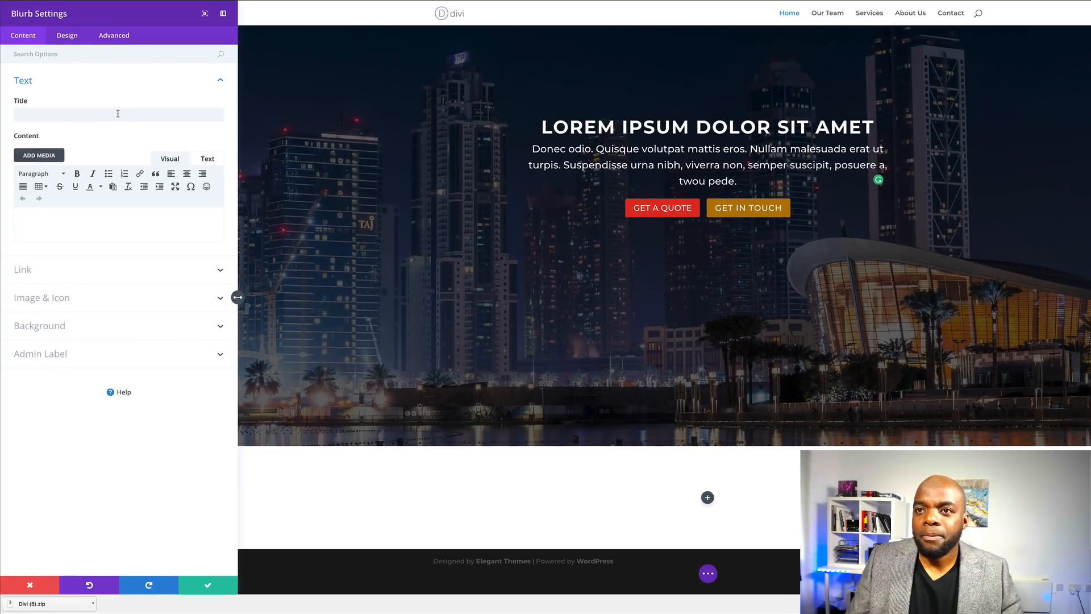
# - Set the blurb title to 'Morbi in sem' and paste a placeholder sentence as its body
pyautogui.click(117, 115)
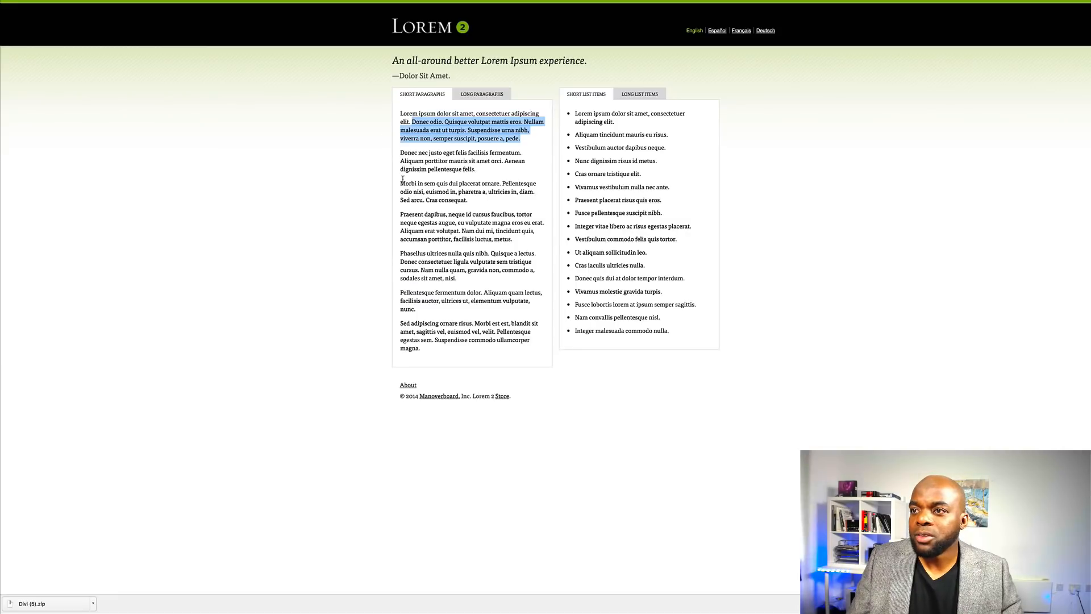
pyautogui.moveTo(400, 183); pyautogui.dragTo(435, 184)
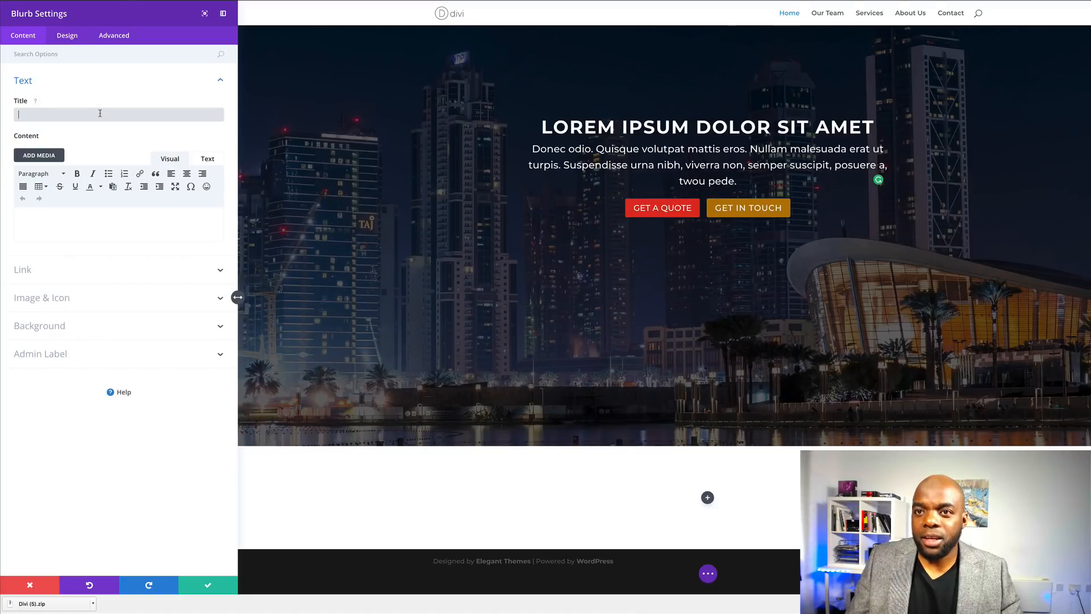
pyautogui.write('Morbi in sem')
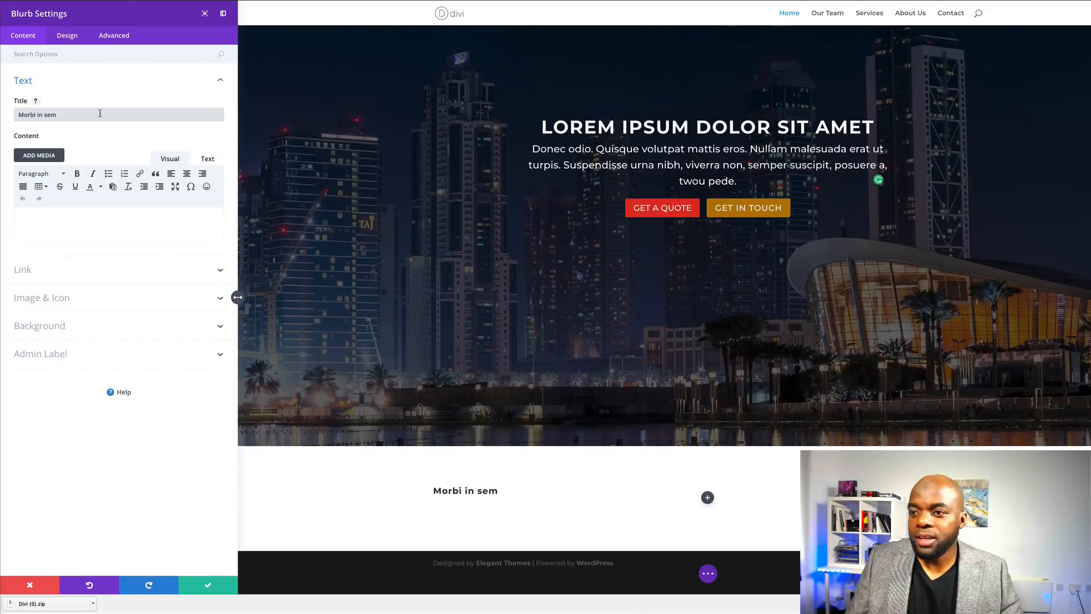
pyautogui.click(72, 218)
pyautogui.click(246, 0)
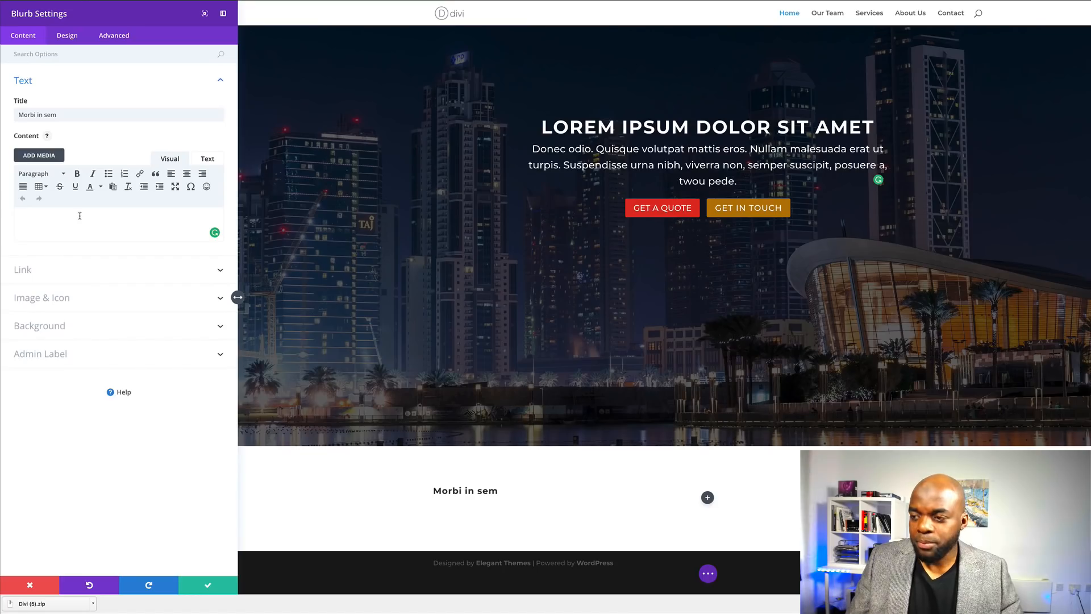
pyautogui.write('Phasellus ultrices nulla quis nibh. Quisque a lectus. Donec consectetuer ligula vulputate sem tristique cursus.')
# - Choose the hard-drive icon for the blurb under Image & Icon
pyautogui.click(114, 309)
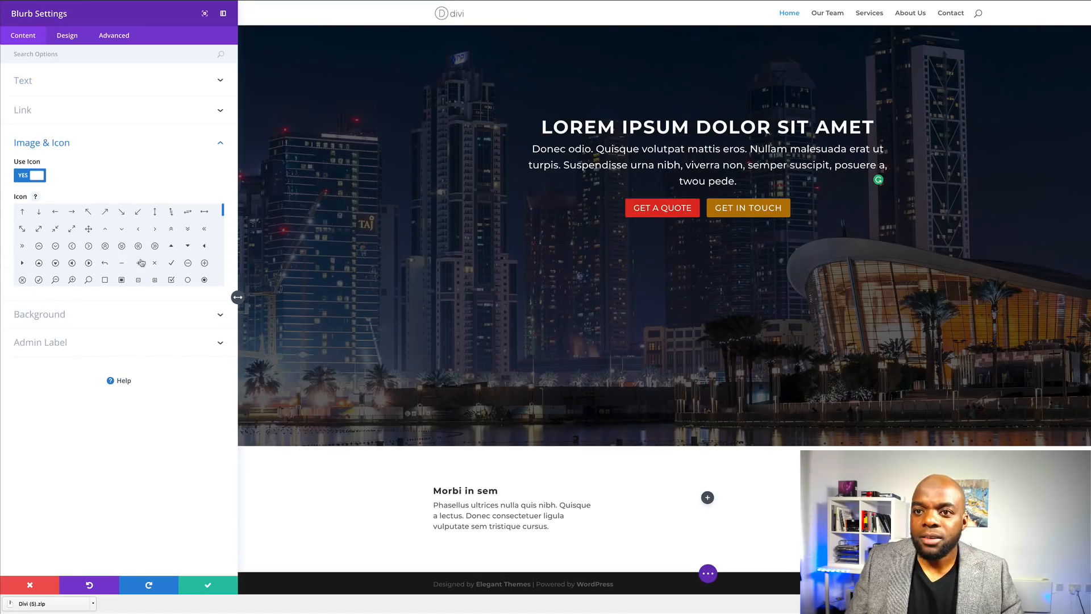
pyautogui.moveTo(223, 212); pyautogui.dragTo(225, 238)
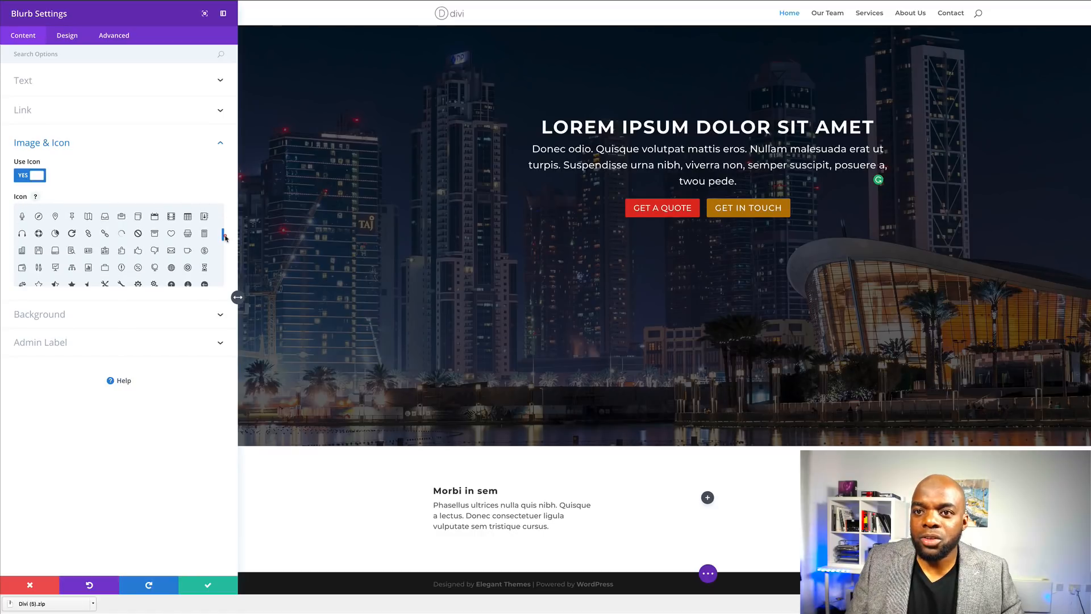
pyautogui.click(55, 237)
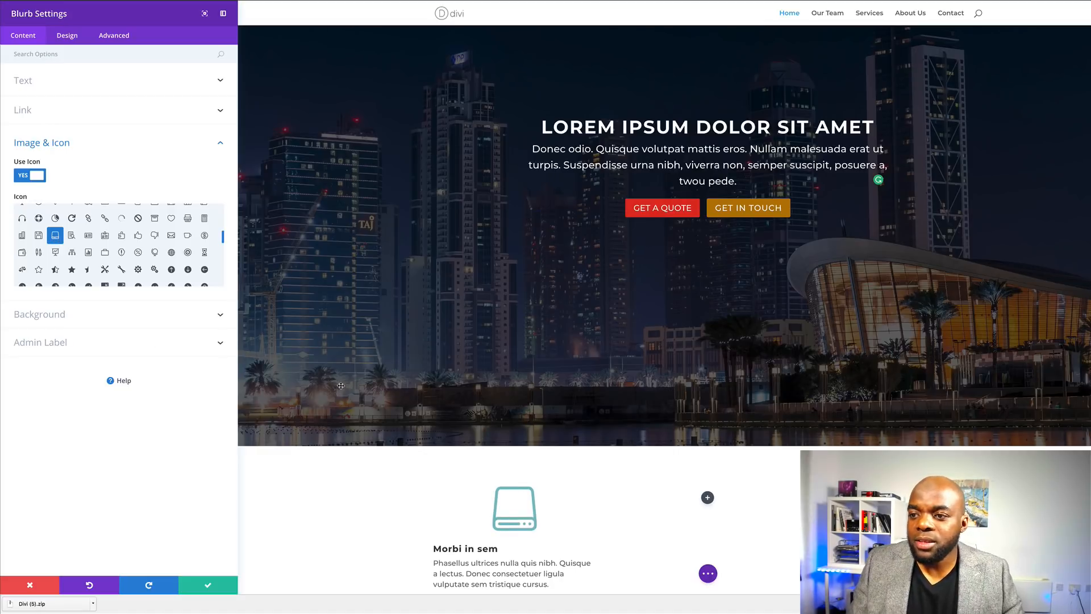
pyautogui.scroll(-2, 359, 504)
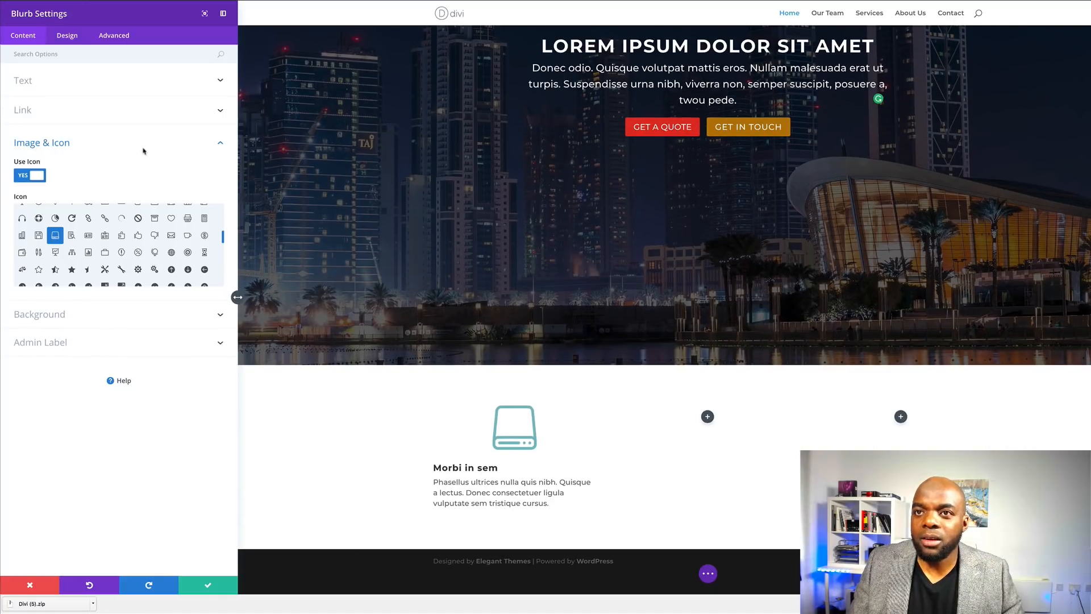
# - Colour the blurb icon #255C99, placed above the text with no background circle
pyautogui.click(68, 36)
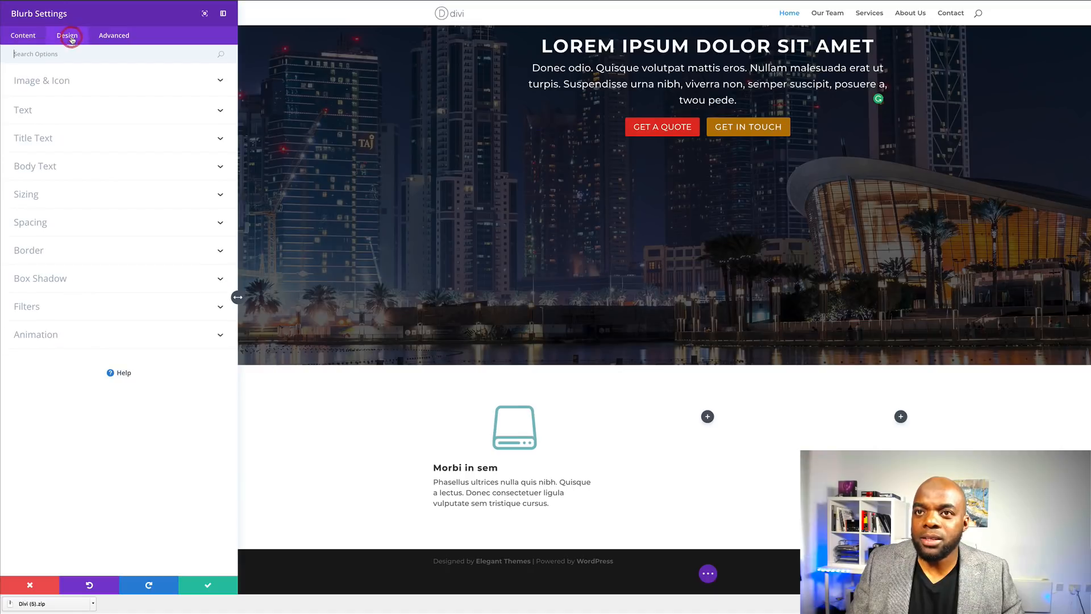
pyautogui.click(51, 84)
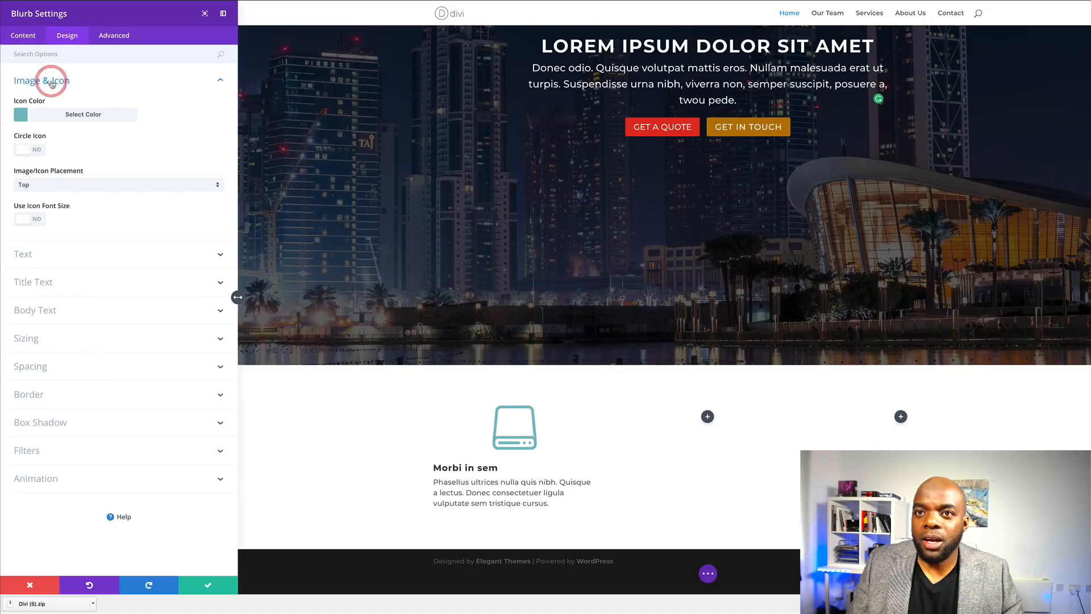
pyautogui.click(22, 117)
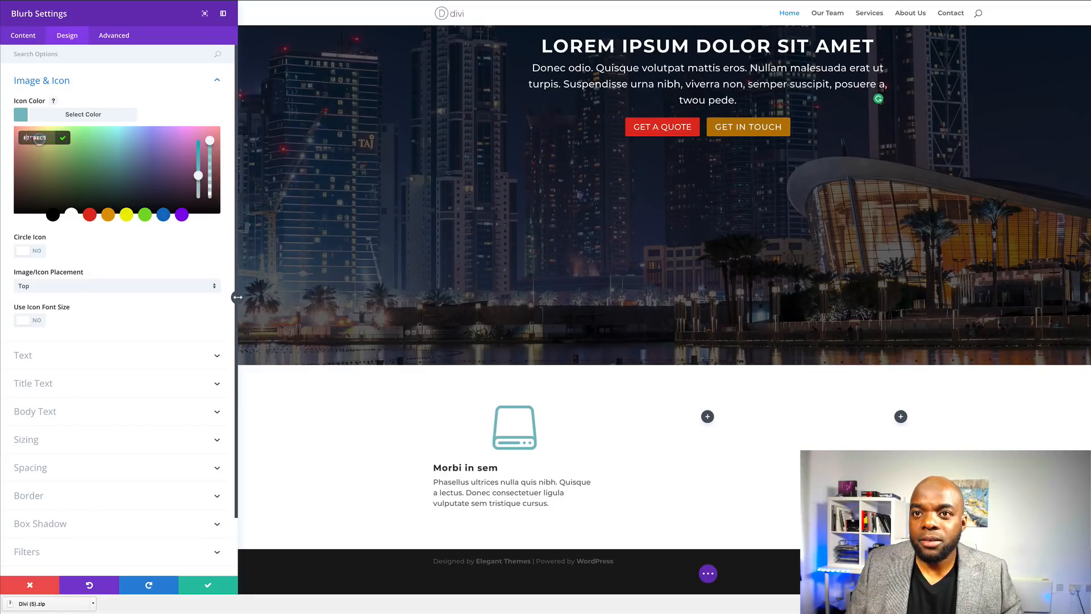
pyautogui.write('#255C99')
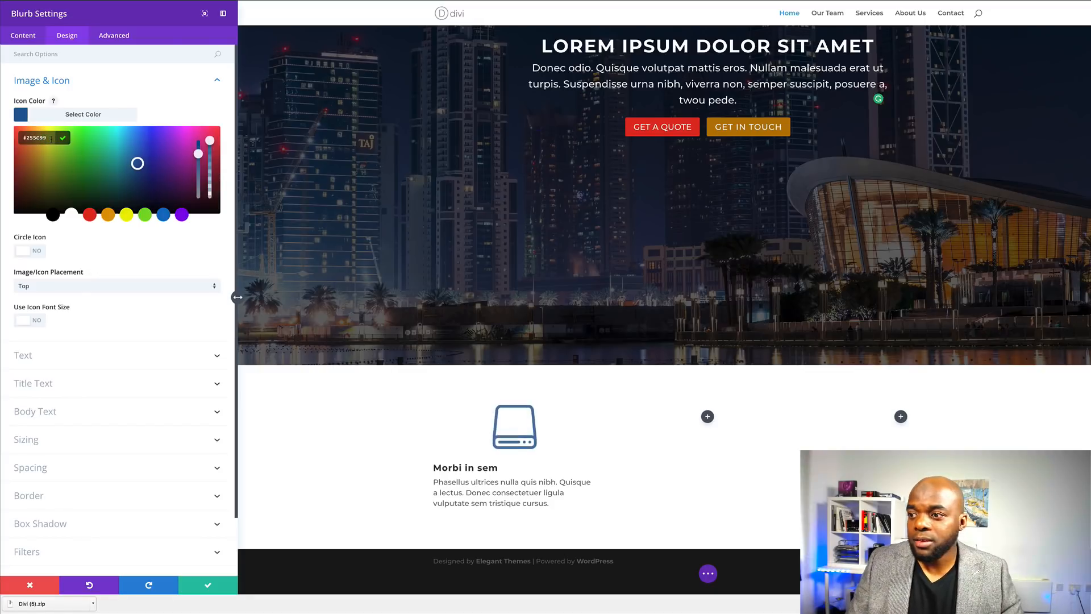
pyautogui.click(38, 253)
pyautogui.click(38, 253)
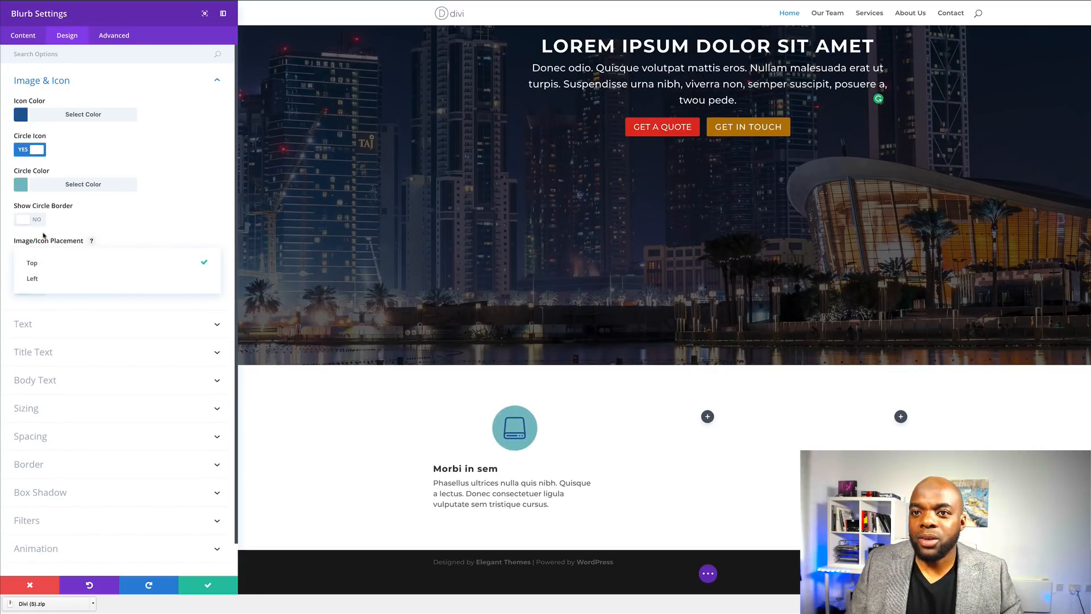
pyautogui.click(184, 218)
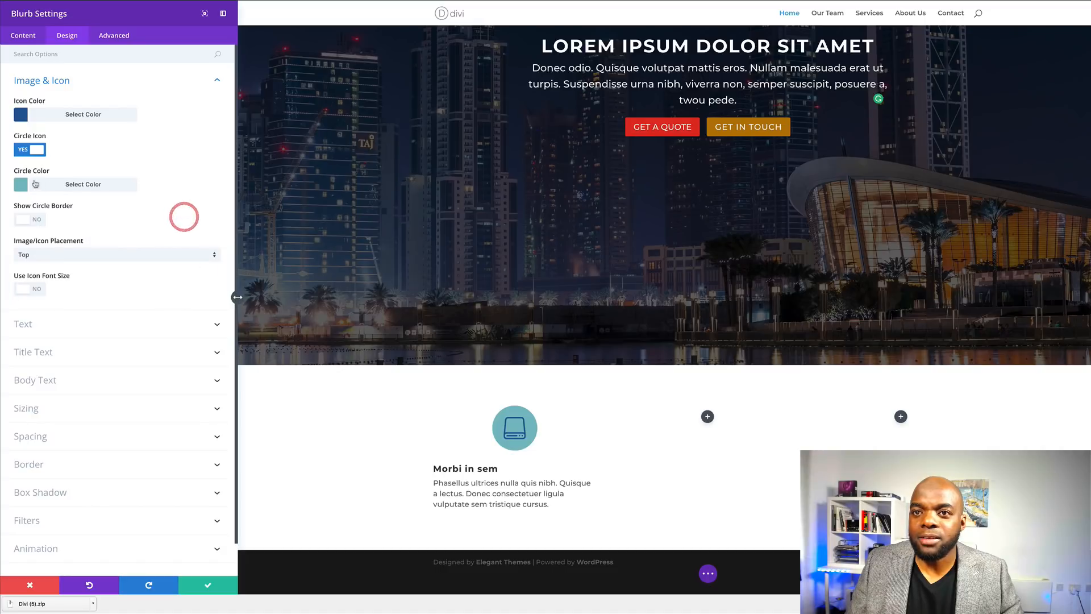
pyautogui.click(23, 150)
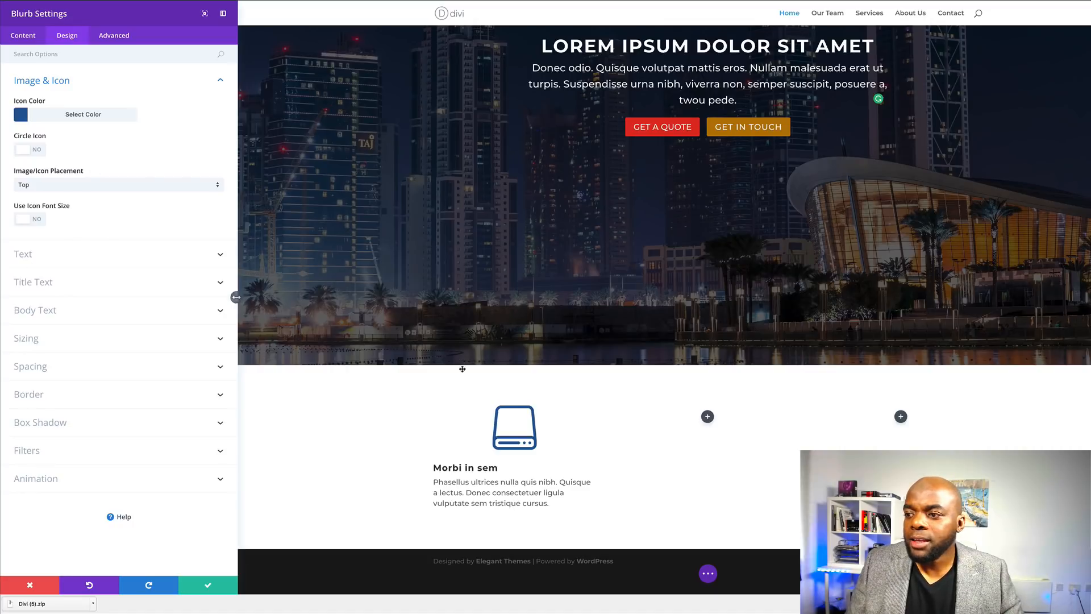
# - Set the icon font size to 60px and centre the blurb's text
pyautogui.click(39, 223)
pyautogui.moveTo(123, 254); pyautogui.dragTo(79, 261)
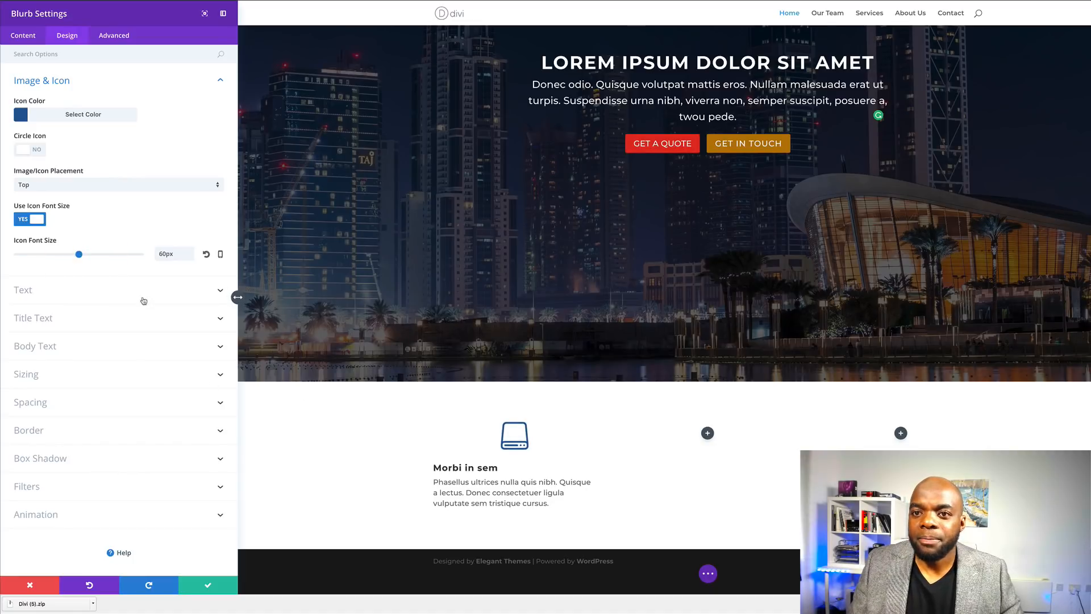
pyautogui.click(35, 291)
pyautogui.click(92, 183)
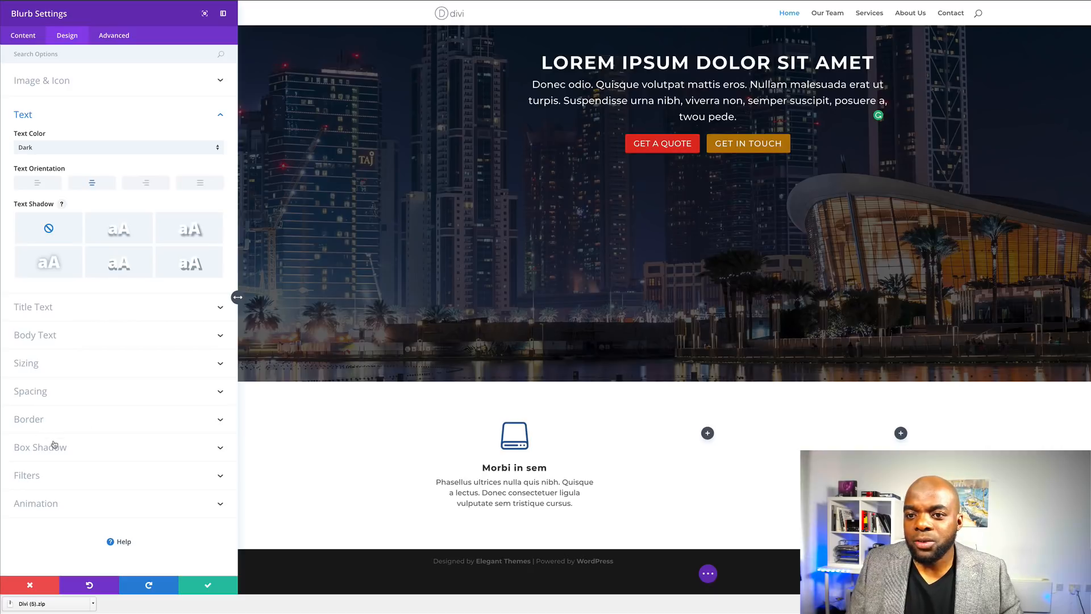
# - Give the blurb a 1px border with a nearly transparent border colour
pyautogui.click(51, 419)
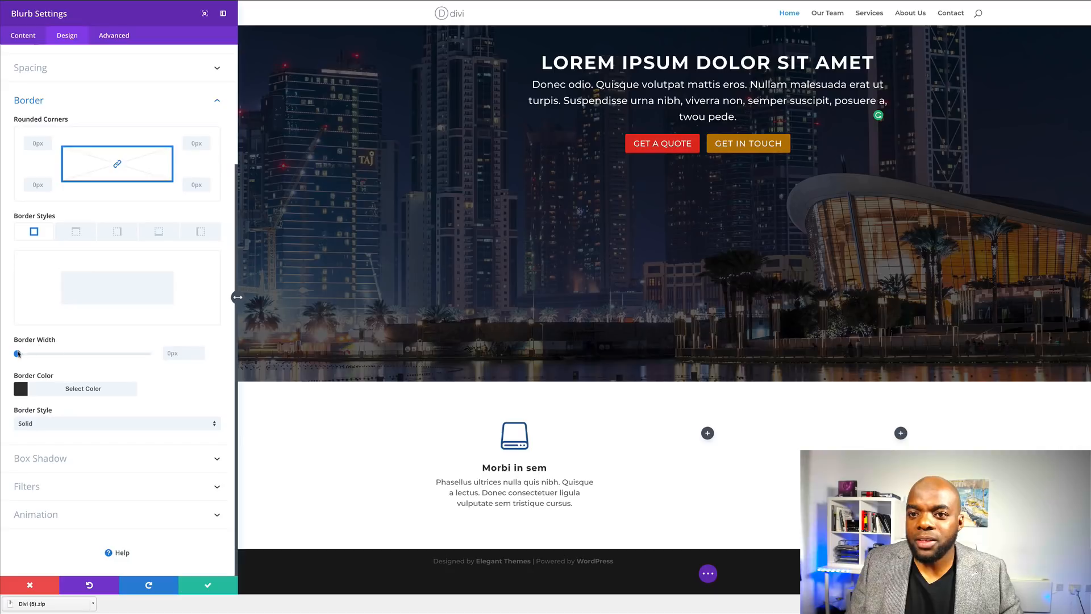
pyautogui.moveTo(18, 353); pyautogui.dragTo(20, 354)
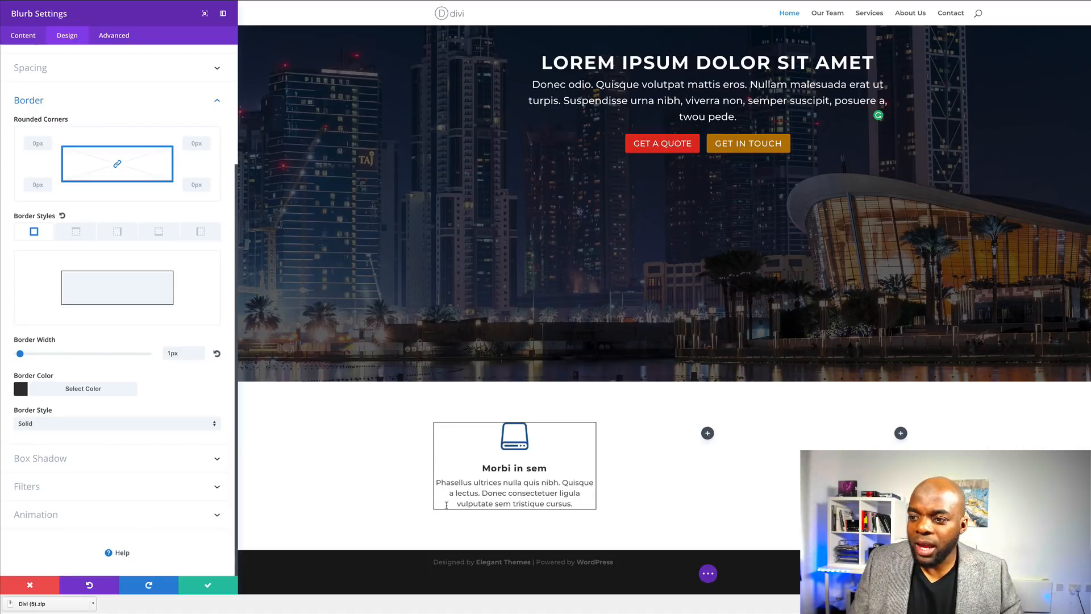
pyautogui.click(21, 391)
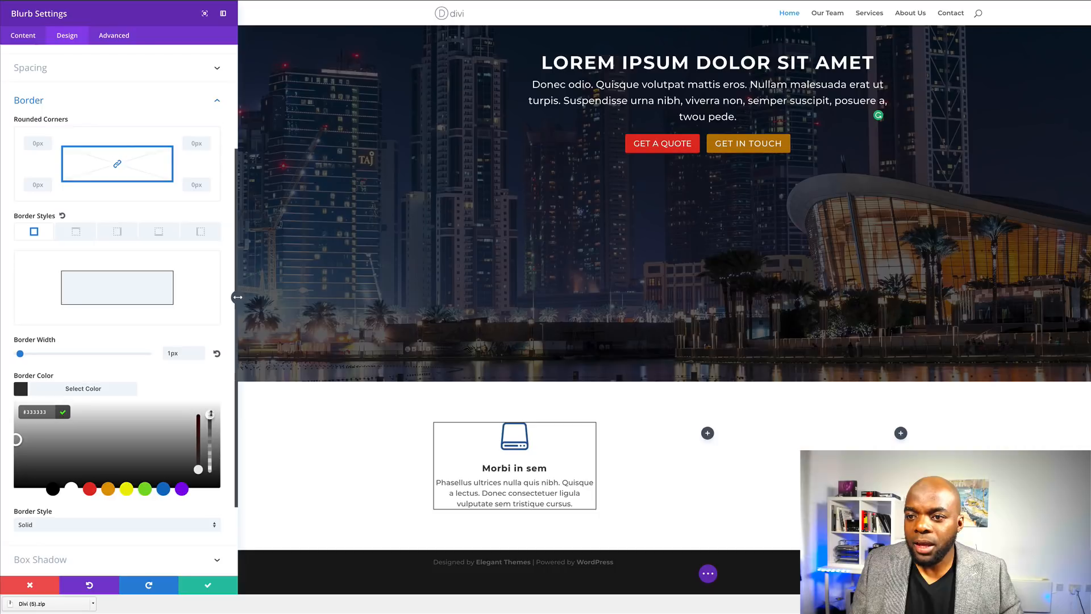
pyautogui.moveTo(211, 428); pyautogui.dragTo(215, 460)
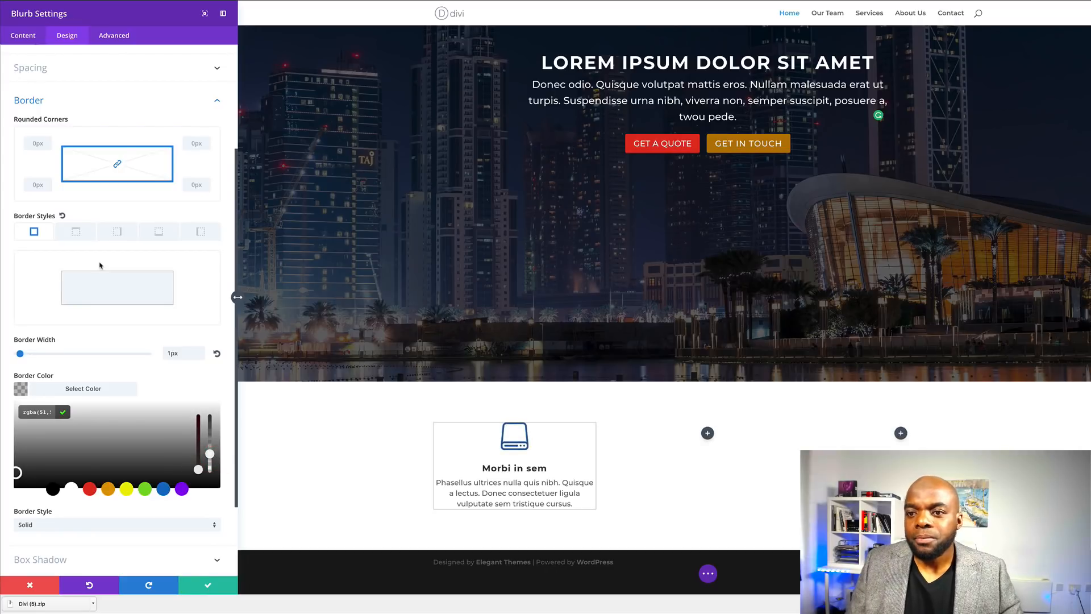
# - Round the blurb's corners to 5px
pyautogui.scroll(-1, 100, 265)
pyautogui.scroll(1, 100, 265)
pyautogui.click(38, 120)
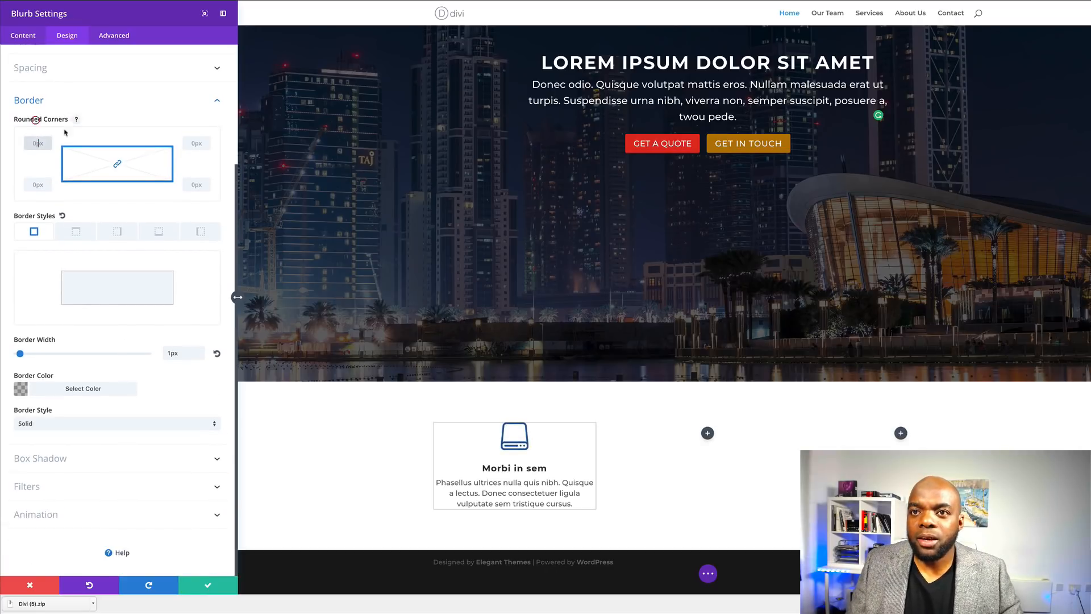
pyautogui.write('5px')
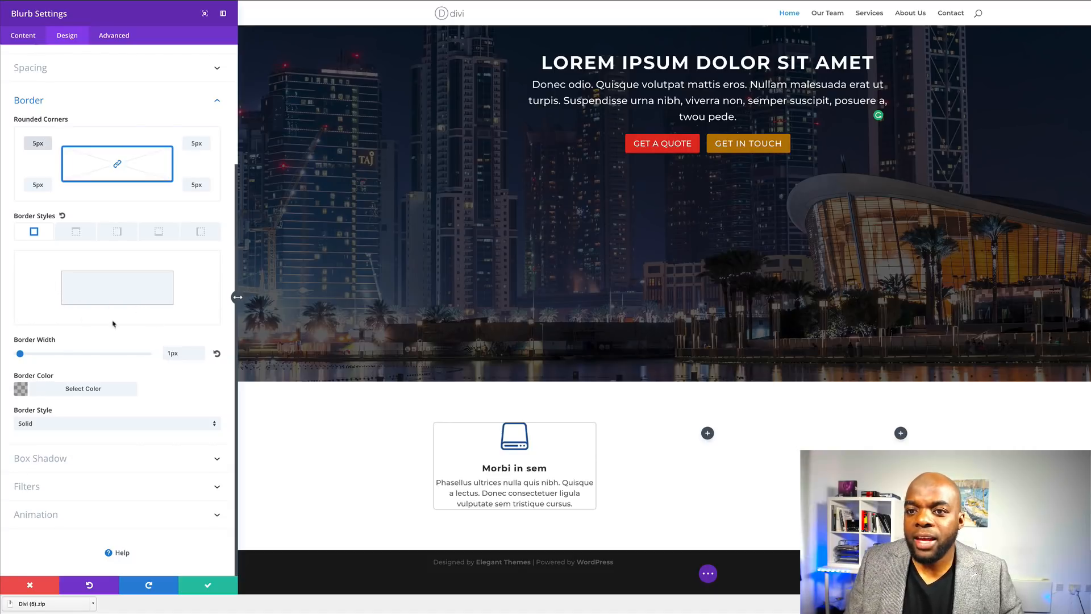
pyautogui.scroll(3, 140, 369)
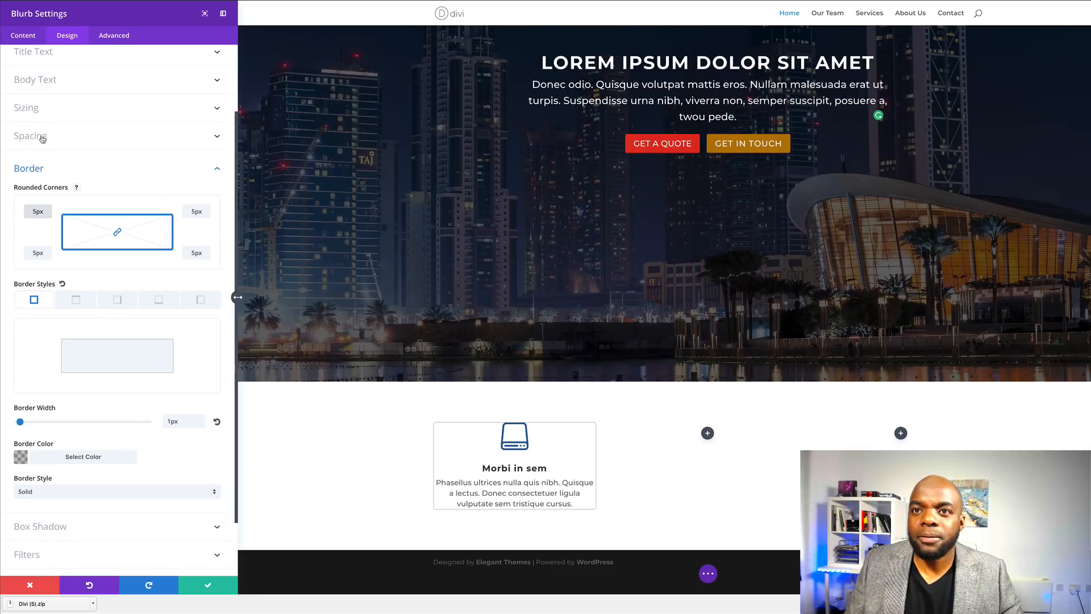
# - Enter 30px custom padding on all four sides of the blurb in Spacing
pyautogui.click(41, 134)
pyautogui.click(36, 302)
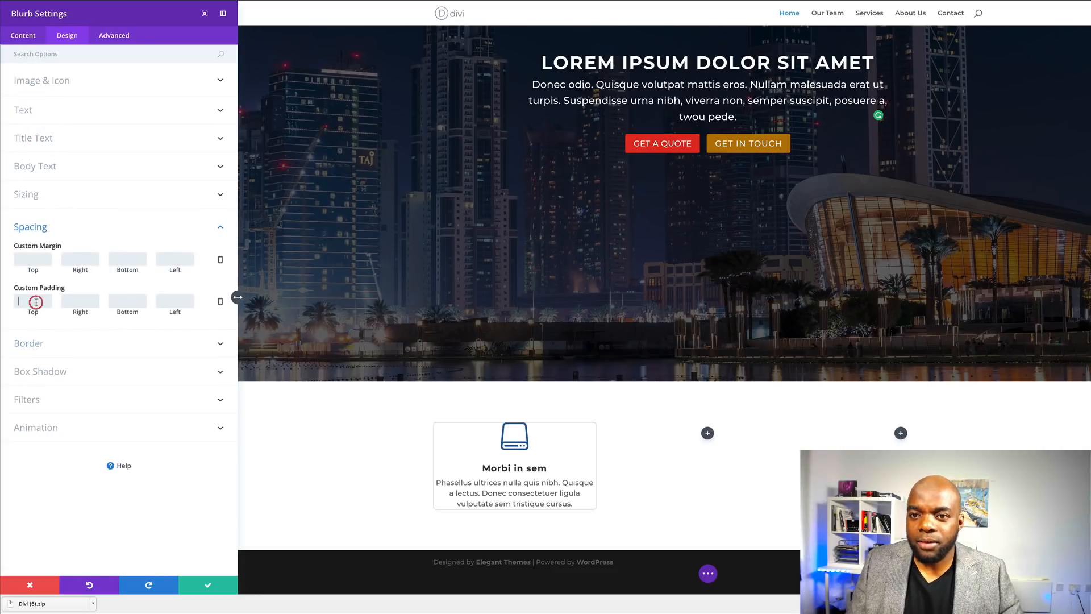
pyautogui.write('20')
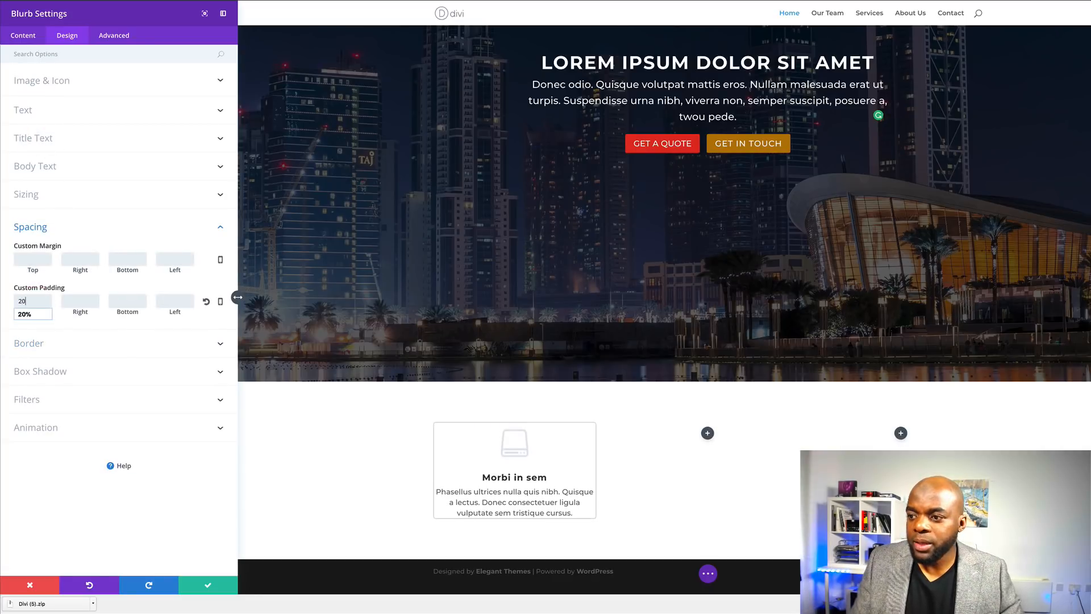
pyautogui.click(79, 302)
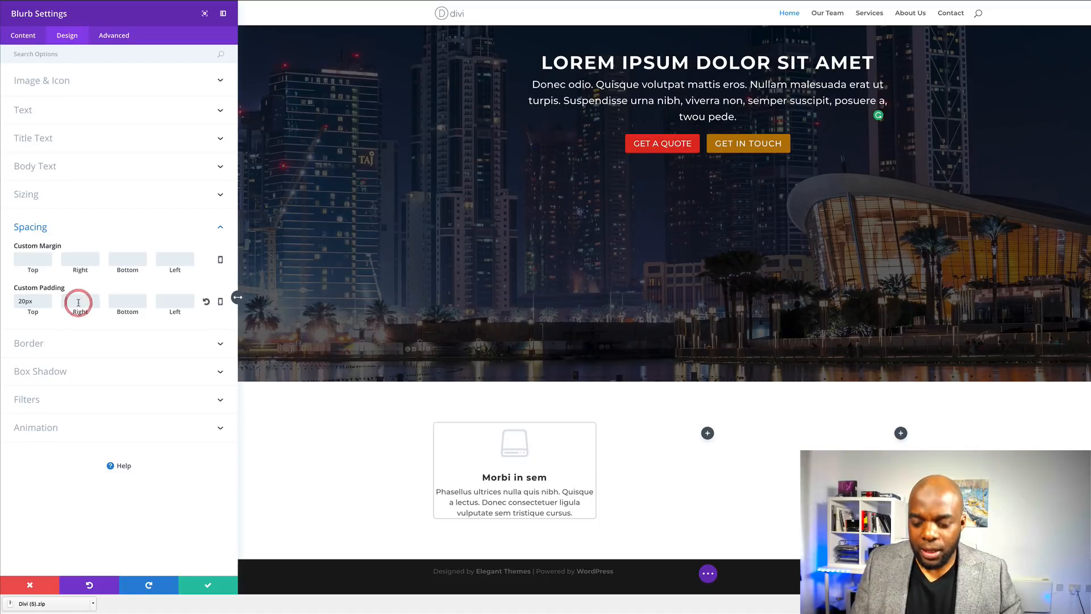
pyautogui.write('20')
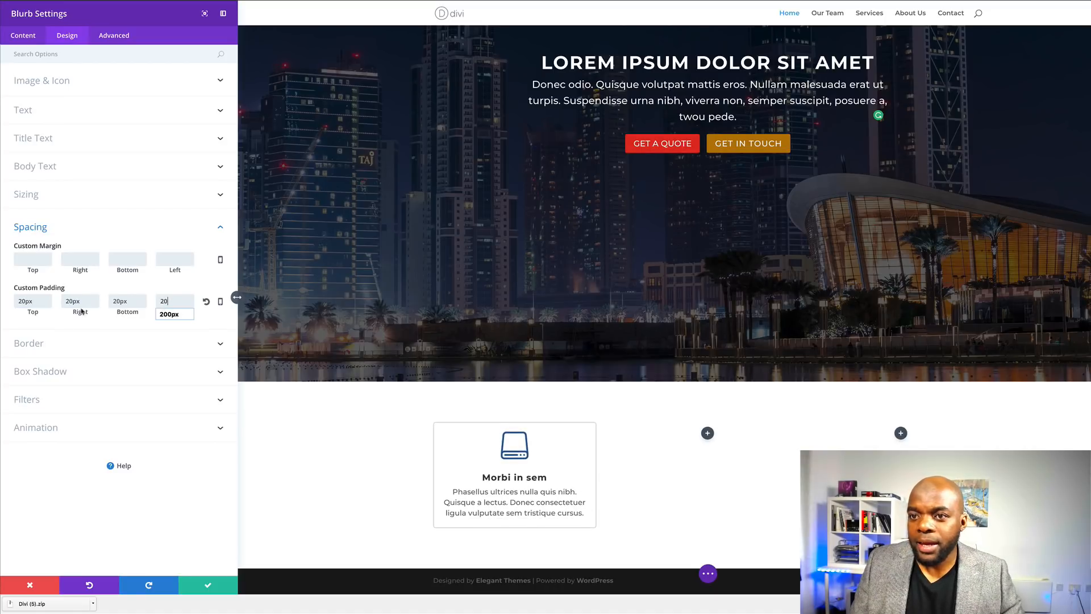
pyautogui.click(21, 302)
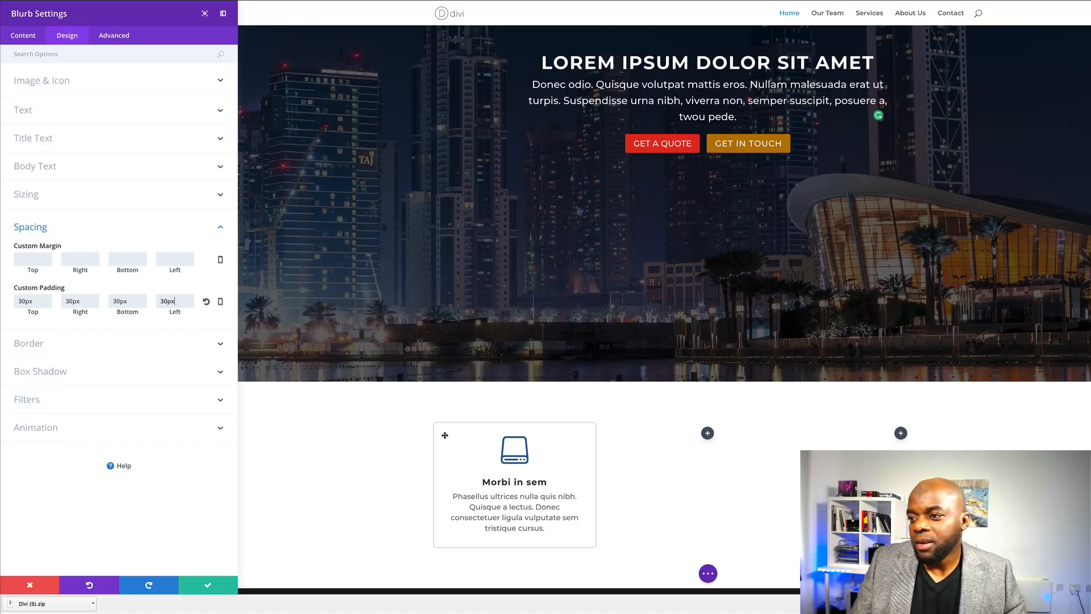
pyautogui.scroll(-1, 353, 506)
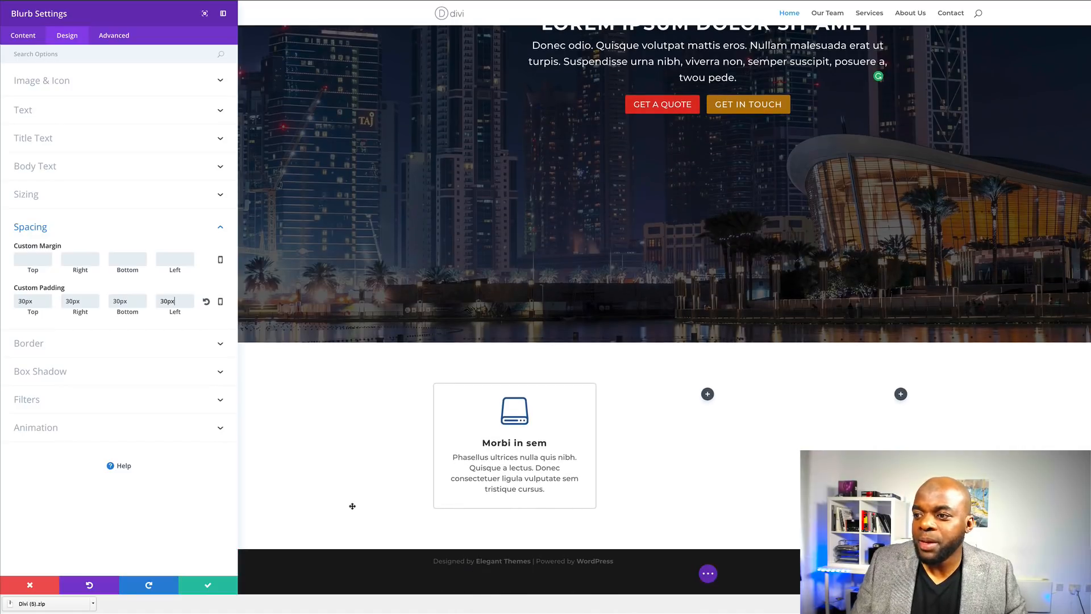
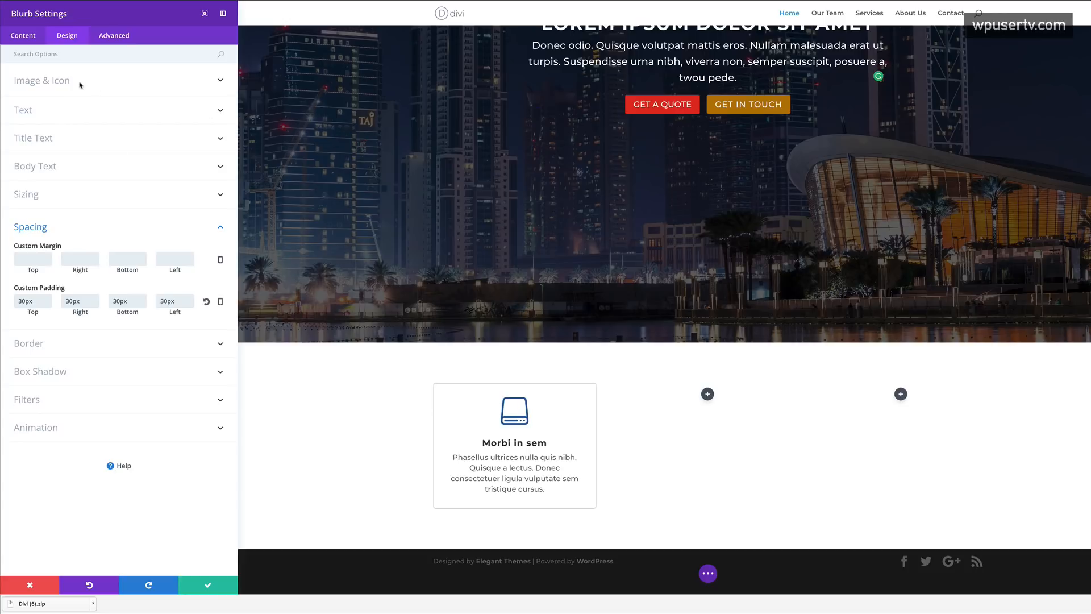
# - Colour the blurb icon pale blue and its title grey, then save the blurb
pyautogui.click(59, 81)
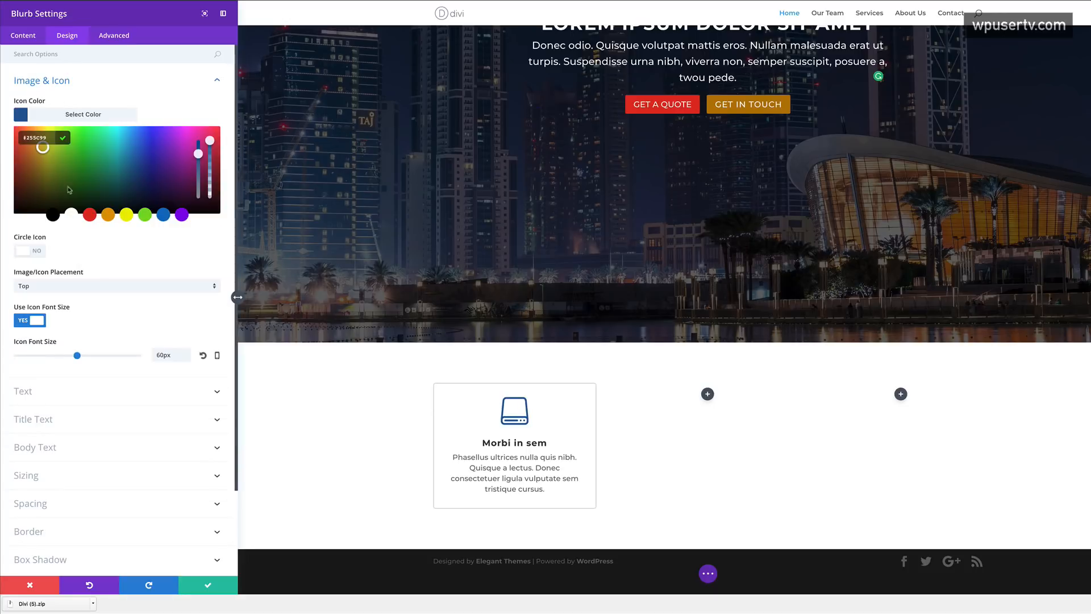
pyautogui.click(21, 115)
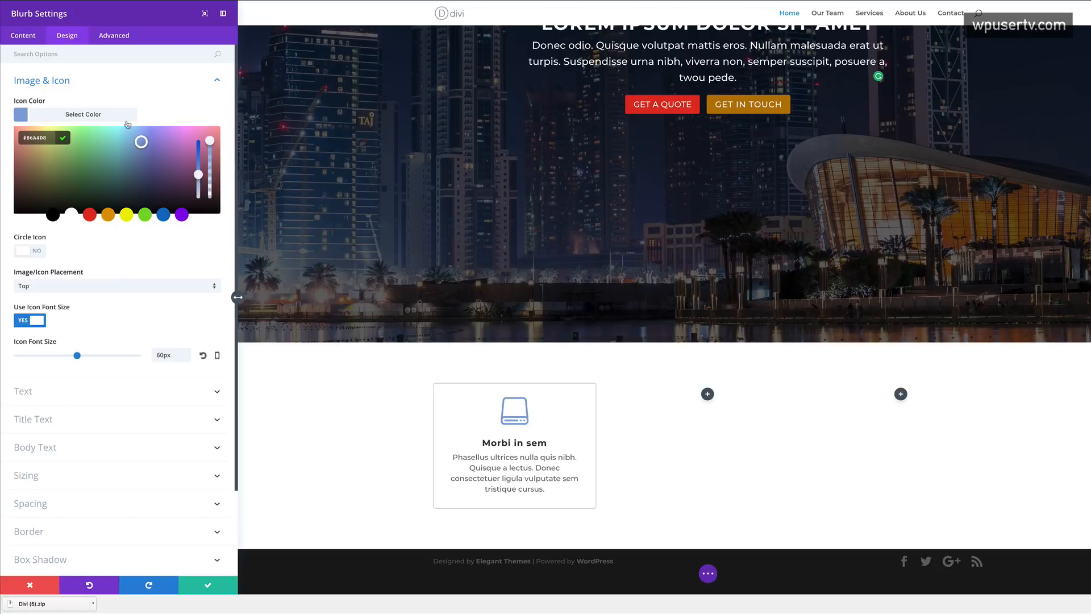
pyautogui.scroll(-1, 165, 321)
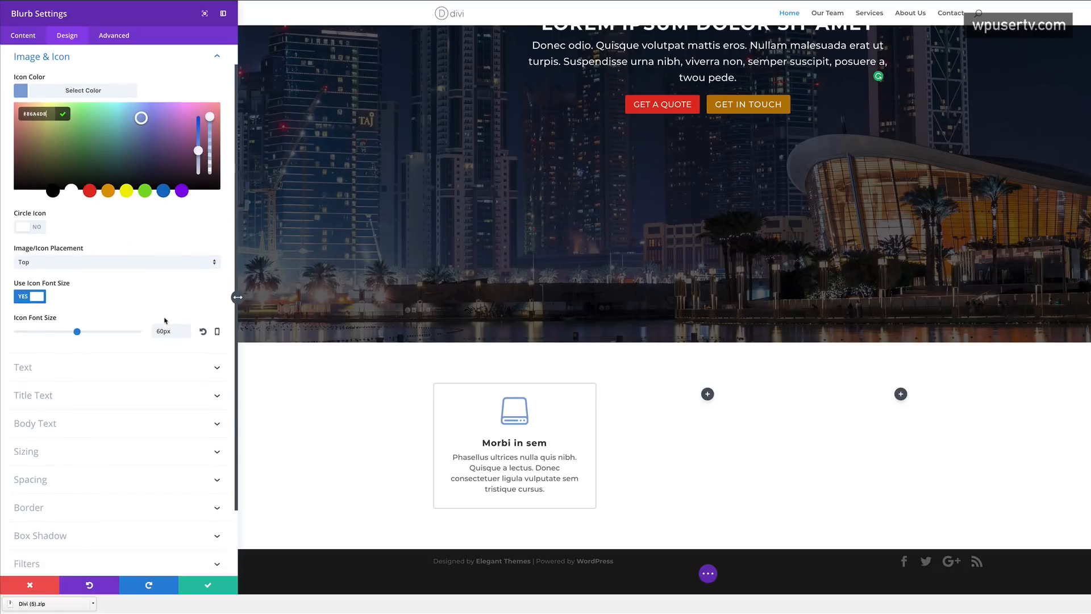
pyautogui.click(48, 395)
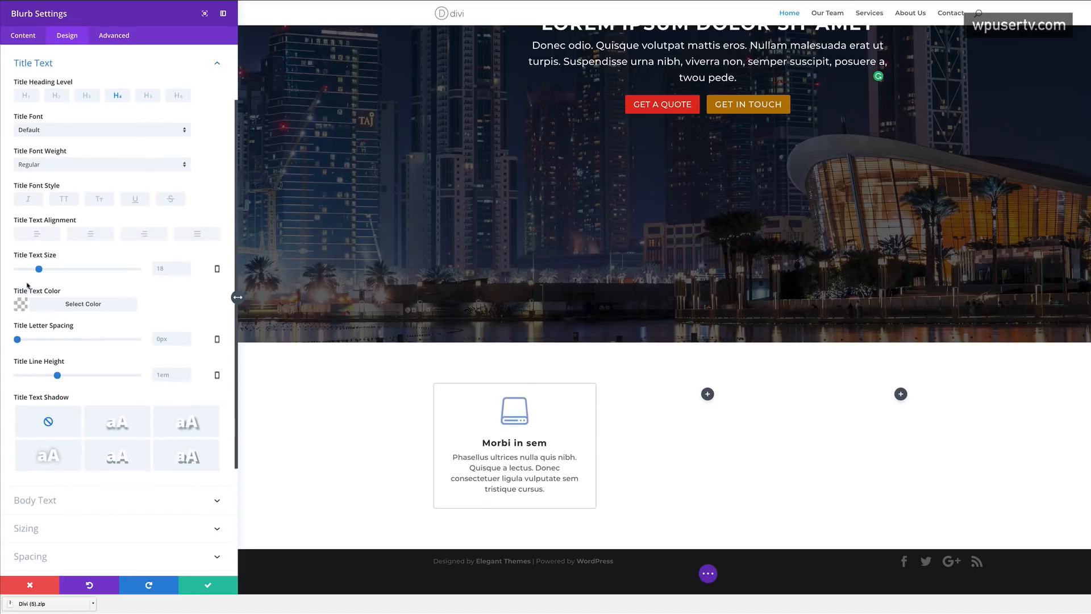
pyautogui.click(19, 306)
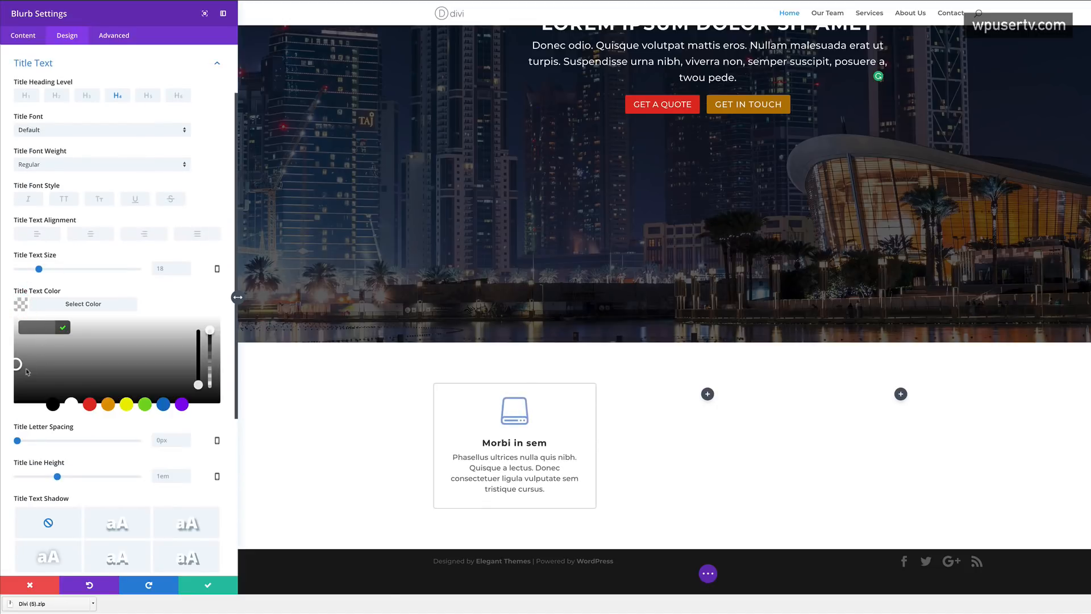
pyautogui.click(18, 346)
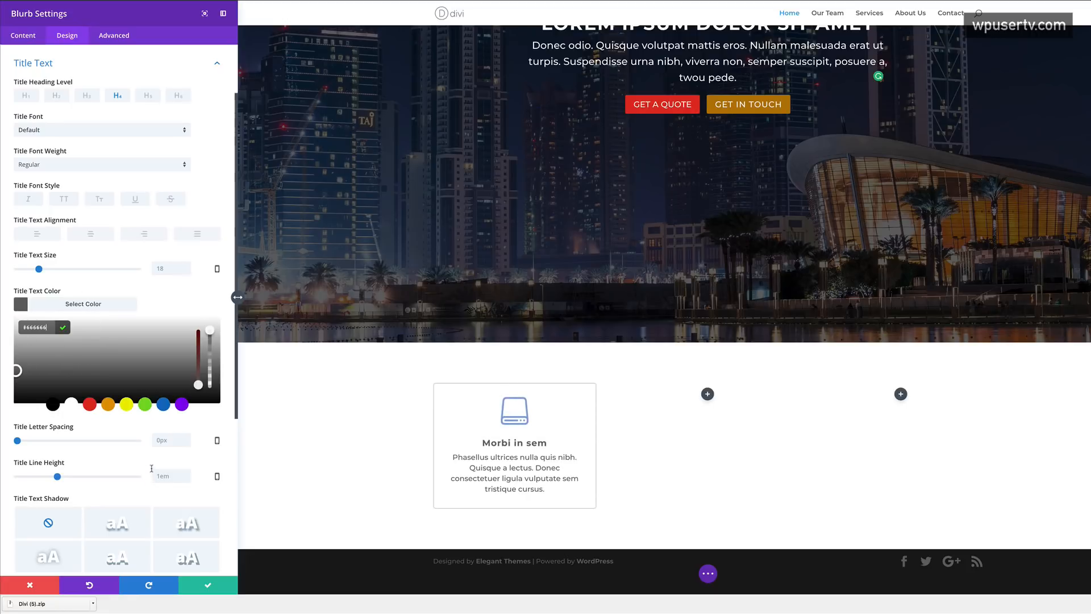
pyautogui.click(209, 588)
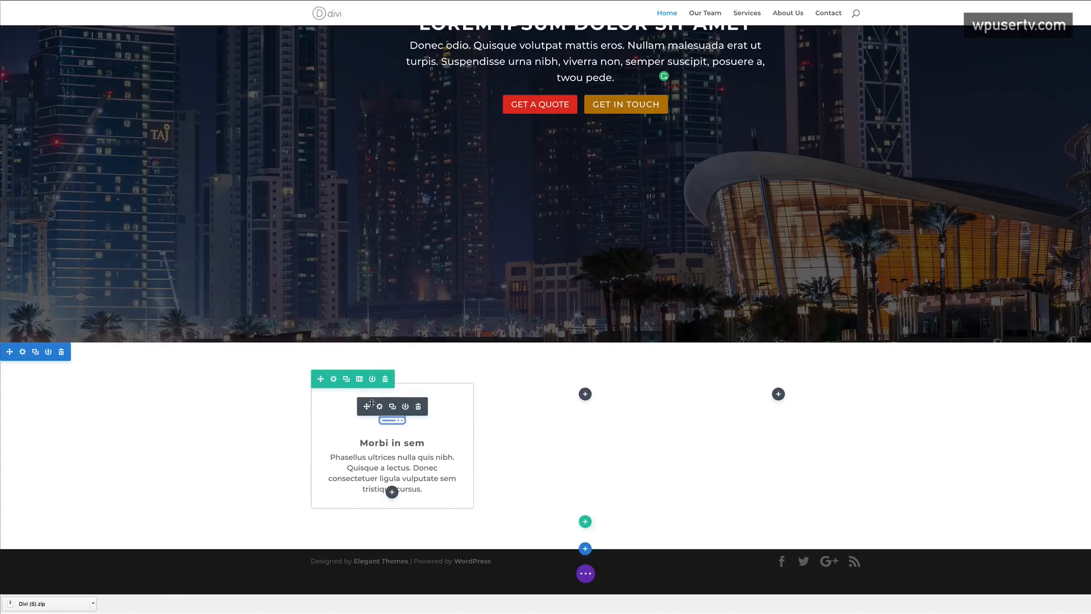
# - Duplicate the blurb into columns two and three, then open the middle copy's settings
pyautogui.click(393, 406)
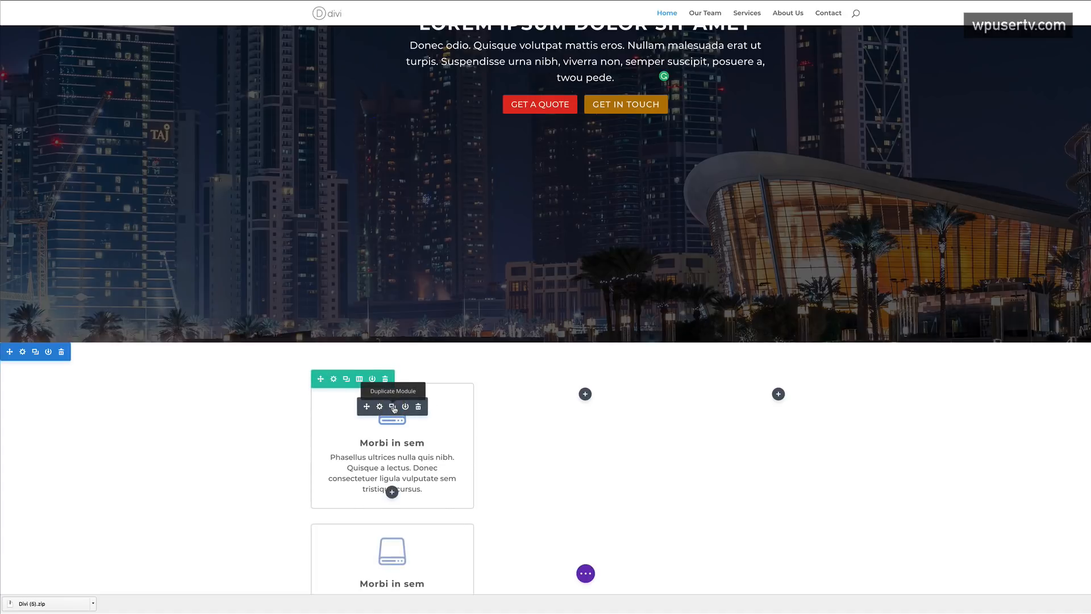
pyautogui.scroll(-2, 508, 463)
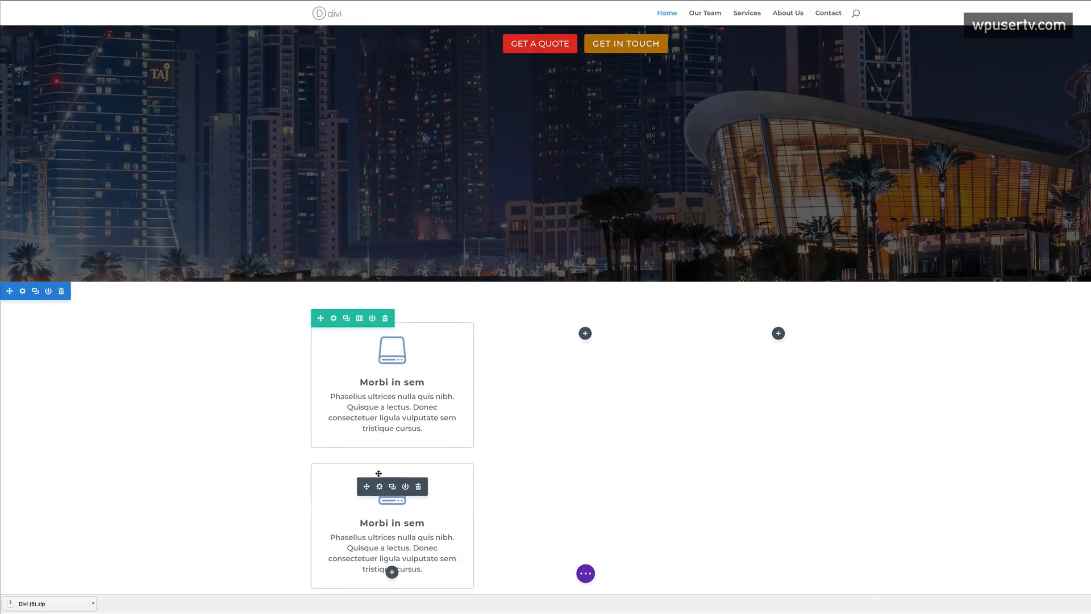
pyautogui.moveTo(494, 418); pyautogui.dragTo(585, 341)
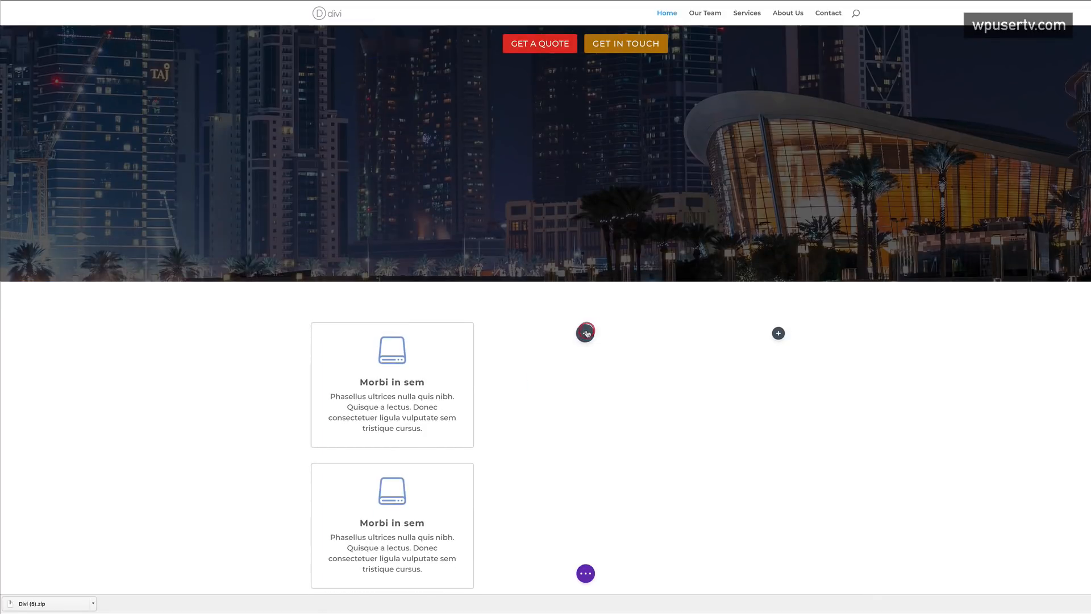
pyautogui.moveTo(405, 473)
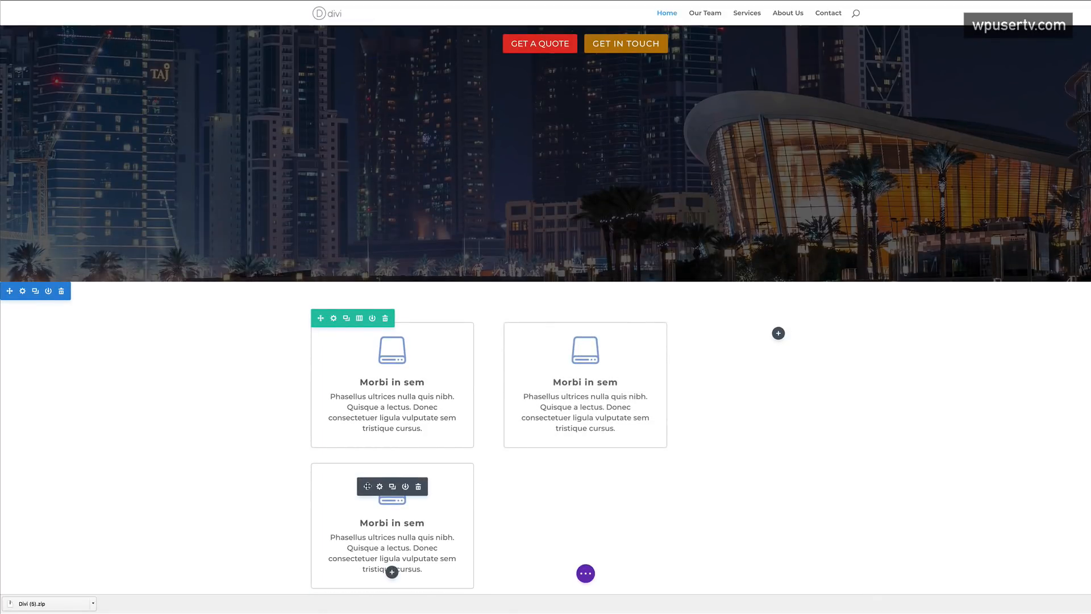
pyautogui.moveTo(365, 486); pyautogui.dragTo(772, 351)
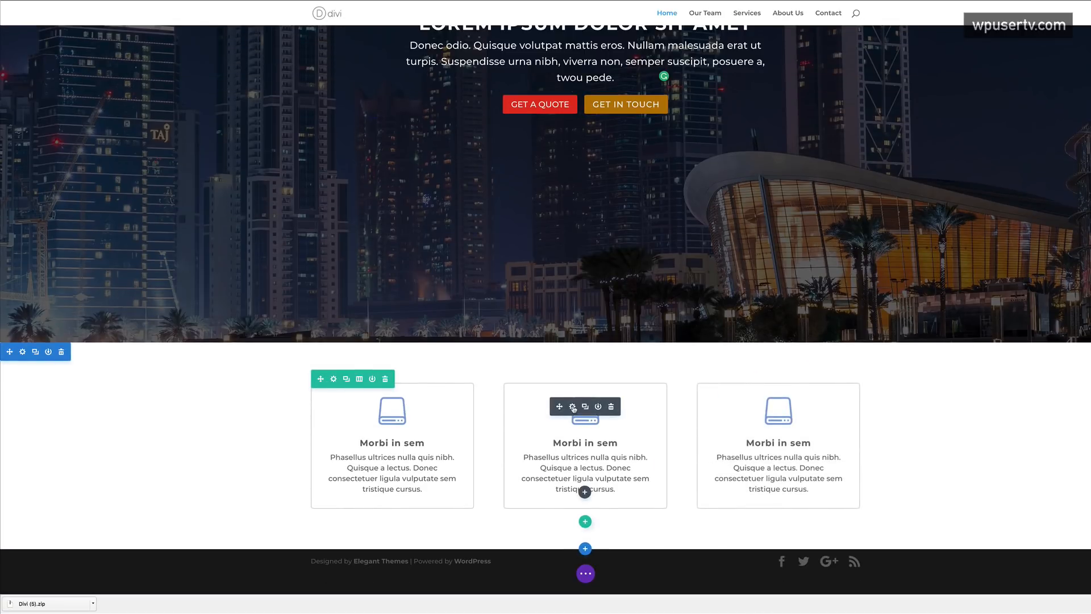
pyautogui.click(573, 407)
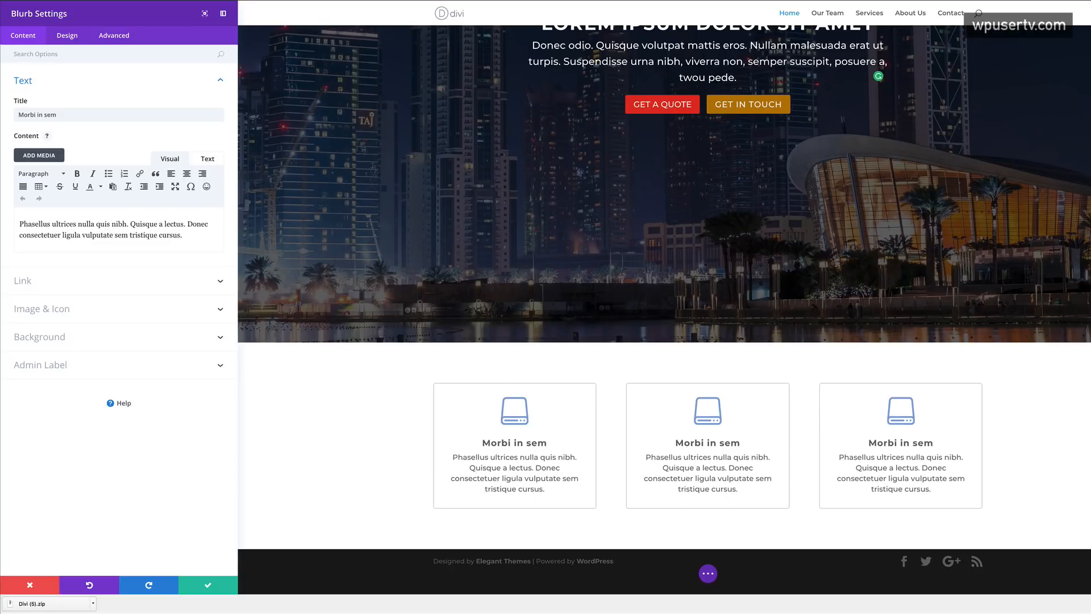
# - Switch the middle blurb's icon to a film strip and copy 'Praesent dapibus' from Lorem 2
pyautogui.click(68, 309)
pyautogui.scroll(-1, 224, 227)
pyautogui.moveTo(225, 227); pyautogui.dragTo(225, 233)
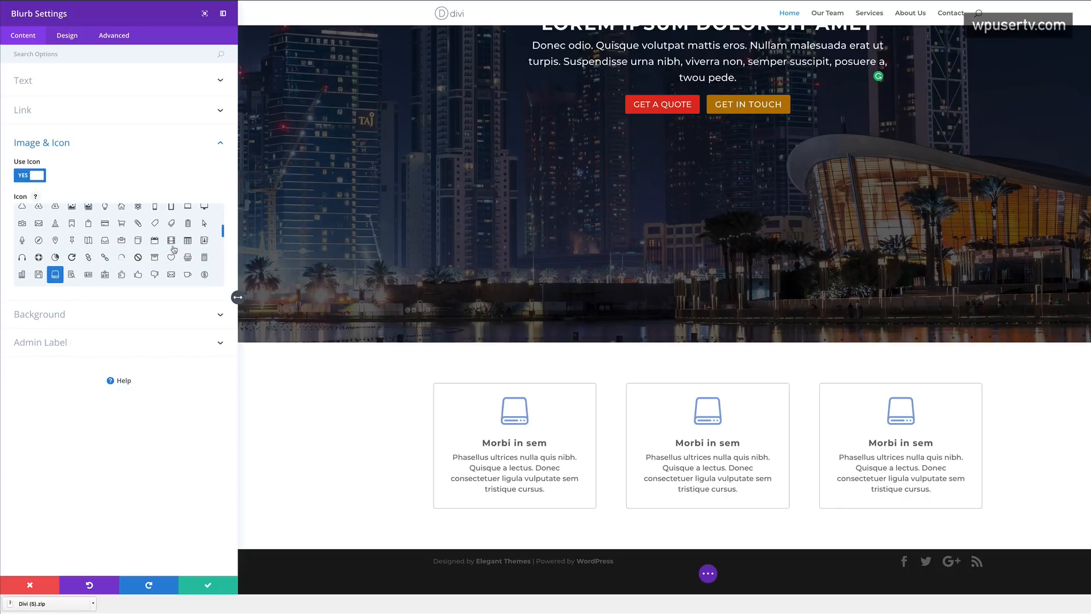
pyautogui.click(172, 242)
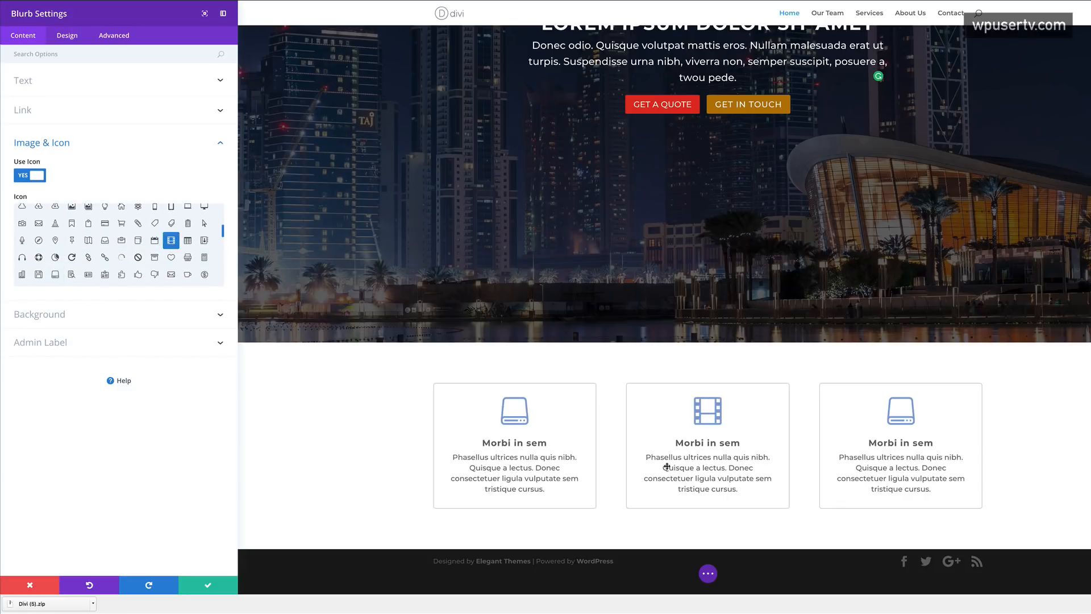
pyautogui.click(208, 585)
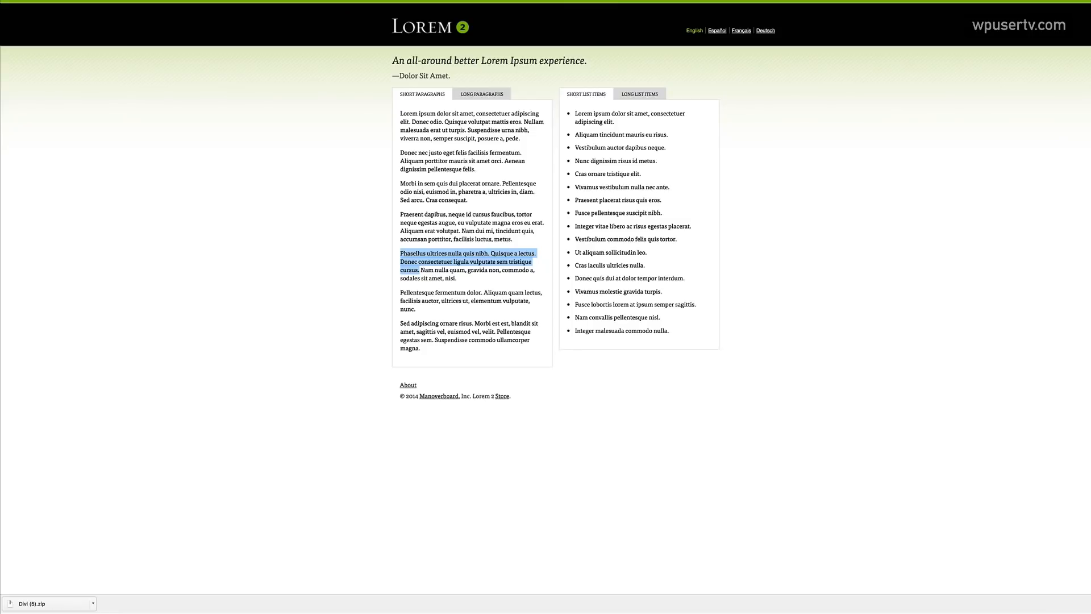
pyautogui.moveTo(402, 215); pyautogui.dragTo(441, 211)
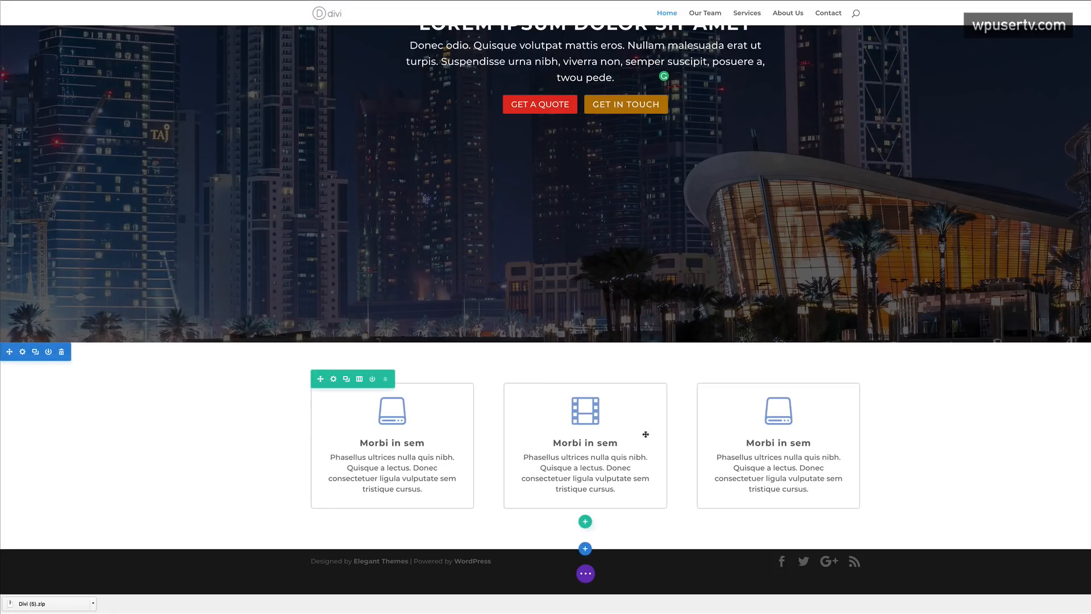
# - Replace the middle blurb's title with the pasted 'Praesent dapibus'
pyautogui.click(585, 441)
pyautogui.moveTo(556, 441); pyautogui.dragTo(619, 441)
pyautogui.write('Praesent dapibus')
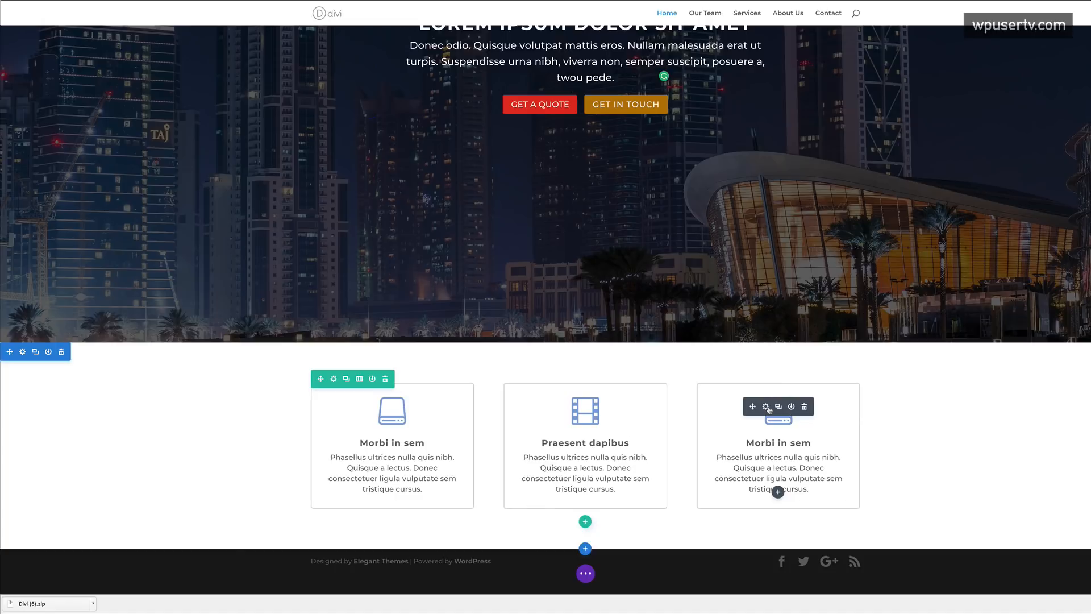
# - Change the third blurb's icon to a globe and save it
pyautogui.click(768, 407)
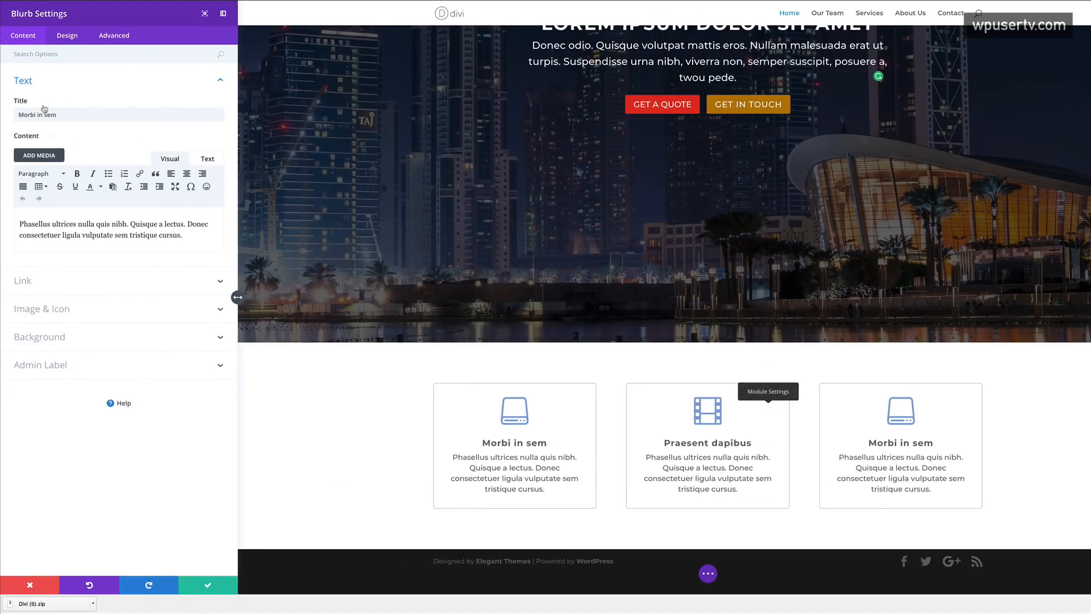
pyautogui.click(51, 307)
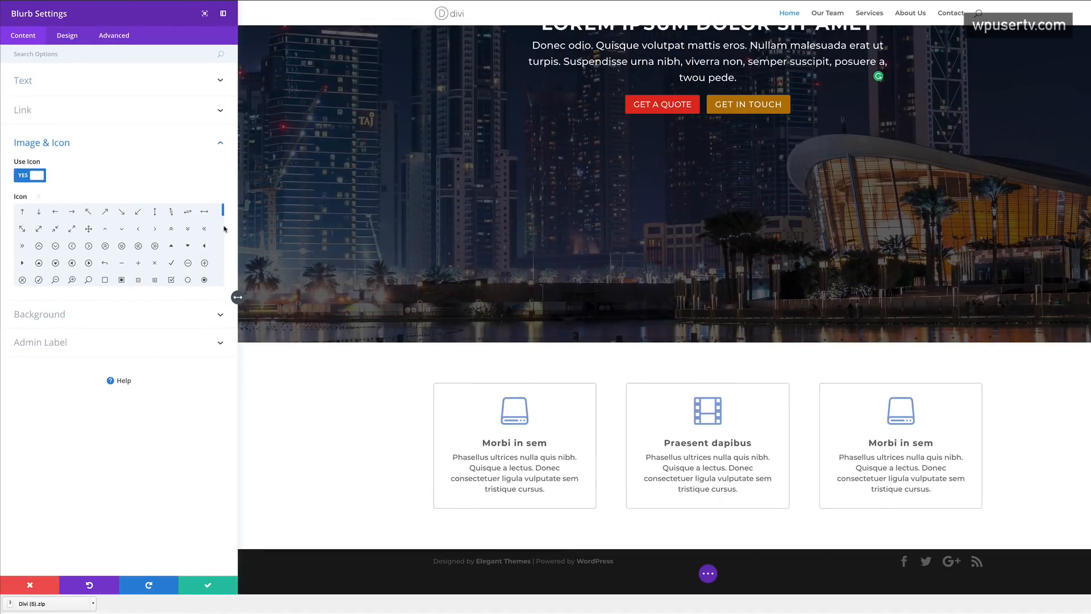
pyautogui.scroll(-4, 229, 234)
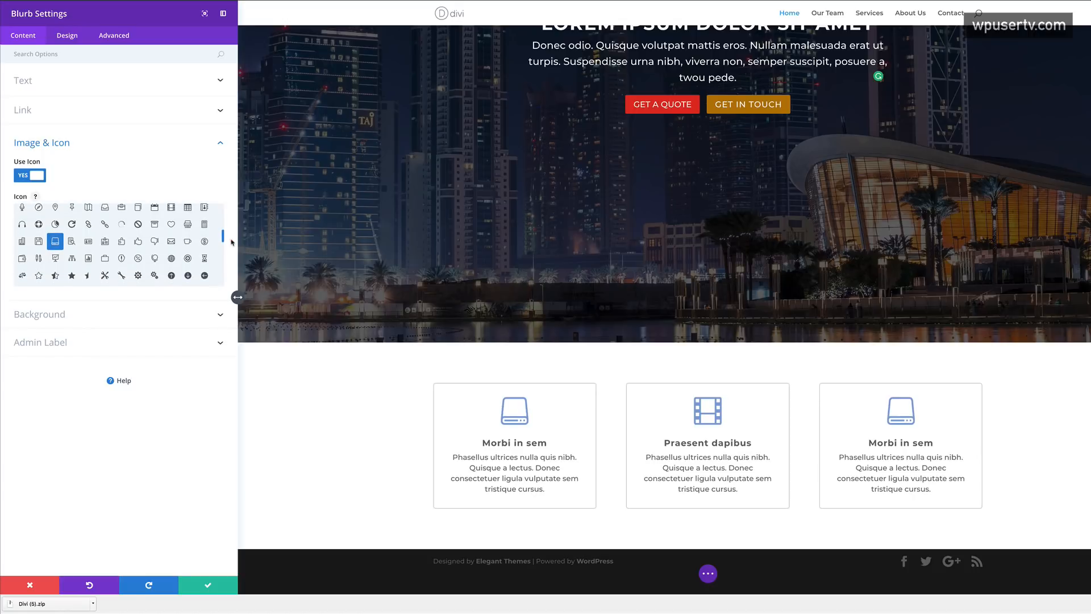
pyautogui.click(171, 241)
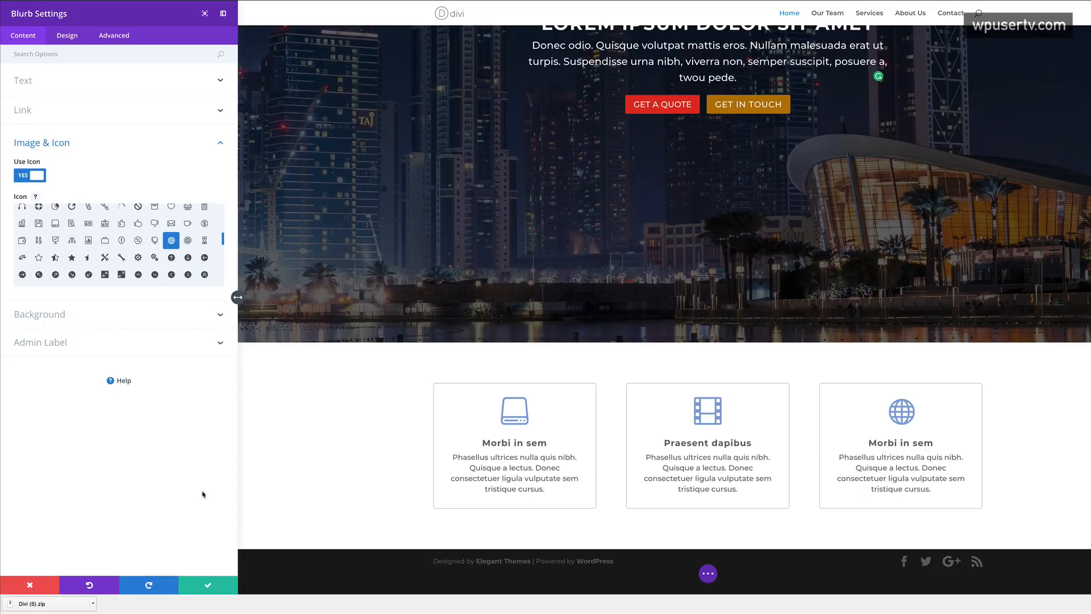
pyautogui.click(208, 584)
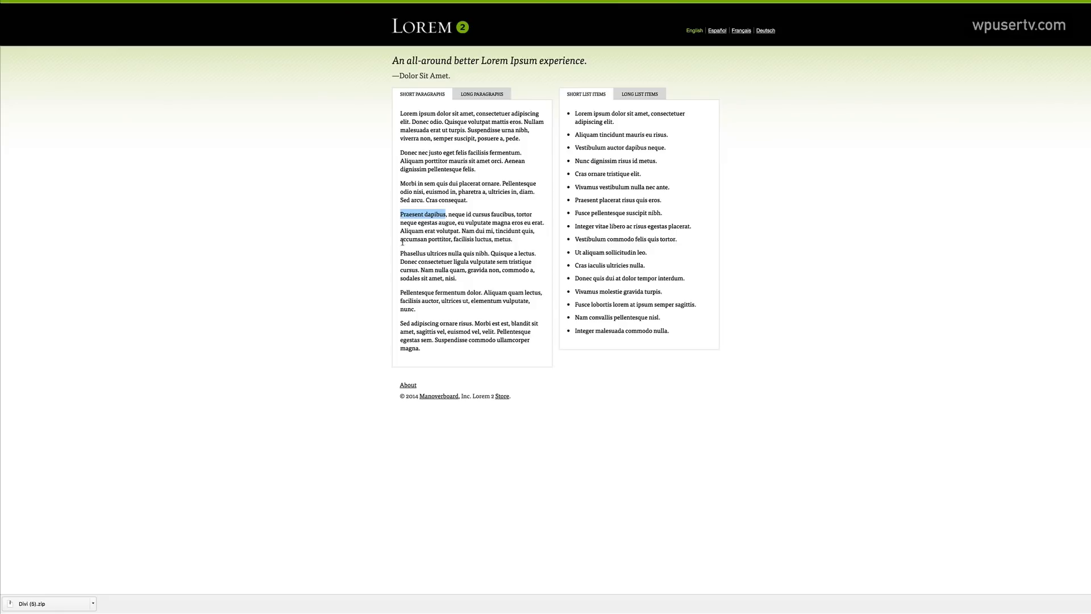
# - Copy 'Sed adipiscing ornare' from Lorem 2 and paste it over the third blurb's title
pyautogui.moveTo(400, 323); pyautogui.dragTo(458, 325)
pyautogui.press('super+c')
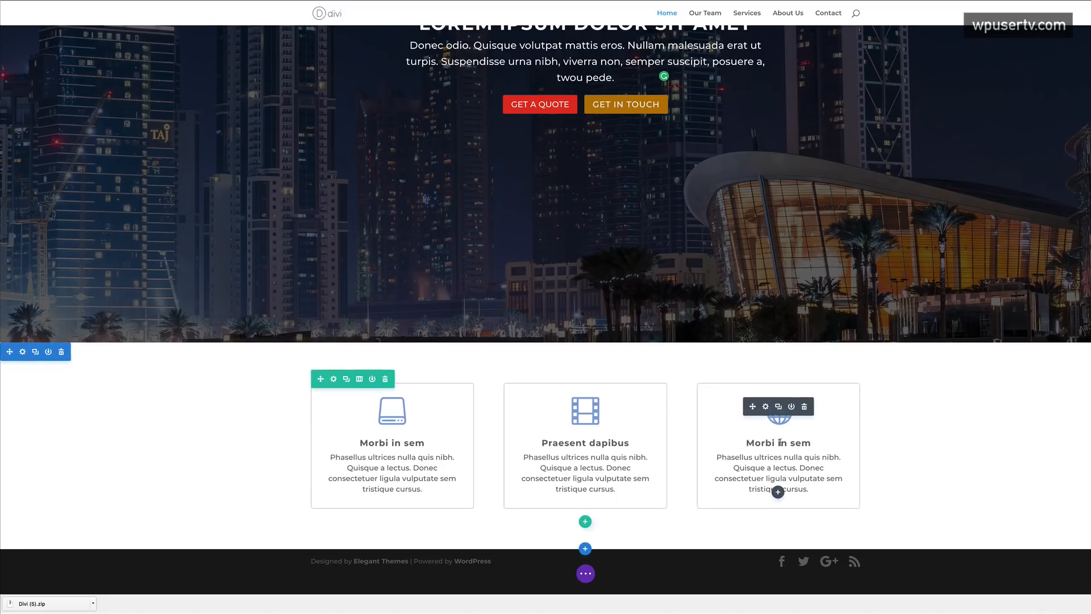
pyautogui.click(779, 442)
pyautogui.moveTo(746, 442); pyautogui.dragTo(811, 443)
pyautogui.press('super+v')
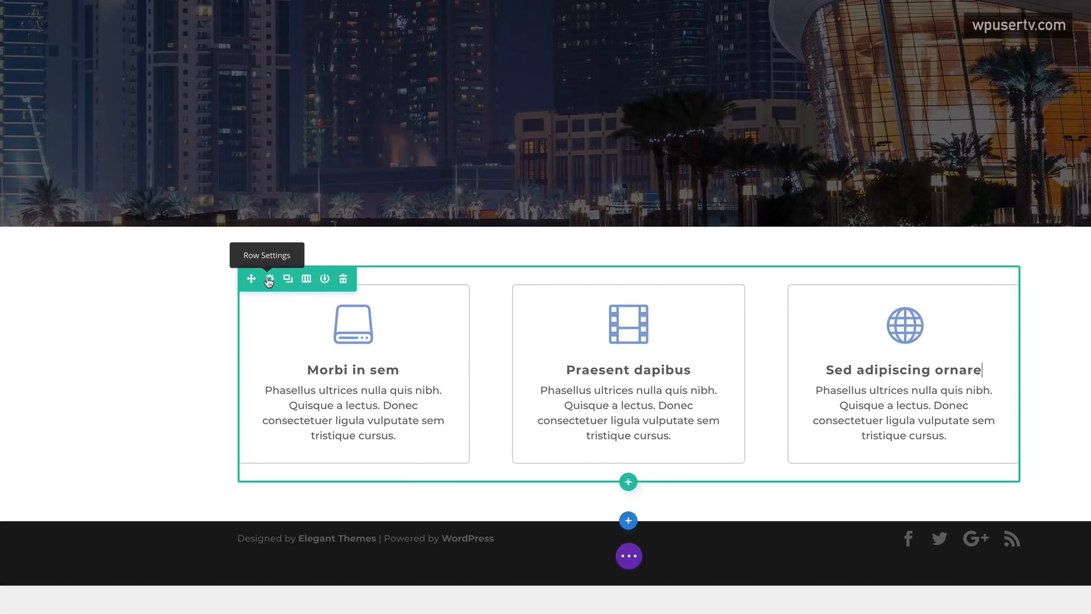
# - Open Row Settings for the row of three blurb cards via its gear icon
pyautogui.click(269, 281)
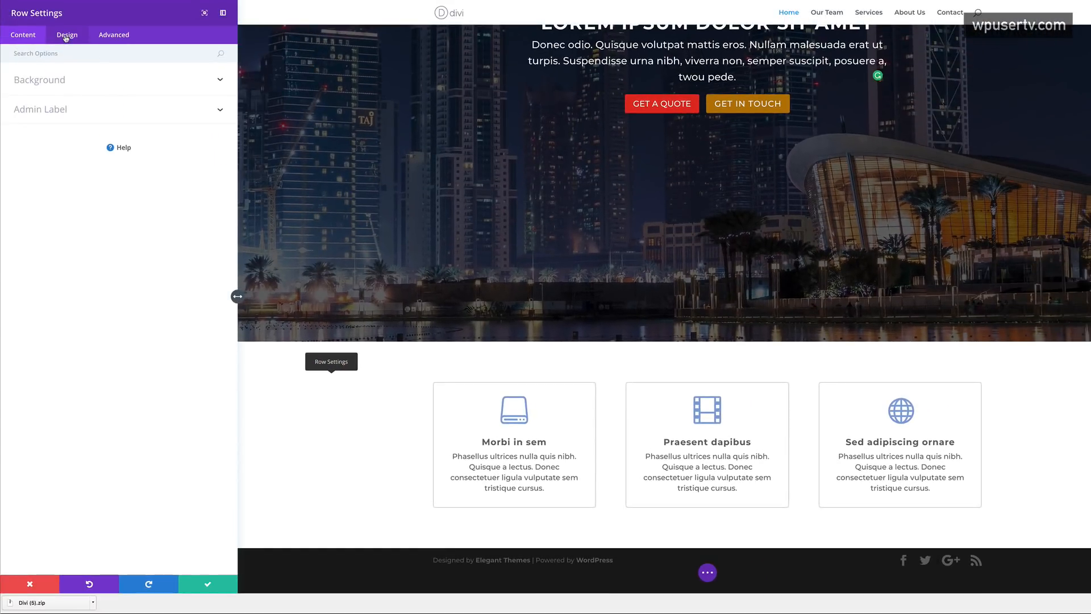
# - Enable custom width for the card row in Sizing, set it to 1200px, and save
pyautogui.click(66, 36)
pyautogui.click(34, 114)
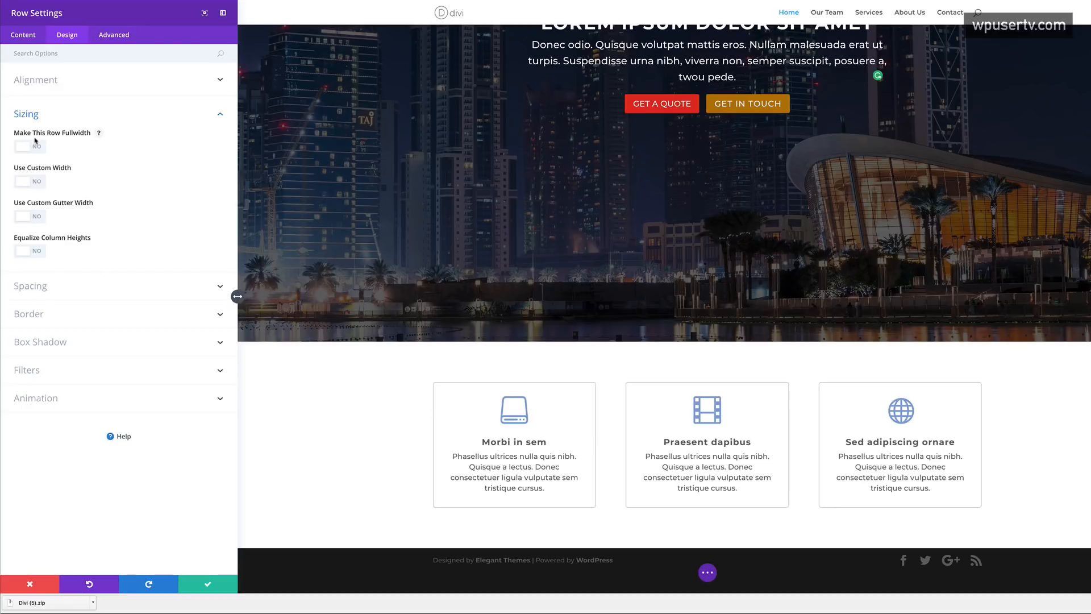
pyautogui.click(38, 182)
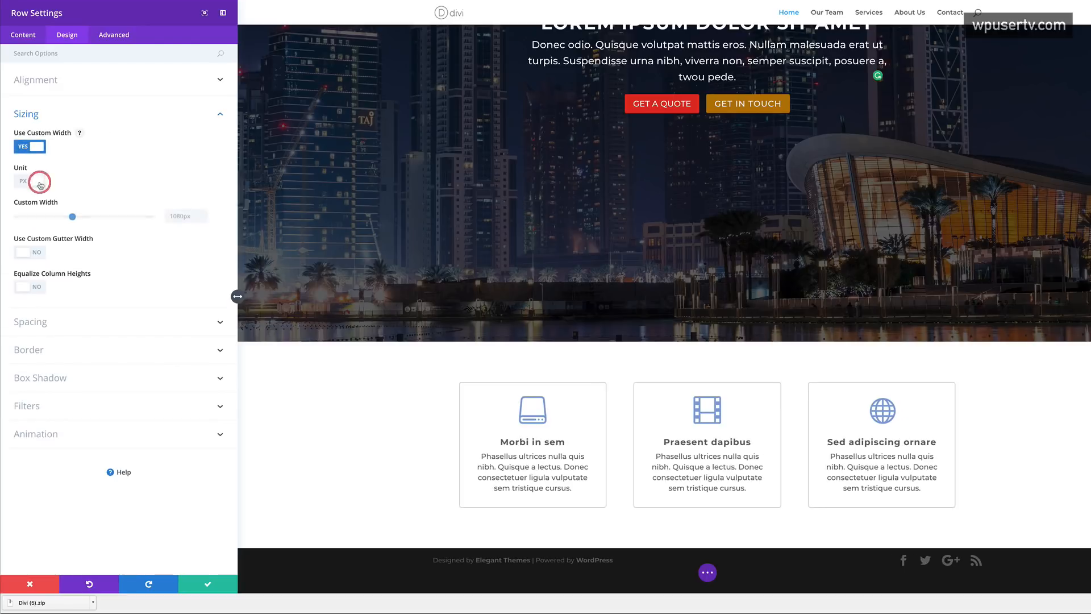
pyautogui.click(81, 217)
pyautogui.moveTo(82, 219); pyautogui.dragTo(81, 220)
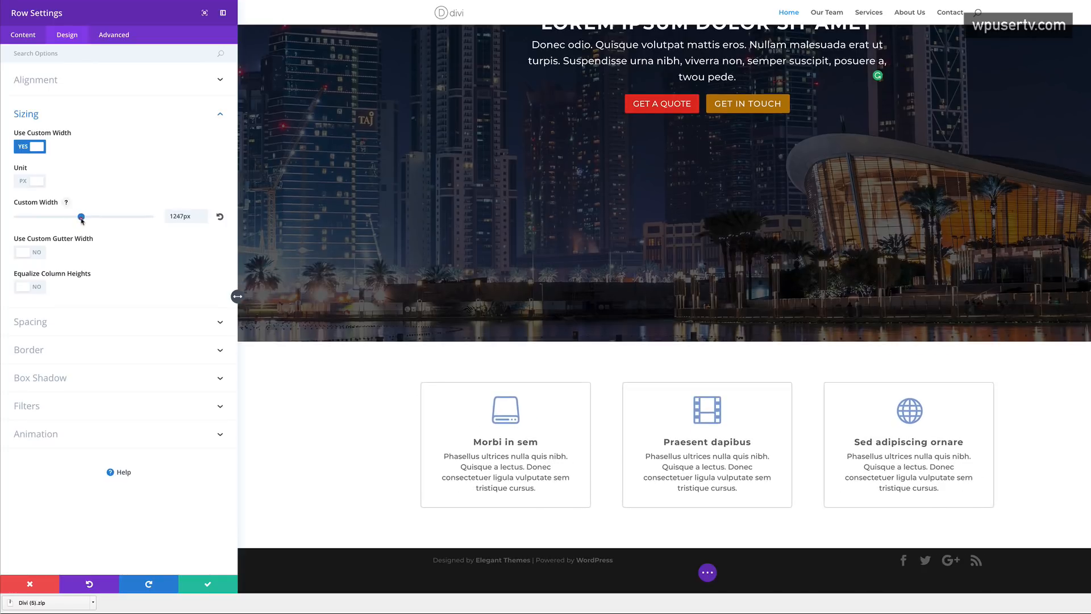
pyautogui.doubleClick(180, 216)
pyautogui.write('1200')
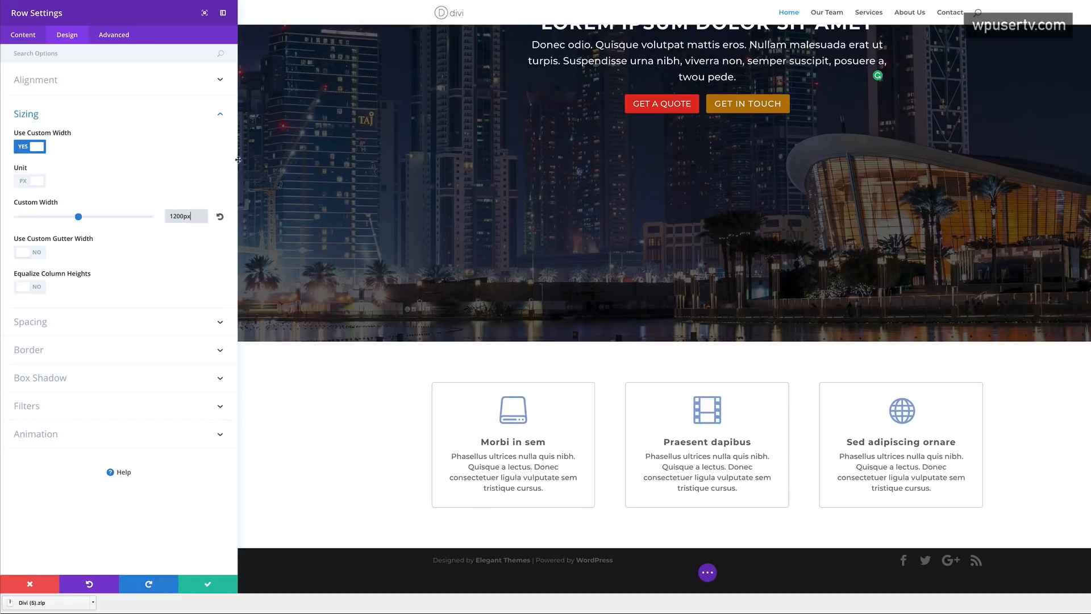
pyautogui.click(221, 172)
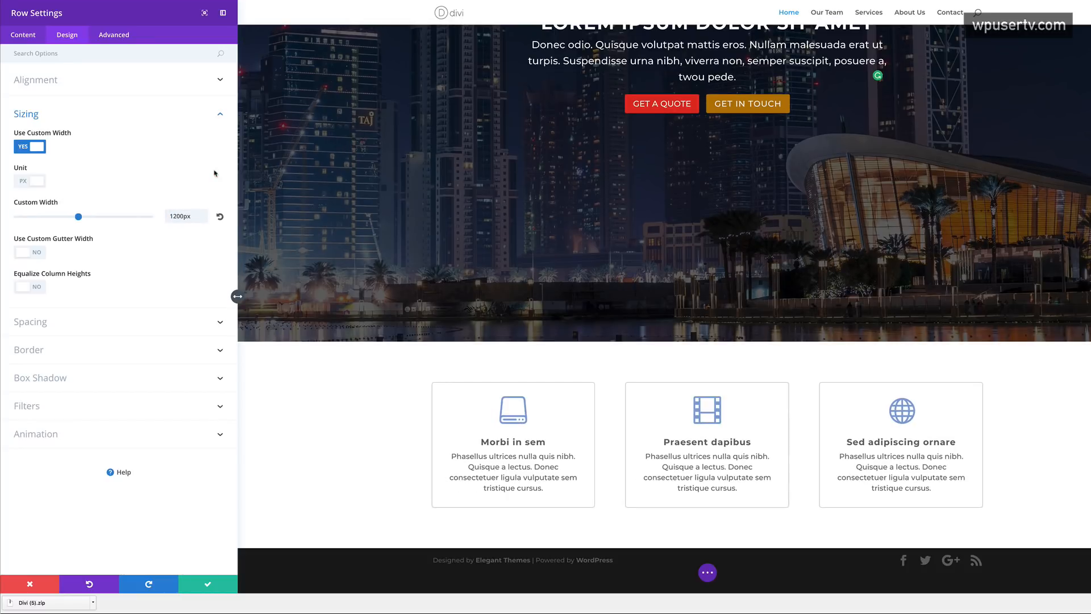
pyautogui.click(206, 584)
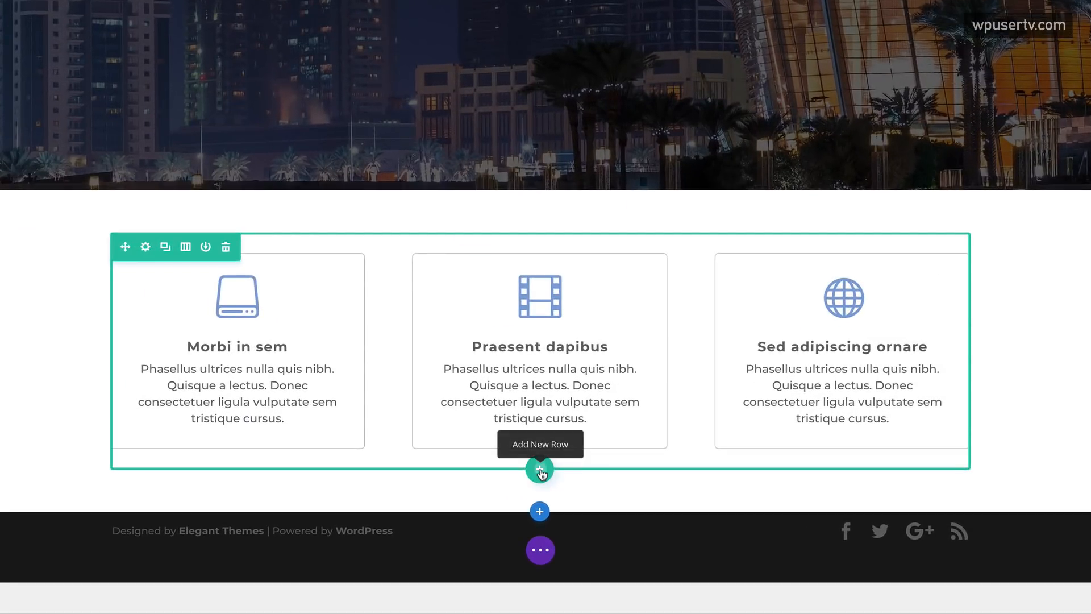
# - Add a single-column row with a Text module below the cards
pyautogui.click(539, 471)
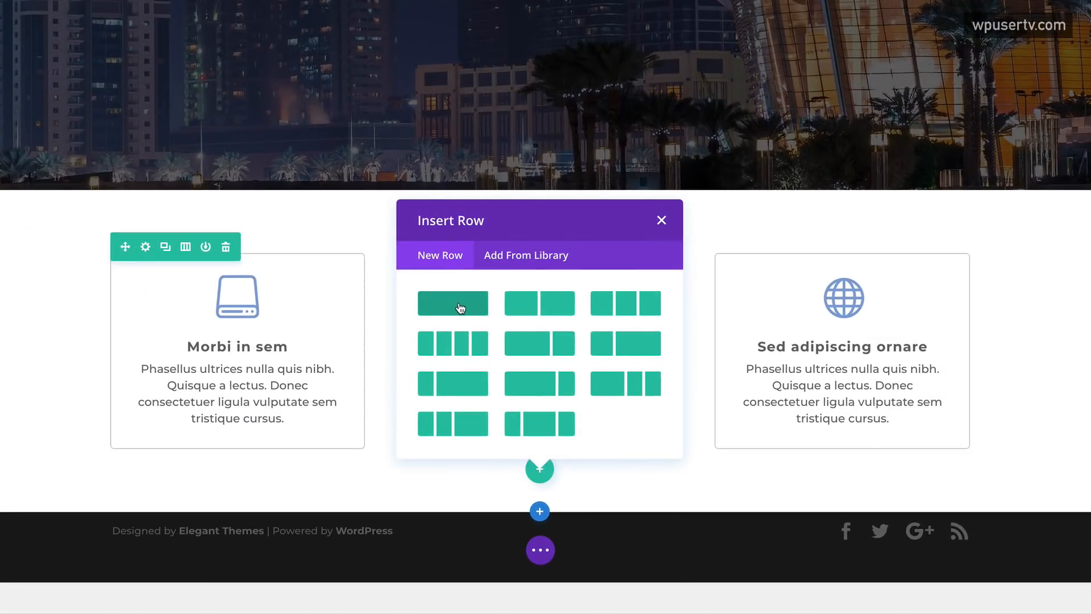
pyautogui.click(434, 308)
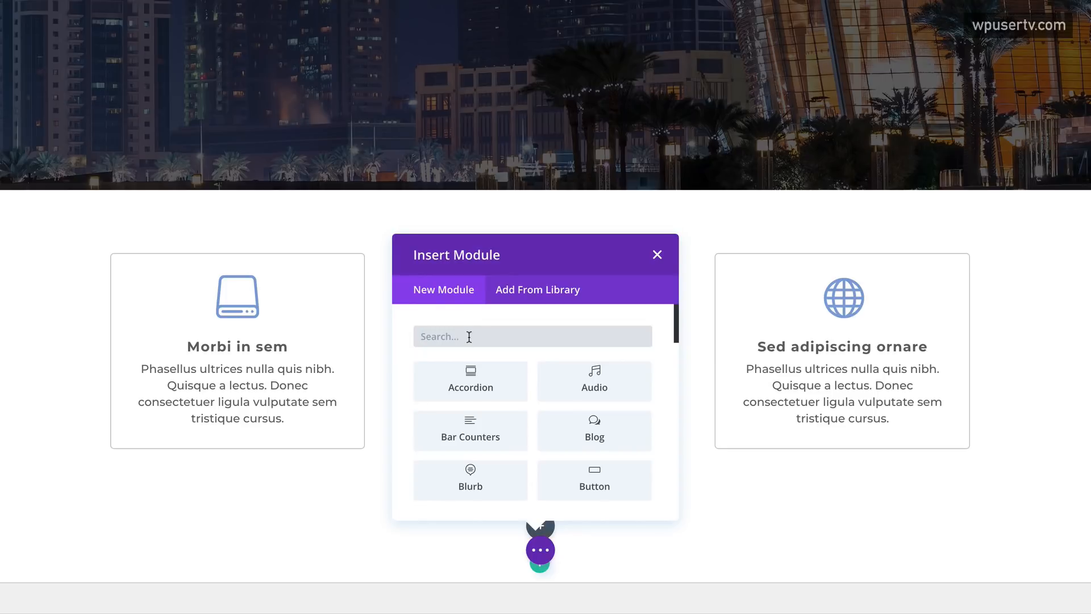
pyautogui.write('text')
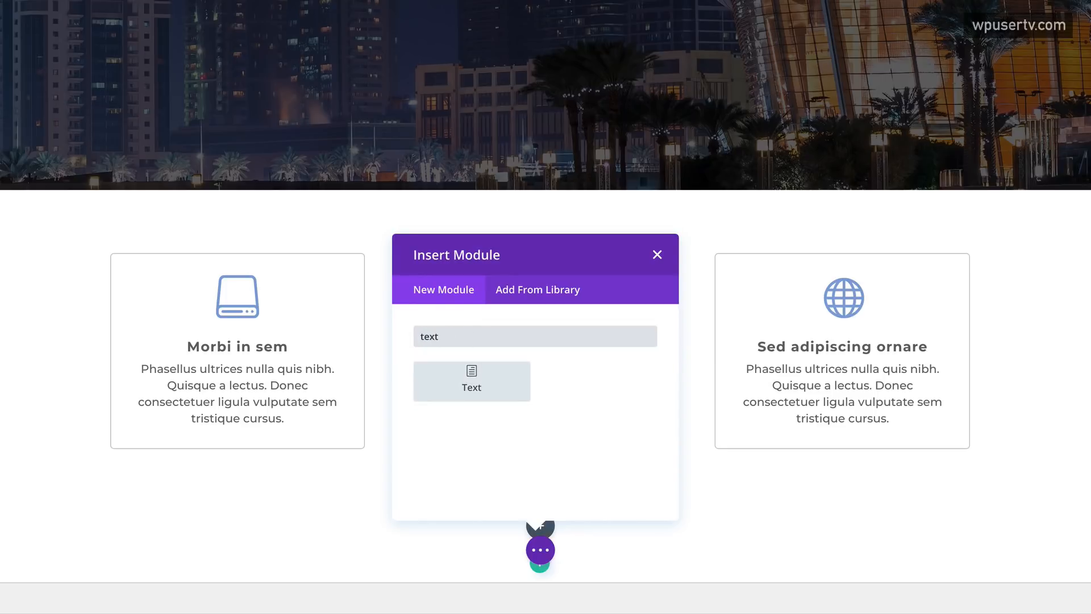
pyautogui.click(474, 378)
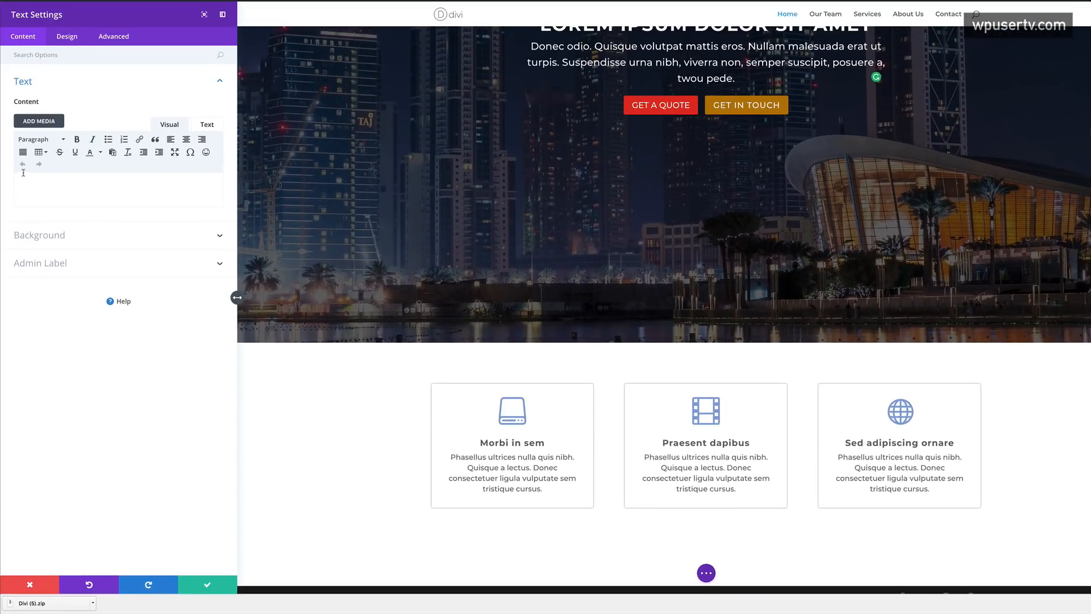
# - Type 'Services' in the text module and format it as Heading 1
pyautogui.click(45, 181)
pyautogui.write('ervices')
pyautogui.doubleClick(47, 188)
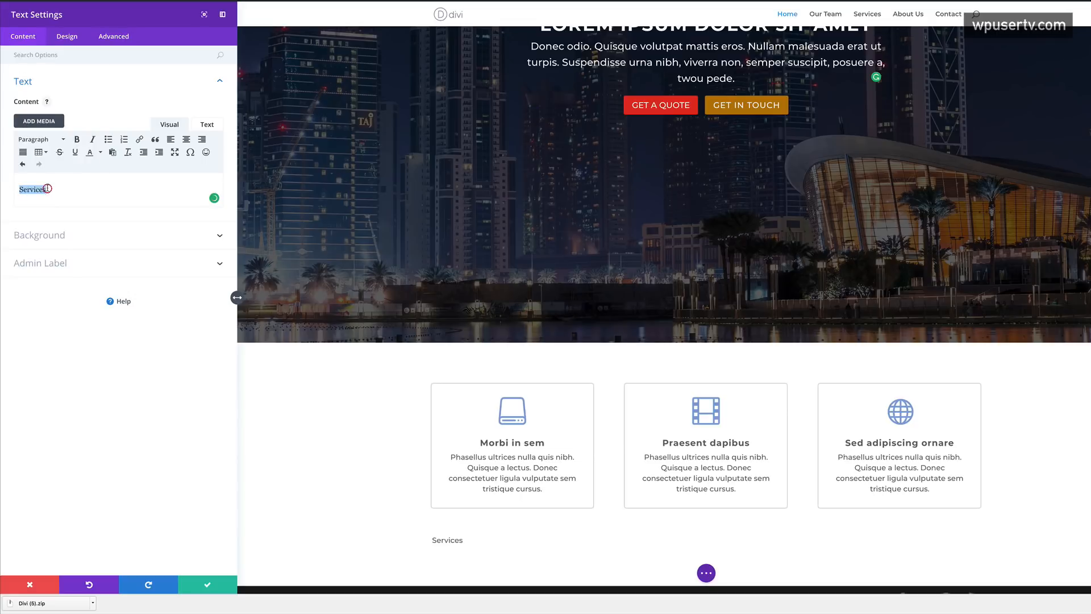
pyautogui.click(57, 139)
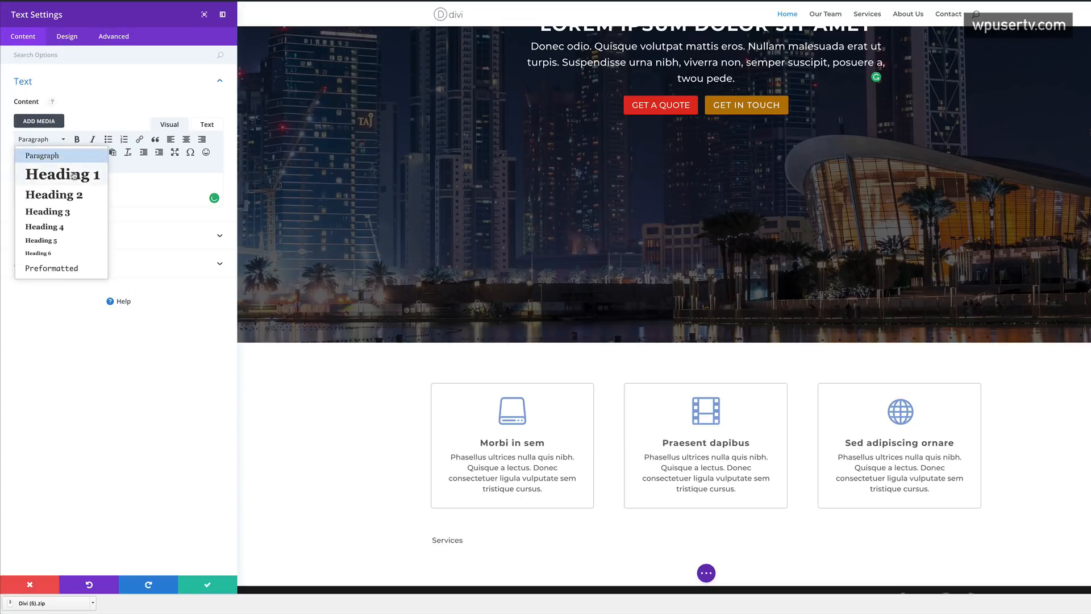
pyautogui.click(63, 174)
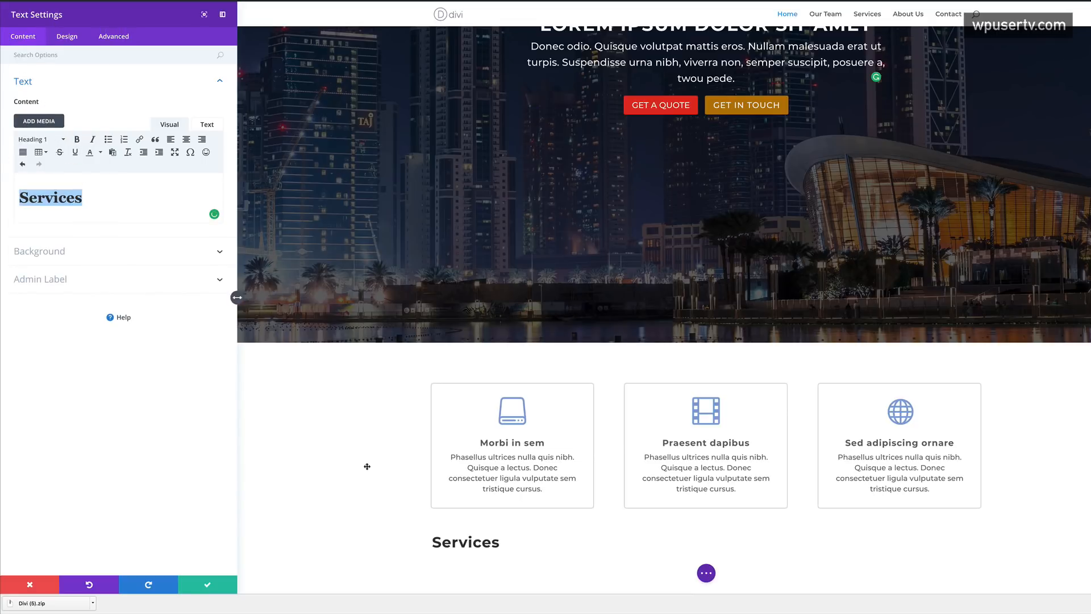
# - Style the heading colour #255C99 with Regular font weight and save the module
pyautogui.click(67, 37)
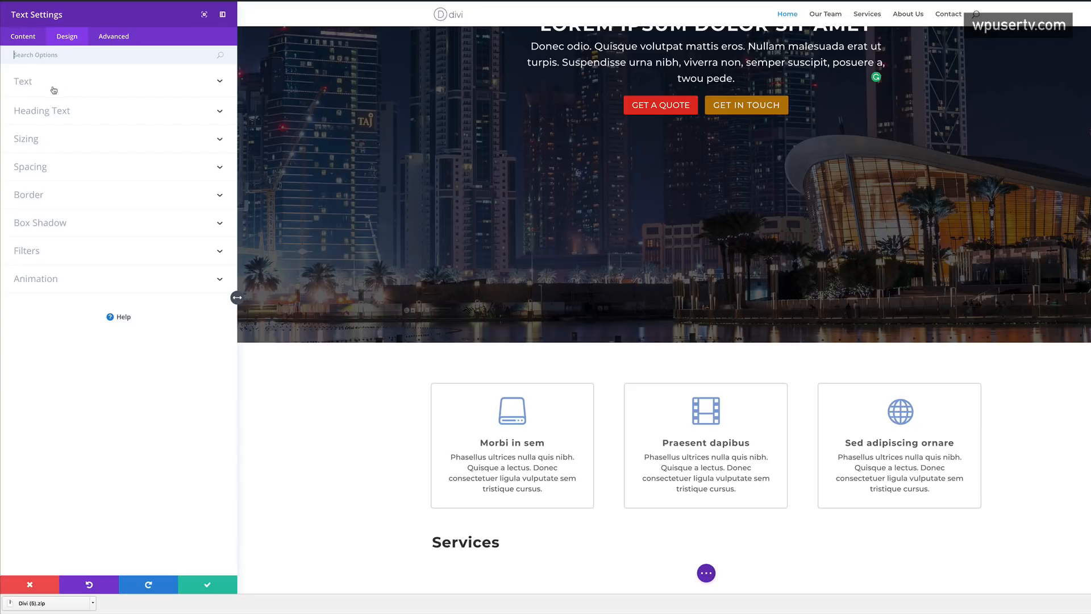
pyautogui.click(41, 110)
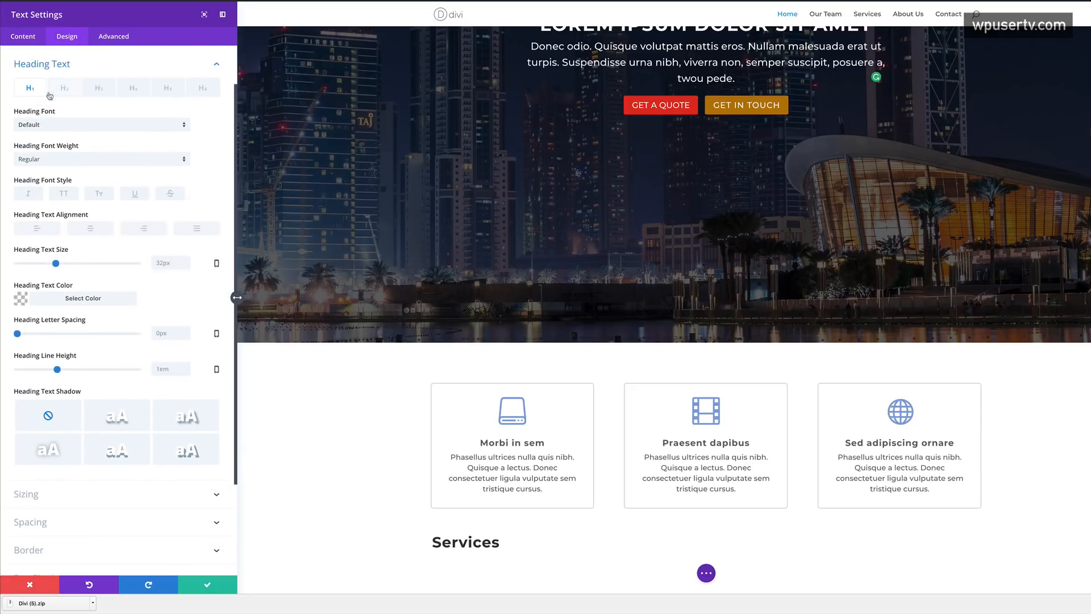
pyautogui.click(72, 161)
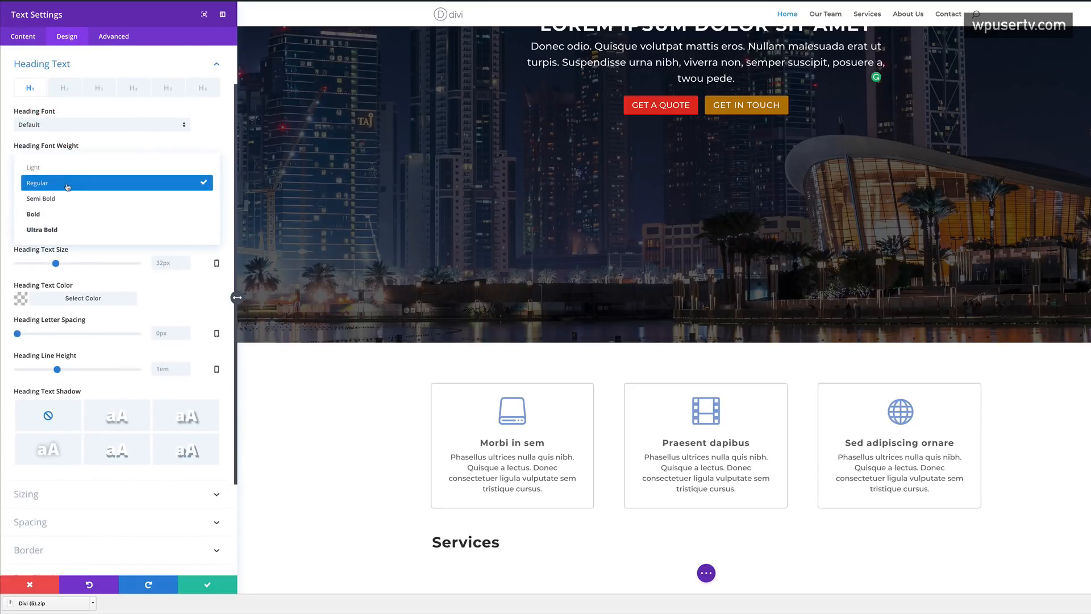
pyautogui.click(60, 167)
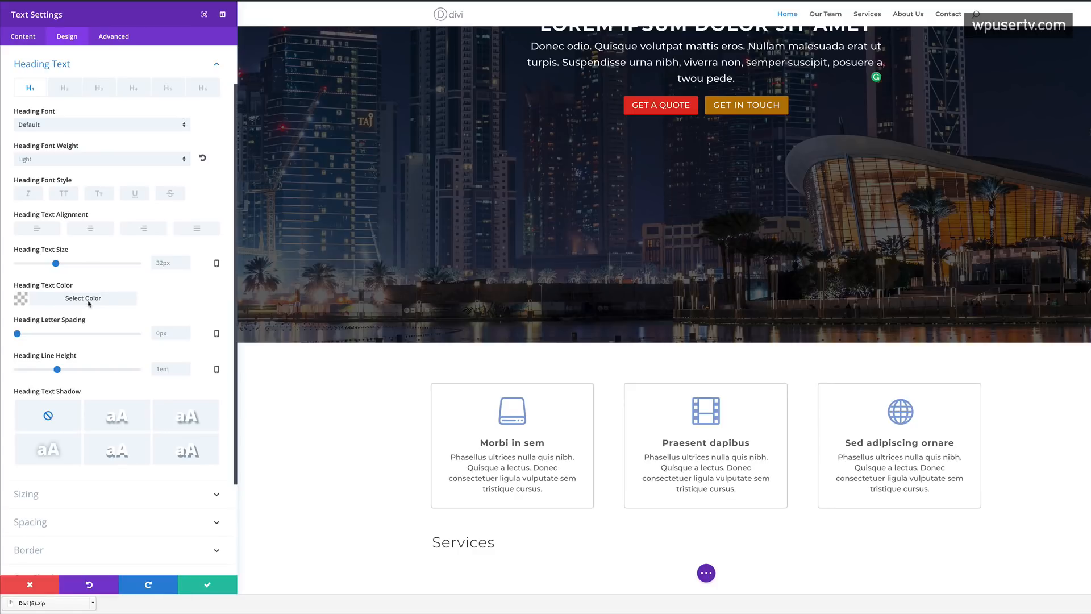
pyautogui.click(23, 299)
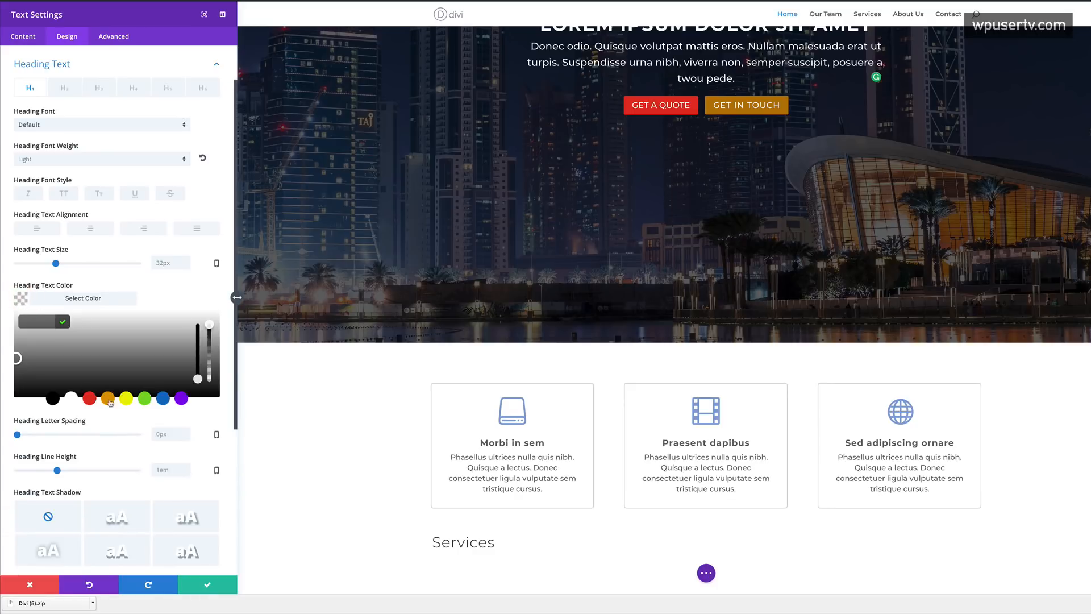
pyautogui.write('255C99')
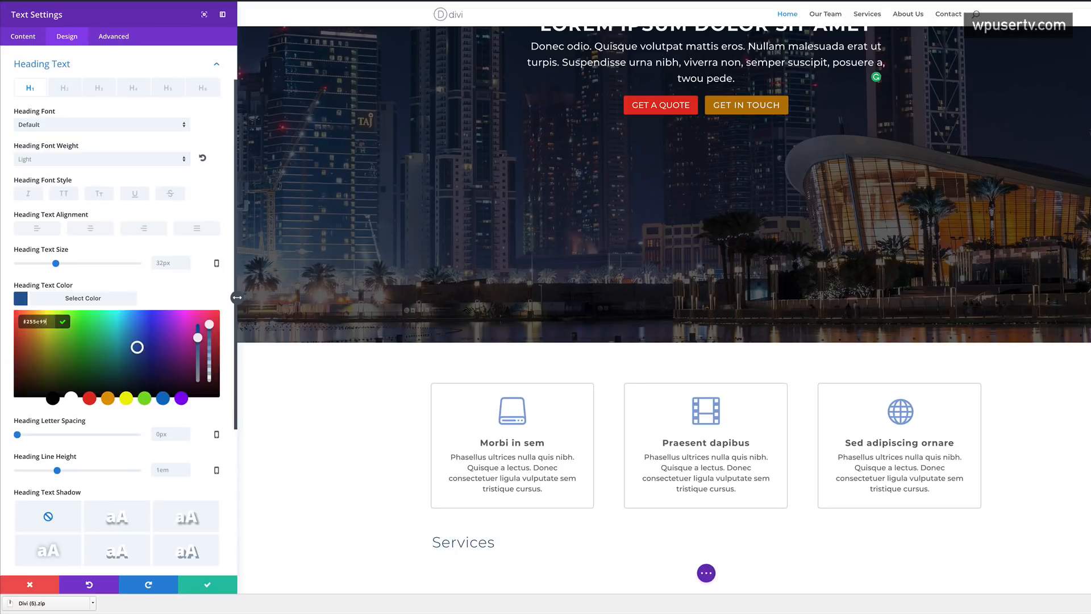
pyautogui.click(48, 161)
pyautogui.click(55, 183)
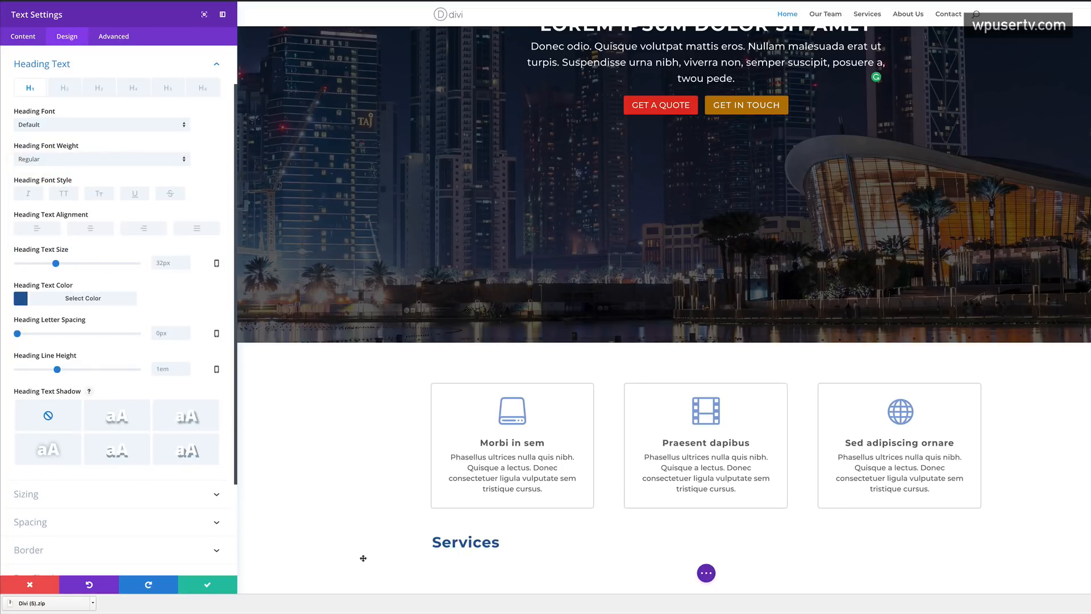
pyautogui.click(207, 584)
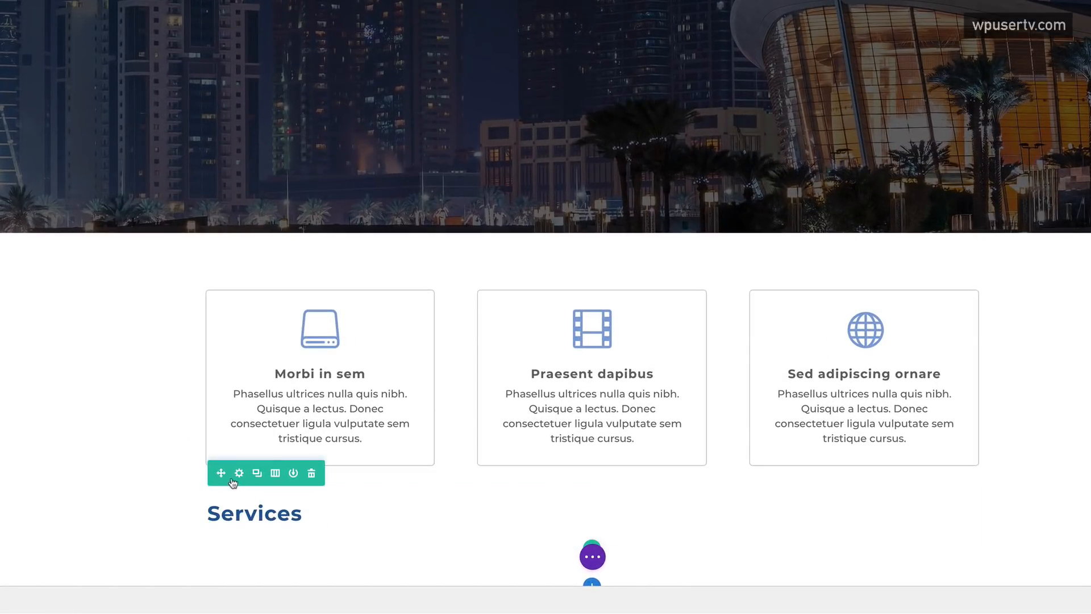
# - Move the Services row above the blurb cards and centre-align its heading text
pyautogui.moveTo(221, 473); pyautogui.dragTo(223, 297)
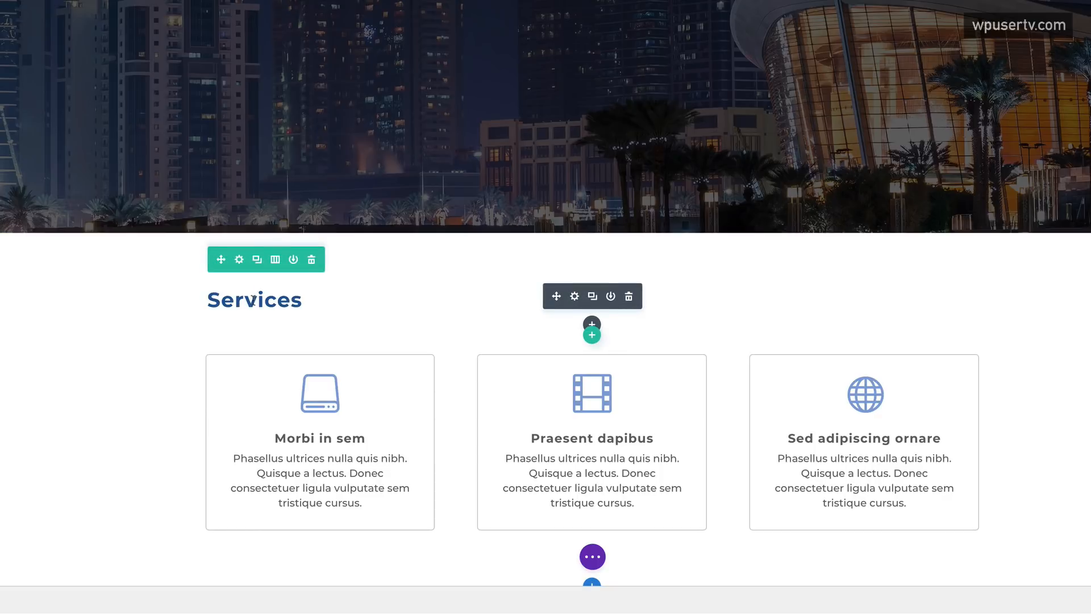
pyautogui.click(575, 297)
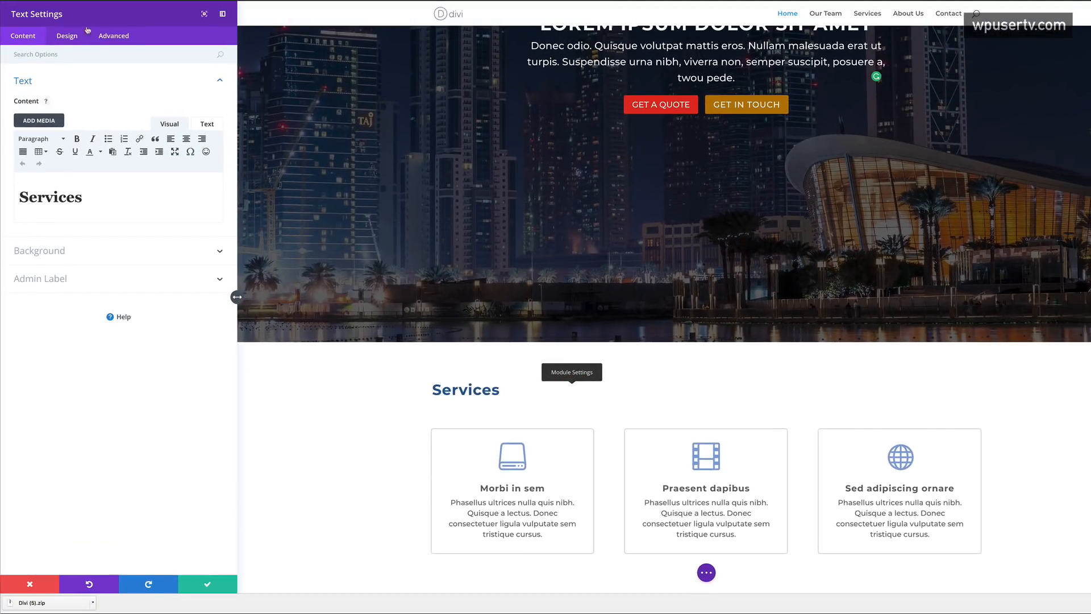
pyautogui.click(67, 38)
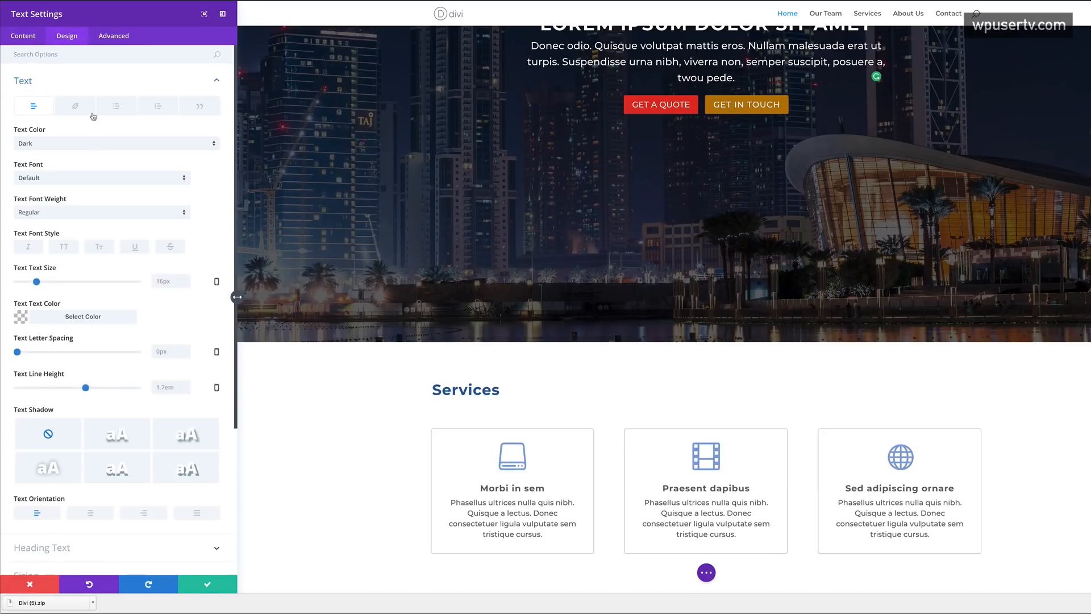
pyautogui.click(91, 514)
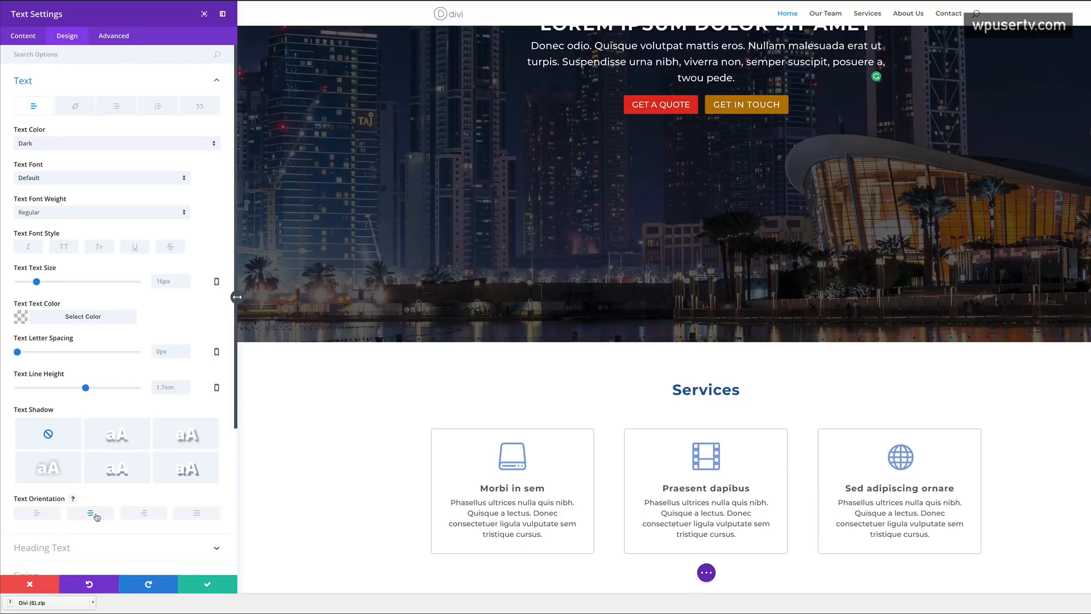
pyautogui.click(208, 584)
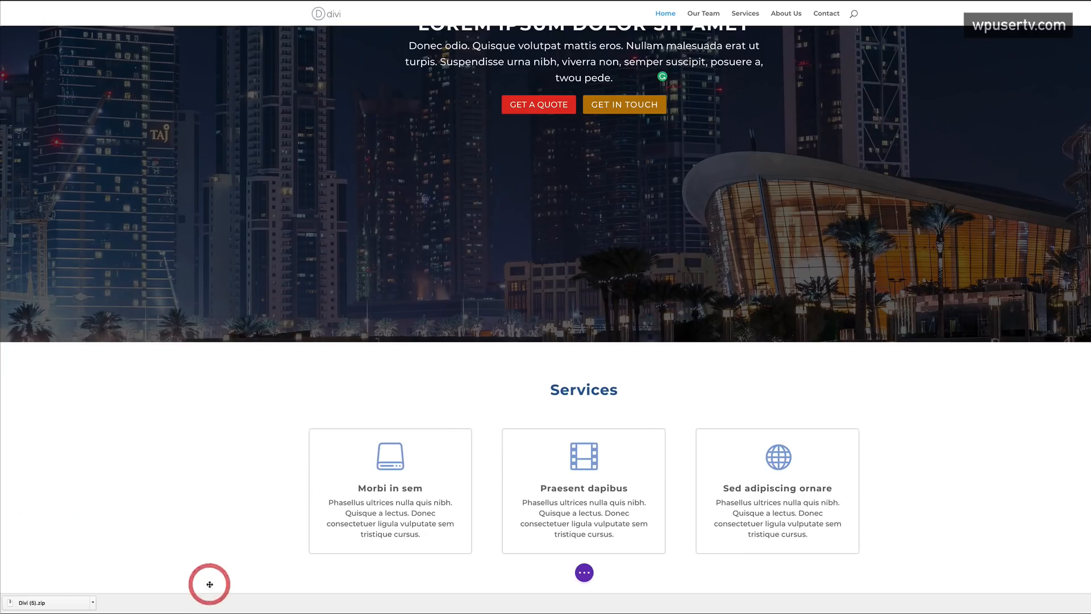
pyautogui.scroll(5, 225, 438)
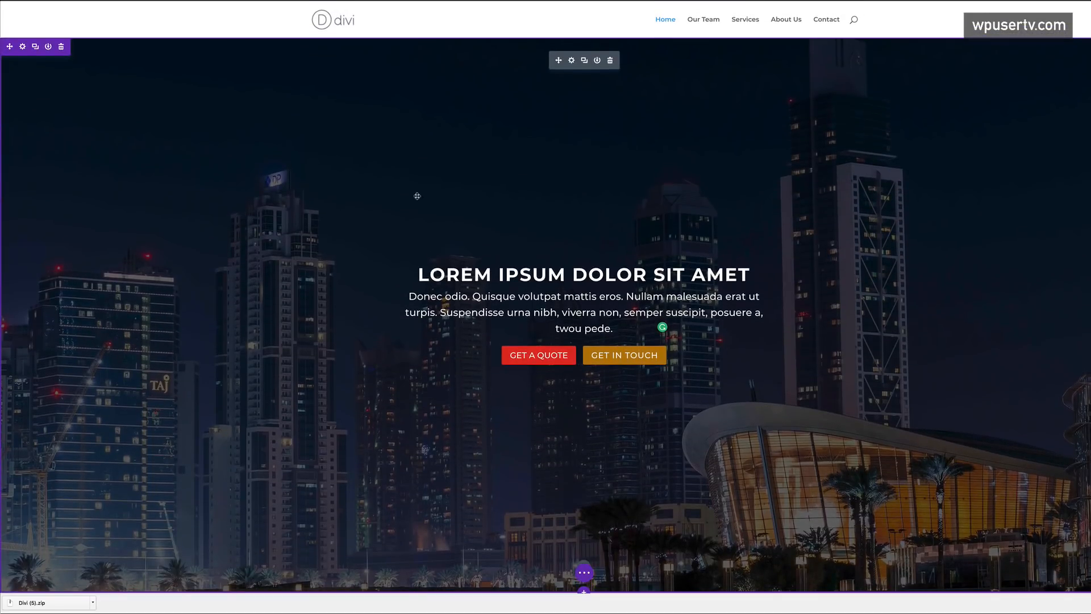
pyautogui.scroll(-5, 319, 363)
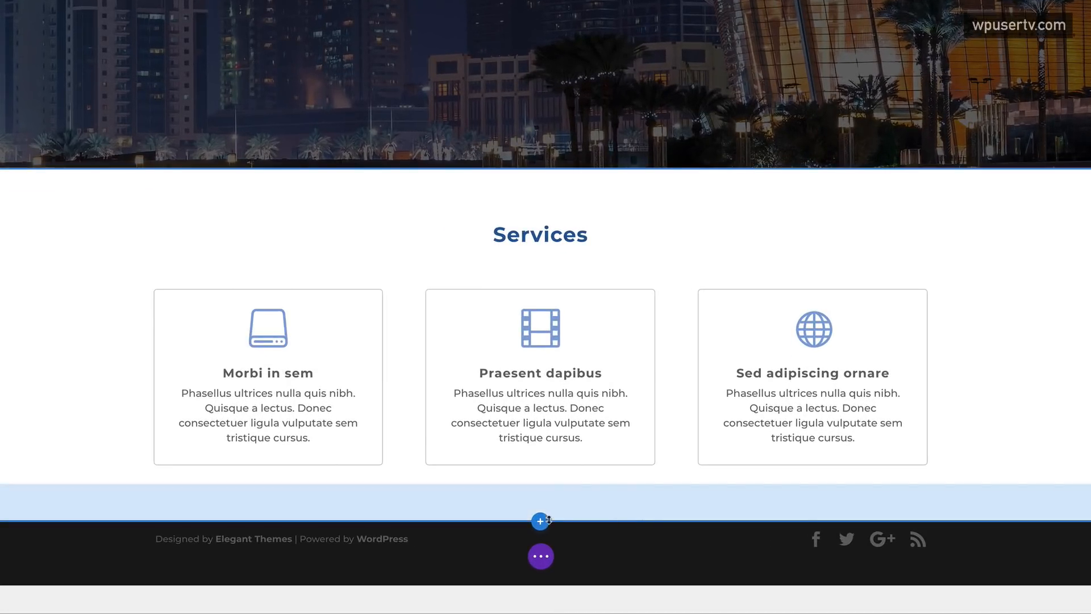
# - Add a regular section with a four-column row and place a blurb in its first column
pyautogui.click(542, 521)
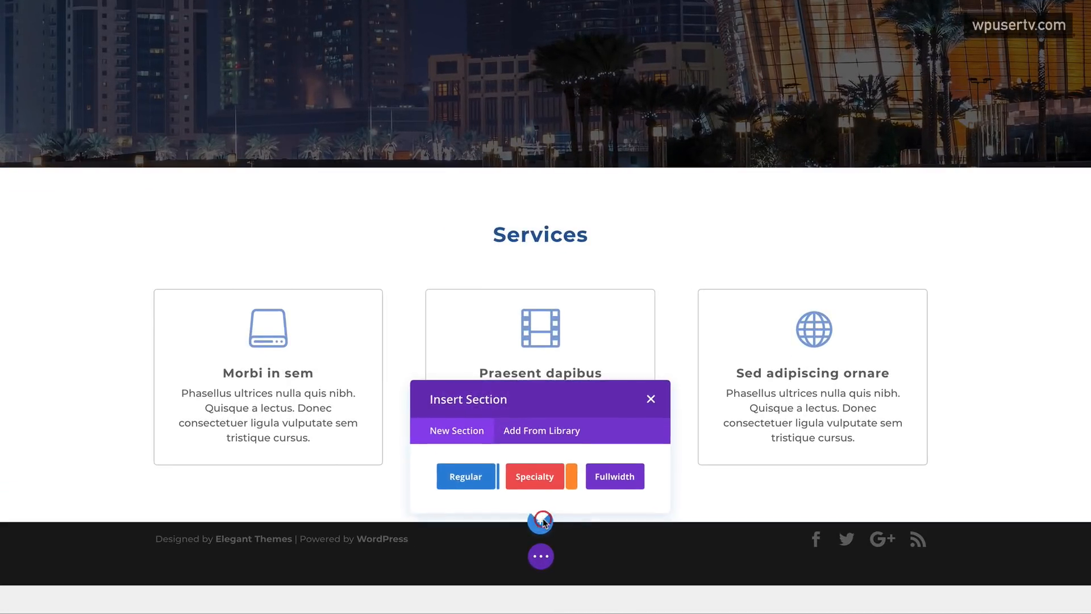
pyautogui.click(466, 486)
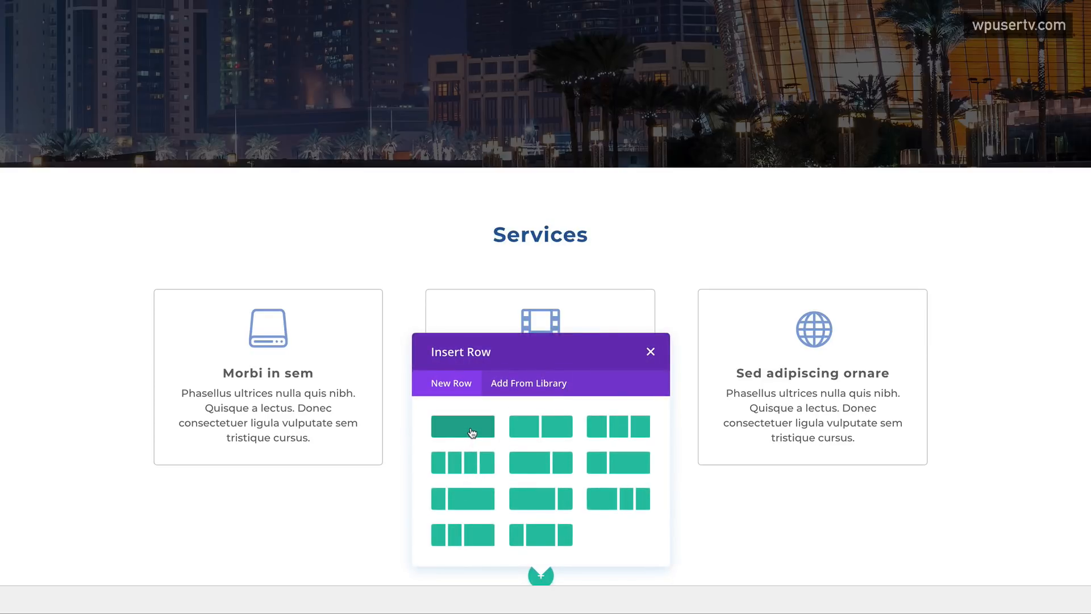
pyautogui.click(473, 465)
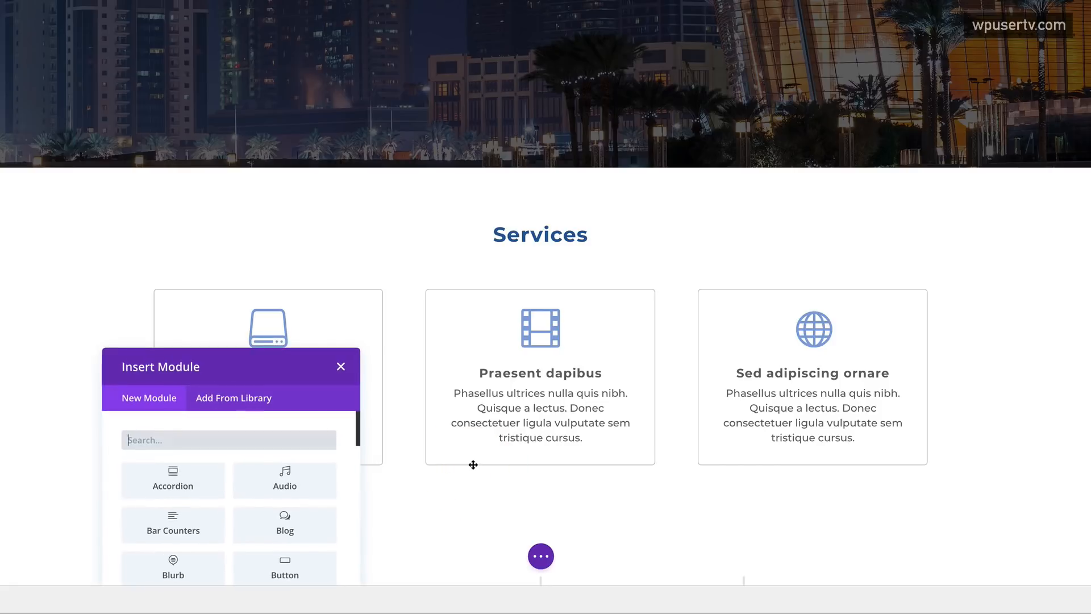
pyautogui.scroll(-3, 182, 307)
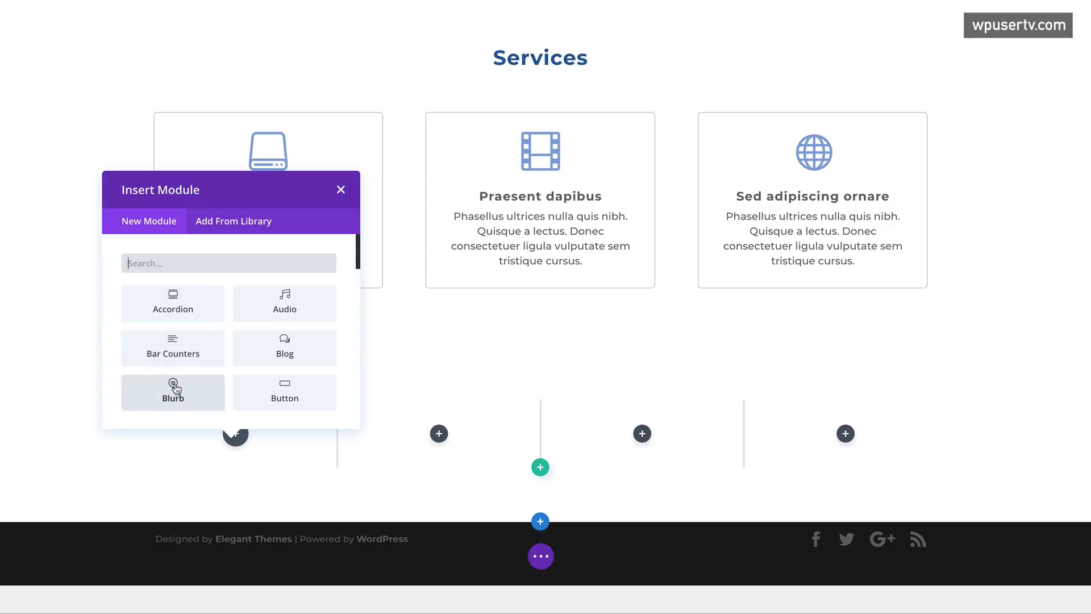
pyautogui.click(176, 390)
pyautogui.click(39, 113)
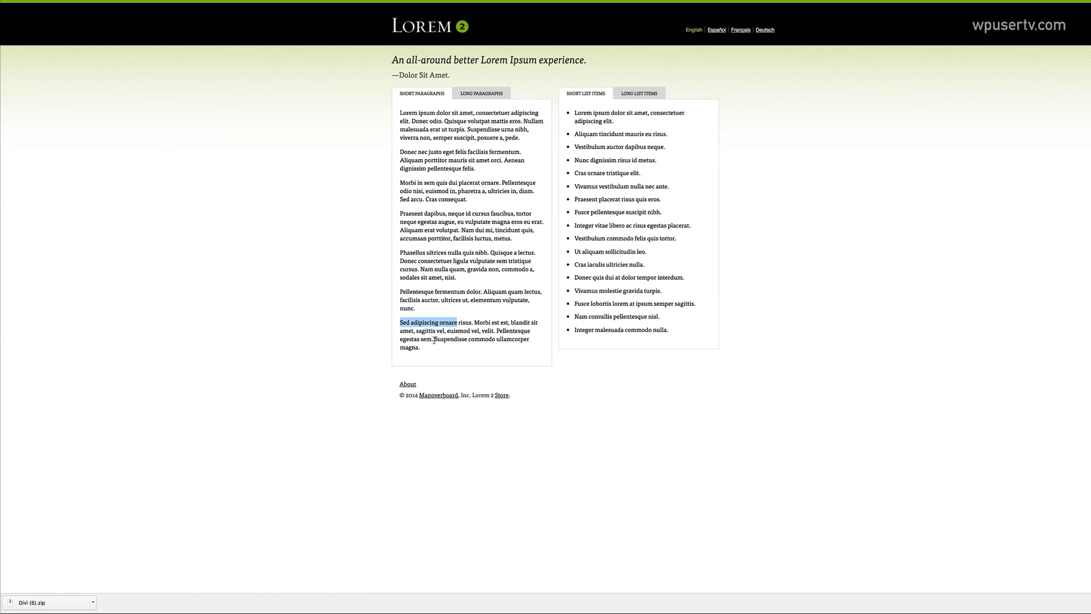
# - Title the new blurb 'Suspendisse commodo' and insert the tractor photo as its image
pyautogui.moveTo(434, 340); pyautogui.dragTo(495, 340)
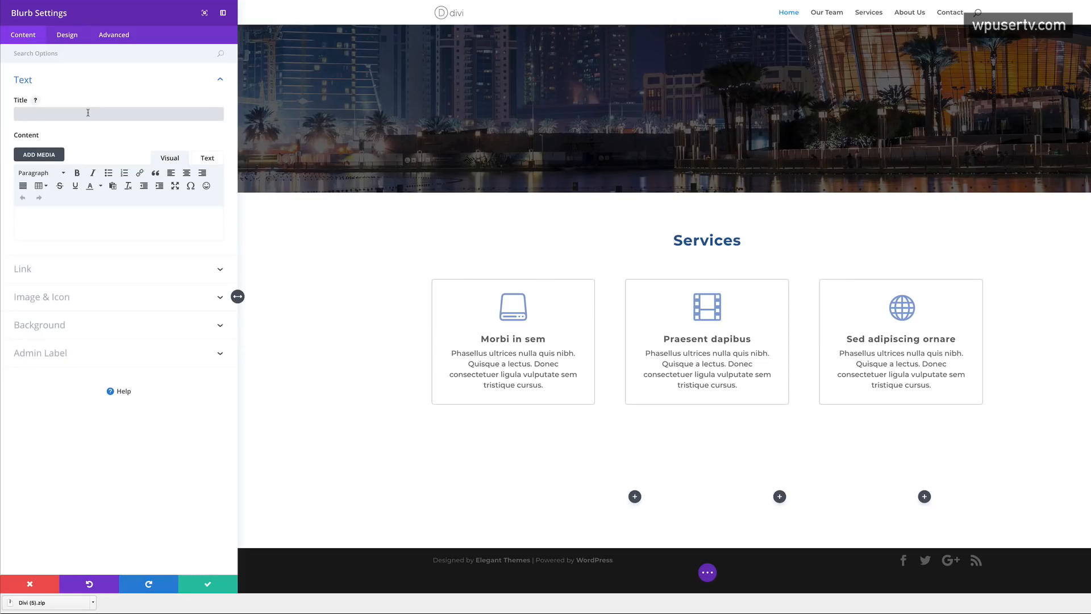
pyautogui.write('Suspendisse commodo')
pyautogui.click(48, 297)
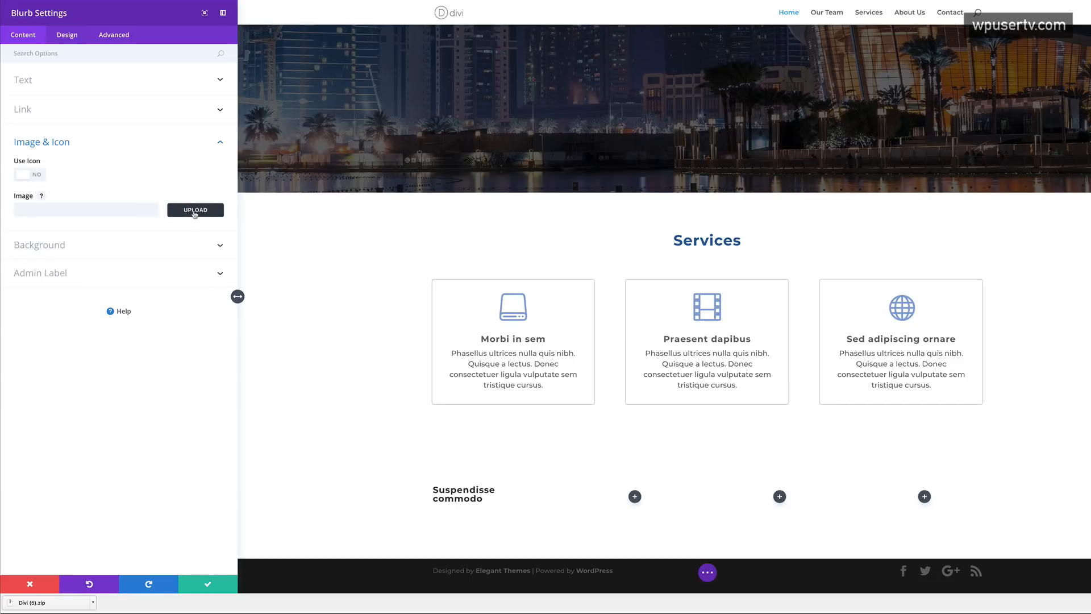
pyautogui.click(195, 211)
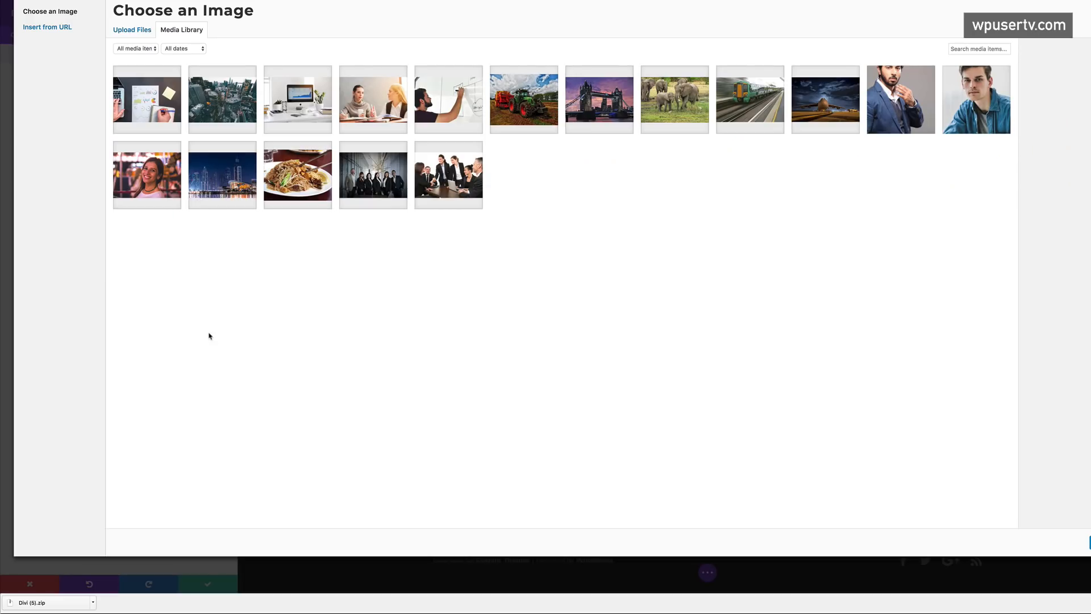
pyautogui.click(535, 115)
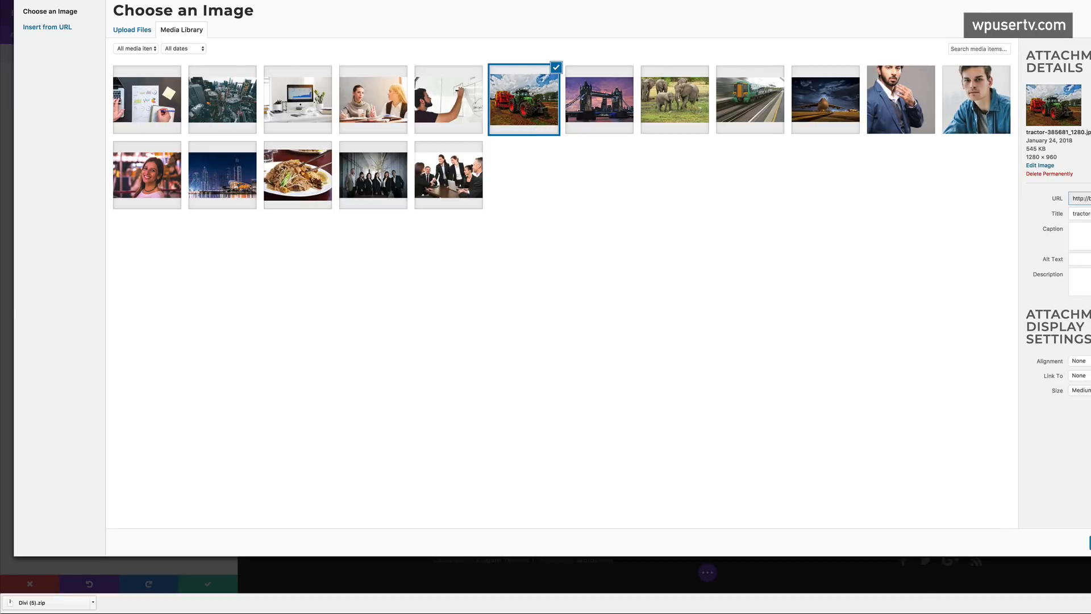
pyautogui.click(1089, 543)
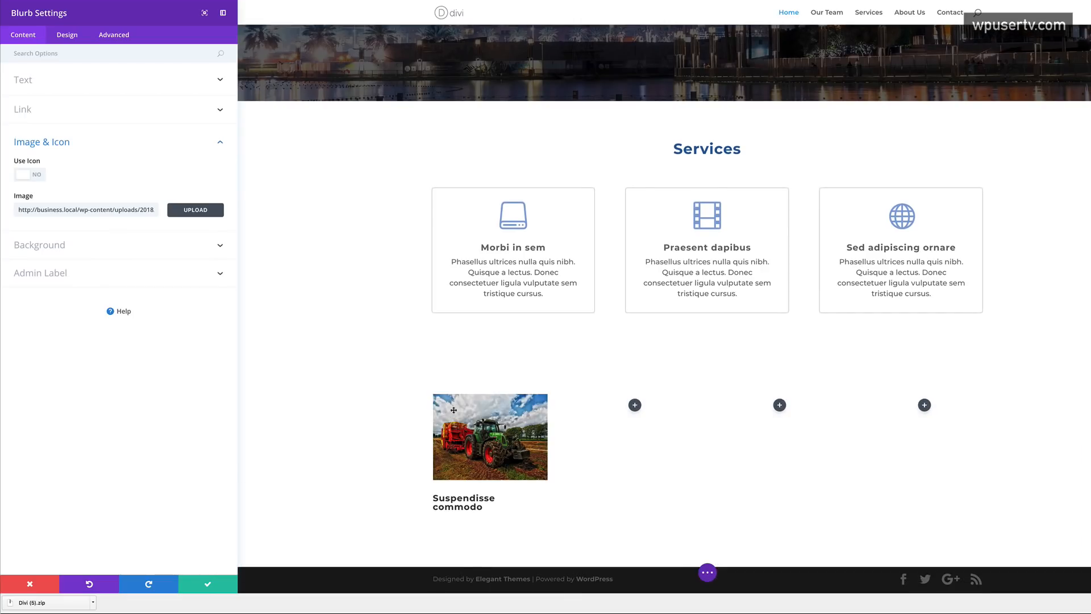
# - Set the blurb's link URL to #
pyautogui.click(38, 112)
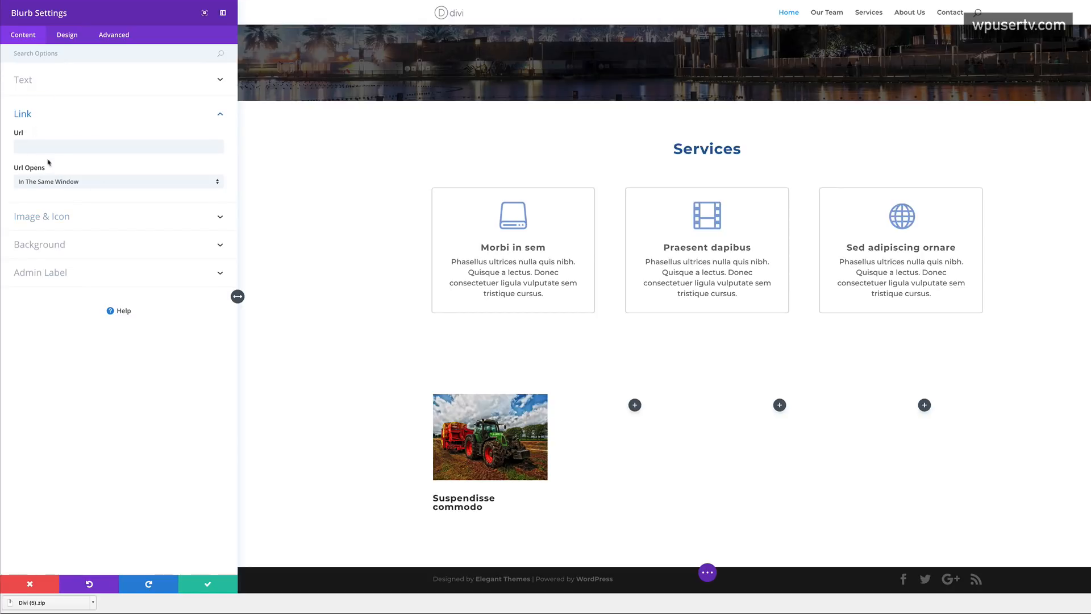
pyautogui.click(32, 147)
pyautogui.write('#')
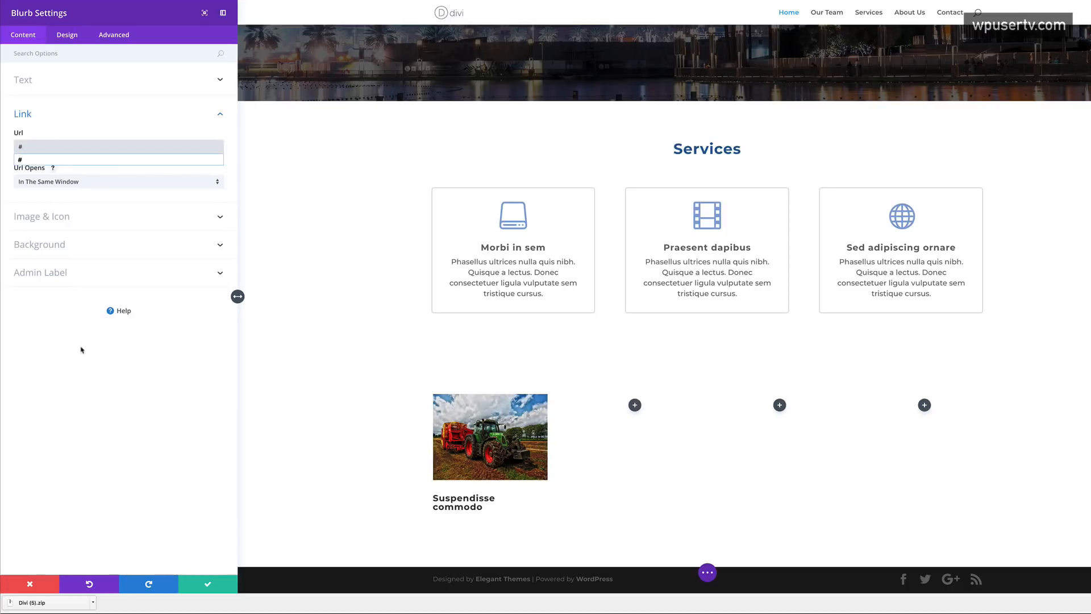
# - Center the blurb title and reduce its text size to 16px
pyautogui.click(70, 37)
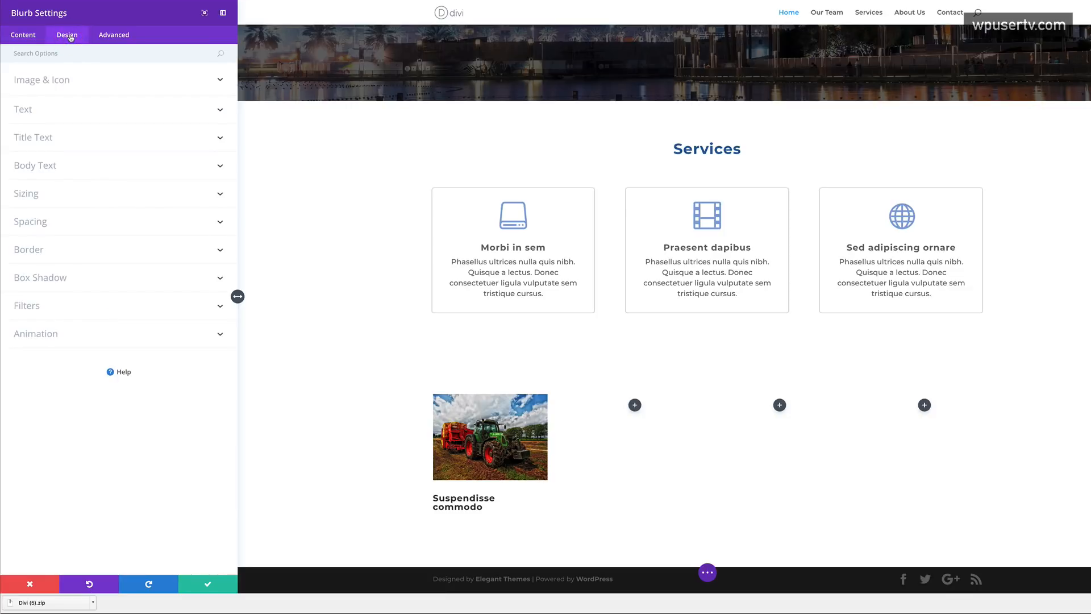
pyautogui.click(49, 138)
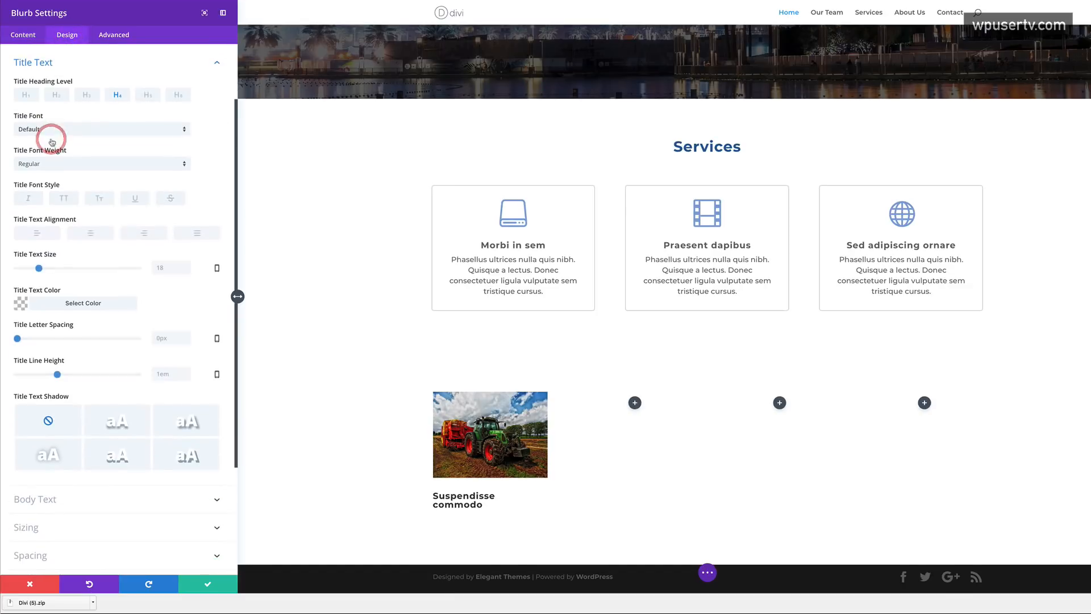
pyautogui.click(91, 233)
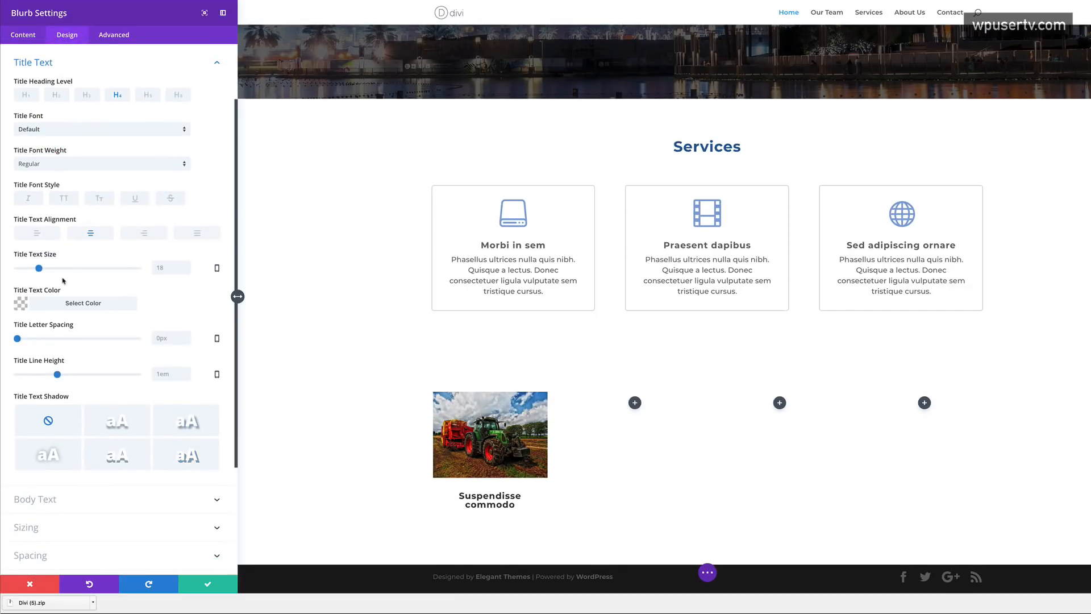
pyautogui.moveTo(39, 268); pyautogui.dragTo(36, 269)
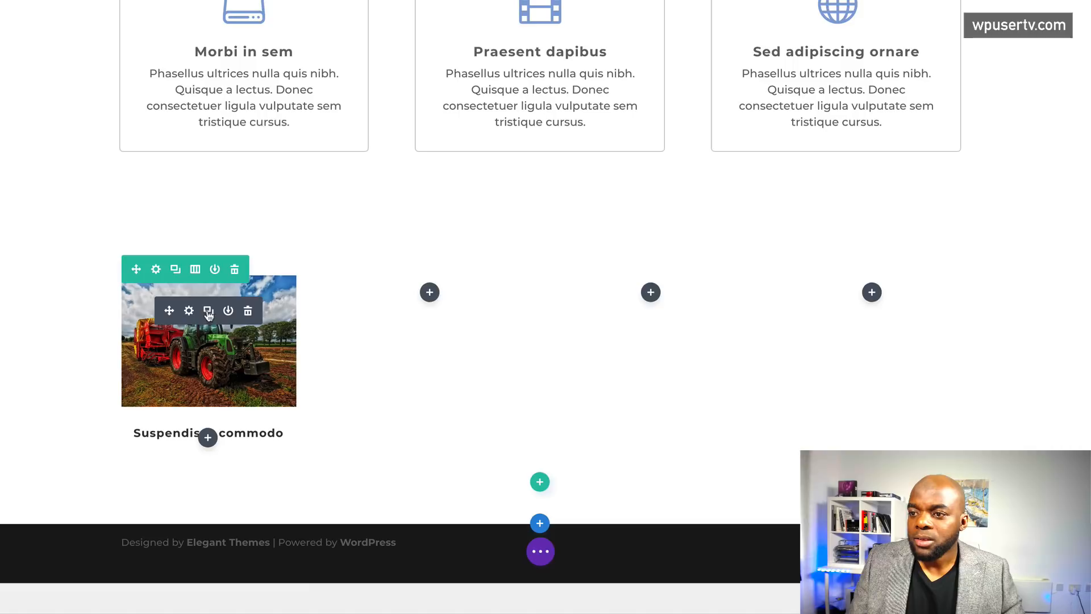
# - Duplicate the tractor blurb and place copies in the second, third and fourth columns
pyautogui.click(210, 312)
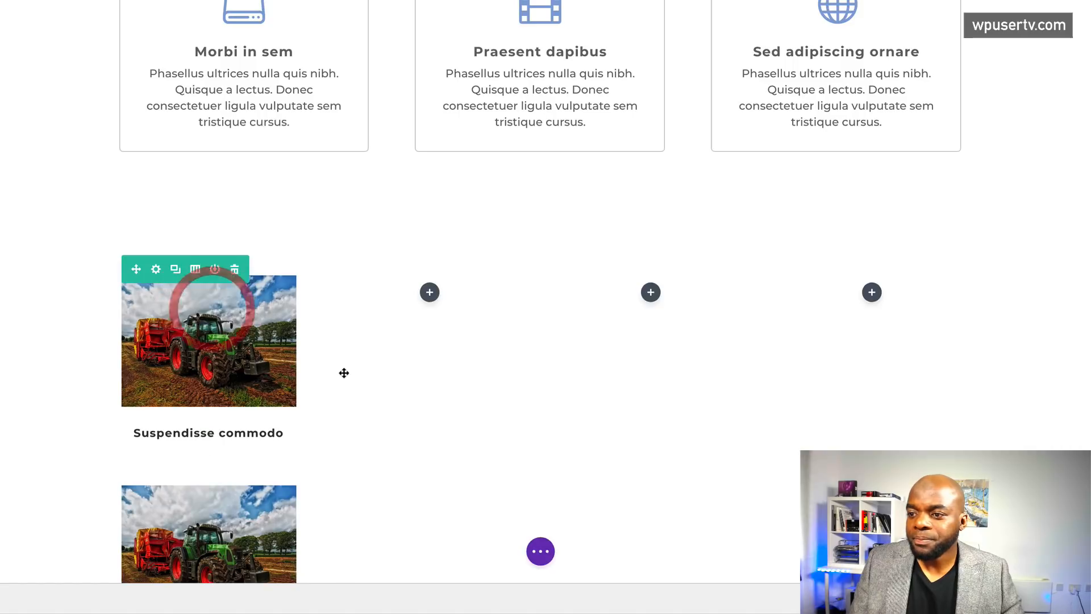
pyautogui.scroll(-3, 343, 372)
pyautogui.moveTo(165, 335); pyautogui.dragTo(448, 129)
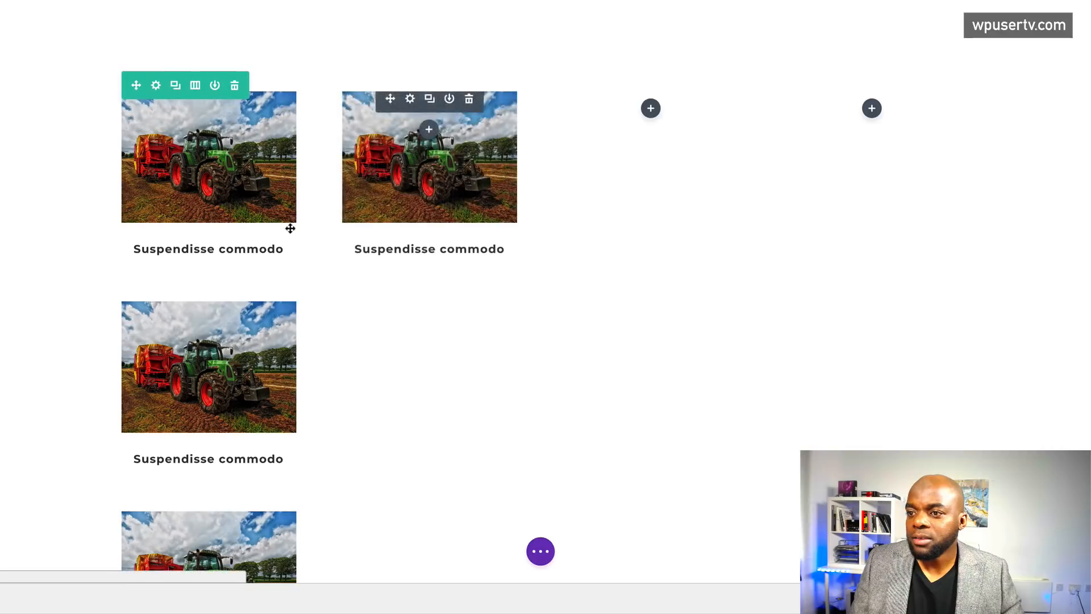
pyautogui.moveTo(169, 337); pyautogui.dragTo(648, 113)
pyautogui.moveTo(169, 336); pyautogui.dragTo(871, 258)
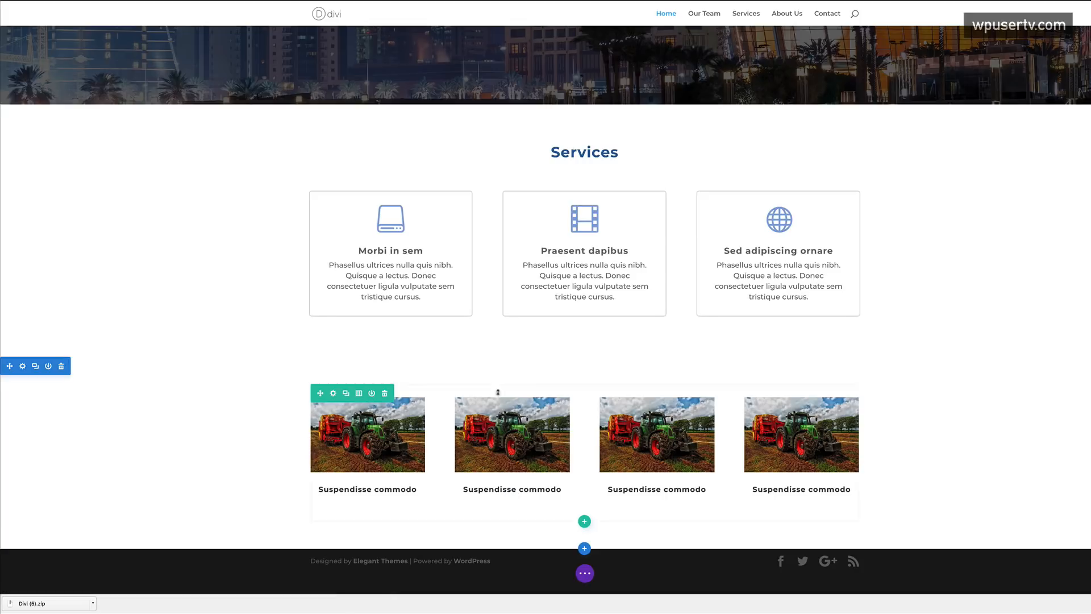
# - Replace the second blurb's image with the train photo
pyautogui.click(499, 421)
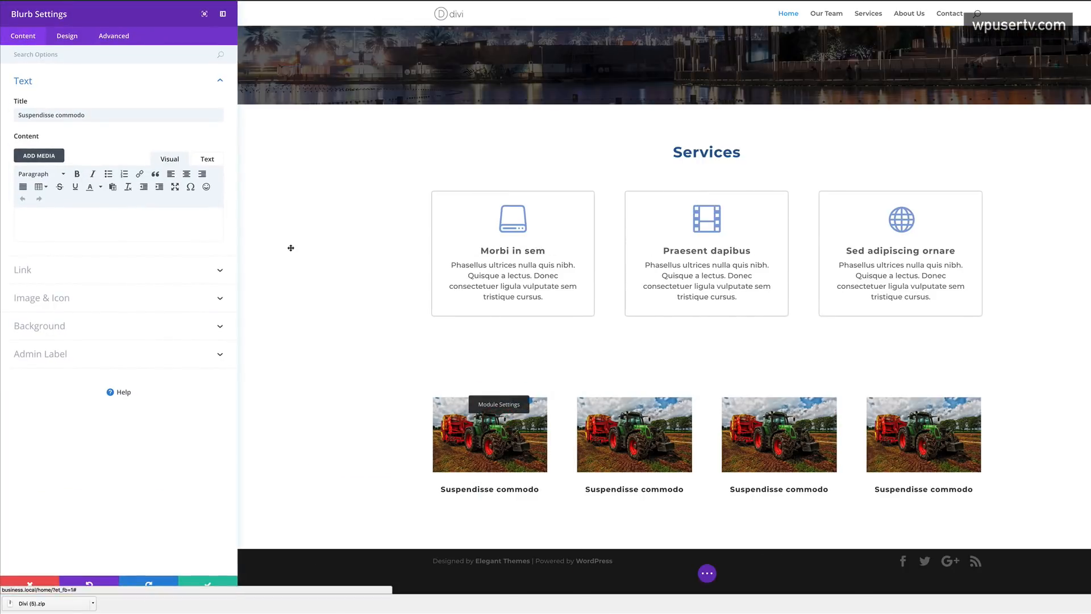
pyautogui.click(89, 300)
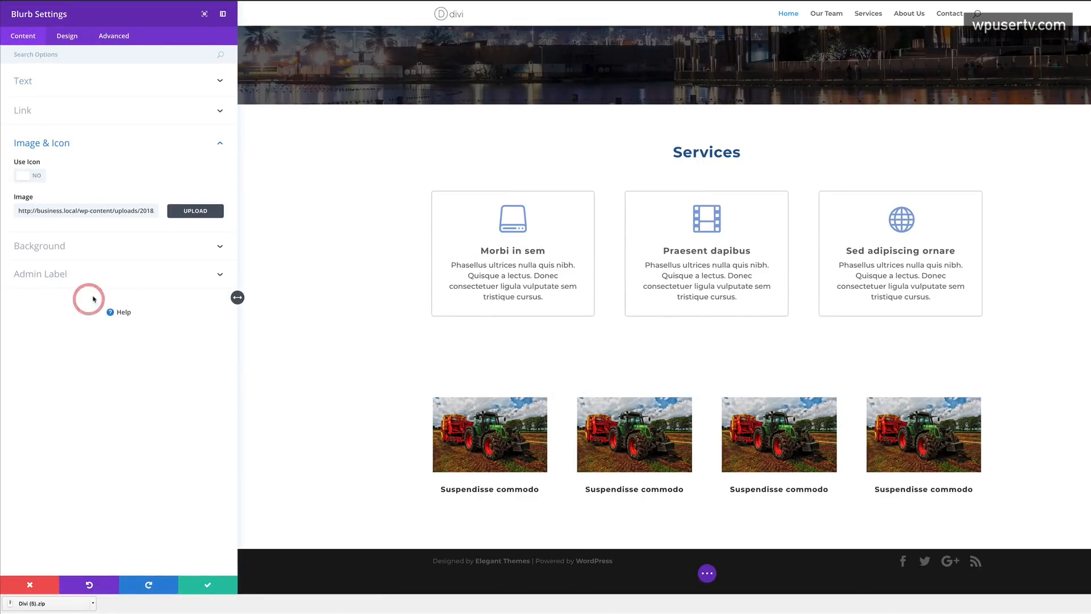
pyautogui.click(198, 211)
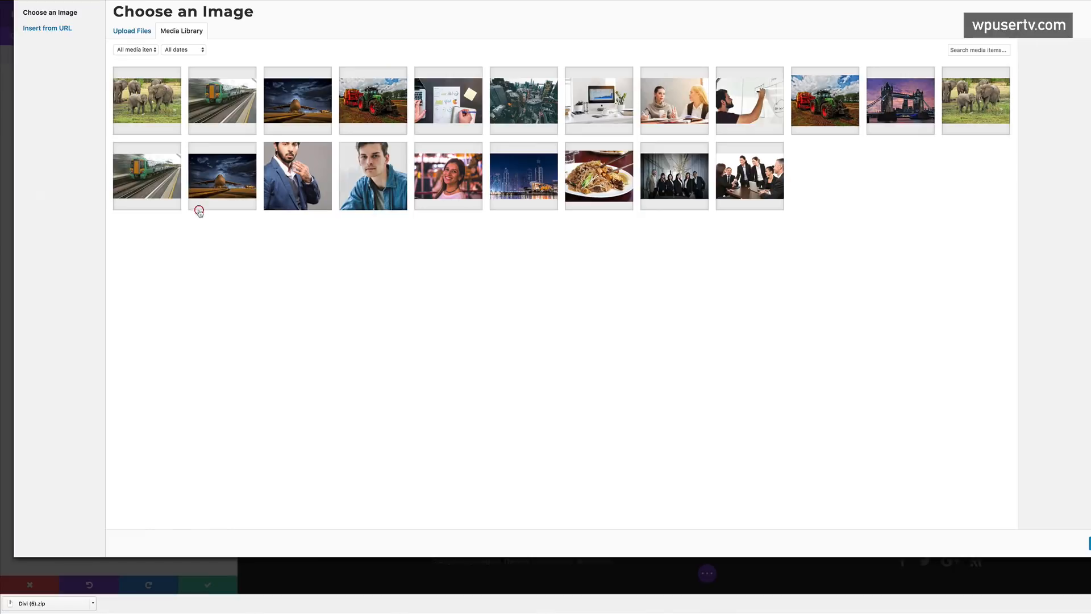
pyautogui.click(232, 105)
pyautogui.click(1090, 543)
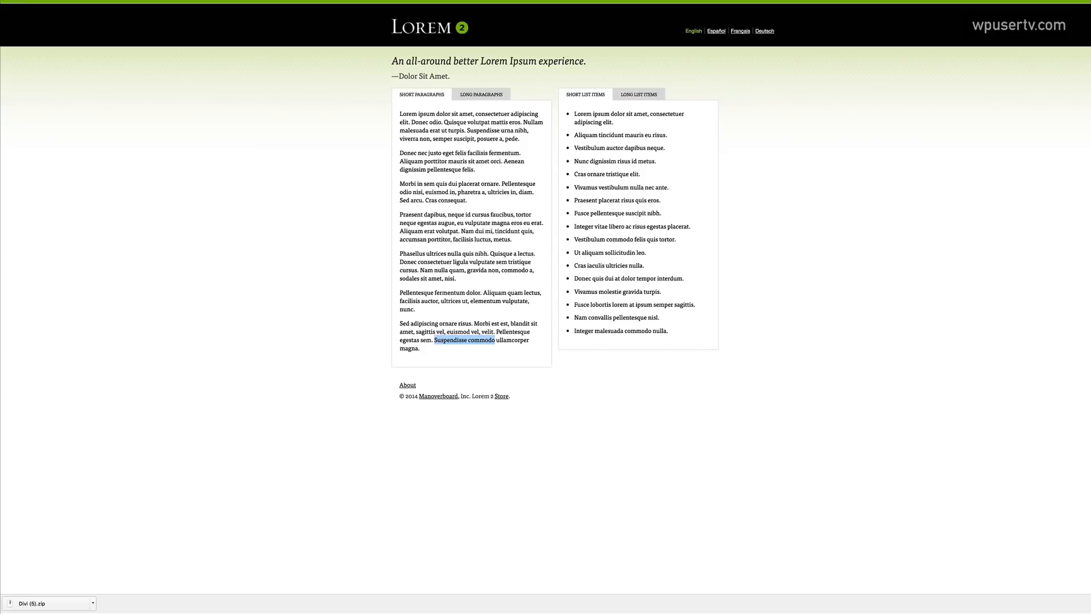
# - Retitle the second blurb 'Praesent dapibus', save it, and open the third blurb's image options
pyautogui.click(409, 211)
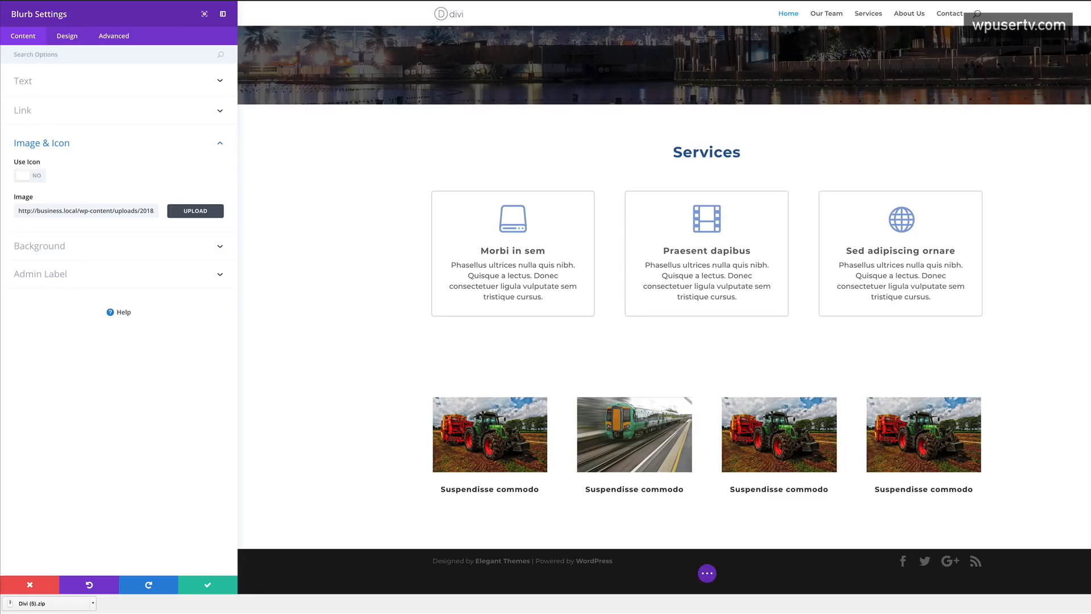
pyautogui.tripleClick(619, 490)
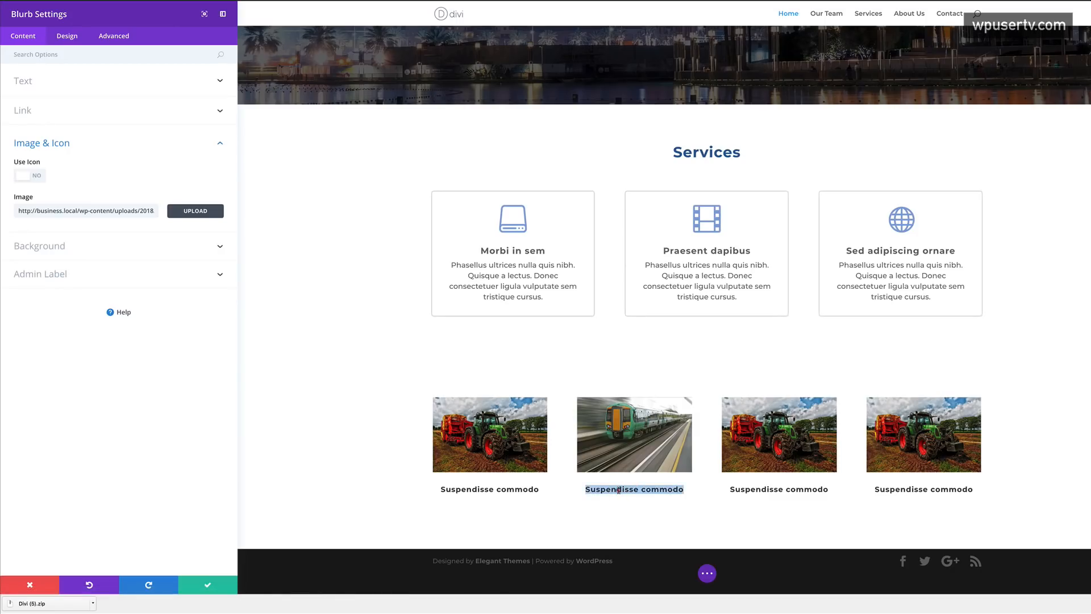
pyautogui.write('Praesent dapibus')
pyautogui.tripleClick(95, 116)
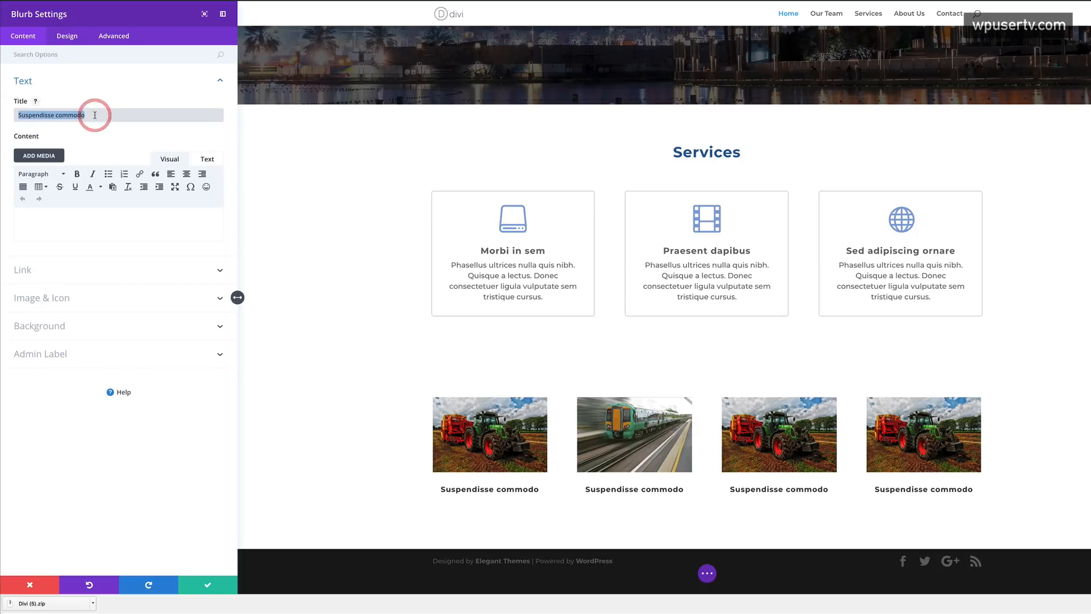
pyautogui.write('Praesent dapibus')
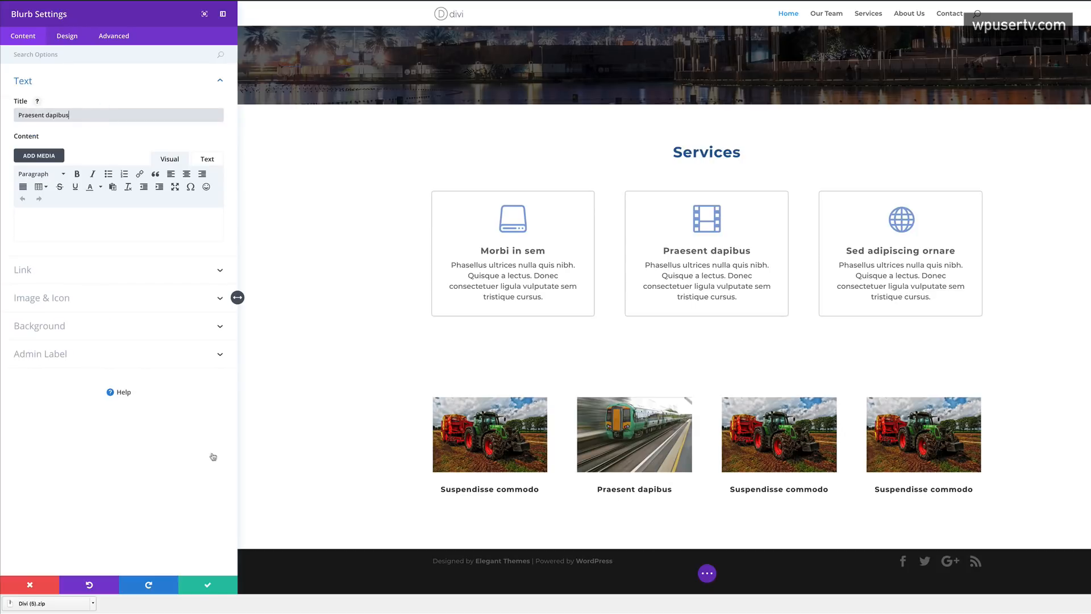
pyautogui.click(207, 586)
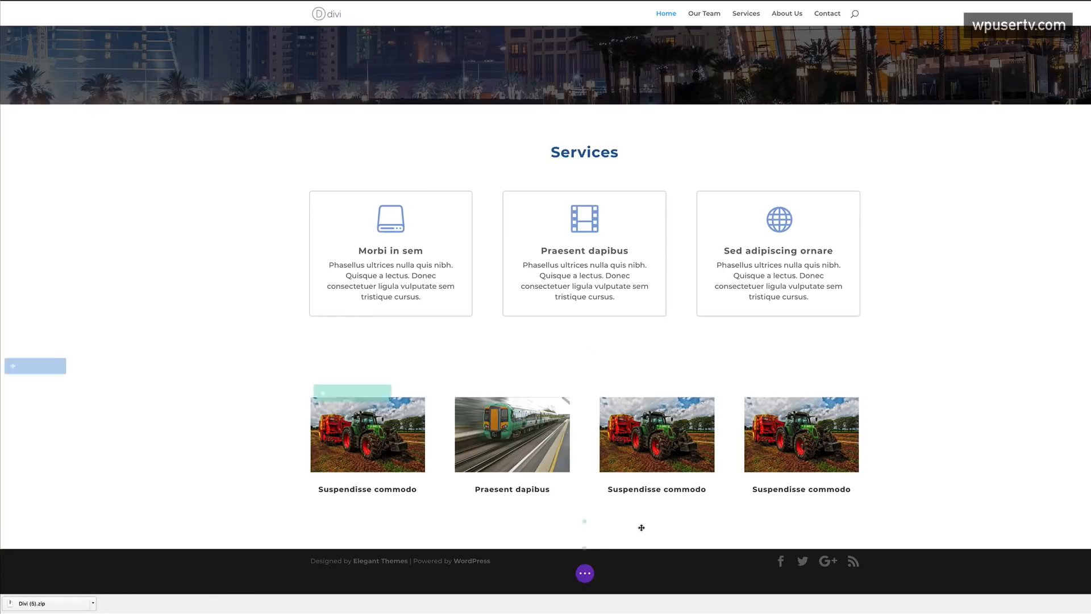
pyautogui.click(644, 420)
pyautogui.click(62, 297)
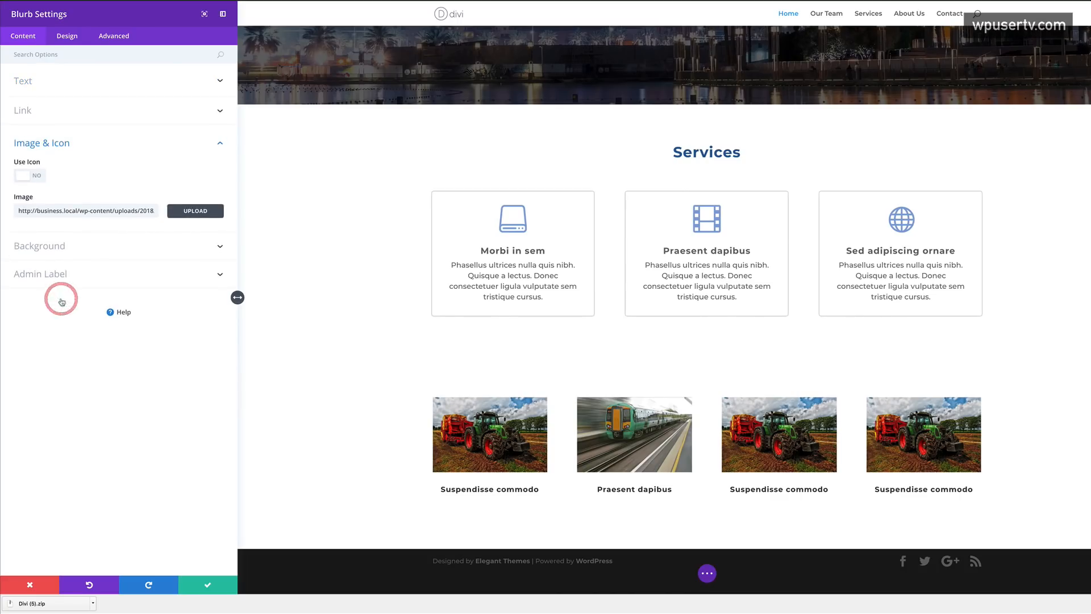
# - Give the third blurb the airplane photo and the title 'Aliquam quam lectus'
pyautogui.click(193, 210)
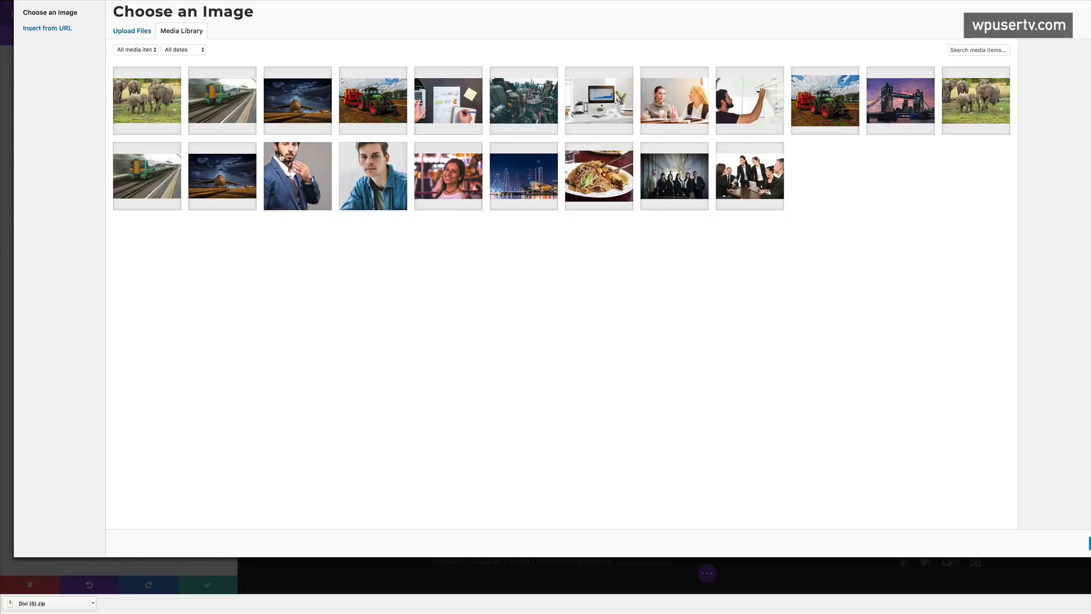
pyautogui.click(298, 102)
pyautogui.click(1088, 544)
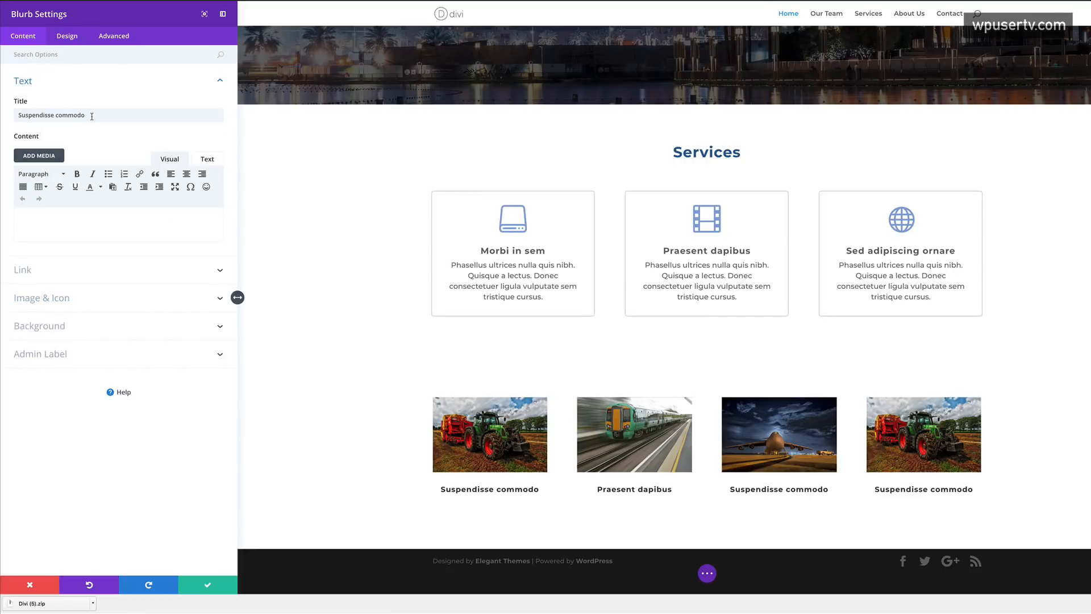
pyautogui.tripleClick(90, 115)
pyautogui.write('Aliquam quam lectus')
pyautogui.click(208, 585)
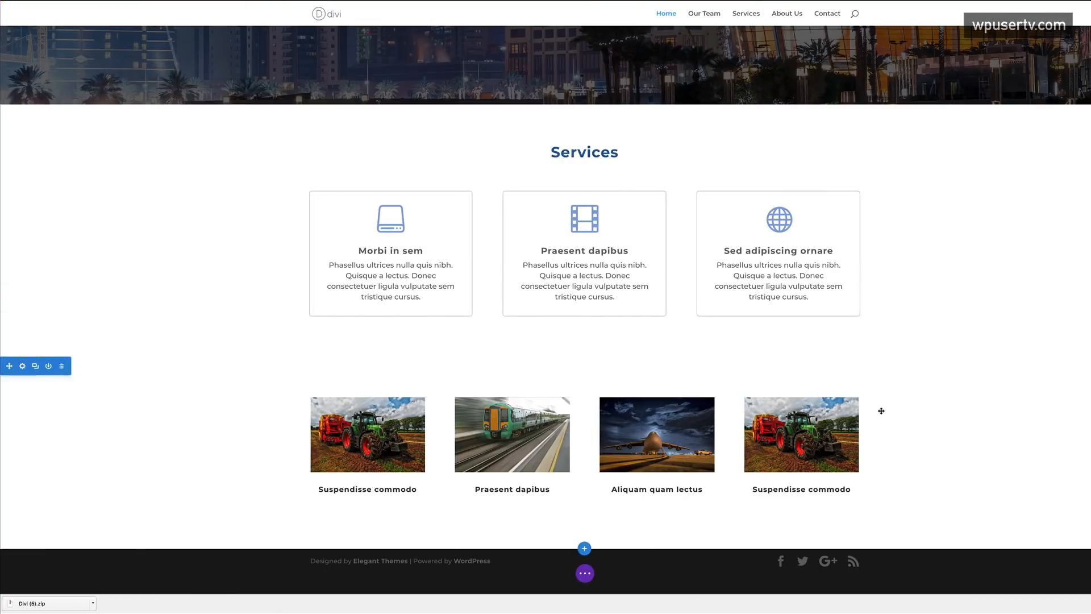
# - Retitle the fourth blurb 'Aliquam erat volutpat' and swap in the elephants photo
pyautogui.moveTo(830, 419)
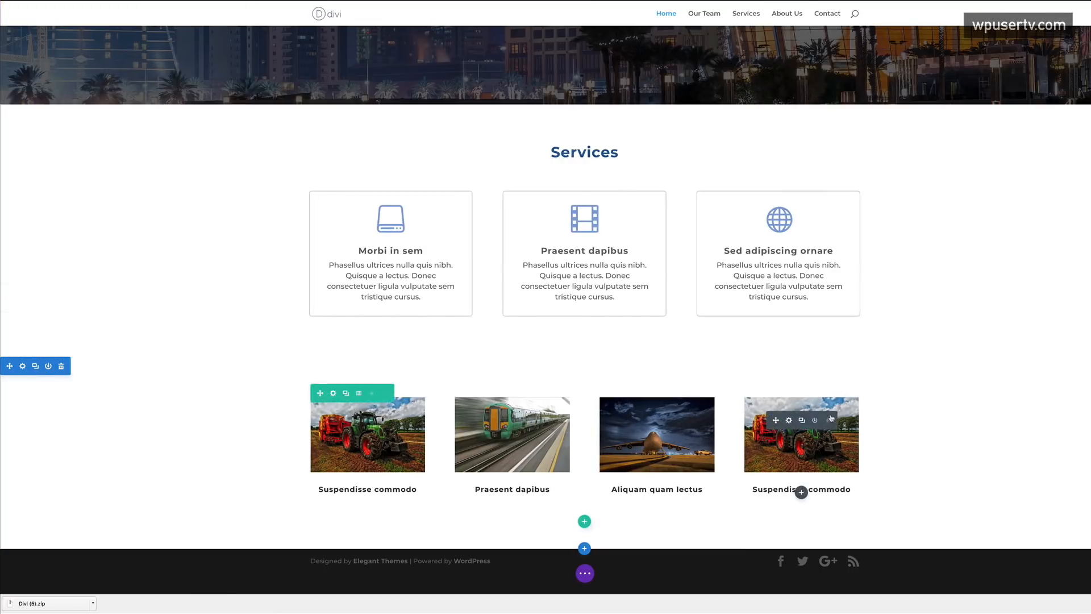
pyautogui.click(789, 421)
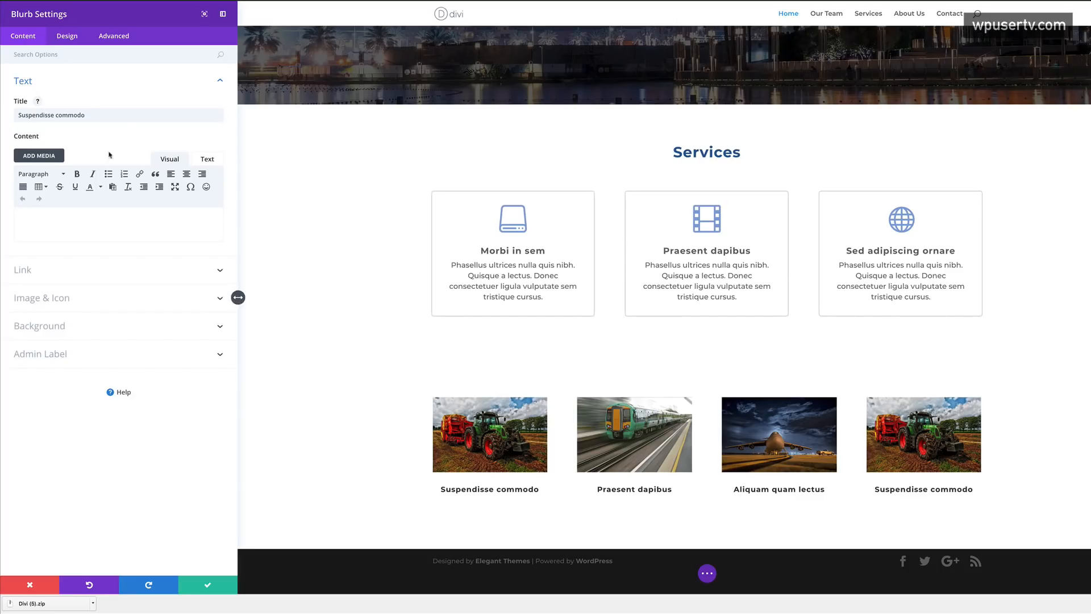
pyautogui.tripleClick(89, 115)
pyautogui.write('Aliquam erat volutpat')
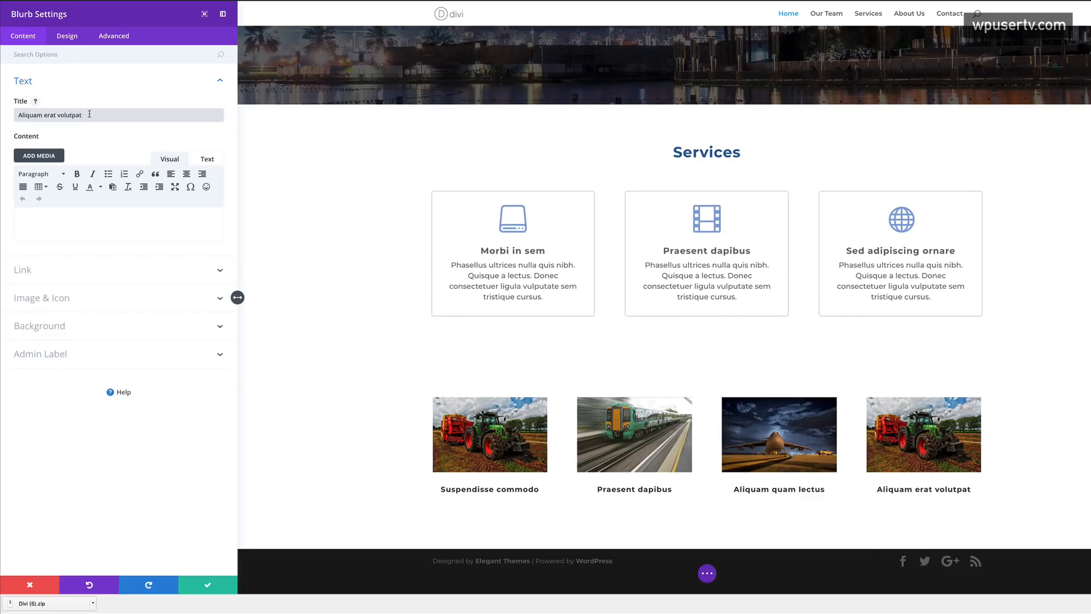
pyautogui.click(67, 298)
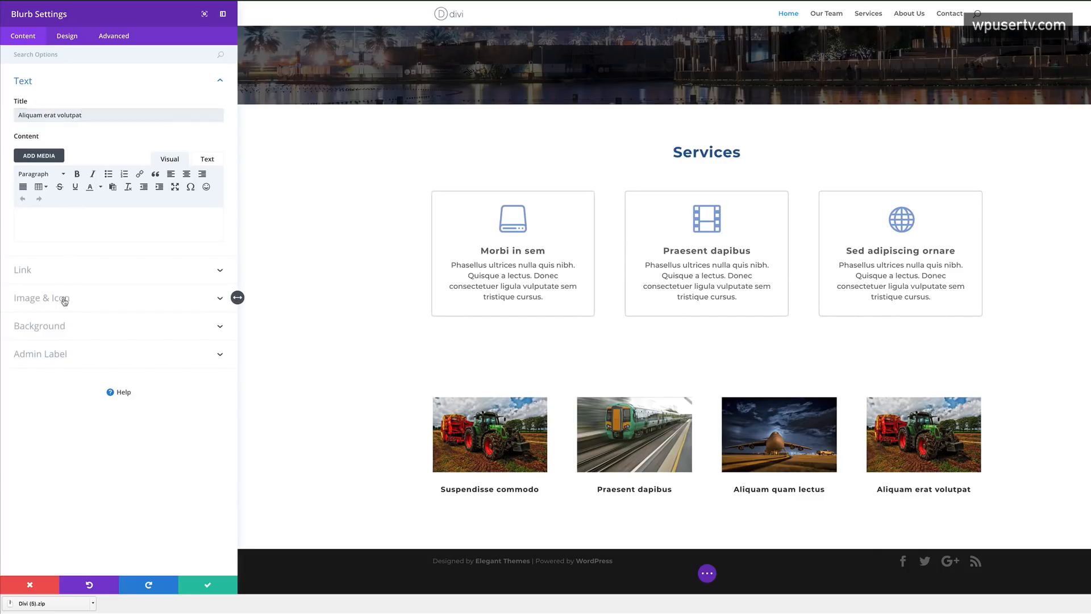
pyautogui.click(195, 215)
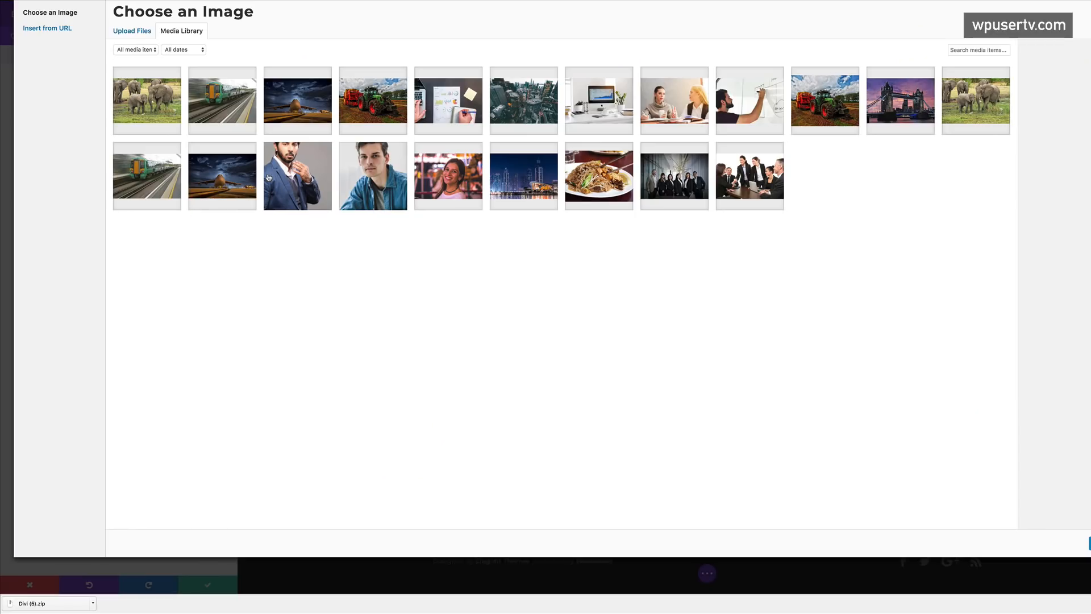
pyautogui.click(157, 114)
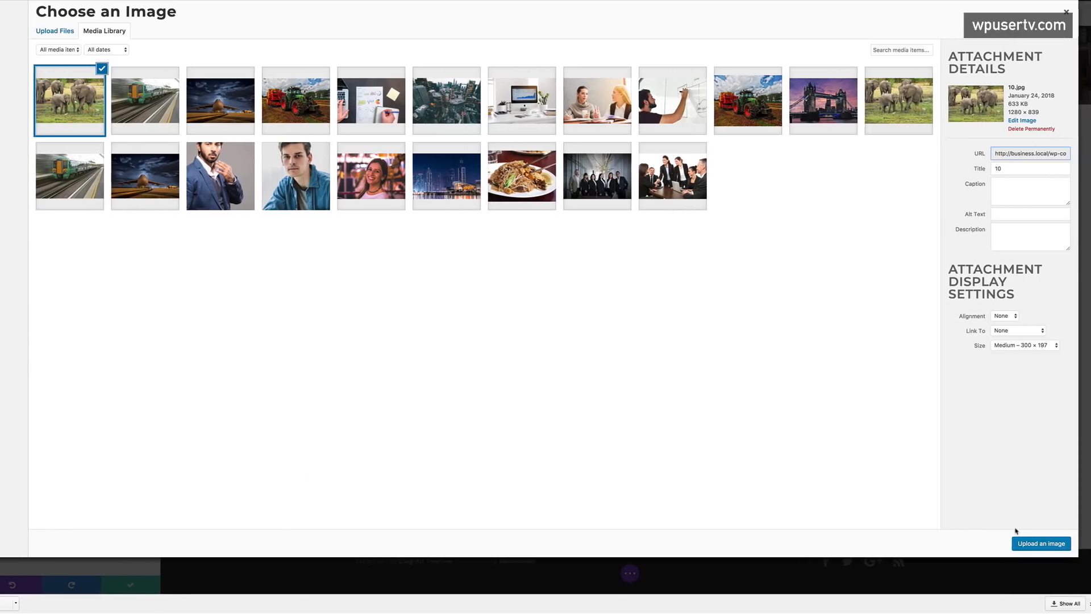
pyautogui.click(1089, 544)
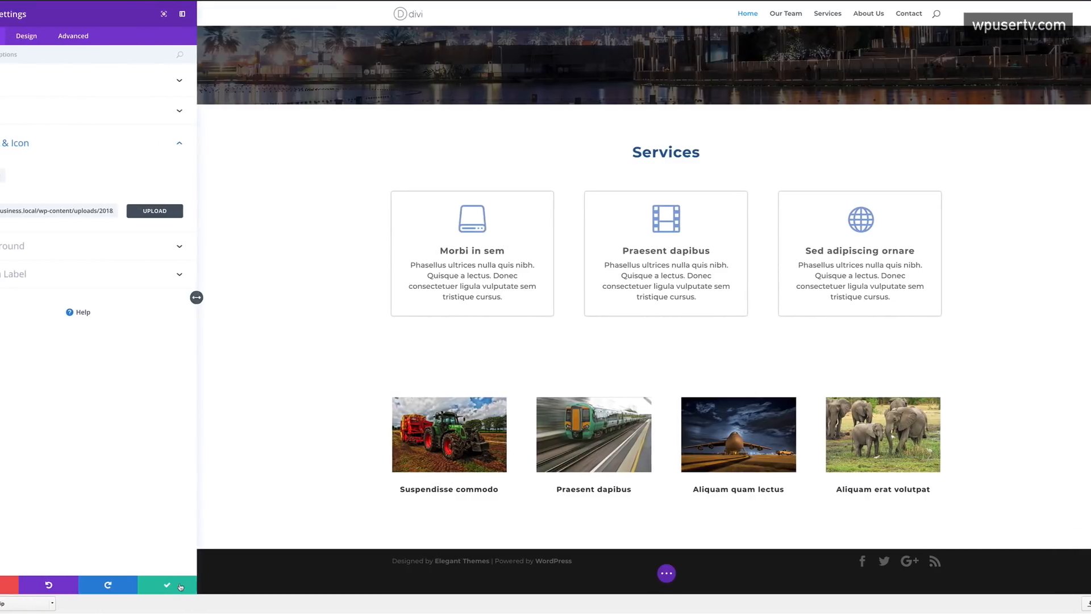
pyautogui.click(122, 584)
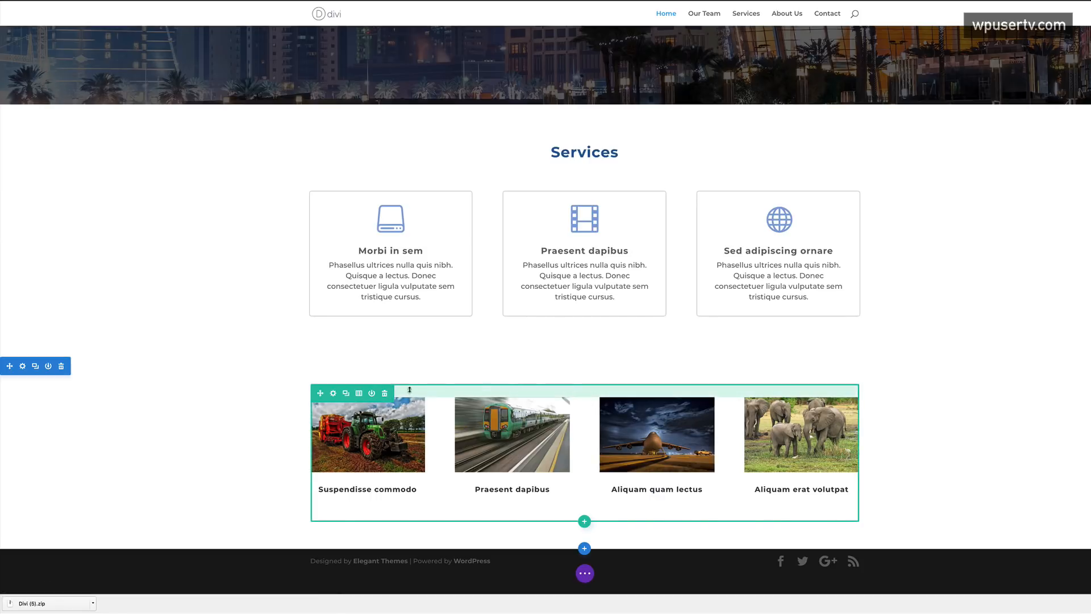
# - Make the four-card image row fullwidth with a custom gutter width of 2
pyautogui.click(334, 393)
pyautogui.click(67, 36)
pyautogui.click(34, 115)
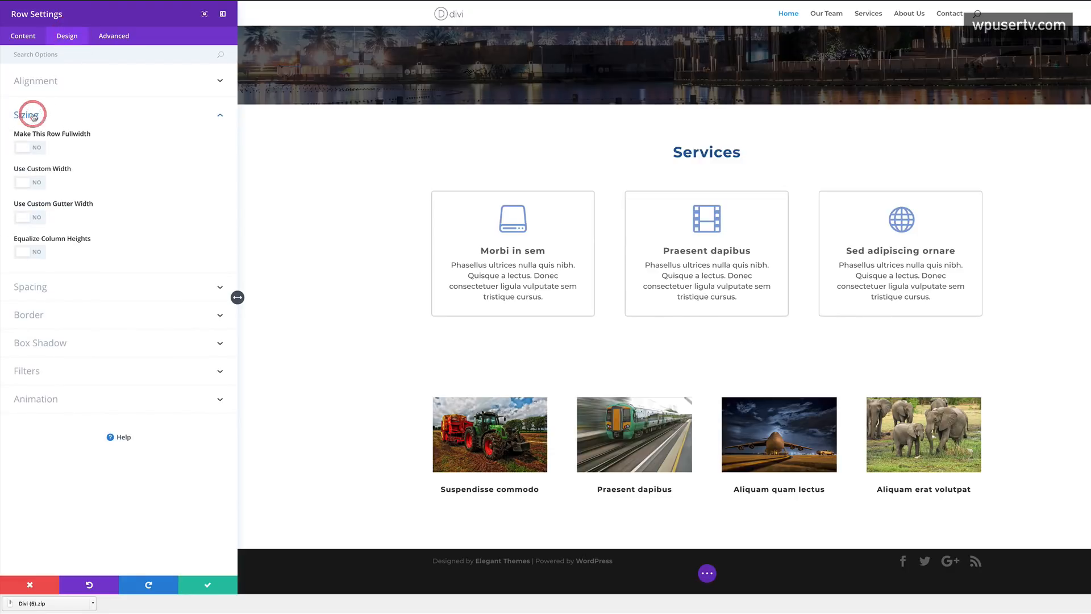
pyautogui.click(36, 148)
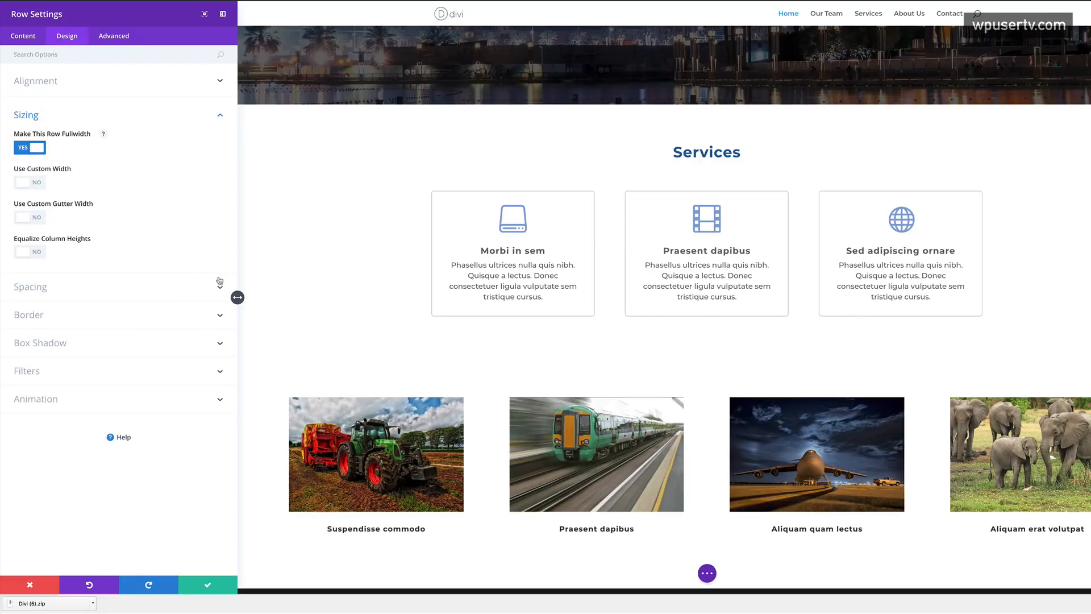
pyautogui.scroll(-1, 350, 295)
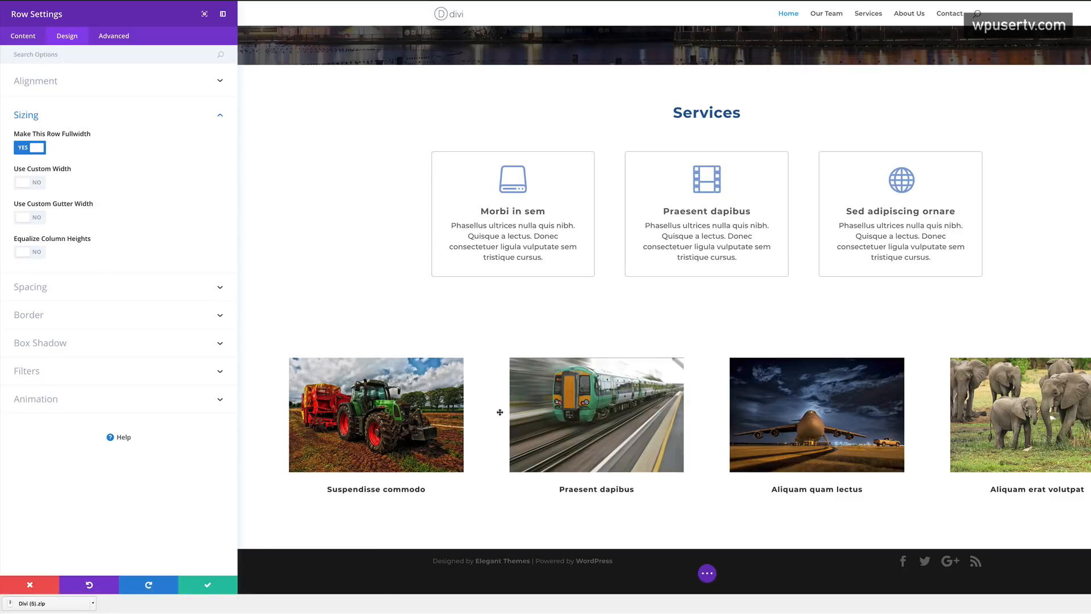
pyautogui.click(37, 218)
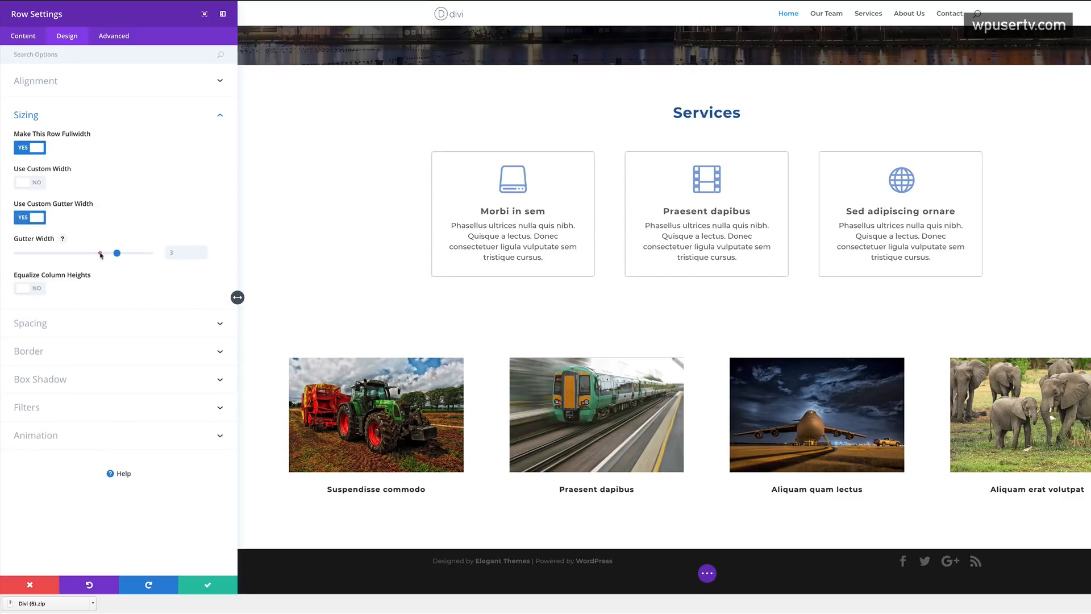
pyautogui.moveTo(102, 255); pyautogui.dragTo(83, 253)
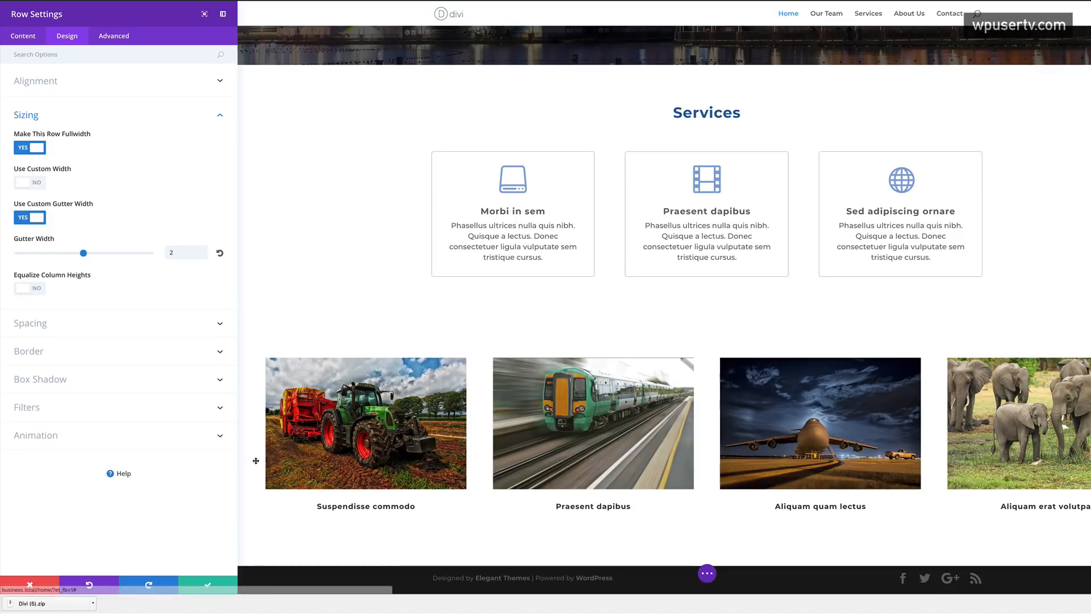
pyautogui.click(208, 585)
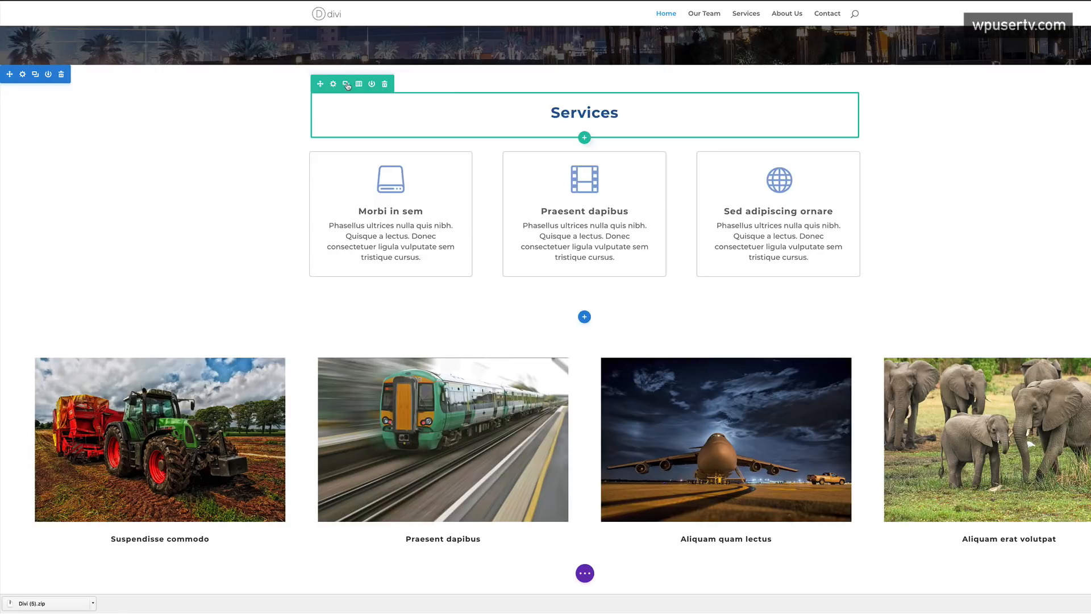
# - Duplicate the Services heading row, move the copy above the image row, and open that section's settings
pyautogui.click(346, 84)
pyautogui.moveTo(320, 129); pyautogui.dragTo(341, 347)
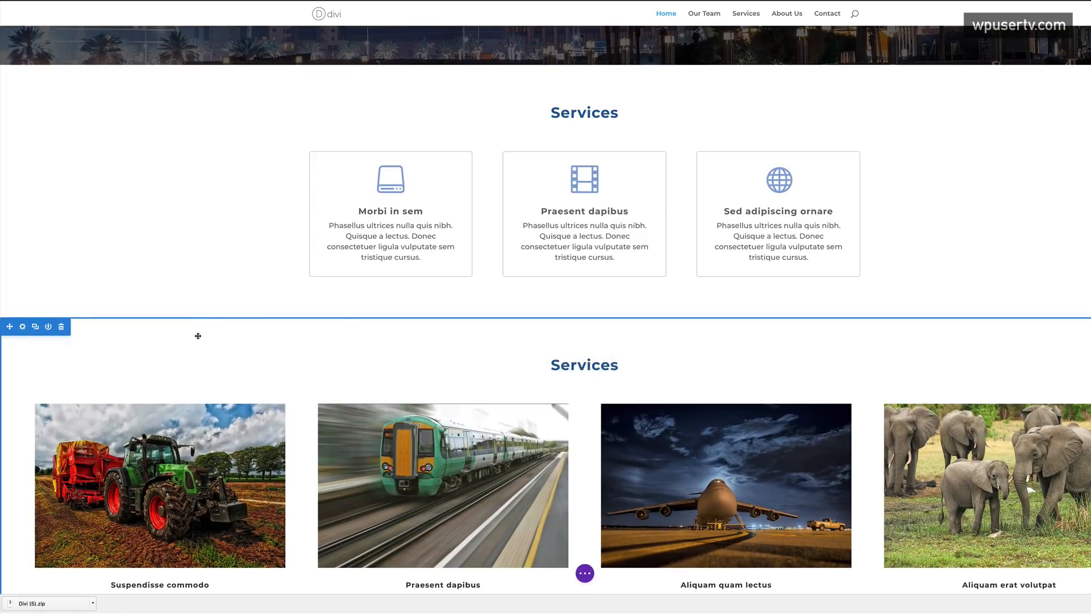
pyautogui.scroll(-2, 224, 349)
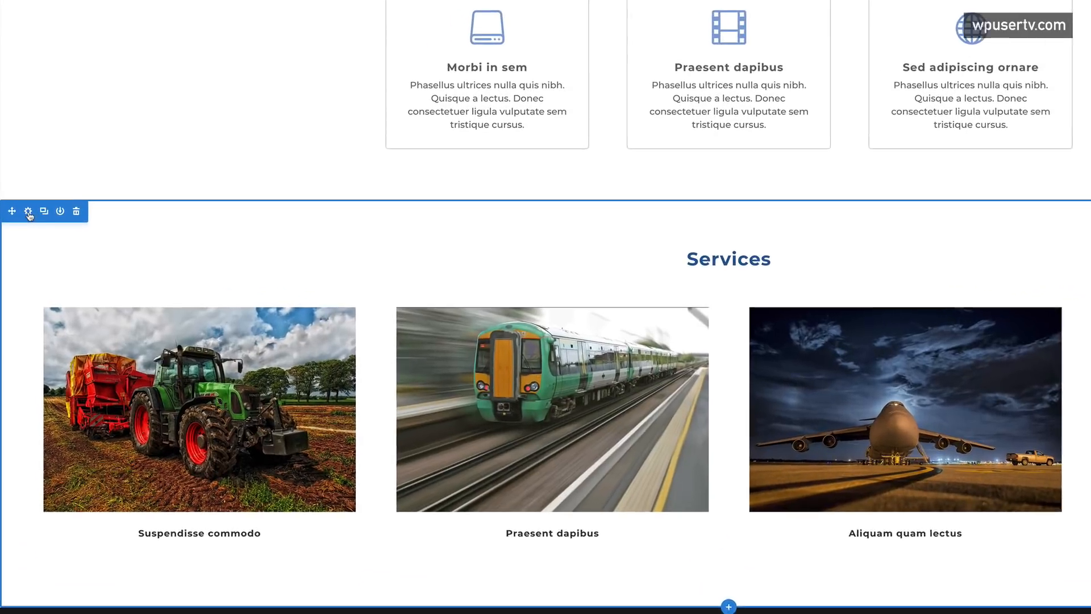
pyautogui.click(28, 212)
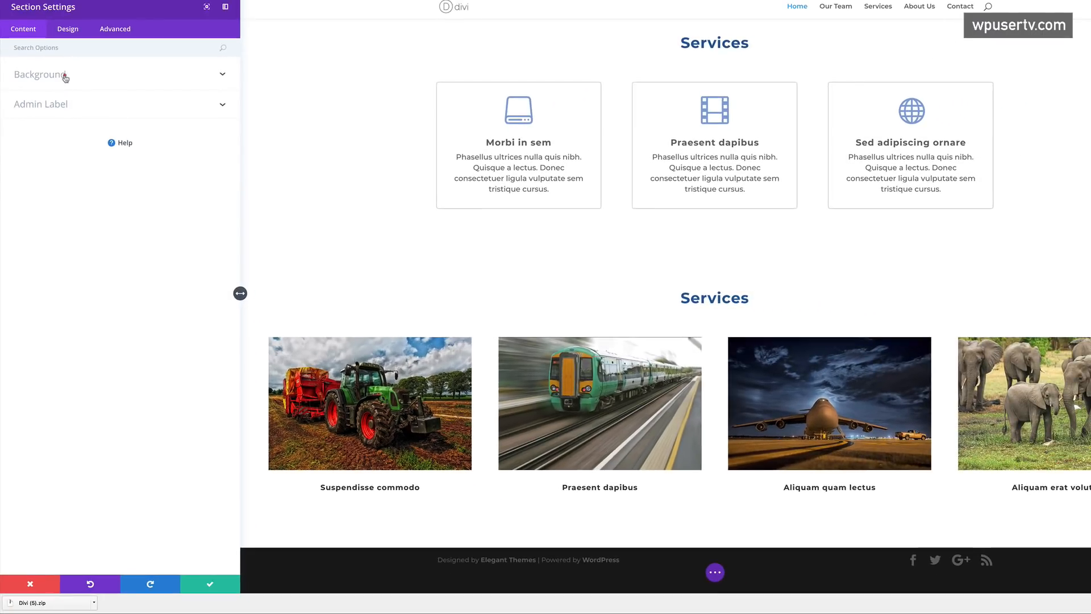
# - Set the section's background colour to dark grey #1C1C1C and save
pyautogui.click(65, 78)
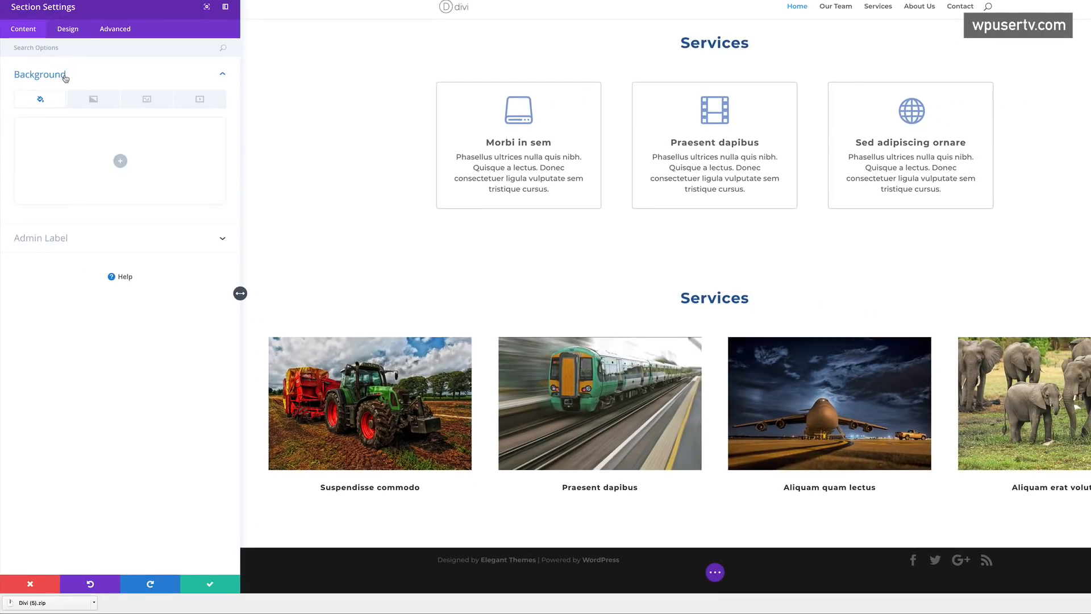
pyautogui.click(120, 162)
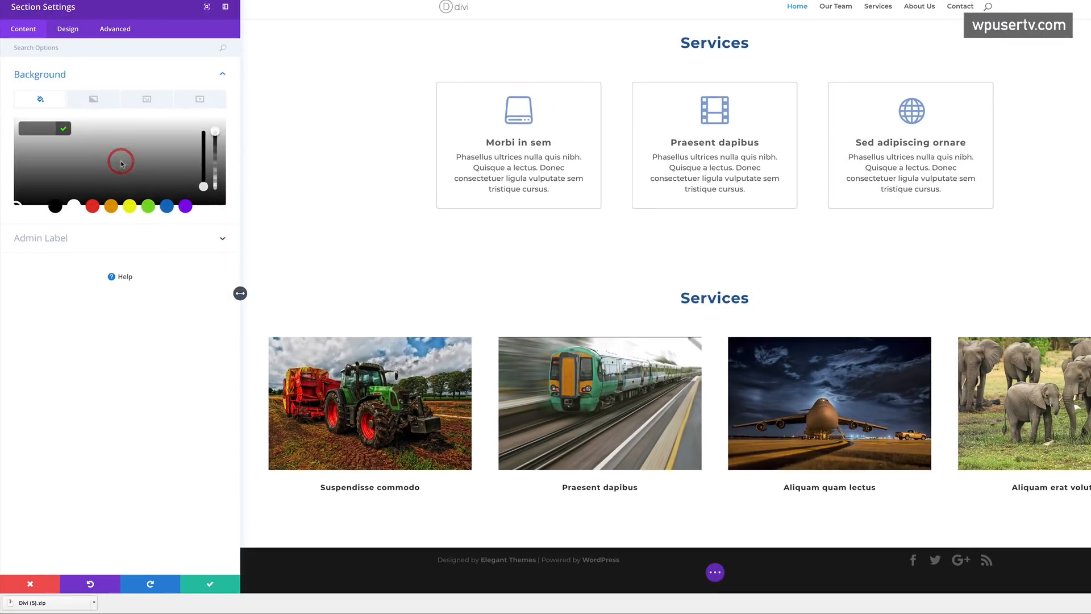
pyautogui.click(55, 206)
pyautogui.scroll(1, 518, 271)
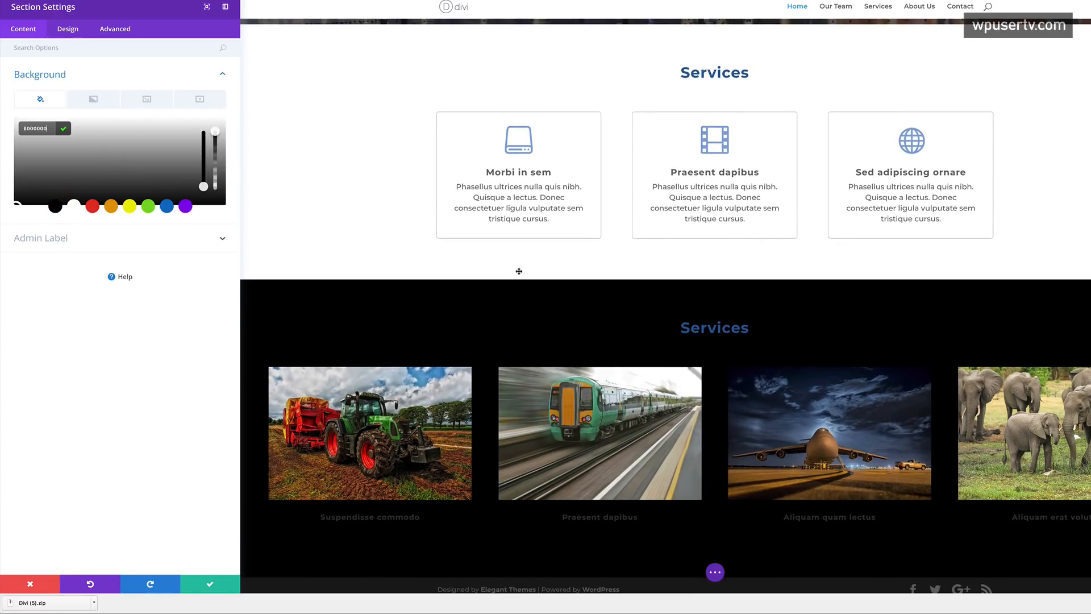
pyautogui.scroll(2, 519, 271)
pyautogui.scroll(-3, 519, 271)
pyautogui.scroll(10, 519, 271)
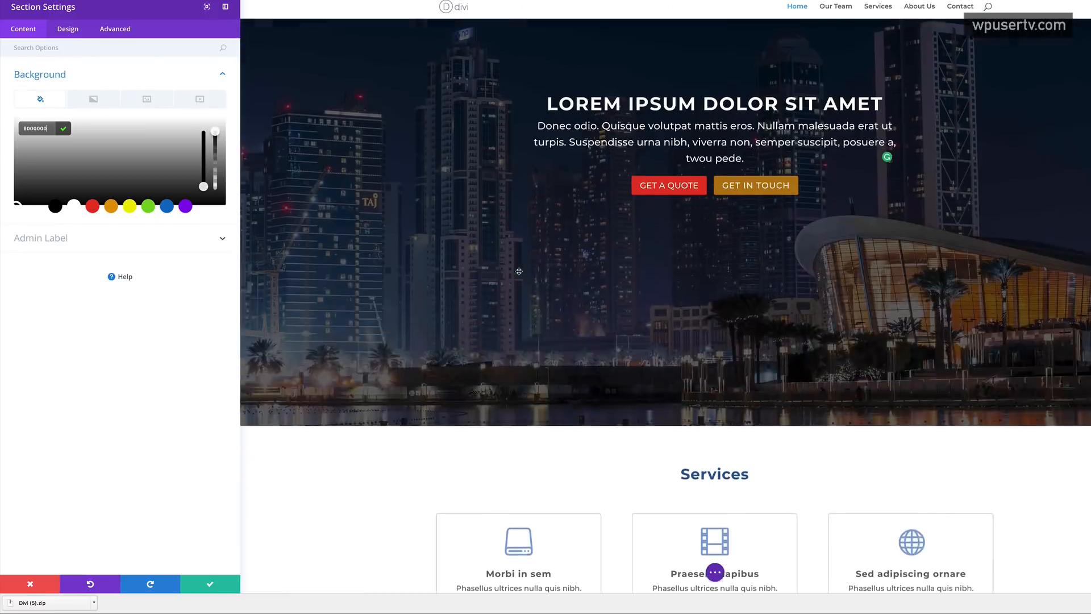
pyautogui.scroll(-9, 519, 271)
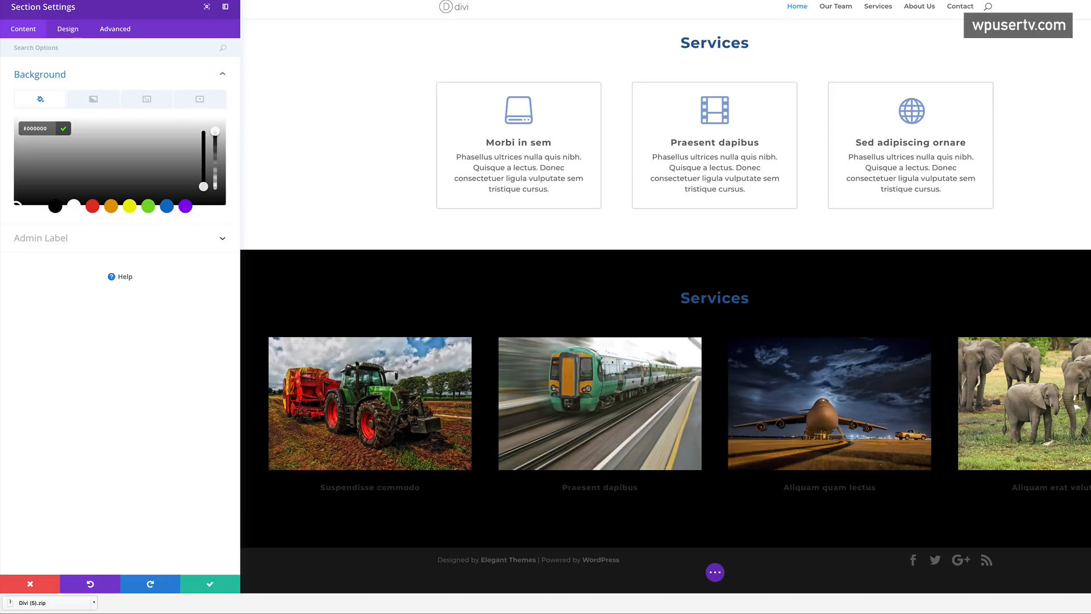
pyautogui.tripleClick(37, 129)
pyautogui.write('#1C1C1C')
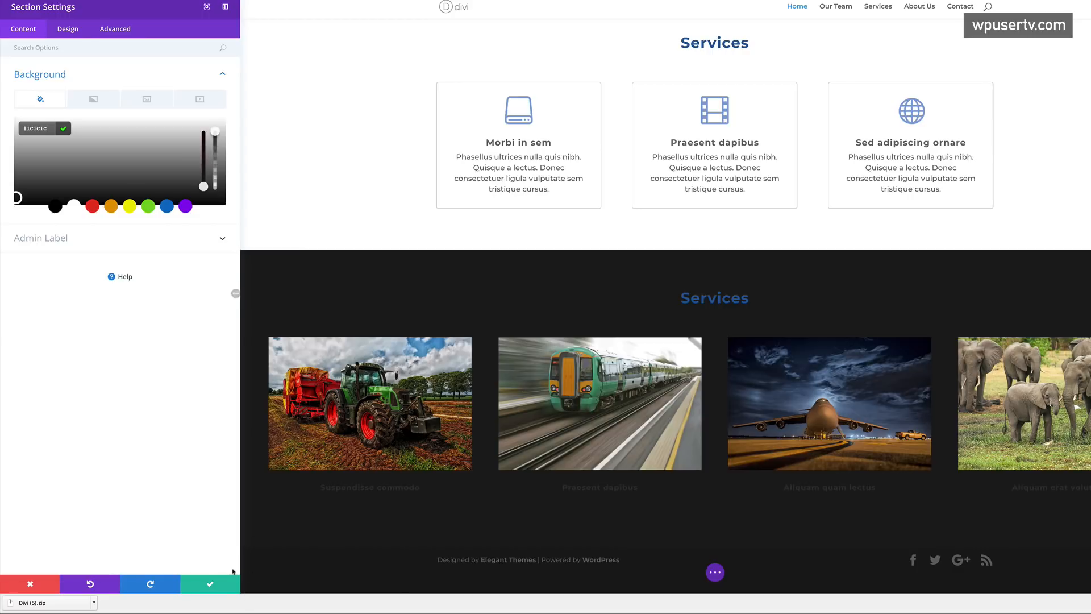
pyautogui.click(210, 585)
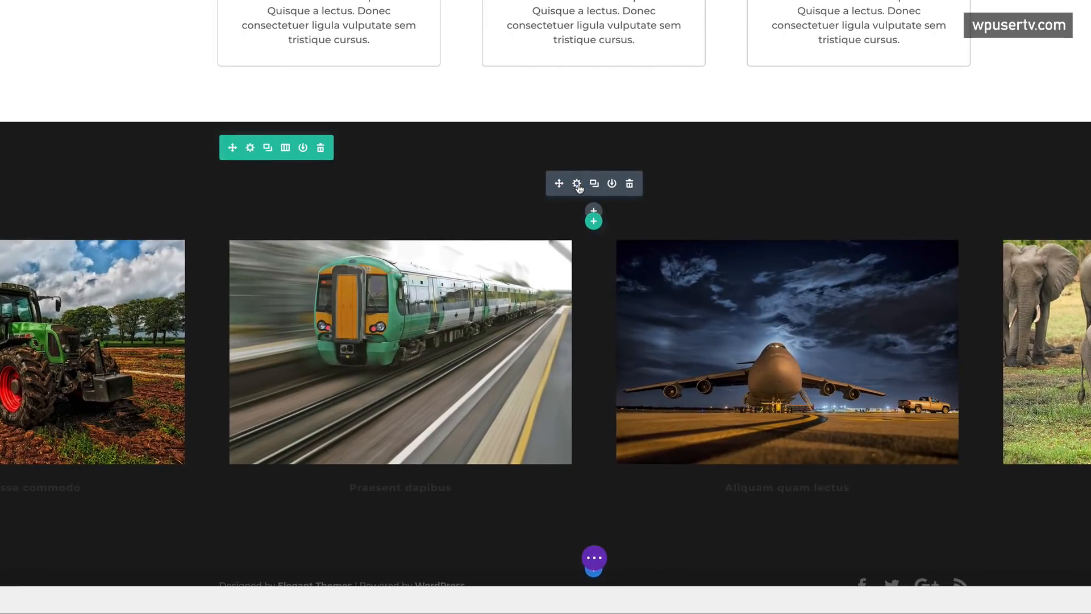
# - Make the copied Services heading text white
pyautogui.click(577, 184)
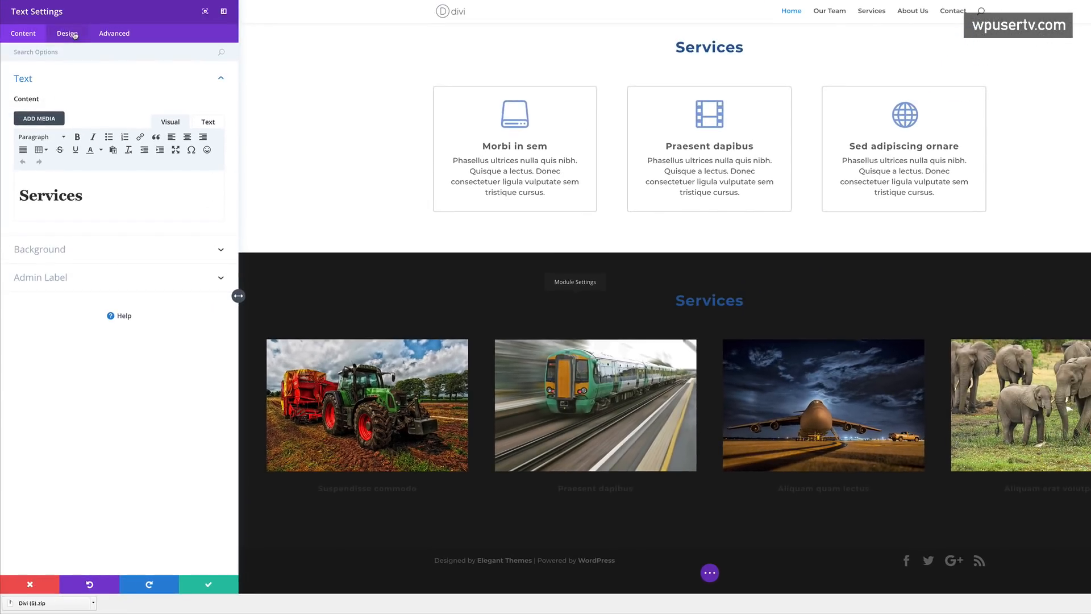
pyautogui.click(75, 35)
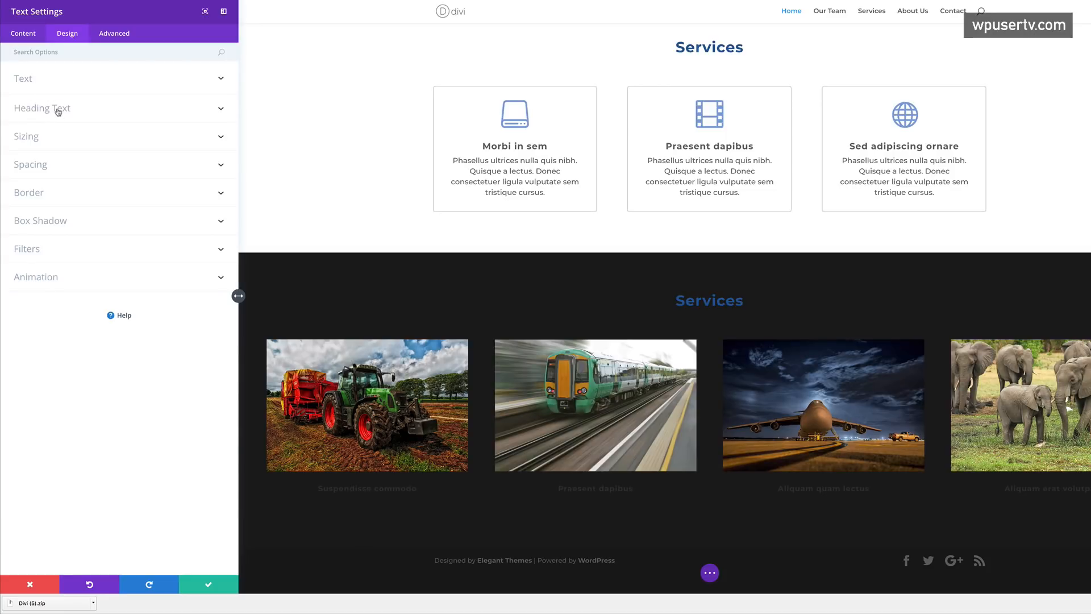
pyautogui.click(58, 112)
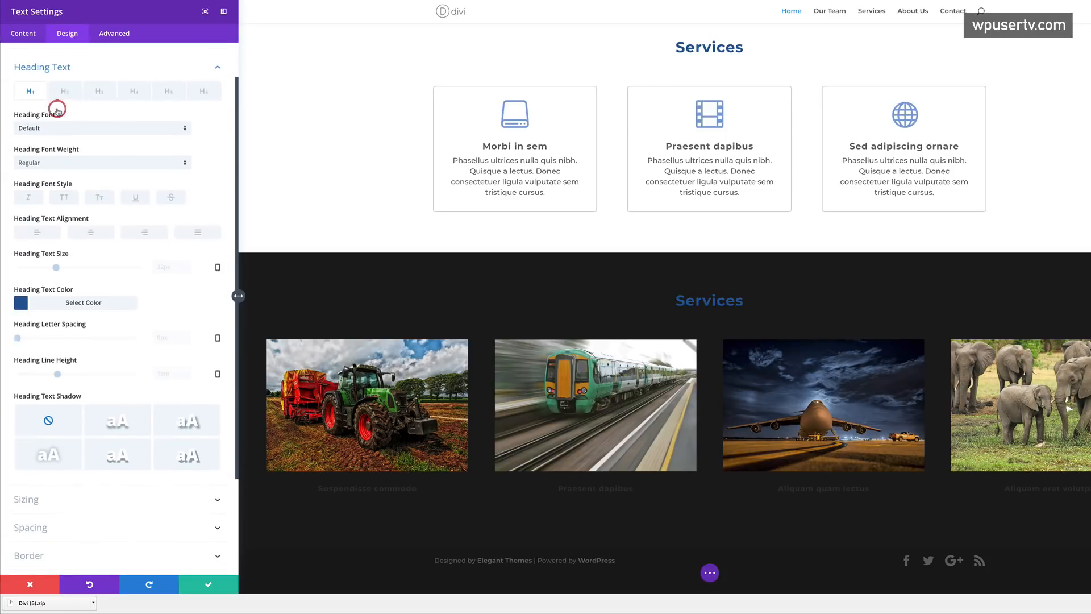
pyautogui.click(21, 297)
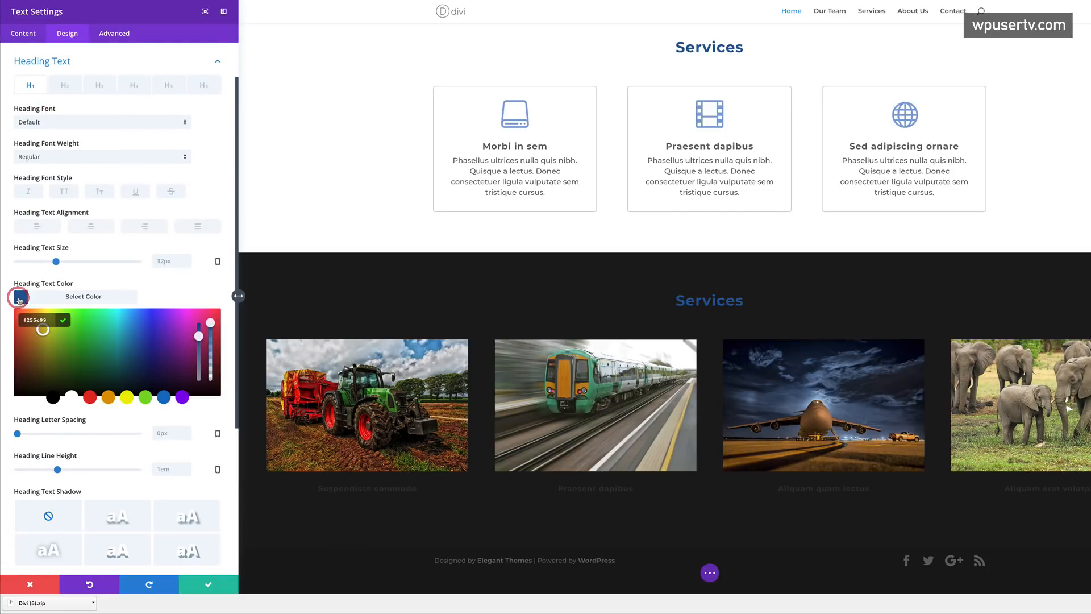
pyautogui.click(71, 398)
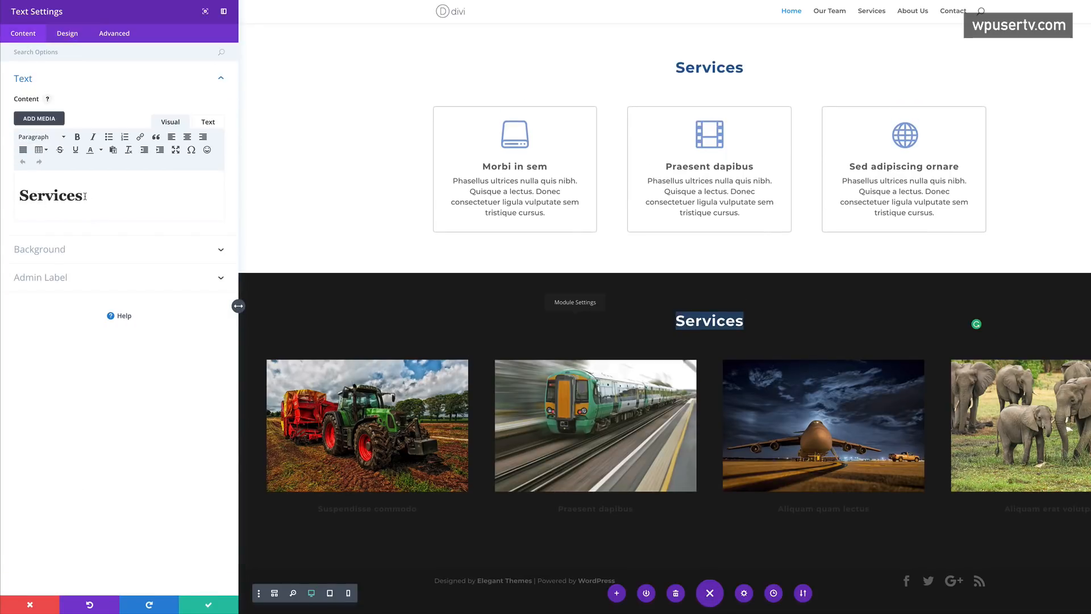
# - Replace the heading text with 'Our Projects' and save it
pyautogui.doubleClick(85, 196)
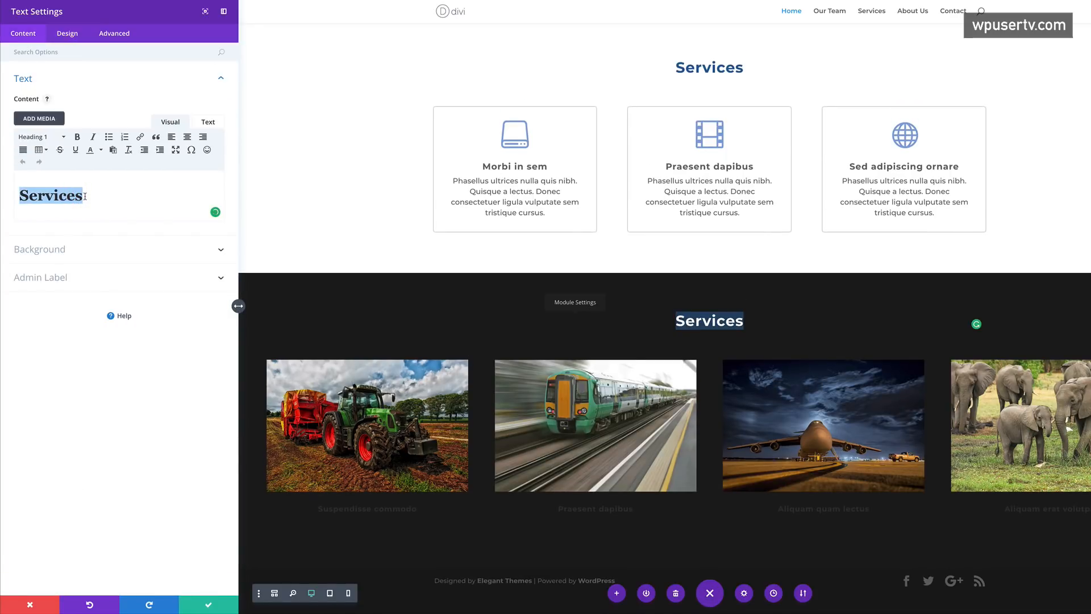
pyautogui.write('Our ')
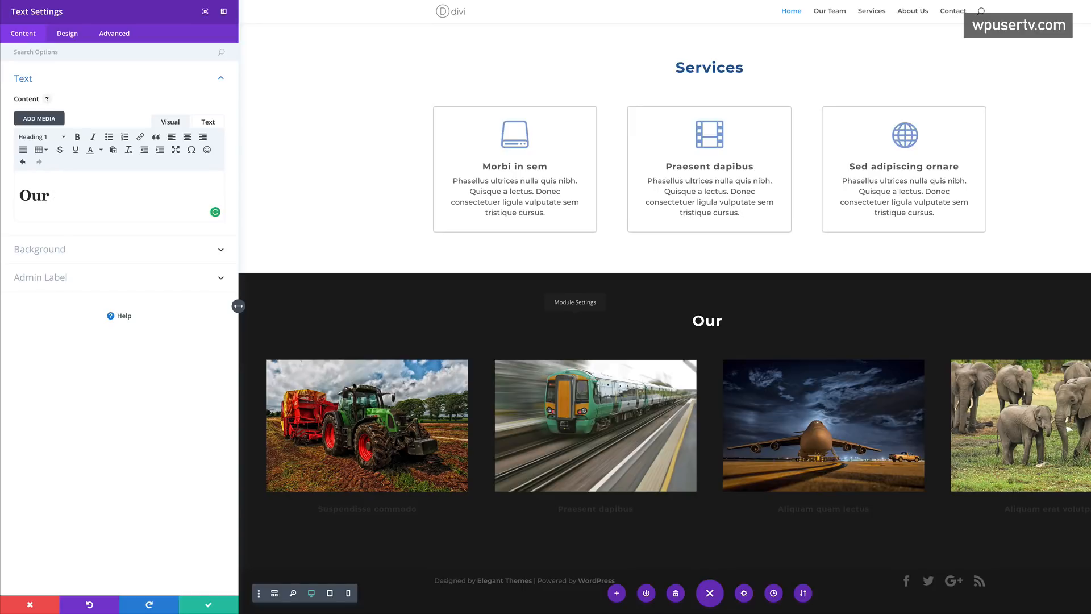
pyautogui.write('Projects')
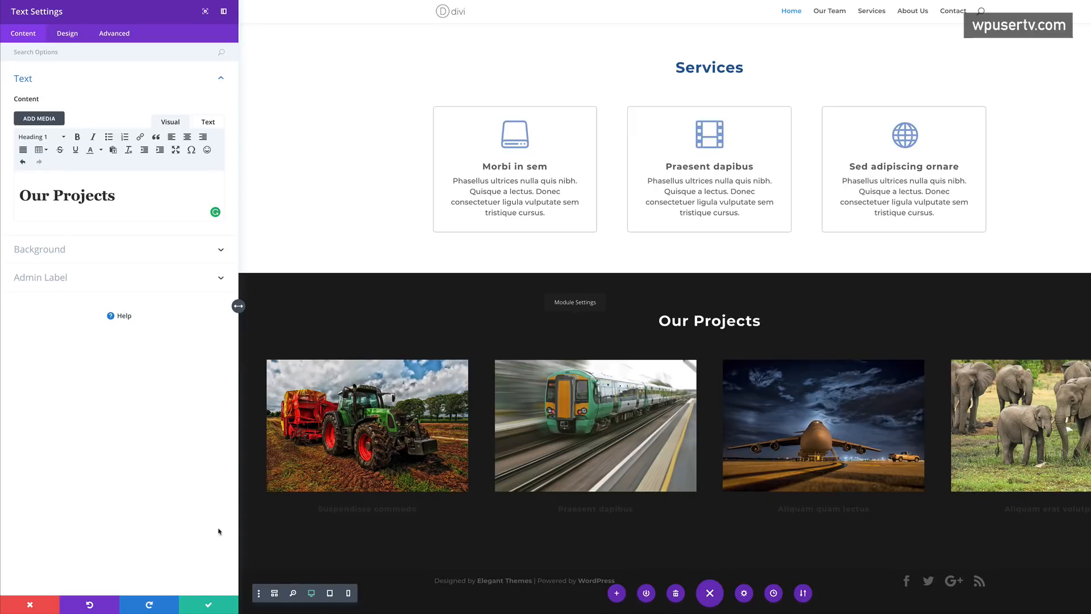
pyautogui.click(209, 605)
pyautogui.scroll(-1, 345, 412)
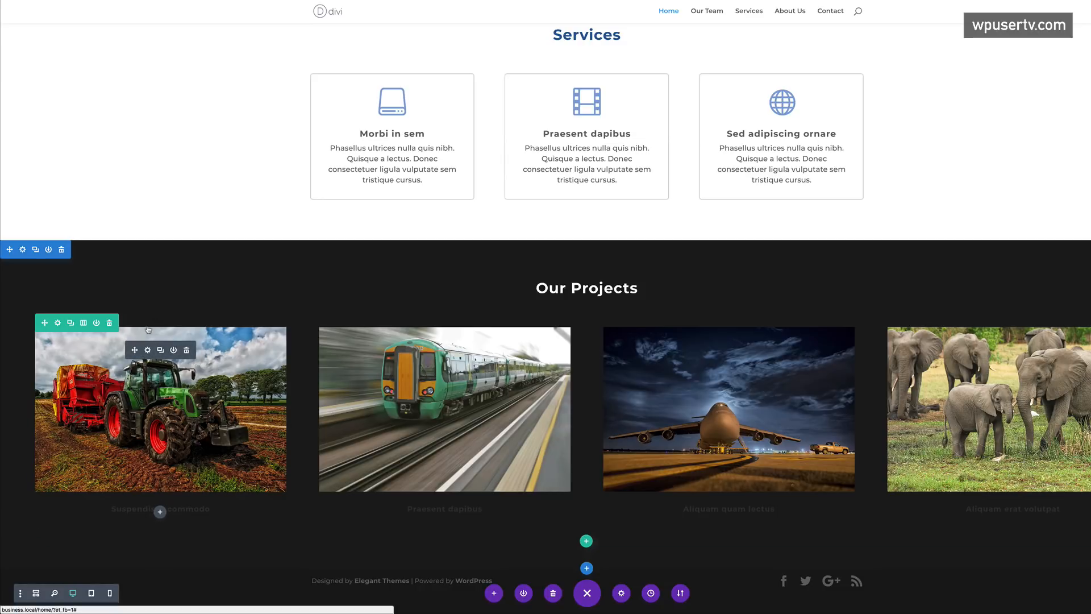
# - Set the tractor blurb's title colour to grey #9b9b9b
pyautogui.click(148, 350)
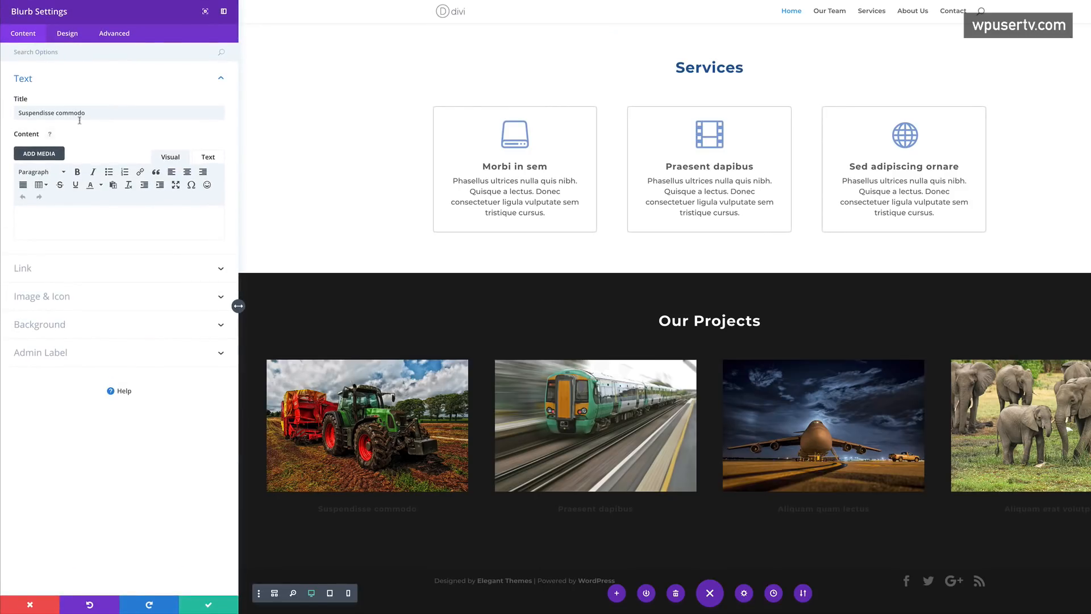
pyautogui.click(67, 33)
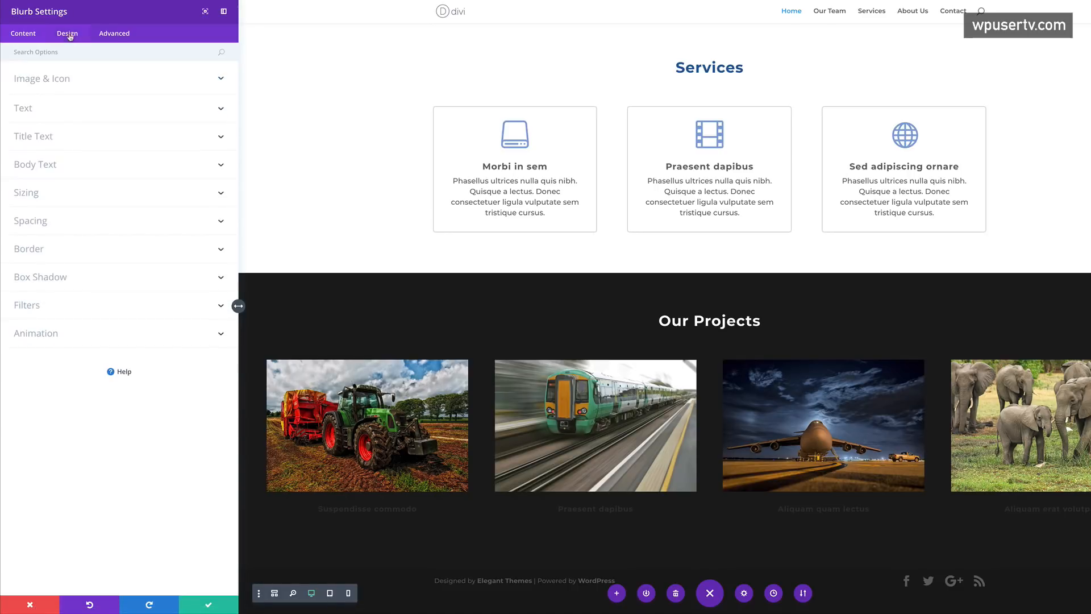
pyautogui.click(42, 108)
pyautogui.click(49, 146)
pyautogui.click(44, 170)
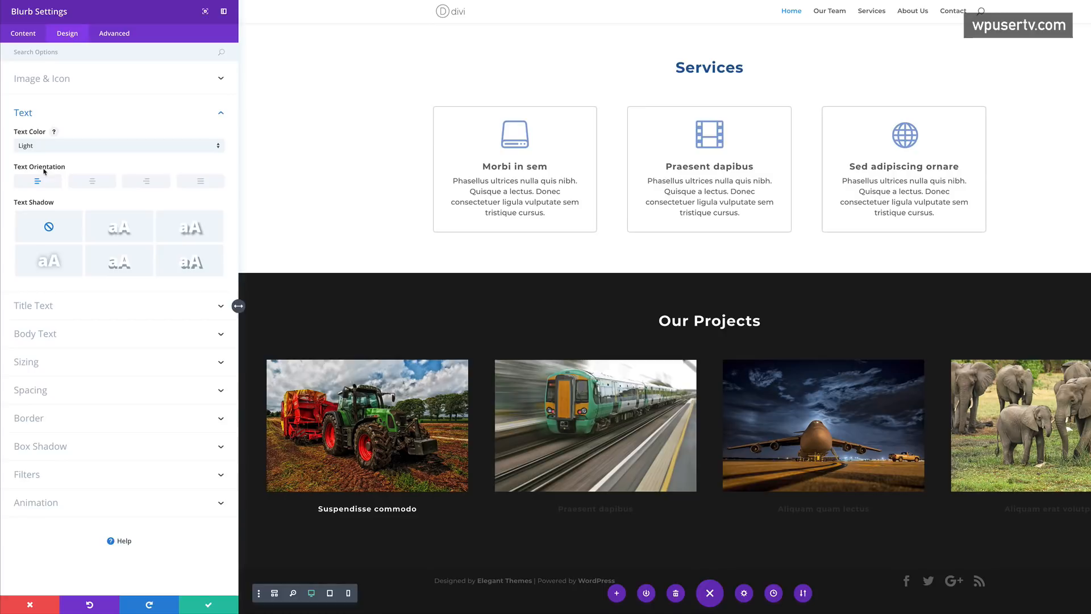
pyautogui.click(51, 307)
pyautogui.click(21, 303)
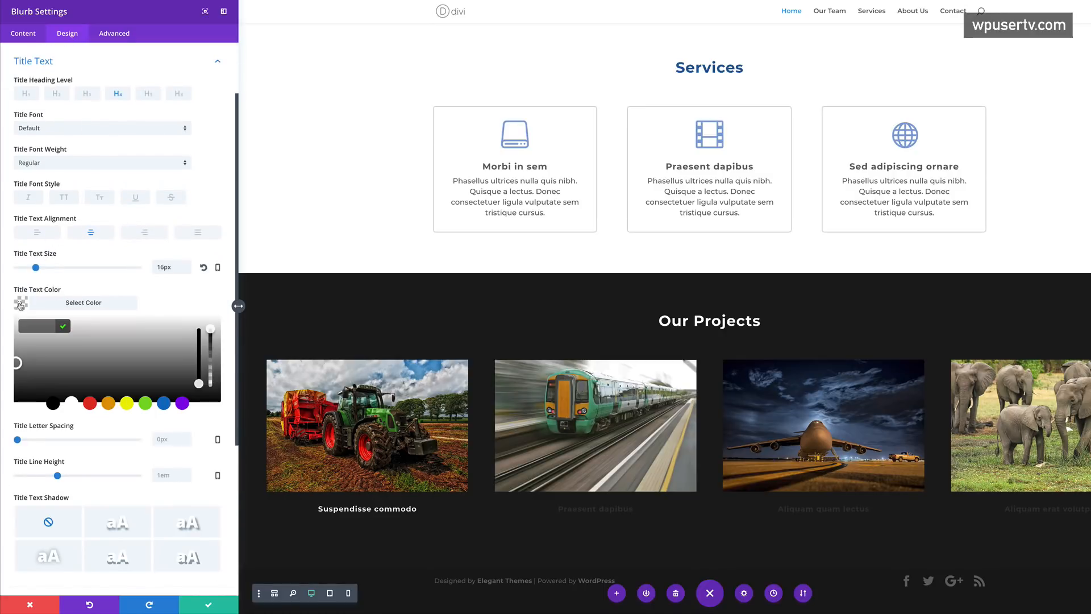
pyautogui.click(20, 347)
pyautogui.moveTo(18, 345); pyautogui.dragTo(15, 347)
pyautogui.click(16, 348)
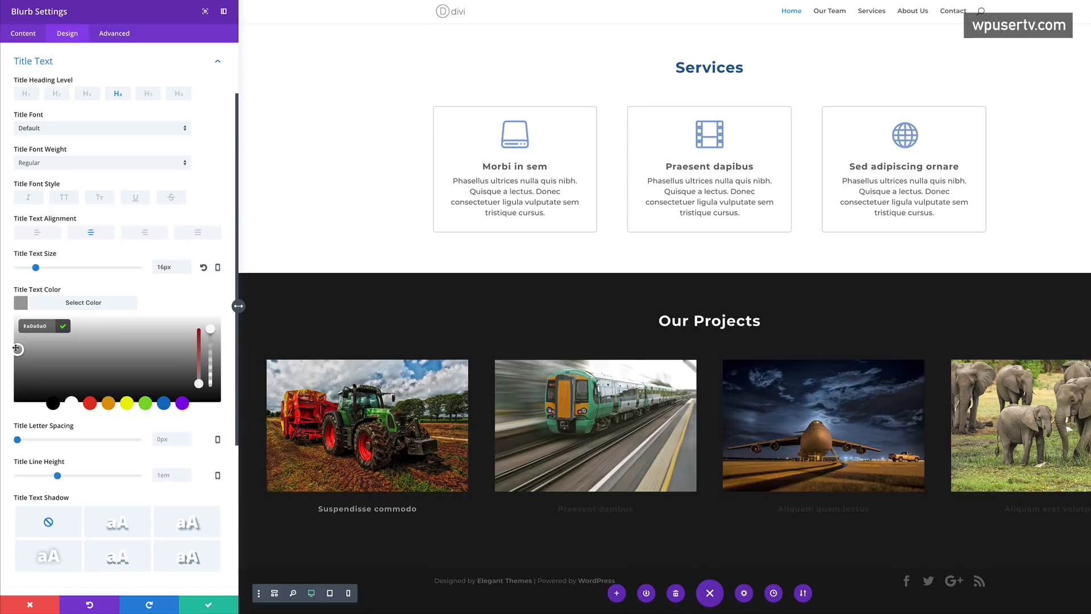
pyautogui.moveTo(17, 348); pyautogui.dragTo(14, 349)
pyautogui.doubleClick(49, 326)
pyautogui.press('super+c')
pyautogui.click(208, 603)
# - Apply the #9b9b9b grey to the train and airplane titles and set section bottom padding to 67px
pyautogui.click(432, 383)
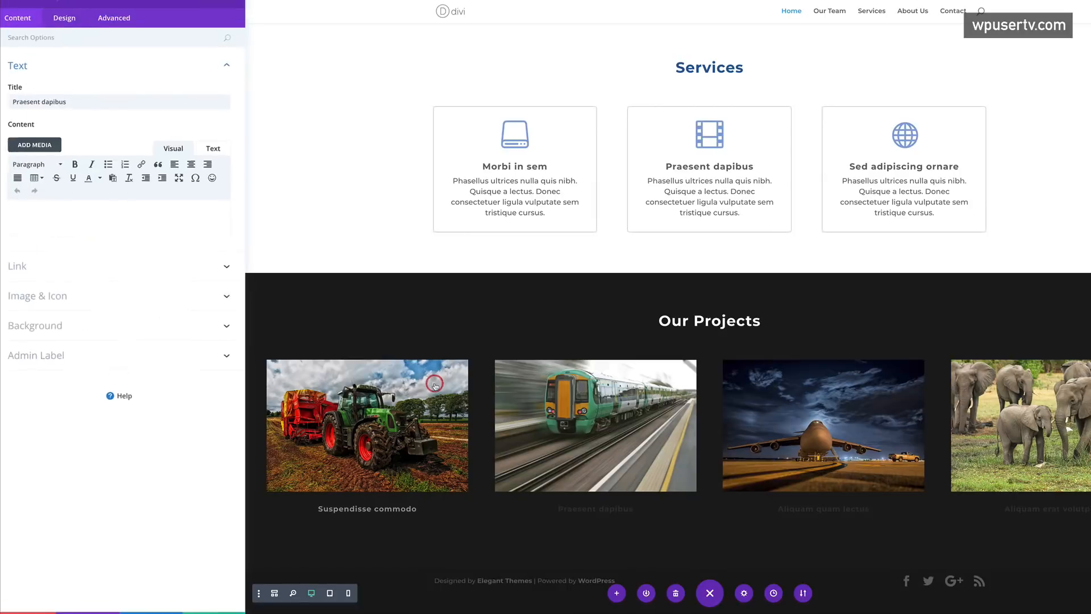
pyautogui.click(67, 34)
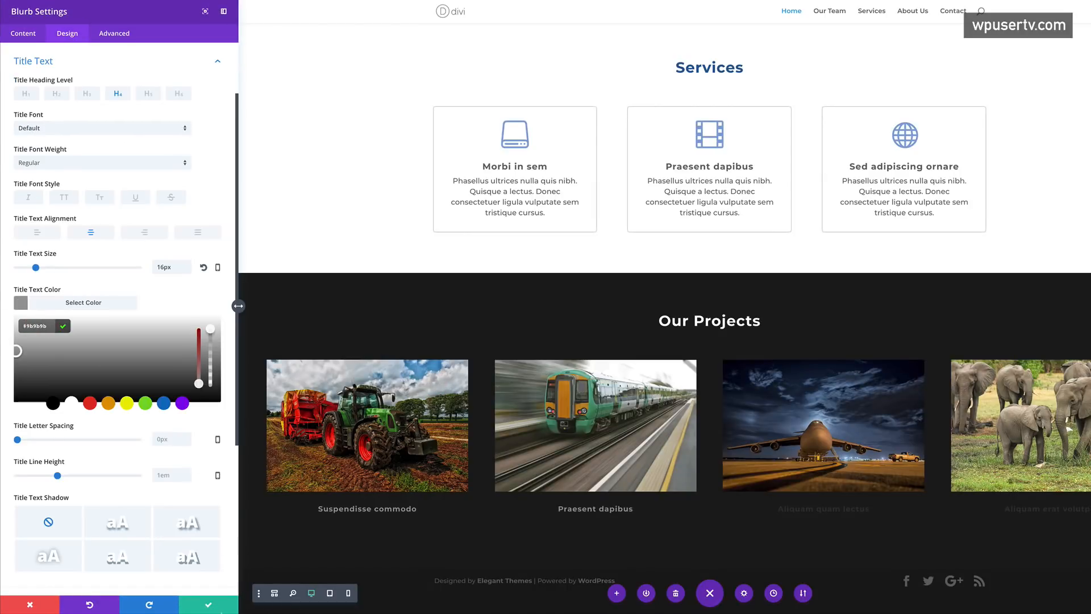
pyautogui.click(209, 604)
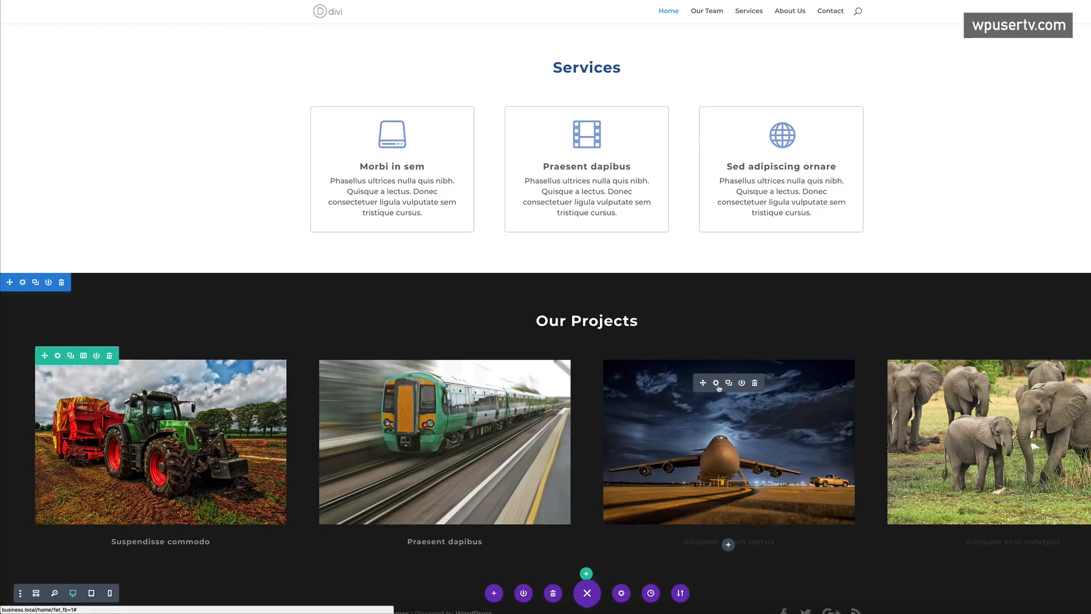
pyautogui.click(717, 385)
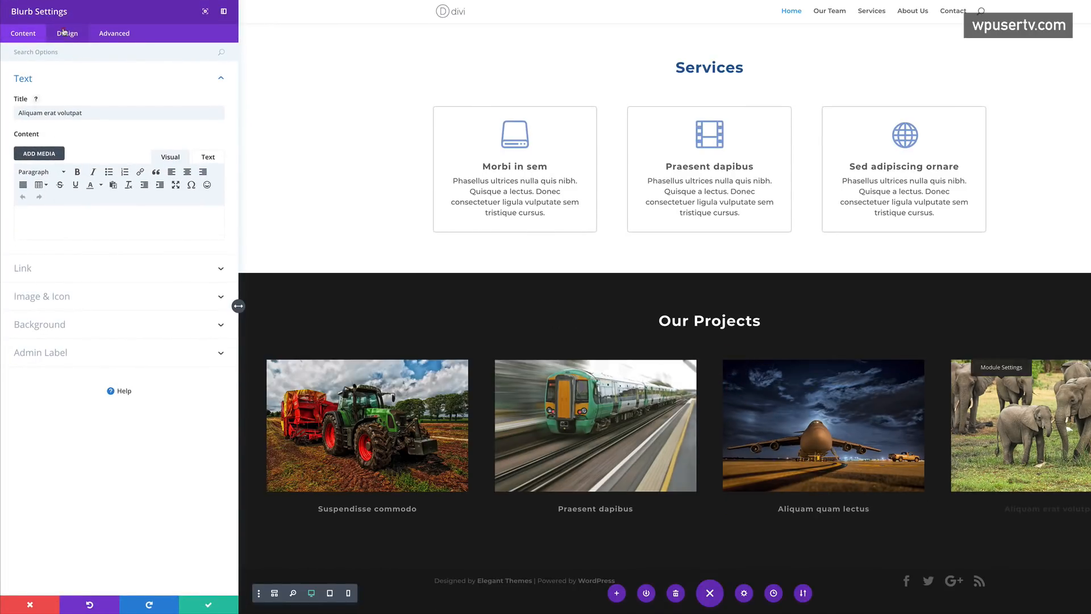
pyautogui.click(65, 32)
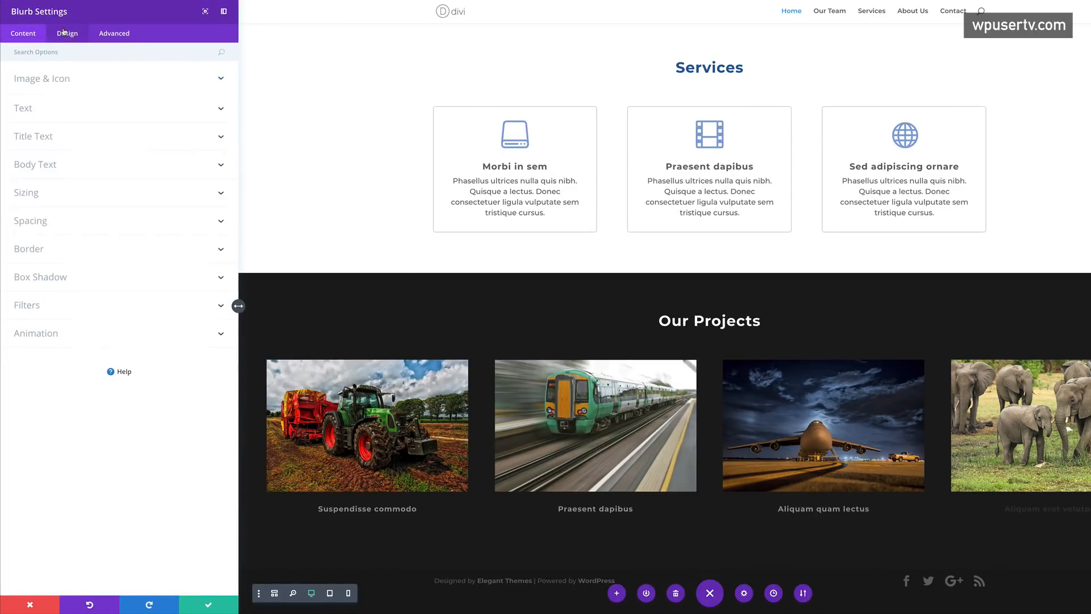
pyautogui.click(40, 140)
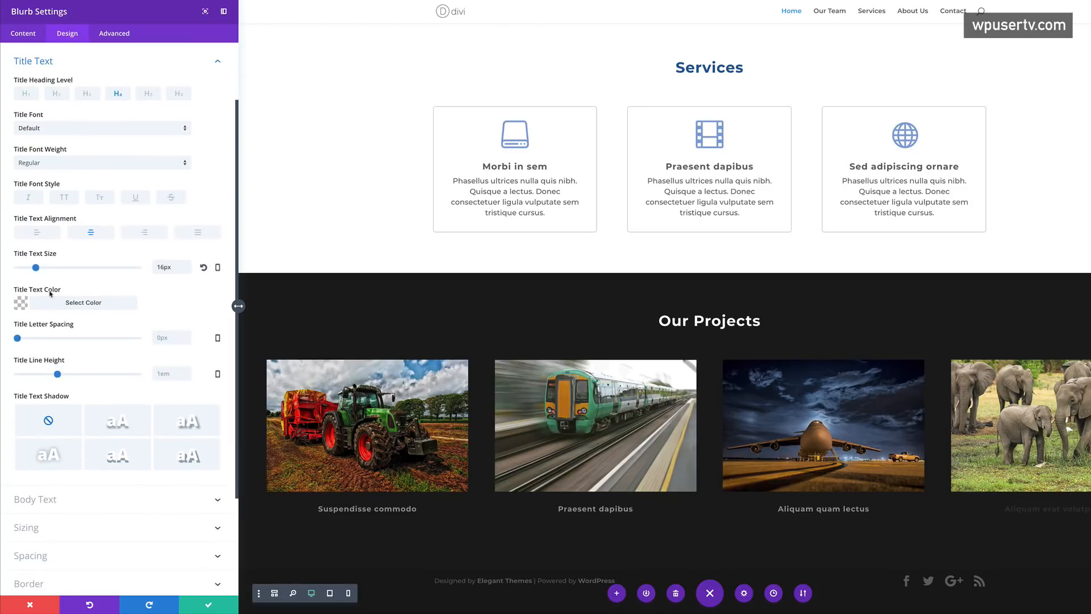
pyautogui.click(20, 307)
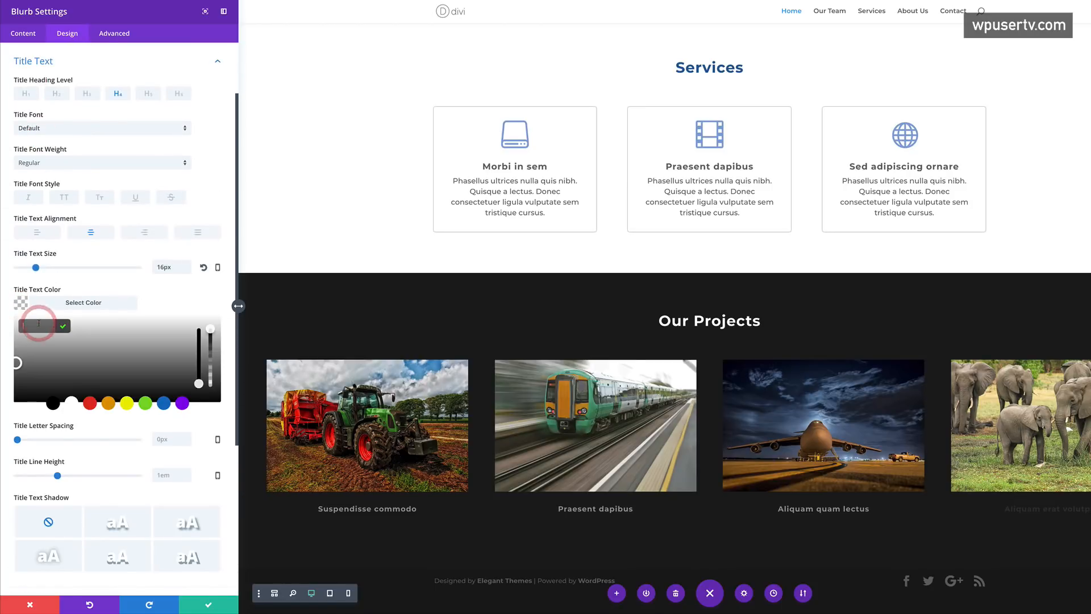
pyautogui.click(39, 324)
pyautogui.press('super+v')
pyautogui.click(206, 604)
pyautogui.scroll(-1, 178, 242)
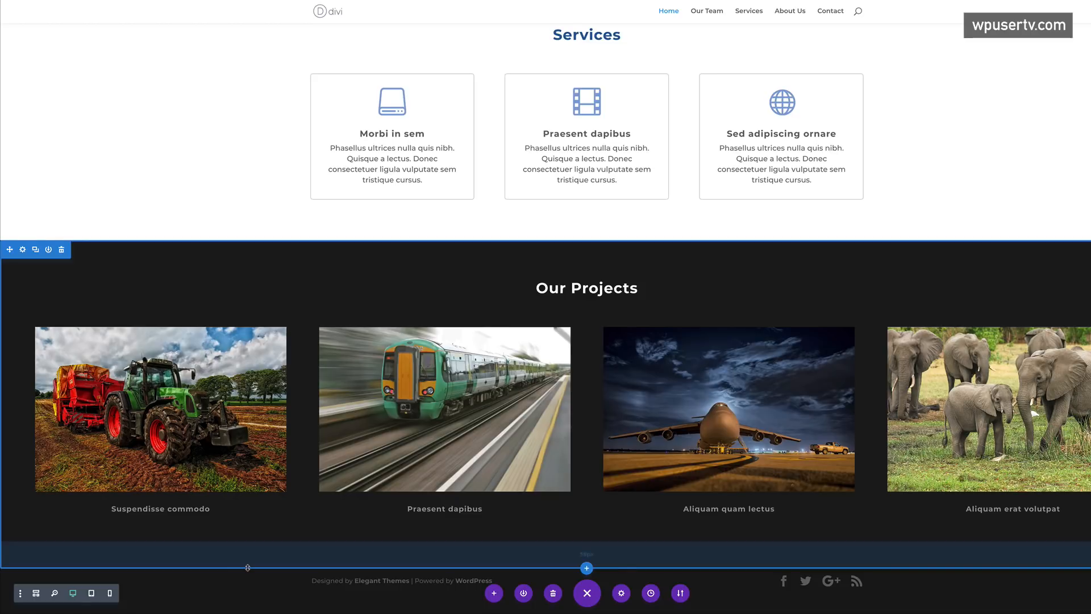
pyautogui.moveTo(247, 567); pyautogui.dragTo(255, 571)
# - Finish the Our Projects bottom padding, then review the page from the hero down to the projects
pyautogui.moveTo(278, 545); pyautogui.dragTo(277, 546)
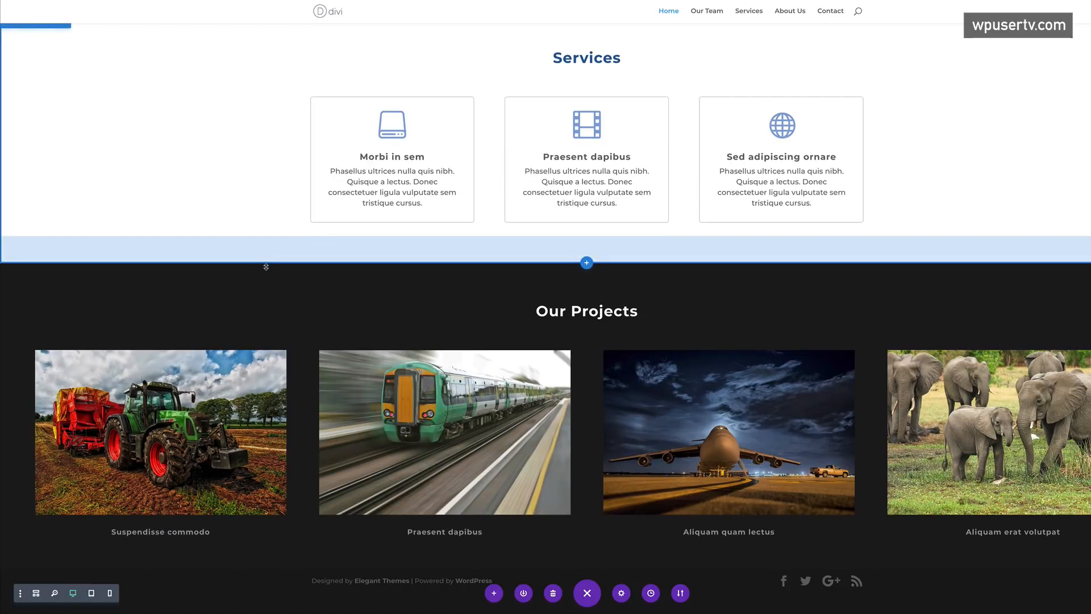
pyautogui.scroll(10, 292, 166)
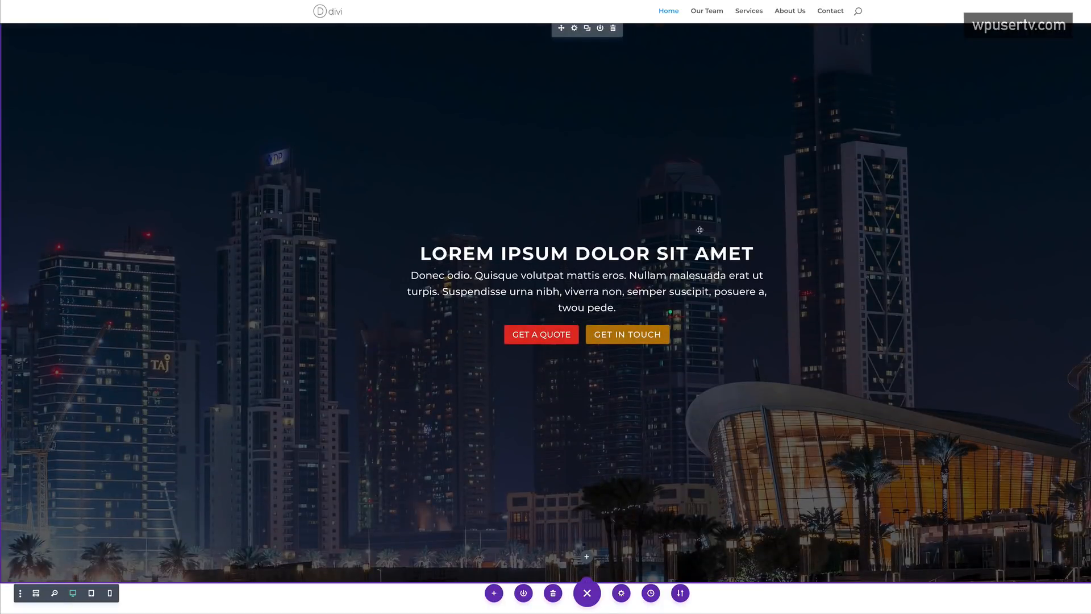
pyautogui.scroll(-7, 176, 253)
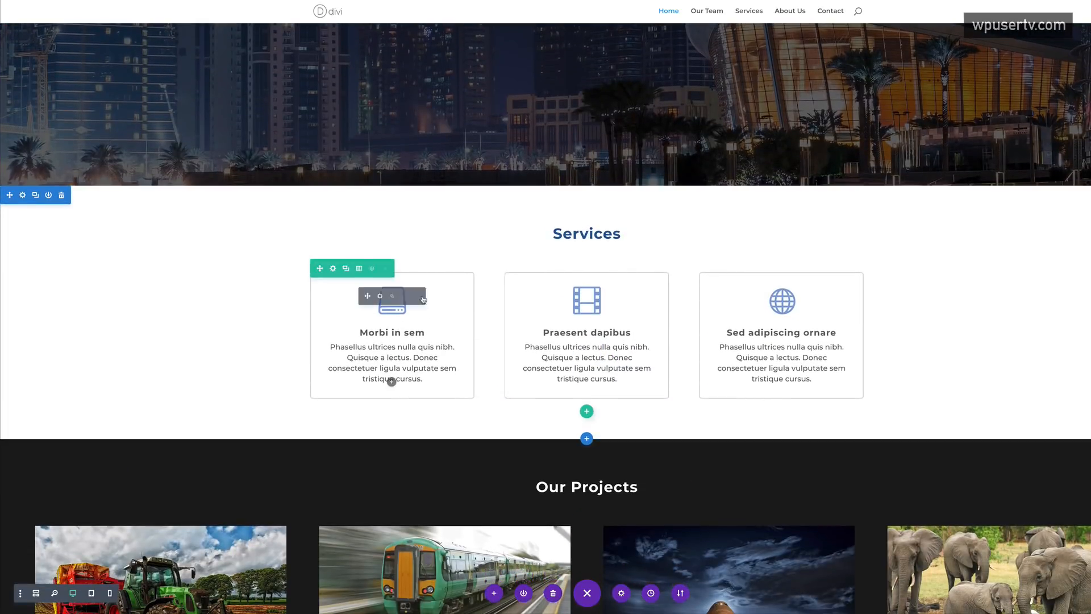
pyautogui.scroll(-2, 259, 278)
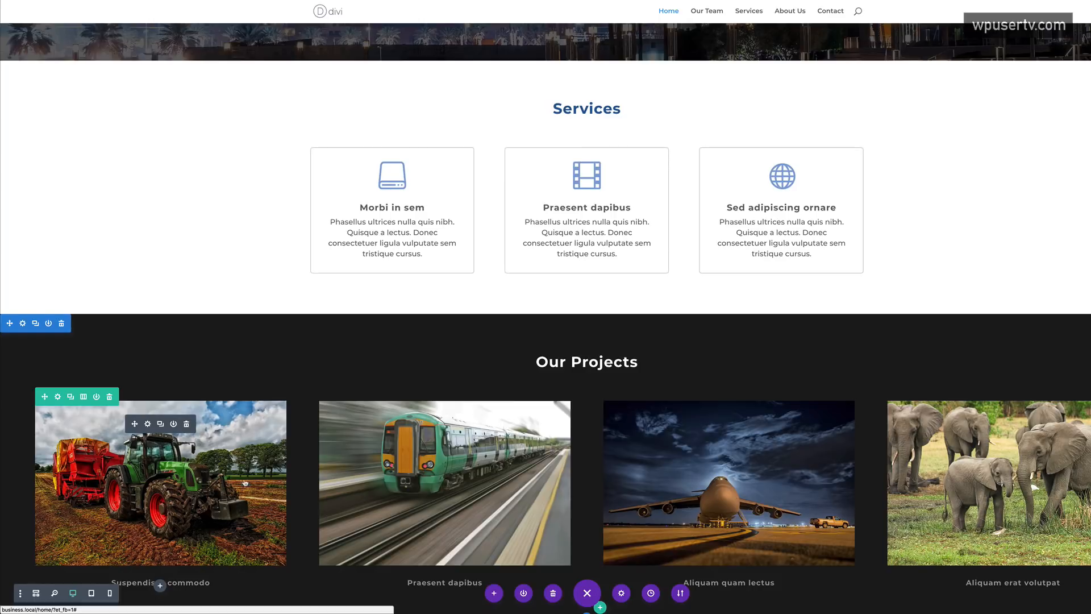
pyautogui.scroll(-1, 244, 482)
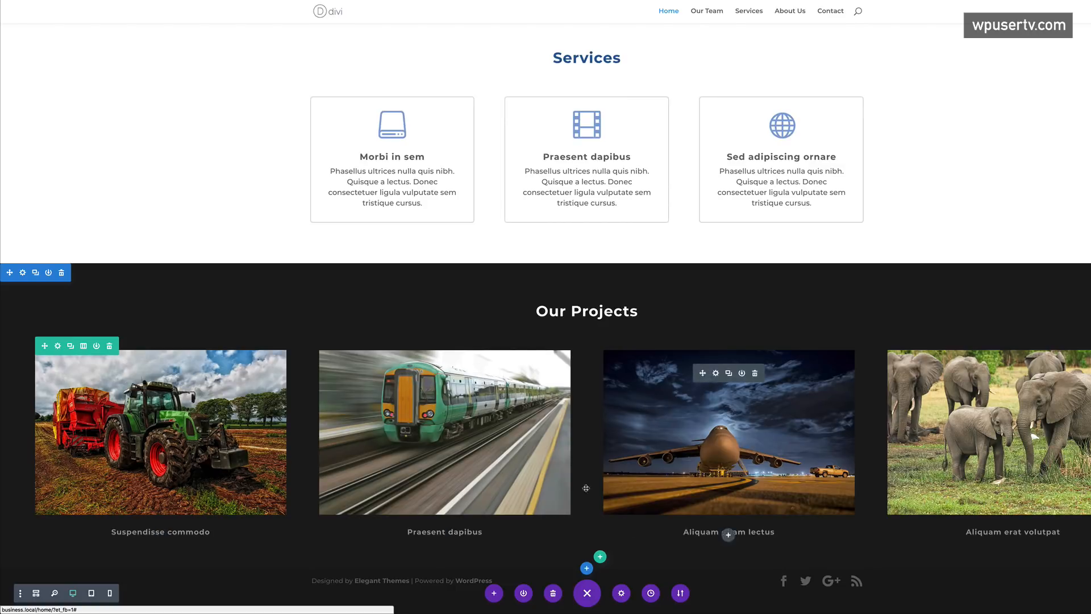
# - Insert a Regular section with a 2/3 + 1/3 row and a Contact Form in the wide column
pyautogui.click(587, 568)
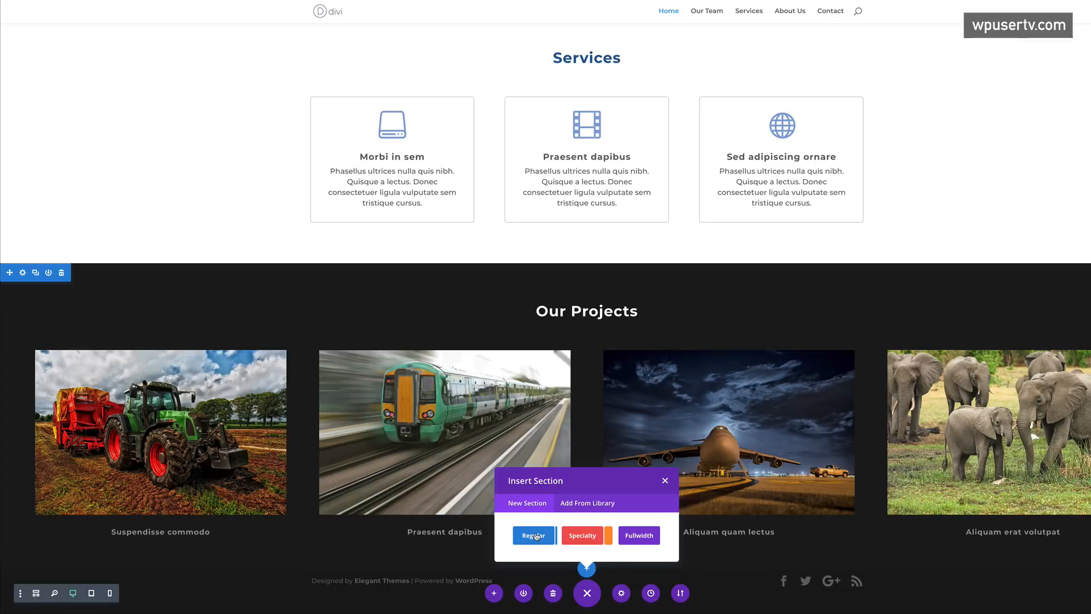
pyautogui.click(534, 535)
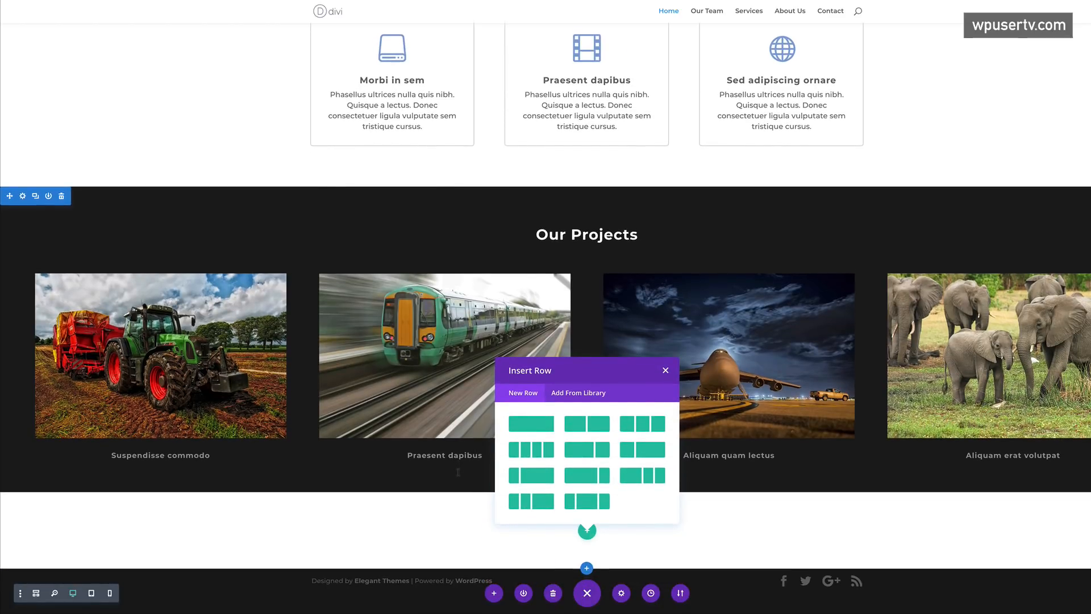
pyautogui.click(585, 451)
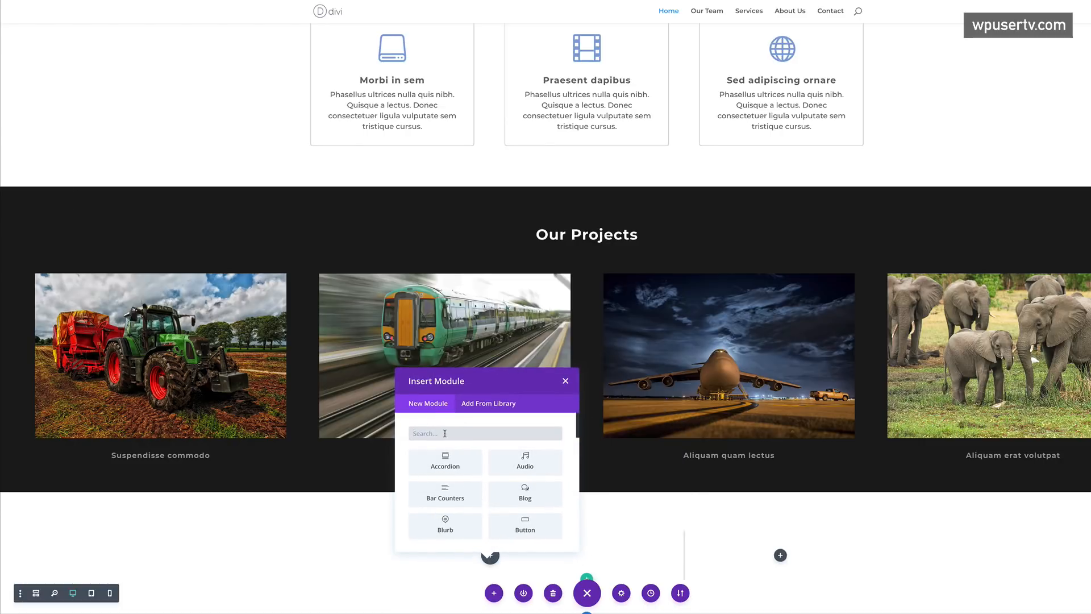
pyautogui.write('c')
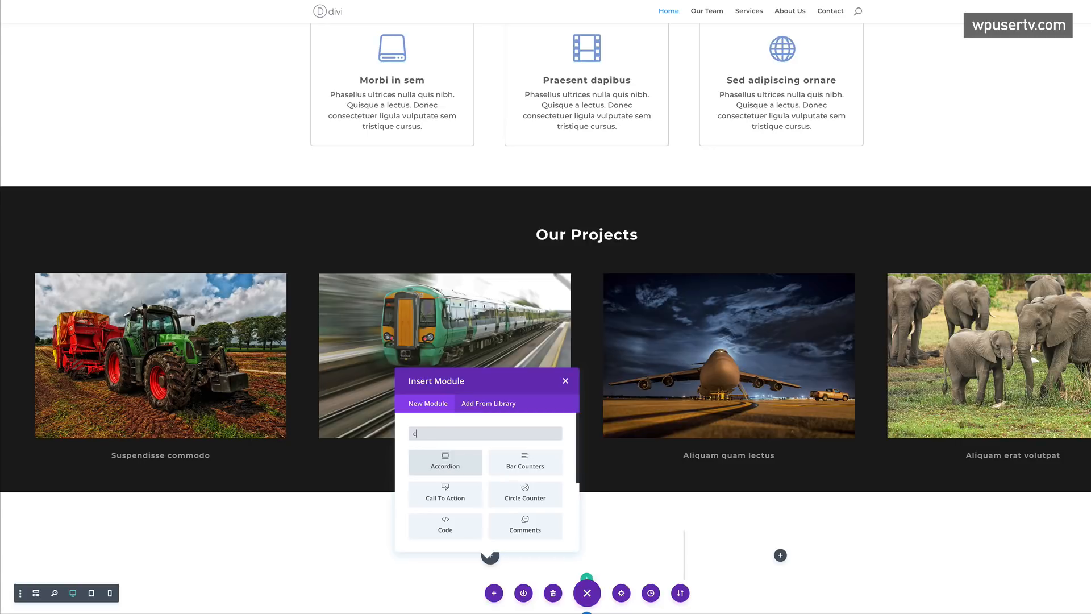
pyautogui.write('on')
pyautogui.click(447, 457)
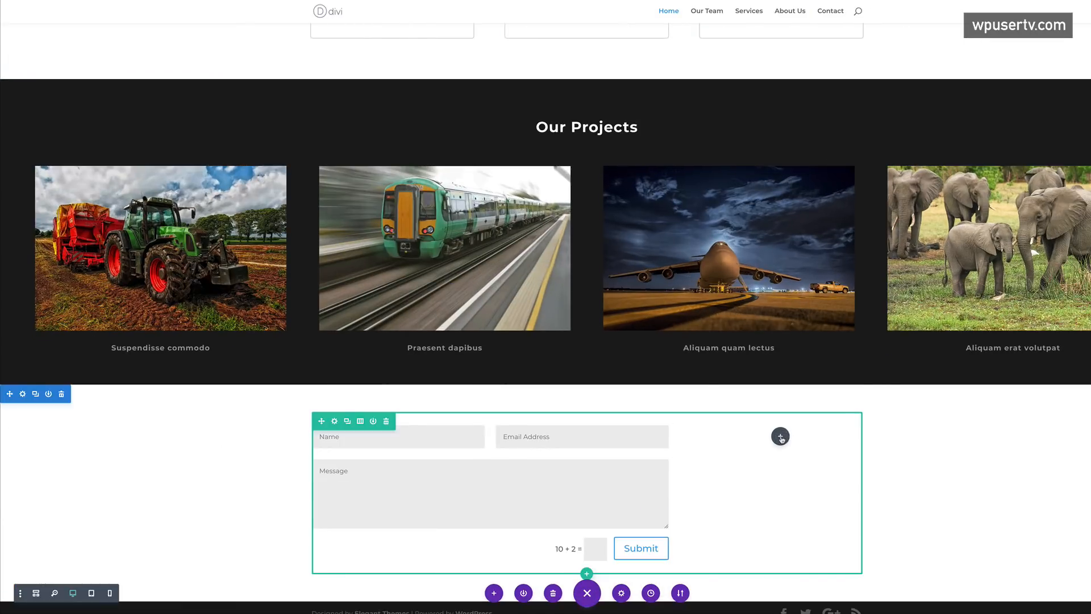
# - Add a Text module to the narrow column for the 'Donec nec justo eget felis' lorem paragraph
pyautogui.click(781, 437)
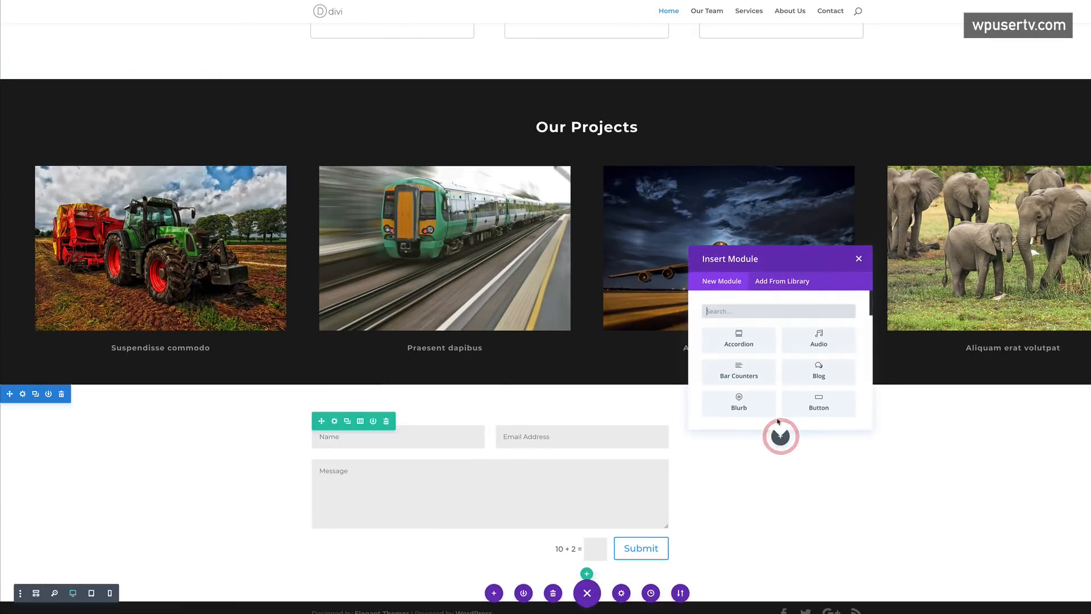
pyautogui.click(744, 311)
pyautogui.write('text')
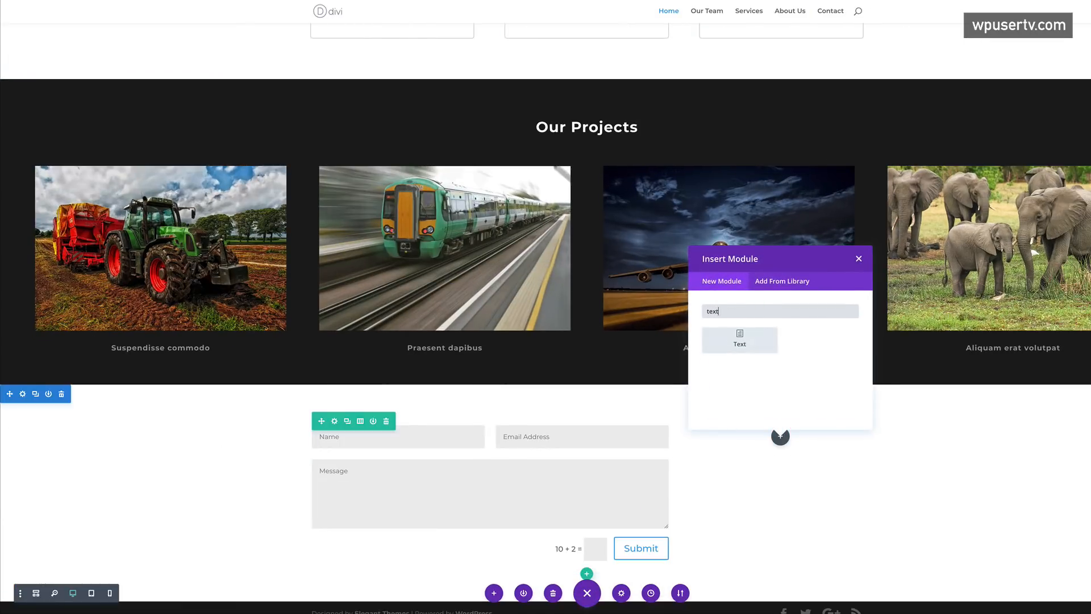
pyautogui.click(744, 341)
pyautogui.click(61, 176)
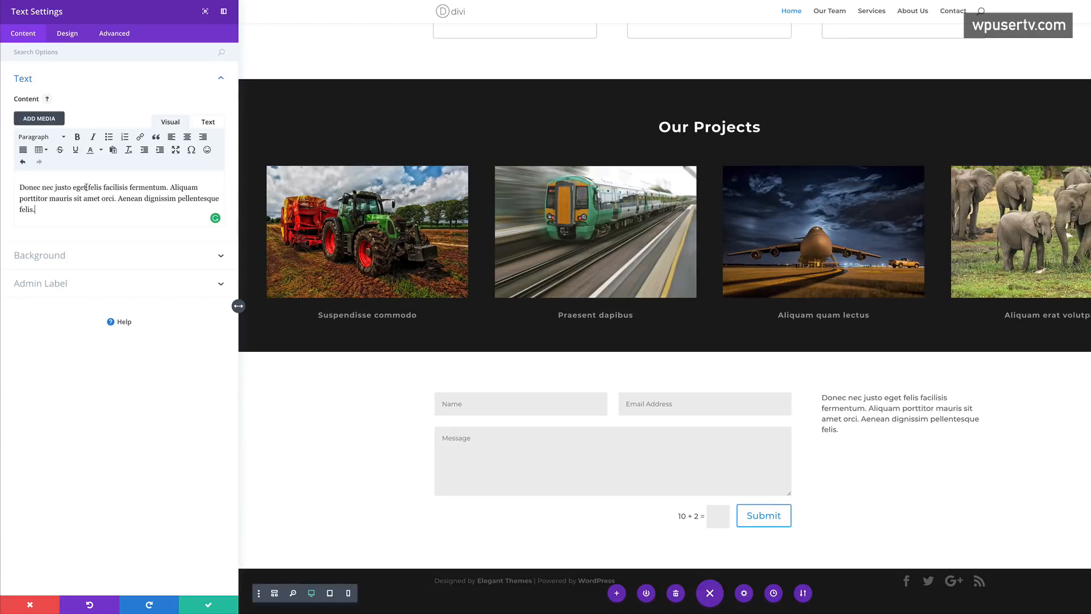
# - Add a Details line above the paragraph and format it as Heading 3
pyautogui.click(21, 187)
pyautogui.press('Return')
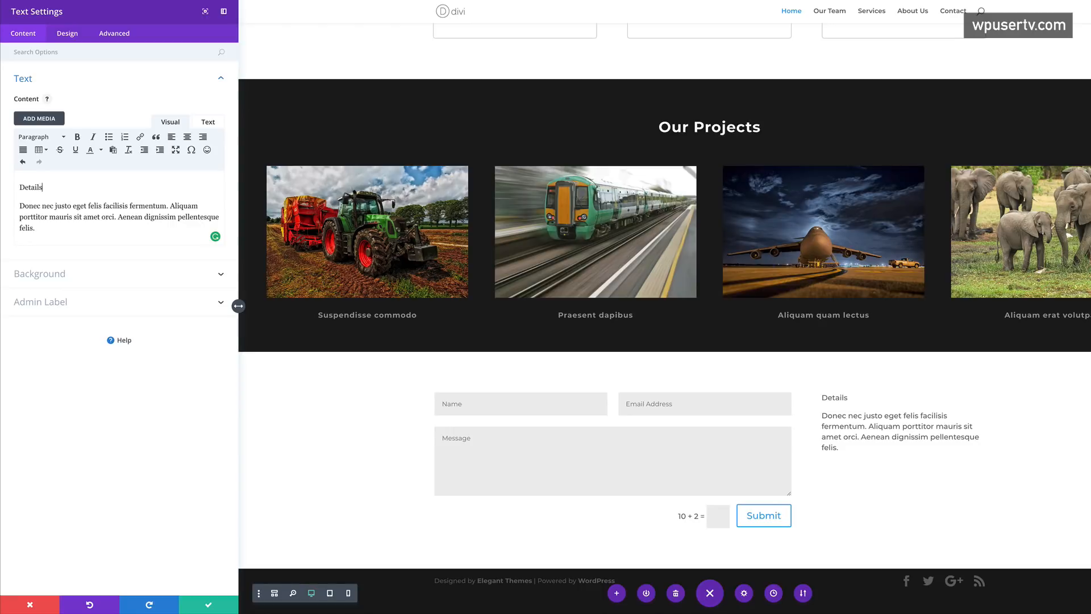
pyautogui.moveTo(47, 187); pyautogui.dragTo(14, 187)
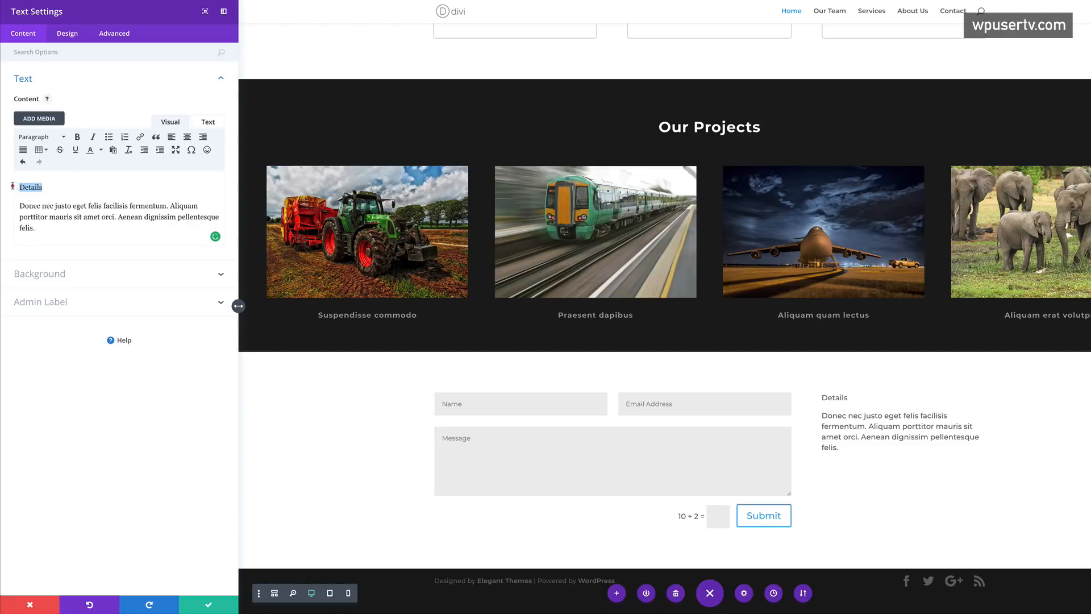
pyautogui.click(59, 137)
pyautogui.click(68, 193)
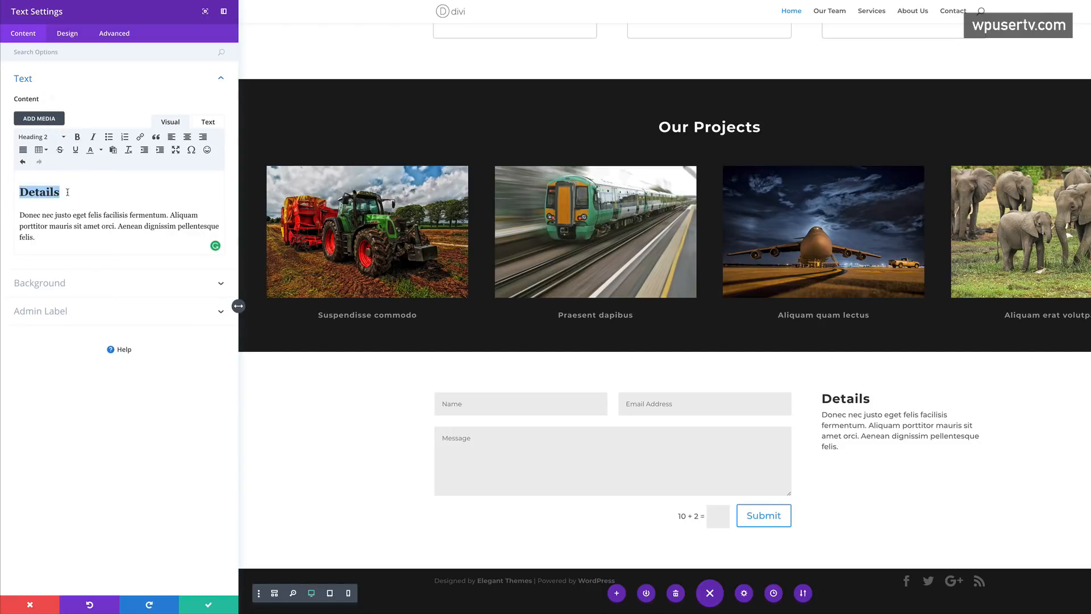
pyautogui.click(58, 137)
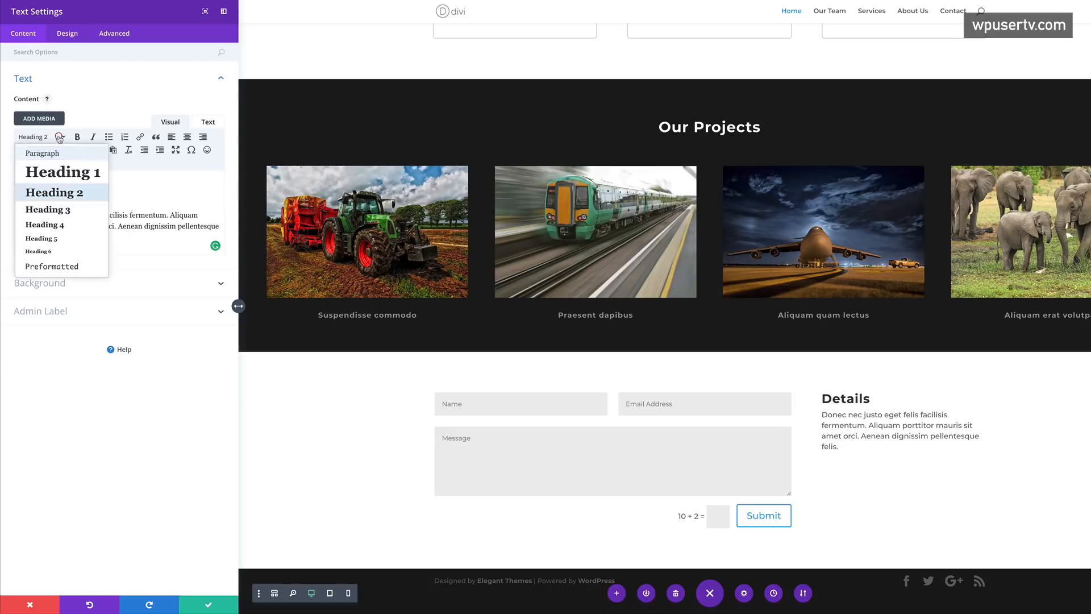
pyautogui.click(63, 209)
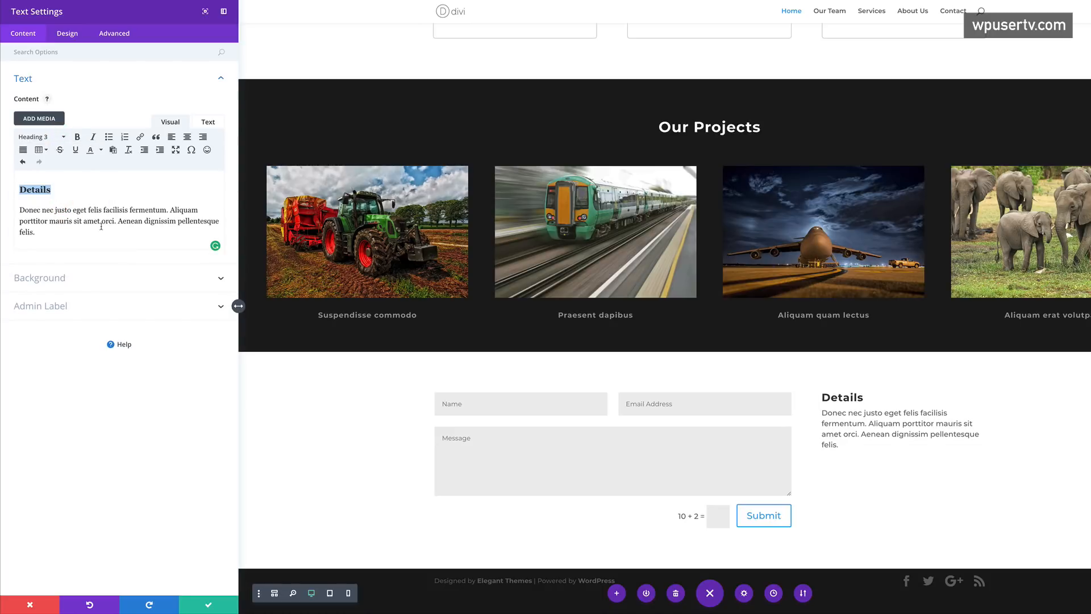
# - Add a 'Tel:' Heading 3 below the paragraph
pyautogui.click(52, 235)
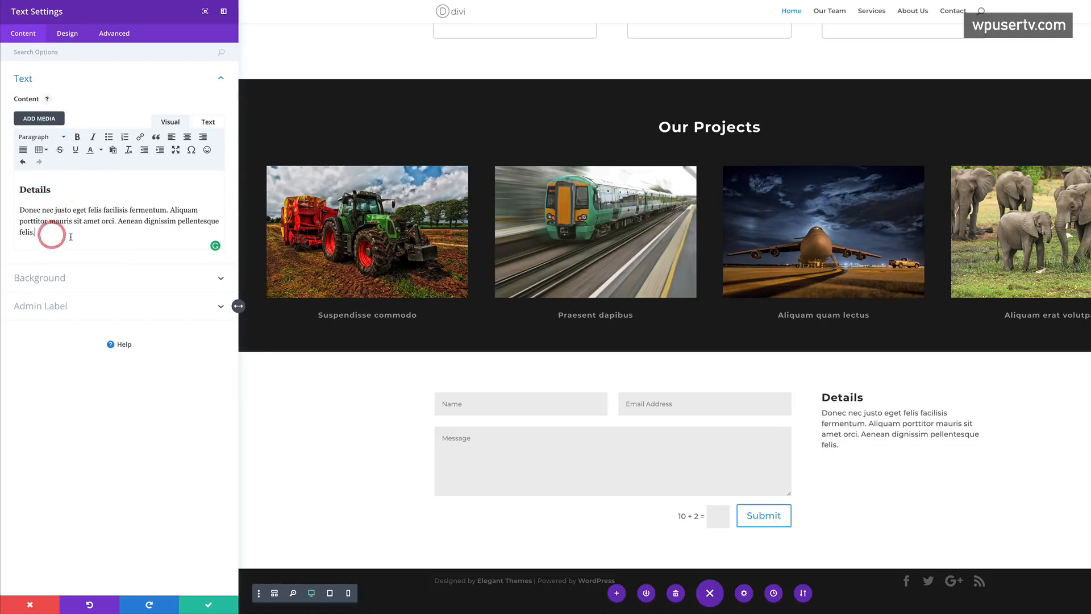
pyautogui.press('Return')
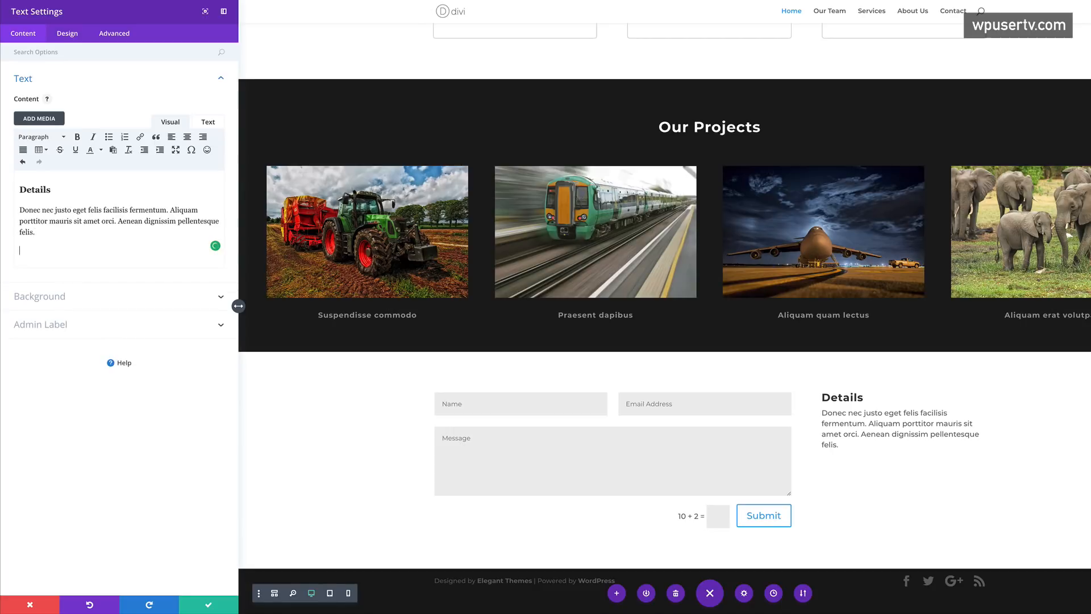
pyautogui.write('Tel:')
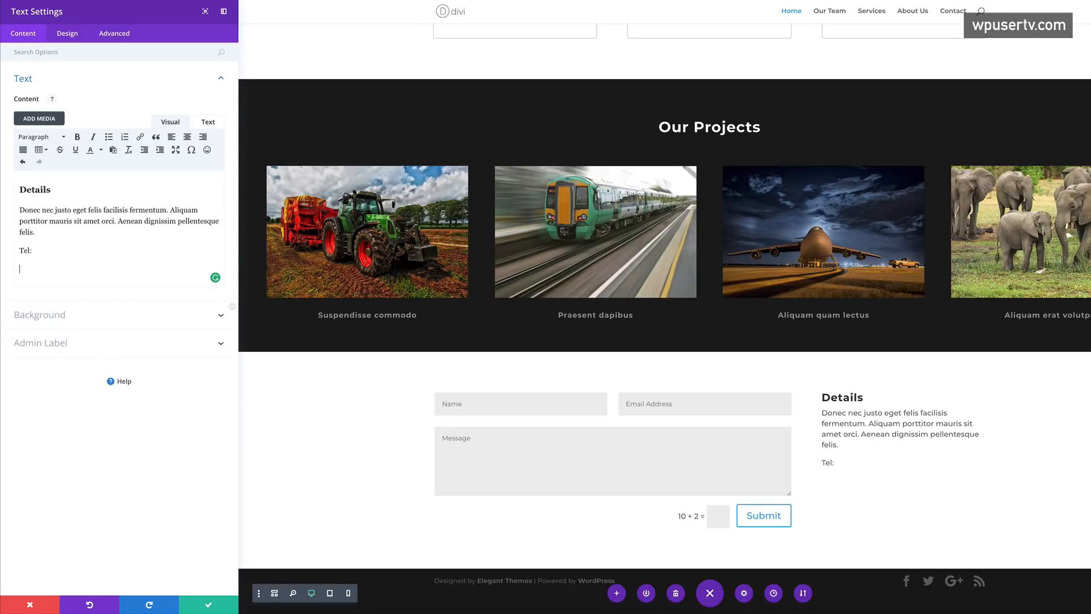
pyautogui.moveTo(32, 250); pyautogui.dragTo(21, 250)
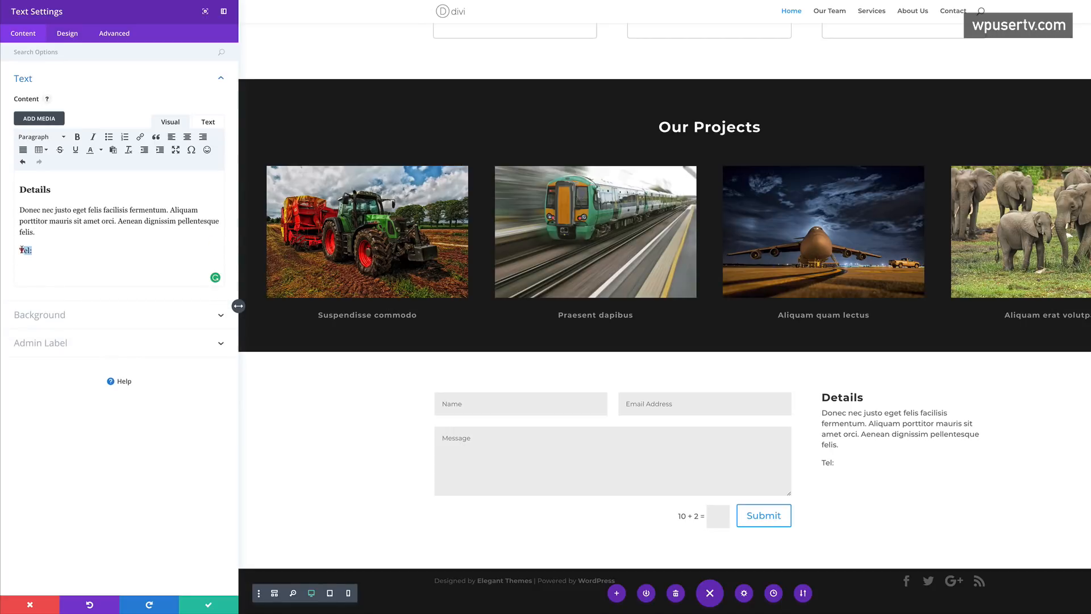
pyautogui.click(56, 138)
pyautogui.click(66, 212)
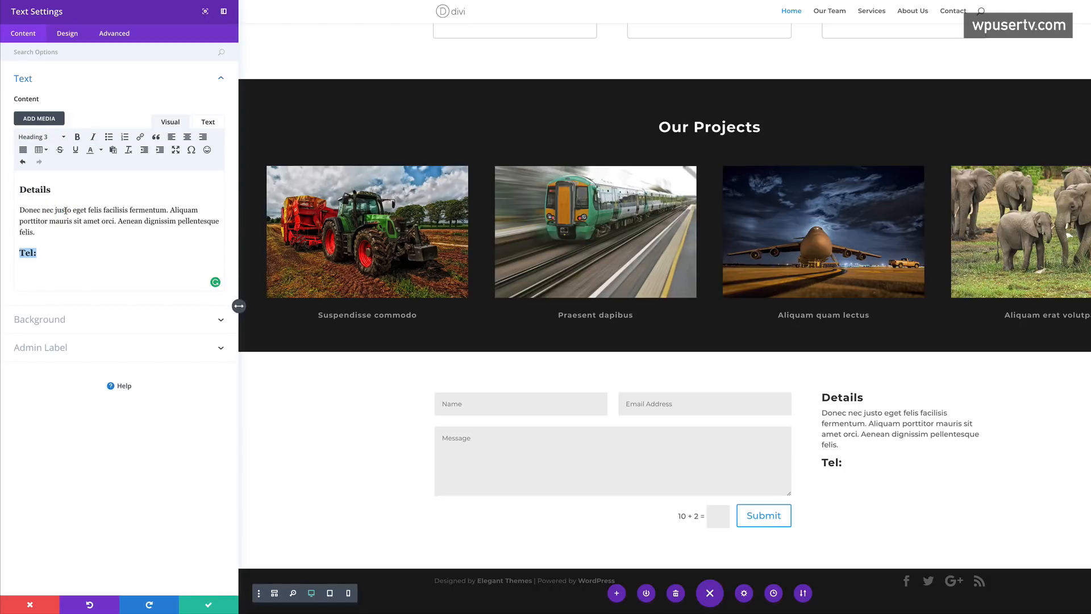
pyautogui.click(45, 254)
# - Enter two phone numbers under Tel: and save the text module
pyautogui.press('Return')
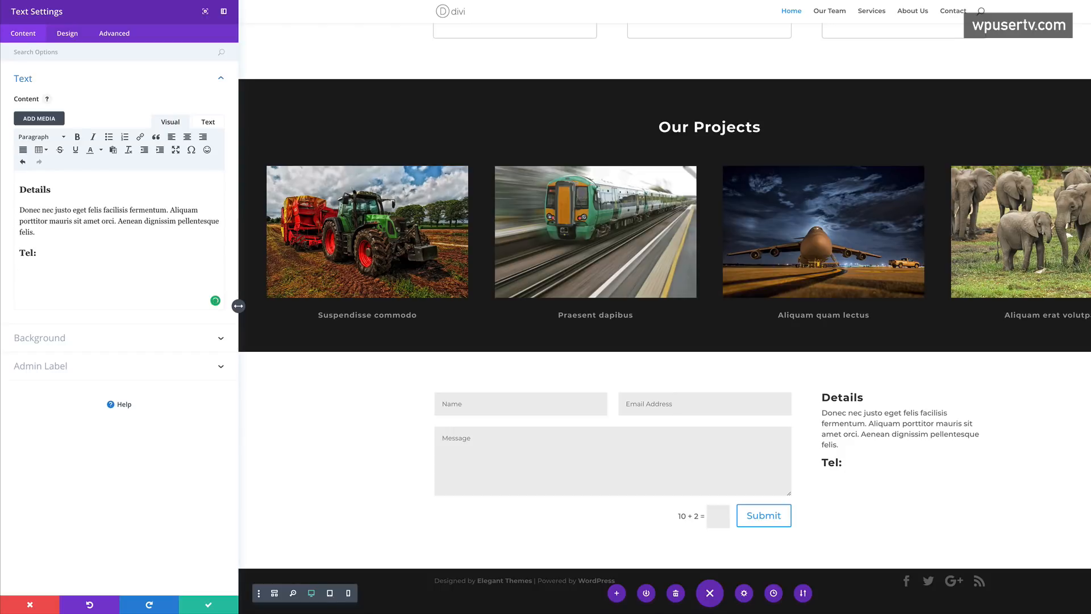
pyautogui.hotkey('ctrl', 'v')
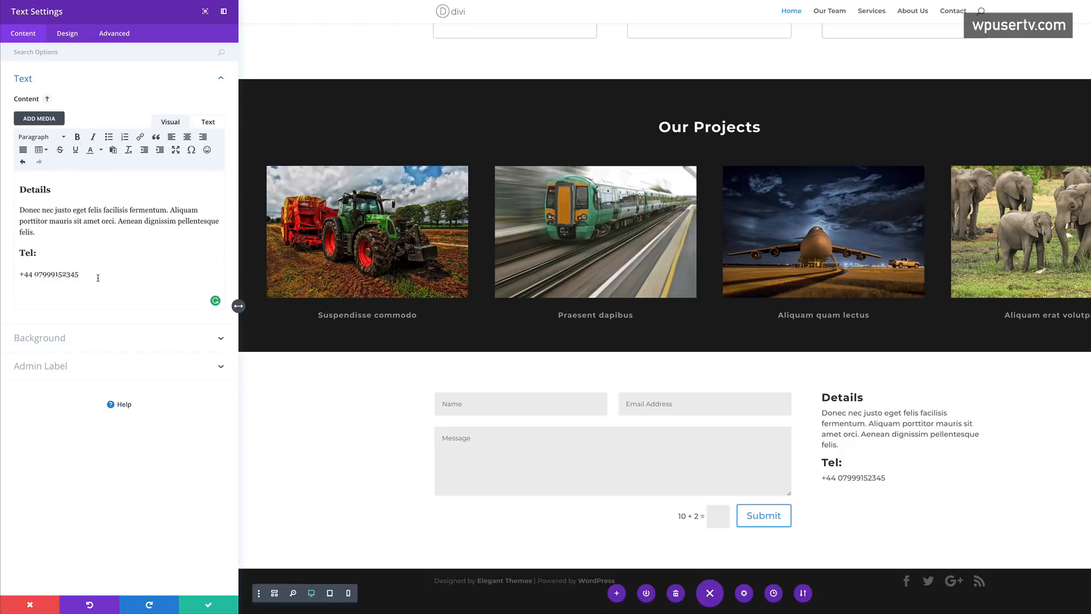
pyautogui.press('Return')
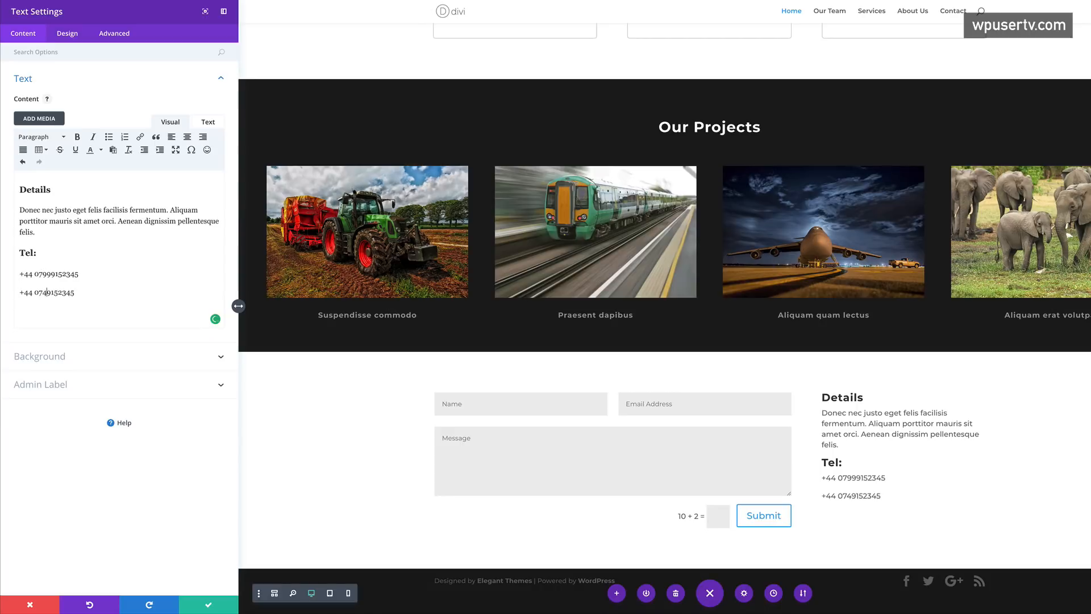
pyautogui.write('39152345')
pyautogui.moveTo(80, 292); pyautogui.dragTo(20, 292)
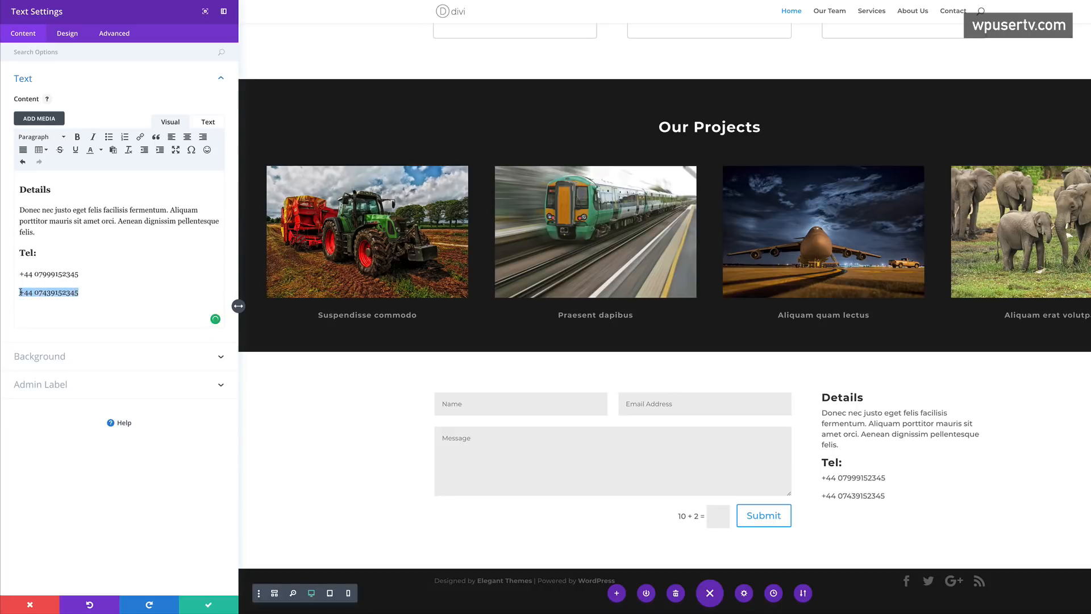
pyautogui.click(206, 606)
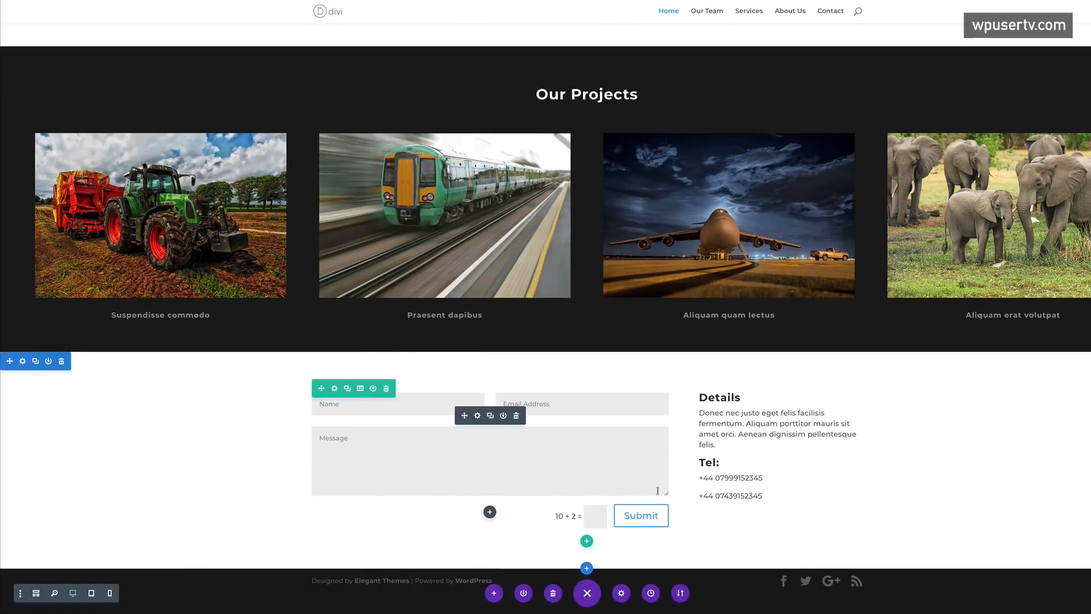
# - Open the contact form module's settings and show its Design options
pyautogui.scroll(3, 542, 443)
pyautogui.scroll(10, 542, 444)
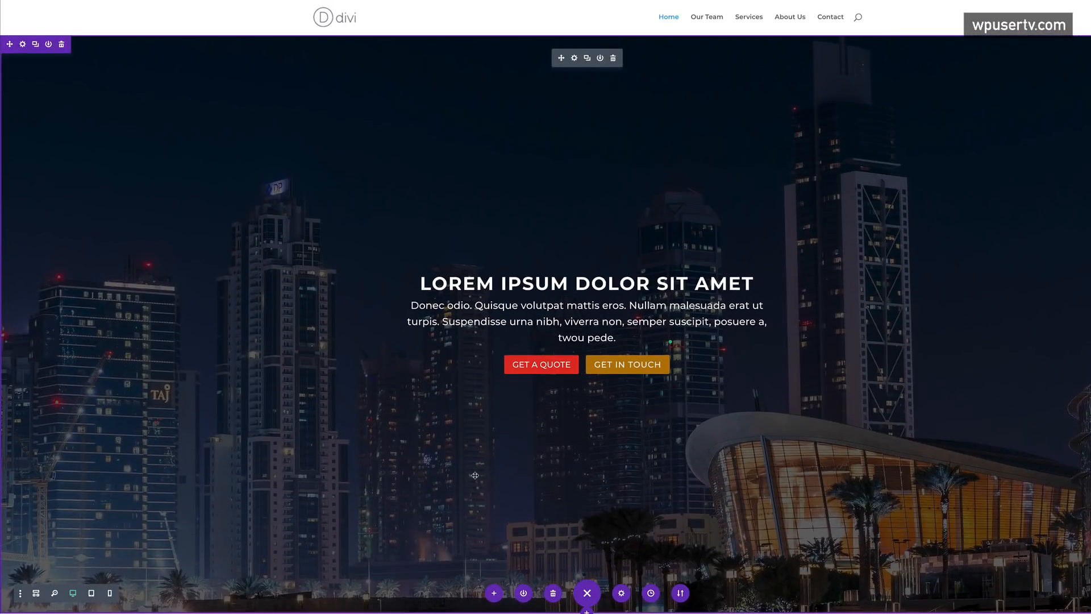
pyautogui.scroll(-15, 475, 475)
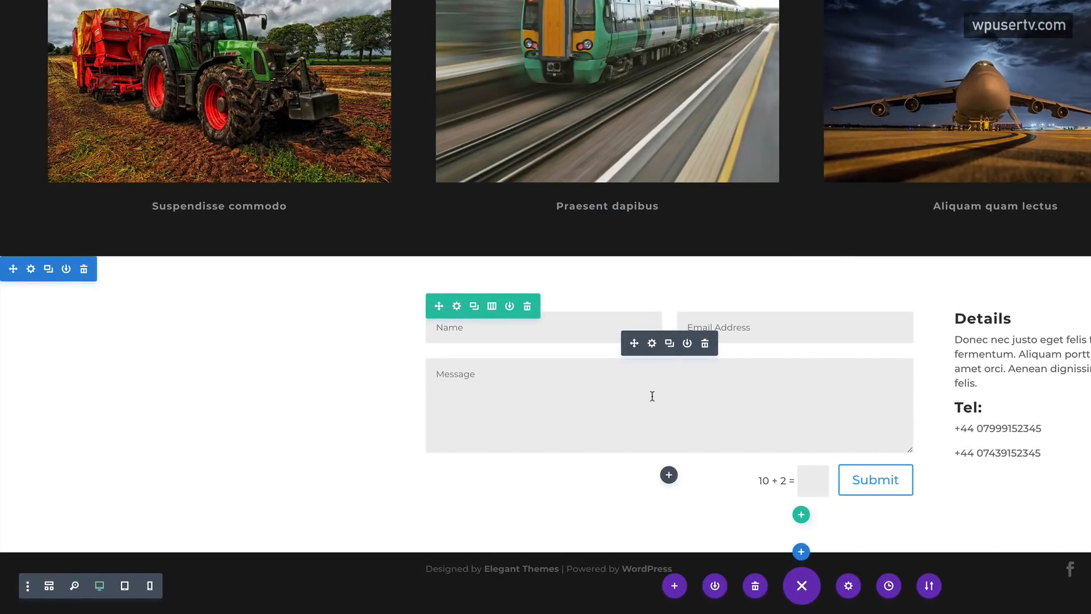
pyautogui.click(652, 343)
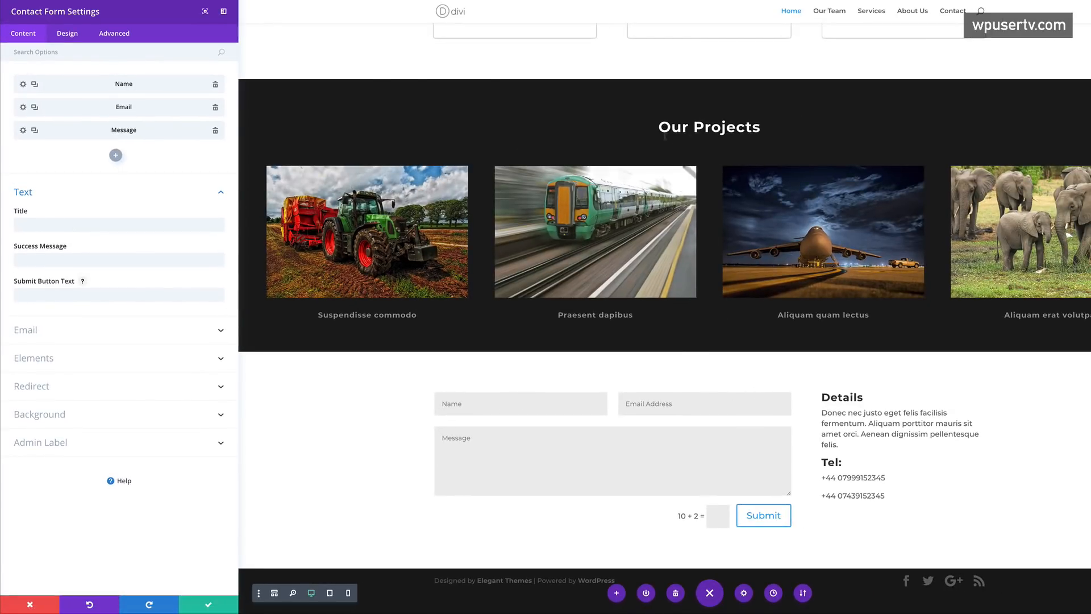
pyautogui.scroll(5, 635, 52)
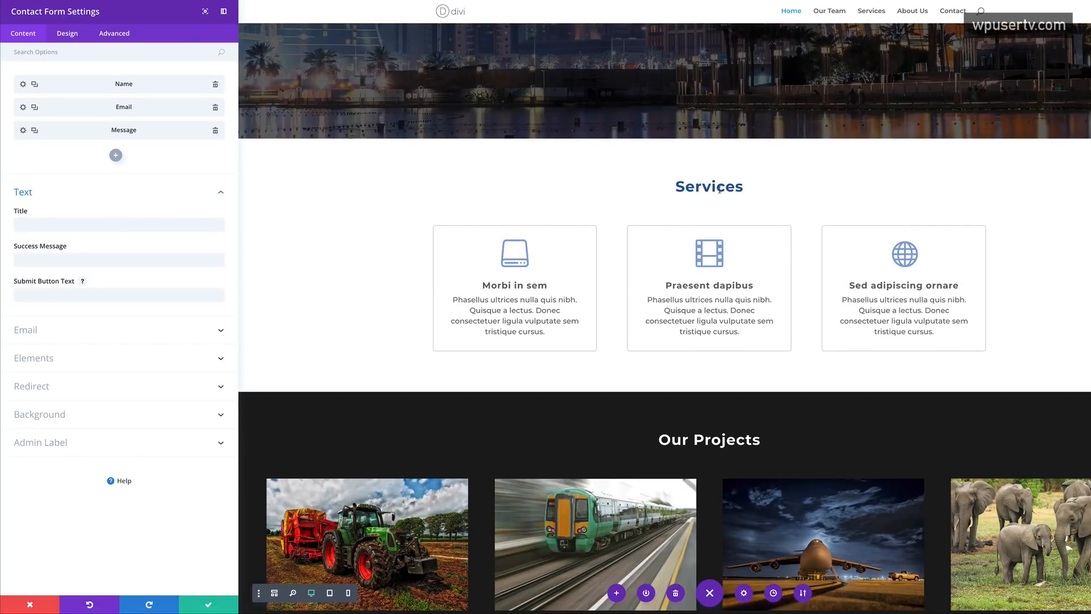
pyautogui.scroll(-5, 743, 400)
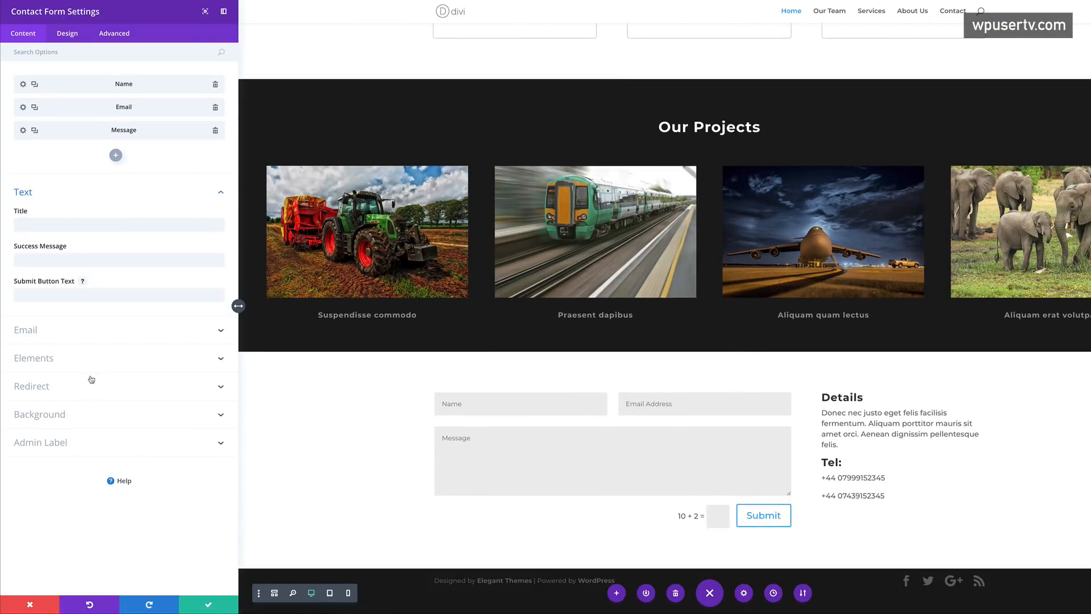
pyautogui.click(65, 32)
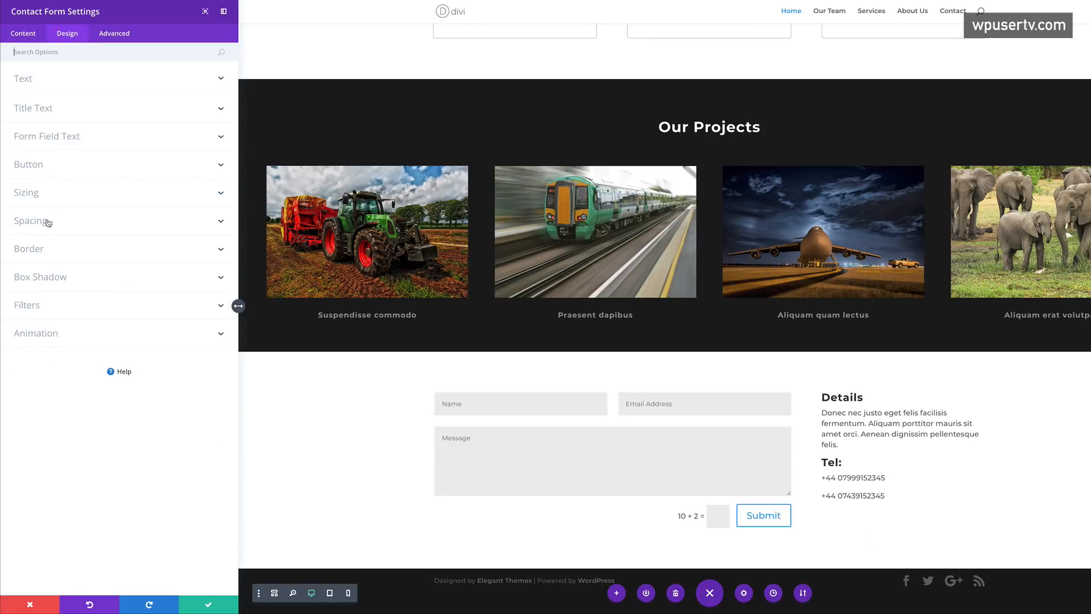
# - Enable custom Submit button styles with smaller text and a red background
pyautogui.click(41, 168)
pyautogui.click(37, 201)
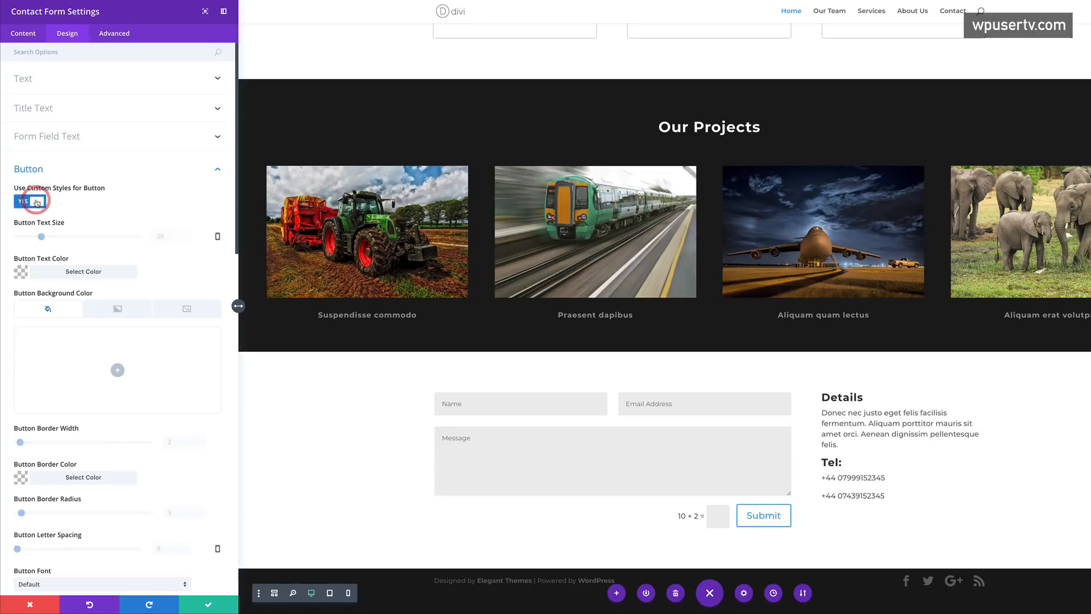
pyautogui.moveTo(41, 237); pyautogui.dragTo(37, 239)
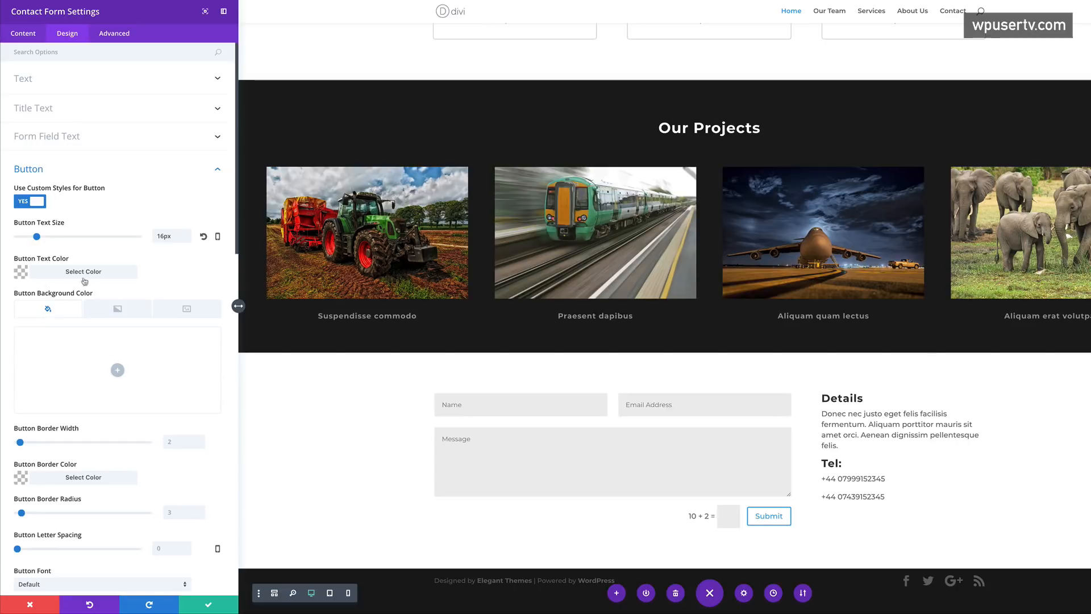
pyautogui.click(117, 370)
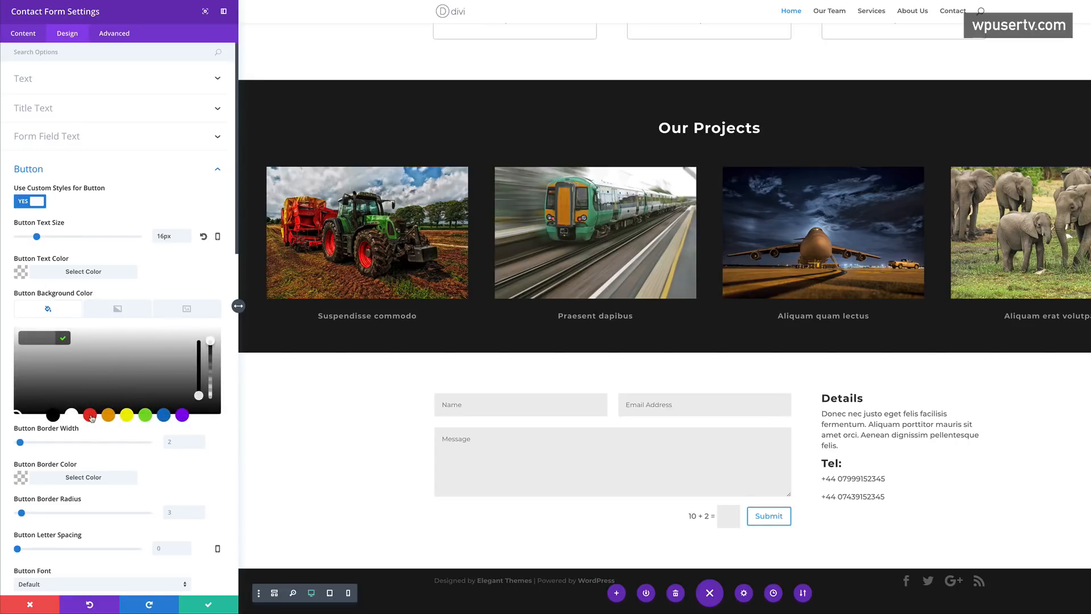
pyautogui.click(91, 415)
# - Make the Submit button text white with 2px letter spacing
pyautogui.scroll(-2, 134, 412)
pyautogui.moveTo(20, 329); pyautogui.dragTo(4, 331)
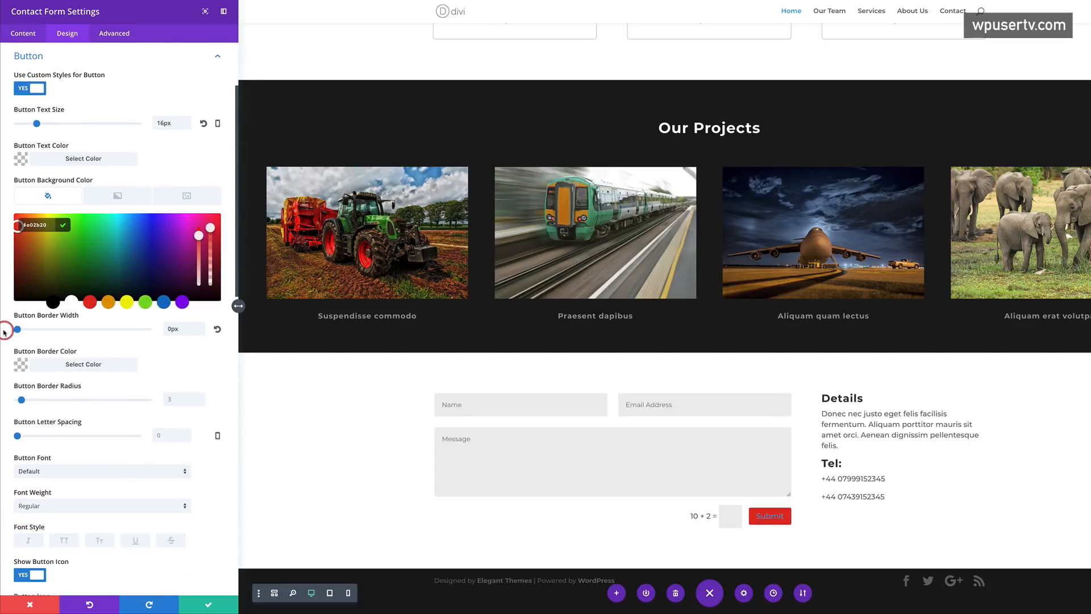
pyautogui.scroll(1, 46, 273)
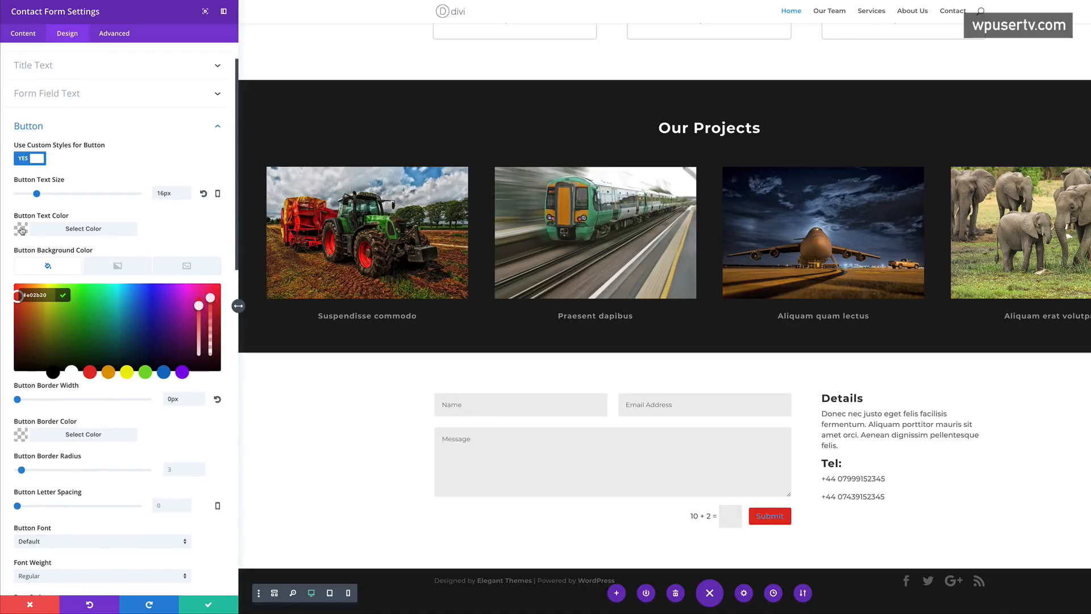
pyautogui.click(21, 230)
pyautogui.click(71, 329)
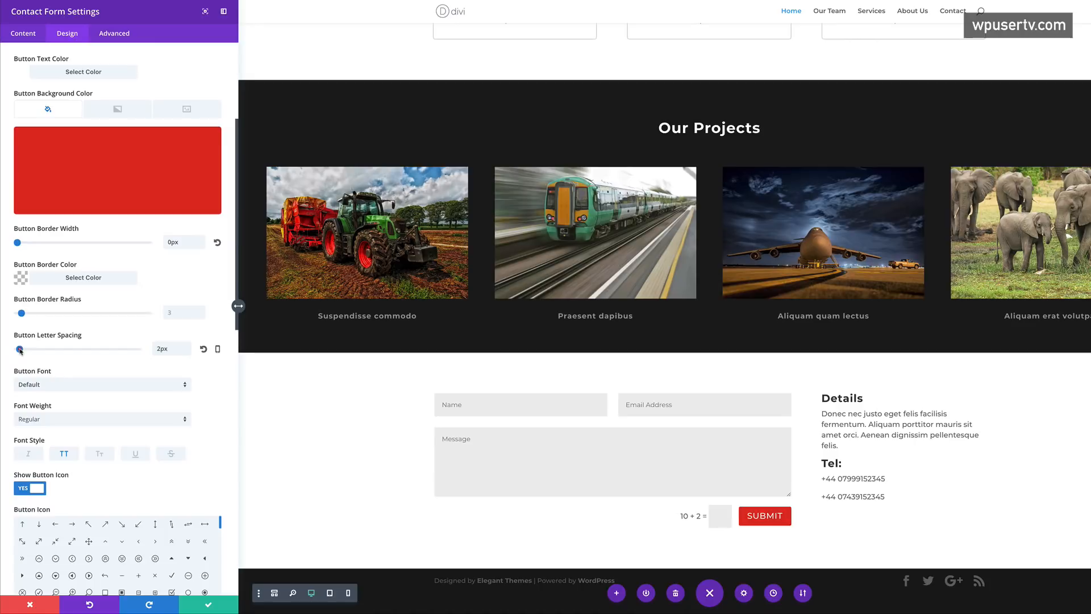
pyautogui.moveTo(17, 348); pyautogui.dragTo(20, 349)
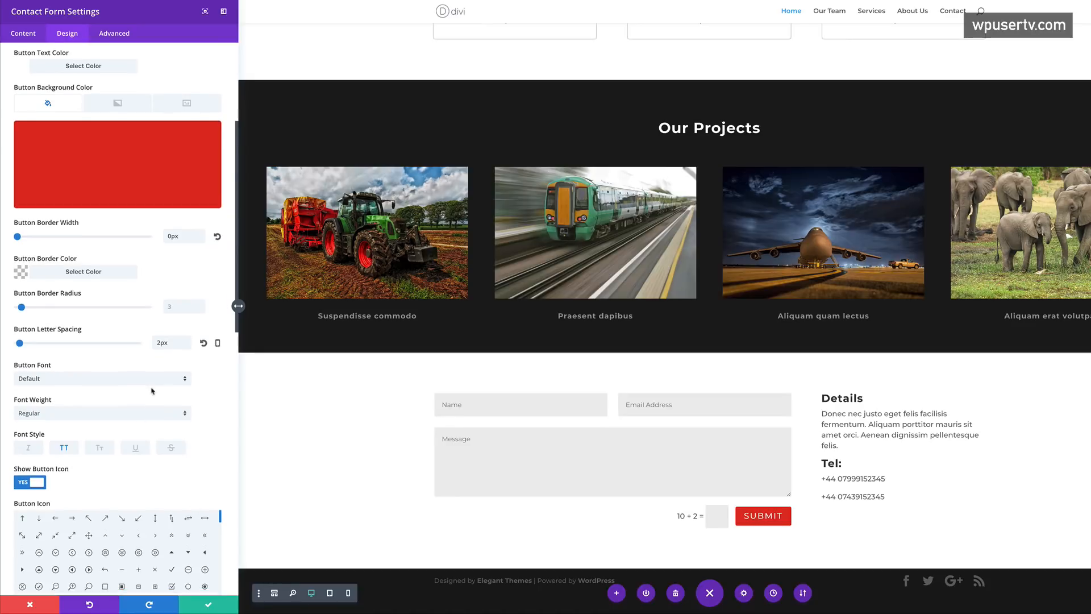
# - Review the button settings, then expand the Email section under the Content options
pyautogui.scroll(-8, 152, 420)
pyautogui.scroll(-8, 153, 410)
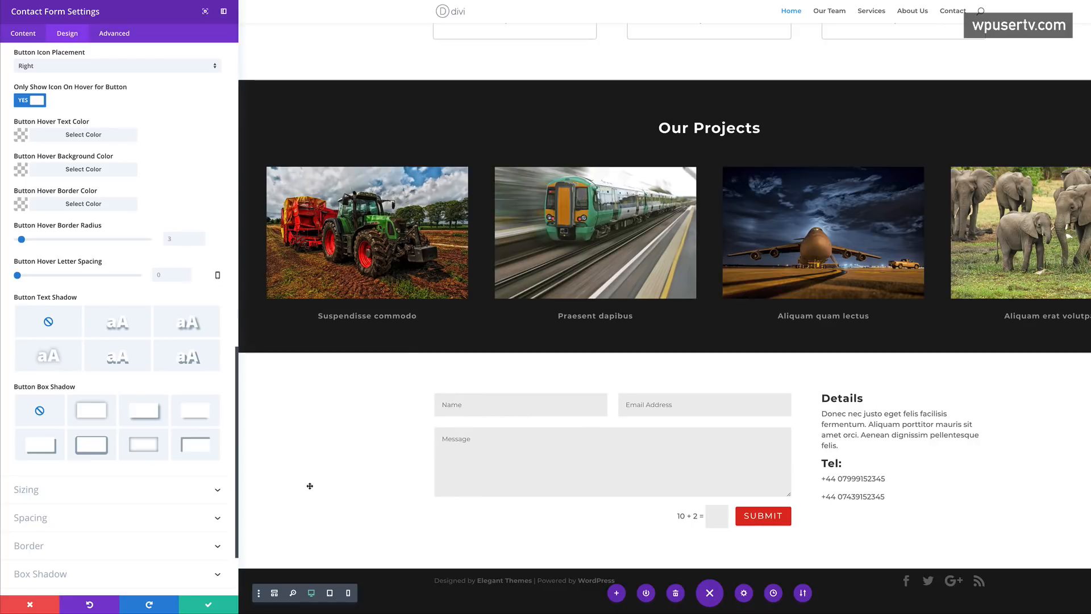
pyautogui.scroll(-2, 121, 506)
pyautogui.scroll(4, 122, 505)
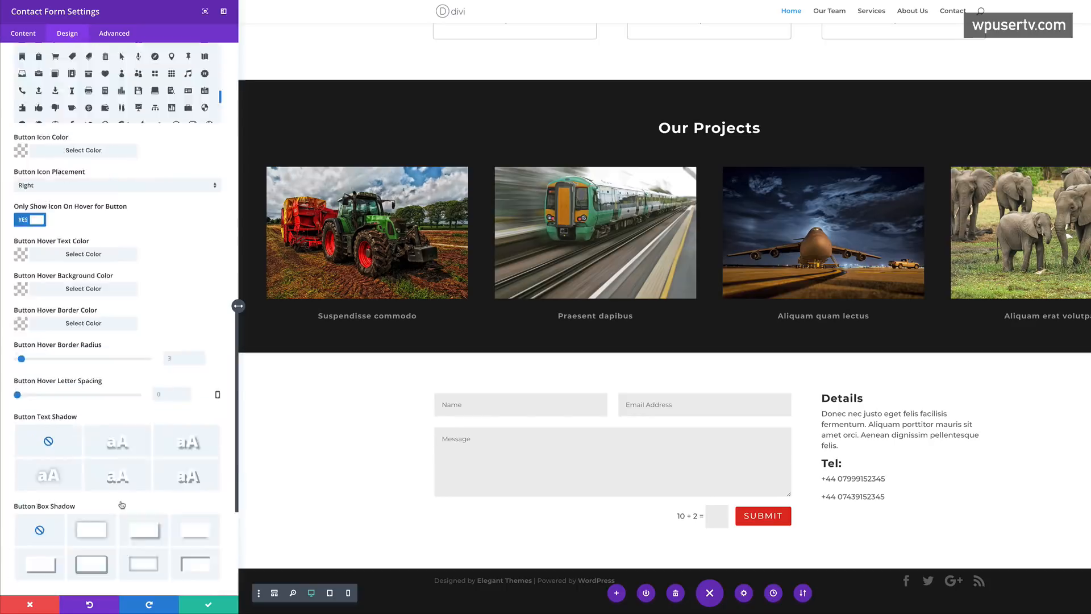
pyautogui.scroll(5, 112, 281)
pyautogui.click(22, 34)
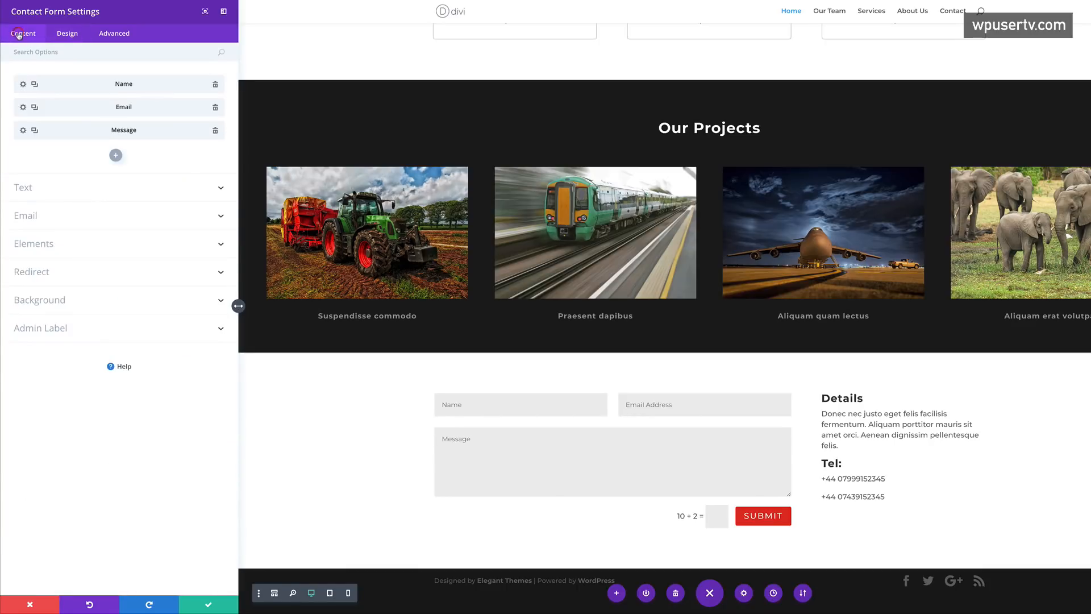
pyautogui.click(39, 223)
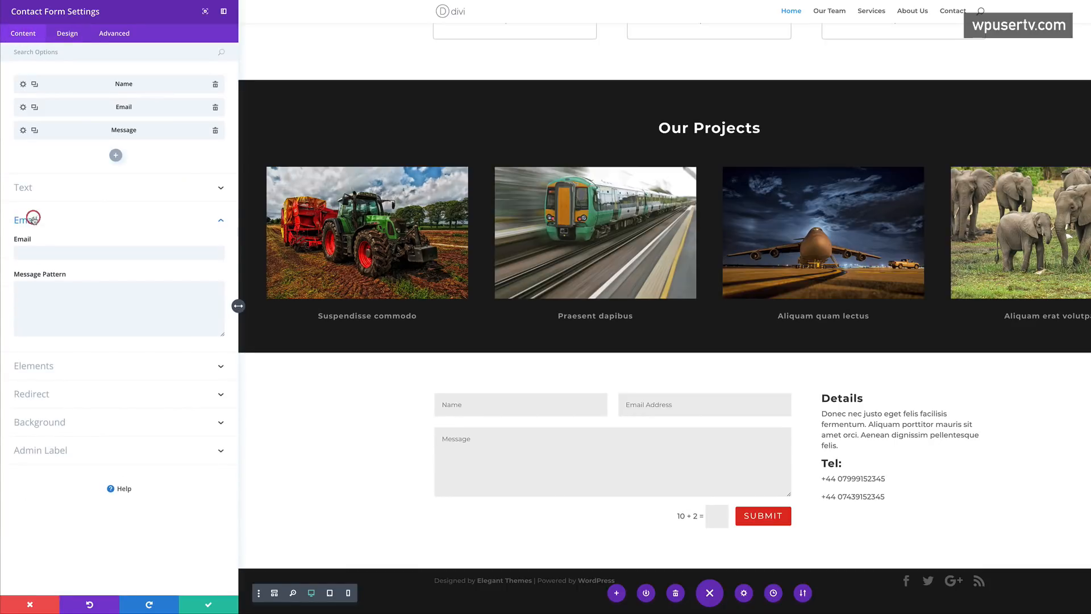
# - Set the contact form's recipient to the site owner's e-mail address and save
pyautogui.click(62, 253)
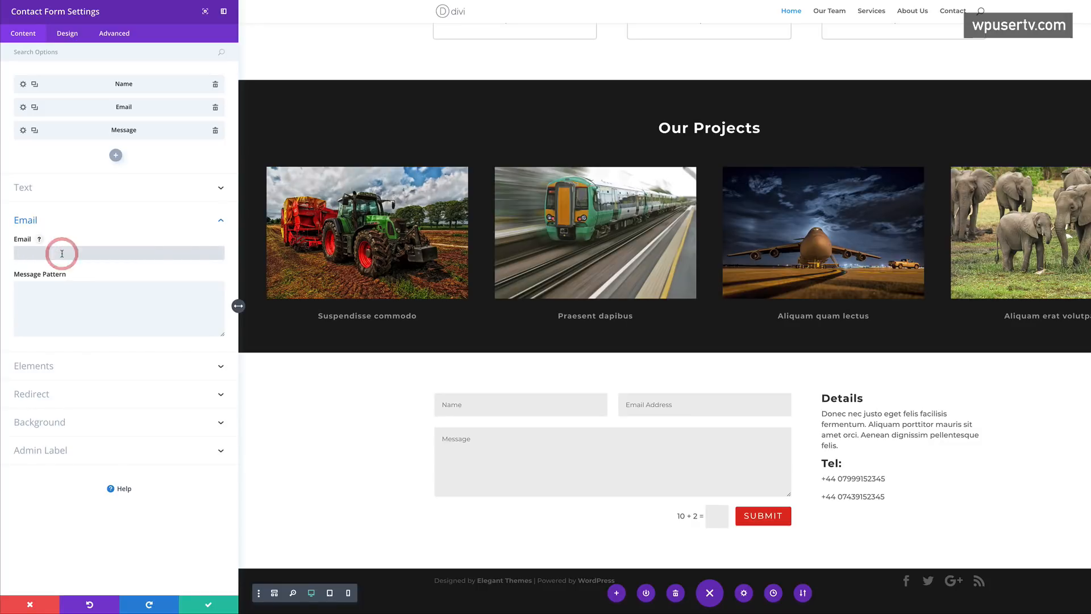
pyautogui.write('mak')
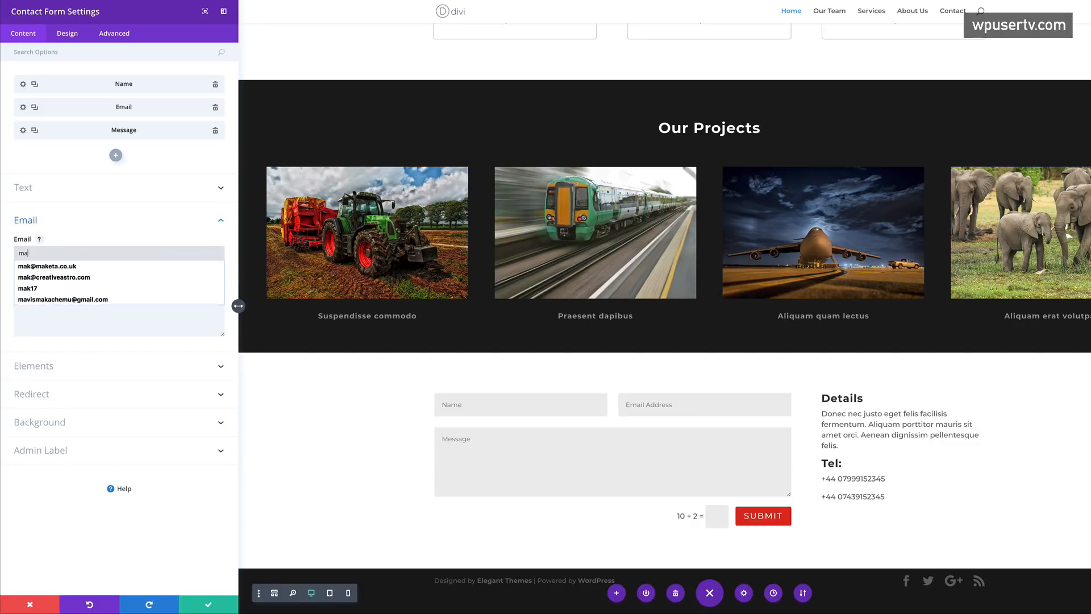
pyautogui.click(88, 277)
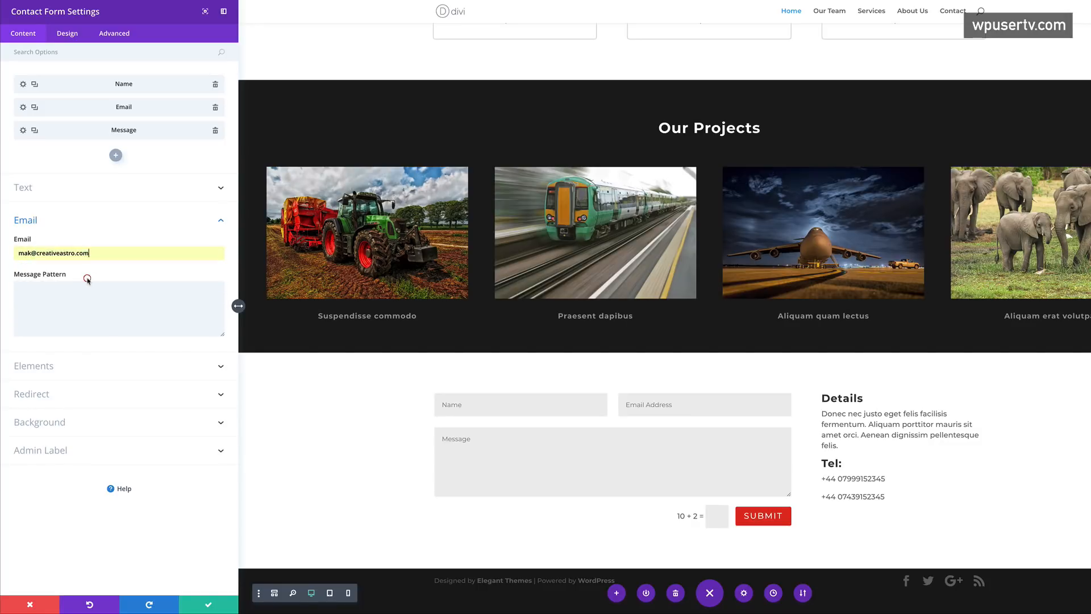
pyautogui.click(209, 606)
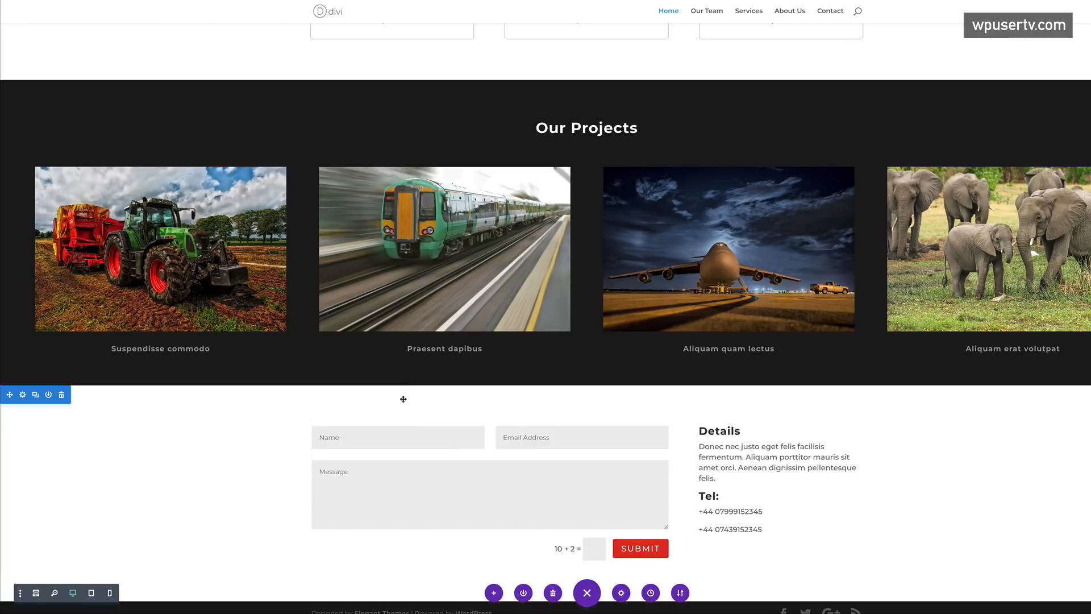
pyautogui.scroll(4, 399, 399)
pyautogui.scroll(8, 574, 340)
pyautogui.scroll(-5, 571, 329)
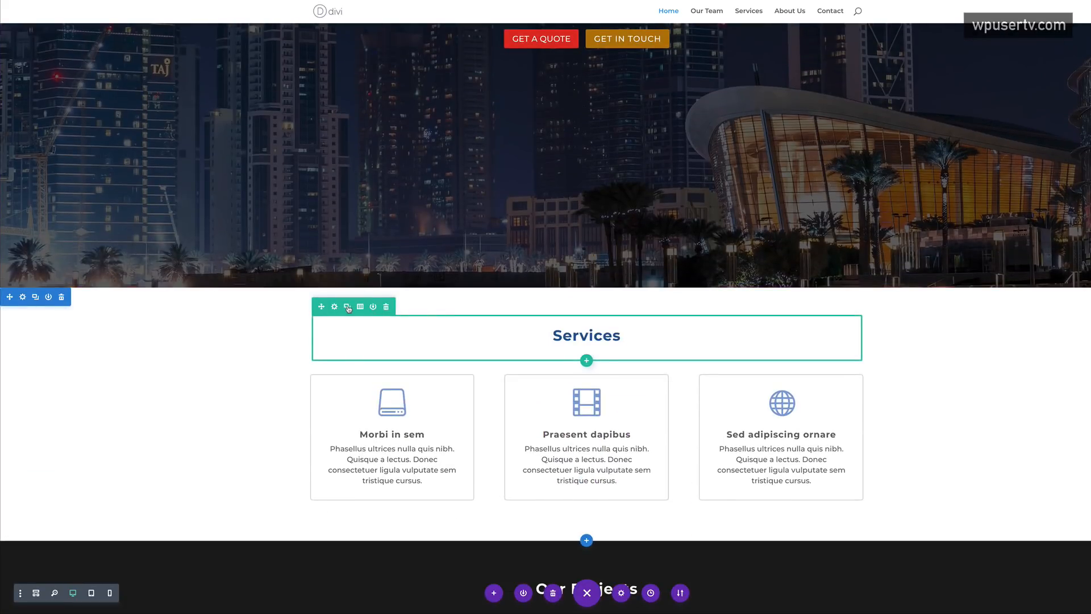
# - Duplicate the Services heading, move the copy above the contact form, and reword it 'Get in touch'
pyautogui.click(347, 307)
pyautogui.scroll(-3, 239, 342)
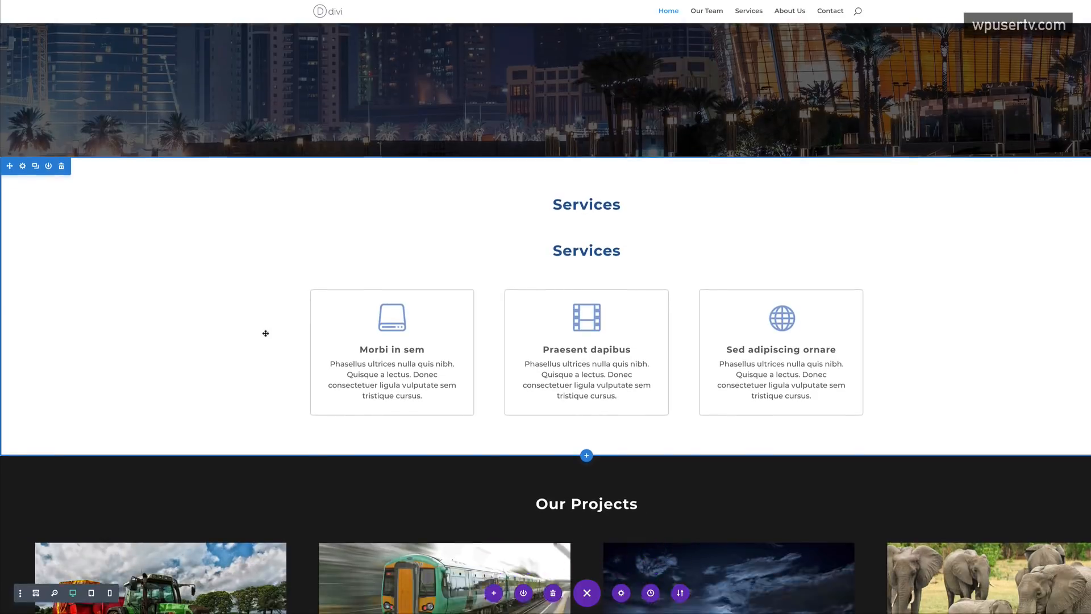
pyautogui.moveTo(321, 177); pyautogui.dragTo(399, 383)
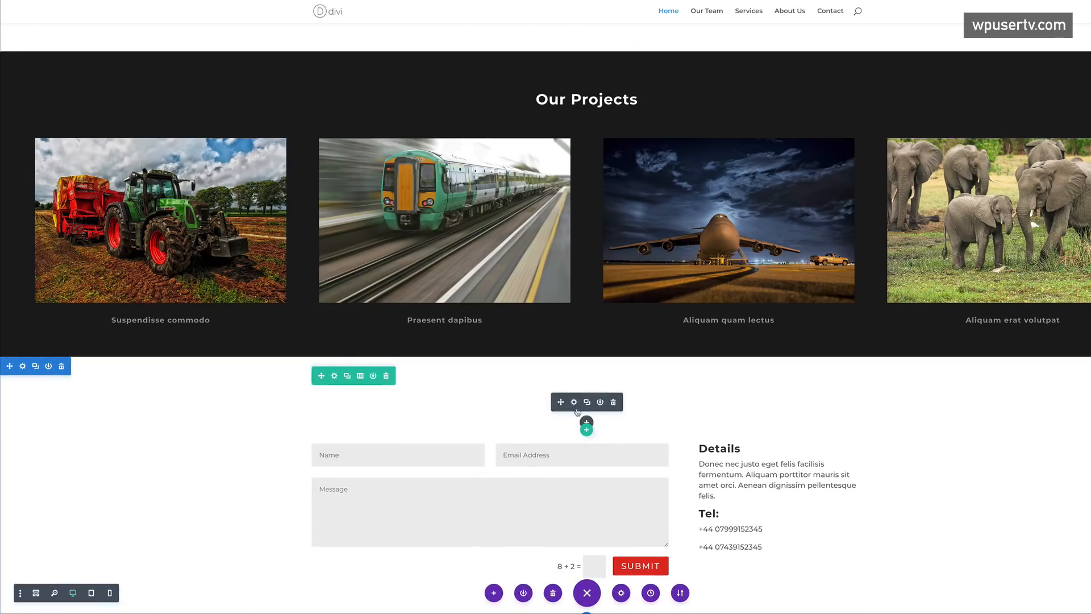
pyautogui.click(576, 403)
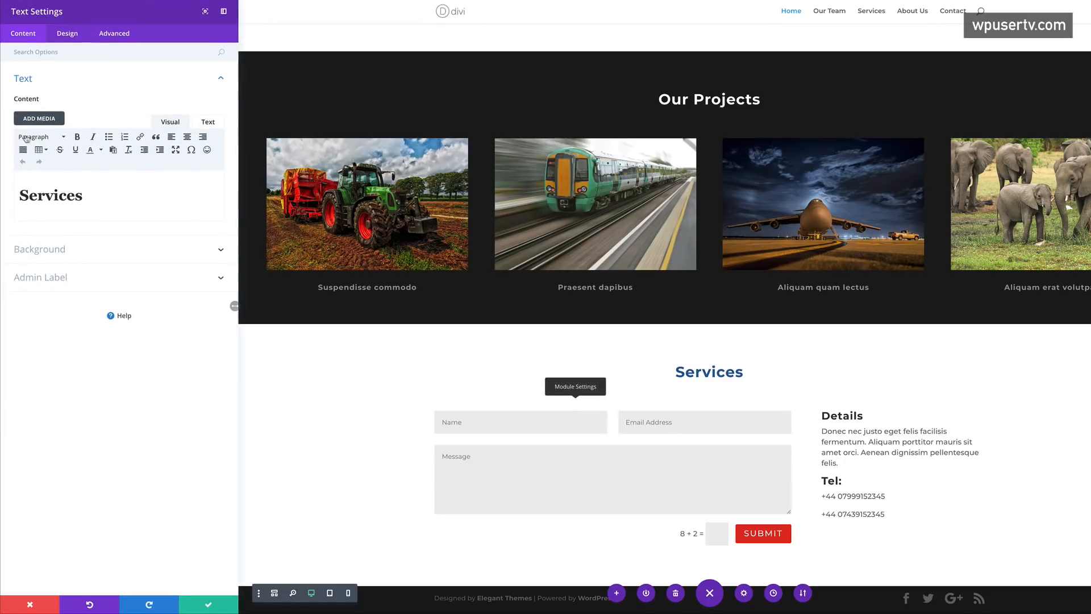
pyautogui.click(84, 194)
pyautogui.moveTo(85, 195); pyautogui.dragTo(9, 193)
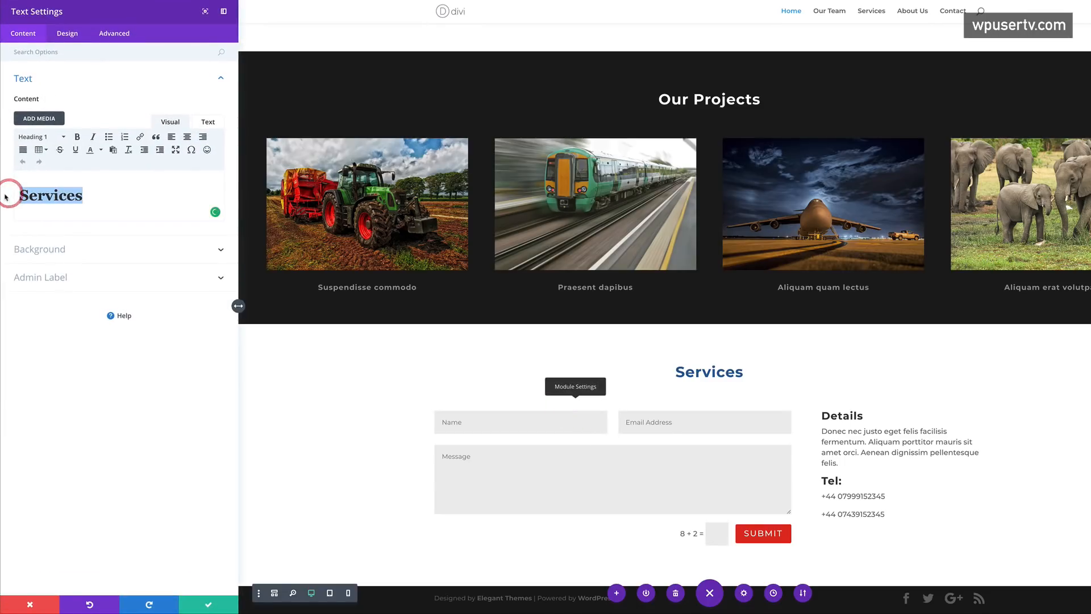
pyautogui.write('Get in touch')
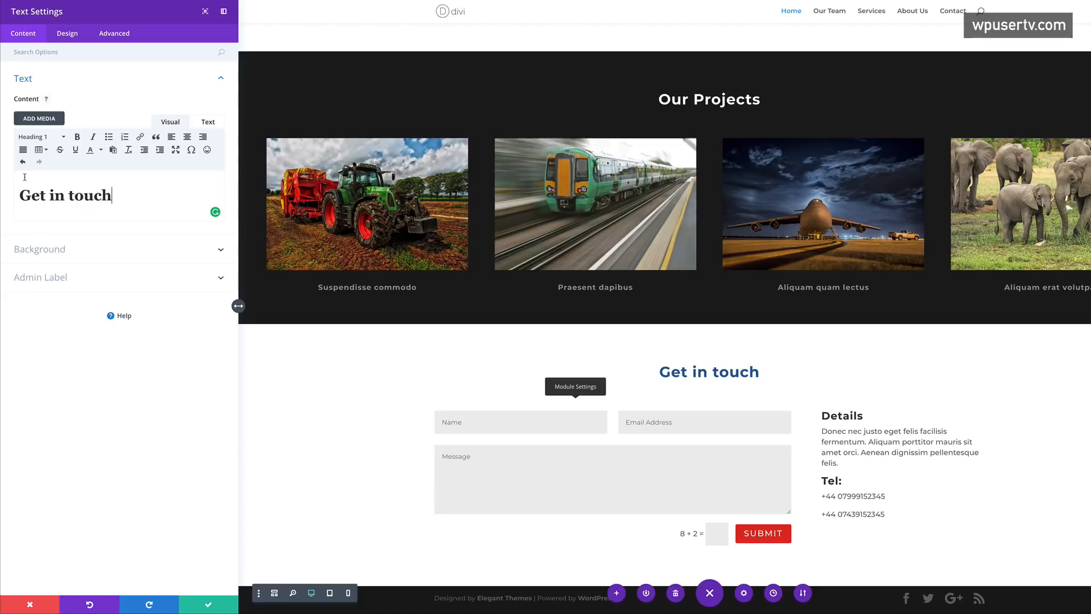
pyautogui.click(207, 605)
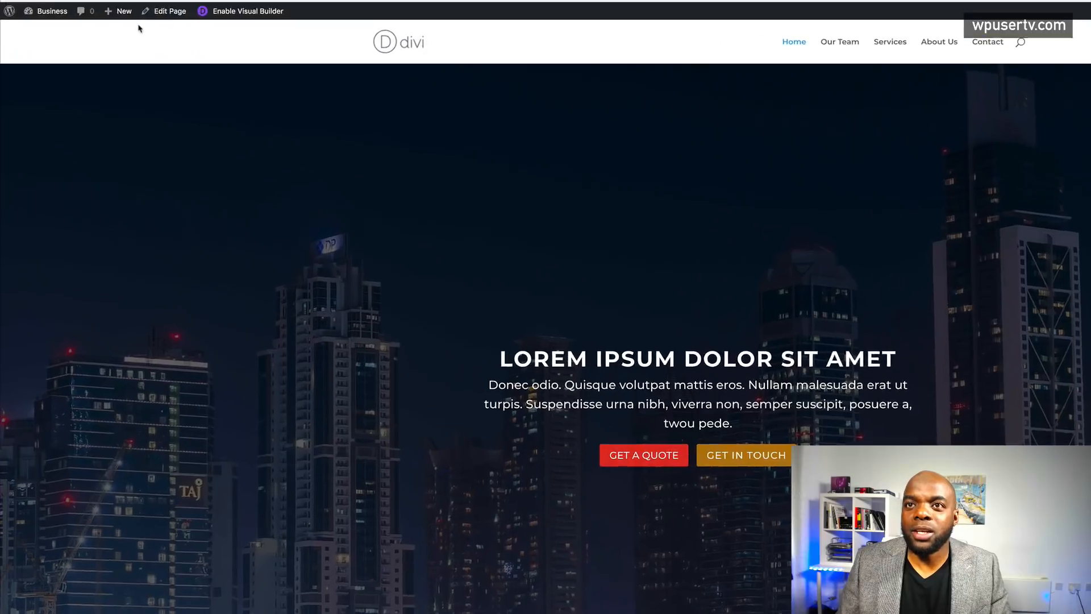
# - Open About Us from All Pages and launch it in the Divi Visual Builder
pyautogui.moveTo(57, 16)
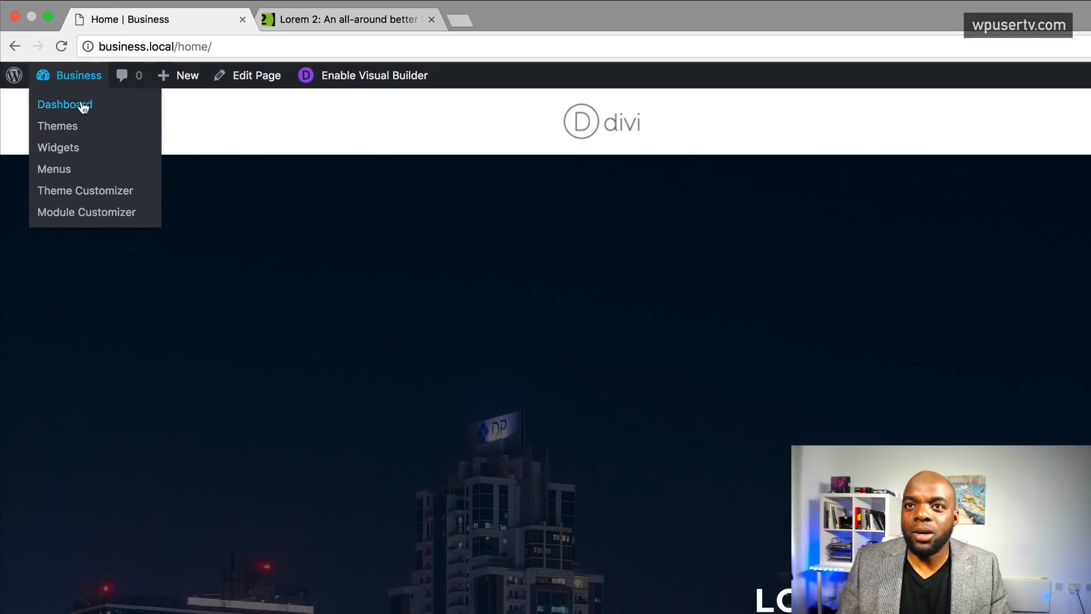
pyautogui.click(80, 100)
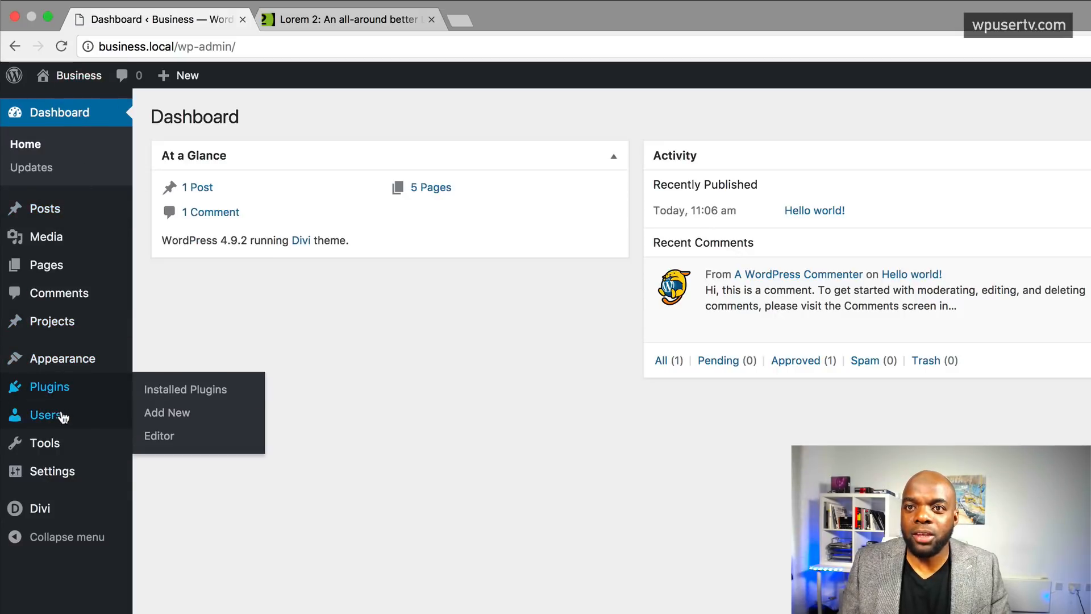
pyautogui.click(156, 266)
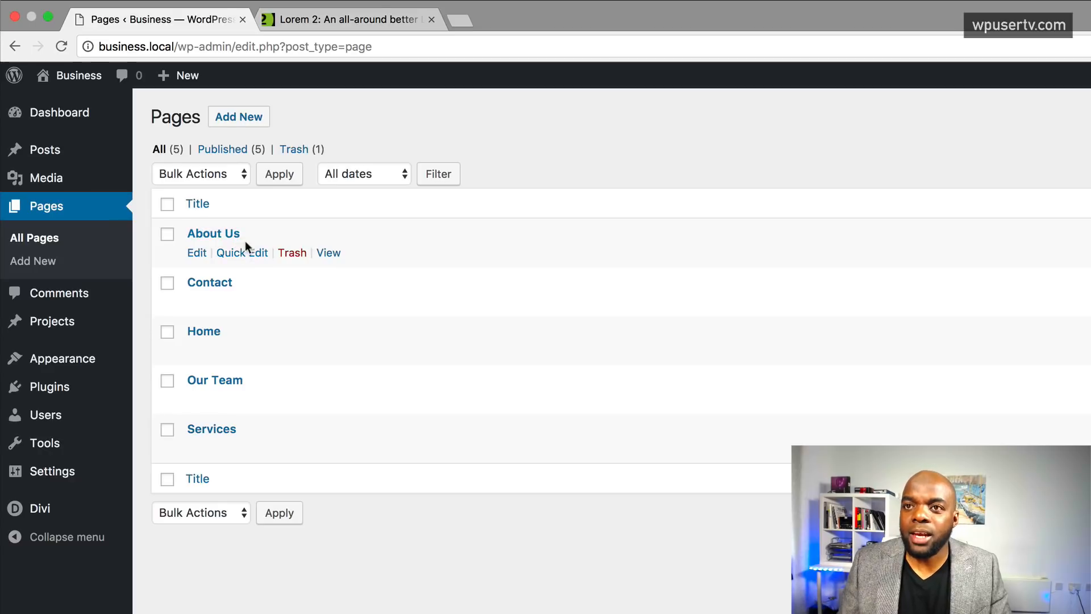
pyautogui.click(199, 253)
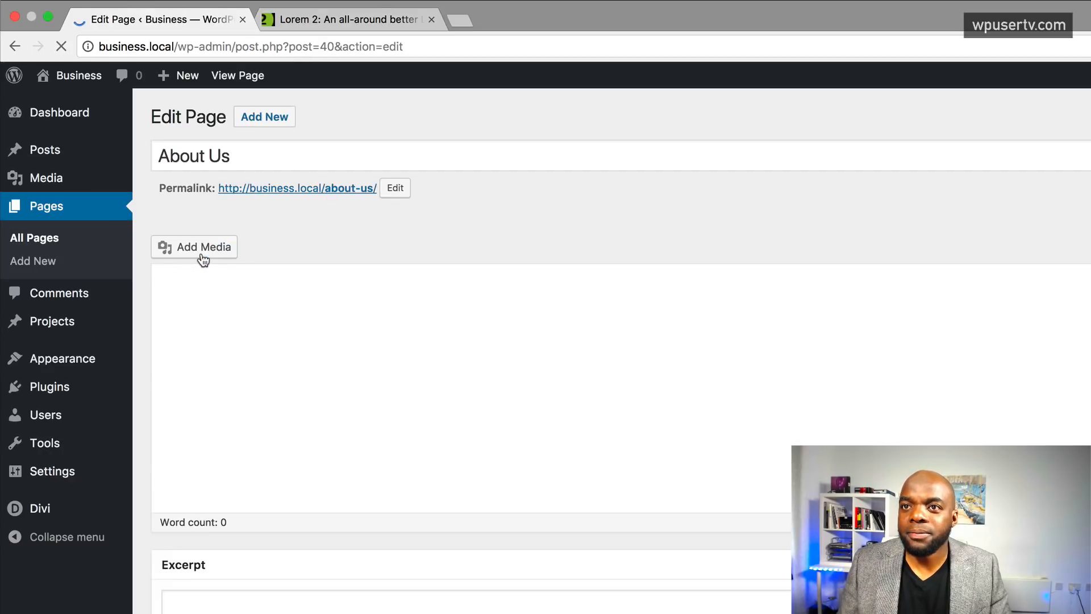
pyautogui.click(280, 245)
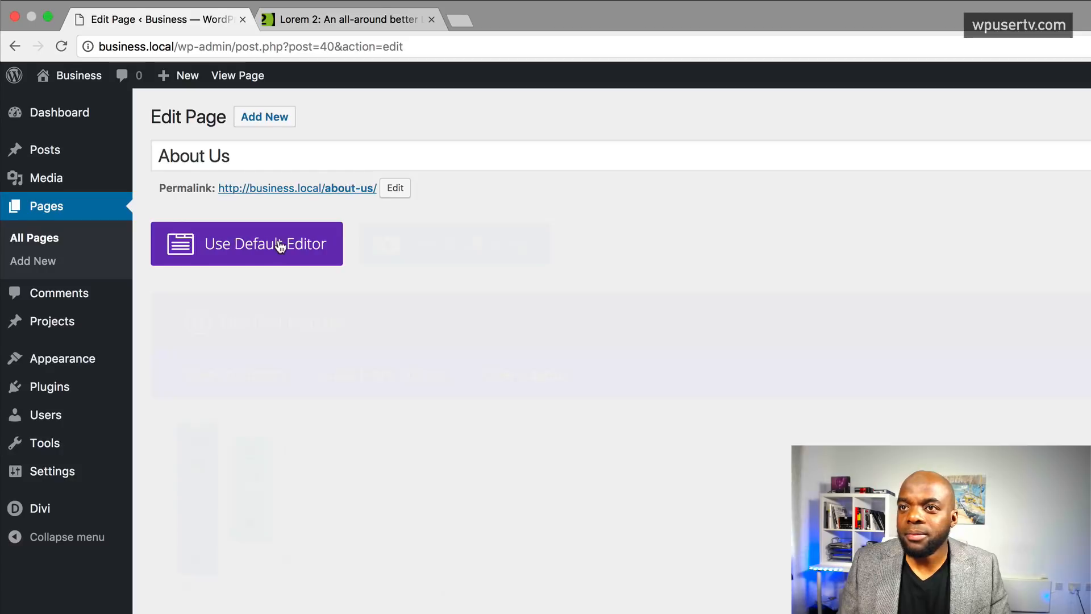
pyautogui.click(463, 253)
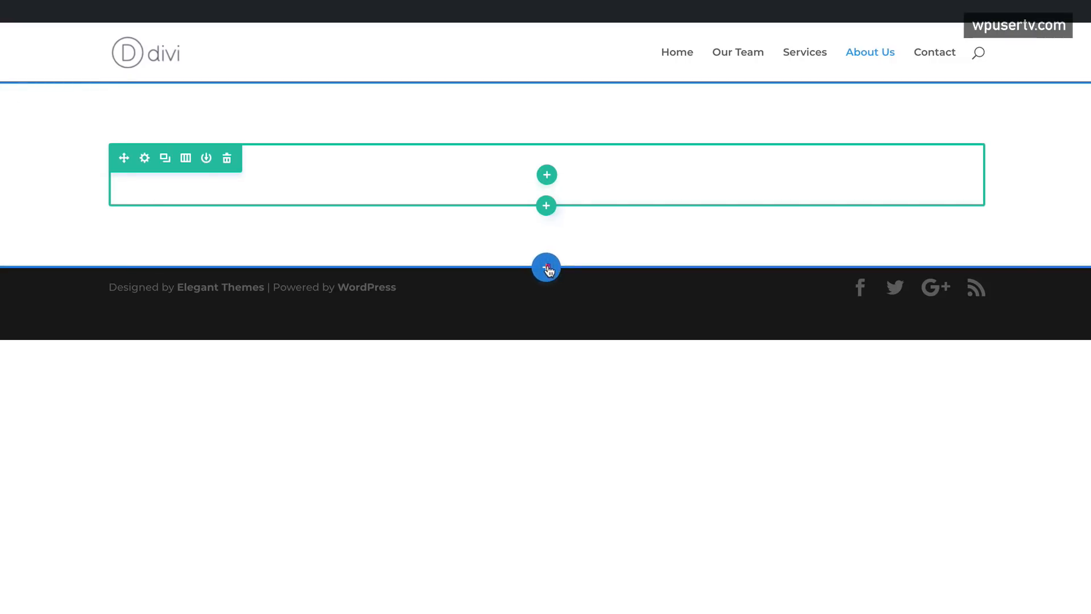
# - Add a Fullwidth section containing a Fullwidth Post Title module
pyautogui.click(546, 268)
pyautogui.click(625, 220)
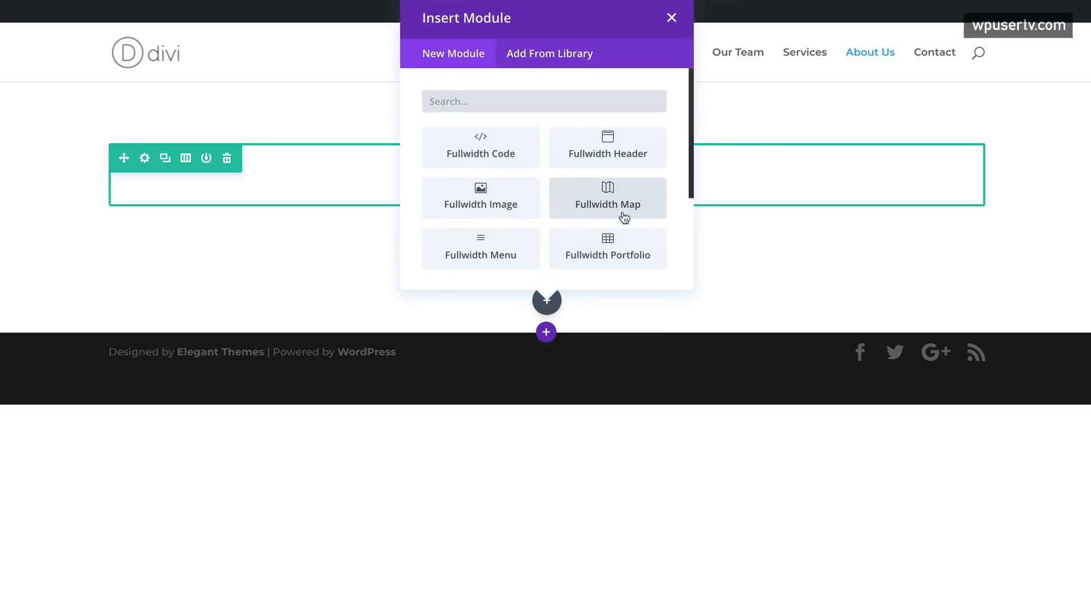
pyautogui.scroll(-2, 618, 219)
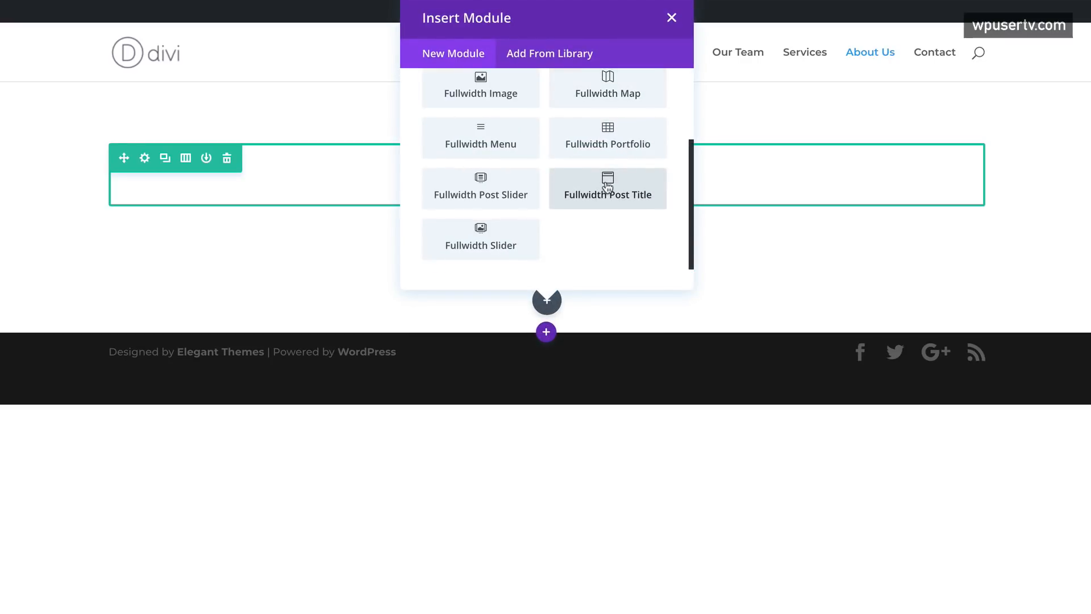
pyautogui.click(607, 186)
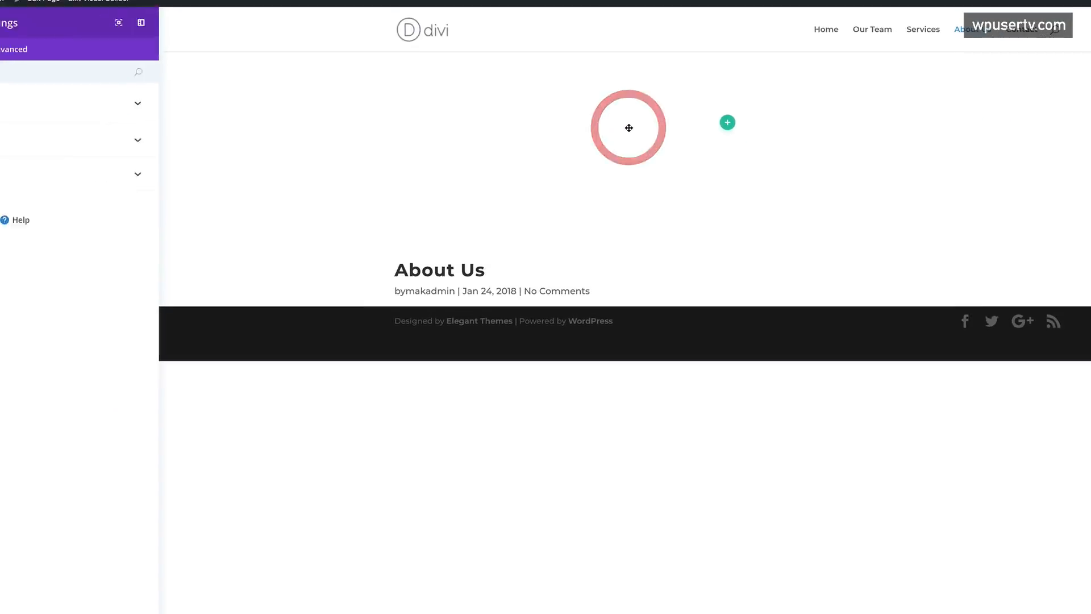
# - Upload headings.jpg and set it as the title header's background image
pyautogui.click(66, 101)
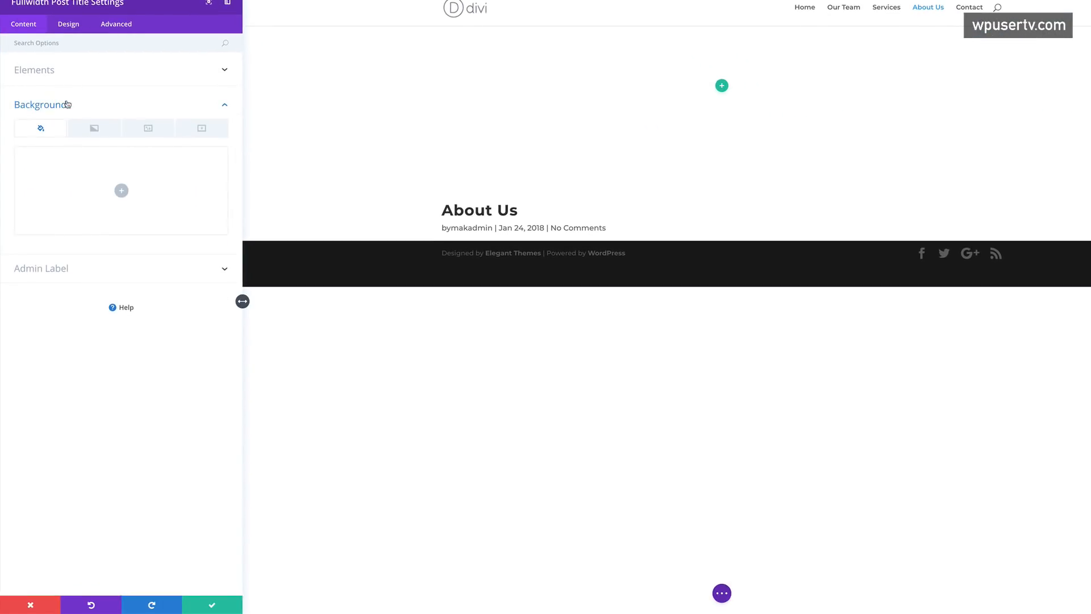
pyautogui.click(150, 132)
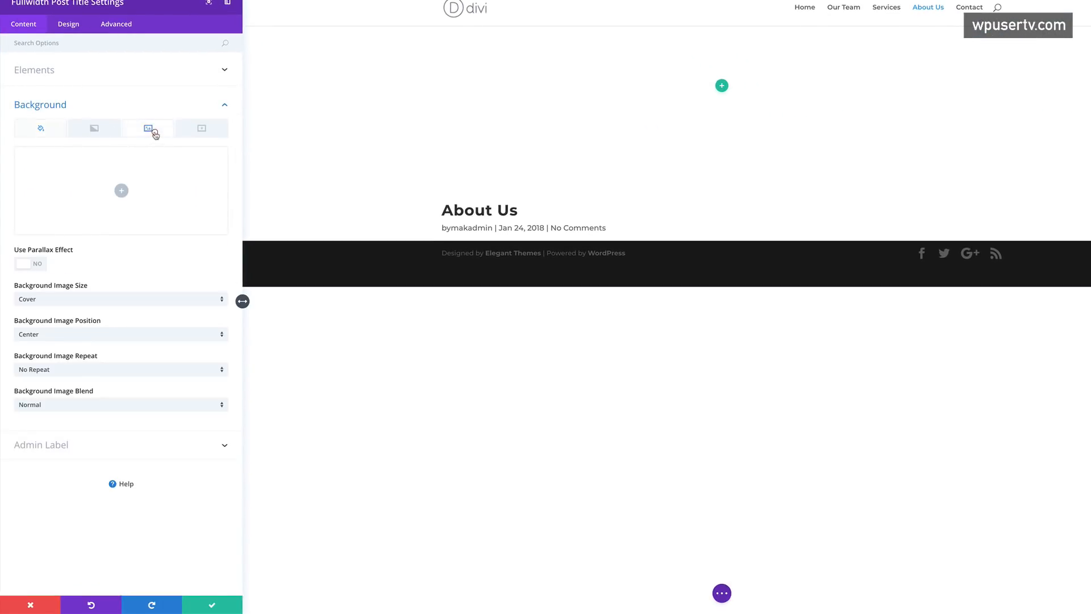
pyautogui.click(121, 191)
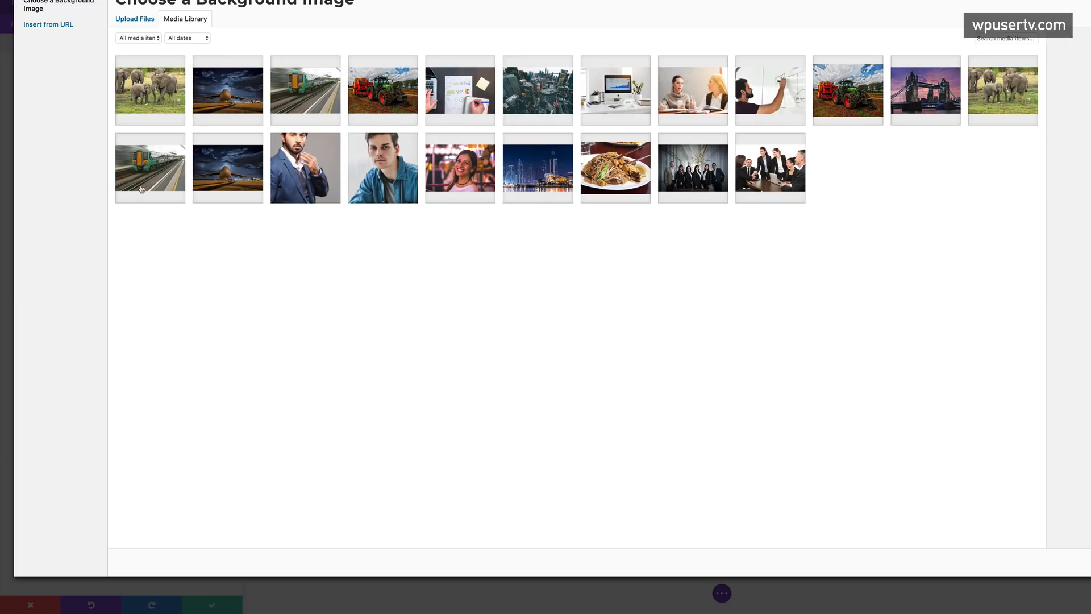
pyautogui.click(142, 19)
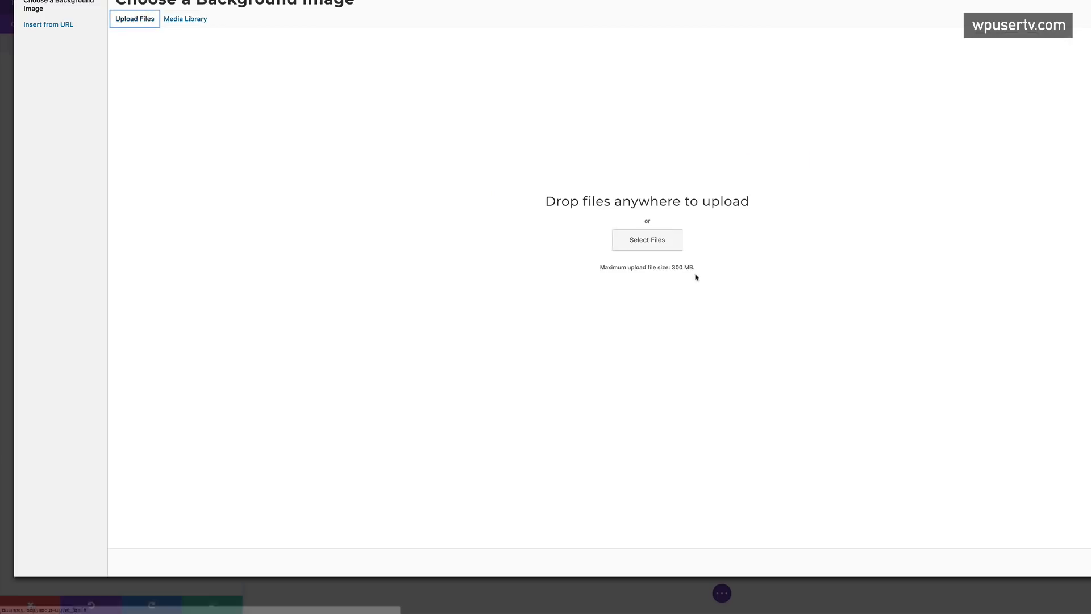
pyautogui.click(645, 246)
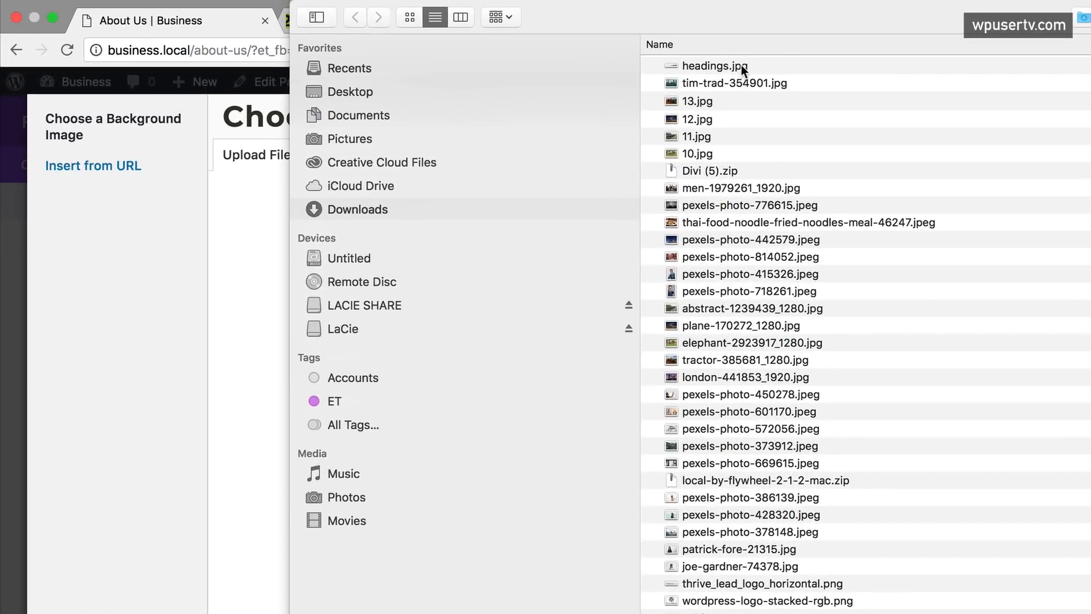
pyautogui.doubleClick(675, 49)
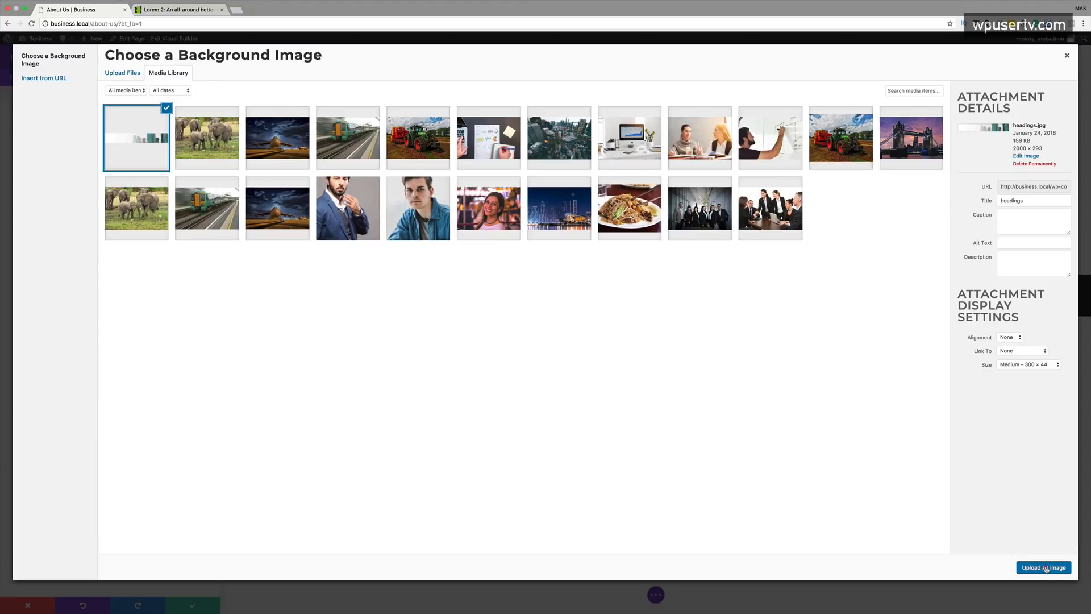
pyautogui.click(1044, 565)
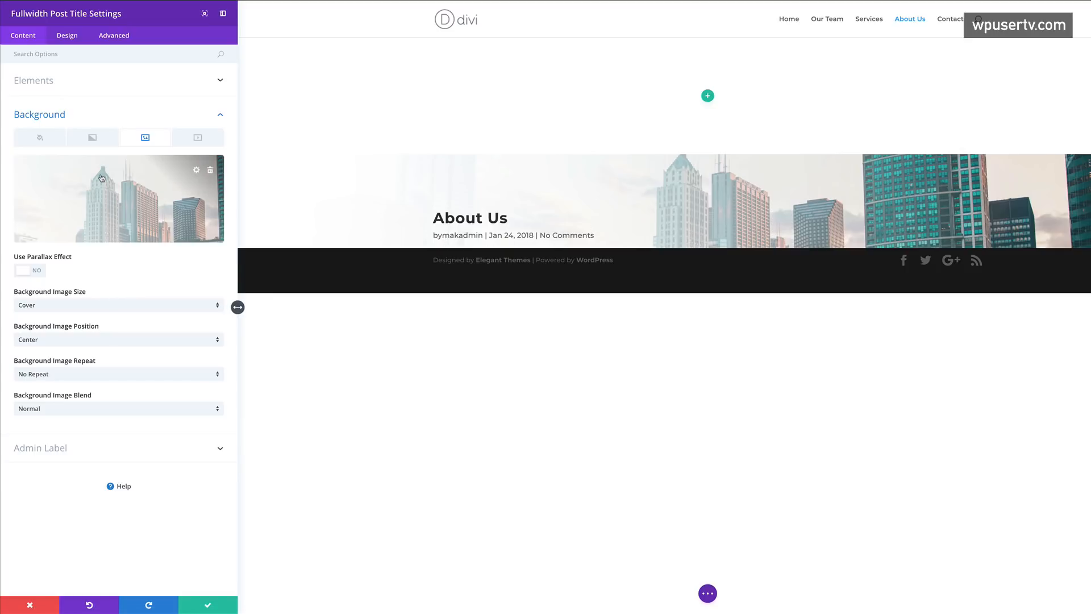
# - Turn off Show Meta so no author and date line appears under the title
pyautogui.click(43, 83)
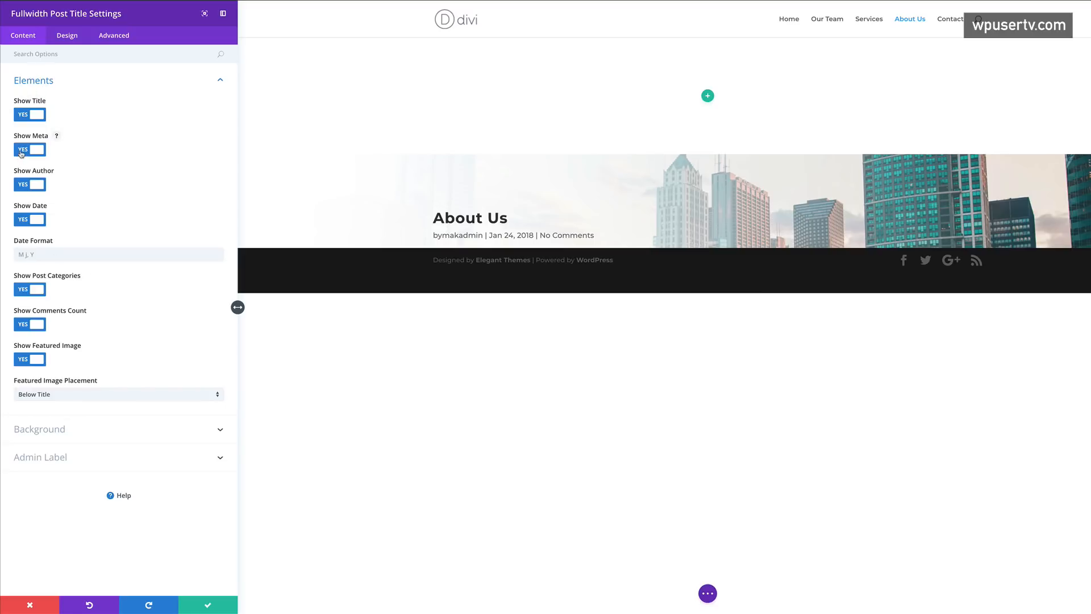
pyautogui.click(21, 150)
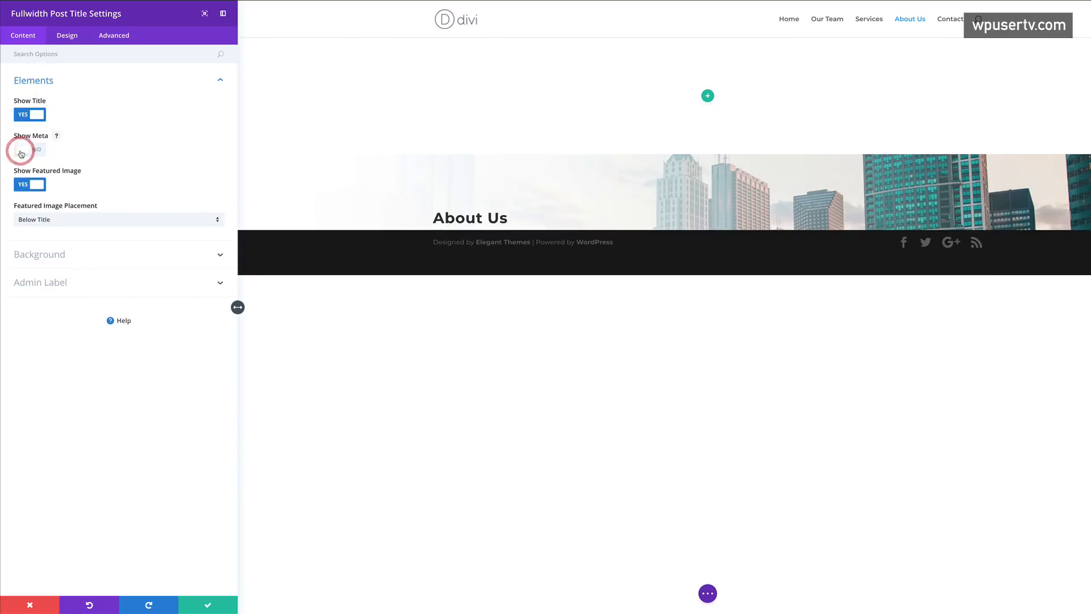
pyautogui.click(69, 36)
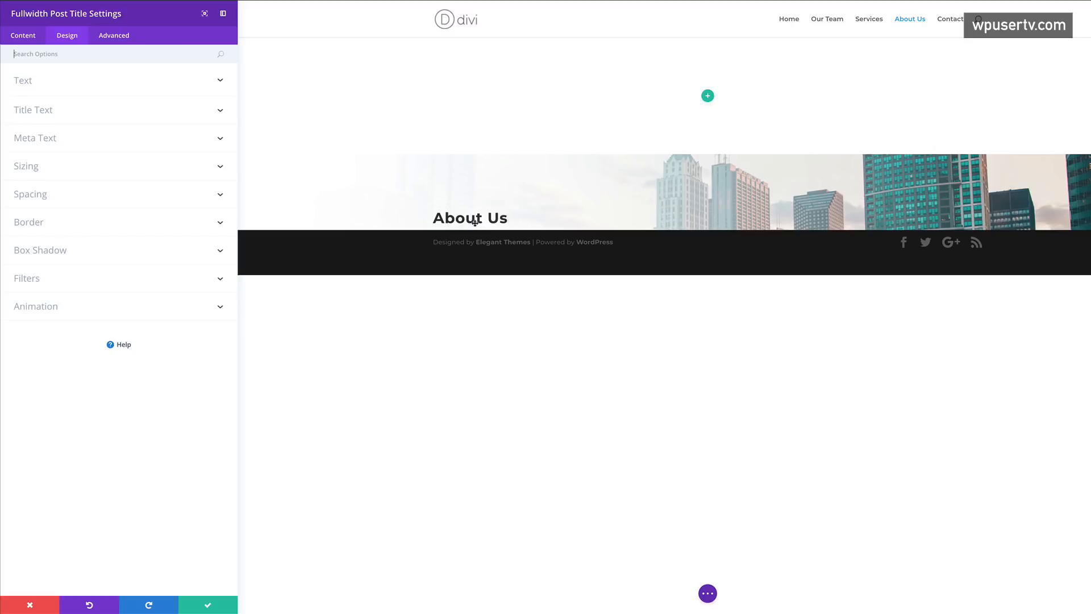
# - Give the title header custom padding of 100px top and 40px bottom
pyautogui.click(49, 198)
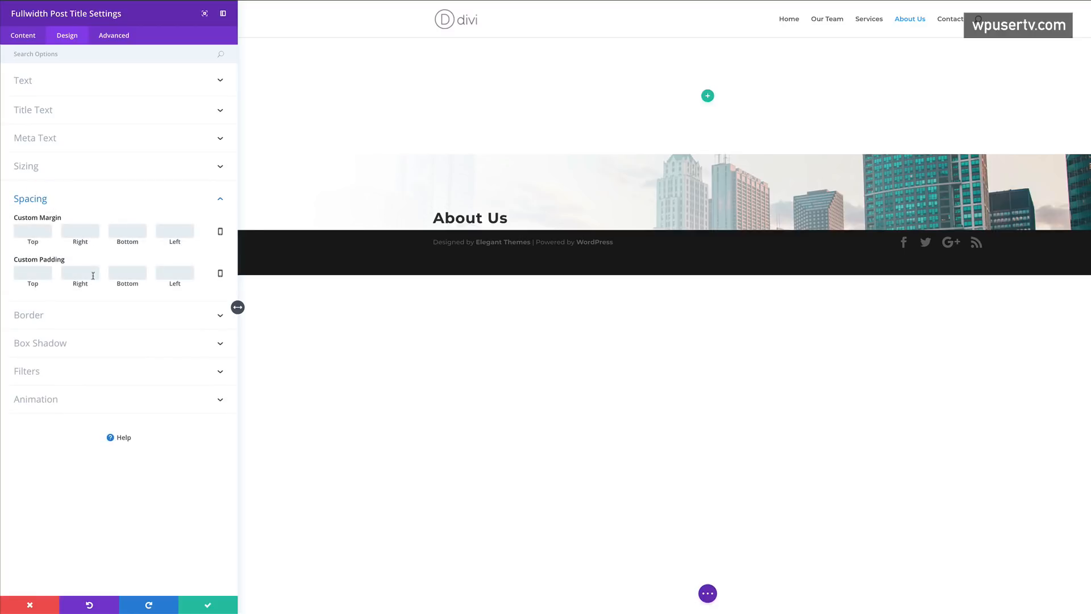
pyautogui.click(137, 275)
pyautogui.write('20')
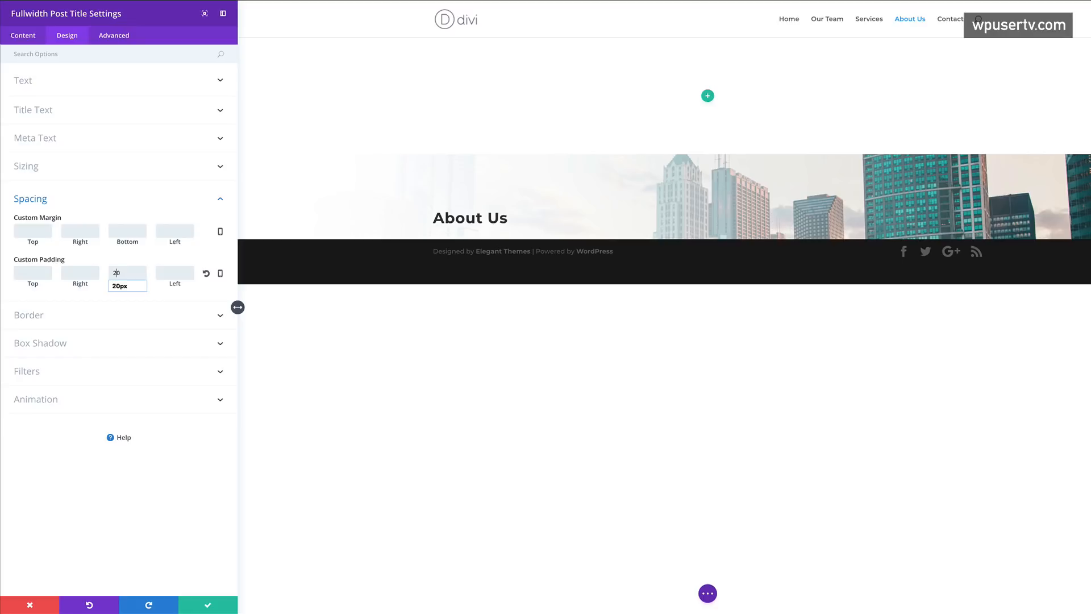
pyautogui.press('BackSpace')
pyautogui.press('BackSpace')
pyautogui.write('60')
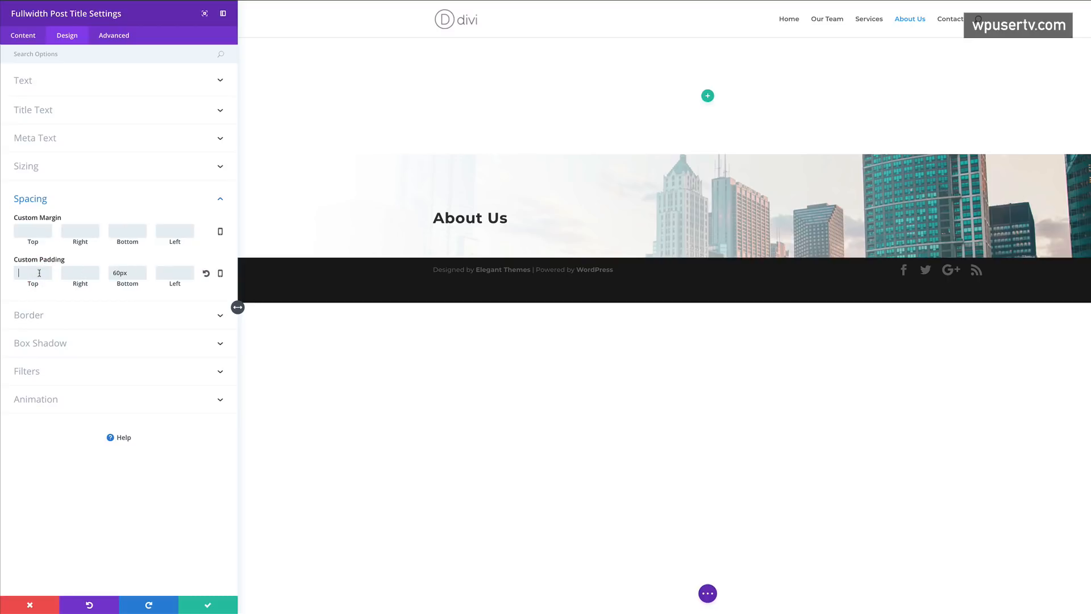
pyautogui.write('80')
pyautogui.press('BackSpace')
pyautogui.press('BackSpace')
pyautogui.write('100')
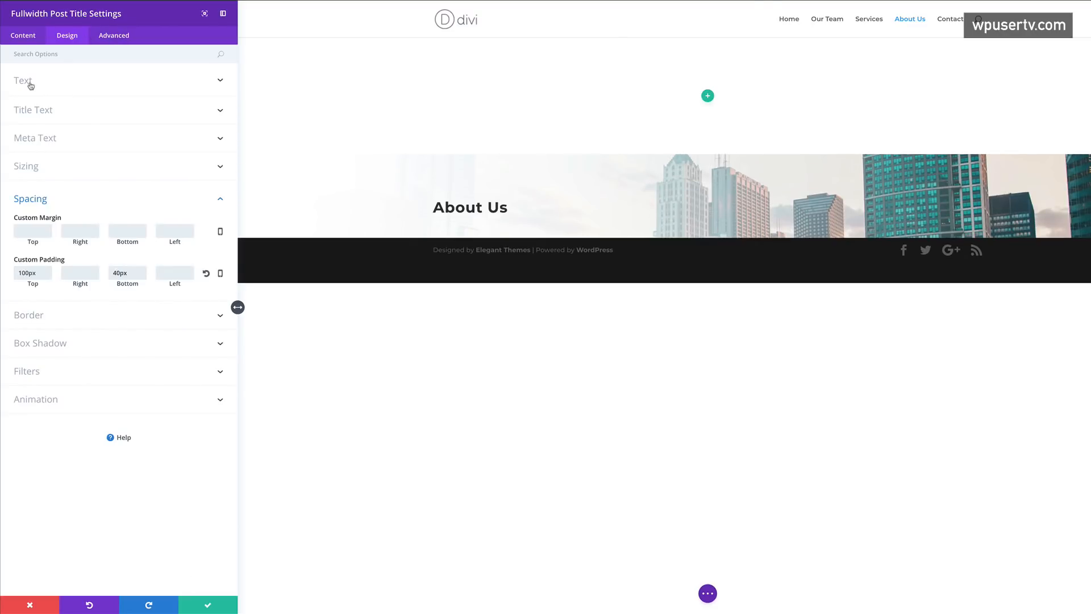
pyautogui.click(50, 111)
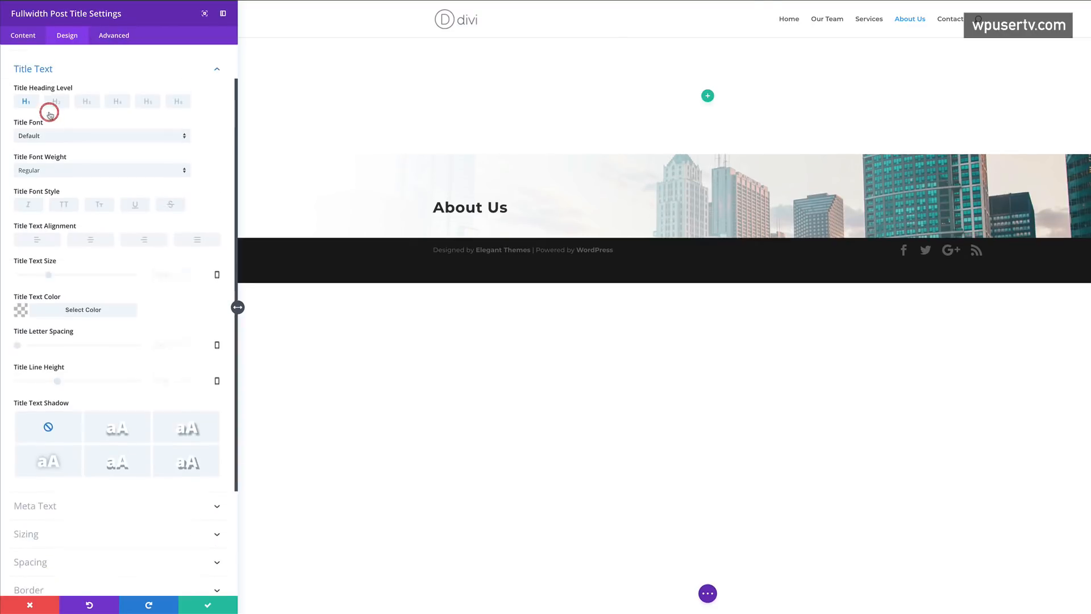
# - Style the About Us title uppercase in #255c99, at 32px with 2px letter spacing, and save
pyautogui.click(65, 200)
pyautogui.click(22, 305)
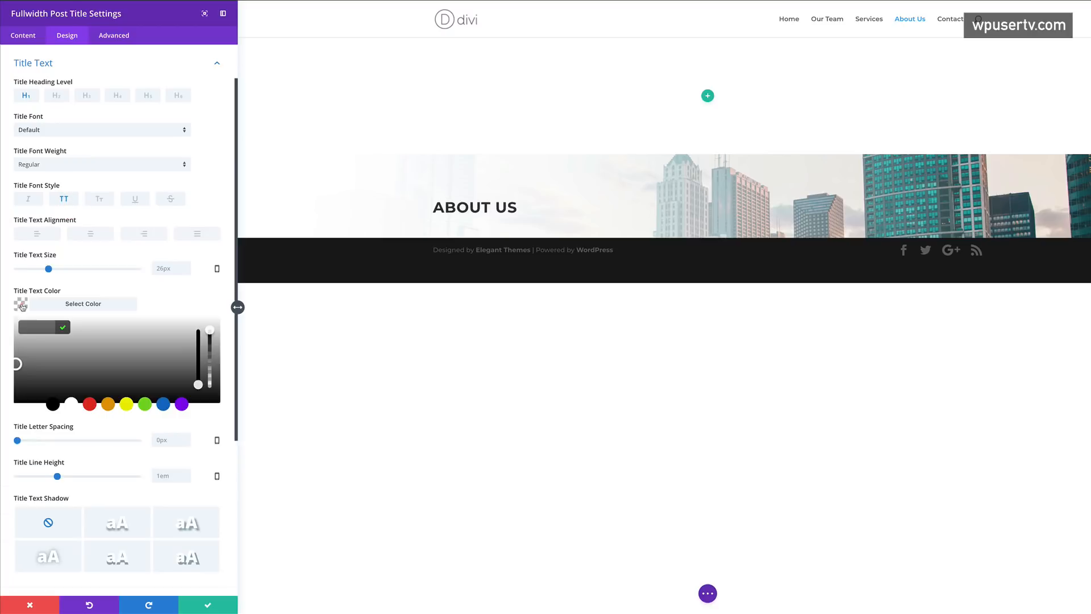
pyautogui.click(47, 327)
pyautogui.write('#255c99')
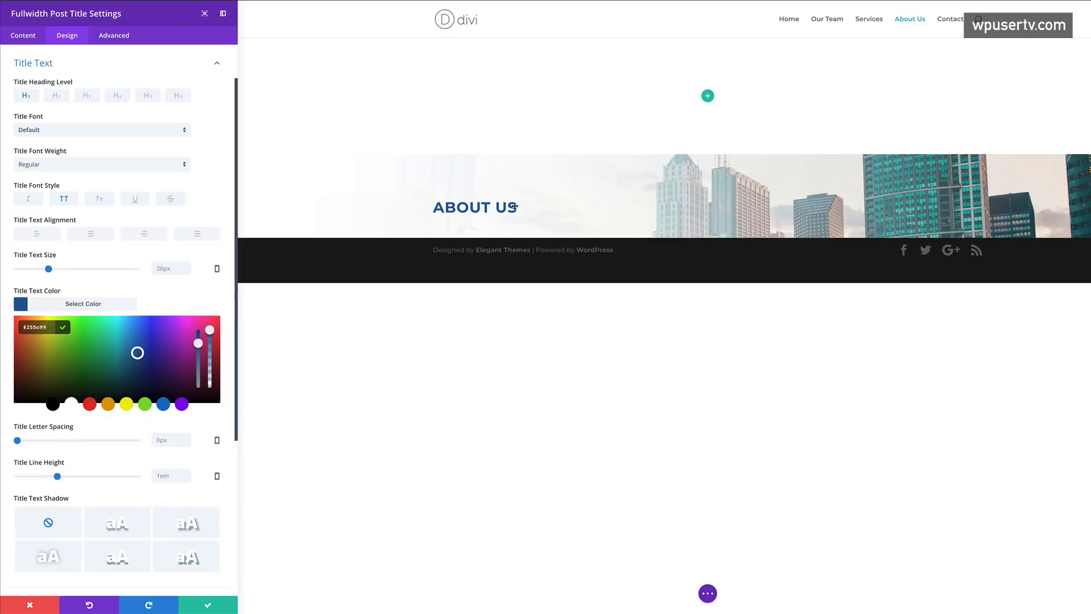
pyautogui.click(109, 472)
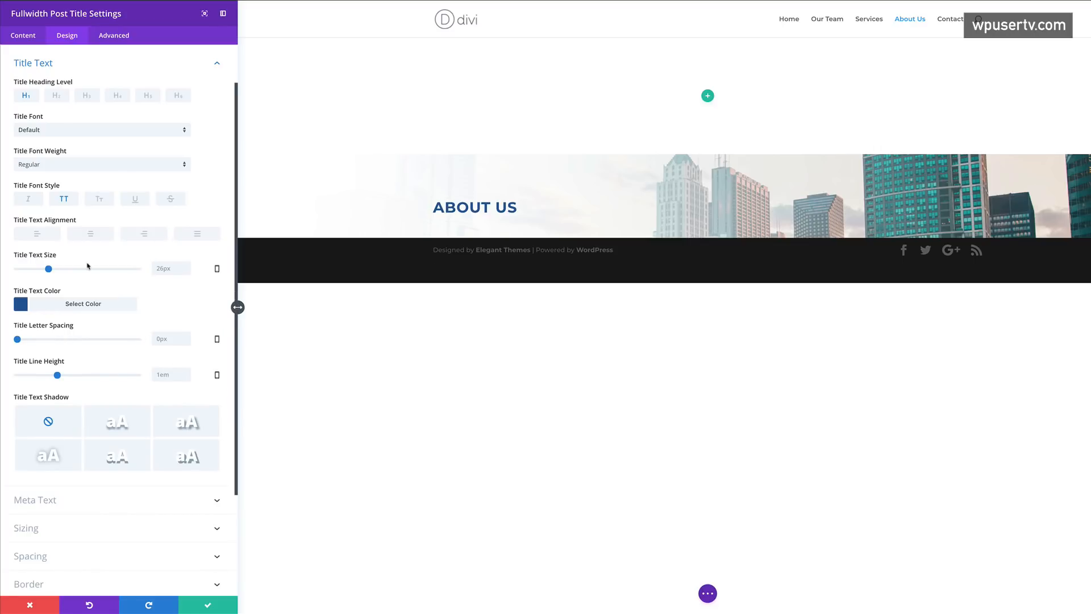
pyautogui.moveTo(49, 272)
pyautogui.mouseDown()
pyautogui.moveTo(21, 272)
pyautogui.moveTo(57, 271)
pyautogui.mouseUp()
pyautogui.moveTo(17, 339); pyautogui.dragTo(19, 339)
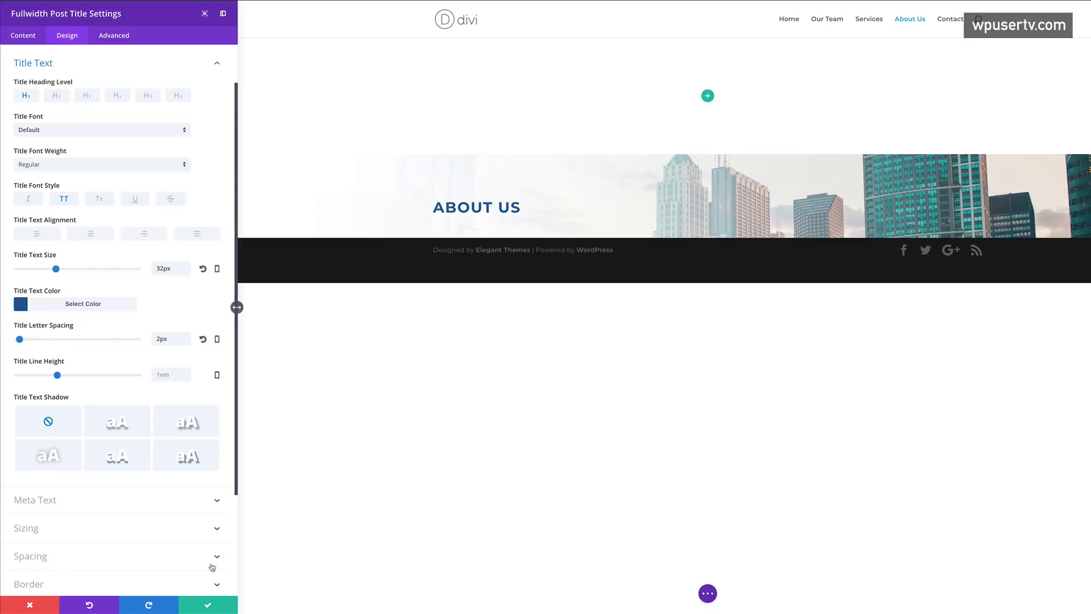
pyautogui.click(210, 605)
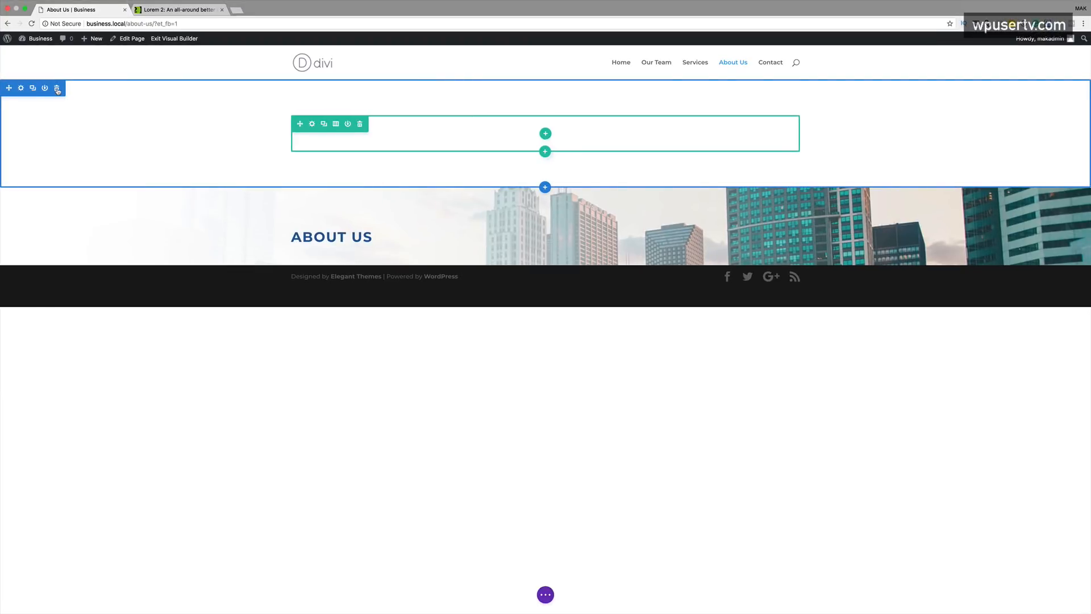
# - Delete the empty top section and add a one-column regular section below the header
pyautogui.click(57, 89)
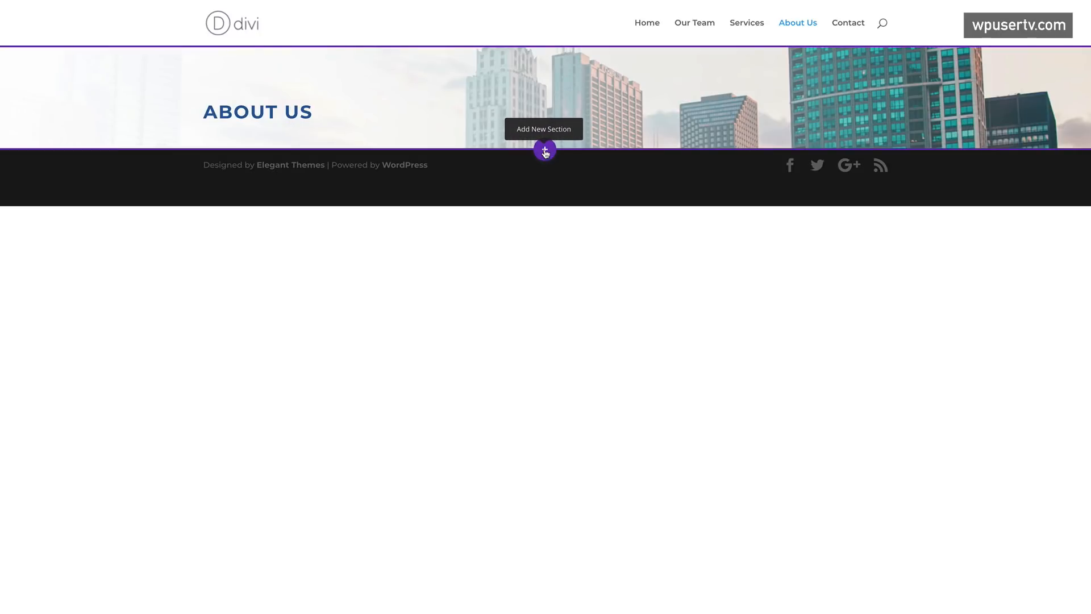
pyautogui.click(545, 151)
pyautogui.click(477, 111)
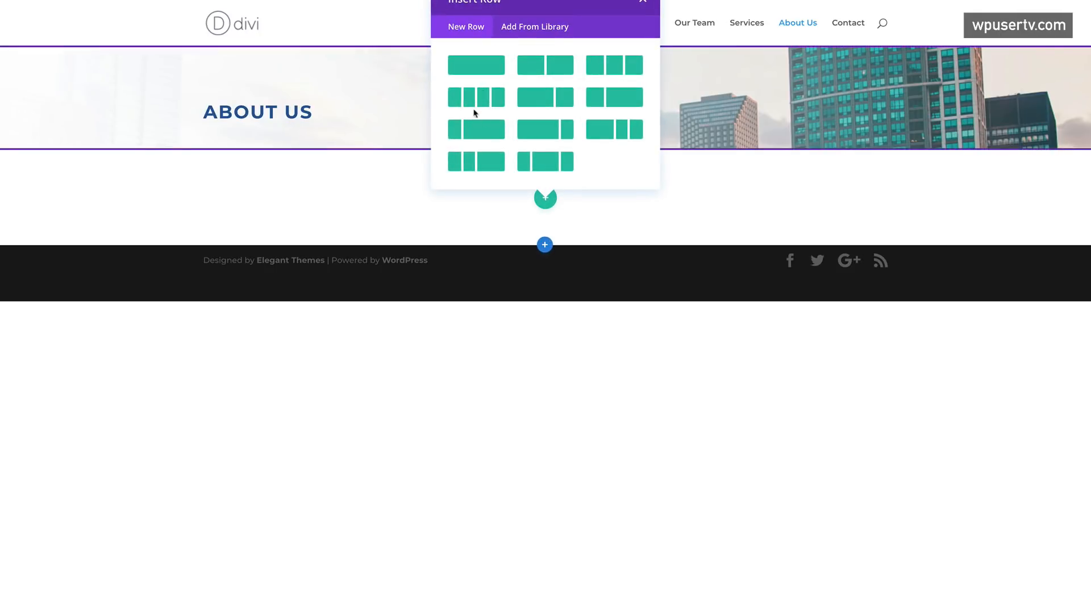
pyautogui.click(489, 70)
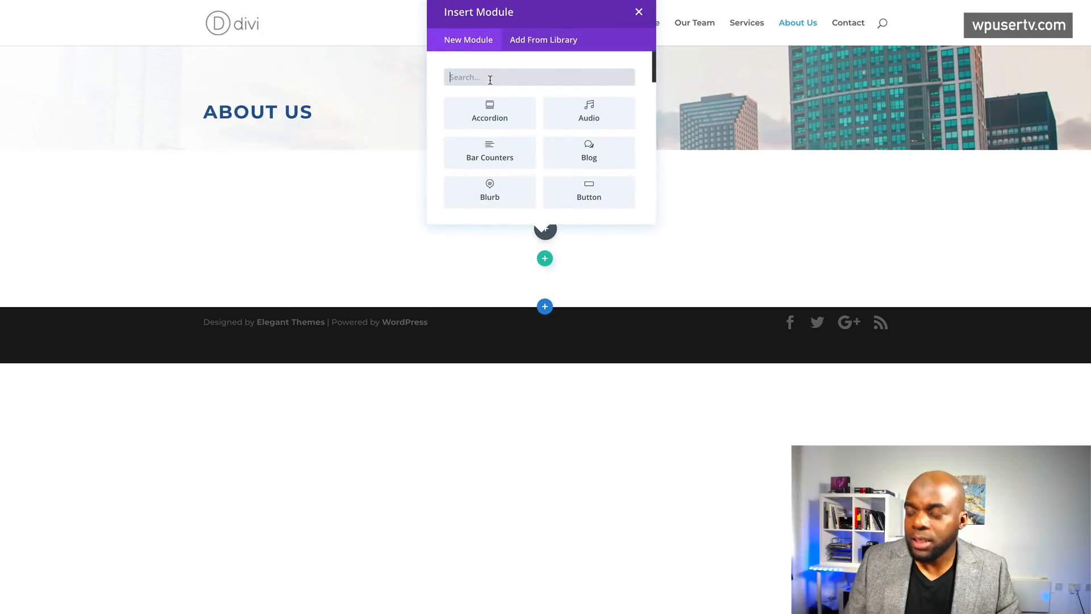
# - Add an Image module showing the team group photo to the new row and save it
pyautogui.write('image')
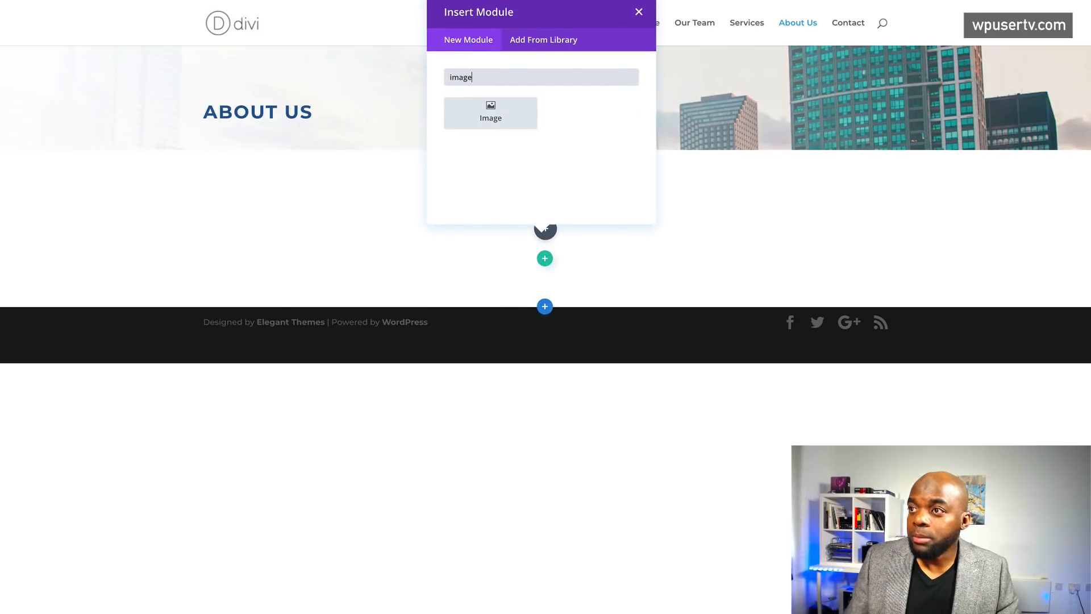
pyautogui.click(518, 112)
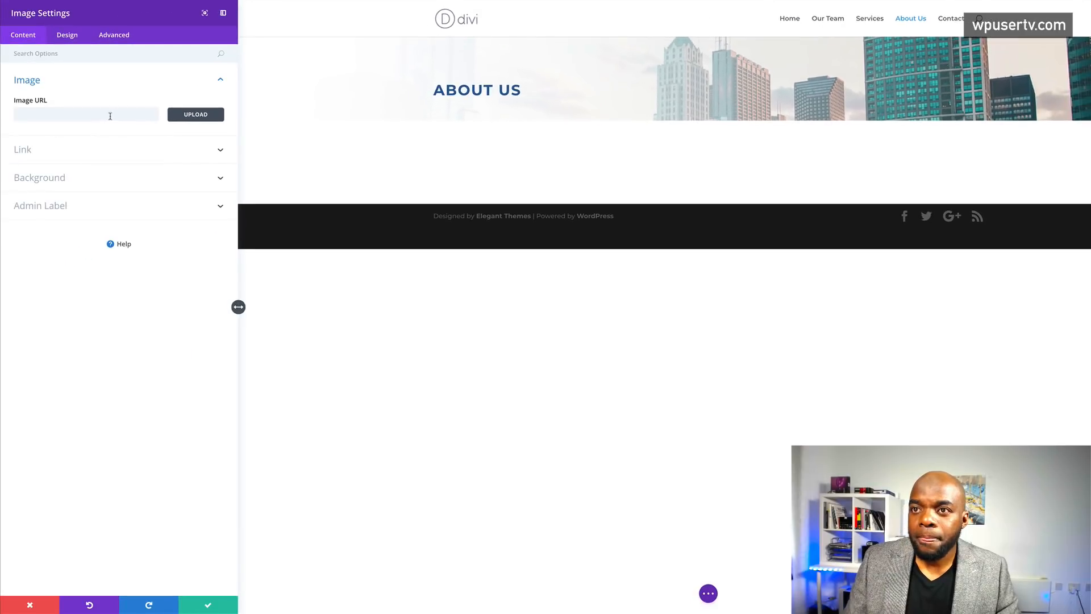
pyautogui.click(194, 119)
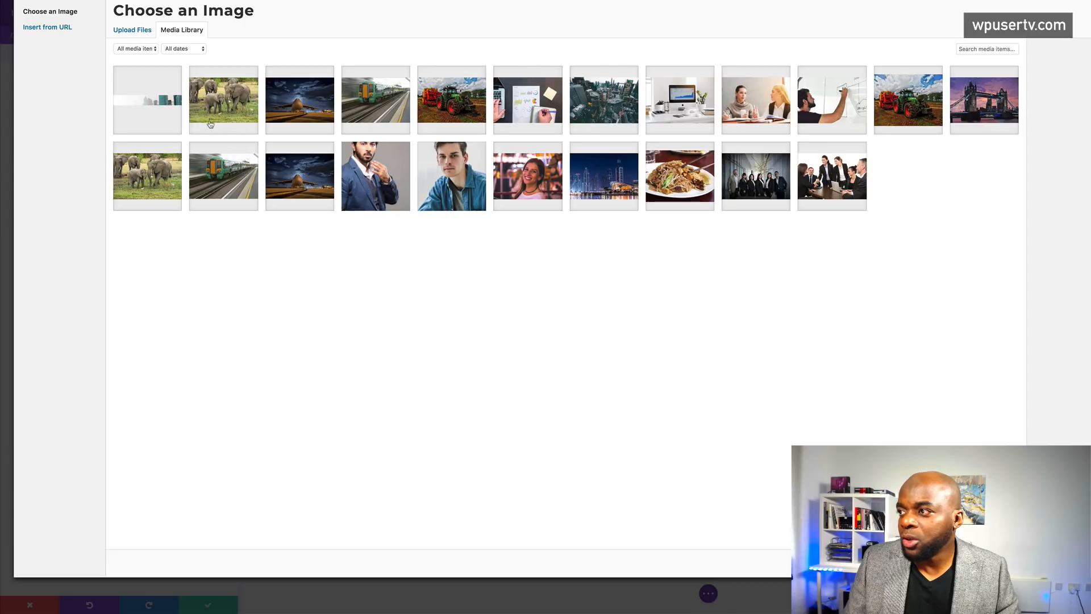
pyautogui.click(759, 193)
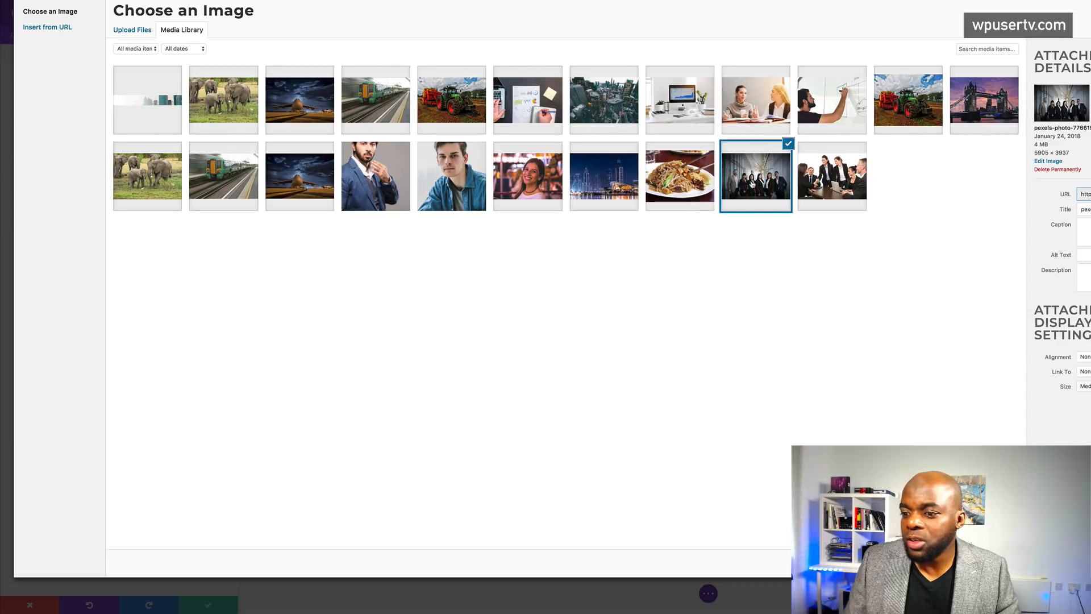
pyautogui.click(1088, 562)
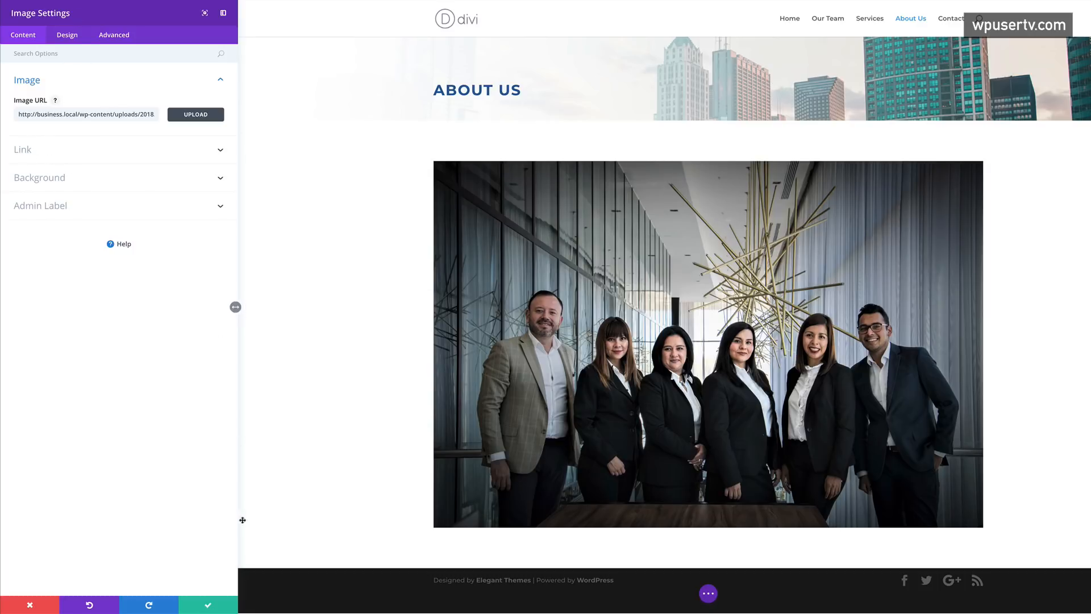
pyautogui.click(208, 607)
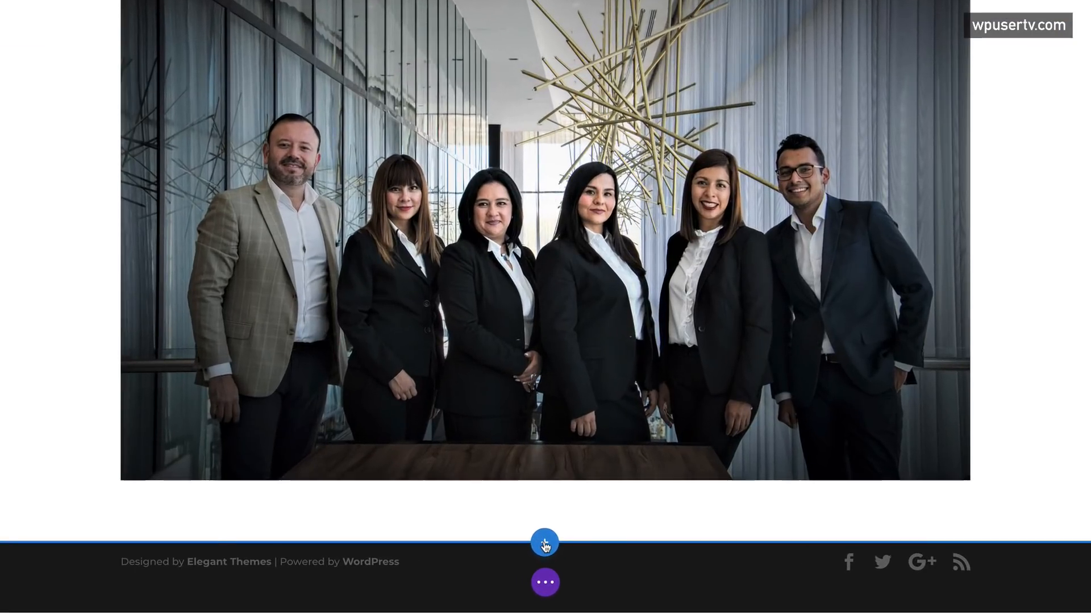
pyautogui.click(544, 542)
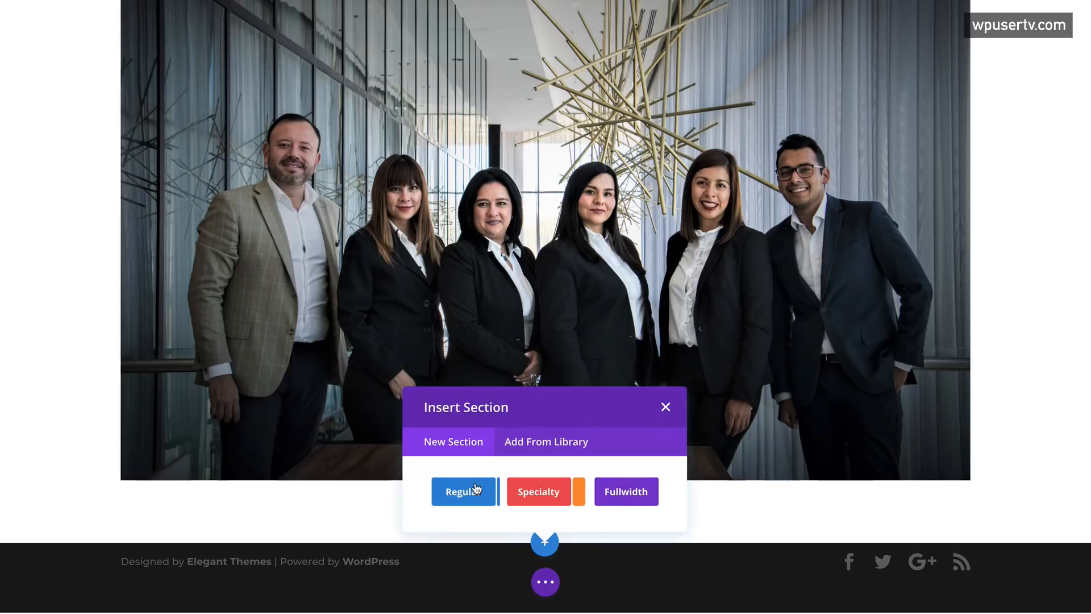
# - Add a regular section below the photo with a one-column row and a Text module
pyautogui.click(477, 498)
pyautogui.scroll(-2, 470, 324)
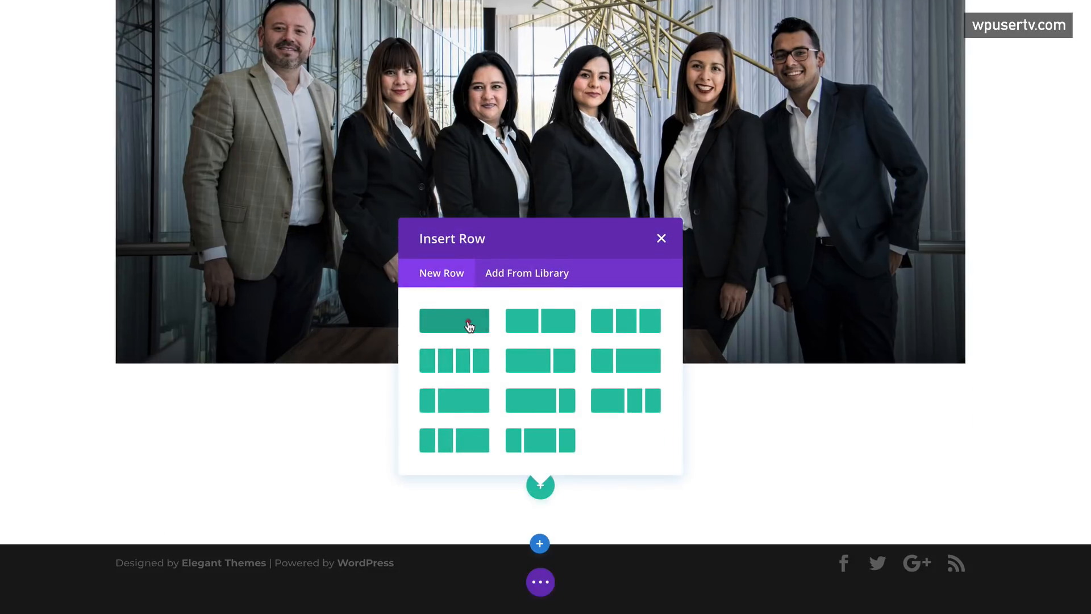
pyautogui.click(470, 322)
pyautogui.click(463, 336)
pyautogui.write('text')
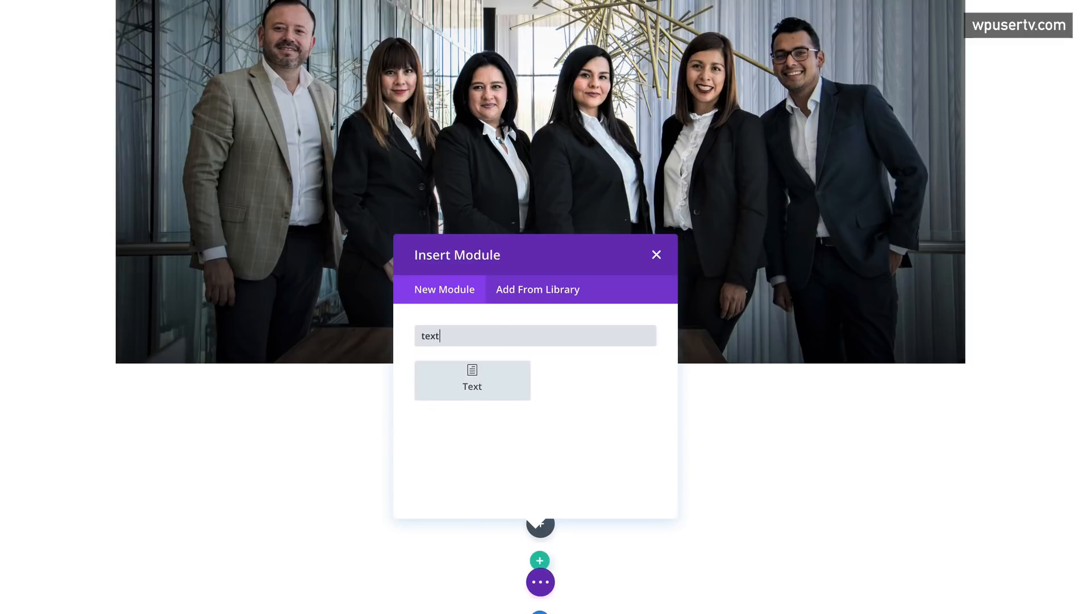
pyautogui.click(470, 378)
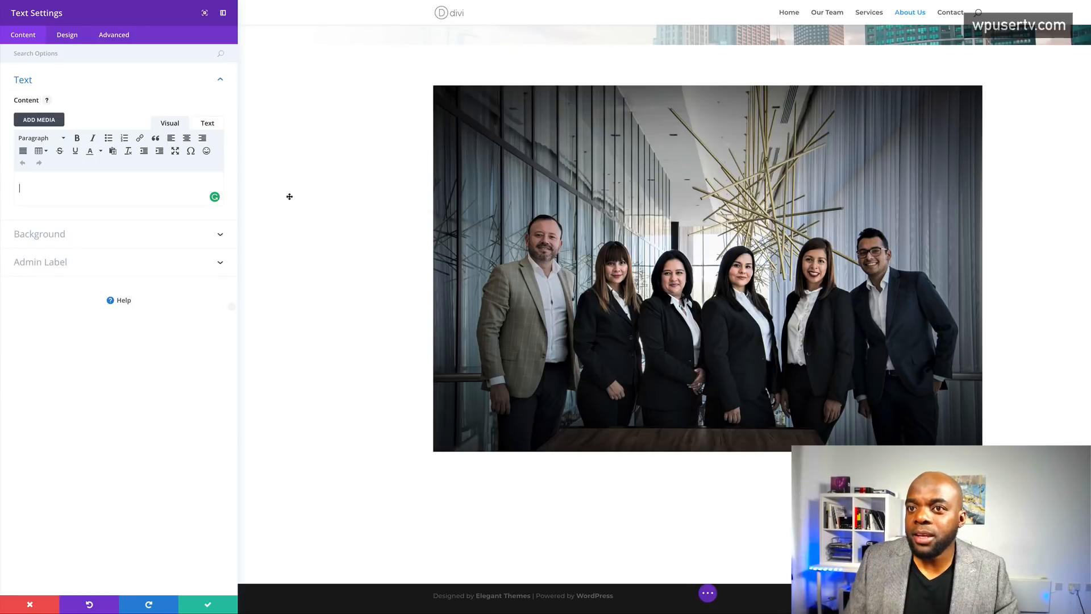
# - Paste the lorem ipsum paragraphs into the text and insert an empty line above them
pyautogui.click(116, 181)
pyautogui.write('Lorem ipsum dolor sit amet, consectetuer adipiscing elit. Donec odio. Quisque volutpat mattis eros. Nullam malesuada erat ut turpis. Suspendisse urna nibh, viverra non, semper suscipit, posuere a, pede. Donec nec justo eget felis facilisis fermentum. Aliquam porttitor mauris sit amet orci. Aenean dignissim pellentesque felis. Morbi in sem quis dui placerat ornare. Pellentesque odio nisi, euismod in, pharetra a, ultricies in, diam. Sed arcu. Cras consequat. Praesent dapibus, neque id cursus faucibus, tortor neque egestas augue, eu vulputate magna eros eu erat. Aliquam erat volutpat. Nam dui mi, tincidunt quis, accumsan porttitor, facilisis luctus, metus. Phasellus ultrices nulla quis nibh. Quisque a lectus. Donec consectetuer ligula vulputate sem tristique cursus. Nam nulla quam, gravida non, commodo a, sodales sit amet, nisi.')
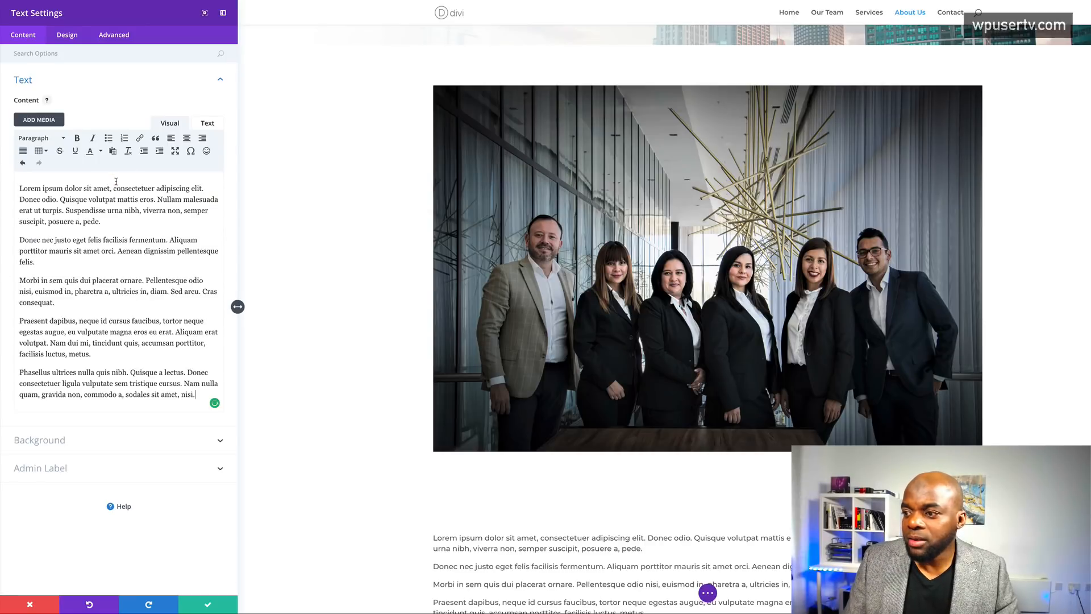
pyautogui.scroll(-2, 478, 329)
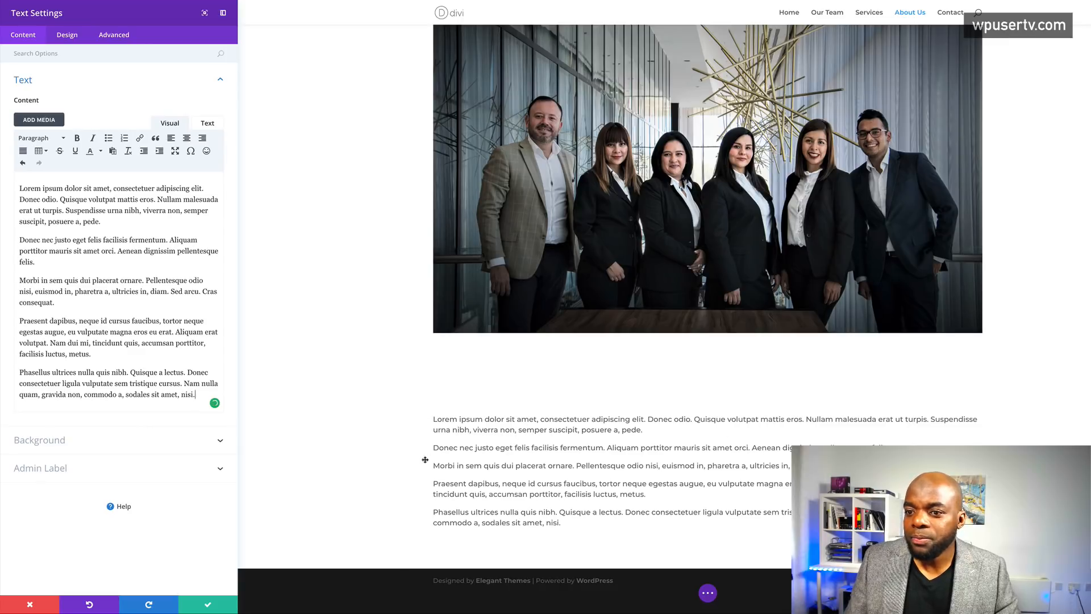
pyautogui.click(20, 188)
pyautogui.press('Return')
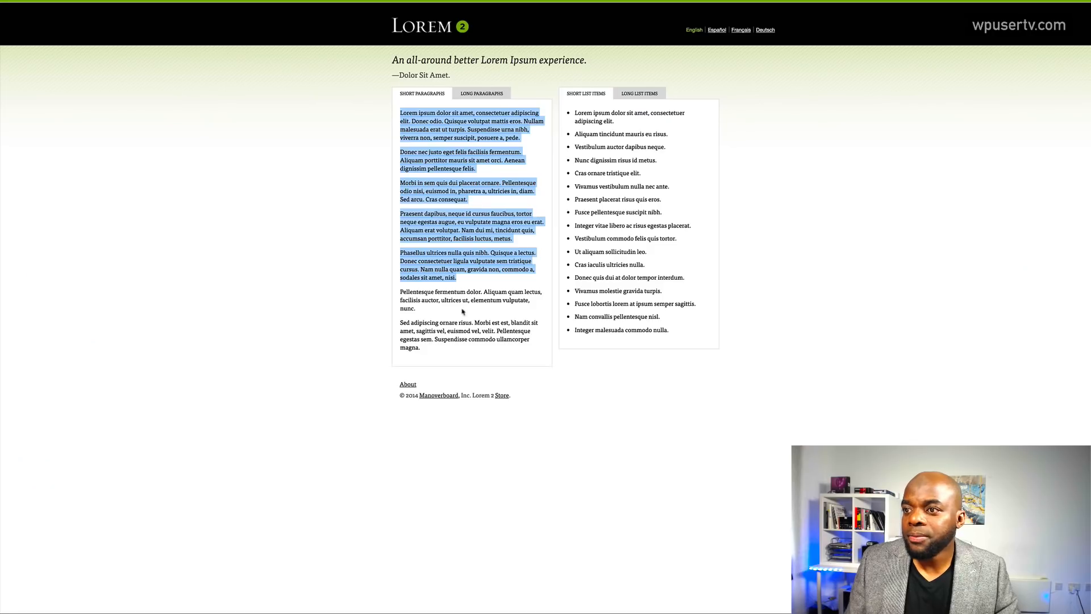
# - Add 'Sed adipiscing ornare risus.' as a Heading 1 above the paragraphs and save the module
pyautogui.moveTo(402, 323); pyautogui.dragTo(473, 322)
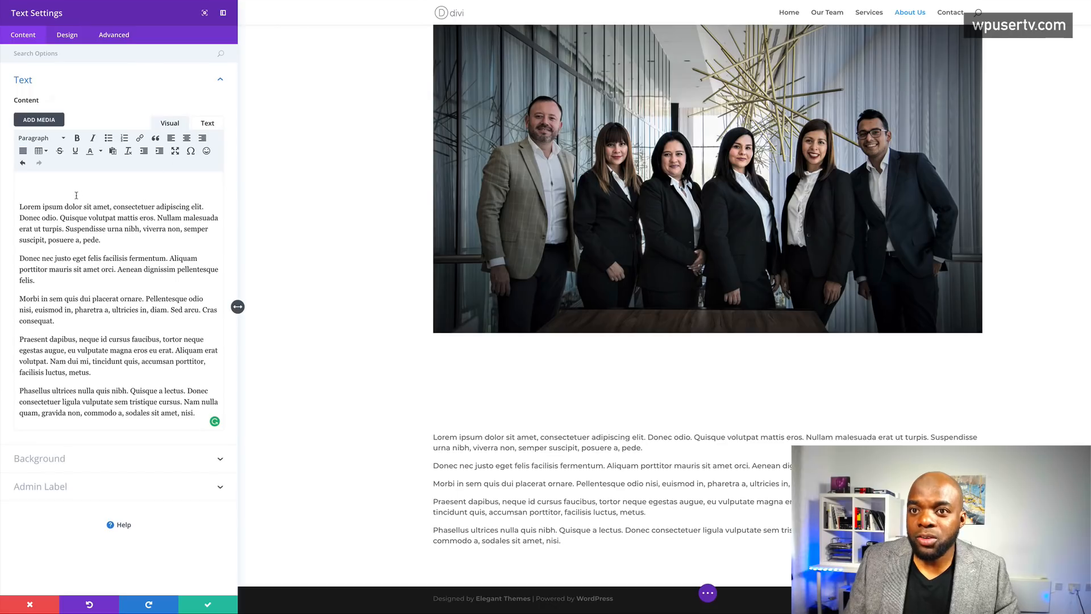
pyautogui.write('Sed adipiscing ornare risus.')
pyautogui.moveTo(109, 188); pyautogui.dragTo(10, 183)
pyautogui.click(55, 142)
pyautogui.click(74, 175)
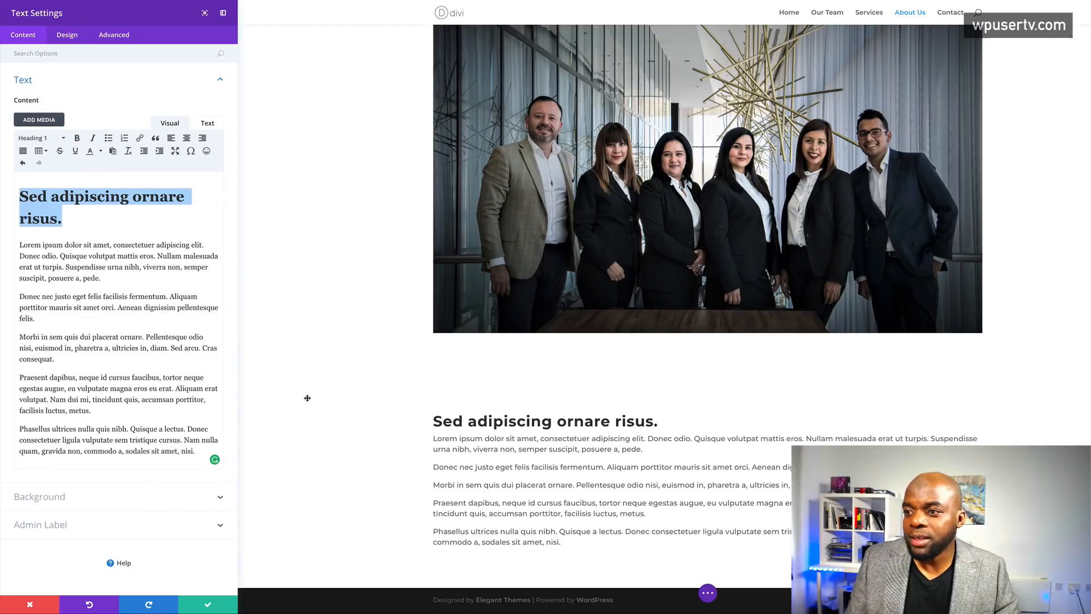
pyautogui.scroll(-1, 609, 552)
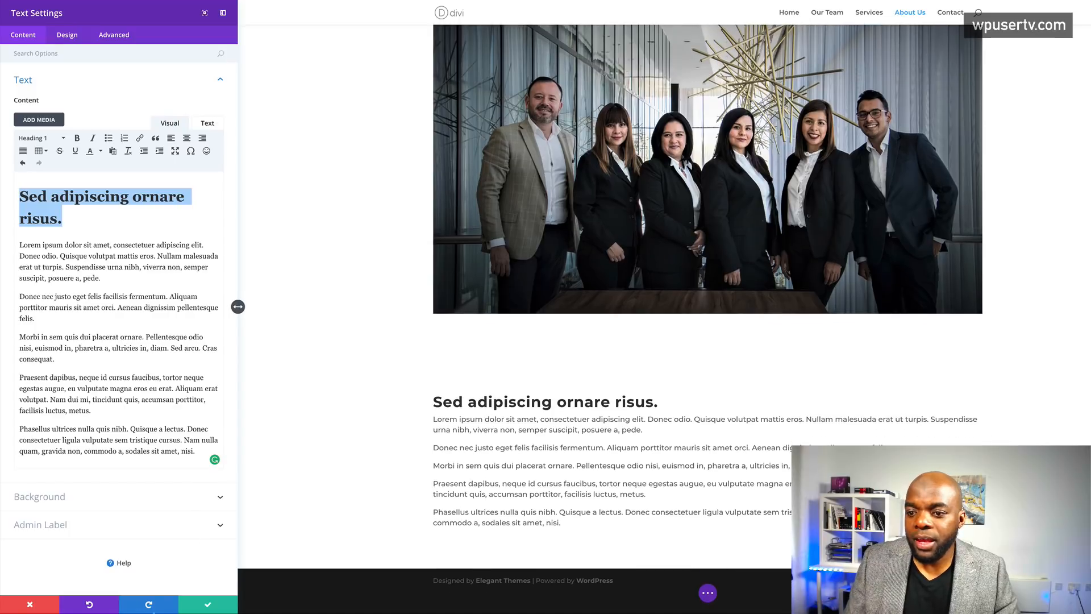
pyautogui.click(200, 606)
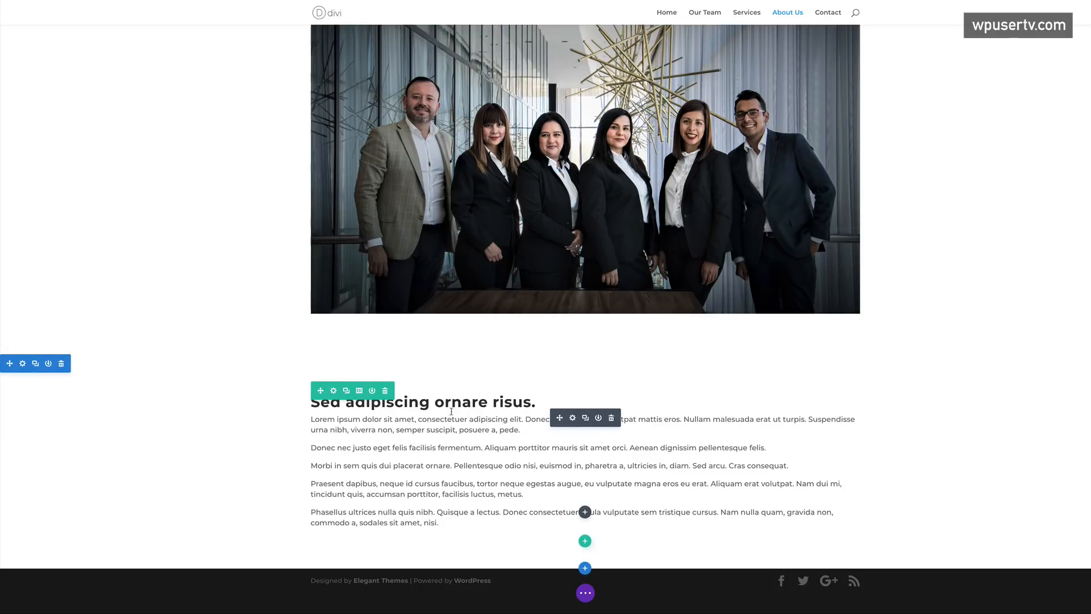
# - Set the photo row's top padding to 33px and the photo section's bottom padding to 20px
pyautogui.moveTo(267, 357); pyautogui.dragTo(266, 355)
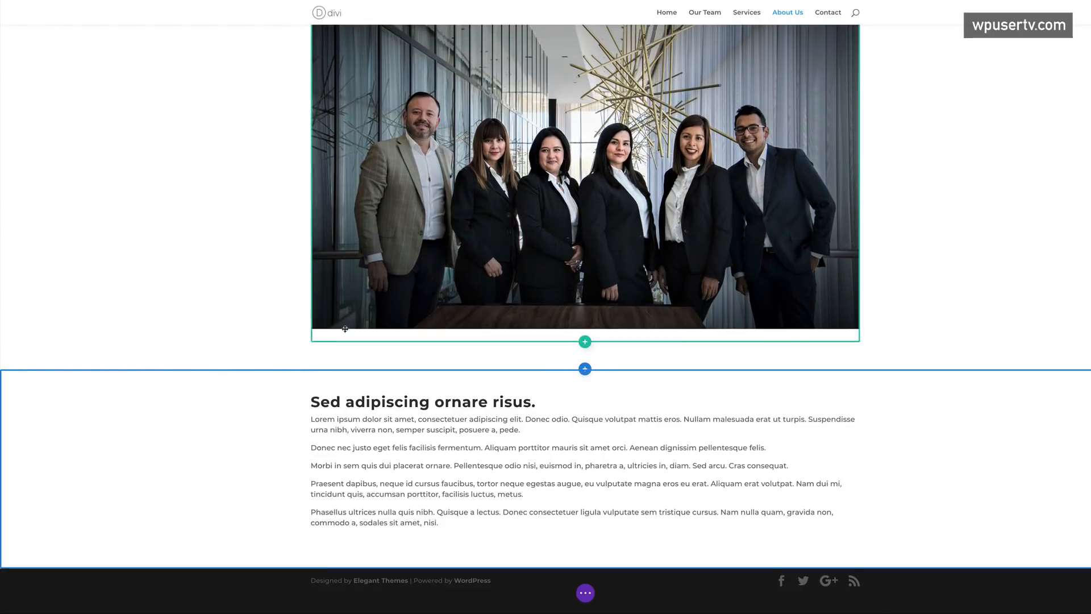
pyautogui.scroll(3, 194, 271)
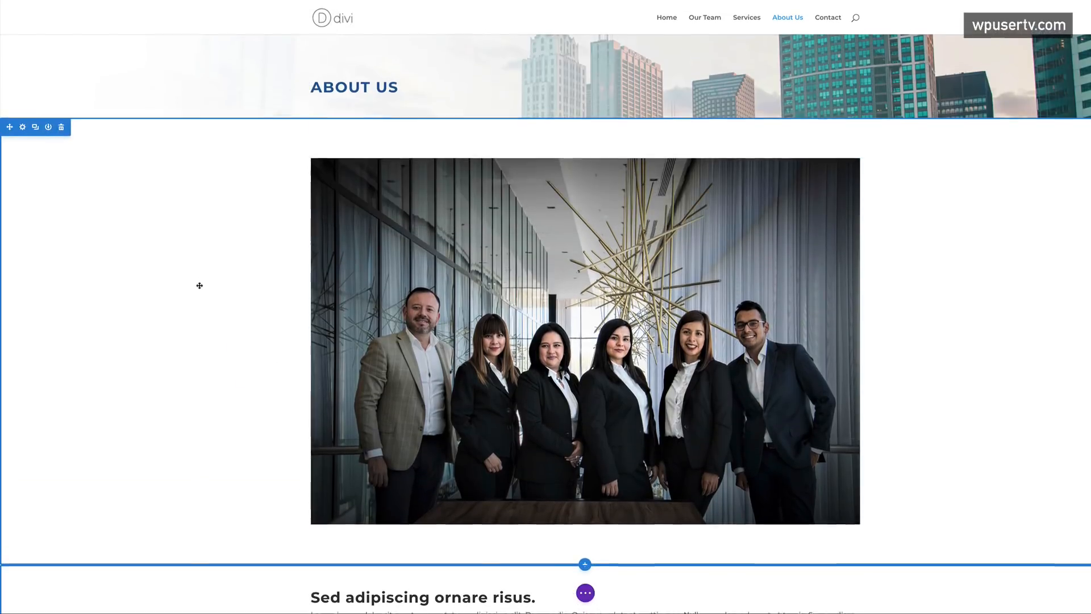
pyautogui.click(23, 130)
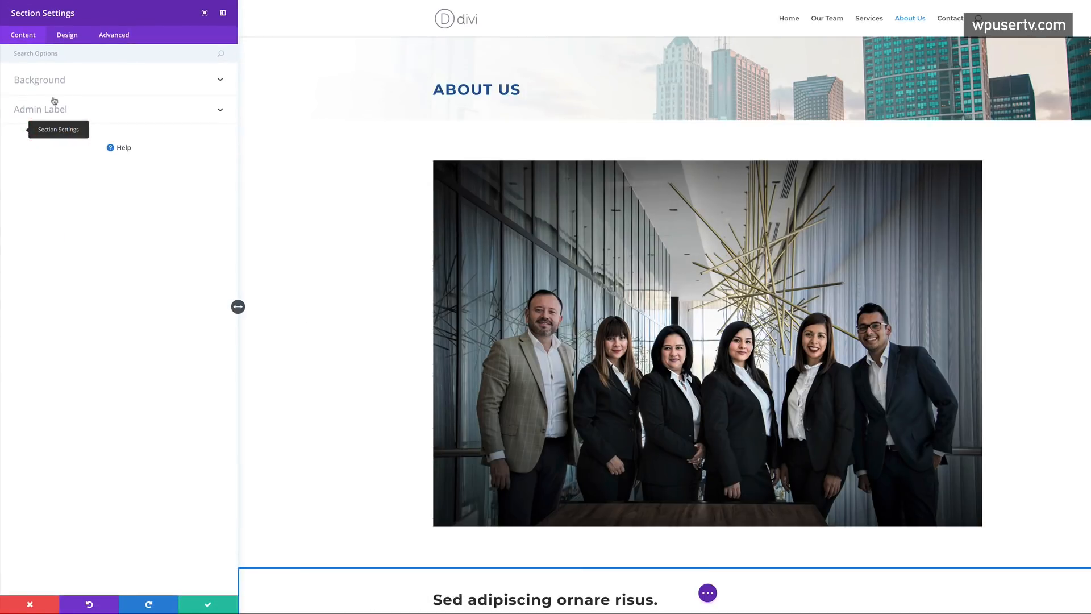
pyautogui.click(67, 37)
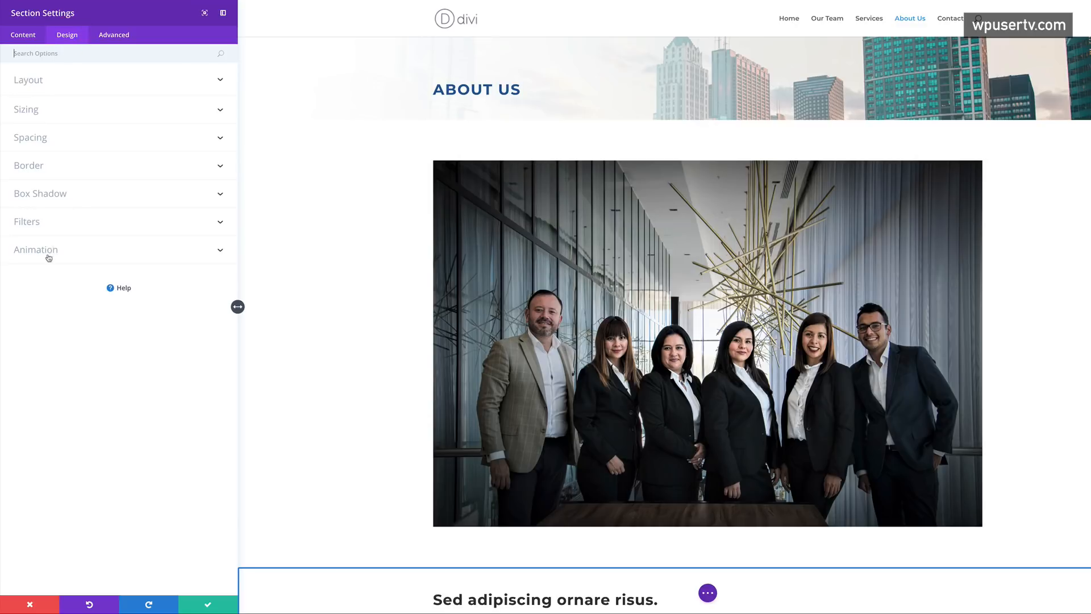
pyautogui.click(44, 149)
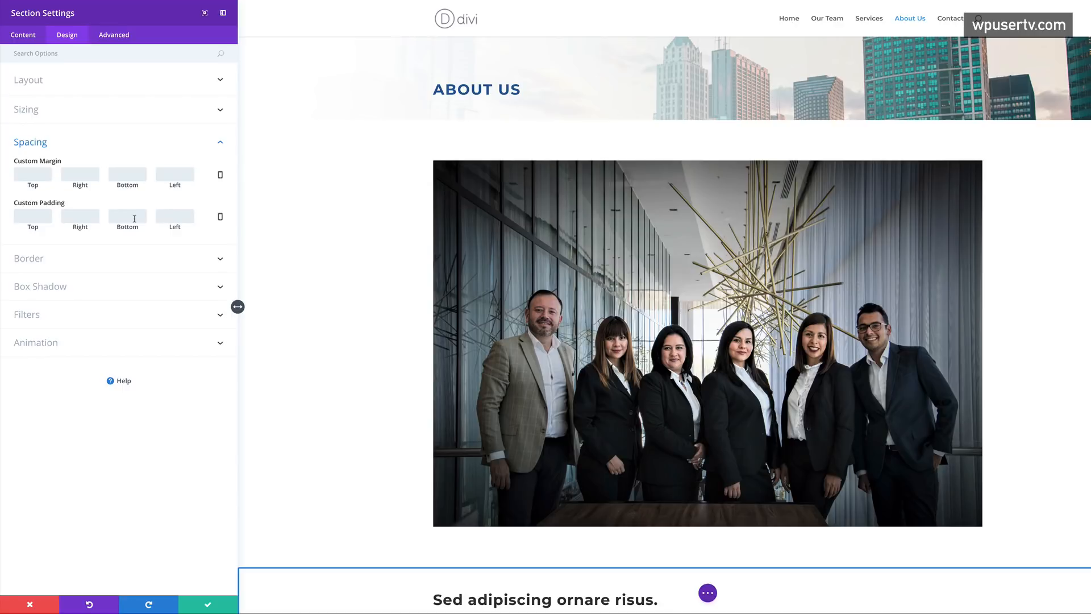
pyautogui.write('20')
pyautogui.click(207, 604)
pyautogui.scroll(-3, 285, 366)
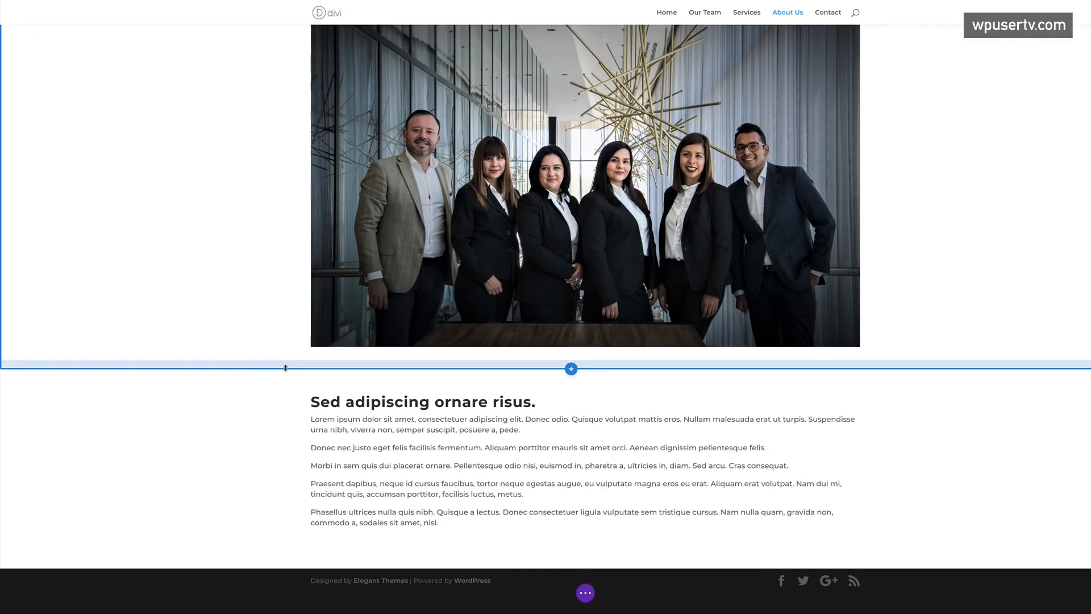
pyautogui.scroll(3, 285, 367)
pyautogui.scroll(-3, 285, 367)
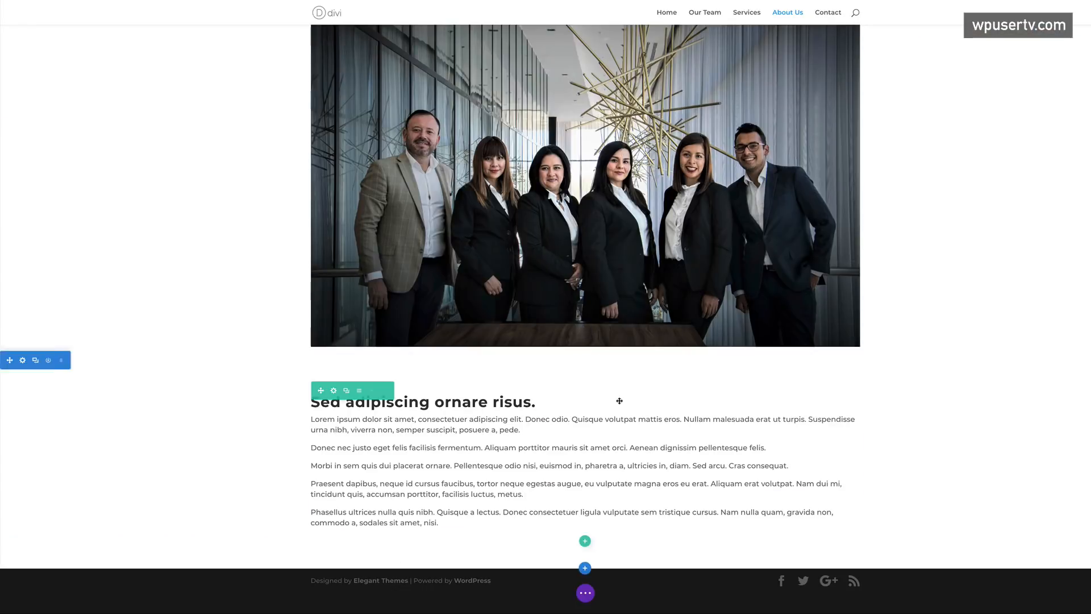
# - Insert a 2/3 + 1/3 row and add a Text module to its left column
pyautogui.click(585, 542)
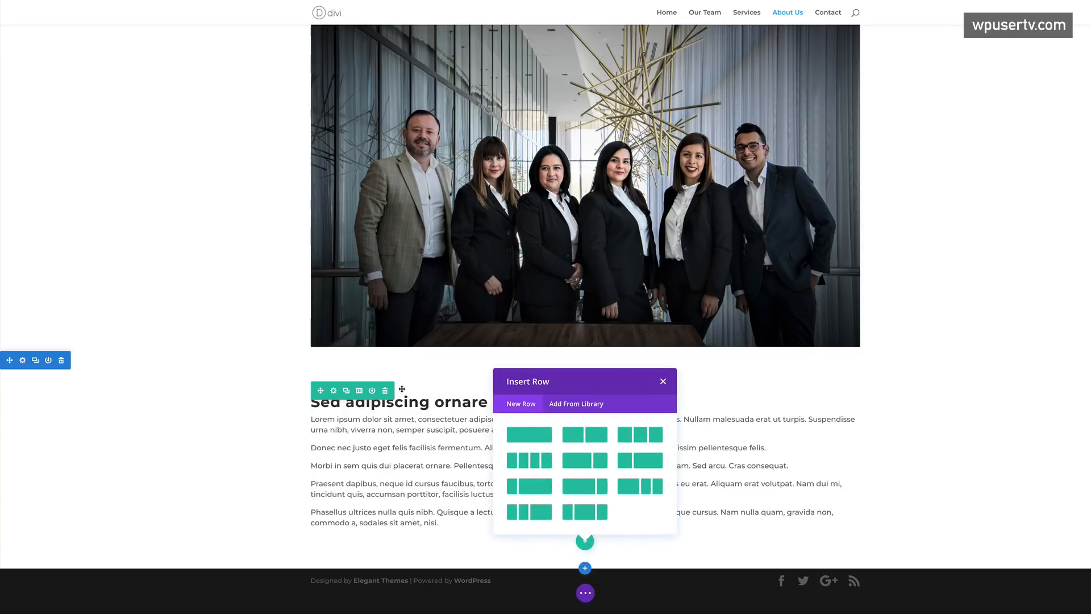
pyautogui.click(580, 466)
pyautogui.scroll(-2, 596, 480)
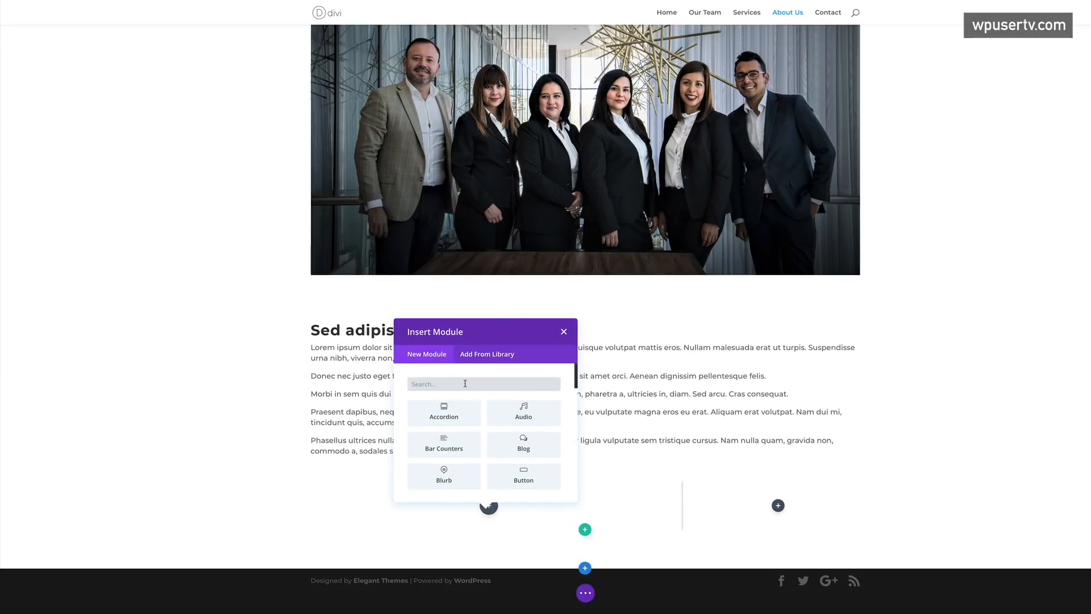
pyautogui.click(463, 384)
pyautogui.write('text')
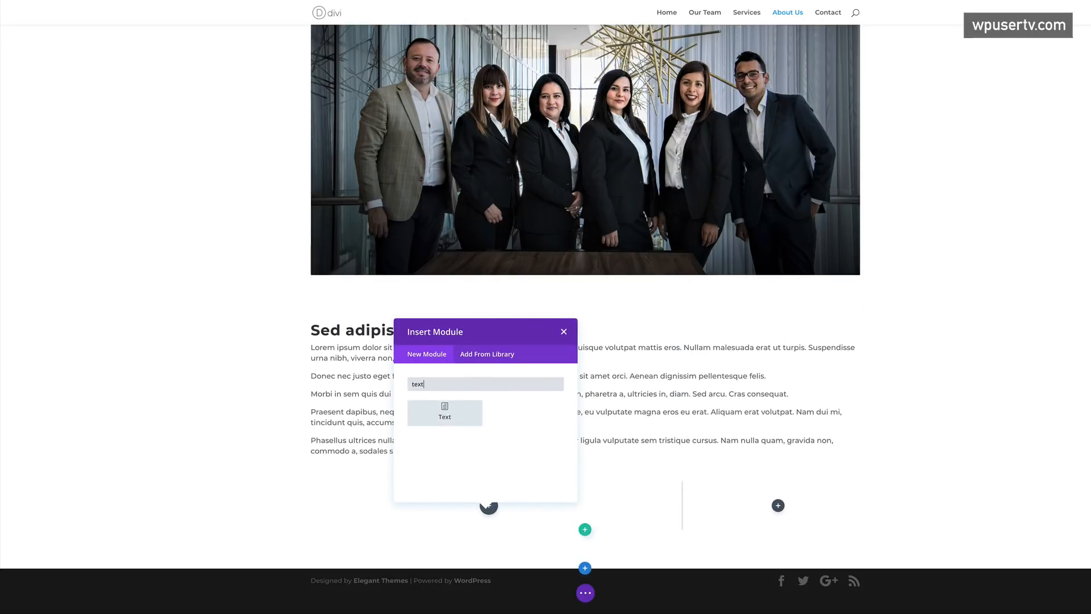
pyautogui.click(445, 412)
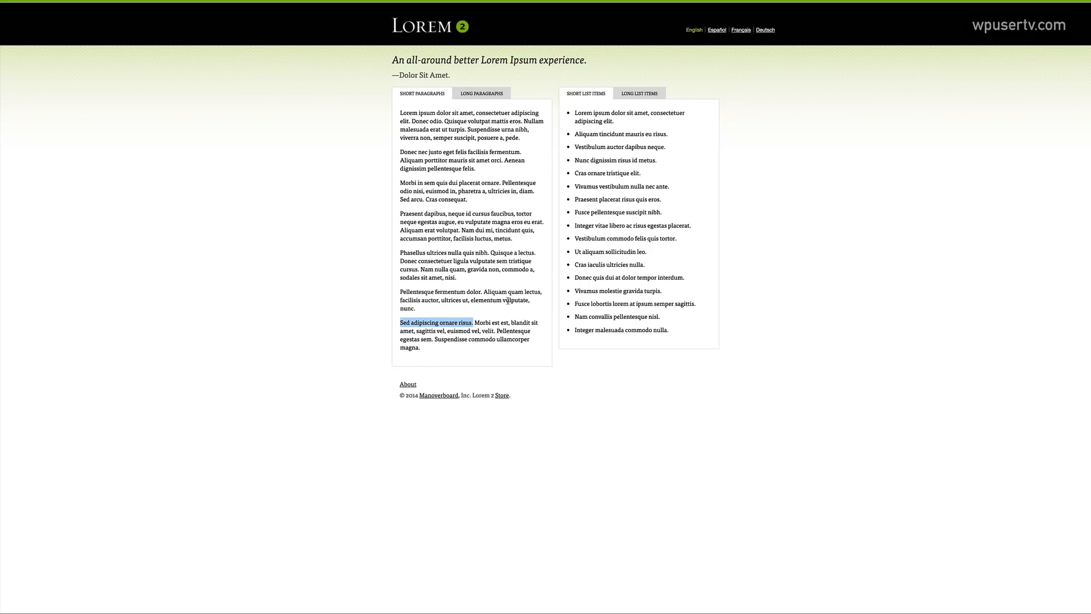
# - Paste three lorem paragraphs into the text and add an empty line above them
pyautogui.click(507, 300)
pyautogui.moveTo(400, 252); pyautogui.dragTo(454, 351)
pyautogui.hotkey('ctrl', 'c')
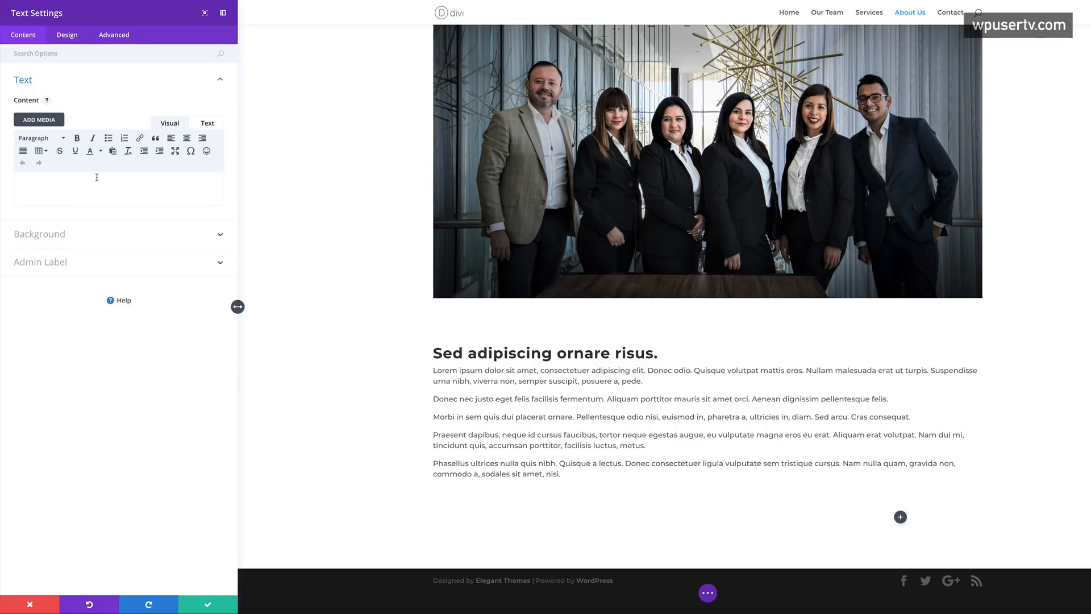
pyautogui.click(97, 177)
pyautogui.hotkey('ctrl', 'v')
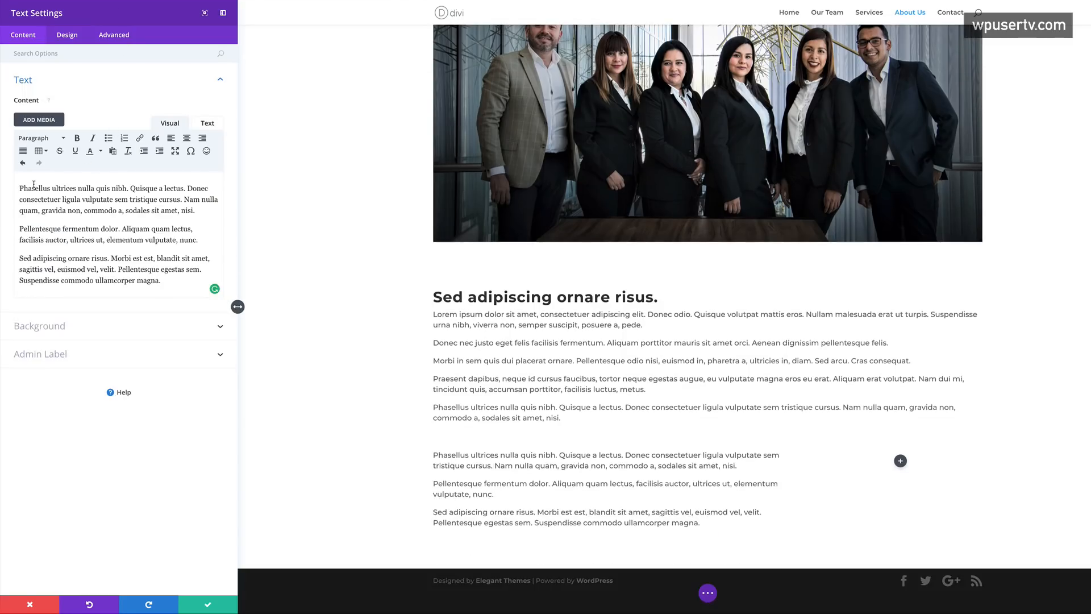
pyautogui.click(19, 188)
pyautogui.press('Return')
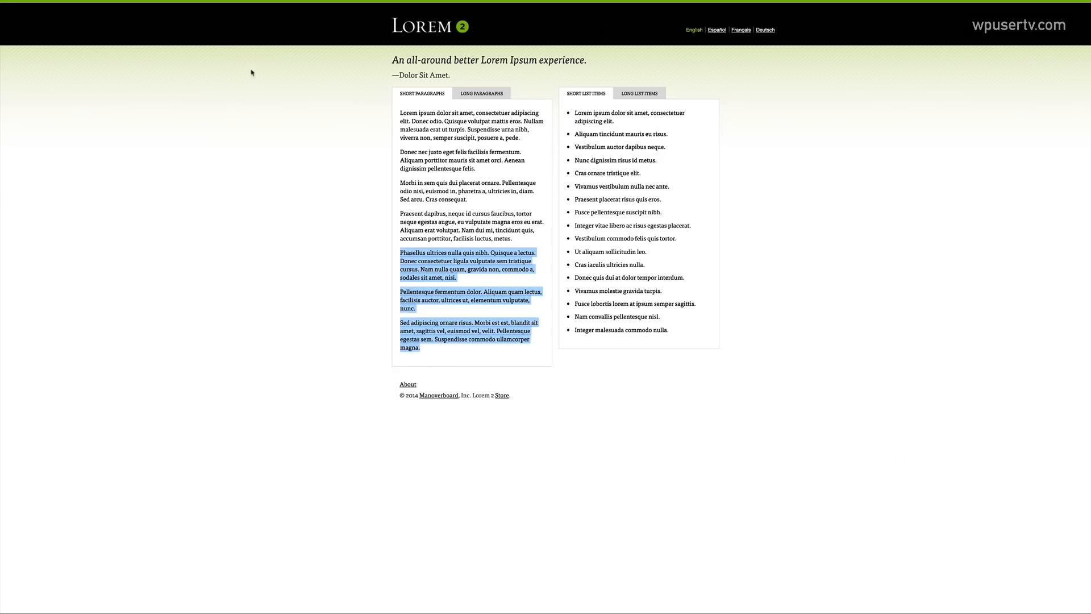
# - Add 'Praesent dapibus' as a Heading 2 above the paragraphs and save the module
pyautogui.click(480, 256)
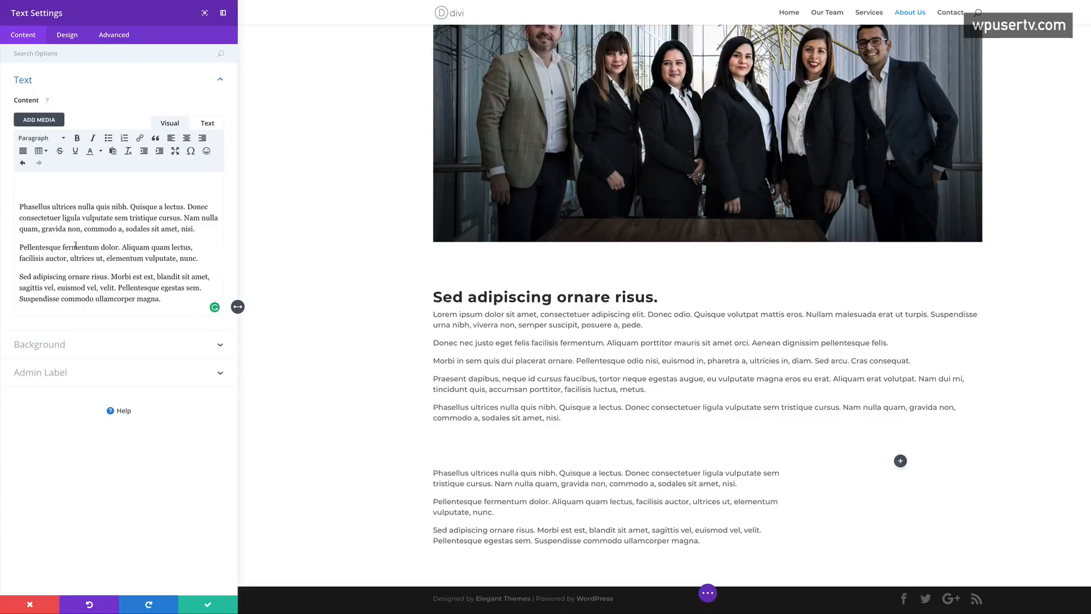
pyautogui.write('Praesent dapibus')
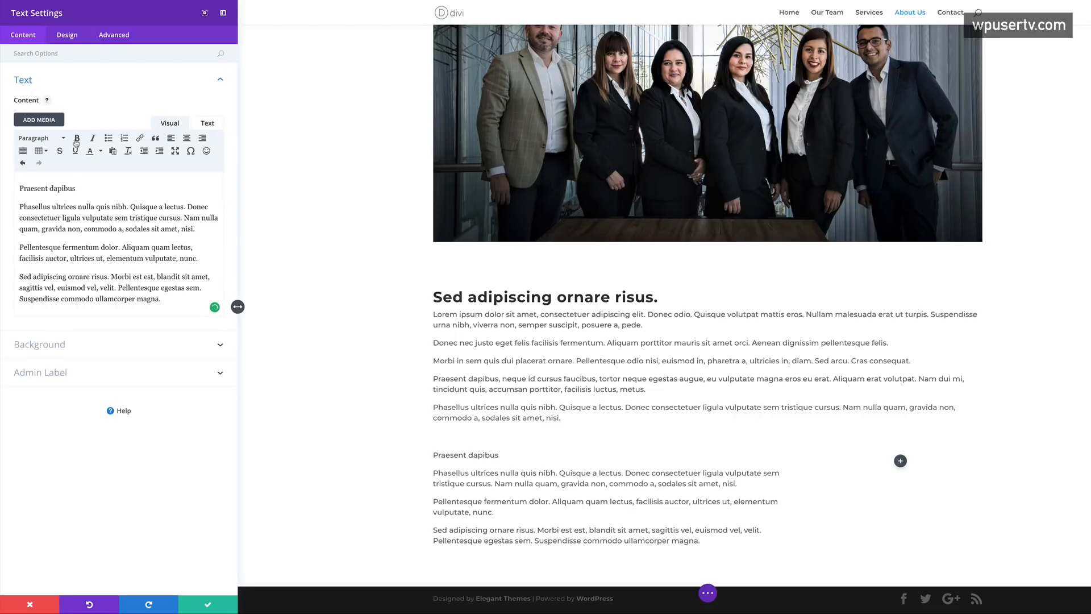
pyautogui.moveTo(78, 188); pyautogui.dragTo(16, 188)
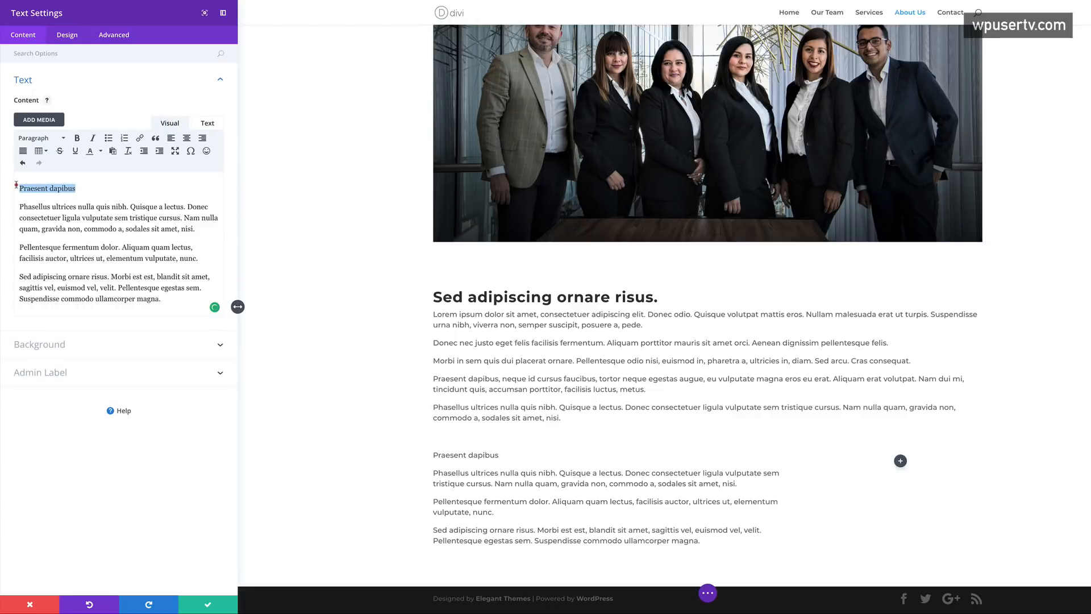
pyautogui.click(60, 138)
pyautogui.click(65, 193)
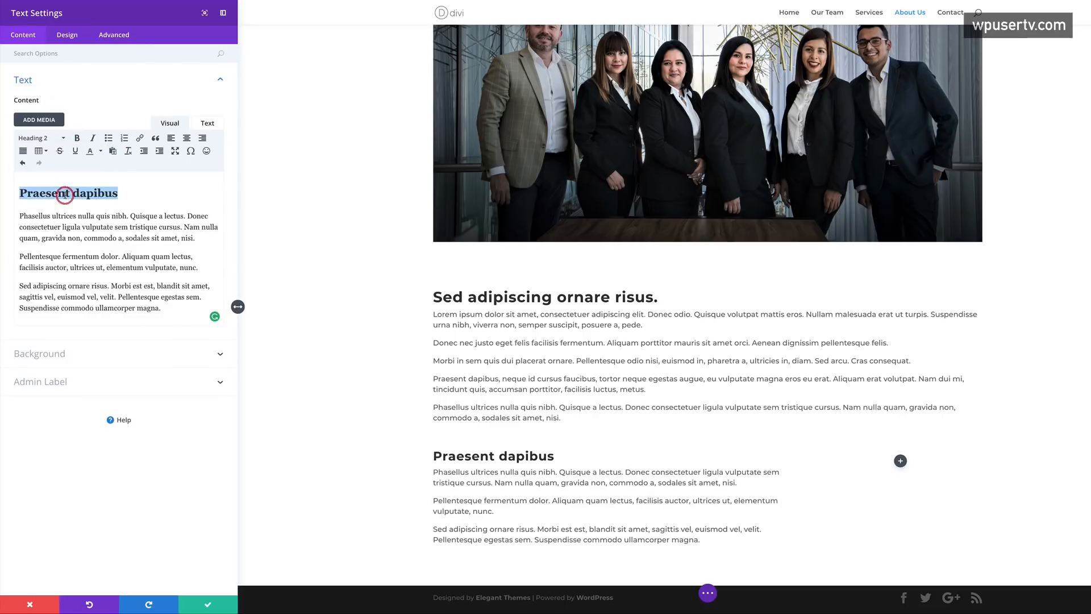
pyautogui.click(208, 607)
pyautogui.scroll(-1, 625, 495)
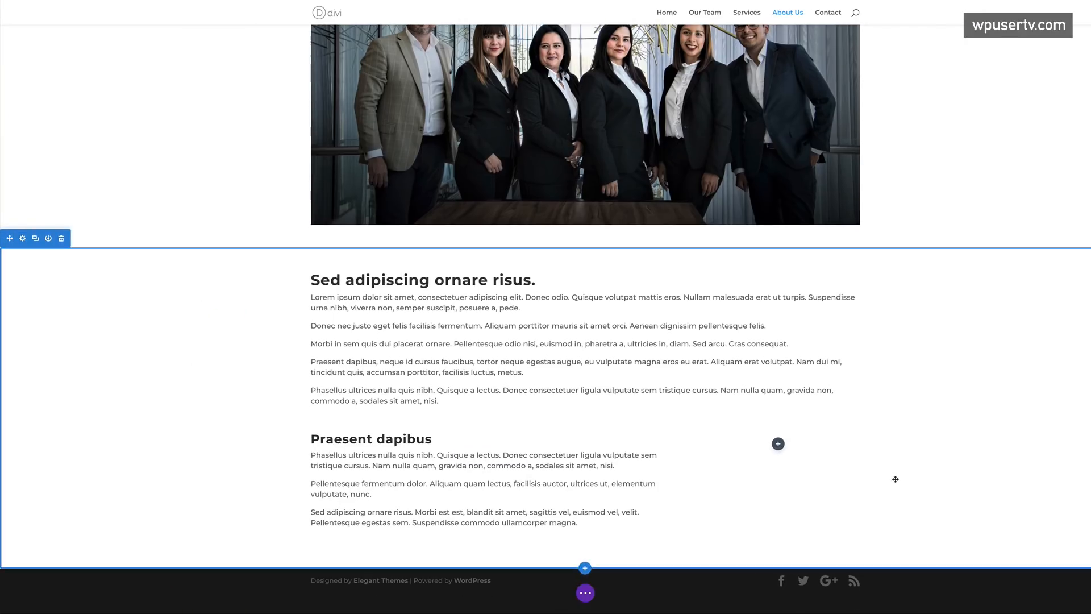
# - Add an Image module to the right column showing the blue-suit portrait photo
pyautogui.click(778, 443)
pyautogui.write('image')
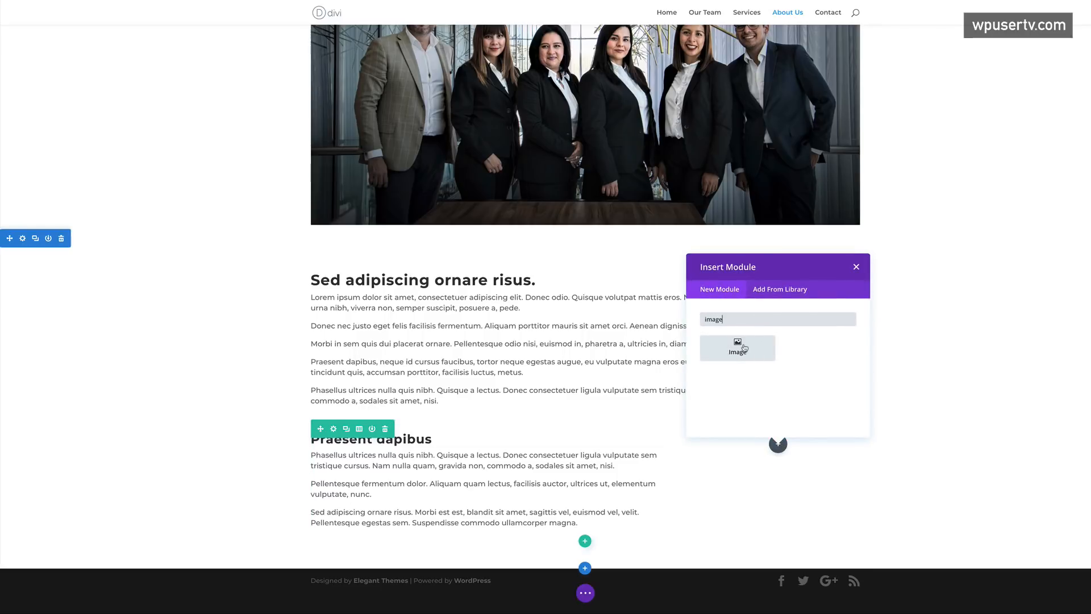
pyautogui.click(738, 346)
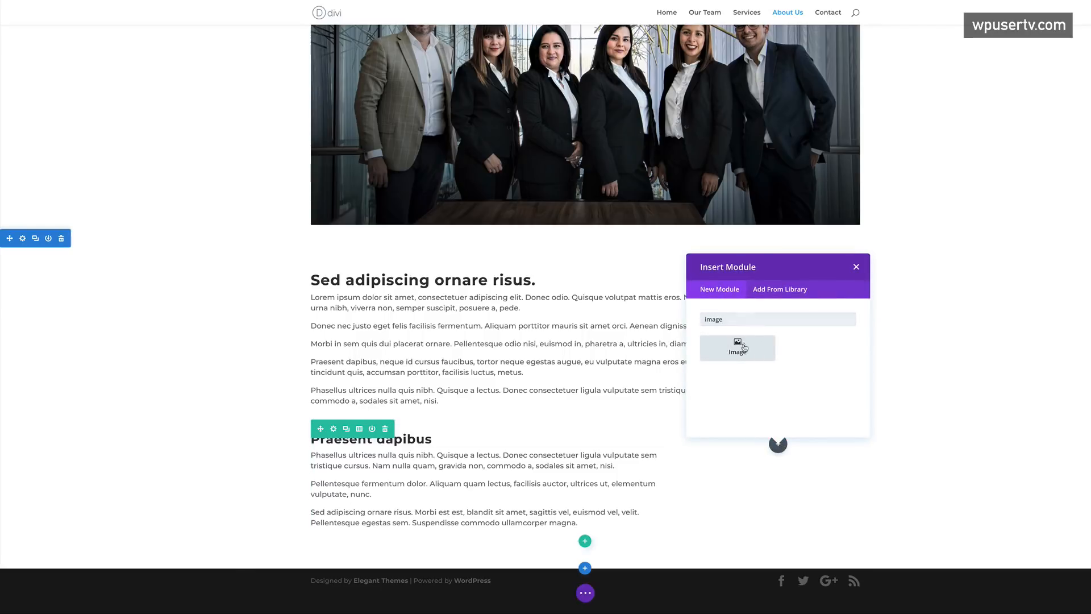
pyautogui.click(202, 116)
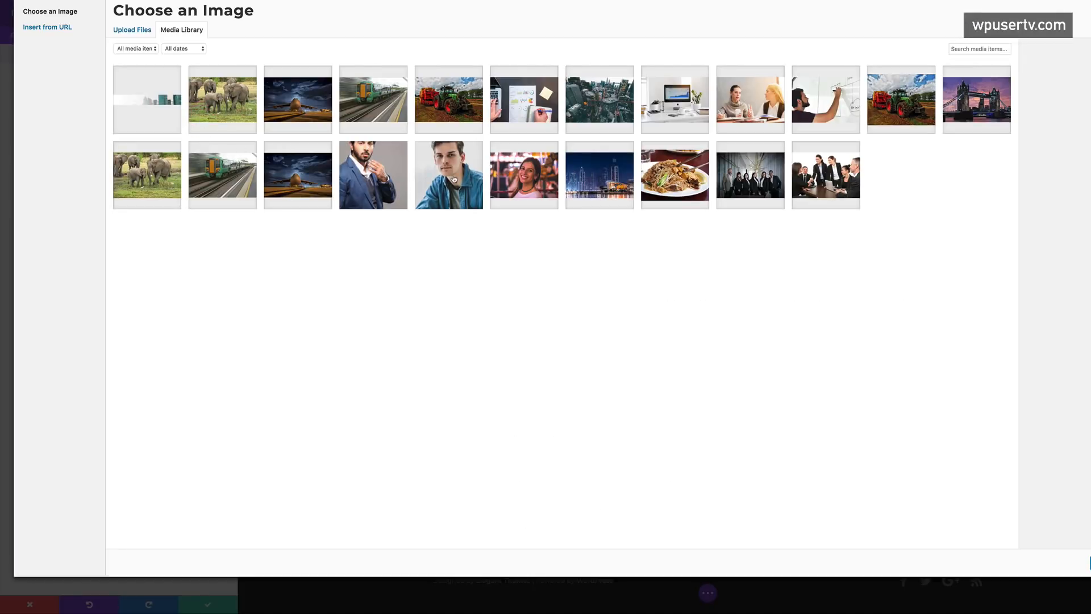
pyautogui.click(380, 182)
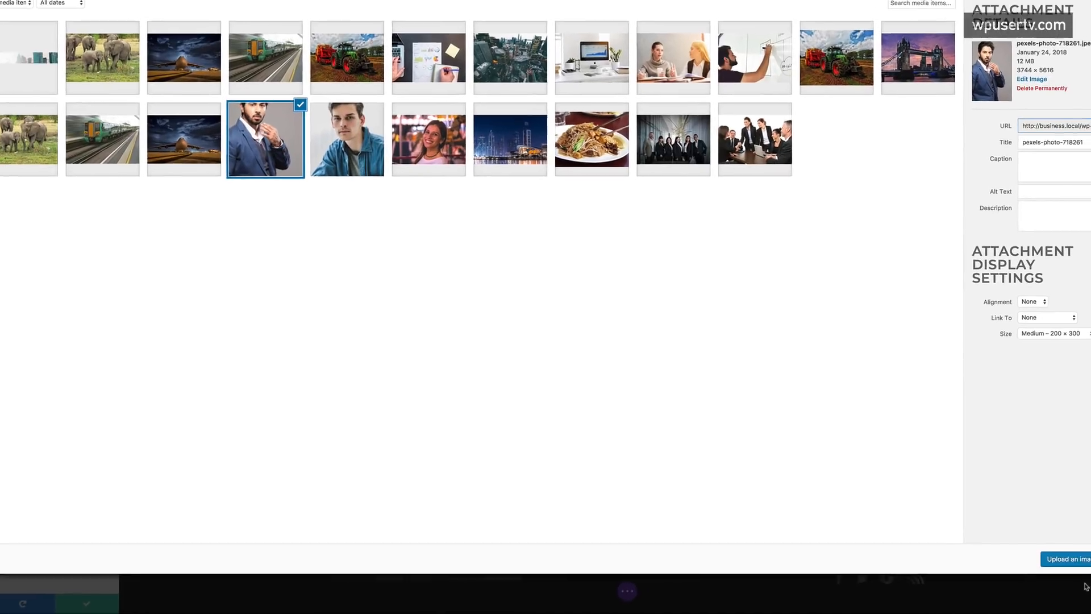
pyautogui.click(1051, 556)
pyautogui.scroll(-3, 208, 354)
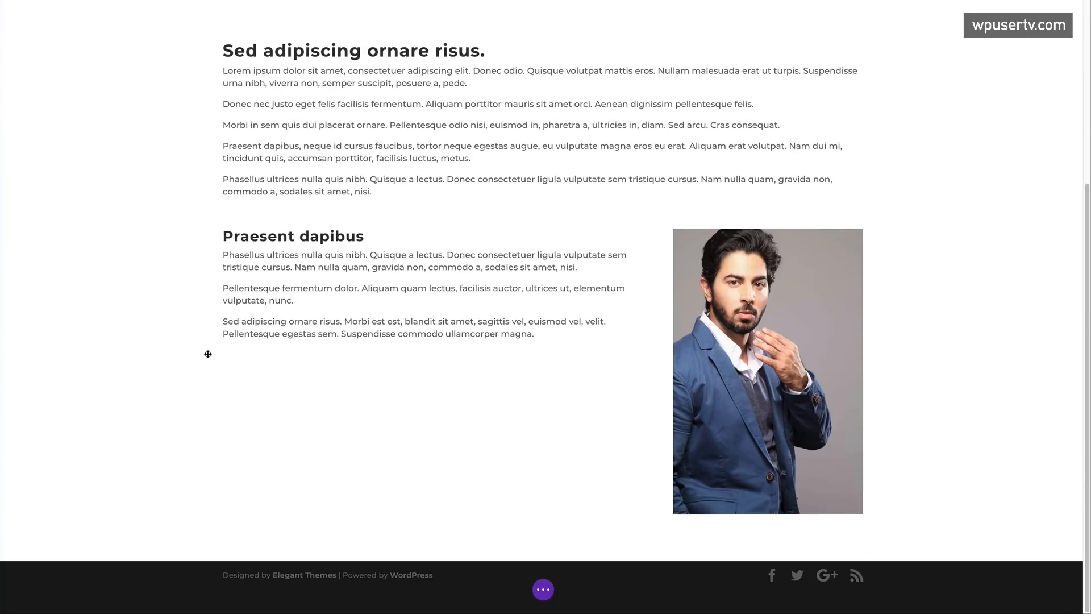
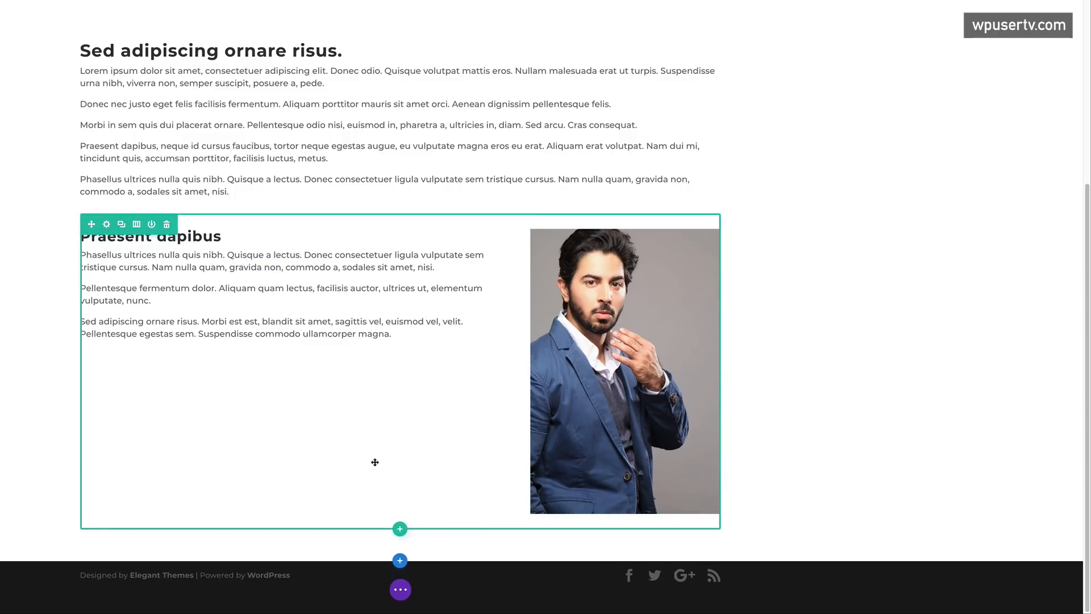
# - Add a 1/3+2/3 two-column row to the section
pyautogui.click(400, 528)
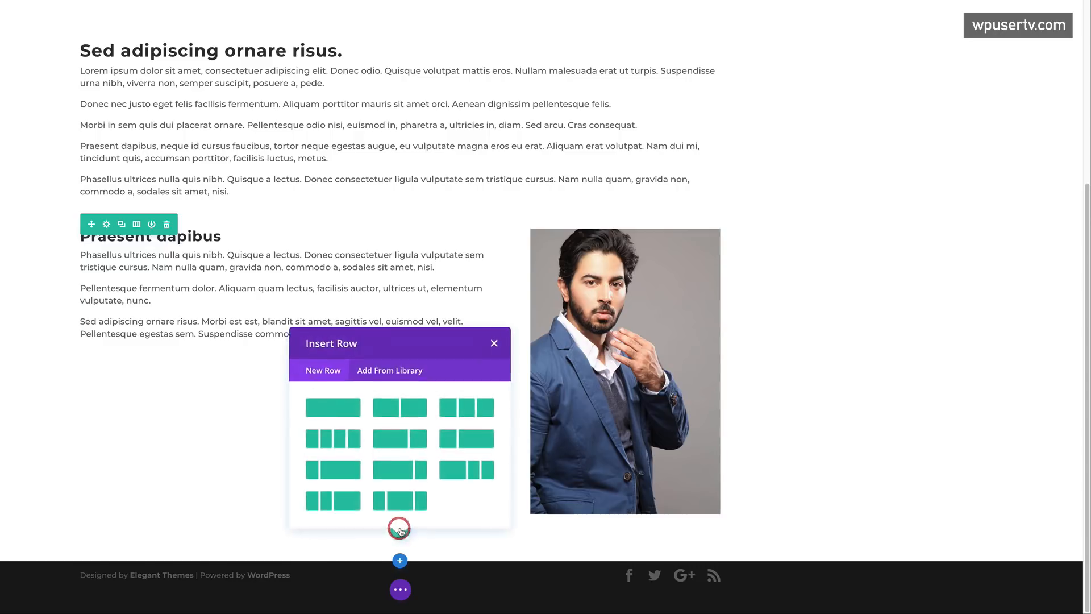
pyautogui.click(476, 439)
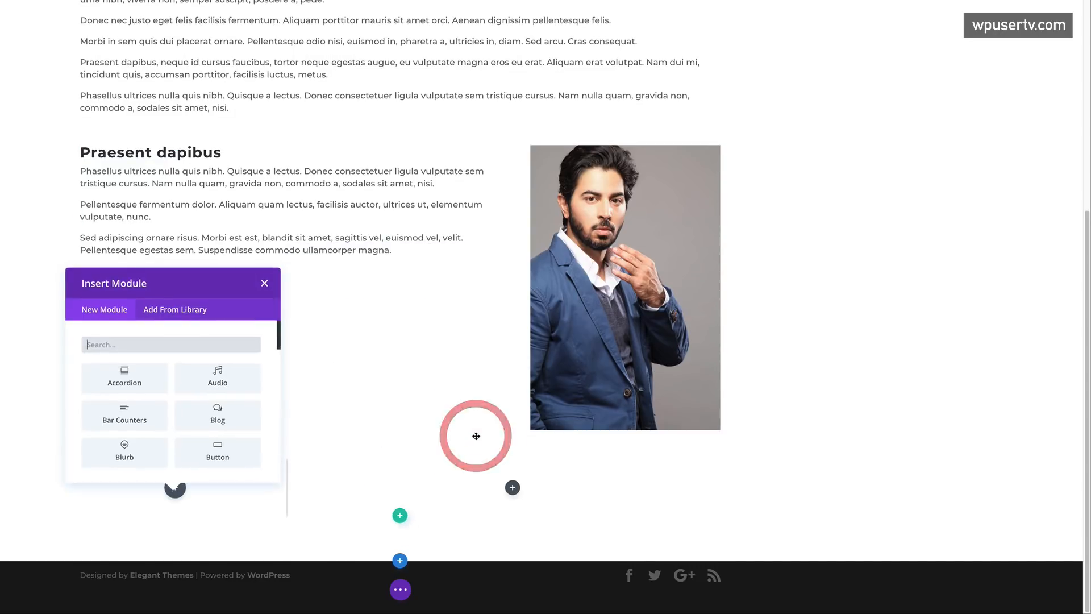
pyautogui.click(267, 284)
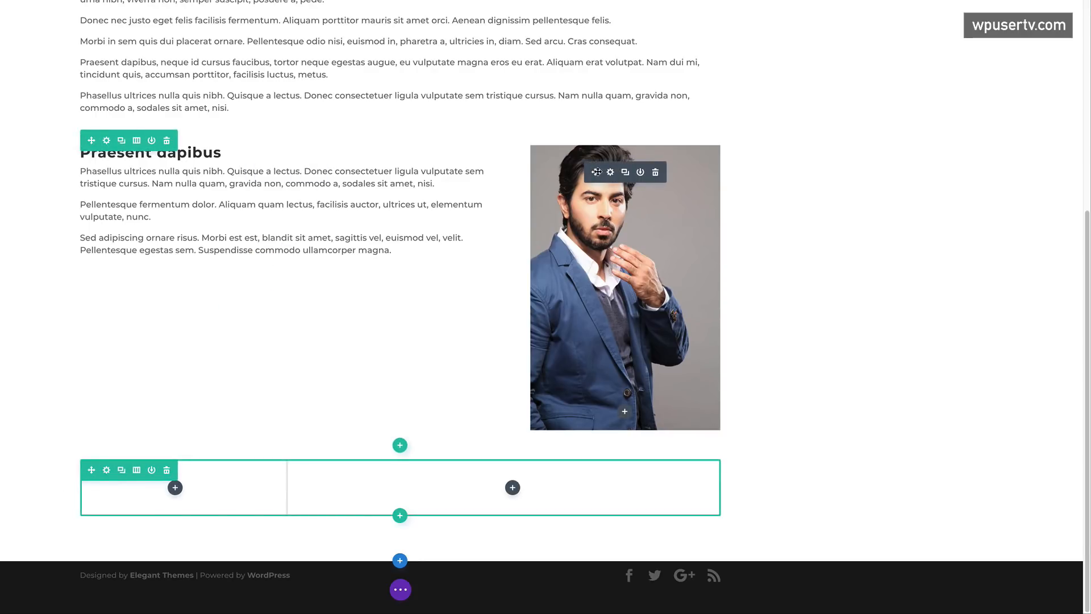
# - Move the portrait photo to the left column and the Praesent dapibus text right, deleting the empty row
pyautogui.moveTo(594, 172); pyautogui.dragTo(328, 472)
pyautogui.scroll(-5, 328, 472)
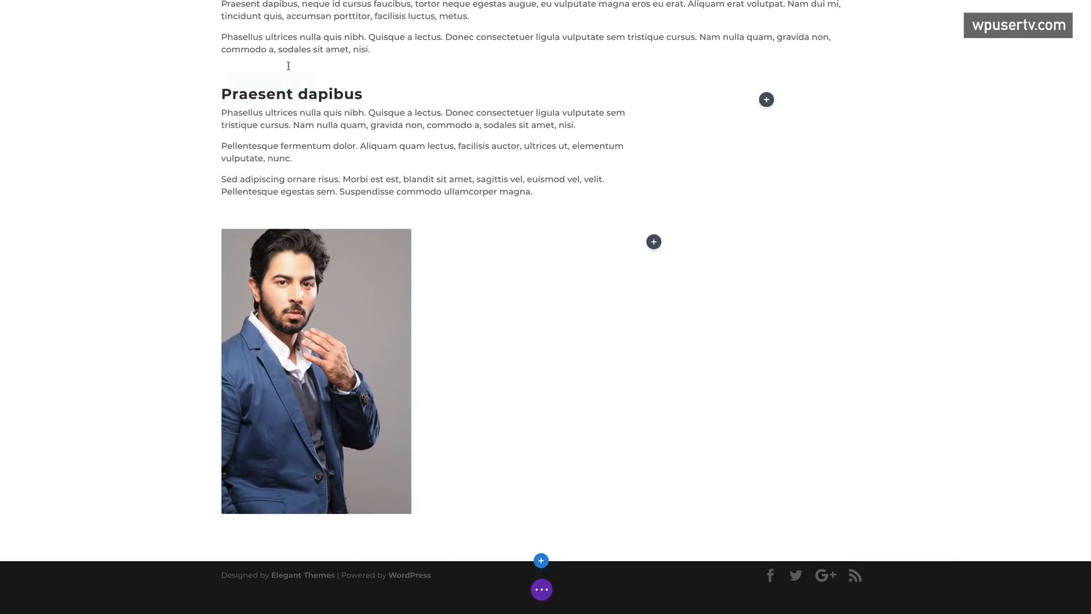
pyautogui.moveTo(399, 114); pyautogui.dragTo(654, 250)
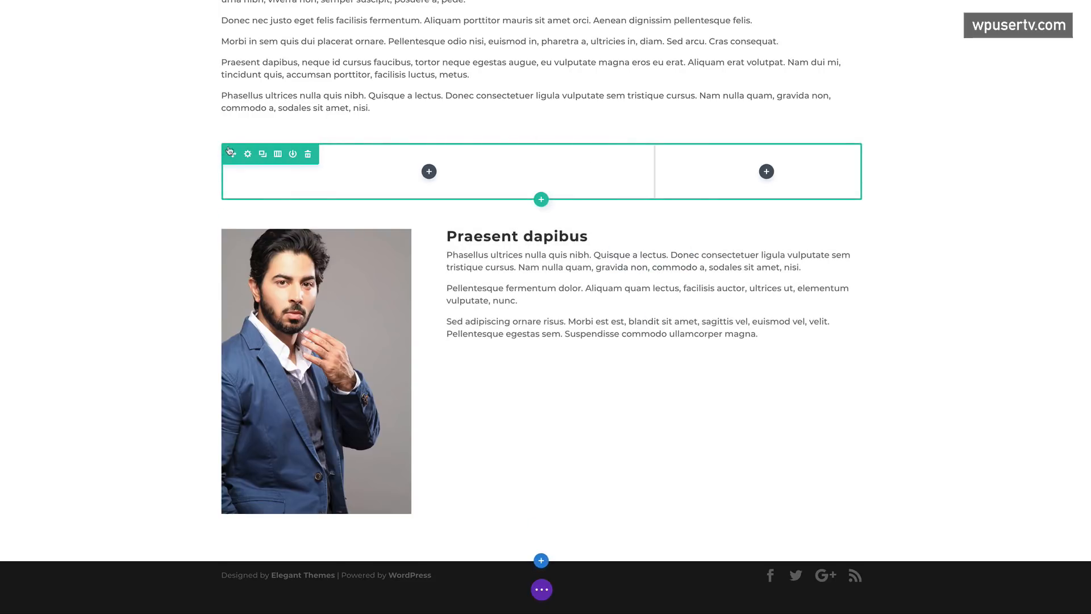
pyautogui.click(307, 154)
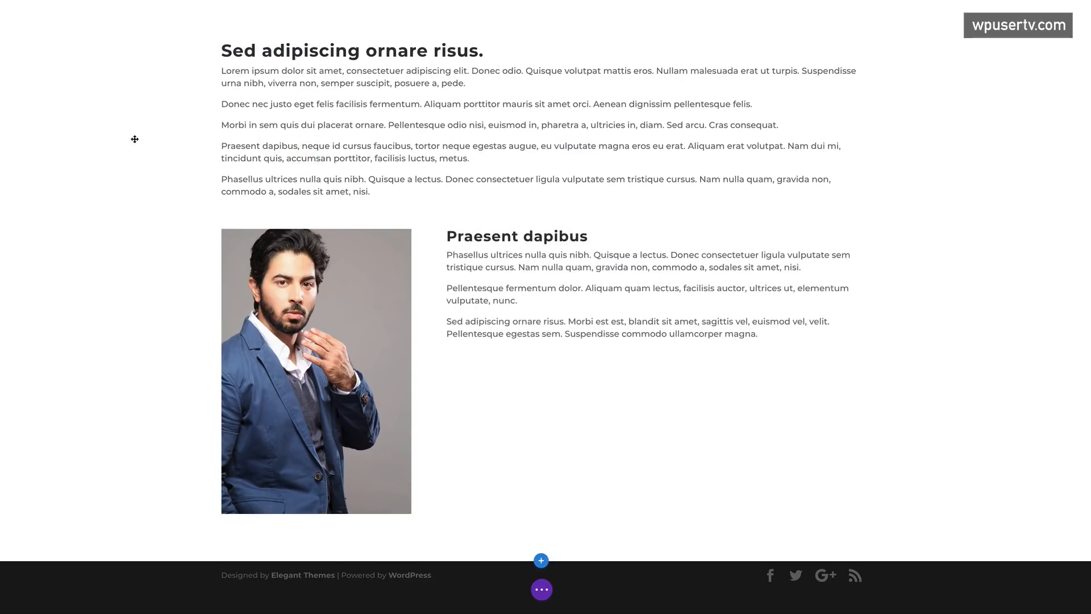
pyautogui.scroll(8, 174, 260)
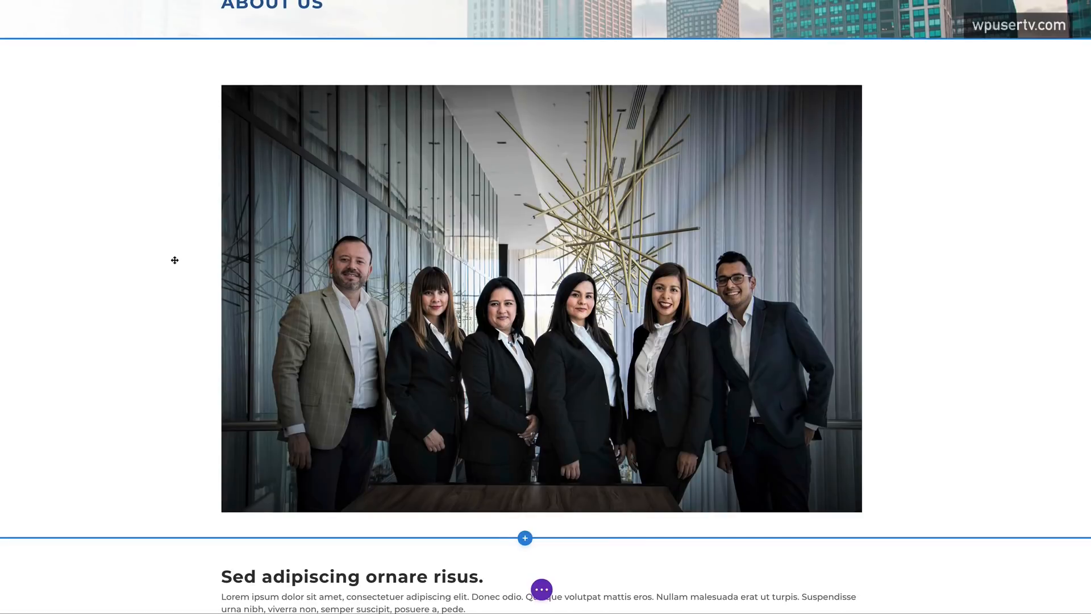
pyautogui.scroll(-5, 174, 259)
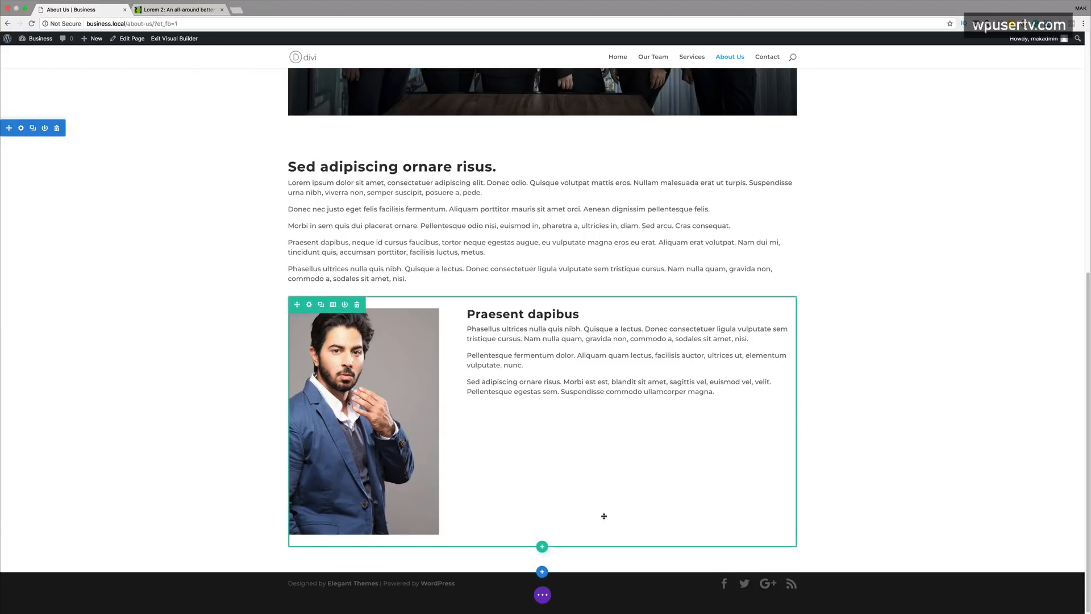
pyautogui.scroll(3, 920, 357)
pyautogui.scroll(5, 907, 364)
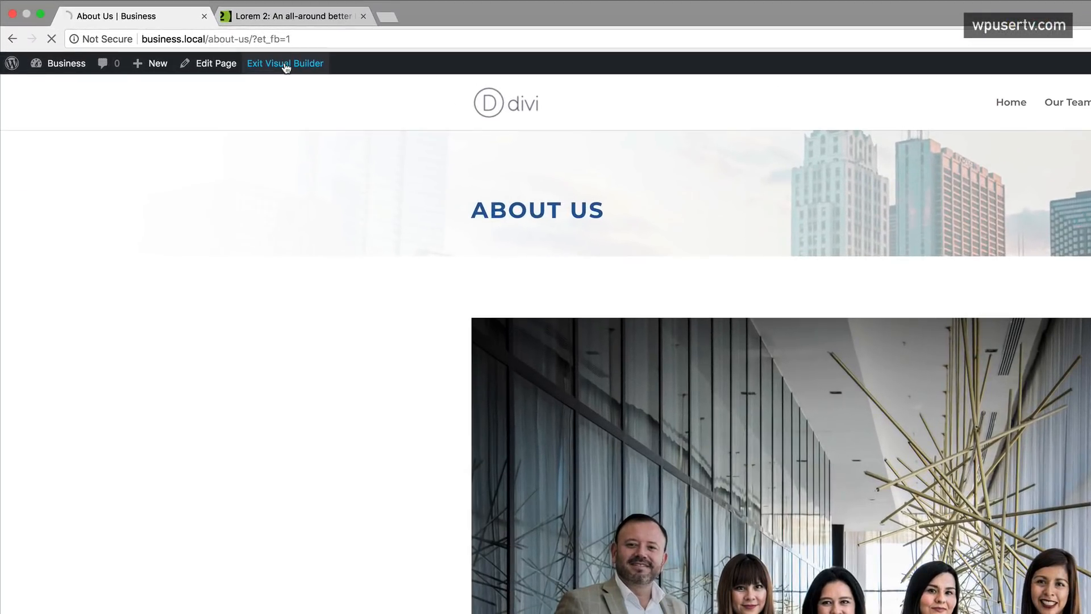
# - Exit the Visual Builder and open the Services page from All Pages with the Divi Builder
pyautogui.click(202, 47)
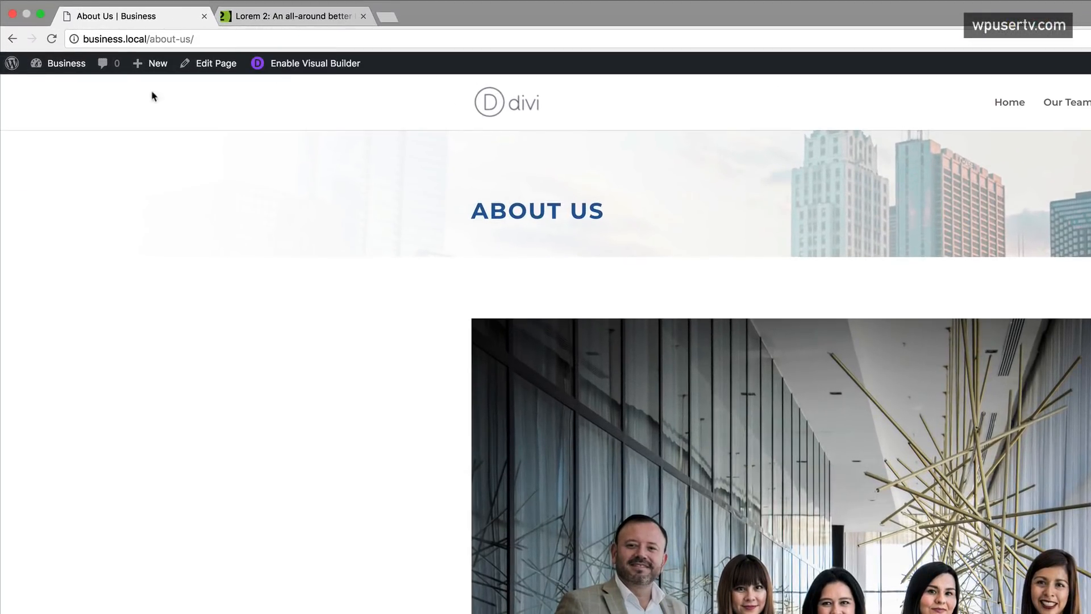
pyautogui.moveTo(67, 64)
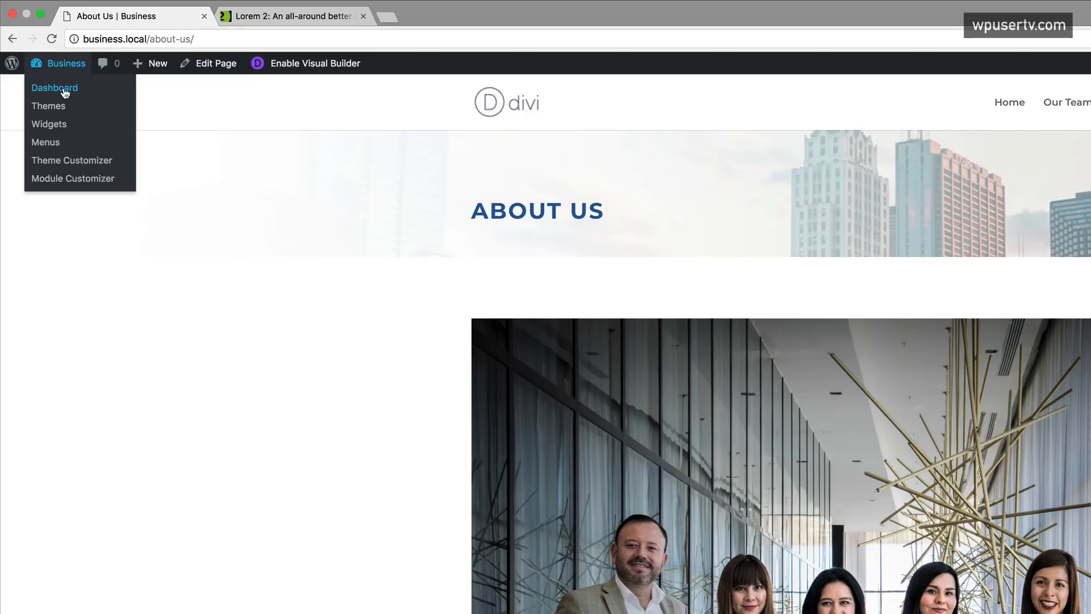
pyautogui.click(66, 94)
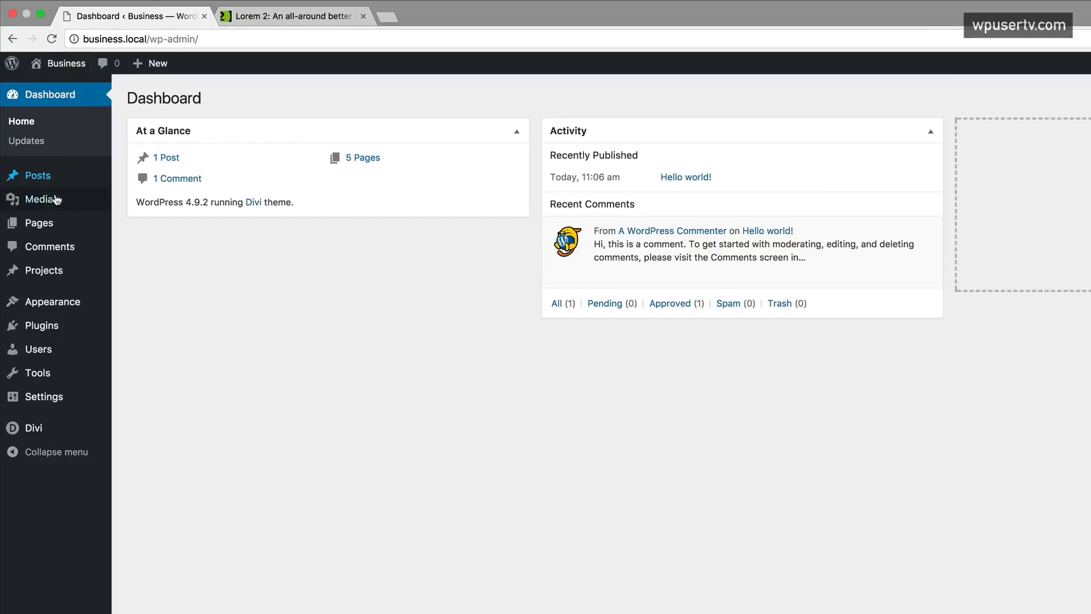
pyautogui.moveTo(48, 225)
pyautogui.click(153, 231)
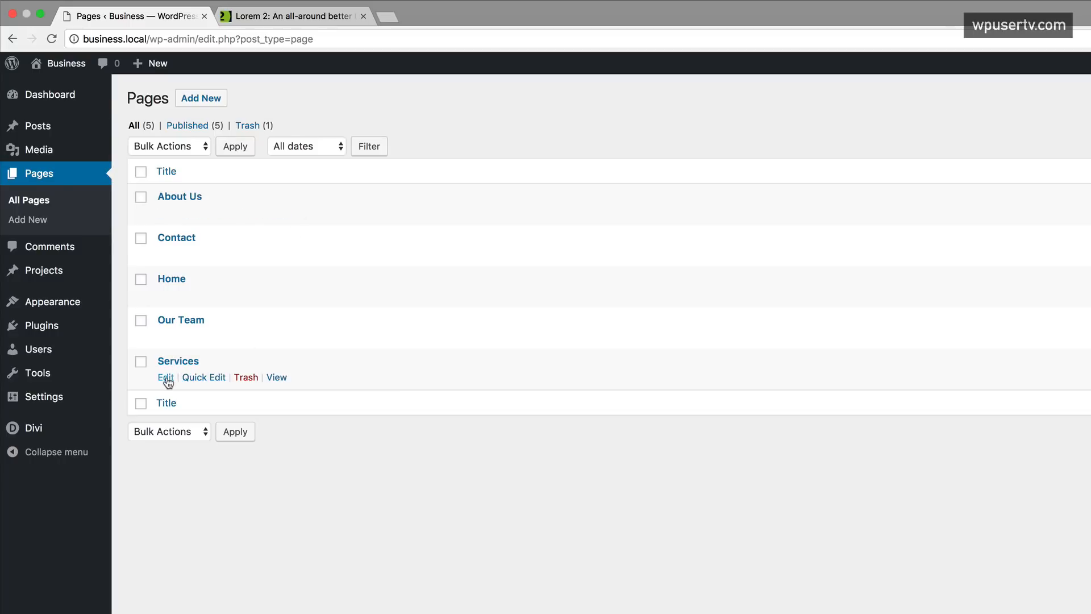
pyautogui.click(166, 377)
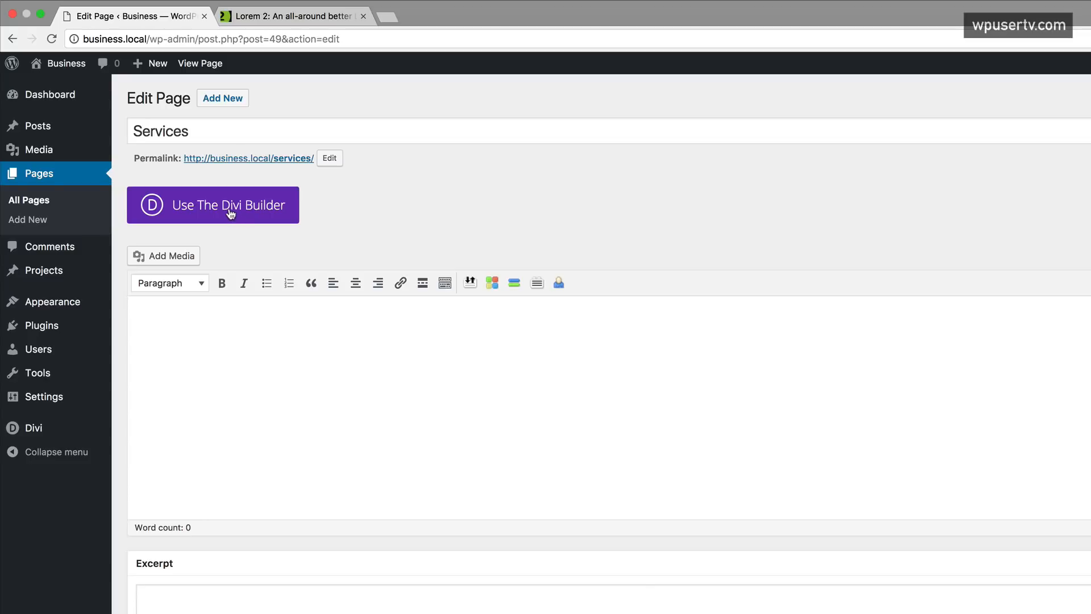
pyautogui.click(230, 212)
# - Insert the saved page headings section with the SERVICES title from the library
pyautogui.click(388, 211)
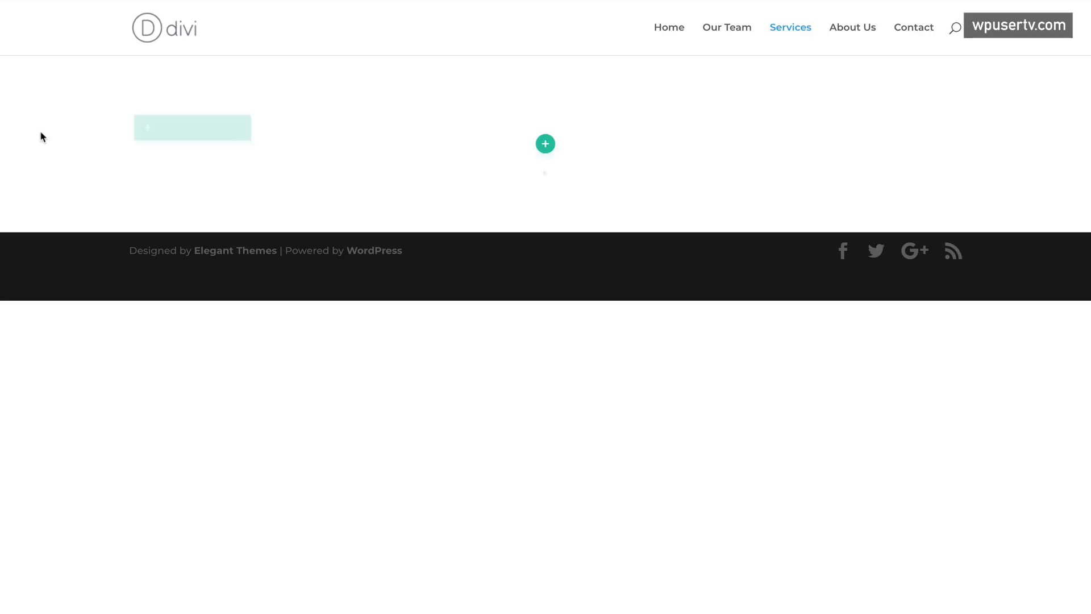
pyautogui.moveTo(549, 240)
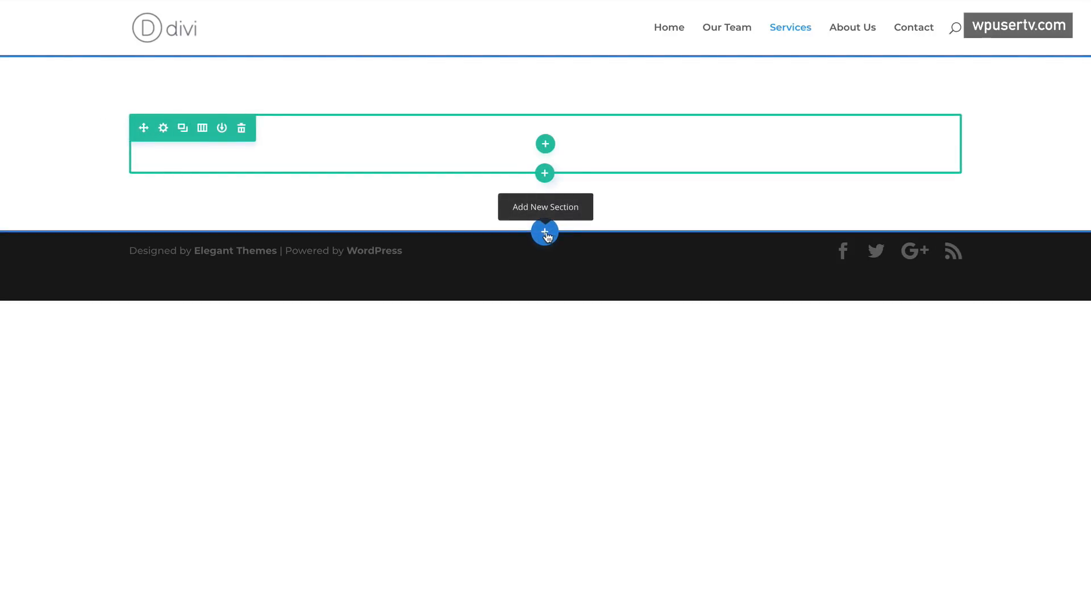
pyautogui.click(545, 233)
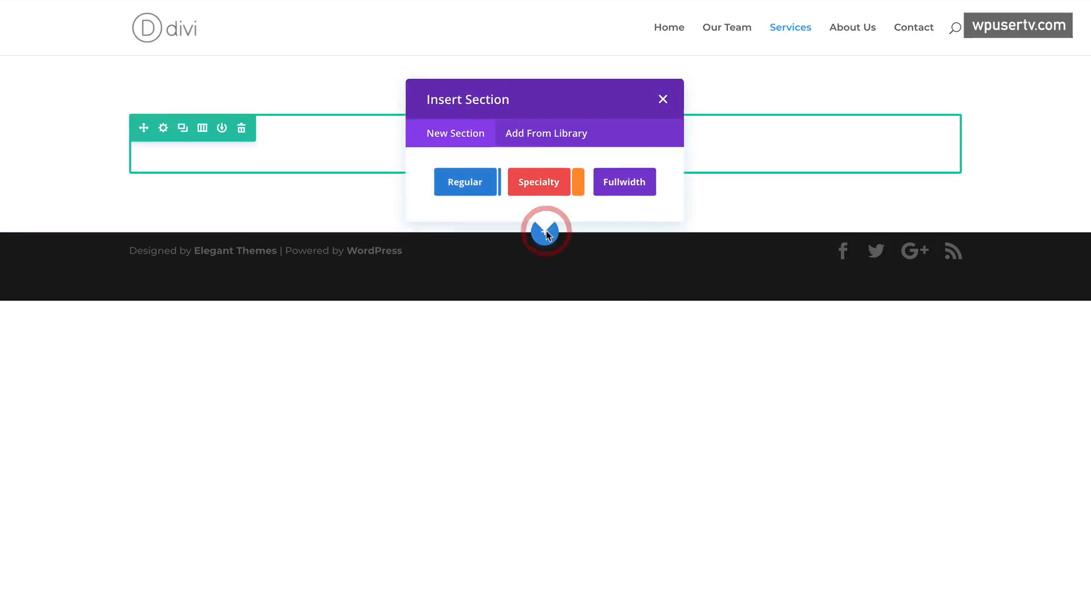
pyautogui.click(549, 136)
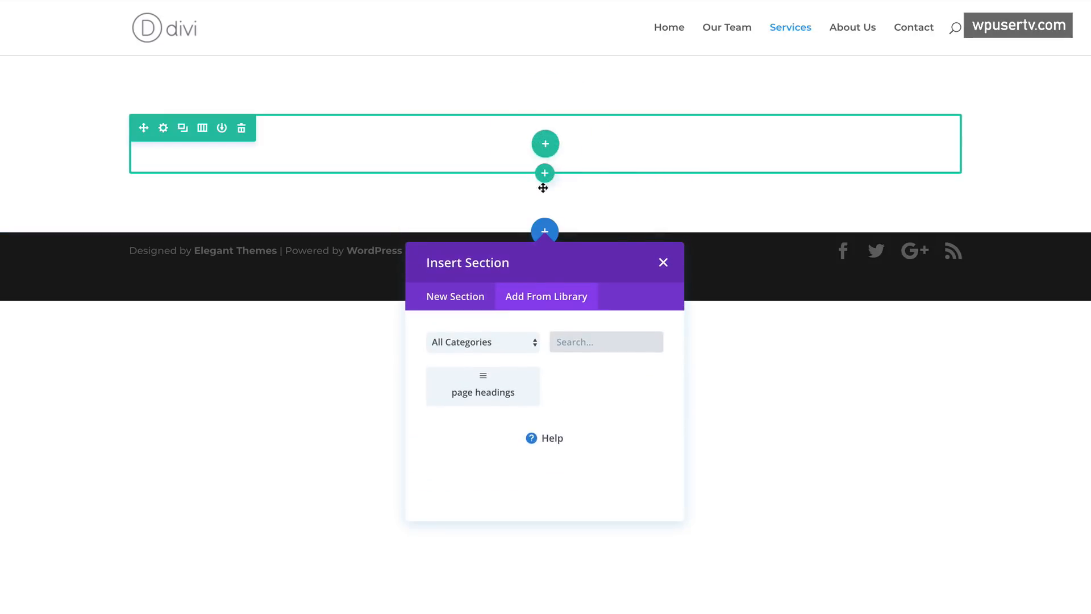
pyautogui.click(492, 385)
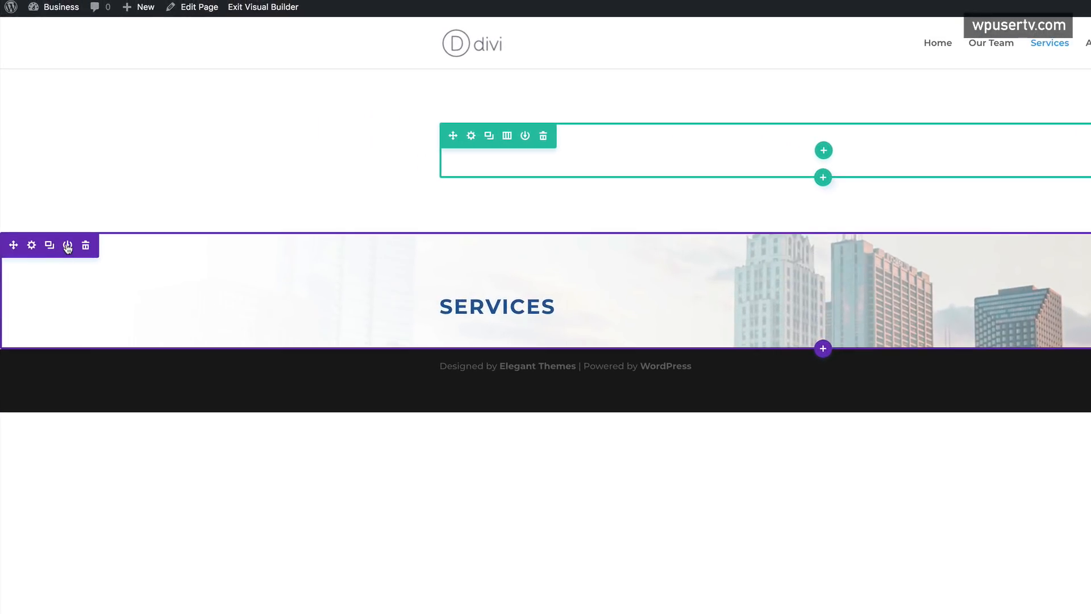
pyautogui.click(67, 246)
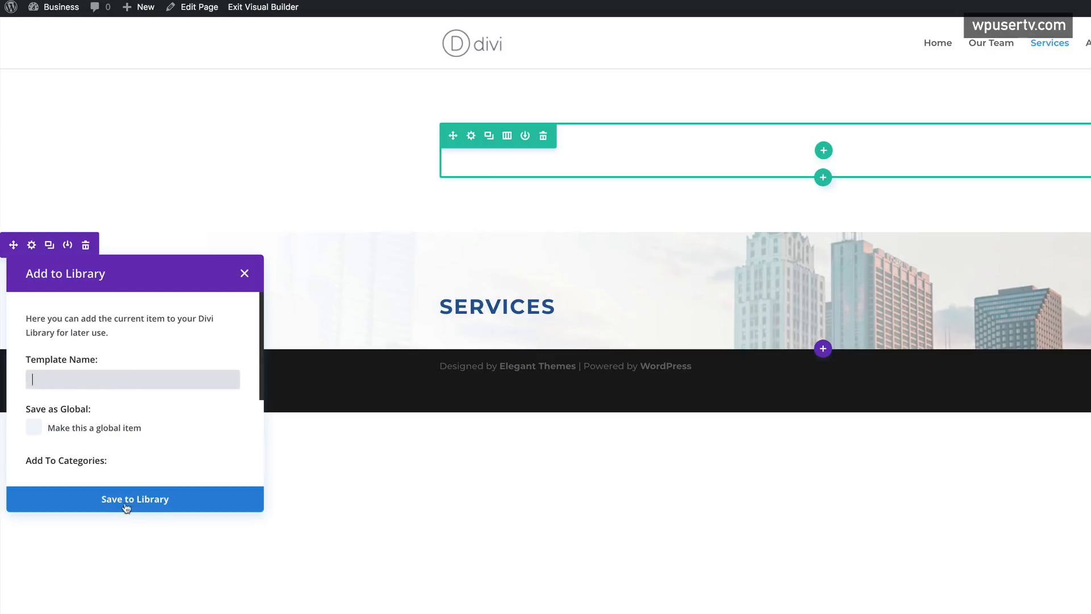
pyautogui.click(245, 272)
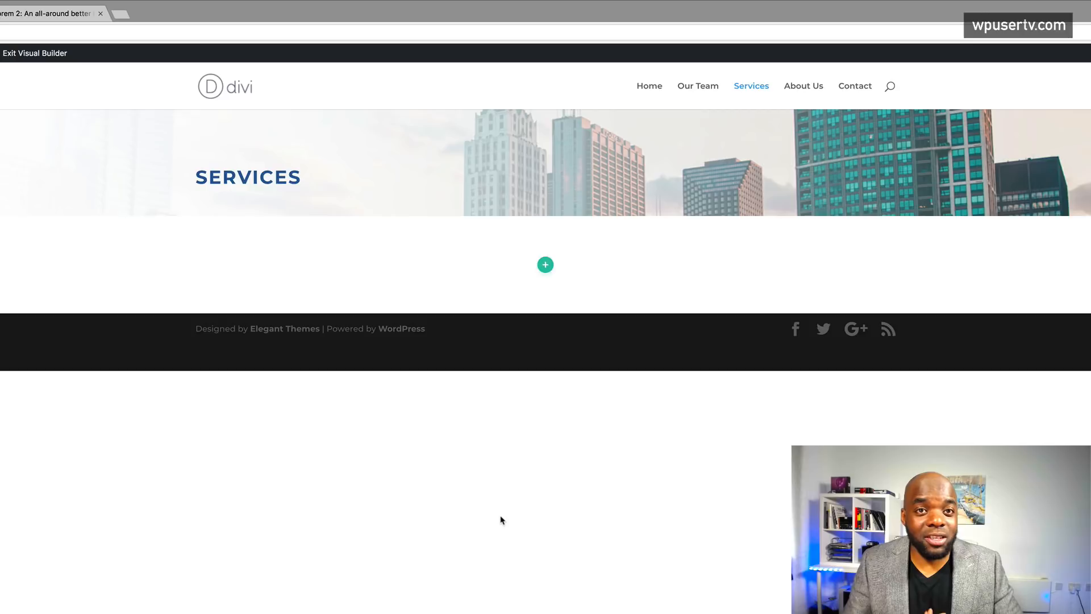
# - Add a 2/3+1/3 row and place a Video module in its left column
pyautogui.click(545, 265)
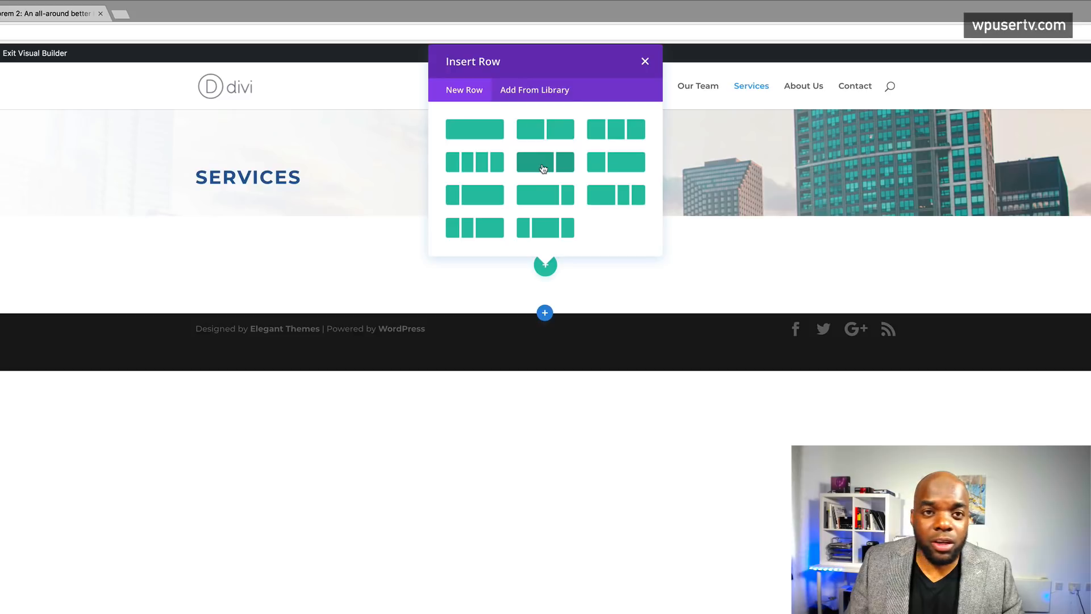
pyautogui.click(543, 168)
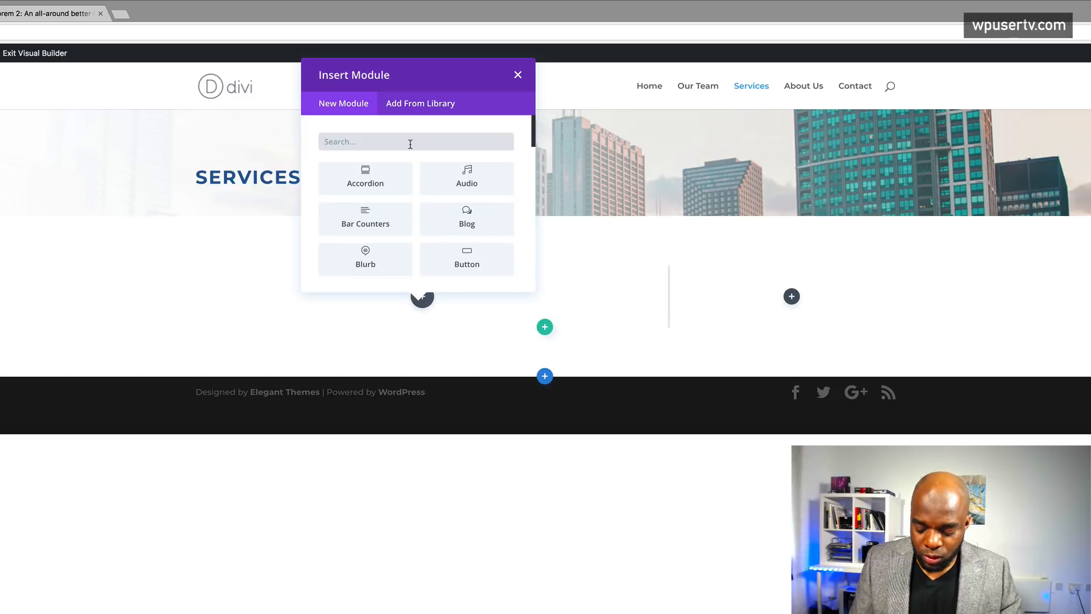
pyautogui.write('video')
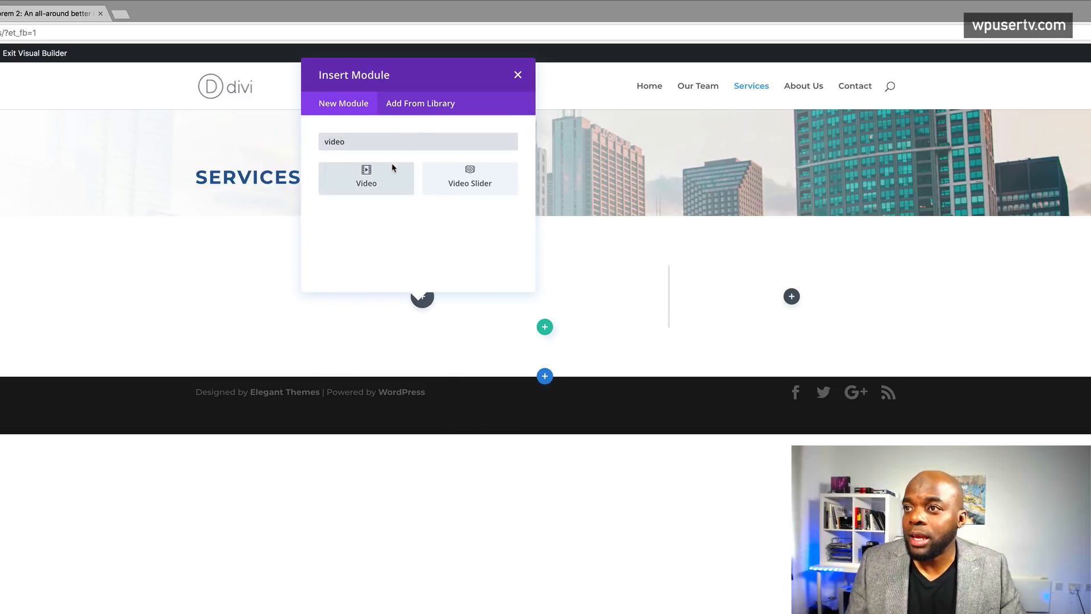
pyautogui.click(376, 177)
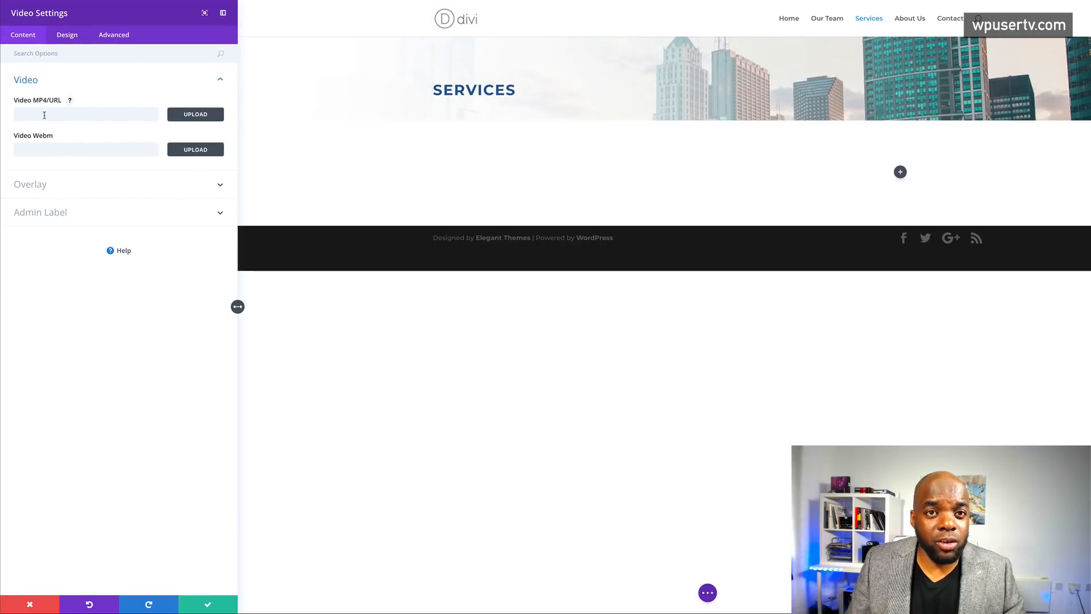
# - Get the share link of 'Divi Leads Tutorial | How to split test in Divi' from your YouTube channel
pyautogui.click(272, 1)
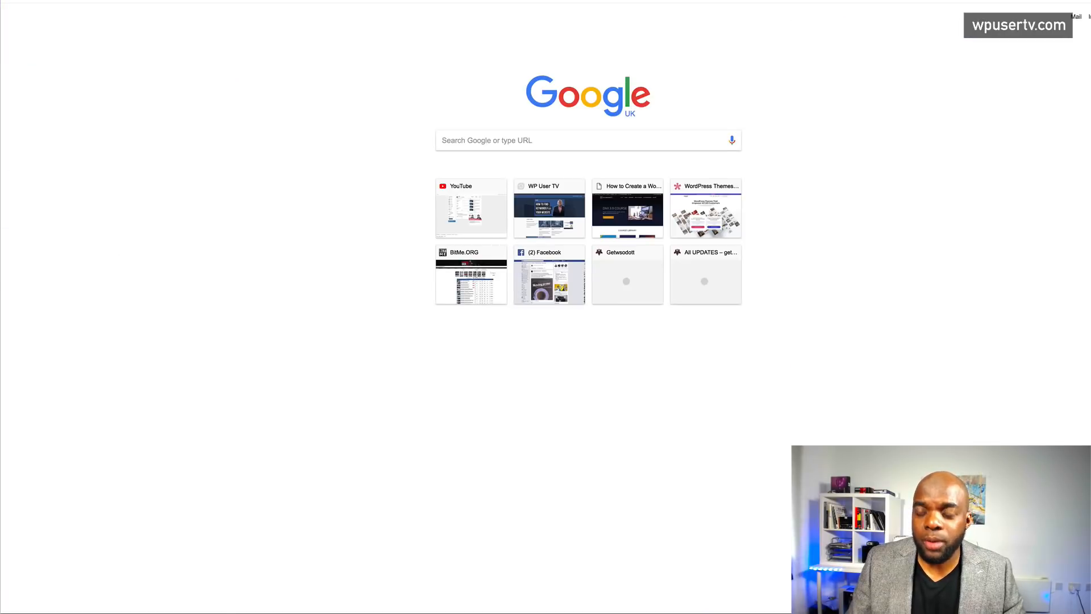
pyautogui.write('you')
pyautogui.press('Return')
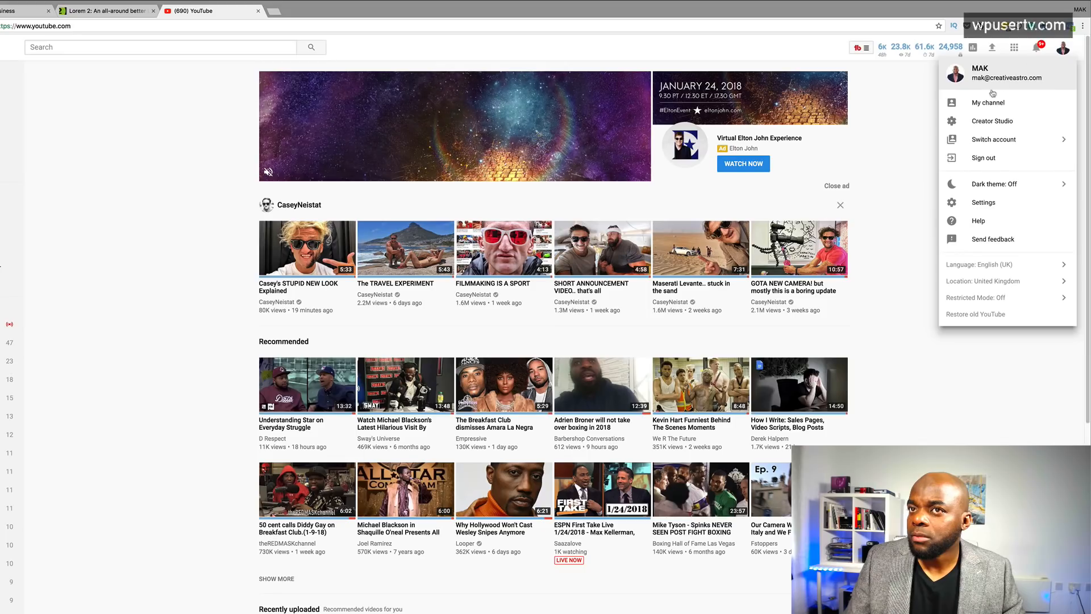
pyautogui.click(986, 102)
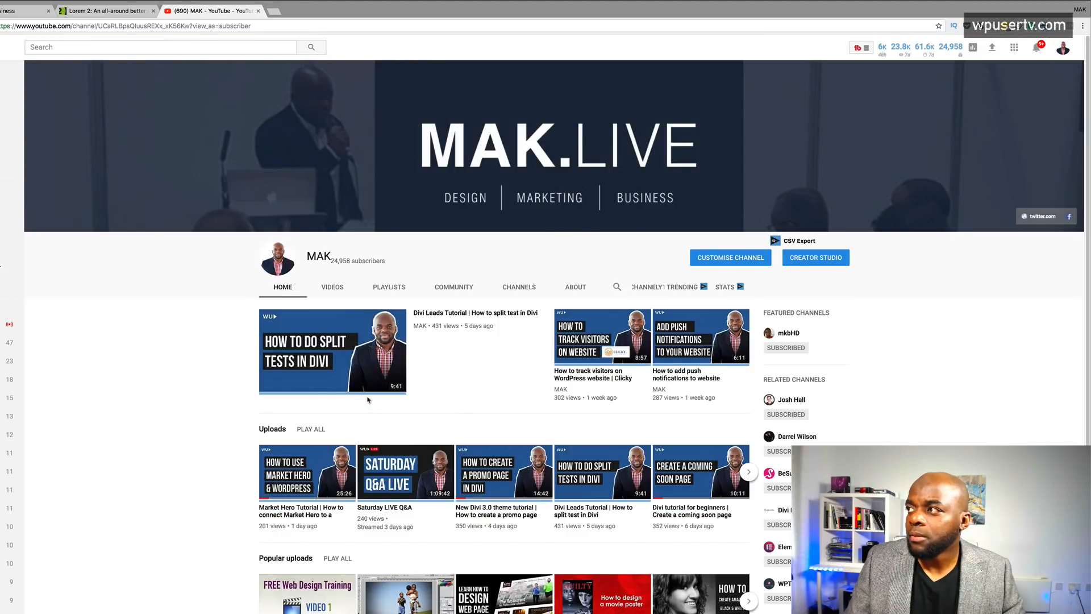
pyautogui.click(352, 346)
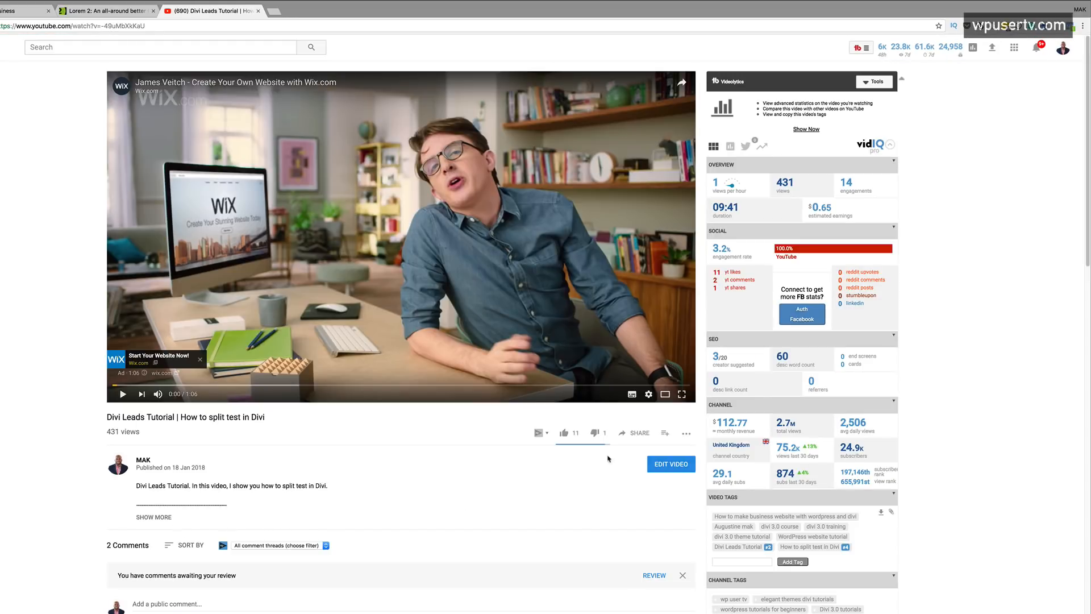
pyautogui.click(628, 433)
pyautogui.hotkey('ctrl', 'c')
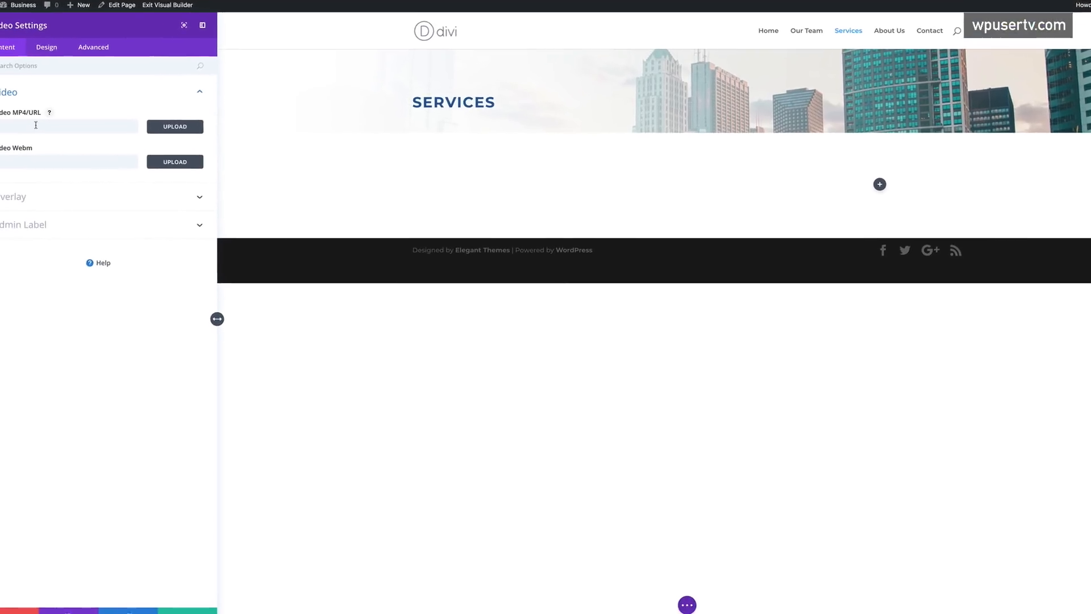
pyautogui.click(55, 114)
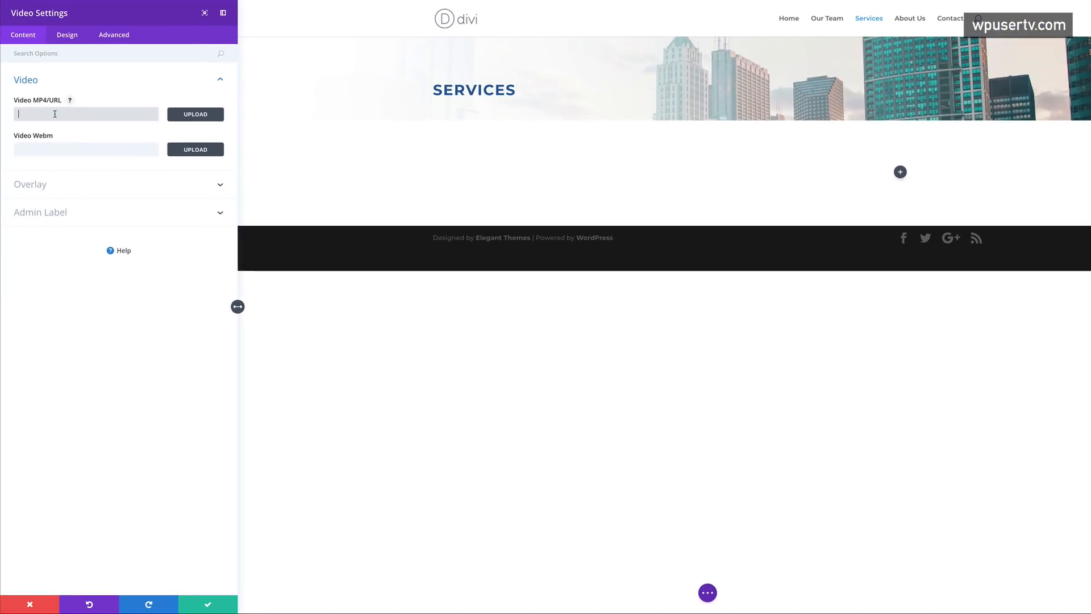
# - Paste the YouTube link as the video URL, use the two-women photo as overlay, and save
pyautogui.hotkey('ctrl', 'v')
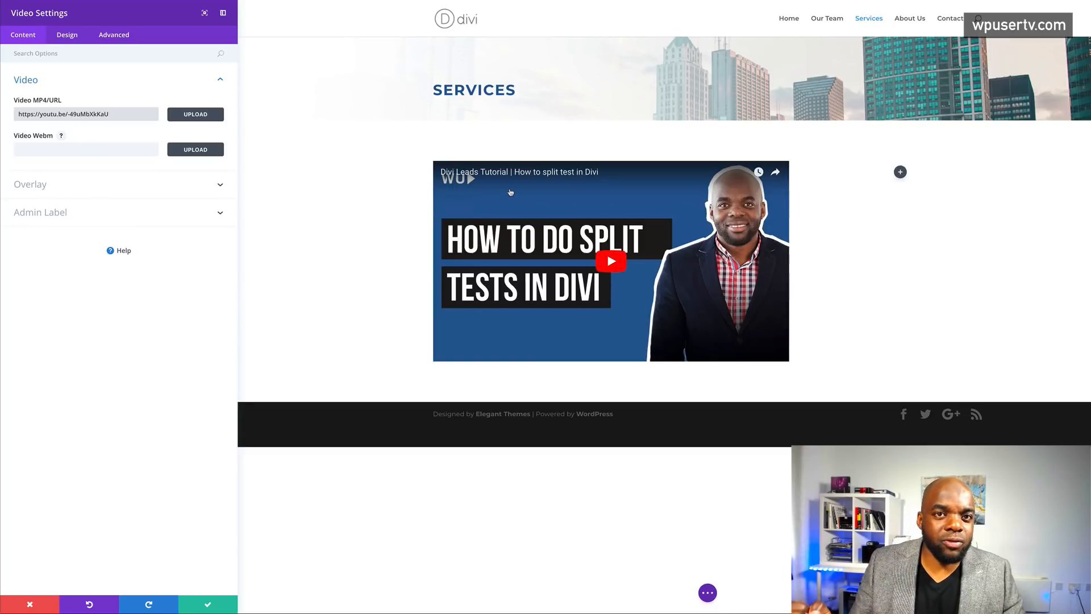
pyautogui.click(55, 187)
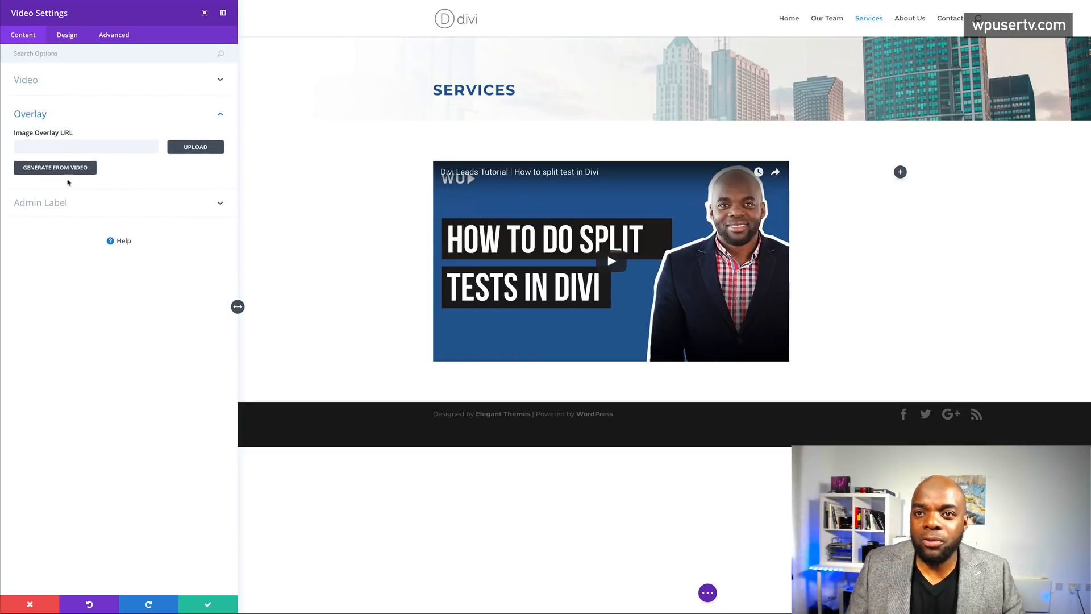
pyautogui.click(193, 148)
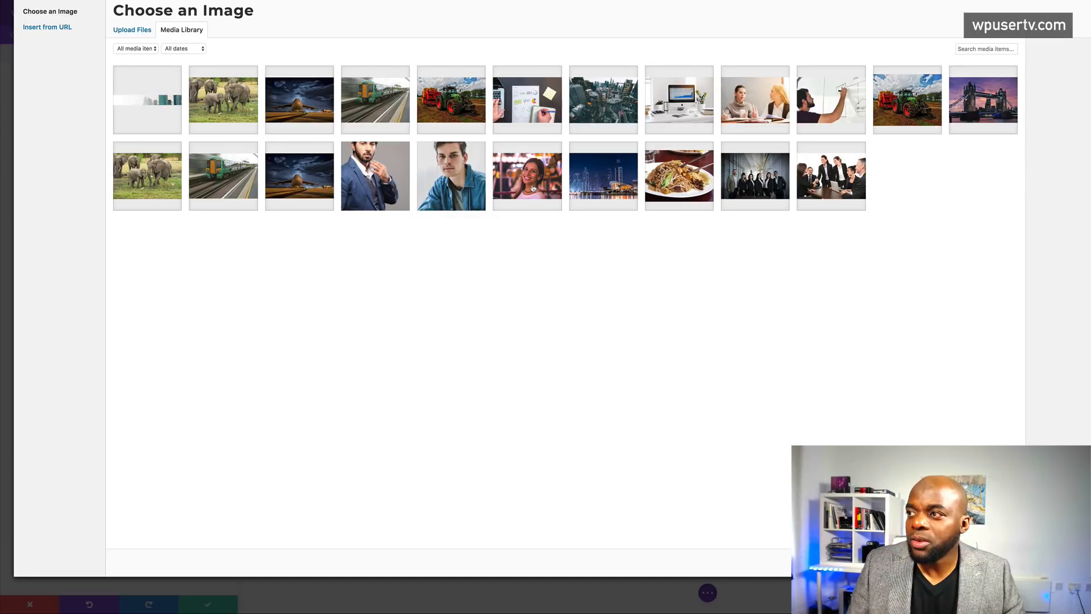
pyautogui.click(763, 115)
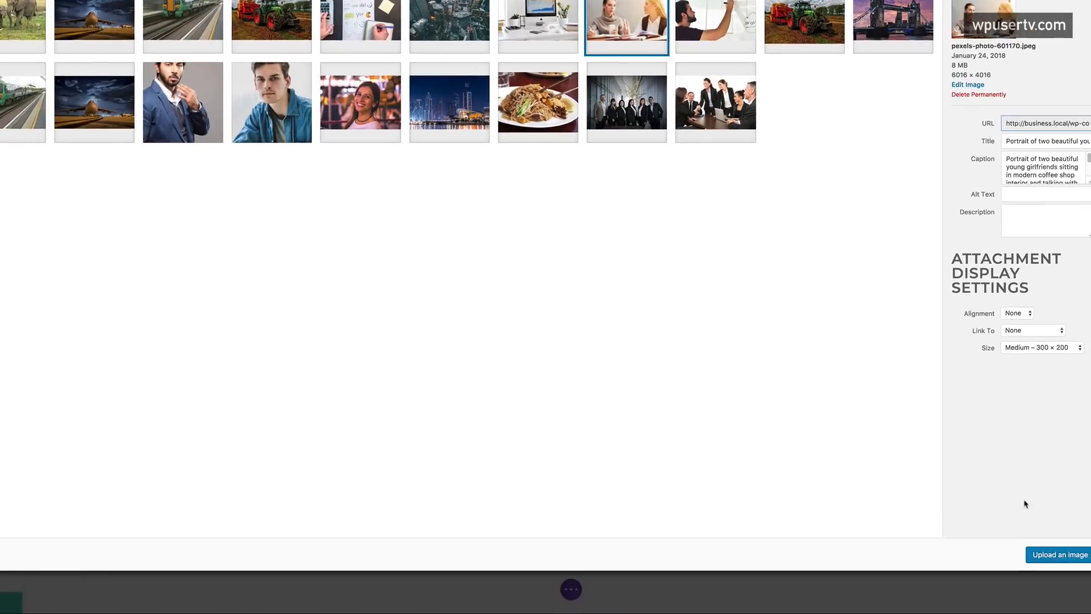
pyautogui.click(1048, 555)
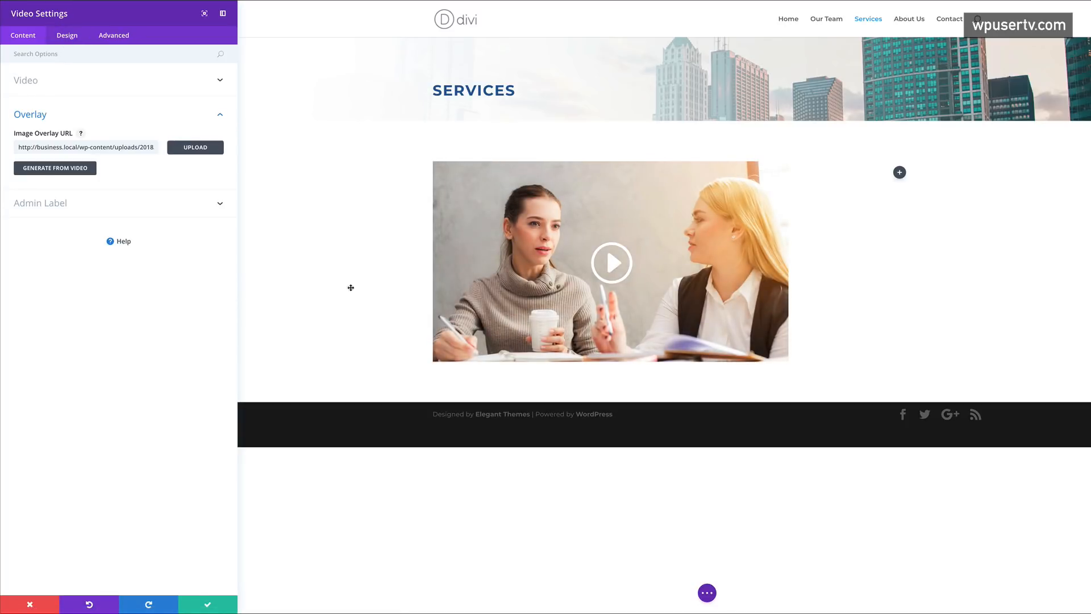
pyautogui.click(208, 605)
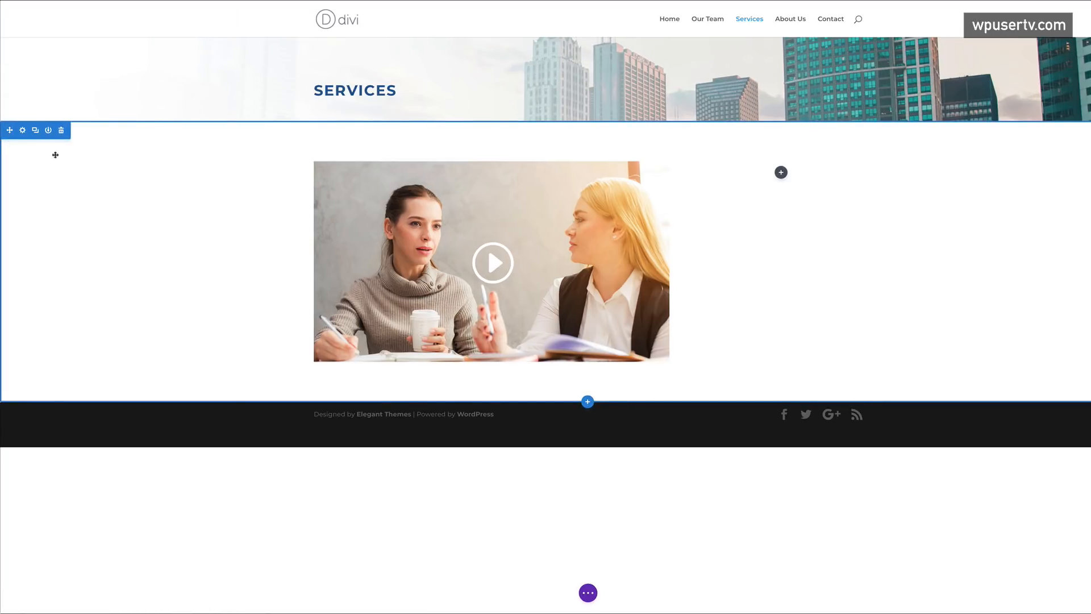
# - Give the video section a #1e1e1e background colour and start a module in the right column
pyautogui.click(23, 131)
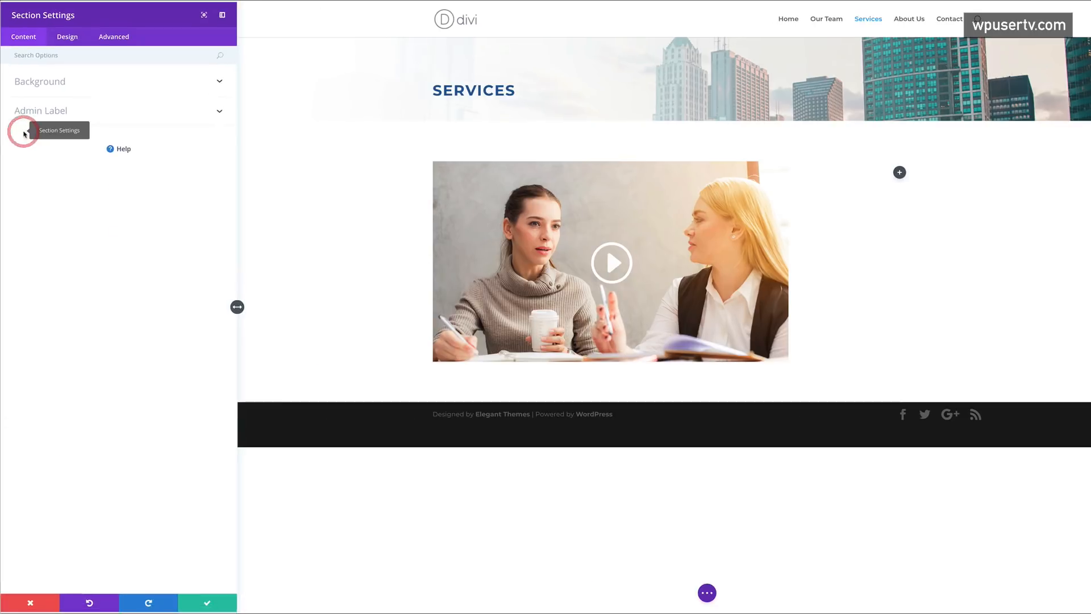
pyautogui.click(58, 82)
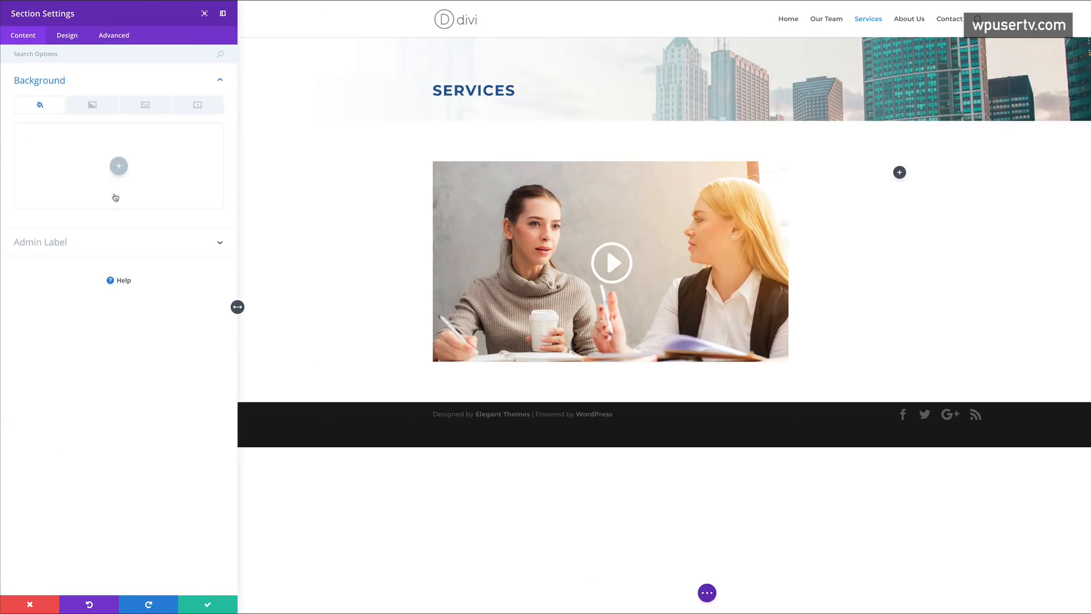
pyautogui.click(118, 167)
pyautogui.click(55, 211)
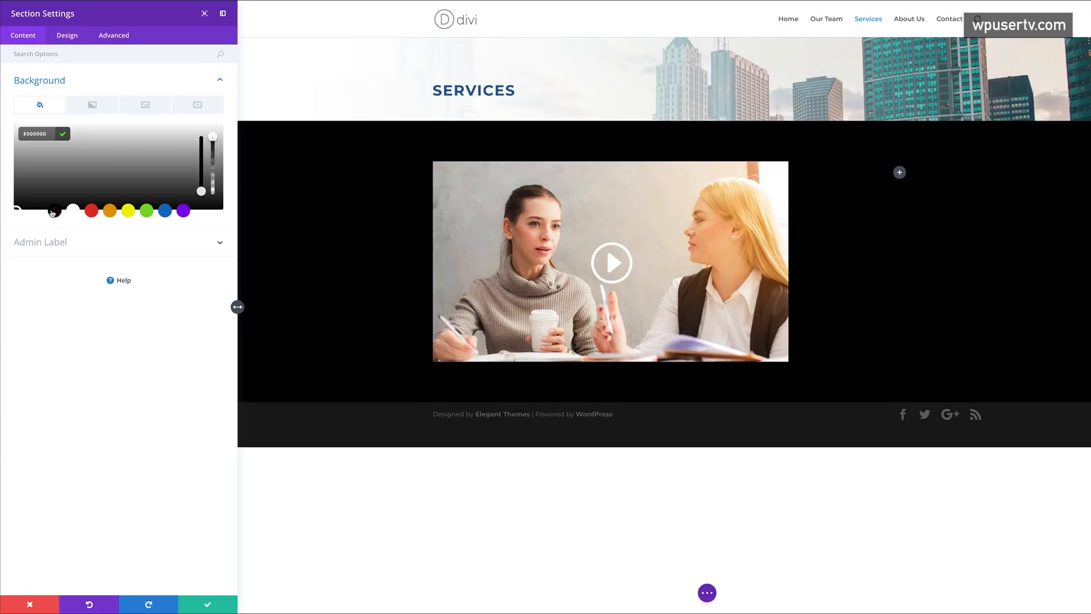
pyautogui.moveTo(31, 202); pyautogui.dragTo(6, 196)
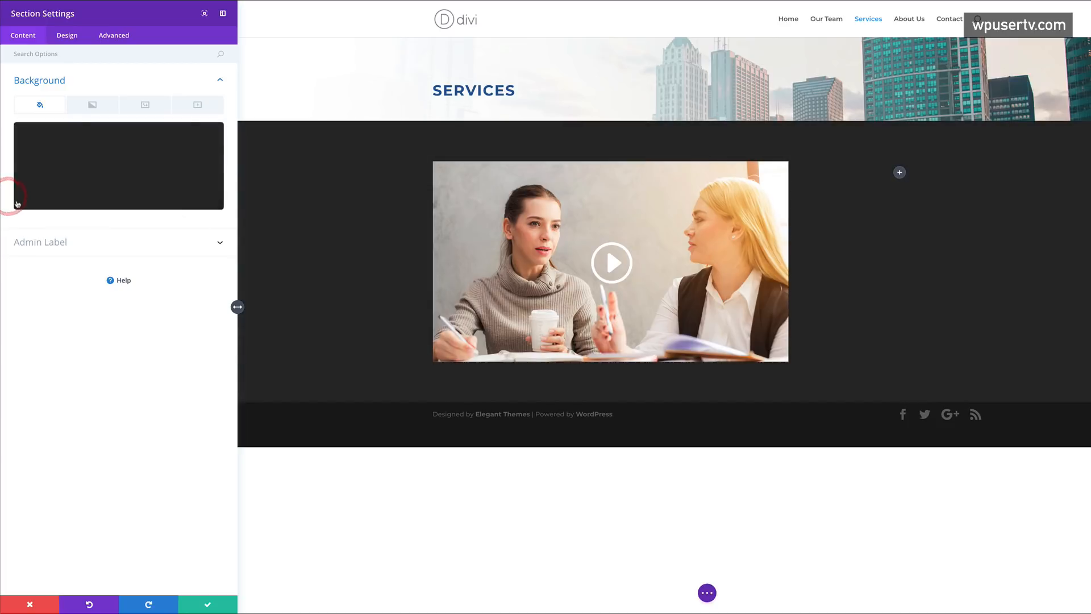
pyautogui.click(14, 203)
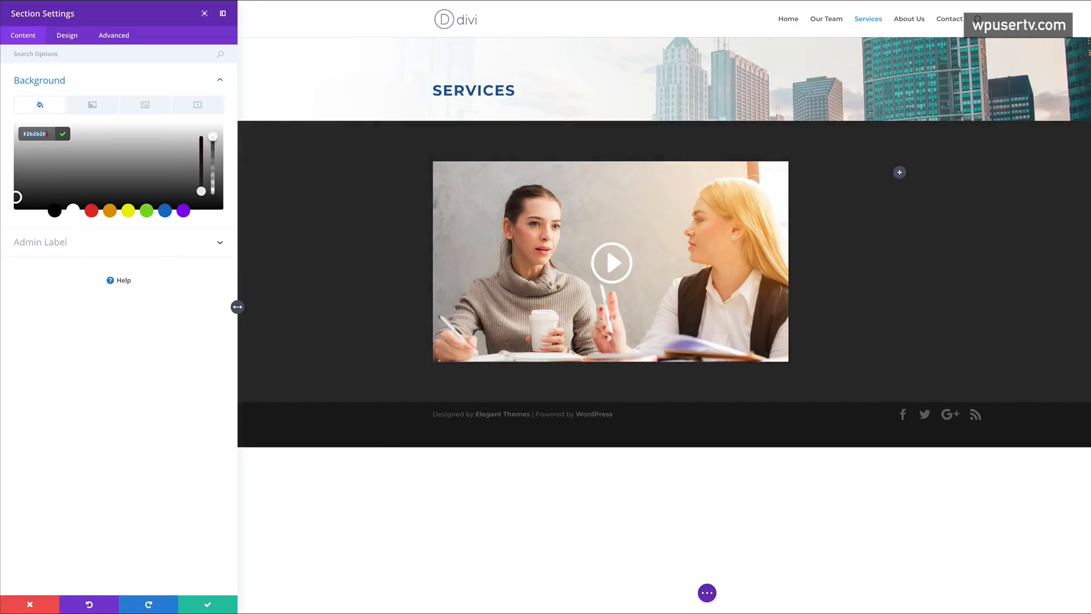
pyautogui.write('#1e1e1e')
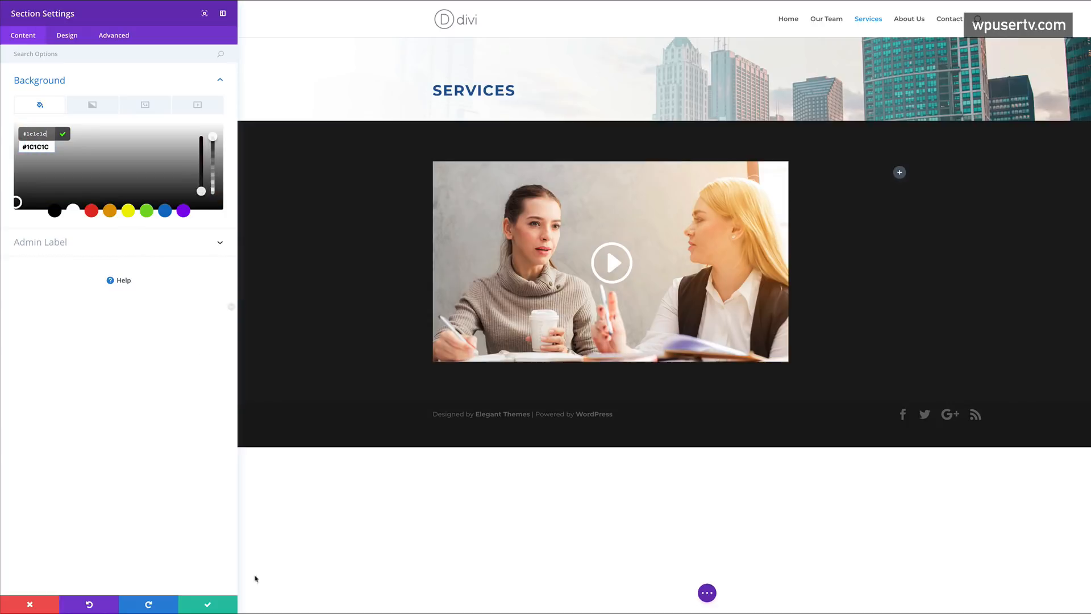
pyautogui.click(209, 605)
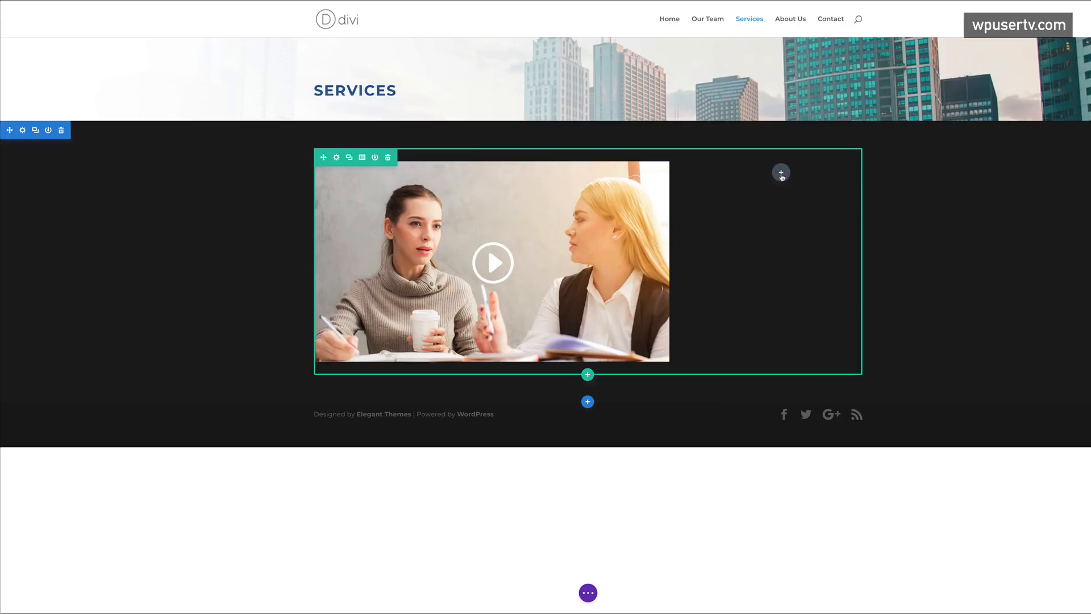
pyautogui.click(781, 174)
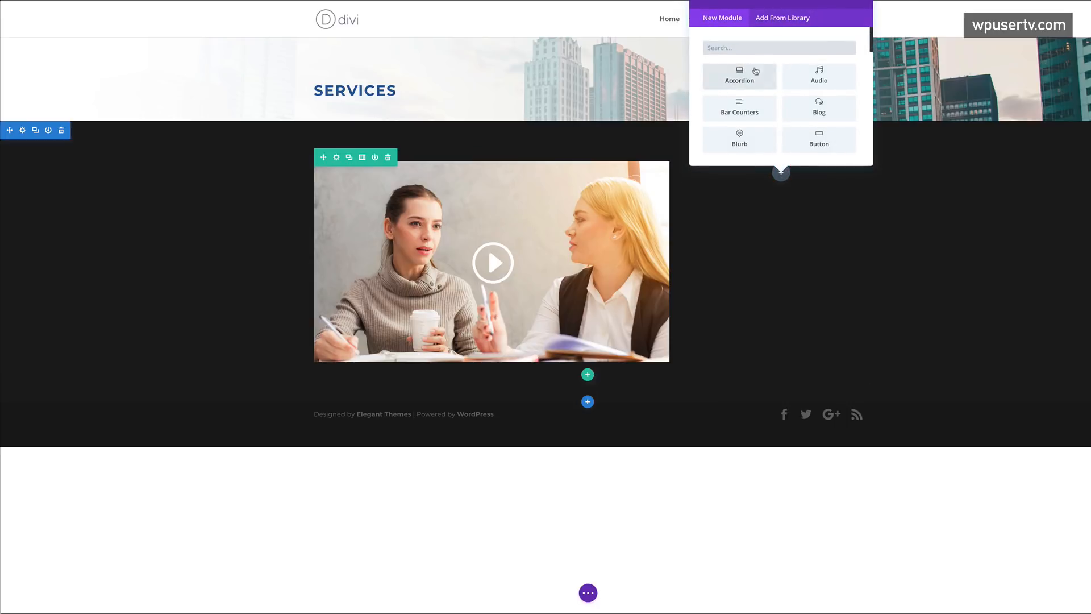
# - Insert a Text module with sample lorem paragraphs into the column beside the video
pyautogui.write('text')
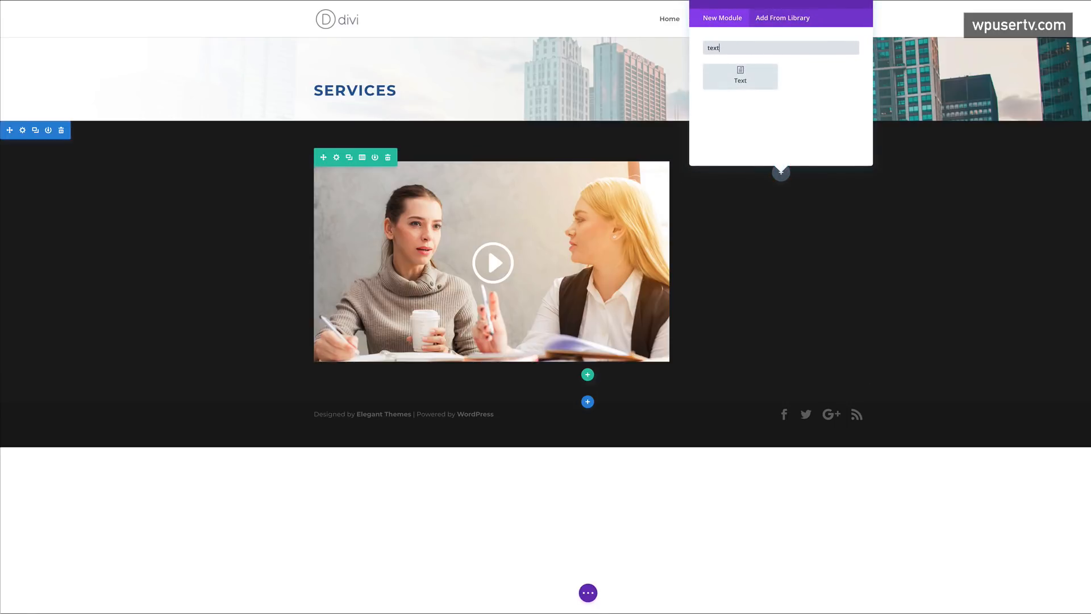
pyautogui.click(740, 77)
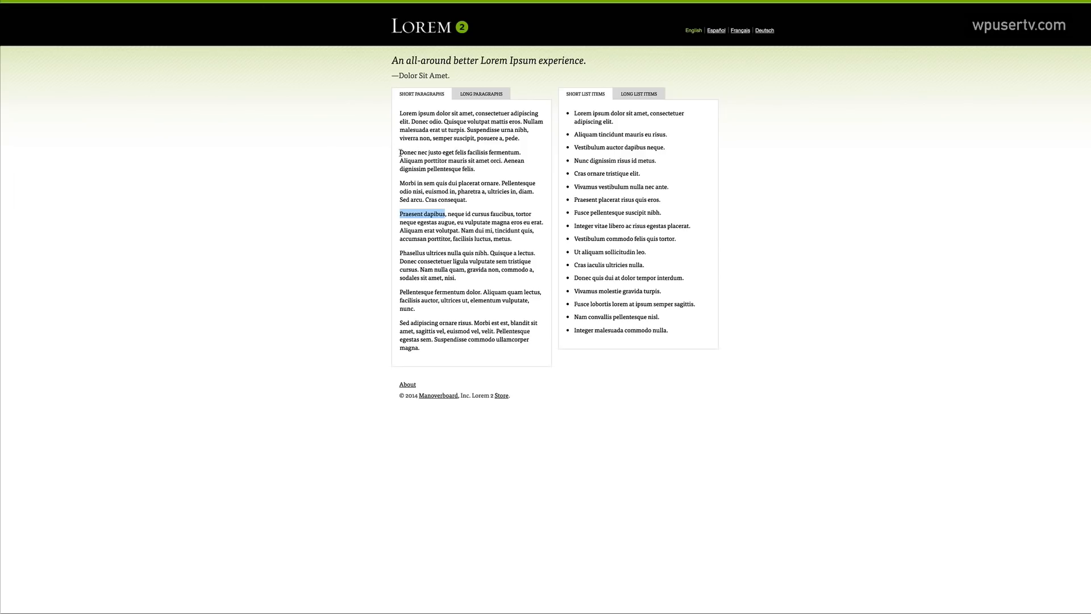
pyautogui.moveTo(400, 153); pyautogui.dragTo(469, 201)
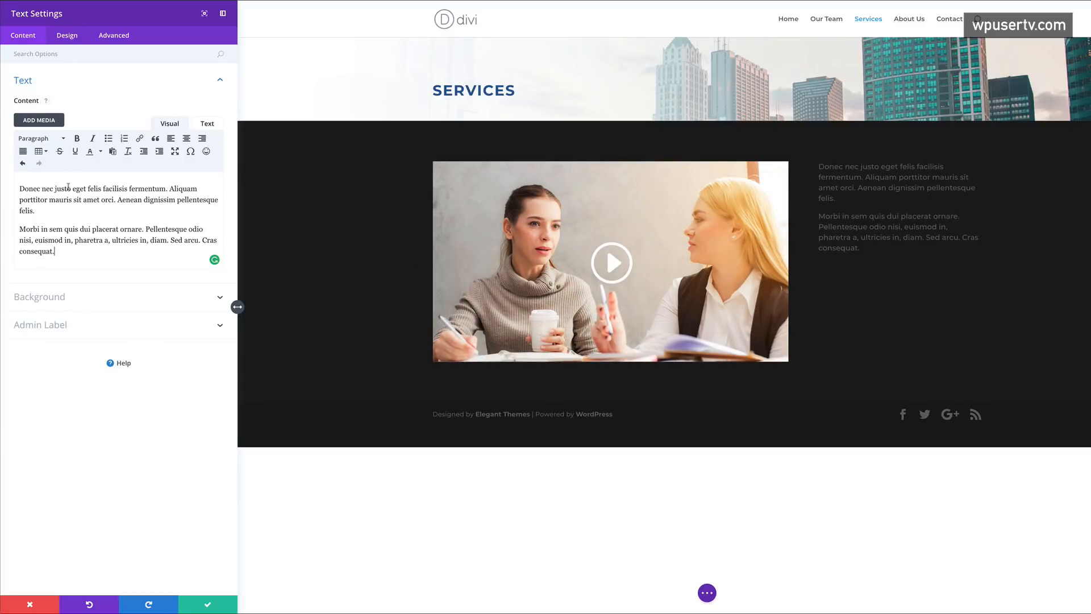
# - Add 'Phasellus ultrices nulla' above the paragraphs as a Heading 1
pyautogui.click(21, 189)
pyautogui.press('Return')
pyautogui.press('Up')
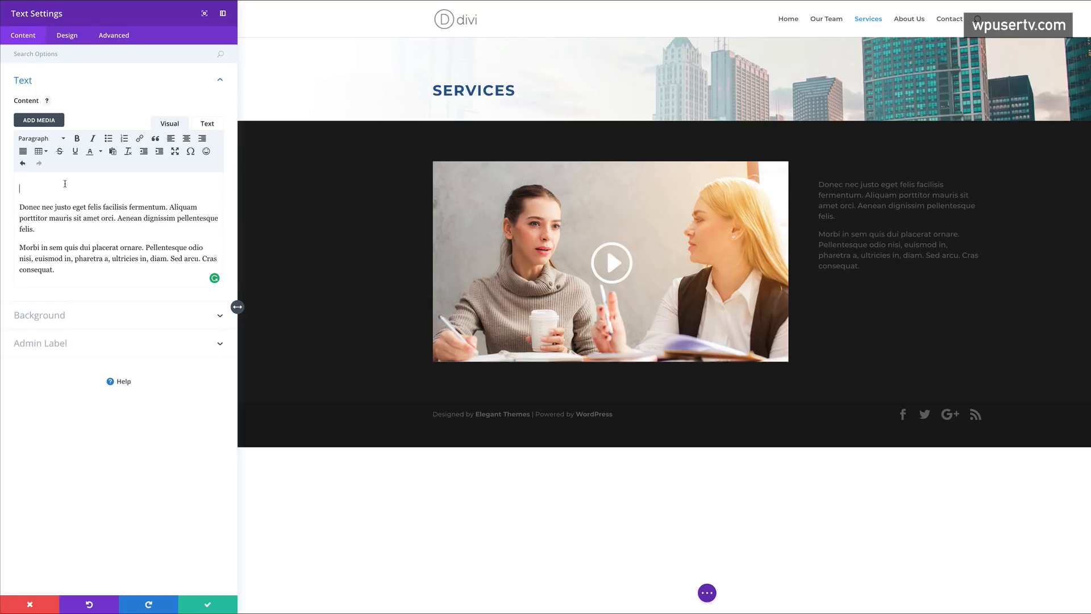
pyautogui.write('Phasellus ultrices nulla')
pyautogui.moveTo(100, 188); pyautogui.dragTo(55, 181)
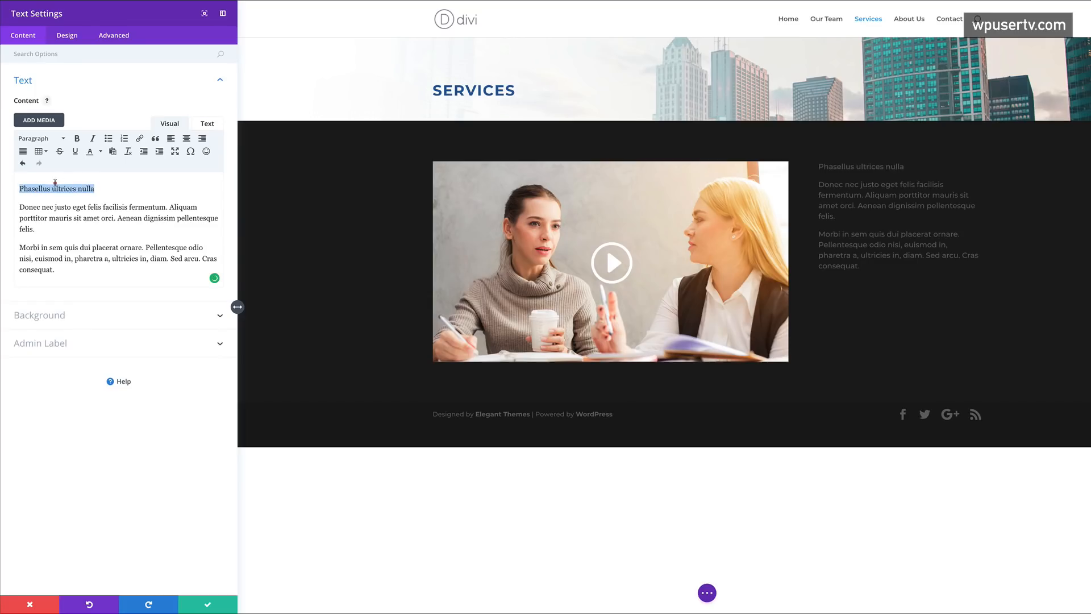
pyautogui.click(45, 139)
pyautogui.click(73, 176)
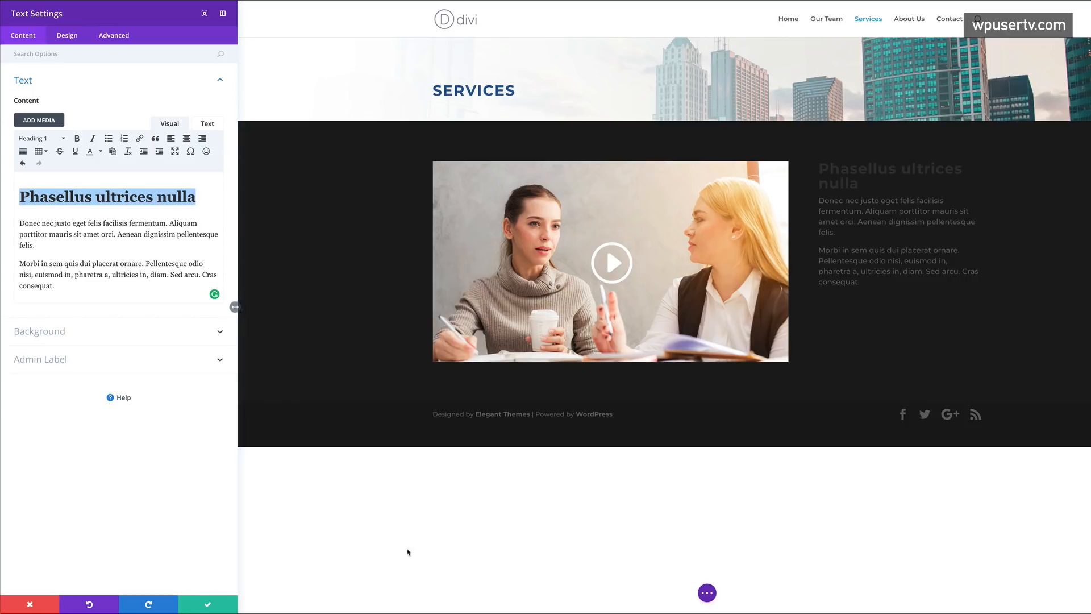
# - Set the text block's heading text colour to white
pyautogui.click(74, 37)
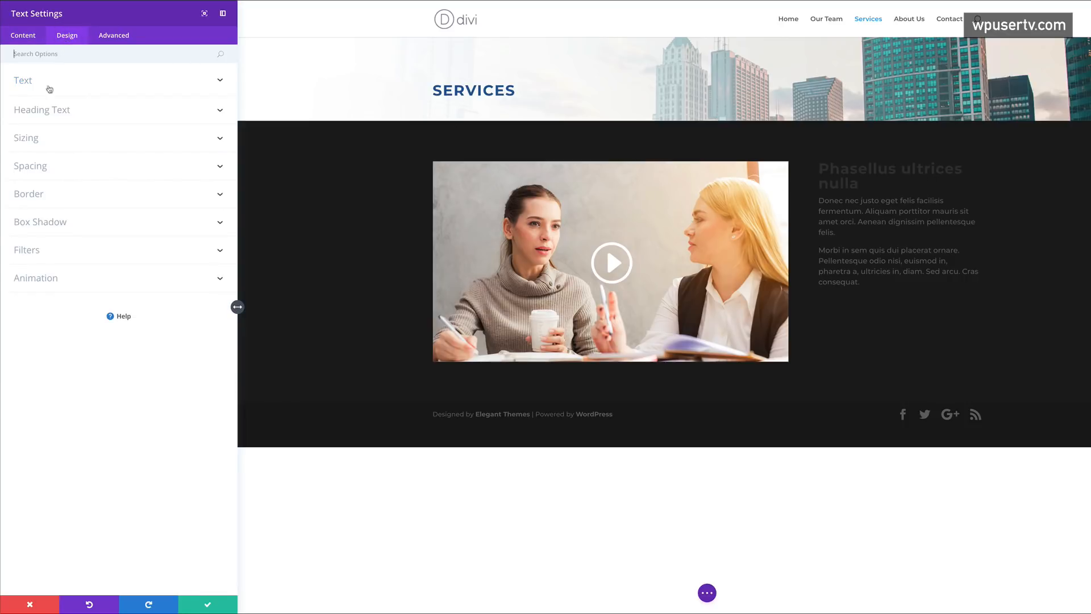
pyautogui.click(50, 113)
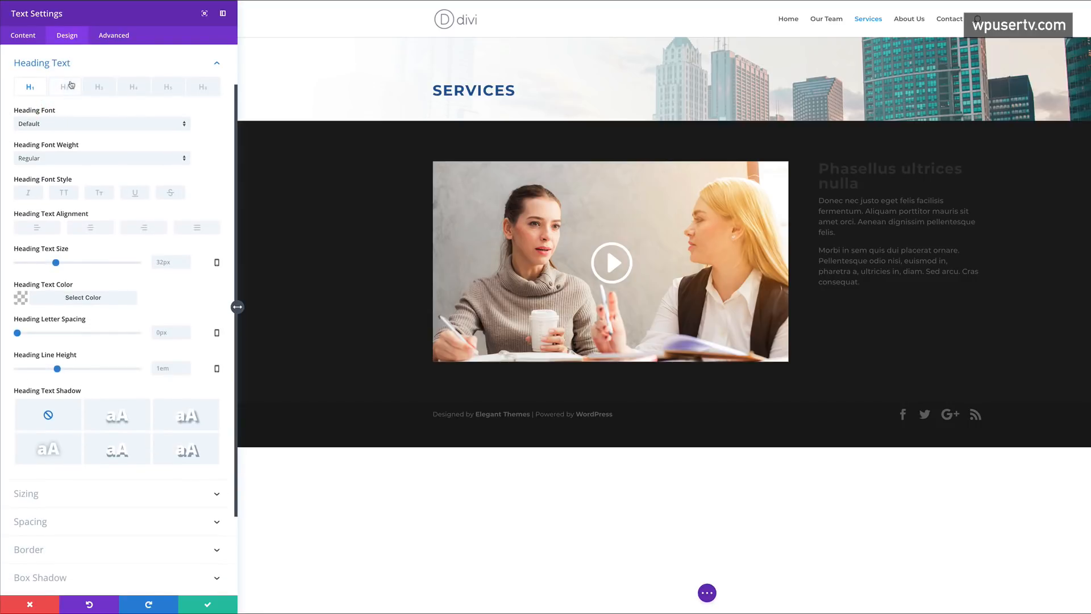
pyautogui.click(21, 300)
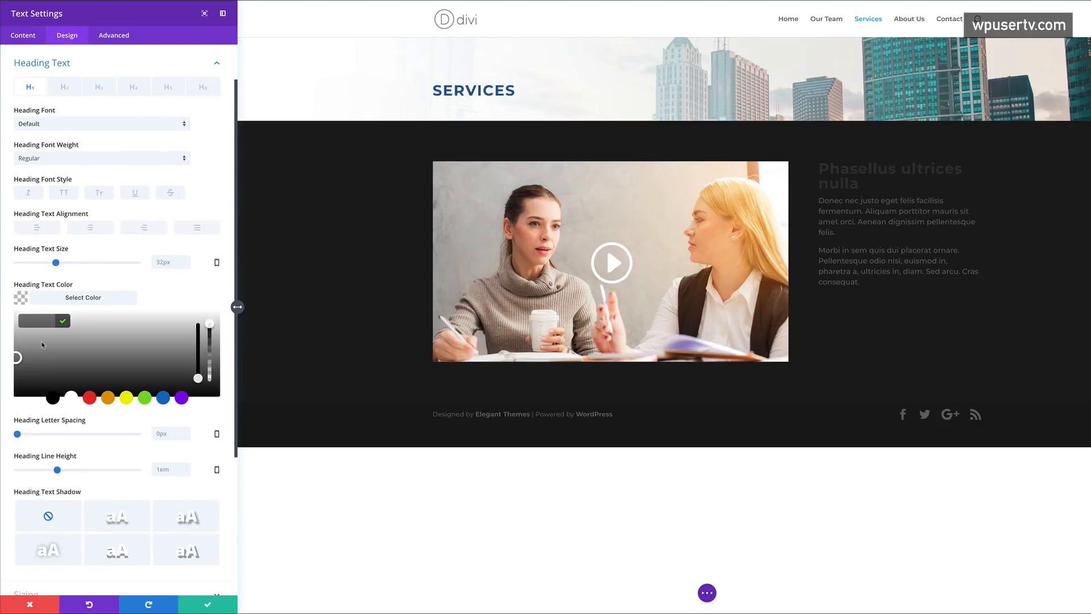
pyautogui.click(71, 397)
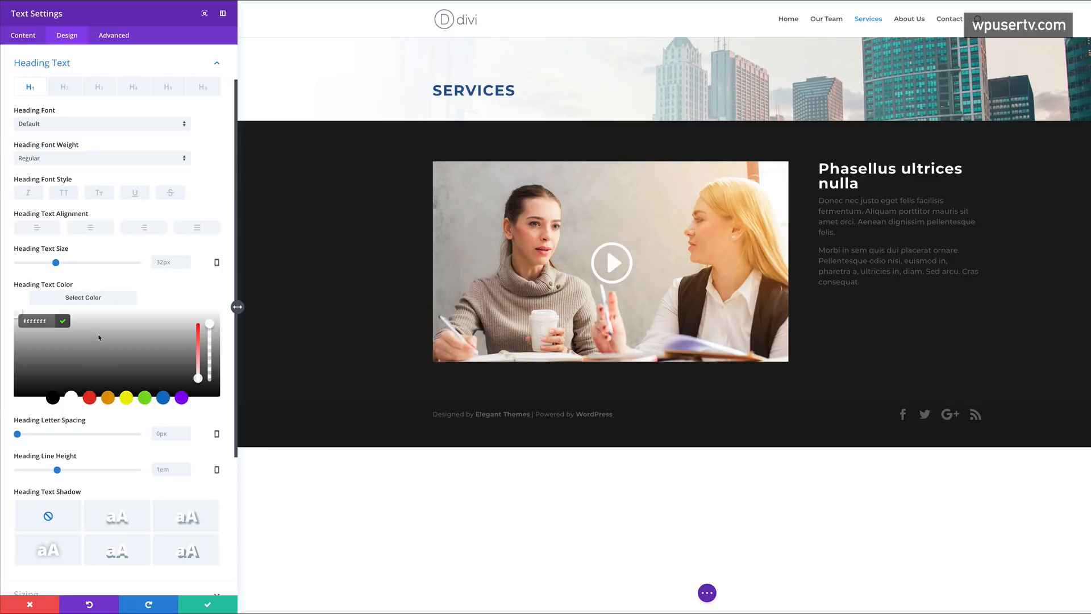
pyautogui.click(216, 63)
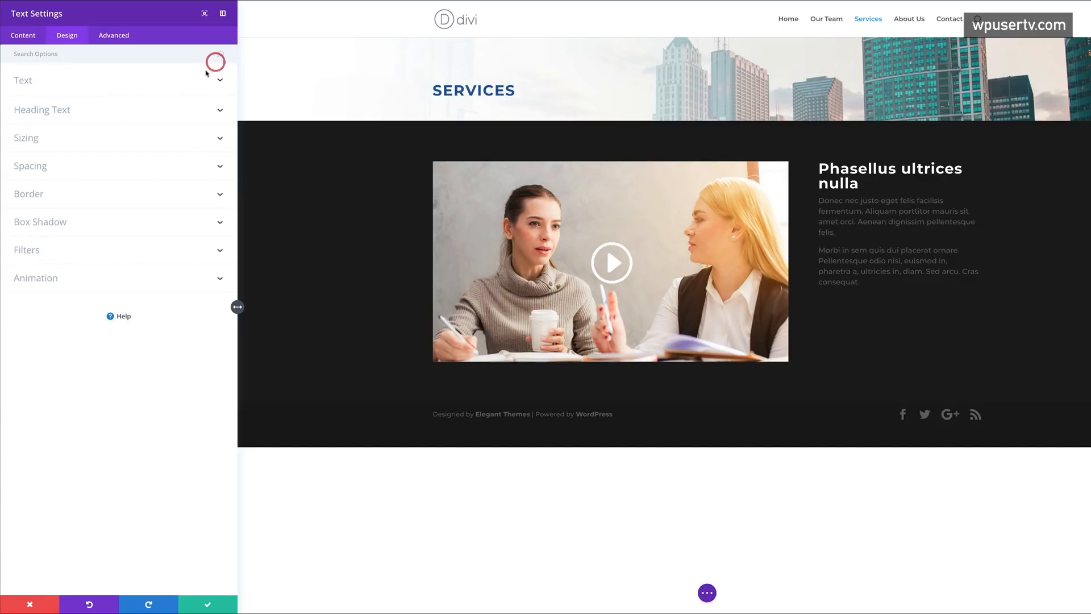
# - Set the body text colour to #666666 and save the text block
pyautogui.click(27, 81)
pyautogui.click(22, 321)
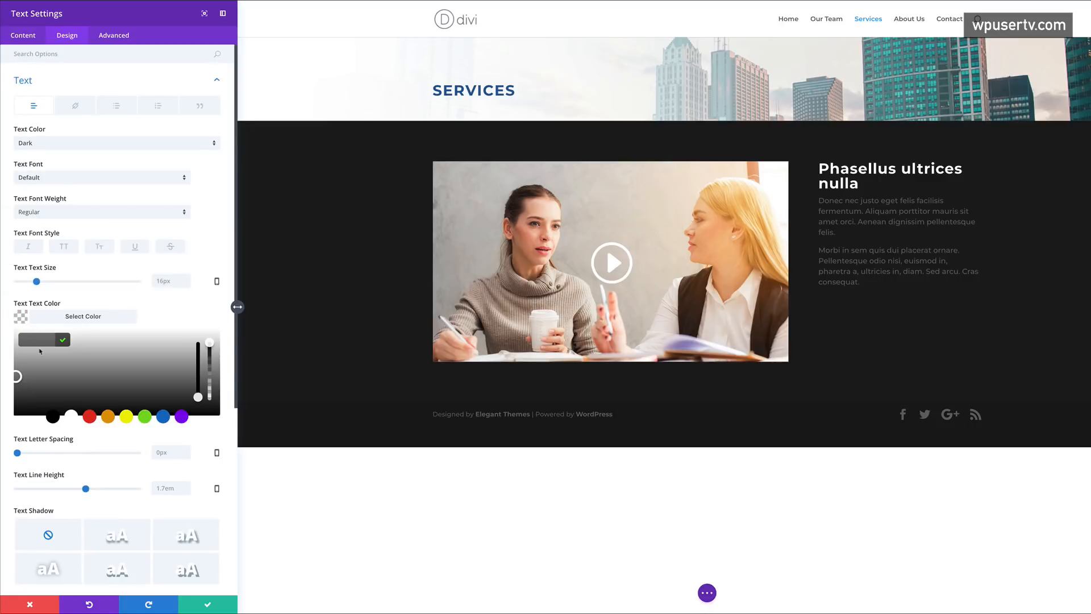
pyautogui.write('666666')
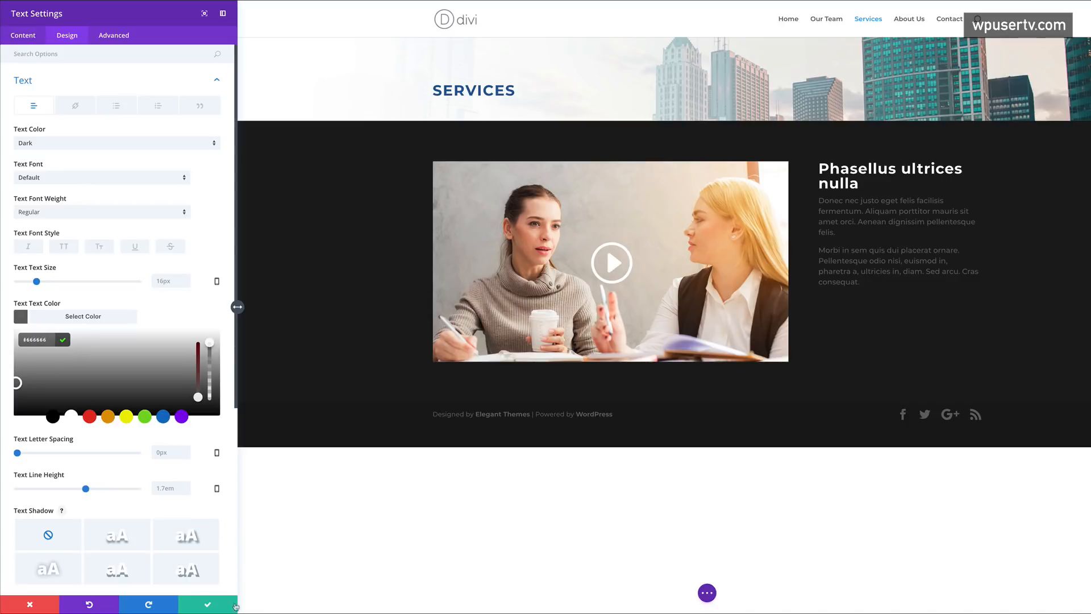
pyautogui.click(223, 610)
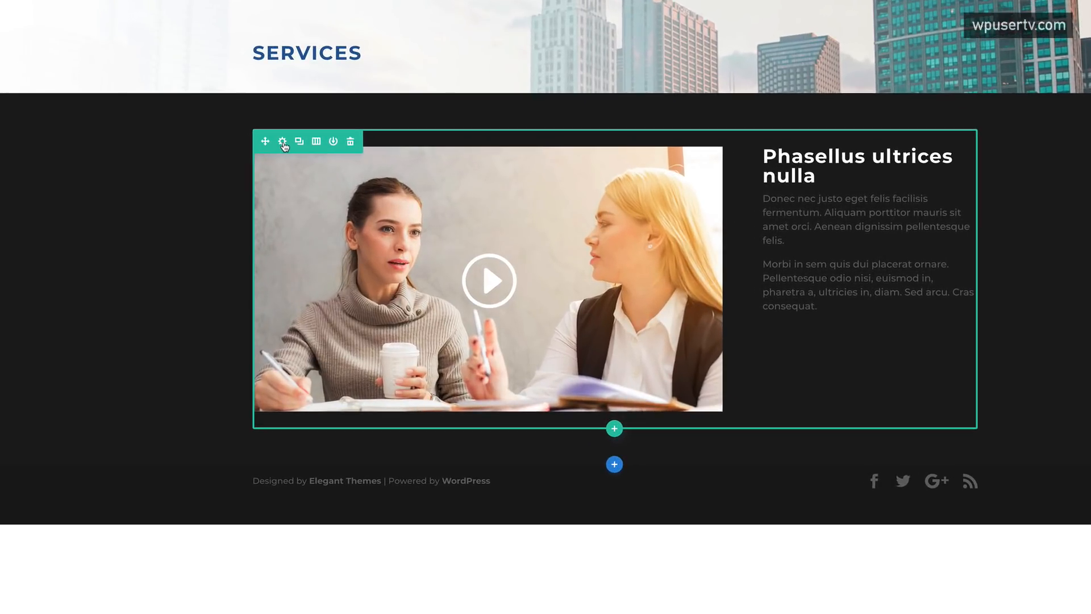
# - Enable a custom width for the video row, set it to 1418px, and save
pyautogui.click(284, 142)
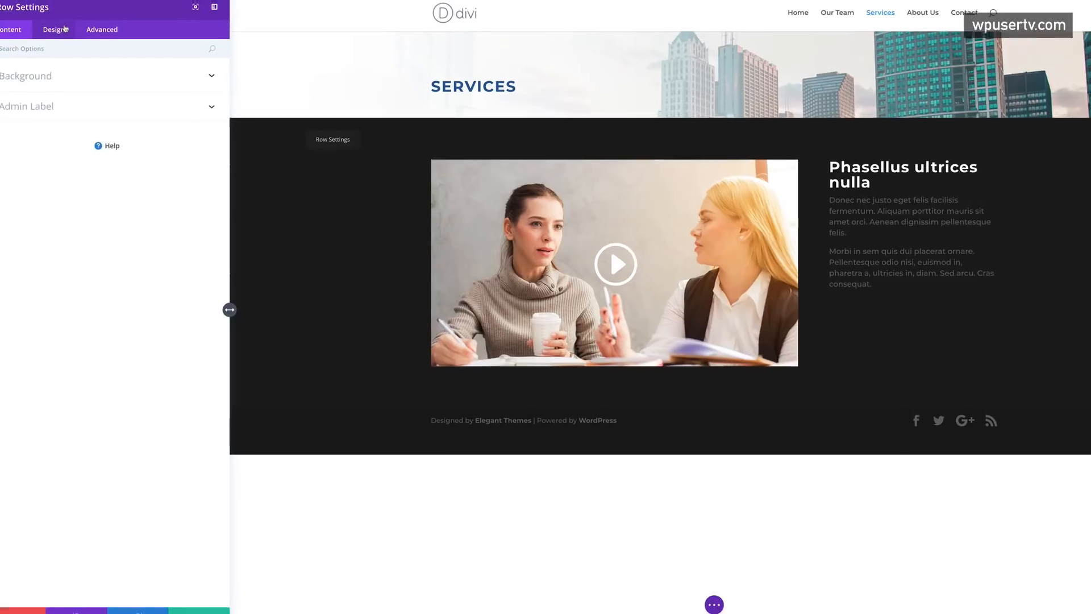
pyautogui.click(65, 28)
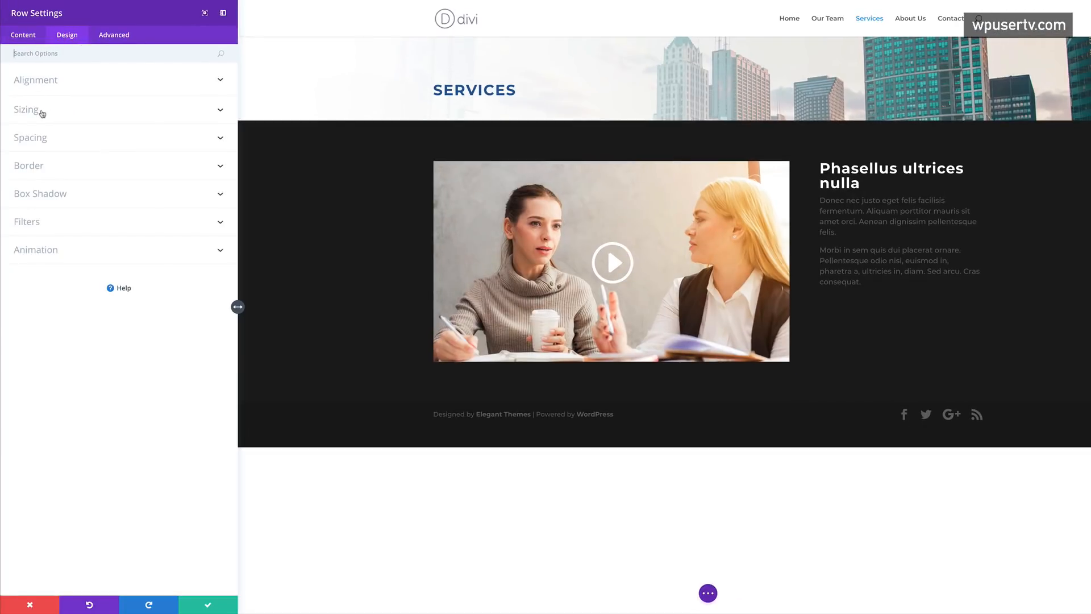
pyautogui.click(39, 113)
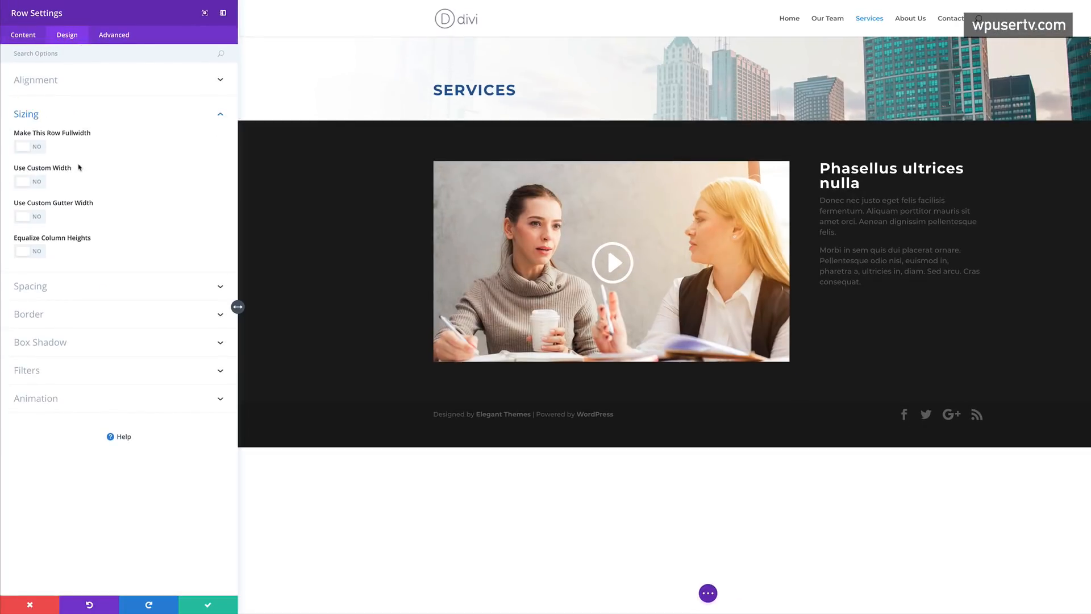
pyautogui.click(38, 182)
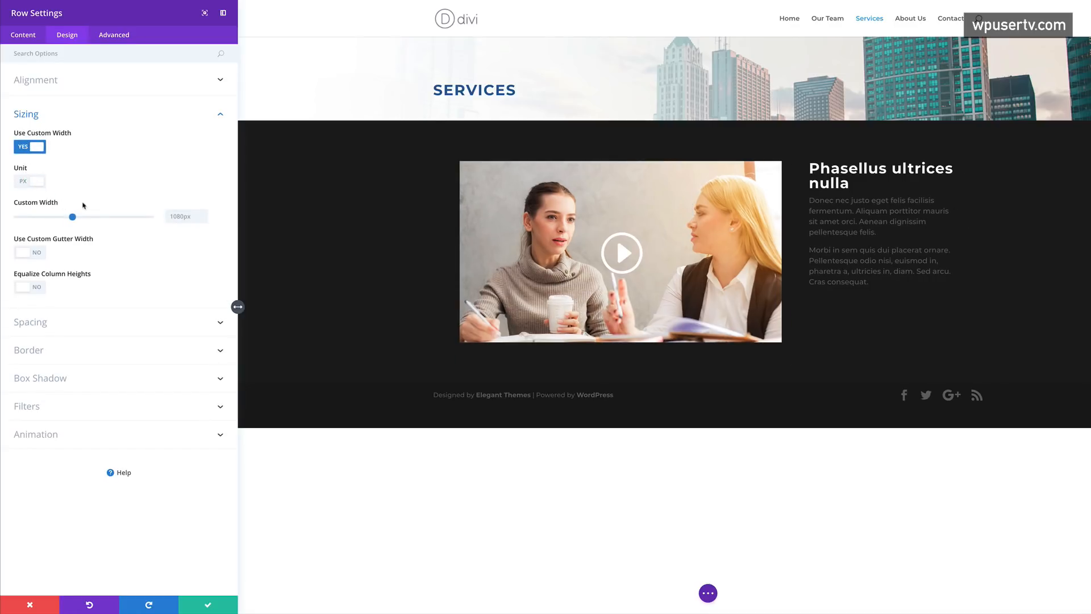
pyautogui.moveTo(73, 217); pyautogui.dragTo(90, 217)
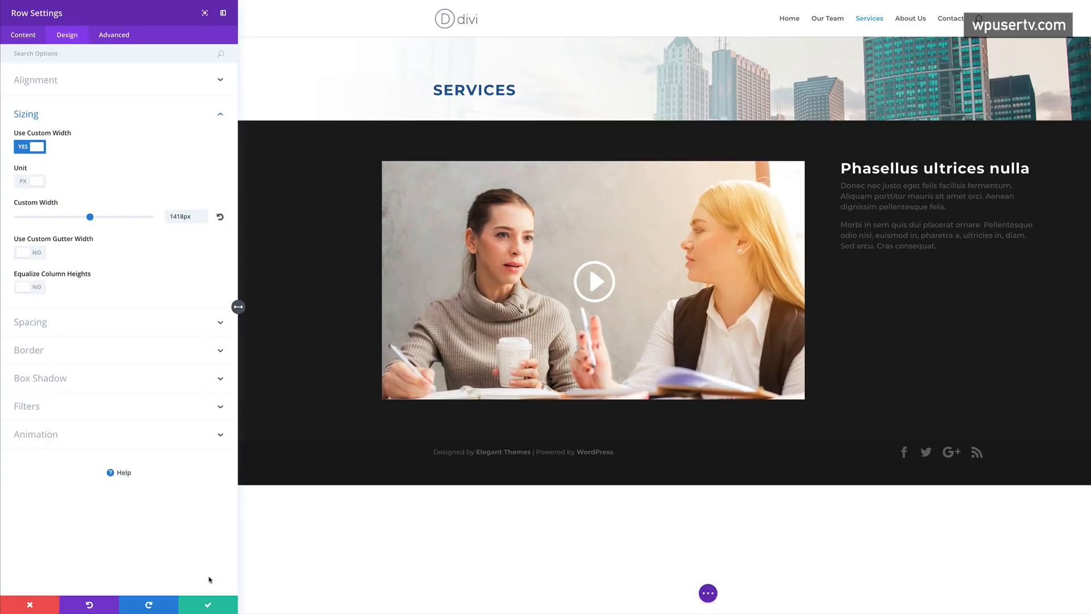
pyautogui.click(208, 606)
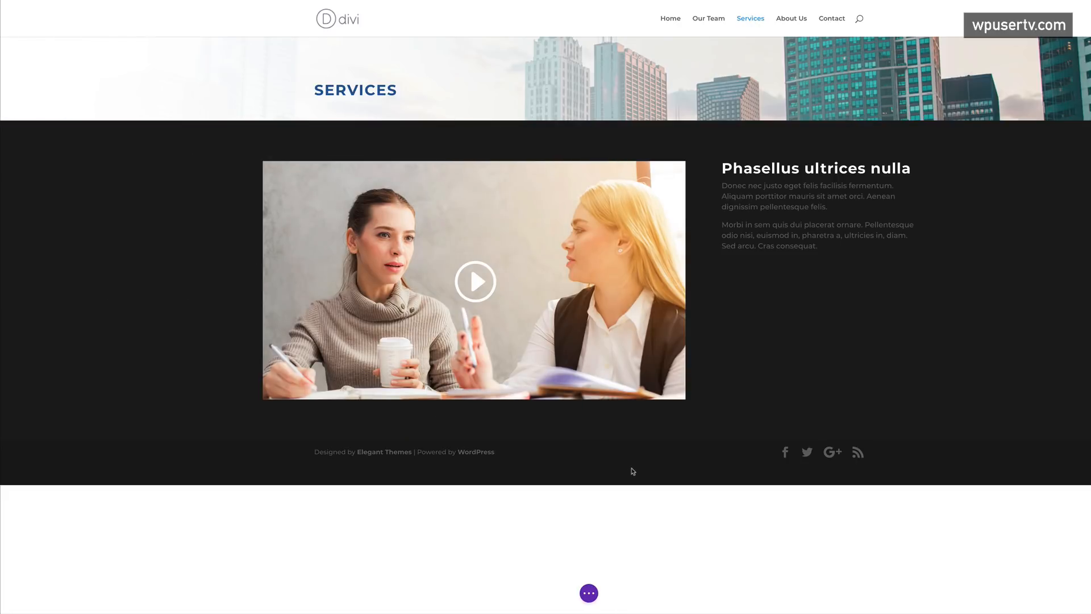
# - Add a regular section with a one-column row holding a Number Counter module
pyautogui.moveTo(620, 426)
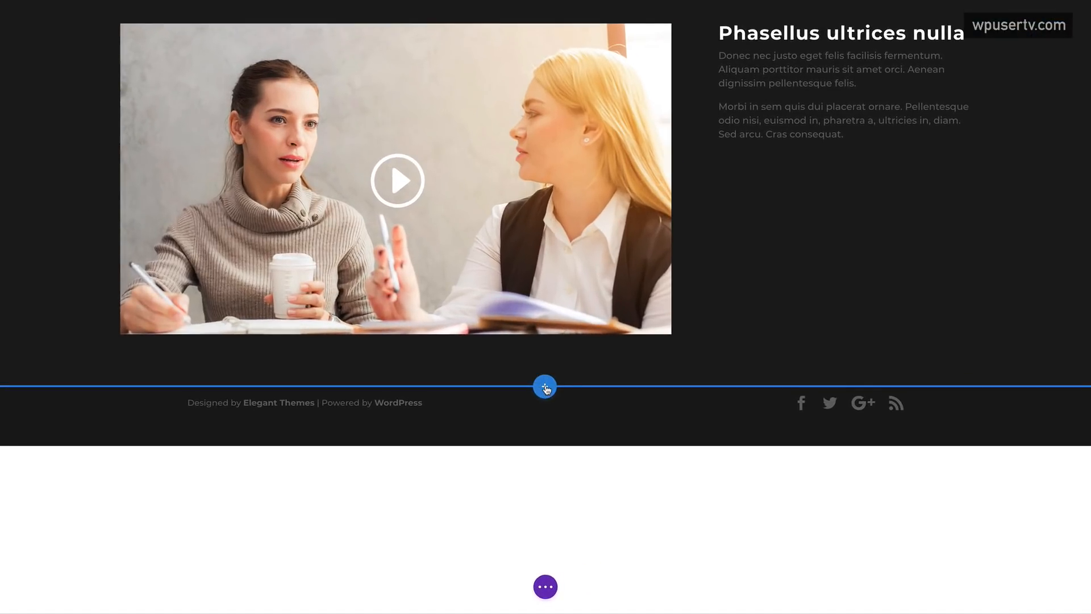
pyautogui.click(545, 387)
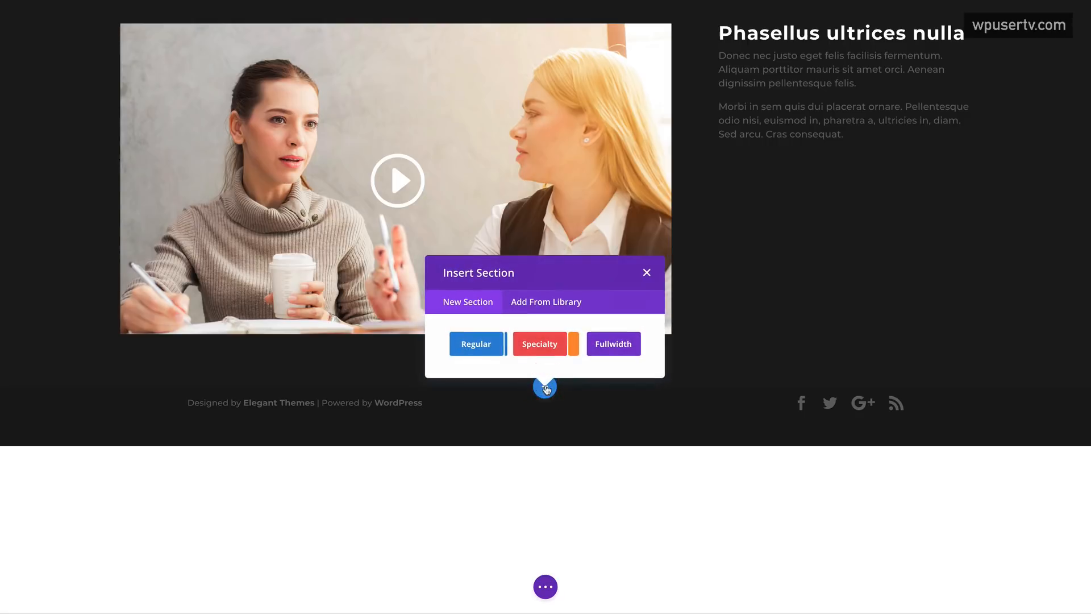
pyautogui.click(483, 349)
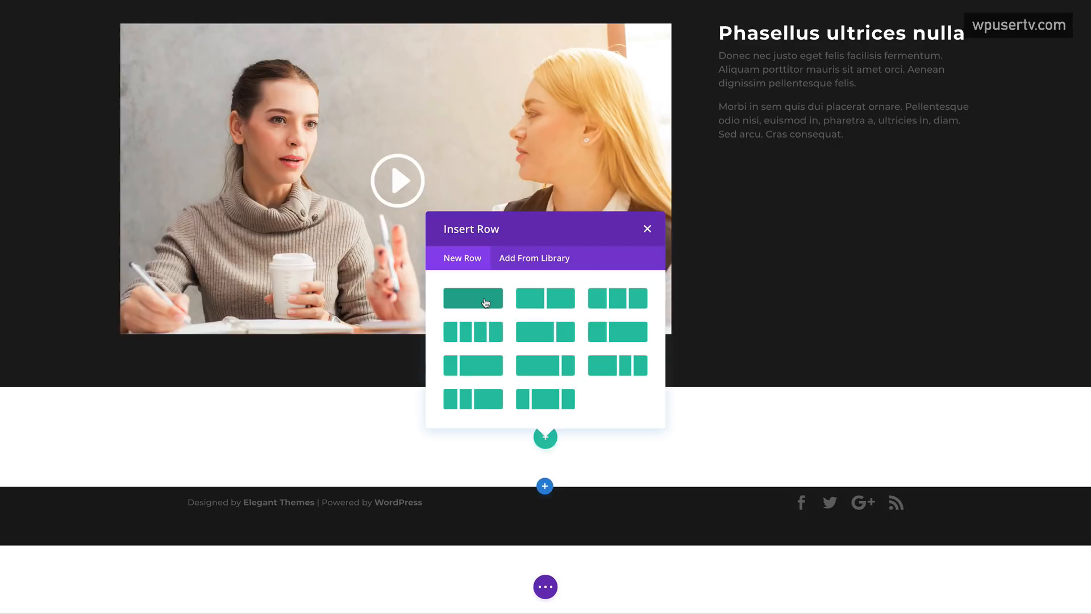
pyautogui.click(486, 302)
pyautogui.click(477, 311)
pyautogui.write('cou')
pyautogui.click(623, 395)
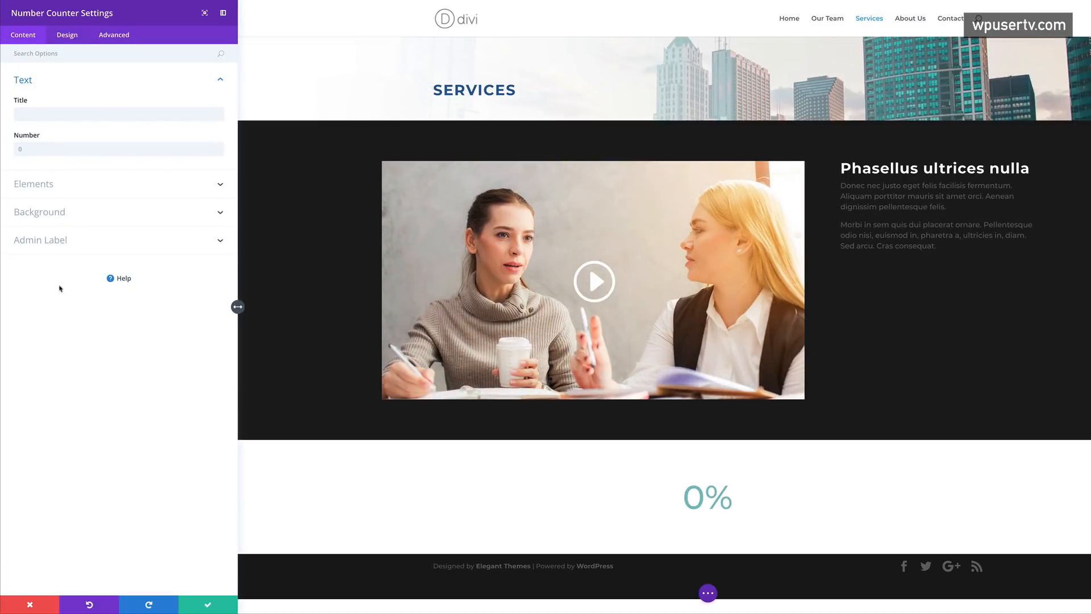
# - Set the counter title to 'Clients around the world', number 568, with the percent sign off
pyautogui.click(59, 113)
pyautogui.write('Clients in')
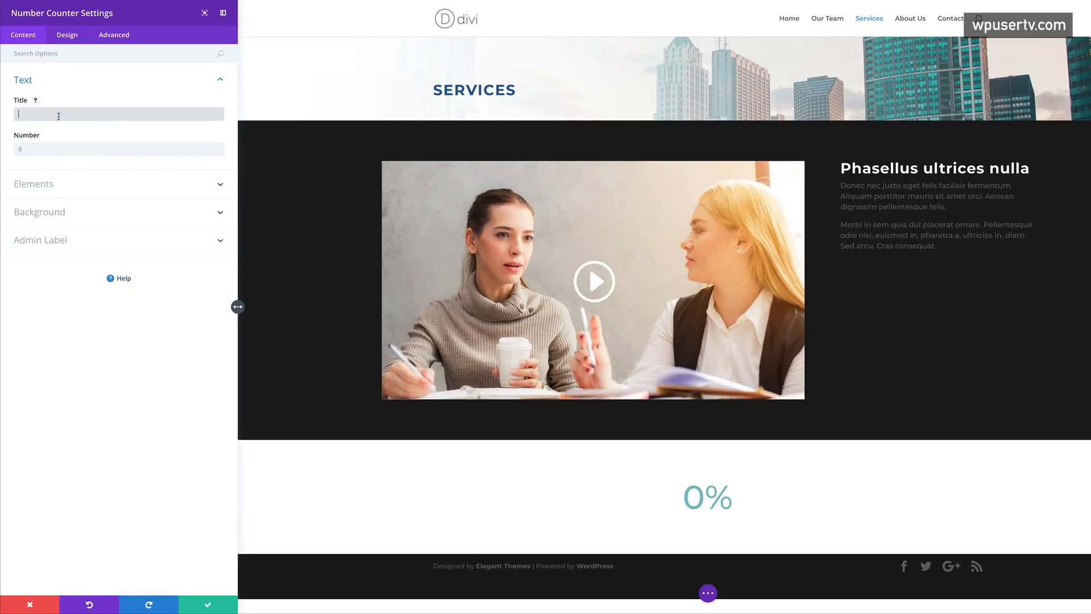
pyautogui.press('BackSpace')
pyautogui.press('BackSpace')
pyautogui.write('around the world')
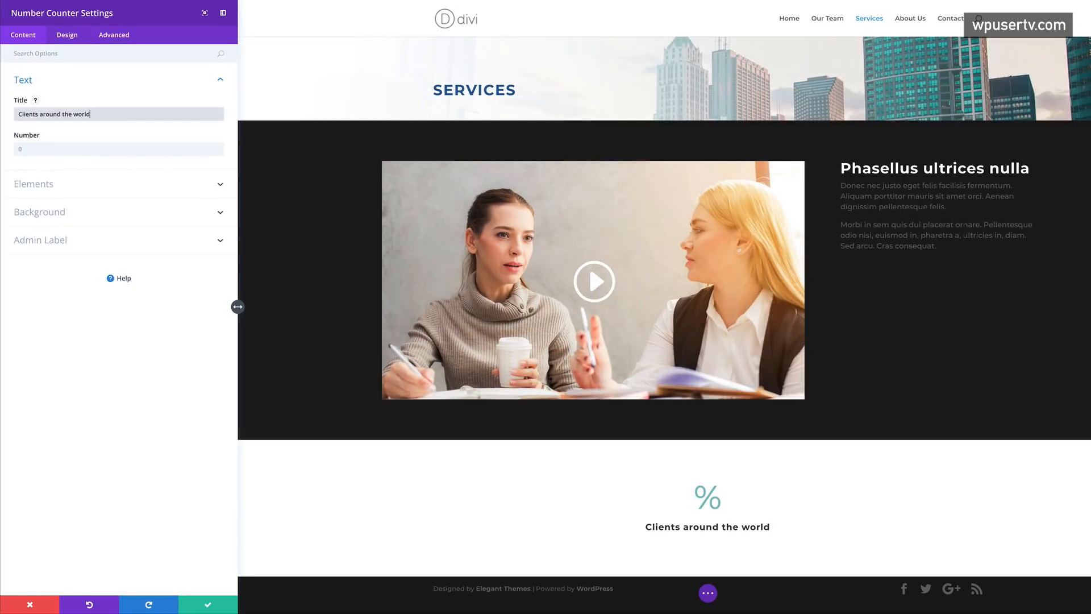
pyautogui.click(15, 150)
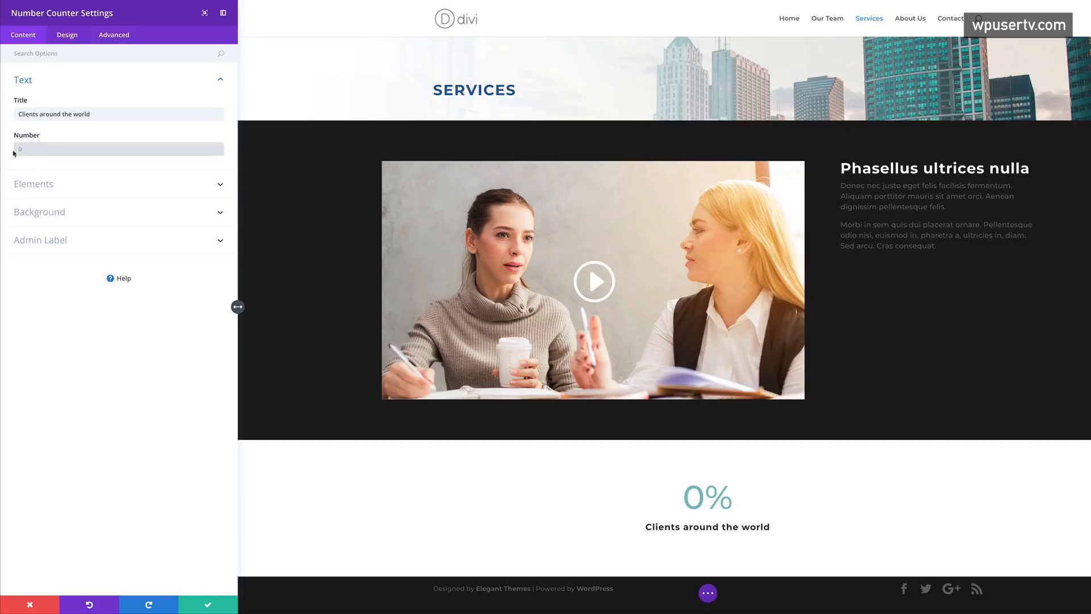
pyautogui.write('568')
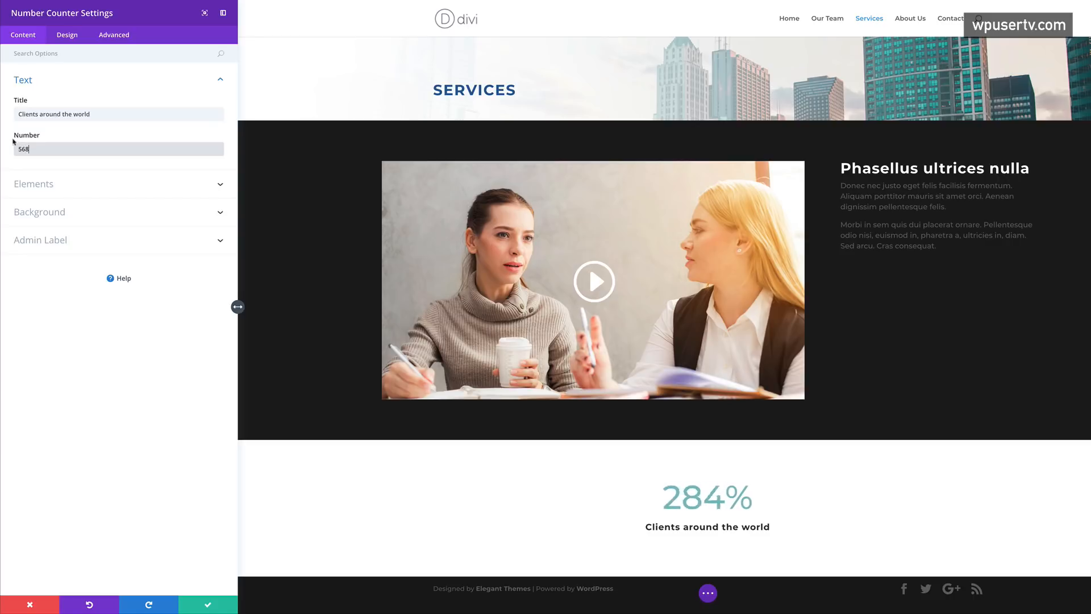
pyautogui.click(39, 189)
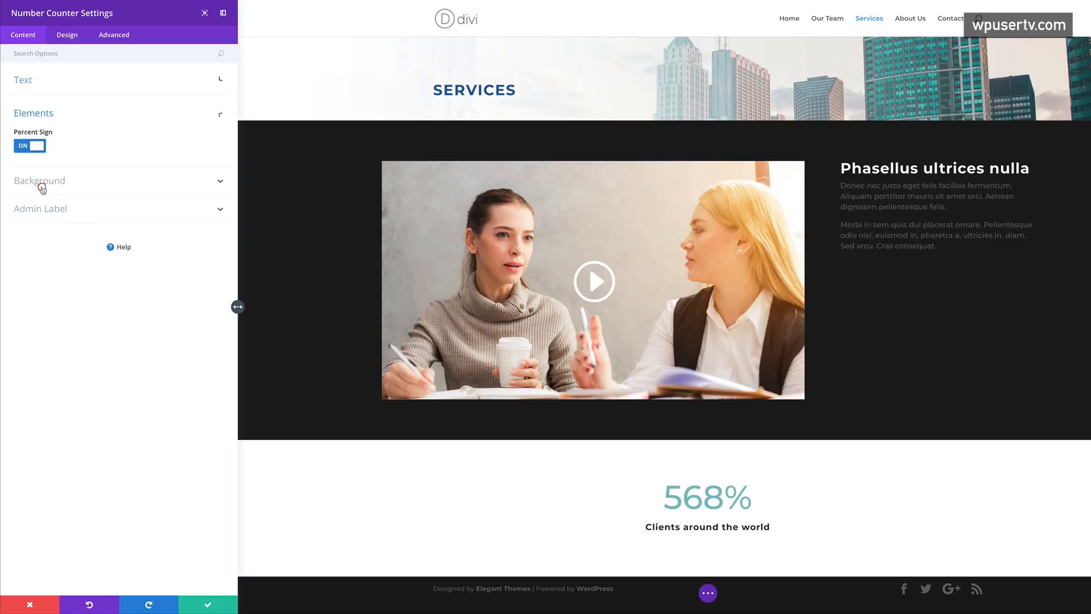
pyautogui.click(23, 148)
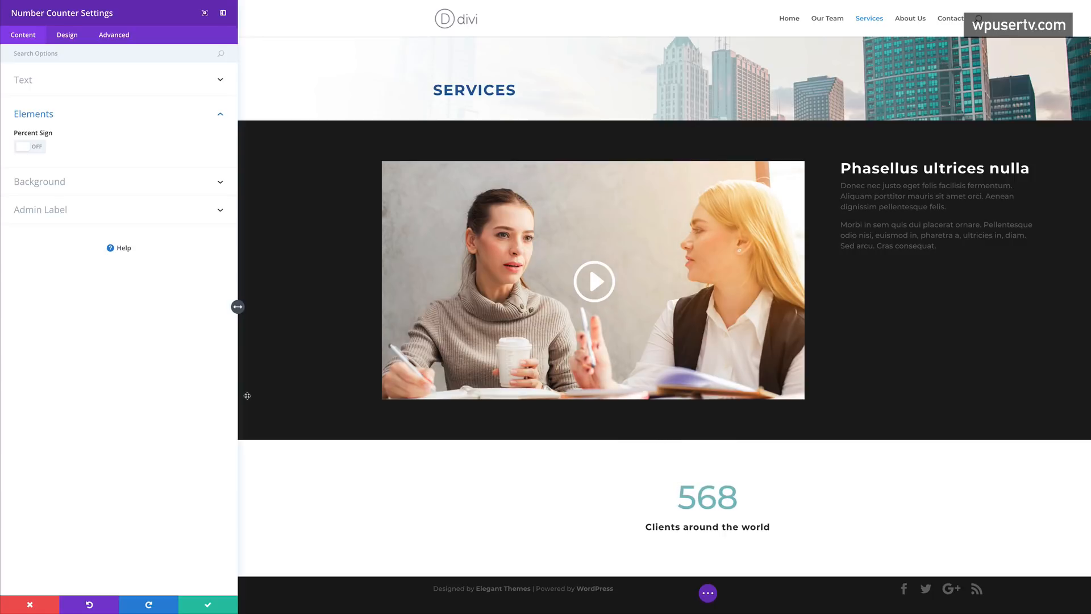
pyautogui.scroll(-1, 565, 481)
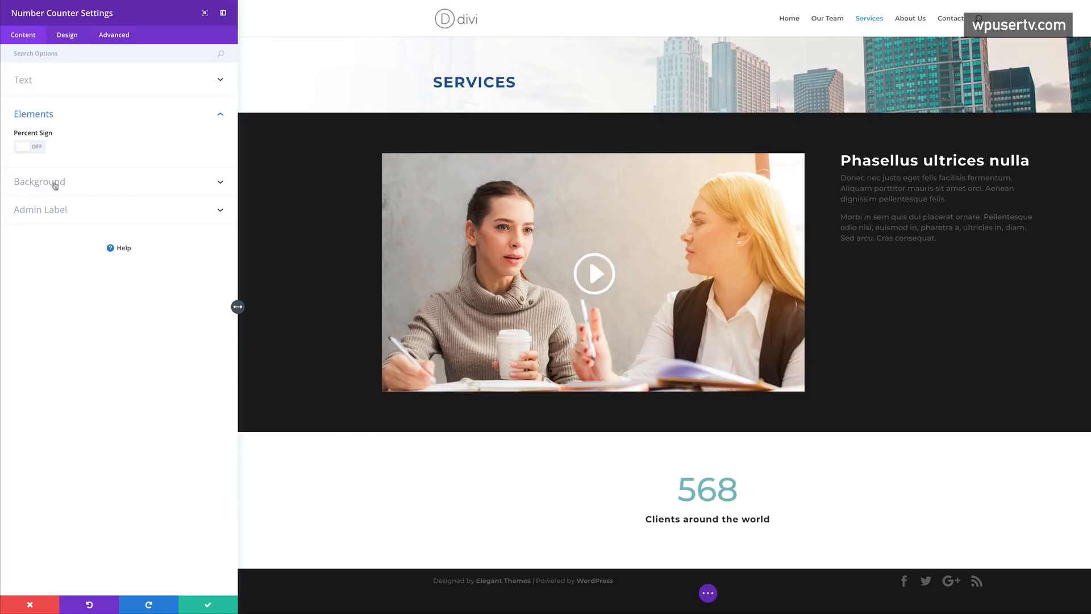
# - Give the 568 counter number colour #8e0015, 66px size and 6px letter spacing
pyautogui.click(67, 35)
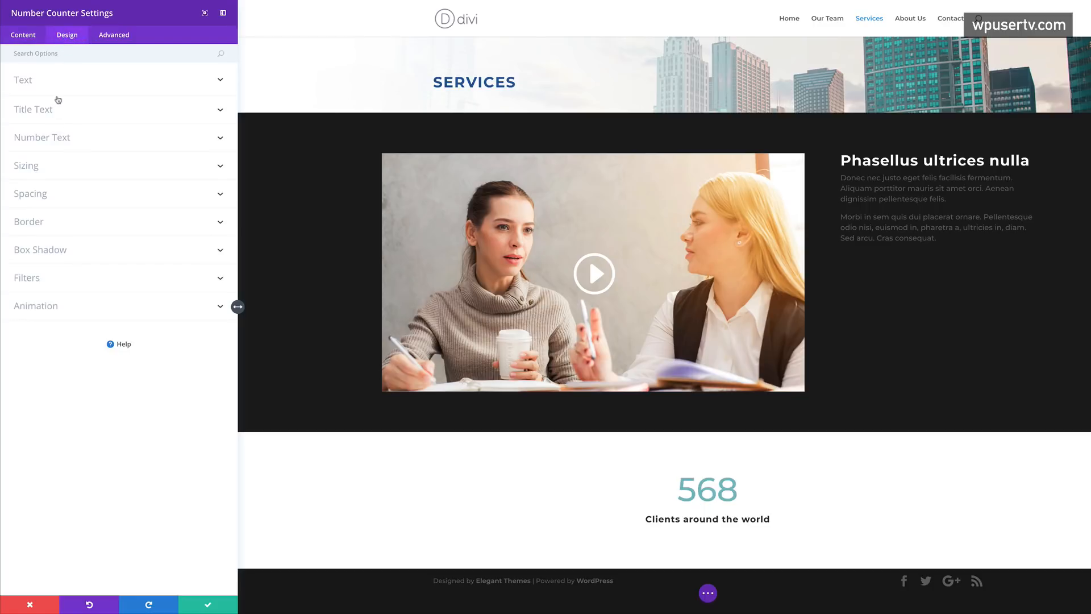
pyautogui.click(67, 139)
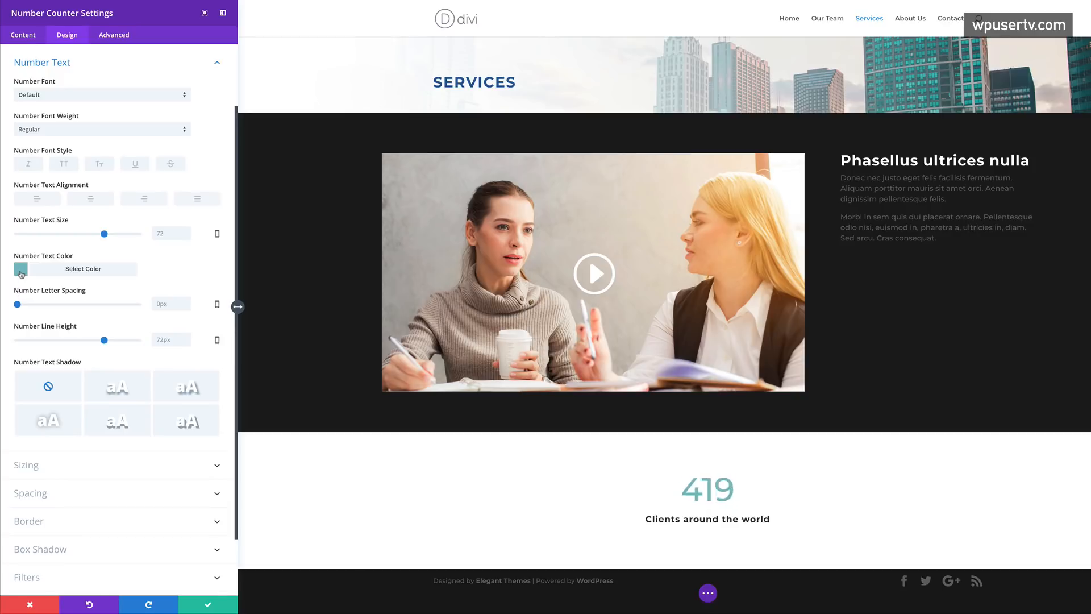
pyautogui.click(21, 273)
pyautogui.click(52, 369)
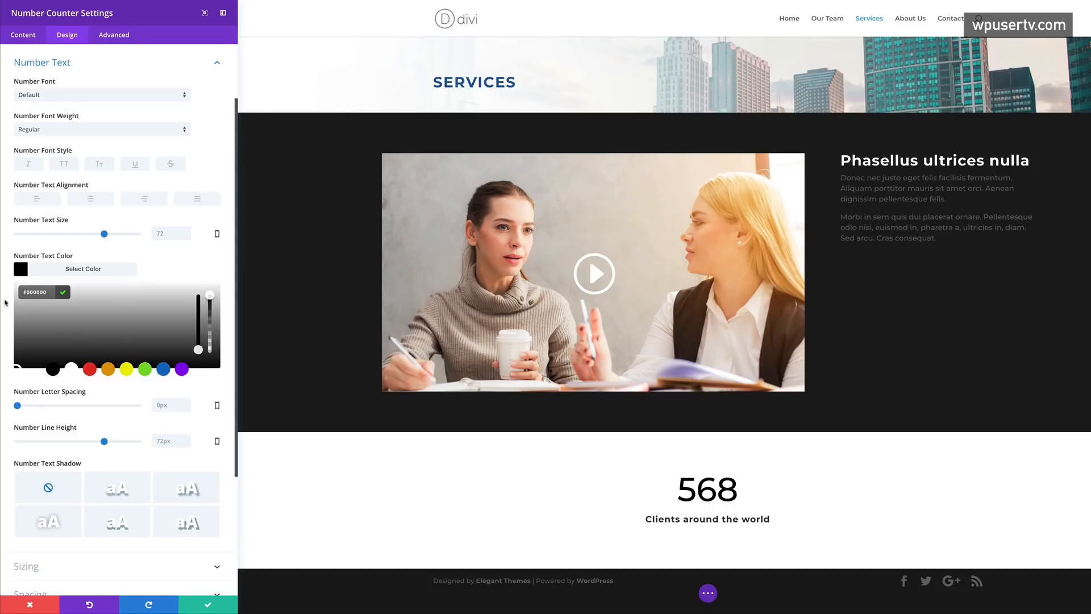
pyautogui.doubleClick(31, 292)
pyautogui.write('8e0015')
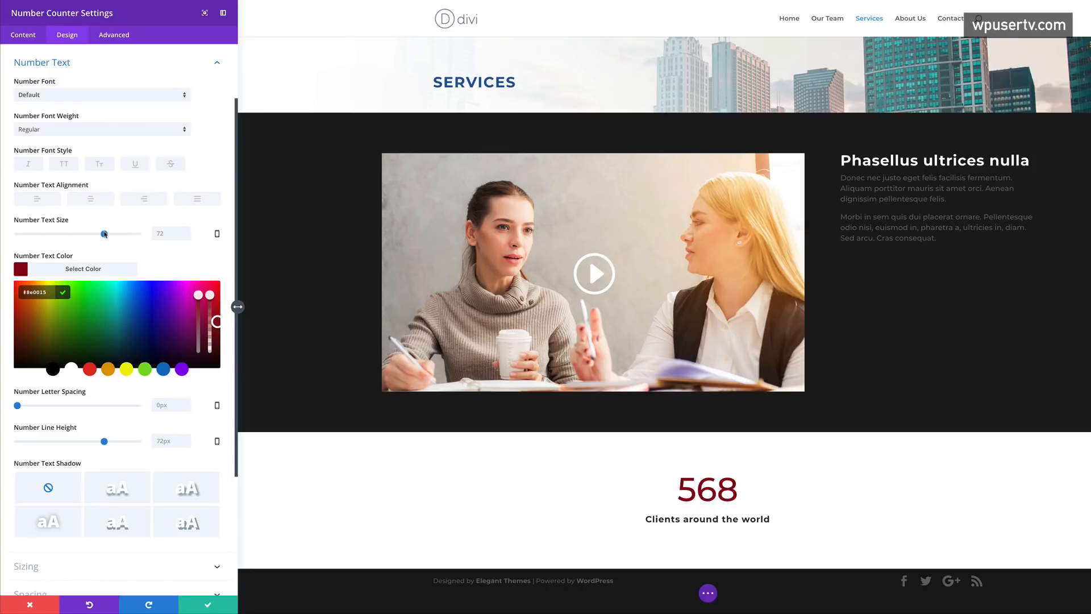
pyautogui.moveTo(104, 236); pyautogui.dragTo(97, 238)
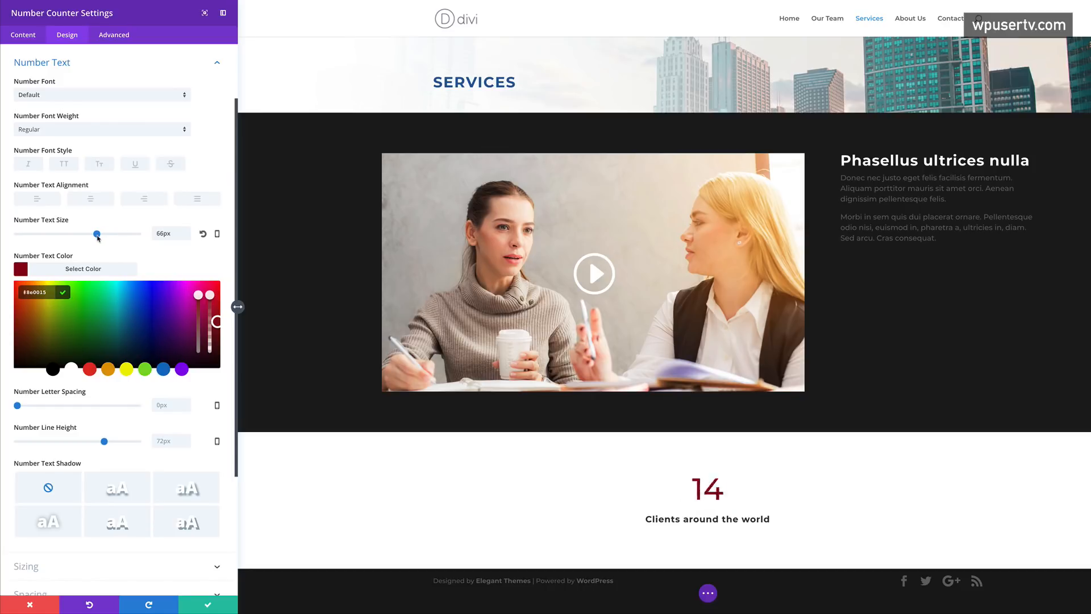
pyautogui.click(98, 238)
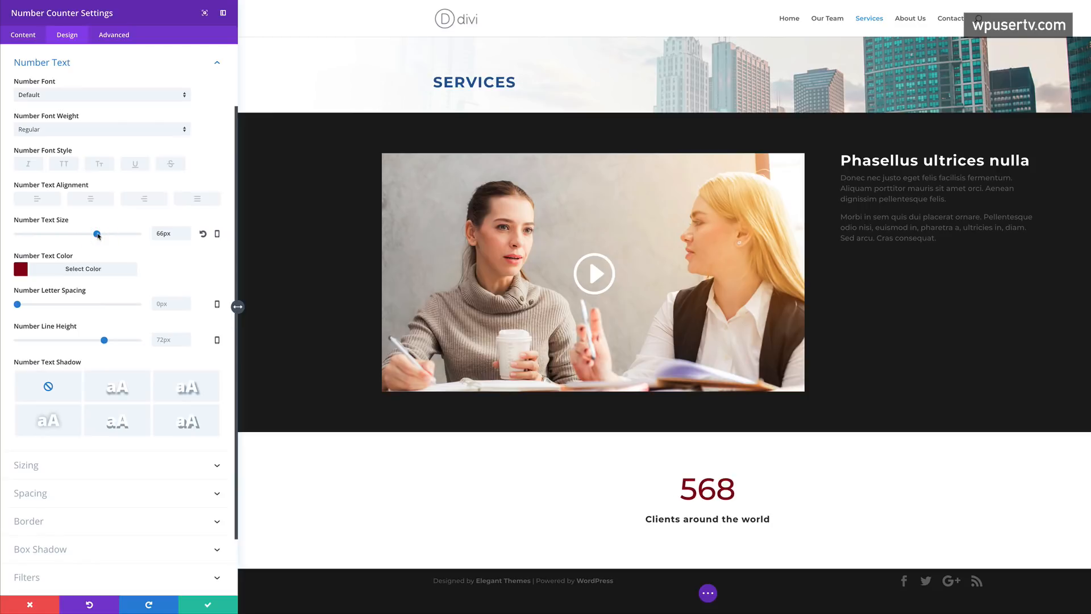
pyautogui.moveTo(18, 305); pyautogui.dragTo(25, 305)
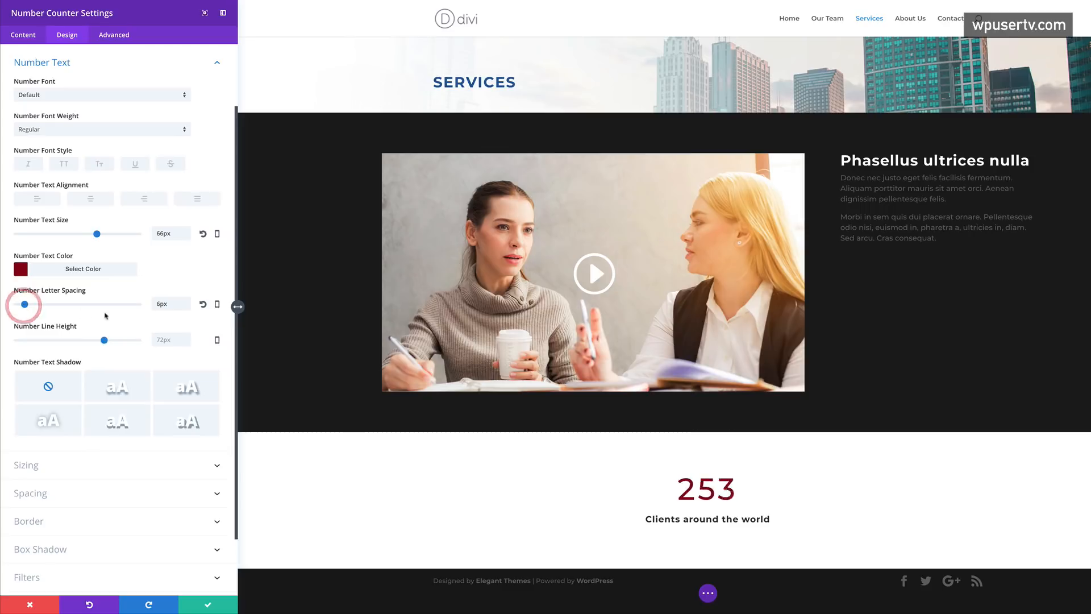
pyautogui.scroll(-3, 82, 312)
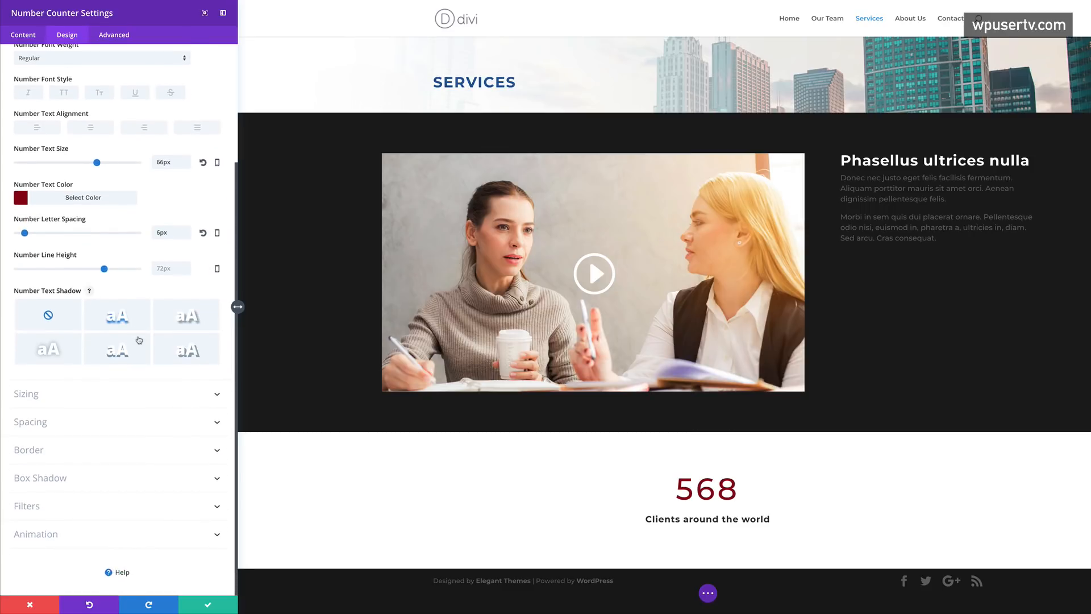
pyautogui.scroll(3, 139, 335)
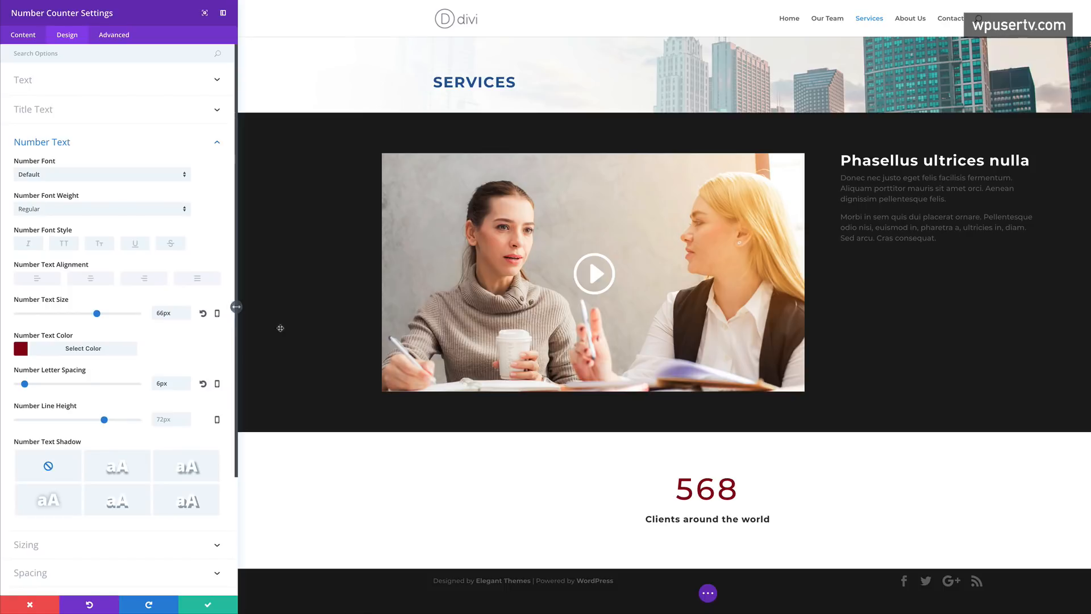
# - Make 'Clients around the world' 26px uppercase with 2px letter spacing, then save the counter
pyautogui.click(61, 112)
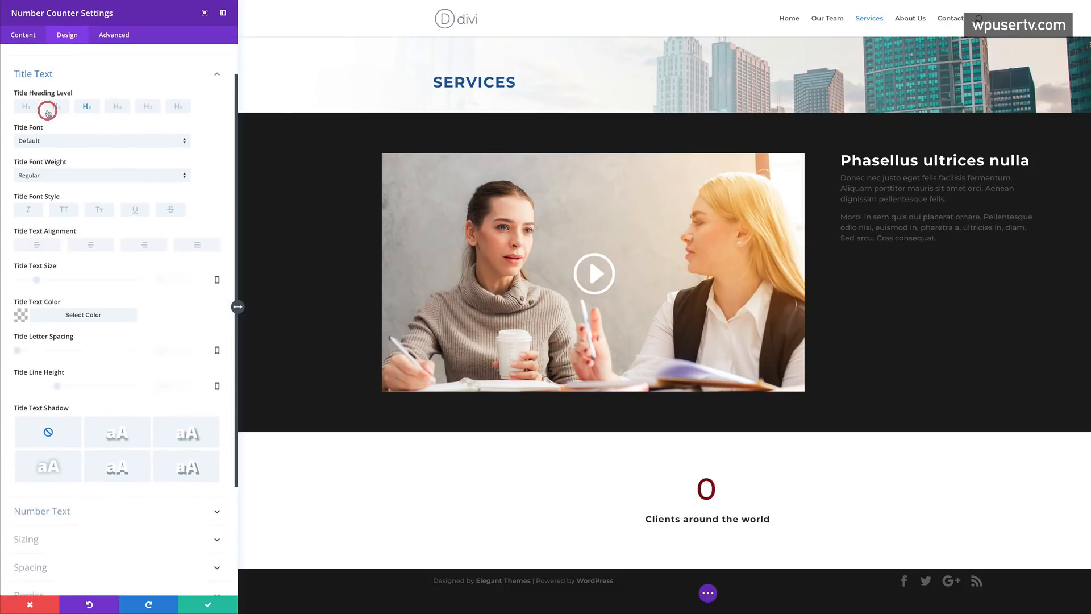
pyautogui.moveTo(36, 268); pyautogui.dragTo(49, 268)
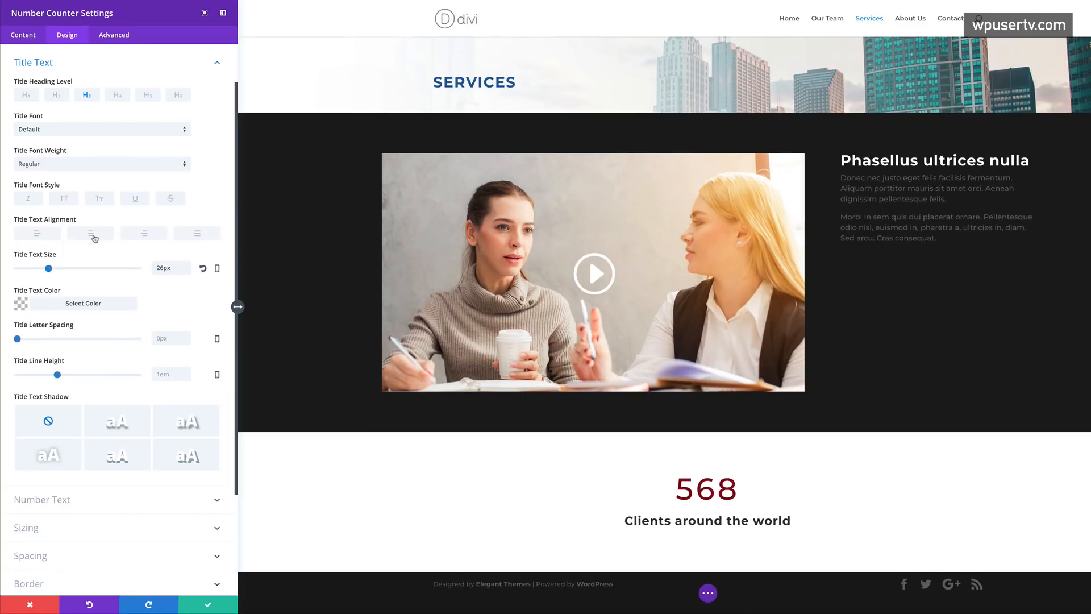
pyautogui.click(65, 198)
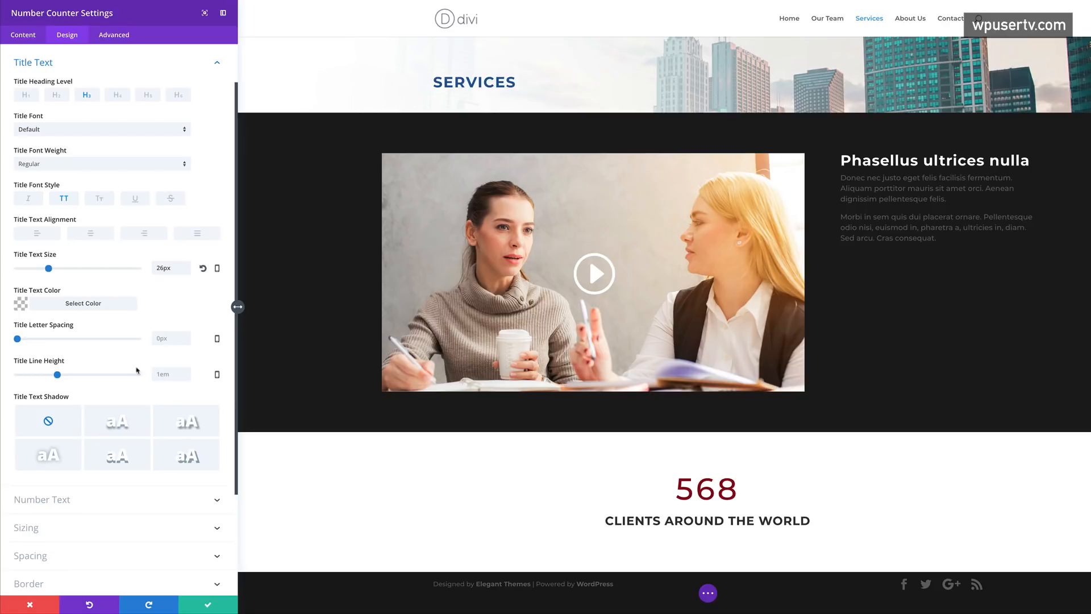
pyautogui.moveTo(18, 339); pyautogui.dragTo(19, 339)
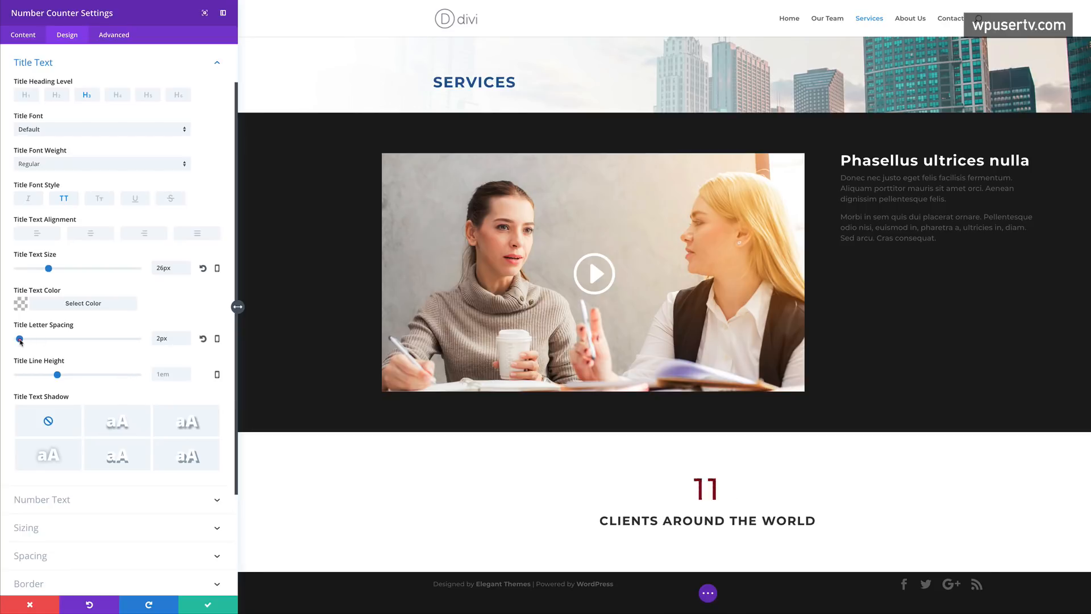
pyautogui.scroll(-3, 83, 356)
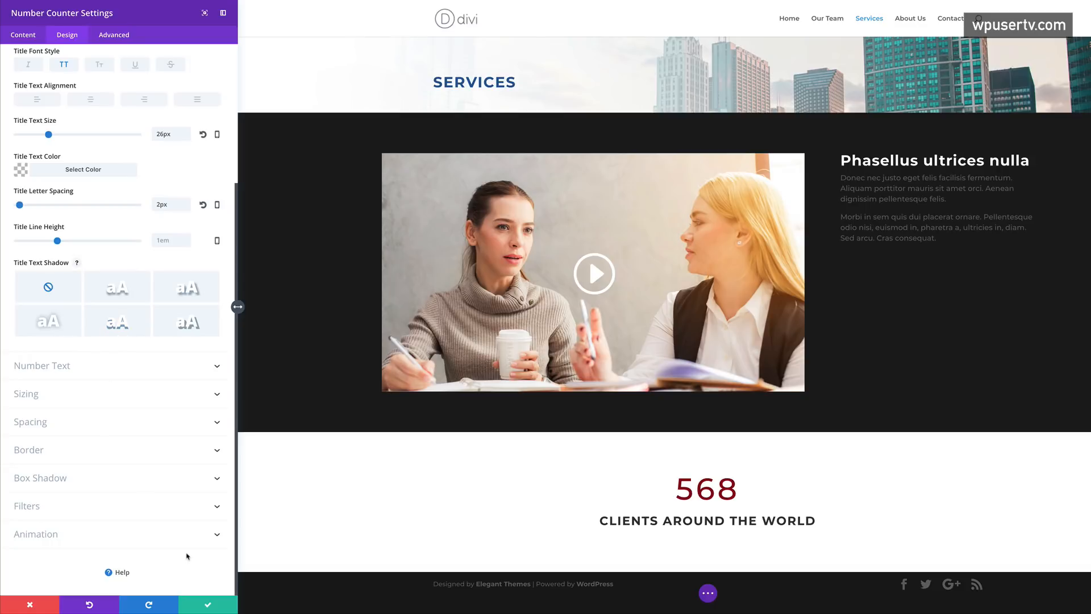
pyautogui.click(207, 605)
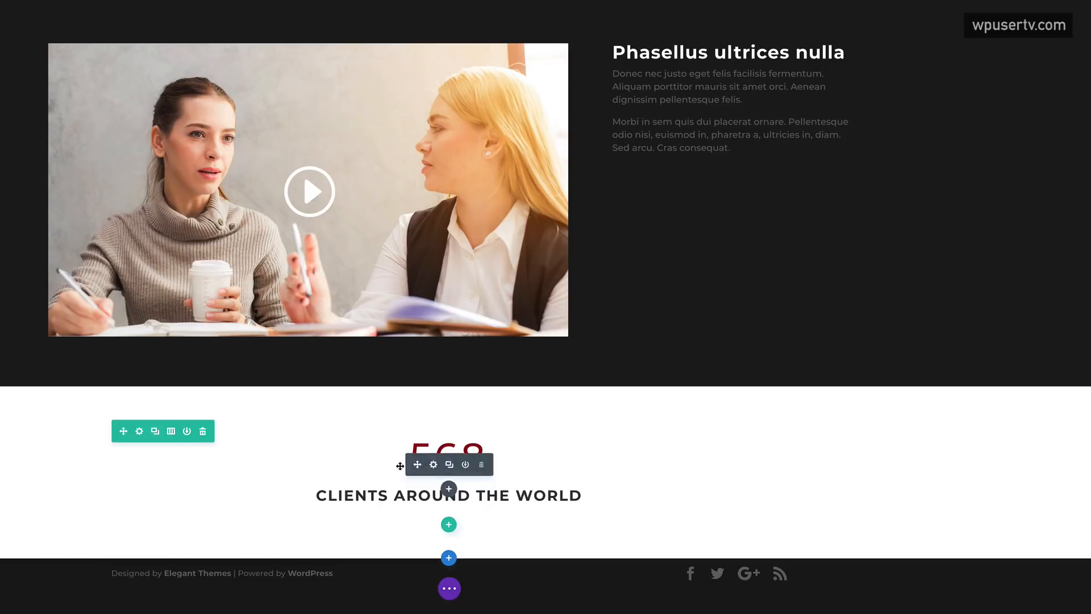
# - Switch the counter row to two columns and add an Image module to the right column
pyautogui.click(171, 433)
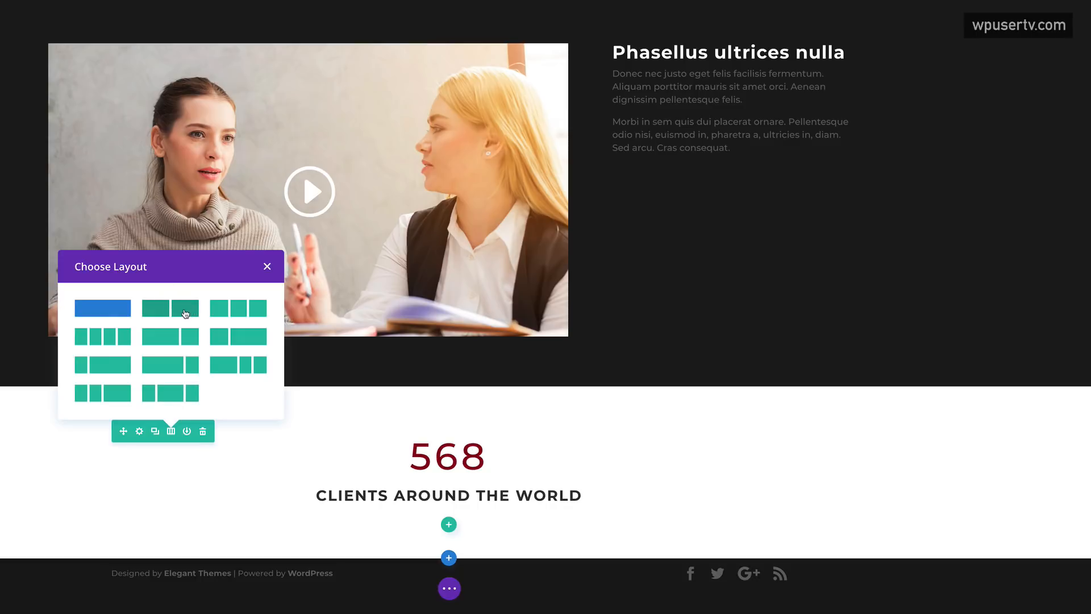
pyautogui.click(186, 313)
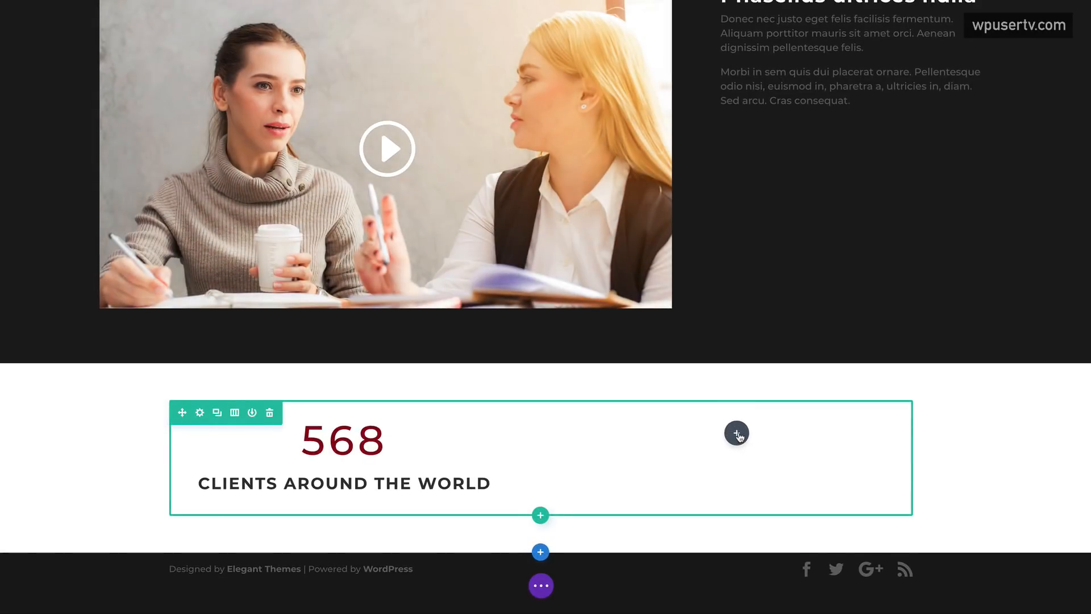
pyautogui.click(737, 434)
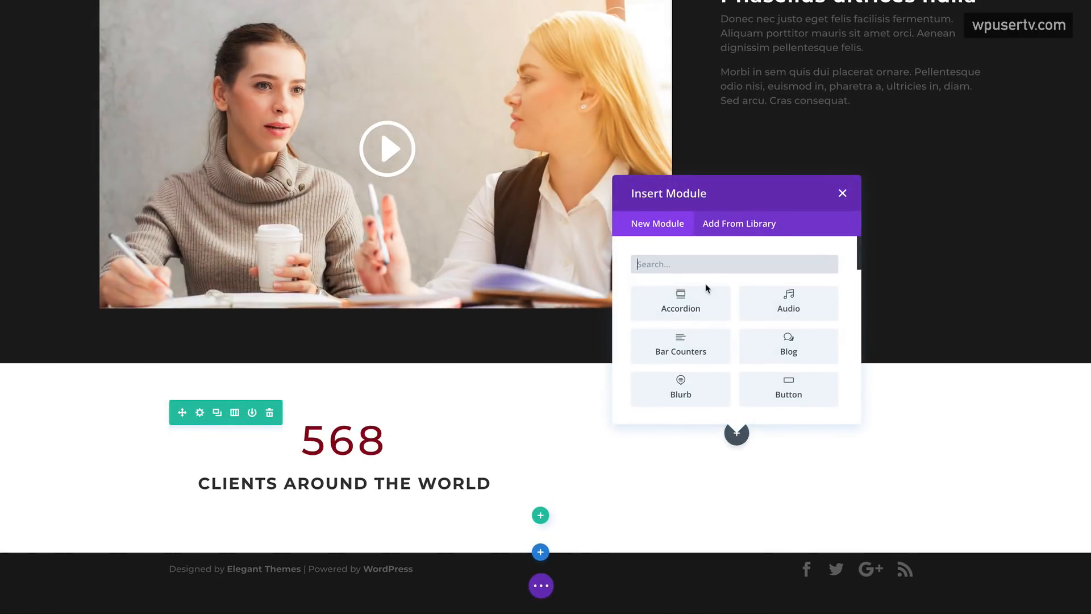
pyautogui.write('image')
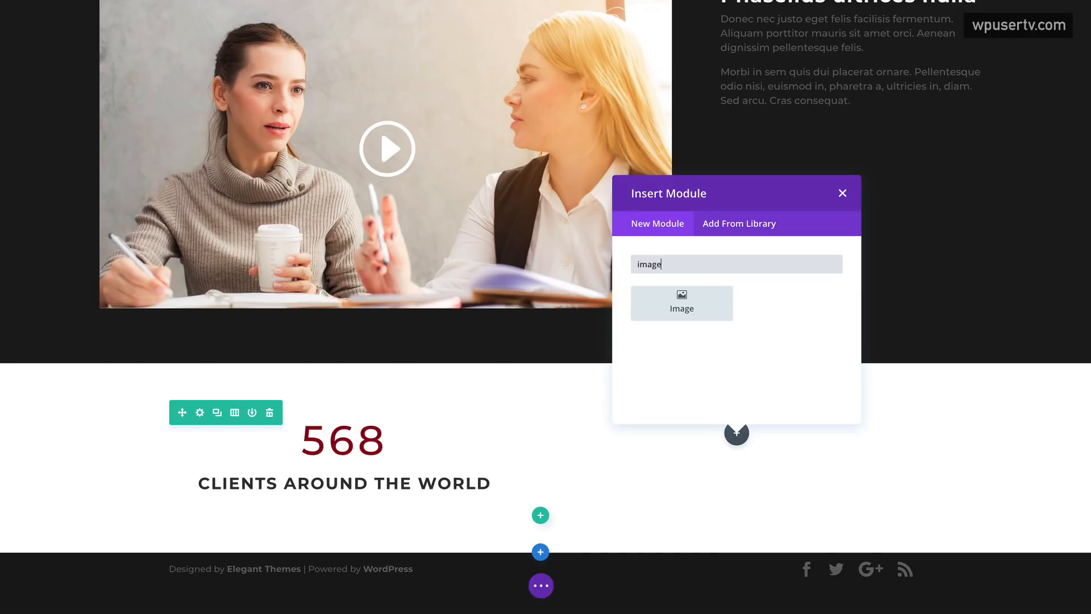
pyautogui.click(689, 302)
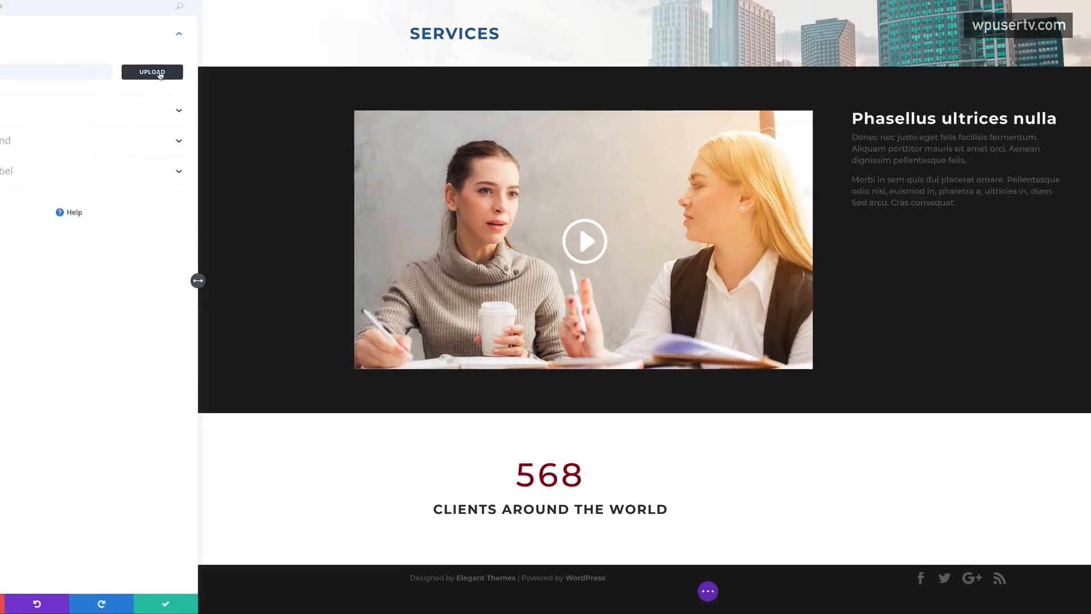
# - Insert the city aerial photo from the Media Library into the Image module and save it
pyautogui.click(151, 72)
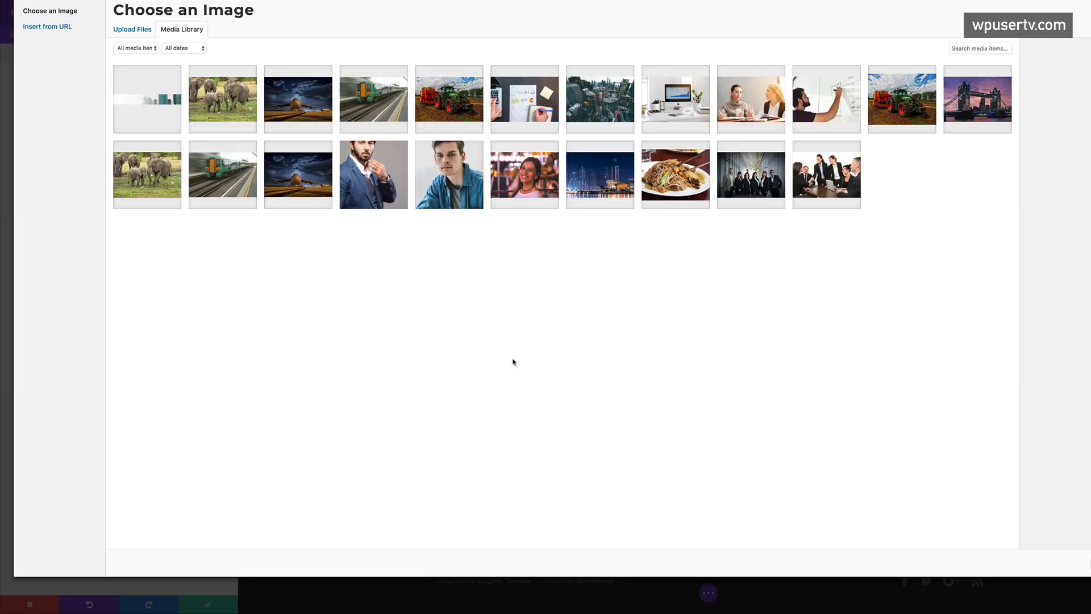
pyautogui.click(603, 106)
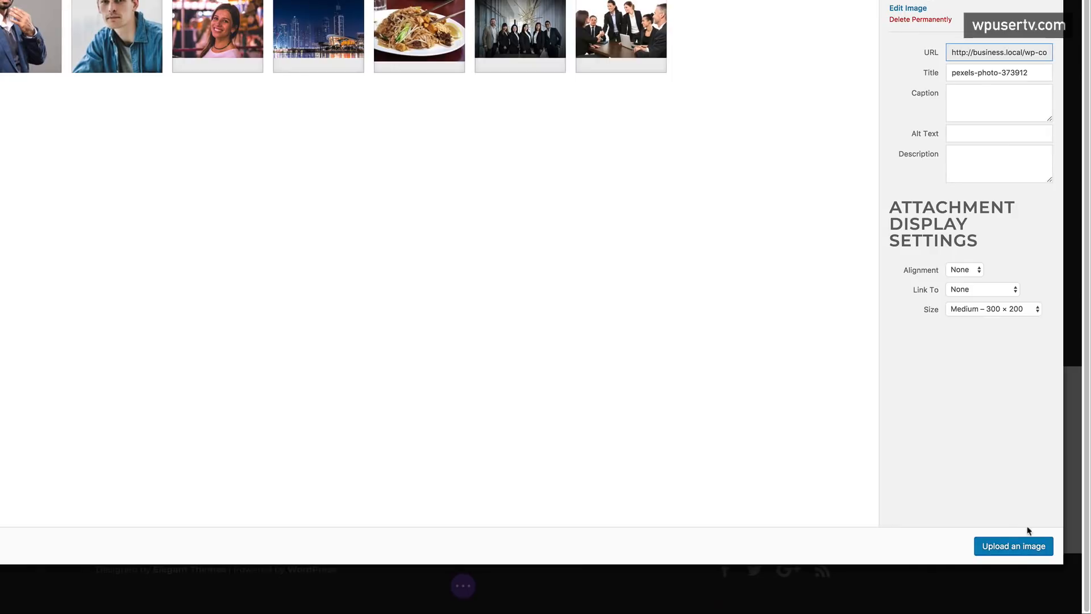
pyautogui.click(1027, 542)
pyautogui.scroll(-3, 957, 430)
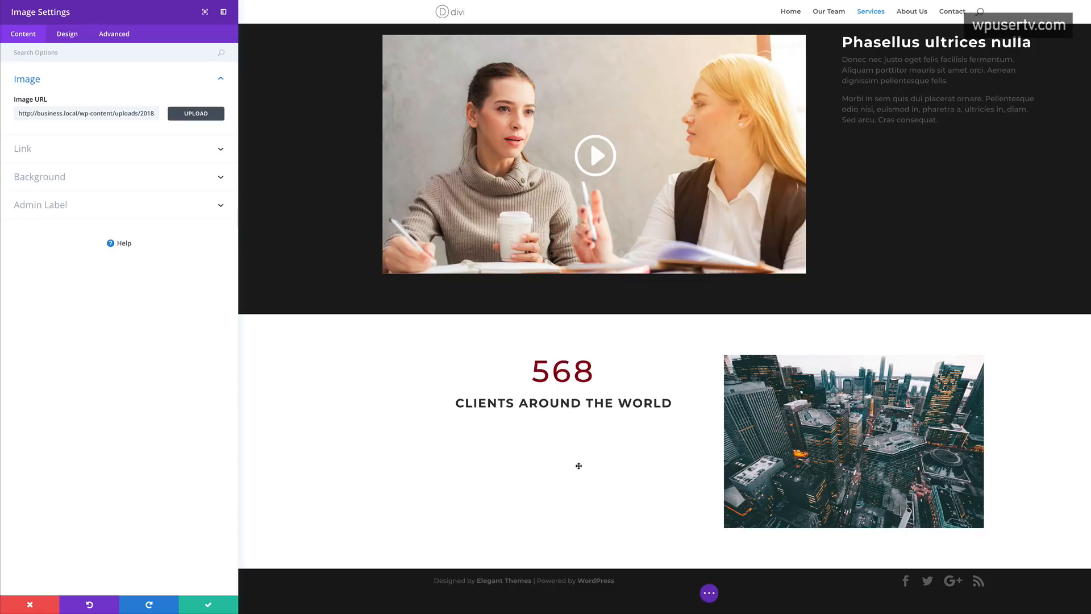
pyautogui.click(208, 606)
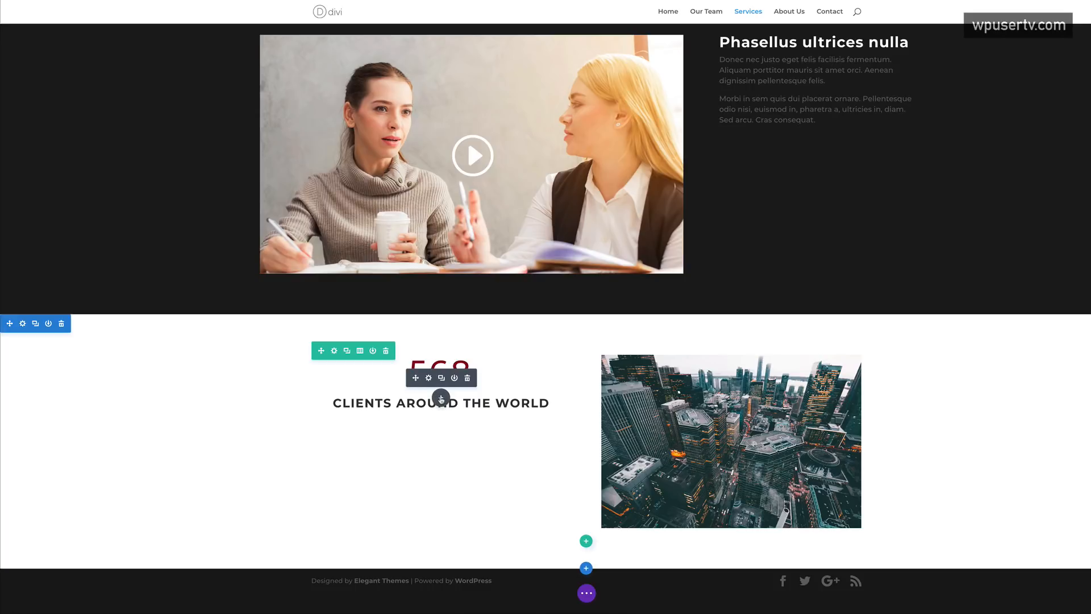
# - Add a Text module under the counter and paste in the Morbi paragraph
pyautogui.click(441, 399)
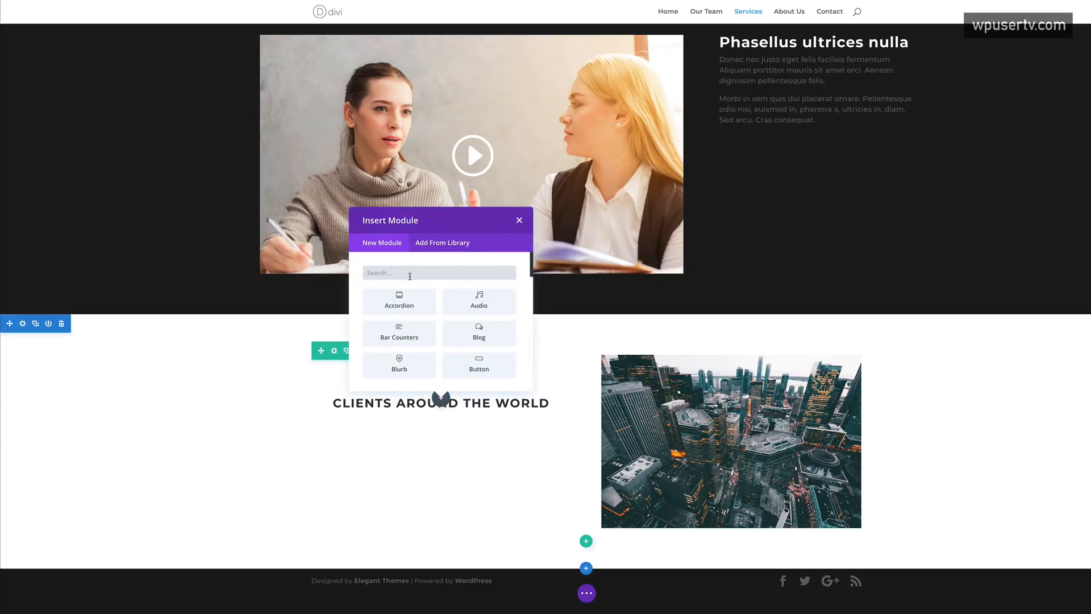
pyautogui.write('text')
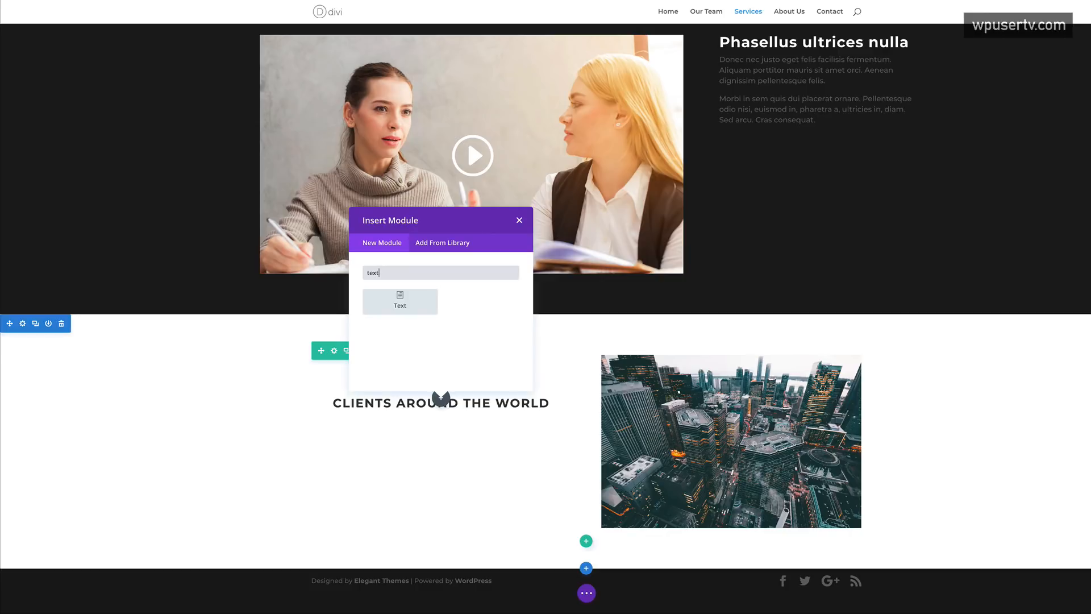
pyautogui.click(418, 303)
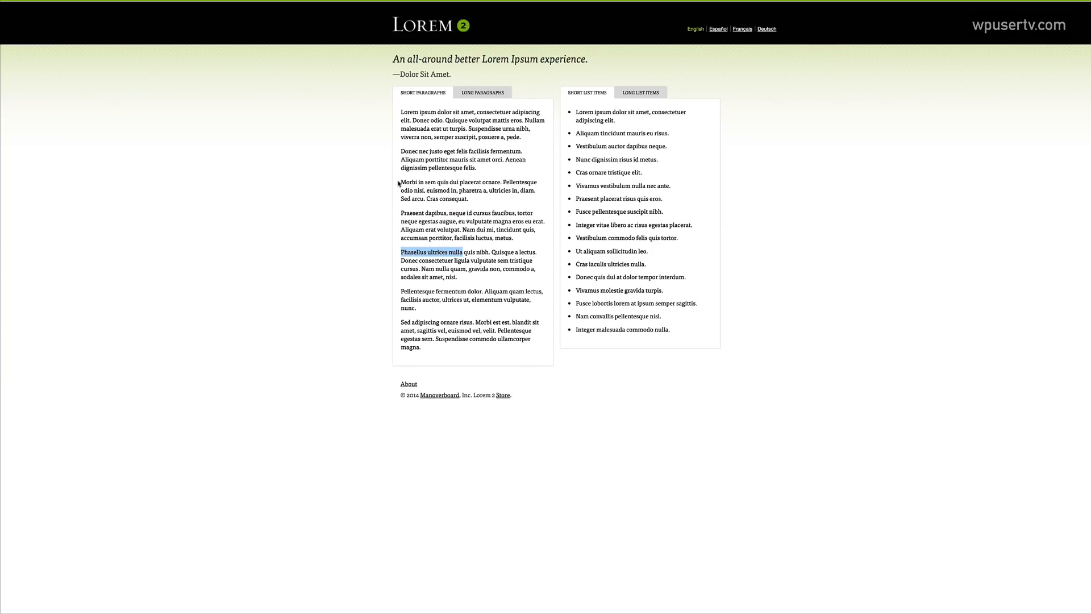
pyautogui.moveTo(399, 183); pyautogui.dragTo(470, 206)
pyautogui.hotkey('ctrl', 'c')
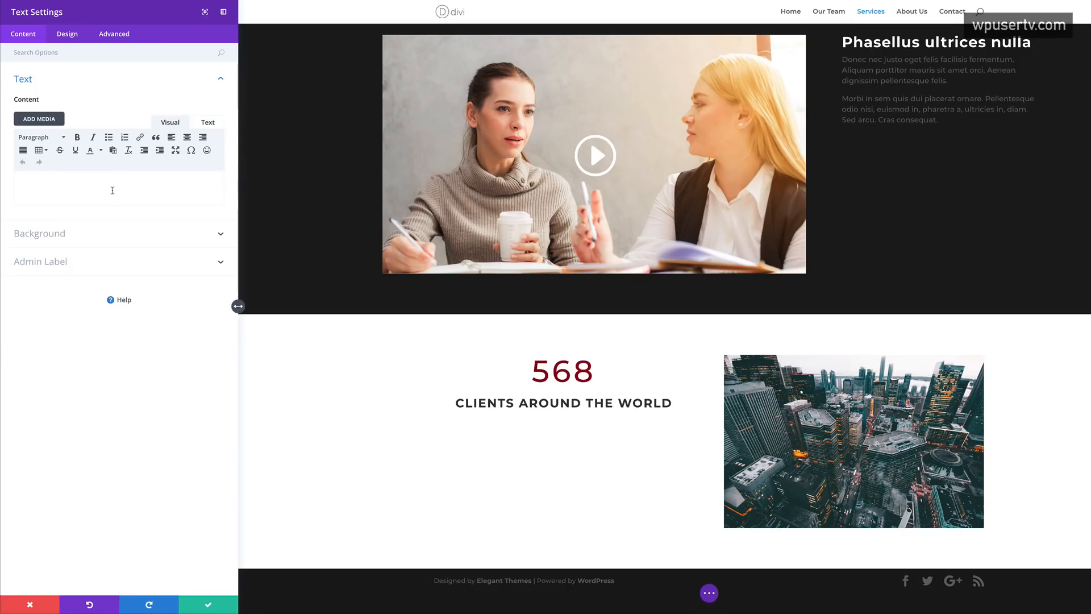
pyautogui.click(57, 187)
pyautogui.hotkey('ctrl', 'v')
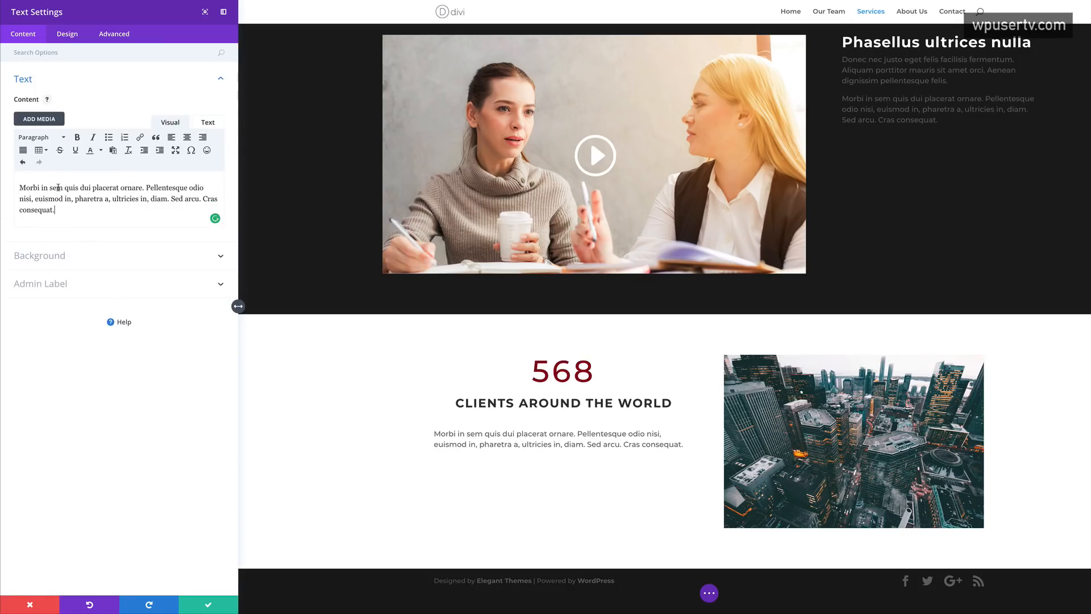
pyautogui.click(59, 212)
# - Add a bulleted list: Pellentesque odio, Aliquam erat volutpat, and the Sed adipiscing phrase
pyautogui.moveTo(143, 188); pyautogui.dragTo(205, 188)
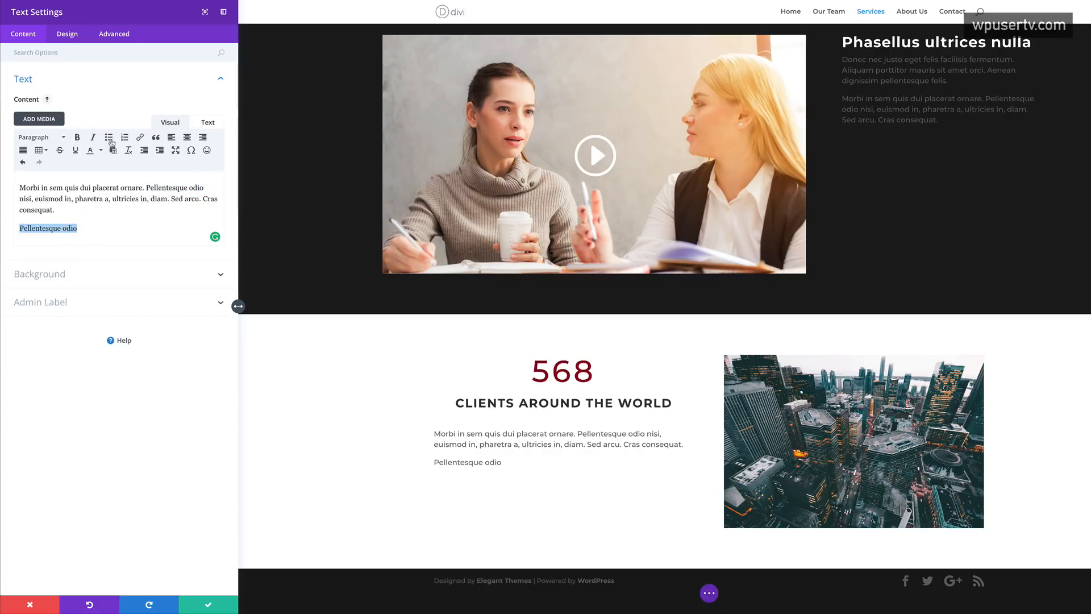
pyautogui.click(108, 138)
pyautogui.click(99, 229)
pyautogui.press('Return')
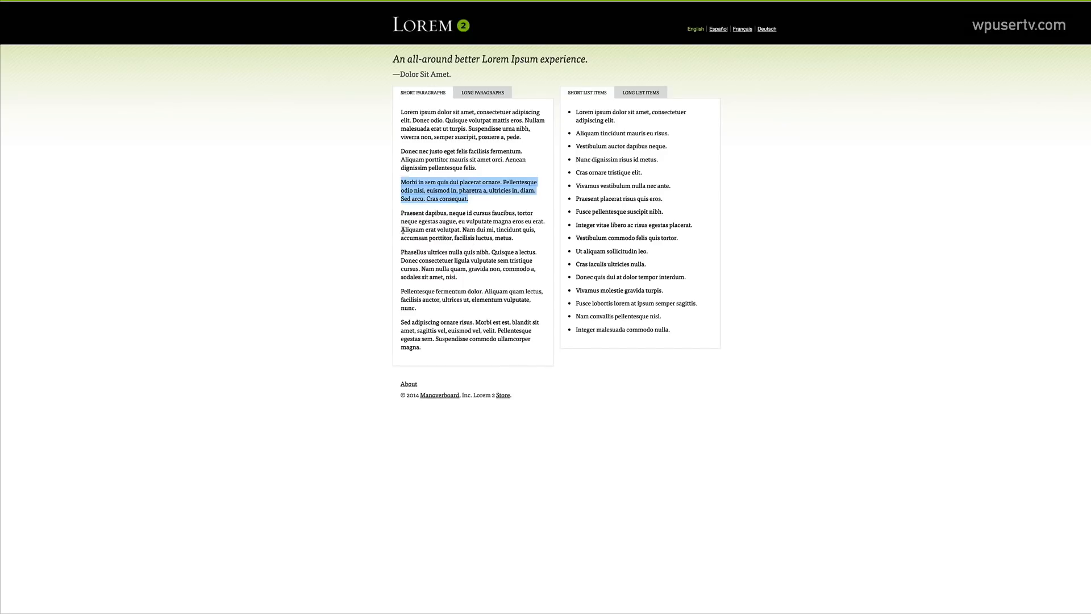
pyautogui.moveTo(403, 229); pyautogui.dragTo(459, 230)
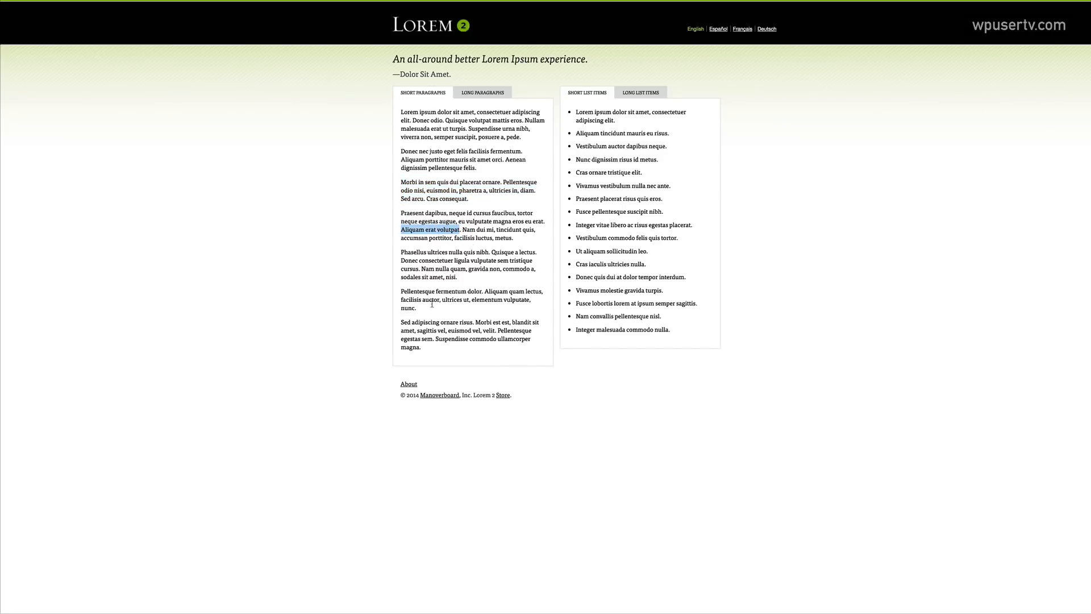
pyautogui.moveTo(401, 322); pyautogui.dragTo(463, 322)
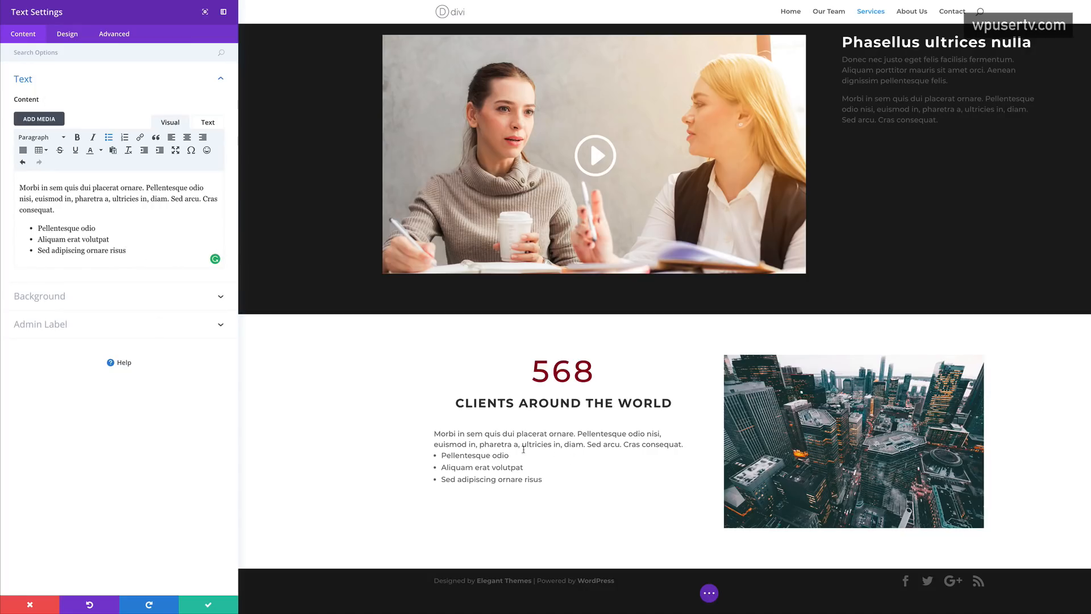
pyautogui.click(69, 36)
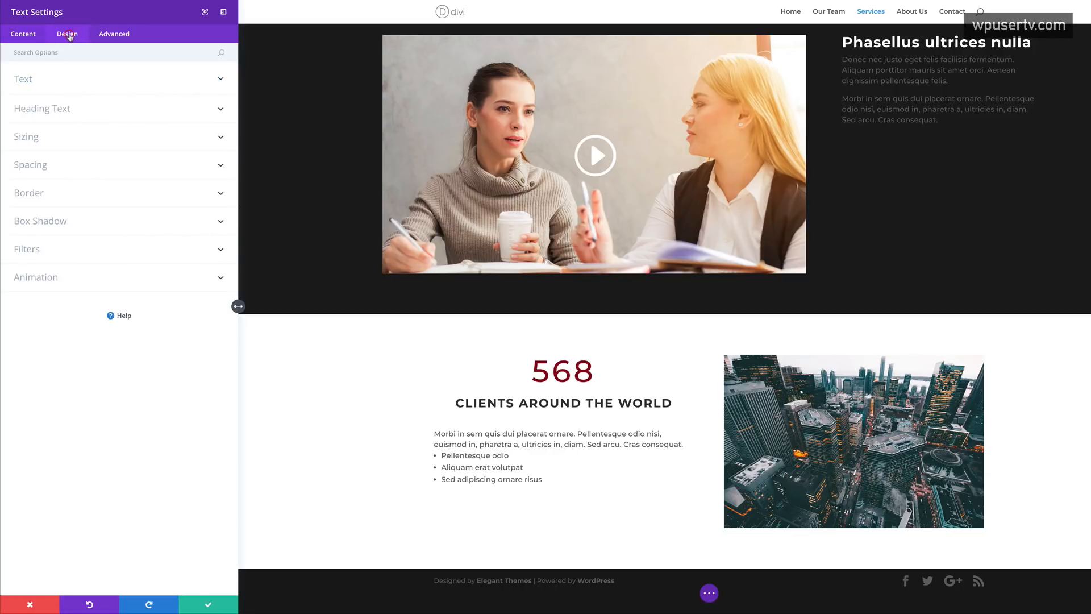
# - Style the bullet list with 16px text, 1.8em line height and 42px indent
pyautogui.click(35, 82)
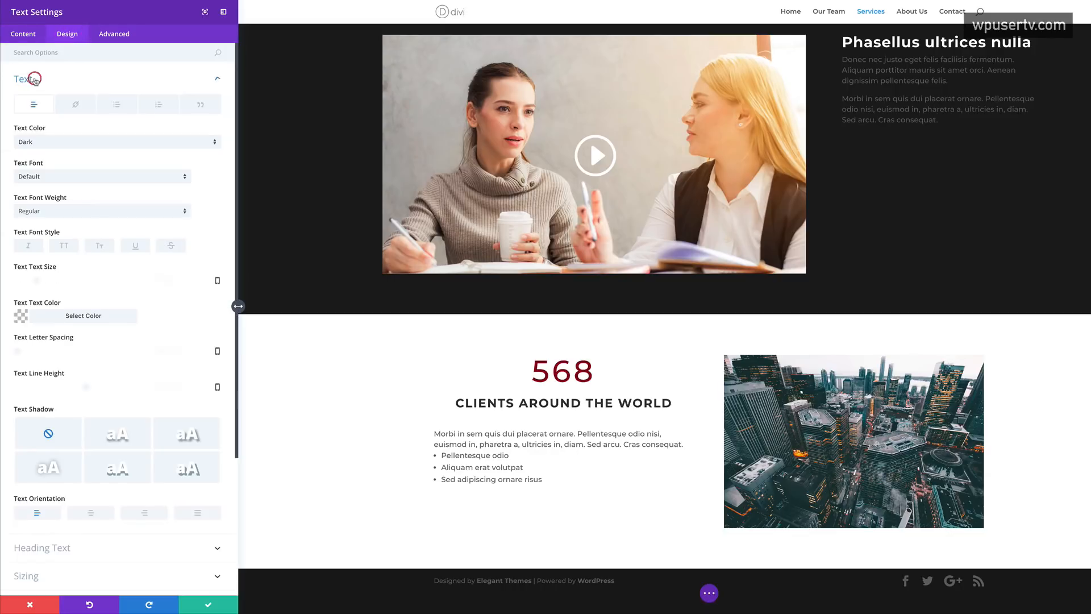
pyautogui.click(118, 106)
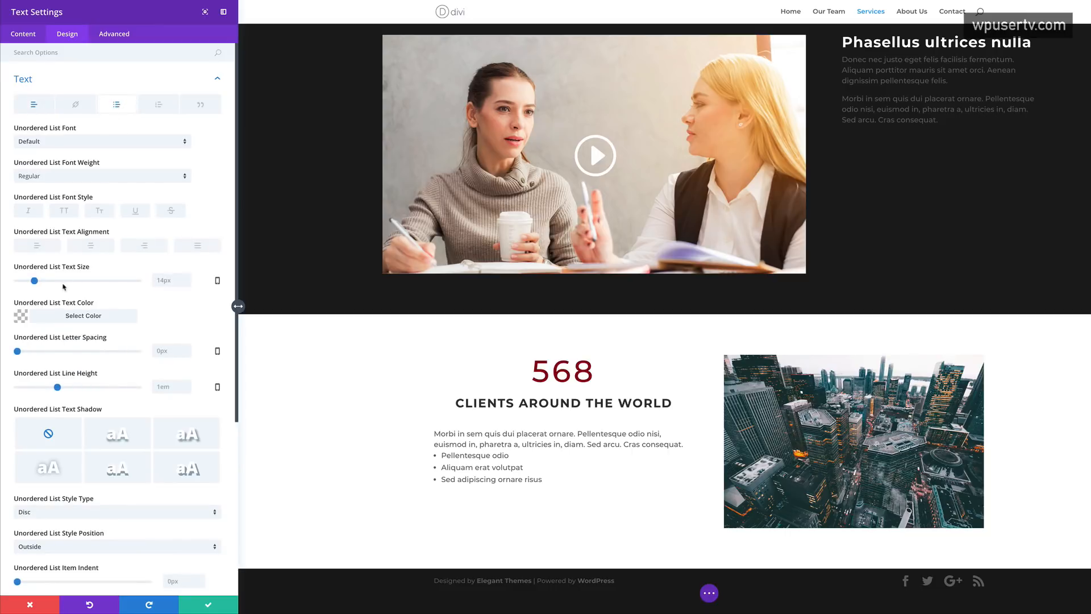
pyautogui.moveTo(34, 281); pyautogui.dragTo(37, 282)
pyautogui.click(58, 387)
pyautogui.moveTo(59, 388); pyautogui.dragTo(95, 390)
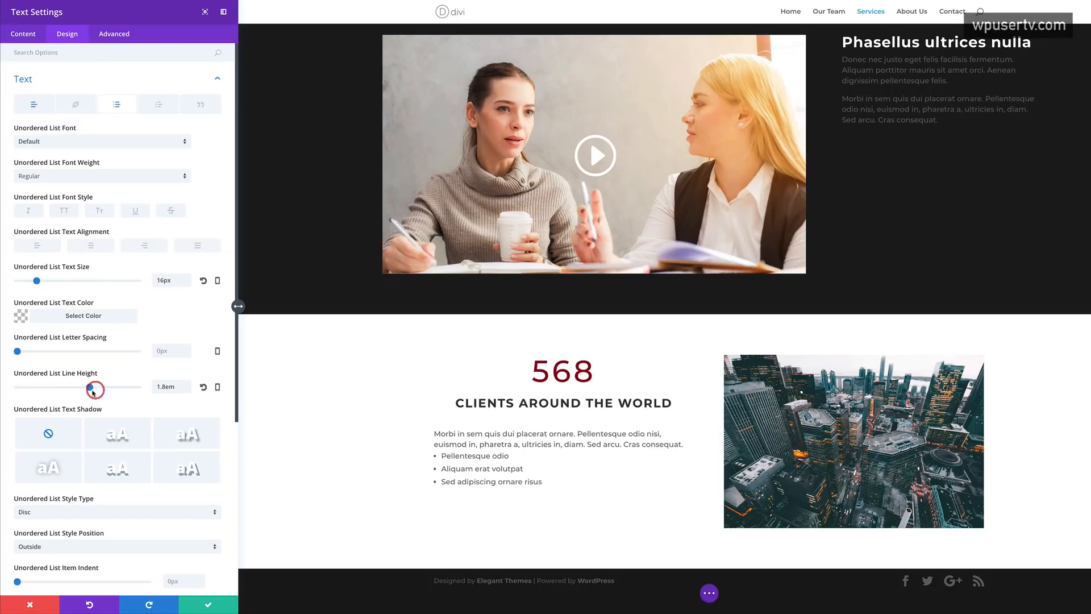
pyautogui.scroll(-3, 102, 403)
pyautogui.scroll(-1, 104, 414)
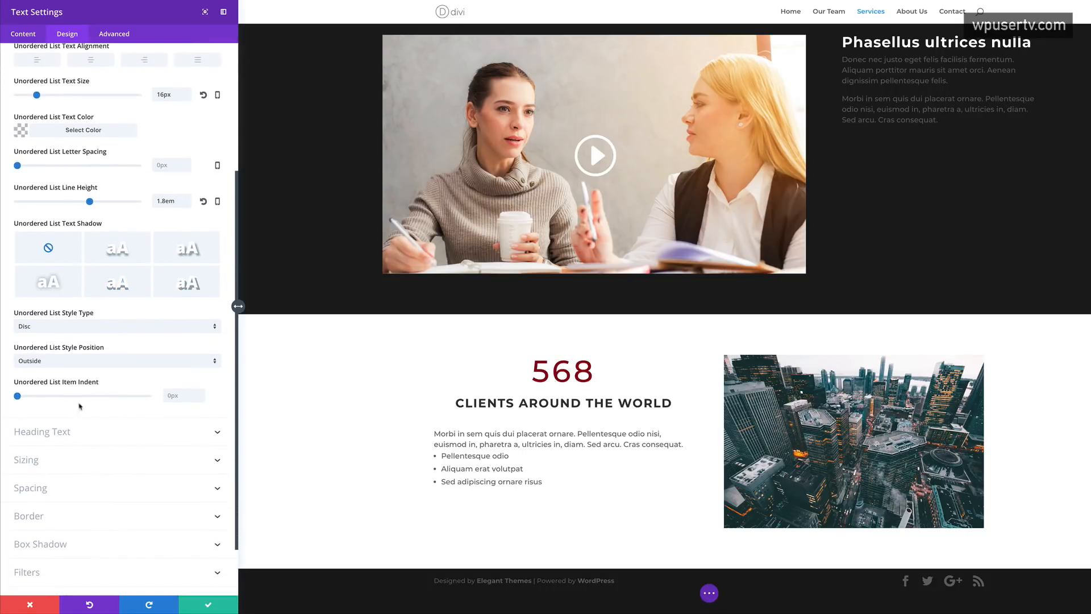
pyautogui.moveTo(18, 397); pyautogui.dragTo(72, 401)
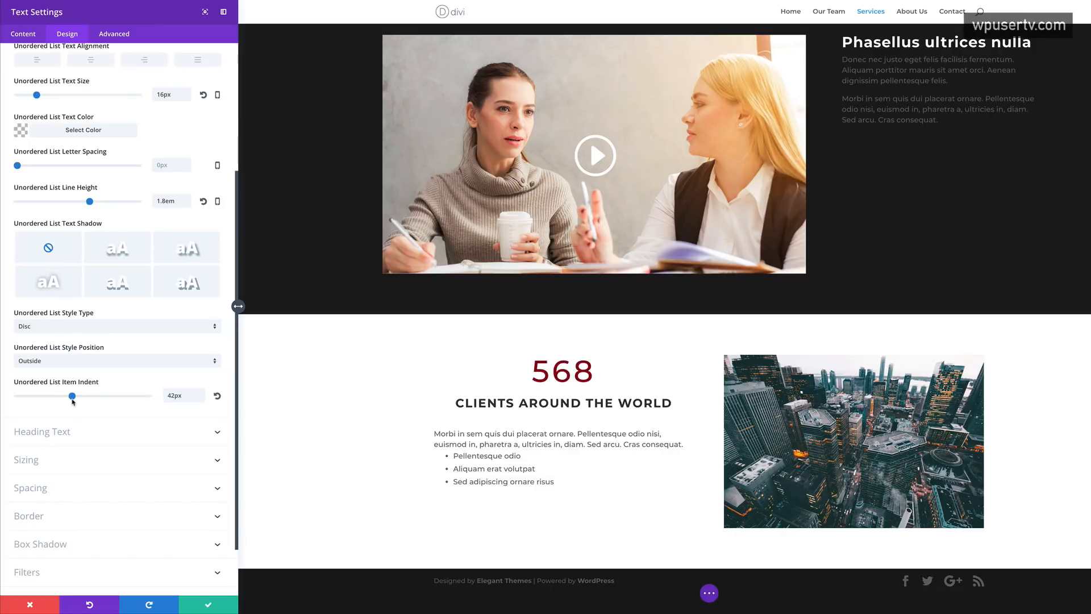
pyautogui.scroll(3, 129, 266)
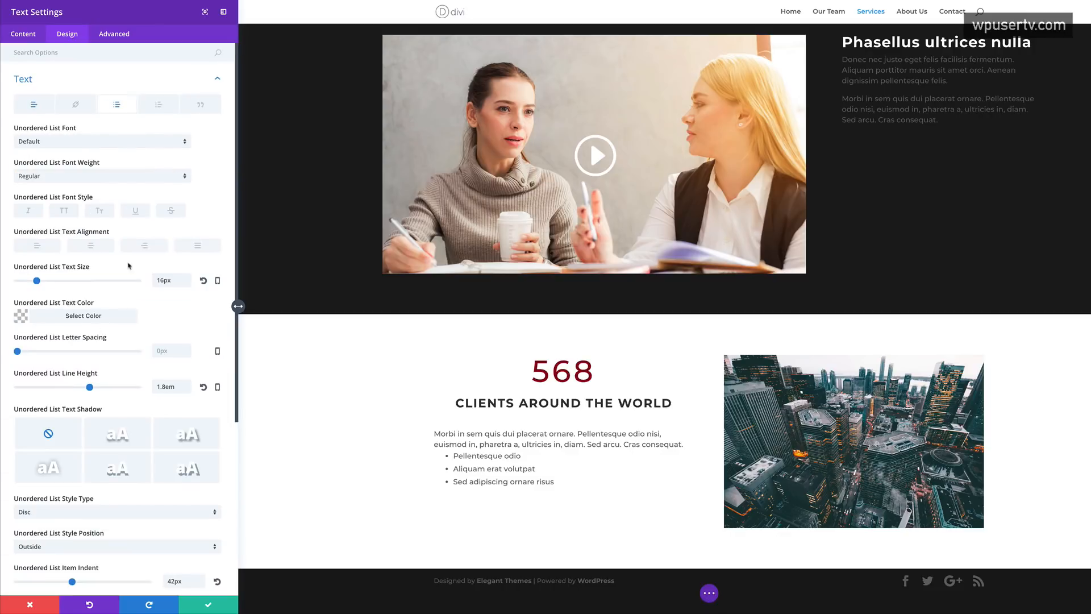
# - Set the paragraph text line height to 1.8em and save the Text module
pyautogui.click(31, 106)
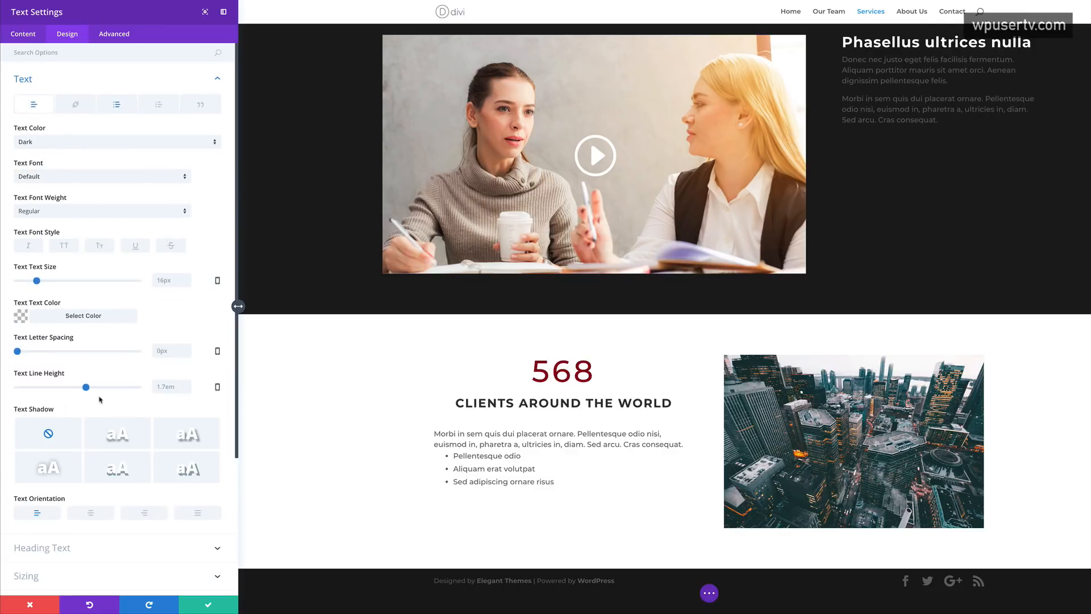
pyautogui.moveTo(88, 387); pyautogui.dragTo(91, 388)
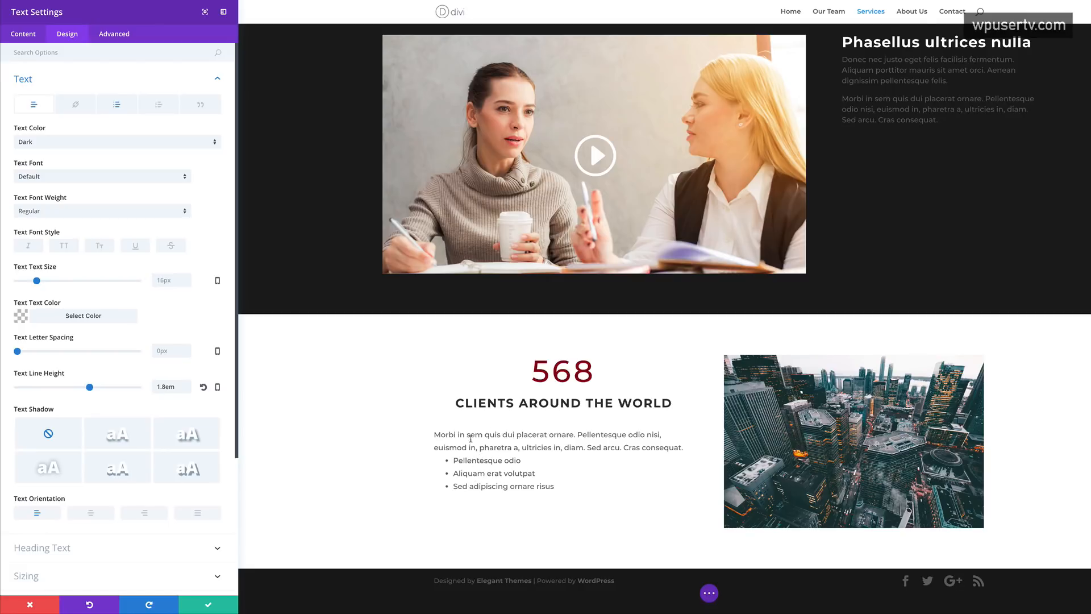
pyautogui.click(208, 604)
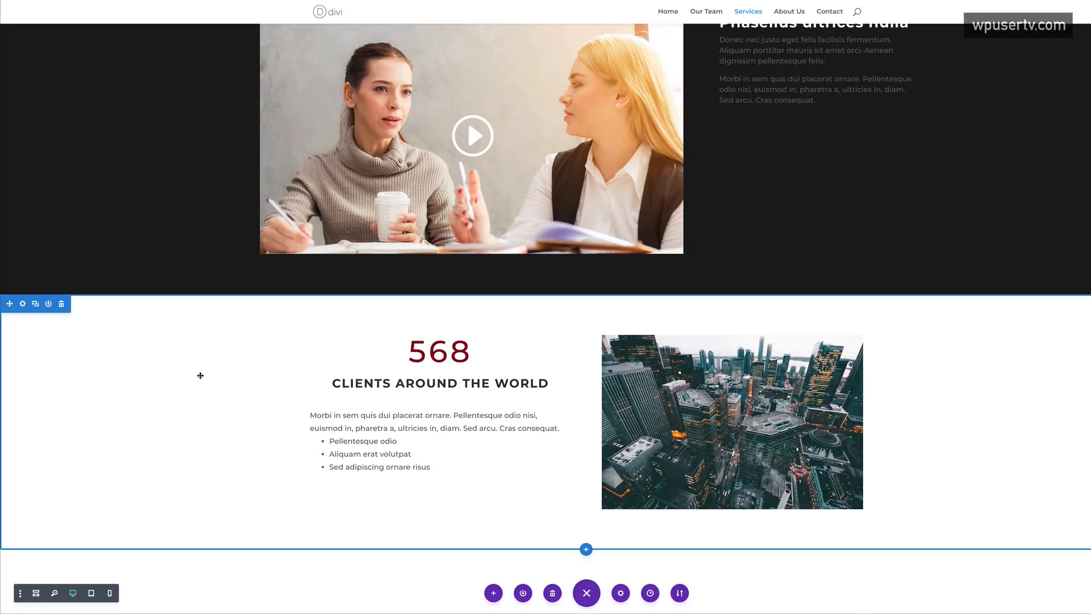
# - Drag the 568 counter section above the dark video section, then begin inserting a new section
pyautogui.scroll(1, 204, 371)
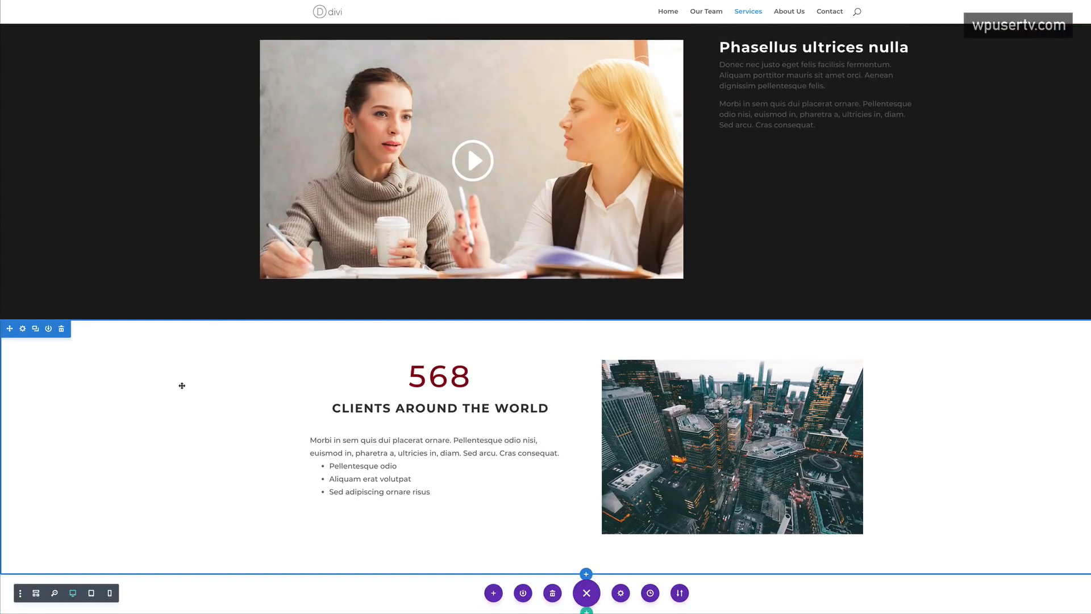
pyautogui.scroll(5, 182, 385)
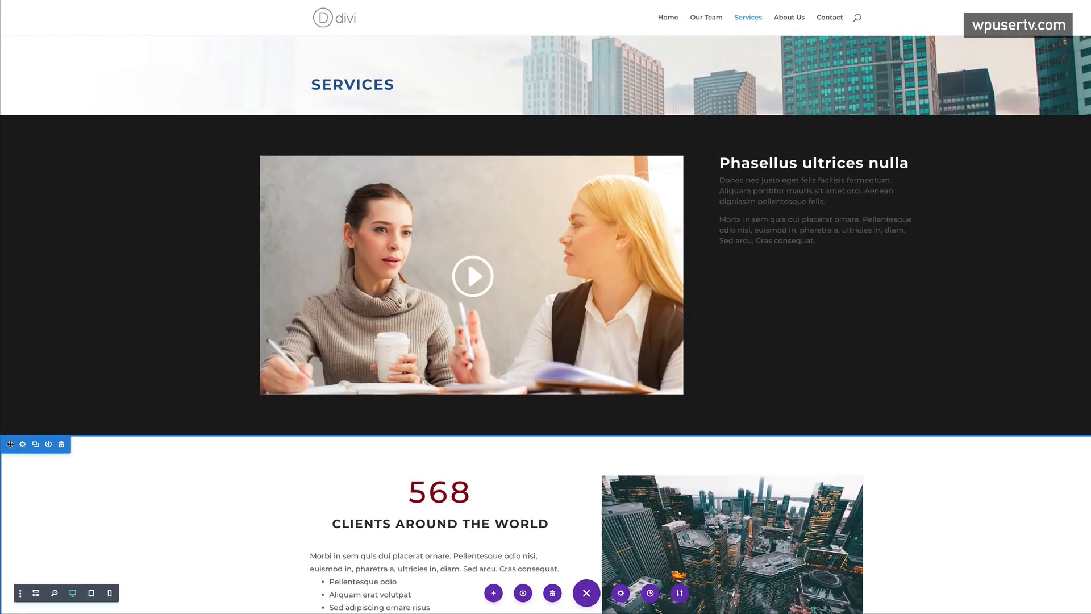
pyautogui.moveTo(9, 442); pyautogui.dragTo(20, 122)
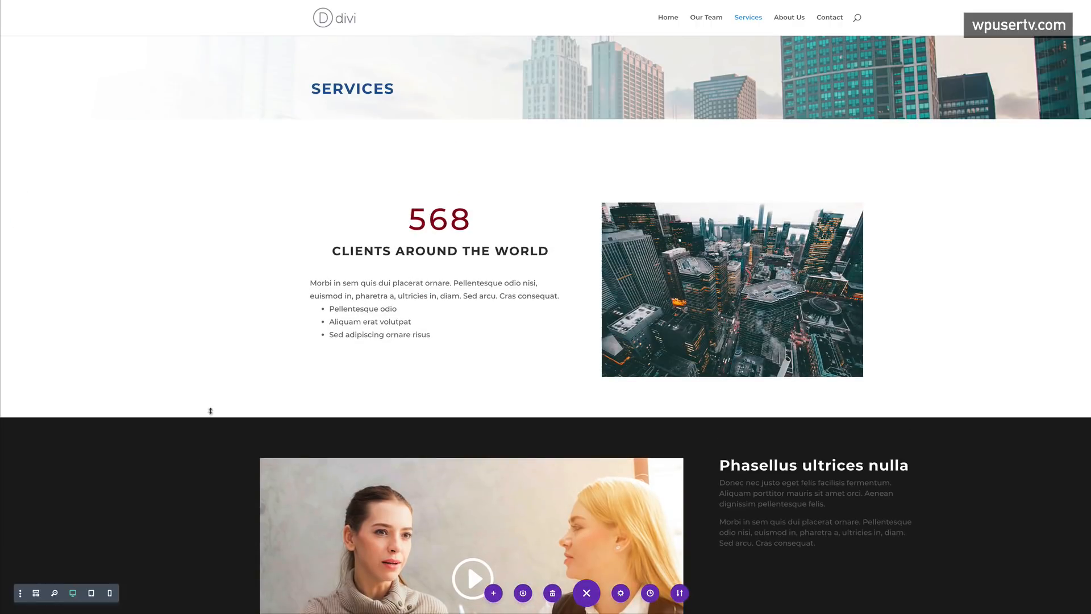
pyautogui.moveTo(201, 390)
pyautogui.scroll(-3, 195, 384)
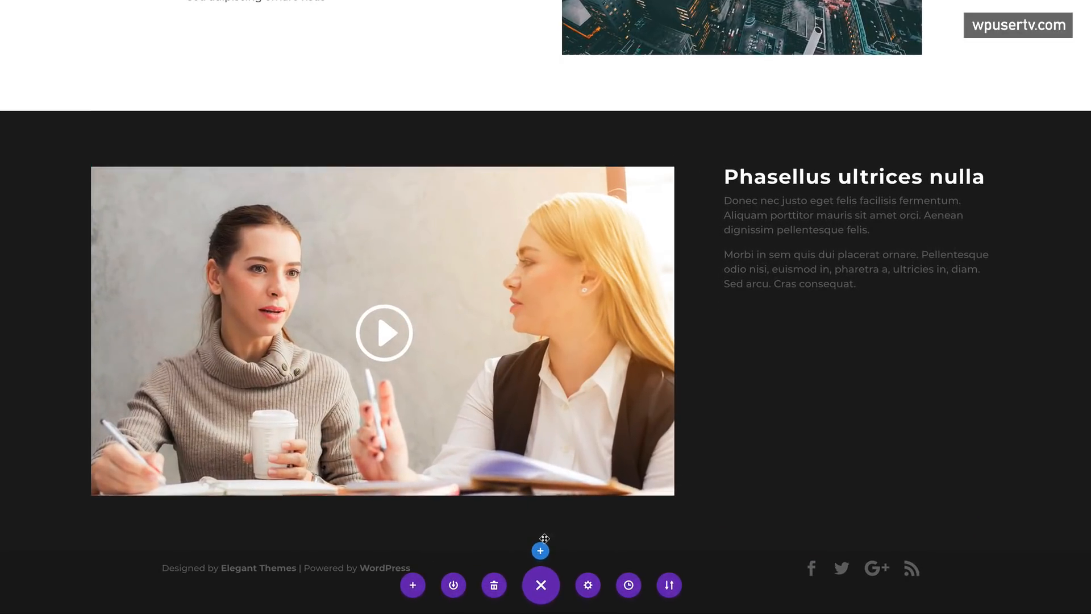
pyautogui.click(539, 550)
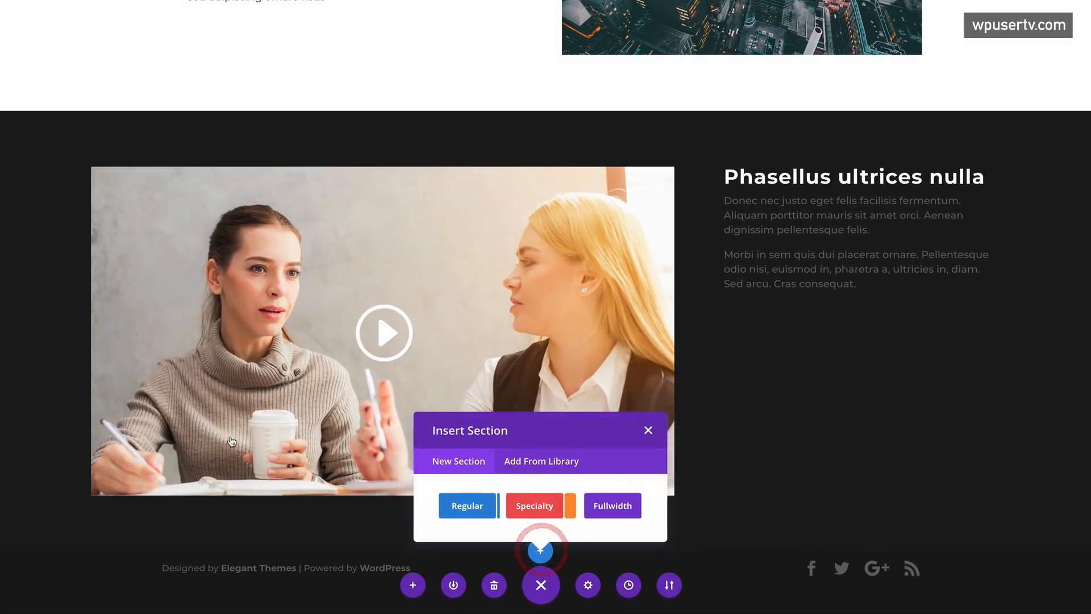
# - Add a Regular section with a three-column row and a Text module in the first column
pyautogui.click(467, 507)
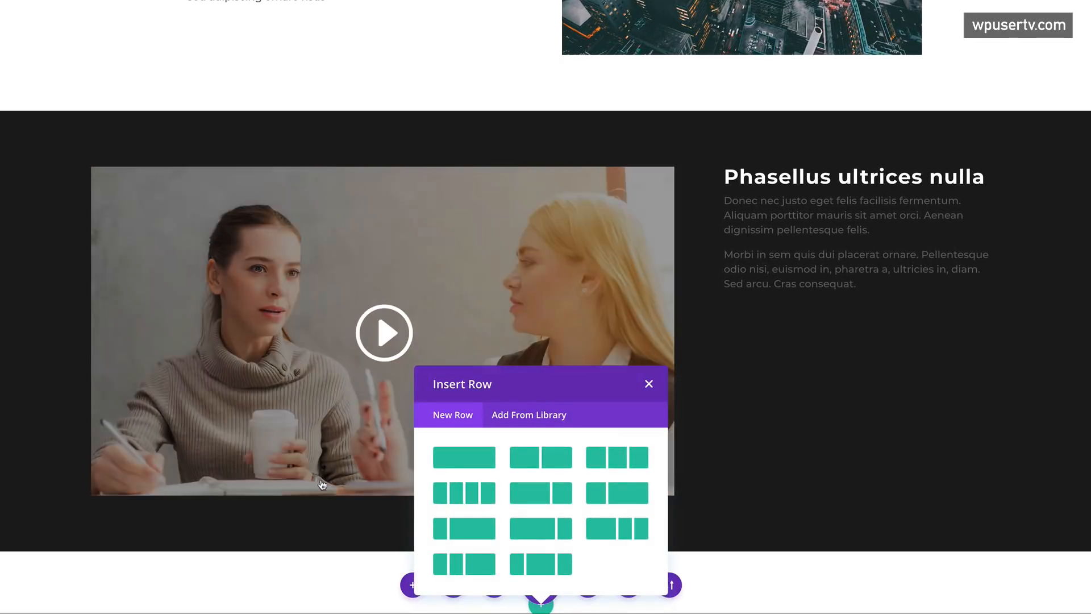
pyautogui.scroll(-2, 320, 480)
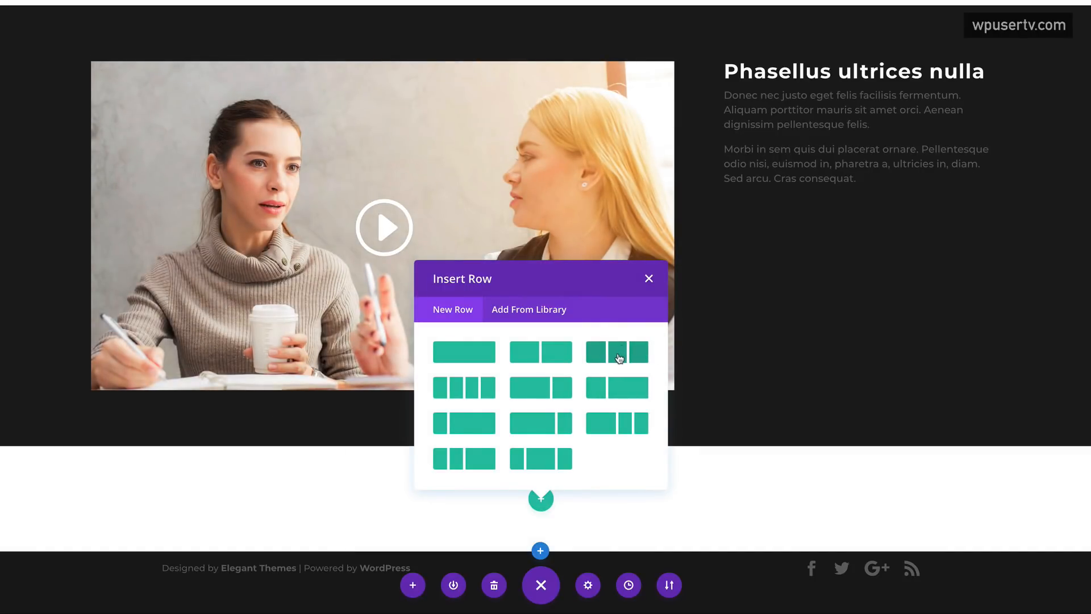
pyautogui.click(619, 358)
pyautogui.scroll(-1, 457, 361)
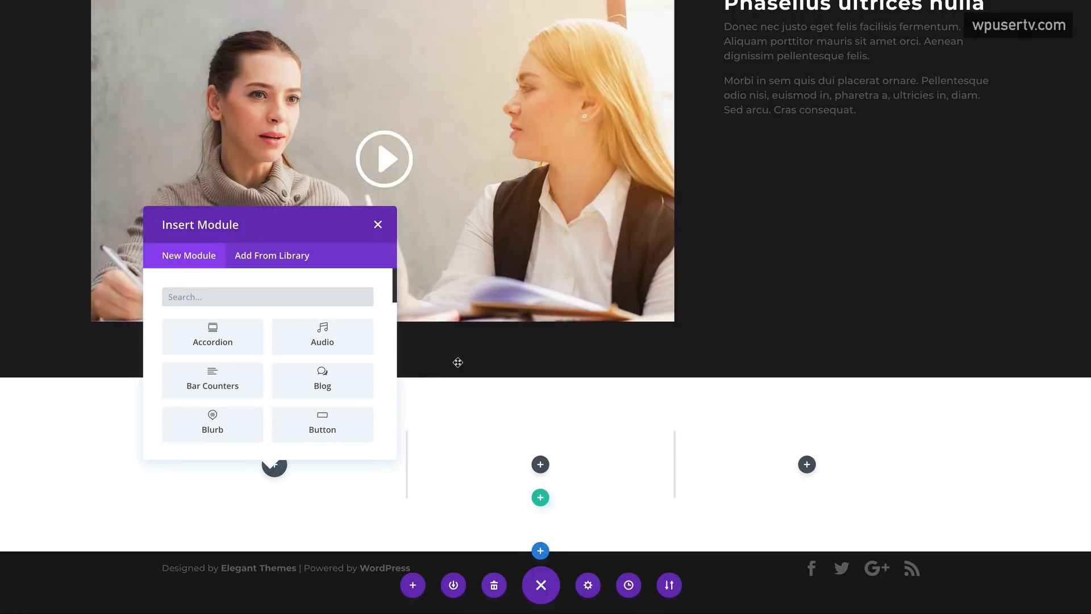
pyautogui.click(200, 297)
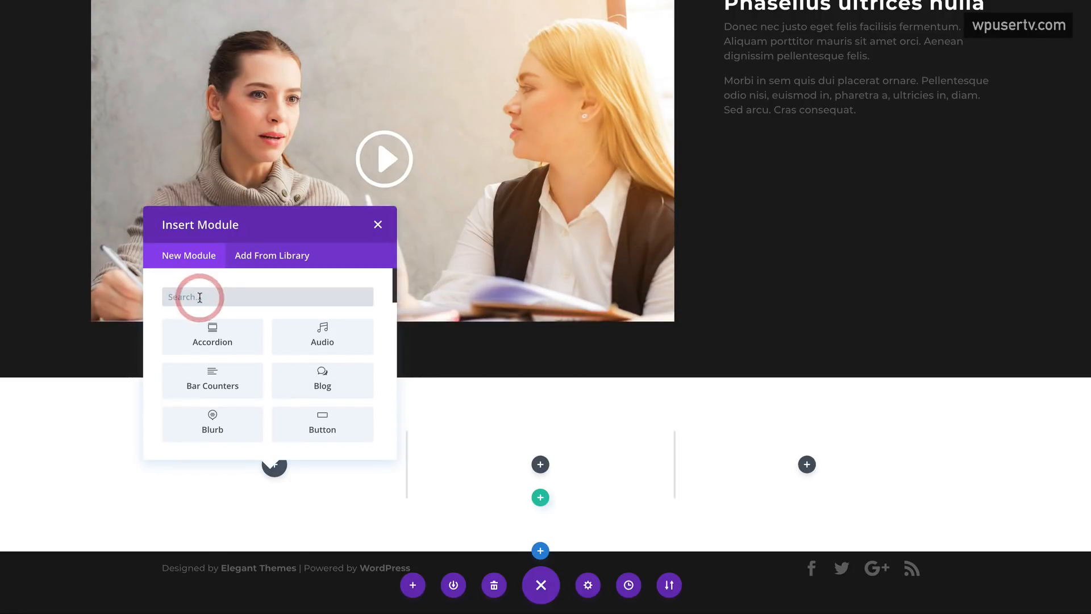
pyautogui.write('text')
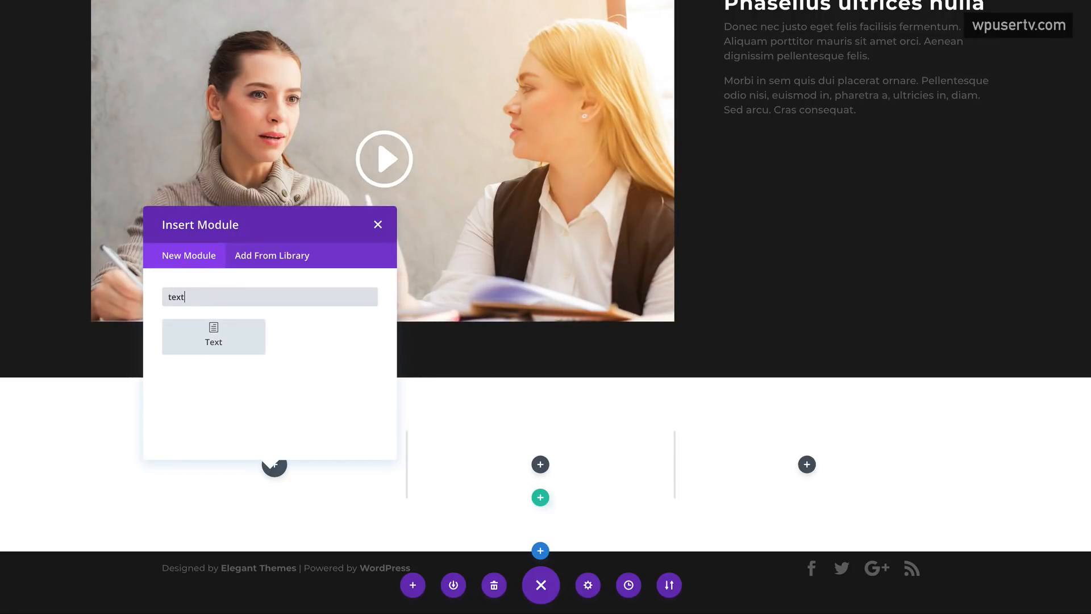
pyautogui.click(216, 335)
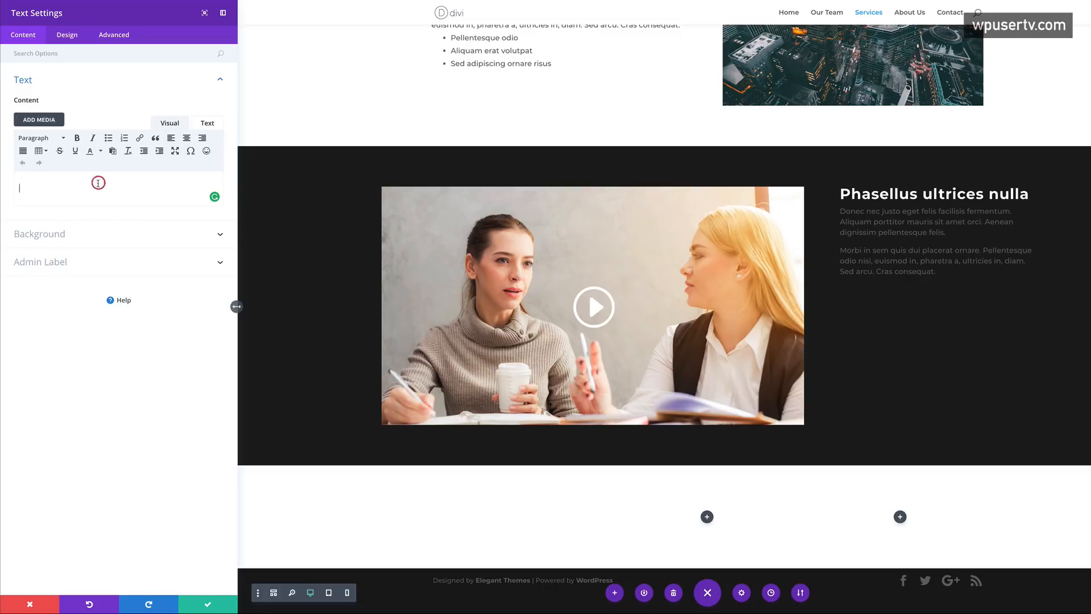
# - Paste the 'Morbi in sem' heading, centre its text orientation, and save the module
pyautogui.write('Morbi in sem')
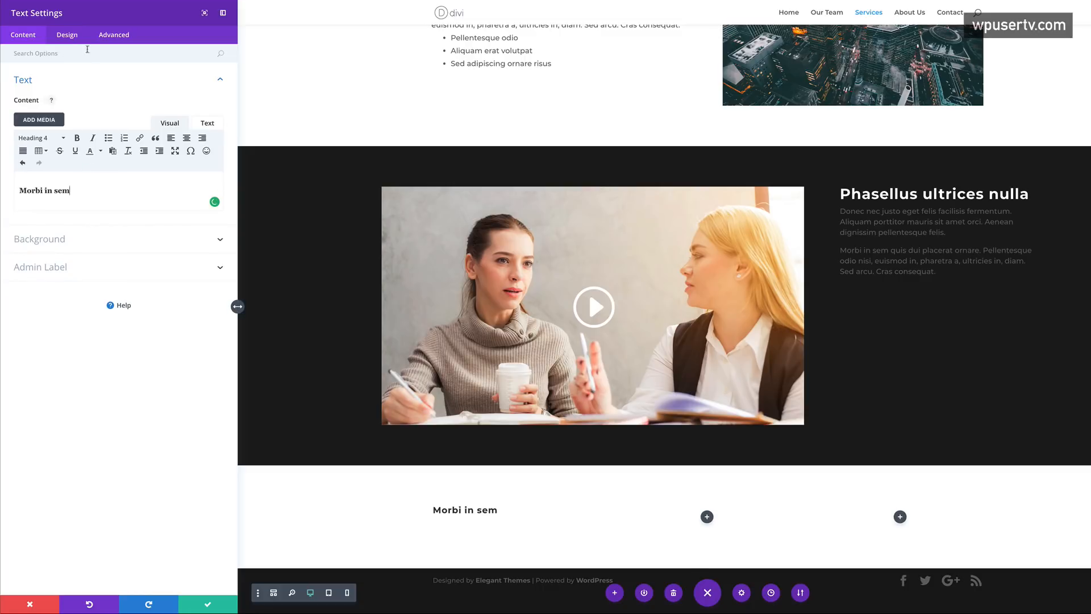
pyautogui.click(67, 35)
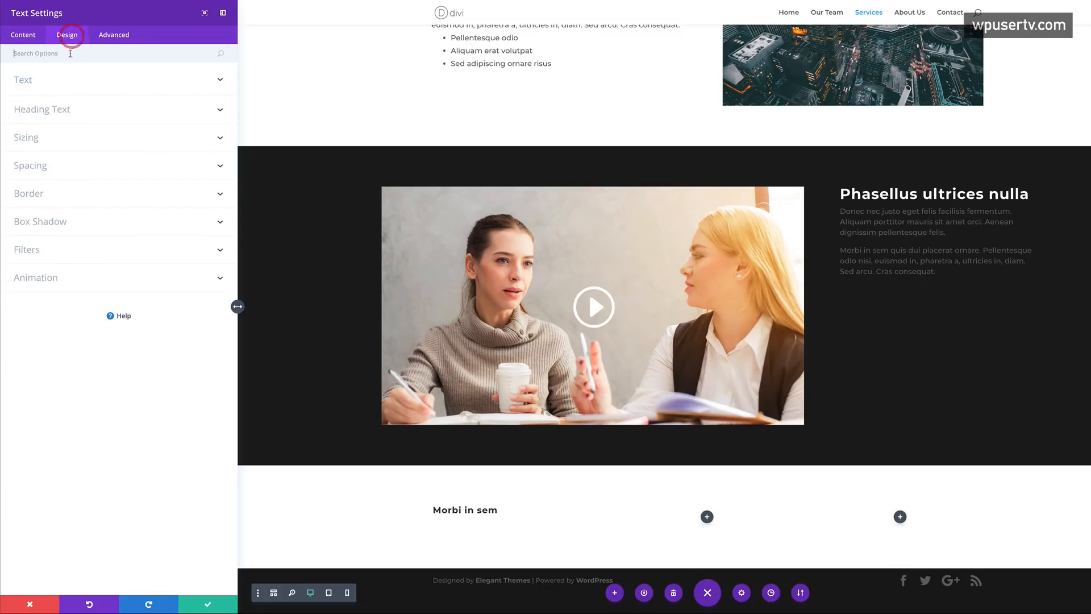
pyautogui.click(28, 81)
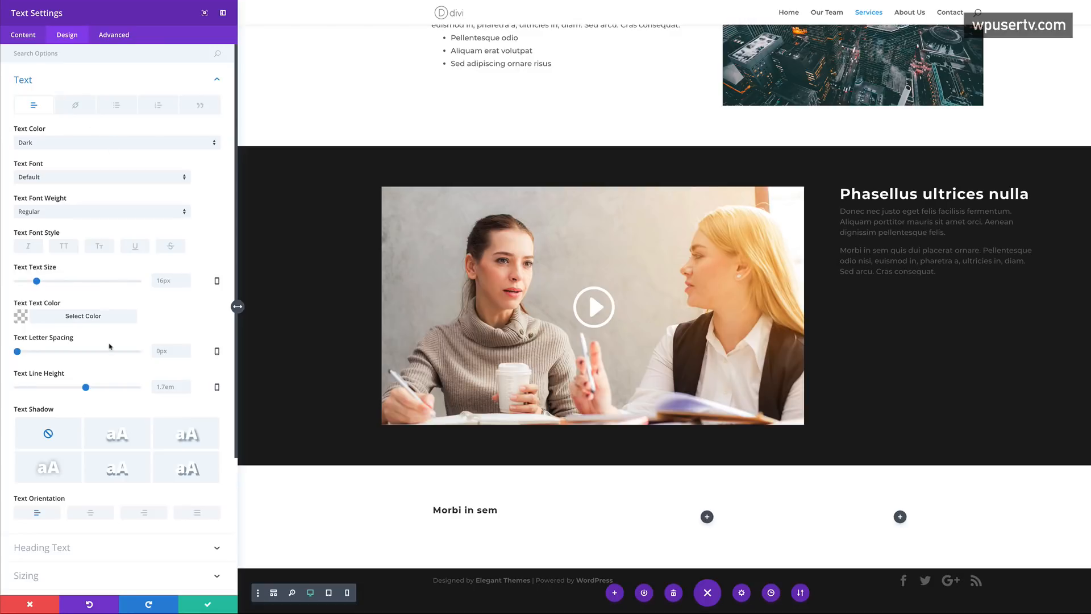
pyautogui.scroll(-2, 107, 313)
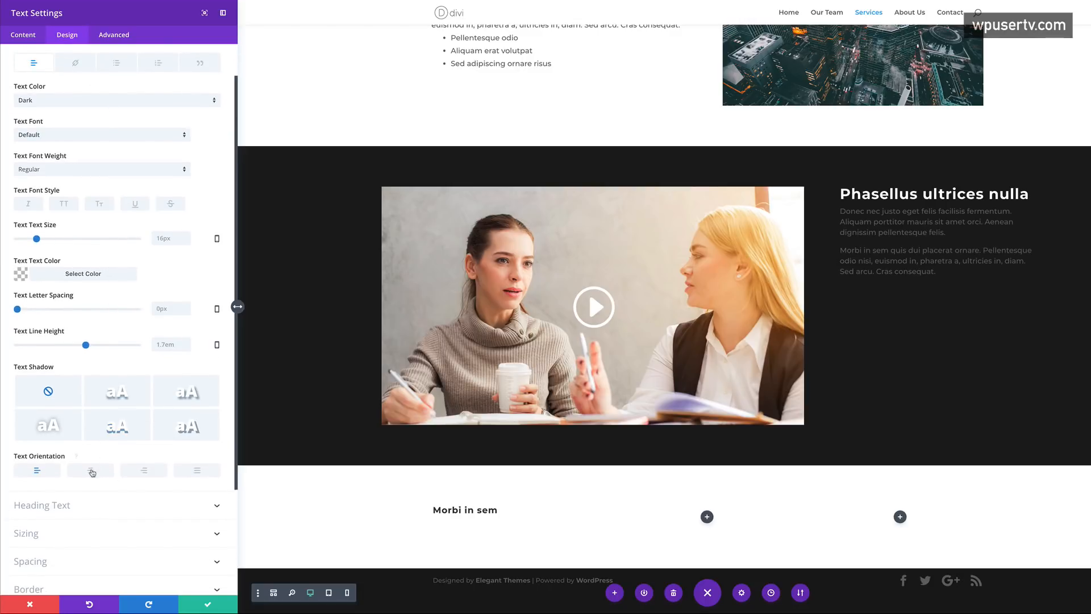
pyautogui.click(91, 471)
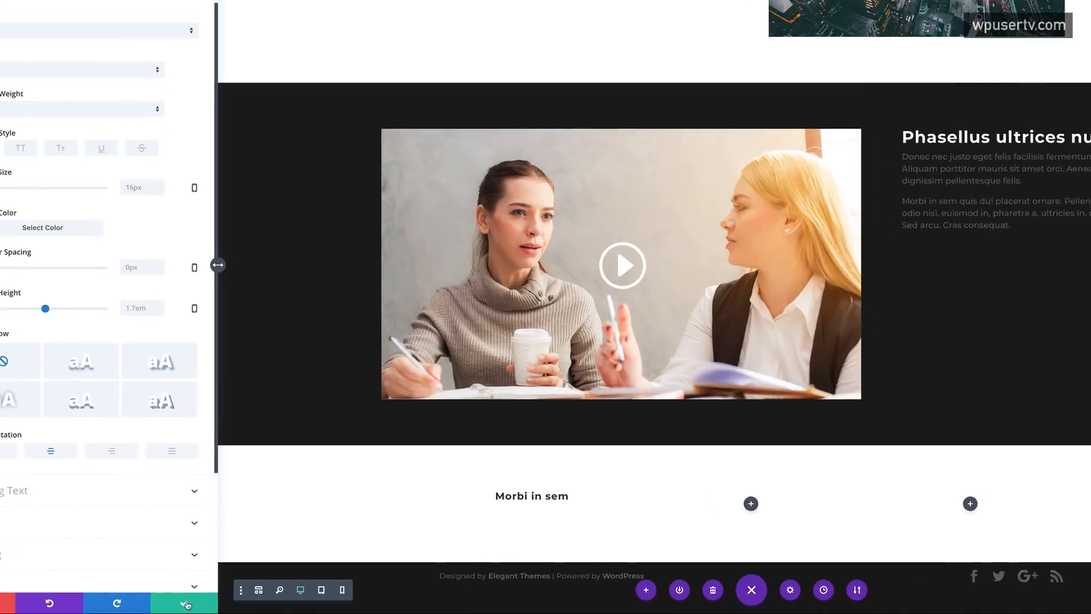
pyautogui.click(209, 604)
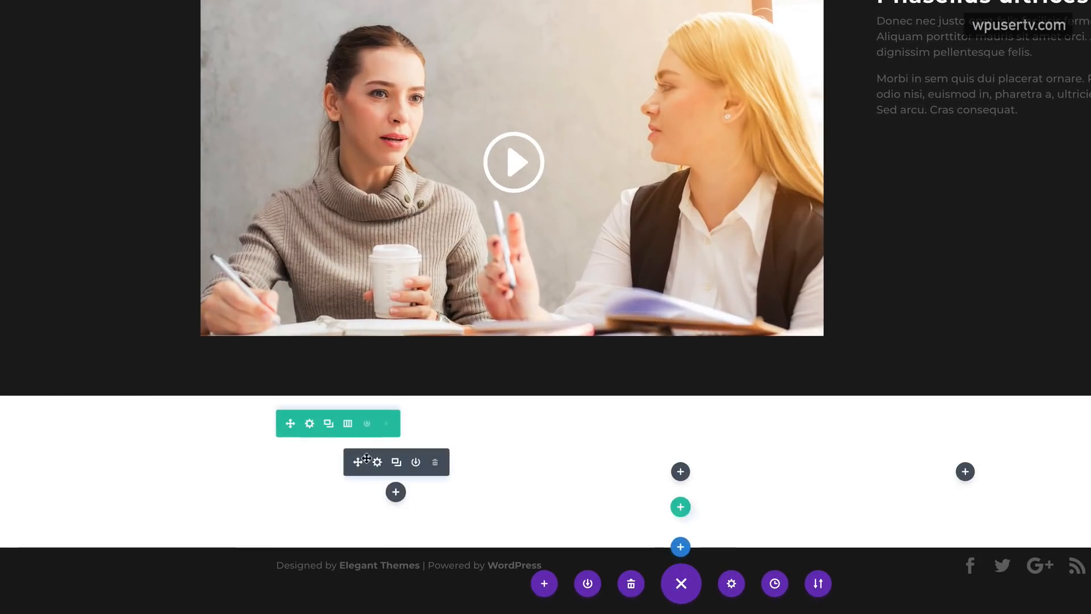
# - Add a Video module under the heading and fill in the YouTube video URL
pyautogui.click(396, 492)
pyautogui.click(379, 268)
pyautogui.write('vide')
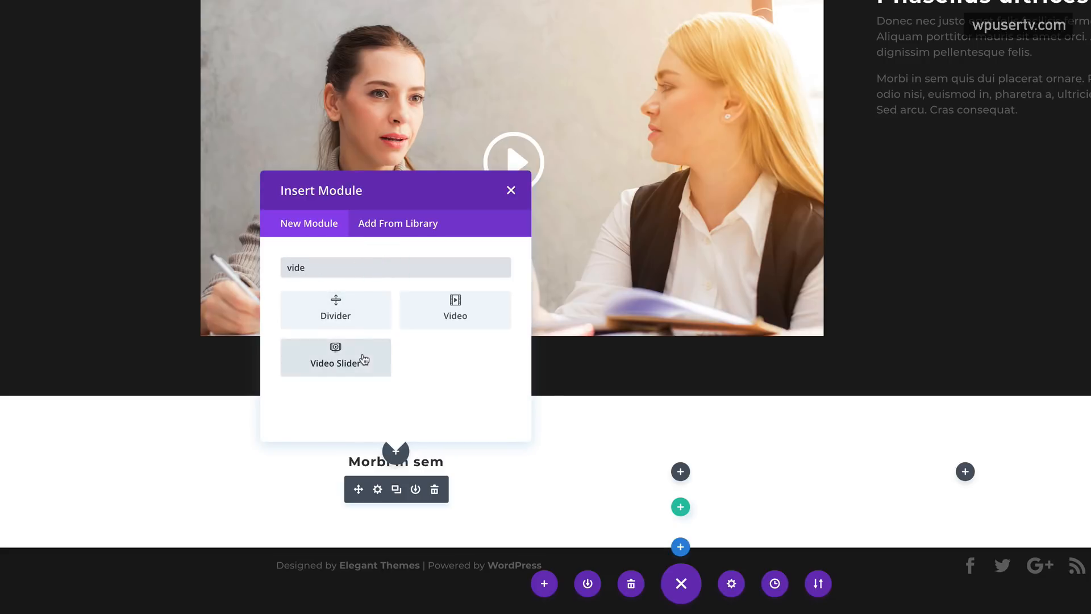
pyautogui.click(454, 312)
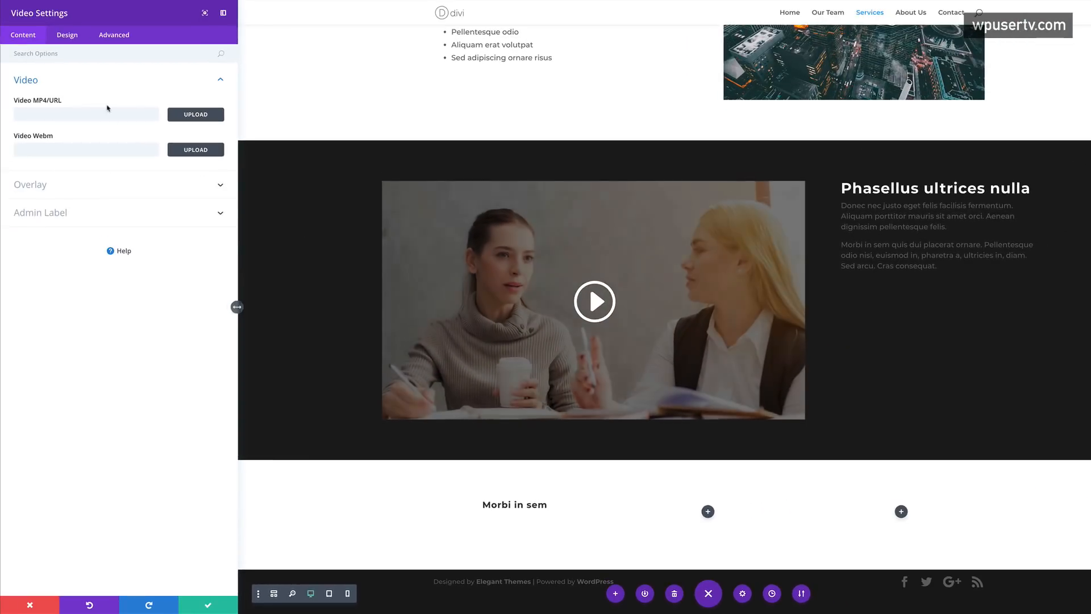
pyautogui.click(105, 113)
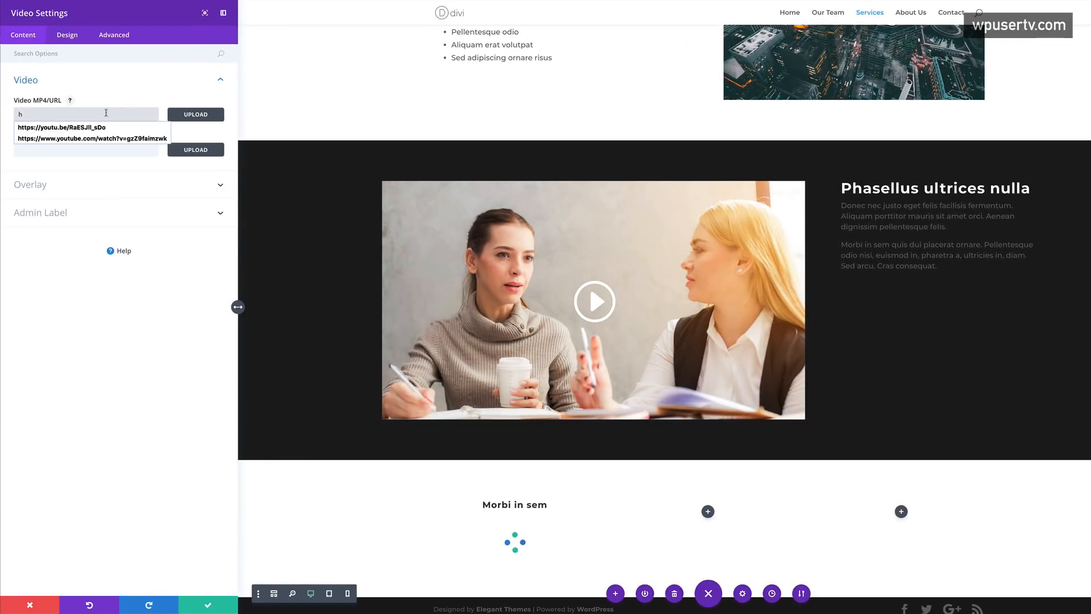
pyautogui.click(98, 128)
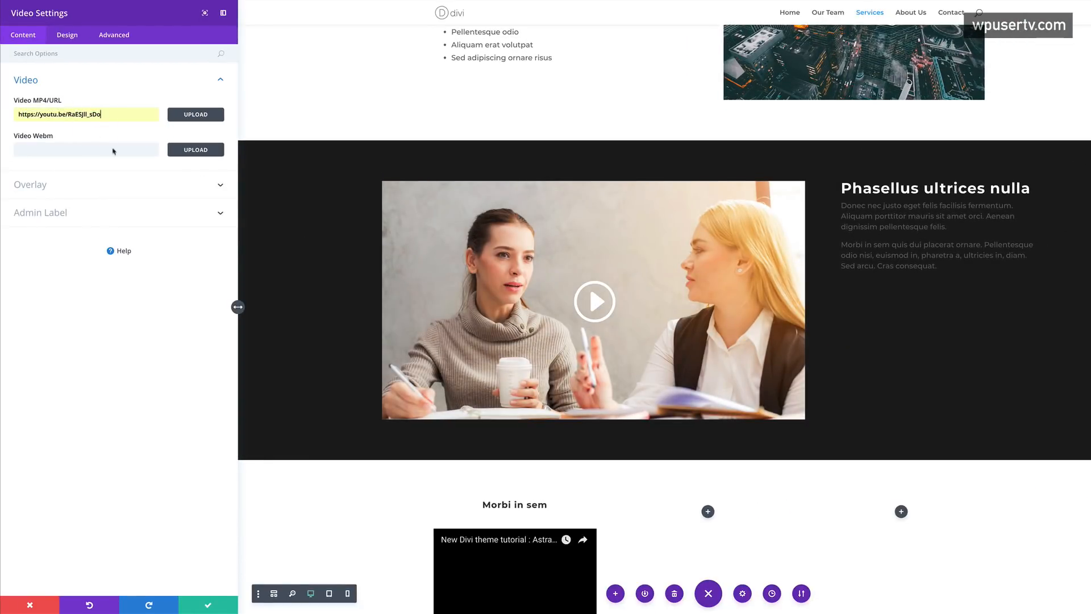
# - Set the airplane picture from the Media Library as the video overlay and save
pyautogui.scroll(-2, 411, 364)
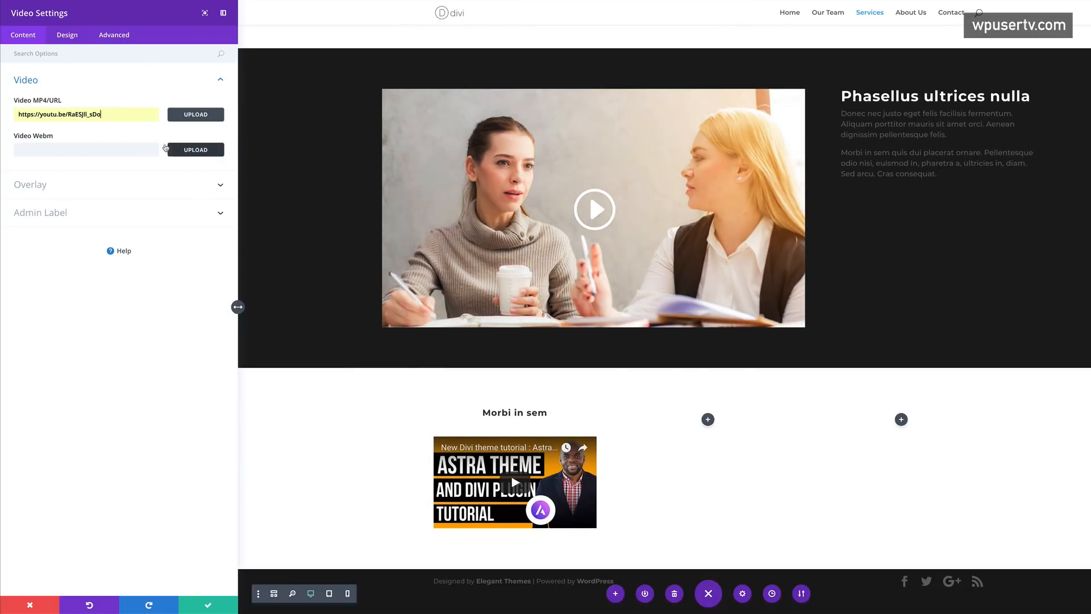
pyautogui.click(49, 185)
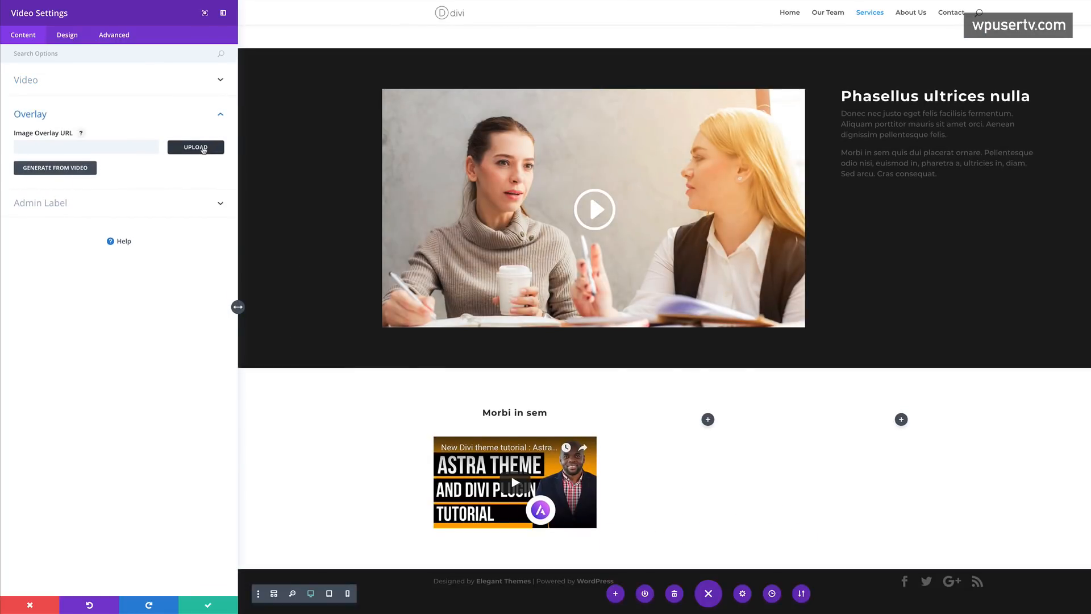
pyautogui.click(205, 149)
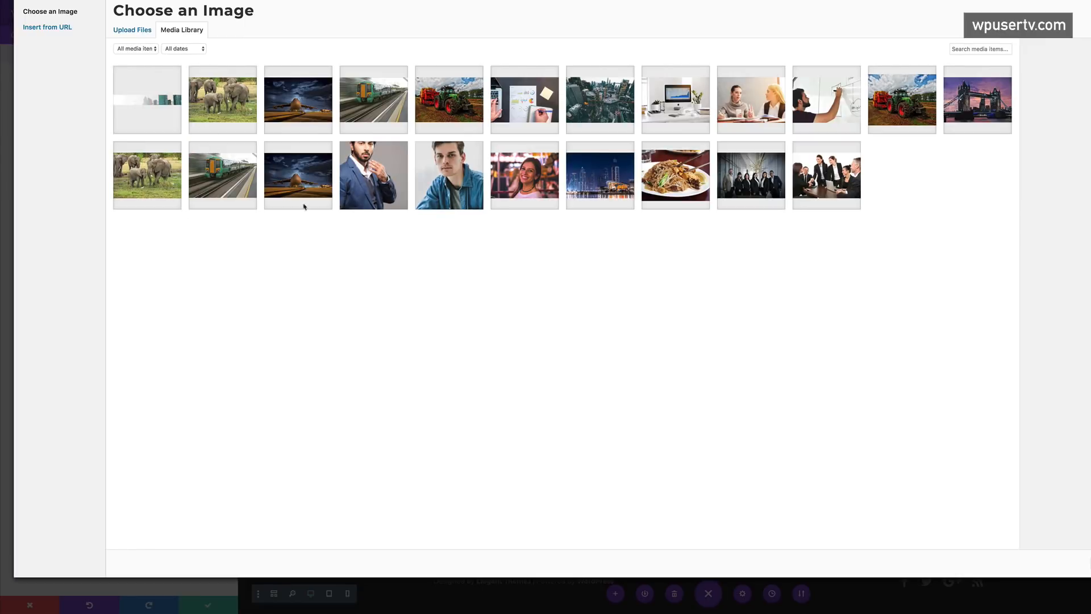
pyautogui.click(306, 112)
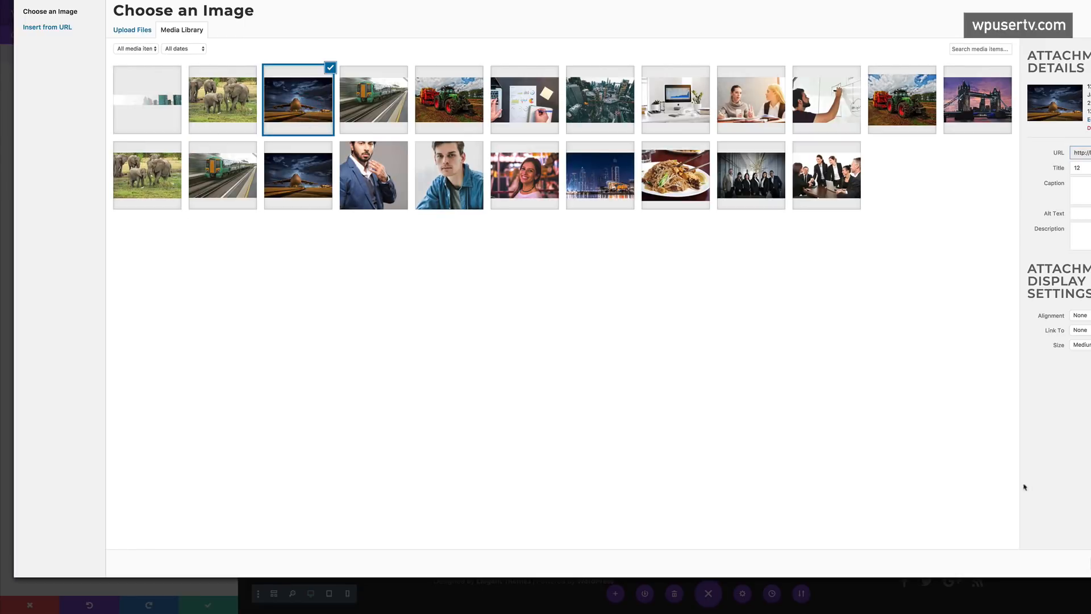
pyautogui.click(1090, 564)
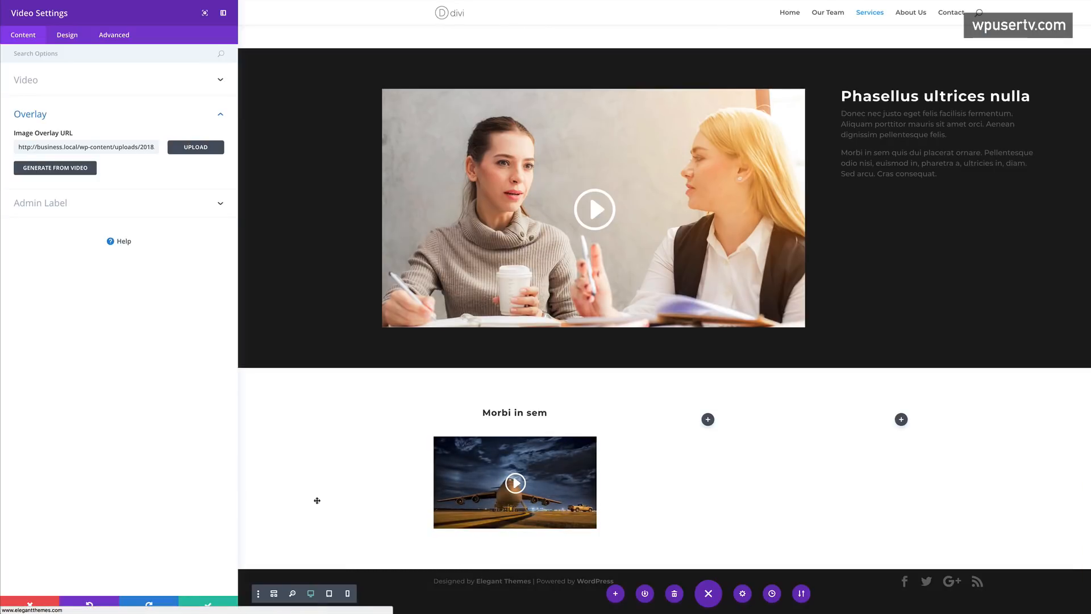
pyautogui.click(207, 606)
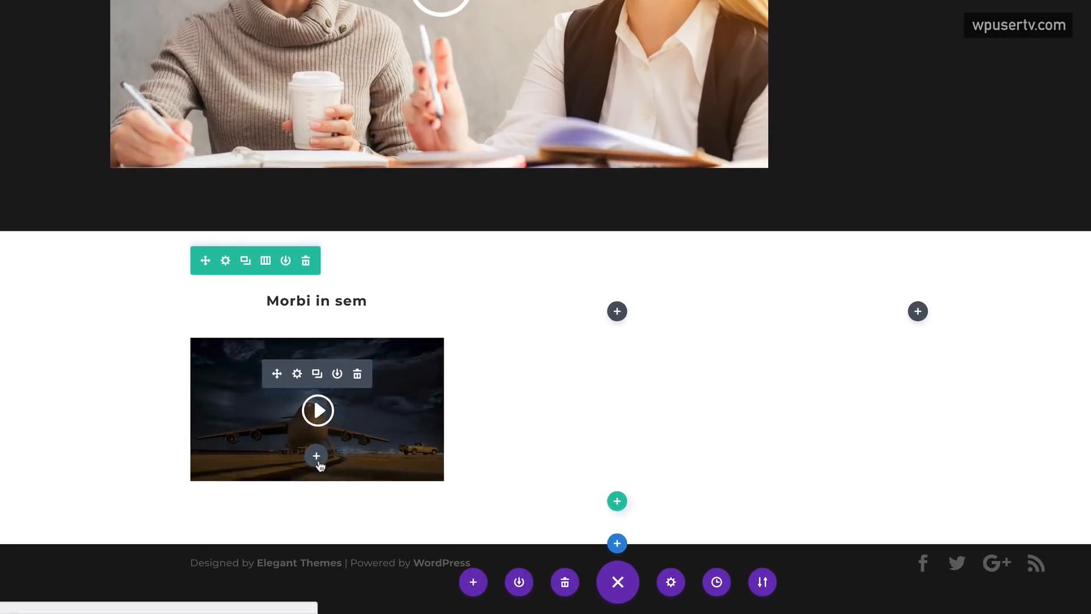
# - Add a Button module below the video with the text 'learn more'
pyautogui.click(363, 491)
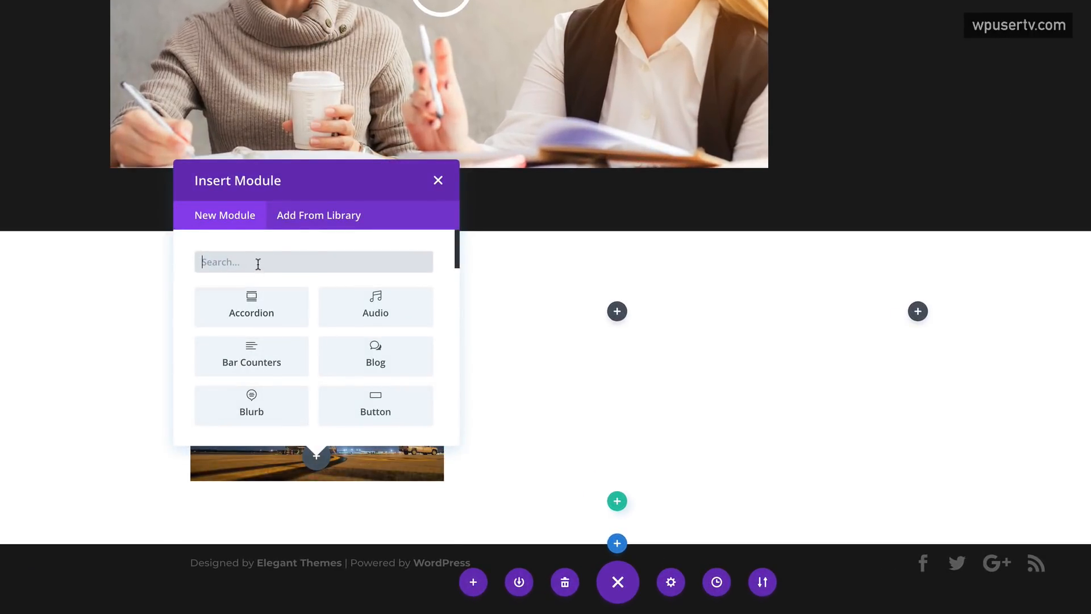
pyautogui.write('butt')
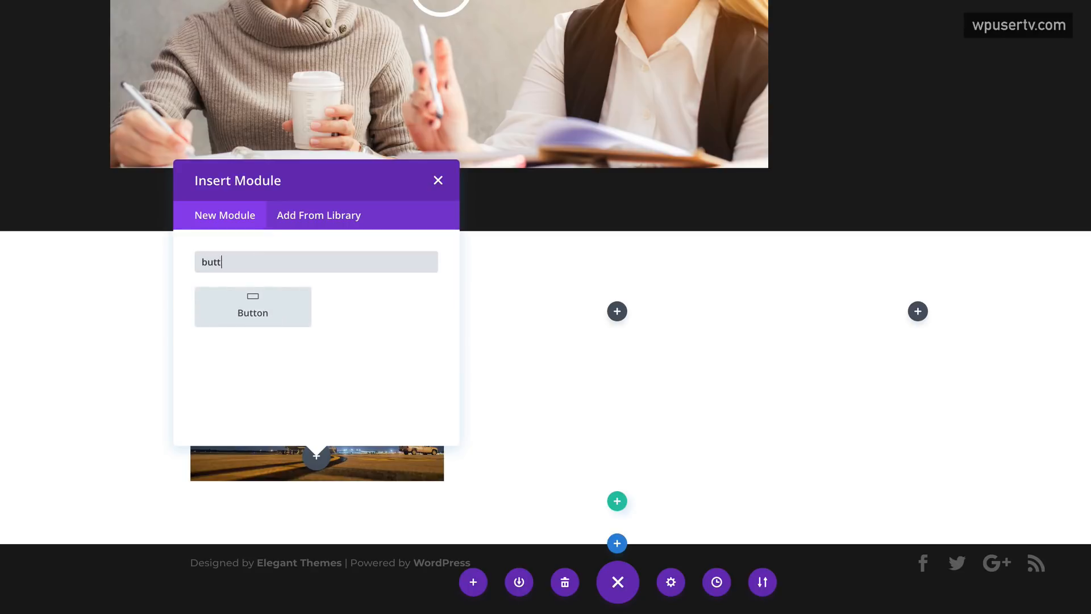
pyautogui.click(257, 307)
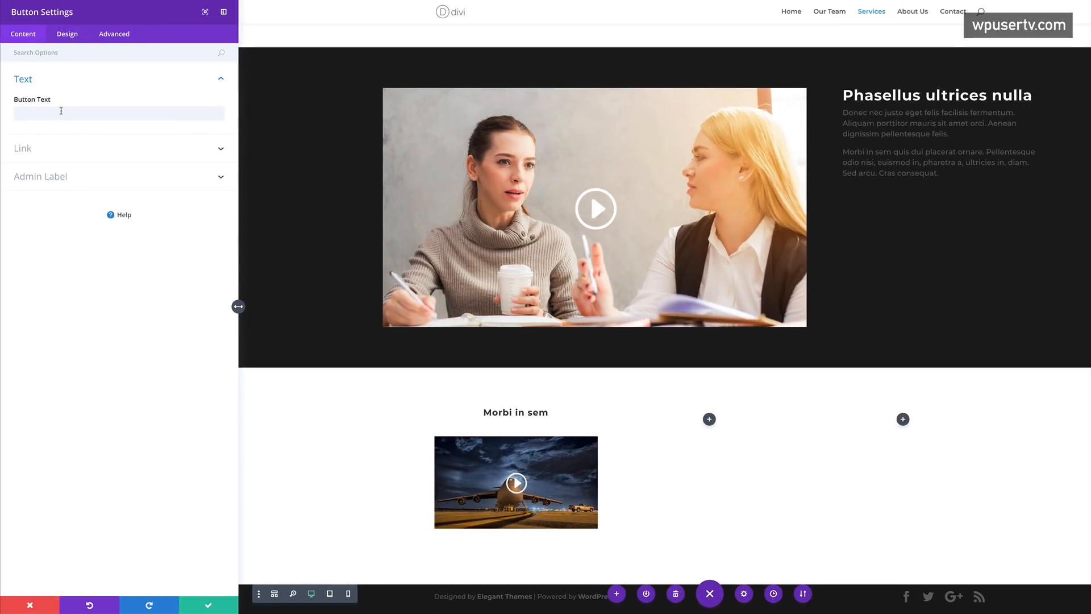
pyautogui.click(61, 110)
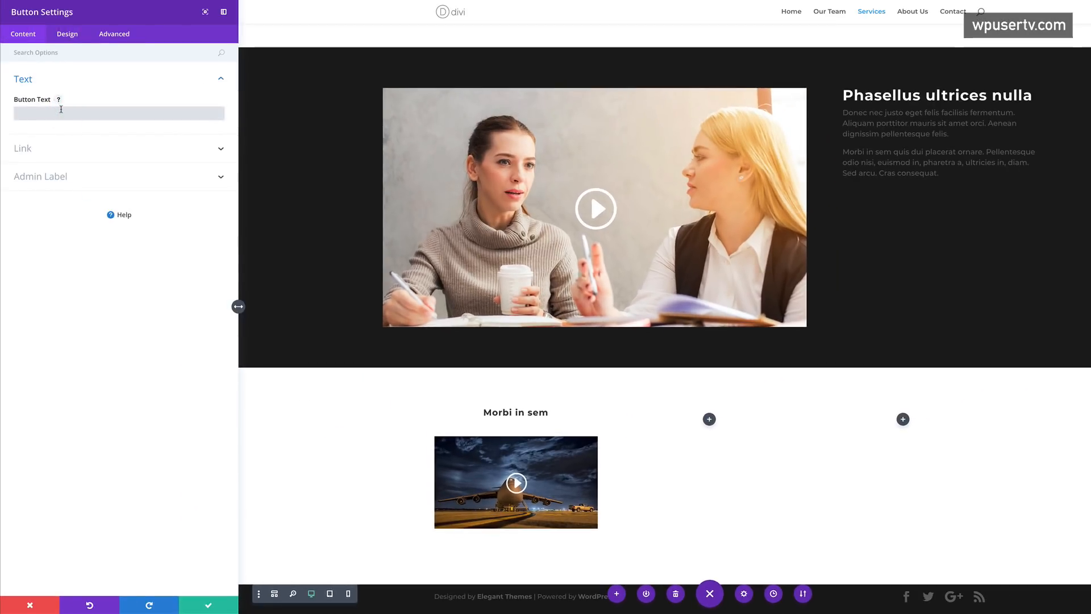
pyautogui.write('learn')
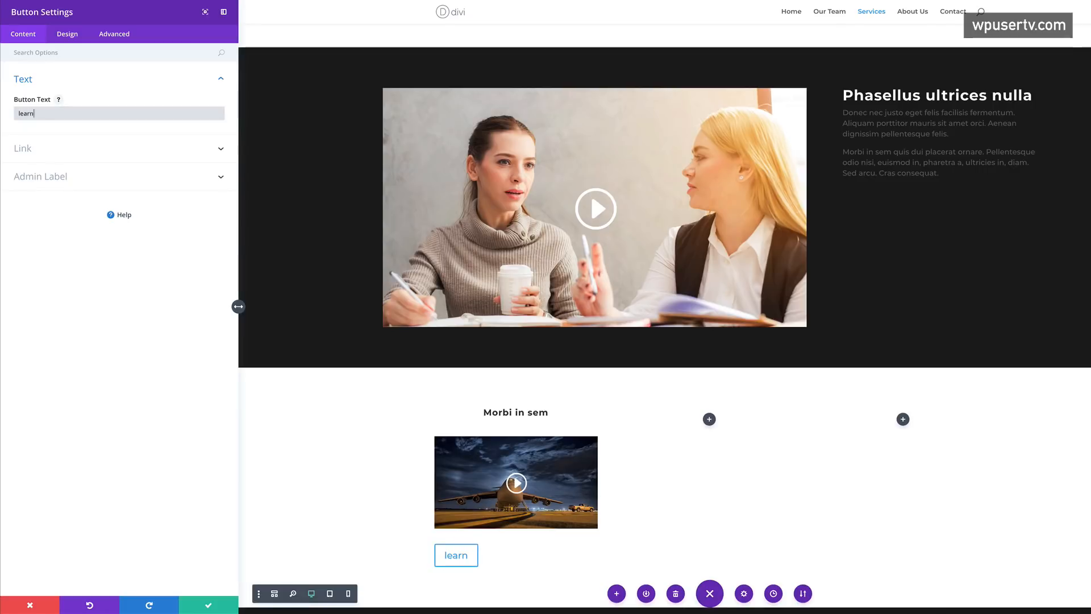
pyautogui.write(' more')
# - Set the button's link URL to '#'
pyautogui.click(34, 149)
pyautogui.click(39, 145)
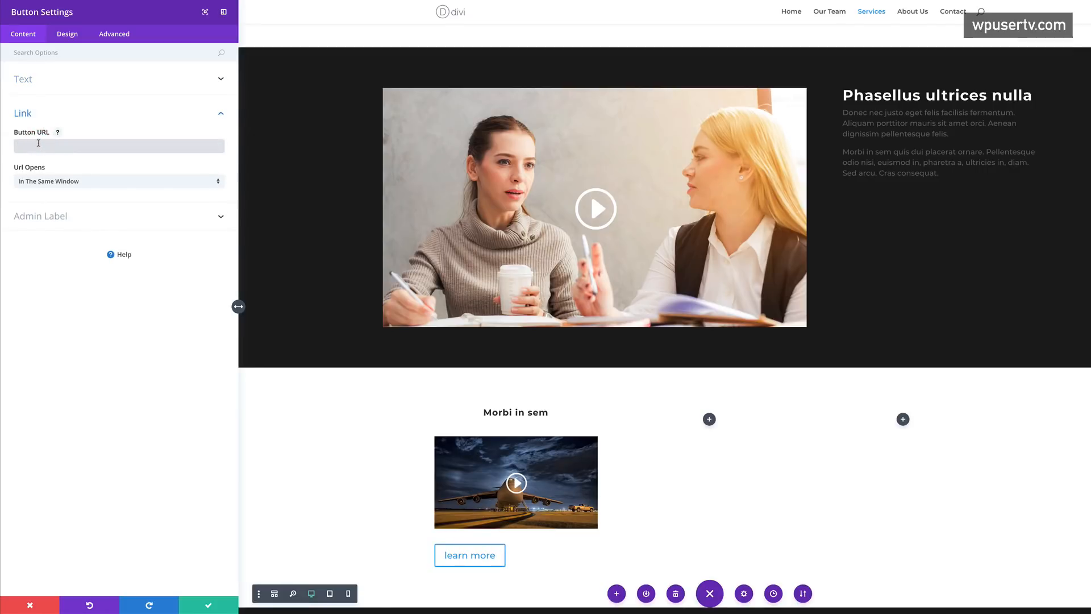
pyautogui.write('#')
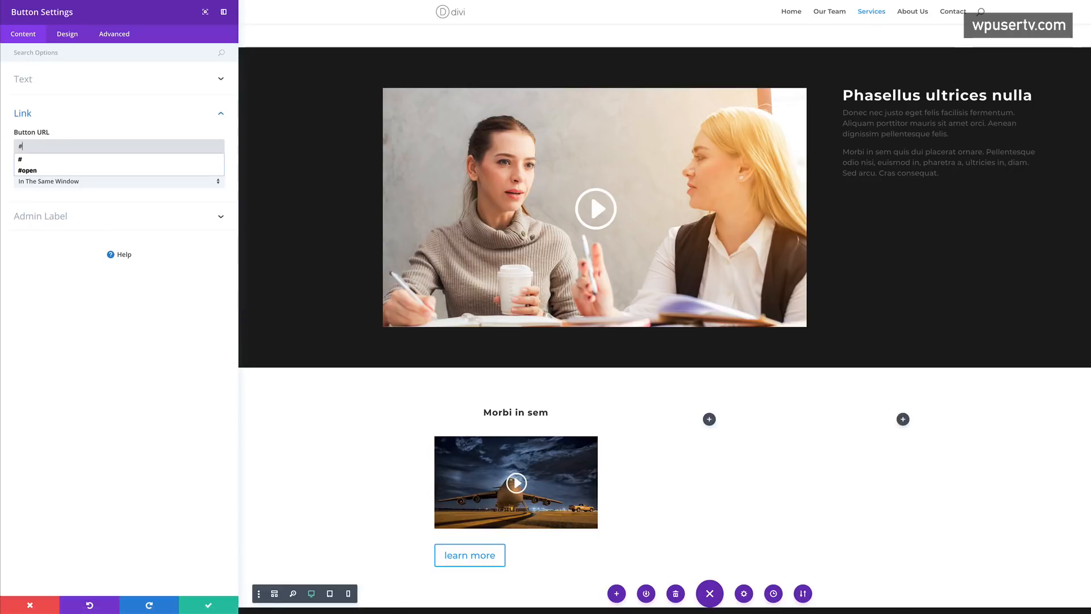
pyautogui.click(85, 342)
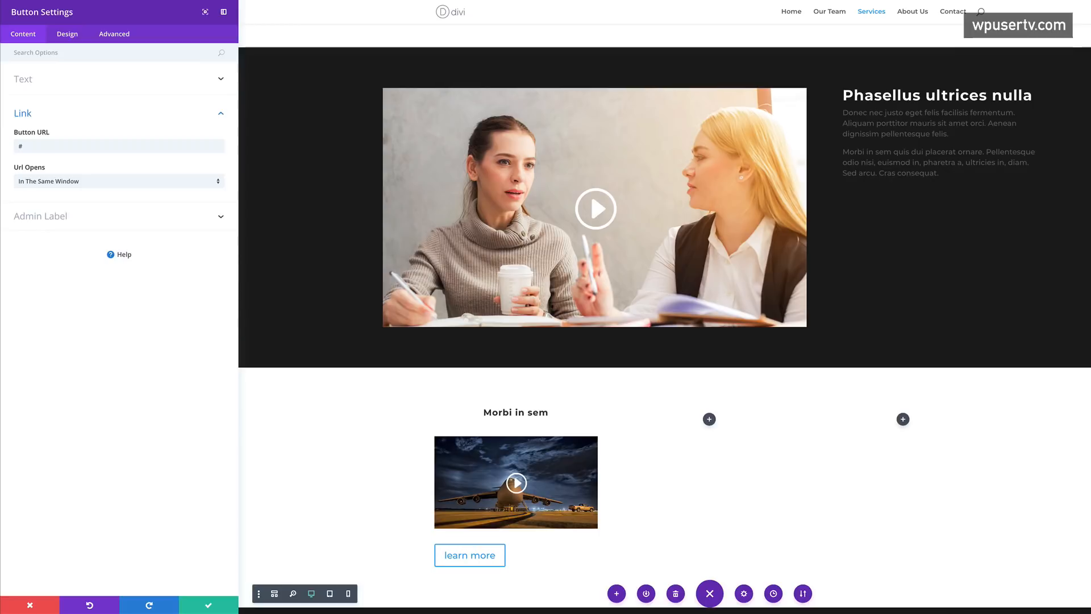
pyautogui.click(71, 36)
pyautogui.click(38, 141)
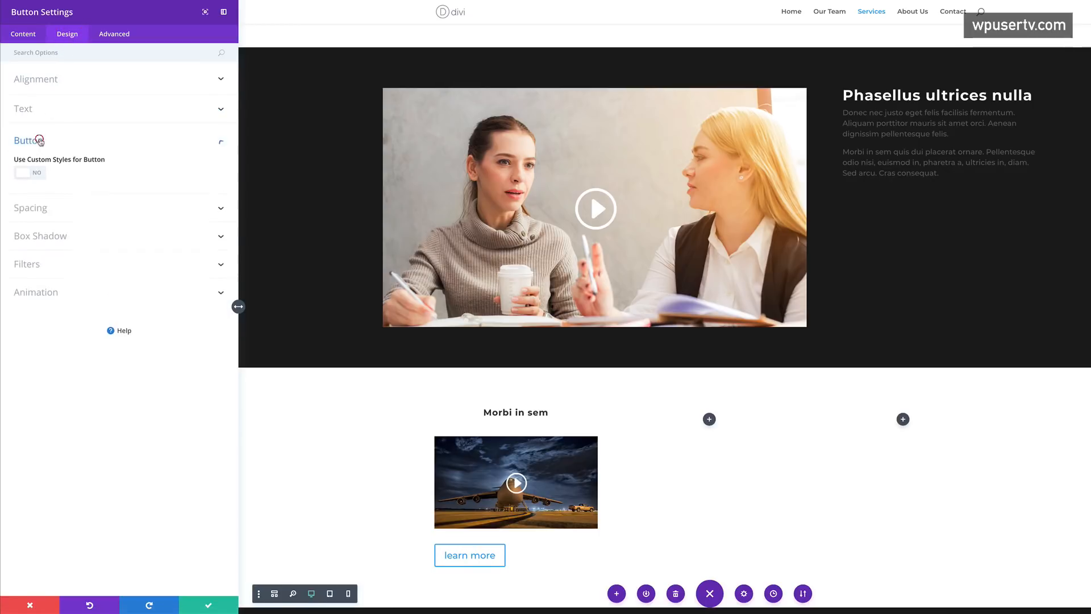
# - Enable custom button styling with 14px text, red #e02b20 background and 0 border width
pyautogui.click(40, 175)
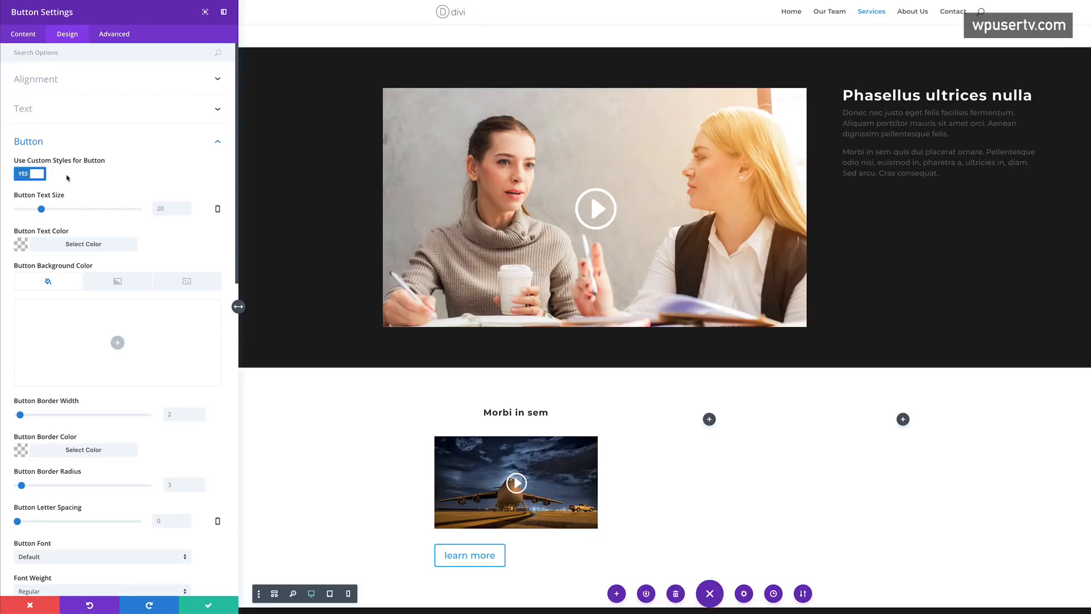
pyautogui.moveTo(39, 210); pyautogui.dragTo(36, 210)
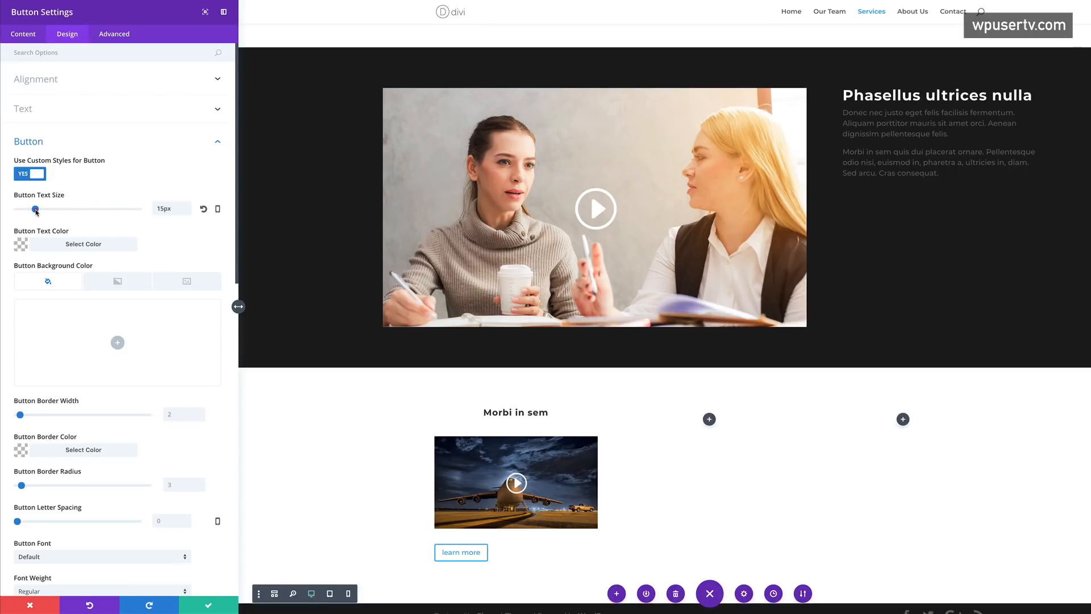
pyautogui.moveTo(36, 210); pyautogui.dragTo(34, 210)
pyautogui.scroll(-1, 35, 244)
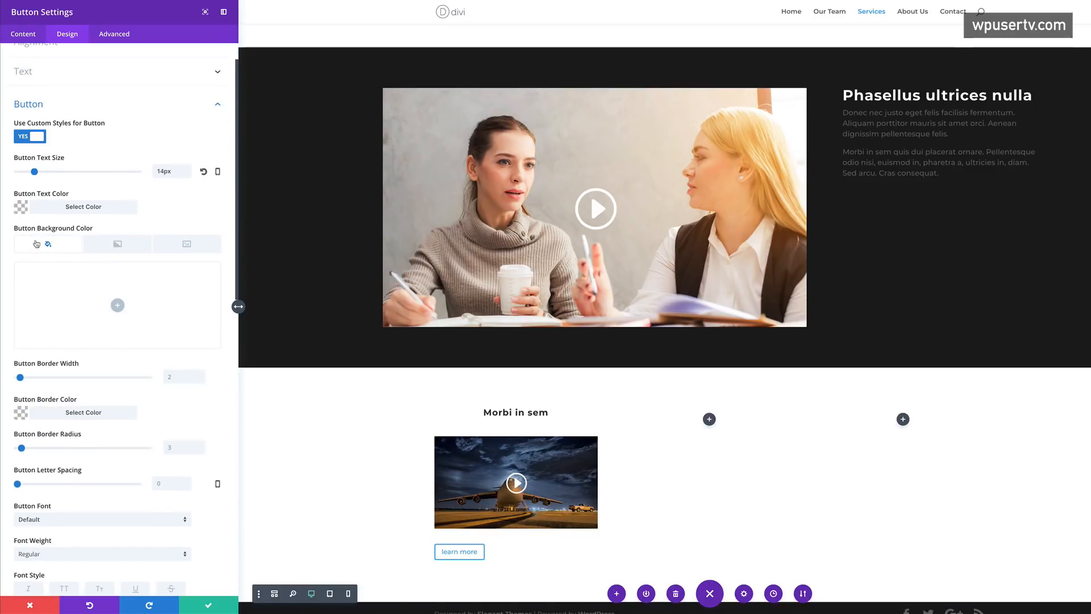
pyautogui.click(117, 305)
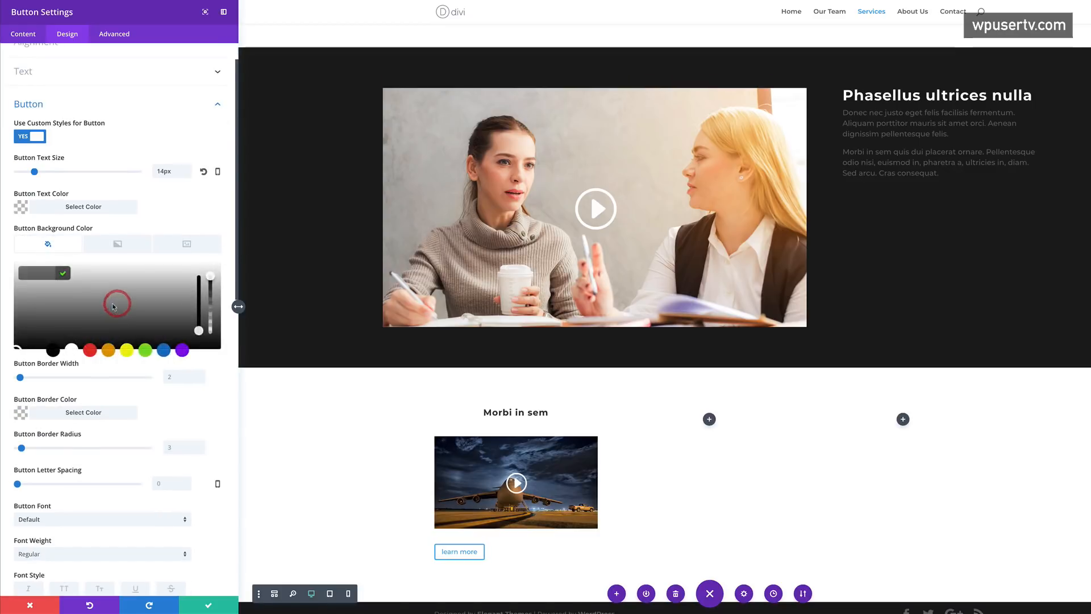
pyautogui.click(90, 350)
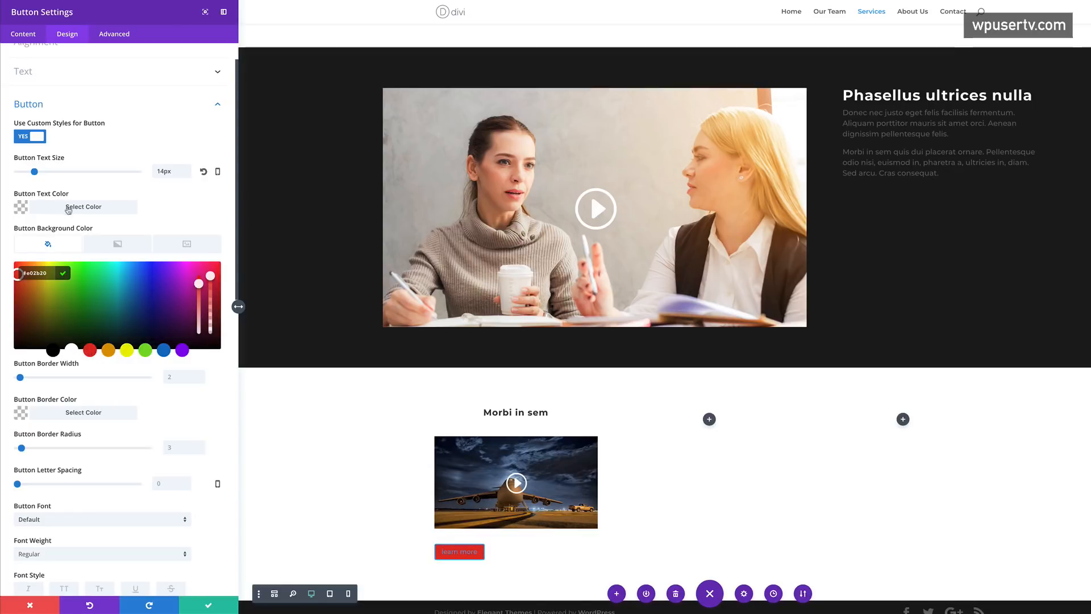
pyautogui.moveTo(20, 377); pyautogui.dragTo(17, 377)
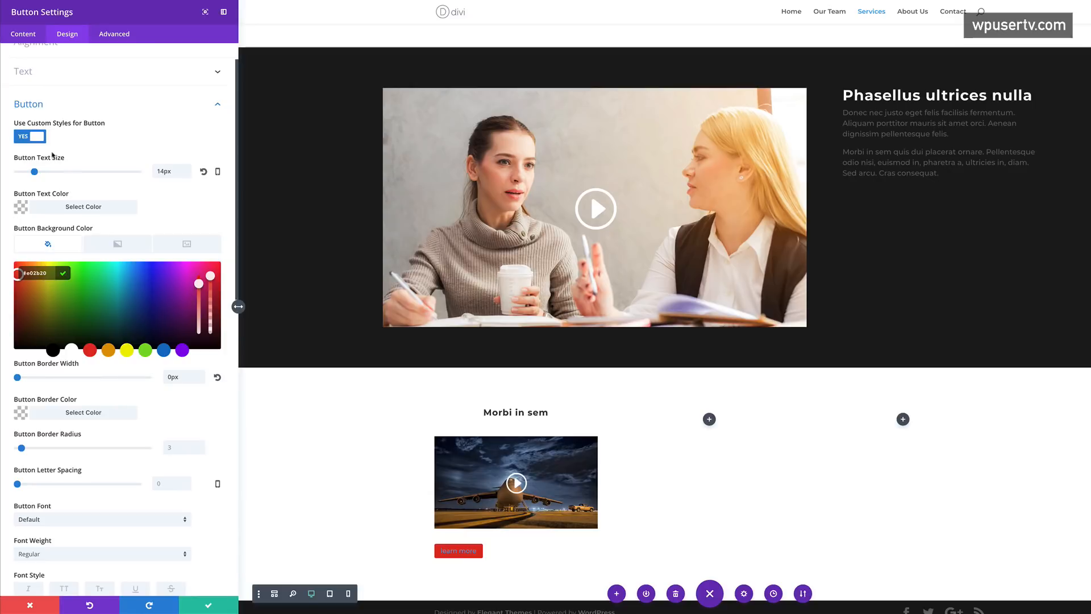
# - Make the button text white #ffffff and turn off the button icon
pyautogui.click(21, 209)
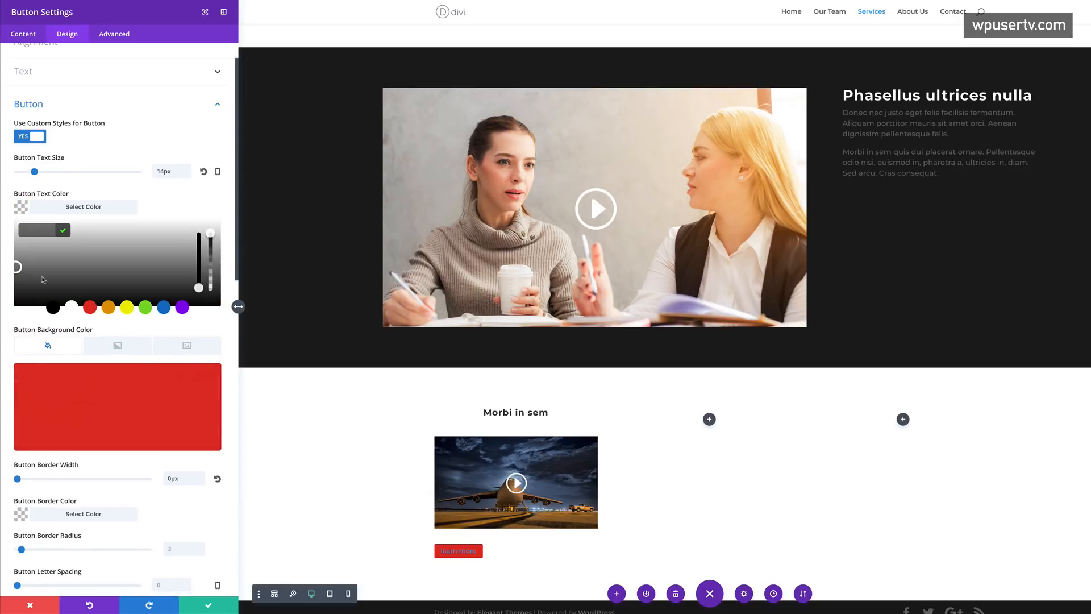
pyautogui.click(72, 308)
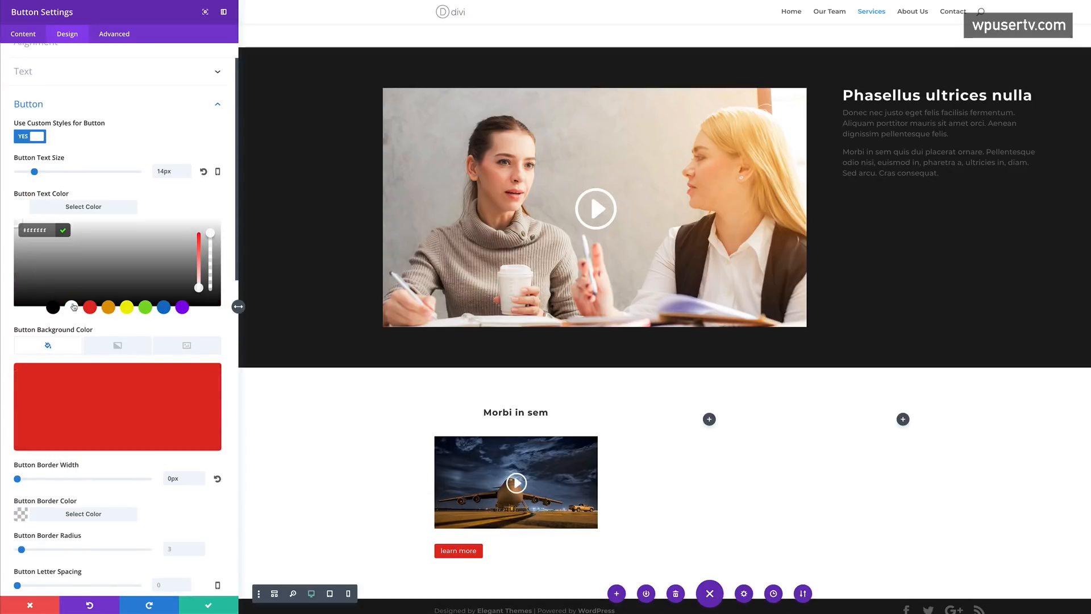
pyautogui.scroll(-1, 341, 449)
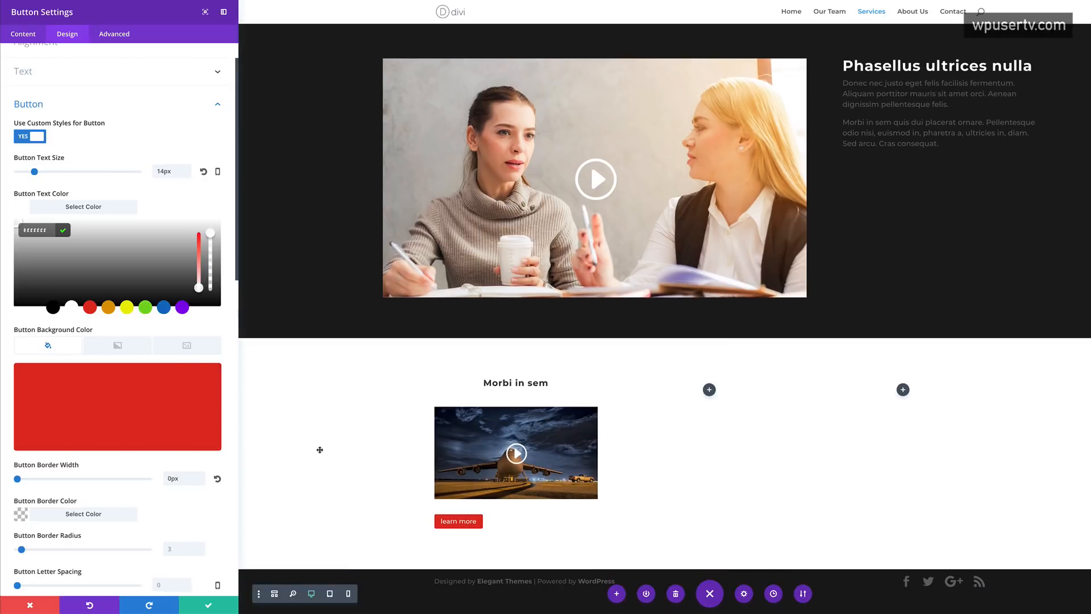
pyautogui.scroll(-4, 136, 504)
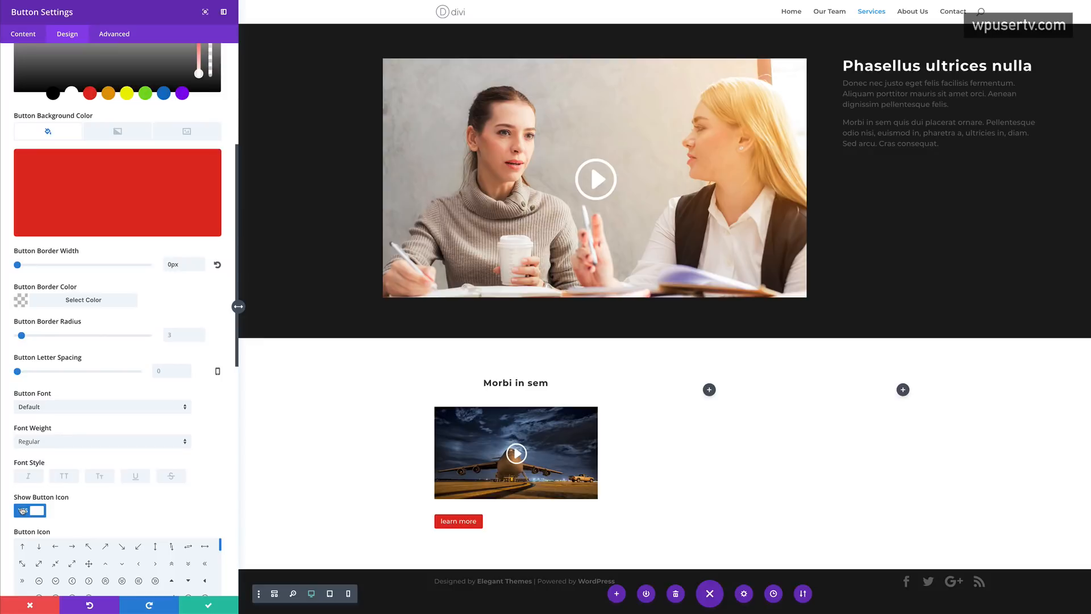
pyautogui.click(22, 510)
pyautogui.scroll(-3, 182, 454)
pyautogui.scroll(8, 182, 456)
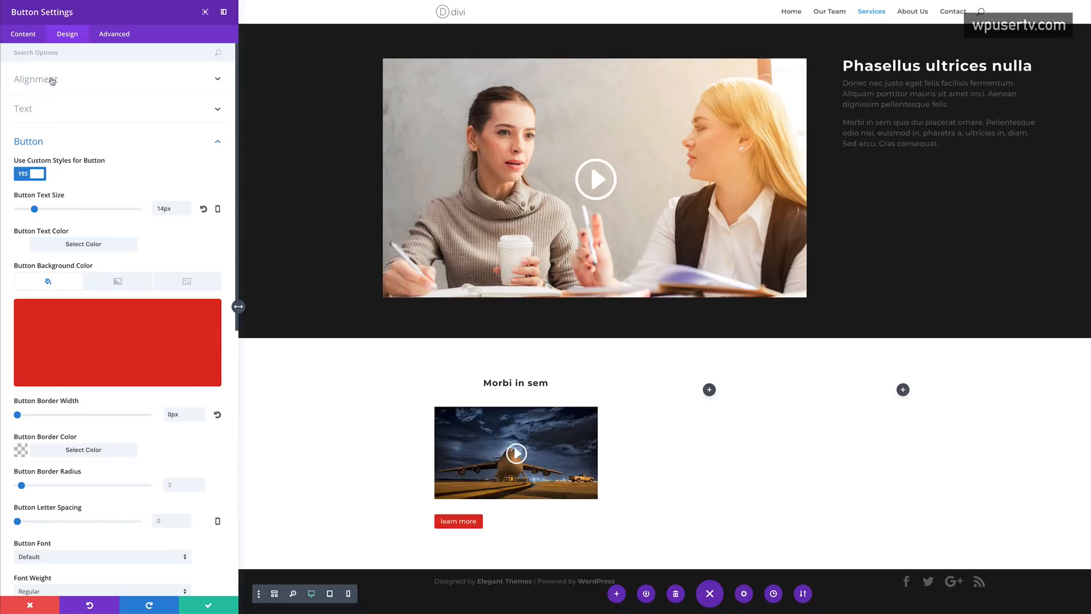
# - Centre the learn more button and make its text uppercase, 2px letter-spaced and Semi Bold
pyautogui.click(51, 80)
pyautogui.click(121, 114)
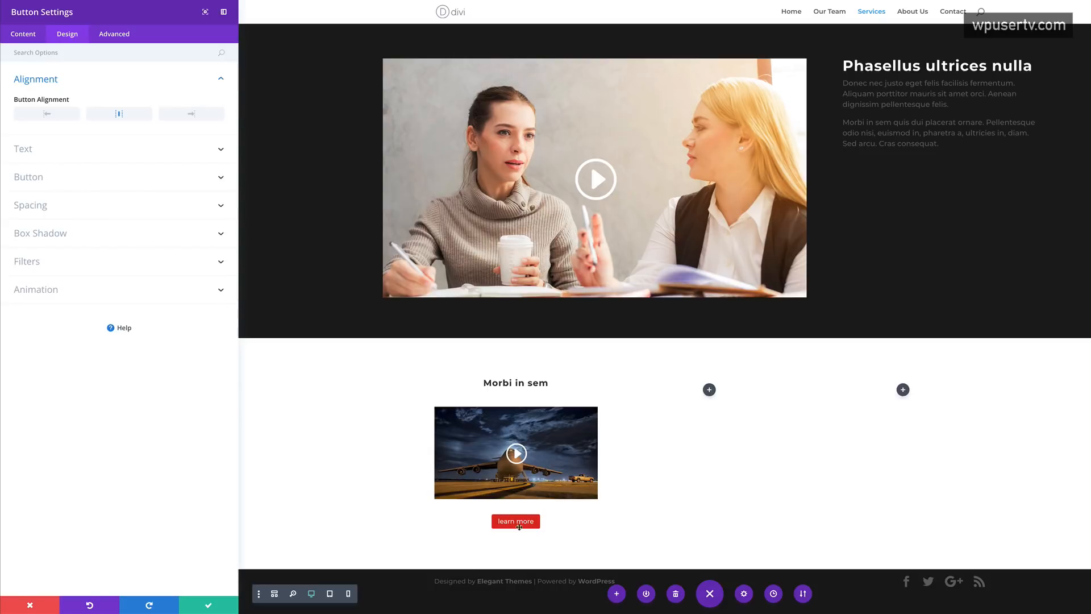
pyautogui.click(42, 150)
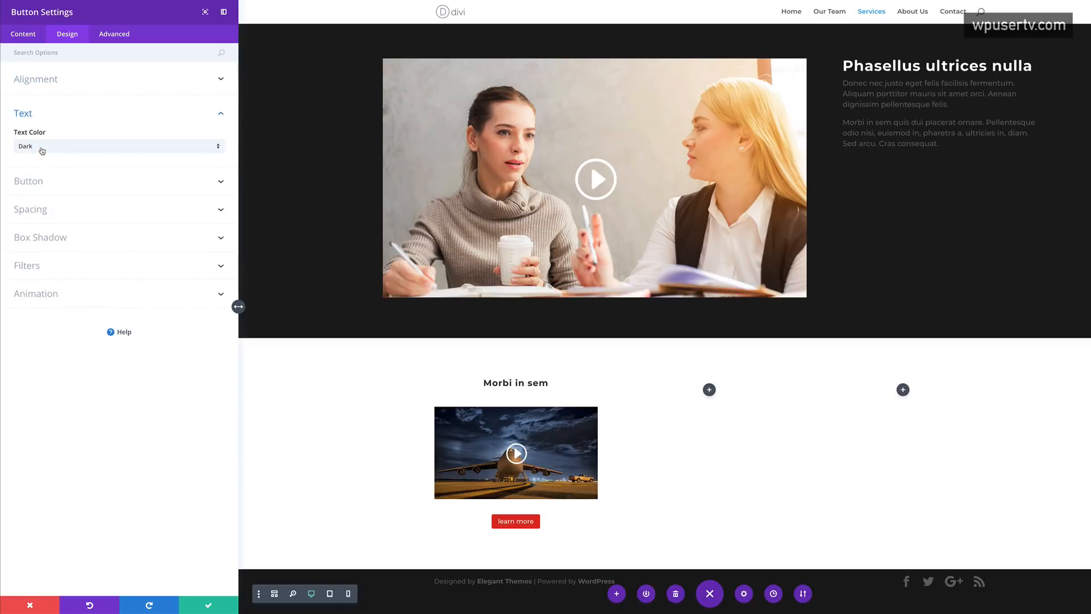
pyautogui.click(46, 180)
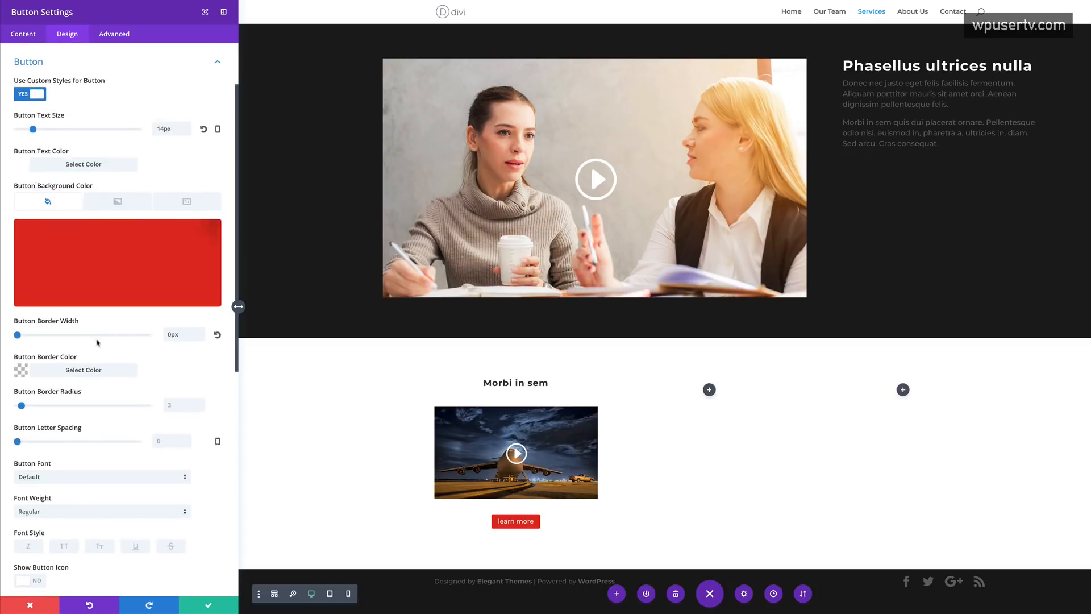
pyautogui.scroll(-2, 157, 368)
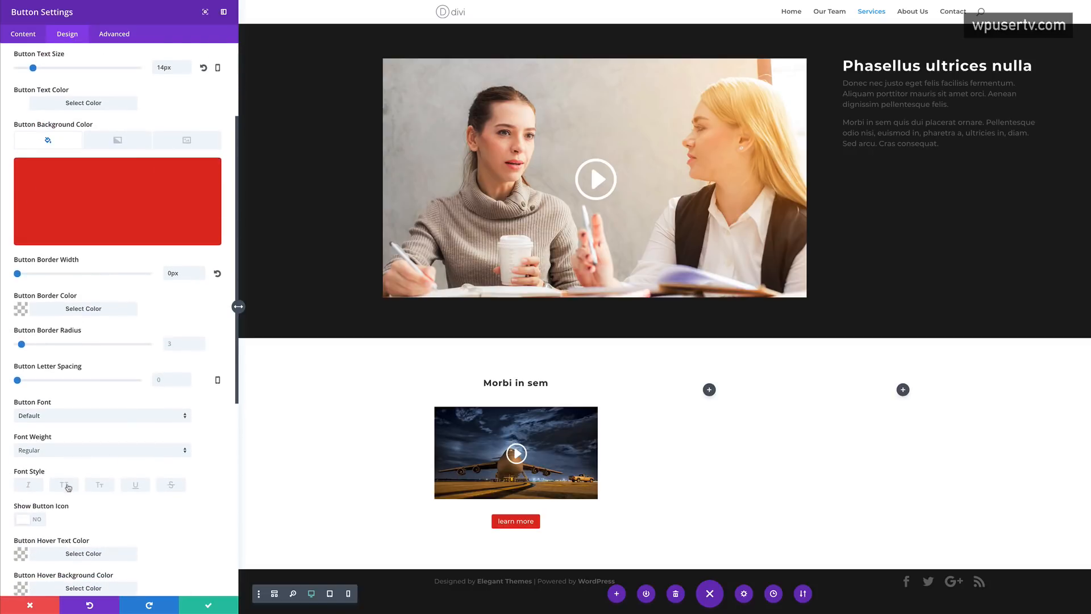
pyautogui.click(66, 488)
pyautogui.moveTo(17, 380); pyautogui.dragTo(20, 381)
pyautogui.scroll(-2, 163, 514)
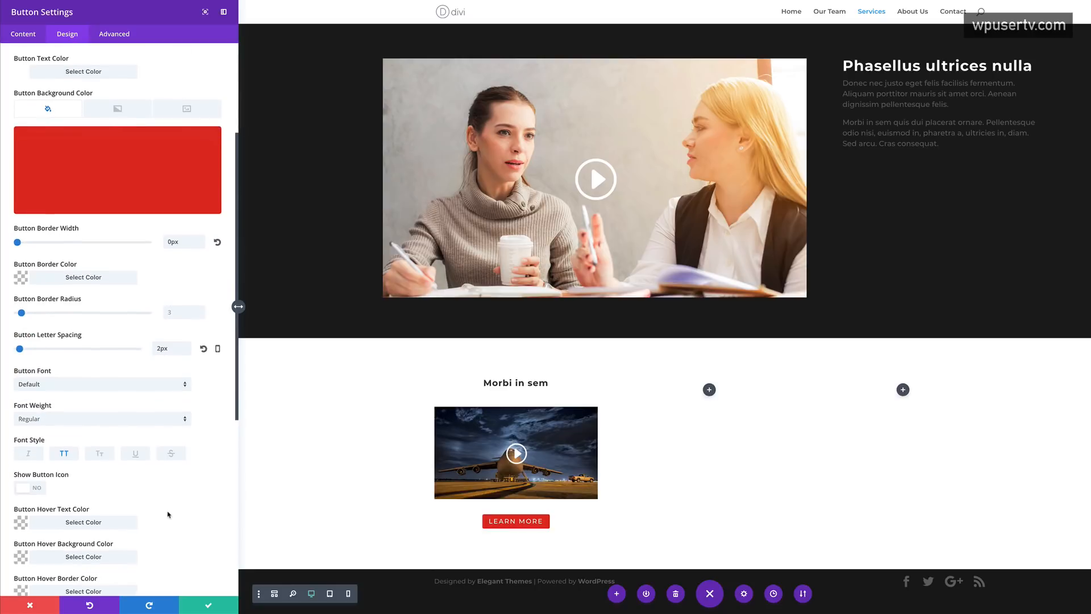
pyautogui.click(107, 407)
pyautogui.click(83, 448)
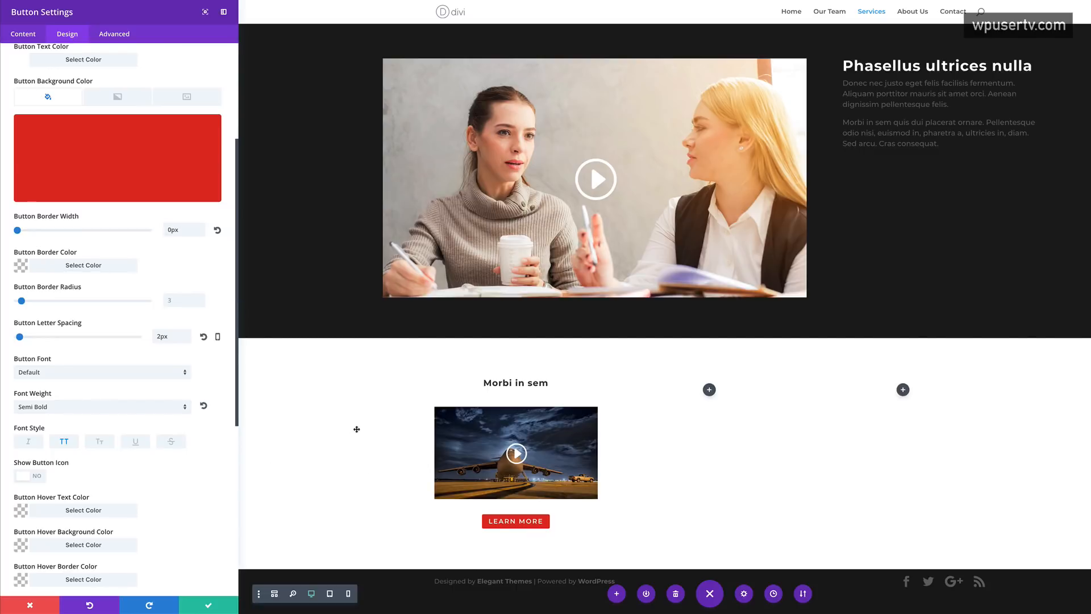
pyautogui.click(209, 605)
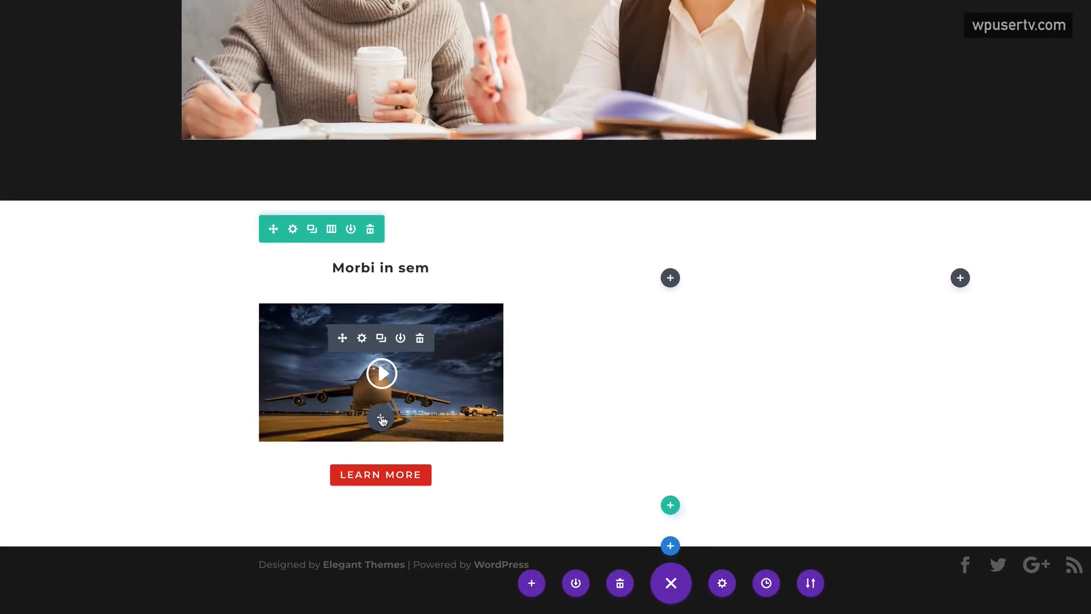
# - Insert a Text module below the video and copy the Donec nec justo paragraph for it
pyautogui.click(381, 420)
pyautogui.click(343, 230)
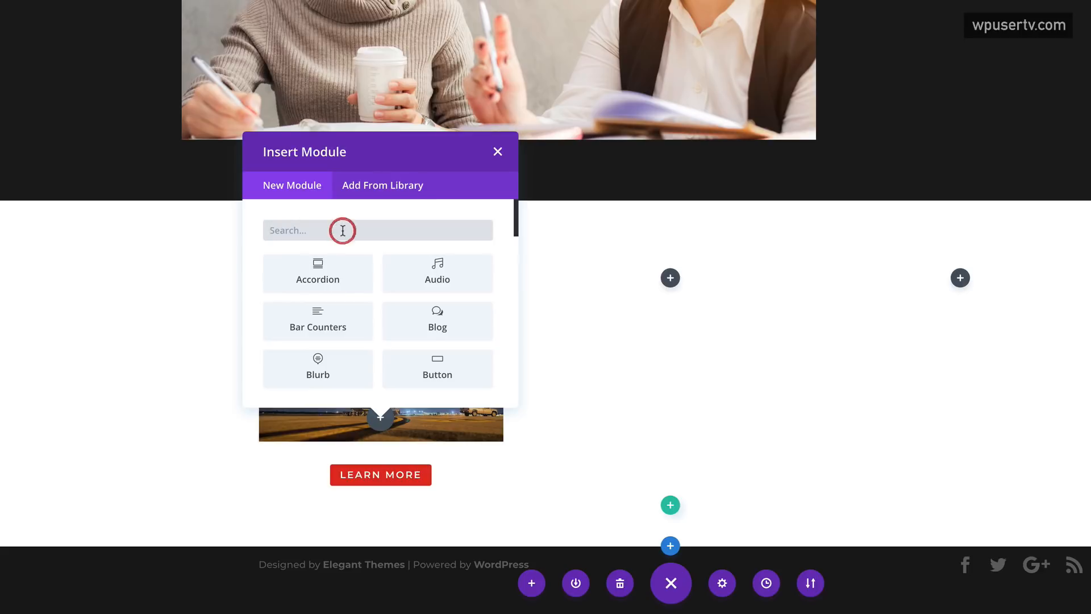
pyautogui.write('text')
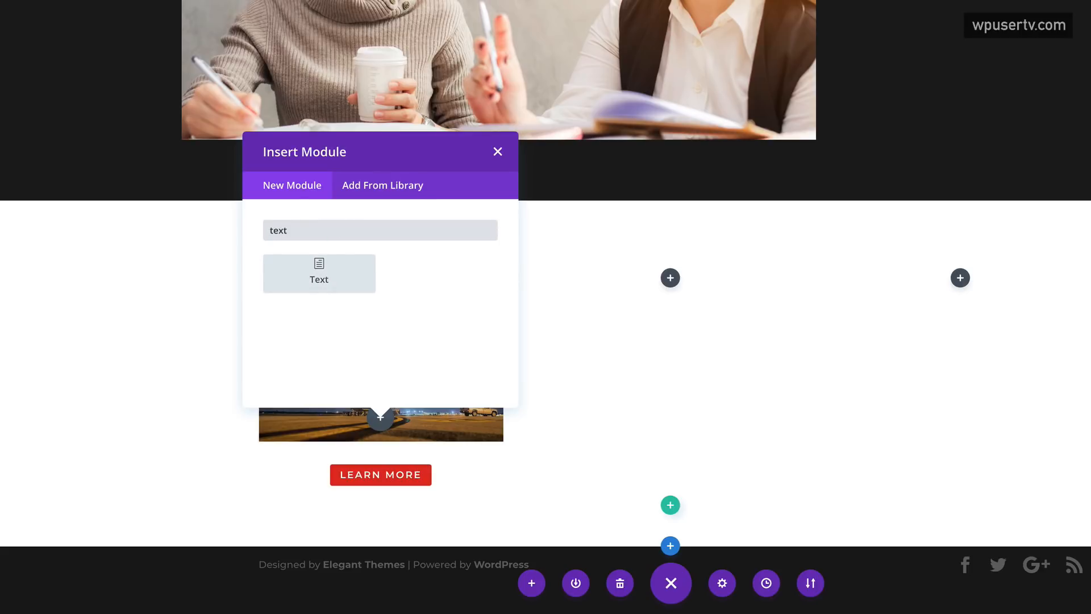
pyautogui.click(330, 272)
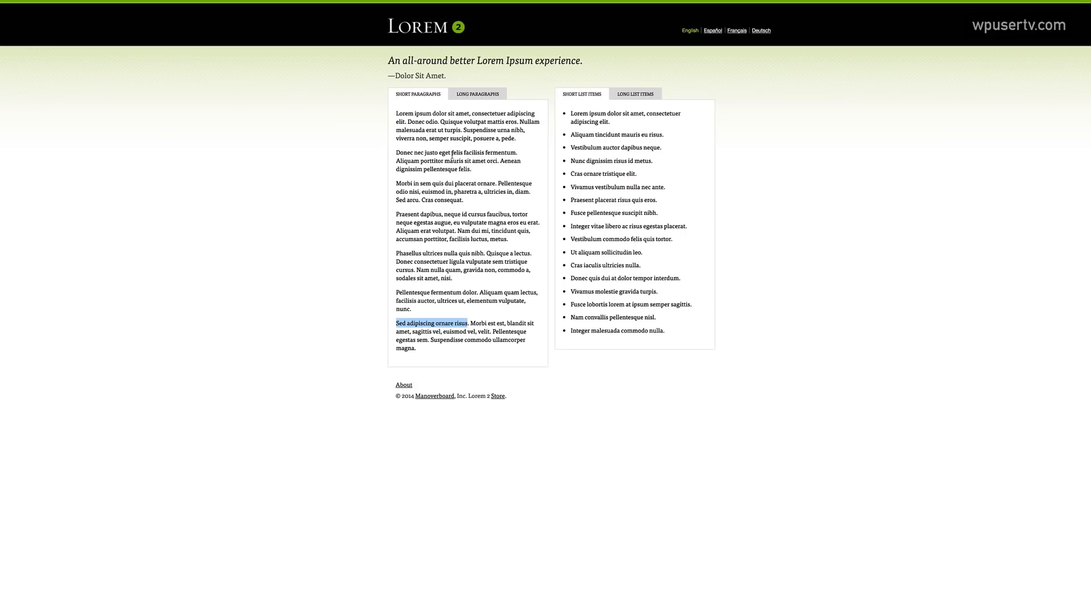
pyautogui.moveTo(398, 153); pyautogui.dragTo(478, 170)
pyautogui.hotkey('ctrl', 'c')
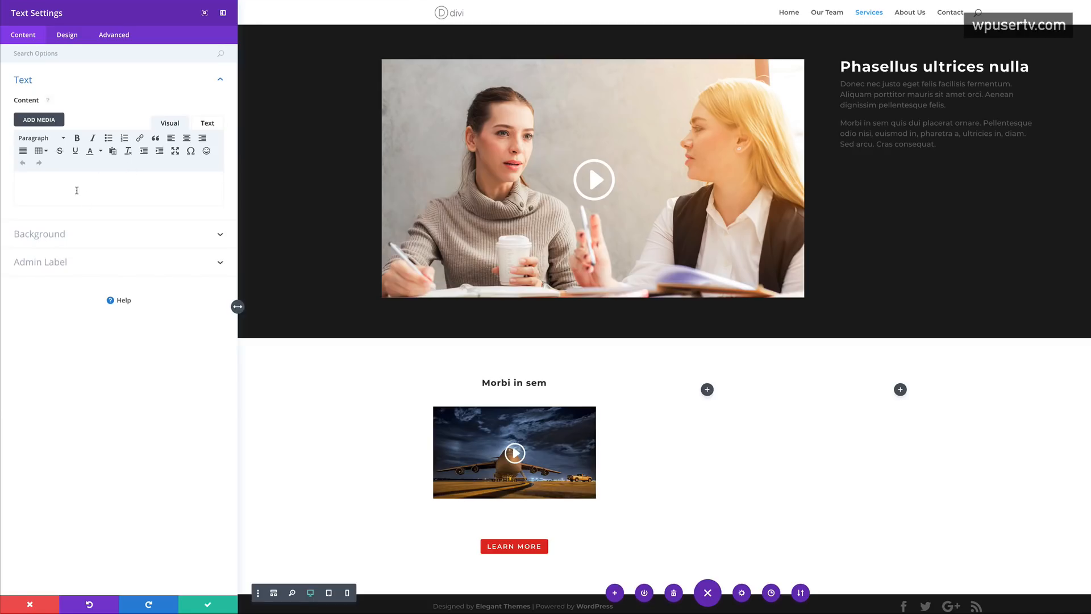
pyautogui.click(73, 183)
# - Paste the Donec nec justo paragraph into the Text module and centre its text
pyautogui.hotkey('ctrl', 'v')
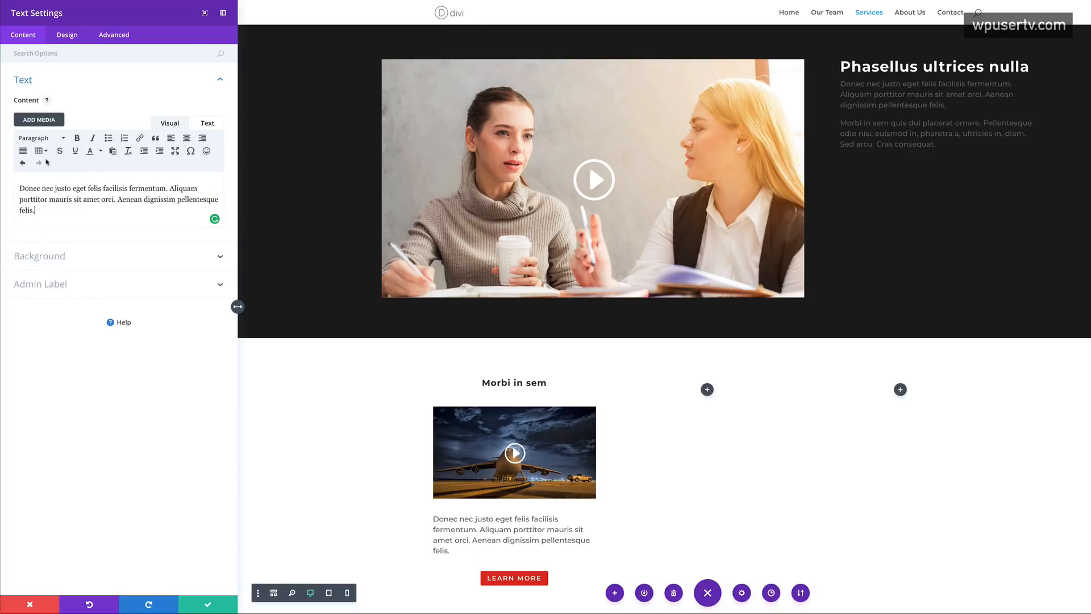
pyautogui.click(67, 34)
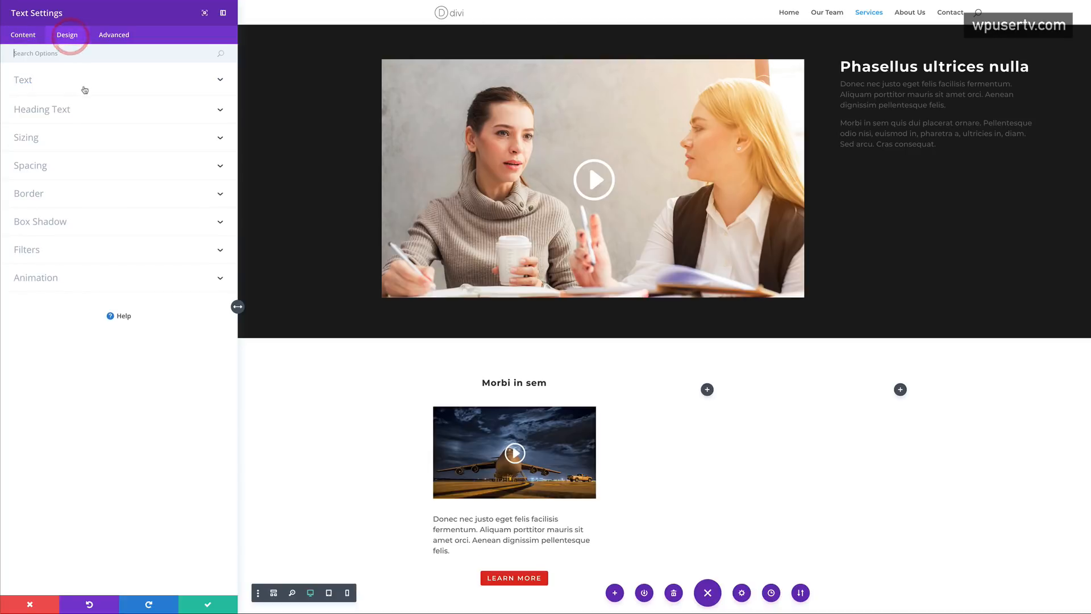
pyautogui.click(48, 82)
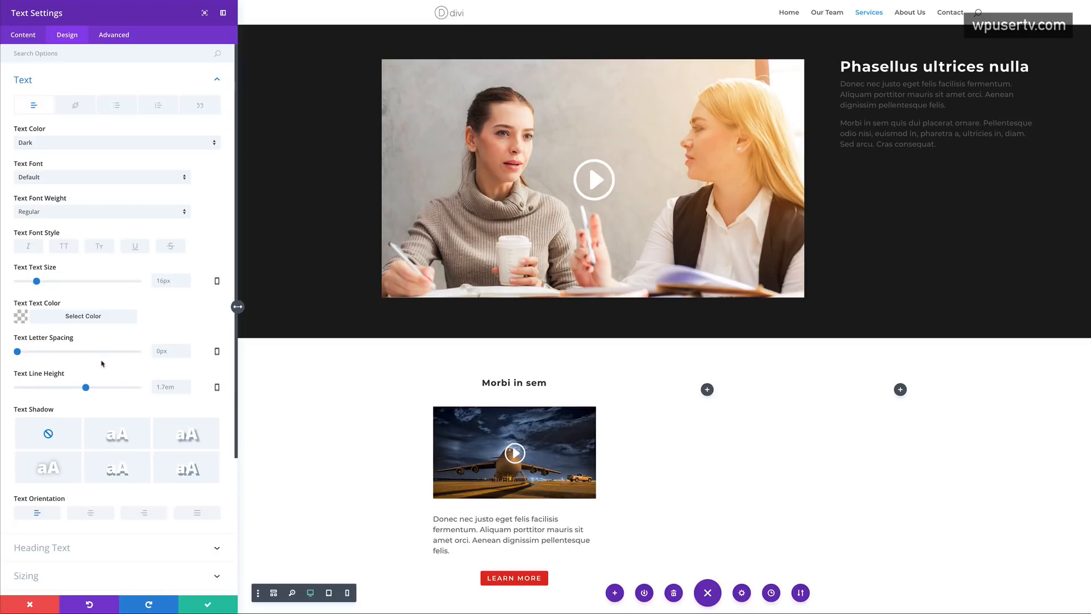
pyautogui.scroll(-1, 85, 420)
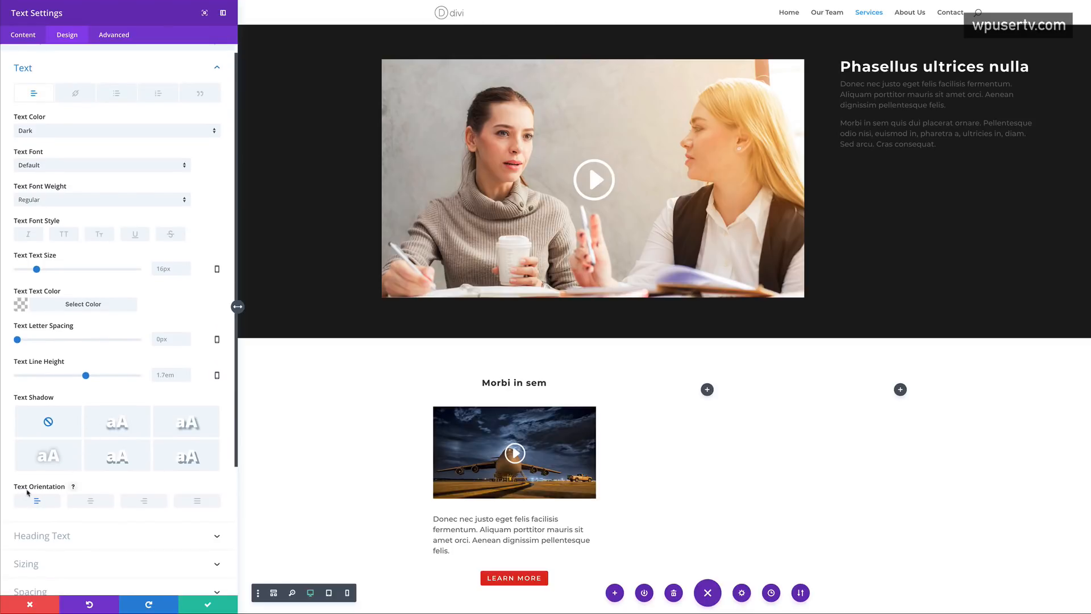
pyautogui.click(95, 504)
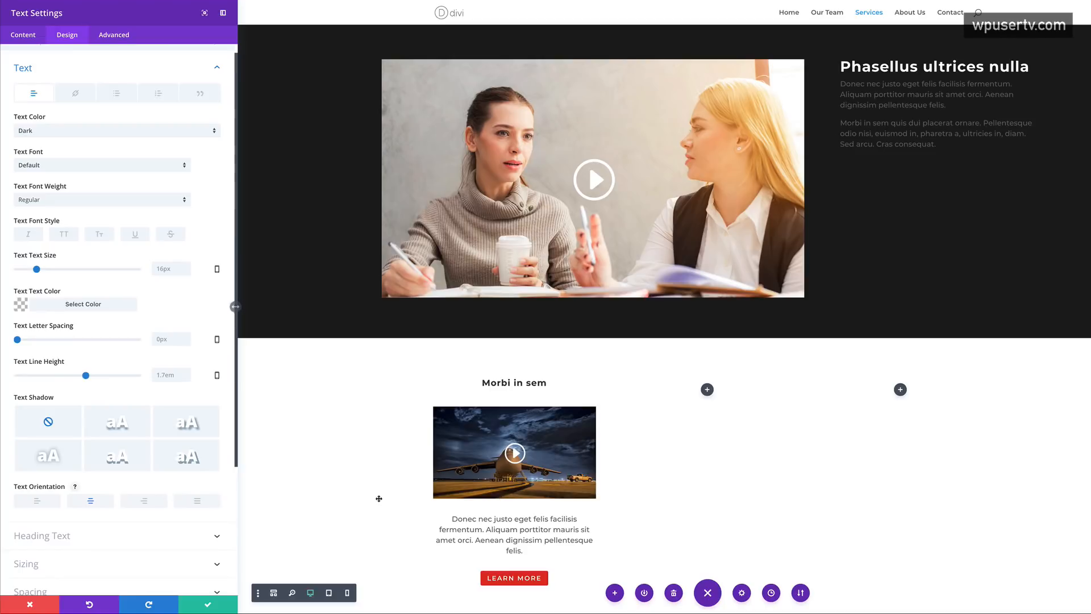
# - Delete the trailing word 'felis' so the paragraph ends with 'pellentesque.', then save
pyautogui.click(31, 37)
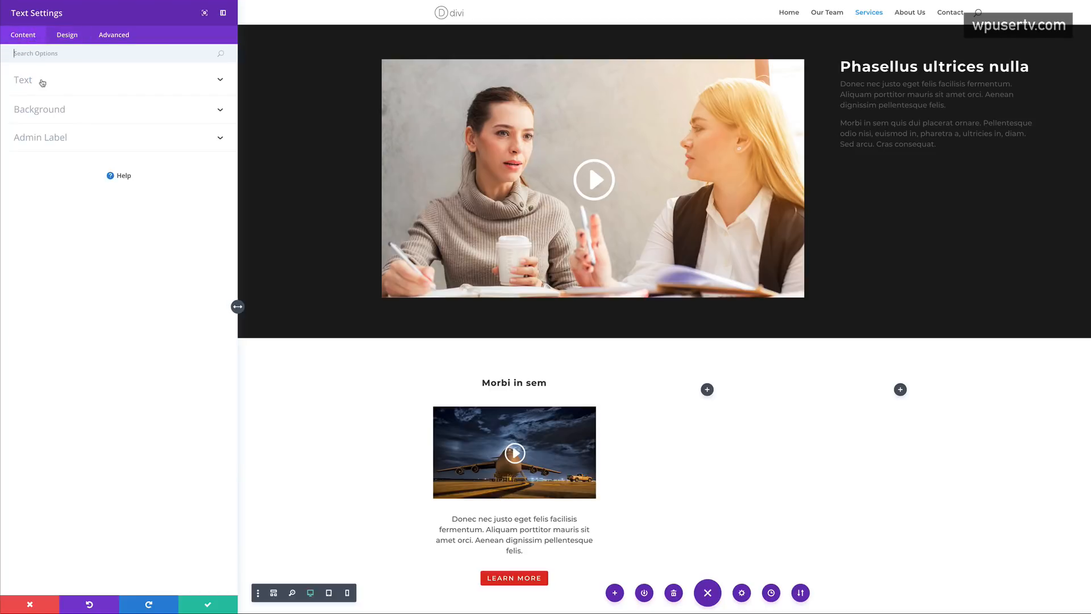
pyautogui.click(23, 81)
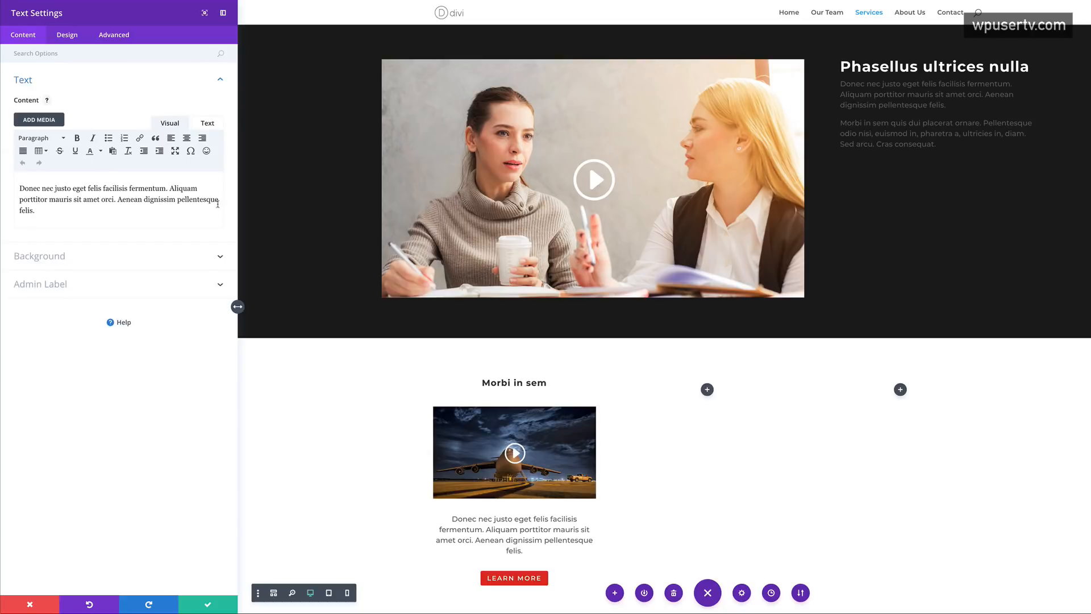
pyautogui.moveTo(37, 212); pyautogui.dragTo(18, 211)
pyautogui.press('BackSpace')
pyautogui.write('.')
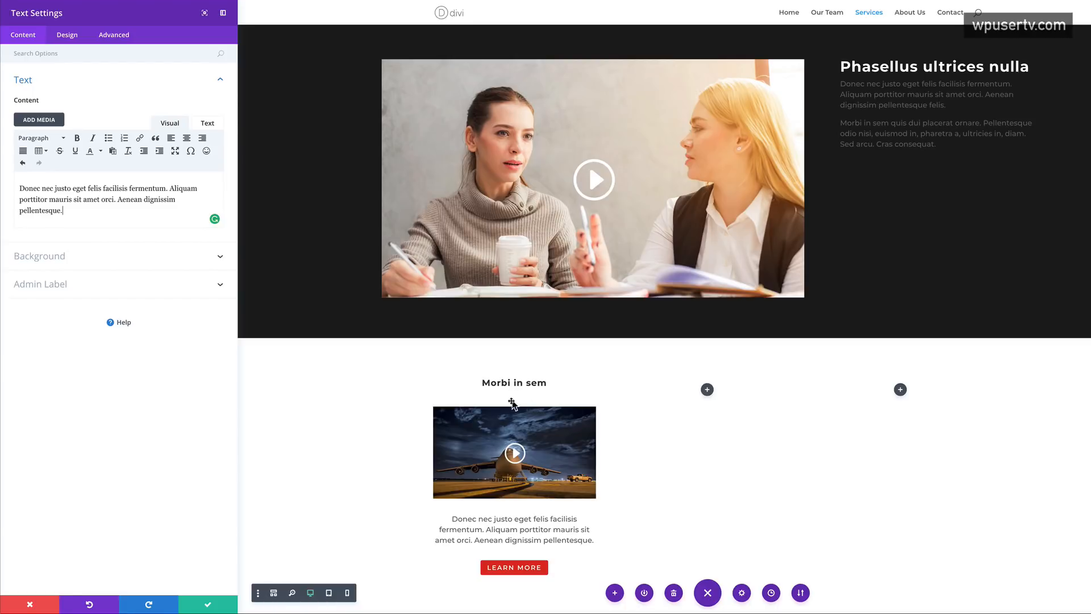
pyautogui.click(207, 607)
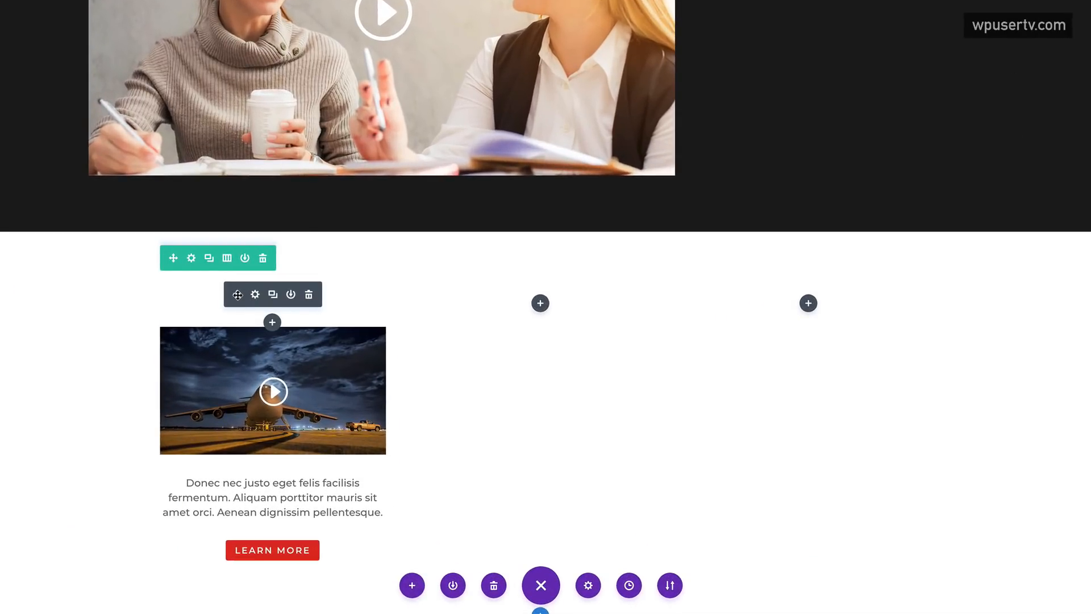
# - Move the Morbi in sem heading below the video and back, then open its design settings
pyautogui.moveTo(237, 295); pyautogui.dragTo(248, 429)
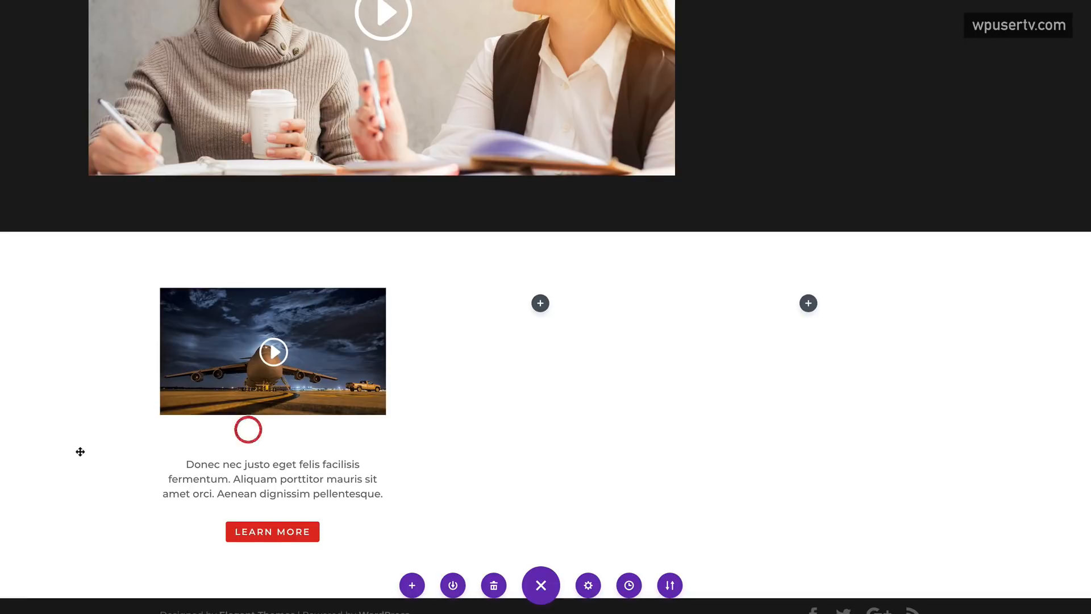
pyautogui.moveTo(312, 441)
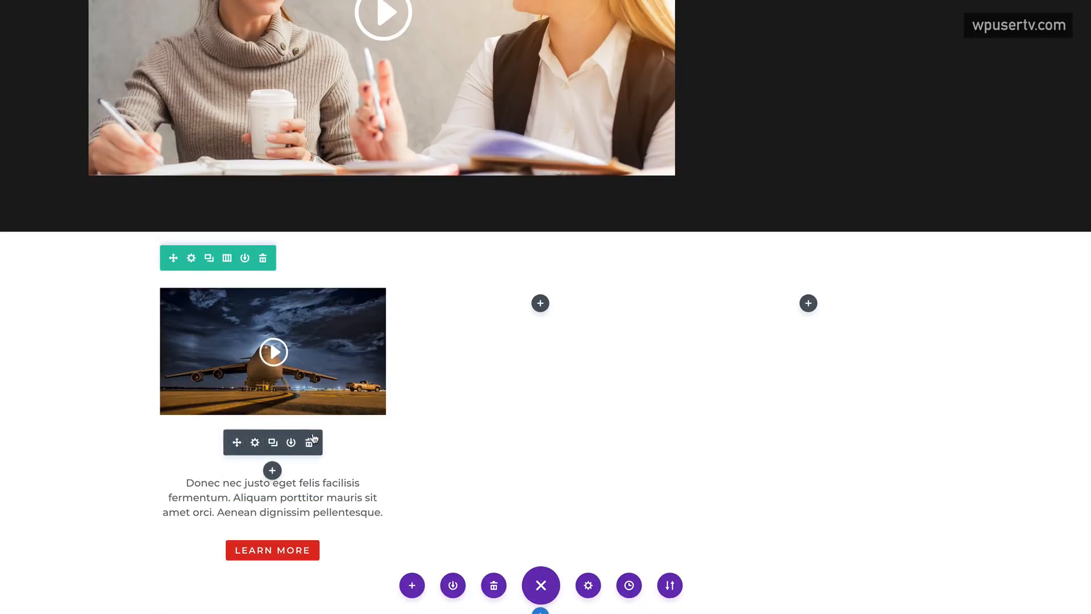
pyautogui.moveTo(236, 442); pyautogui.dragTo(222, 283)
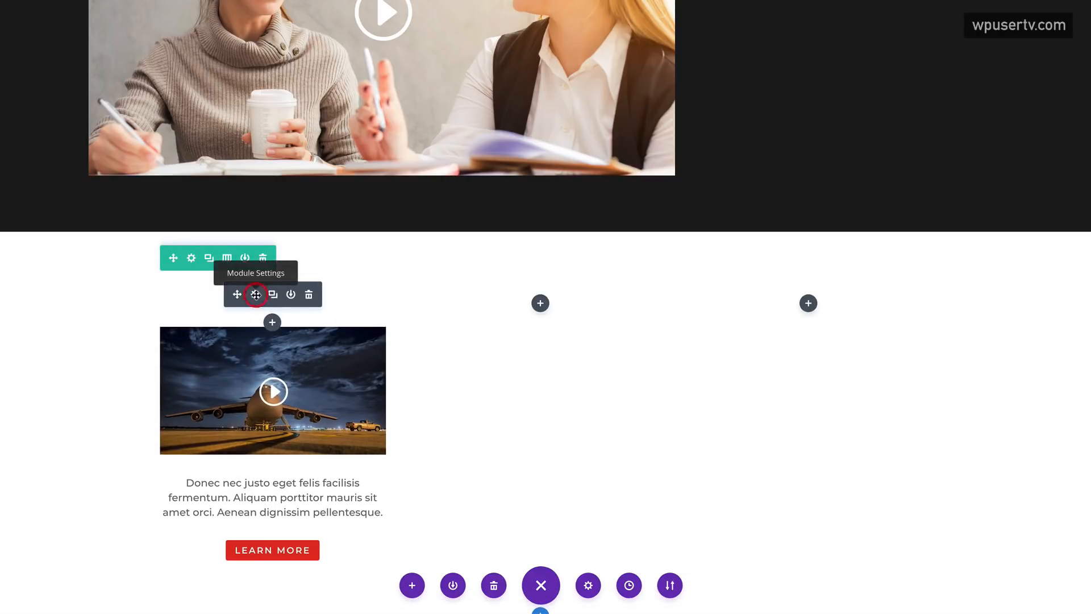
pyautogui.click(255, 294)
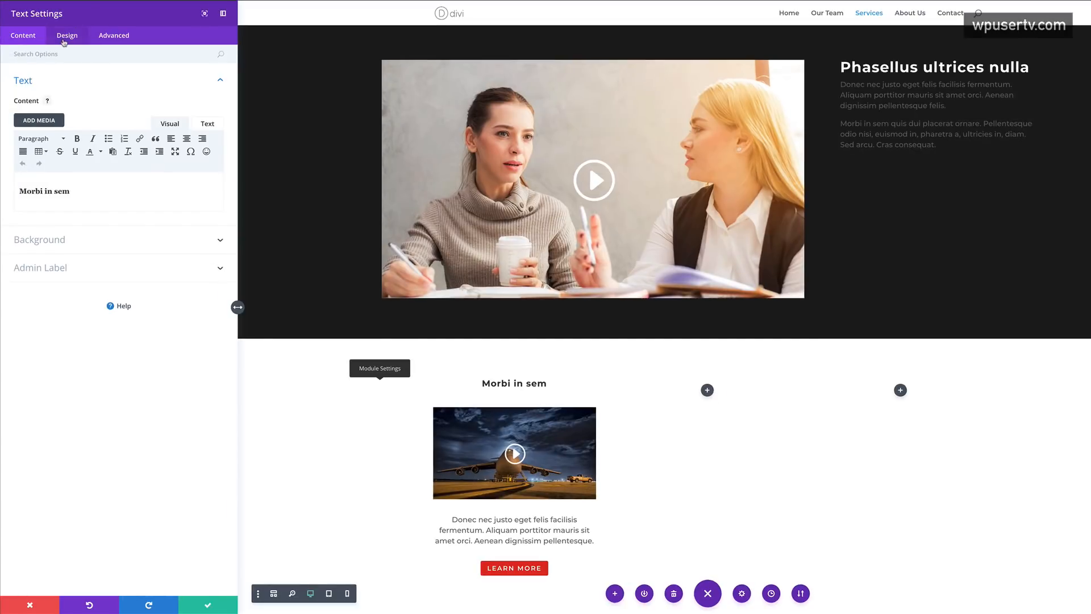
pyautogui.click(65, 40)
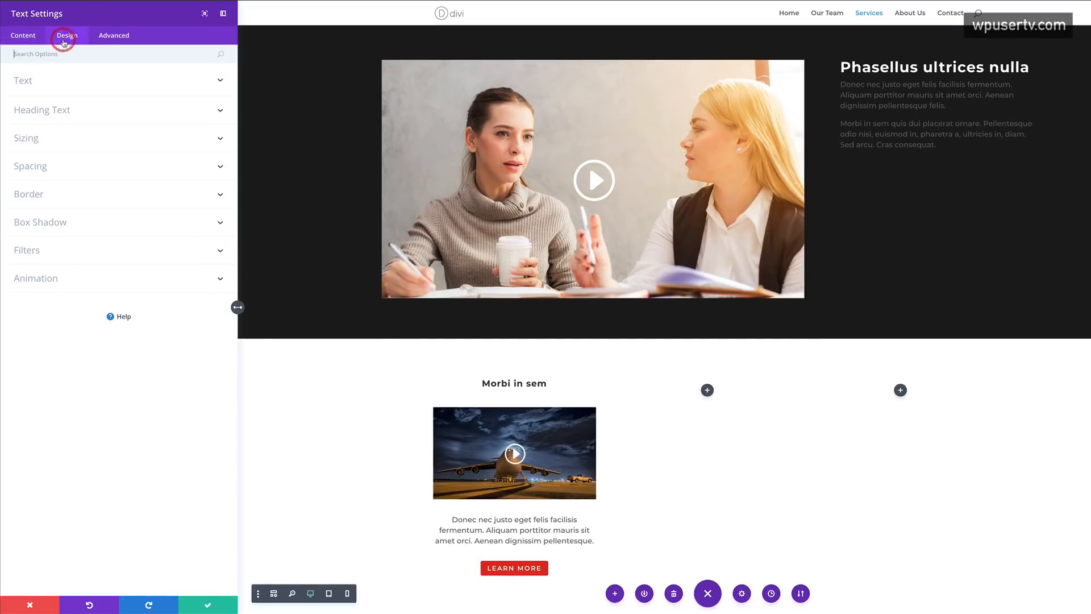
# - Set the Morbi in sem heading's bottom padding and bottom margin to 0 and save
pyautogui.click(36, 142)
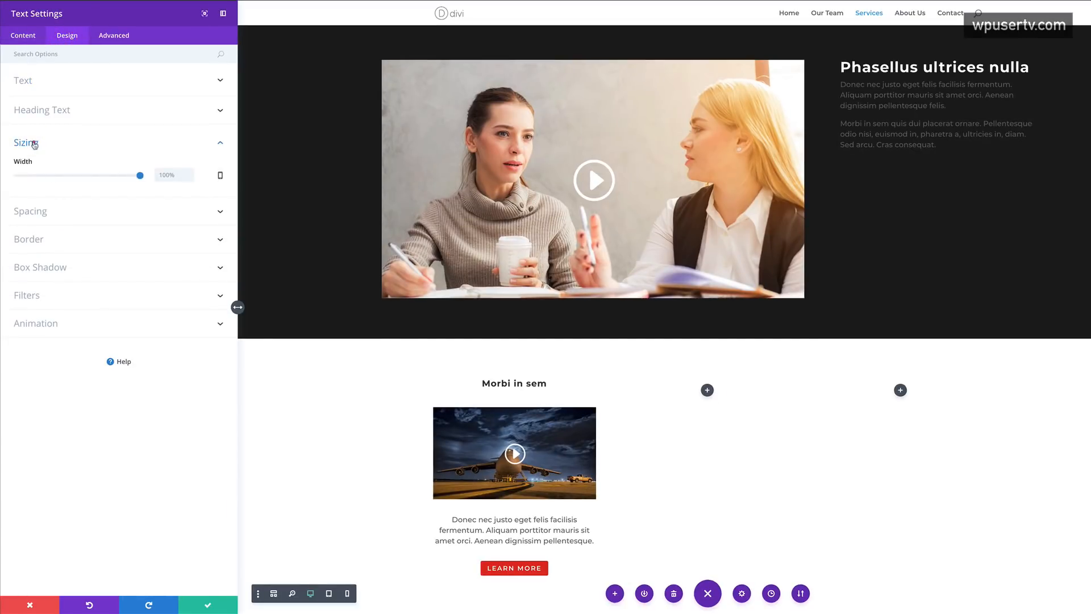
pyautogui.click(34, 144)
pyautogui.click(45, 169)
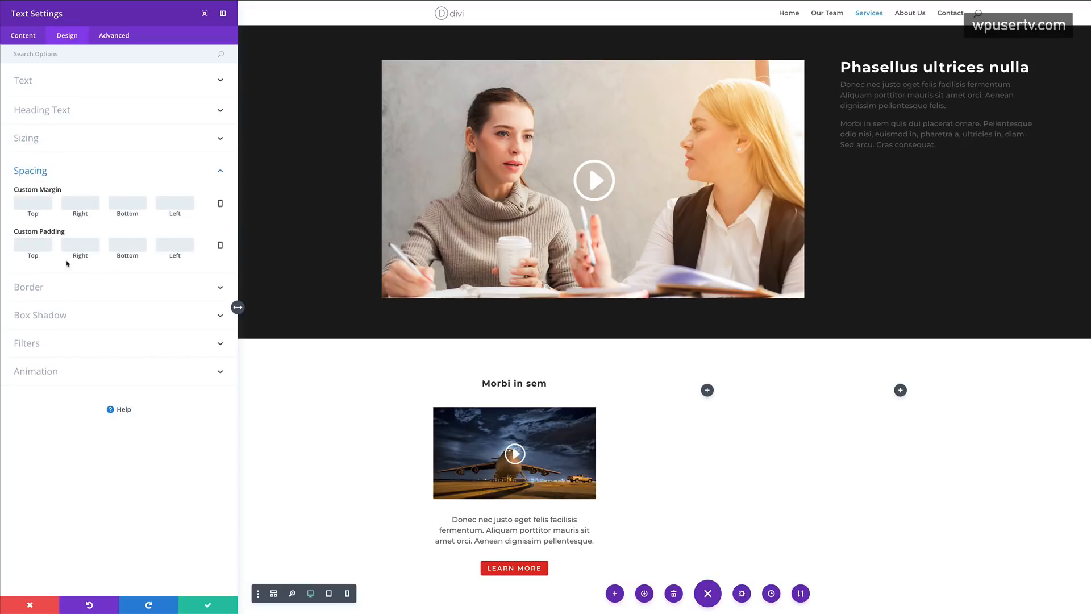
pyautogui.click(135, 245)
pyautogui.write('0')
pyautogui.click(125, 204)
pyautogui.write('0')
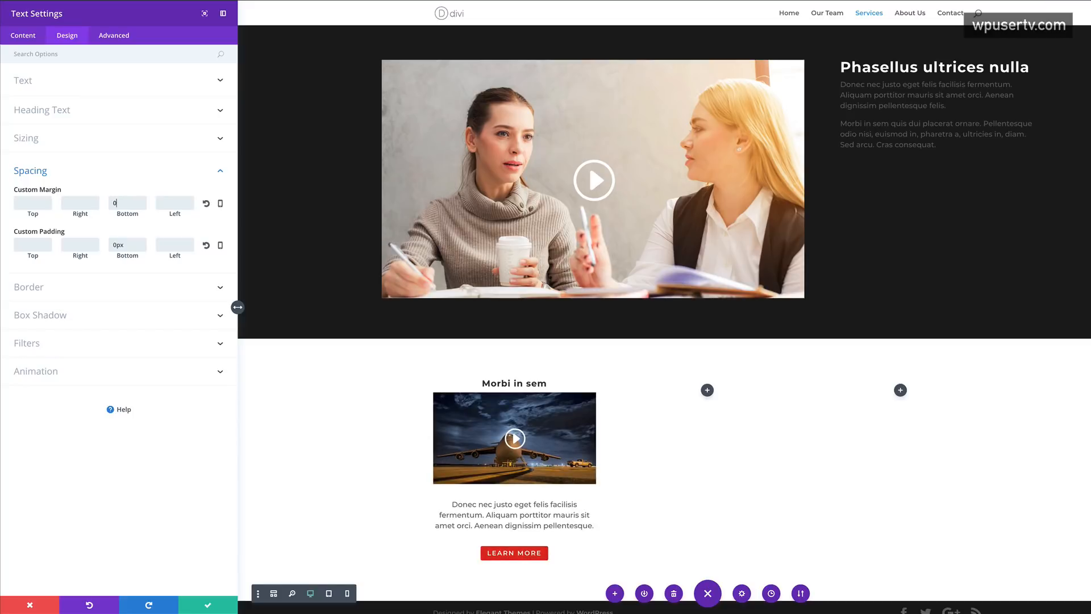
pyautogui.click(114, 205)
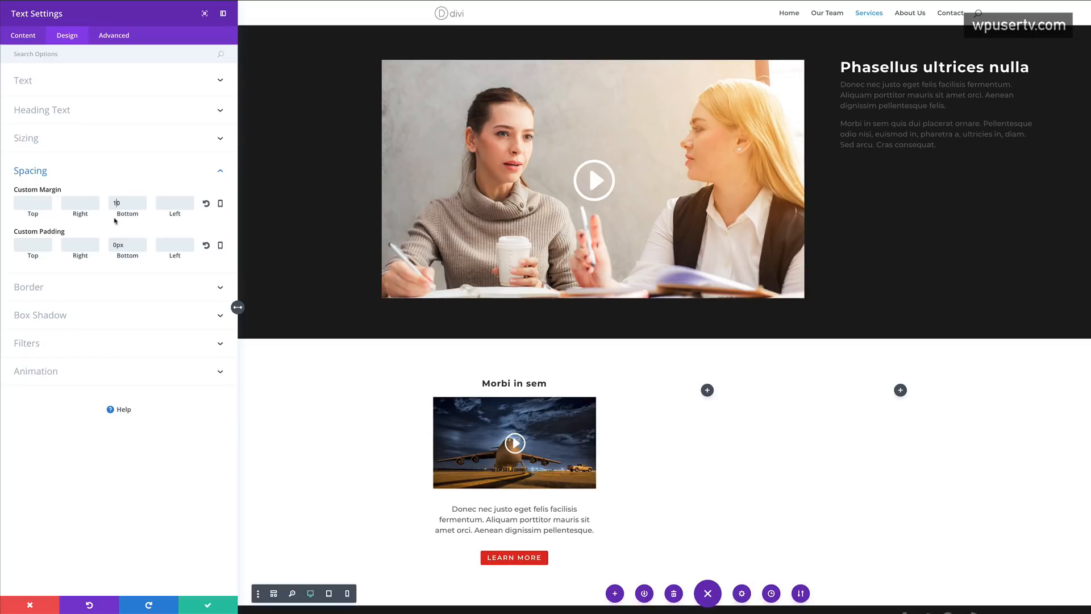
pyautogui.click(208, 604)
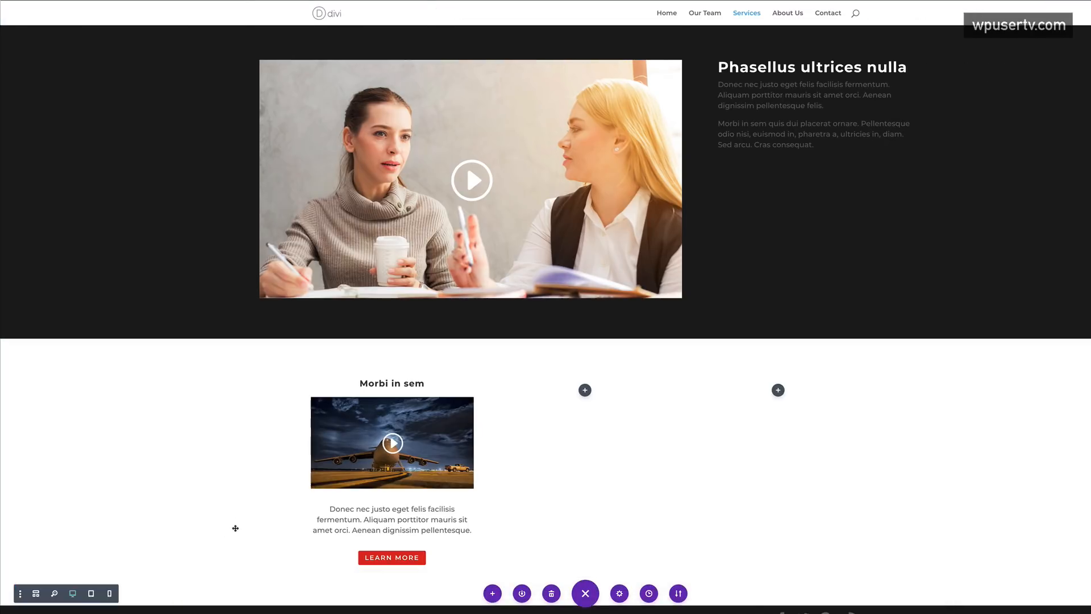
# - Copy the Morbi in sem heading into the second and third columns
pyautogui.scroll(-2, 235, 529)
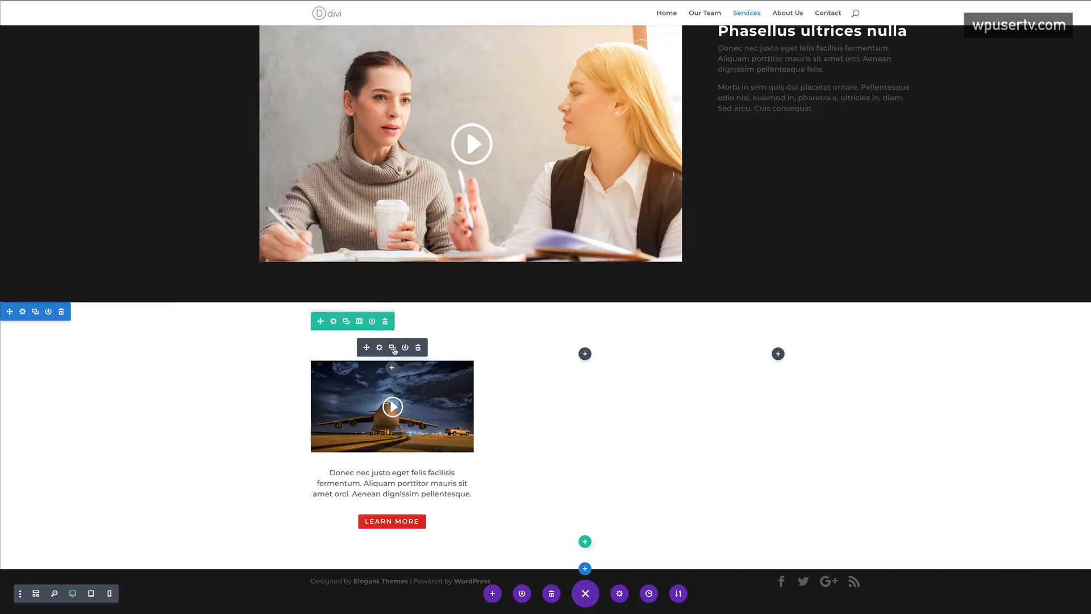
pyautogui.click(393, 347)
pyautogui.moveTo(366, 347); pyautogui.dragTo(602, 358)
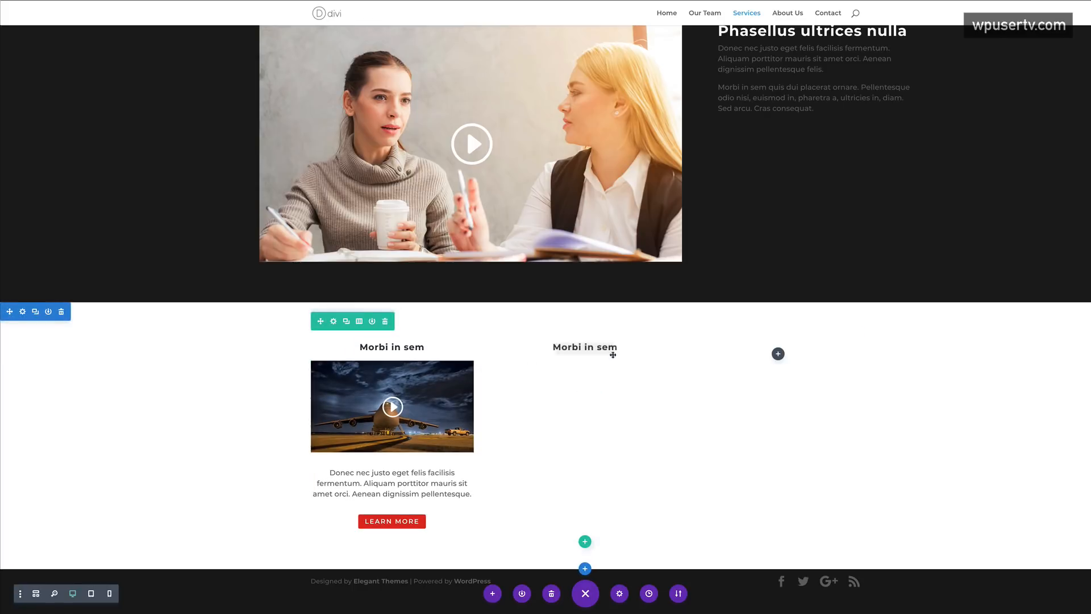
pyautogui.click(586, 349)
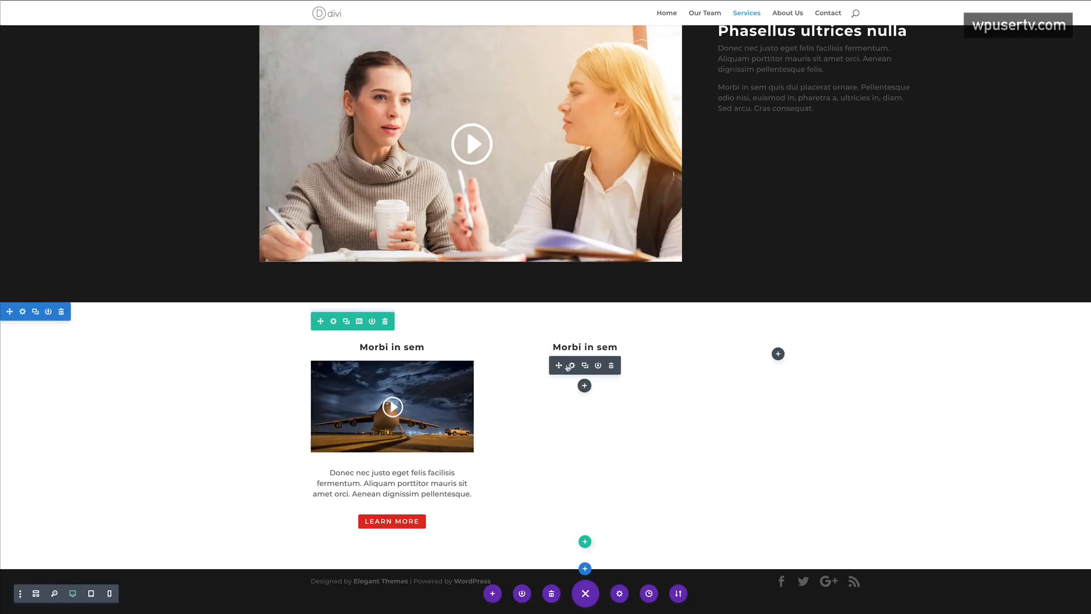
pyautogui.moveTo(559, 364); pyautogui.dragTo(776, 353)
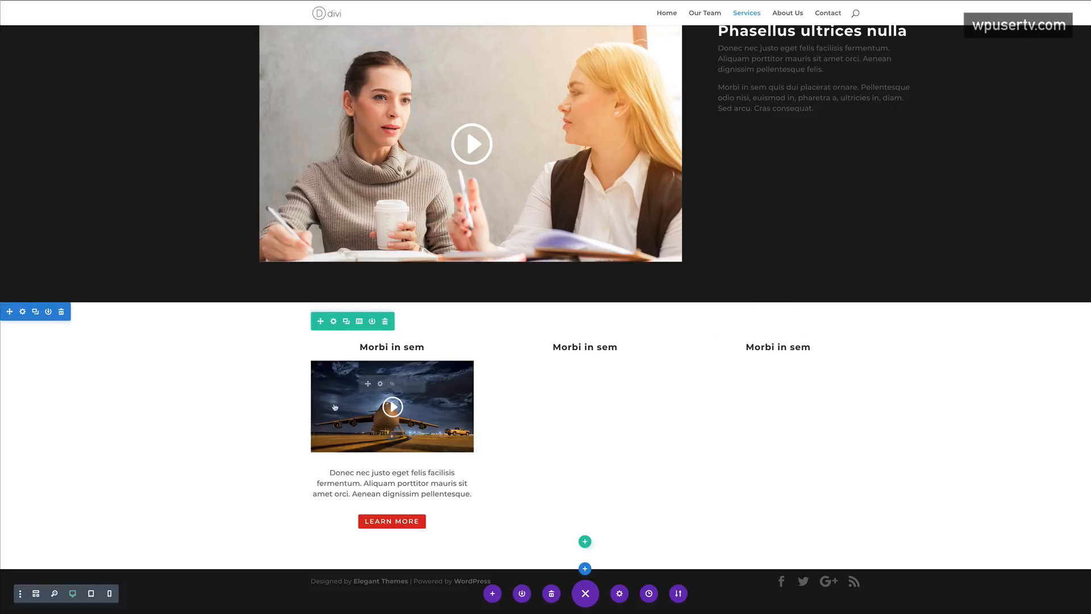
# - Duplicate the plane video under the headings in the second and third columns
pyautogui.click(392, 384)
pyautogui.click(391, 384)
pyautogui.moveTo(367, 384); pyautogui.dragTo(574, 370)
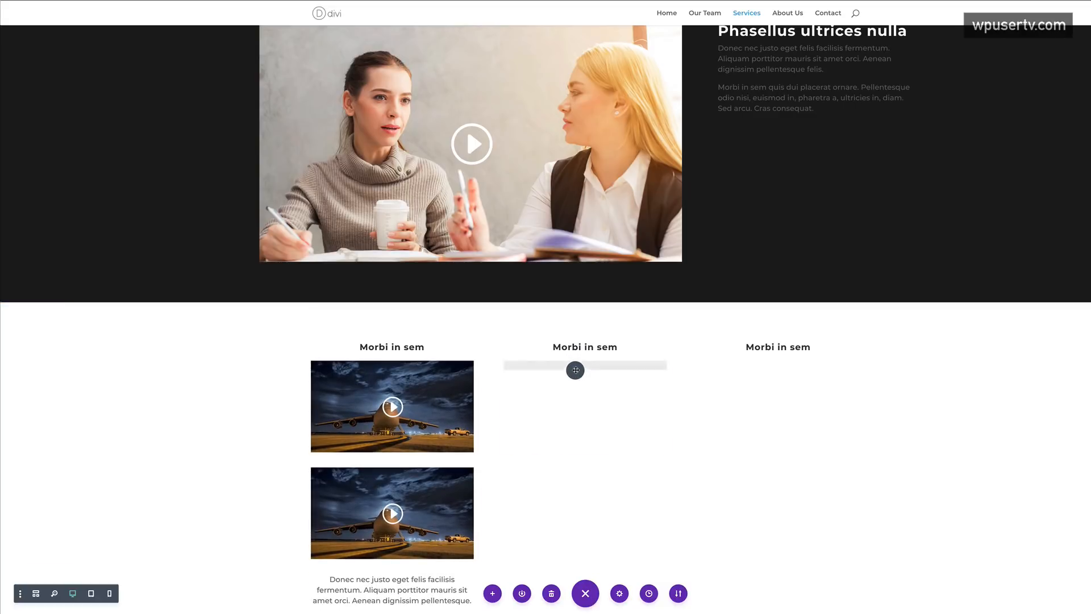
pyautogui.moveTo(788, 365); pyautogui.dragTo(792, 364)
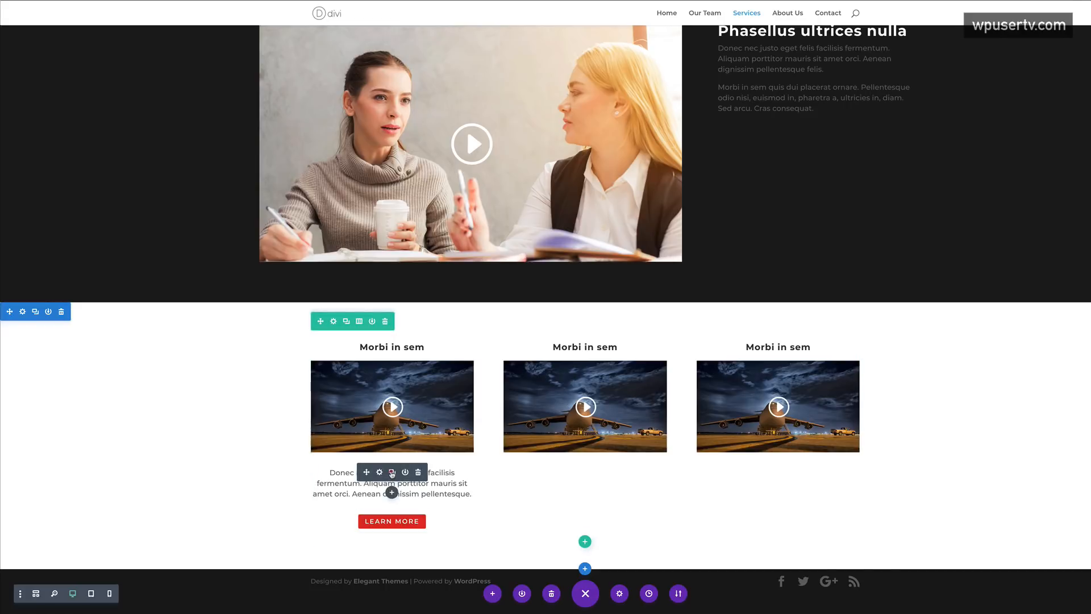
# - Copy the description text and Learn More button into columns two and three
pyautogui.click(391, 472)
pyautogui.moveTo(627, 471); pyautogui.dragTo(582, 474)
pyautogui.moveTo(384, 493); pyautogui.dragTo(789, 478)
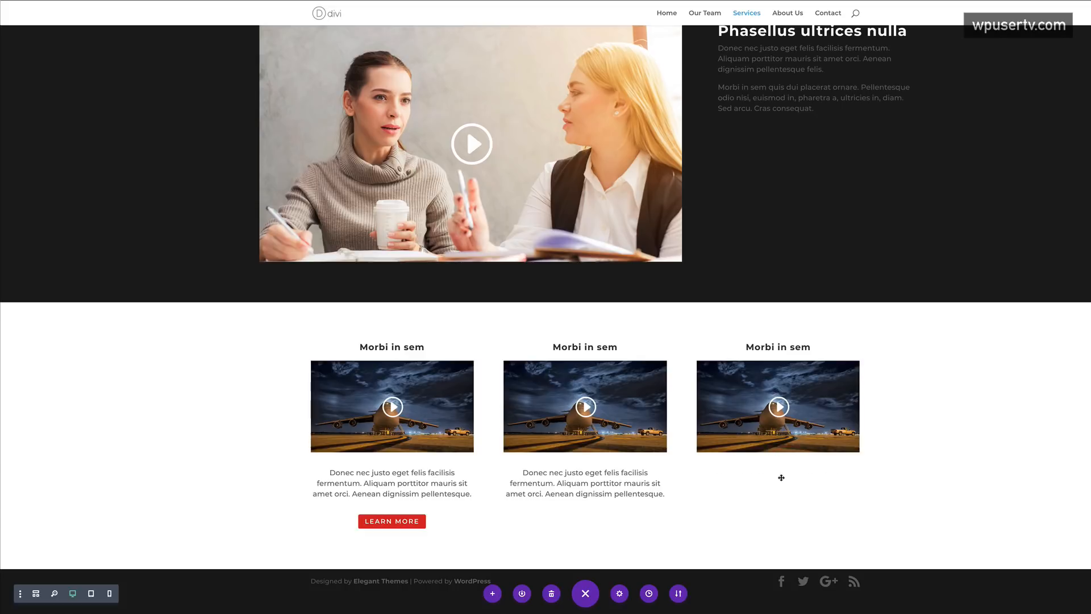
pyautogui.click(392, 518)
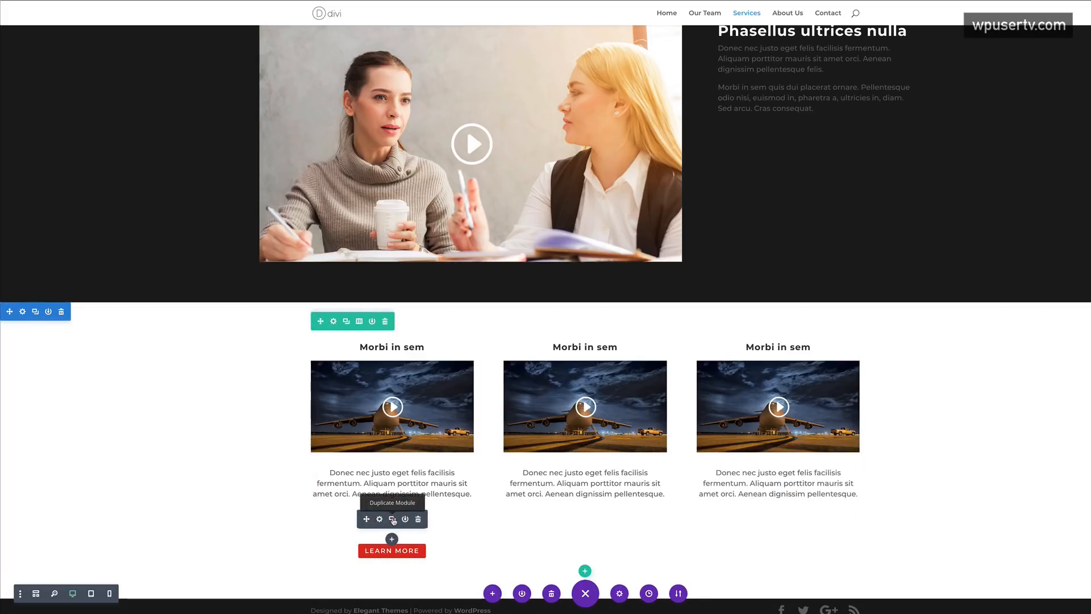
pyautogui.moveTo(366, 548); pyautogui.dragTo(591, 517)
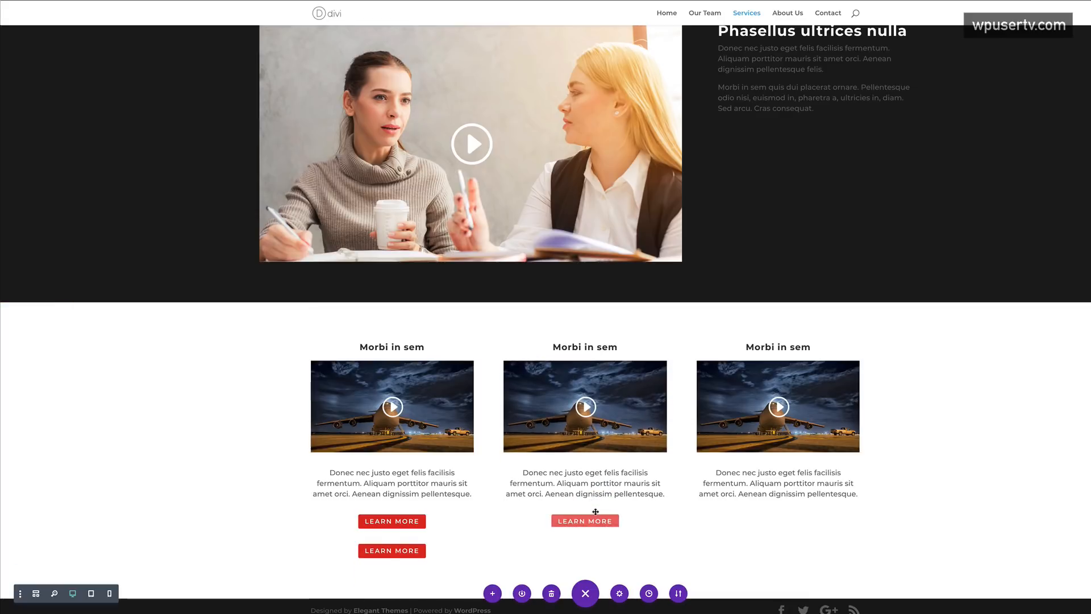
pyautogui.moveTo(365, 550); pyautogui.dragTo(768, 513)
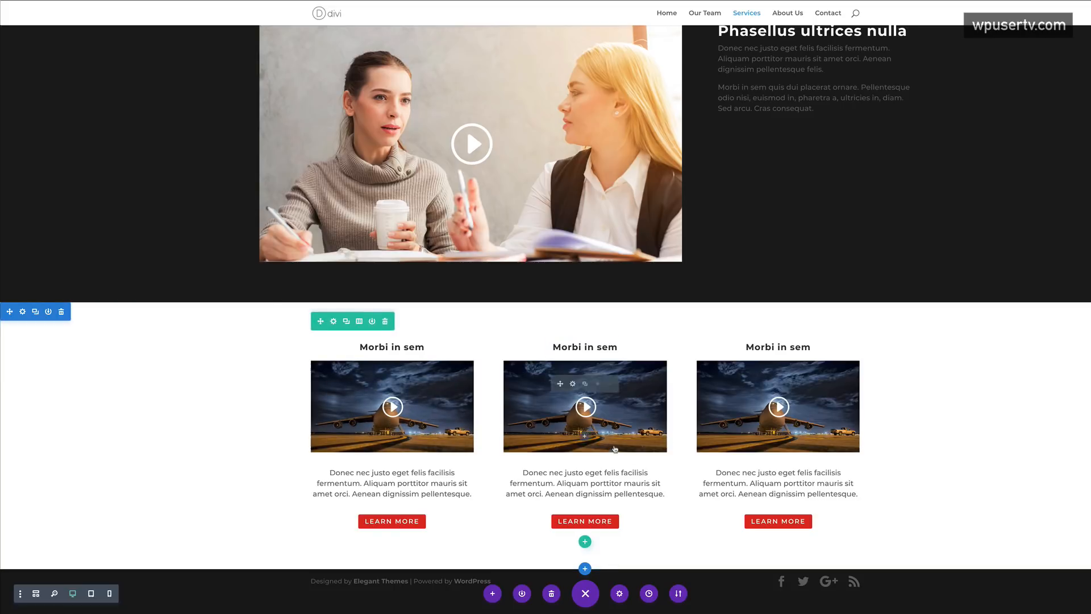
pyautogui.click(572, 383)
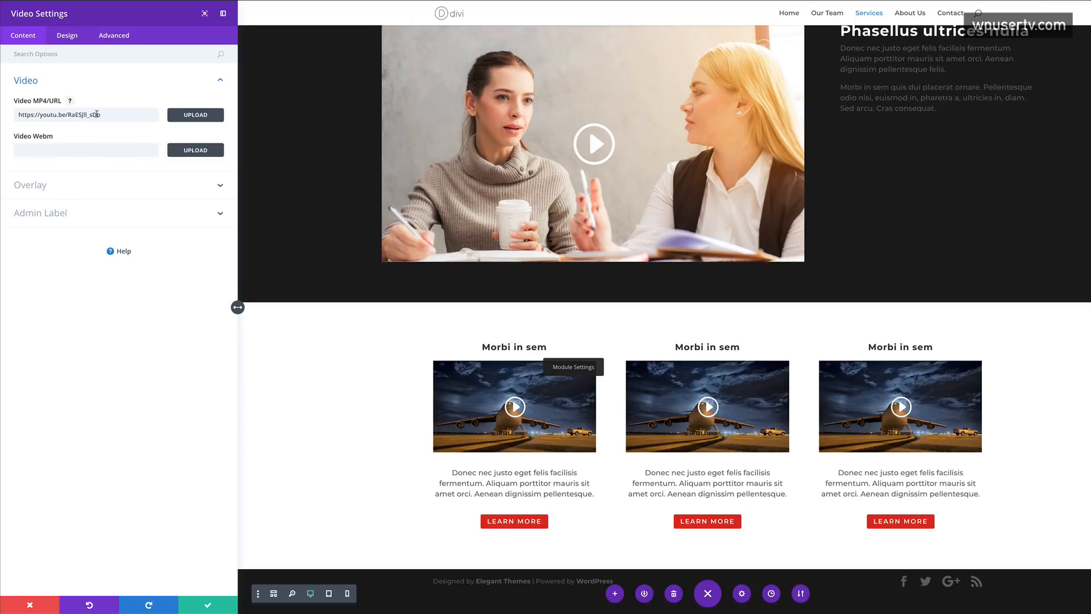
# - Give the middle video a train image overlay from the Media Library and save
pyautogui.click(45, 189)
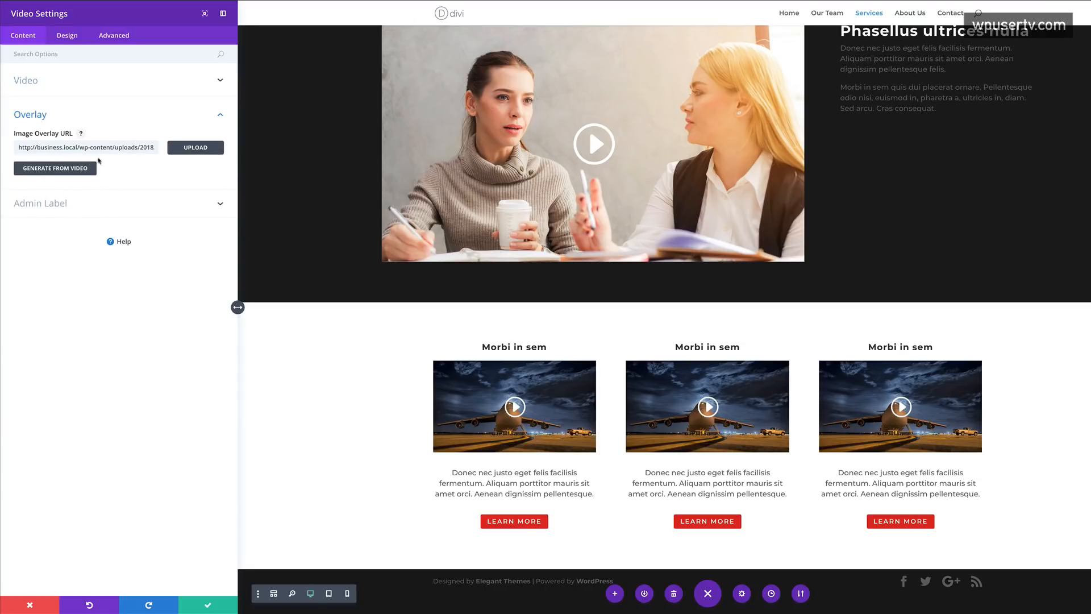
pyautogui.click(193, 148)
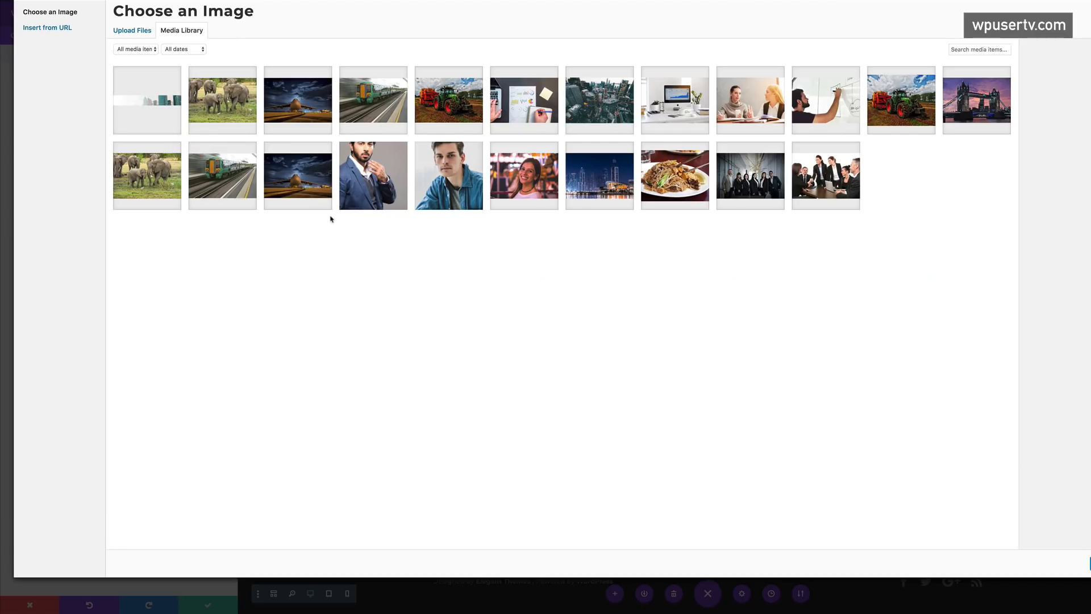
pyautogui.click(234, 178)
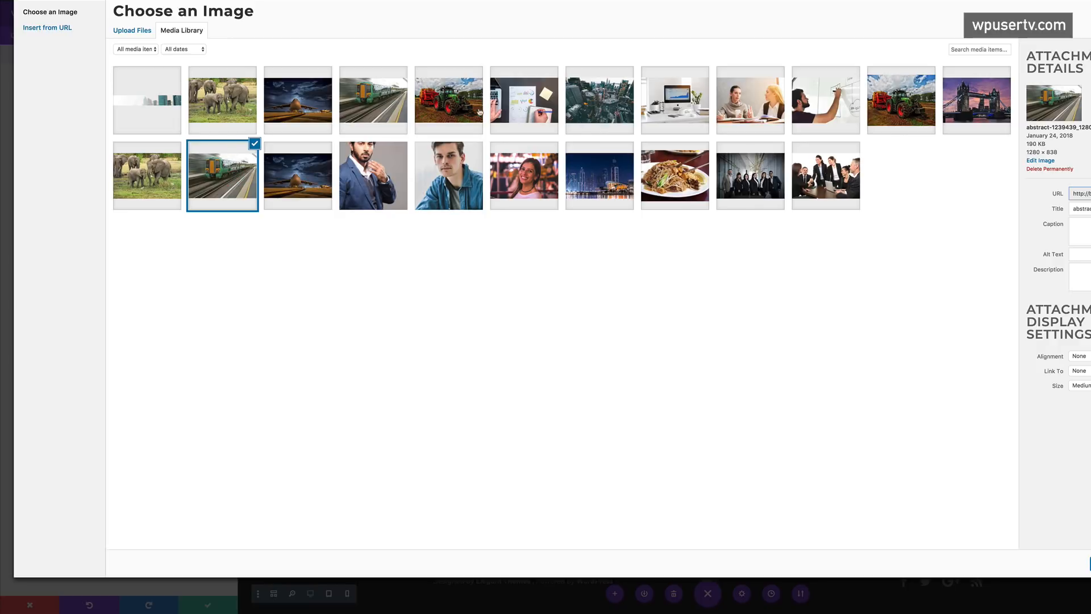
pyautogui.click(375, 98)
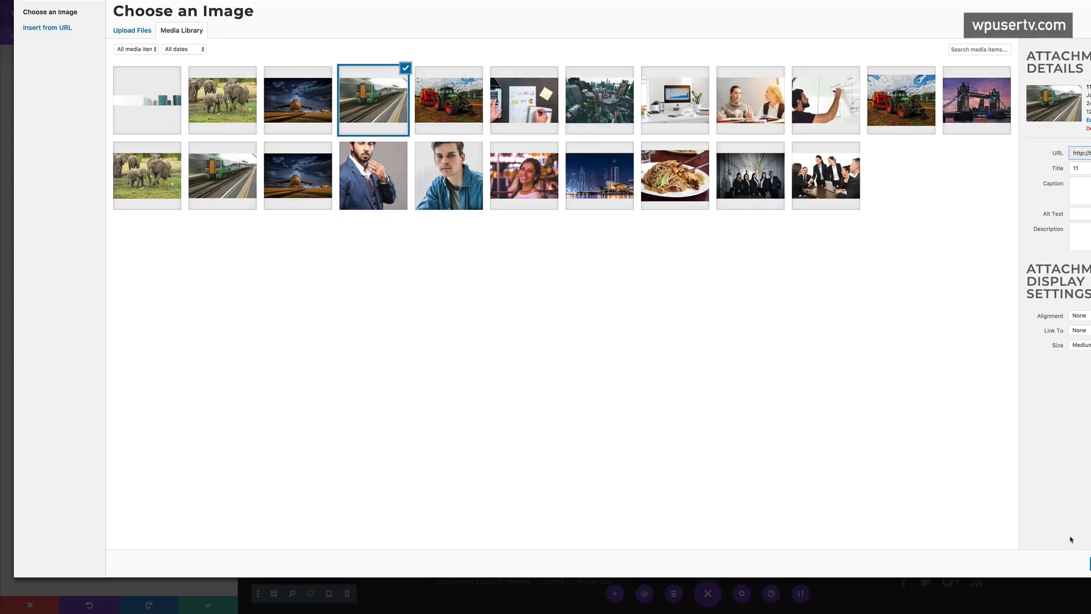
pyautogui.click(1089, 562)
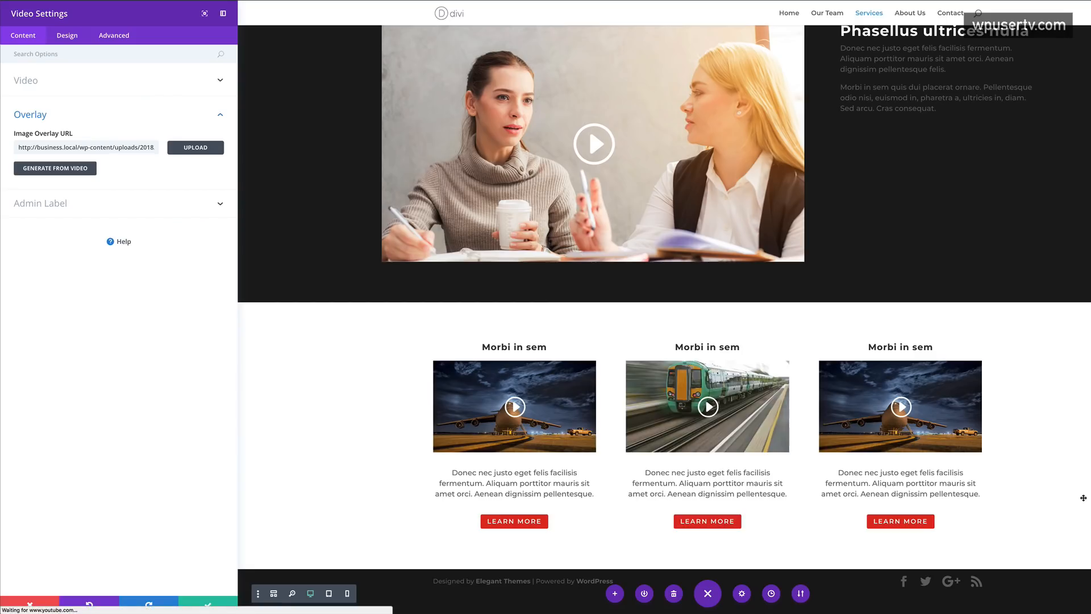
pyautogui.click(207, 605)
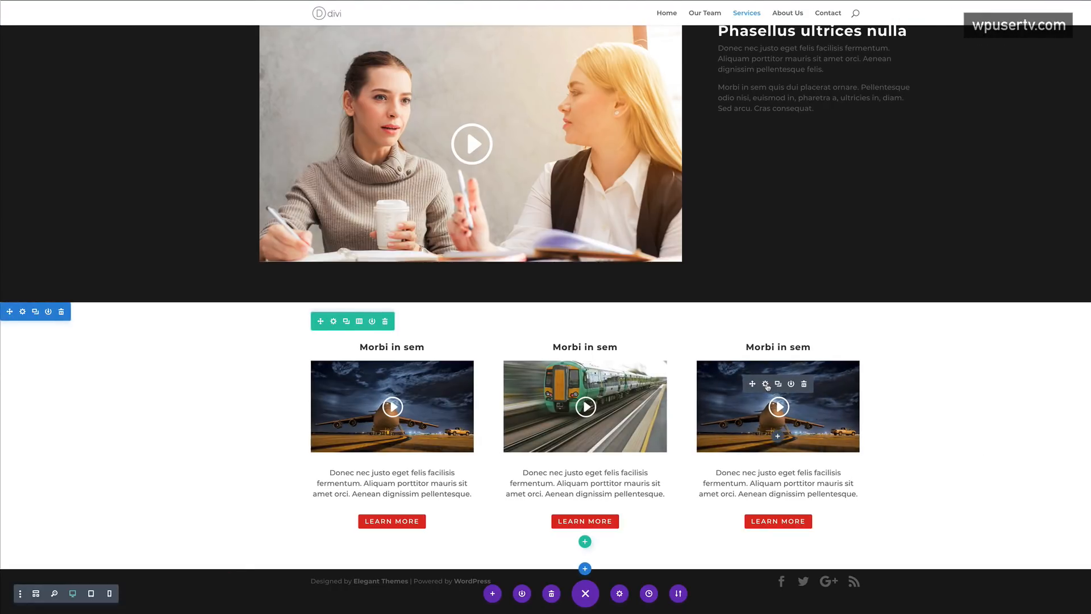
# - Set a tractor image as the third video's overlay and save
pyautogui.click(765, 384)
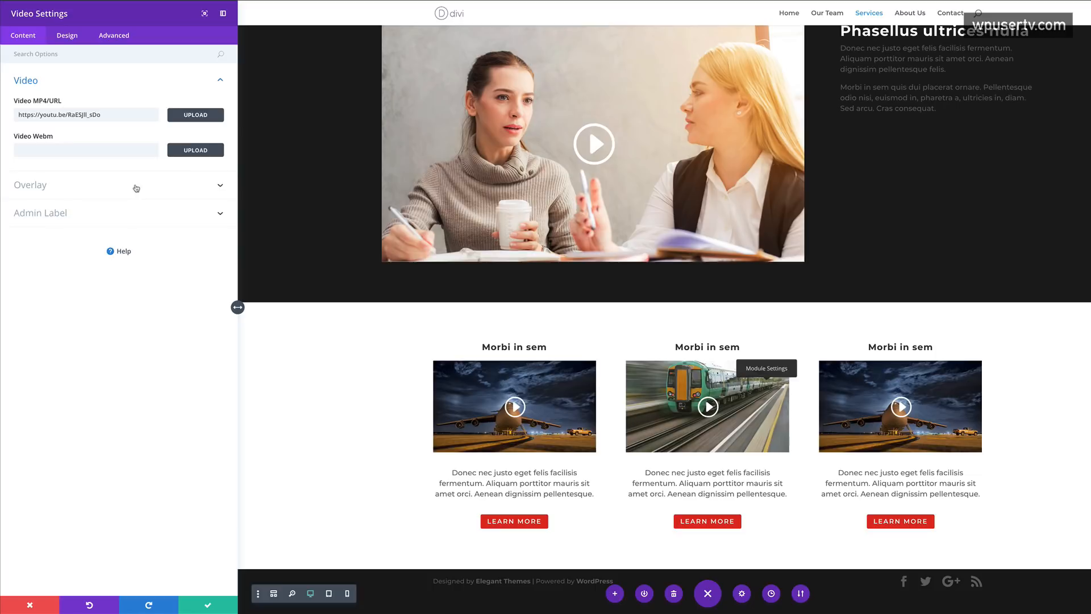
pyautogui.click(136, 188)
pyautogui.click(190, 150)
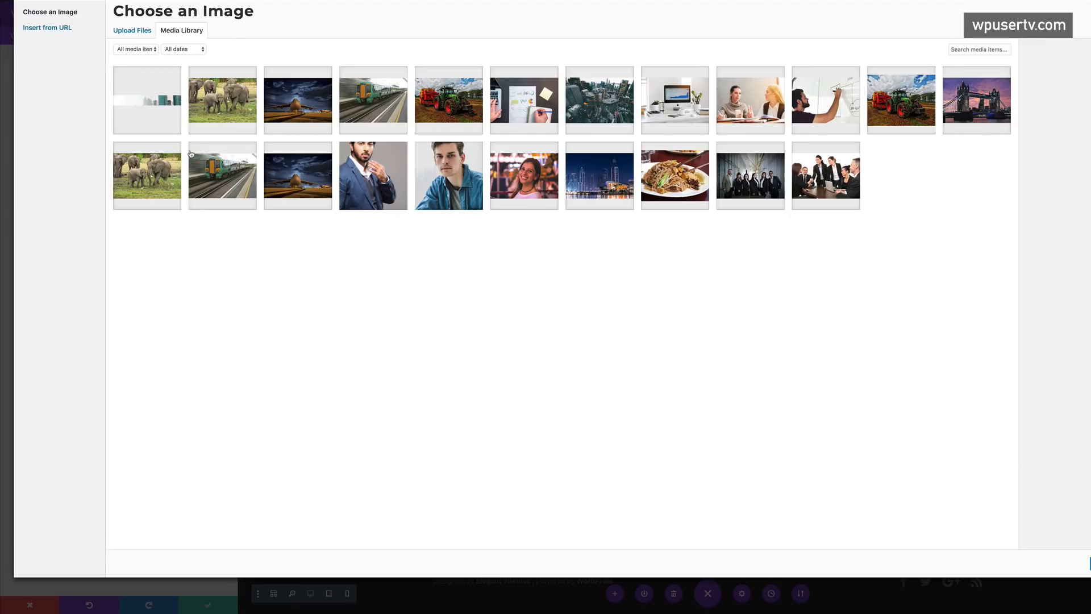
pyautogui.click(448, 128)
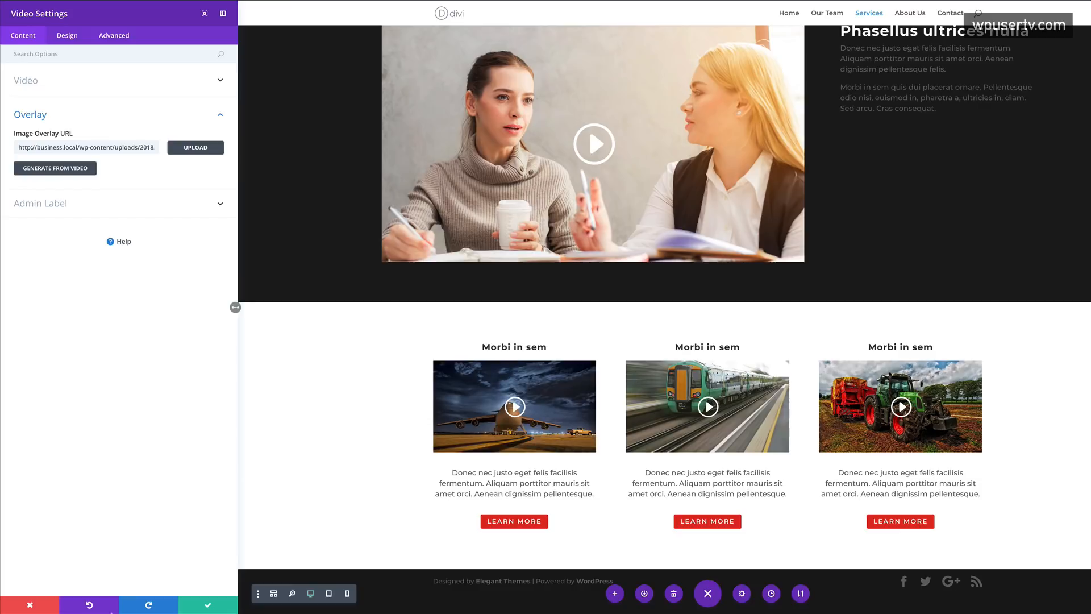
pyautogui.click(208, 605)
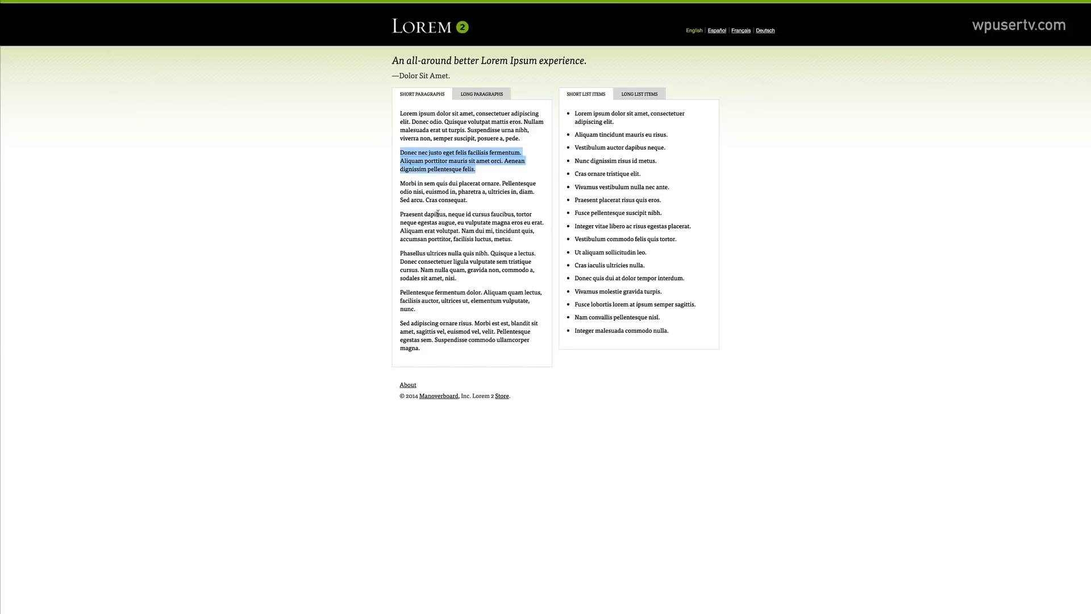
# - Replace the middle column heading's 'Morbi in sem' with 'Praesent dapibus'
pyautogui.click(399, 216)
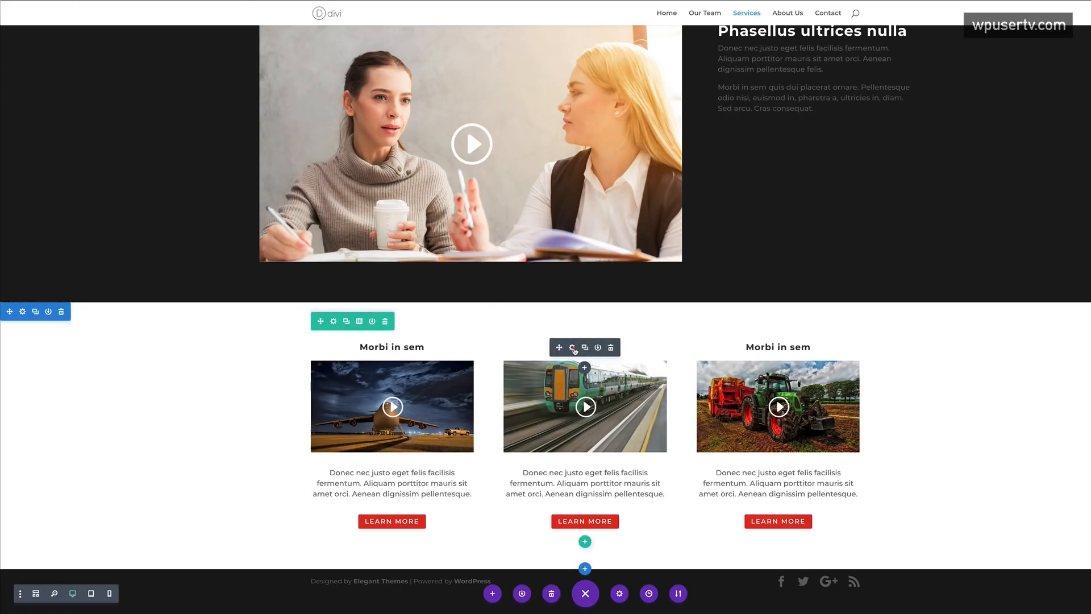
pyautogui.click(573, 344)
pyautogui.moveTo(69, 191); pyautogui.dragTo(21, 191)
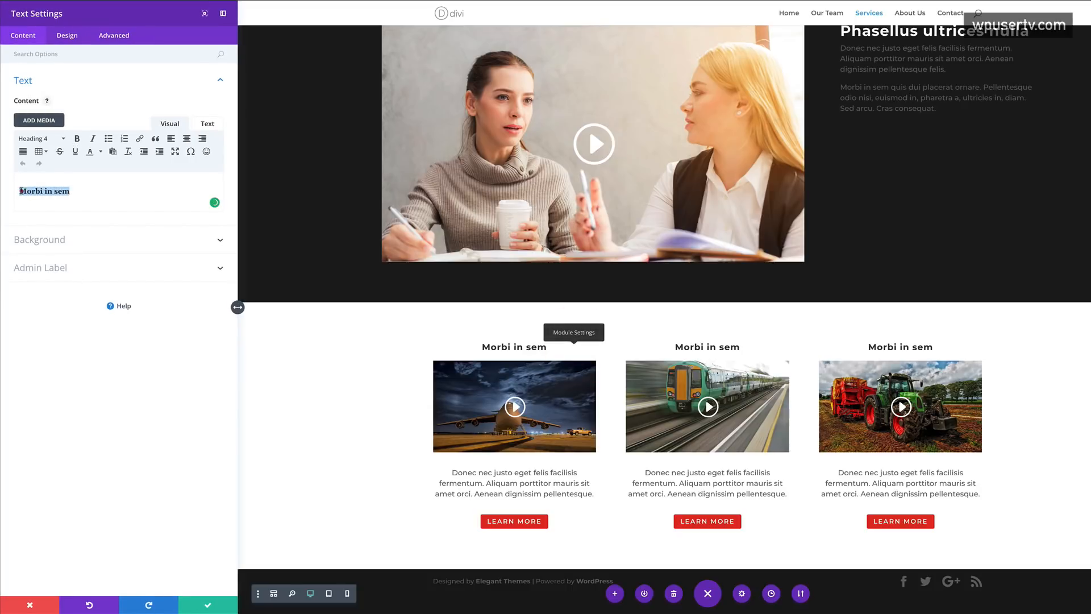
pyautogui.write('Praesent dapibus')
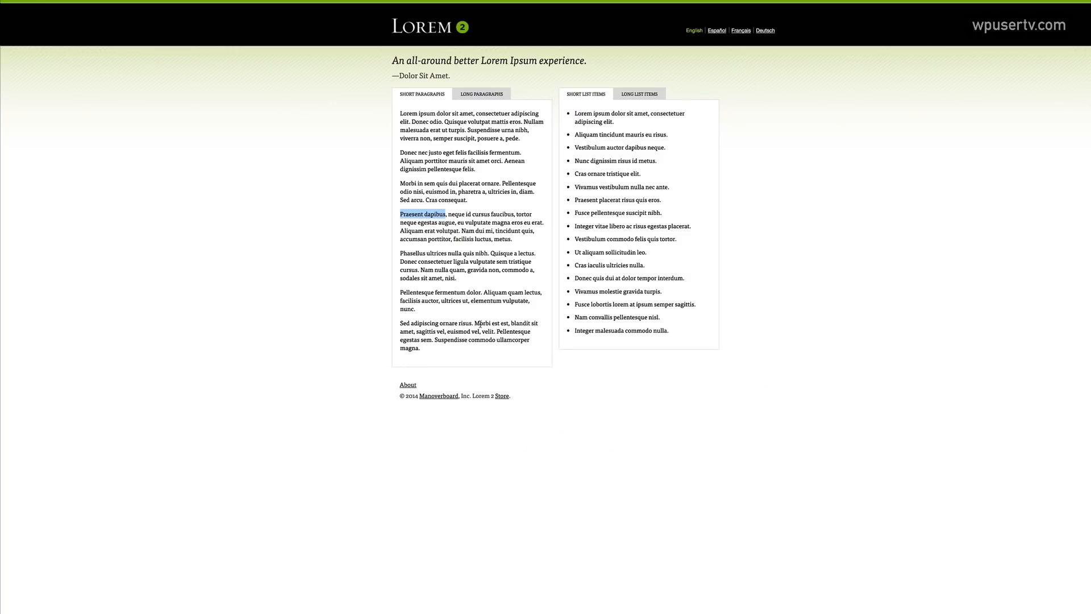
# - Copy 'Suspendisse commodo' from the Lorem ipsum page into the right column heading and save
pyautogui.moveTo(475, 322); pyautogui.dragTo(500, 322)
pyautogui.moveTo(435, 339); pyautogui.dragTo(495, 339)
pyautogui.hotkey('ctrl', 'c')
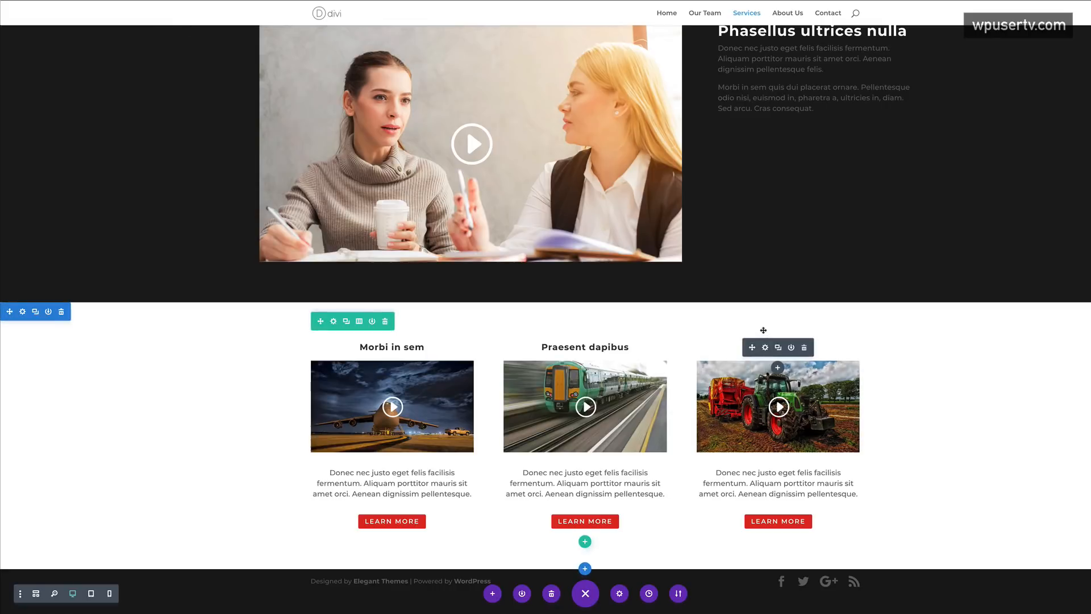
pyautogui.click(767, 348)
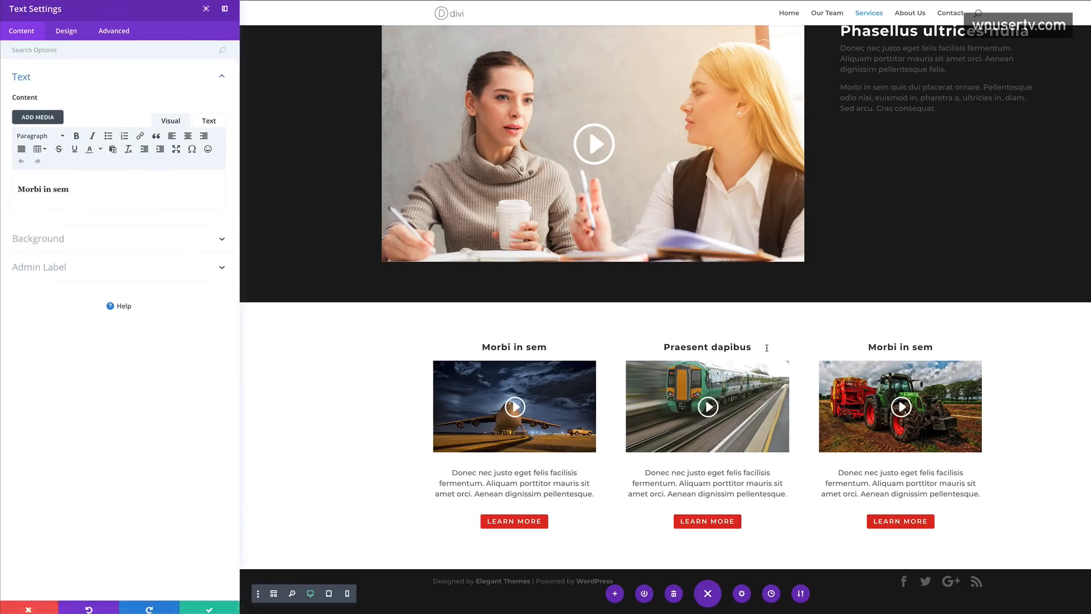
pyautogui.tripleClick(72, 191)
pyautogui.hotkey('ctrl', 'v')
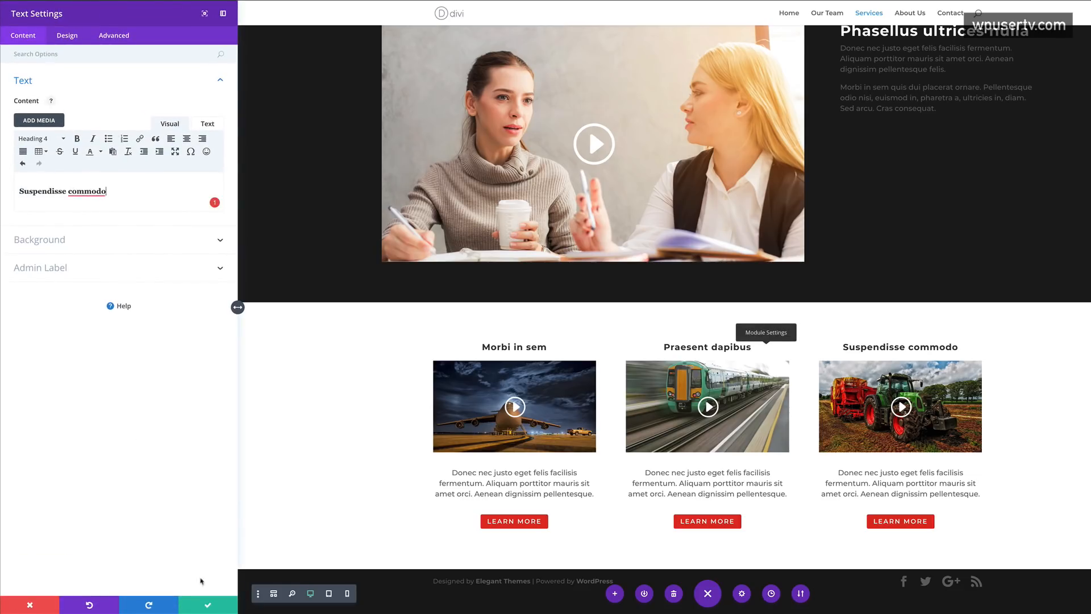
pyautogui.click(208, 605)
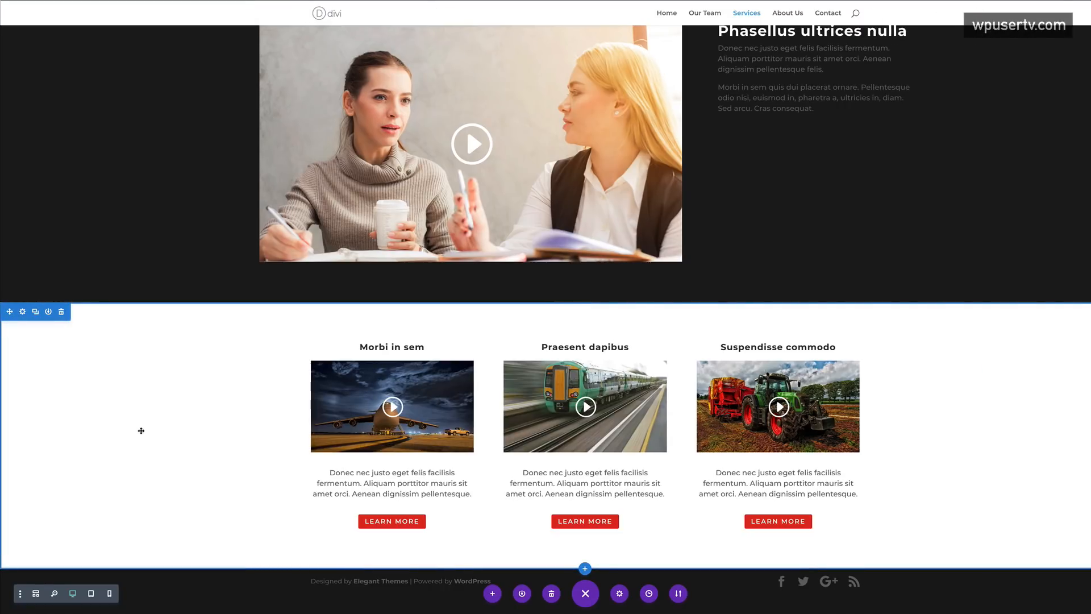
# - Drag the section padding to about 111px bottom and 105px top, then go to About Us
pyautogui.scroll(5, 237, 447)
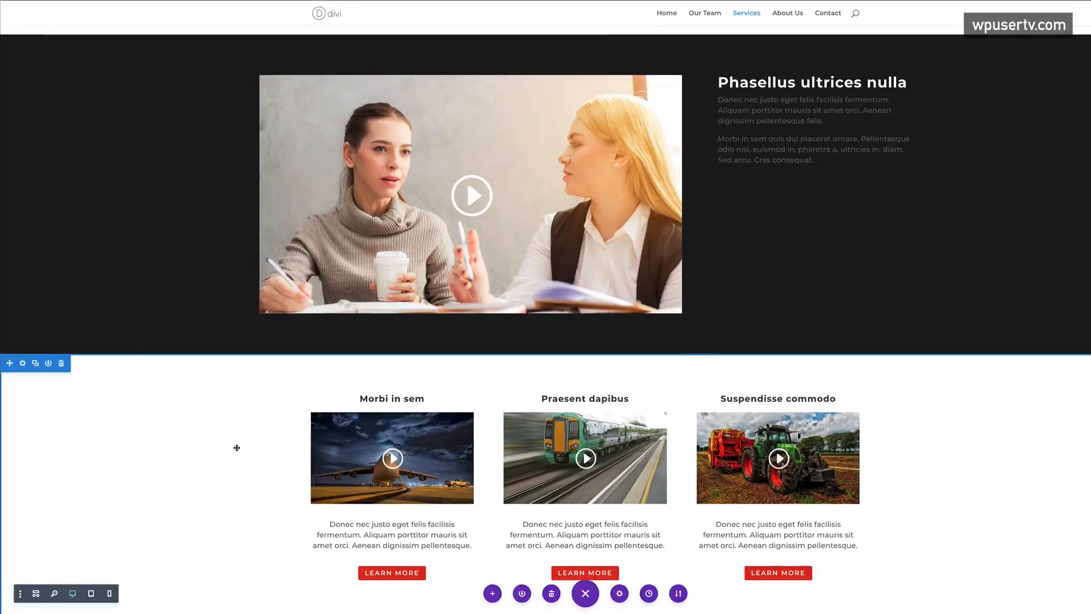
pyautogui.scroll(-5, 236, 447)
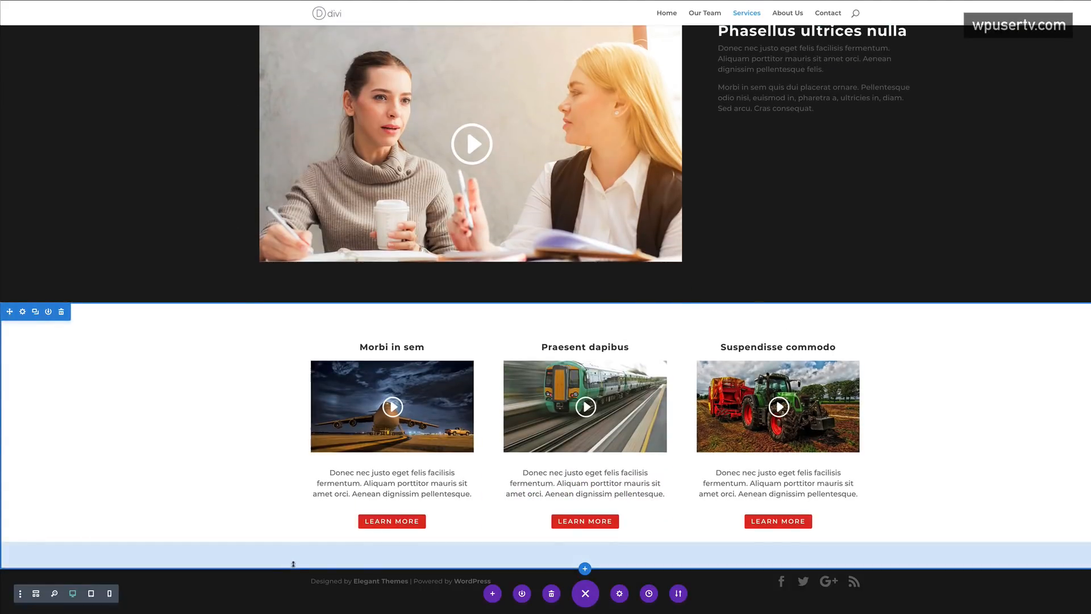
pyautogui.moveTo(292, 565); pyautogui.dragTo(296, 592)
pyautogui.scroll(-1, 236, 338)
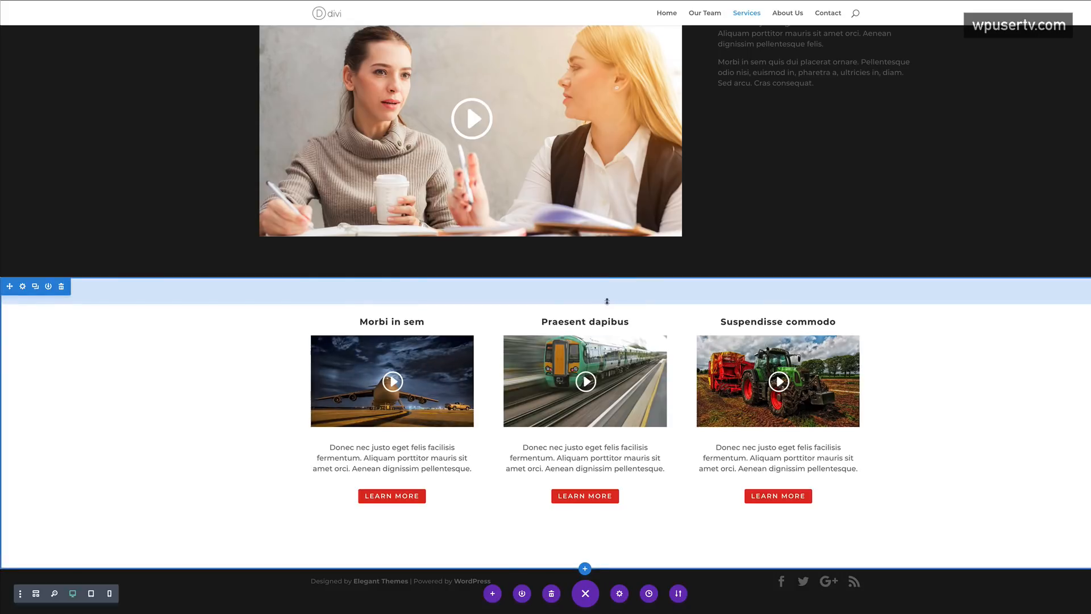
pyautogui.scroll(1, 248, 454)
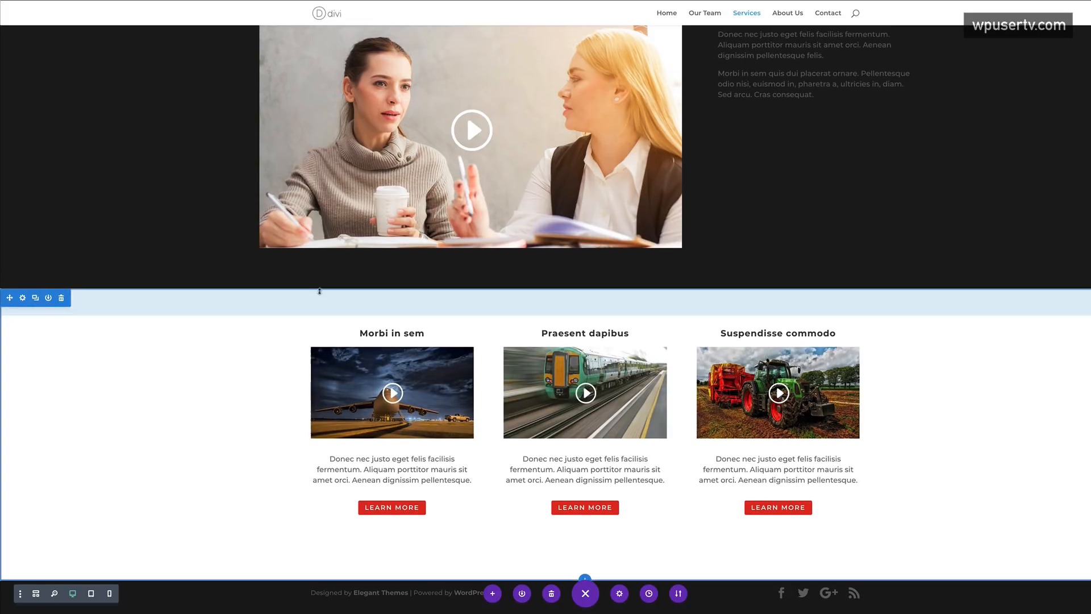
pyautogui.moveTo(320, 289); pyautogui.dragTo(317, 310)
pyautogui.scroll(7, 182, 475)
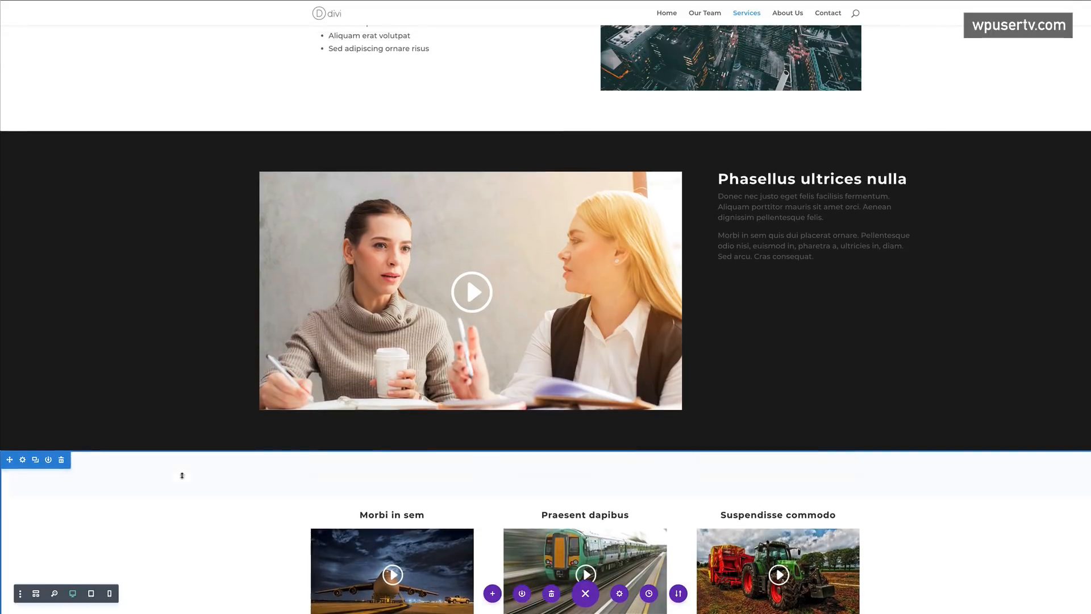
pyautogui.scroll(-1, 182, 475)
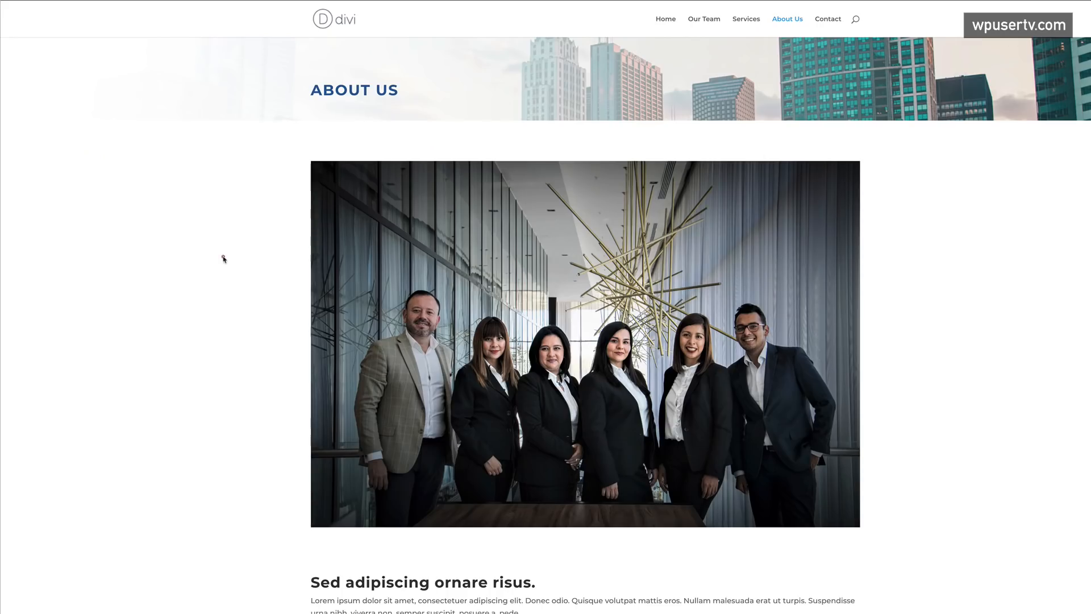
pyautogui.click(223, 257)
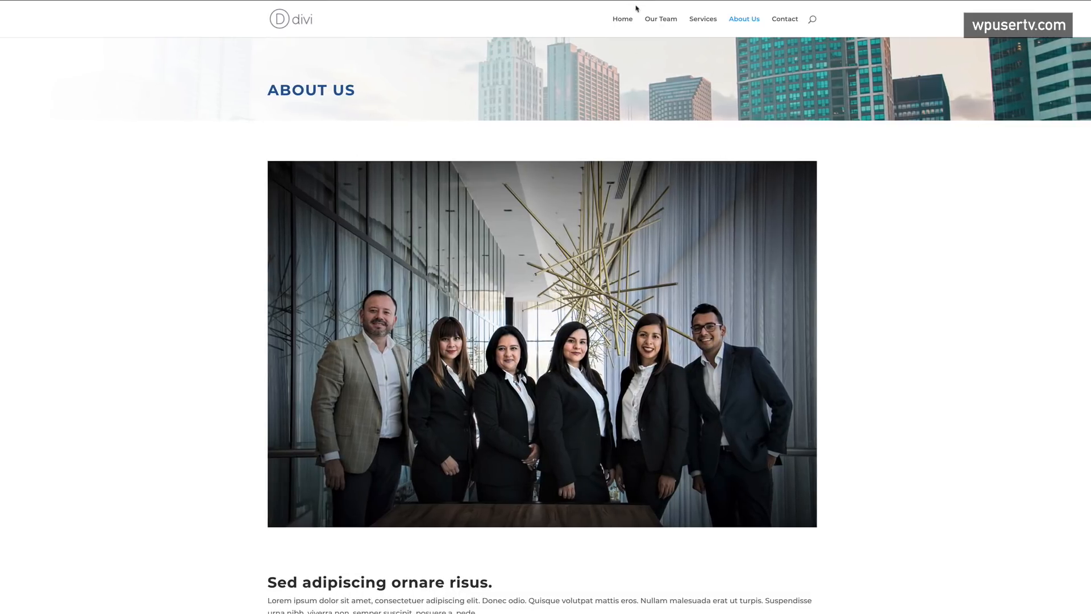
pyautogui.click(624, 22)
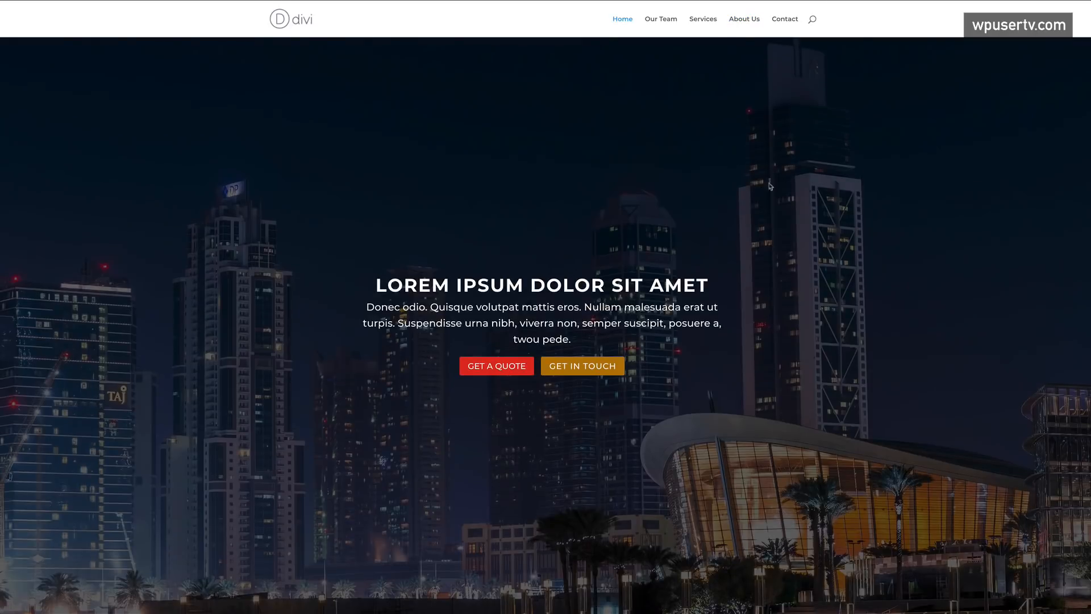
pyautogui.scroll(-8, 903, 281)
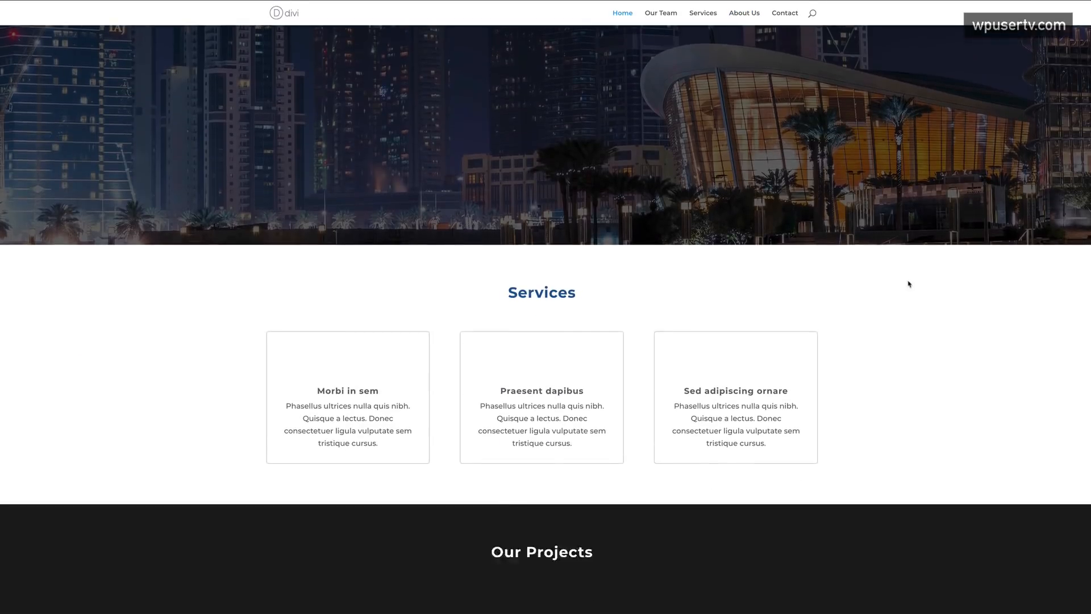
pyautogui.scroll(-6, 911, 283)
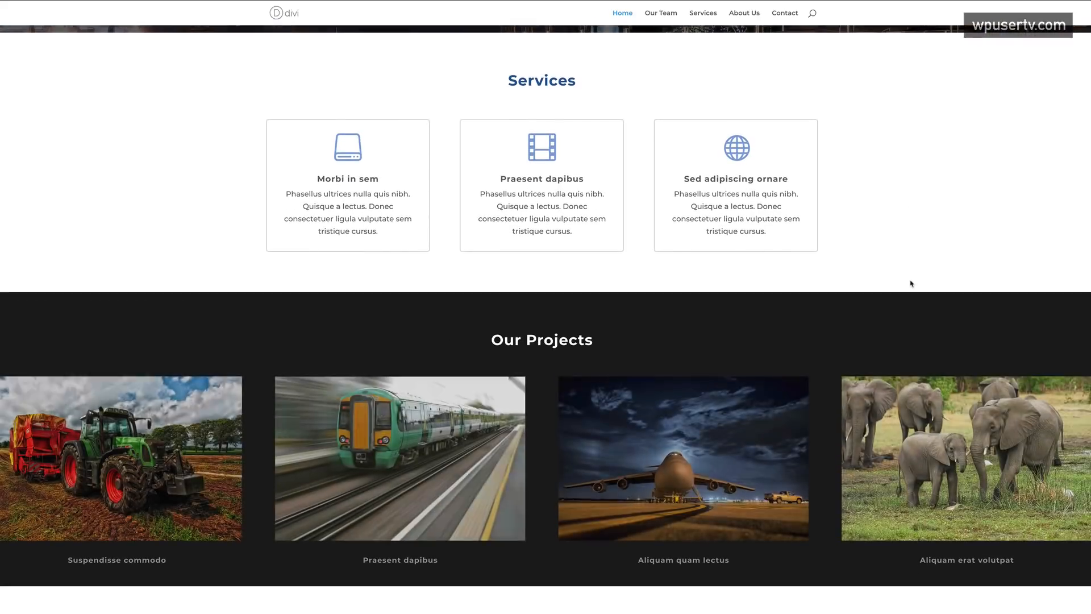
pyautogui.scroll(15, 910, 284)
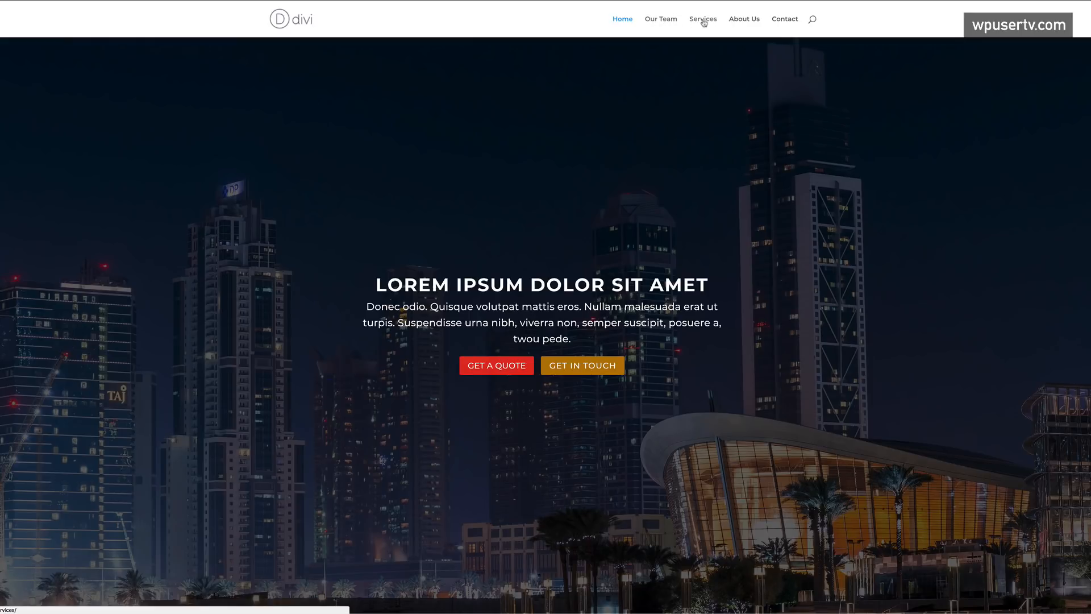
pyautogui.click(707, 22)
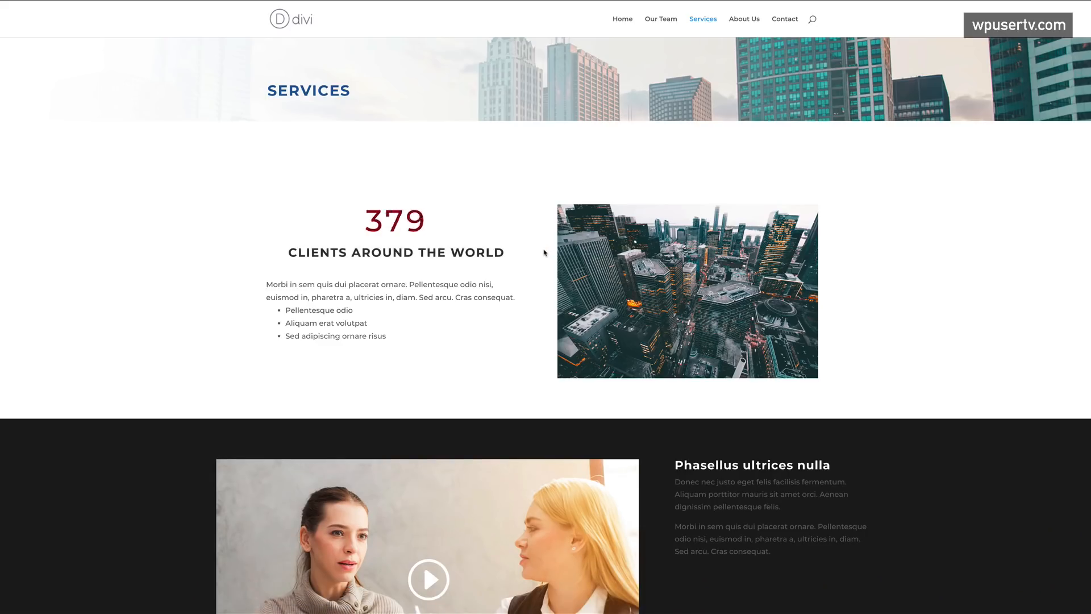
pyautogui.scroll(-7, 545, 253)
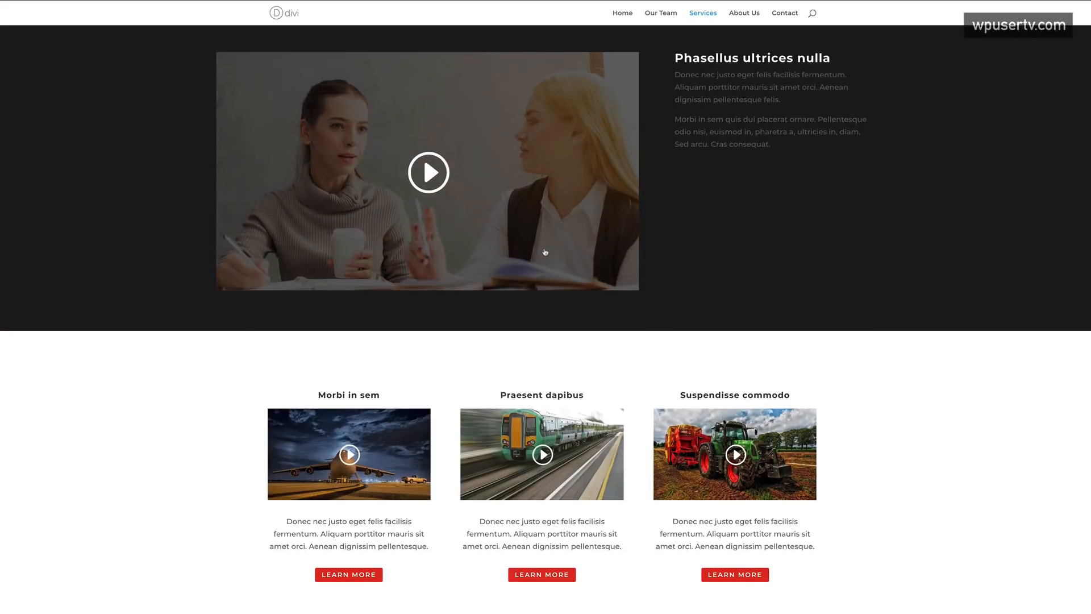
pyautogui.scroll(7, 544, 252)
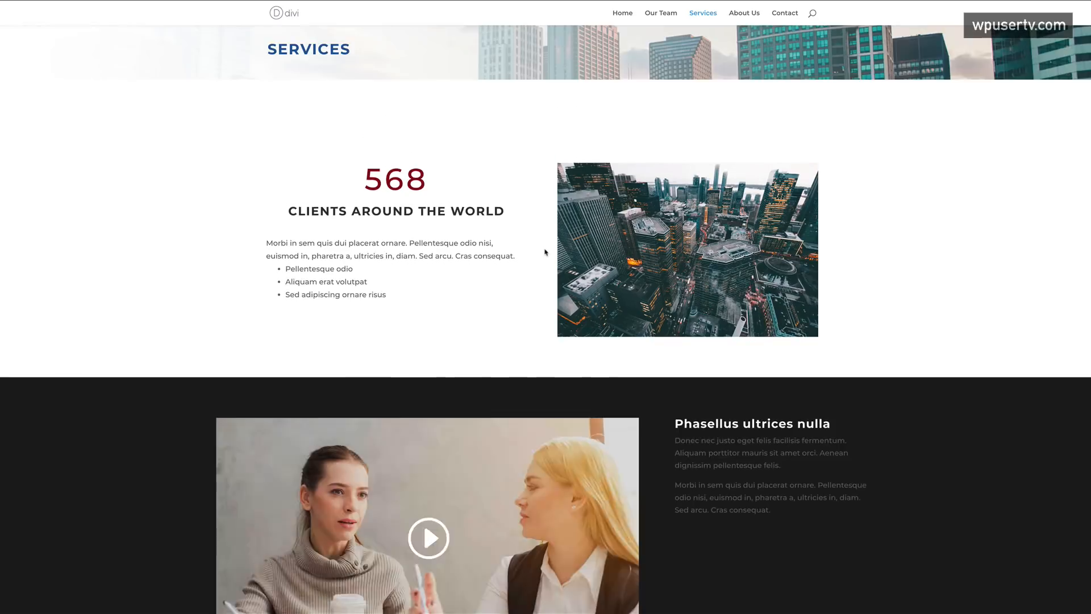
pyautogui.scroll(1, 544, 252)
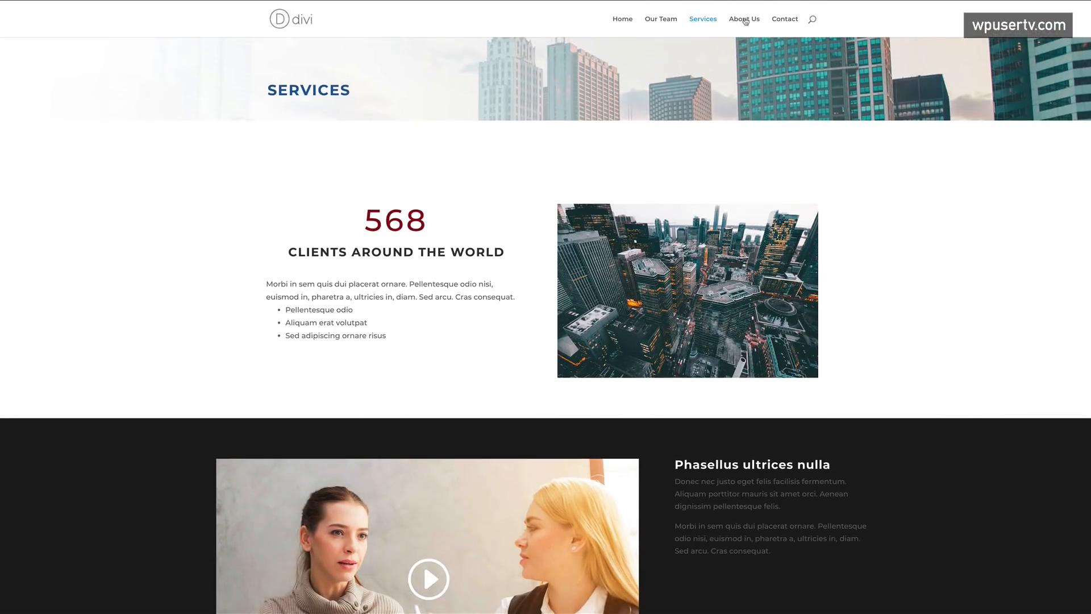
pyautogui.click(745, 22)
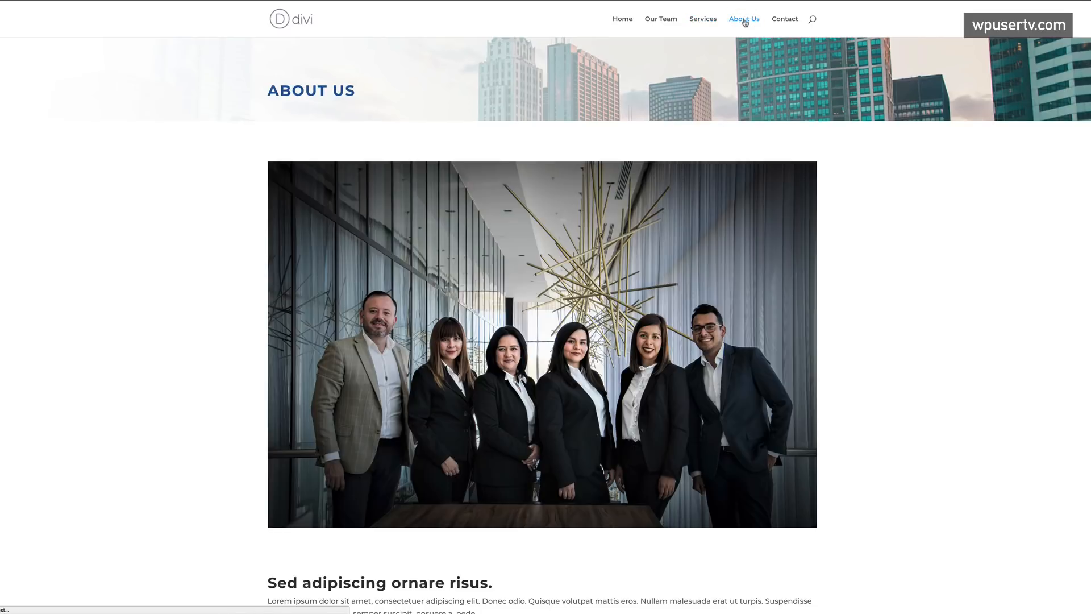
pyautogui.scroll(-8, 729, 368)
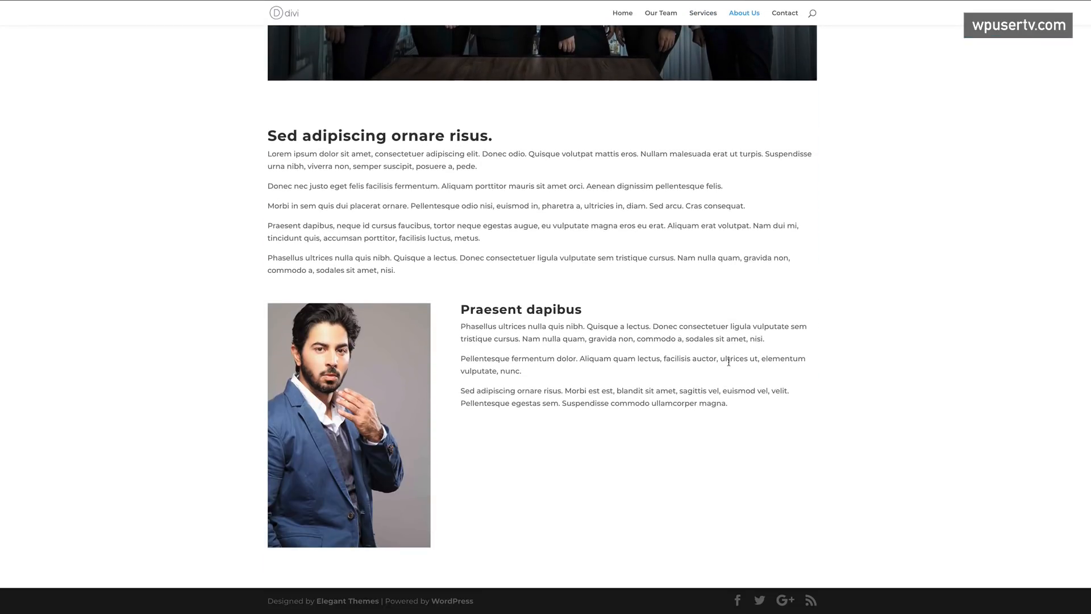
pyautogui.scroll(8, 729, 362)
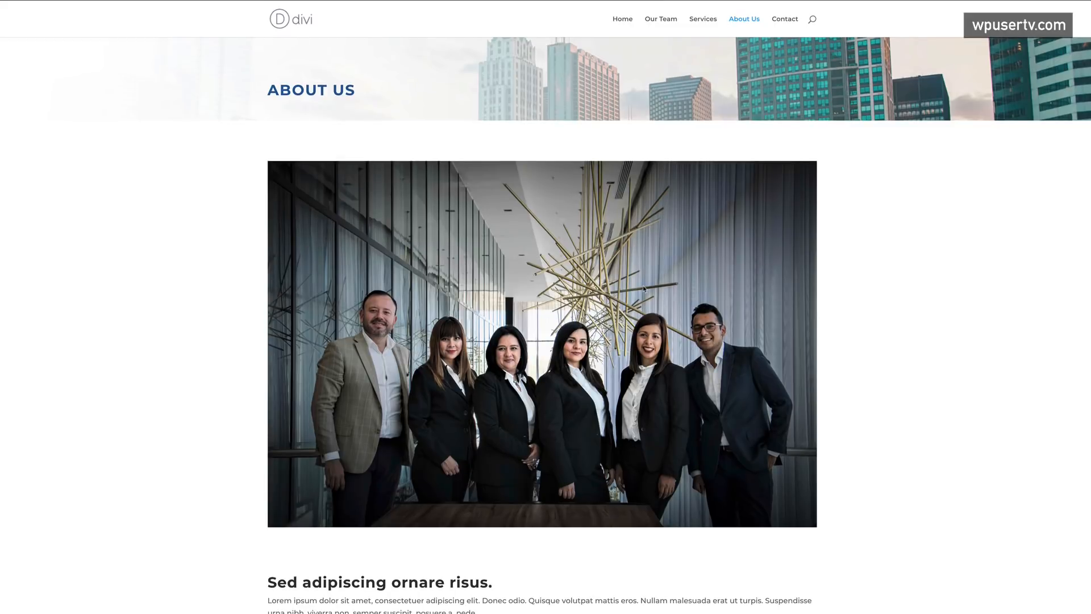
pyautogui.scroll(-8, 911, 360)
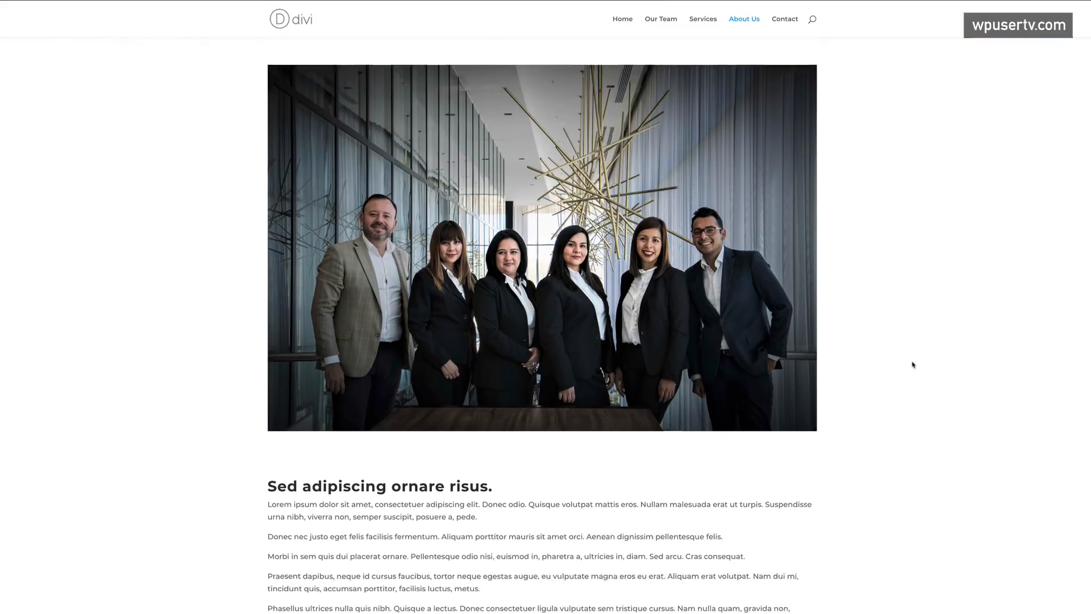
pyautogui.scroll(8, 912, 366)
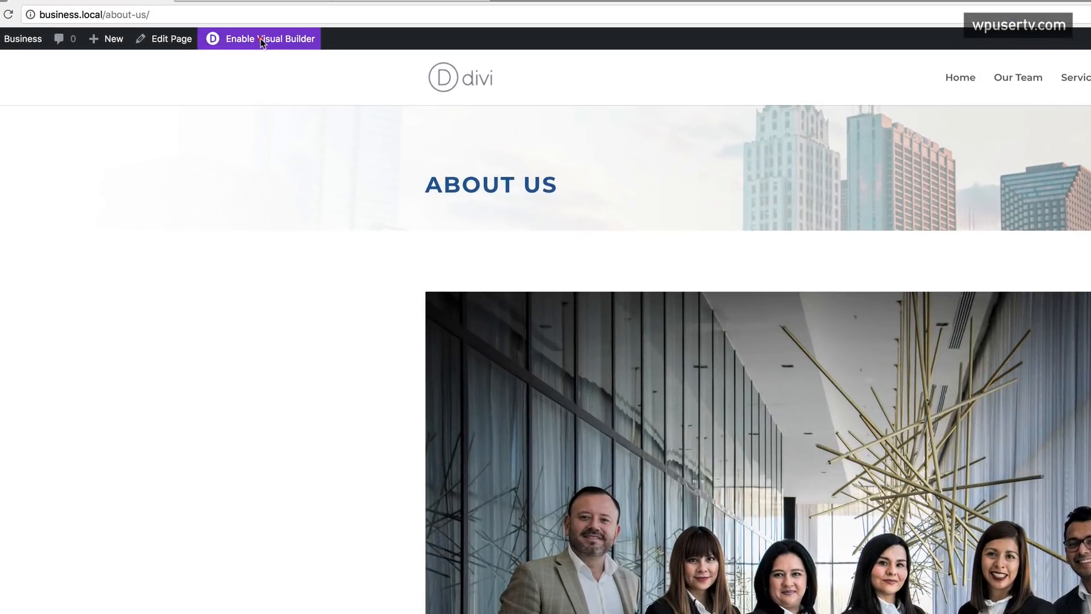
# - In the Visual Builder, set the team-photo section background colour to #1c1c1c and save
pyautogui.click(260, 39)
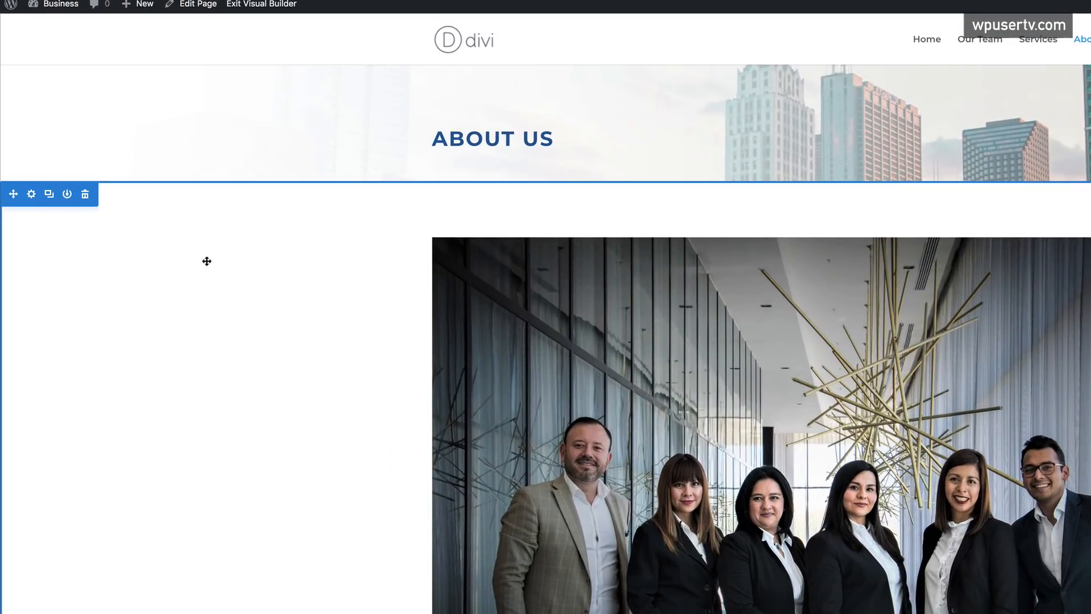
pyautogui.click(32, 195)
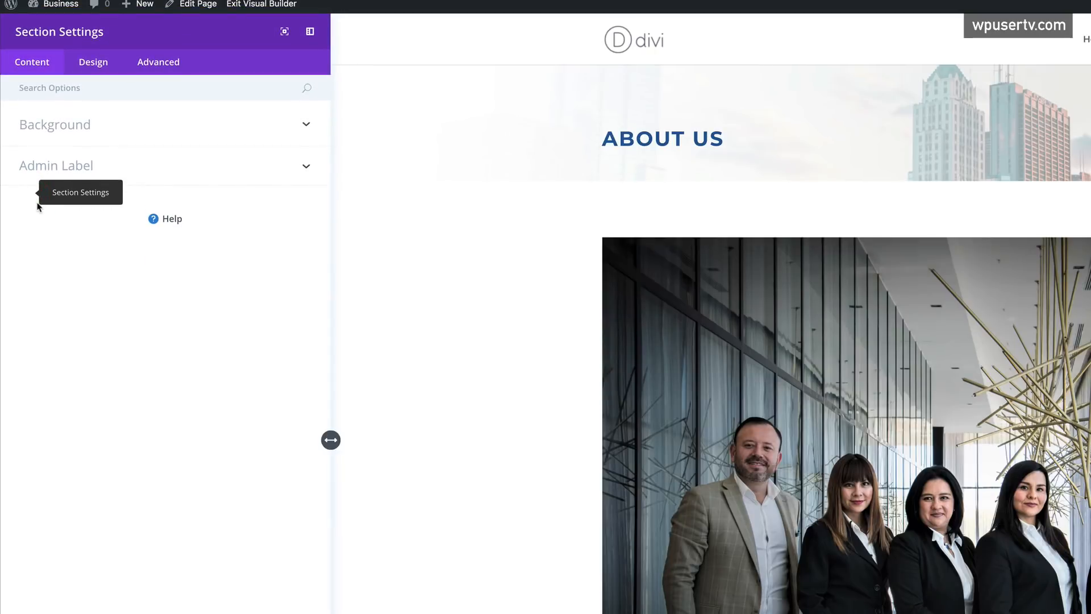
pyautogui.click(84, 126)
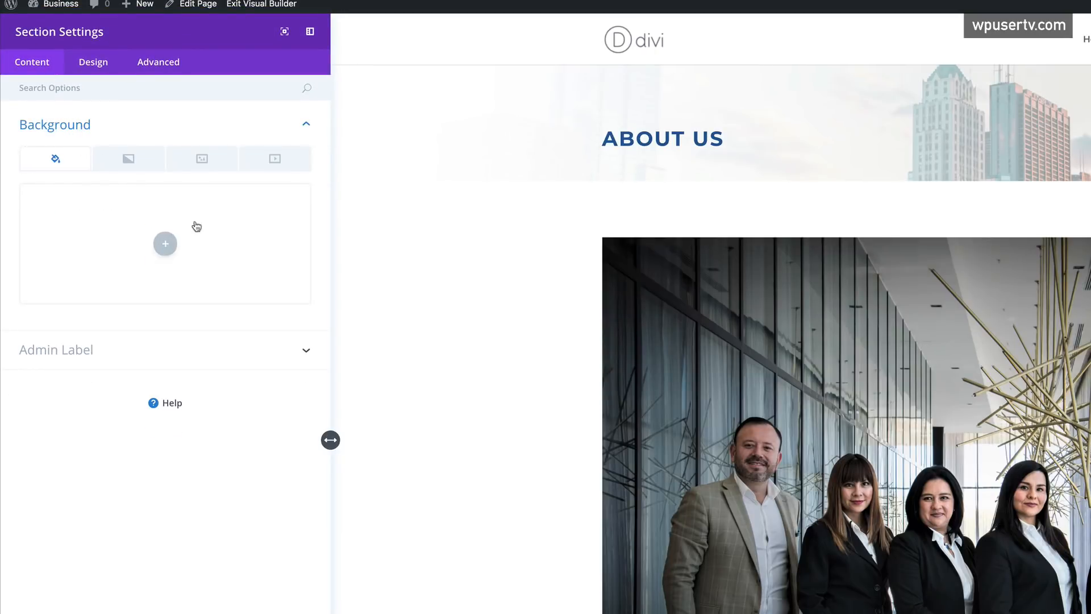
pyautogui.click(165, 243)
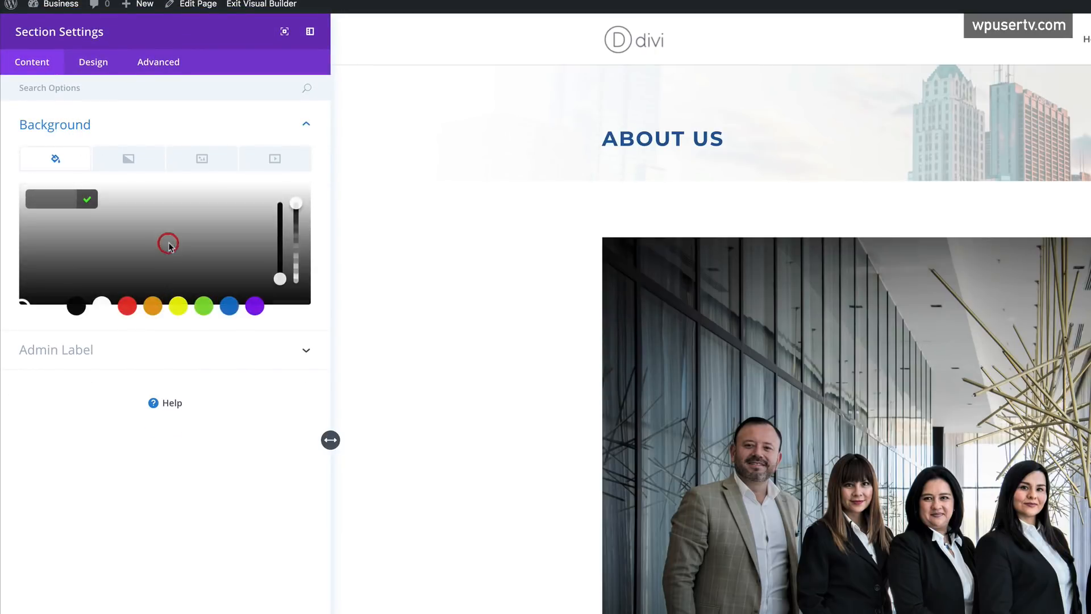
pyautogui.click(75, 306)
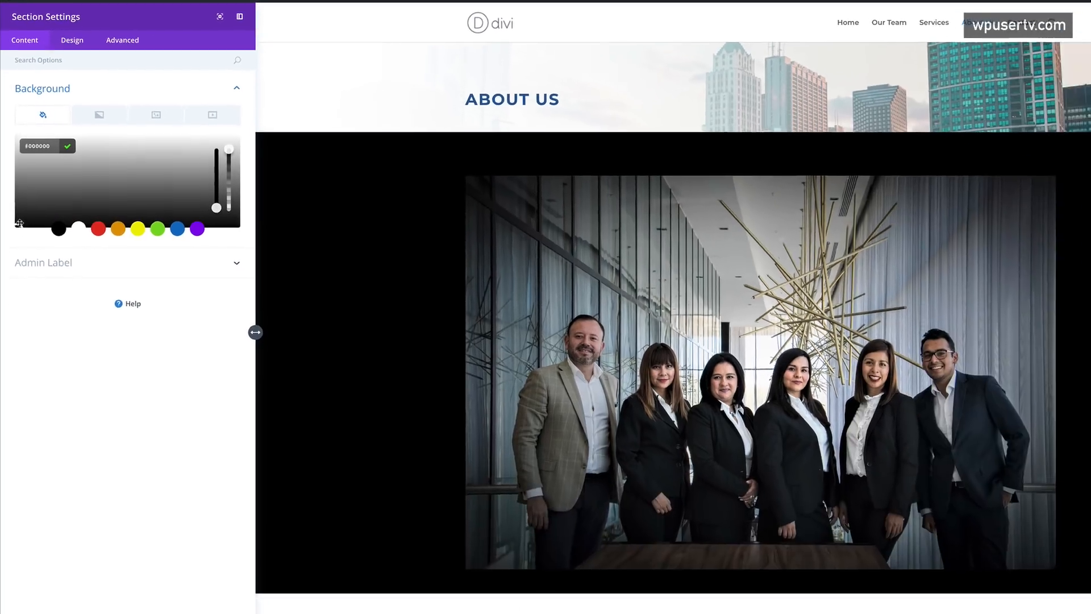
pyautogui.moveTo(22, 307); pyautogui.dragTo(22, 301)
pyautogui.moveTo(16, 205); pyautogui.dragTo(17, 203)
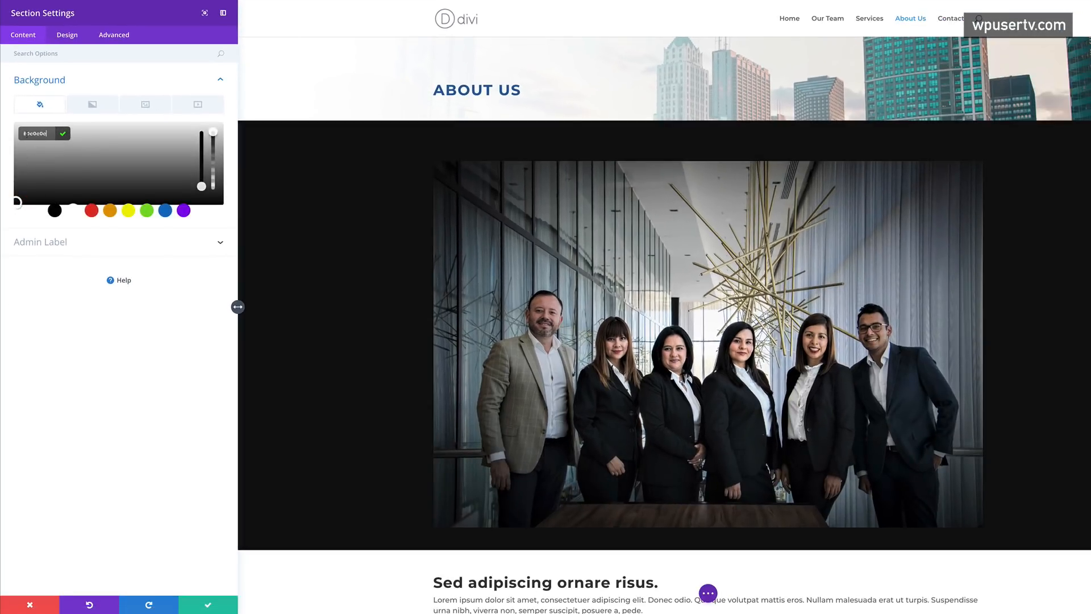
pyautogui.write('#1c1c1c')
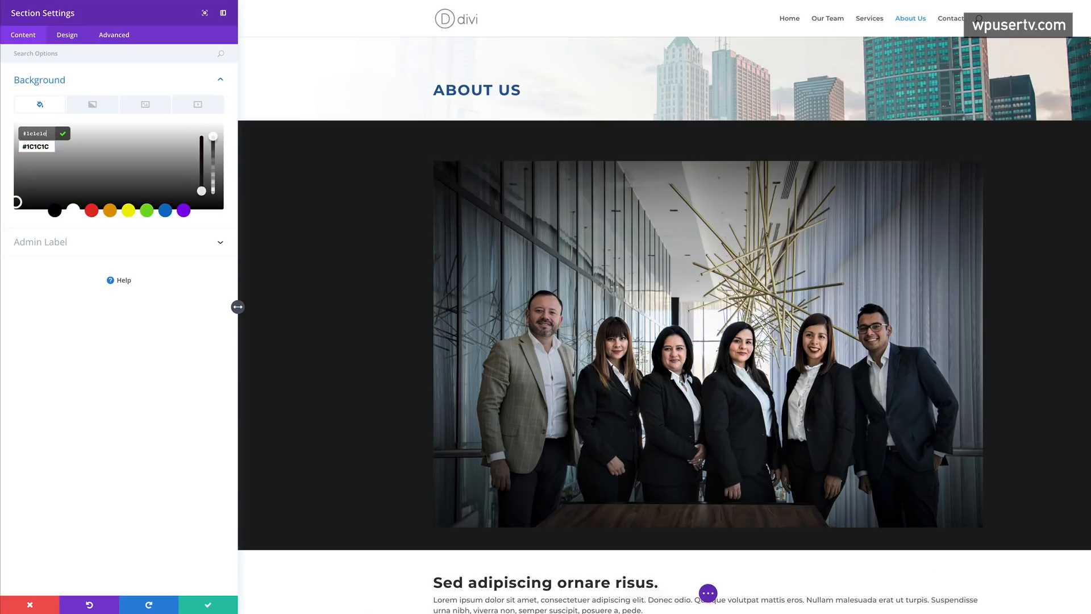
pyautogui.click(206, 606)
# - Review the updated page and bring up the builder's page-level options
pyautogui.scroll(-5, 155, 347)
pyautogui.scroll(-3, 156, 346)
pyautogui.scroll(3, 156, 347)
pyautogui.scroll(5, 156, 346)
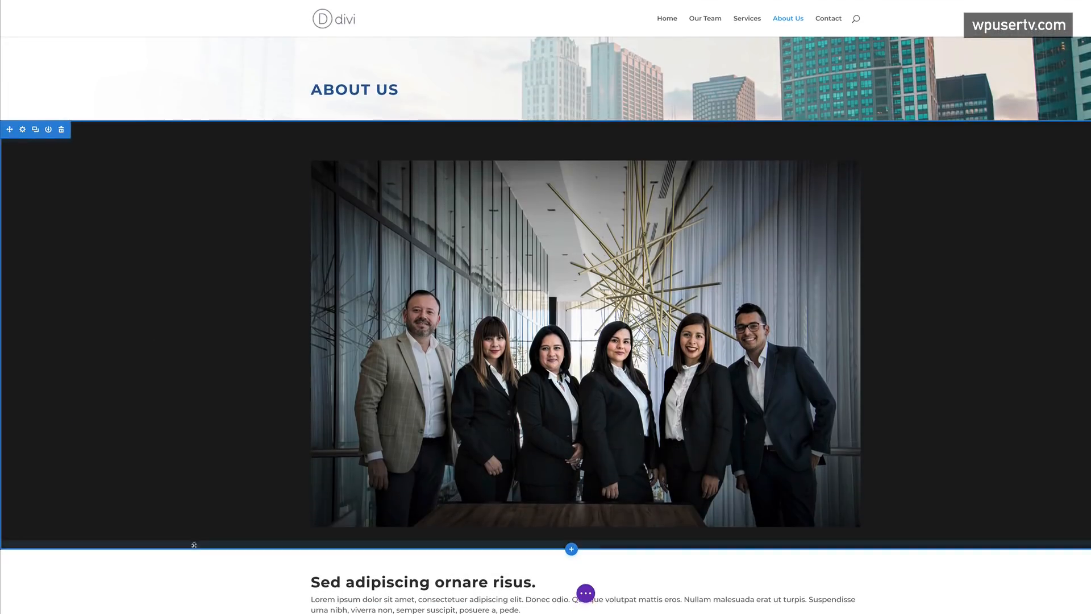
pyautogui.scroll(-8, 190, 536)
pyautogui.press('t')
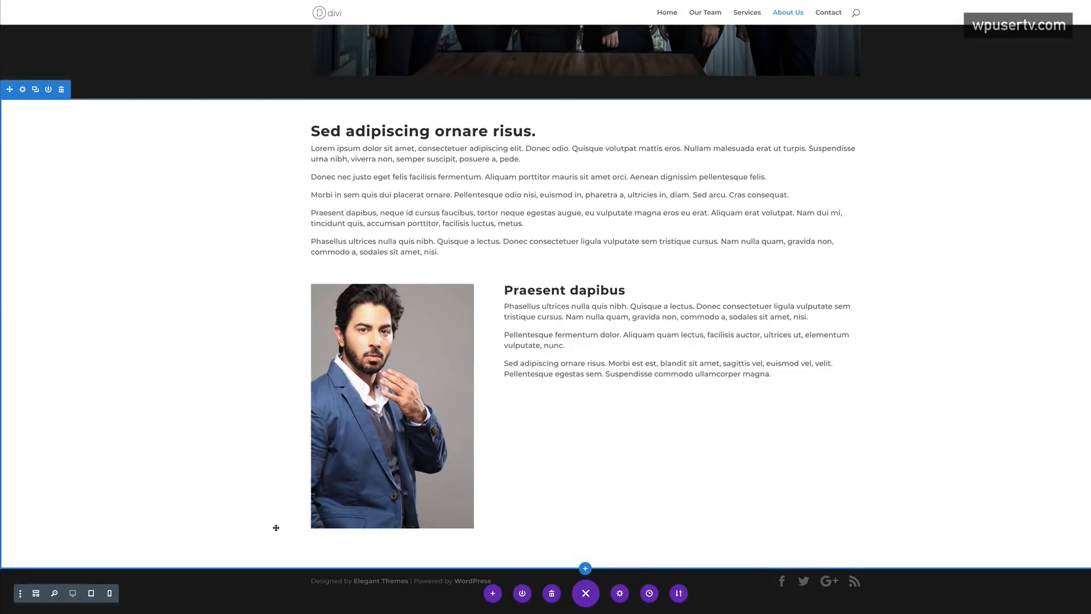
pyautogui.scroll(8, 392, 341)
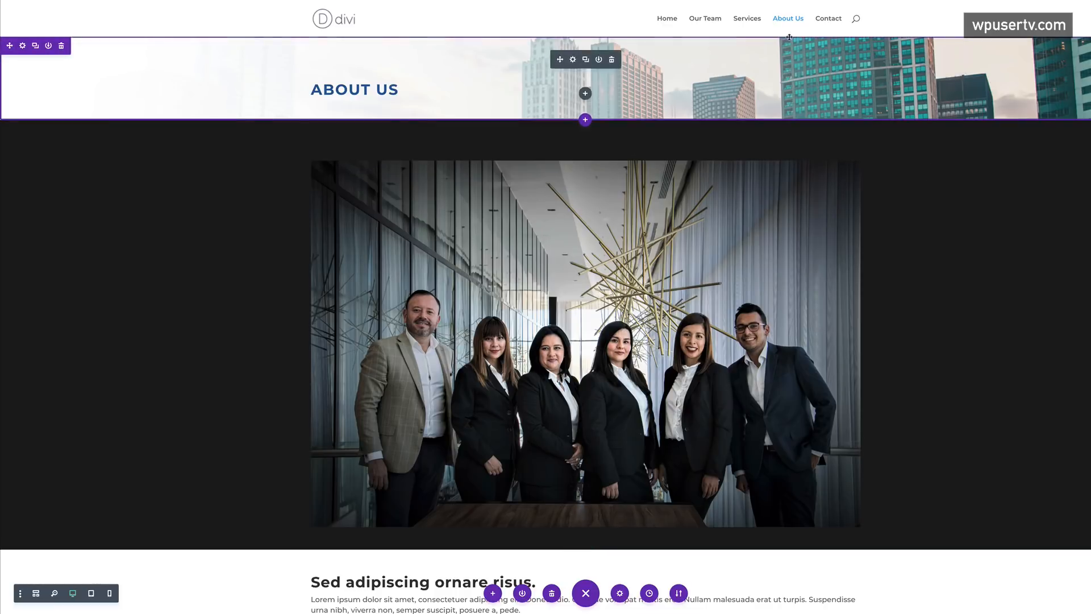
# - Edit Our Team visually, add a Regular section with a three-column row, and search modules
pyautogui.click(711, 21)
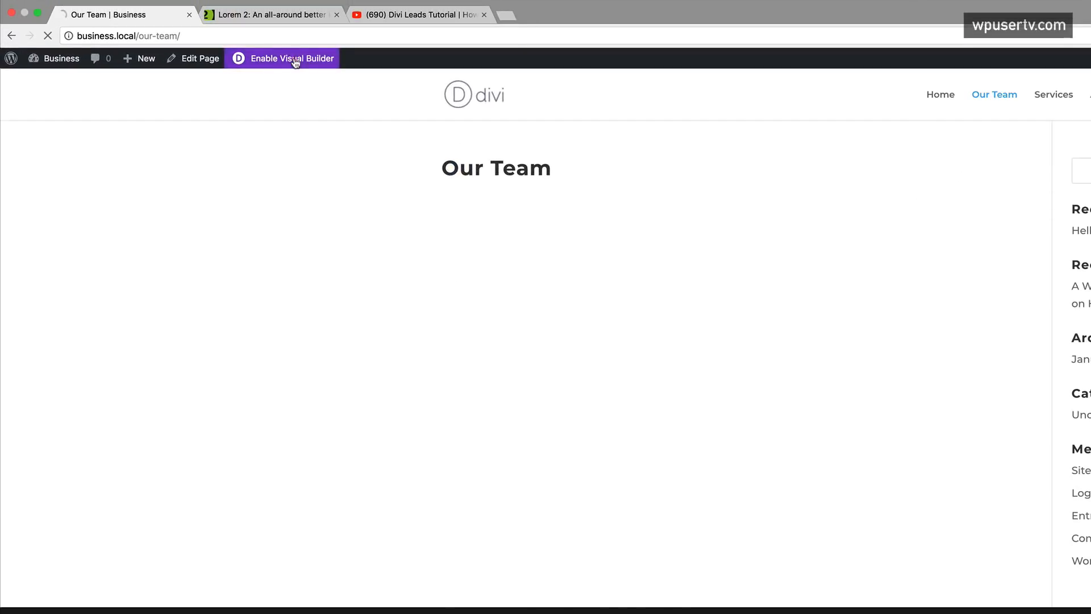
pyautogui.click(294, 58)
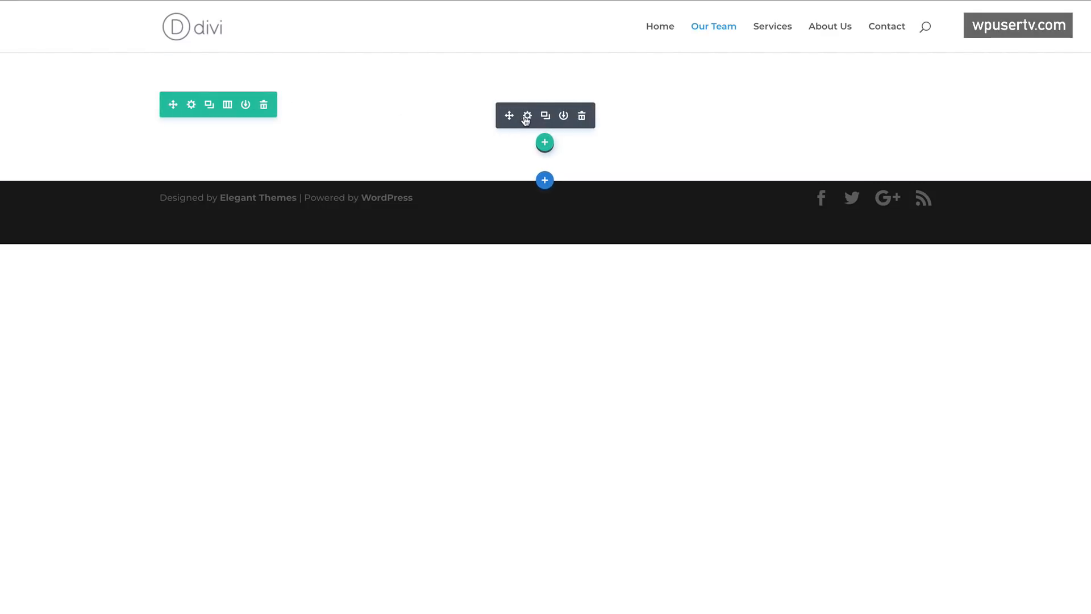
pyautogui.click(544, 180)
pyautogui.click(482, 142)
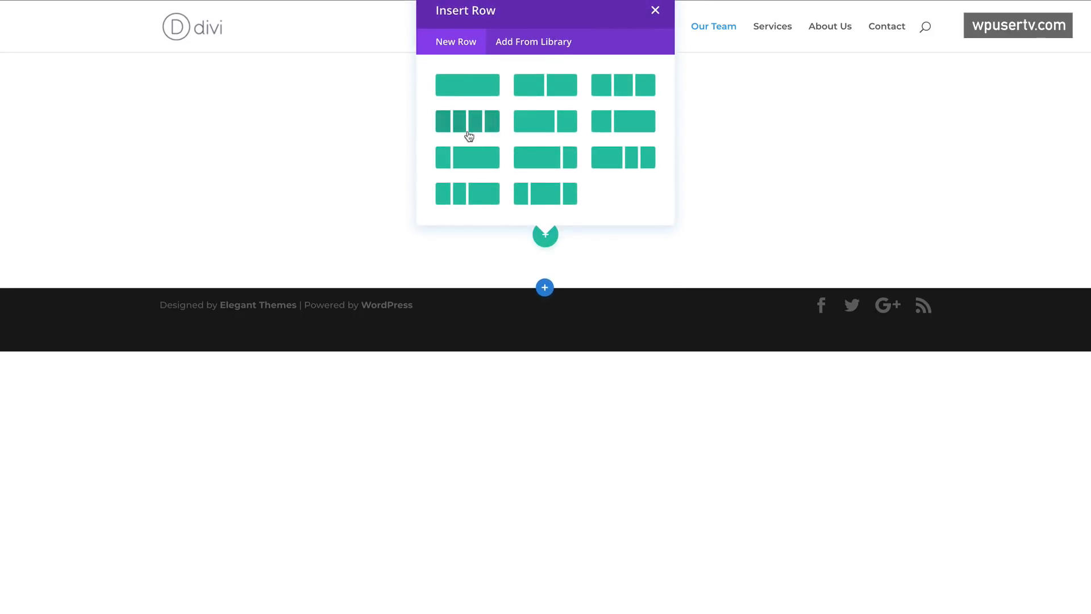
pyautogui.click(626, 92)
pyautogui.click(200, 99)
# - Insert a Person module in the first column with name 'Jack' and position 'Director'
pyautogui.write('per')
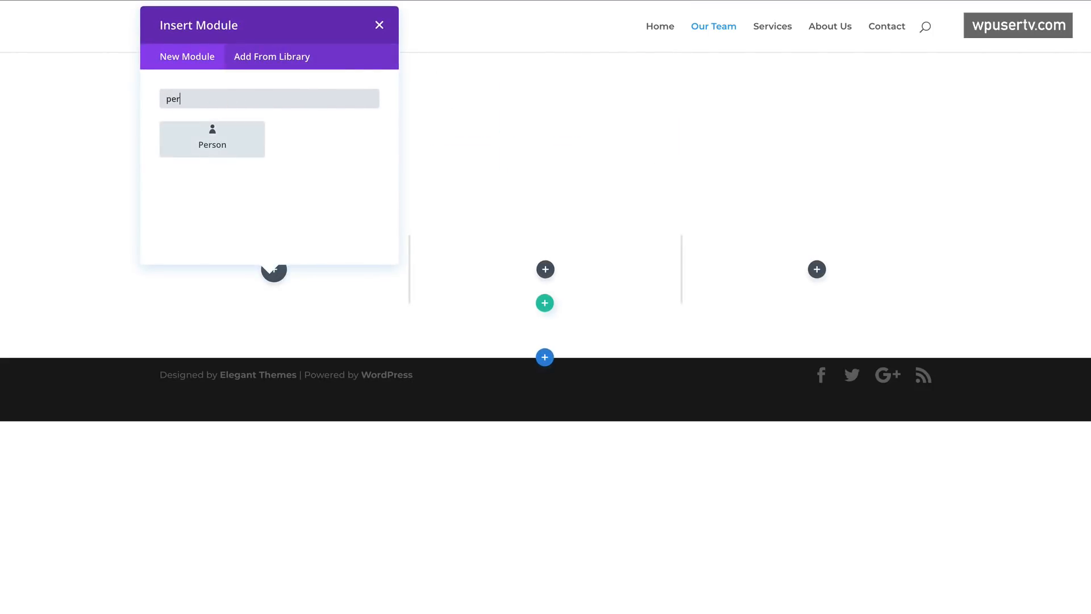
pyautogui.click(229, 132)
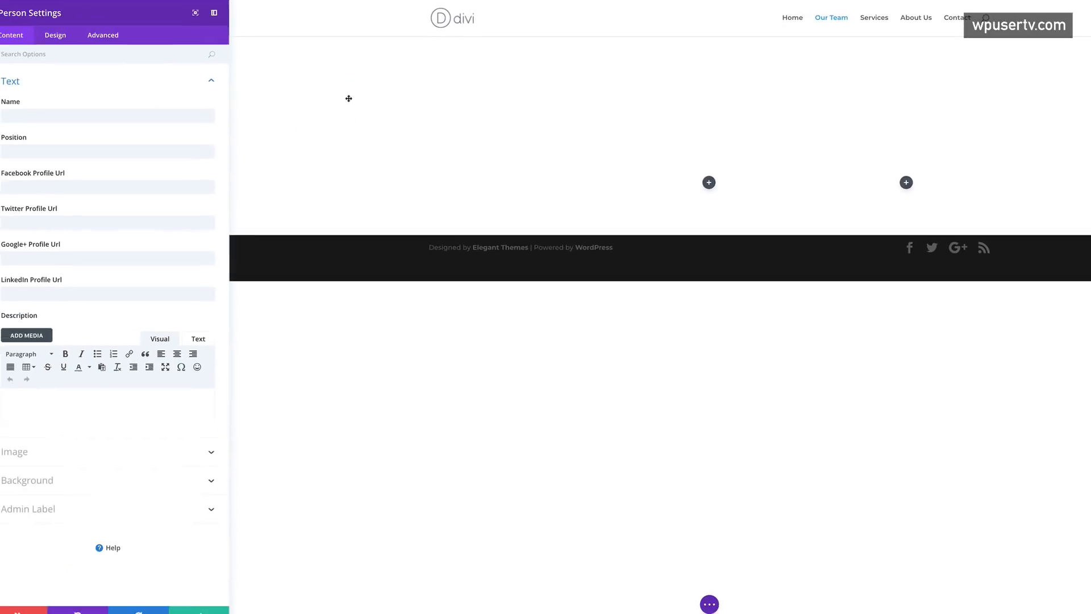
pyautogui.click(177, 113)
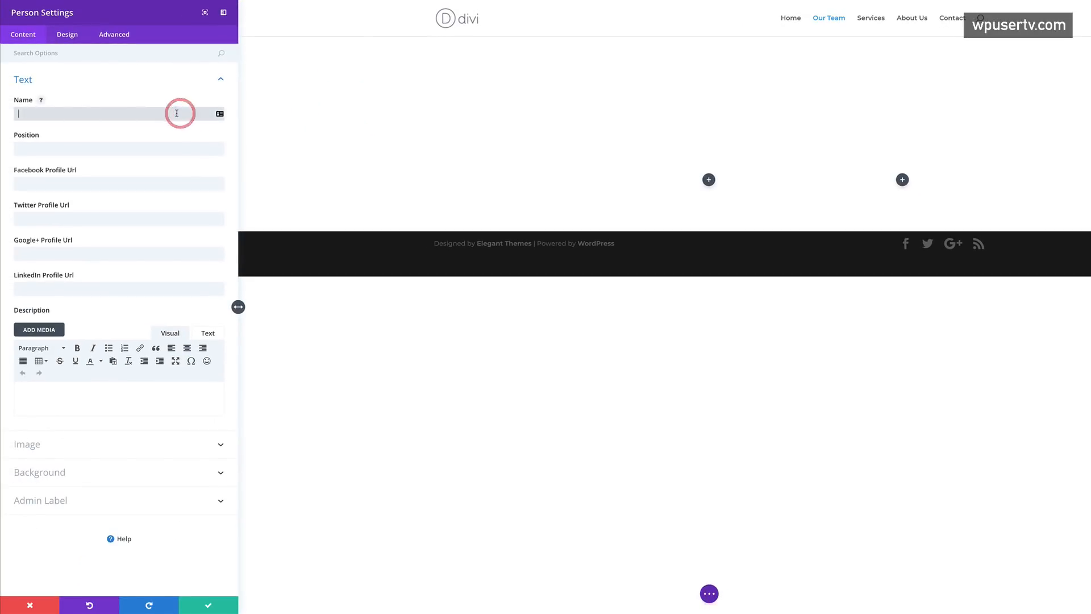
pyautogui.write('Jack')
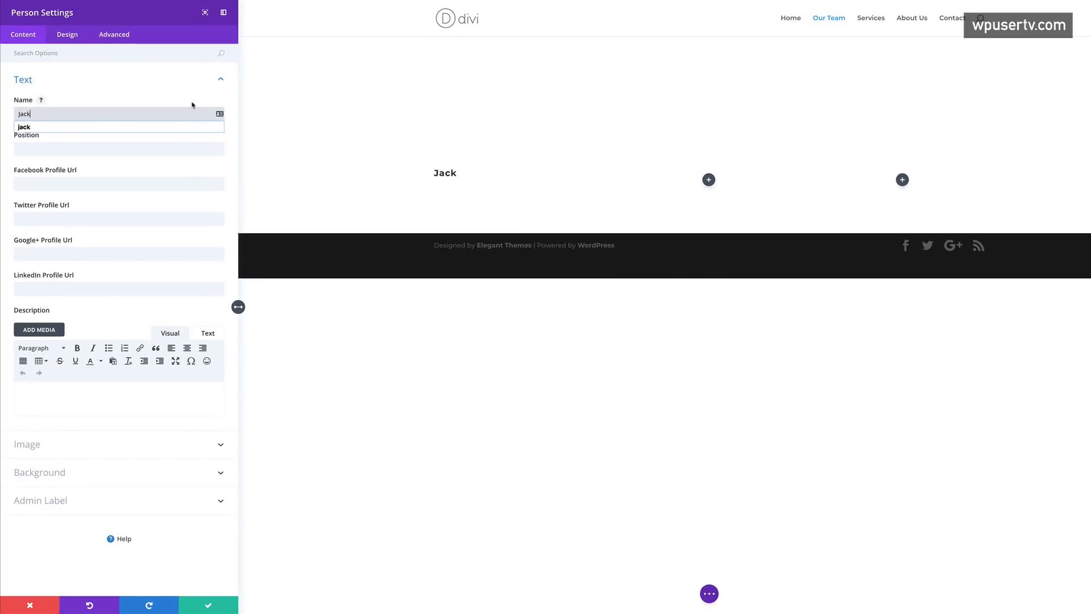
pyautogui.click(54, 148)
pyautogui.write('Die')
pyautogui.write('rector')
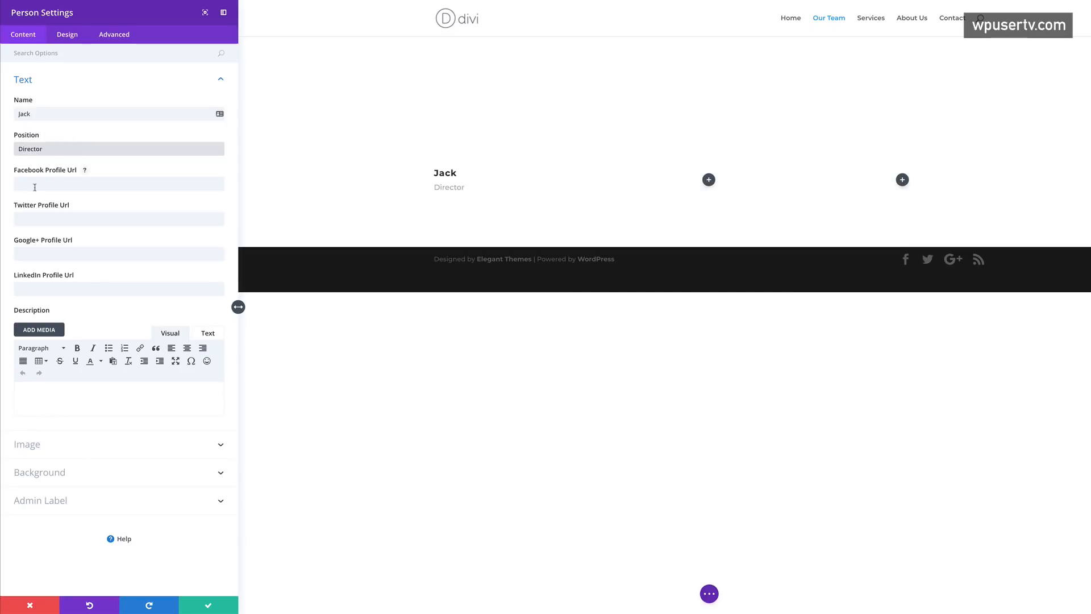
# - Set the Facebook, Twitter, Google+ and LinkedIn profile links to '#'
pyautogui.click(34, 184)
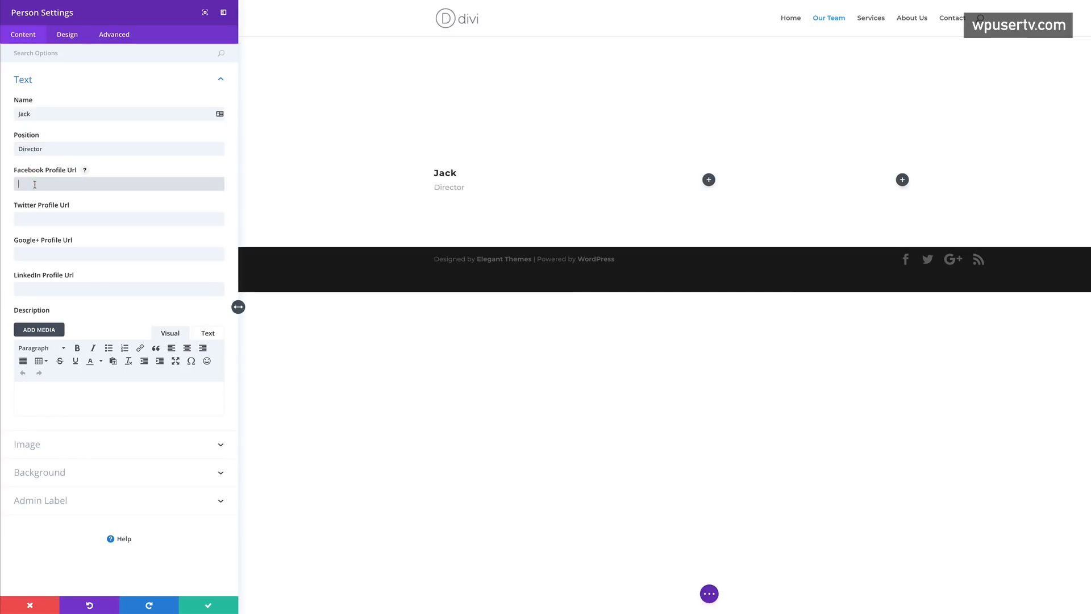
pyautogui.write('#')
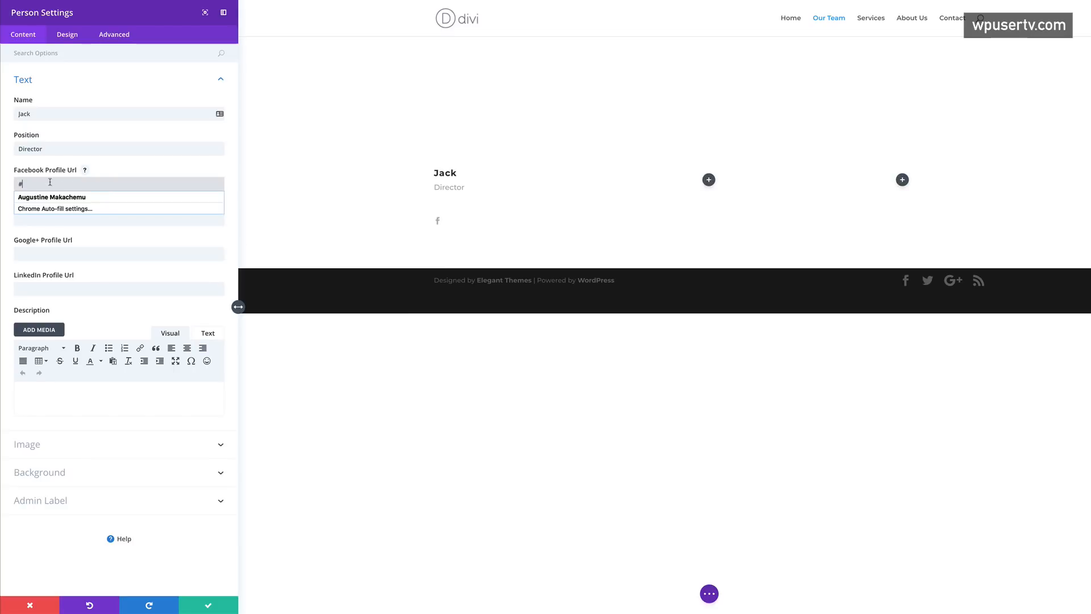
pyautogui.click(29, 223)
pyautogui.write('#')
pyautogui.click(25, 254)
pyautogui.write('#')
pyautogui.click(20, 288)
pyautogui.write('#')
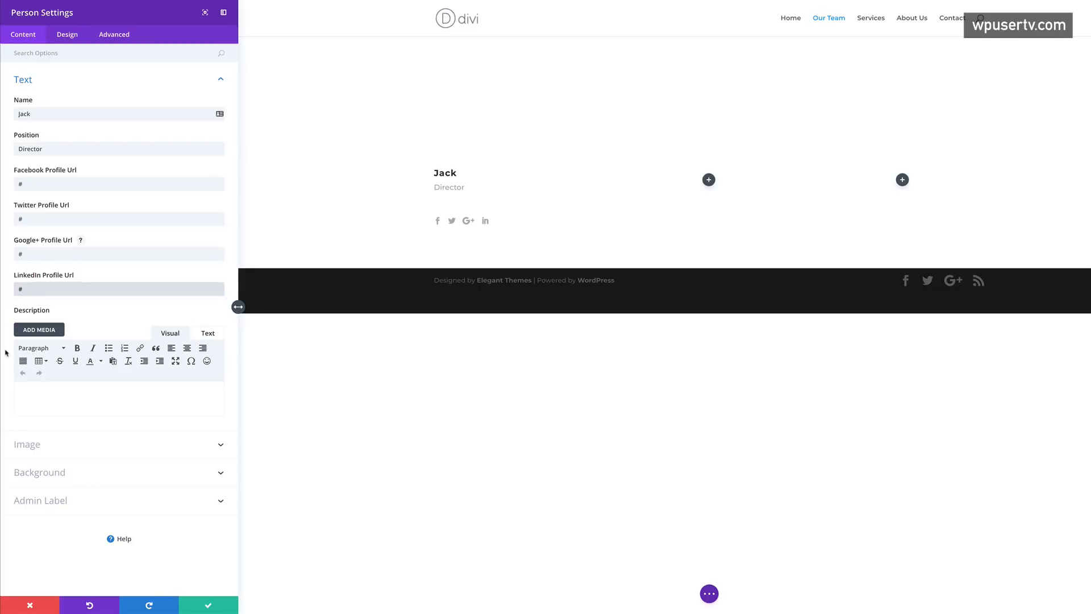
# - Paste the 'Donec nec justo' lorem paragraph as the person's description
pyautogui.click(48, 389)
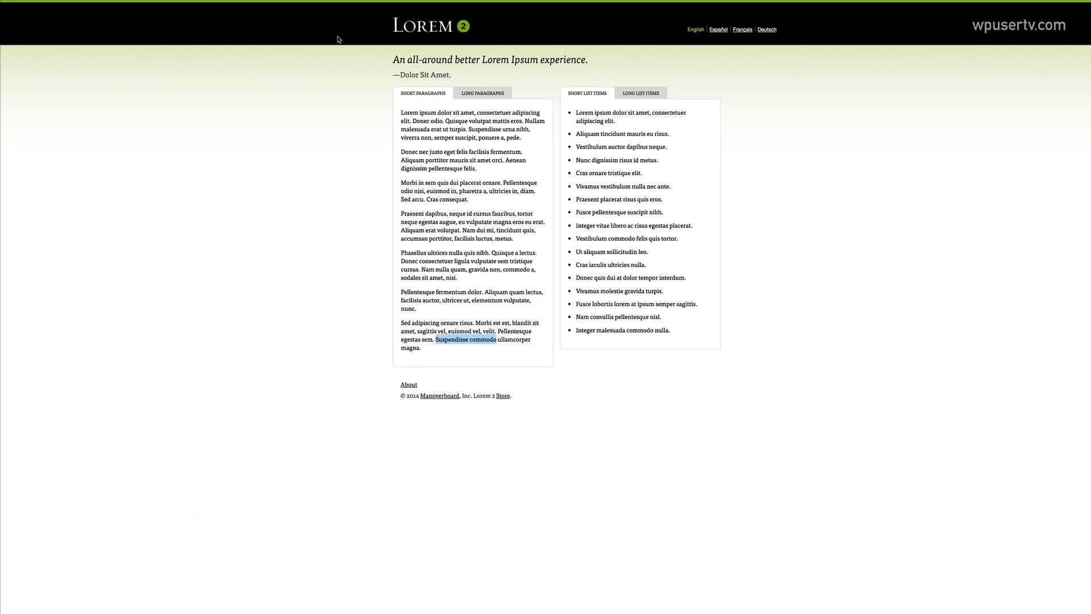
pyautogui.moveTo(401, 151); pyautogui.dragTo(495, 173)
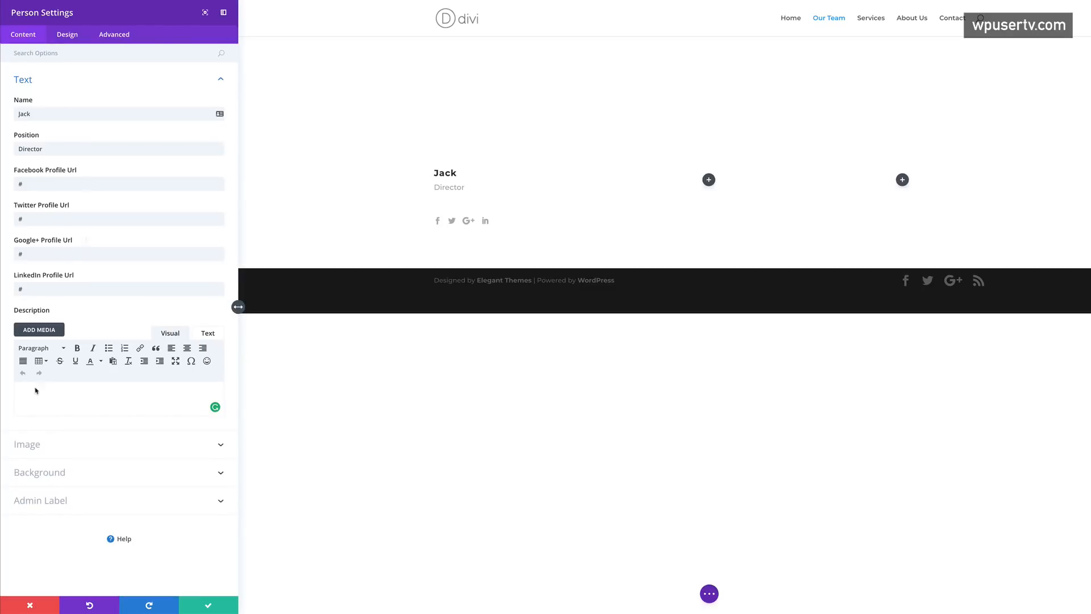
pyautogui.write('Donec nec justo eget felis facilisis fermentum. Aliquam porttitor mauris sit amet orci. Aenean dignissim pellentesque felis.')
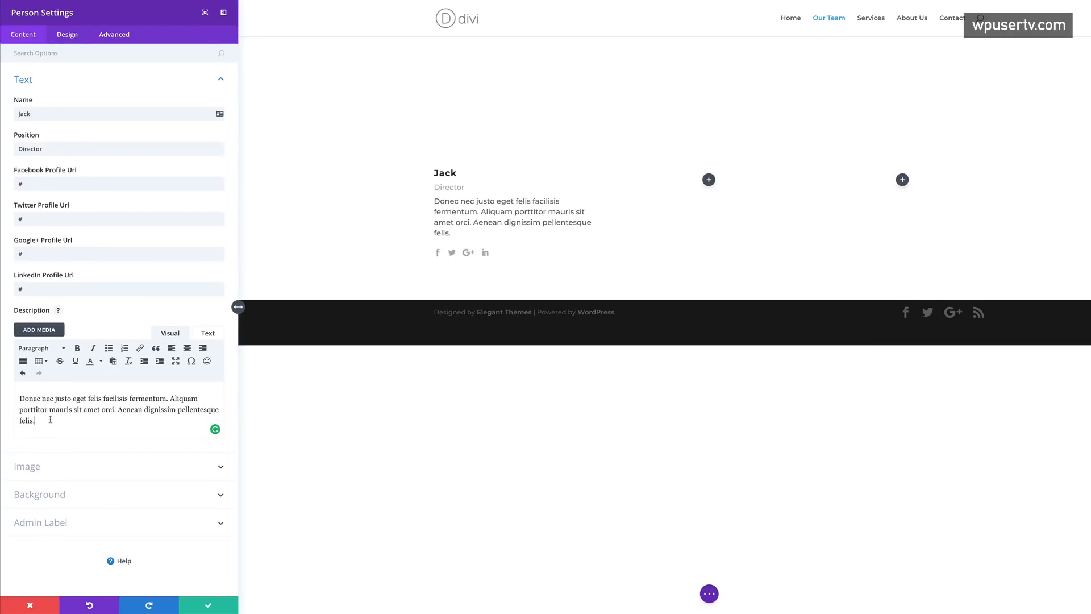
# - Upload seven portrait JPGs from Downloads to the media library for the person's image
pyautogui.click(36, 469)
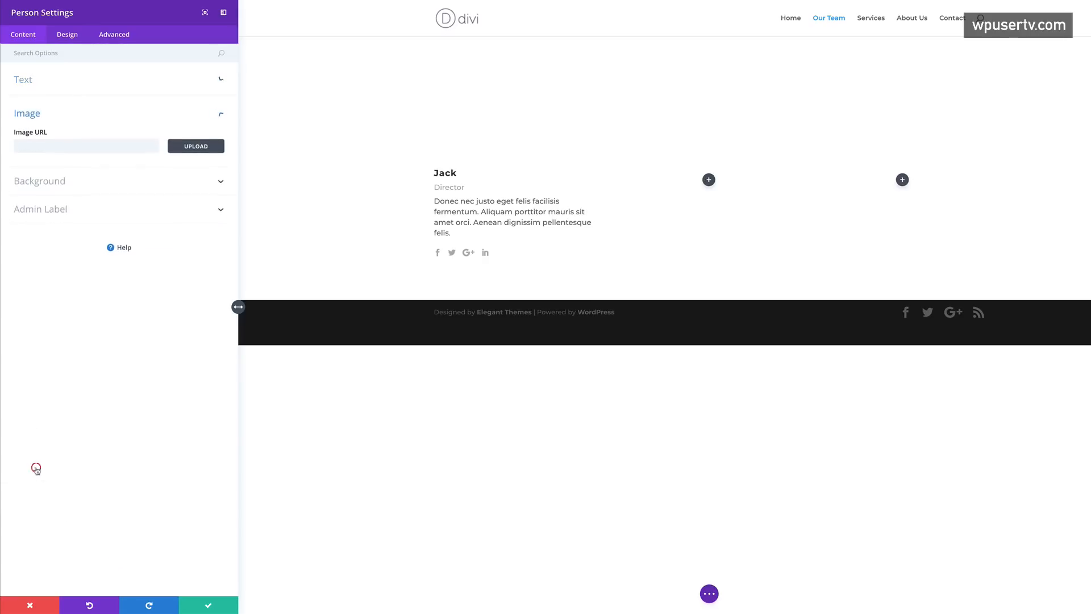
pyautogui.click(193, 147)
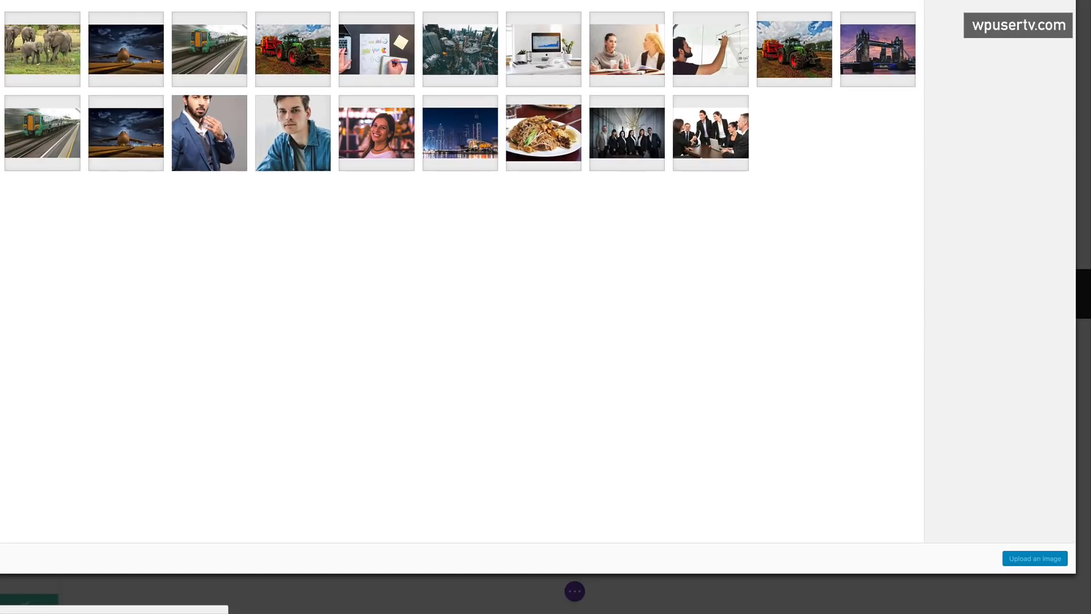
pyautogui.click(0, 0)
pyautogui.click(500, 211)
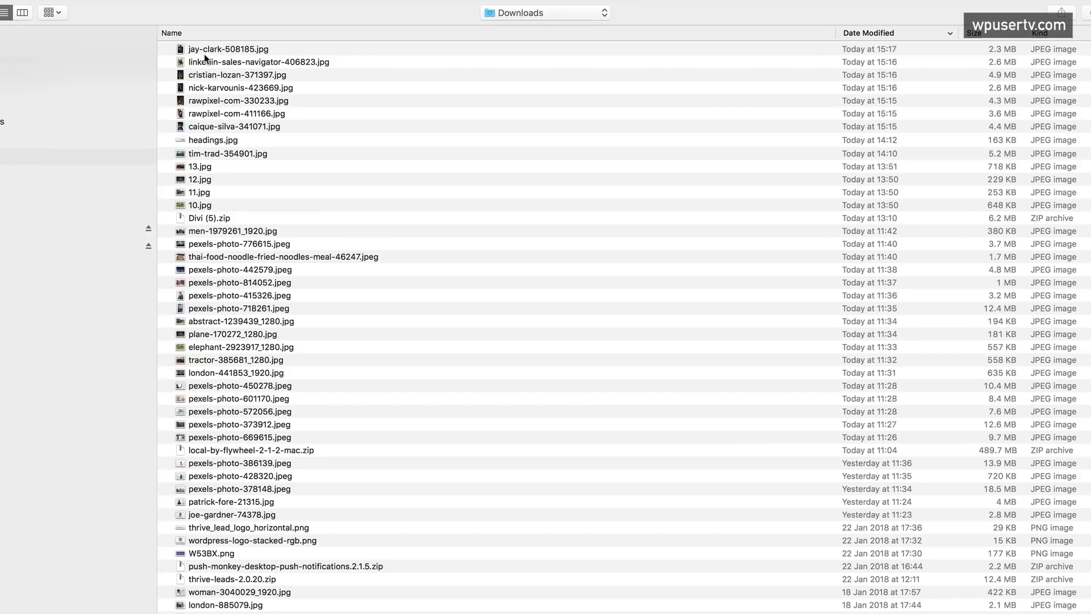
pyautogui.click(205, 49)
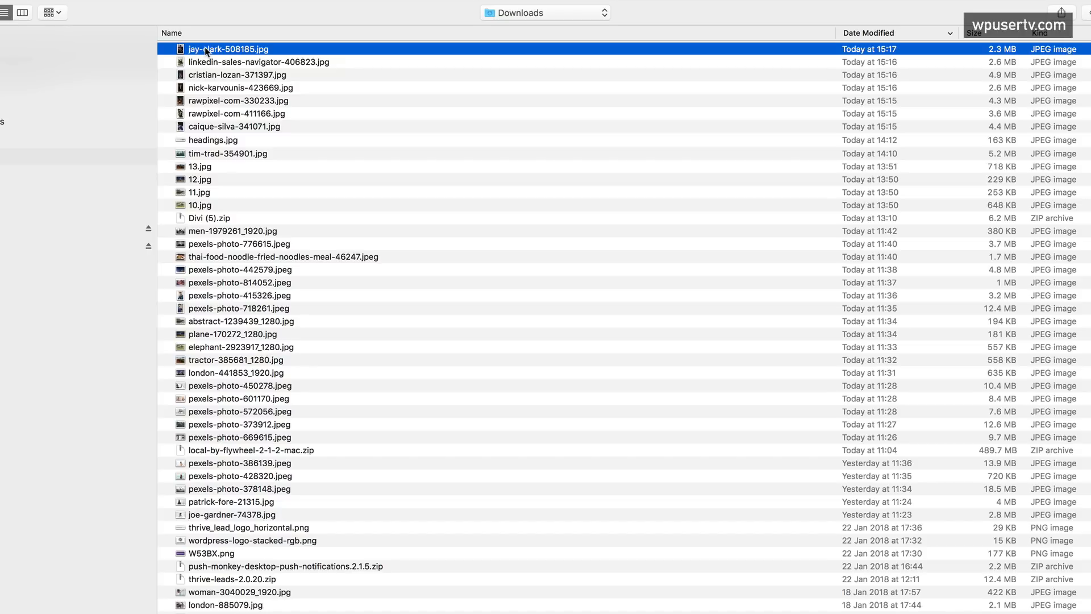
pyautogui.keyDown('shift'); pyautogui.click(211, 127); pyautogui.keyUp('shift')
pyautogui.press('Return')
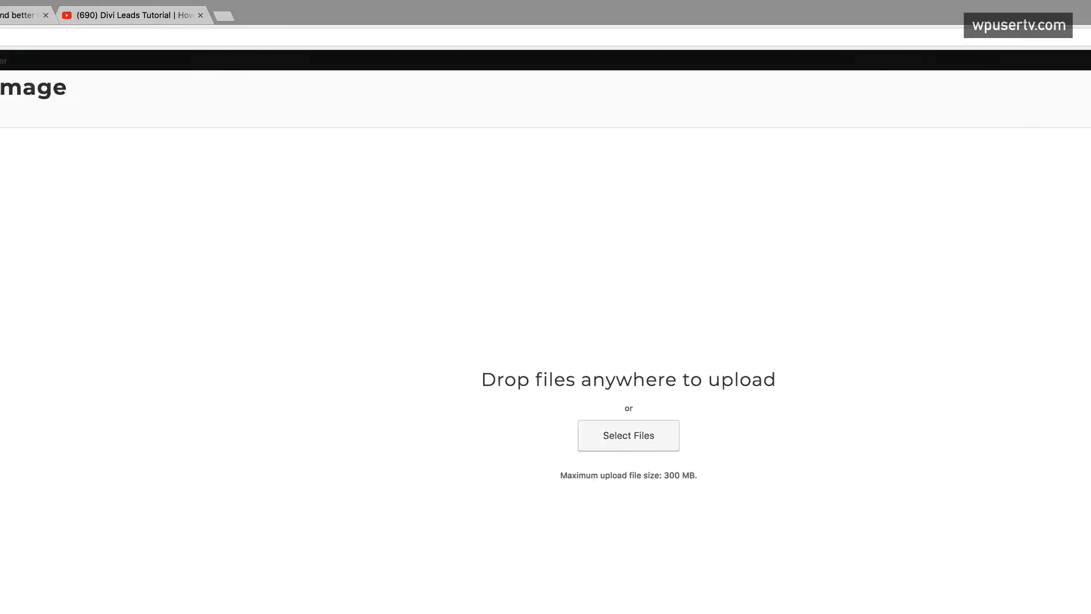
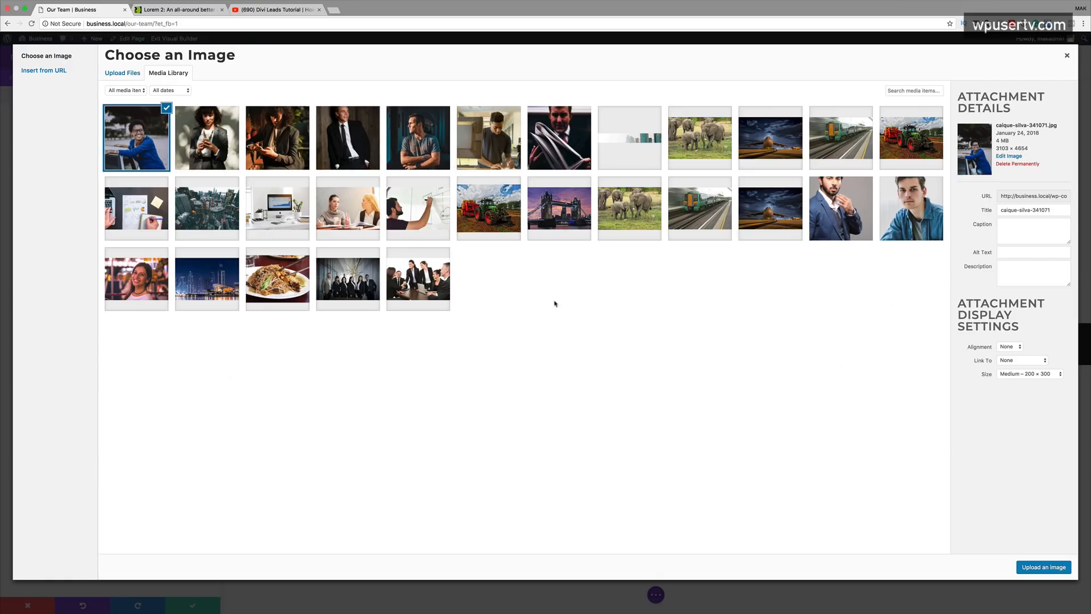
# - Set the jay-clark-508185 photo of the man holding a magazine as Jack's Person image
pyautogui.click(363, 142)
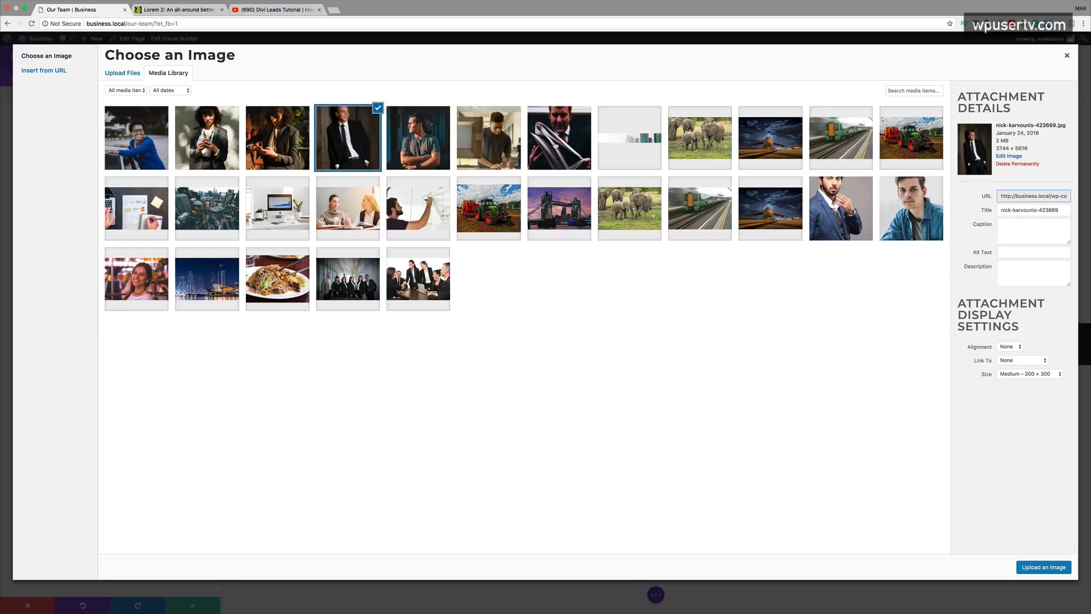
pyautogui.click(556, 145)
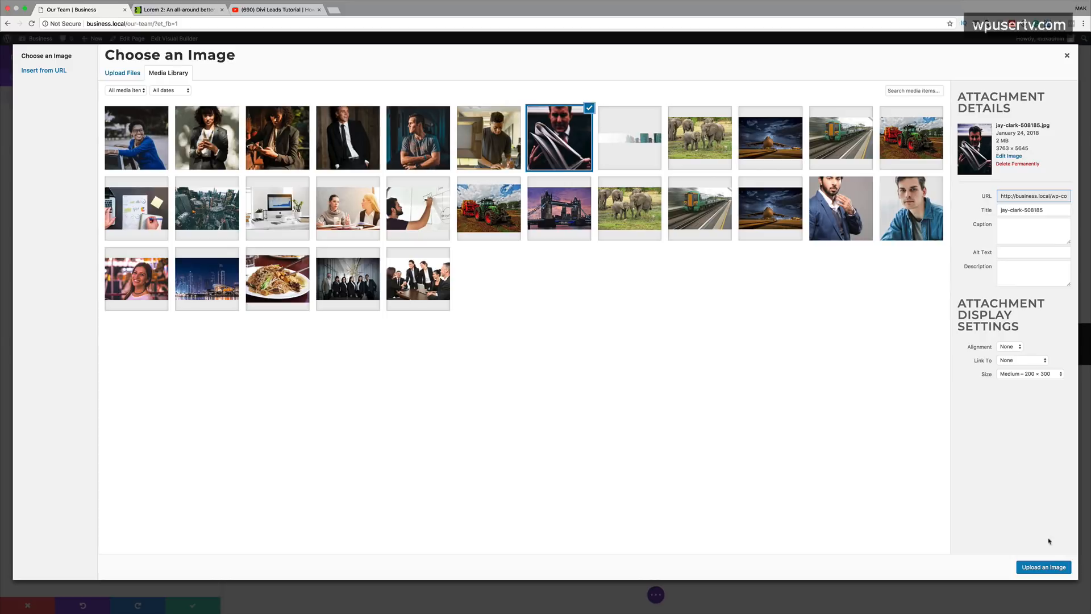
pyautogui.click(1054, 567)
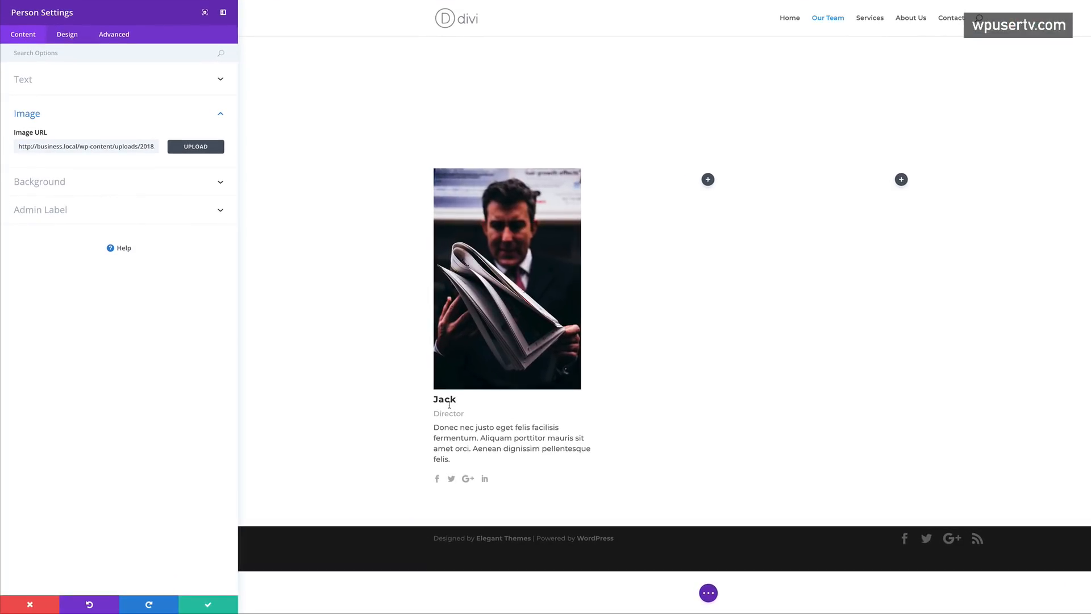
pyautogui.click(271, 356)
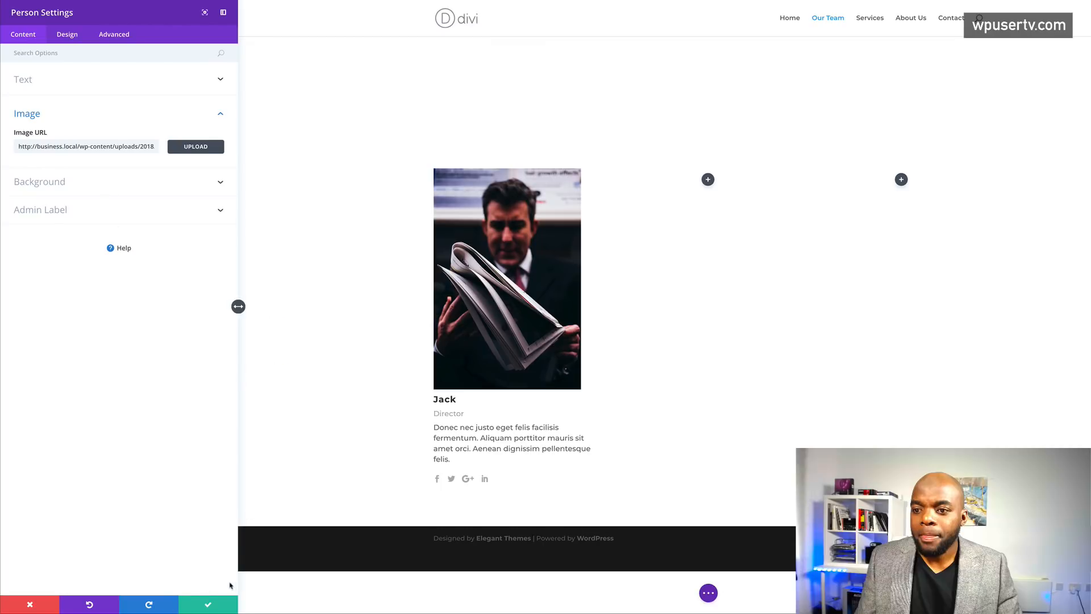
# - Save Jack's card and duplicate it into the second and third team columns
pyautogui.click(207, 606)
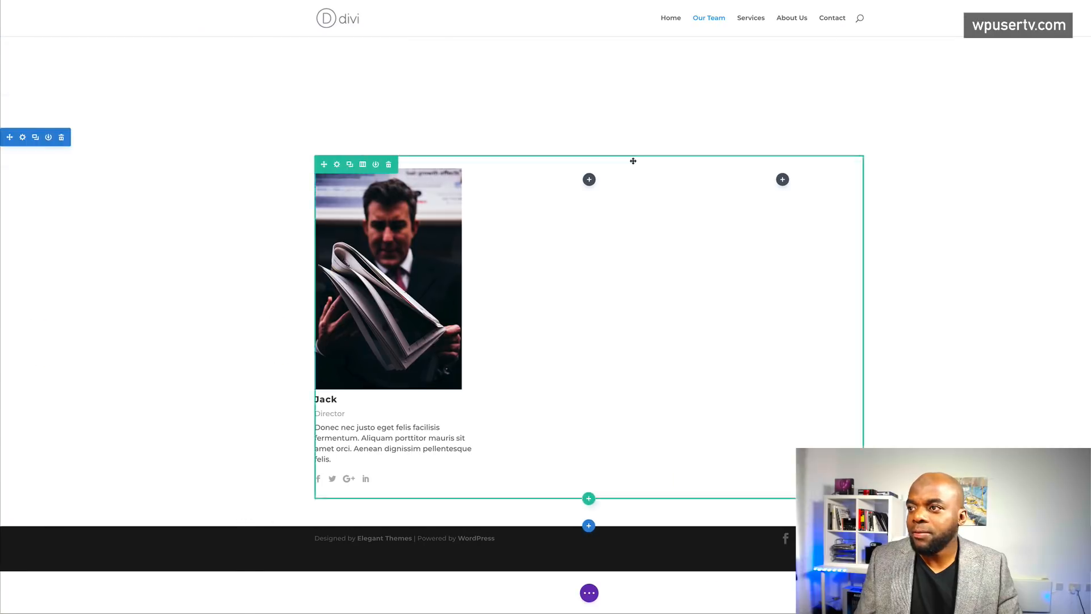
pyautogui.click(396, 191)
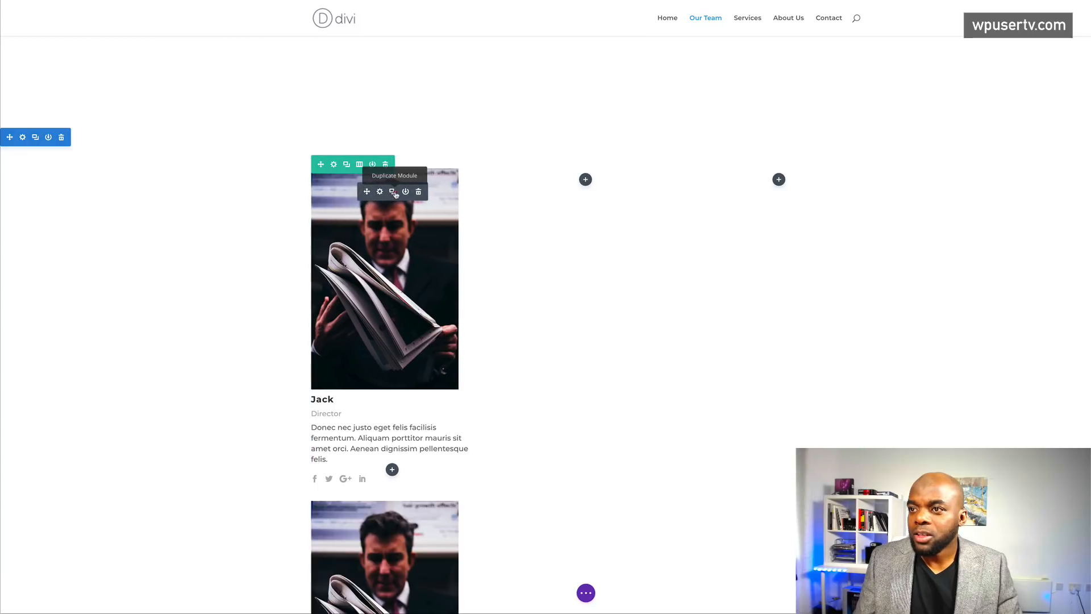
pyautogui.moveTo(370, 192); pyautogui.dragTo(503, 198)
pyautogui.moveTo(741, 182); pyautogui.dragTo(762, 180)
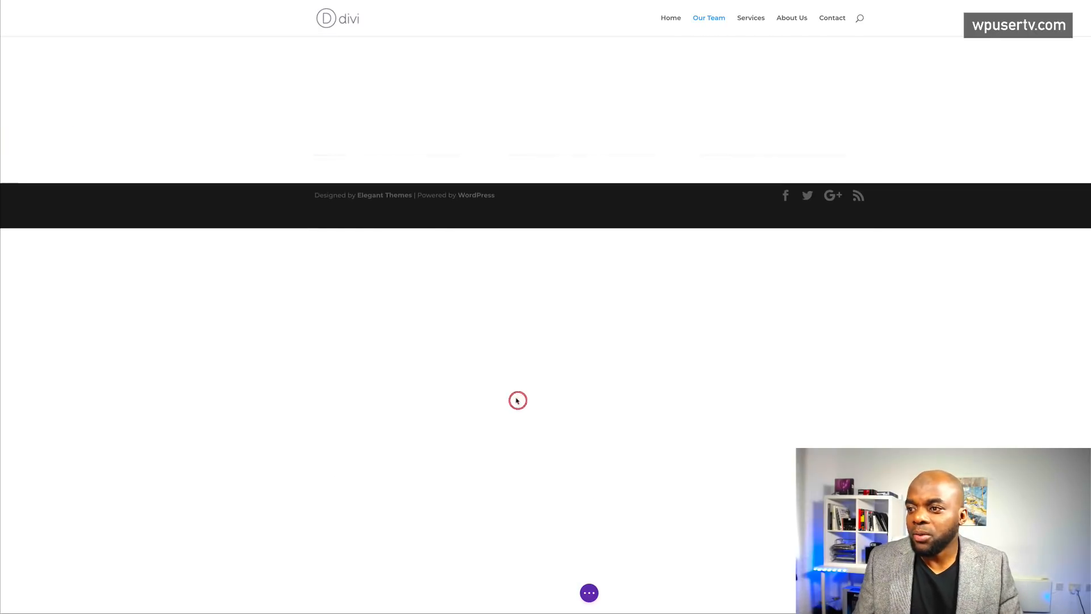
# - Rename the second card Mike and the third card Simon
pyautogui.click(517, 400)
pyautogui.doubleClick(516, 400)
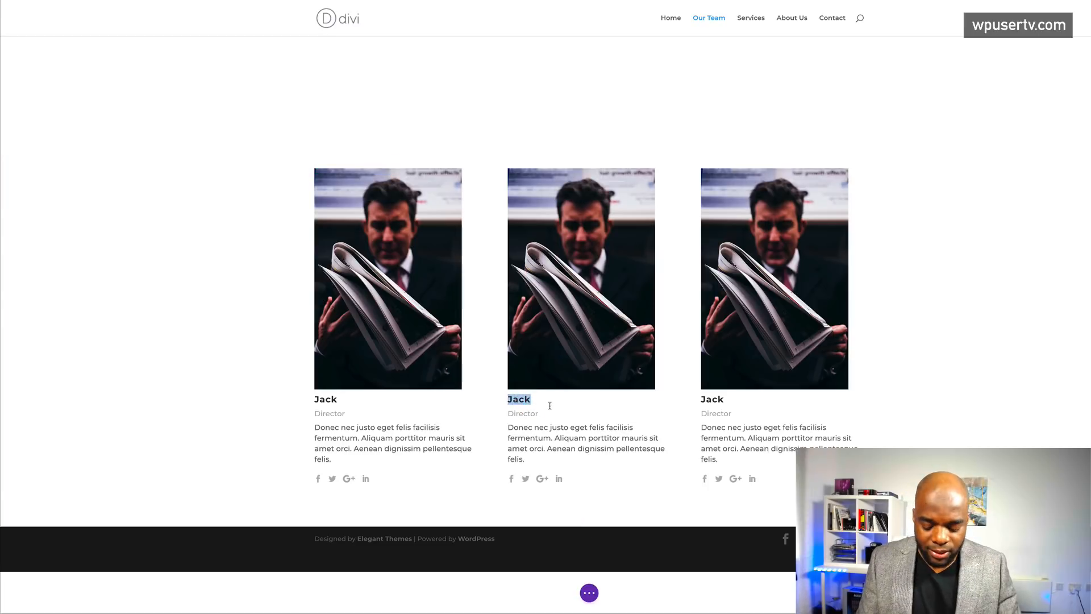
pyautogui.write('Mike')
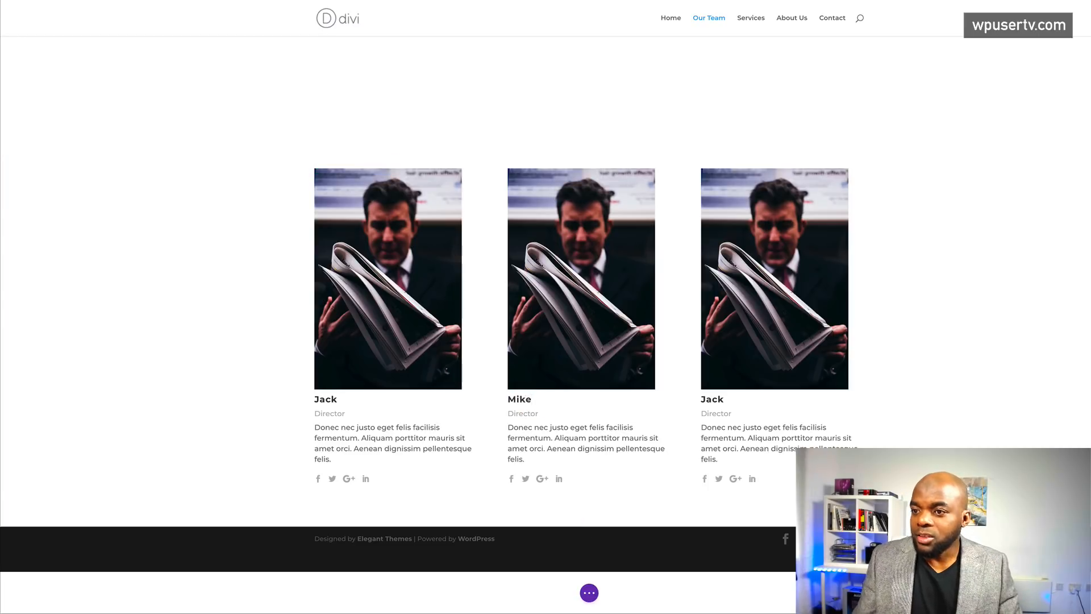
pyautogui.doubleClick(712, 400)
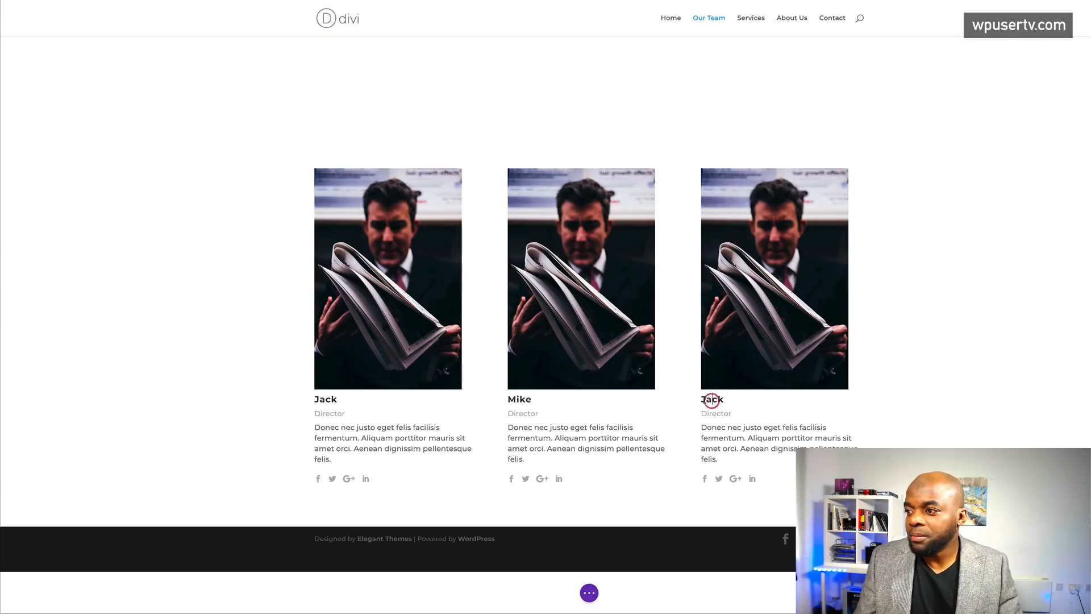
pyautogui.press('BackSpace')
pyautogui.write('Simon')
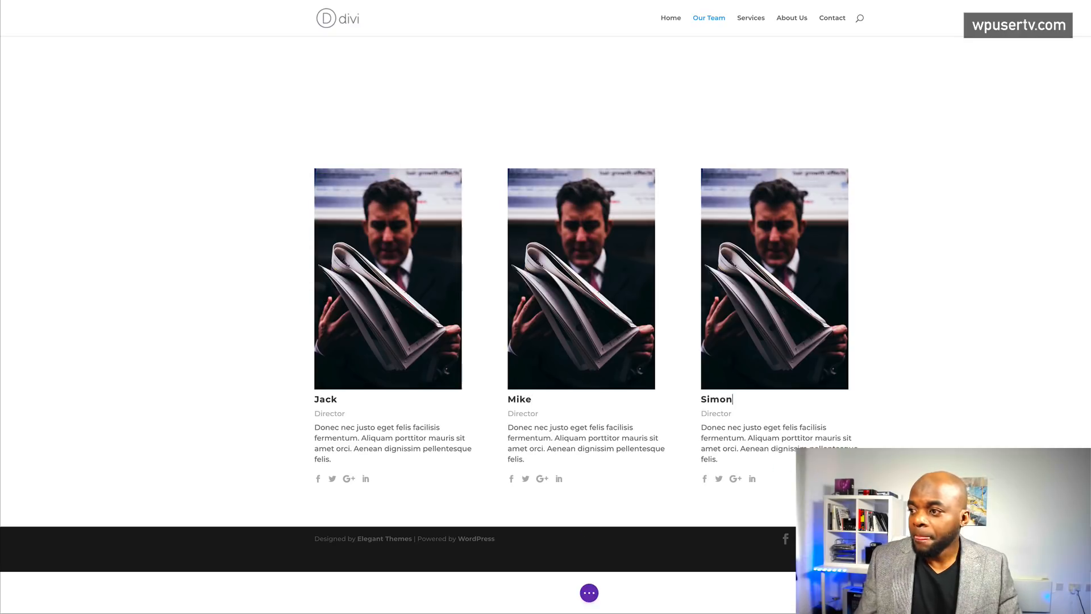
# - Give Mike's card the photo of the man in a suit
pyautogui.click(577, 192)
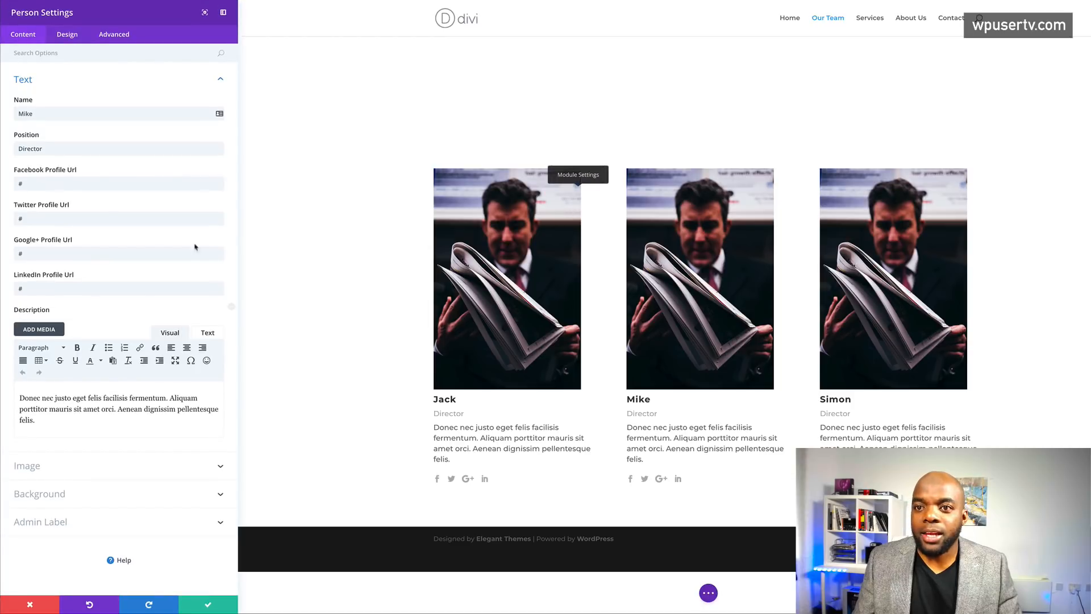
pyautogui.click(32, 465)
pyautogui.click(192, 147)
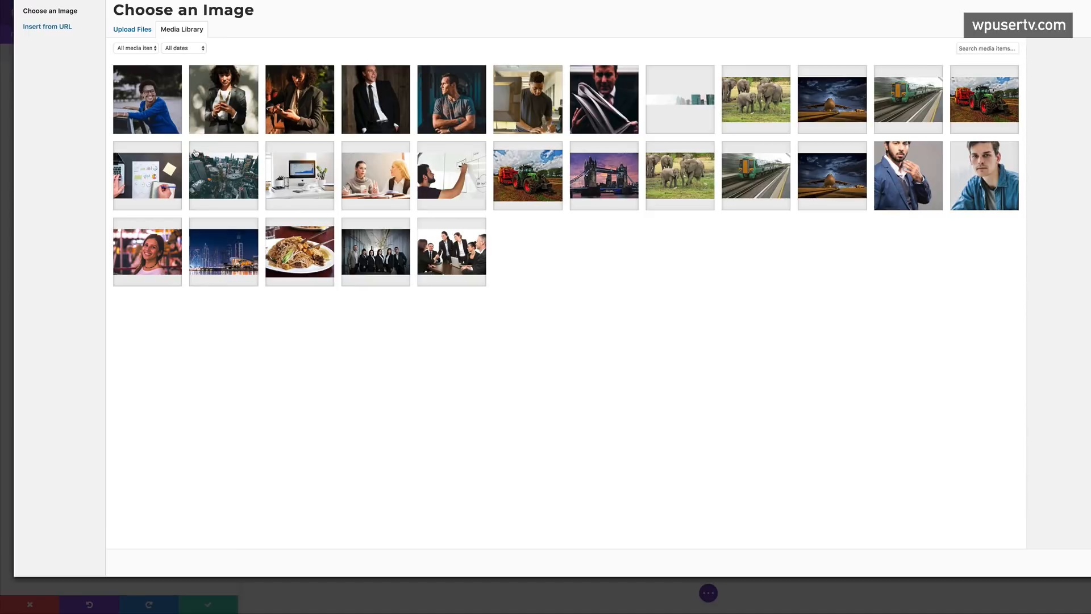
pyautogui.click(376, 129)
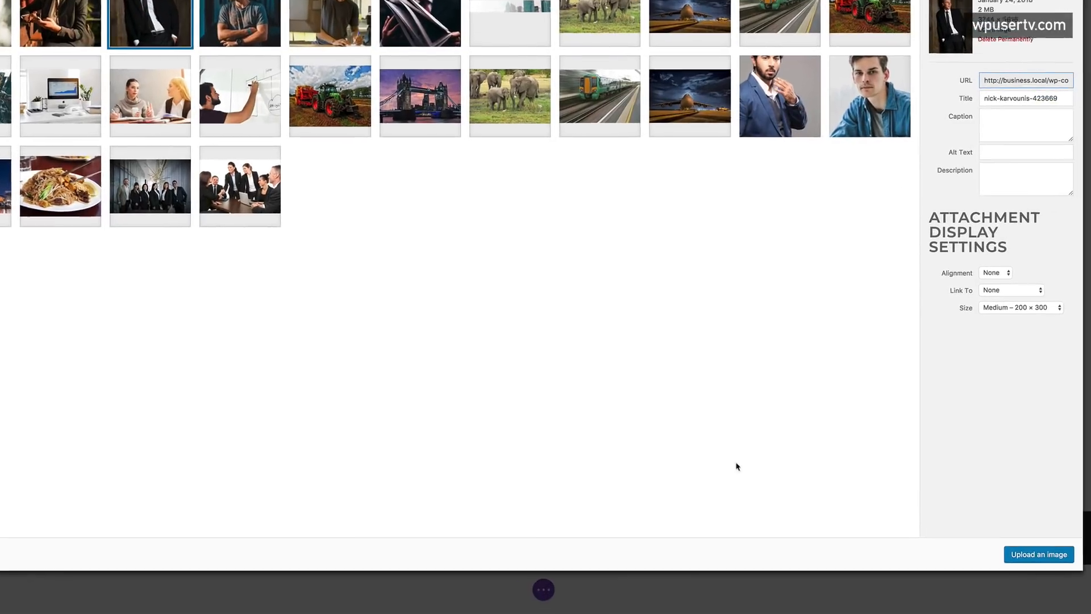
pyautogui.click(1026, 554)
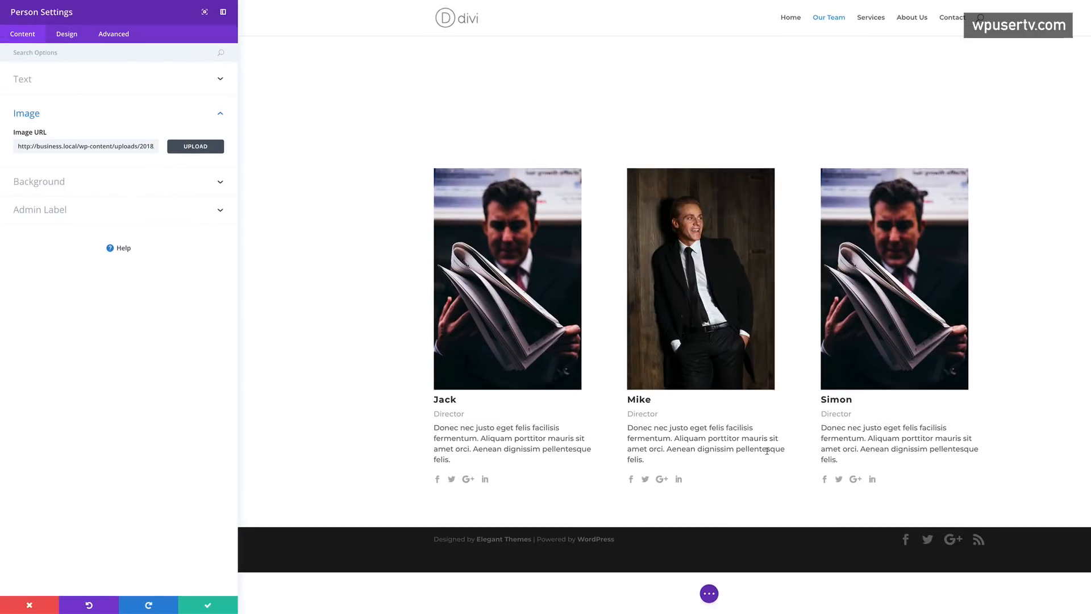
pyautogui.click(208, 605)
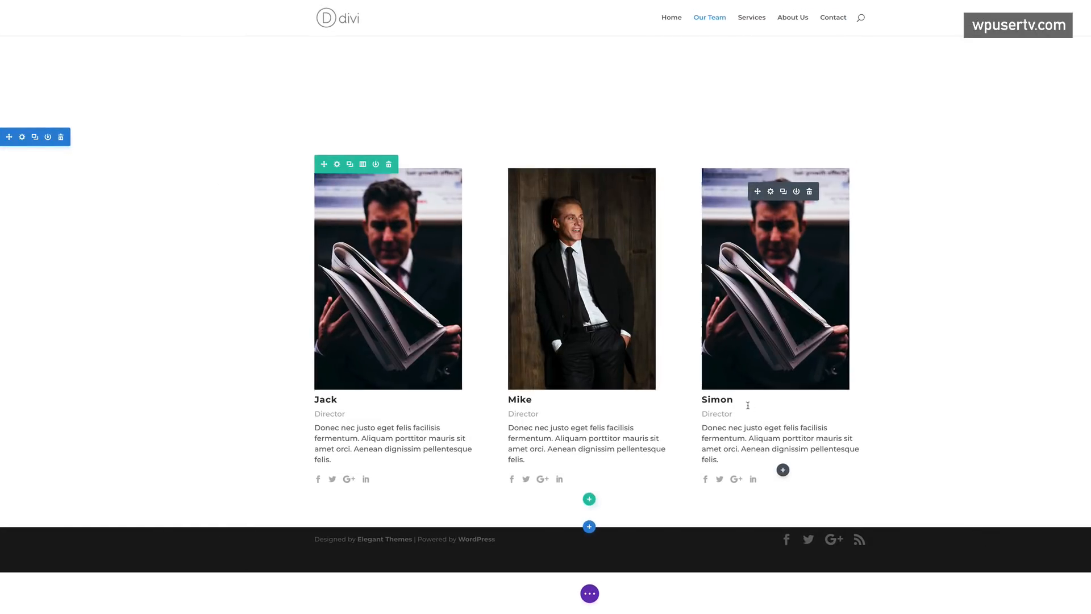
# - Give the third card the woman-with-a-phone photo and rename it Samantha
pyautogui.click(771, 191)
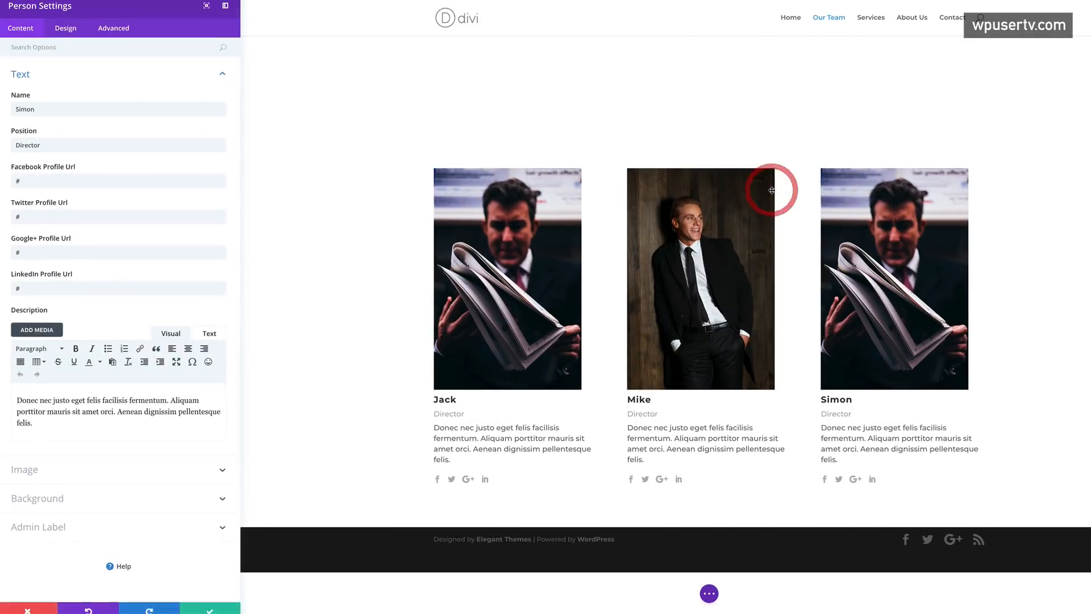
pyautogui.click(88, 474)
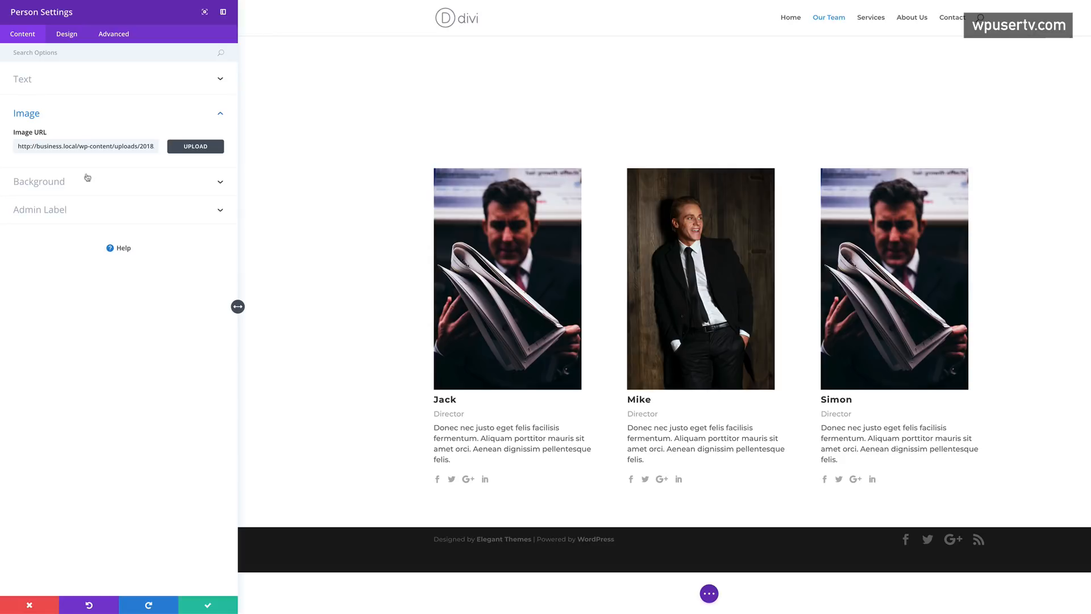
pyautogui.click(196, 146)
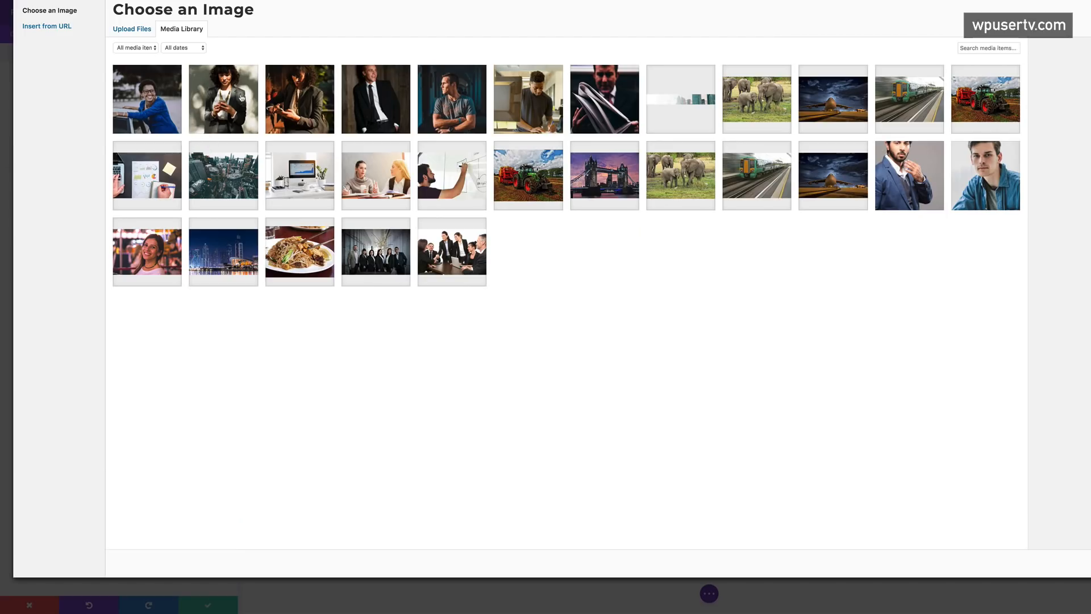
pyautogui.click(241, 97)
pyautogui.click(1057, 562)
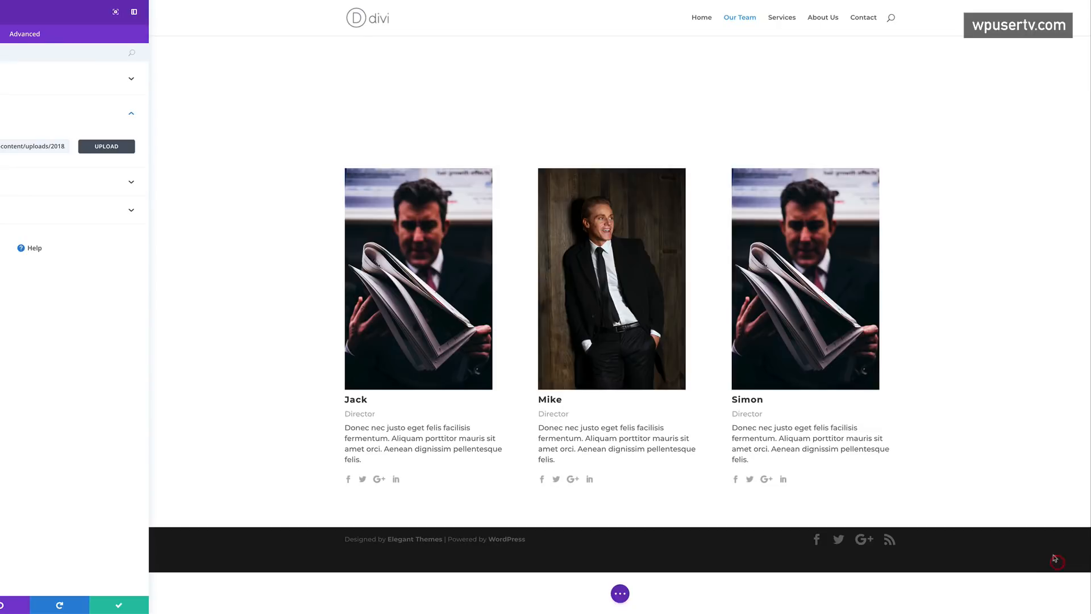
pyautogui.moveTo(709, 400); pyautogui.dragTo(734, 398)
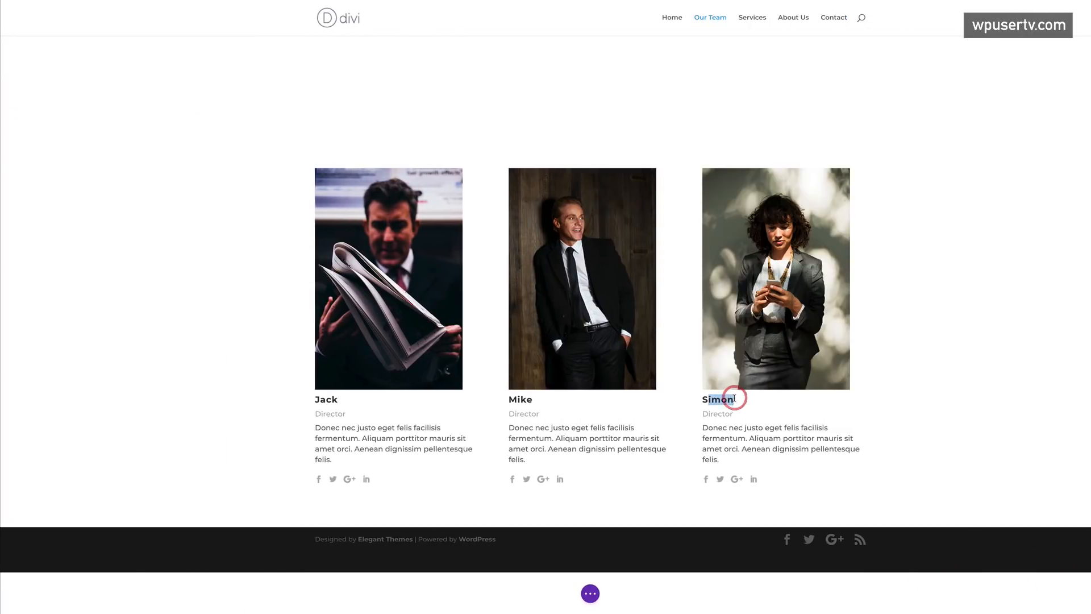
pyautogui.write('amantha')
# - Change Samantha's title to Creative Director and Mike's to Sales Director
pyautogui.click(702, 413)
pyautogui.write('Creative')
pyautogui.click(509, 413)
pyautogui.write('Sales')
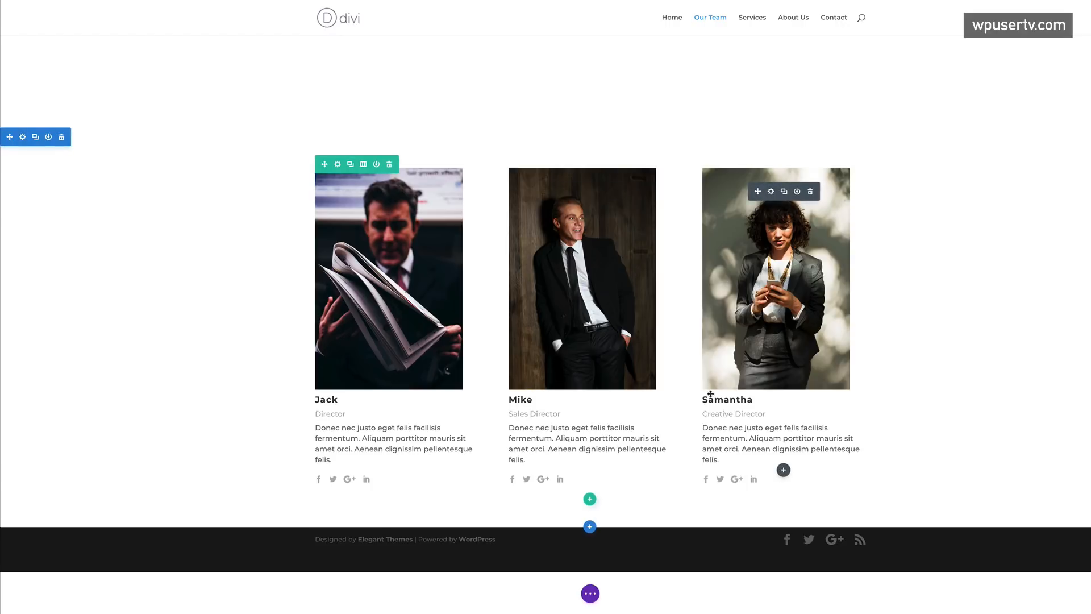
# - Set the team row's custom width to 1200px and gutter width to 2, then save
pyautogui.click(338, 165)
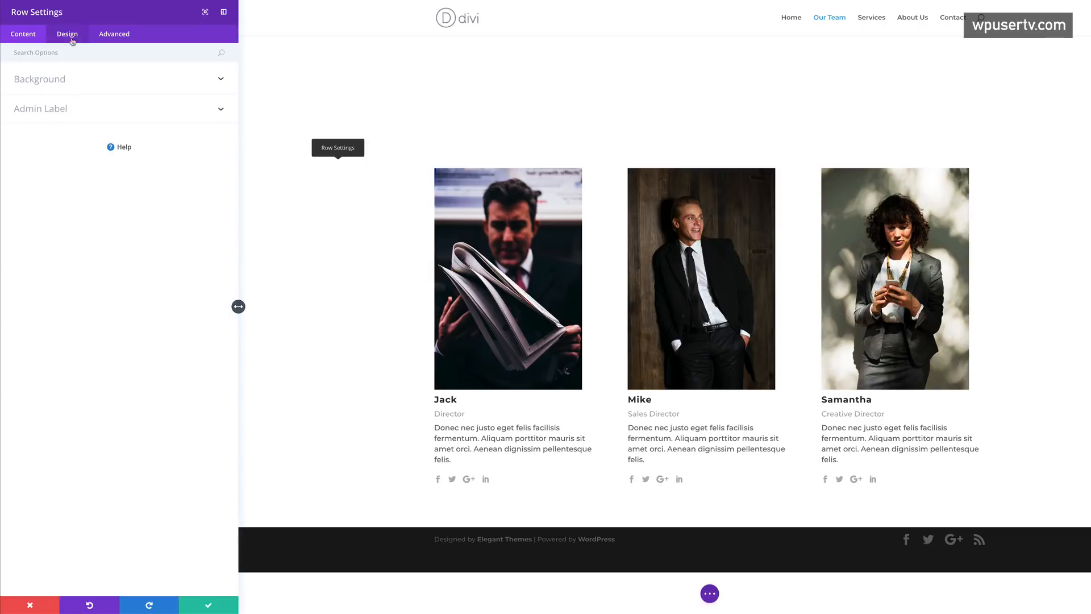
pyautogui.click(74, 35)
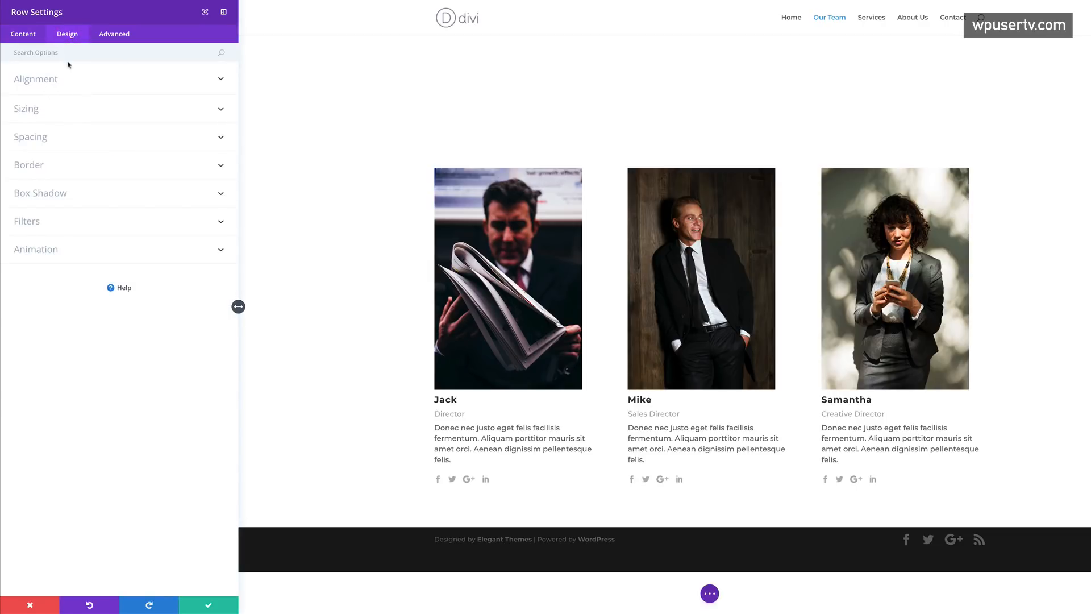
pyautogui.click(35, 112)
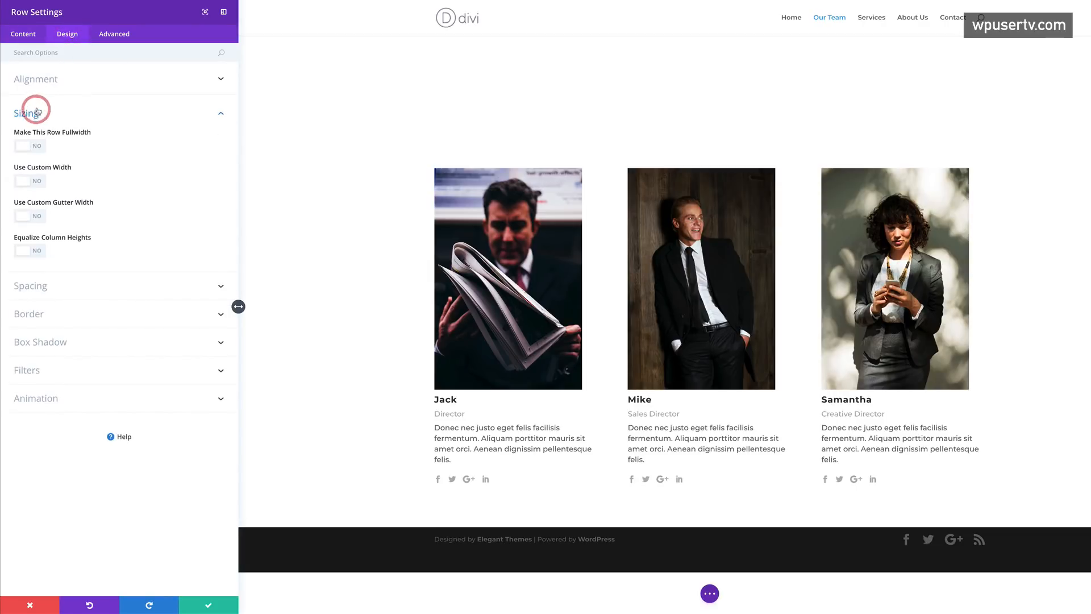
pyautogui.click(37, 181)
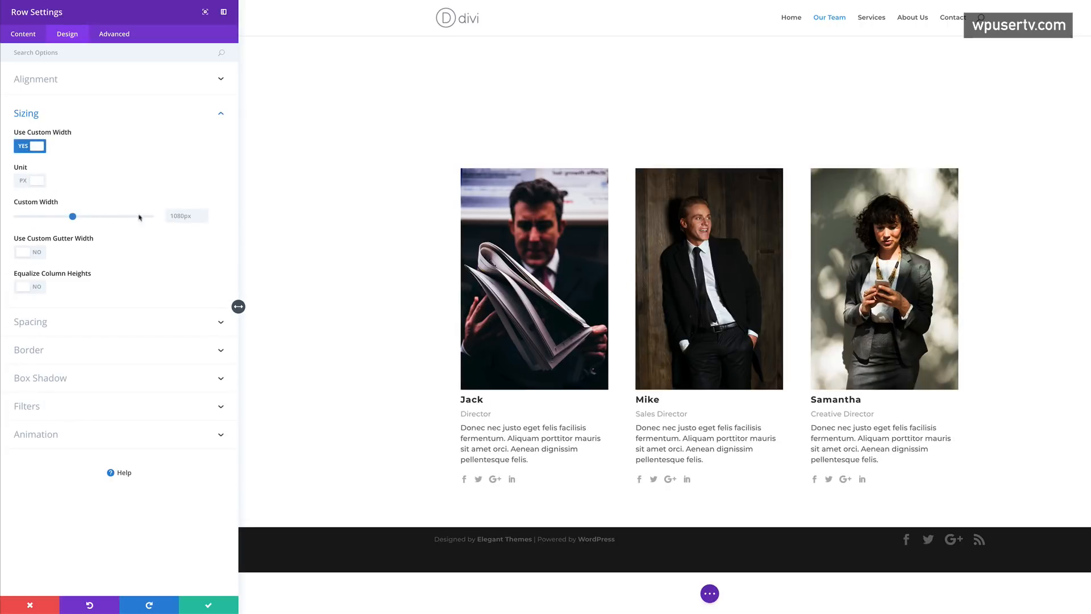
pyautogui.click(198, 219)
pyautogui.write('12')
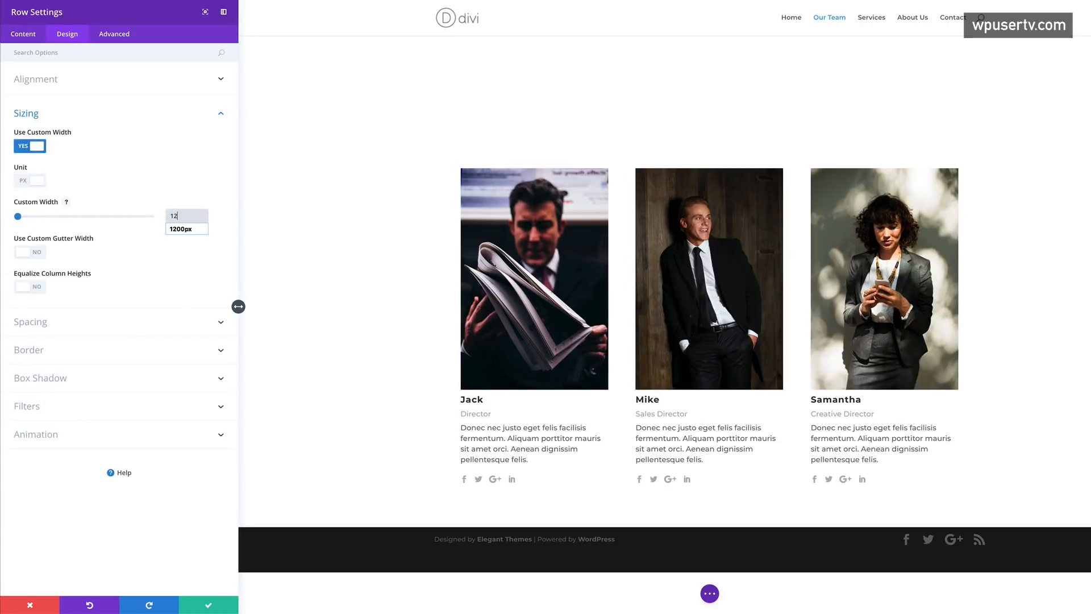
pyautogui.write('00px')
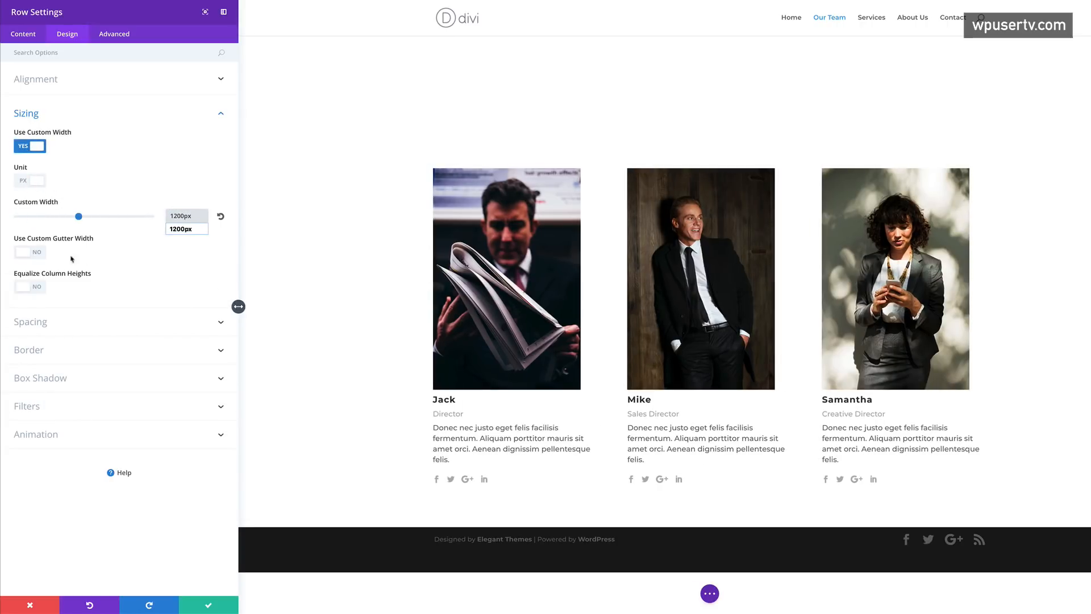
pyautogui.click(69, 257)
pyautogui.click(39, 257)
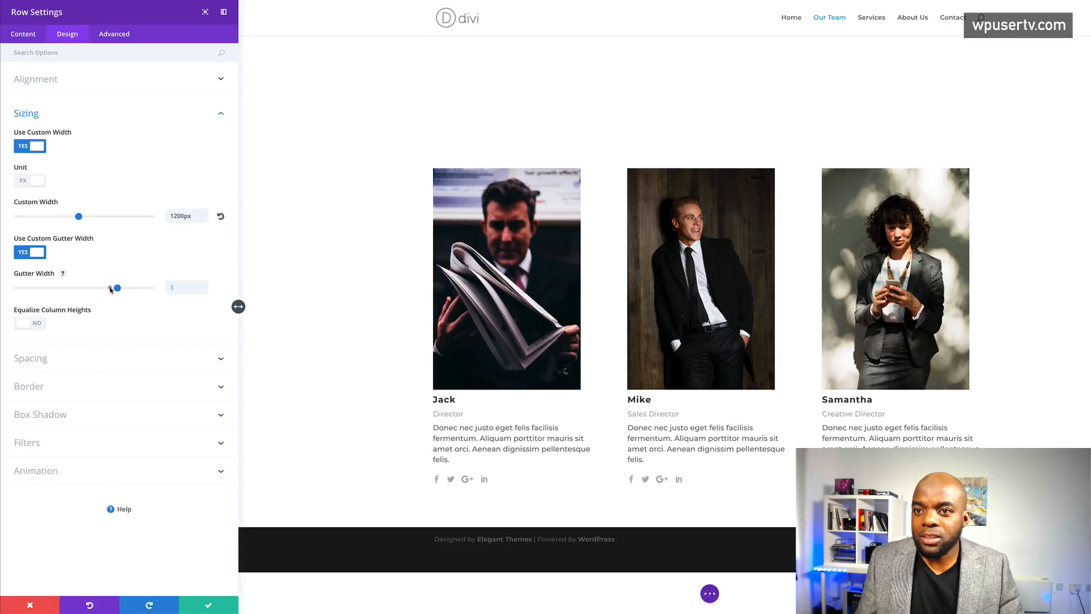
pyautogui.moveTo(100, 291); pyautogui.dragTo(95, 292)
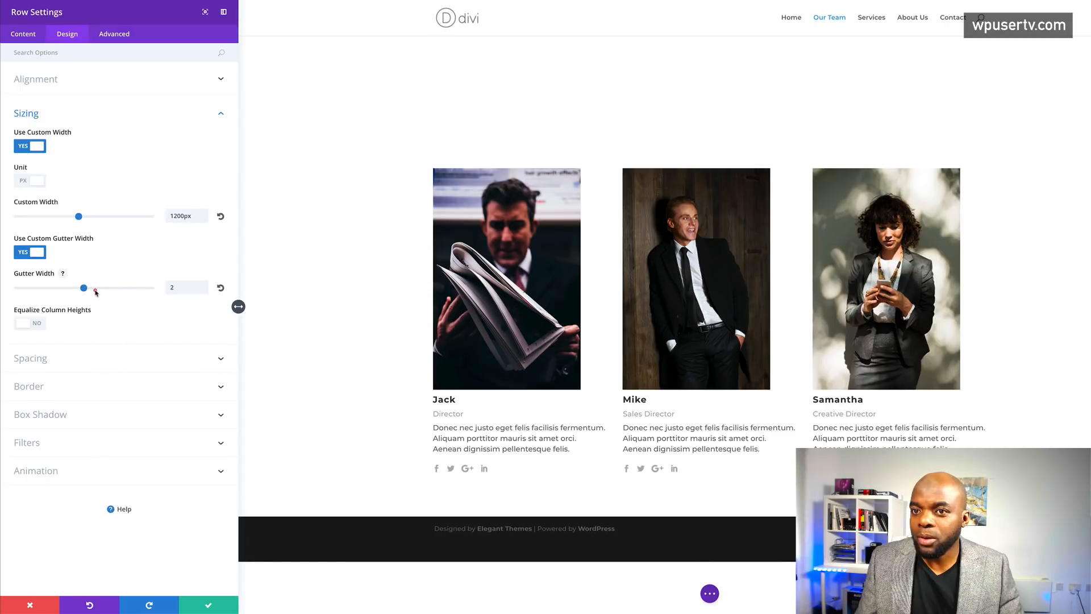
pyautogui.click(209, 605)
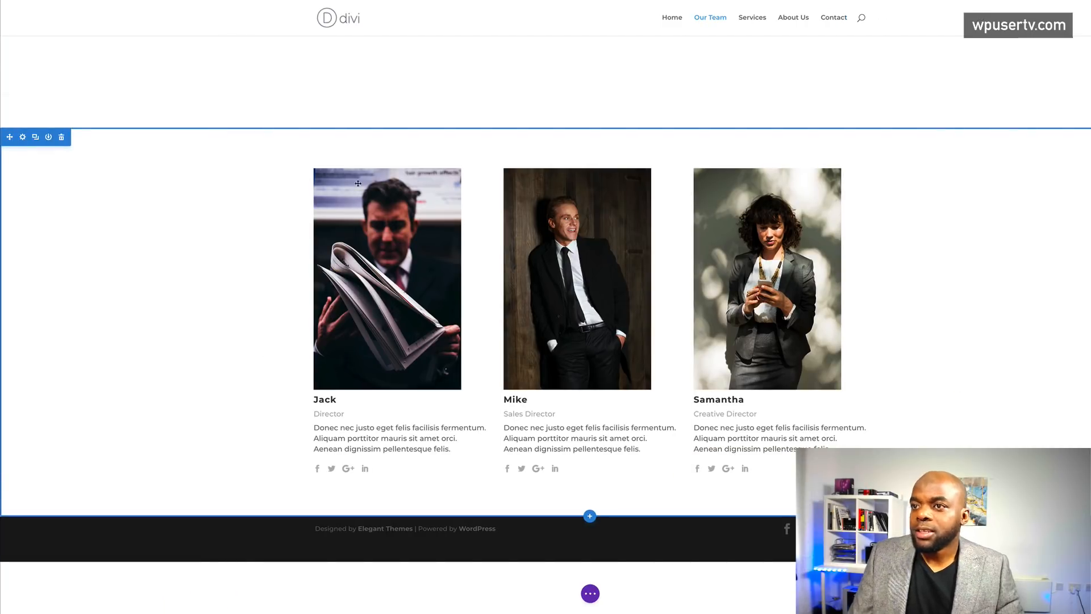
pyautogui.moveTo(338, 166)
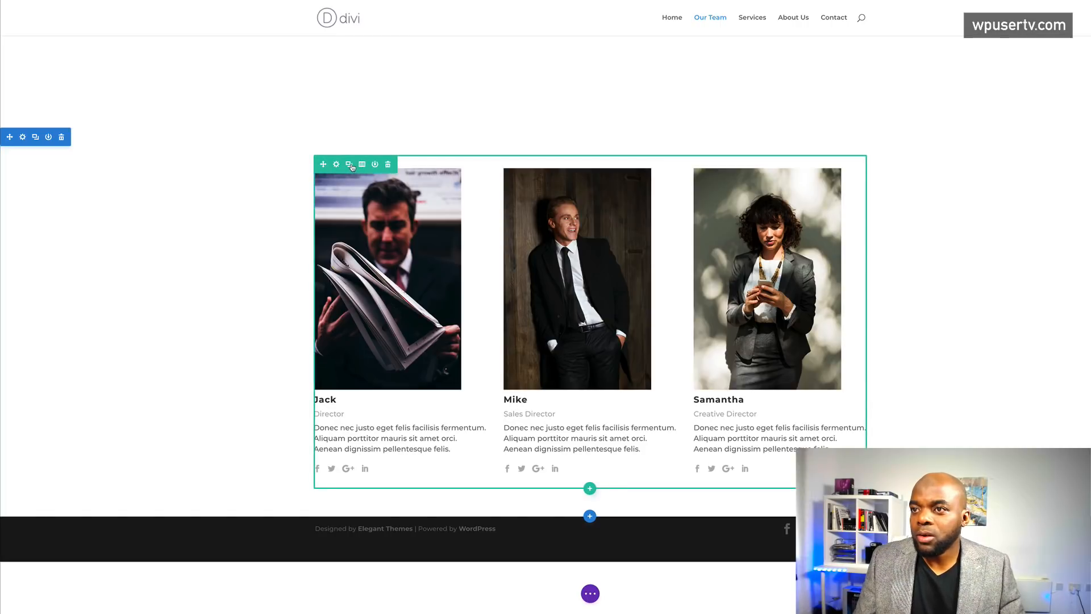
# - Duplicate the row of team members
pyautogui.click(350, 164)
pyautogui.scroll(-5, 457, 261)
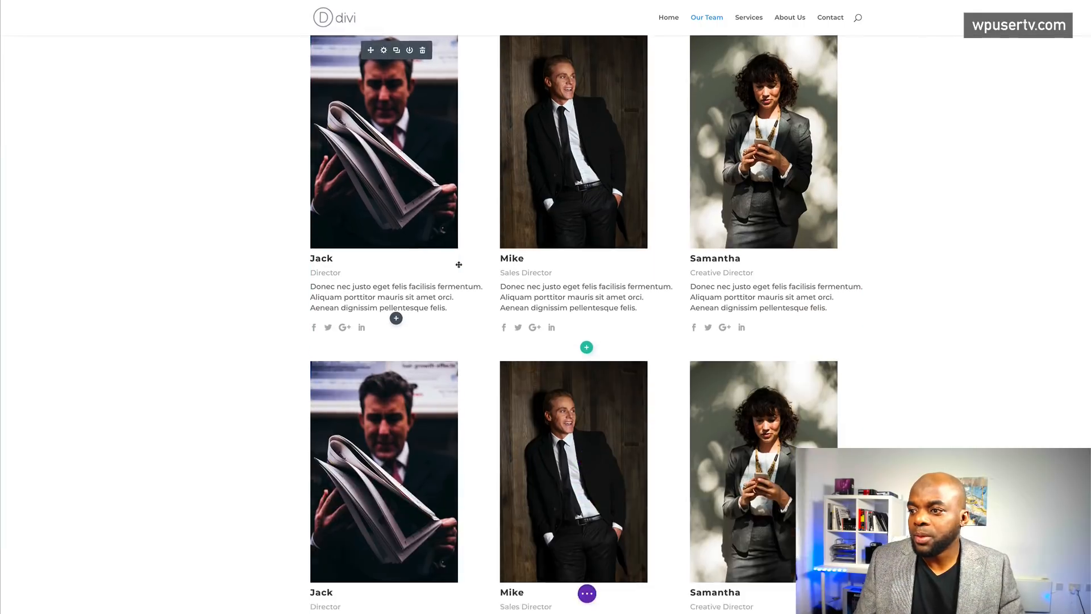
pyautogui.scroll(5, 179, 306)
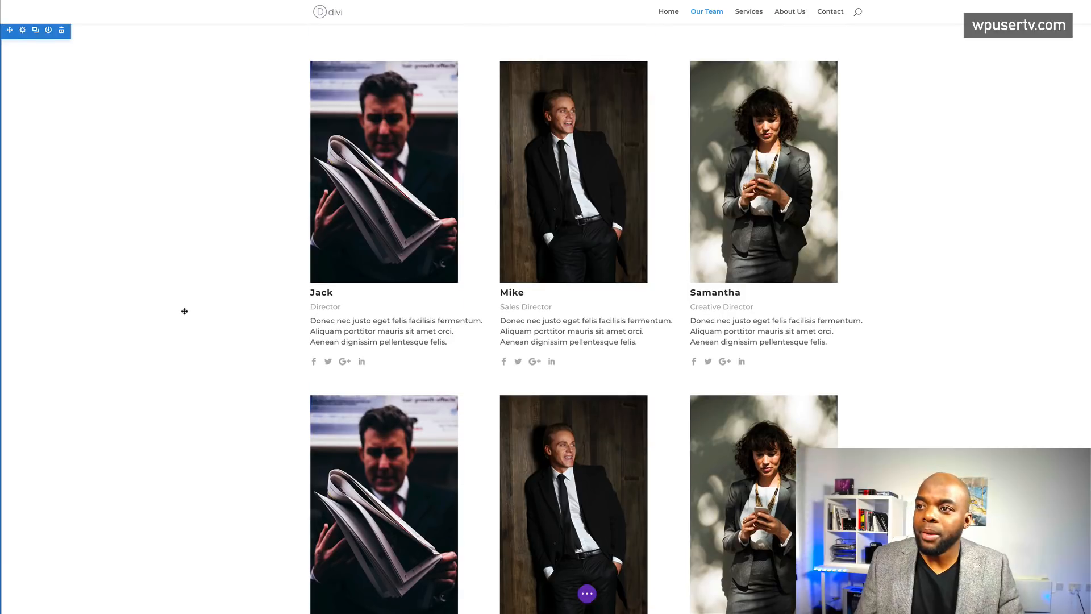
pyautogui.scroll(-3, 184, 310)
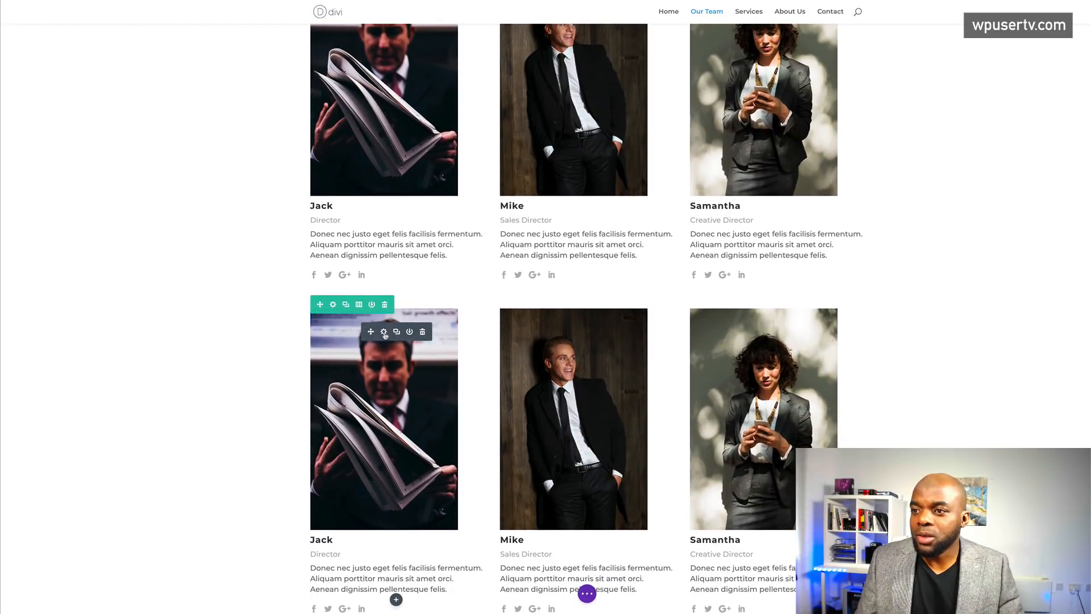
pyautogui.scroll(-2, 384, 333)
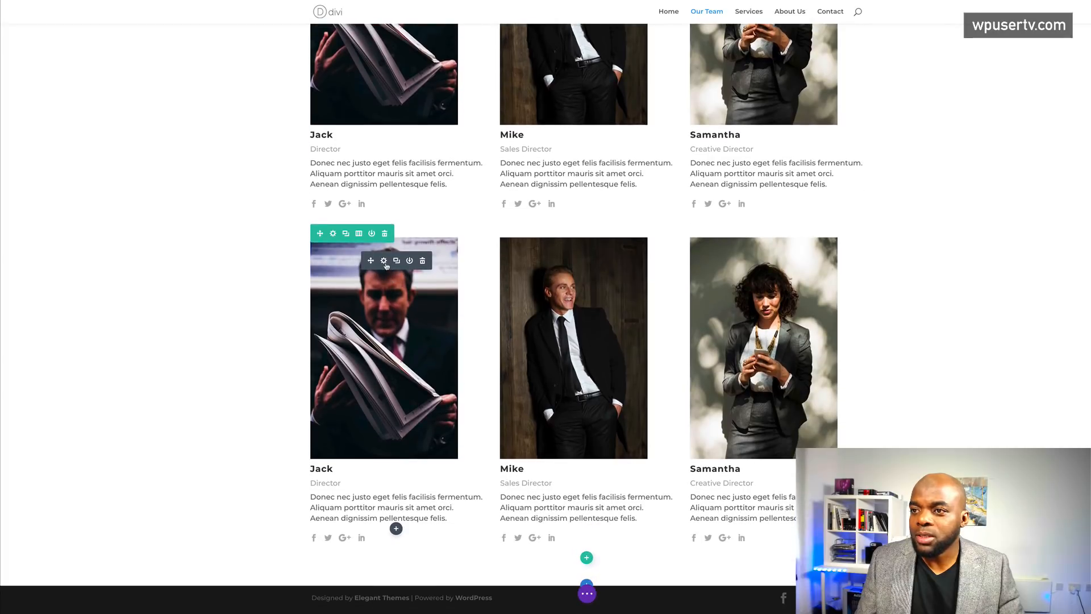
# - Rename the copied cards to John and Jacky
pyautogui.click(320, 469)
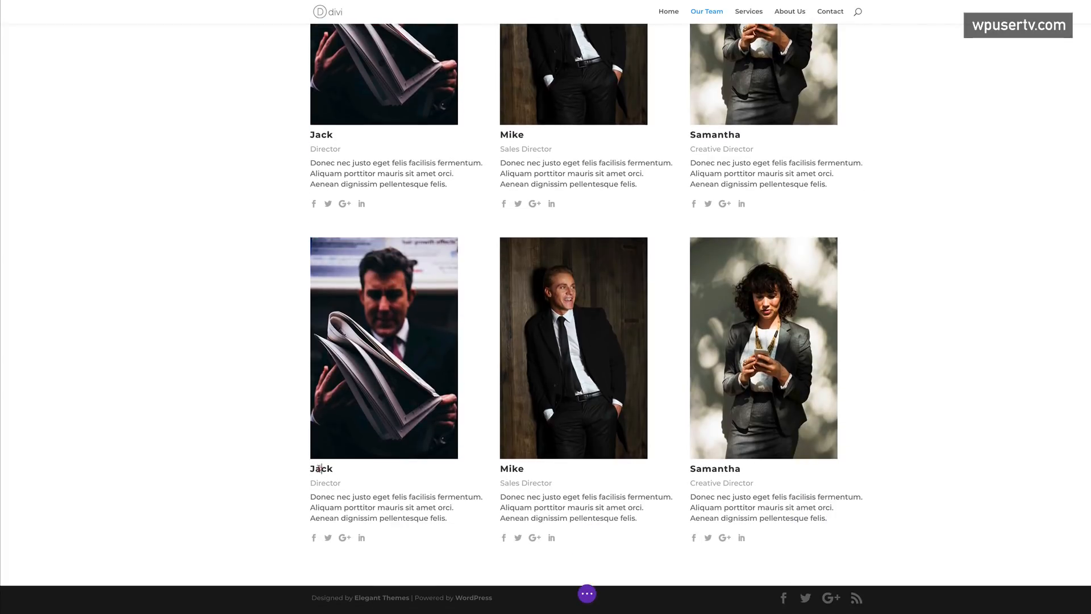
pyautogui.moveTo(309, 469); pyautogui.dragTo(333, 470)
pyautogui.write('Jo')
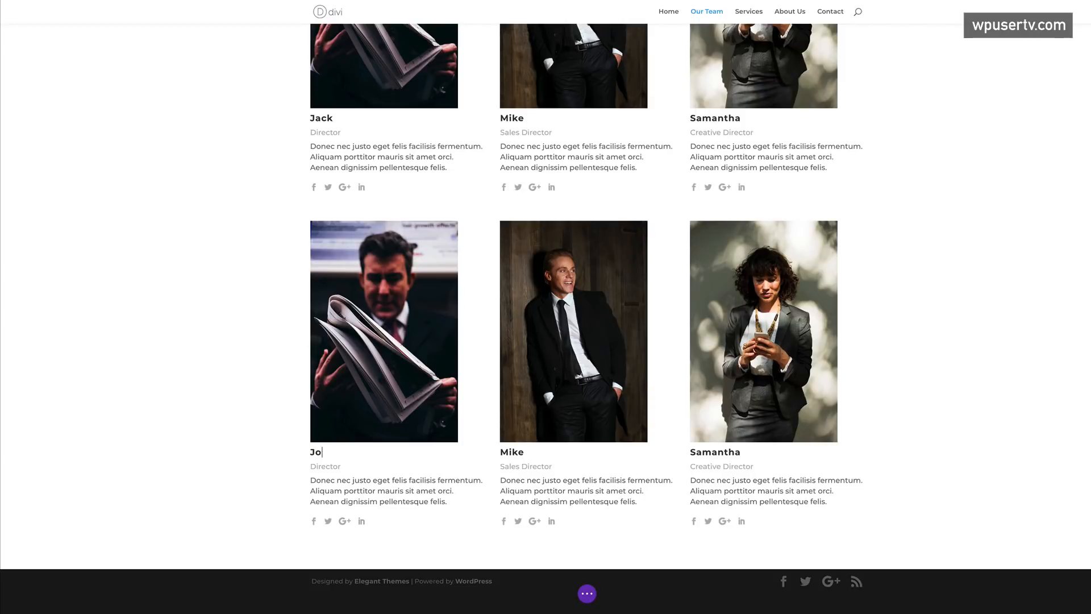
pyautogui.write('h')
pyautogui.write('n')
pyautogui.moveTo(690, 453); pyautogui.dragTo(745, 450)
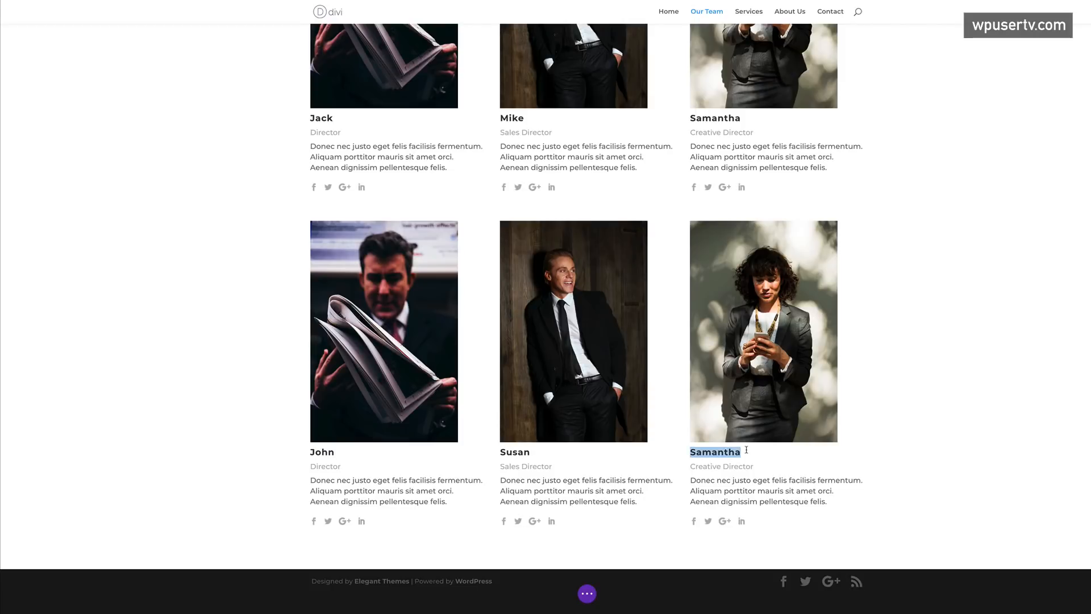
pyautogui.write('Jacky')
# - Give John's card the photo of the man at a desk
pyautogui.moveTo(399, 318)
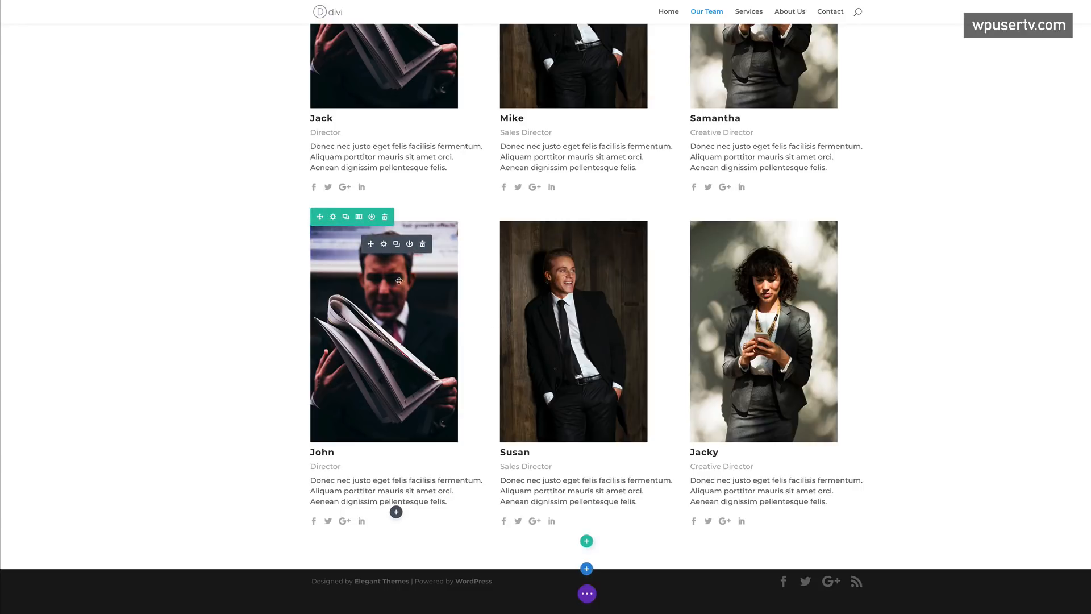
pyautogui.click(384, 244)
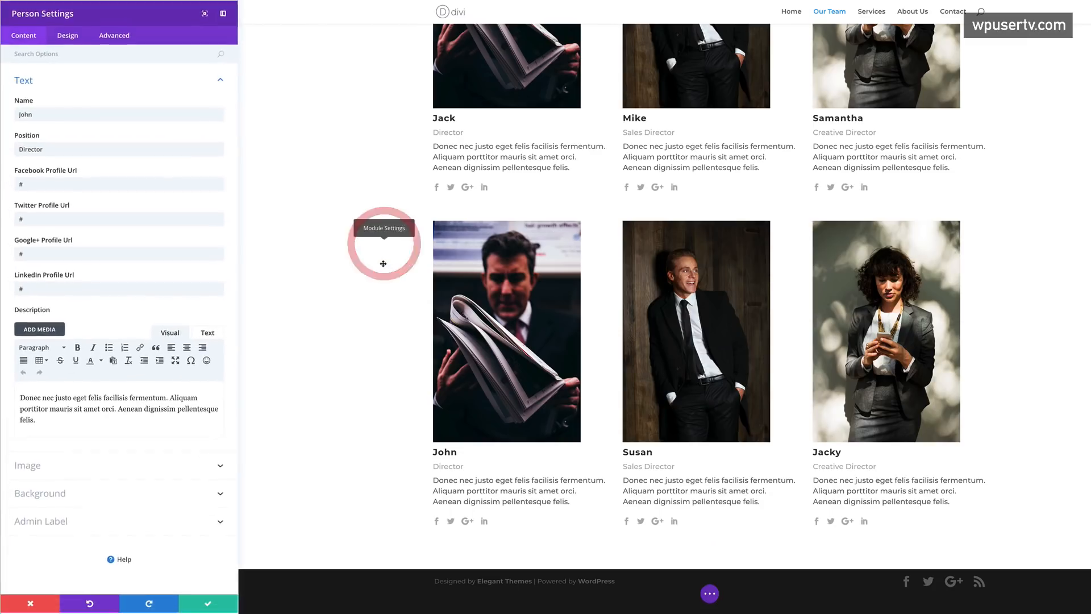
pyautogui.click(39, 465)
pyautogui.click(190, 147)
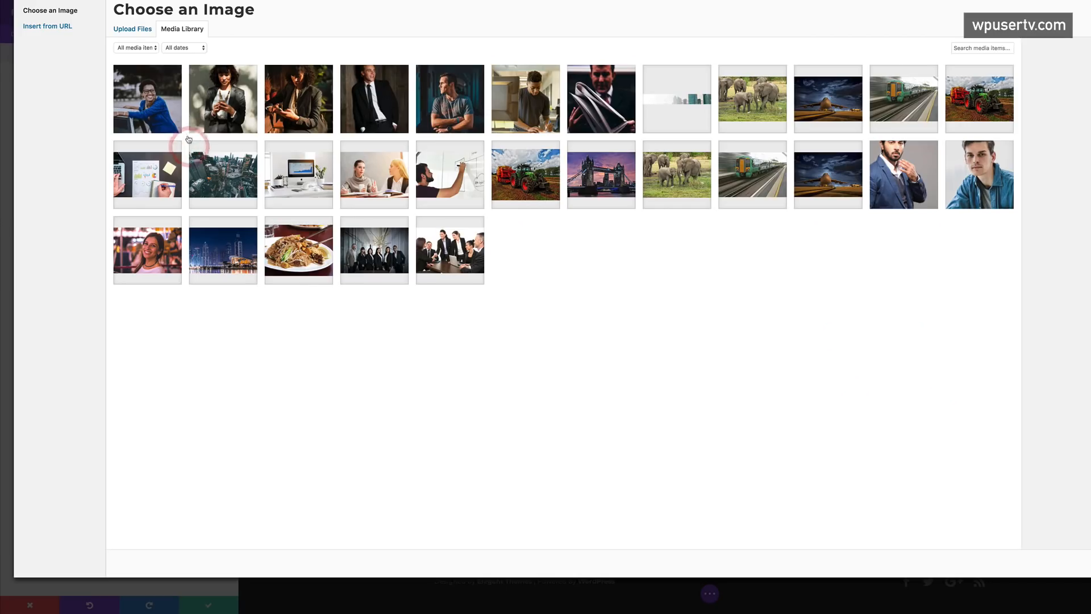
pyautogui.click(521, 116)
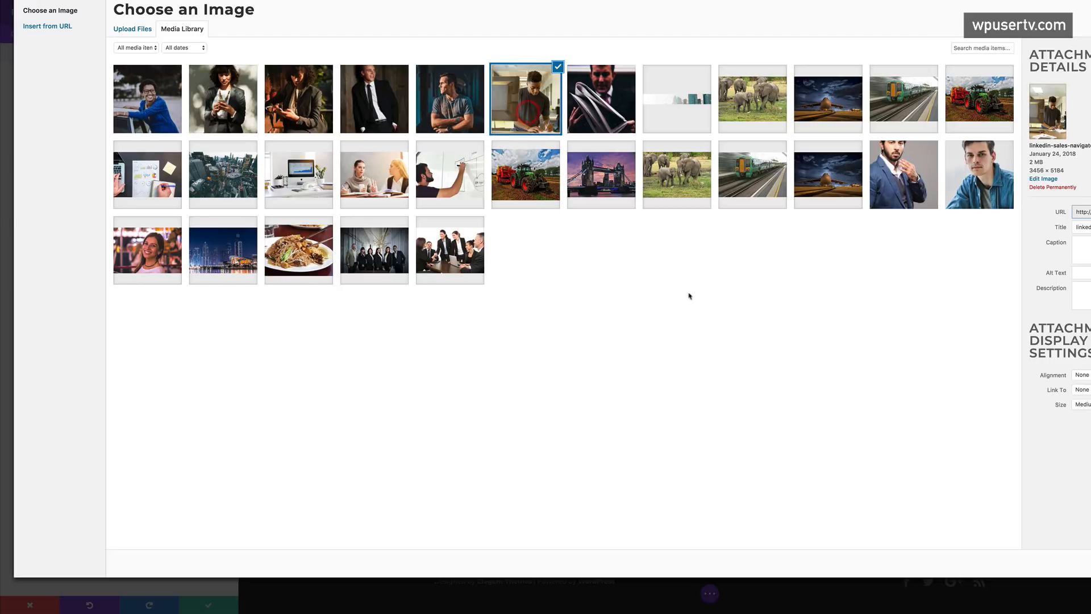
pyautogui.click(1049, 564)
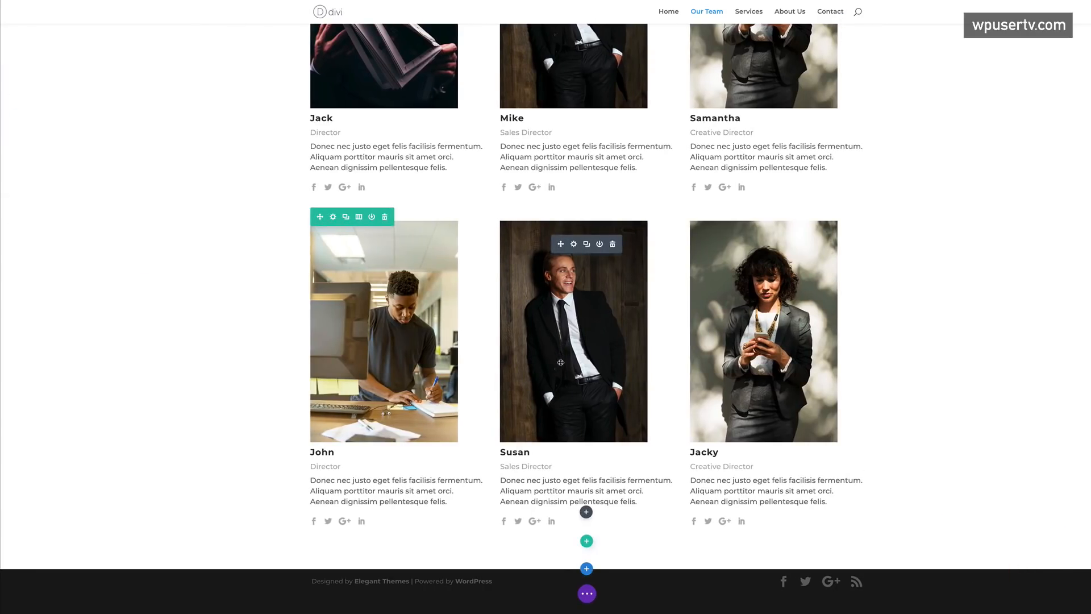
# - Give Susan's card the photo of the woman in blue
pyautogui.click(574, 244)
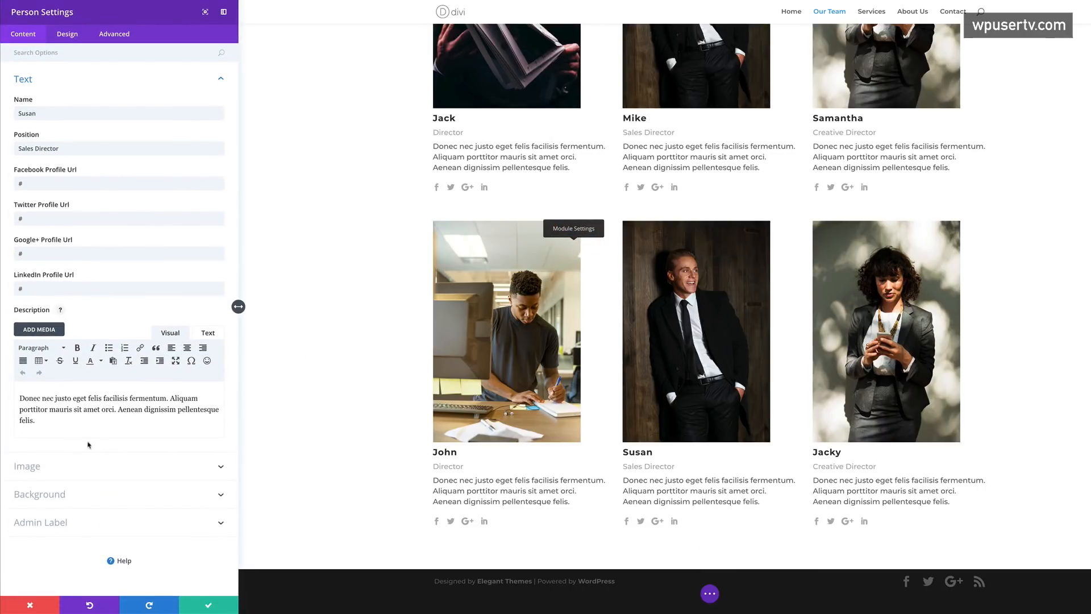
pyautogui.click(56, 465)
pyautogui.click(197, 147)
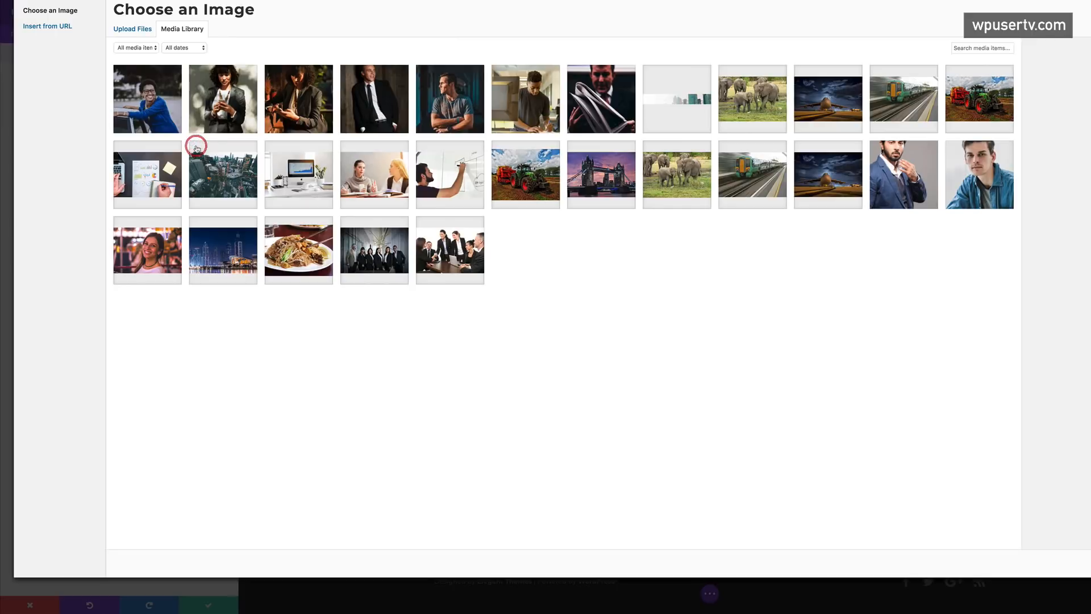
pyautogui.click(160, 106)
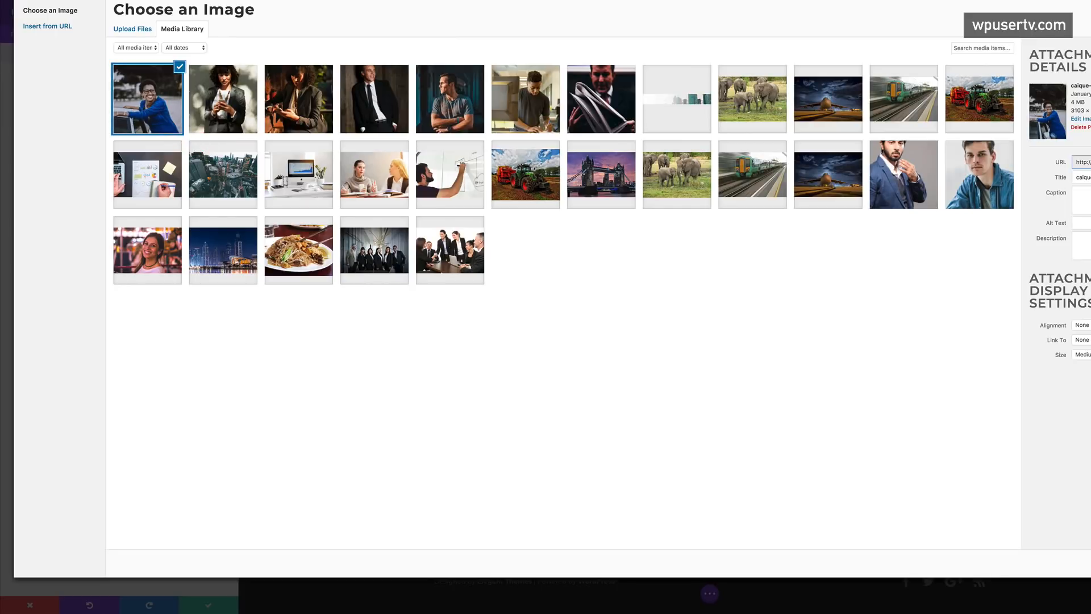
pyautogui.click(1089, 562)
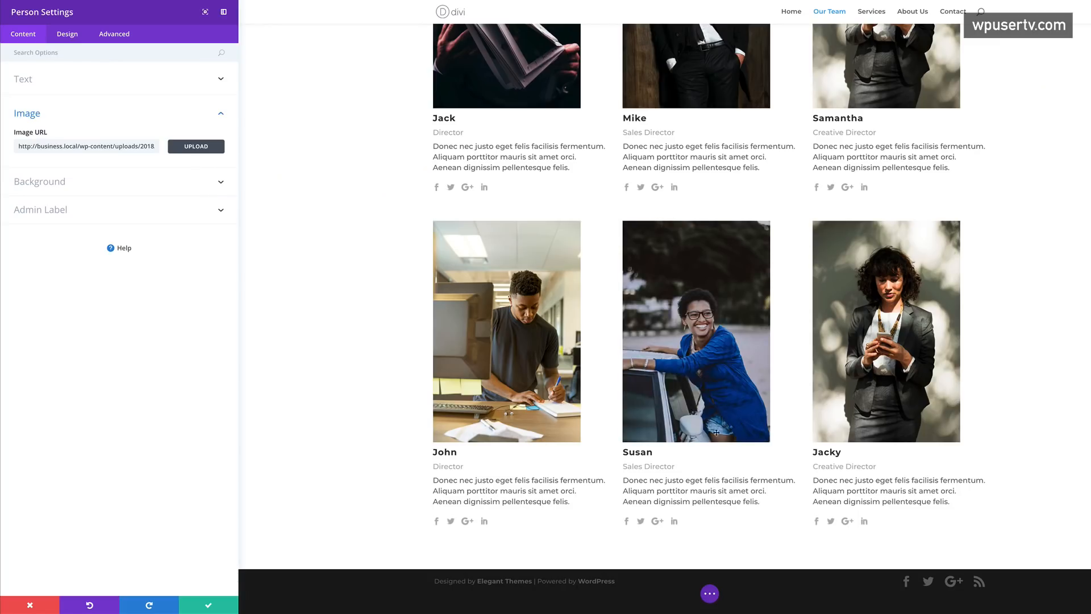
# - Save Susan's card, then give Jacky the smiling woman-in-red photo and save
pyautogui.click(208, 607)
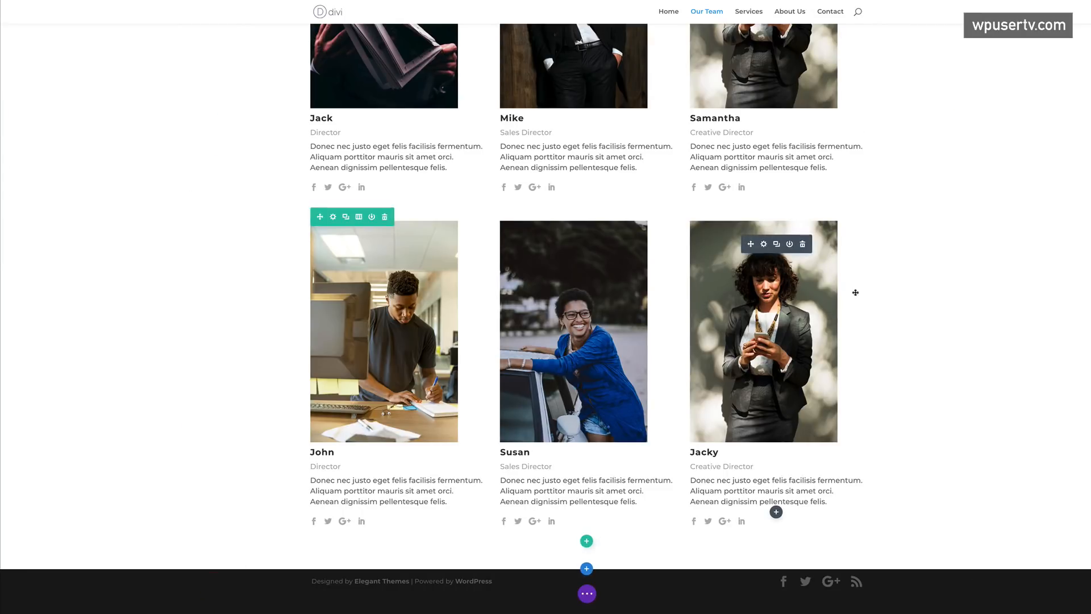
pyautogui.scroll(4, 872, 302)
pyautogui.scroll(-3, 874, 304)
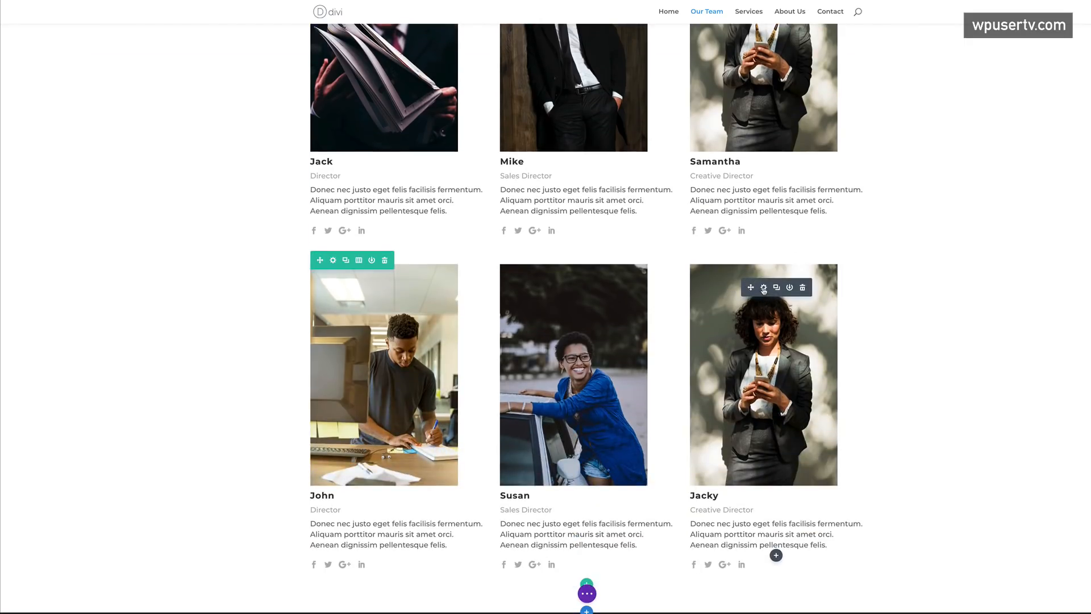
pyautogui.click(764, 288)
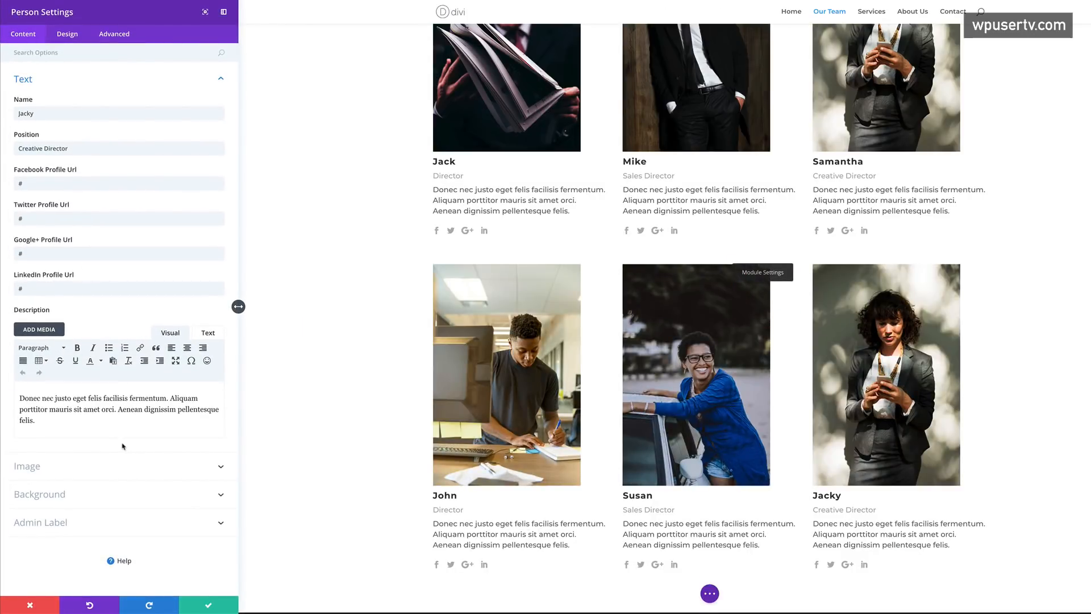
pyautogui.click(49, 468)
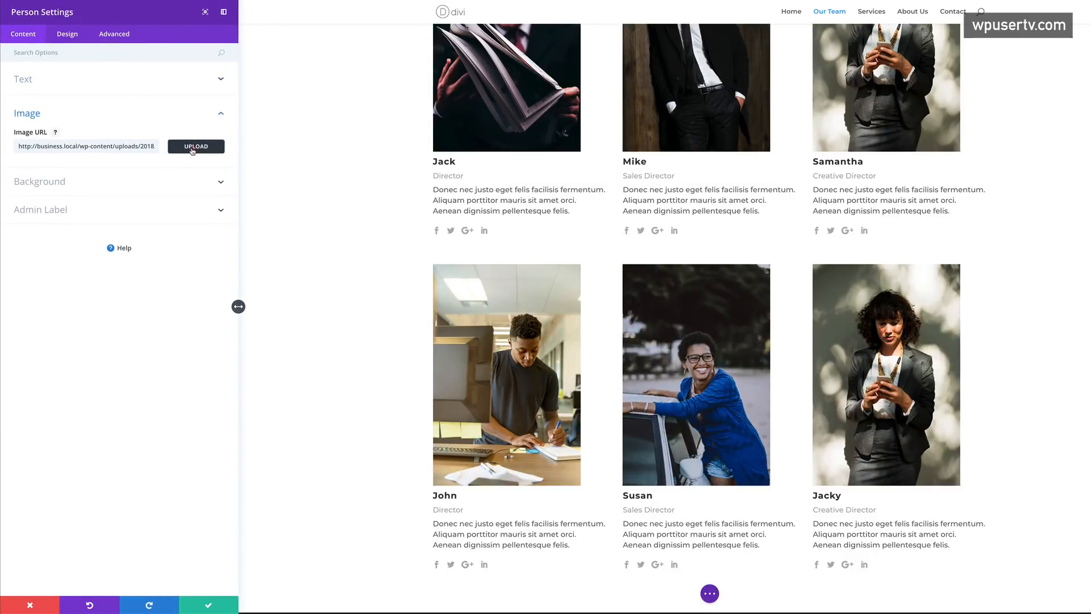
pyautogui.click(192, 149)
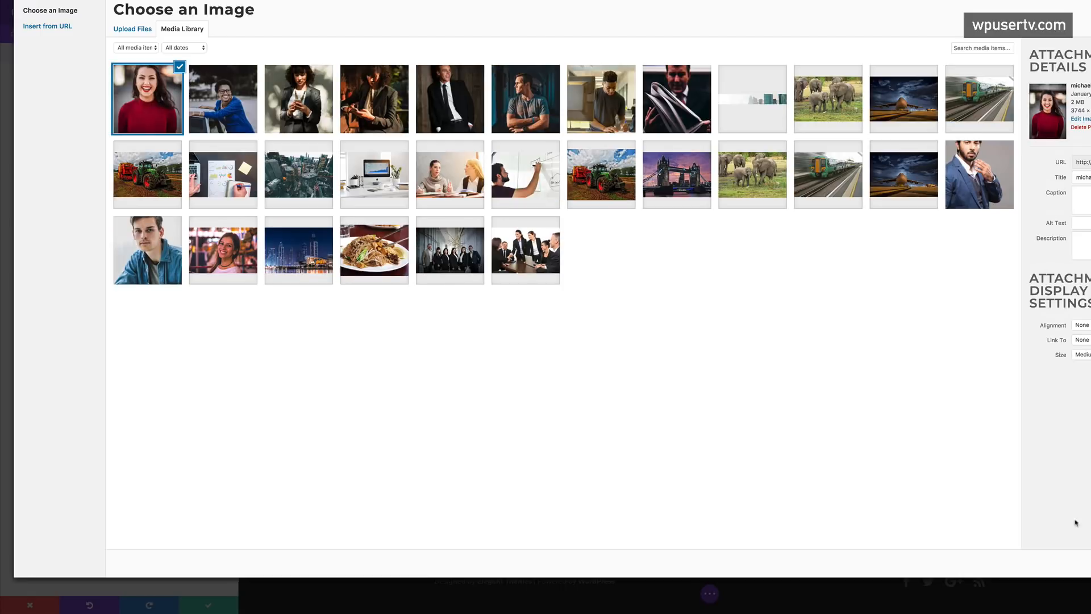
pyautogui.click(1047, 562)
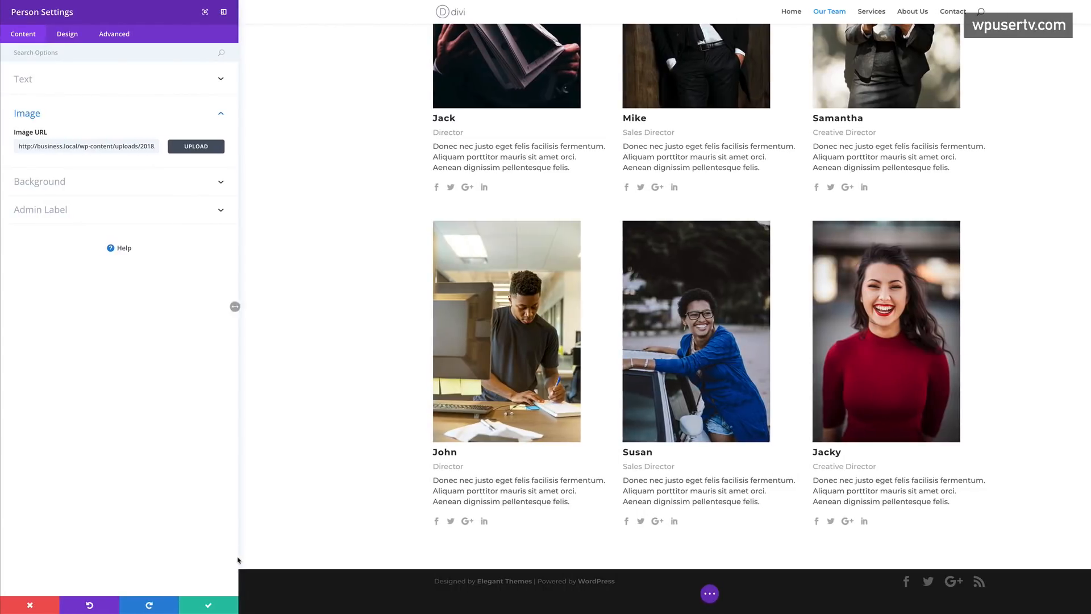
pyautogui.click(208, 605)
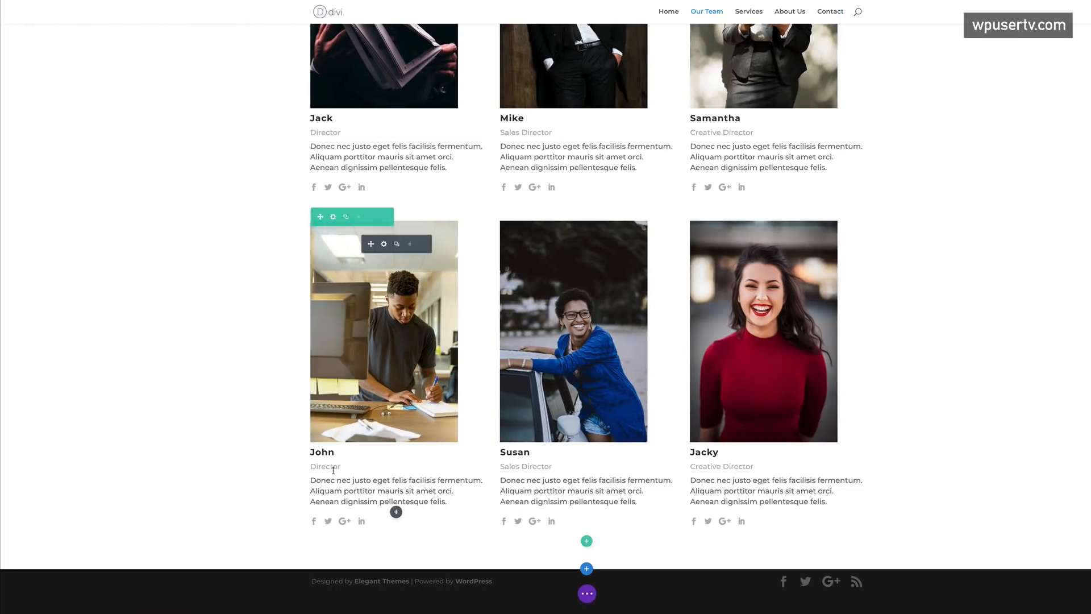
# - Change John's title to Artist and Susan's to Vlogger
pyautogui.scroll(1, 275, 404)
pyautogui.scroll(1, 276, 405)
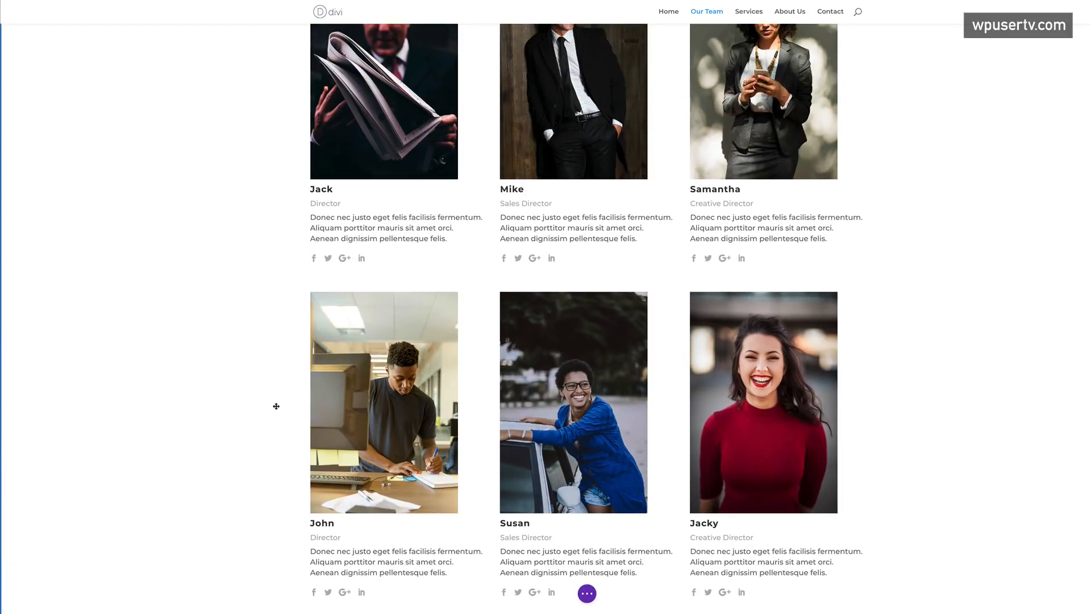
pyautogui.scroll(-1, 276, 406)
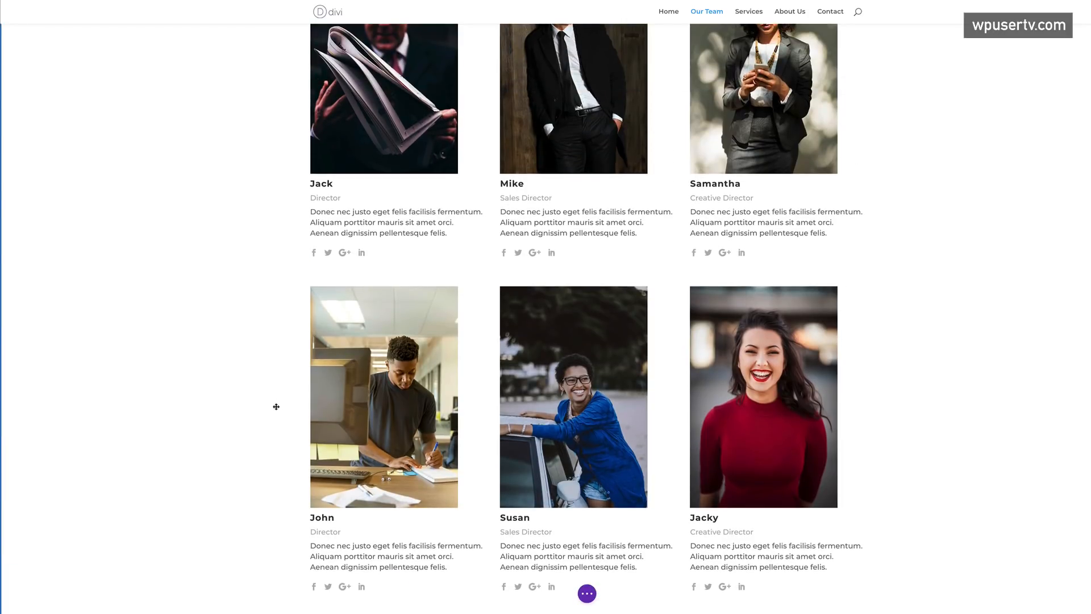
pyautogui.scroll(-1, 276, 406)
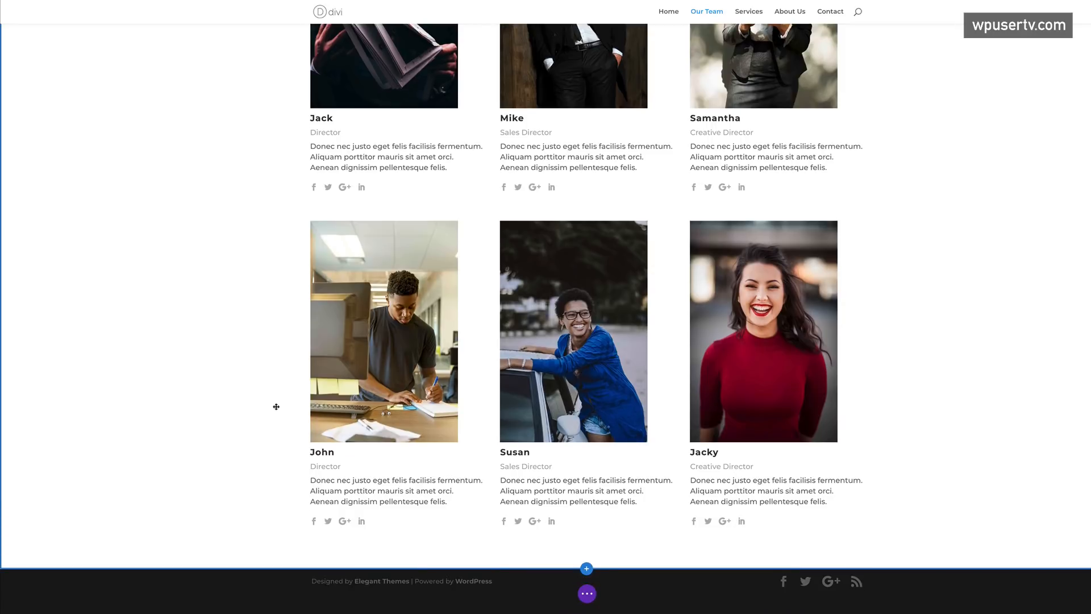
pyautogui.moveTo(311, 466); pyautogui.dragTo(336, 467)
pyautogui.write('Artist')
pyautogui.moveTo(501, 466); pyautogui.dragTo(548, 465)
pyautogui.write('Vi')
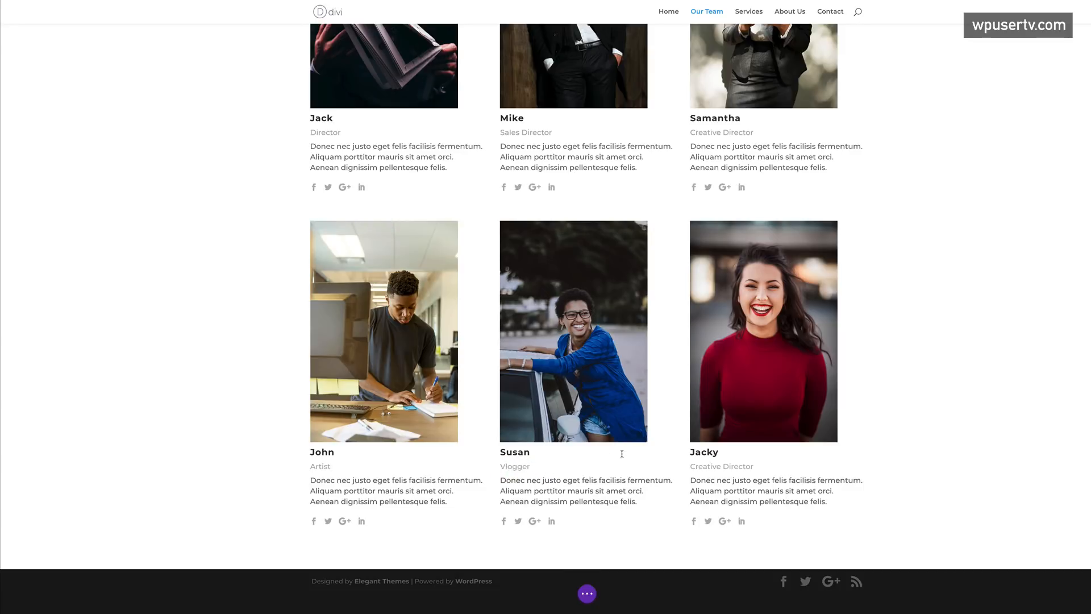
# - Make Jacky an Illustrator and add about 131px of bottom padding below the grid
pyautogui.moveTo(690, 467); pyautogui.dragTo(755, 464)
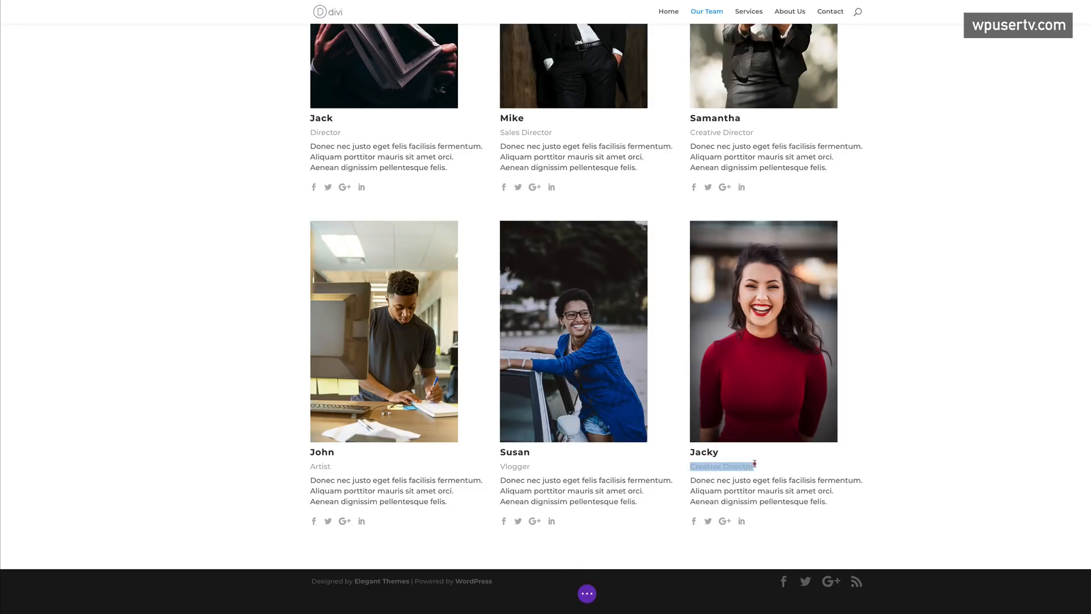
pyautogui.write('Illu')
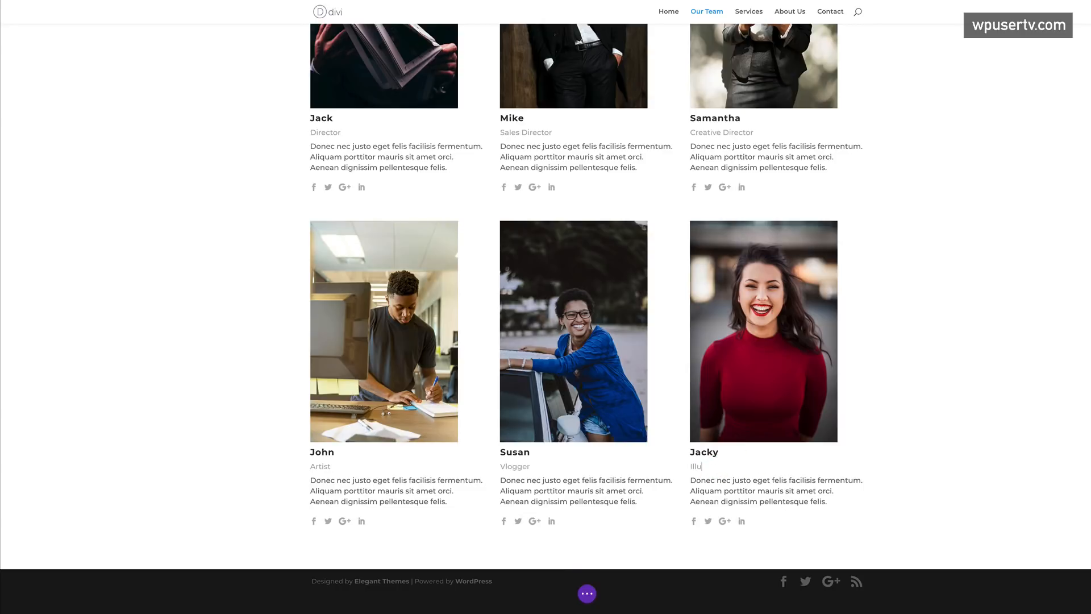
pyautogui.write('strator')
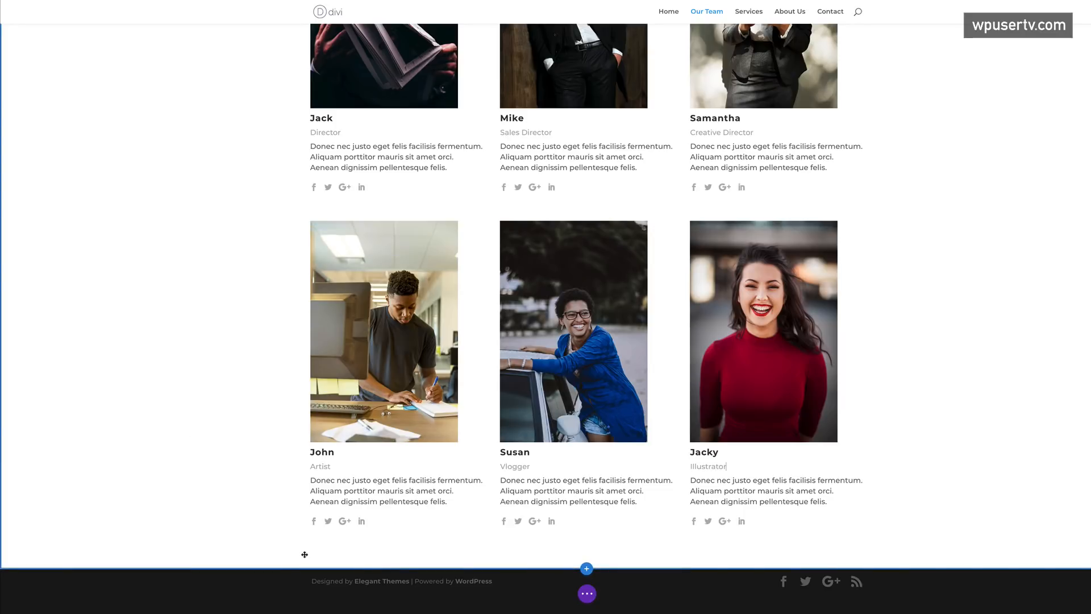
pyautogui.moveTo(295, 568); pyautogui.dragTo(299, 601)
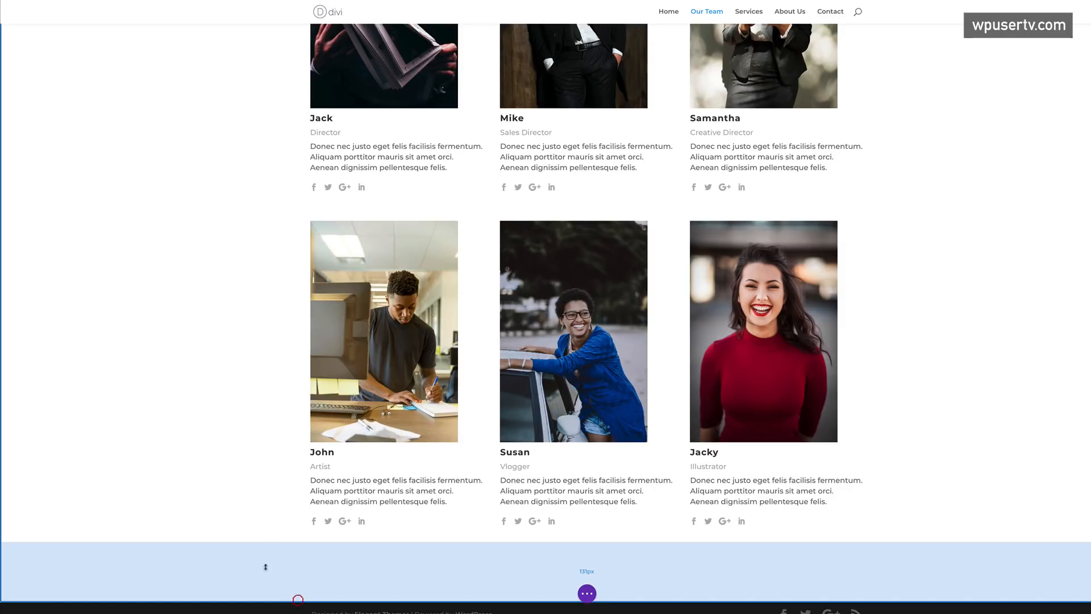
# - Delete the module in the top row and bring up the module list for it
pyautogui.scroll(5, 234, 436)
pyautogui.scroll(-5, 234, 443)
pyautogui.scroll(5, 234, 443)
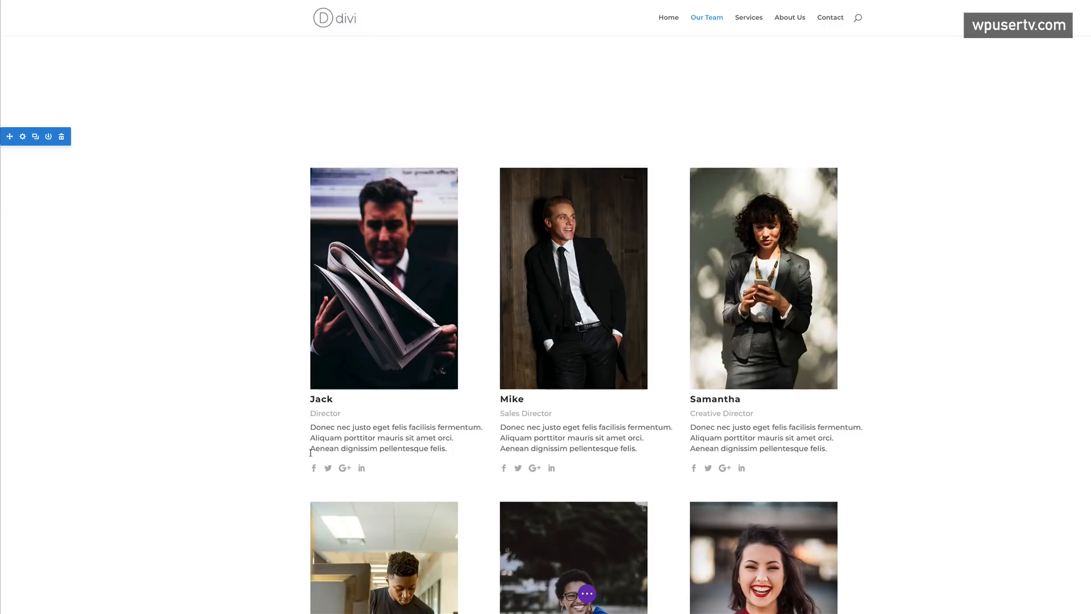
pyautogui.scroll(-5, 288, 460)
pyautogui.scroll(5, 290, 460)
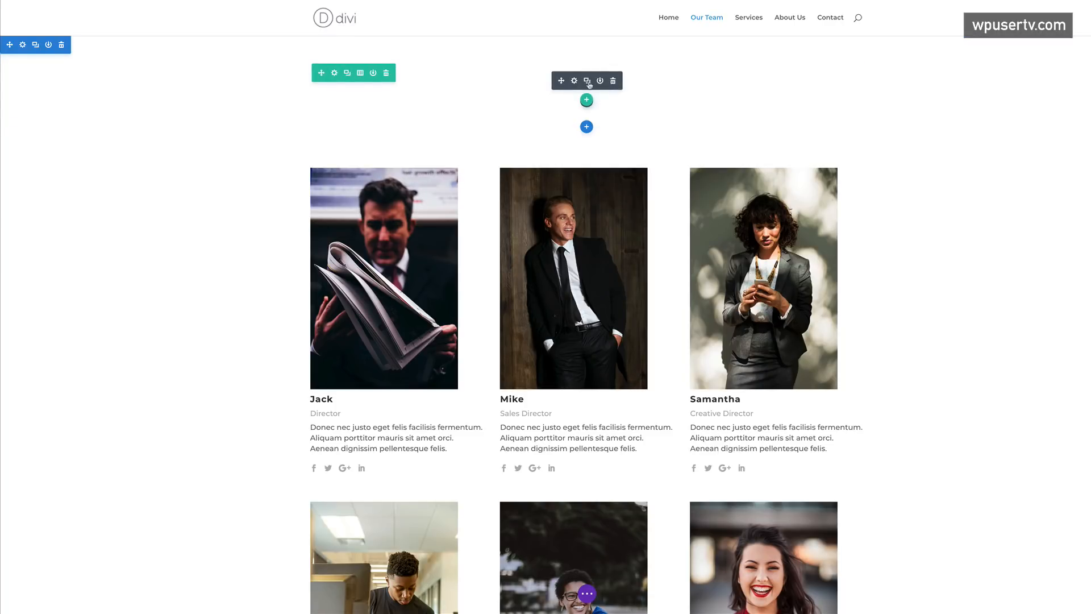
pyautogui.click(612, 83)
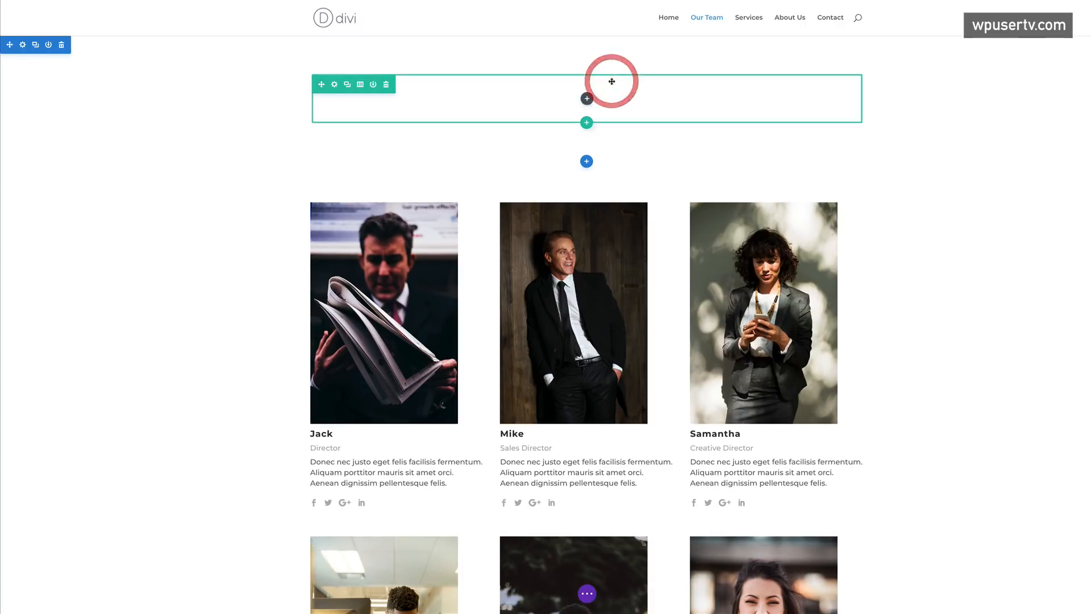
pyautogui.click(587, 99)
# - Add a Video module to the empty row with the saved YouTube URL
pyautogui.click(543, 171)
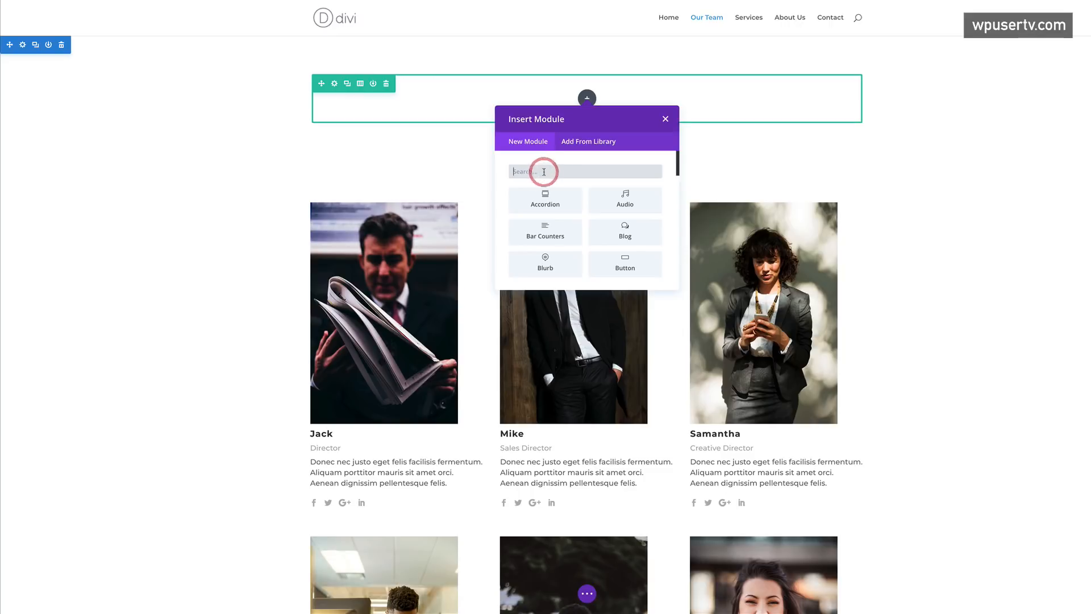
pyautogui.write('vi')
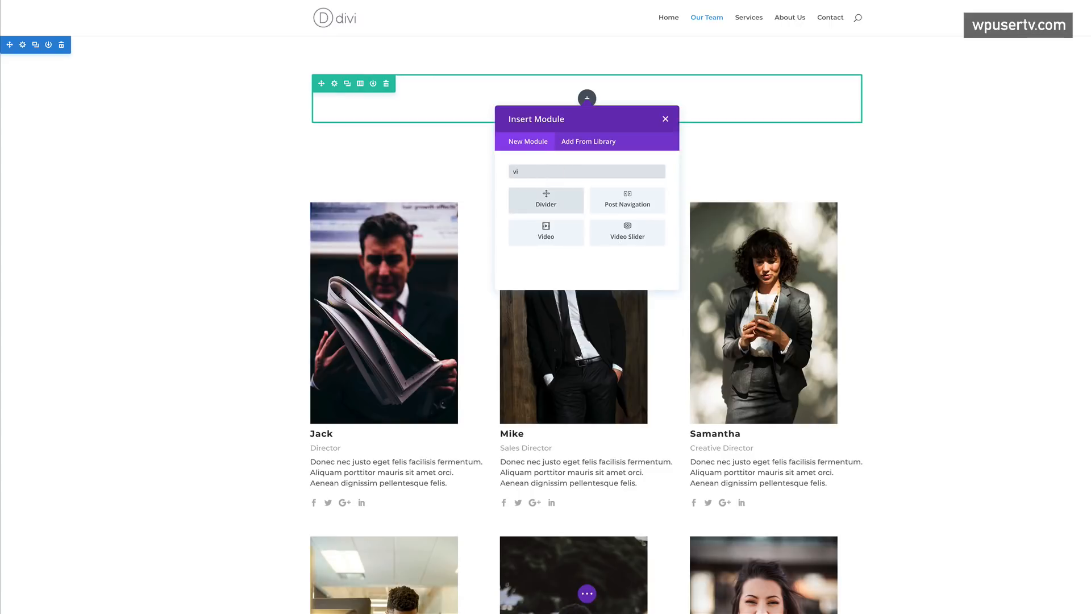
pyautogui.click(545, 232)
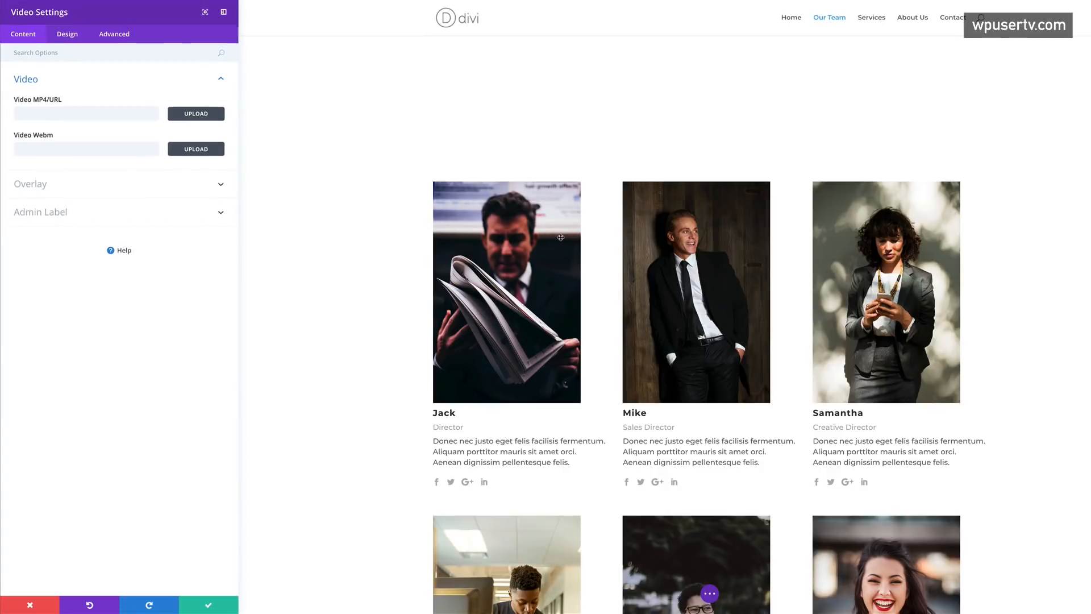
pyautogui.click(134, 115)
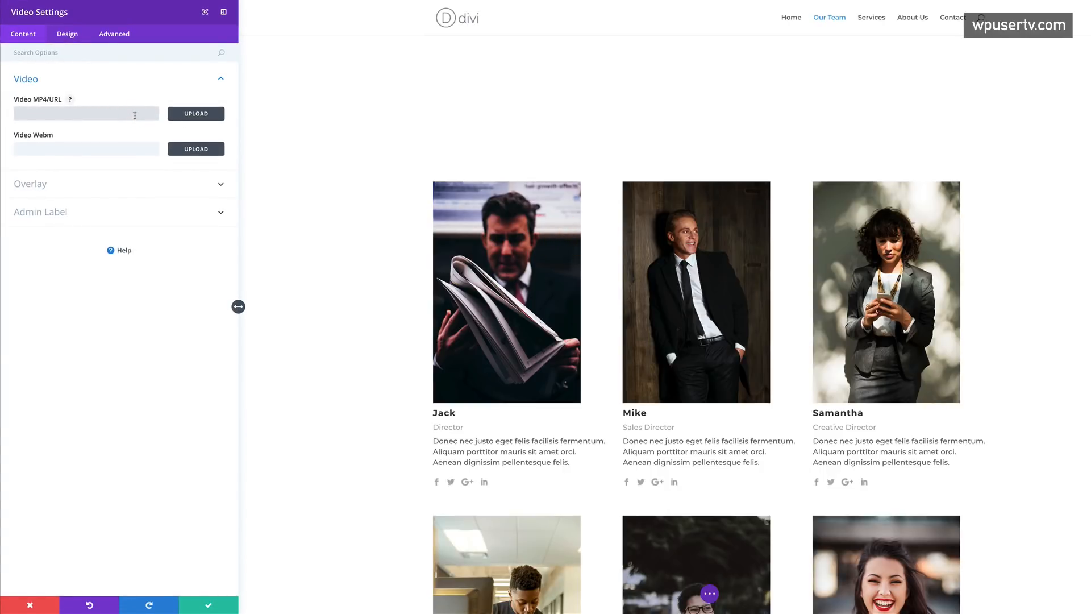
pyautogui.write('h')
pyautogui.click(106, 126)
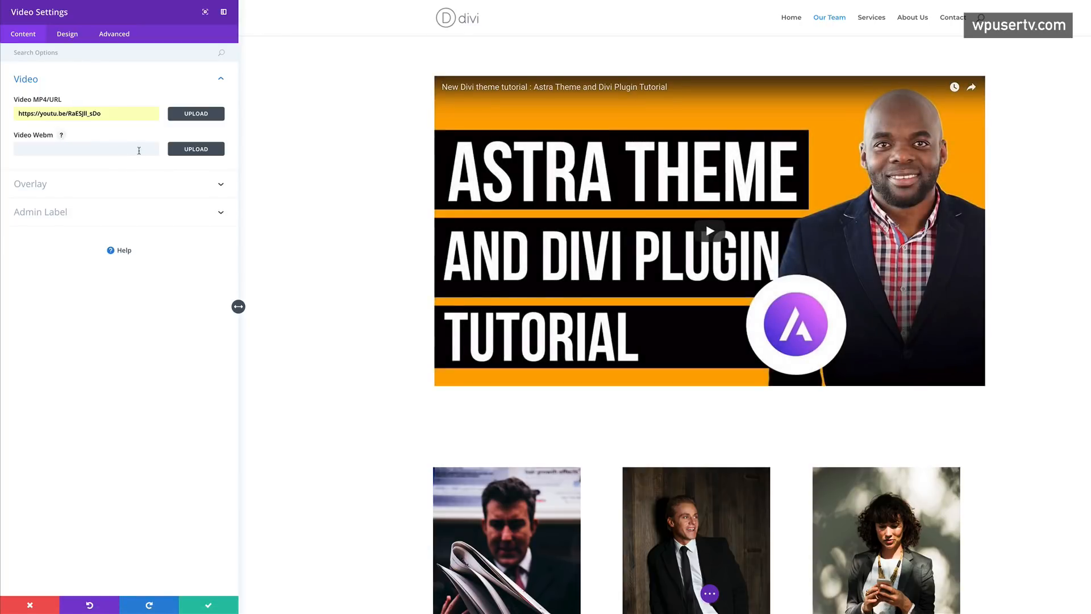
# - Use the business-meeting photo as the video's overlay image and save the module
pyautogui.click(78, 186)
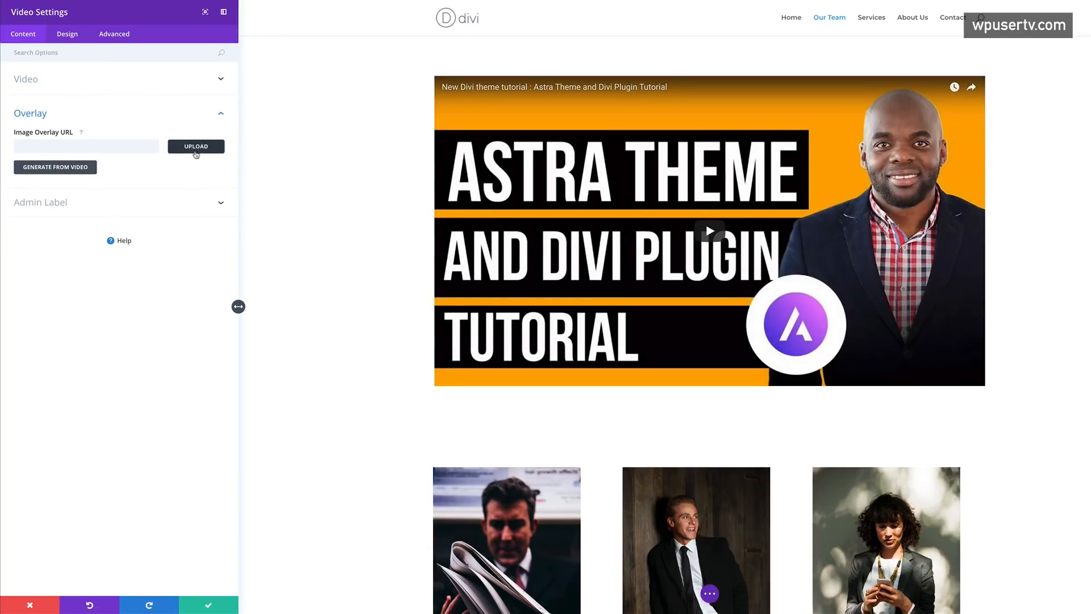
pyautogui.click(190, 149)
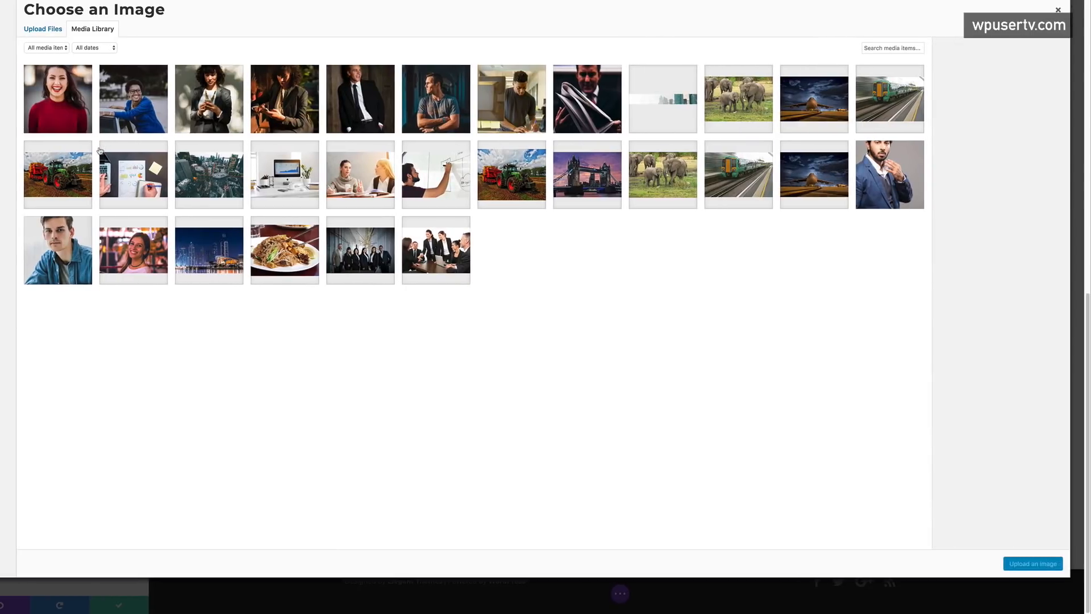
pyautogui.click(443, 260)
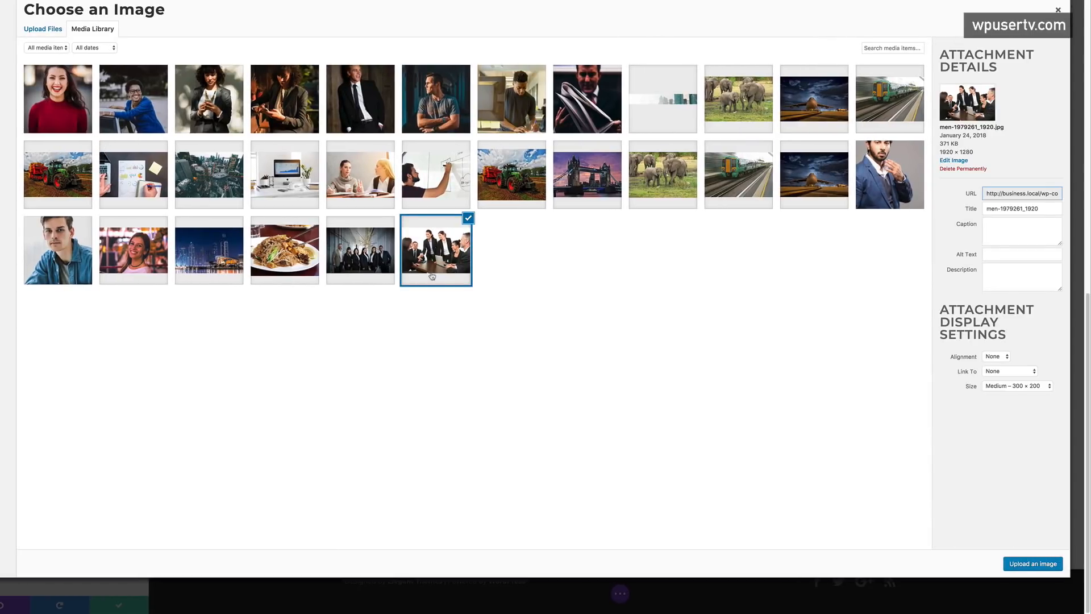
pyautogui.click(1032, 564)
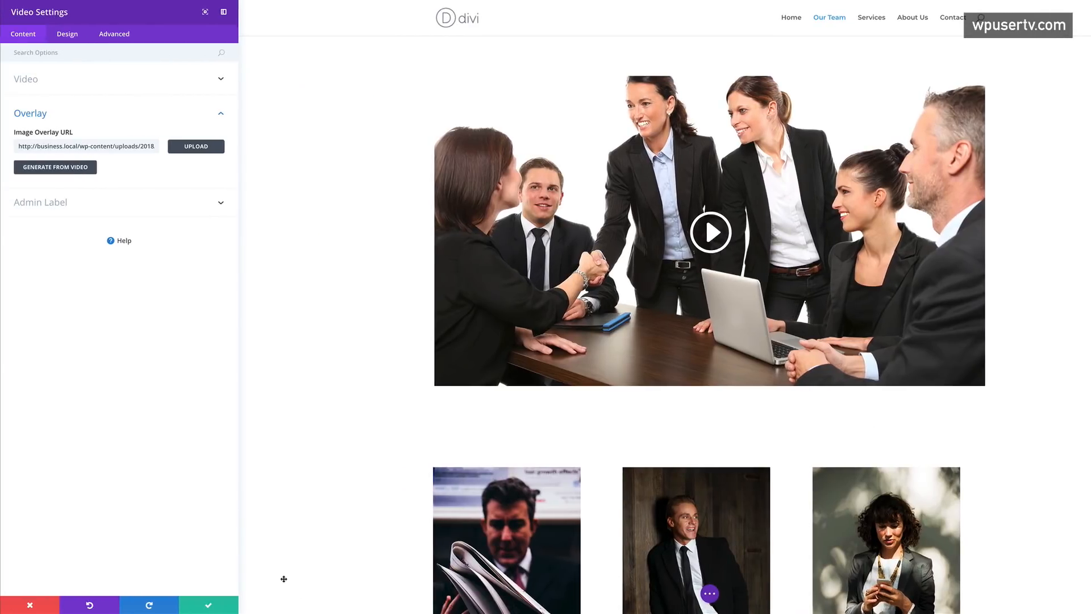
pyautogui.click(209, 606)
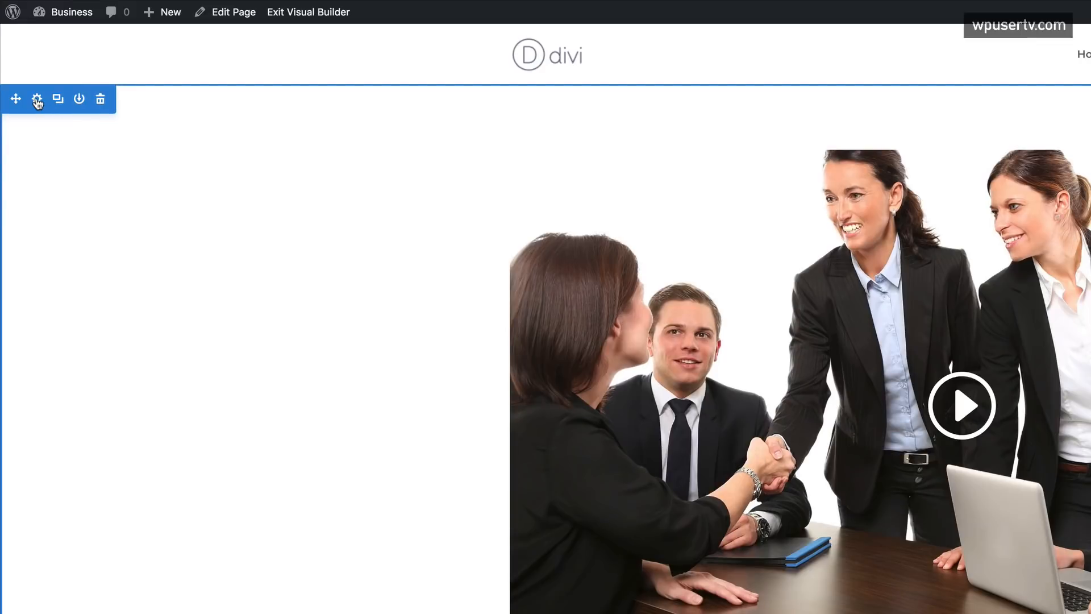
# - Give the video section a #1c1c1c background colour and save
pyautogui.click(38, 101)
pyautogui.click(43, 80)
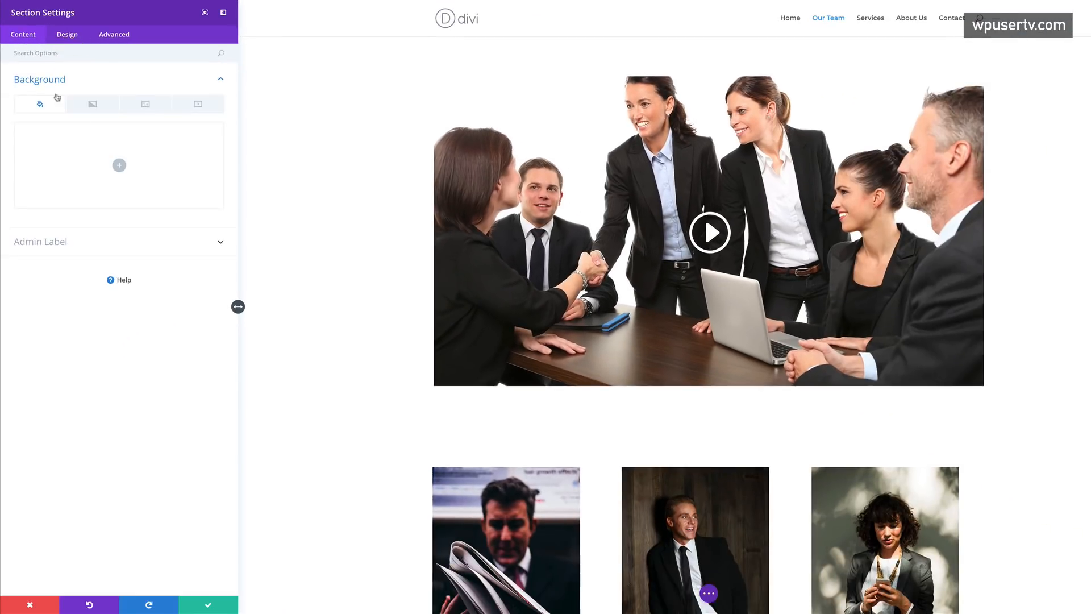
pyautogui.click(120, 166)
pyautogui.click(55, 211)
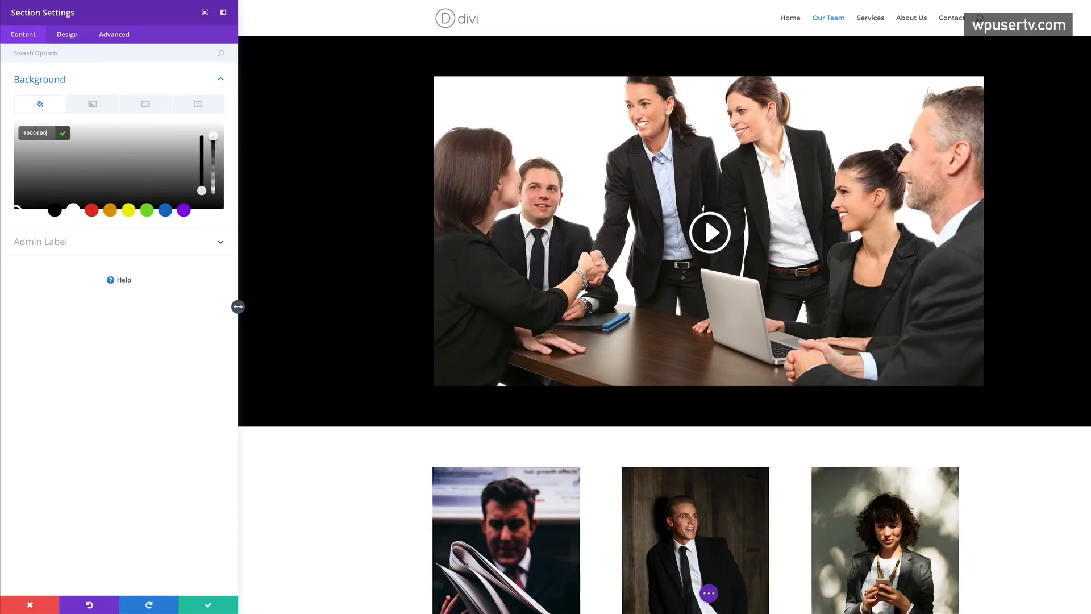
pyautogui.tripleClick(33, 132)
pyautogui.write('#1c')
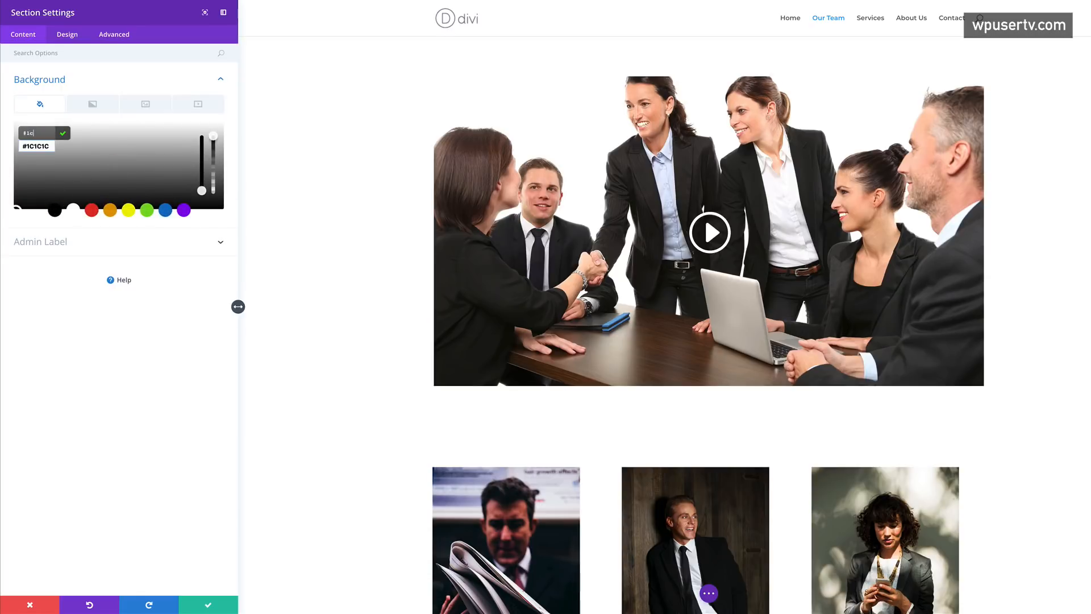
pyautogui.write('1c1c')
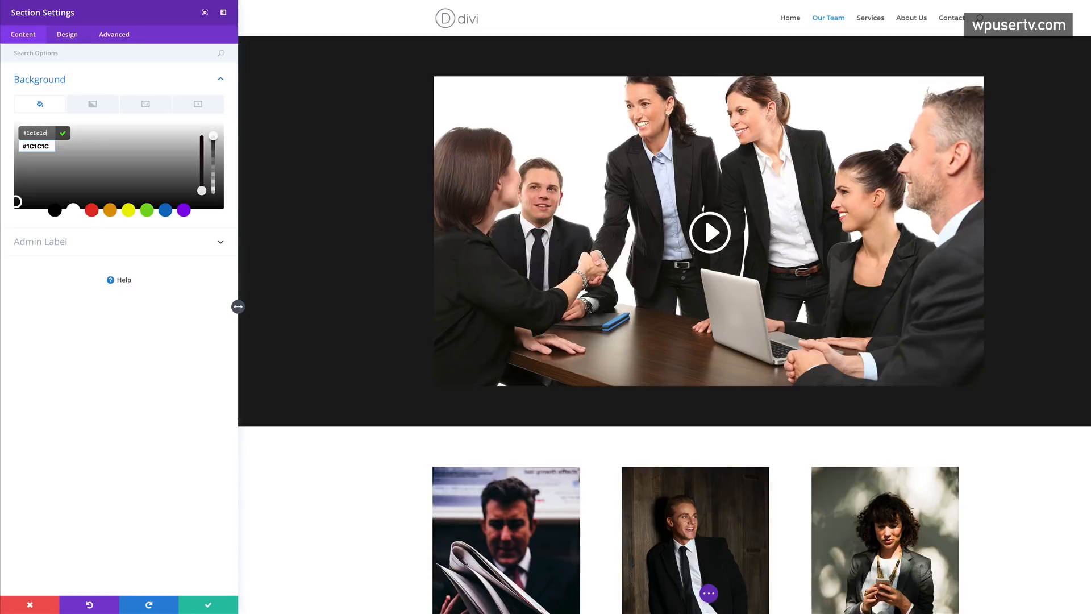
pyautogui.click(208, 606)
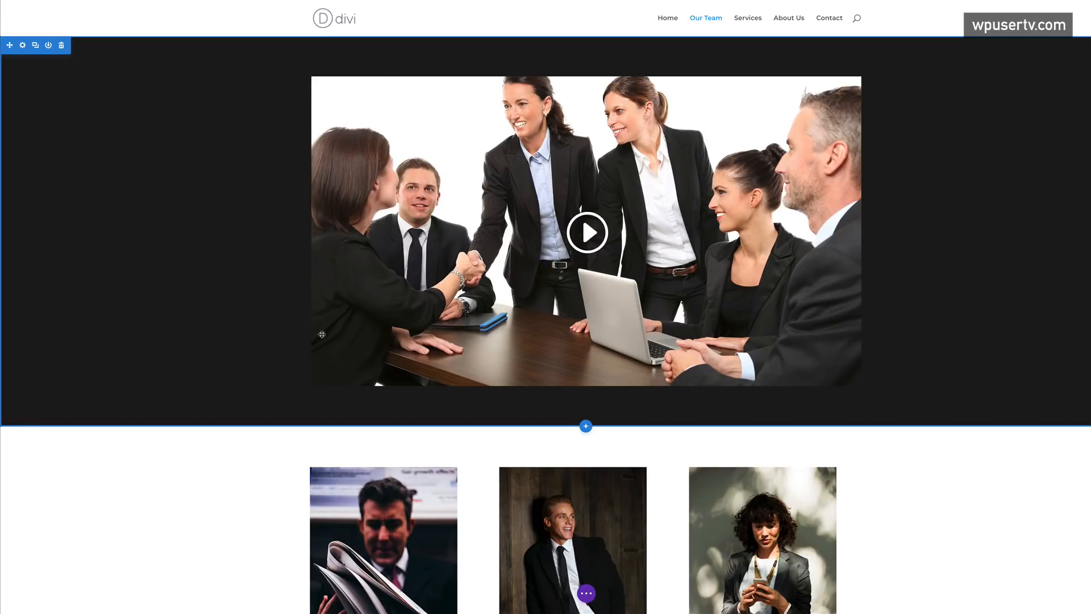
# - Insert the saved 'page headings' section from the Divi library
pyautogui.click(587, 427)
pyautogui.click(588, 362)
pyautogui.click(545, 332)
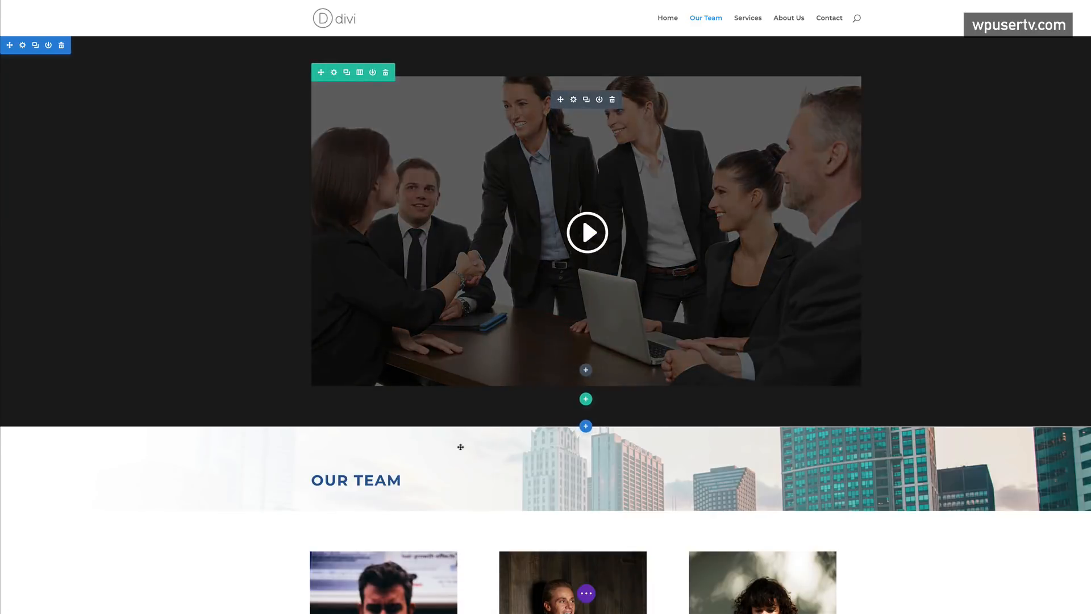
# - Move the OUR TEAM heading section above the video section
pyautogui.moveTo(21, 438)
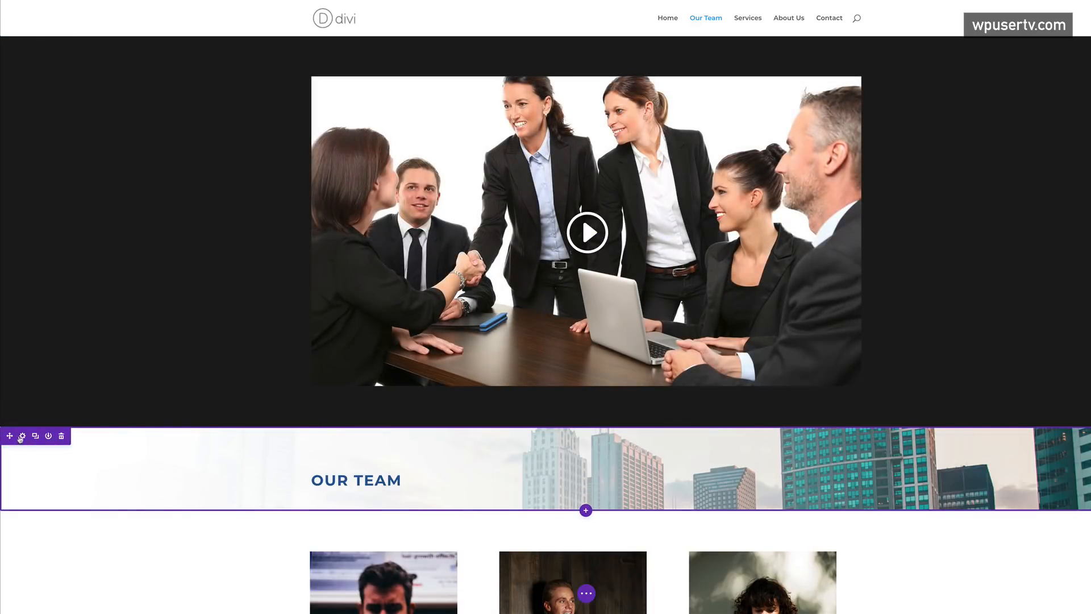
pyautogui.moveTo(9, 435); pyautogui.dragTo(32, 87)
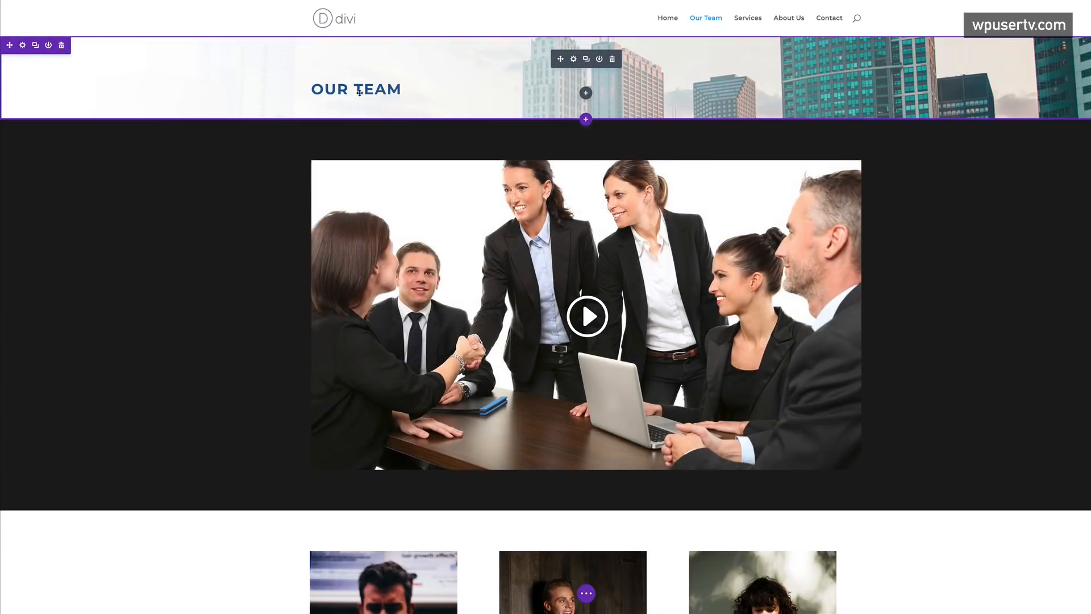
pyautogui.scroll(-5, 223, 503)
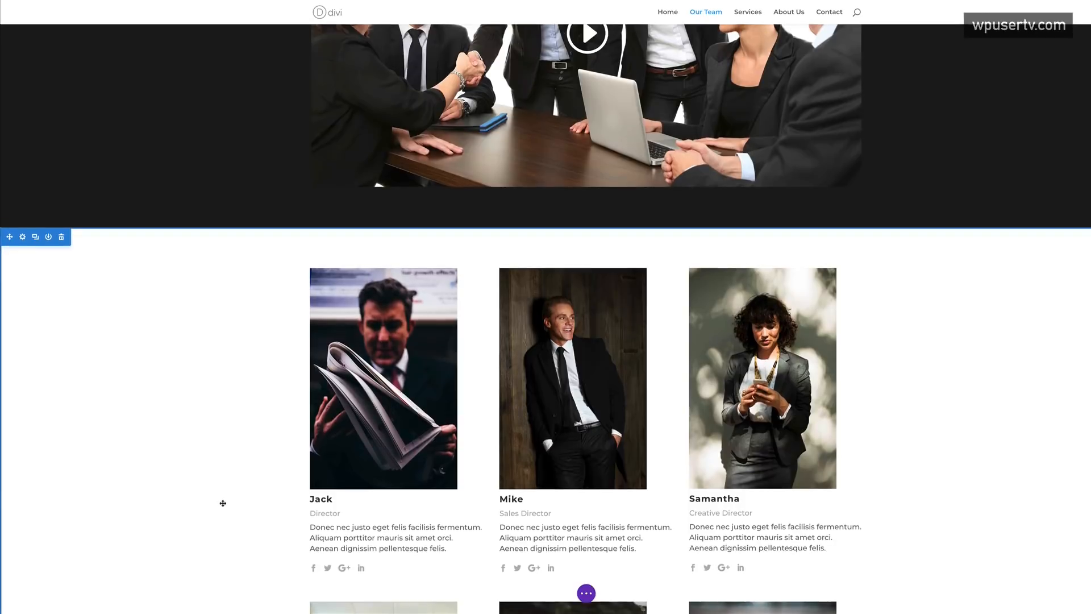
pyautogui.scroll(-7, 223, 503)
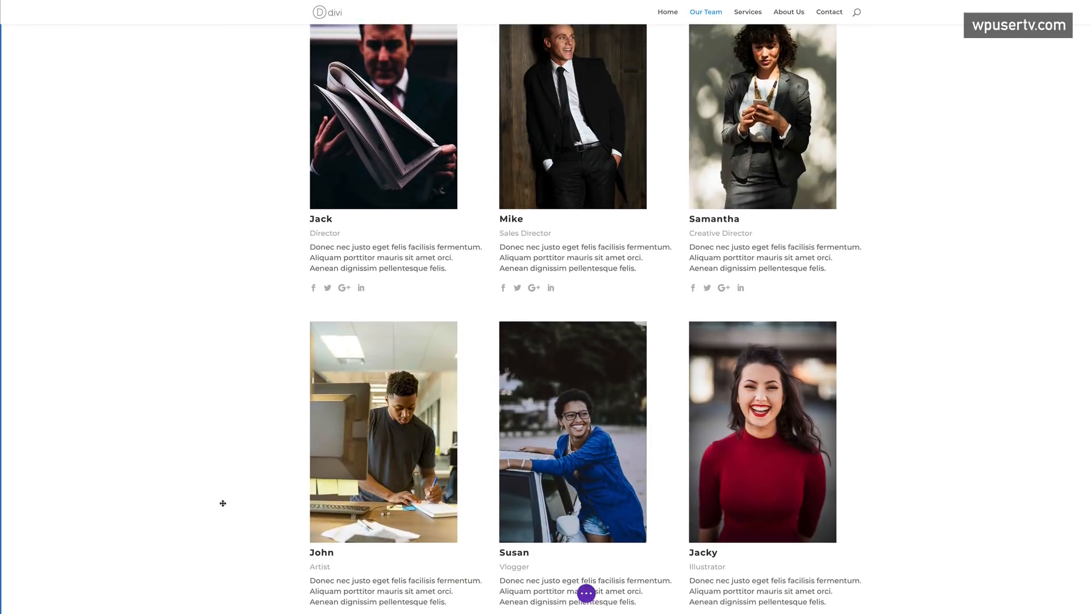
pyautogui.scroll(12, 222, 503)
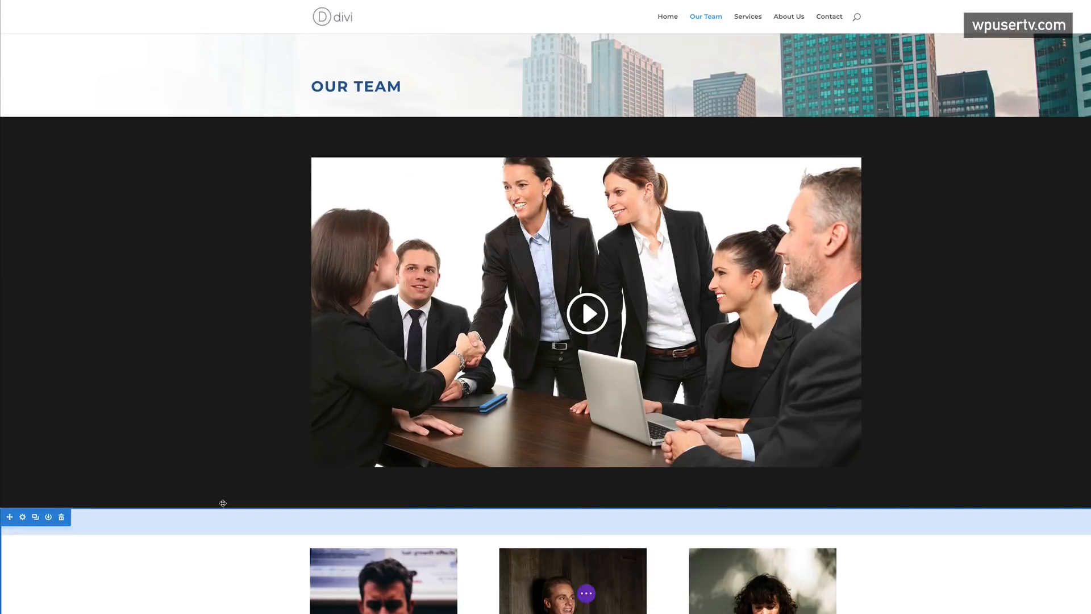
pyautogui.scroll(-12, 222, 502)
pyautogui.scroll(12, 222, 503)
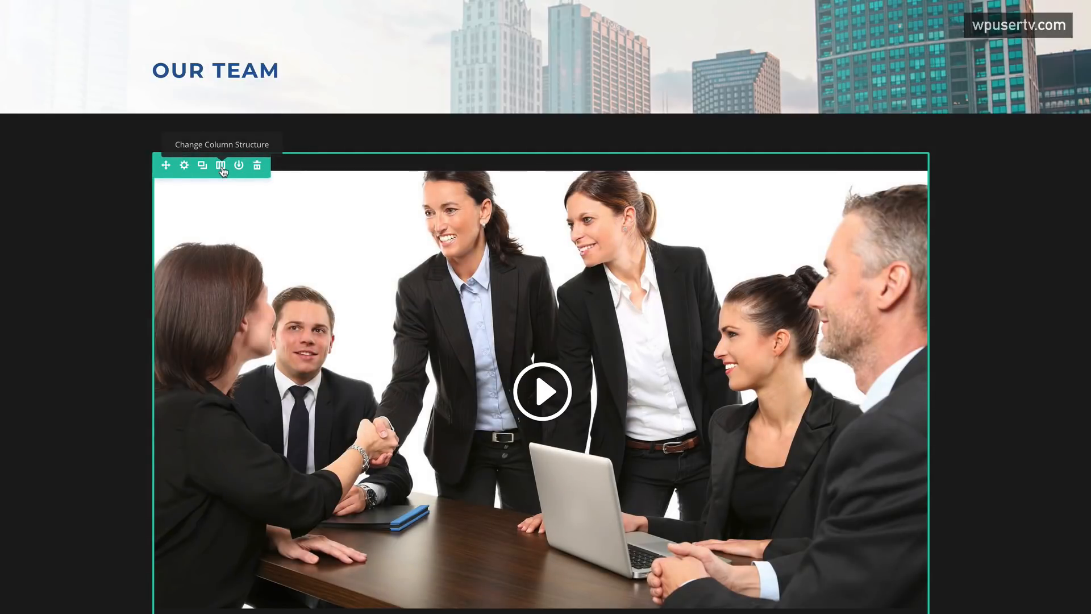
# - Split the video row into two-thirds/one-third columns and add a Text module holding two pasted Lorem Ipsum paragraphs
pyautogui.click(222, 169)
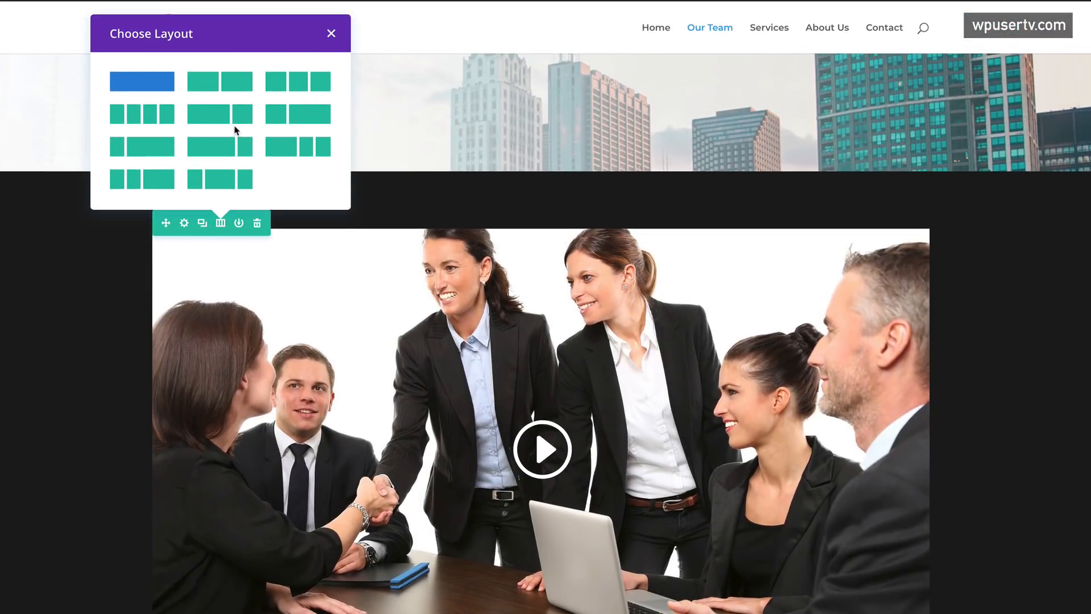
pyautogui.click(213, 121)
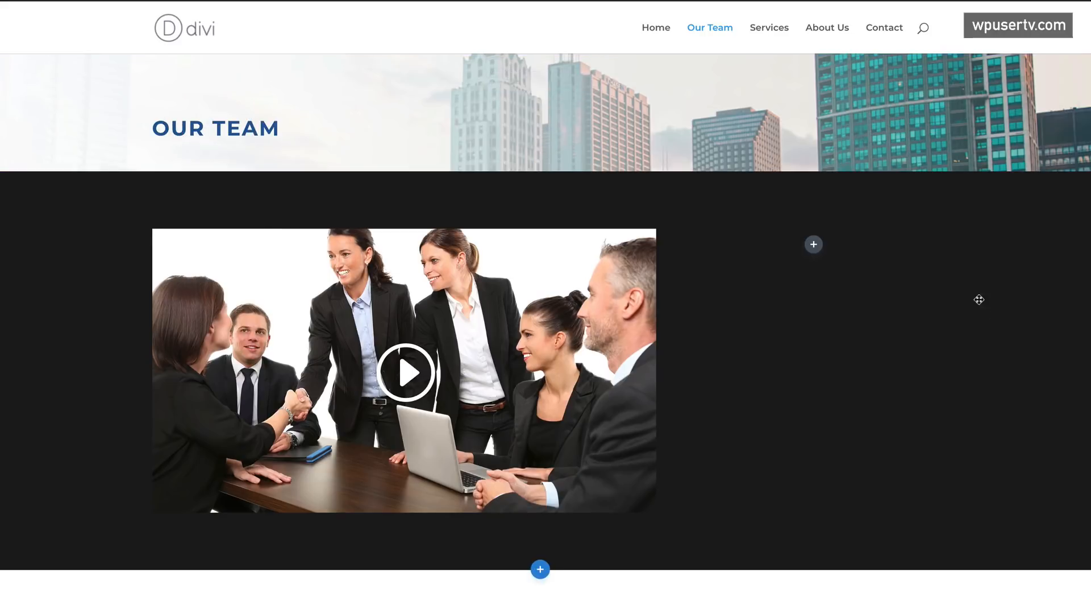
pyautogui.click(814, 245)
pyautogui.click(755, 66)
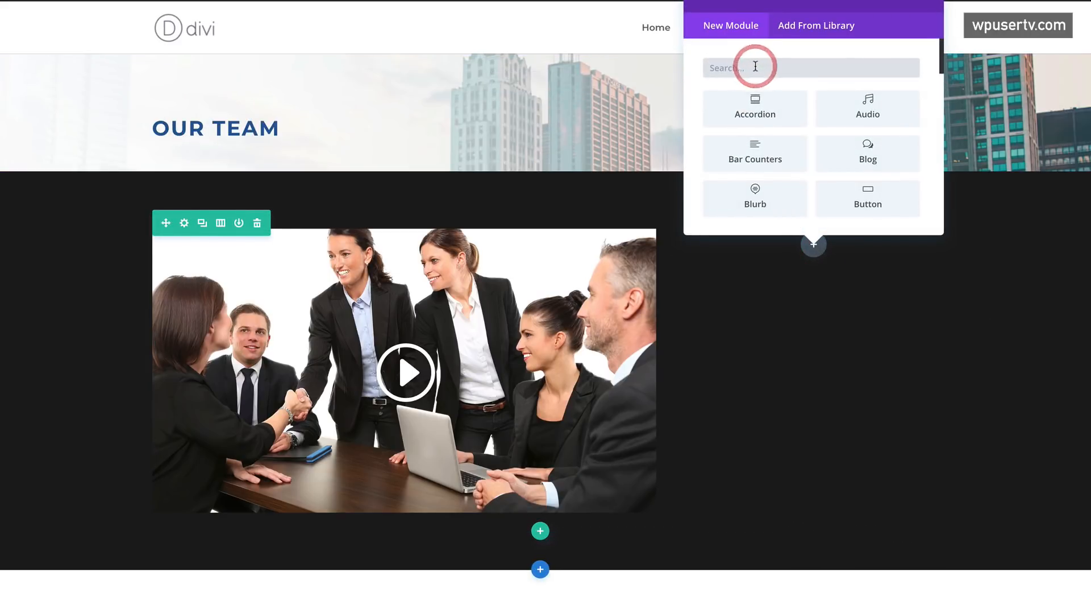
pyautogui.write('text')
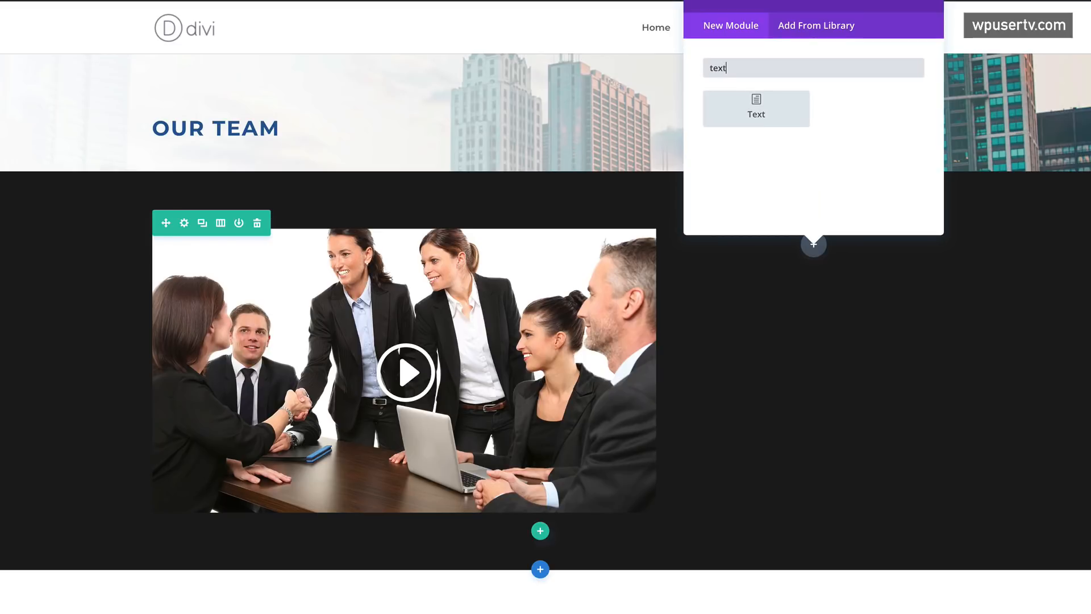
pyautogui.click(762, 106)
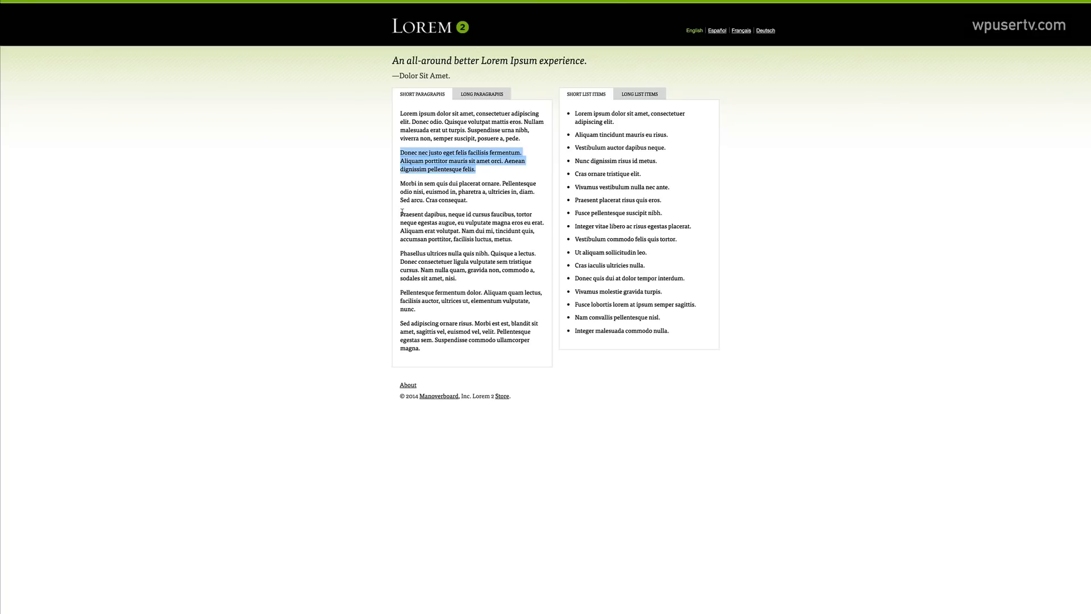
pyautogui.moveTo(401, 212); pyautogui.dragTo(465, 278)
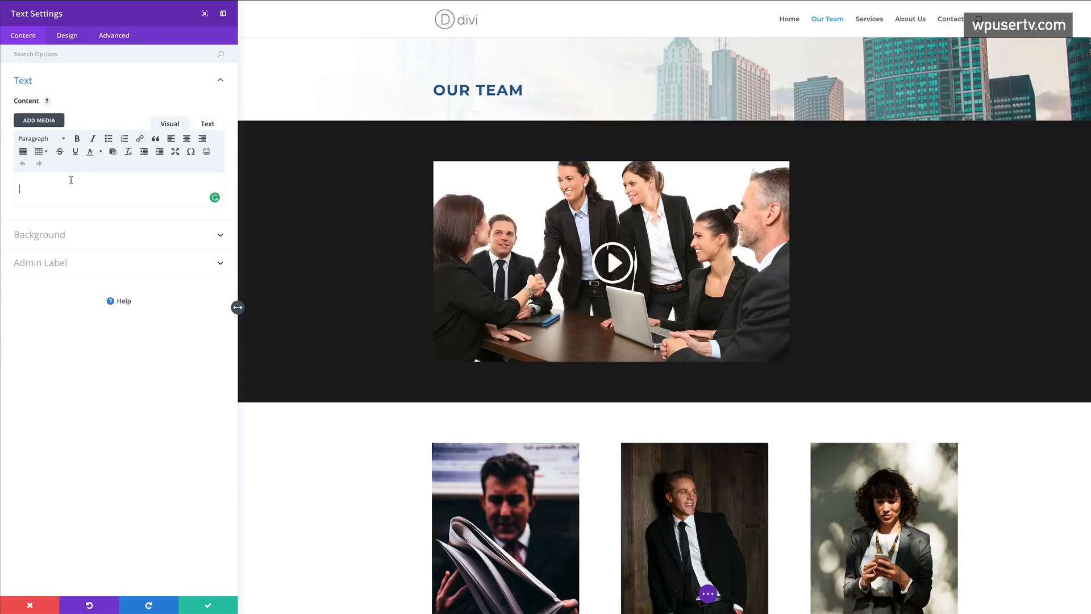
pyautogui.write('Praesent dapibus, neque id cursus faucibus, tortor neque egestas augue, eu vulputate magna eros eu erat. Aliquam erat volutpat. Nam dui mi, tincidunt quis, accumsan porttitor, facilisis luctus, metus. Phasellus ultrices nulla quis nibh. Quisque a lectus. Donec consectetuer ligula vulputate sem tristique cursus. Nam nulla quam, gravida non, commodo a, sodales sit amet, nisi.')
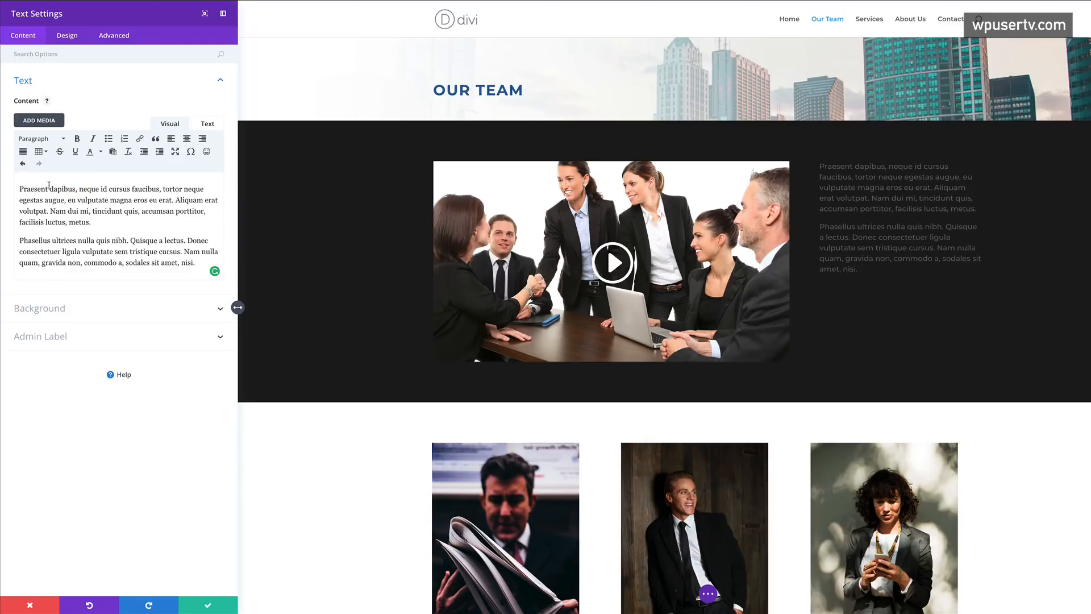
# - Insert 'Donec nec justo eget' on a new first line and format it as Heading 1
pyautogui.click(18, 182)
pyautogui.press('Return')
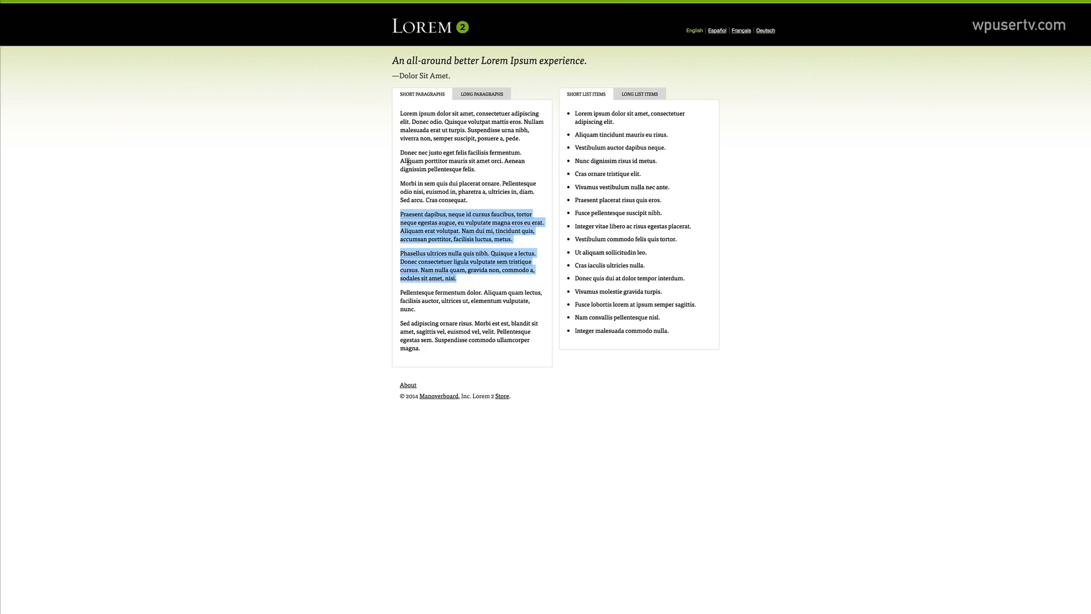
pyautogui.moveTo(400, 152); pyautogui.dragTo(454, 152)
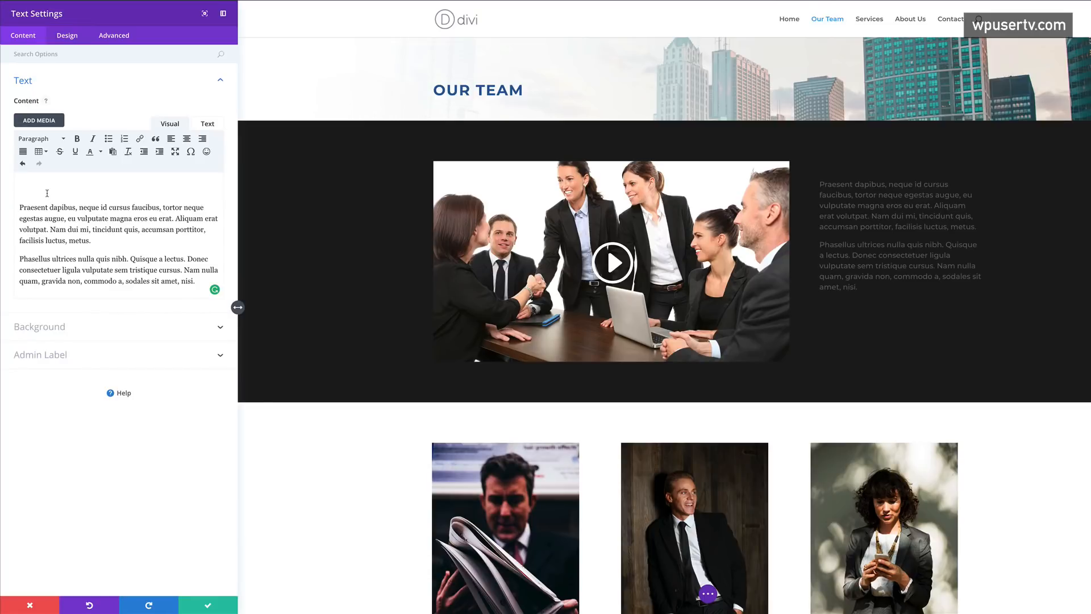
pyautogui.write('Donec nec justo eget')
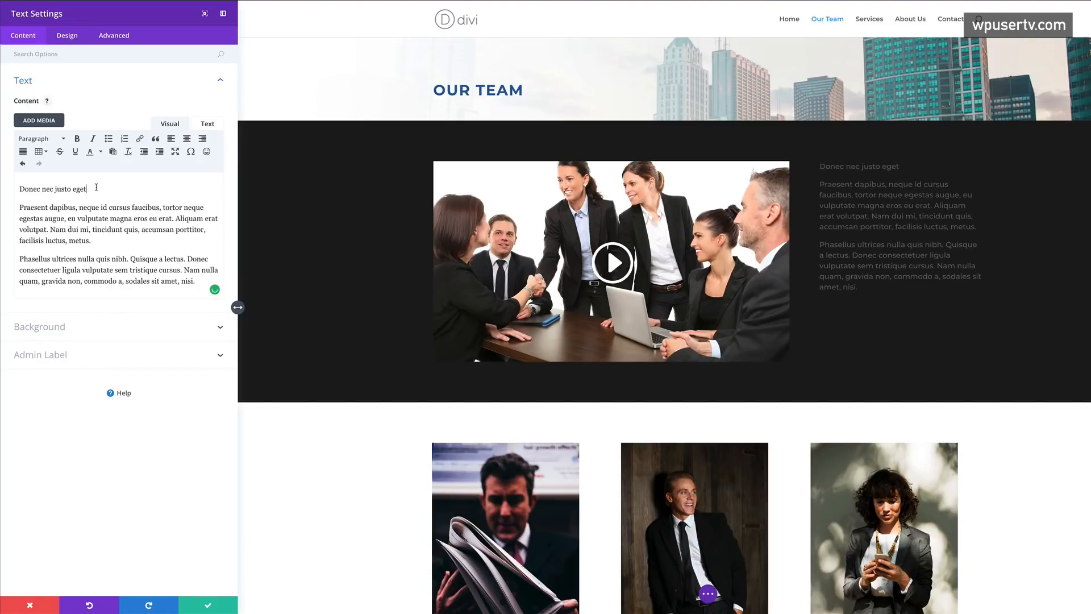
pyautogui.moveTo(97, 187); pyautogui.dragTo(21, 188)
pyautogui.click(41, 139)
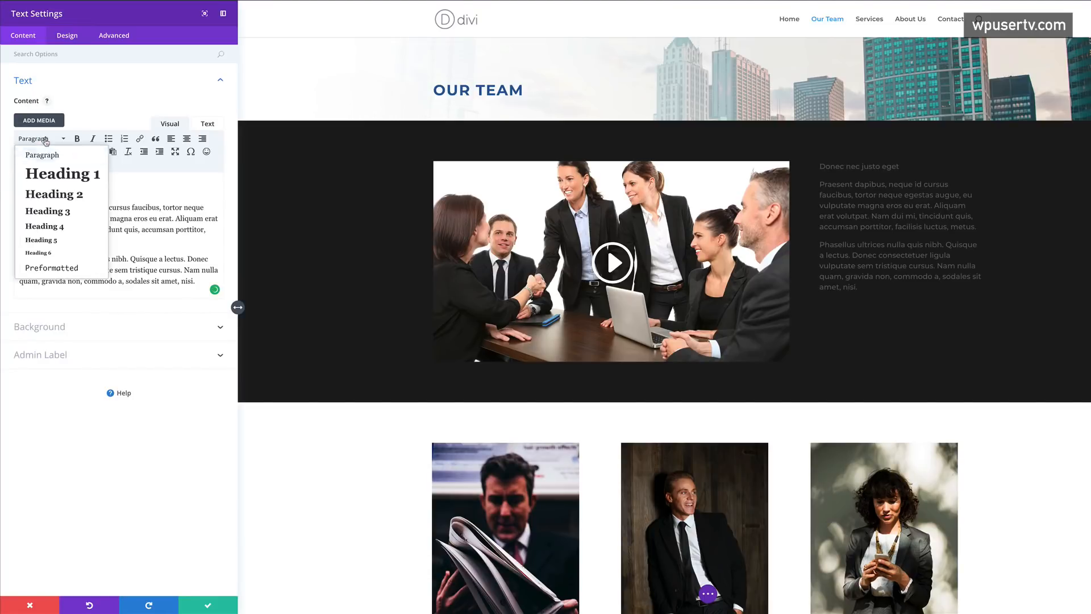
pyautogui.click(62, 174)
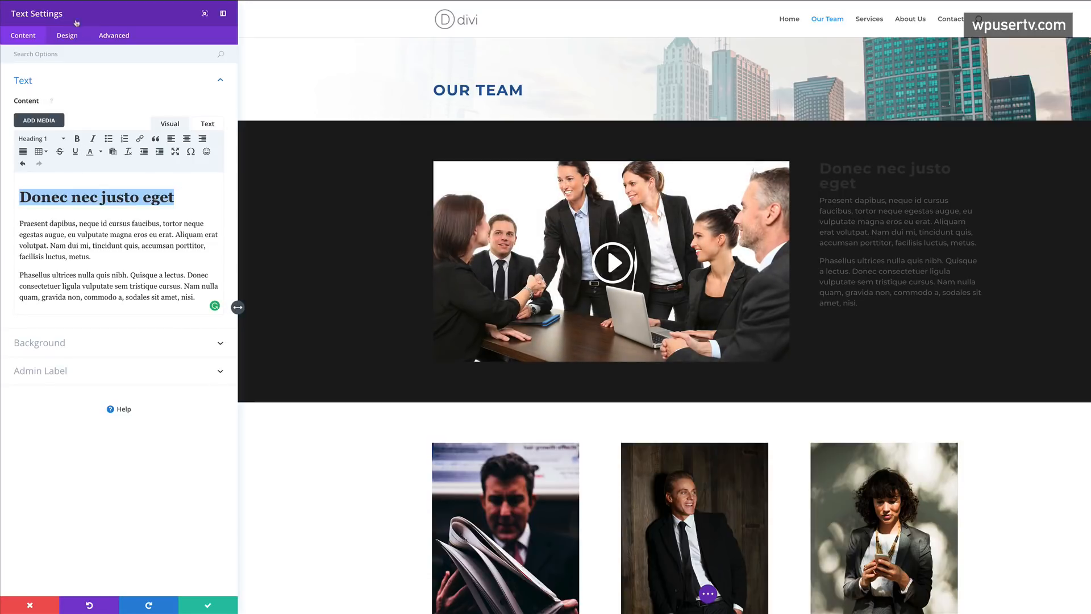
pyautogui.click(67, 36)
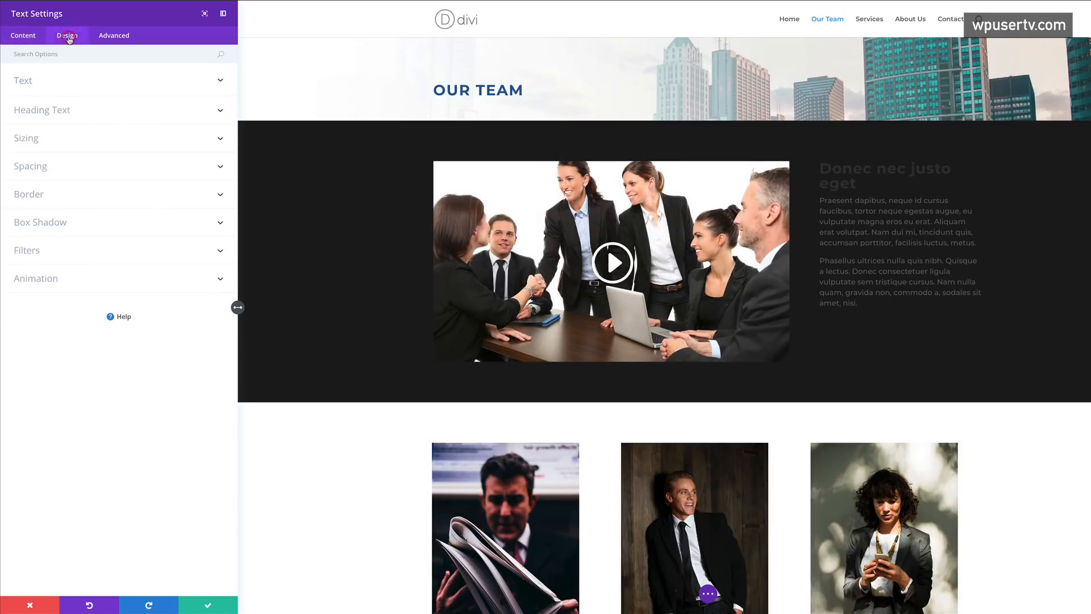
# - Set the heading text colour to white
pyautogui.click(57, 114)
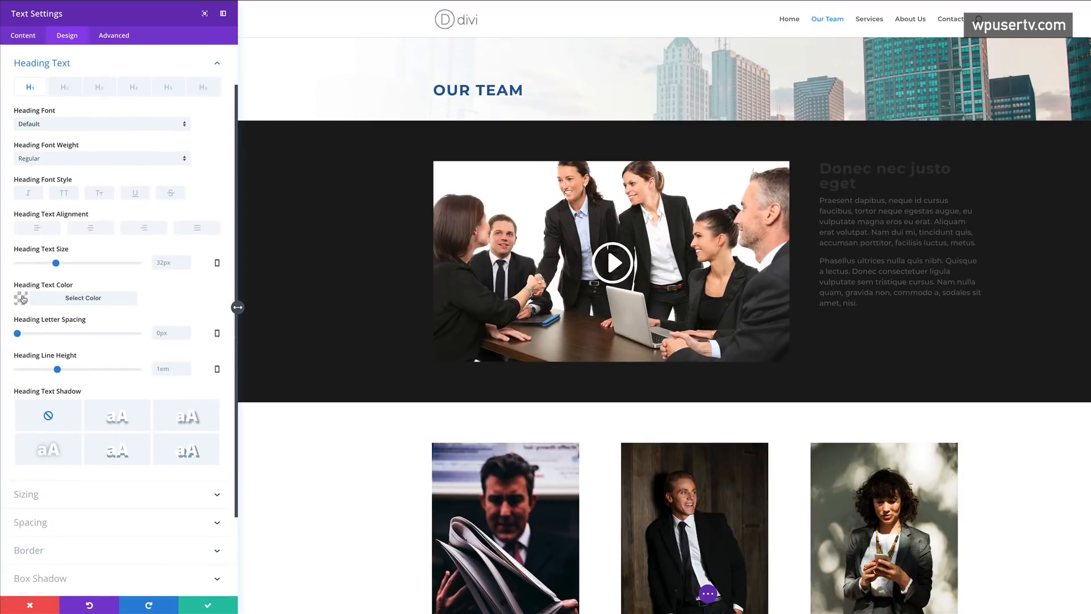
pyautogui.click(22, 298)
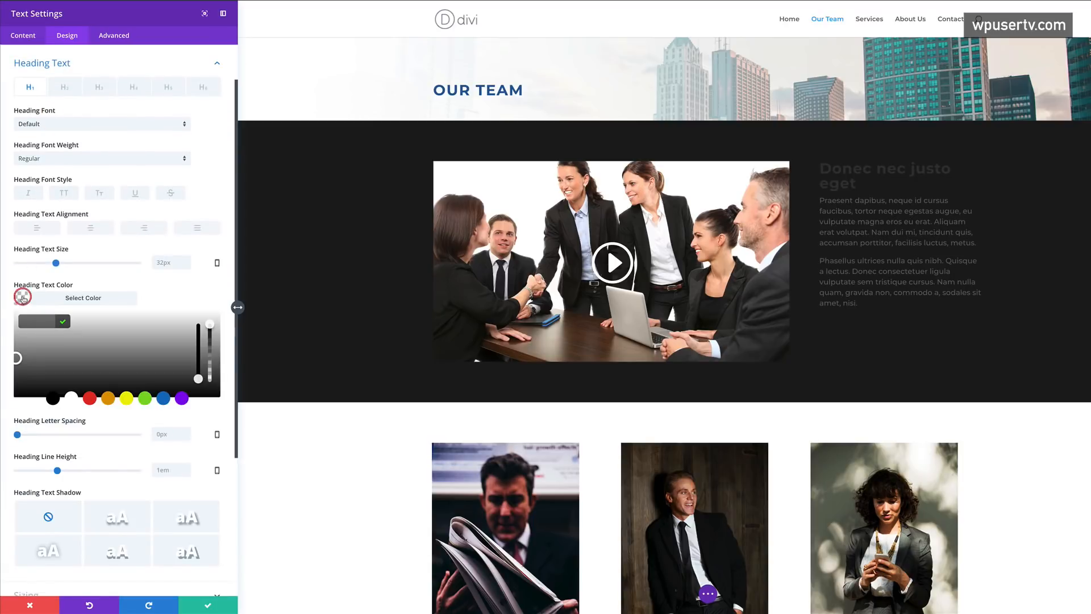
pyautogui.click(71, 398)
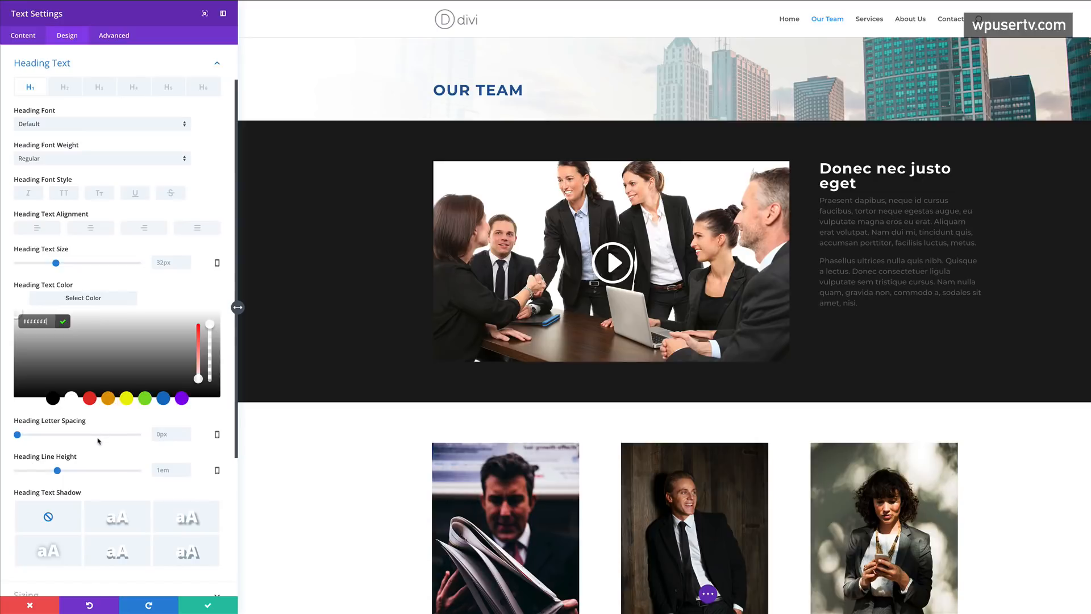
# - Set the body text colour to #666666 and save the Text module
pyautogui.scroll(1, 84, 121)
pyautogui.scroll(1, 84, 121)
pyautogui.click(24, 82)
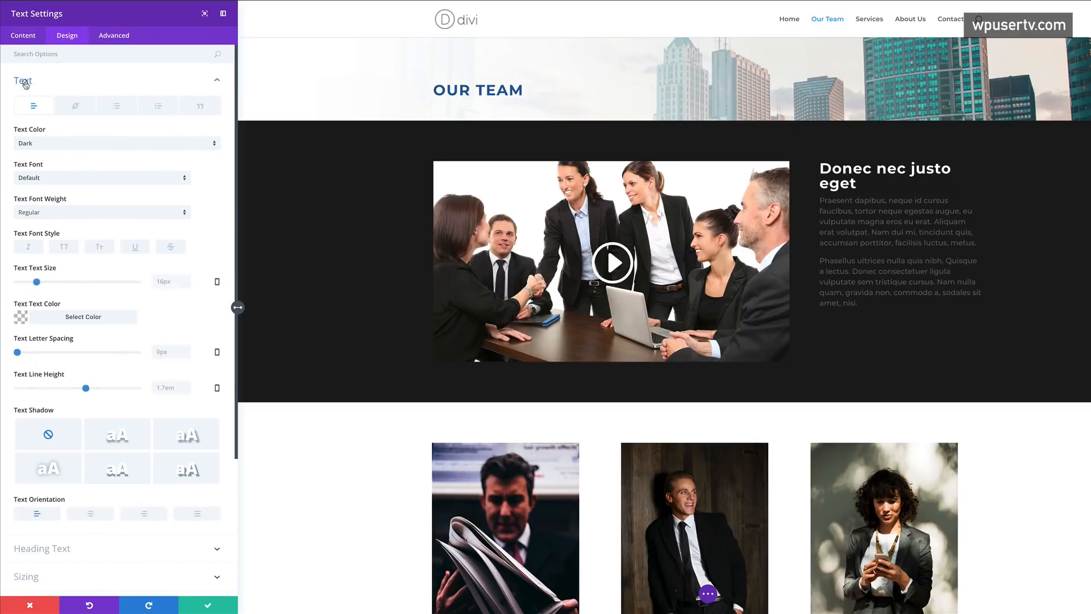
pyautogui.click(21, 318)
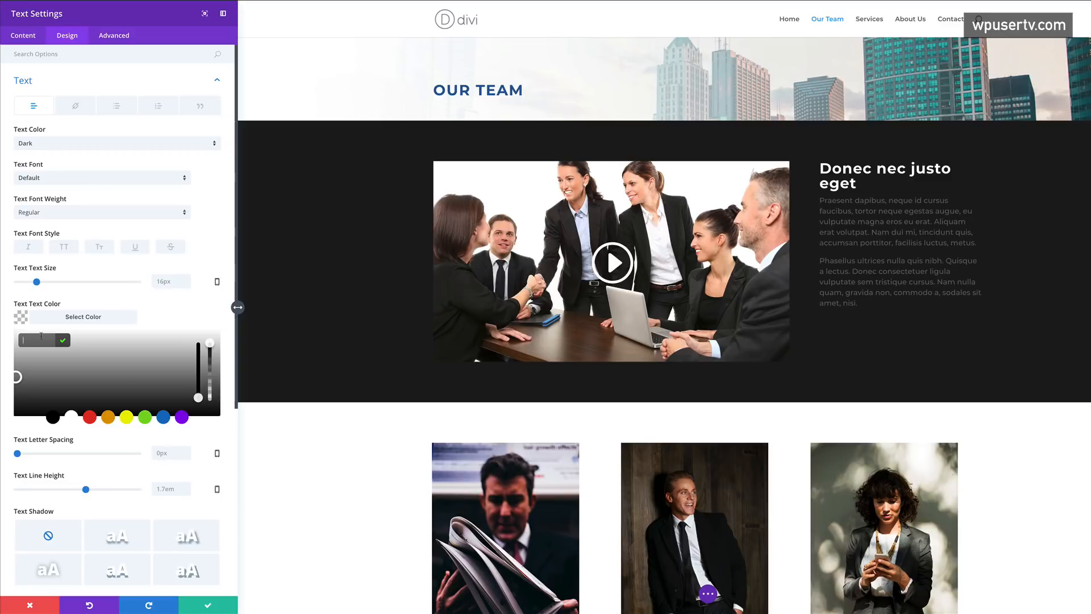
pyautogui.write('666666')
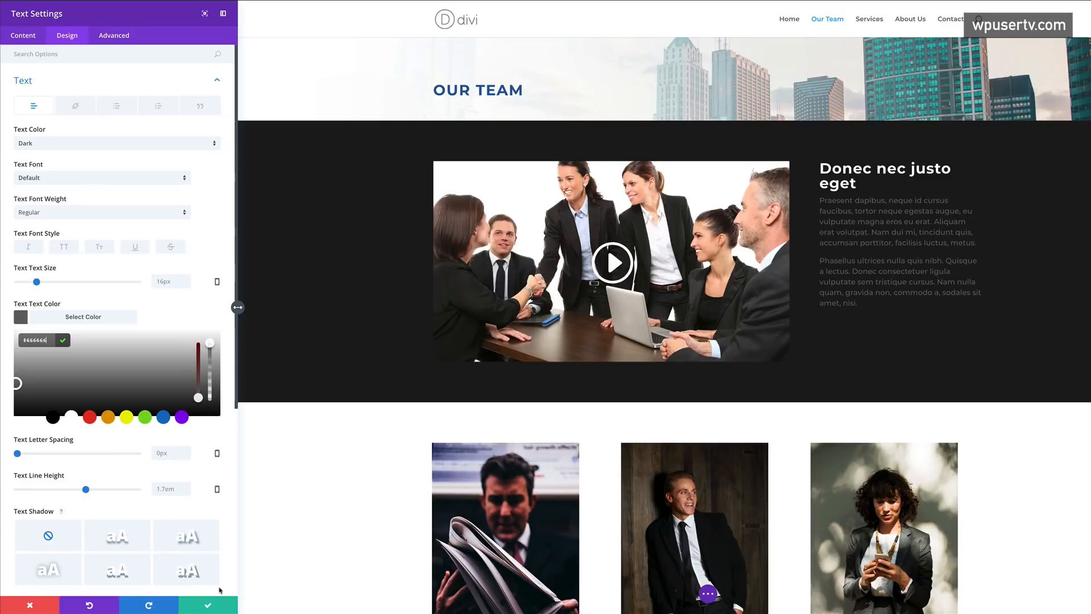
pyautogui.click(209, 607)
pyautogui.moveTo(375, 168)
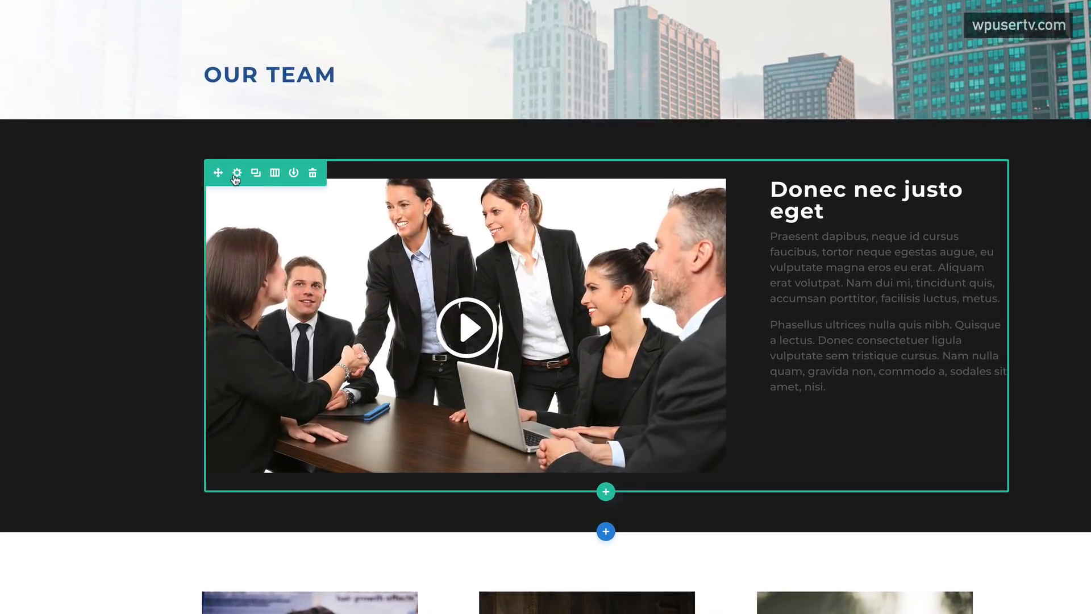
# - Enable a custom row width, entering 1200px then sliding it to 1319px, and save
pyautogui.click(238, 174)
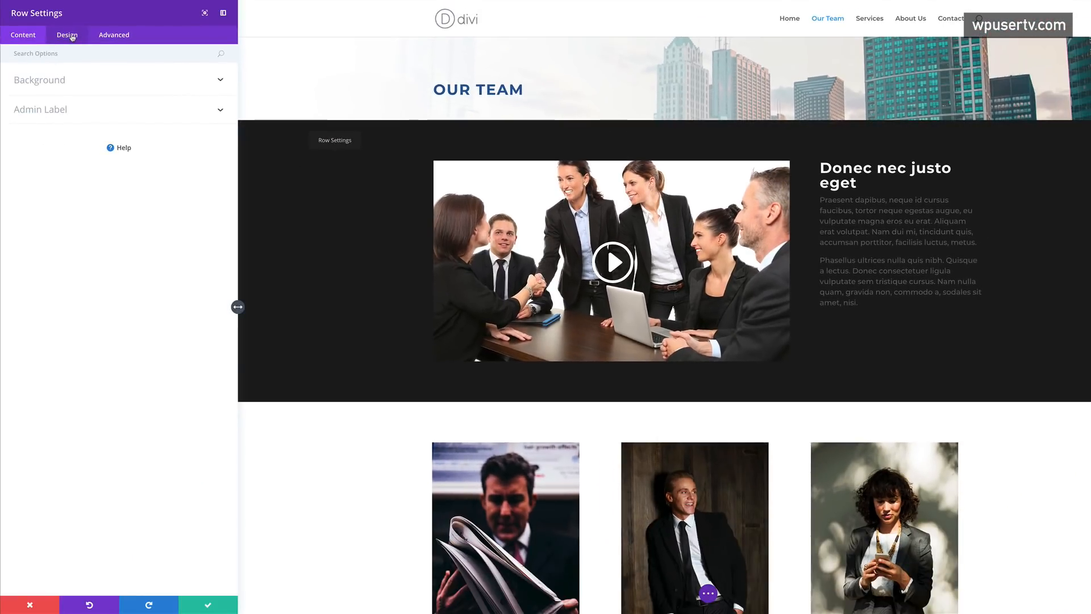
pyautogui.click(72, 38)
pyautogui.click(39, 112)
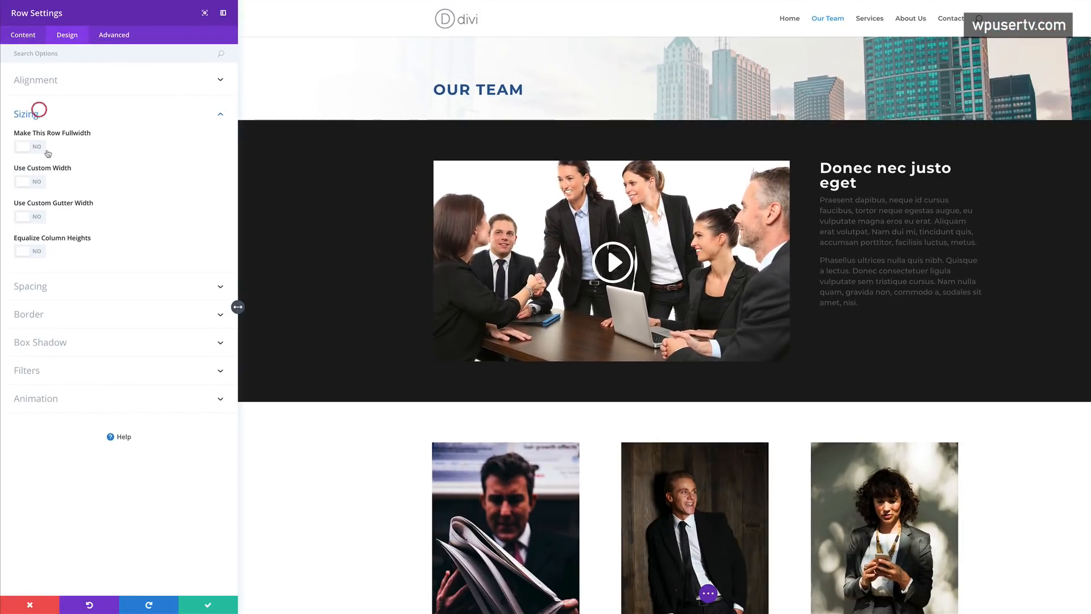
pyautogui.click(37, 182)
pyautogui.click(177, 215)
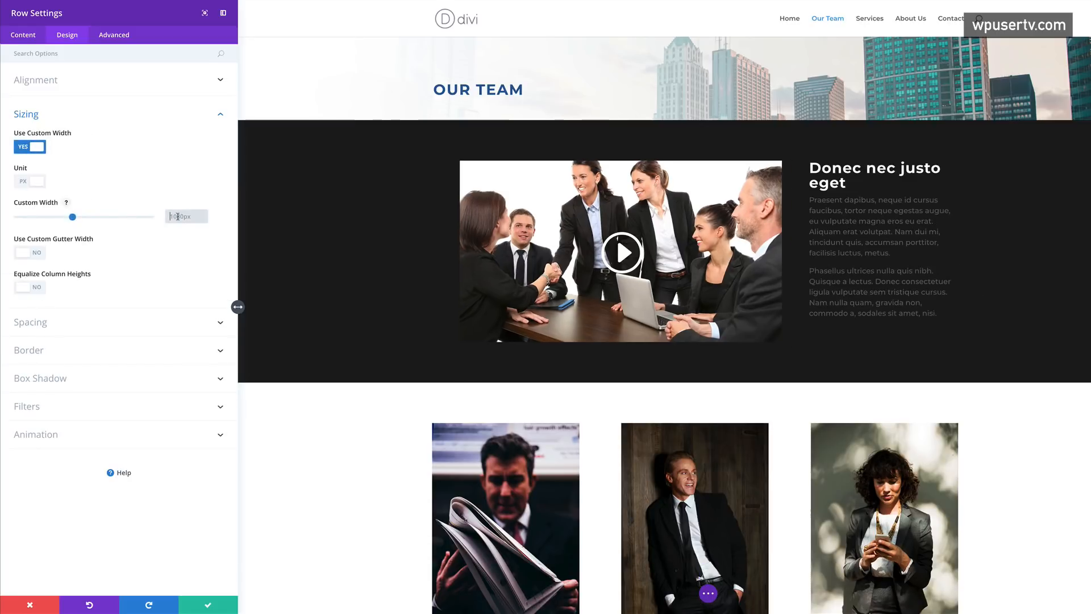
pyautogui.write('1200px')
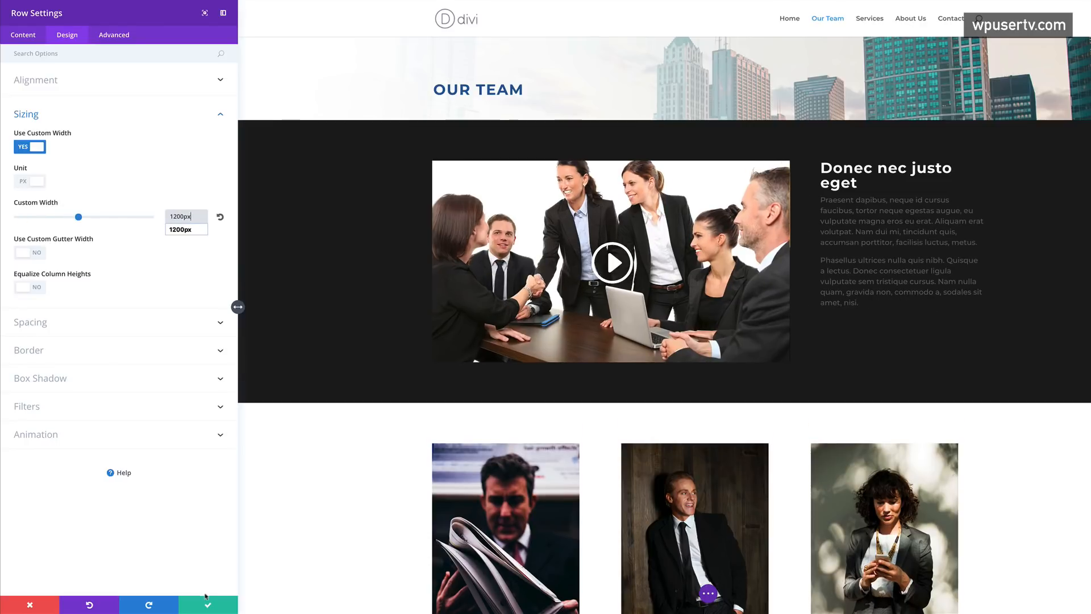
pyautogui.moveTo(78, 220); pyautogui.dragTo(85, 219)
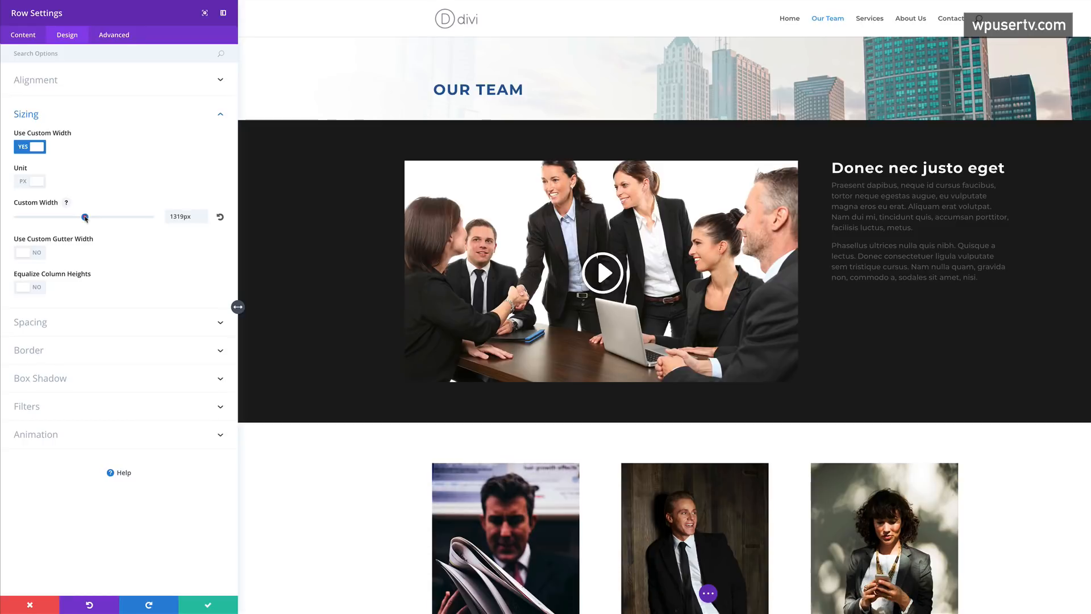
pyautogui.click(208, 604)
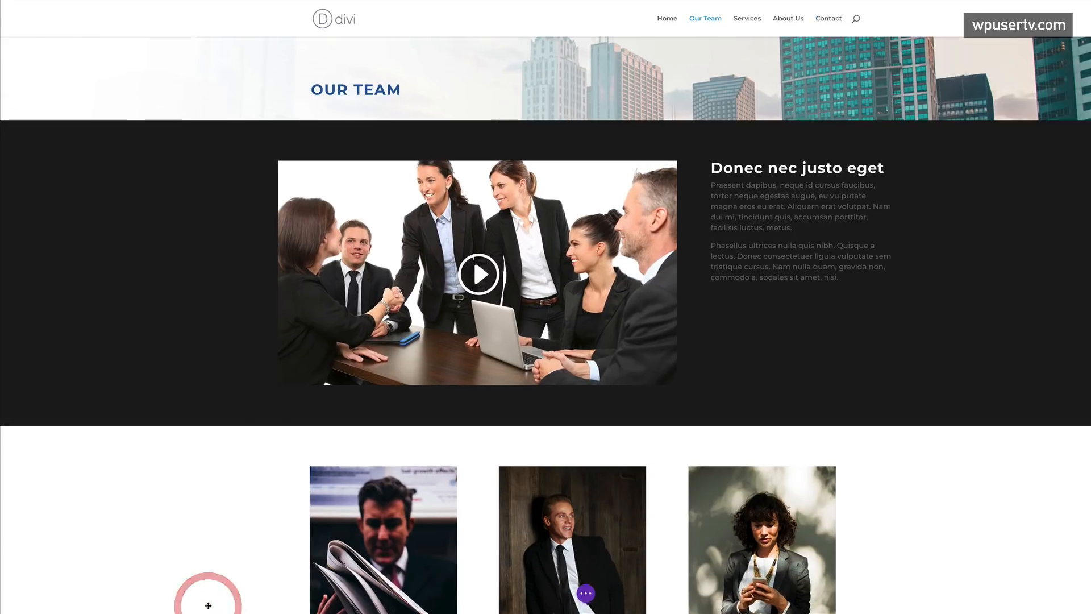
pyautogui.scroll(-1, 183, 528)
pyautogui.scroll(-10, 183, 527)
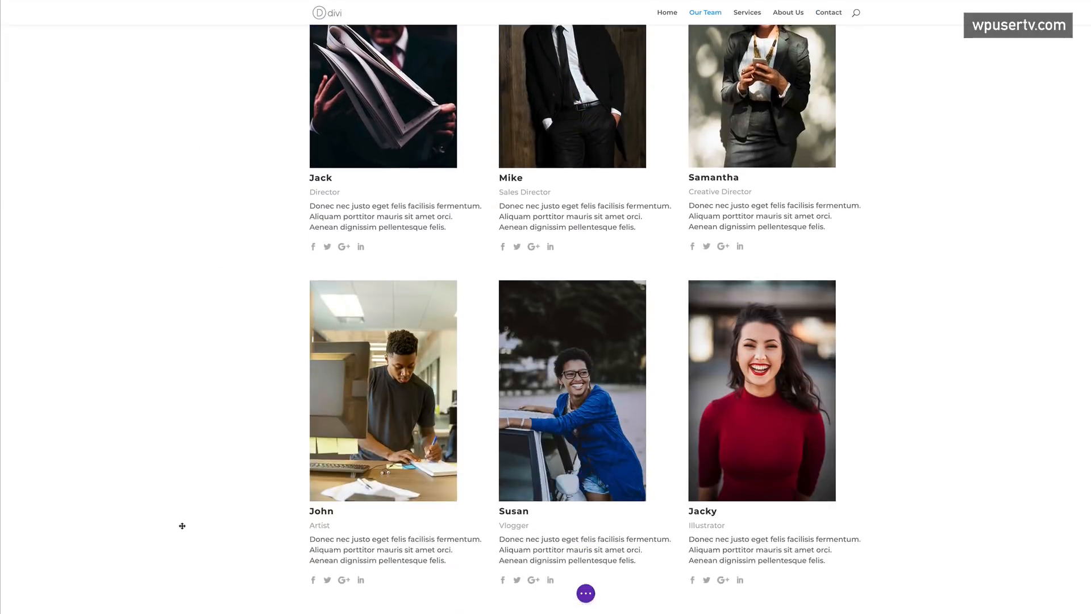
pyautogui.scroll(10, 181, 522)
pyautogui.scroll(1, 182, 525)
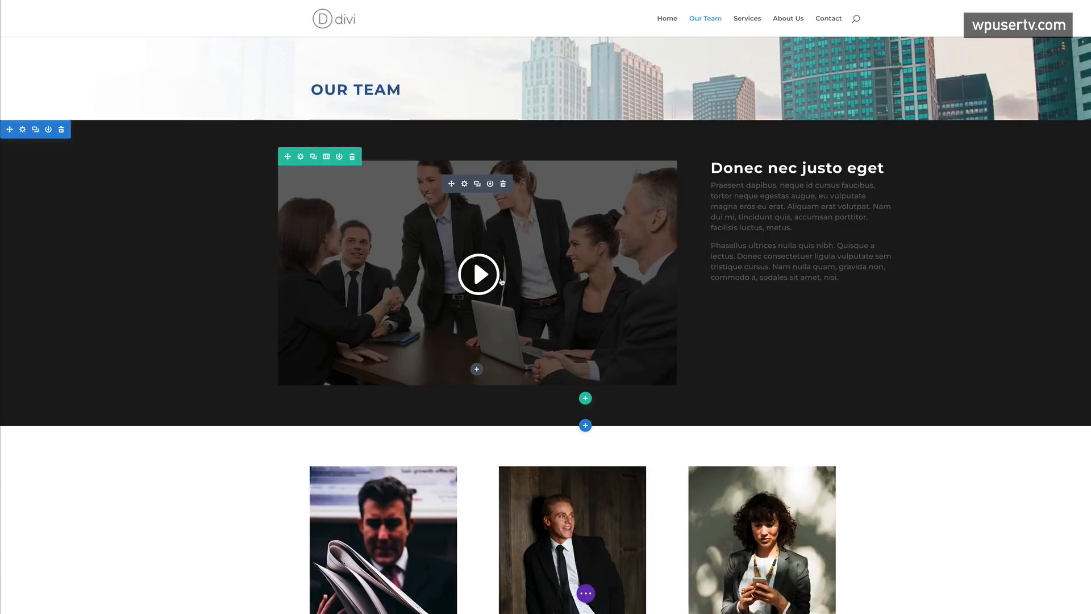
pyautogui.scroll(-6, 501, 281)
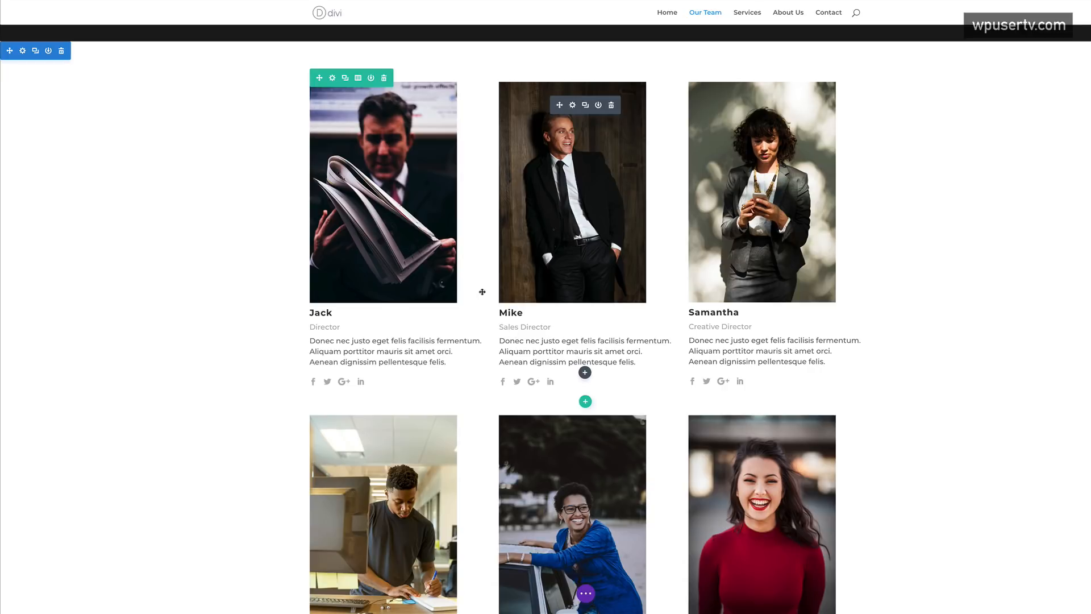
pyautogui.scroll(-4, 465, 385)
pyautogui.scroll(9, 464, 385)
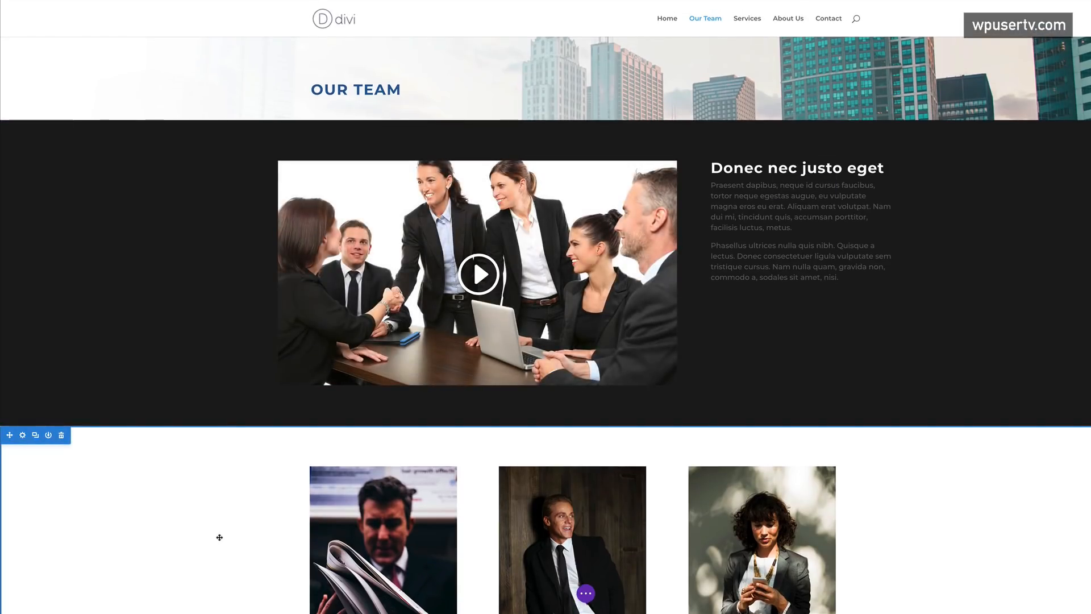
pyautogui.scroll(-5, 227, 531)
pyautogui.scroll(8, 232, 531)
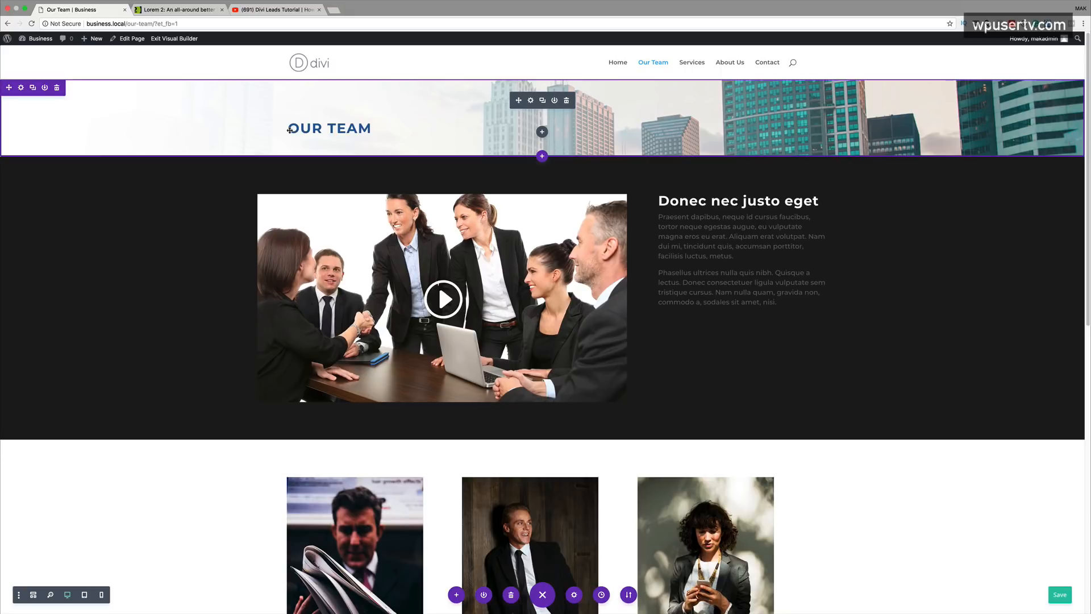
# - Open the Contact page in the Divi visual builder and the empty section's settings
pyautogui.click(184, 40)
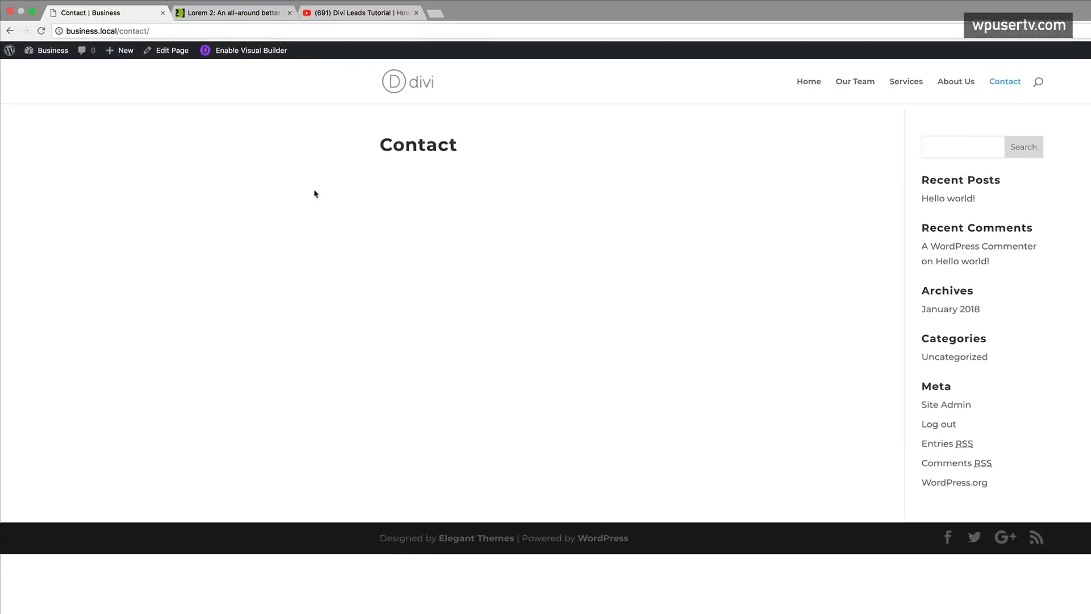
pyautogui.click(335, 67)
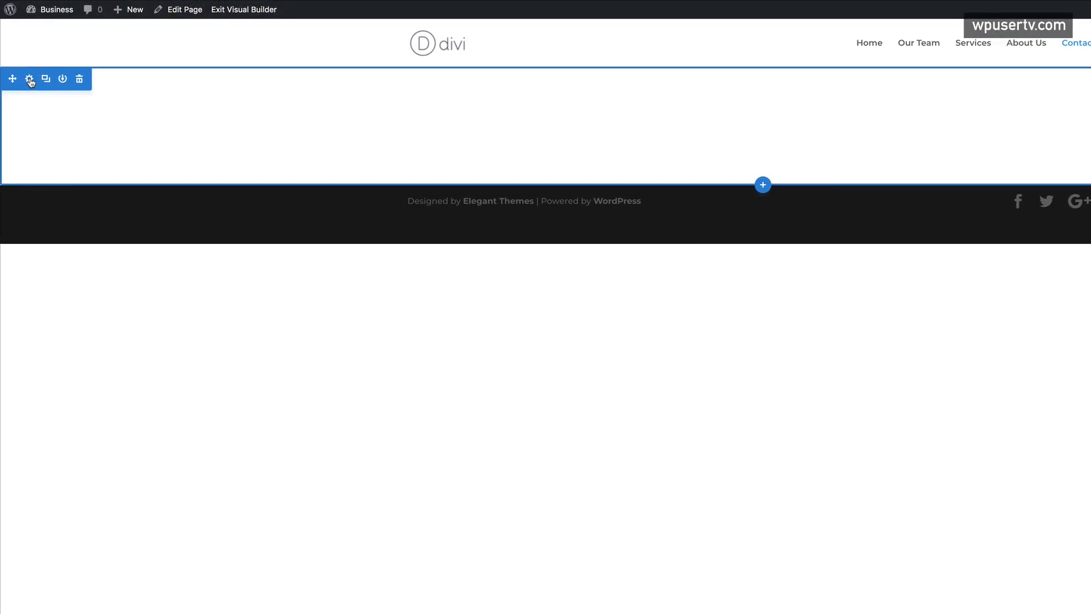
pyautogui.click(30, 79)
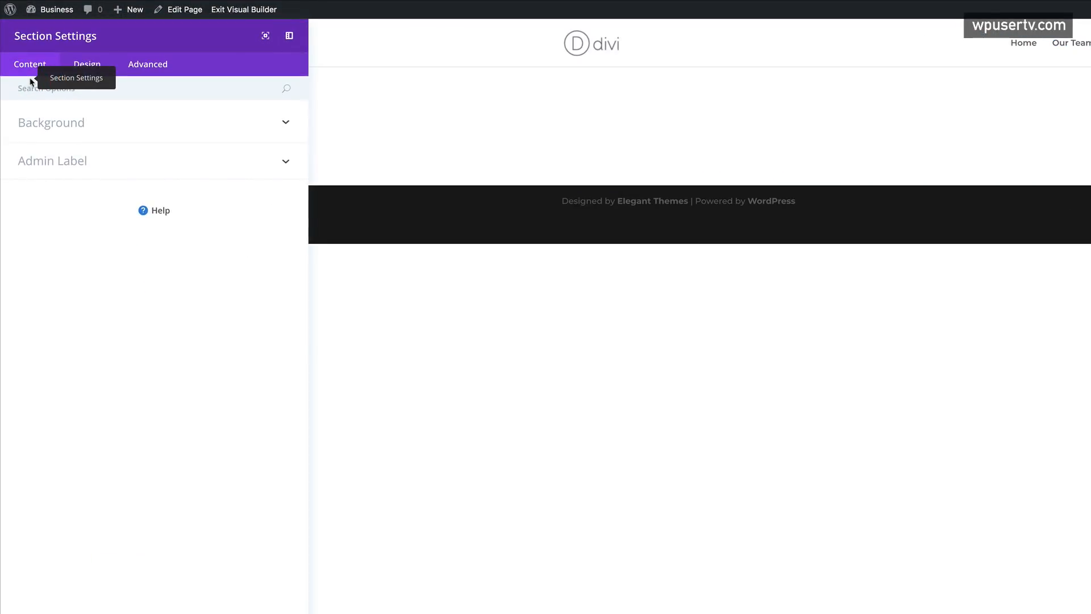
# - Set the Tower Bridge photo from the Media Library as the section background image and save
pyautogui.click(71, 123)
pyautogui.click(192, 159)
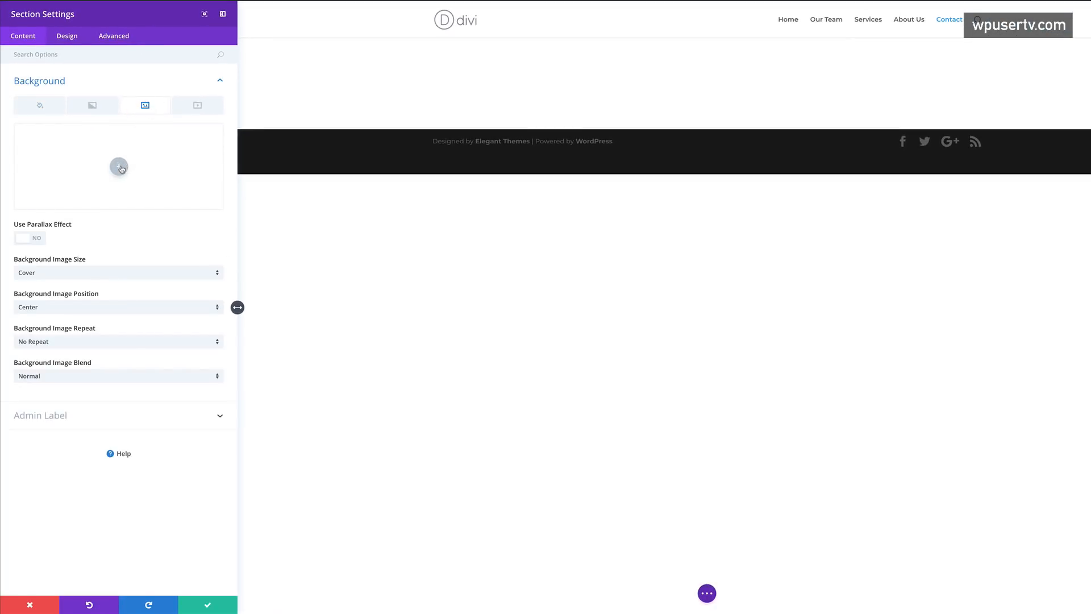
pyautogui.click(119, 168)
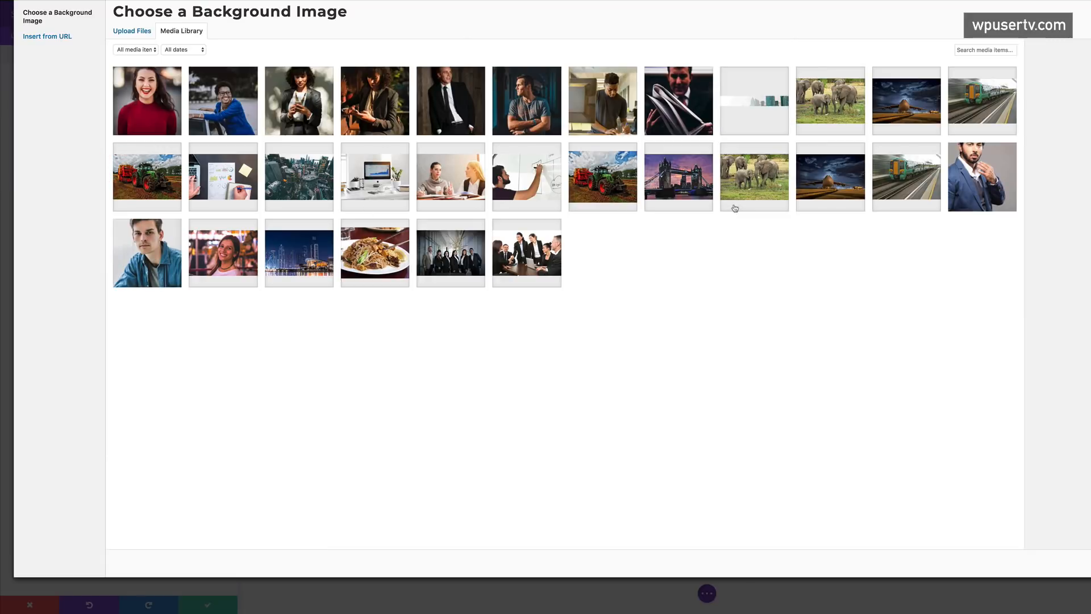
pyautogui.click(690, 189)
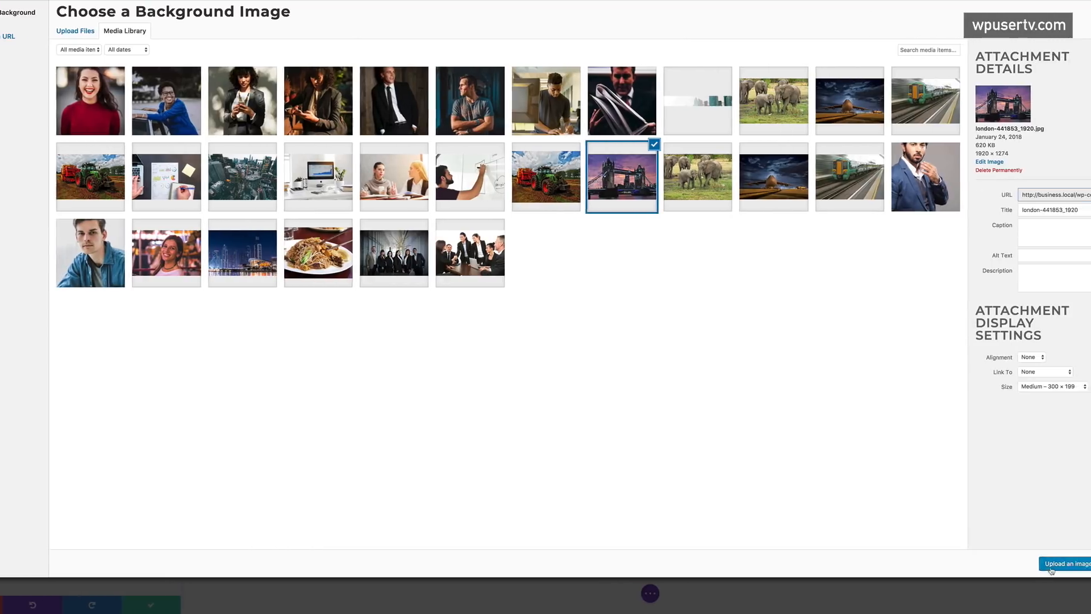
pyautogui.click(1034, 562)
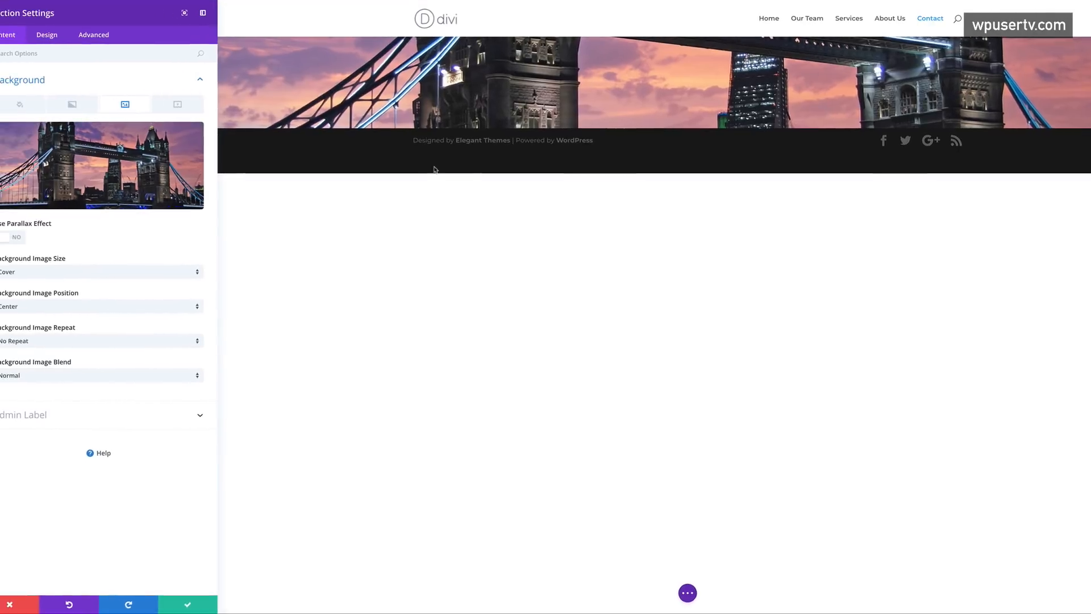
pyautogui.click(208, 605)
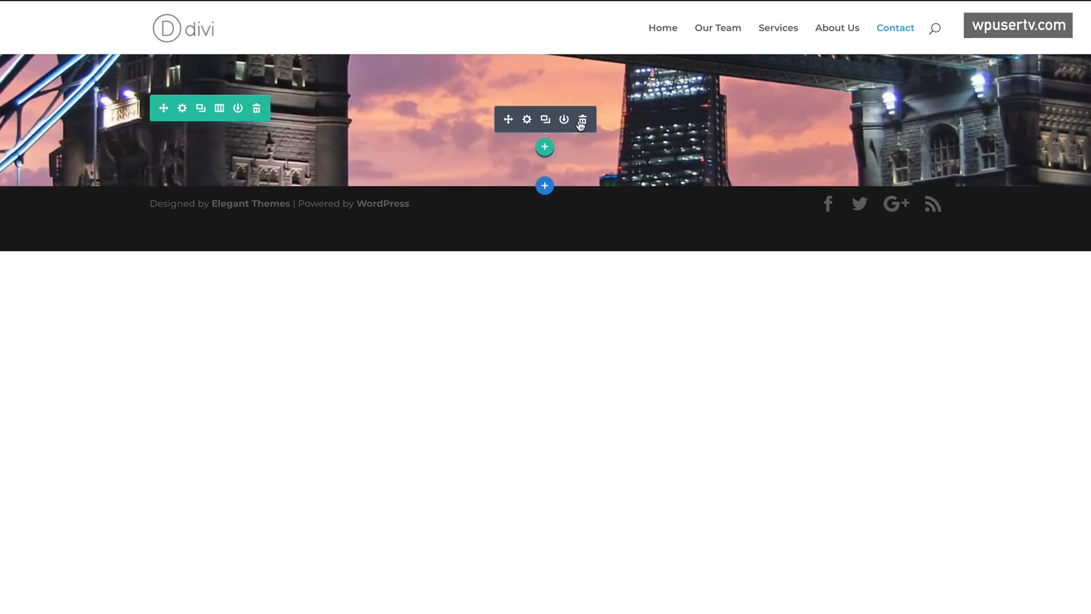
# - Replace the row's module with a Contact Form titled 'GET IN TOUCH'
pyautogui.click(583, 120)
pyautogui.click(545, 146)
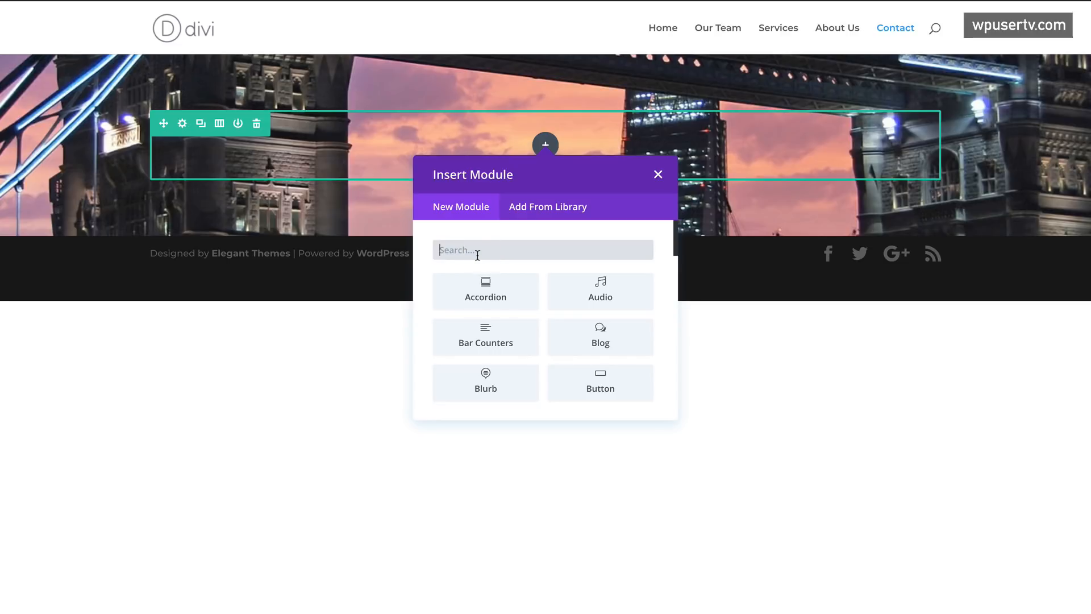
pyautogui.write('conta')
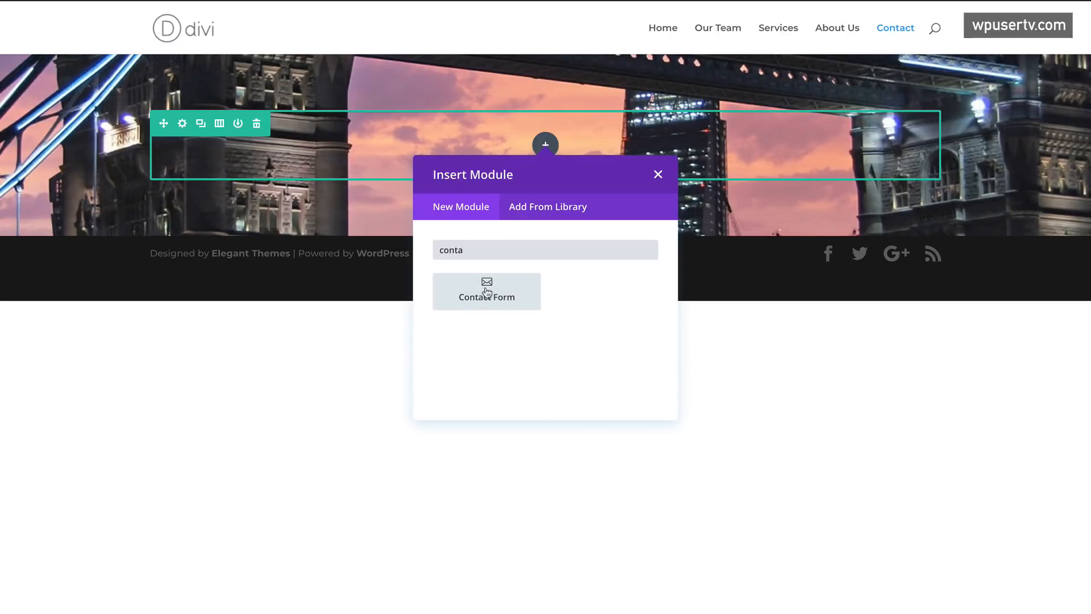
pyautogui.click(487, 292)
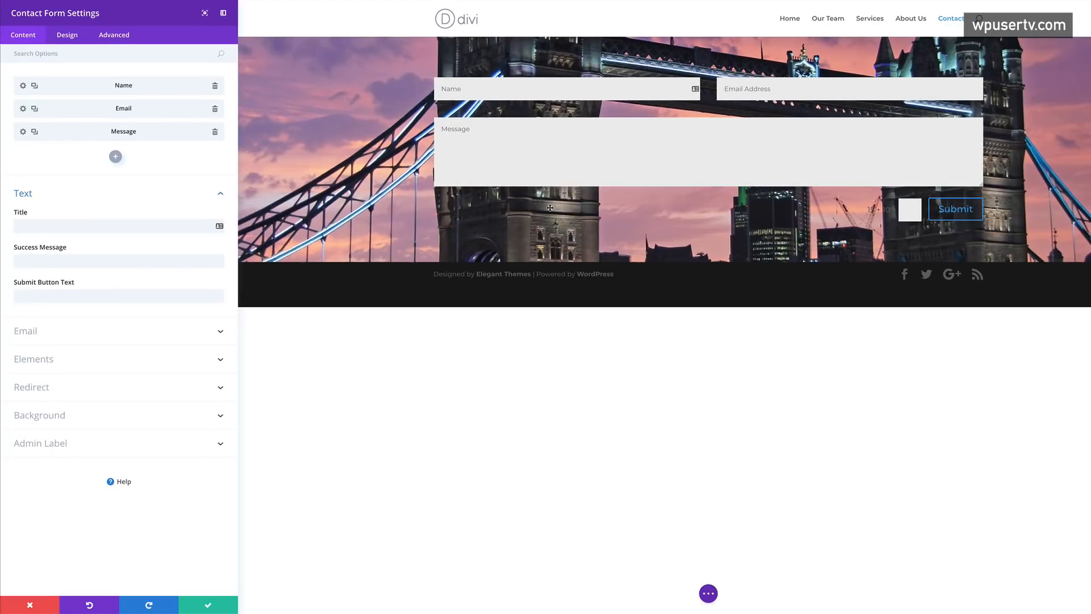
pyautogui.click(93, 226)
pyautogui.write('G')
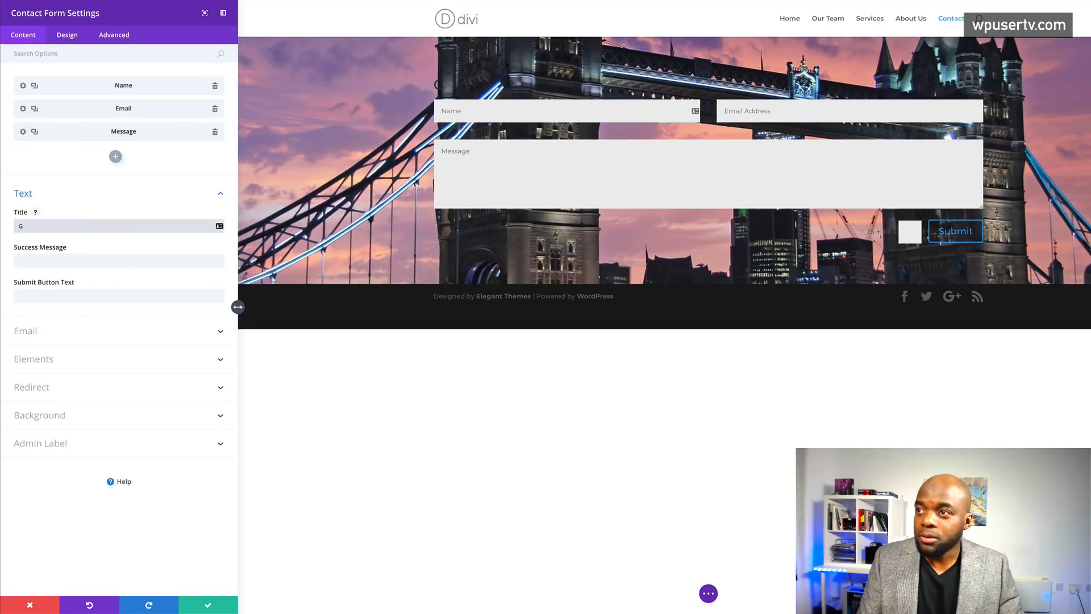
pyautogui.write('ET IN TOUCH')
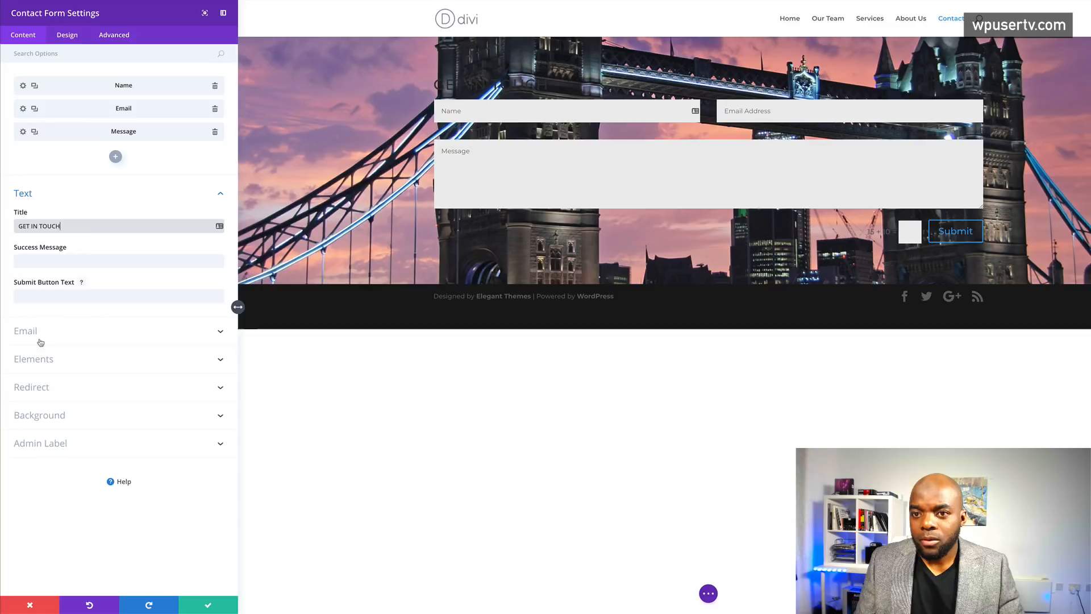
# - Make the form's title text white and save the settings
pyautogui.click(67, 35)
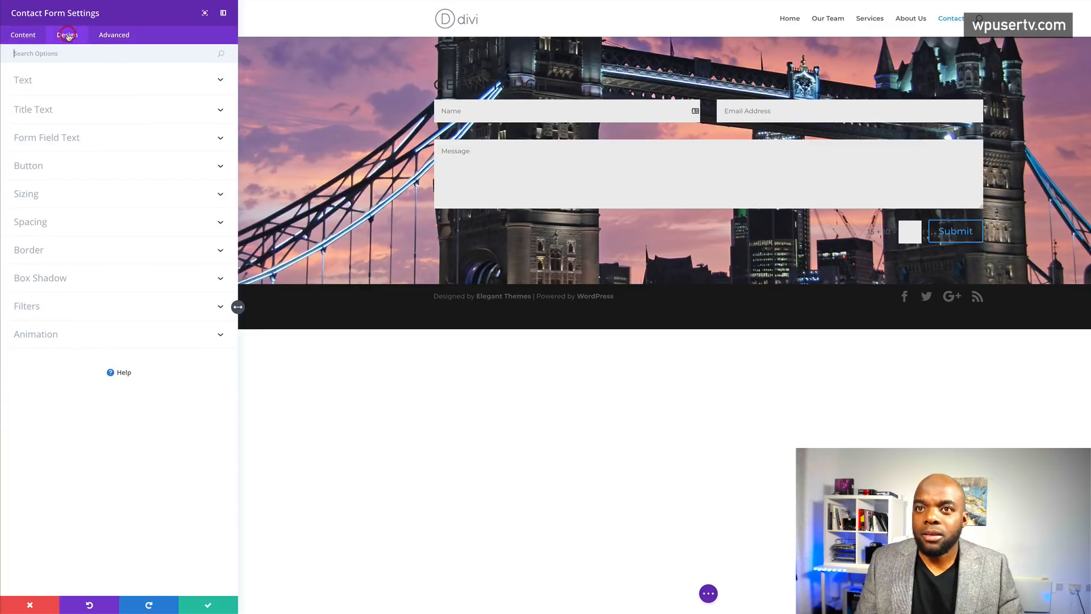
pyautogui.click(42, 110)
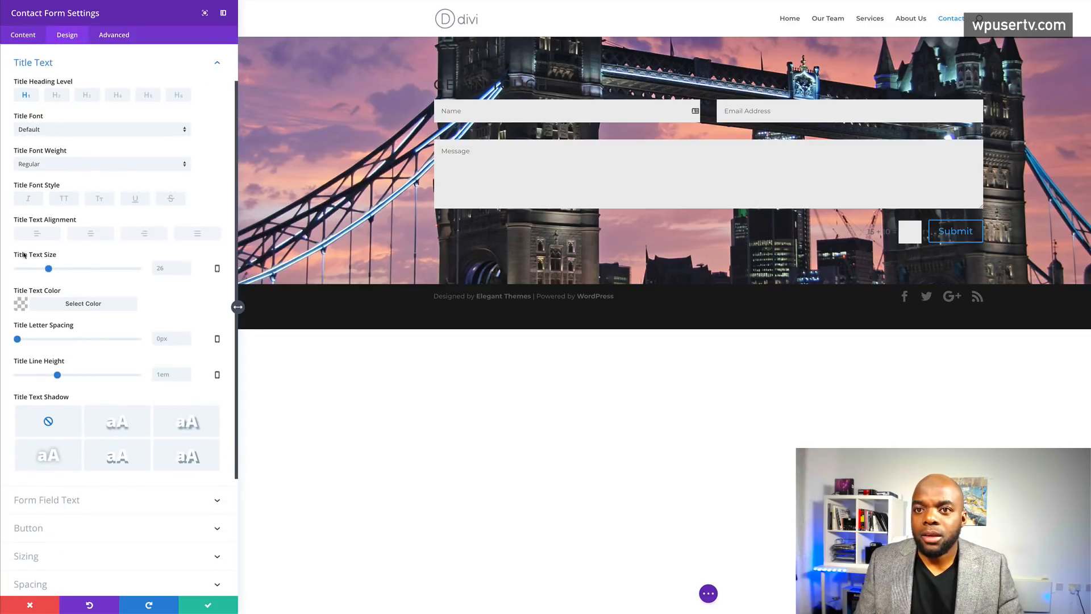
pyautogui.click(21, 305)
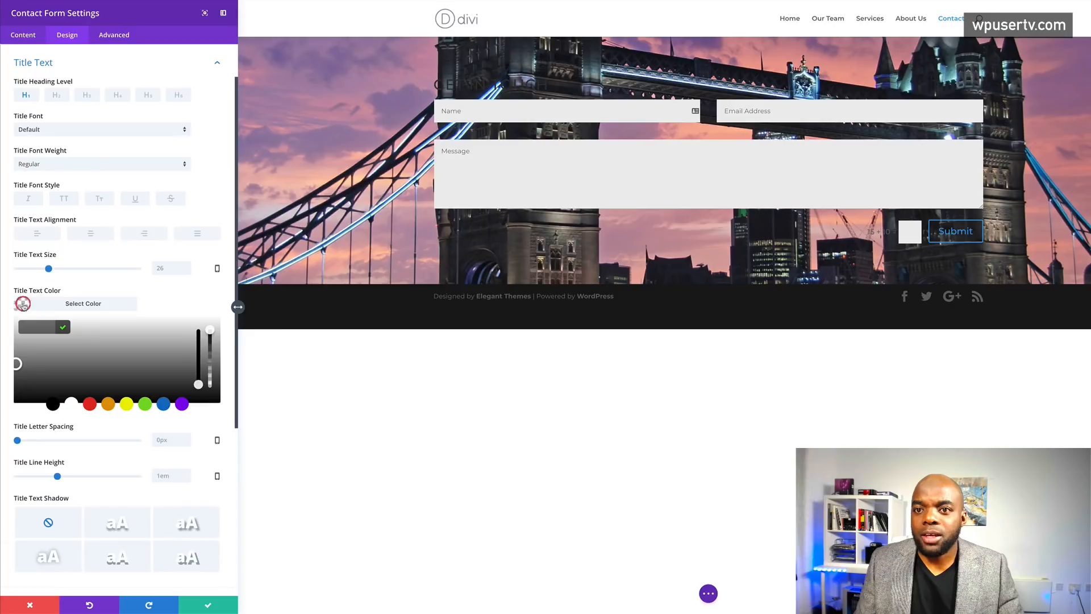
pyautogui.click(71, 405)
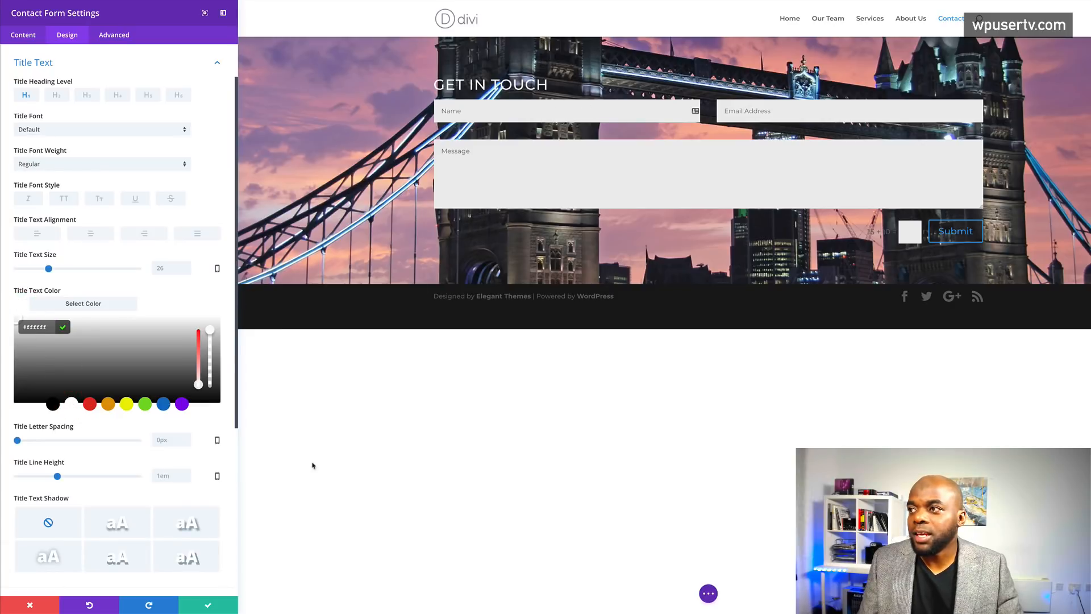
pyautogui.click(208, 607)
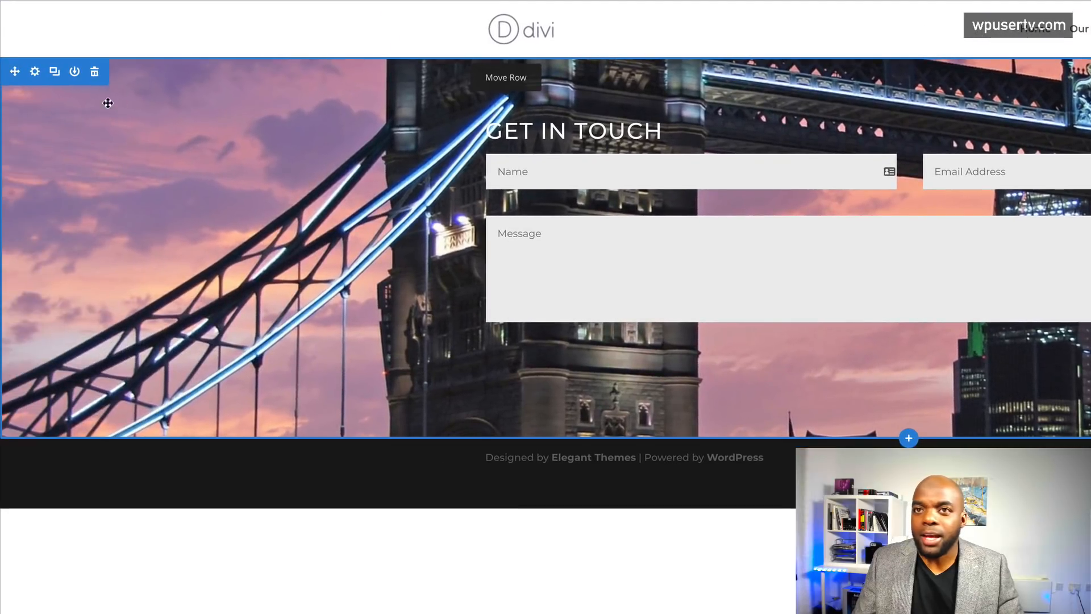
# - Add a white background colour to the bridge section
pyautogui.click(35, 72)
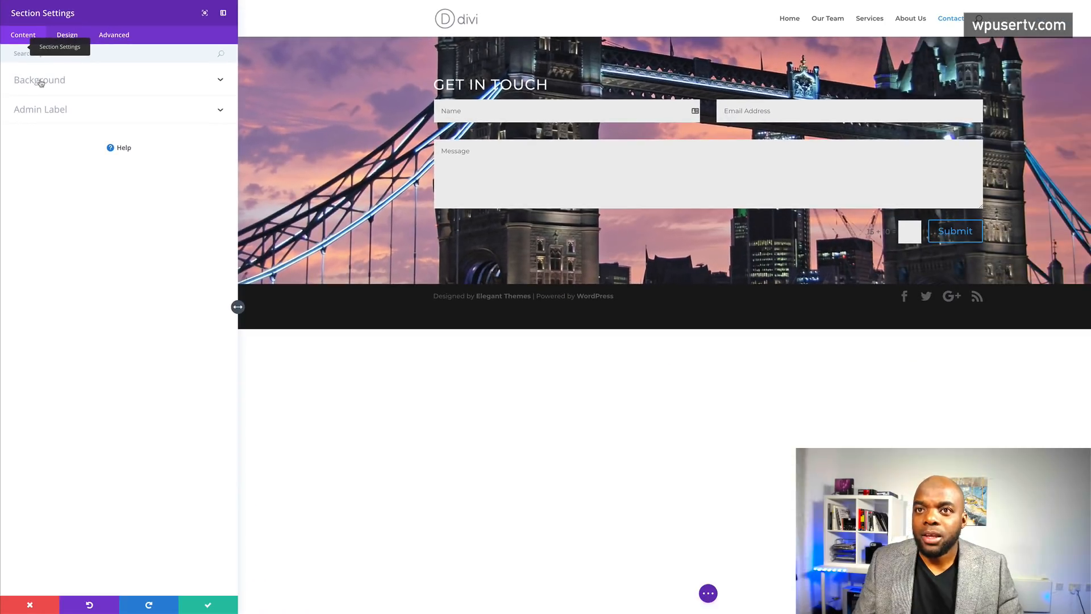
pyautogui.click(40, 83)
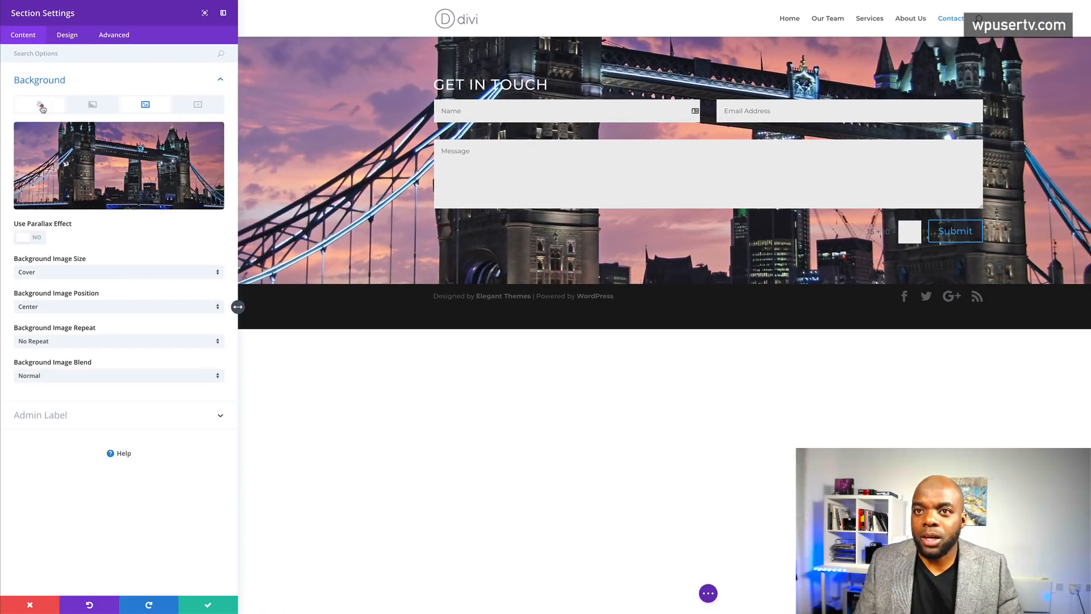
pyautogui.click(40, 105)
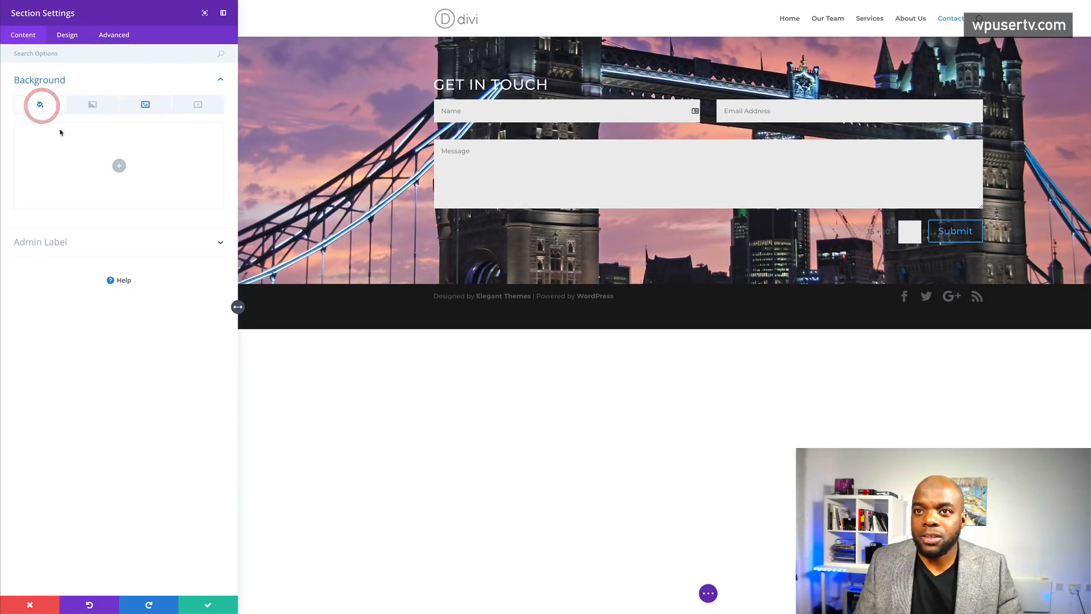
pyautogui.click(120, 168)
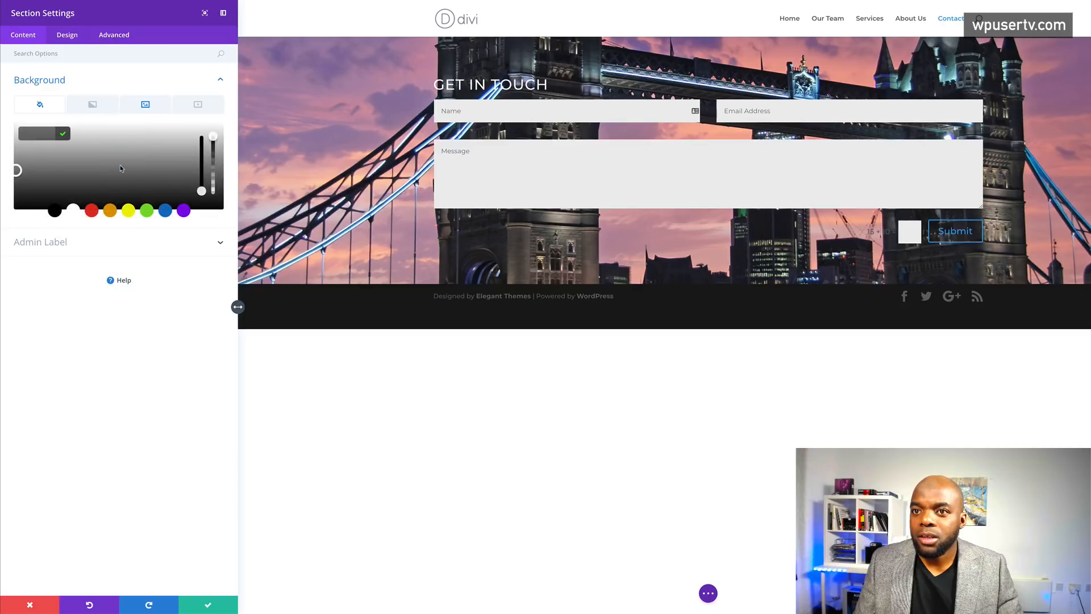
pyautogui.click(73, 210)
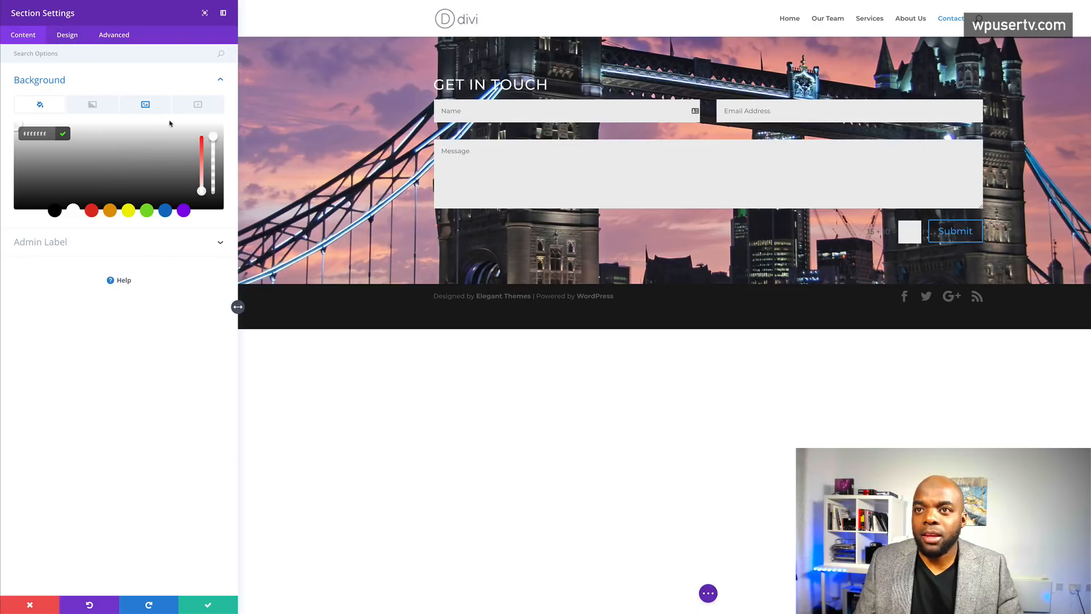
# - Set the background image blend mode to Overlay
pyautogui.click(147, 106)
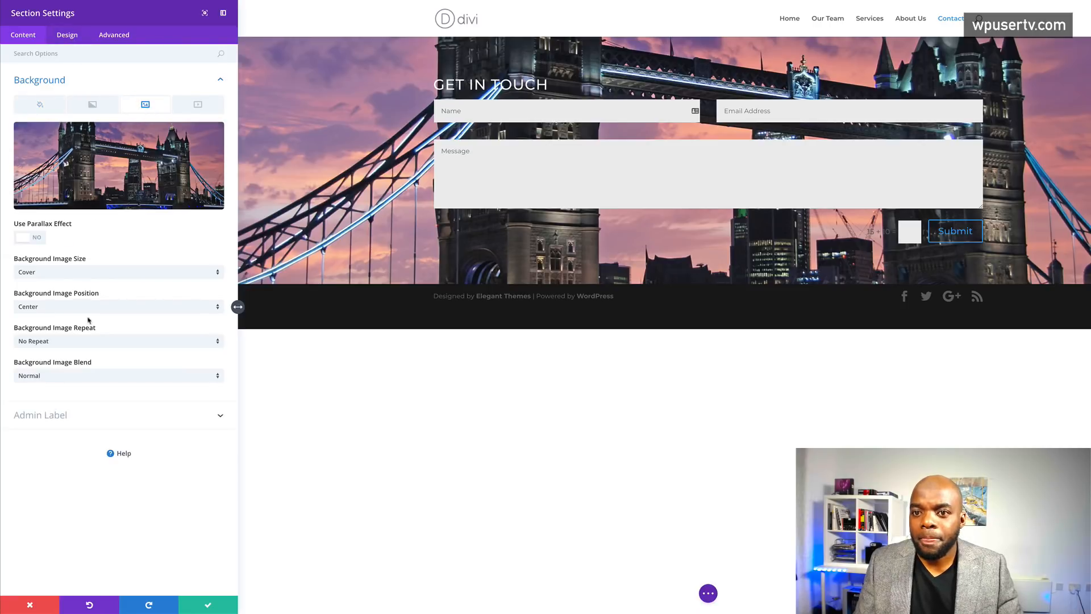
pyautogui.click(50, 378)
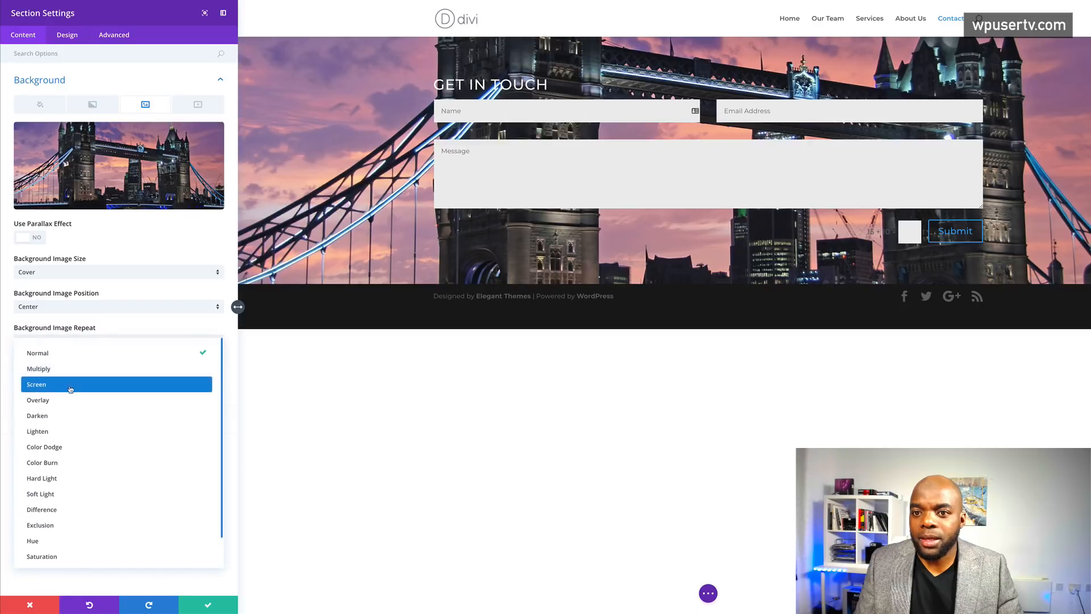
pyautogui.click(58, 400)
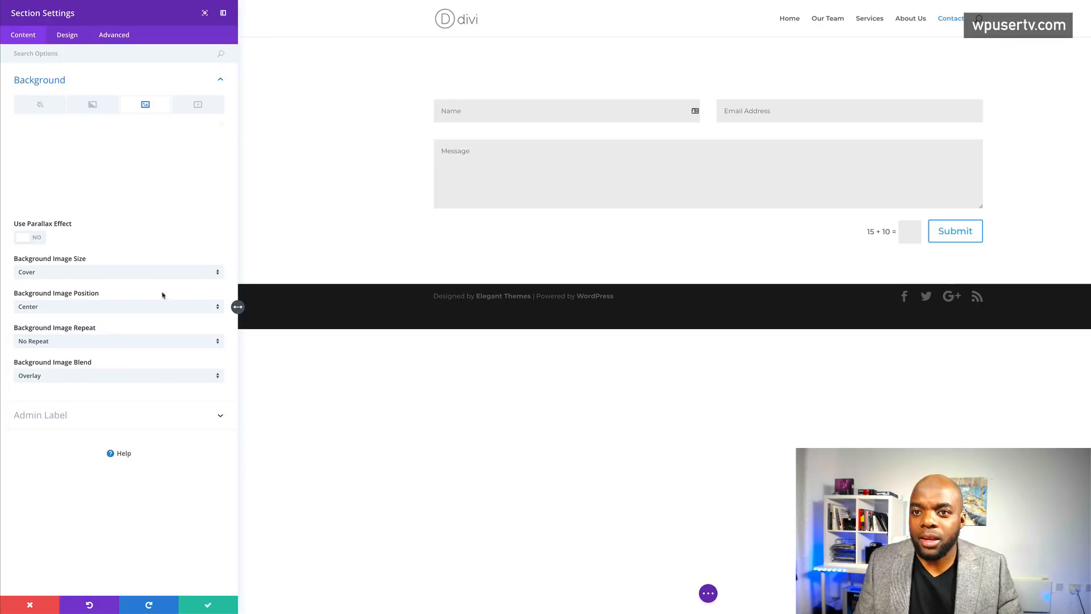
pyautogui.moveTo(48, 192)
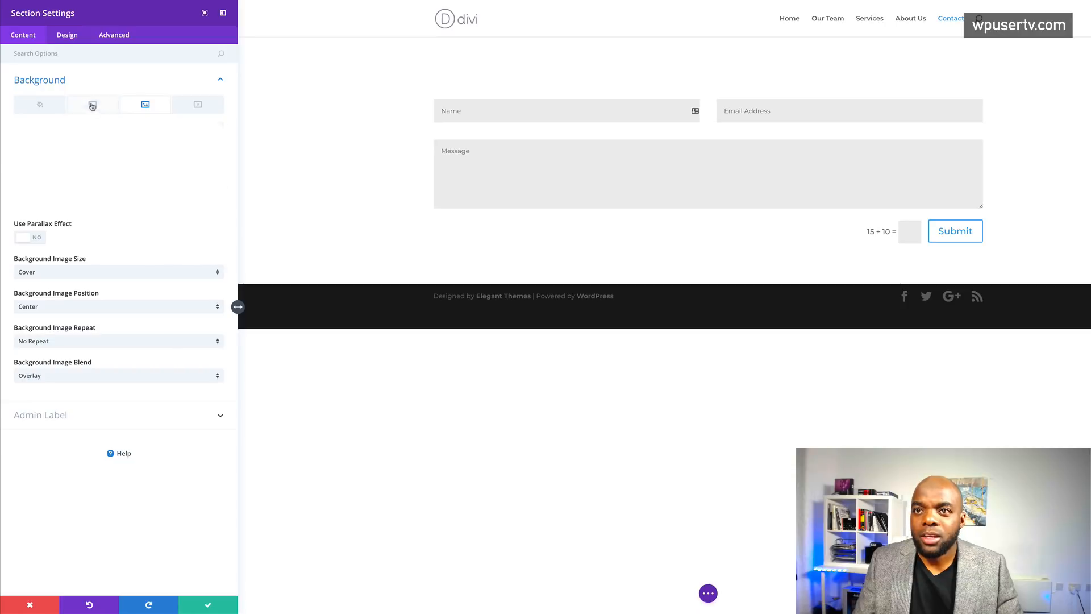
# - Lower the white colour's opacity so the bridge shows through, then save the section
pyautogui.click(40, 105)
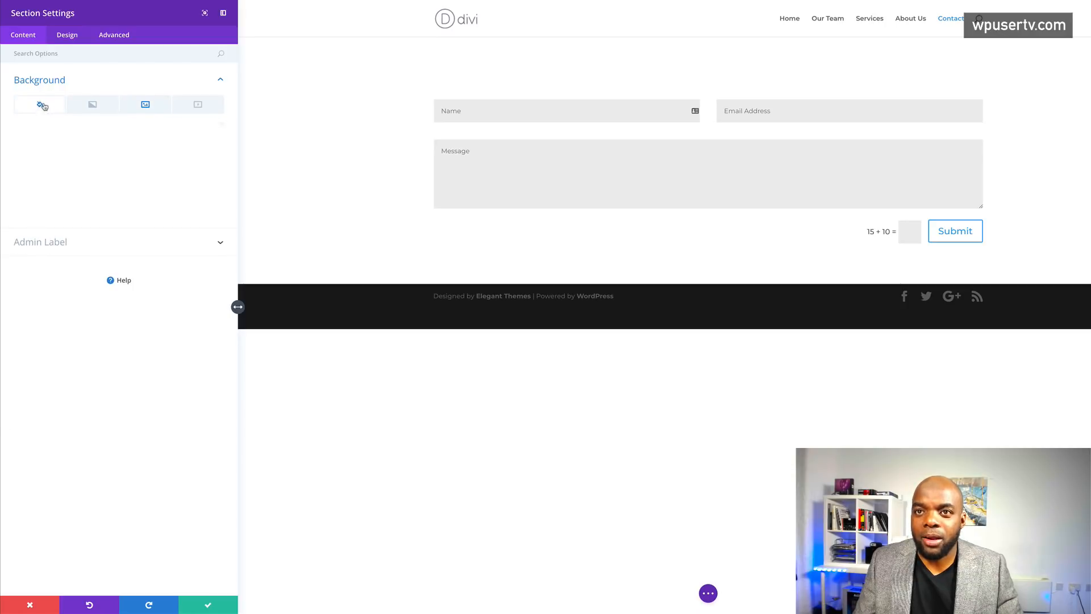
pyautogui.click(122, 162)
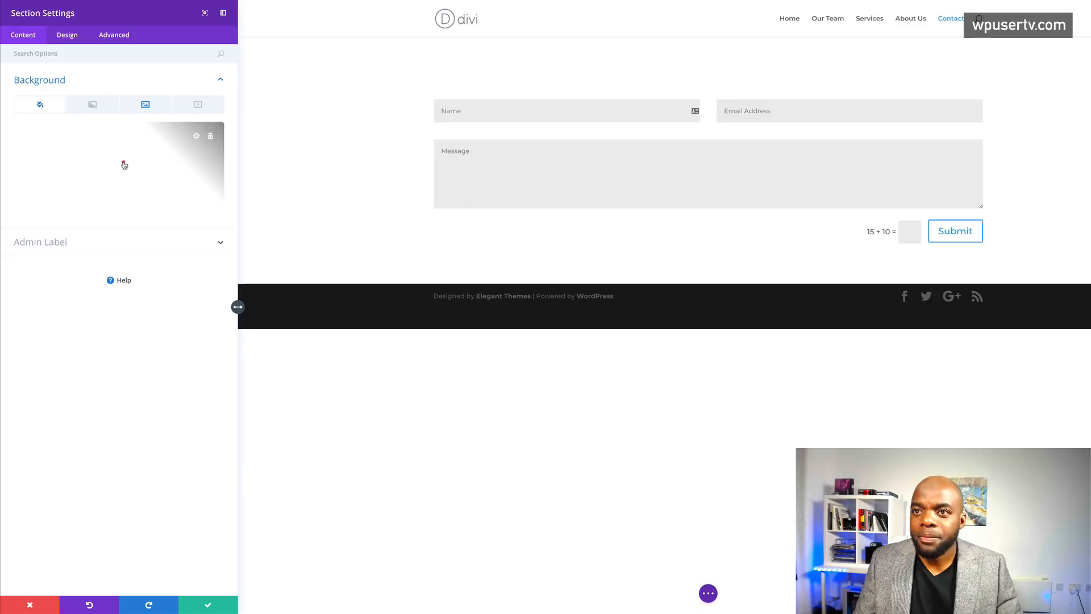
pyautogui.moveTo(214, 137)
pyautogui.mouseDown()
pyautogui.moveTo(217, 156)
pyautogui.moveTo(216, 147)
pyautogui.mouseUp()
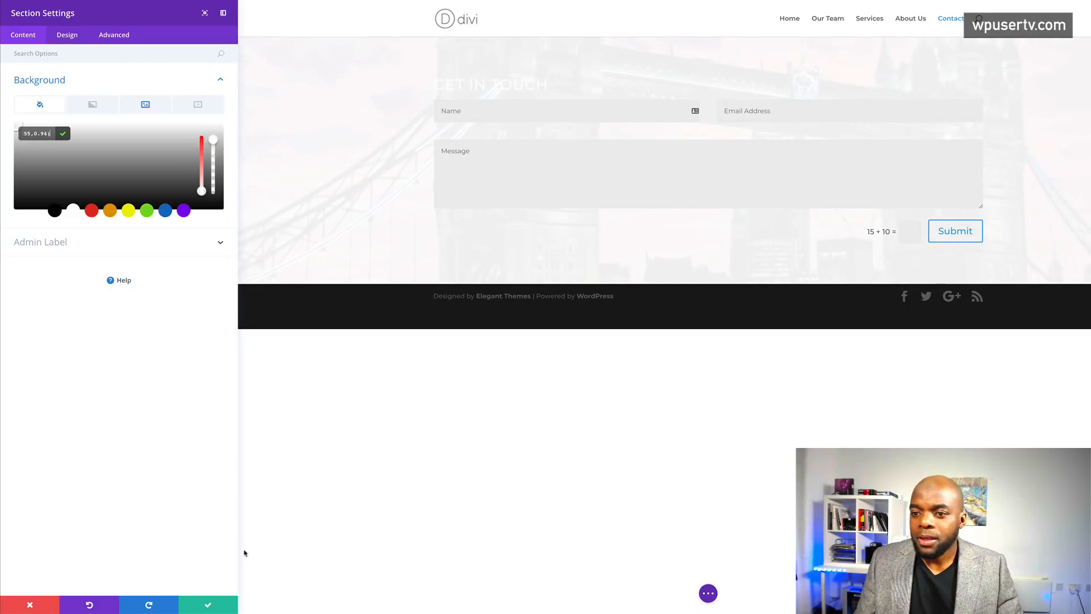
pyautogui.click(208, 605)
# - Change the form row to two equal 1/2 columns and add a Text module to the right column
pyautogui.moveTo(446, 108)
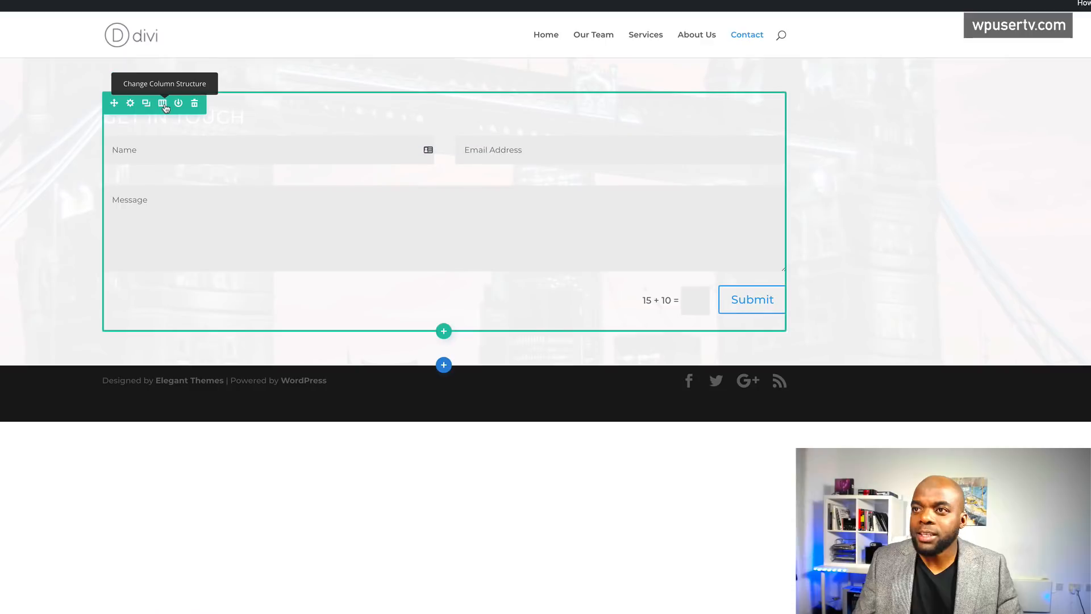
pyautogui.click(163, 104)
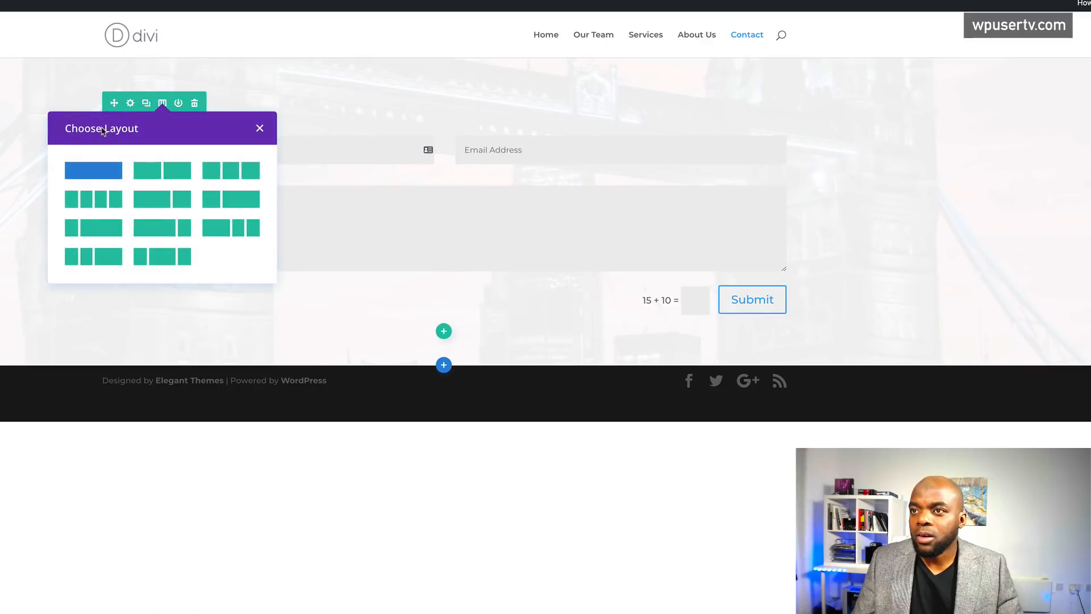
pyautogui.click(168, 168)
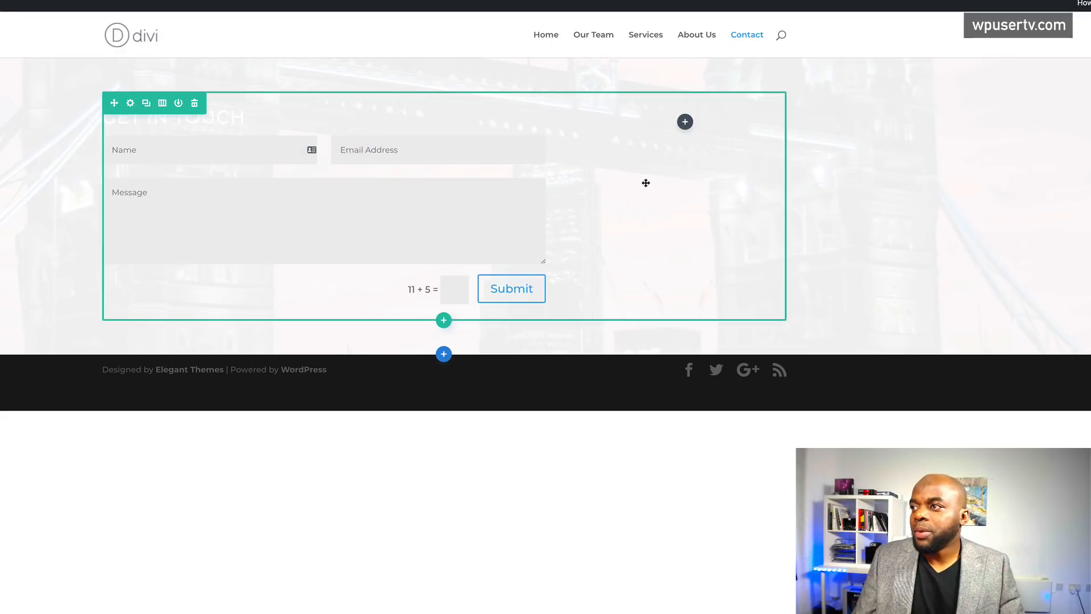
pyautogui.click(685, 123)
pyautogui.click(629, 214)
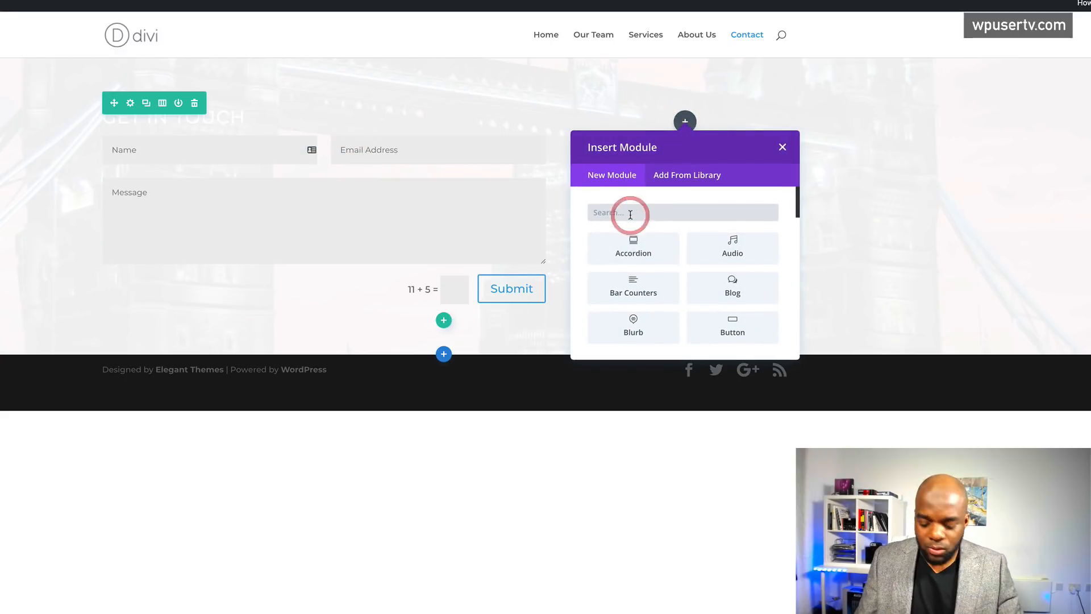
pyautogui.write('text')
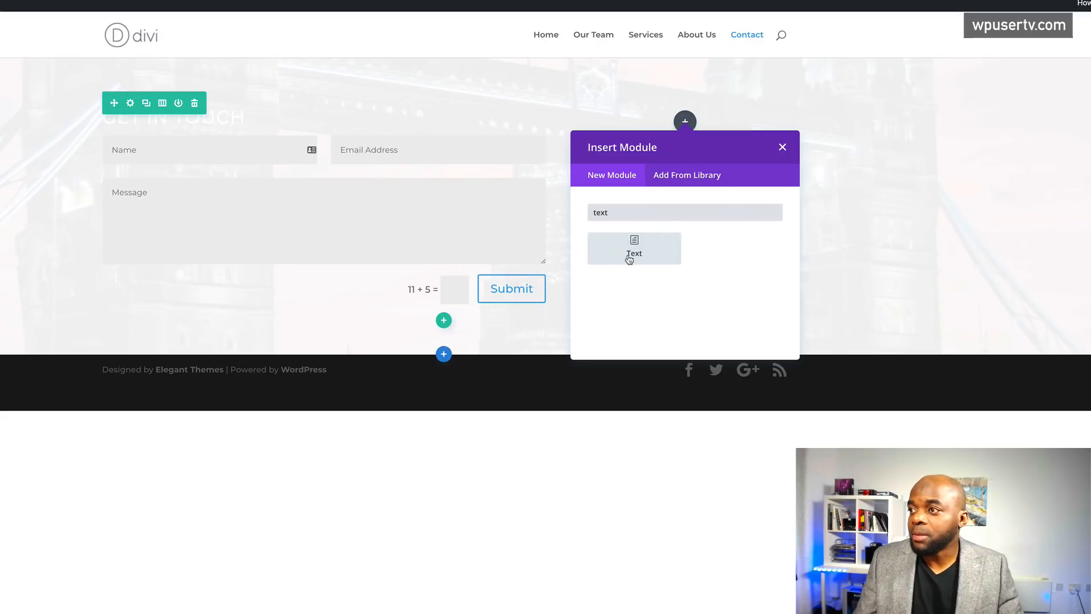
pyautogui.click(629, 253)
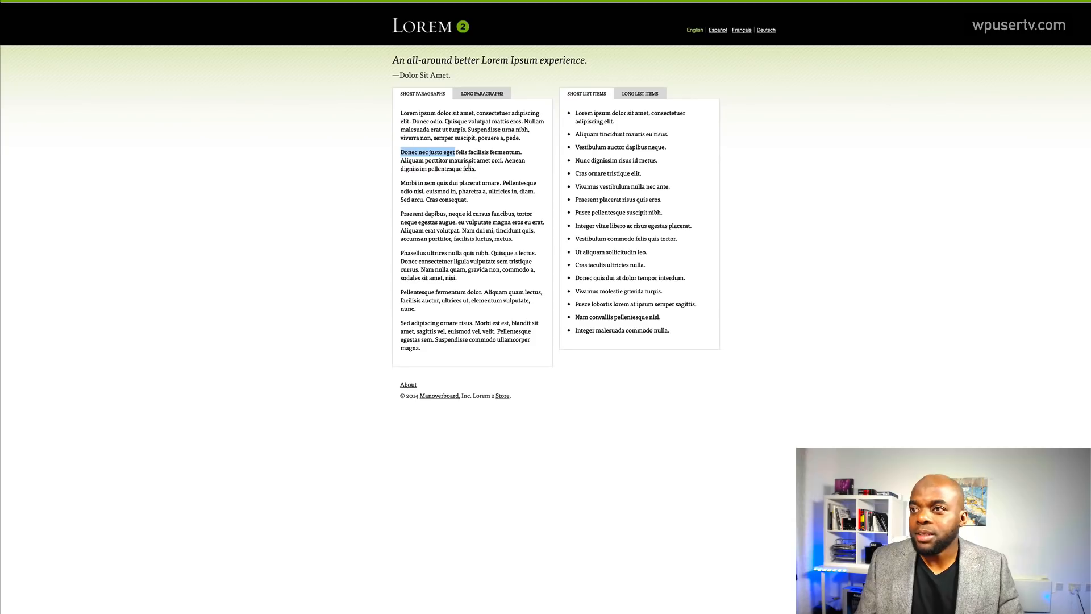
# - Paste placeholder paragraphs and move 'Lorem ipsum dolor sit' onto its own first line
pyautogui.click(469, 165)
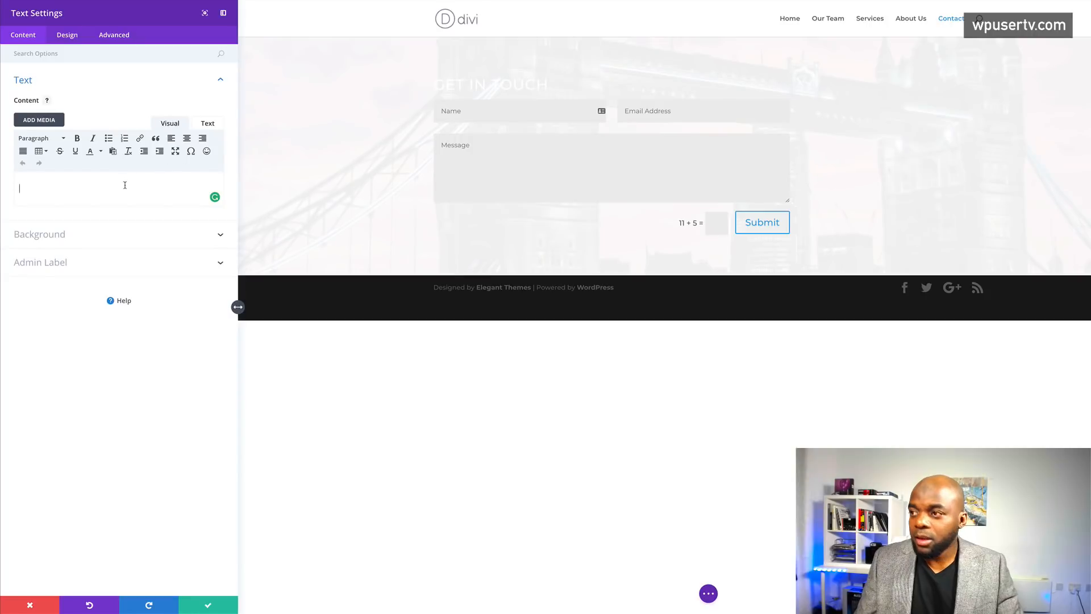
pyautogui.write('Lorem ipsum dolor sit amet, consectetuer adipiscing elit. Donec odio. Quisque volutpat mattis eros. Nullam malesuada erat ut turpis. Suspendisse urna nibh, viverra non, semper suscipit, posuere a, pede. Donec nec justo eget felis facilisis fermentum. Aliquam porttitor mauris sit amet orci. Aenean dignissim pellentesque felis. Morbi in sem quis dui placerat ornare. Pellentesque odio nisi, euismod in, pharetra a, ultricies in, diam. Sed arcu. Cras consequat. Praesent dapibus, neque id cursus faucibus, tortor neque egestas augue, eu vulputate magna eros eu erat. Aliquam erat volutpat. Nam dui mi, tincidunt quis, accumsan porttitor, facilisis luctus, metus.')
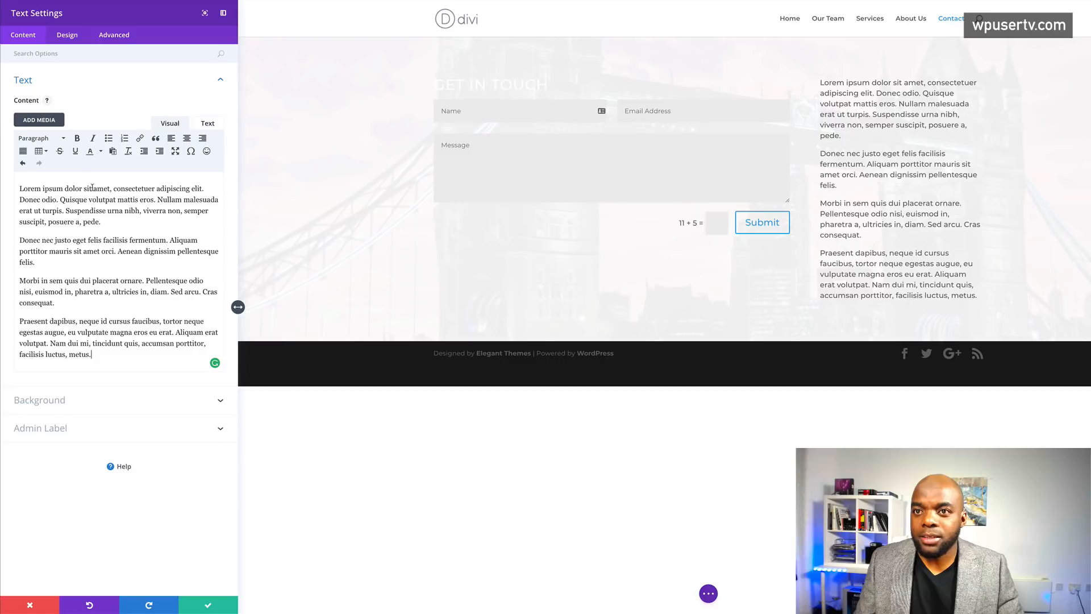
pyautogui.moveTo(91, 188); pyautogui.dragTo(23, 183)
pyautogui.hotkey('ctrl', 'c')
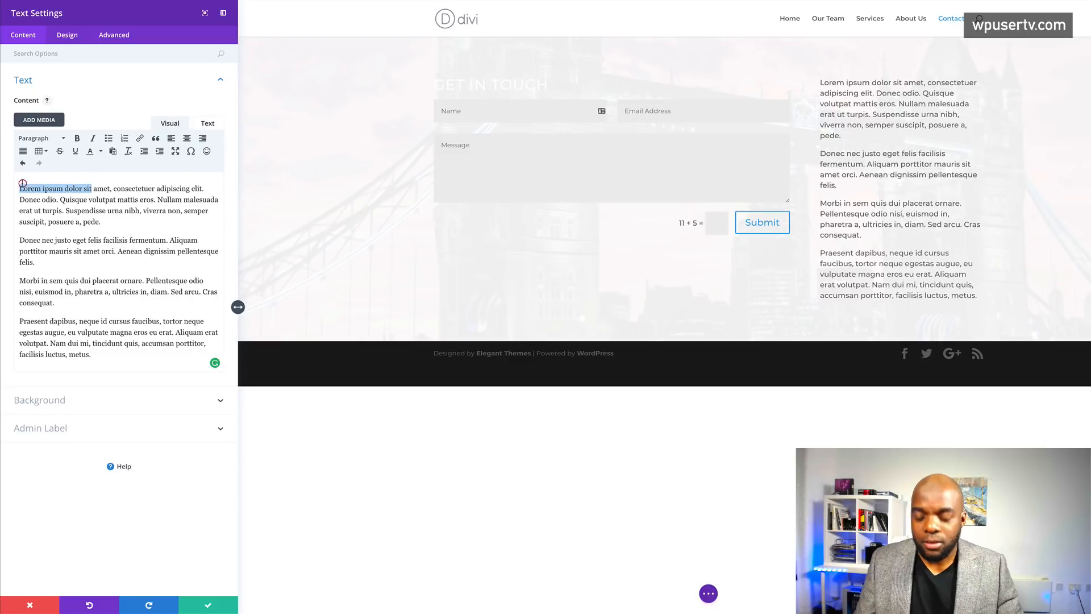
pyautogui.press('BackSpace')
pyautogui.press('Return')
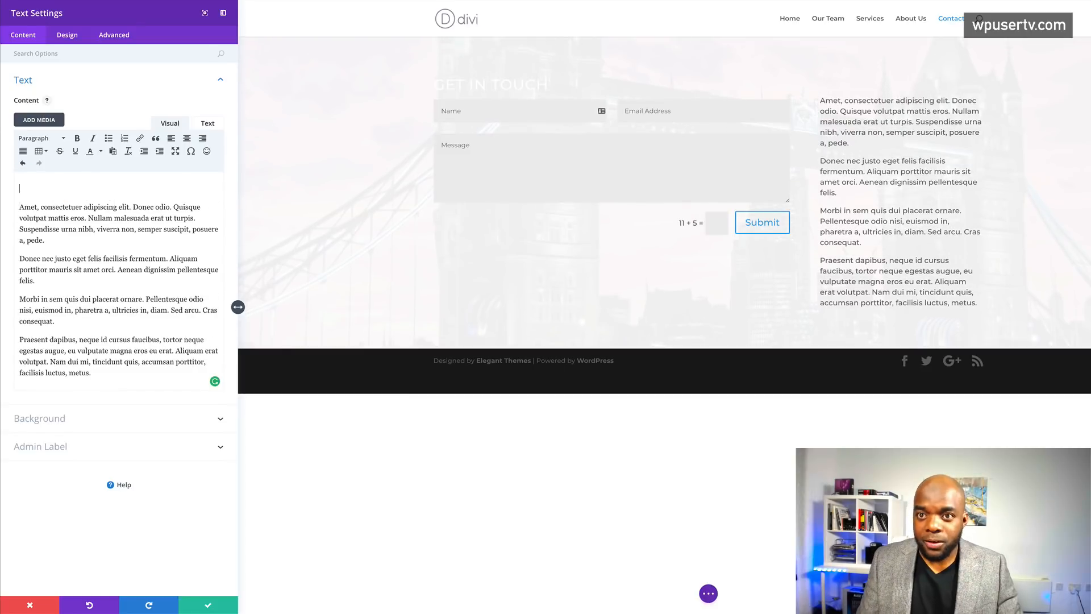
pyautogui.hotkey('ctrl', 'v')
# - Format the 'Lorem ipsum dolor sit' line as Heading 3
pyautogui.moveTo(94, 188); pyautogui.dragTo(12, 184)
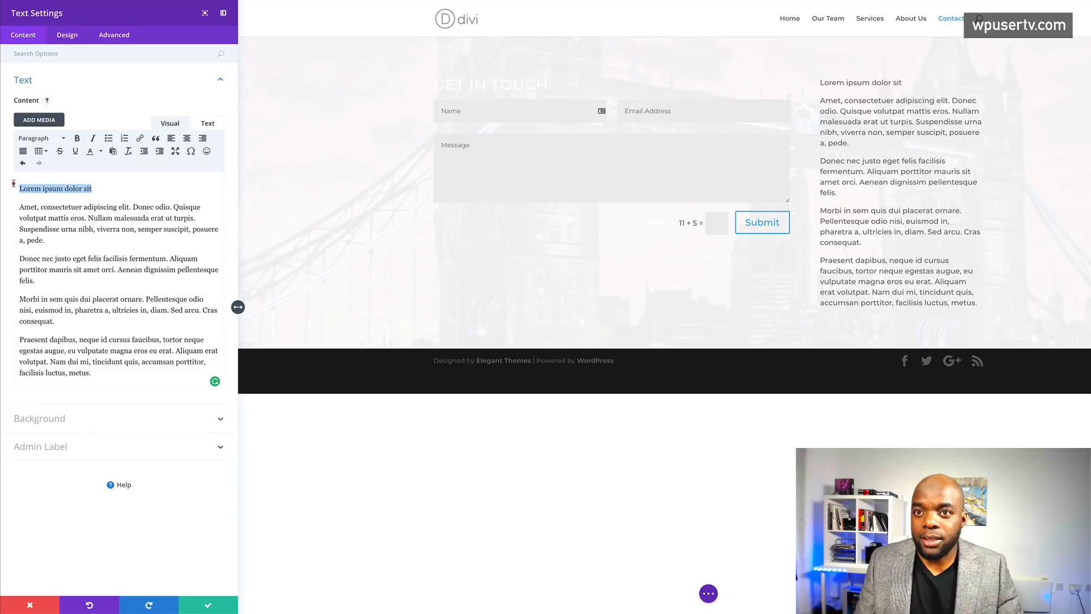
pyautogui.click(43, 138)
pyautogui.click(60, 173)
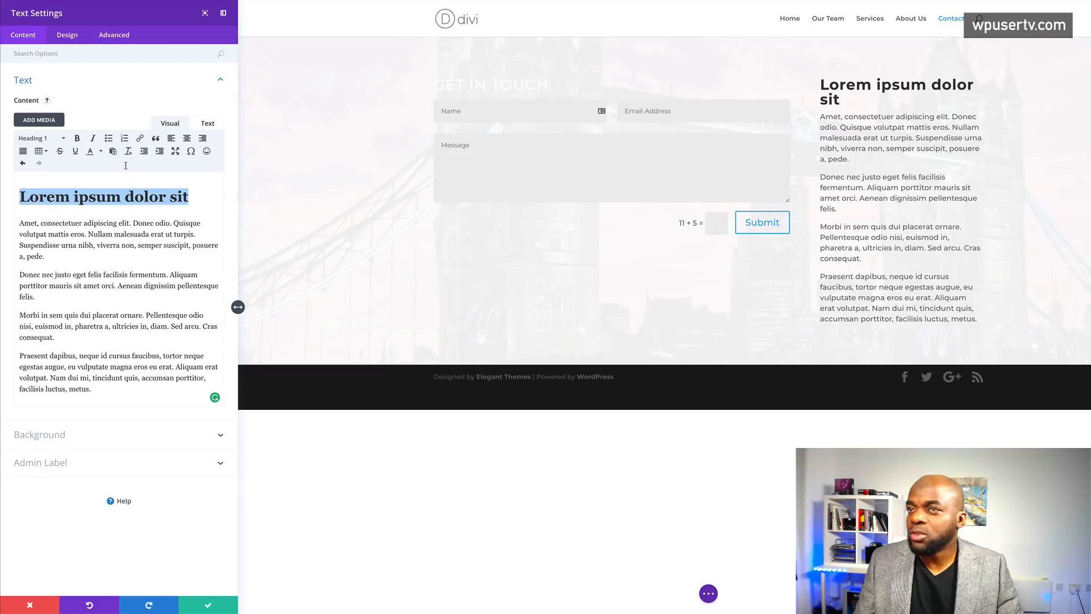
pyautogui.click(42, 138)
pyautogui.click(60, 210)
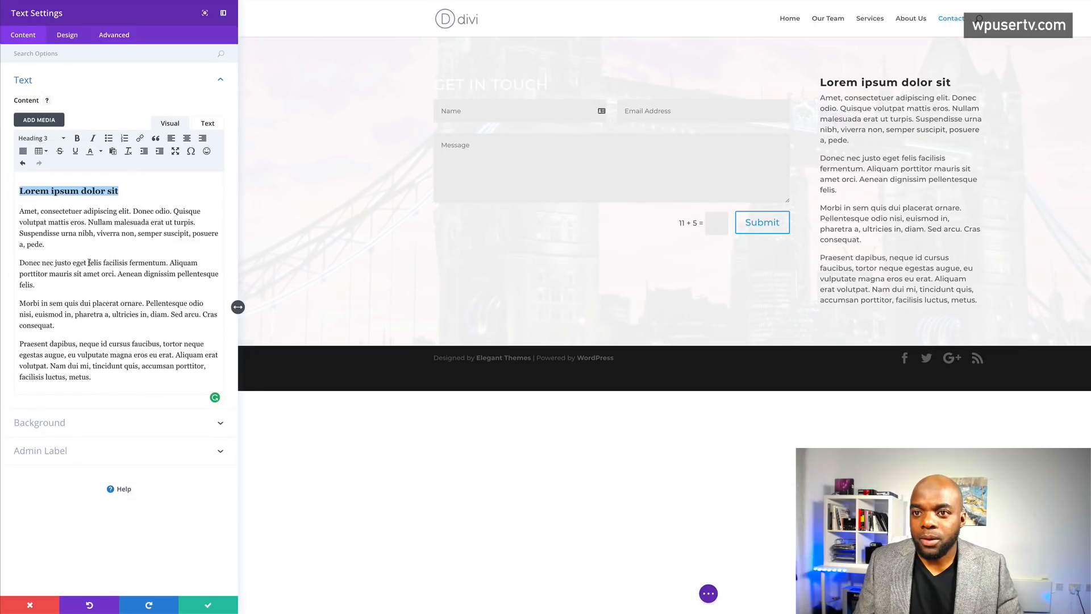
# - Make 'Donec nec justo eget' a Heading 3 and select the Morbi paragraph for removal
pyautogui.moveTo(85, 263); pyautogui.dragTo(18, 259)
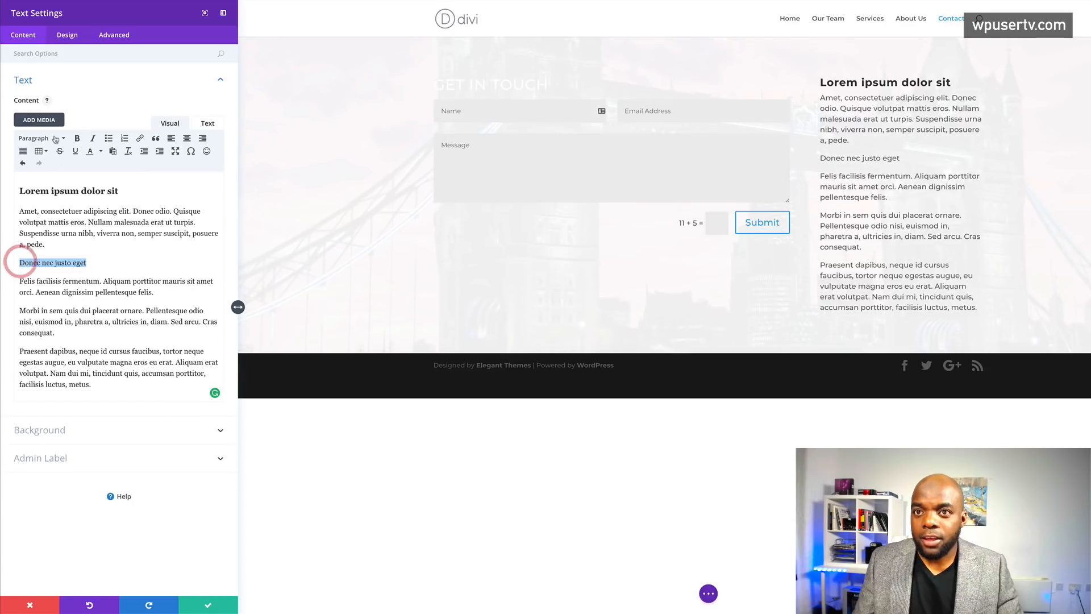
pyautogui.click(54, 140)
pyautogui.click(61, 211)
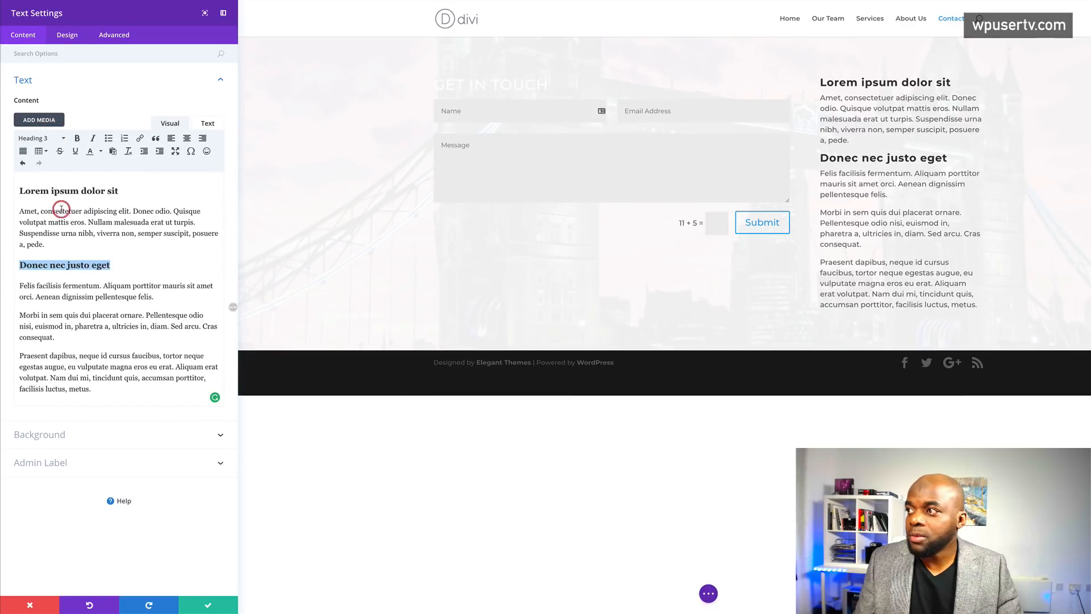
pyautogui.moveTo(23, 315); pyautogui.dragTo(67, 342)
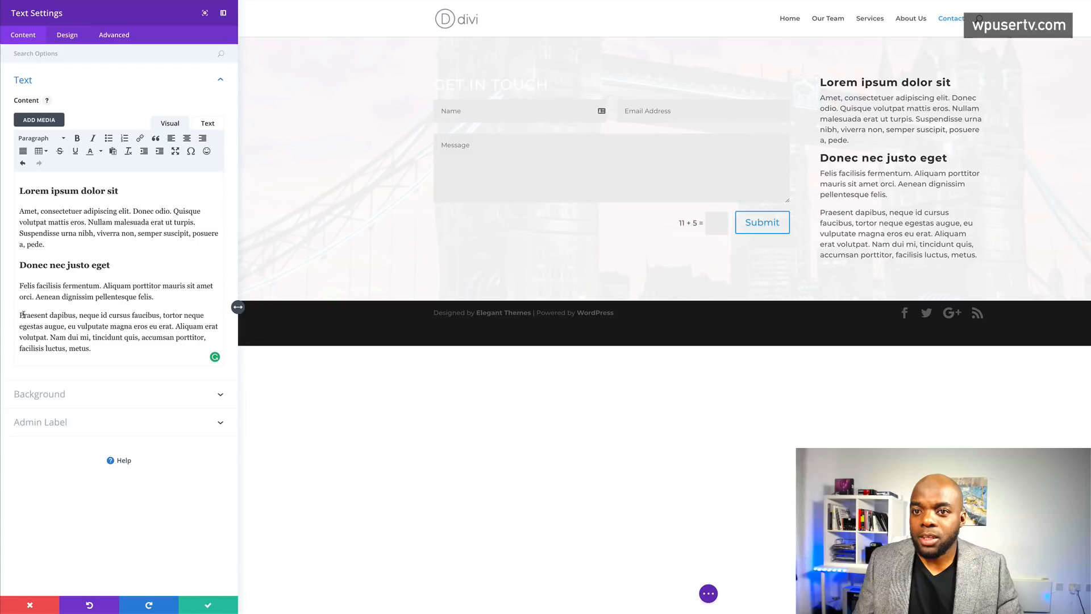
# - Replace the Praesent paragraph with Tel and Mobile number lines using the +44 country code
pyautogui.moveTo(20, 315); pyautogui.dragTo(191, 347)
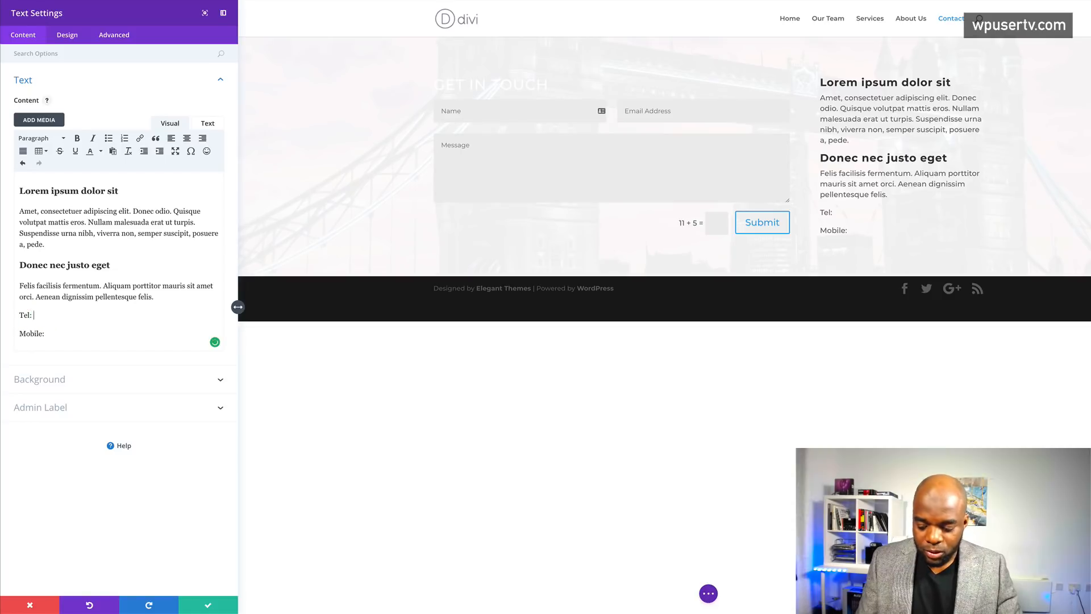
pyautogui.click(78, 335)
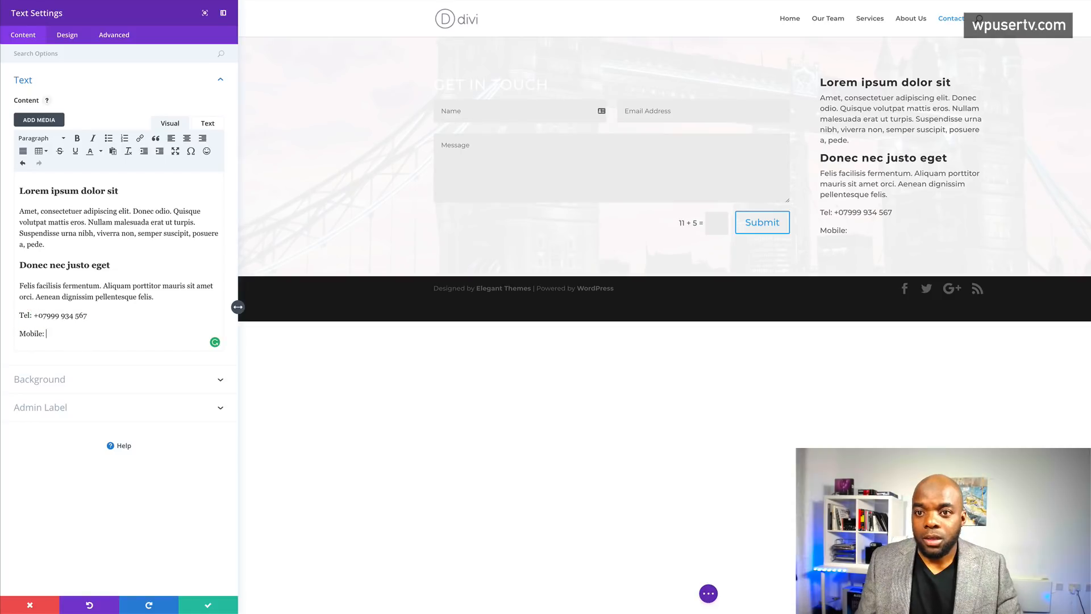
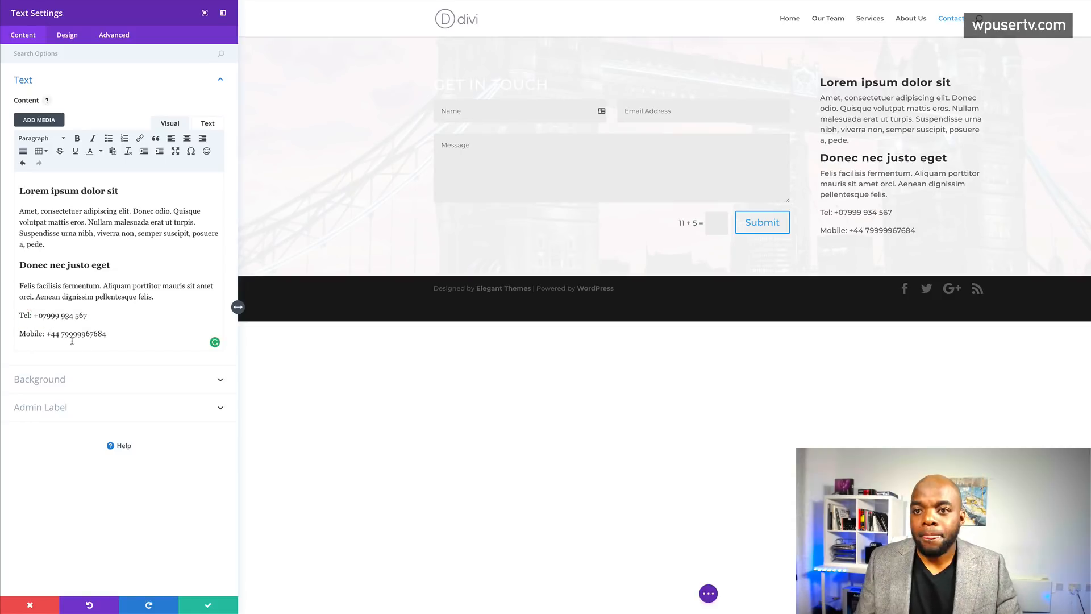
pyautogui.click(77, 334)
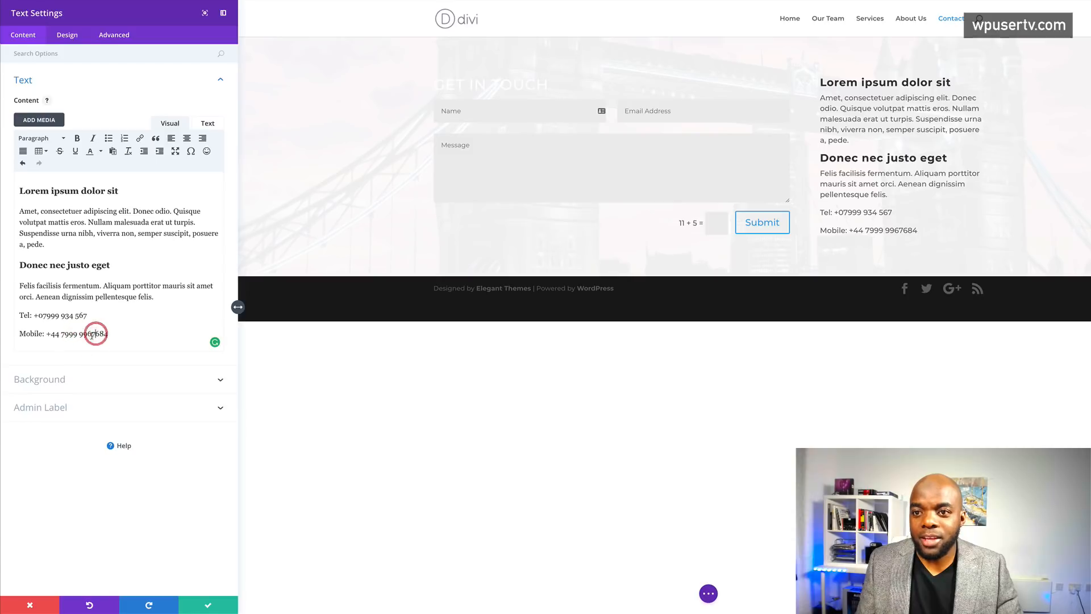
pyautogui.click(91, 334)
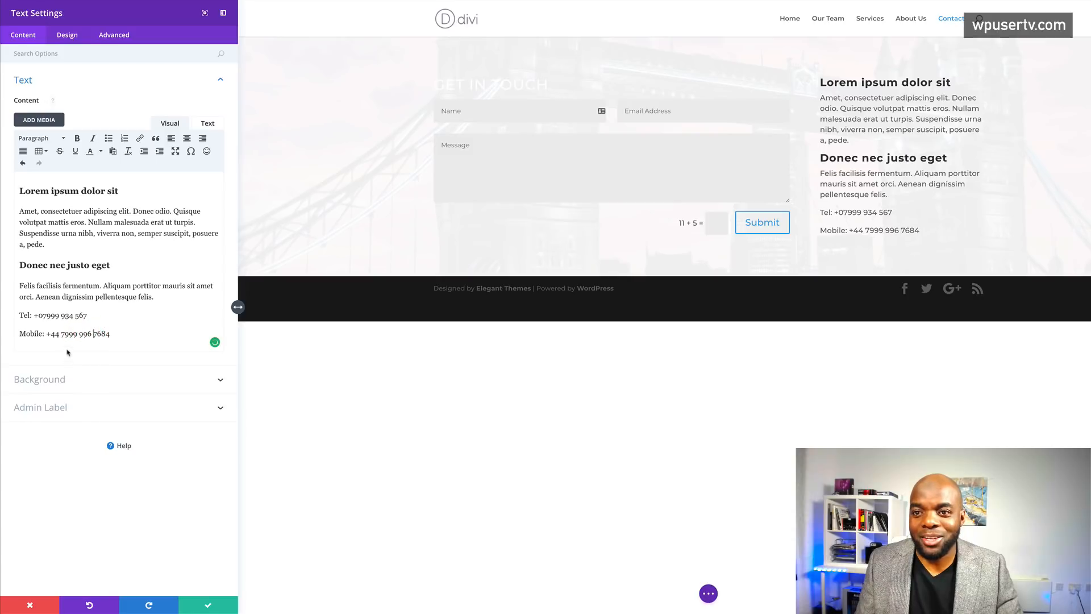
pyautogui.click(42, 316)
pyautogui.press('BackSpace')
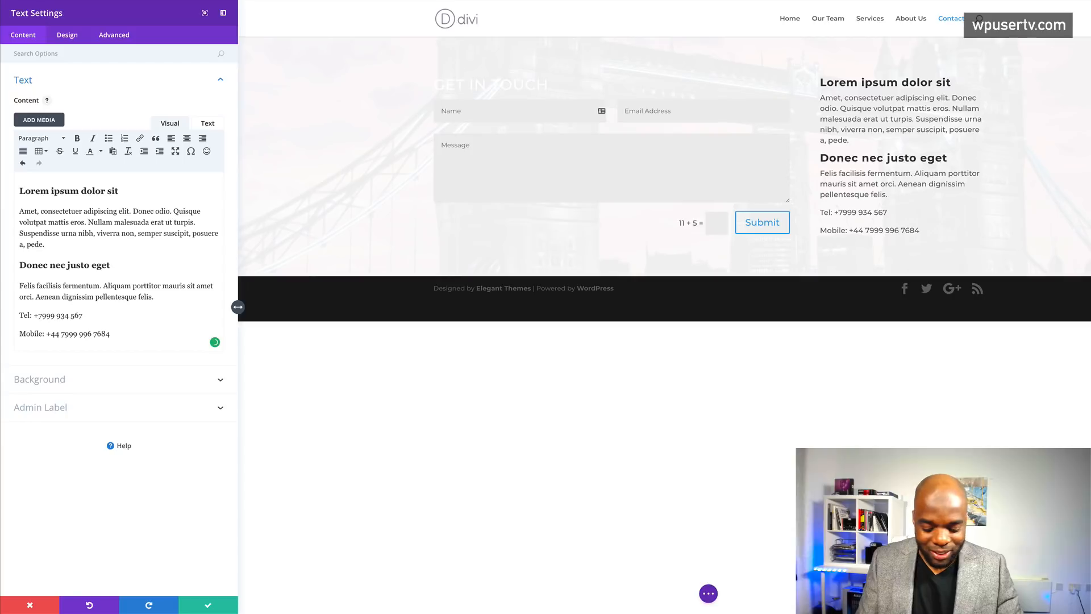
pyautogui.write('44')
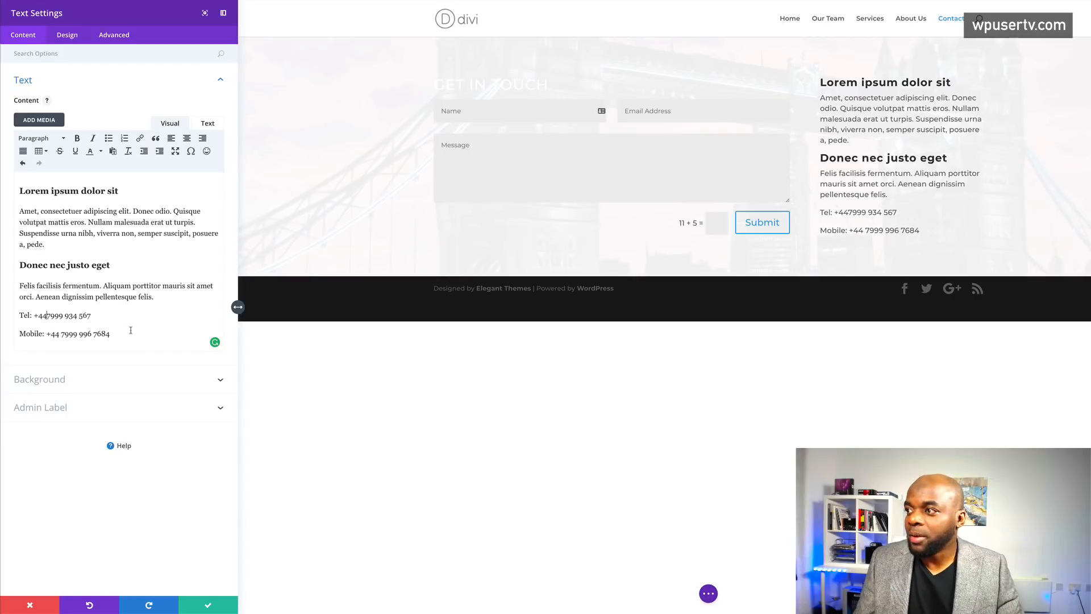
# - Make both the Tel and Mobile lines bold
pyautogui.moveTo(21, 315); pyautogui.dragTo(92, 317)
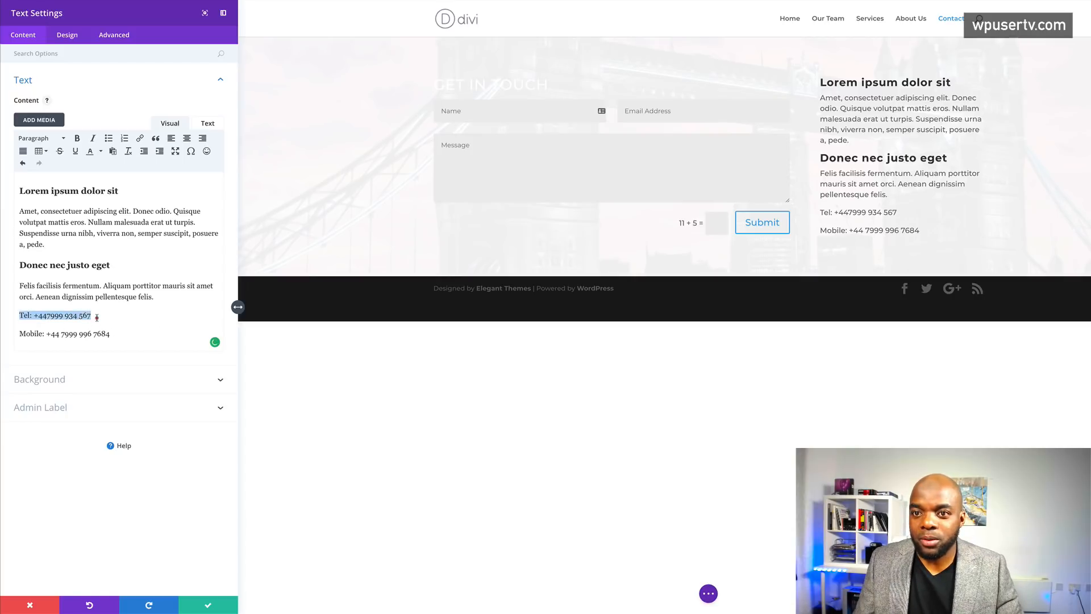
pyautogui.click(77, 138)
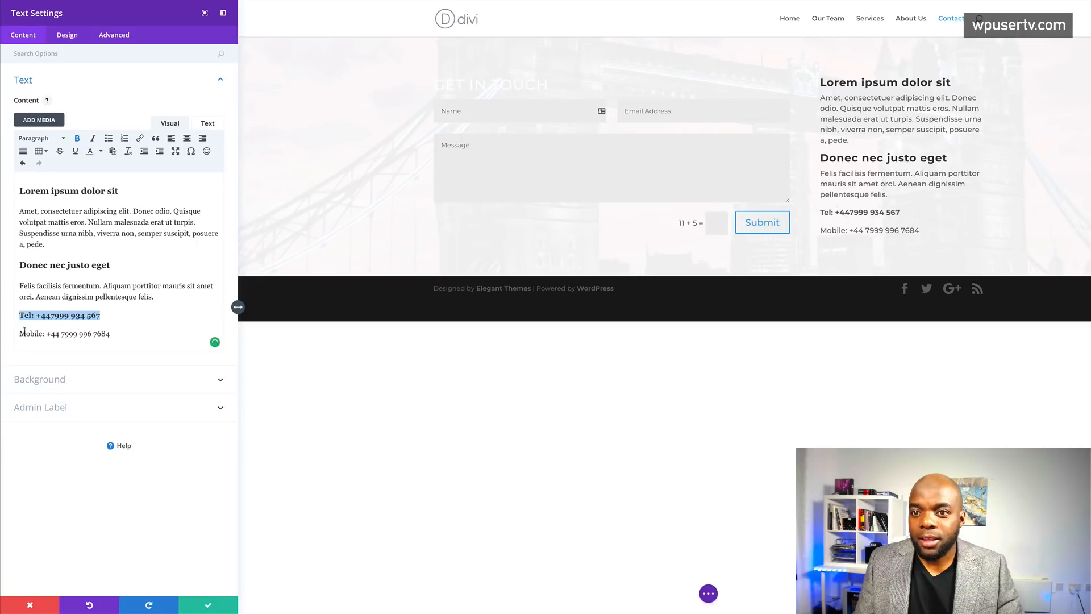
pyautogui.moveTo(21, 334); pyautogui.dragTo(112, 337)
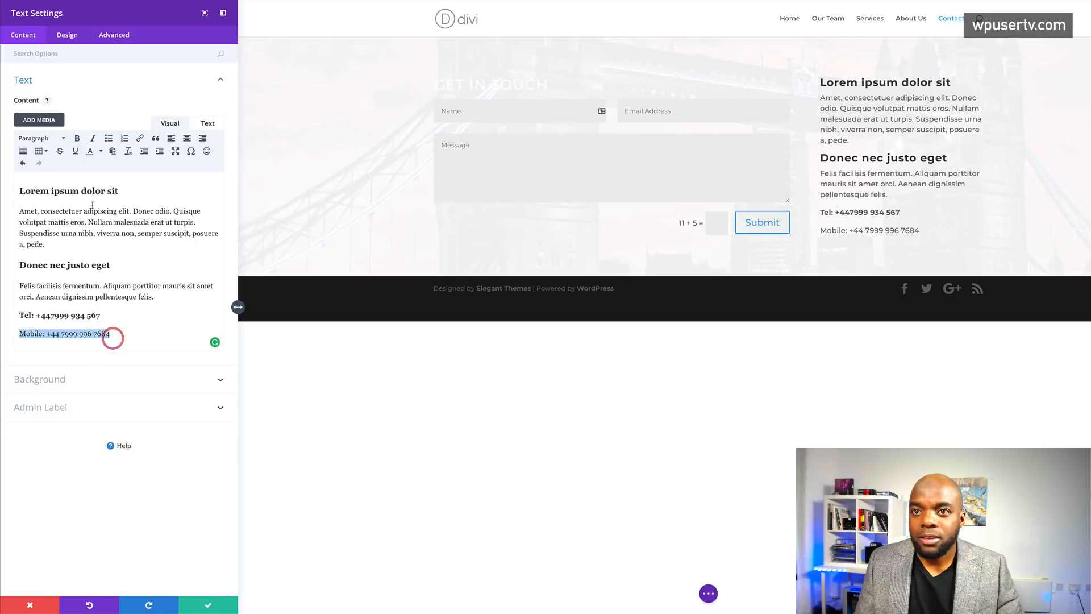
pyautogui.click(77, 139)
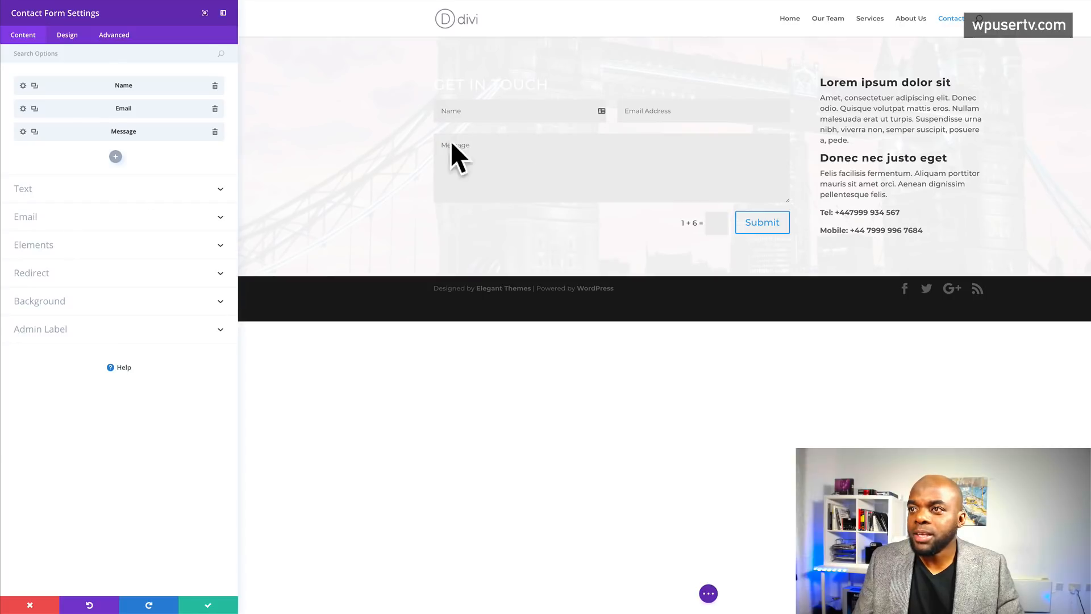
# - Set the contact form's GET IN TOUCH title text colour to black, #1c1c1c
pyautogui.click(72, 38)
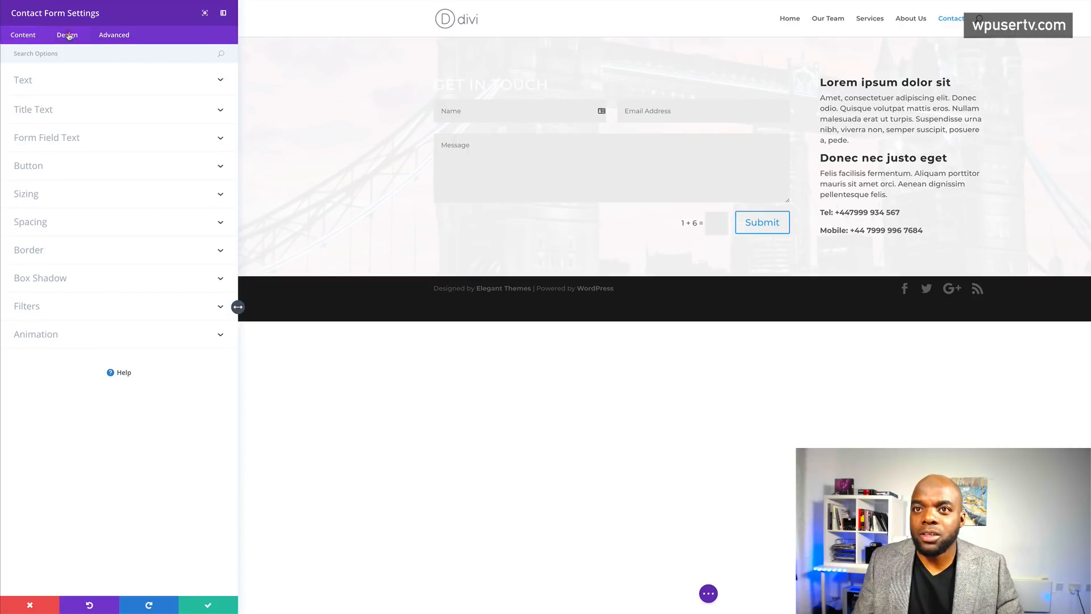
pyautogui.click(51, 112)
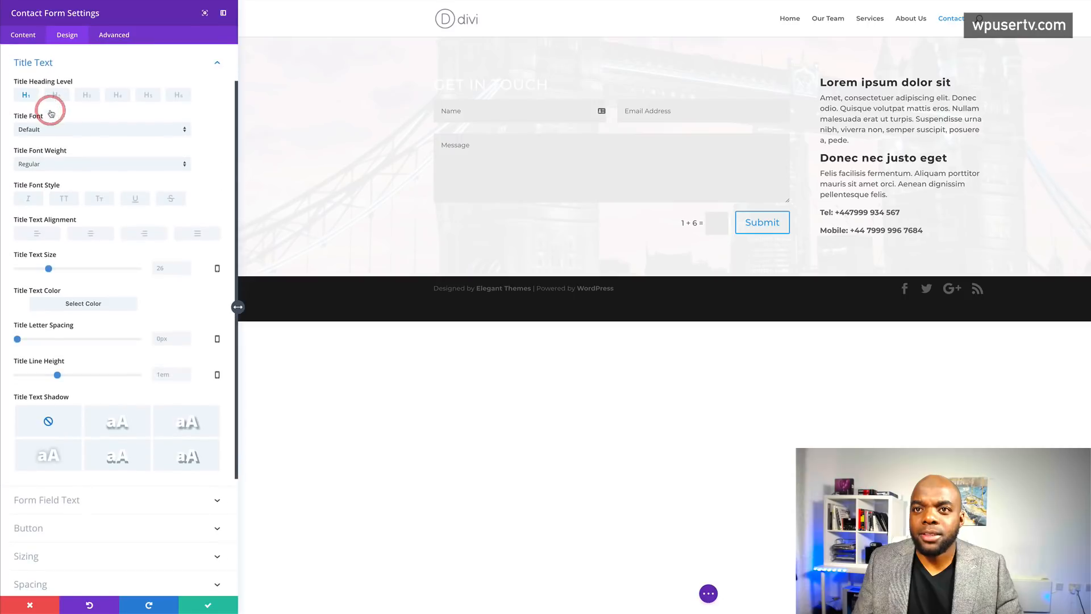
pyautogui.click(22, 305)
pyautogui.click(53, 403)
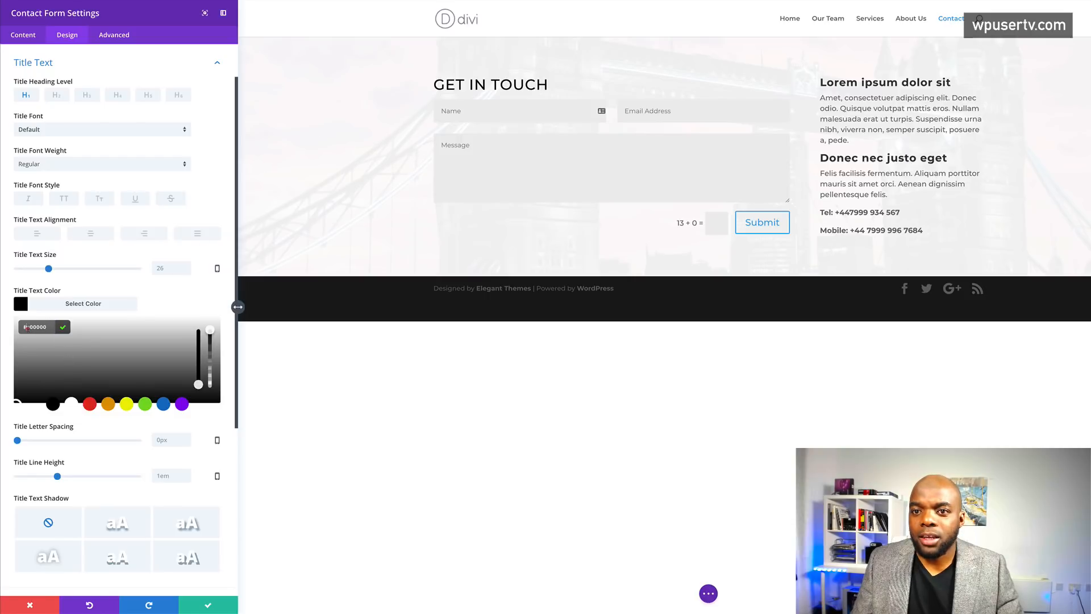
pyautogui.click(55, 331)
pyautogui.write('#1')
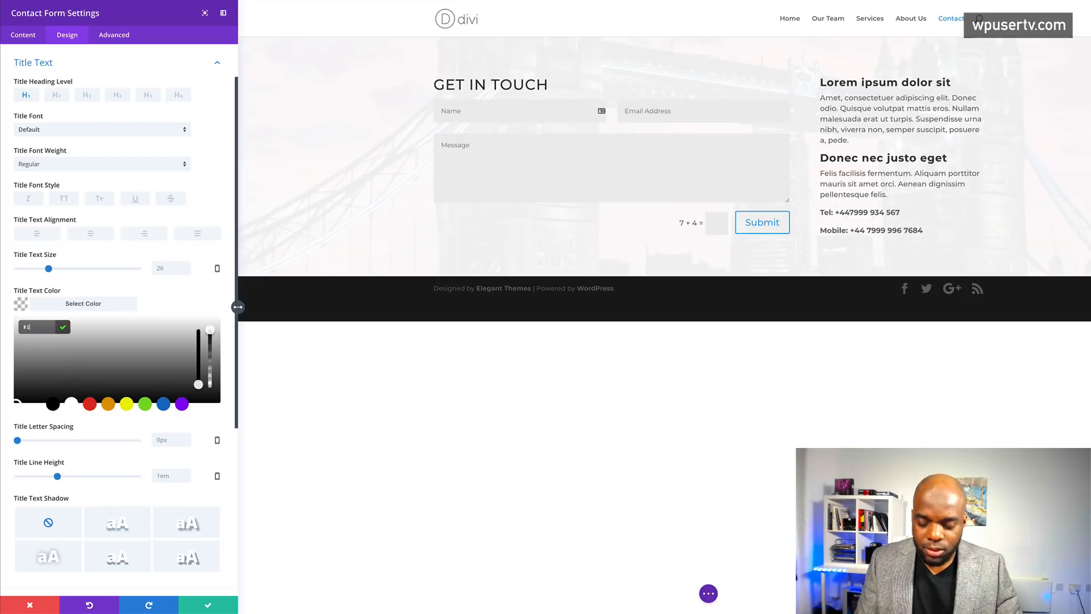
pyautogui.write('c1c1c')
pyautogui.click(186, 297)
pyautogui.click(197, 291)
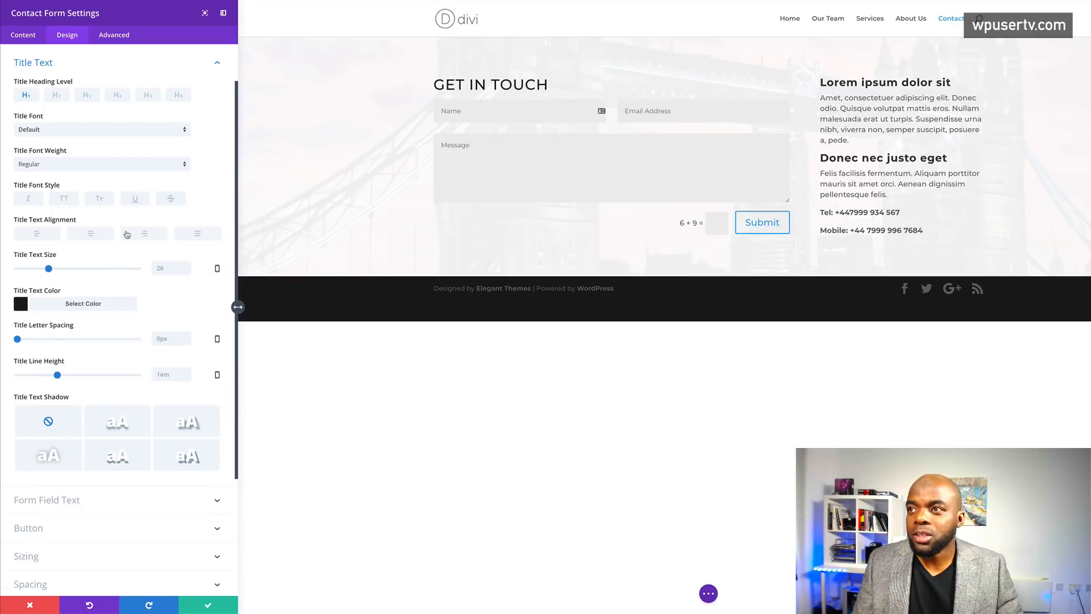
pyautogui.scroll(-2, 112, 510)
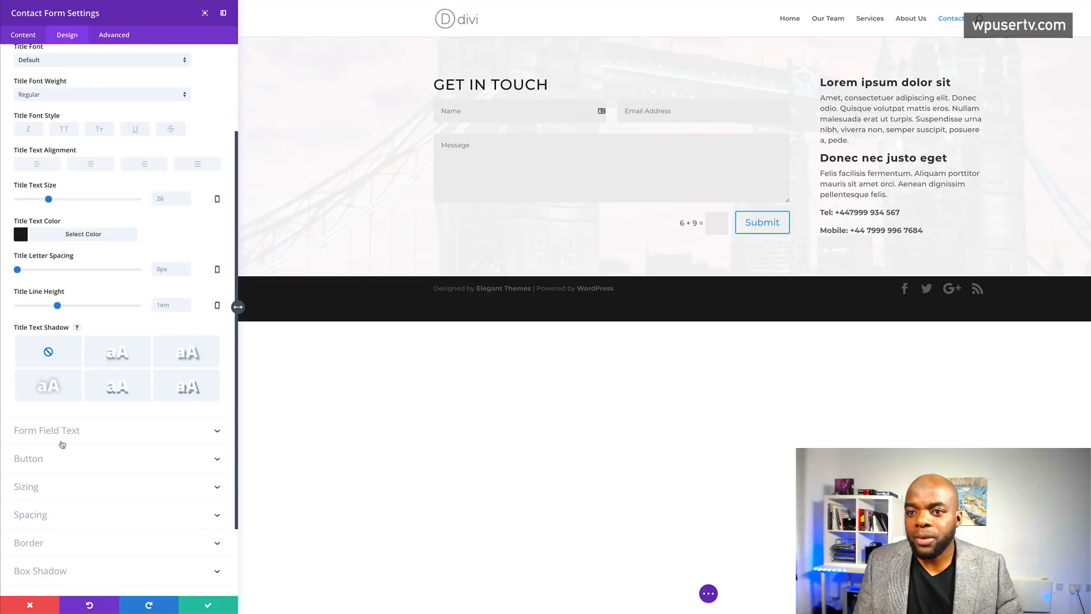
# - Style the form field text with colour #1c1c1c, 16px size and 1.8em line height
pyautogui.click(66, 431)
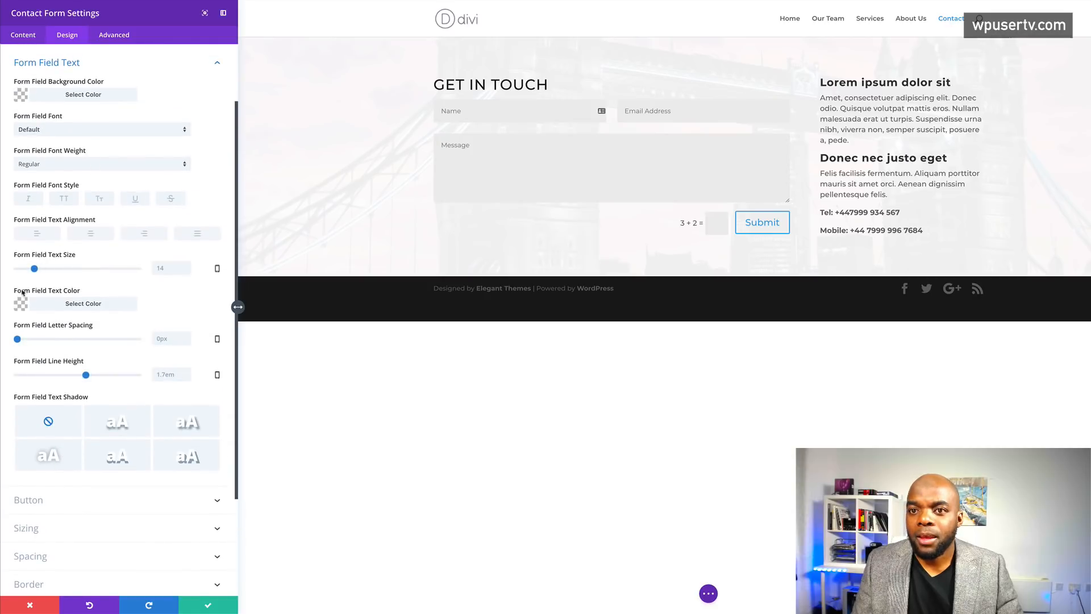
pyautogui.click(21, 305)
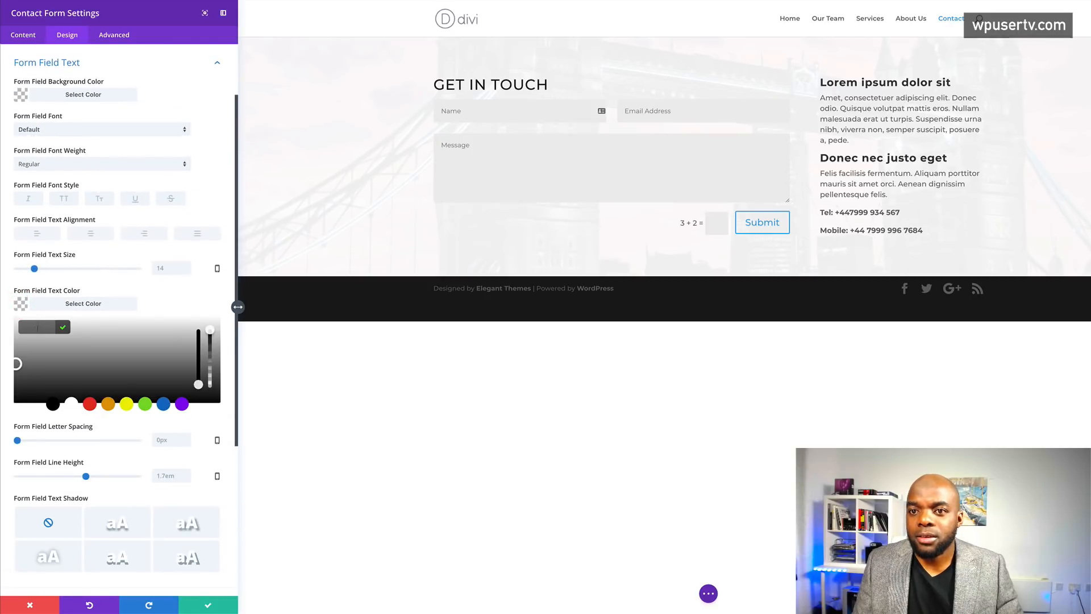
pyautogui.write('1c1c1c')
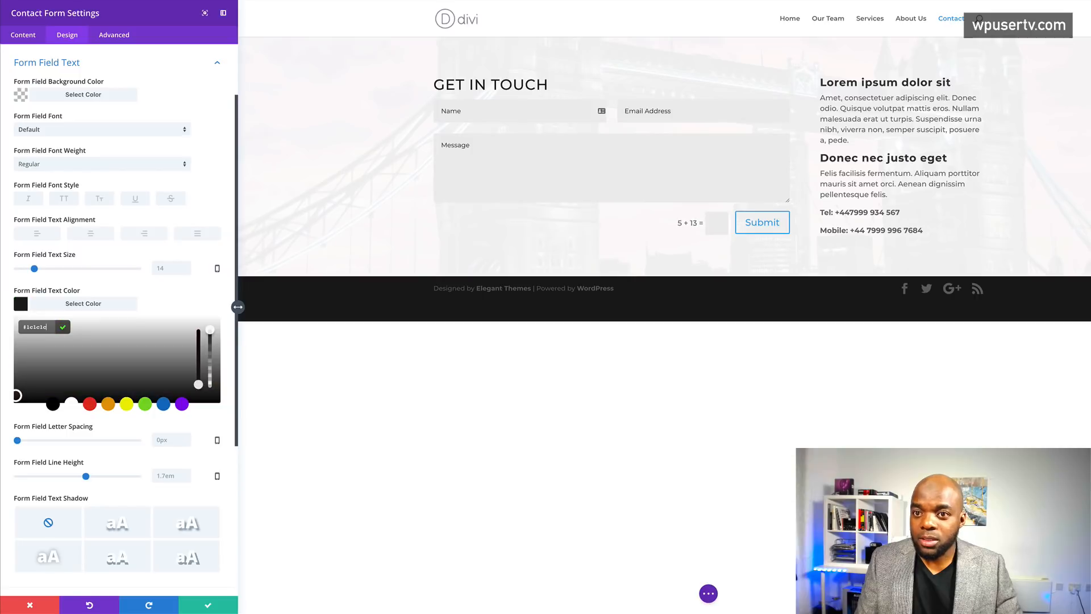
pyautogui.moveTo(35, 269); pyautogui.dragTo(37, 269)
pyautogui.click(37, 268)
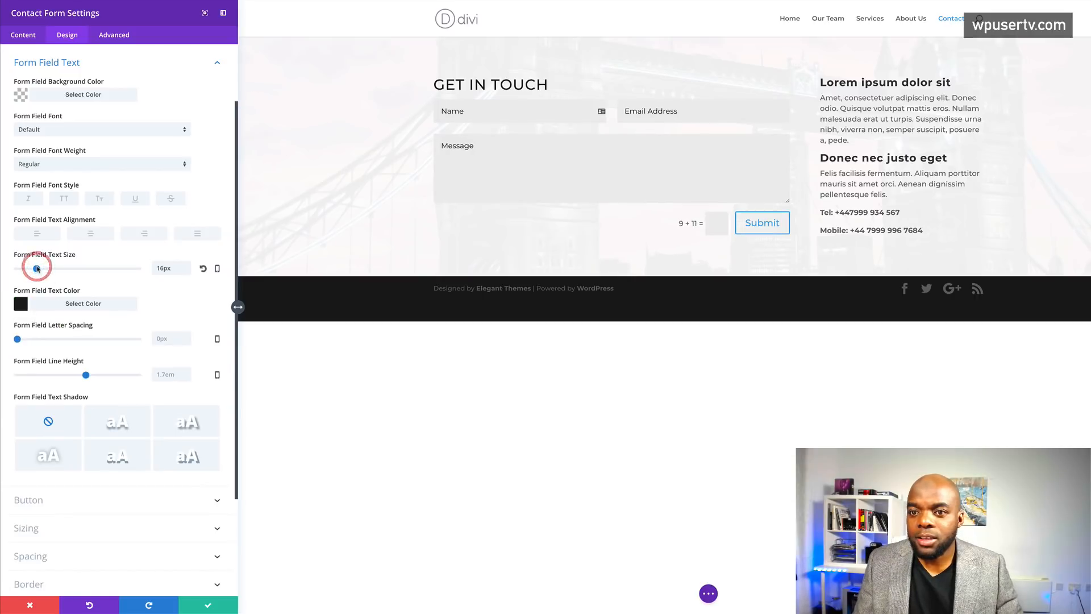
pyautogui.moveTo(86, 376); pyautogui.dragTo(90, 375)
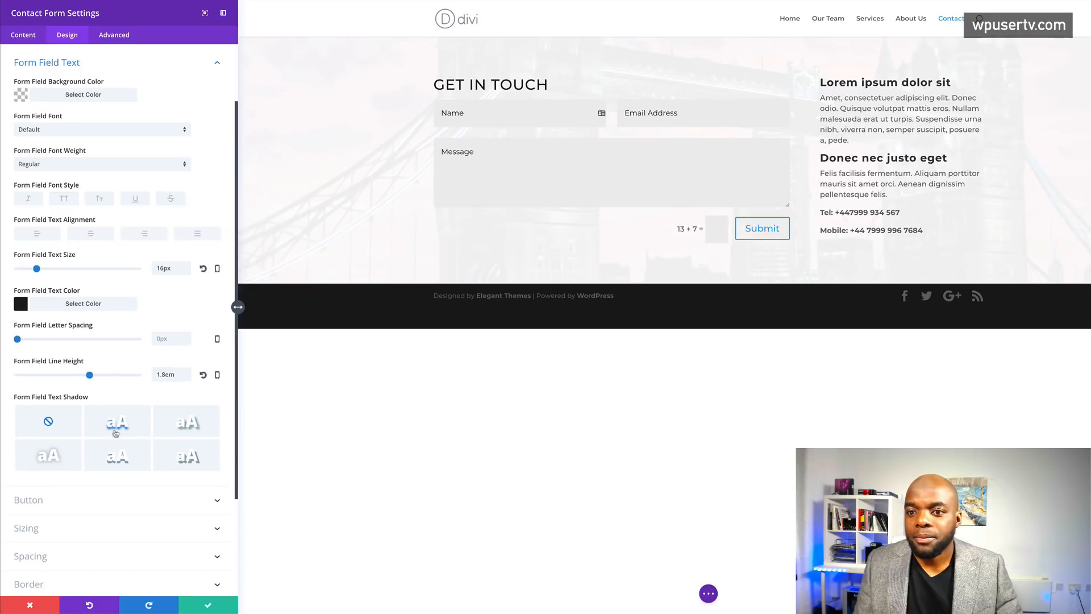
# - Give the form inputs a 1px dark border and save the contact form settings
pyautogui.scroll(-3, 114, 426)
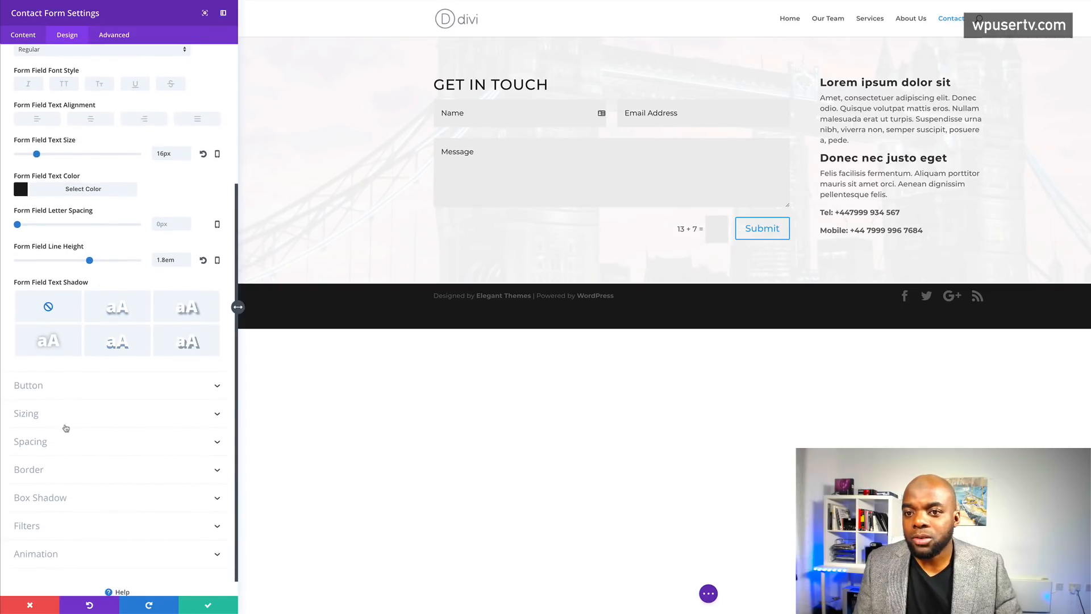
pyautogui.click(34, 448)
pyautogui.click(21, 374)
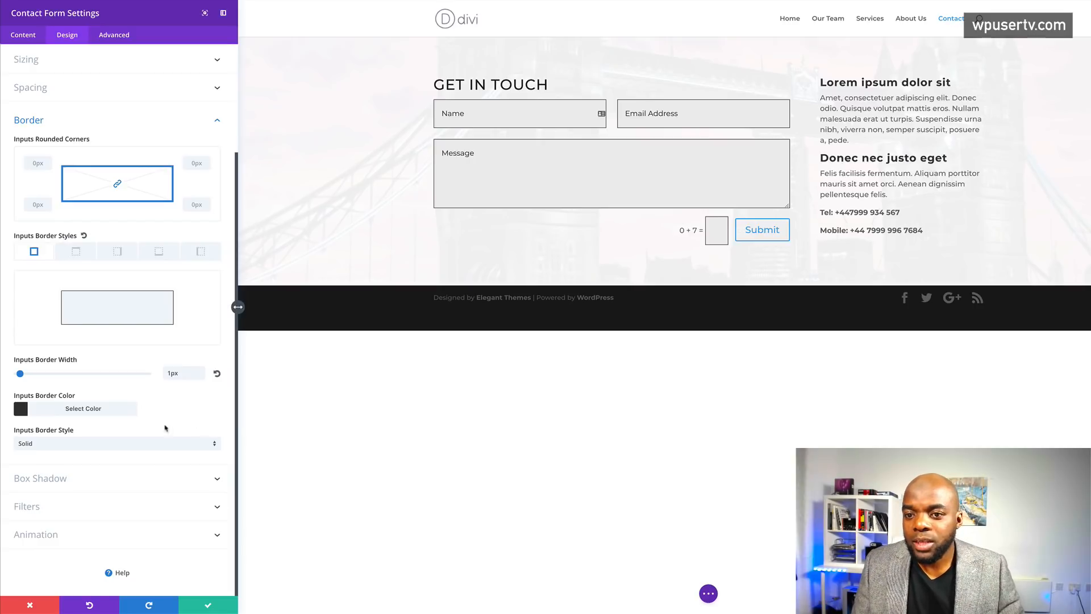
pyautogui.click(75, 477)
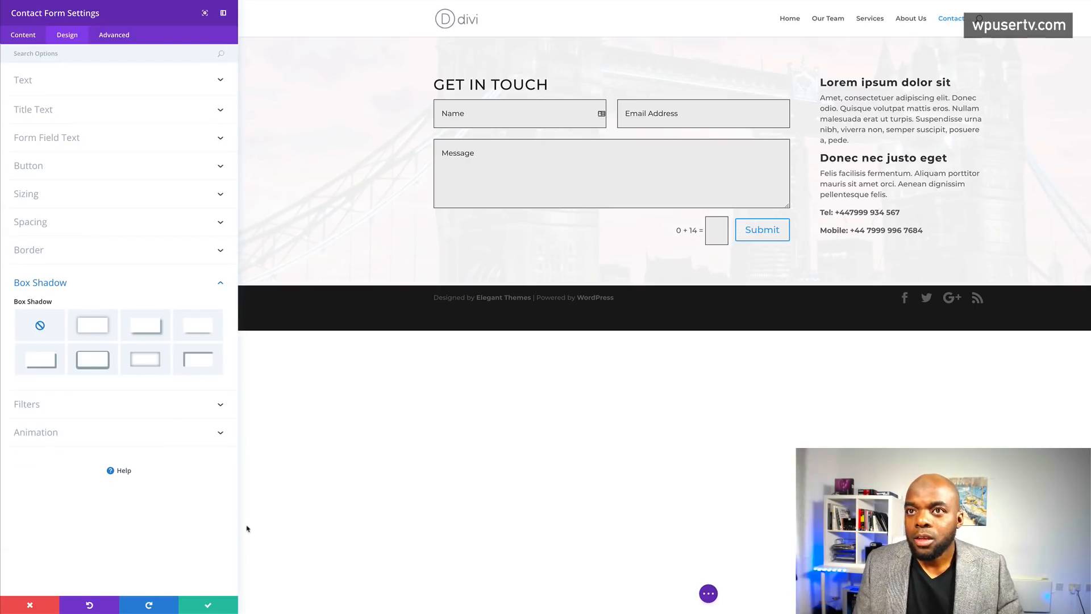
pyautogui.click(211, 606)
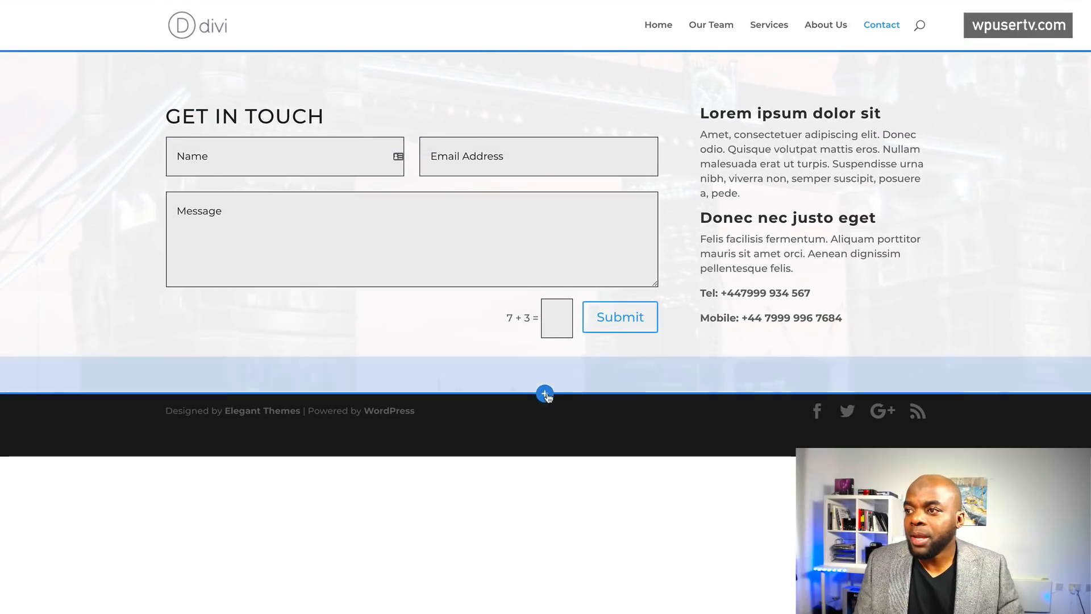
pyautogui.click(545, 394)
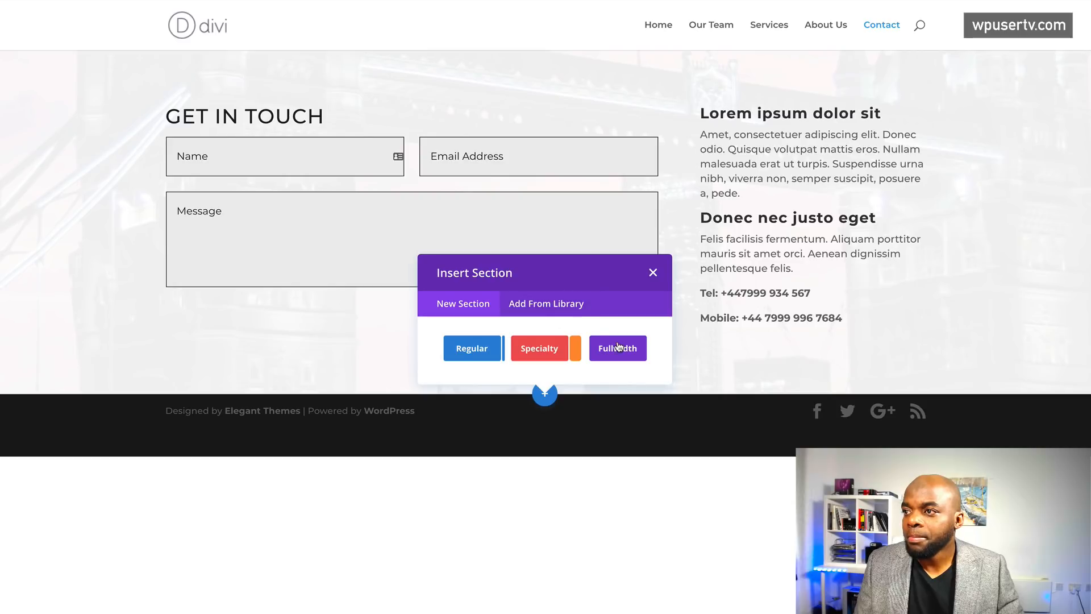
# - Insert the saved 'page headings' CONTACT skyline section from the library and drag it above the form
pyautogui.click(562, 306)
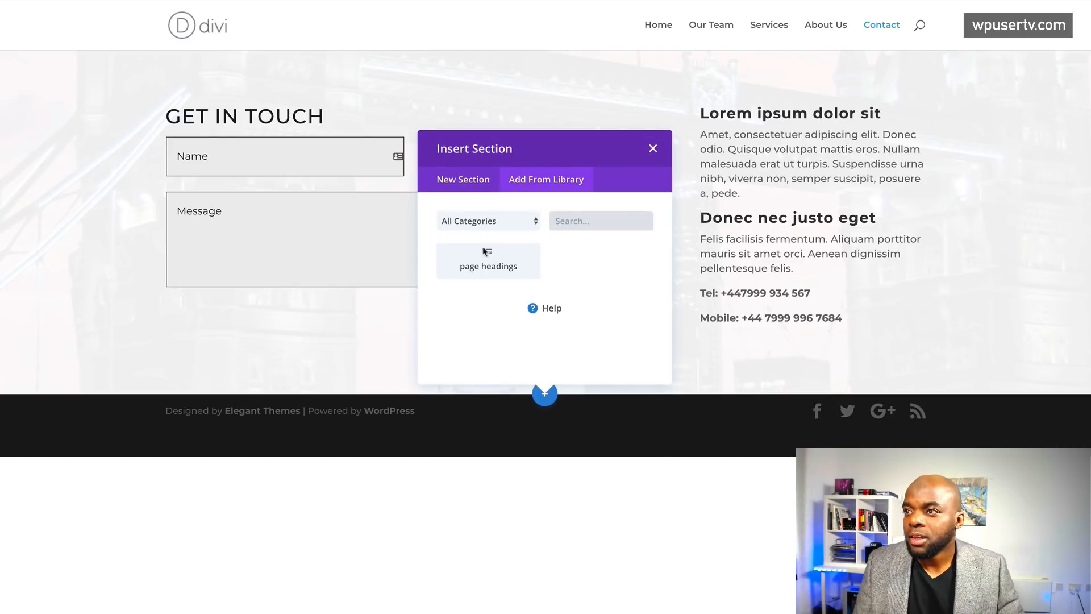
pyautogui.click(487, 246)
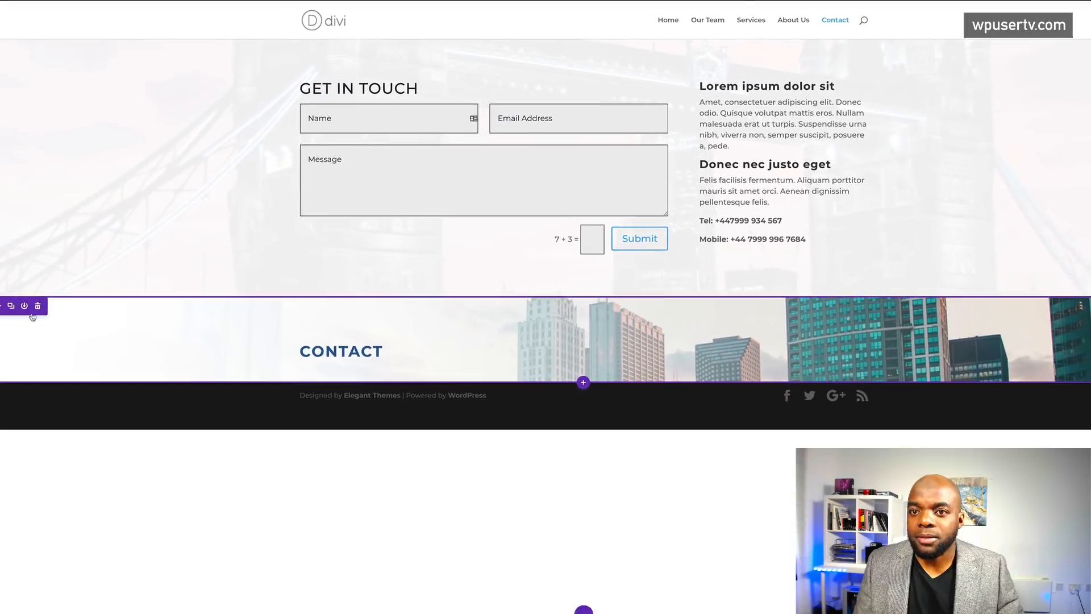
pyautogui.moveTo(9, 296); pyautogui.dragTo(29, 113)
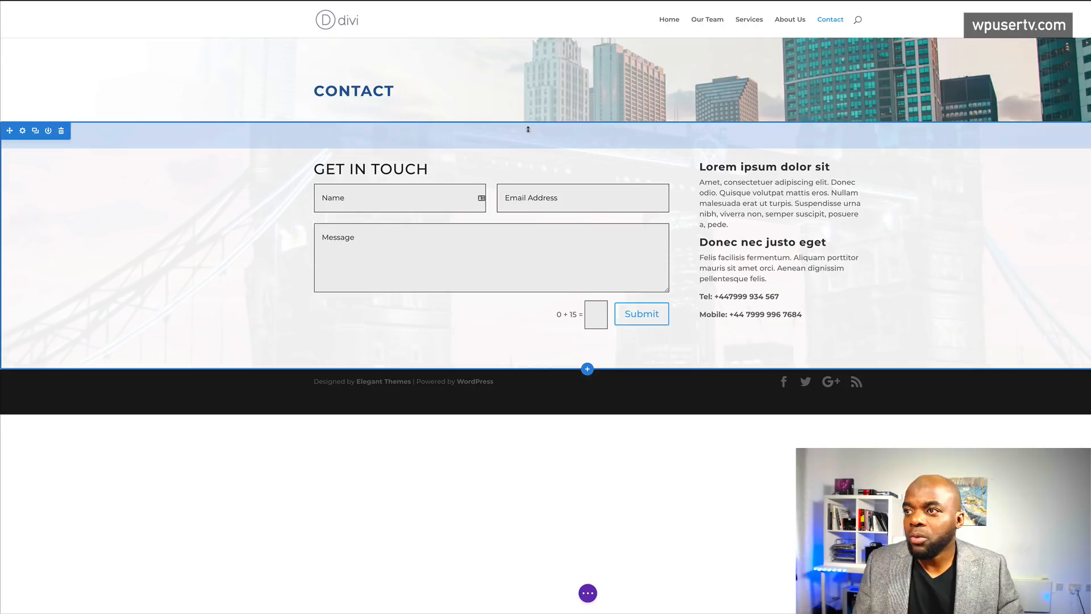
# - Enlarge the form section's top and bottom padding, then save the Contact page with Ctrl+S
pyautogui.moveTo(527, 123); pyautogui.dragTo(531, 201)
pyautogui.moveTo(490, 450); pyautogui.dragTo(516, 603)
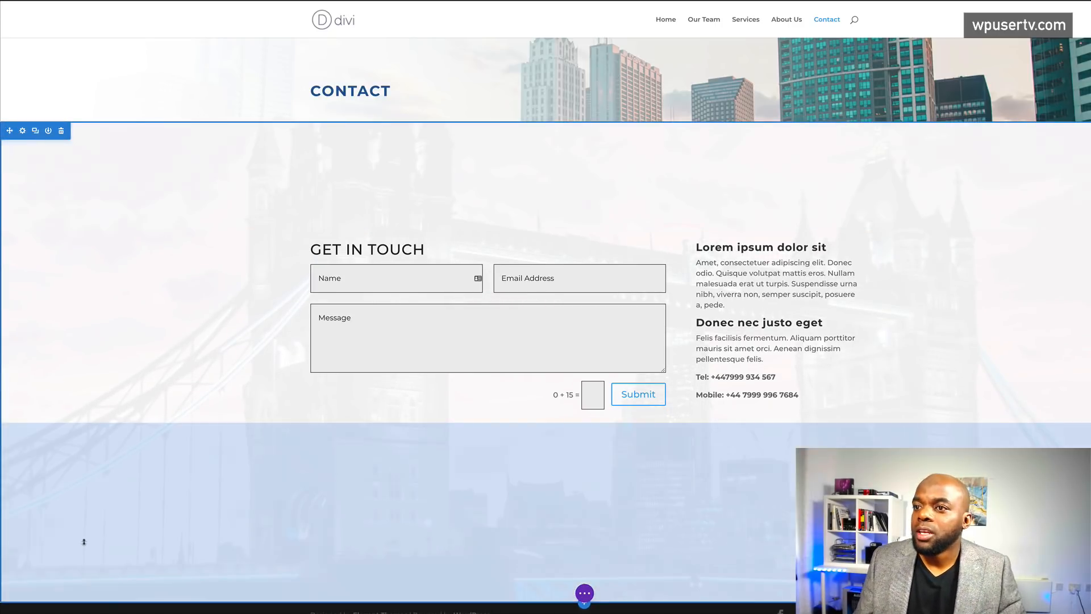
pyautogui.moveTo(394, 124); pyautogui.dragTo(390, 90)
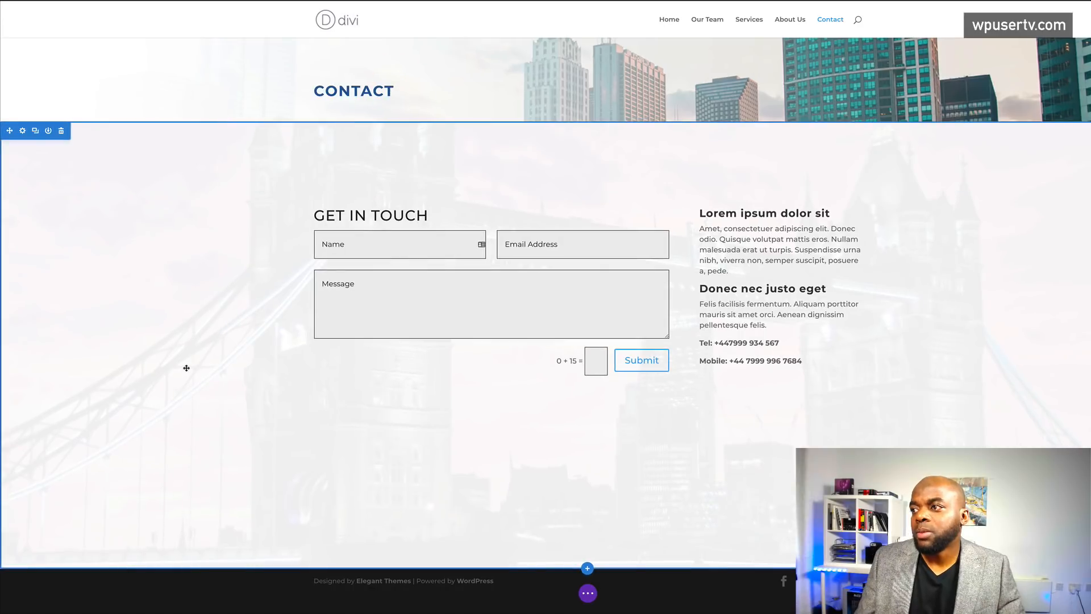
pyautogui.press('super+s')
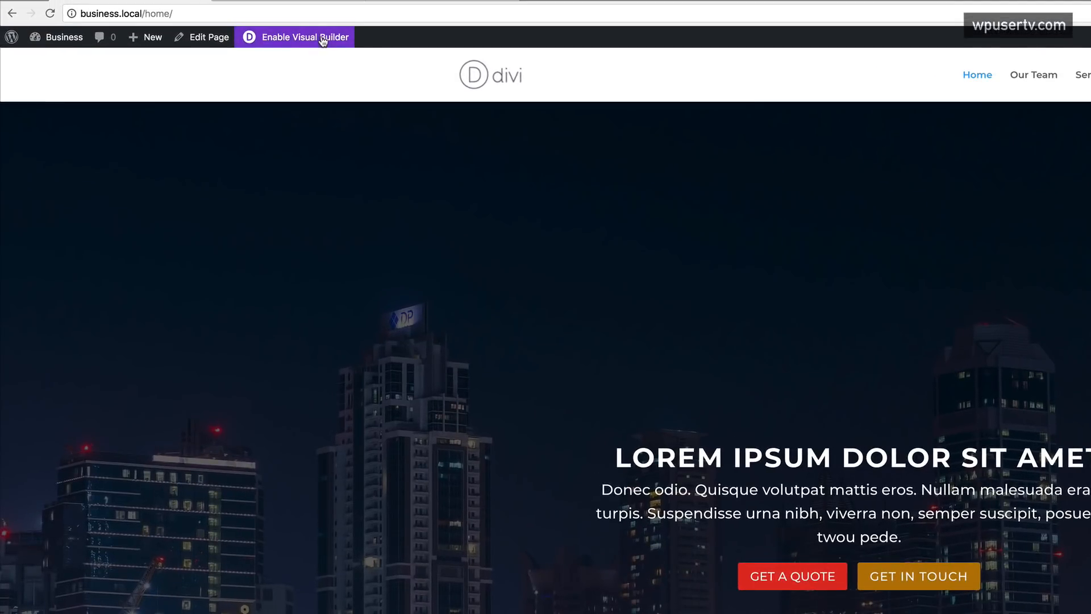
# - Edit the Home page in the Visual Builder and duplicate the Services row of three cards
pyautogui.click(287, 23)
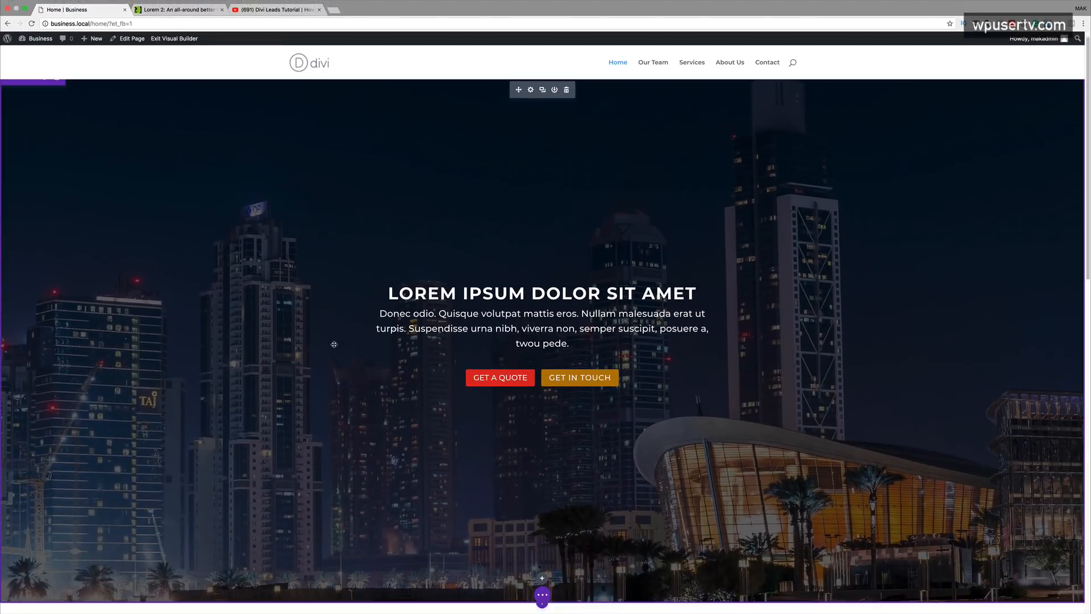
pyautogui.scroll(-7, 334, 344)
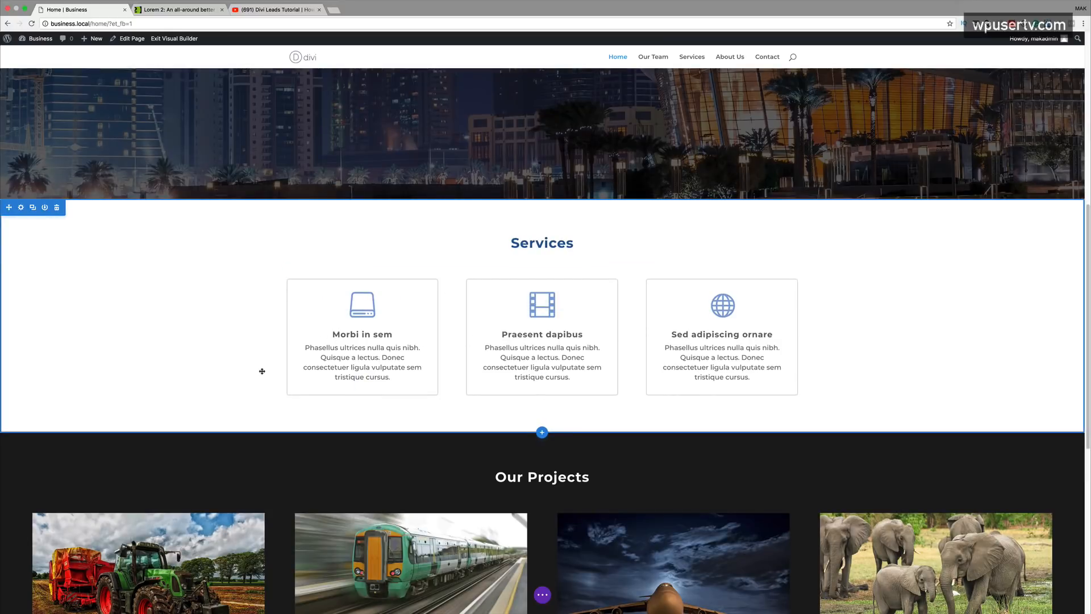
pyautogui.moveTo(338, 288)
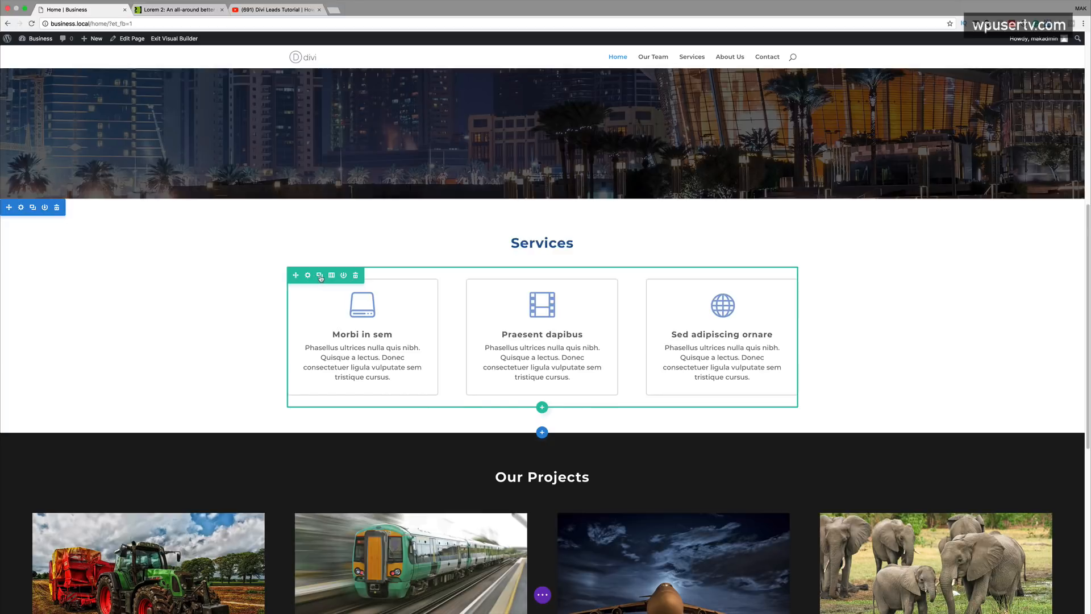
pyautogui.click(320, 277)
pyautogui.scroll(-5, 212, 339)
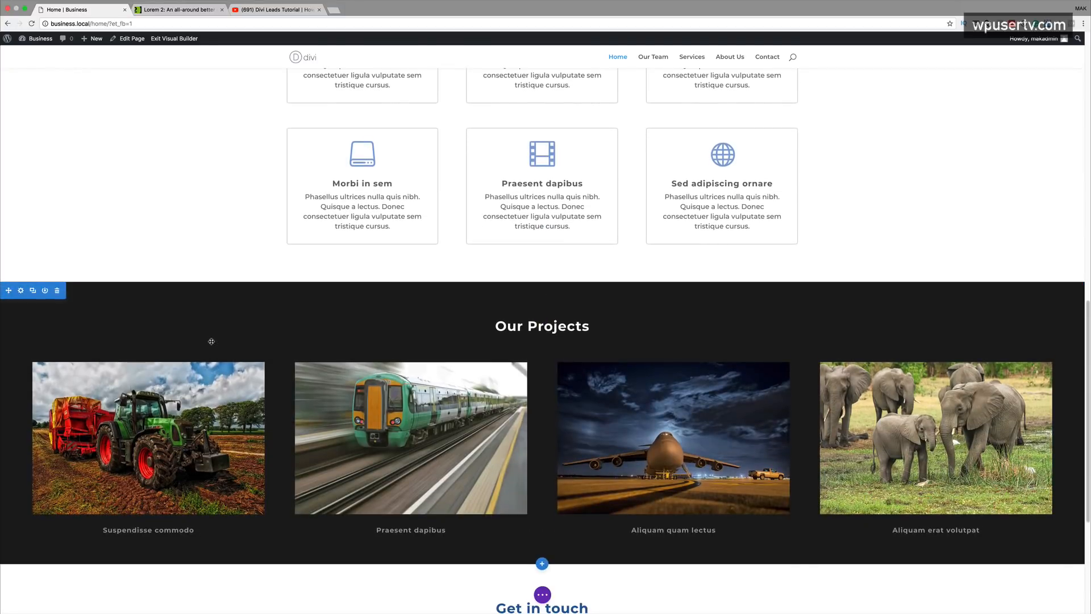
pyautogui.scroll(5, 211, 341)
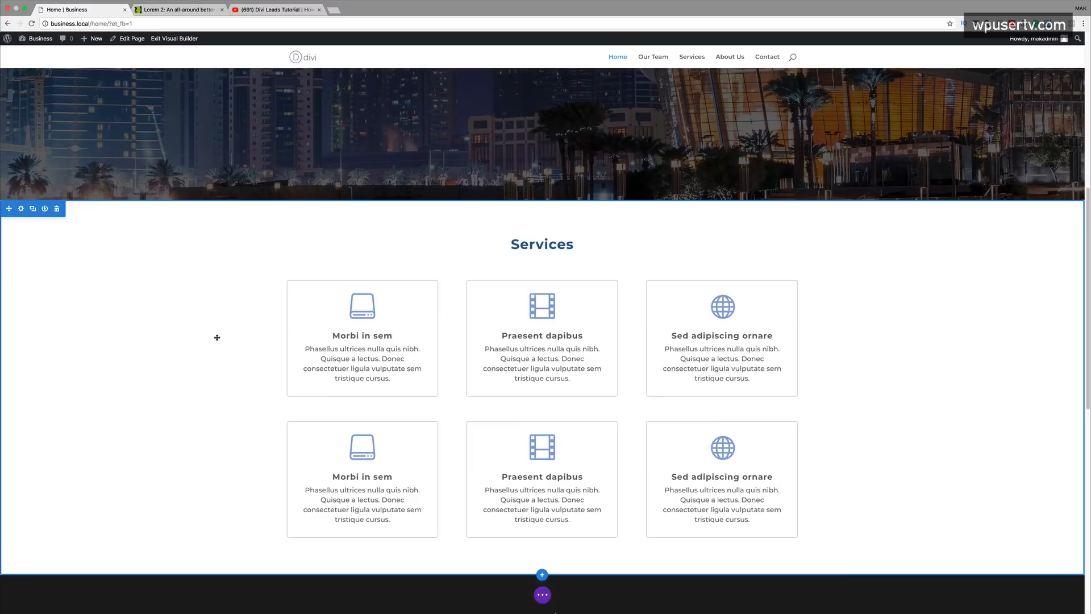
pyautogui.moveTo(365, 449)
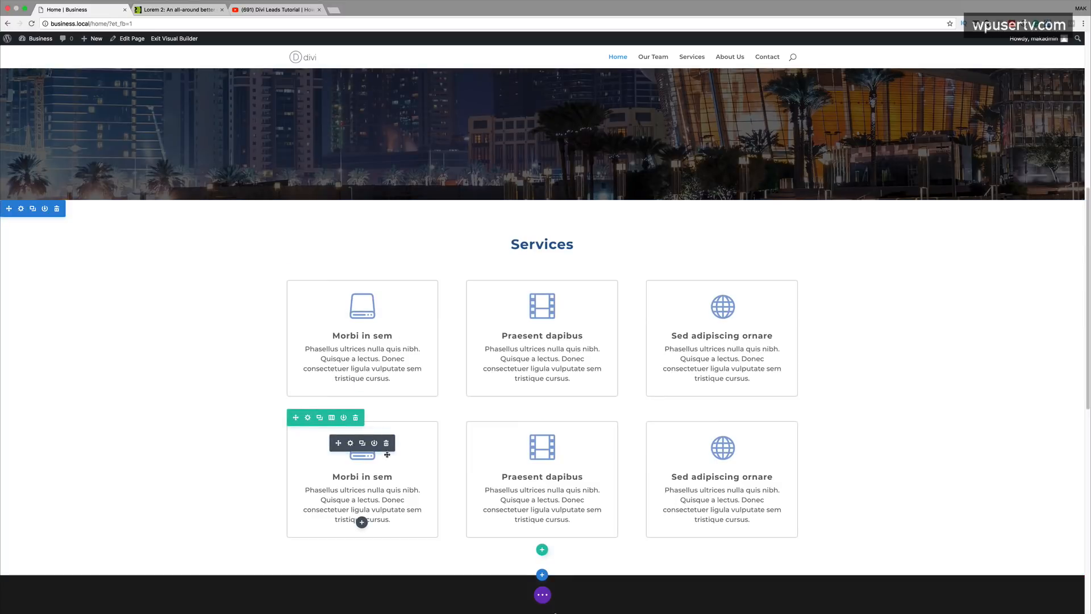
pyautogui.click(349, 443)
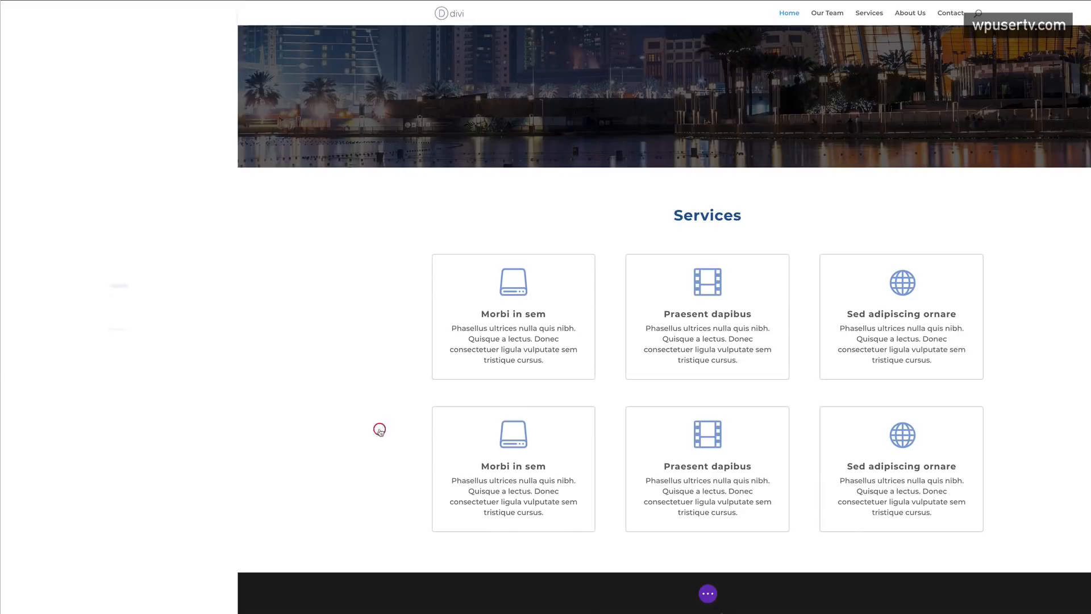
# - Give the first duplicated service card a credit-card icon and save it
pyautogui.click(148, 205)
pyautogui.click(63, 309)
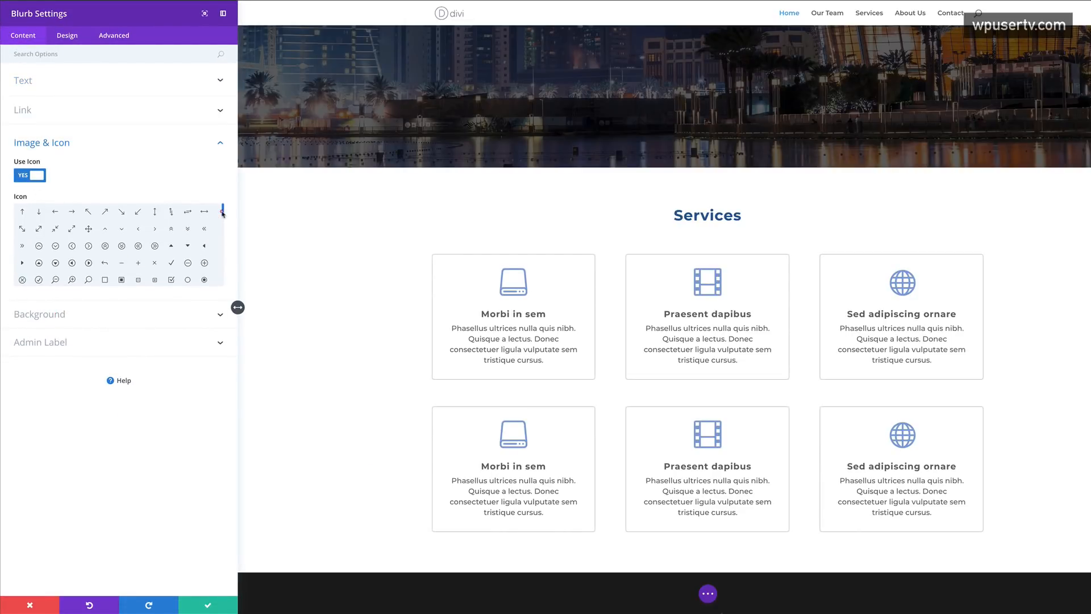
pyautogui.moveTo(223, 212); pyautogui.dragTo(224, 229)
pyautogui.click(105, 245)
pyautogui.click(207, 605)
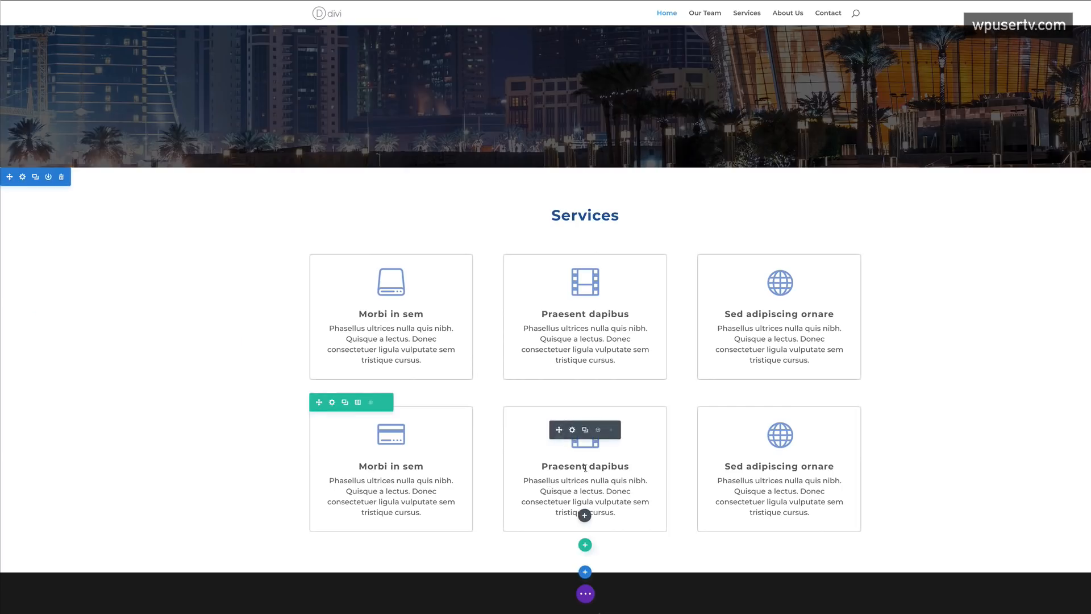
# - Change the middle duplicated card's icon to an office building and save it
pyautogui.click(572, 430)
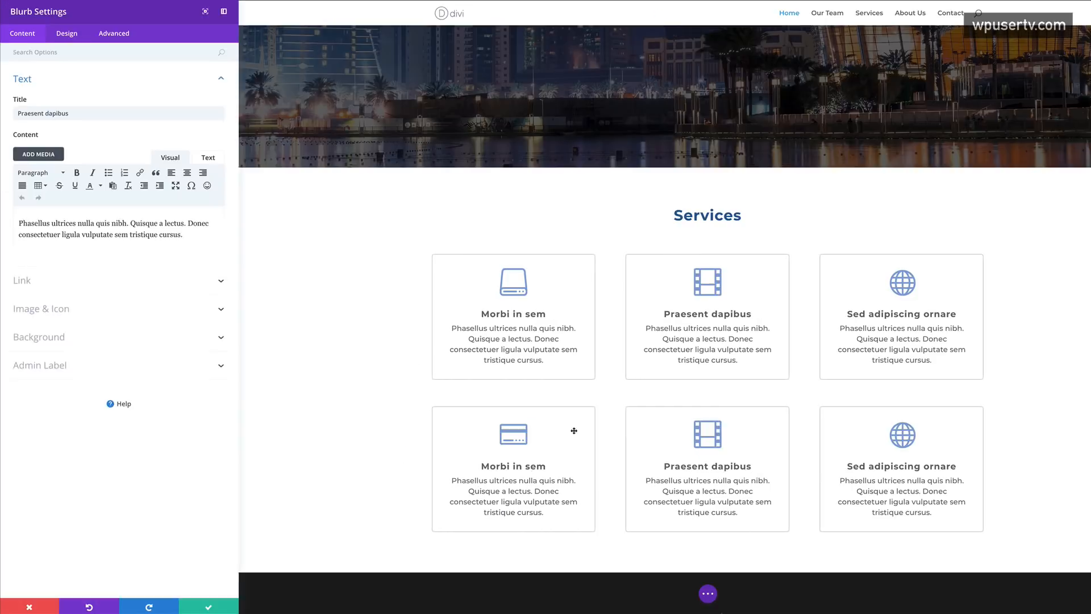
pyautogui.click(78, 312)
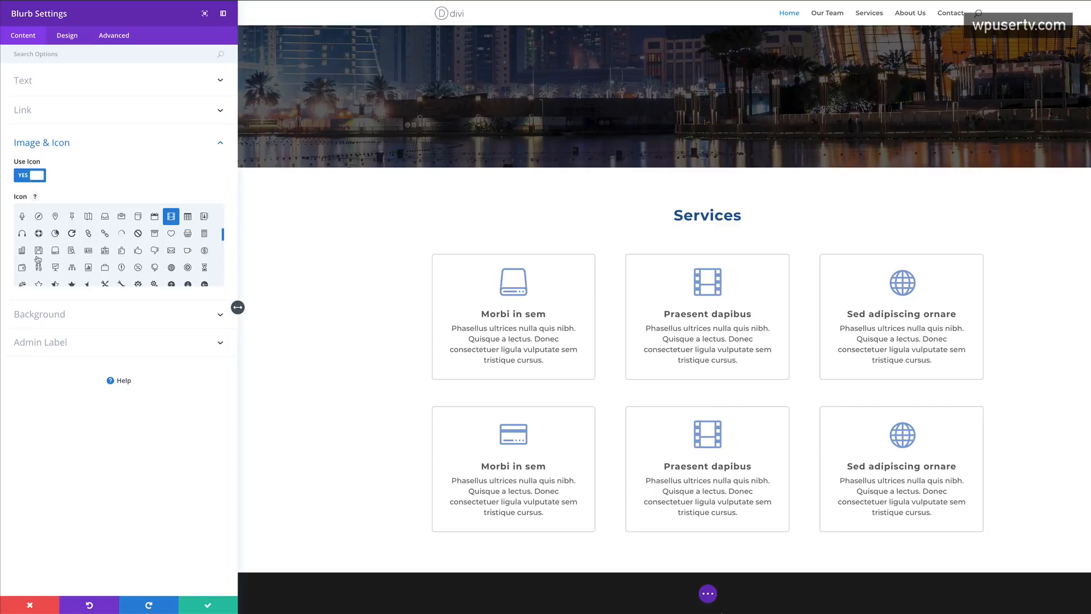
pyautogui.click(23, 251)
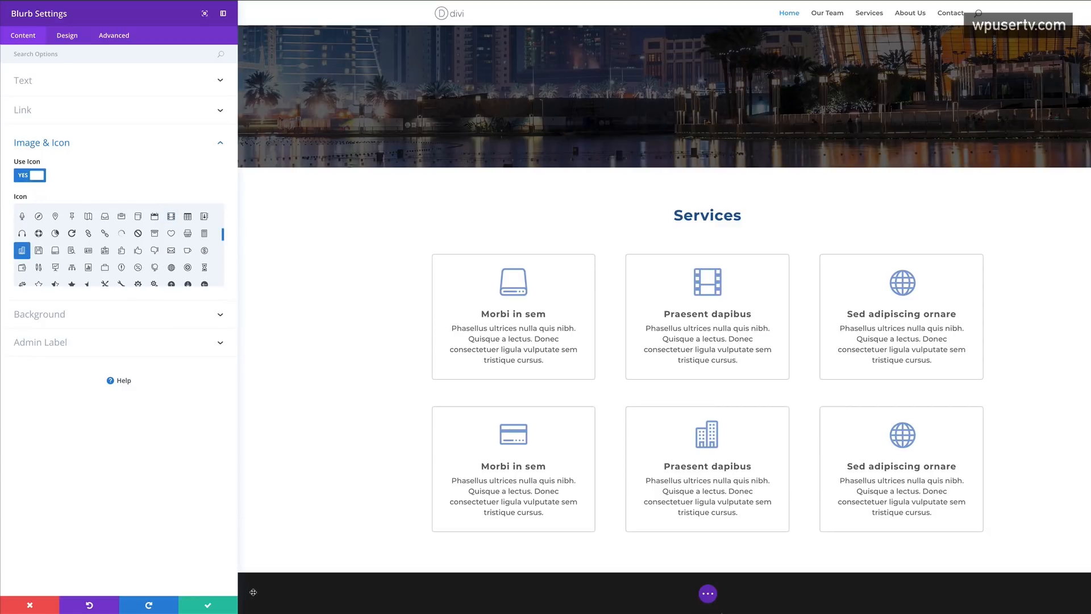
pyautogui.click(210, 606)
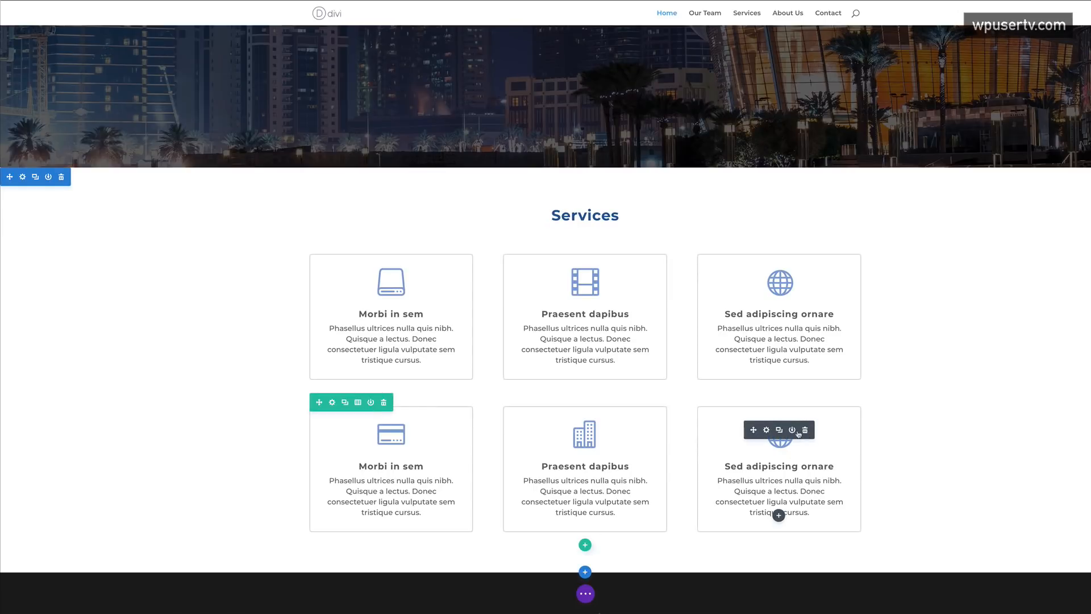
# - Replace the globe on the last Sed adipiscing ornare card with a folded map icon
pyautogui.click(766, 430)
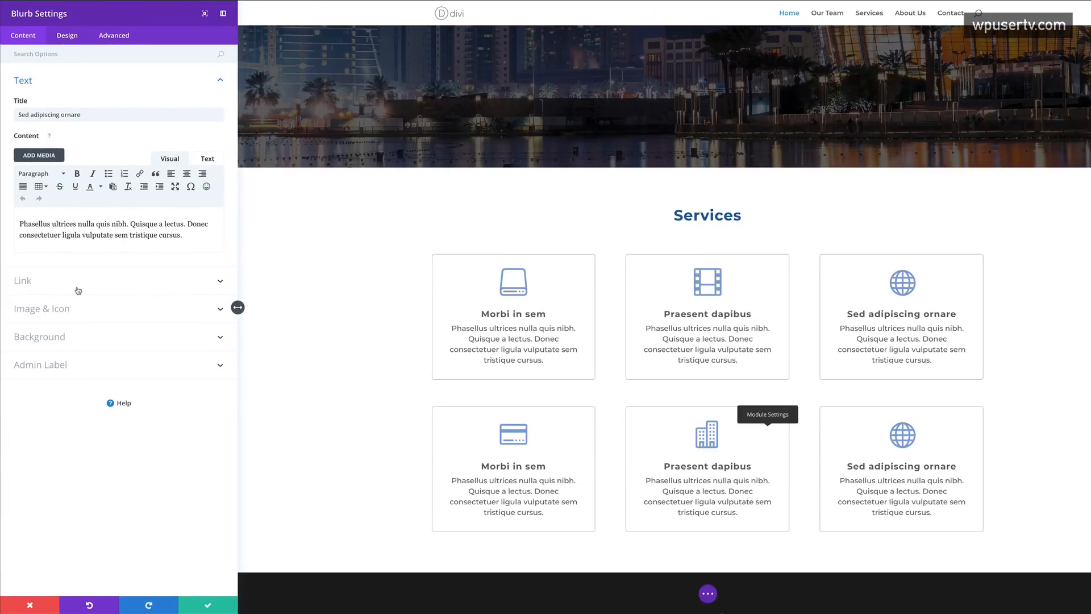
pyautogui.click(63, 310)
pyautogui.click(223, 230)
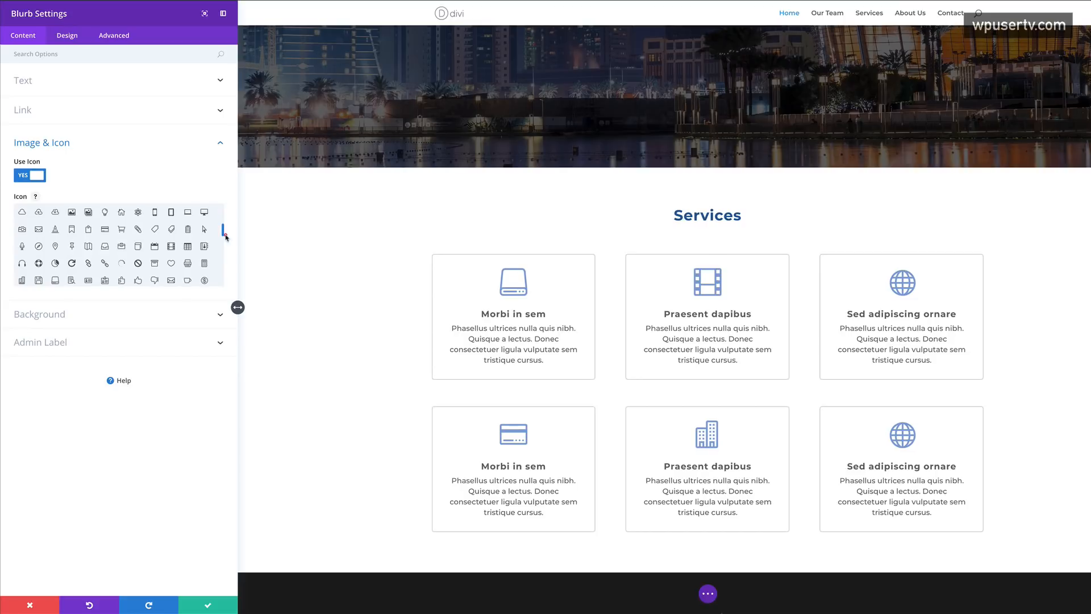
pyautogui.click(89, 247)
pyautogui.click(210, 604)
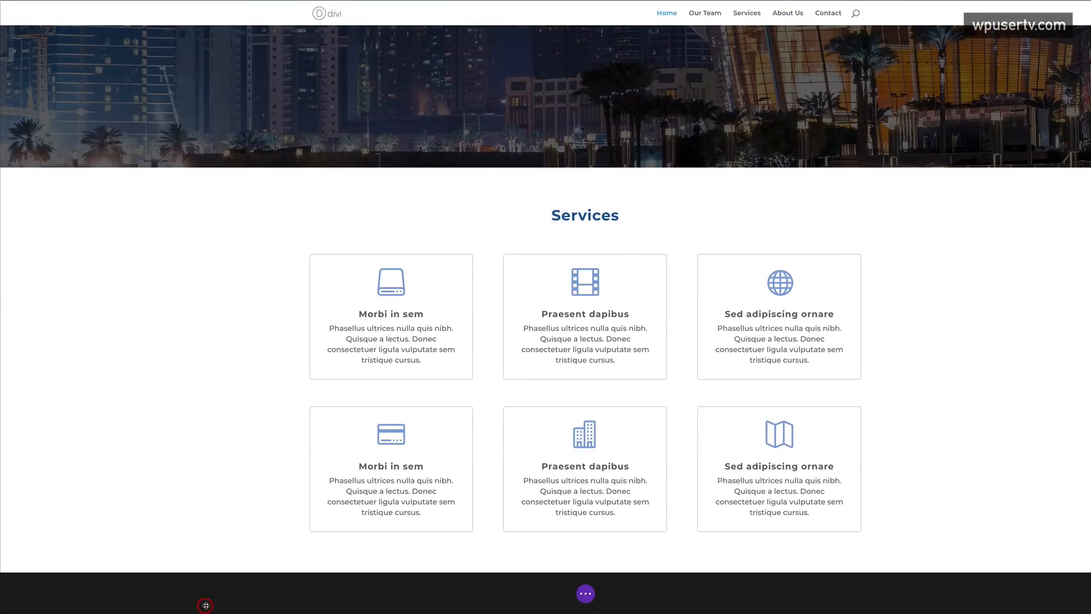
pyautogui.scroll(-3, 138, 387)
# - Increase the Services section's bottom padding to about 130px and top padding to 126px
pyautogui.scroll(4, 138, 388)
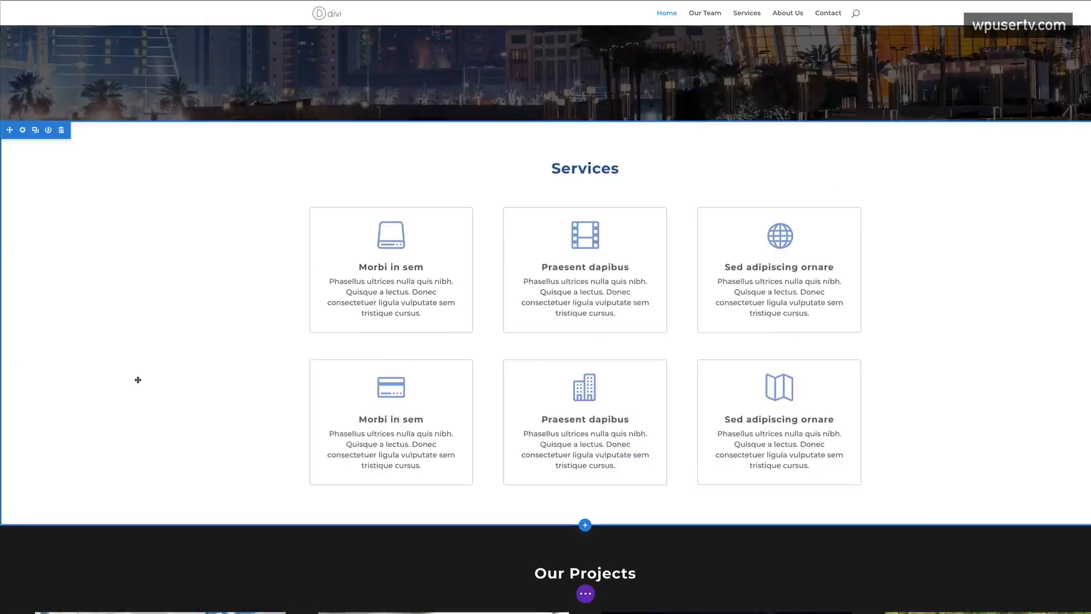
pyautogui.scroll(-3, 208, 428)
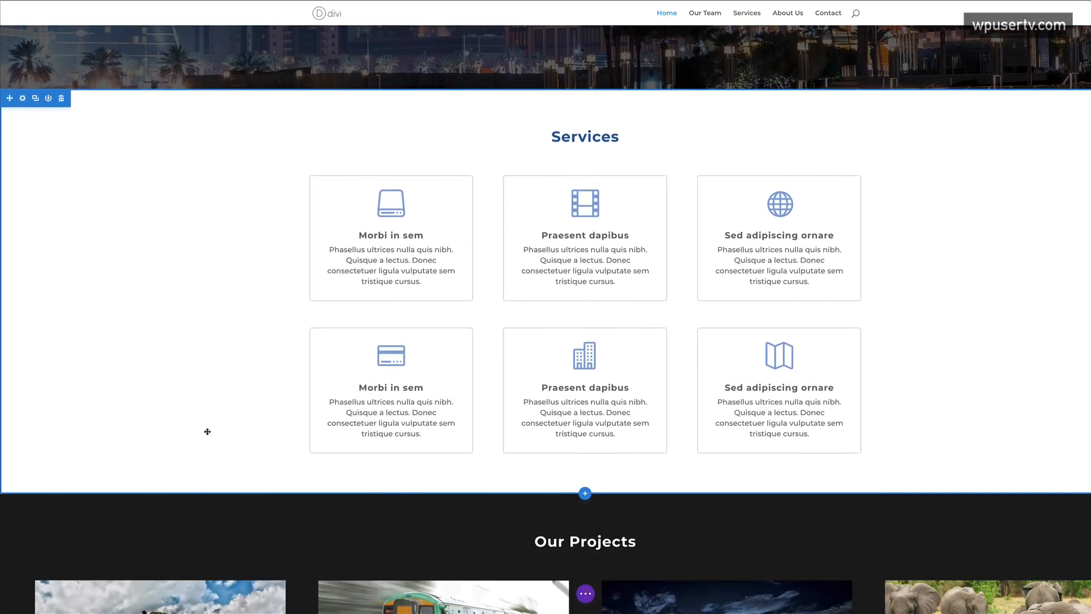
pyautogui.moveTo(259, 470); pyautogui.dragTo(255, 504)
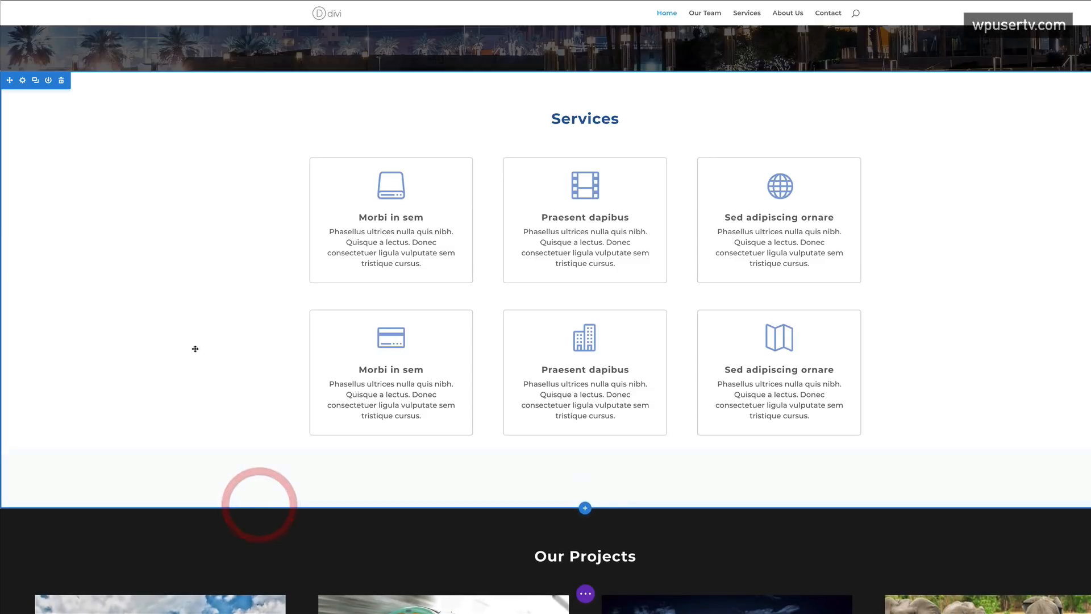
pyautogui.scroll(2, 222, 302)
pyautogui.moveTo(245, 163); pyautogui.dragTo(243, 189)
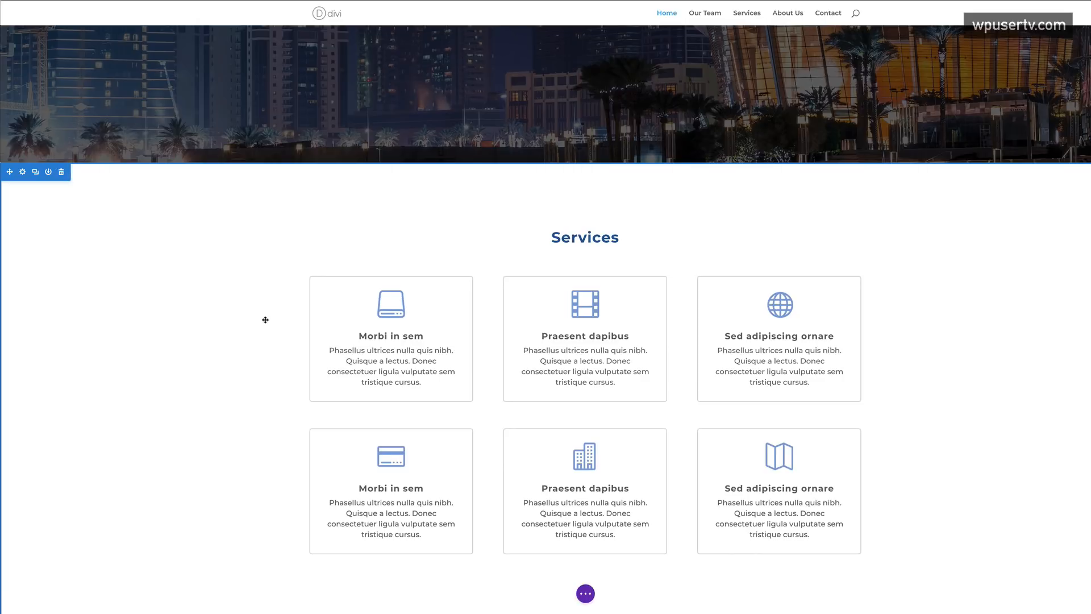
pyautogui.scroll(-5, 268, 343)
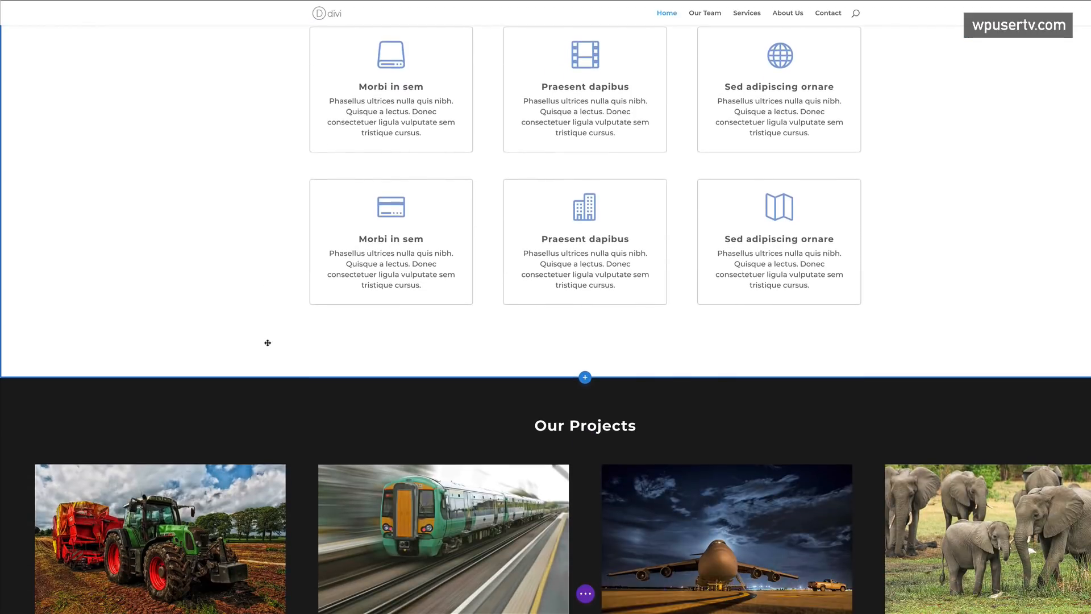
pyautogui.scroll(6, 267, 343)
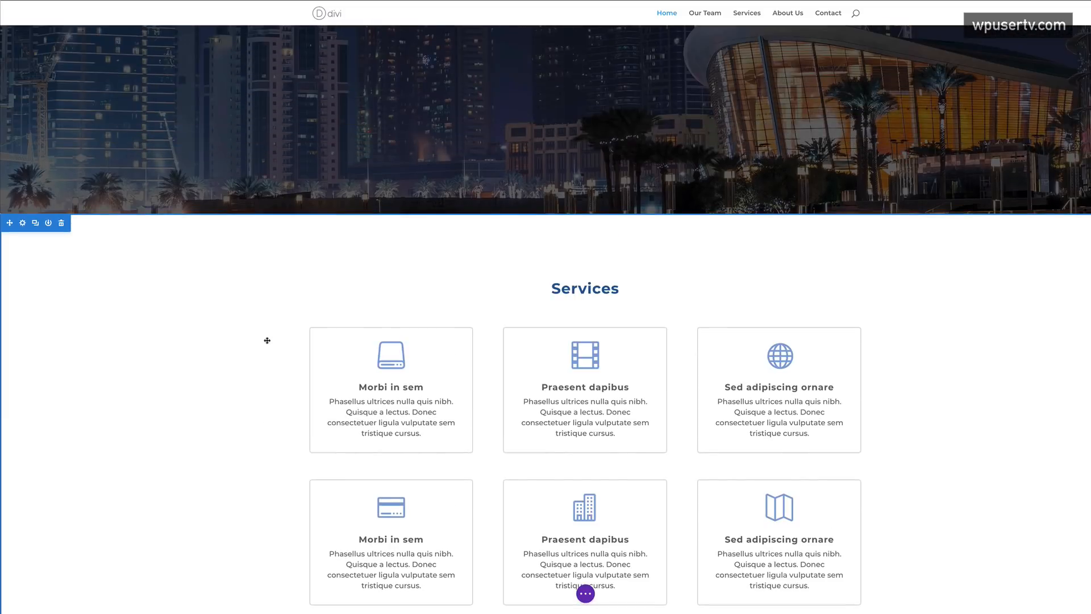
pyautogui.moveTo(372, 214); pyautogui.dragTo(372, 214)
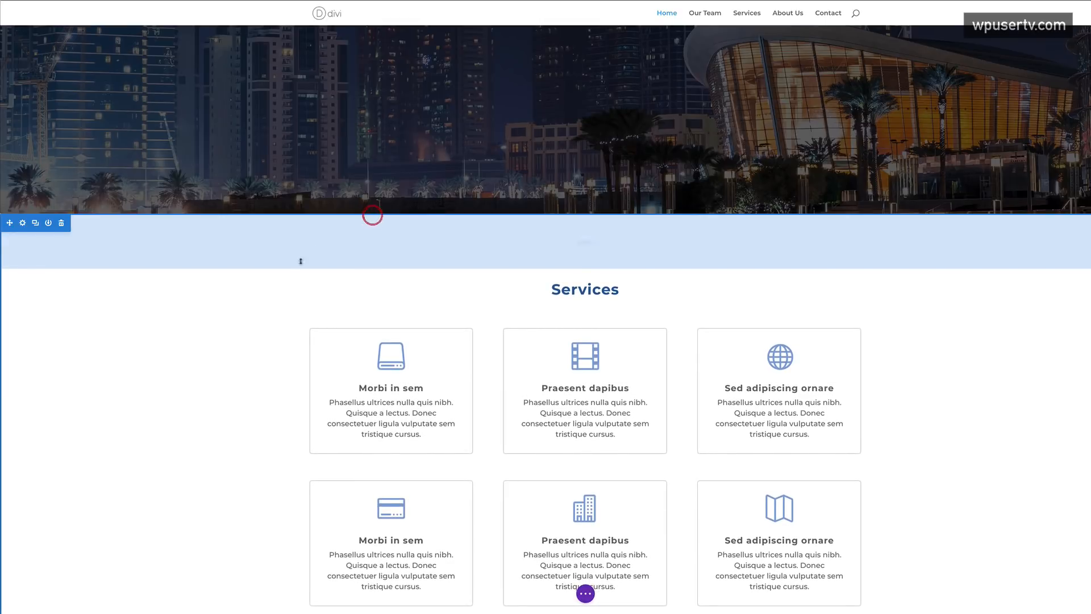
# - Raise the top padding of Our Projects and of Get in touch to 120px
pyautogui.scroll(3, 274, 343)
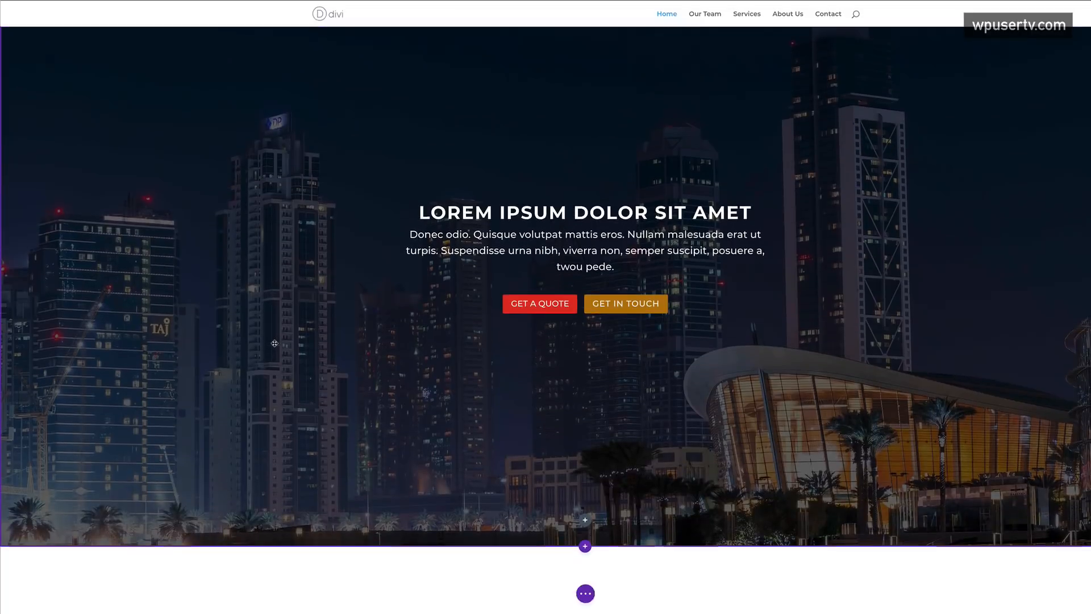
pyautogui.scroll(-10, 274, 343)
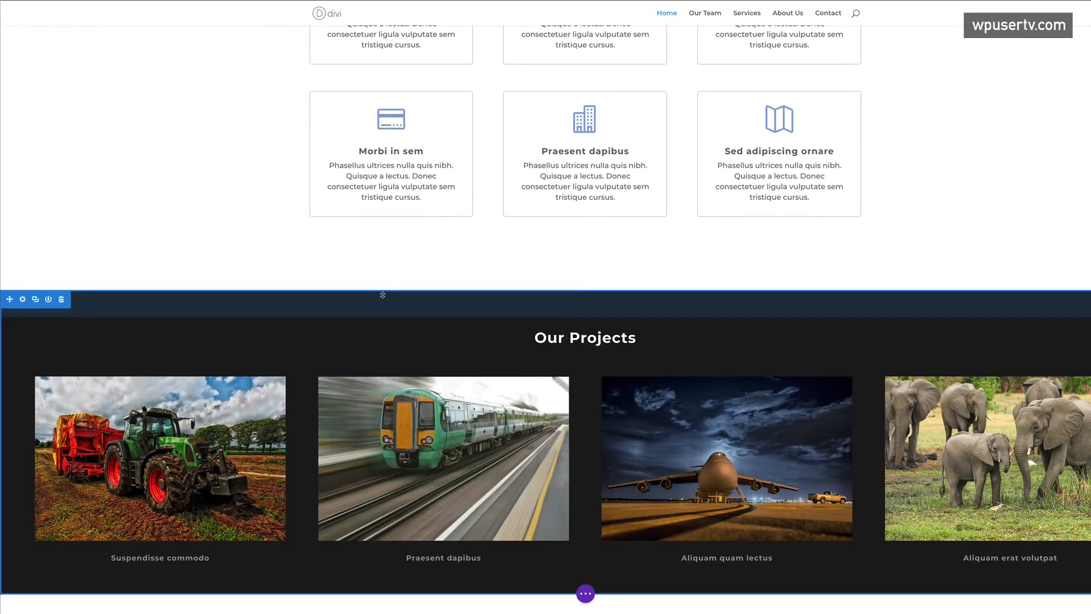
pyautogui.moveTo(382, 292); pyautogui.dragTo(383, 320)
pyautogui.scroll(-5, 322, 302)
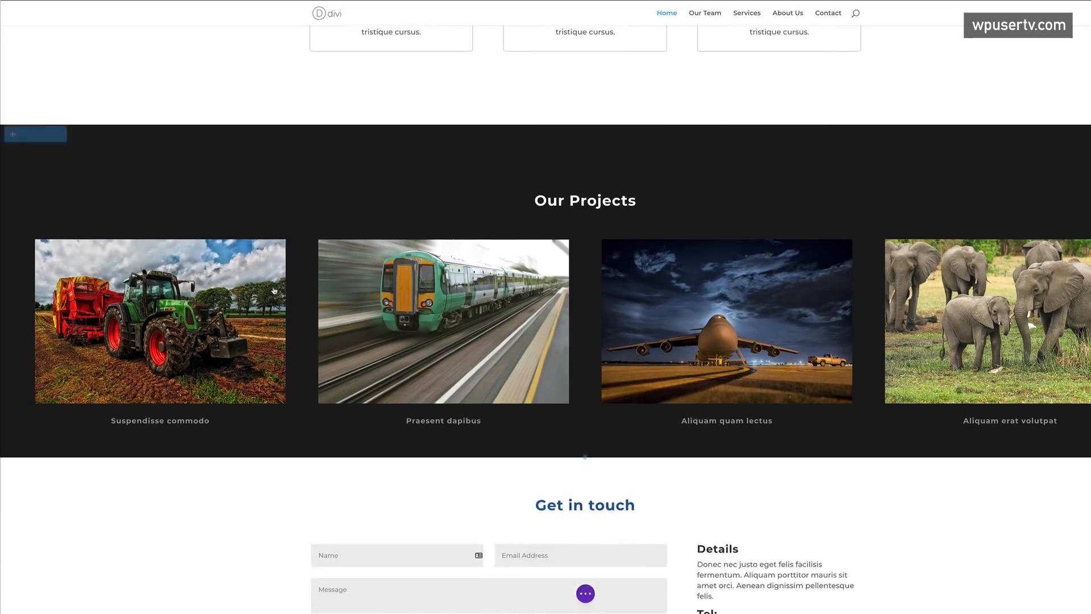
pyautogui.moveTo(344, 316); pyautogui.dragTo(347, 338)
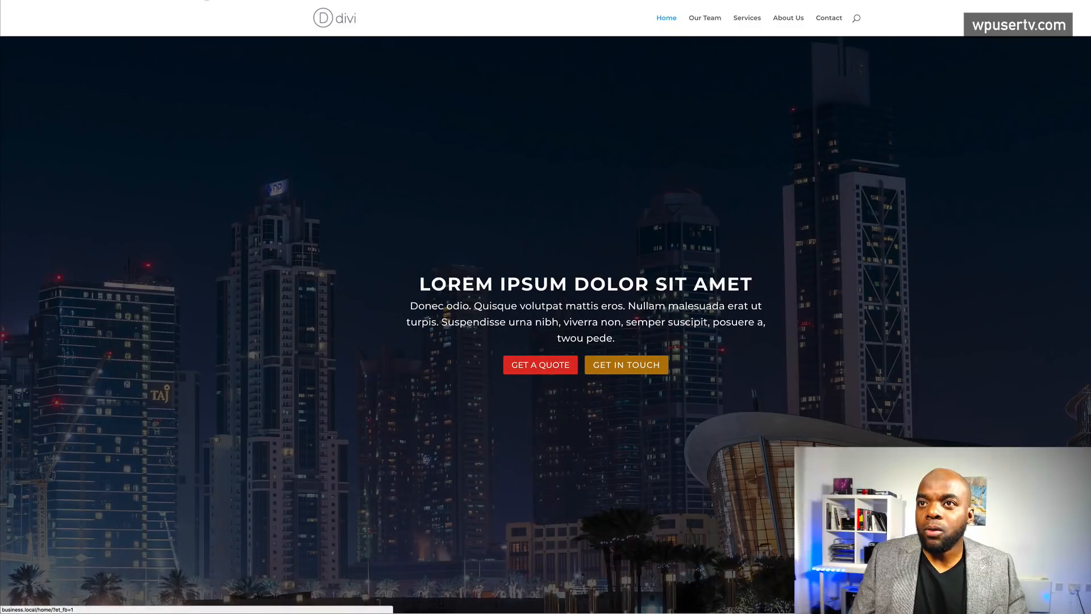
# - Turn on the CSS parallax effect for the Fullwidth Header's city background on the Home page
pyautogui.click(205, 1)
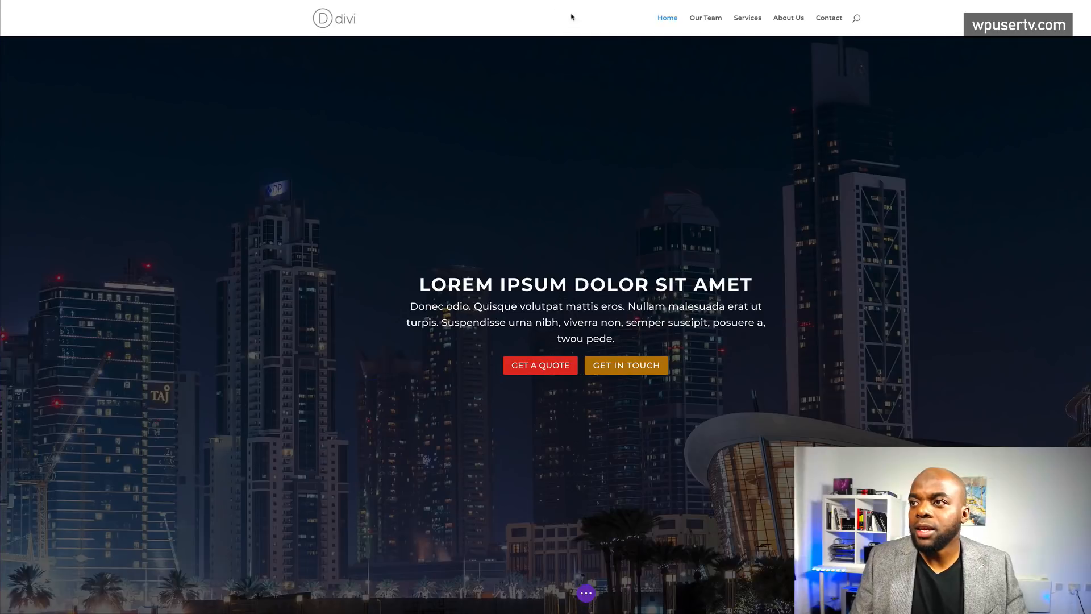
pyautogui.moveTo(575, 62)
pyautogui.click(522, 88)
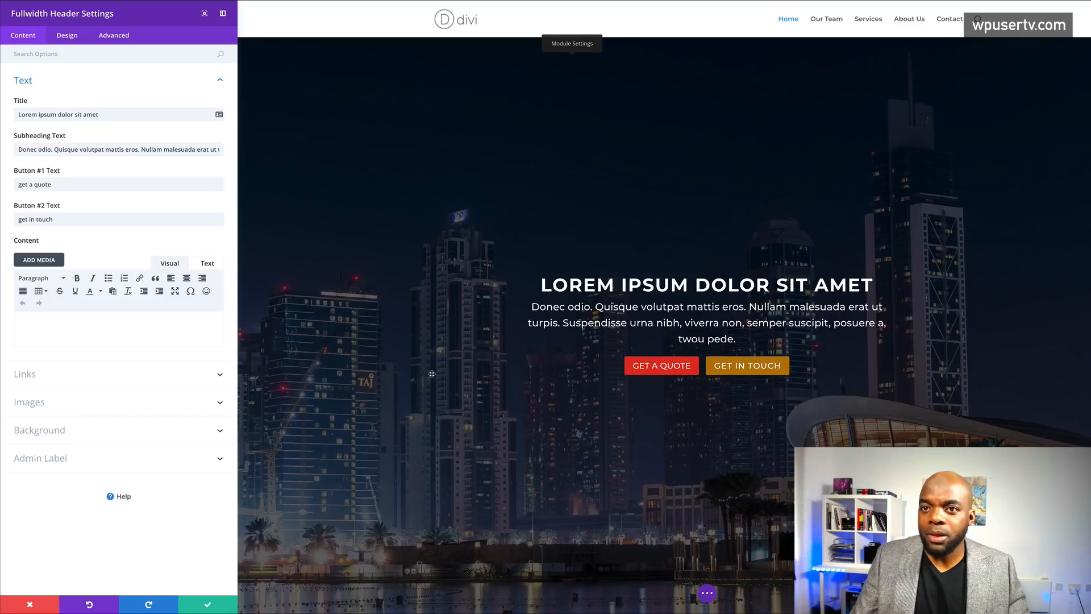
pyautogui.click(70, 431)
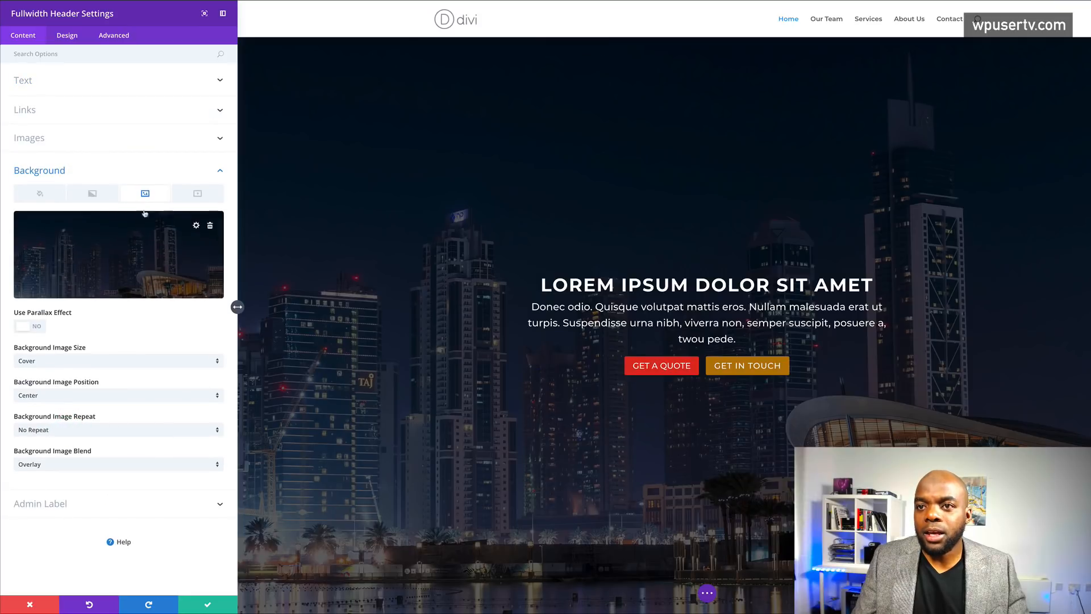
pyautogui.click(40, 327)
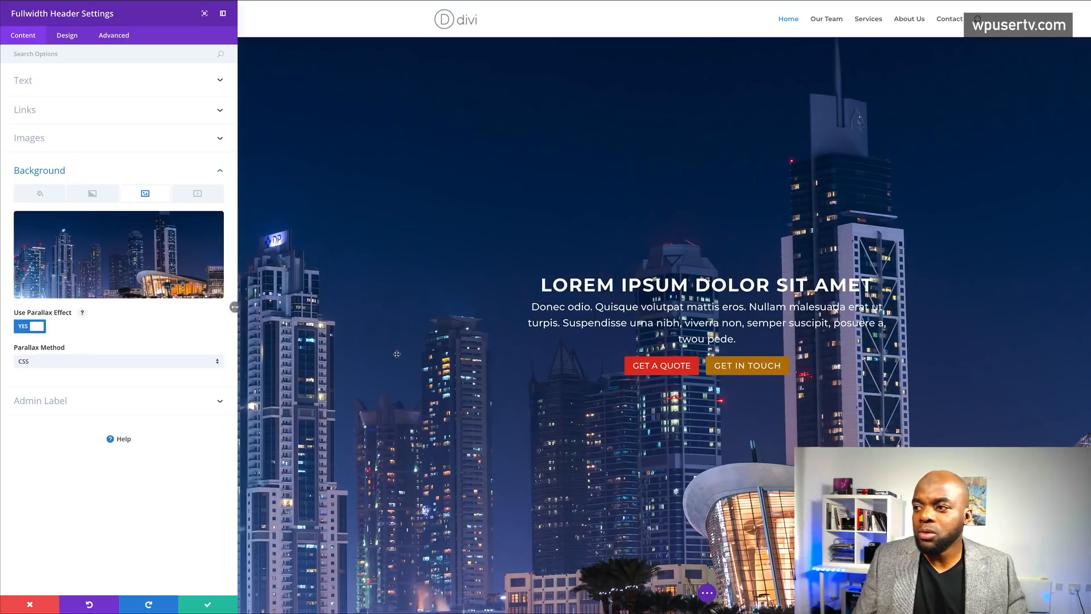
pyautogui.scroll(-2, 455, 375)
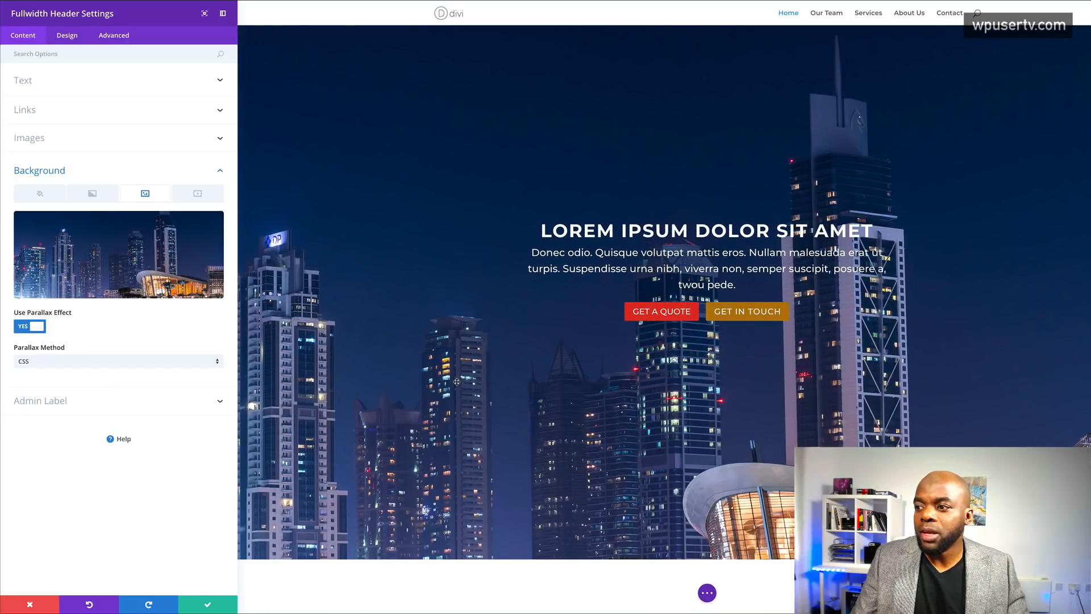
pyautogui.scroll(-5, 457, 381)
pyautogui.scroll(-2, 456, 381)
pyautogui.scroll(8, 456, 381)
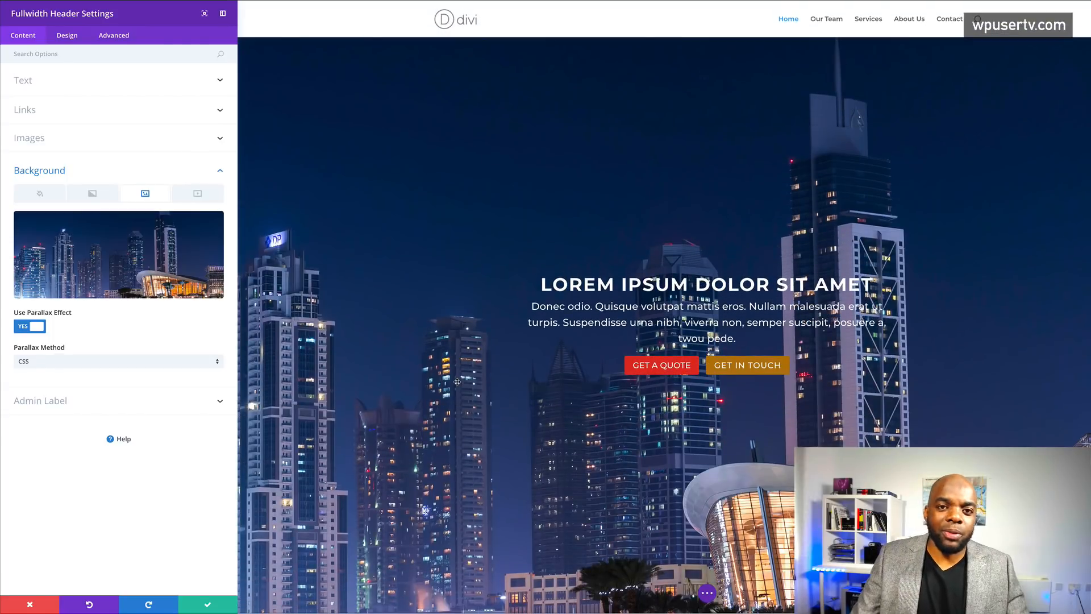
pyautogui.scroll(-8, 456, 381)
pyautogui.scroll(-6, 457, 381)
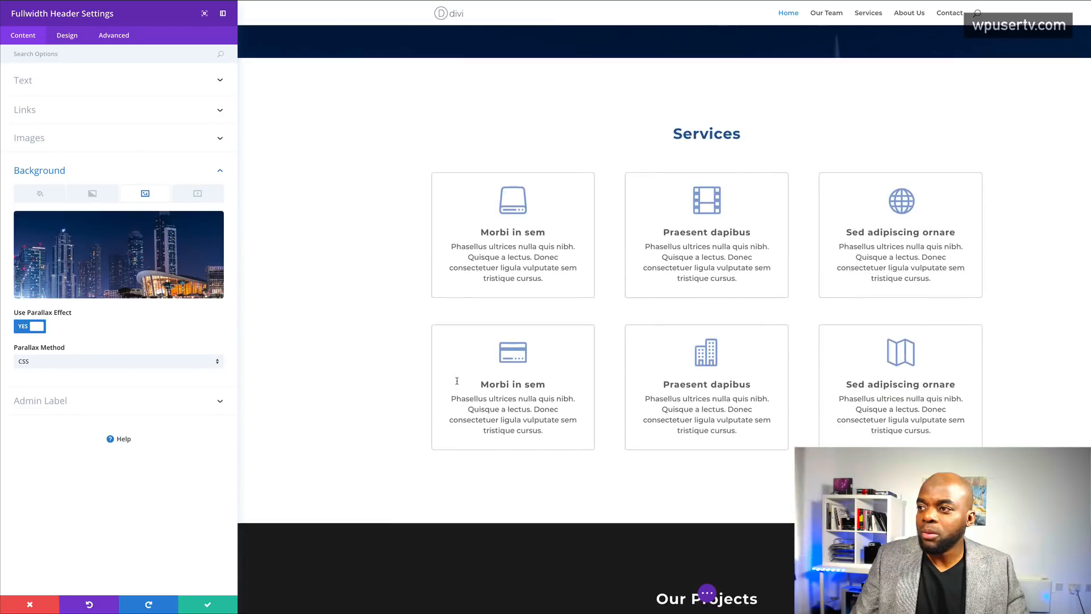
pyautogui.scroll(12, 457, 382)
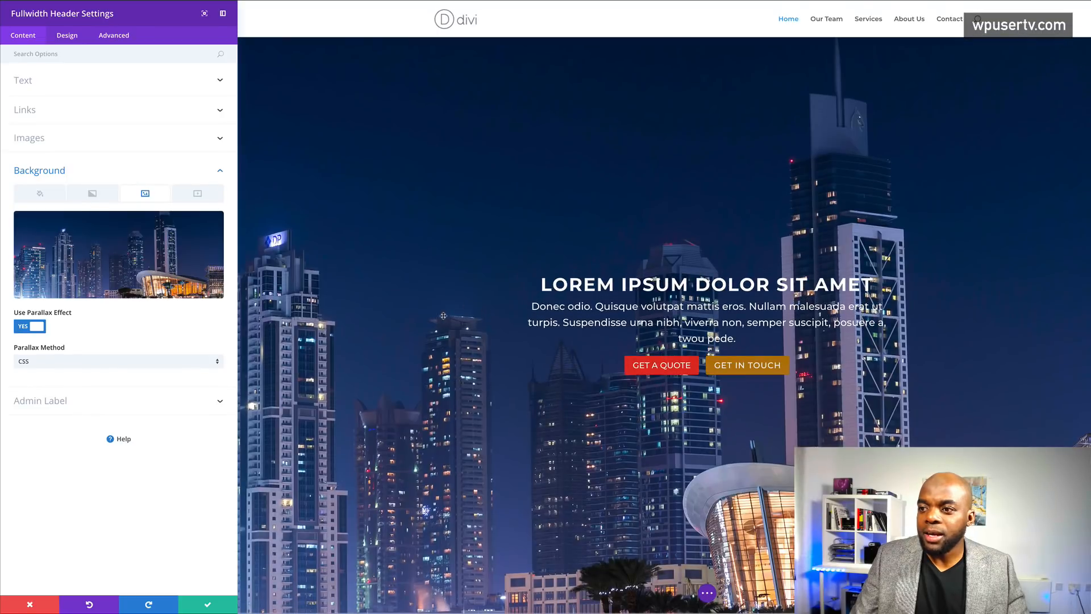
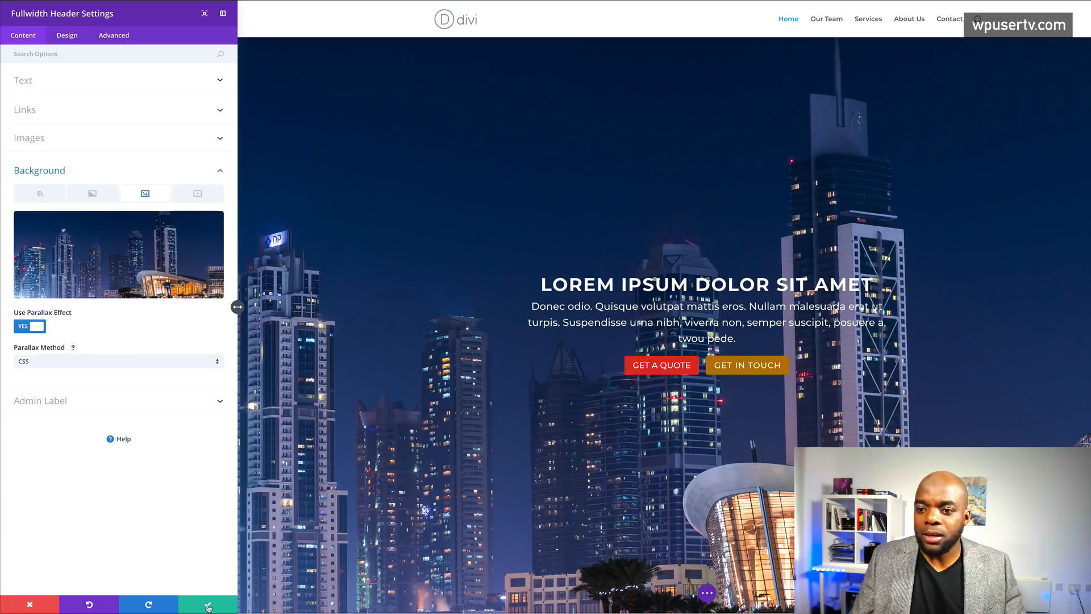
# - Save the Fullwidth Header's parallax setting and move over to the city photo in Photoshop
pyautogui.click(207, 606)
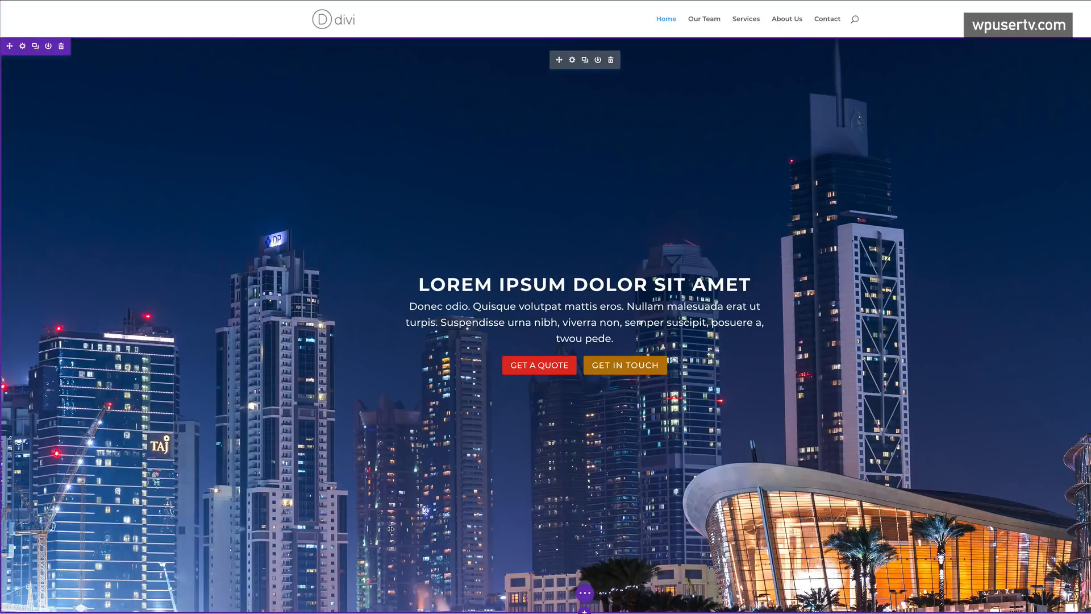
pyautogui.moveTo(364, 612)
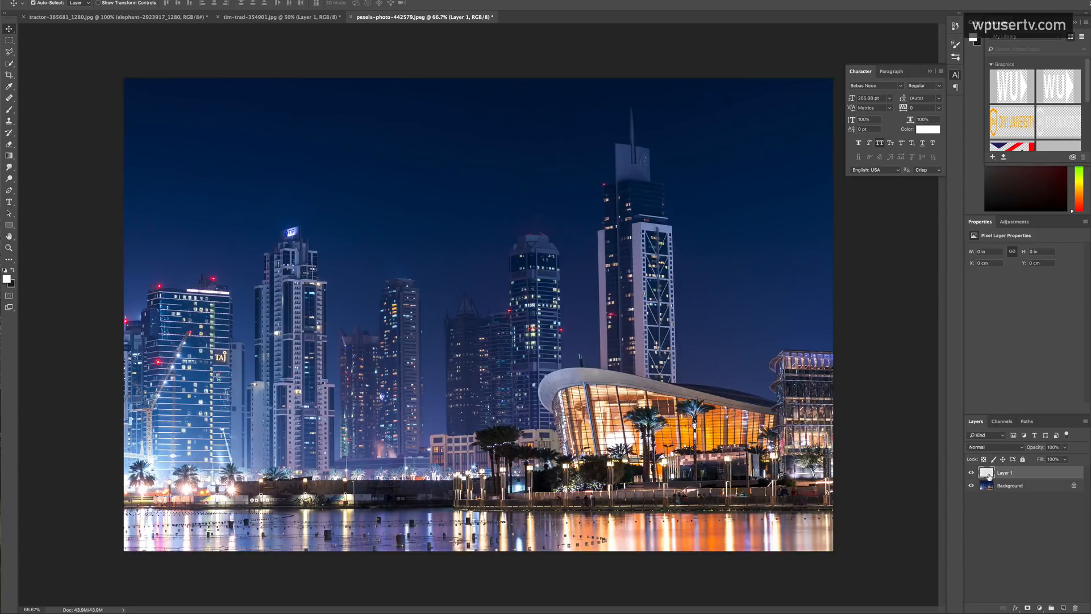
# - Fill Layer 1 with black, set it to Multiply, and lower its opacity to darken the skyline
pyautogui.press('d')
pyautogui.hotkey('alt', 'BackSpace')
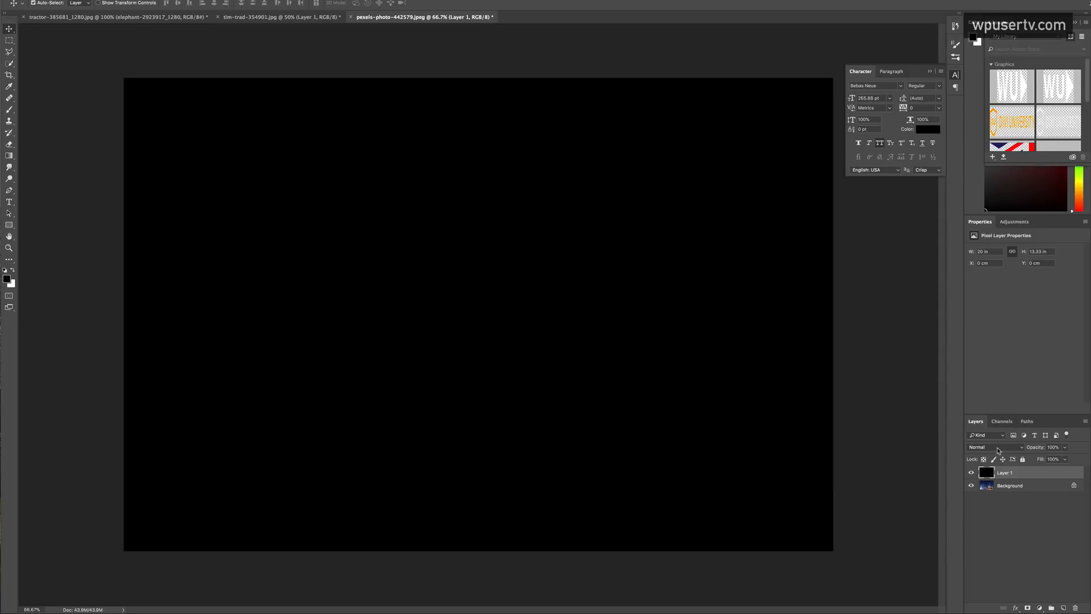
pyautogui.click(998, 449)
pyautogui.click(993, 473)
pyautogui.moveTo(1037, 450)
pyautogui.mouseDown()
pyautogui.moveTo(1024, 451)
pyautogui.moveTo(1033, 451)
pyautogui.mouseUp()
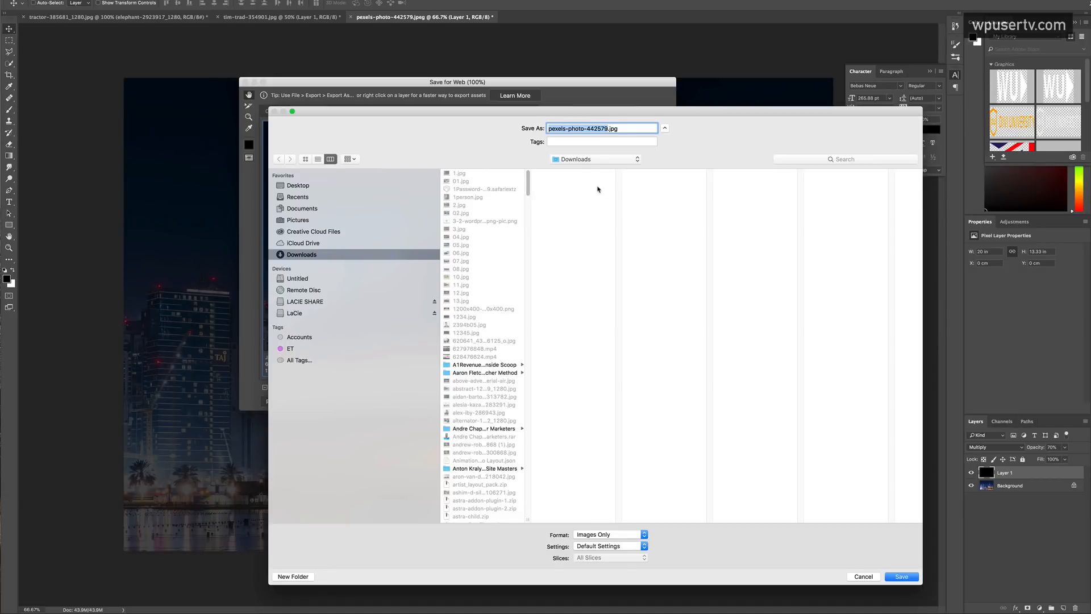
# - Save the darkened photo for the web as 5656.jpg
pyautogui.write('5656')
pyautogui.click(902, 576)
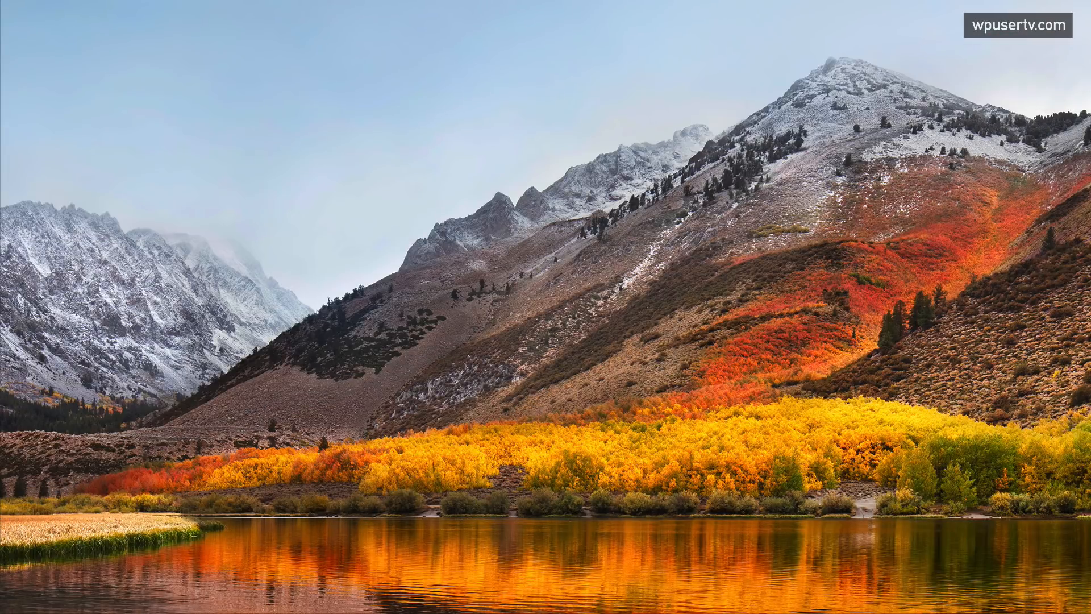
pyautogui.hotkey('ctrl', 'Up')
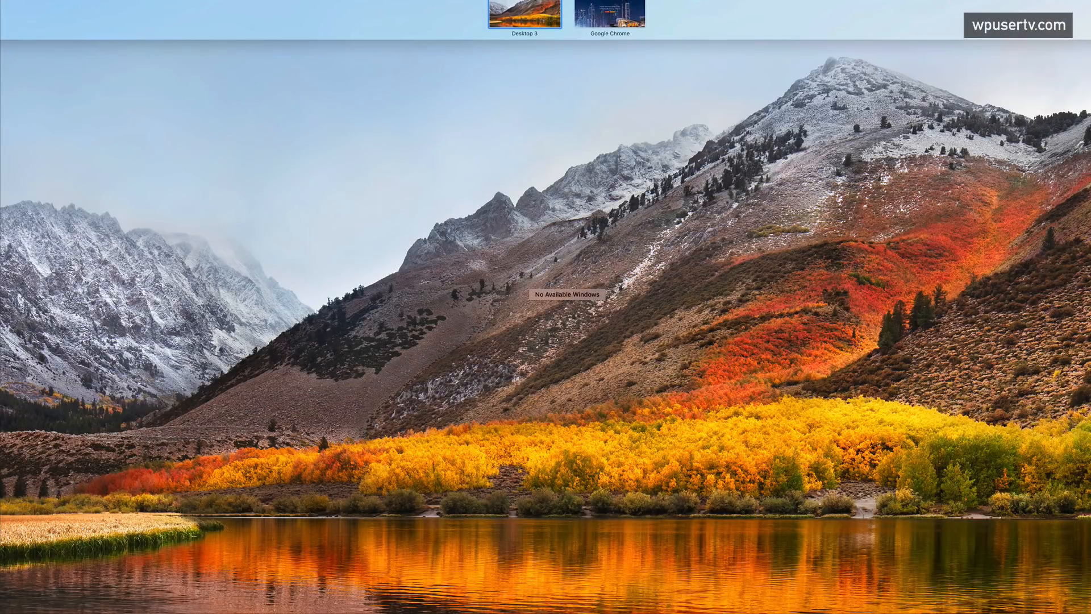
pyautogui.hotkey('ctrl', 'Right')
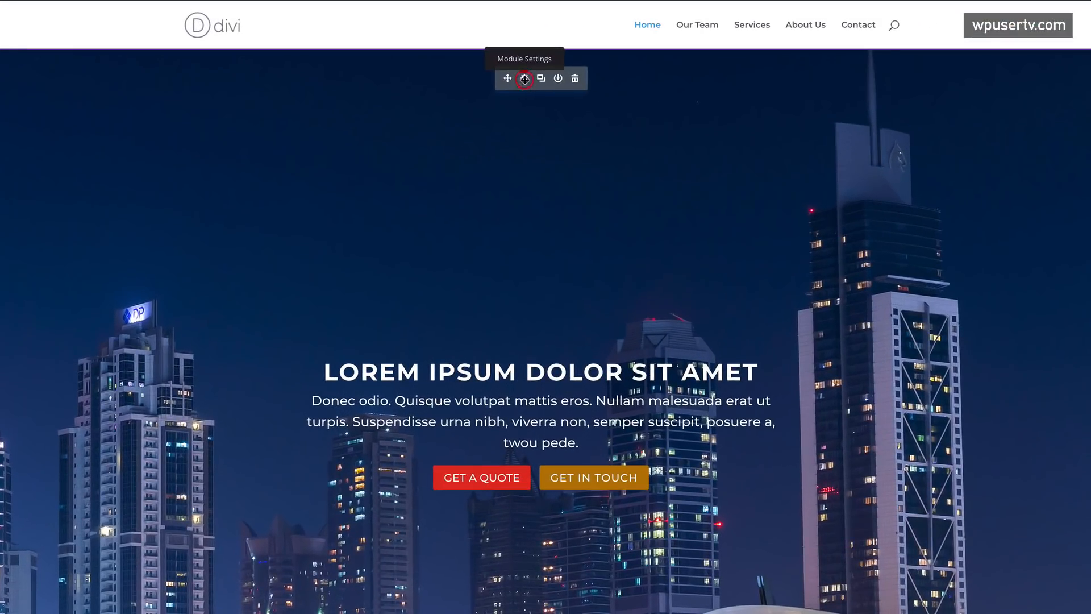
# - Upload 5656.jpg as the Fullwidth Header's background image and save the header module
pyautogui.click(530, 101)
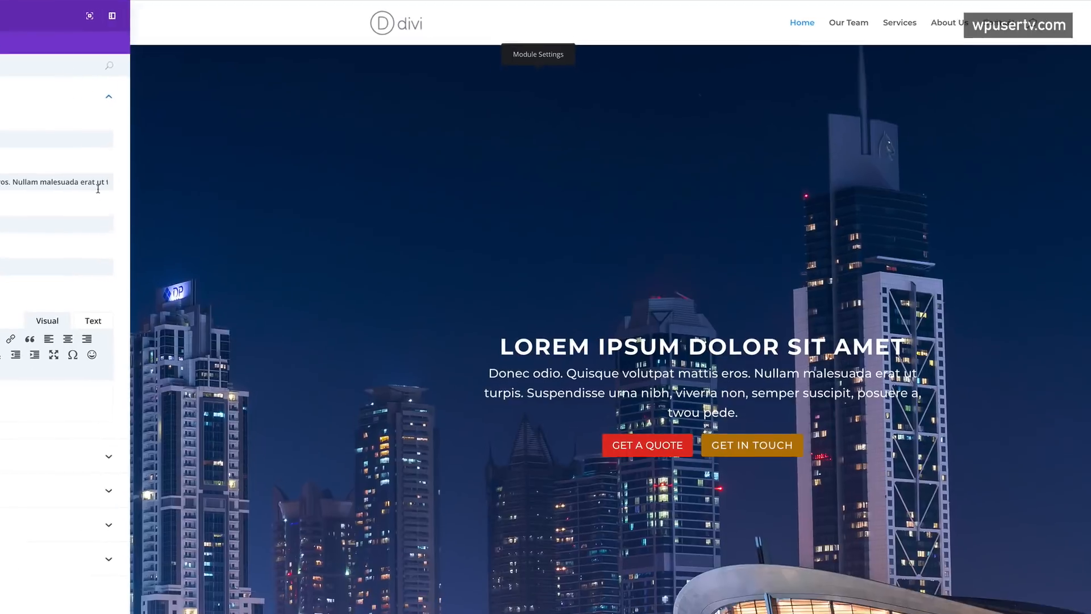
pyautogui.click(23, 537)
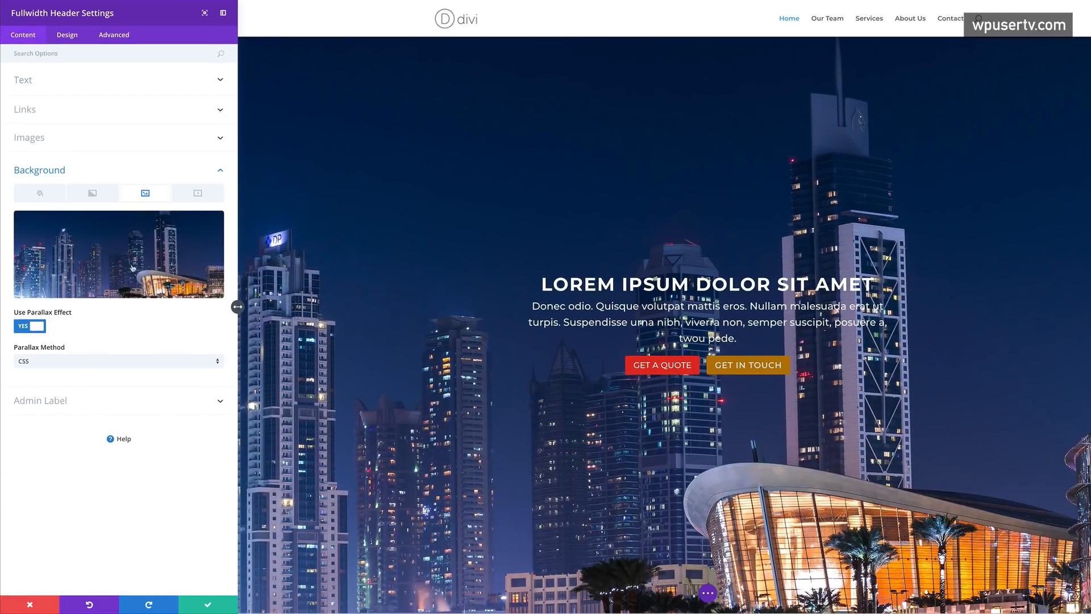
pyautogui.click(153, 234)
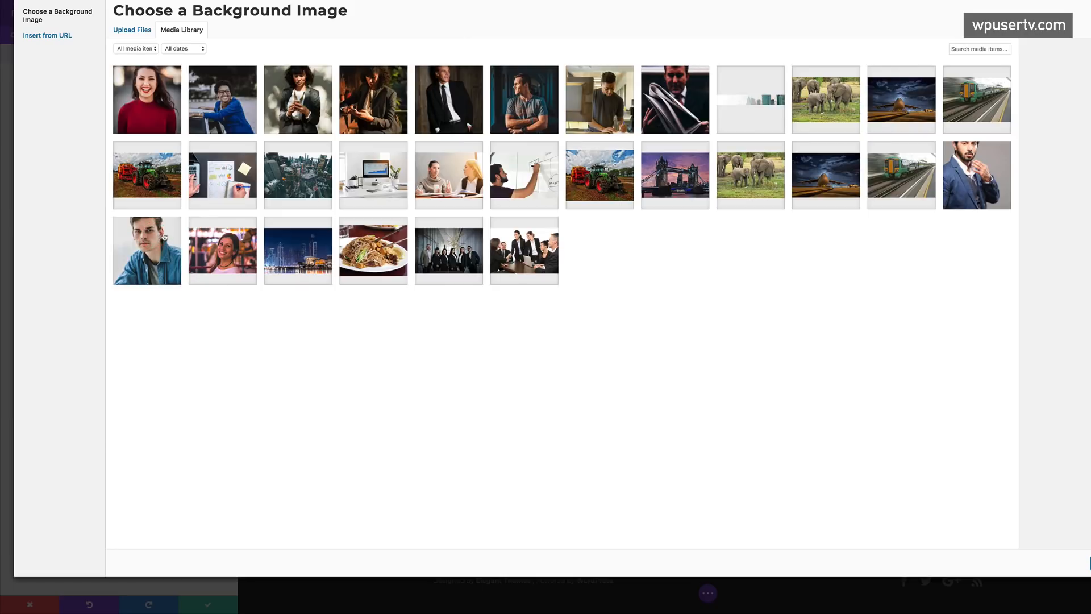
pyautogui.click(132, 29)
pyautogui.click(624, 247)
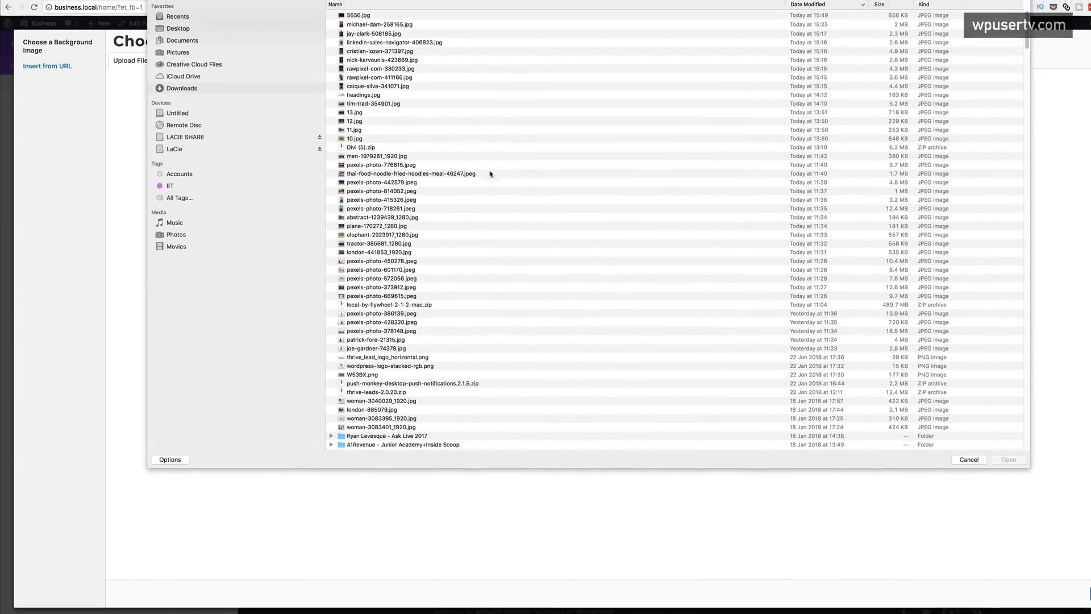
pyautogui.doubleClick(374, 35)
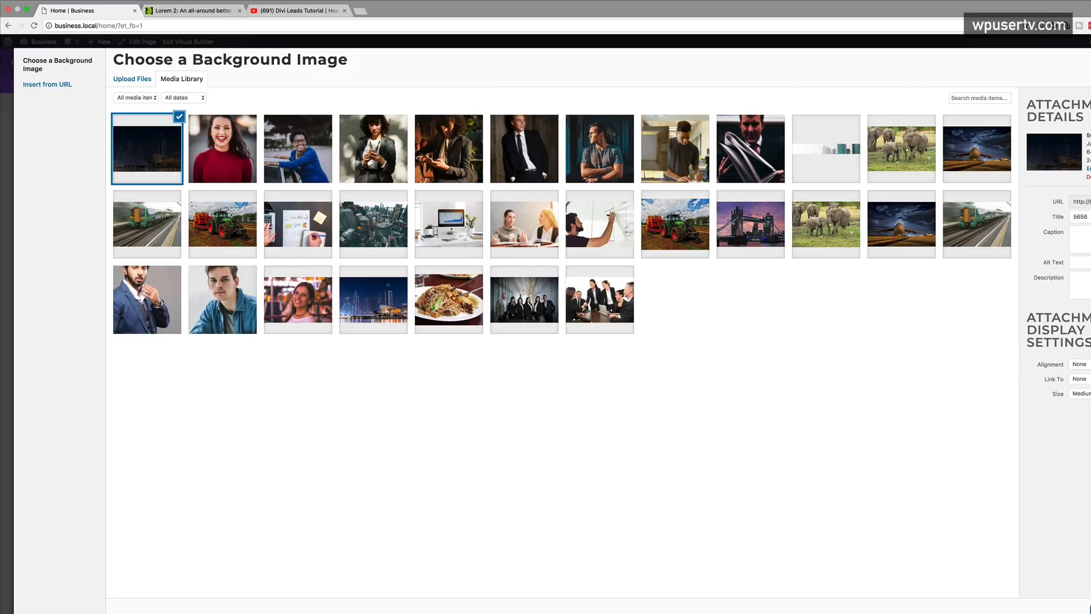
pyautogui.click(1089, 609)
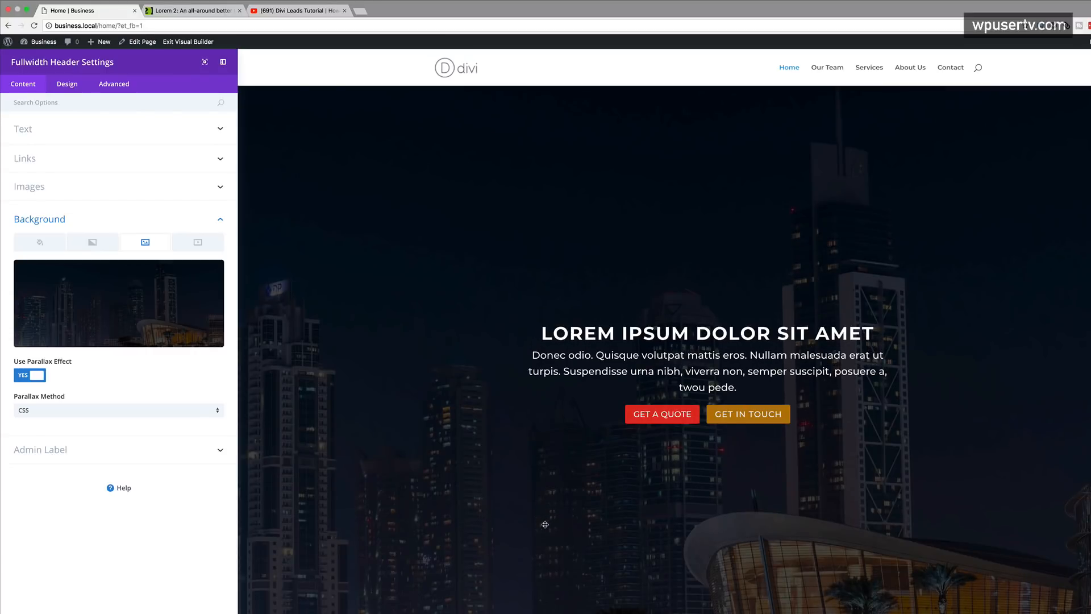
pyautogui.scroll(-2, 545, 524)
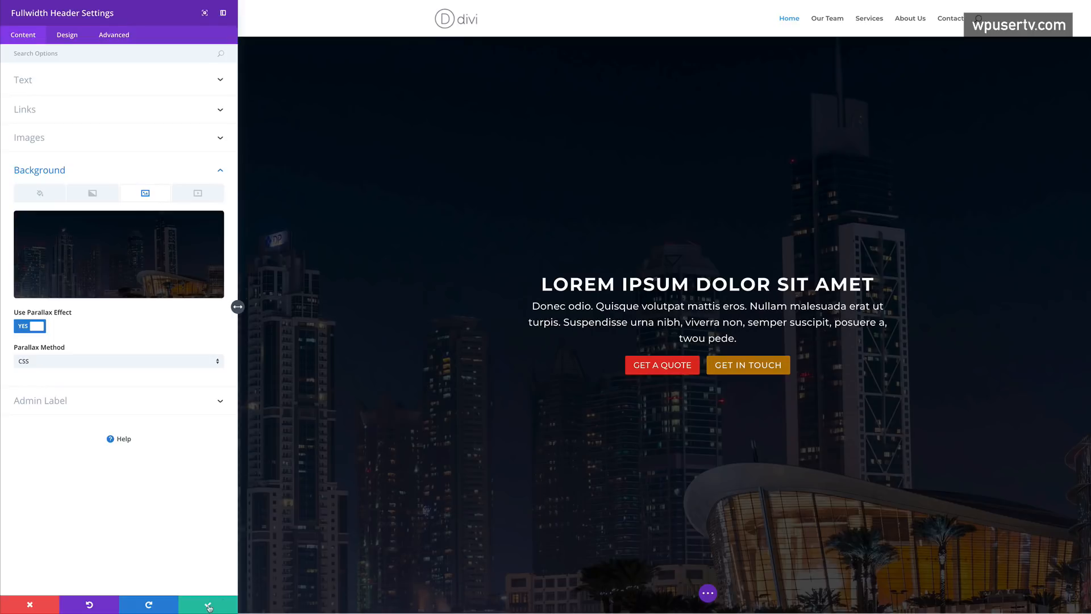
pyautogui.click(209, 607)
pyautogui.scroll(-9, 284, 451)
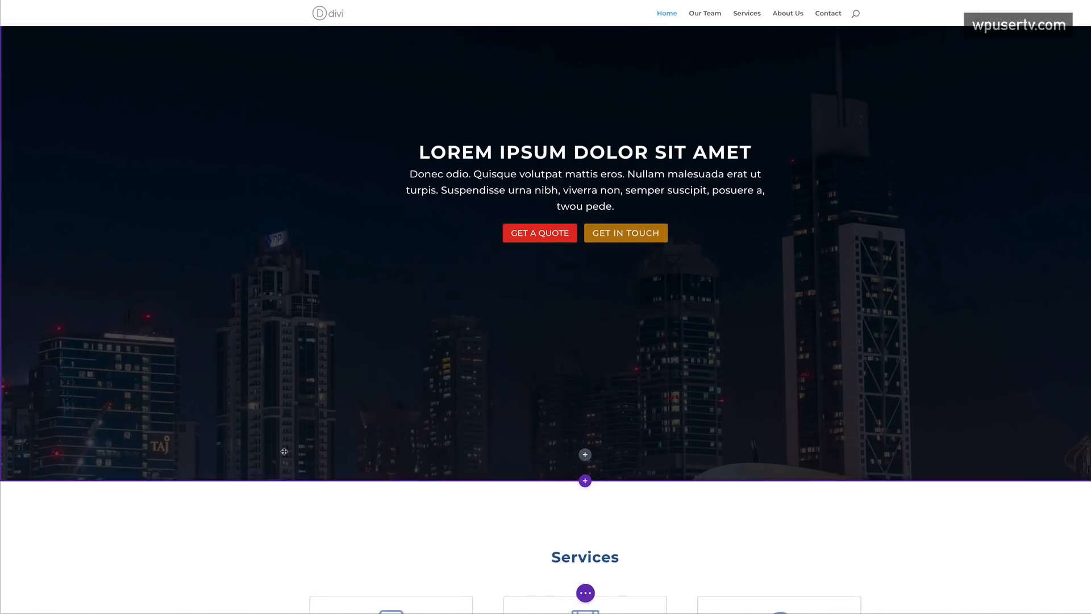
pyautogui.scroll(-8, 287, 449)
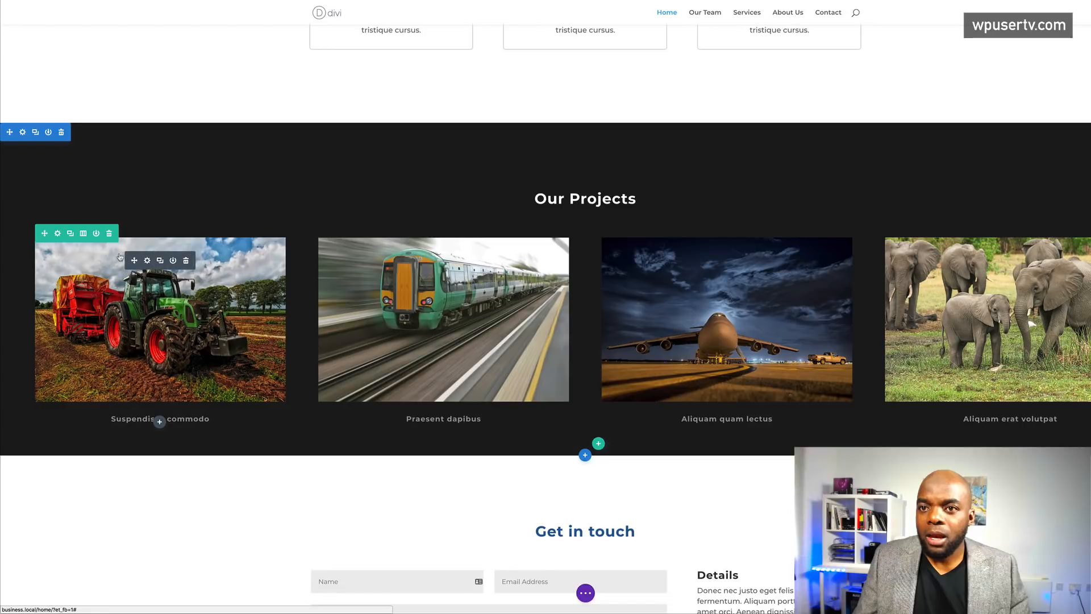
# - Give the Our Projects row a Slide animation with direction Up and 1200ms duration
pyautogui.click(57, 234)
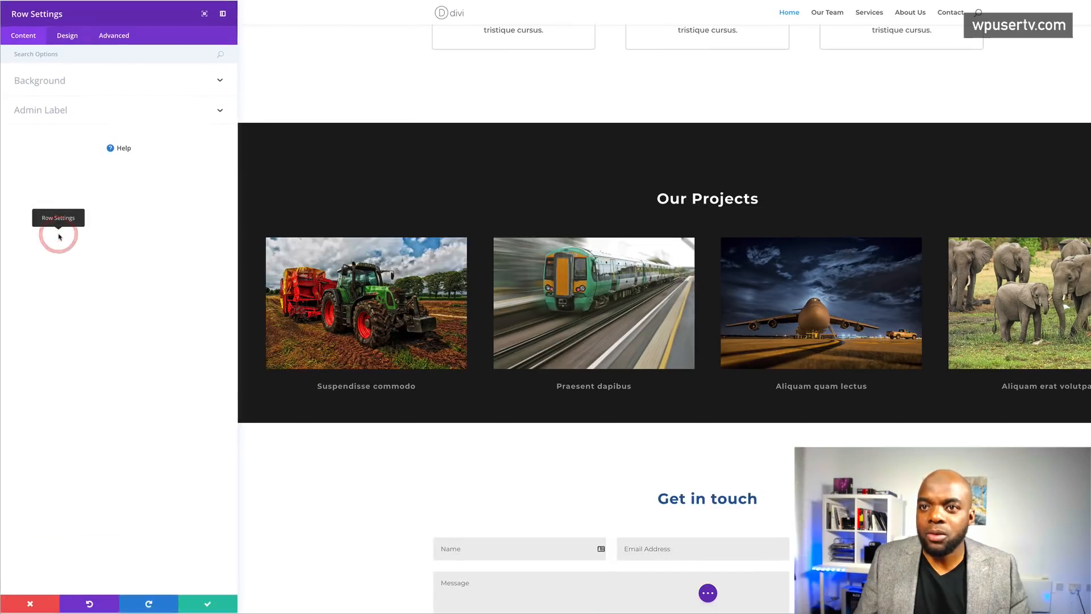
pyautogui.click(69, 38)
pyautogui.click(55, 252)
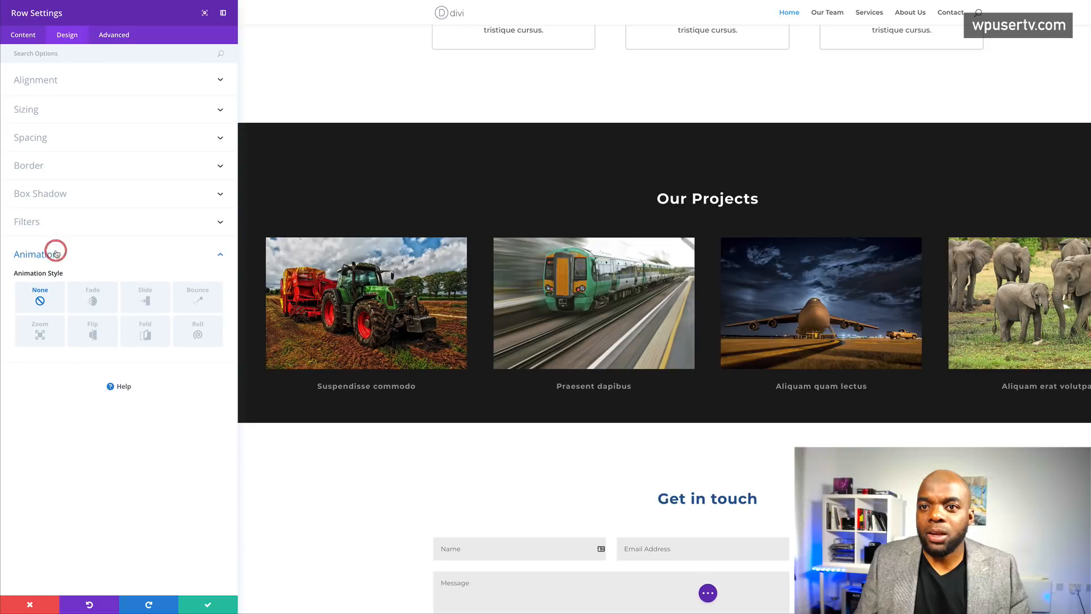
pyautogui.click(151, 301)
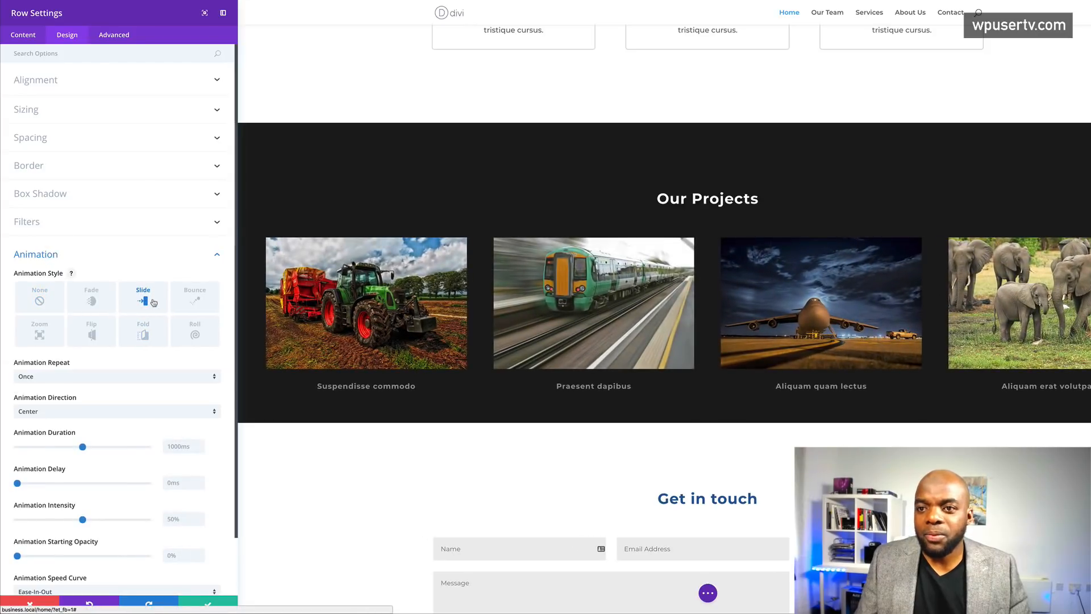
pyautogui.click(113, 412)
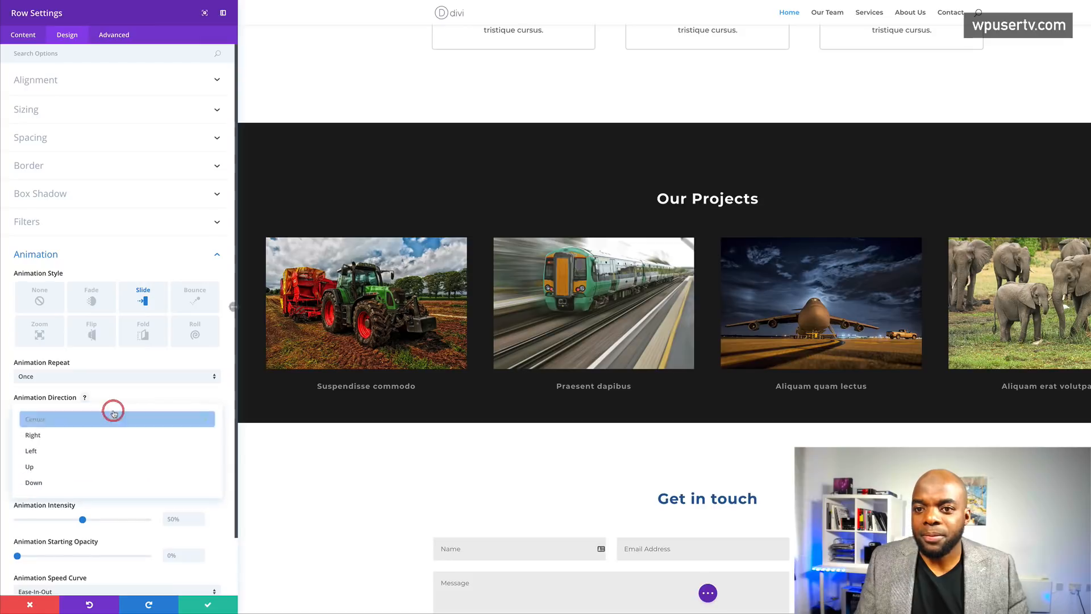
pyautogui.click(90, 467)
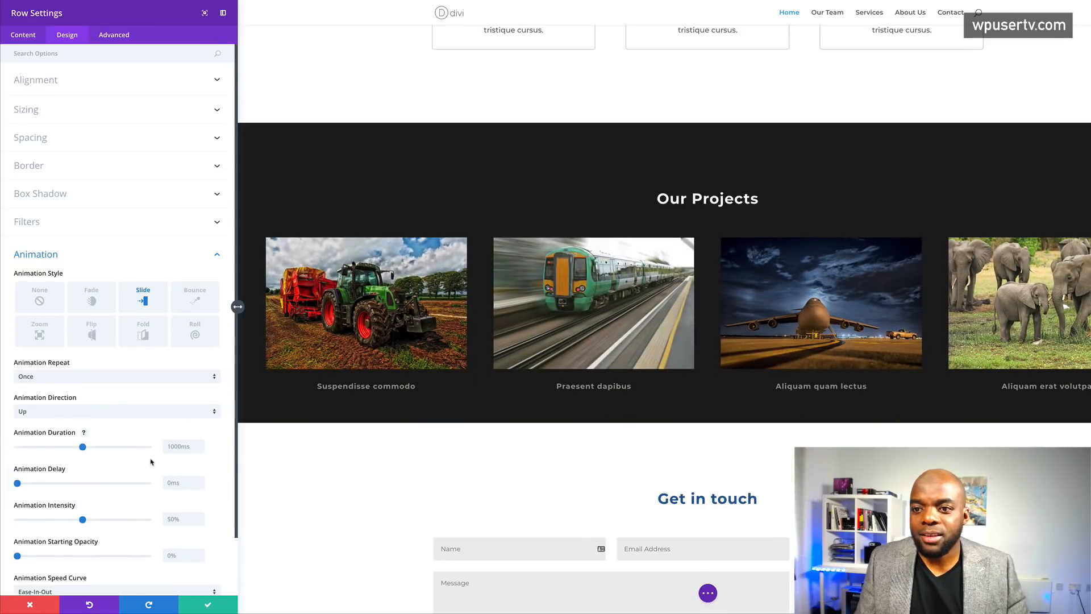
pyautogui.scroll(-3, 150, 461)
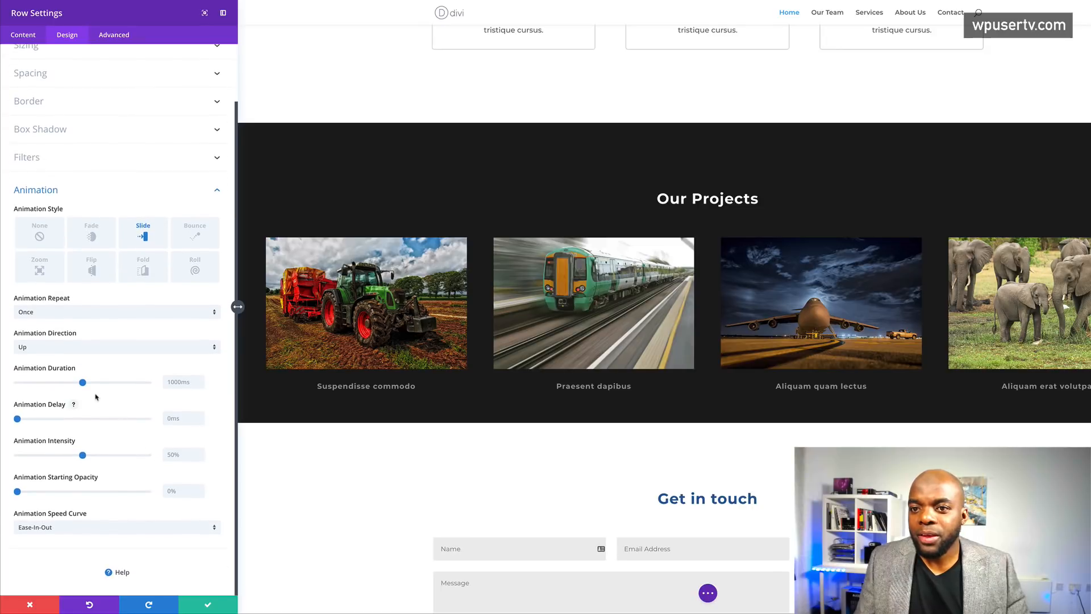
pyautogui.moveTo(83, 383); pyautogui.dragTo(96, 385)
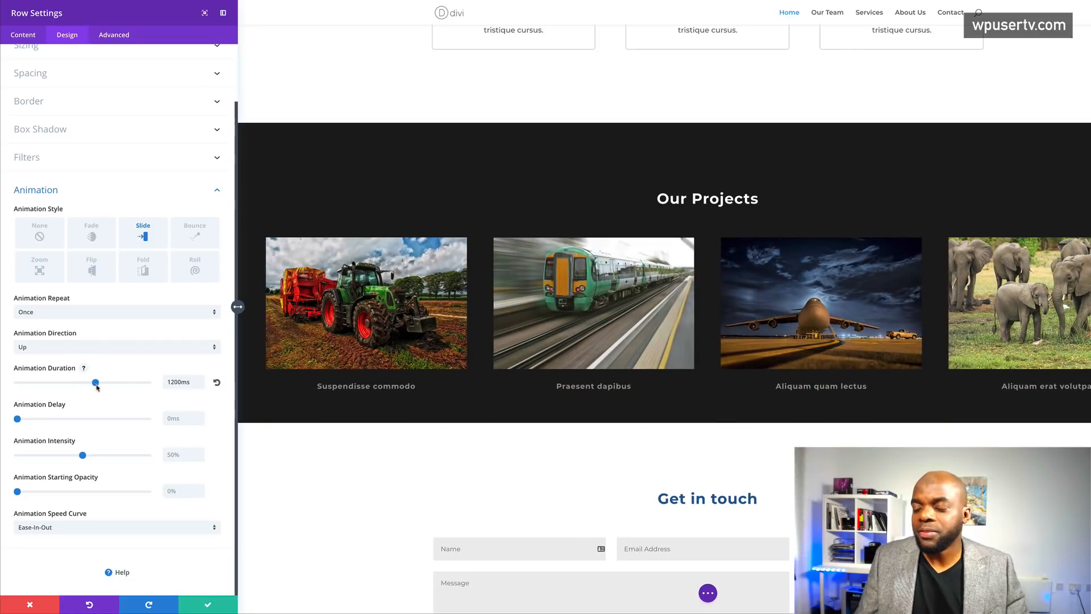
pyautogui.click(208, 604)
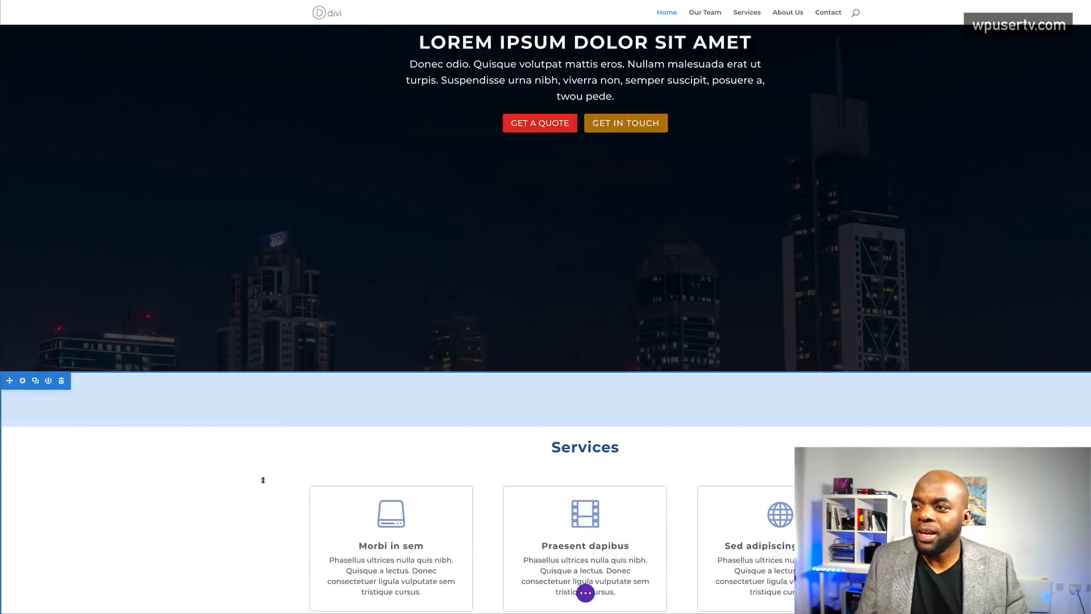
# - Scroll over the Home page and exit the builder to view it live
pyautogui.scroll(-10, 263, 480)
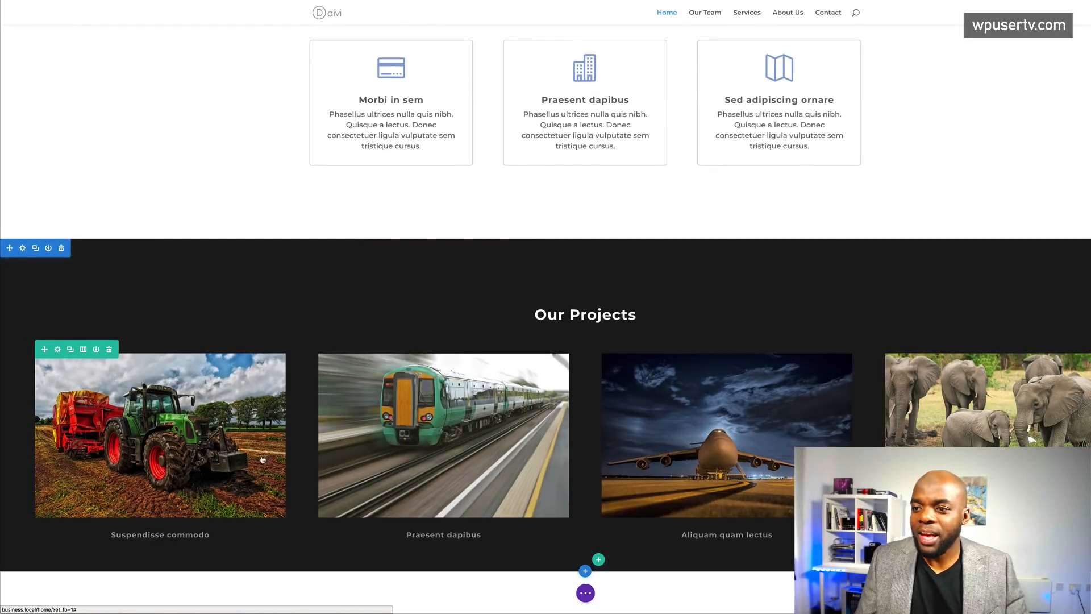
pyautogui.scroll(-5, 349, 473)
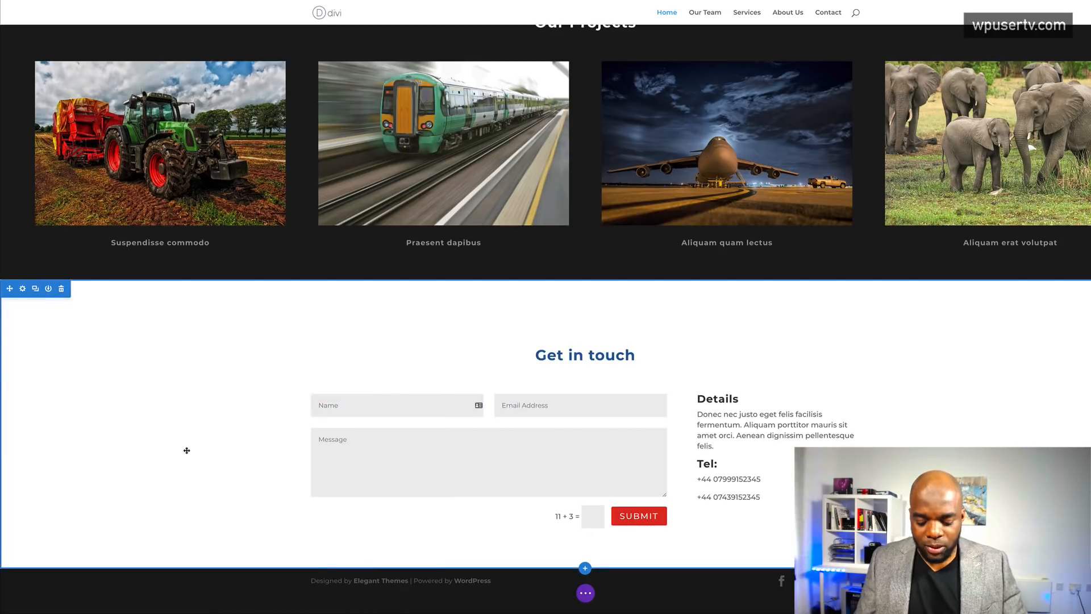
pyautogui.scroll(10, 267, 433)
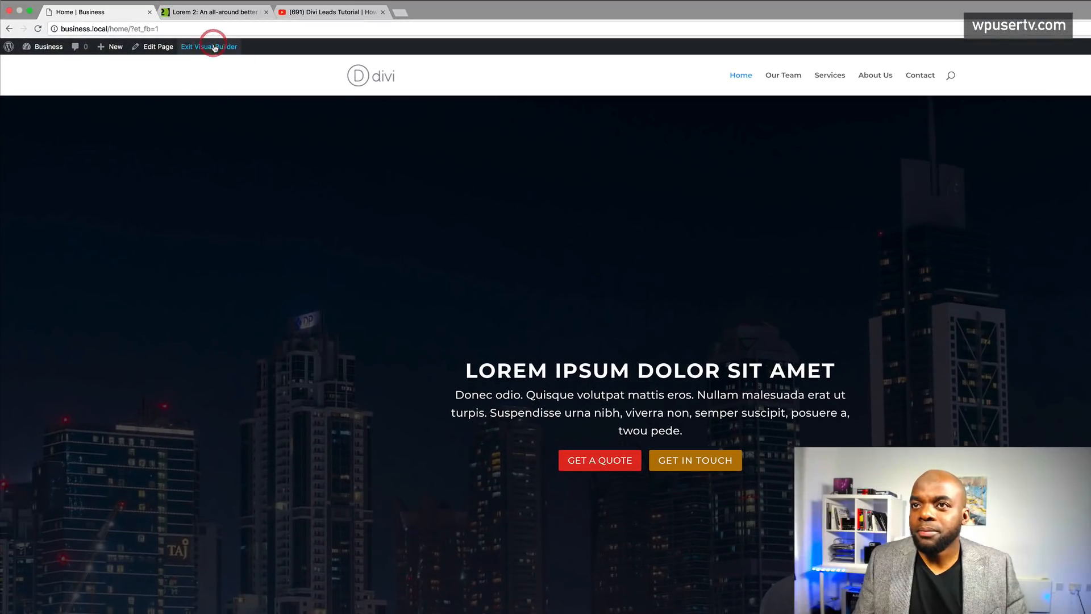
pyautogui.click(214, 48)
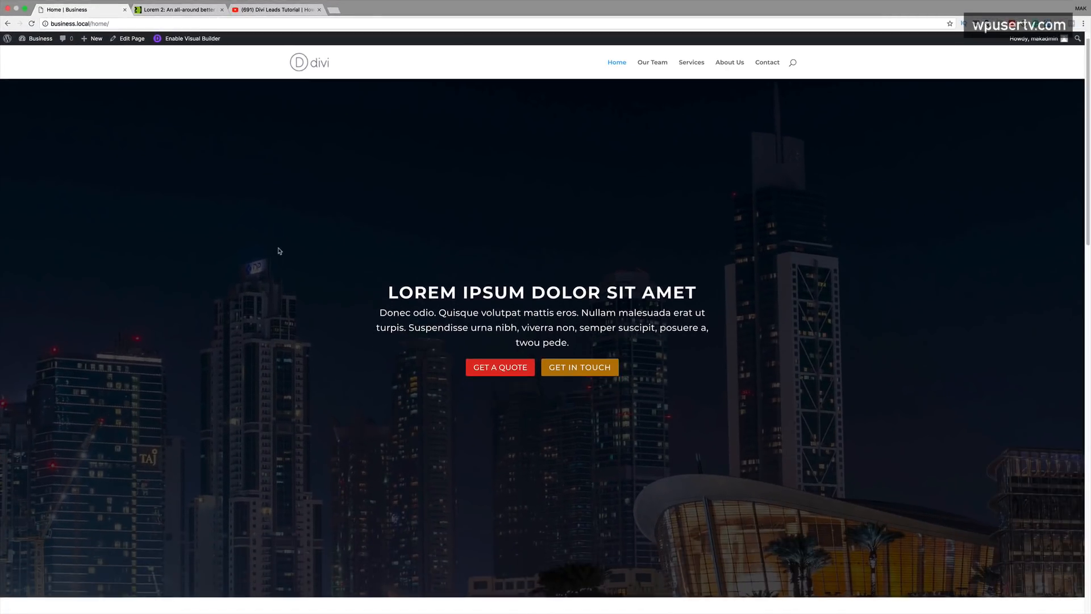
# - Browse the live pages and open the Services page in the Visual Builder
pyautogui.scroll(-10, 278, 250)
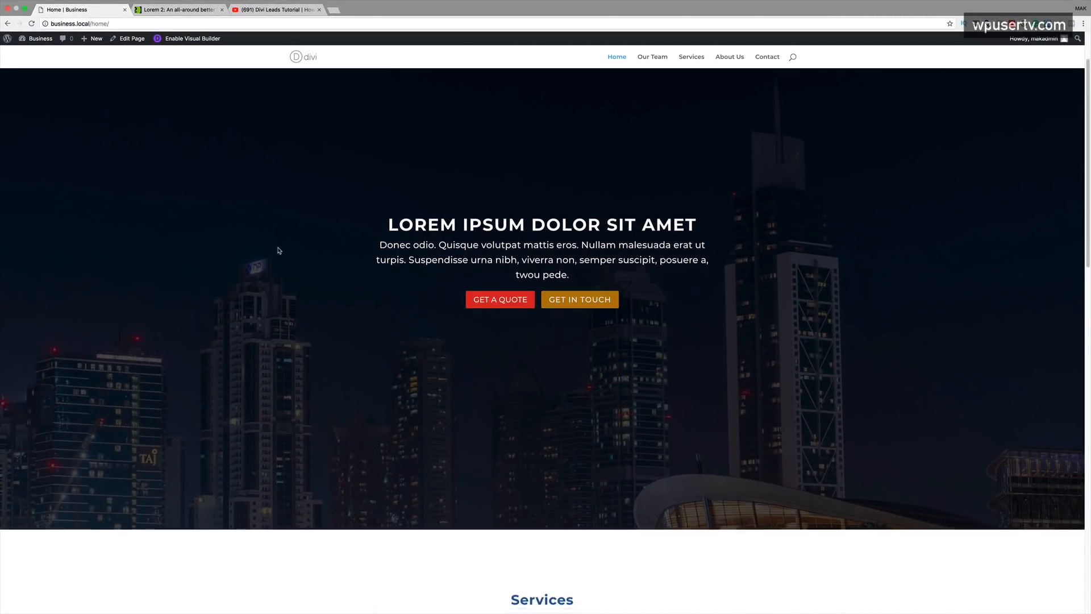
pyautogui.scroll(-3, 278, 251)
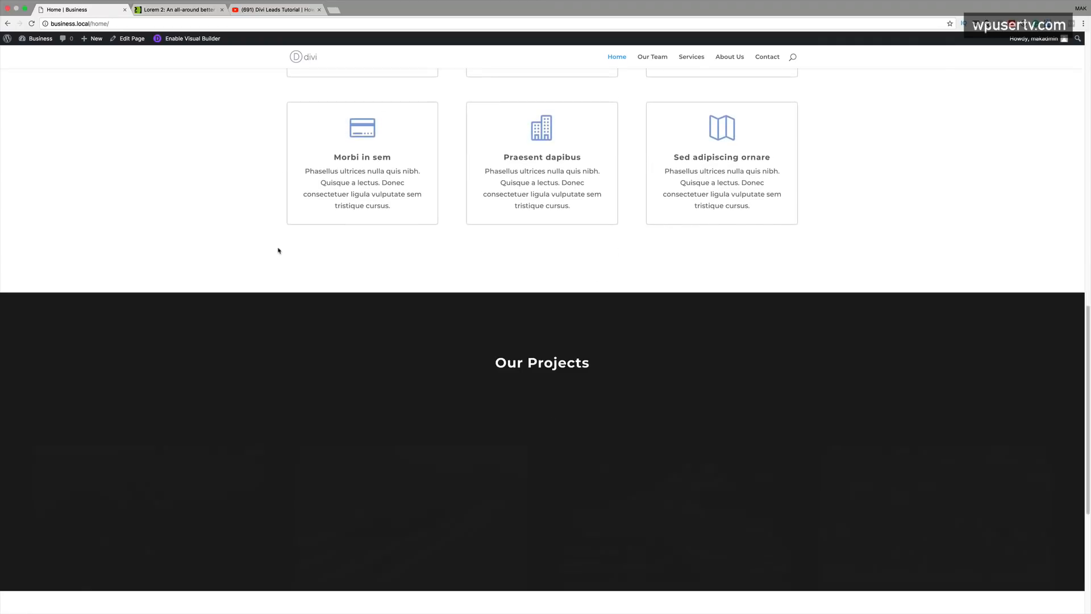
pyautogui.scroll(15, 278, 250)
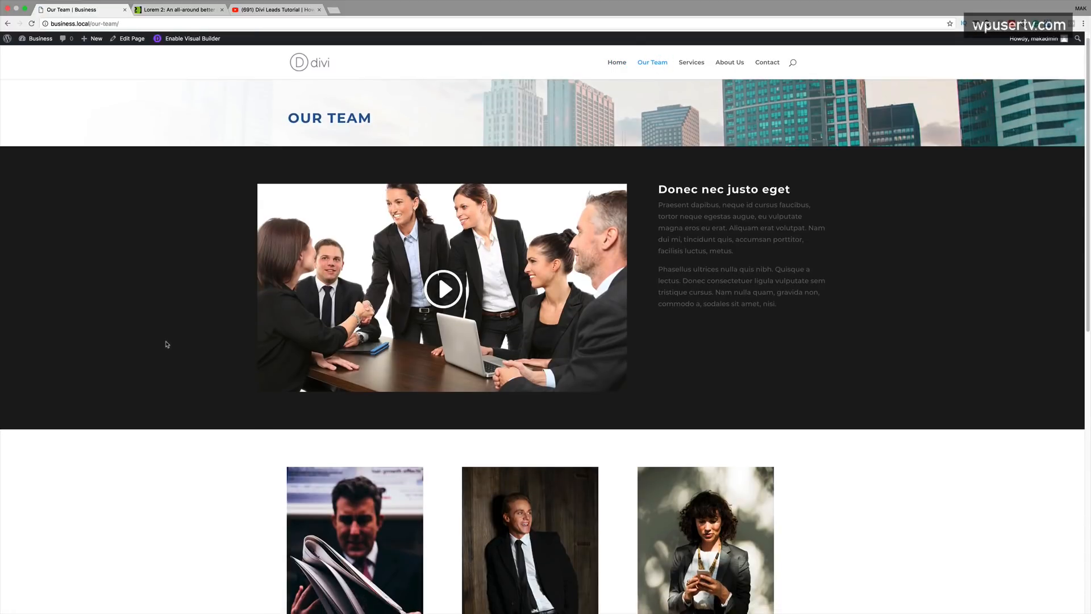
pyautogui.scroll(-1, 166, 344)
pyautogui.scroll(-5, 166, 343)
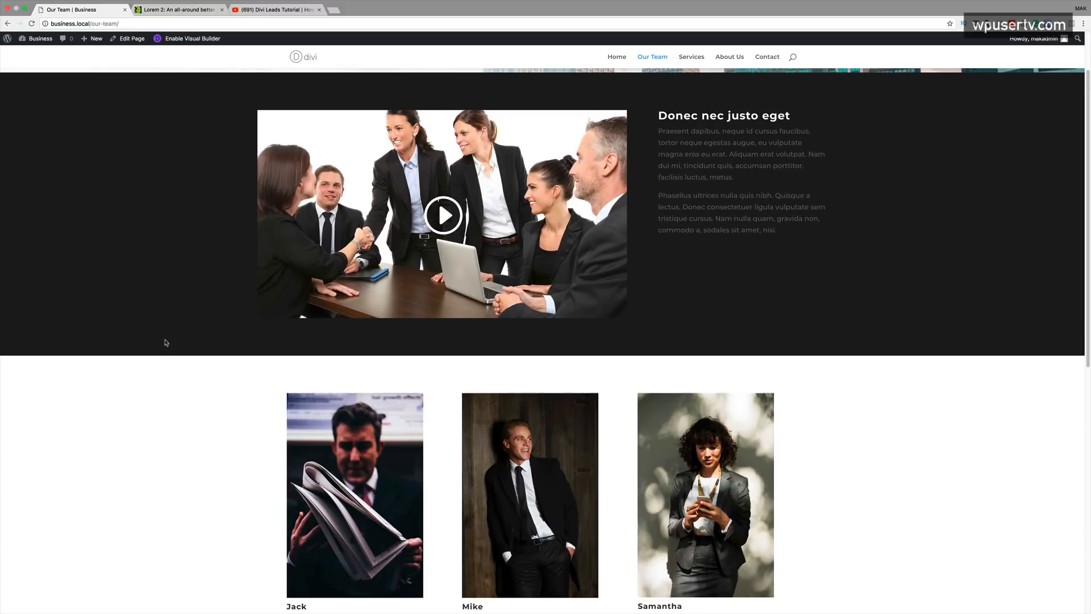
pyautogui.scroll(-6, 166, 342)
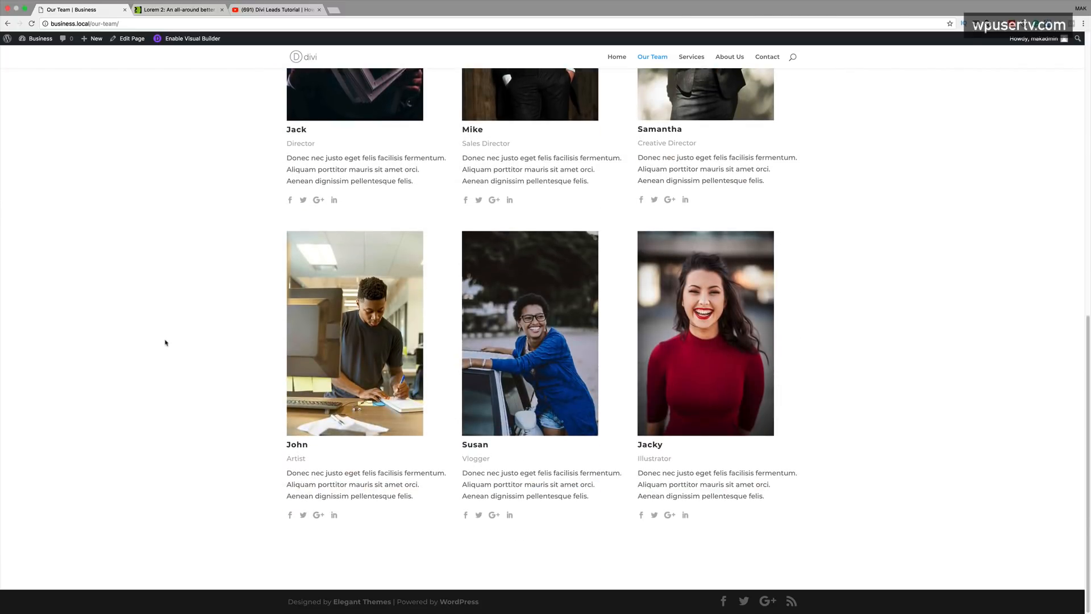
pyautogui.scroll(12, 166, 342)
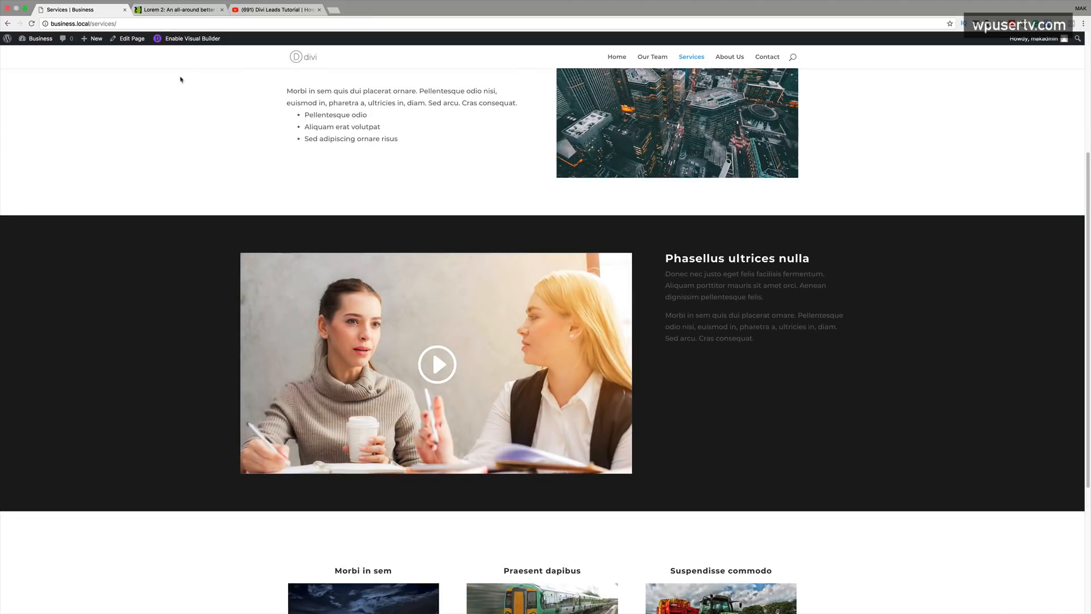
pyautogui.click(195, 39)
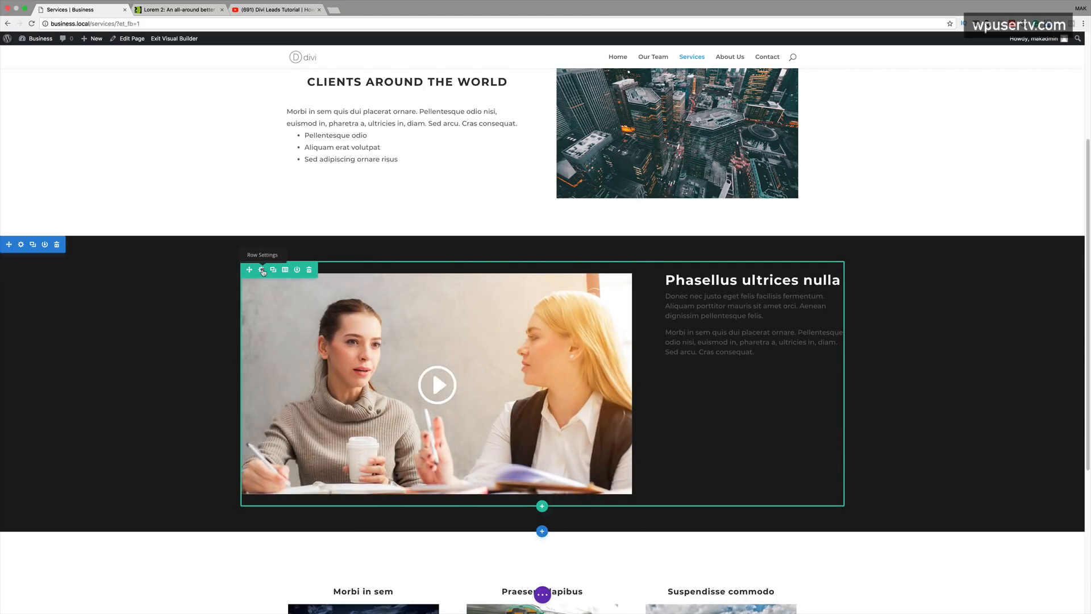
# - Set the dark video row's animation to Slide, direction Up, 1200ms duration, and save
pyautogui.click(262, 271)
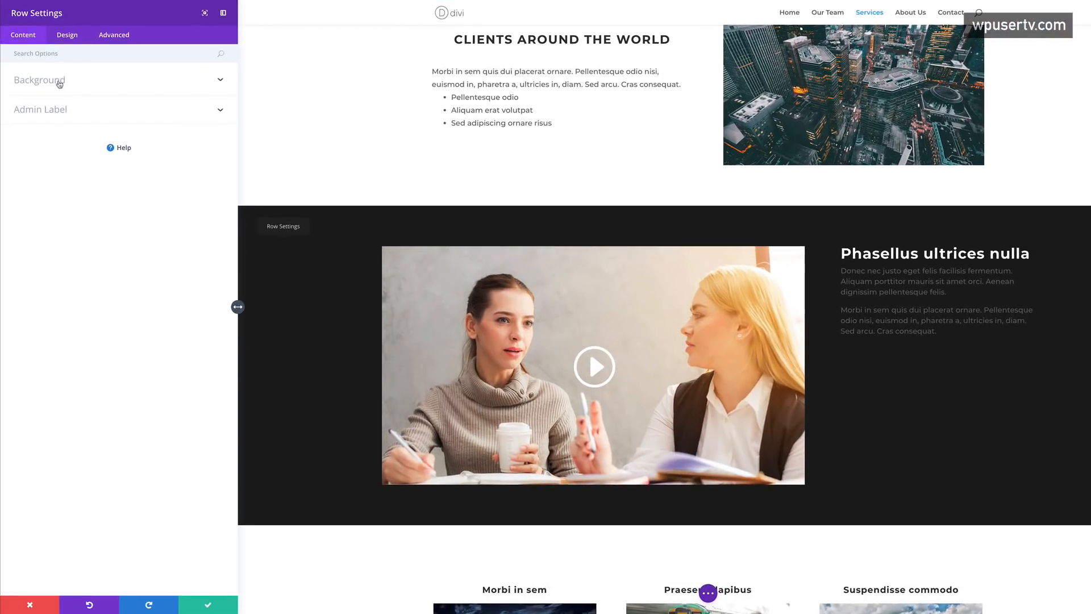
pyautogui.click(73, 40)
pyautogui.click(52, 253)
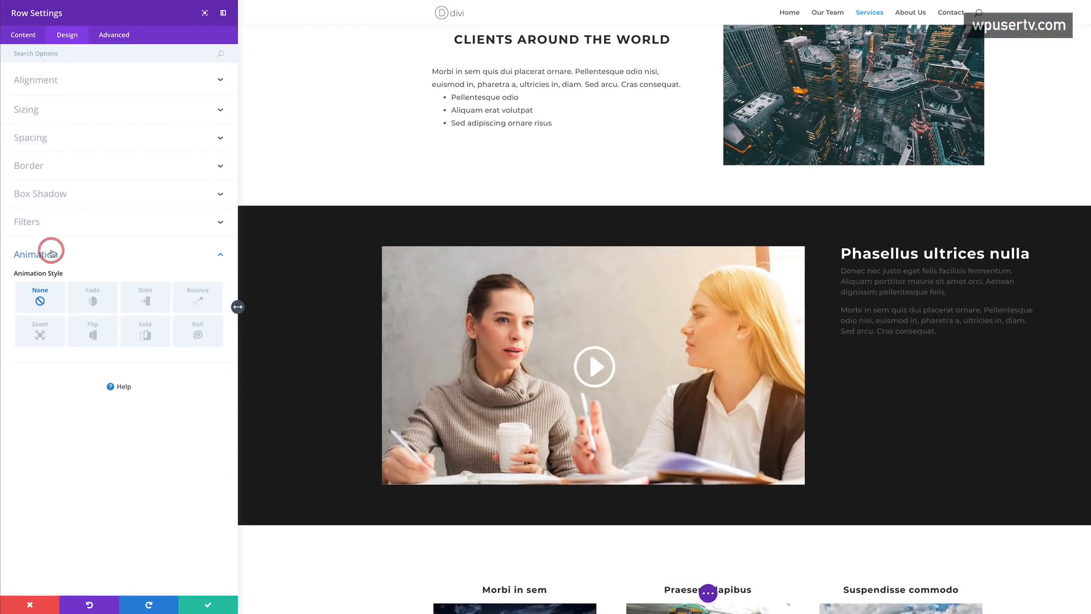
pyautogui.click(152, 301)
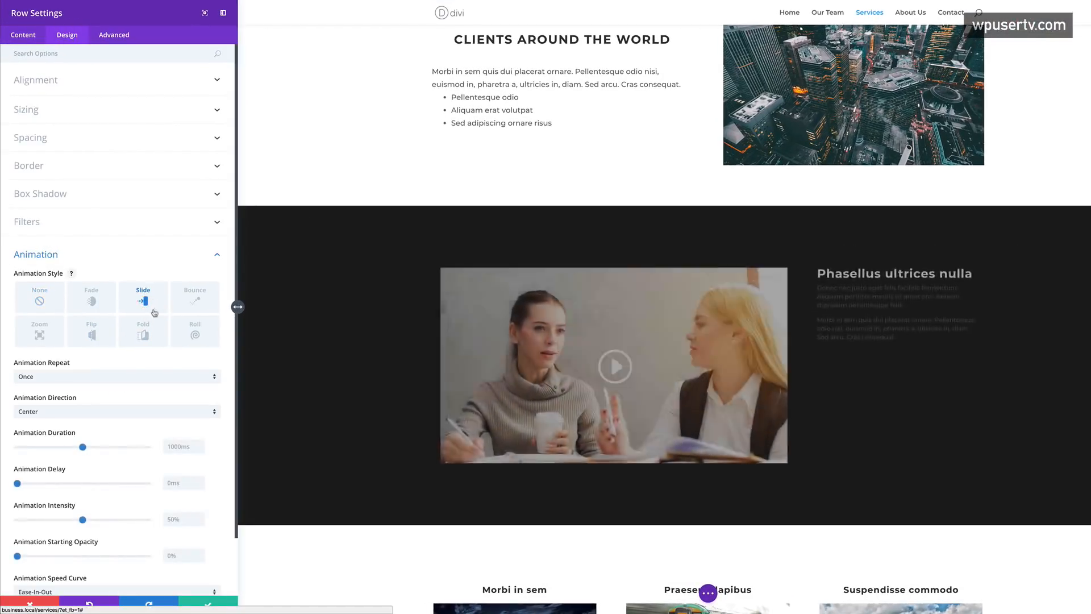
pyautogui.click(63, 412)
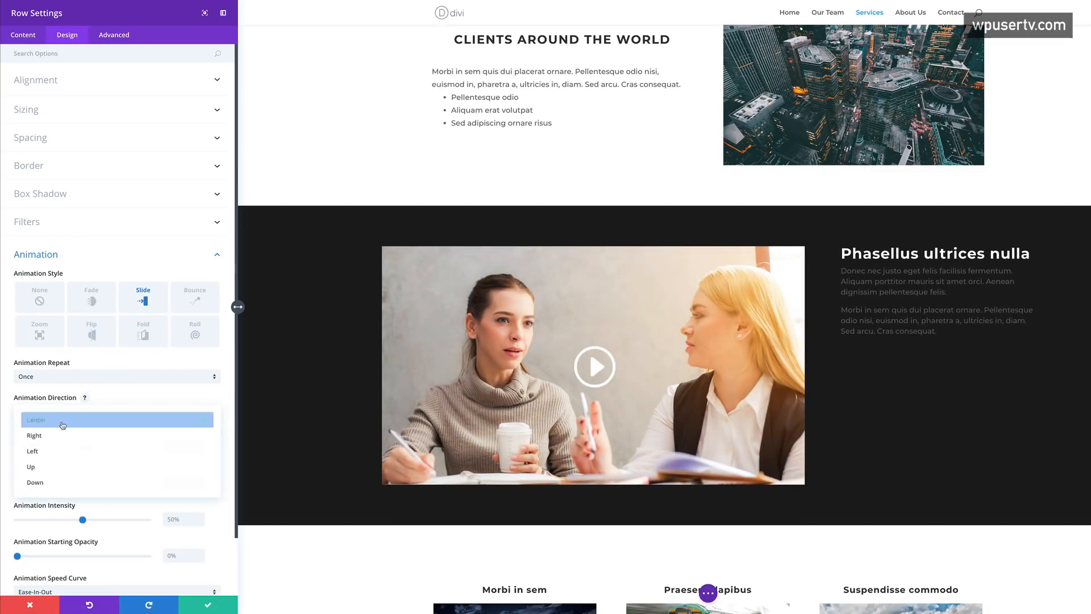
pyautogui.click(48, 464)
pyautogui.moveTo(83, 447); pyautogui.dragTo(96, 448)
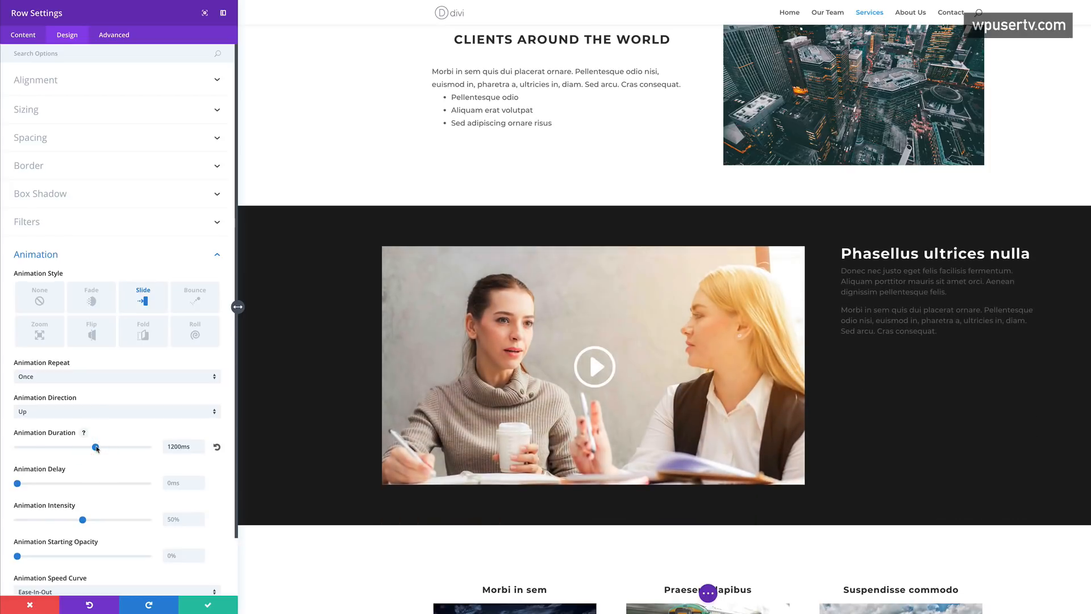
pyautogui.click(211, 605)
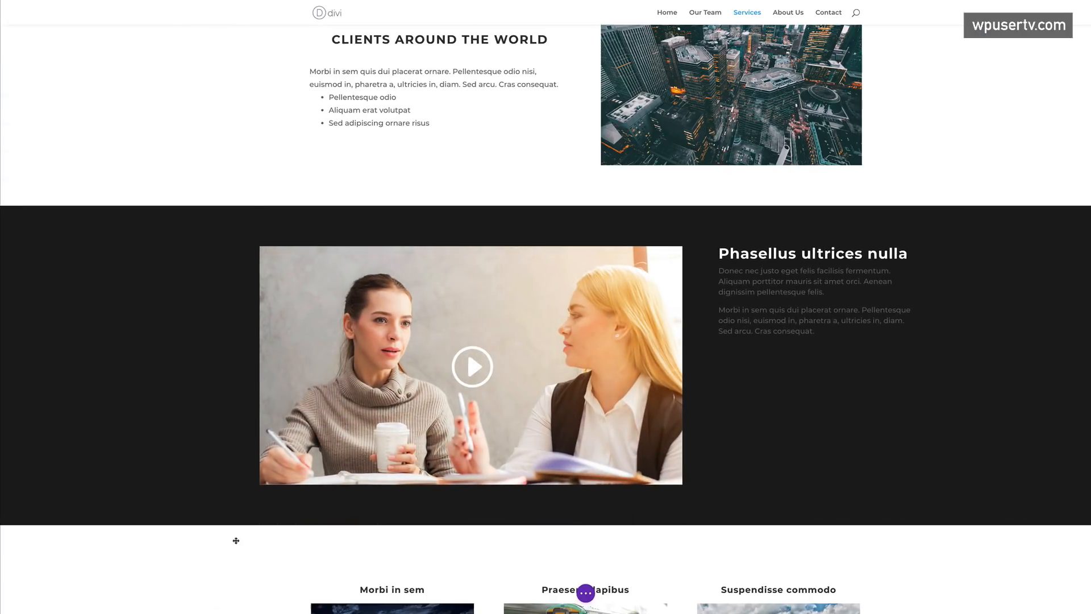
pyautogui.scroll(-5, 272, 382)
pyautogui.moveTo(406, 362)
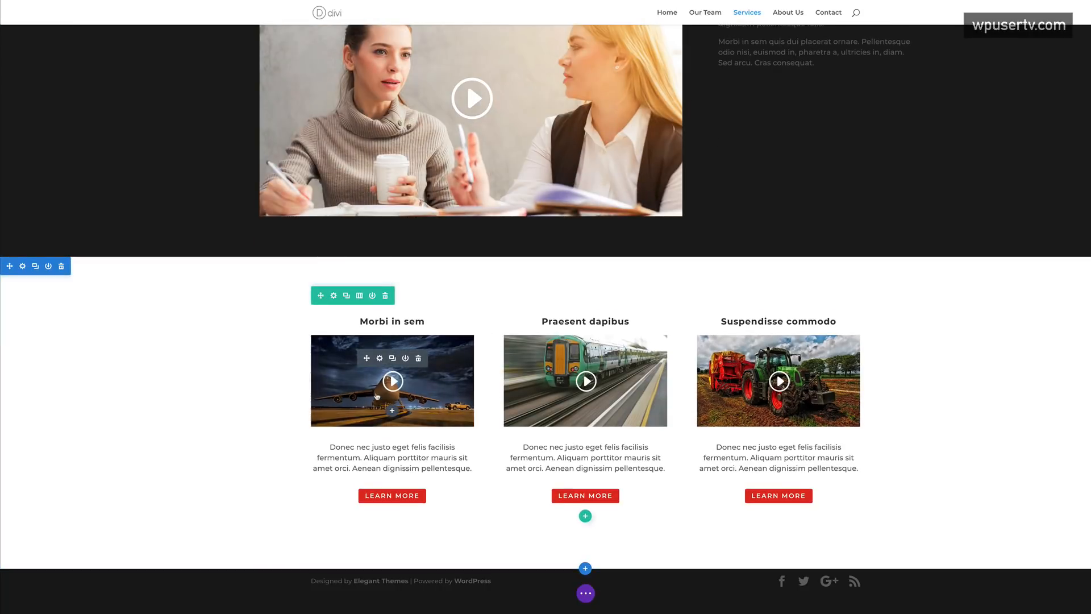
# - Set the three-column Morbi in sem blurbs row to Slide Up over 1400ms and save
pyautogui.click(334, 296)
pyautogui.click(71, 35)
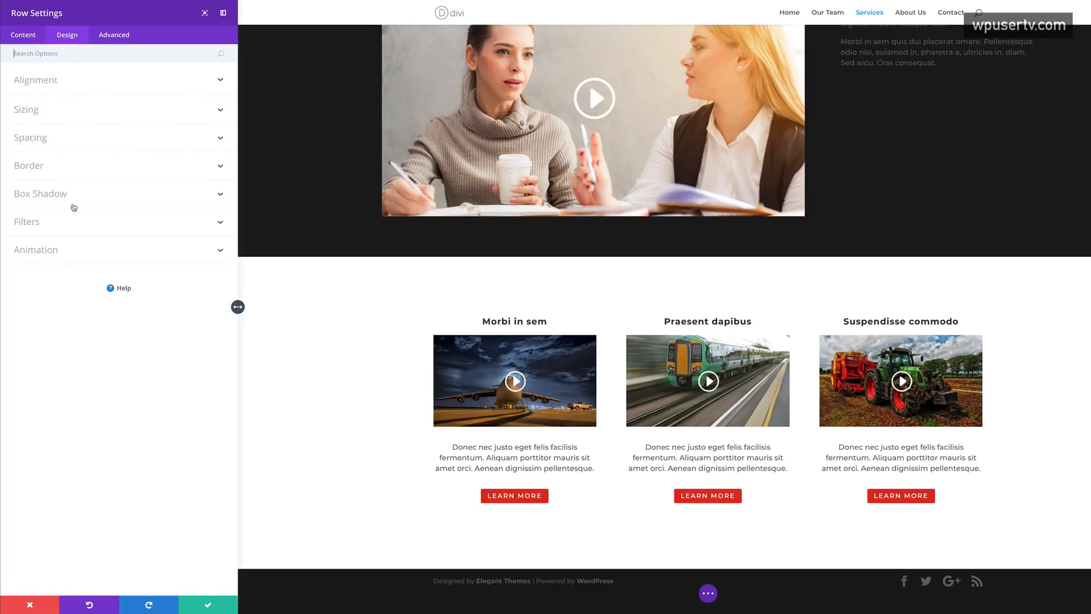
pyautogui.click(47, 245)
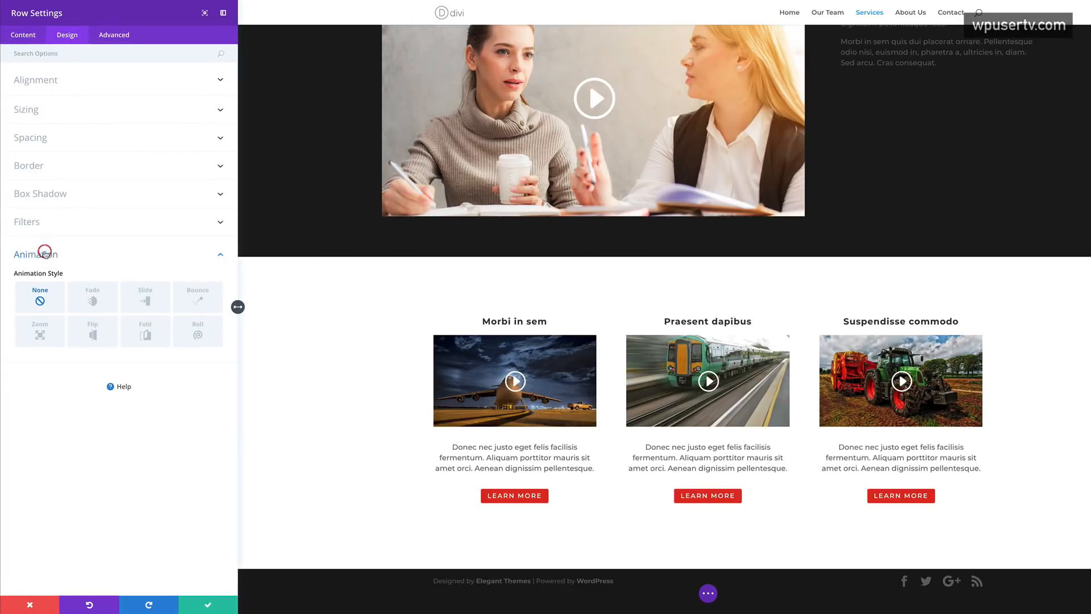
pyautogui.click(150, 302)
pyautogui.moveTo(83, 447); pyautogui.dragTo(108, 447)
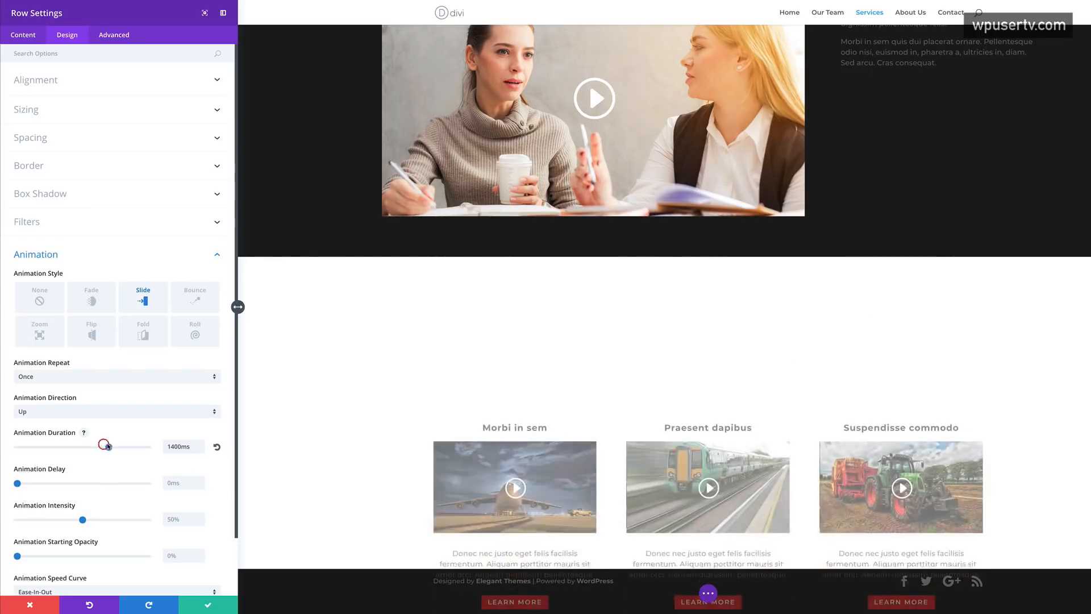
pyautogui.click(209, 604)
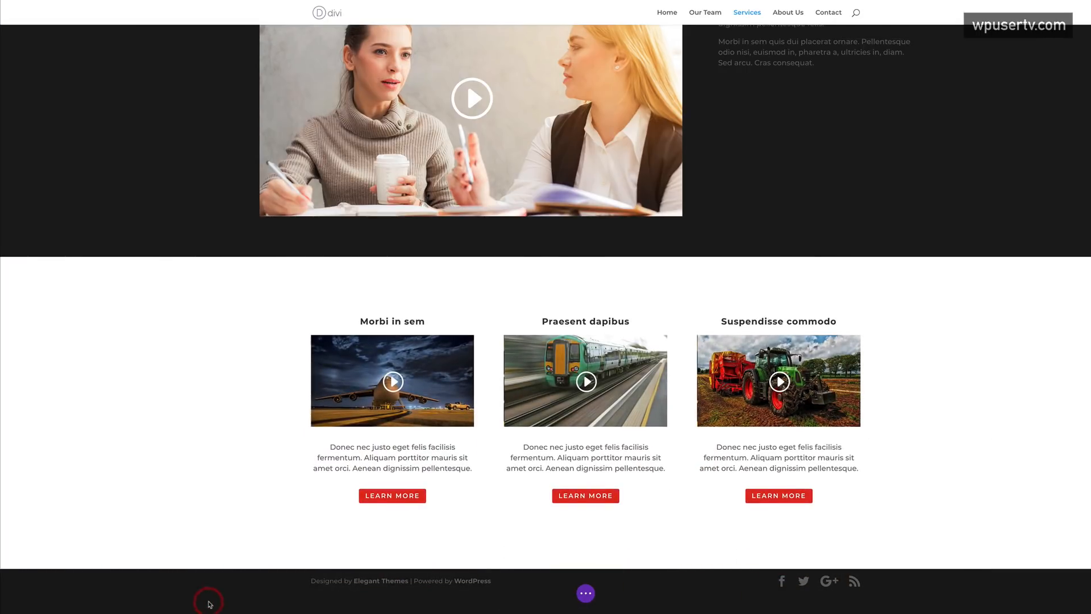
pyautogui.moveTo(206, 529)
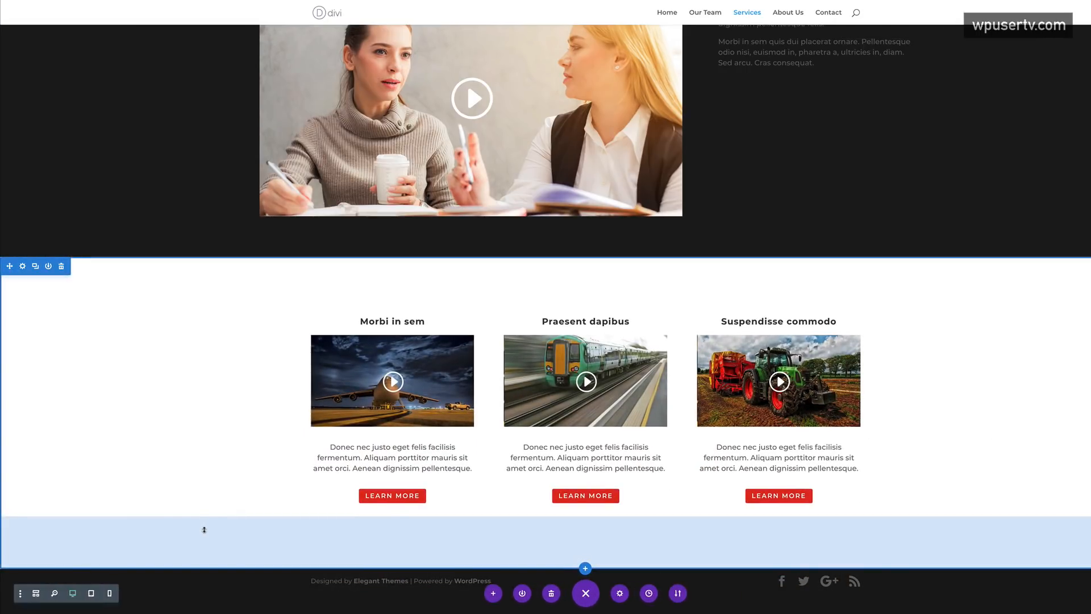
pyautogui.scroll(15, 204, 529)
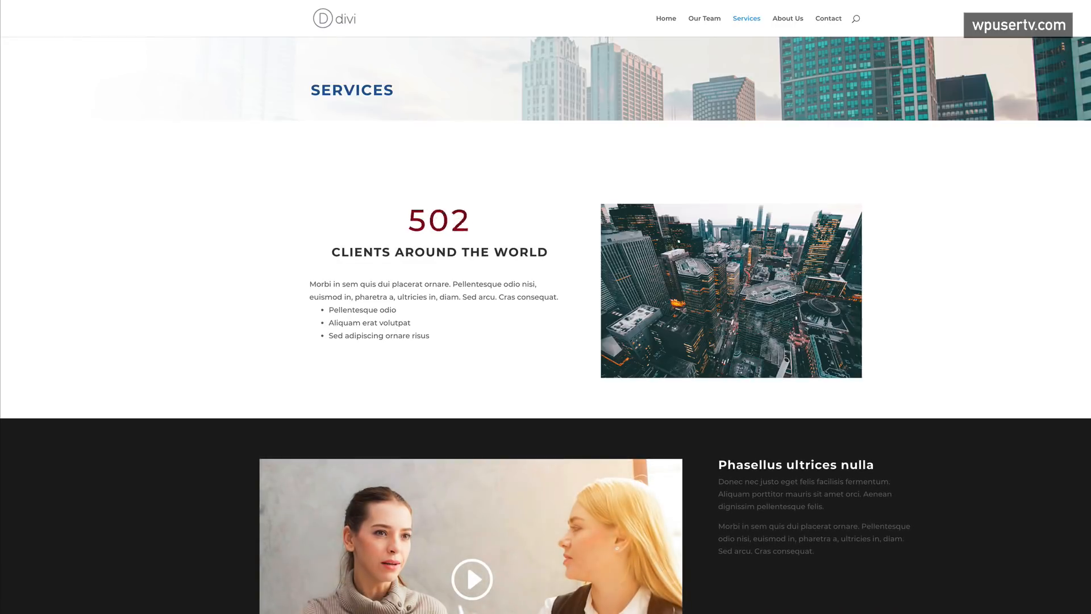
# - Reload the Services page and scroll through it to preview the slide-in animations
pyautogui.press('super+r')
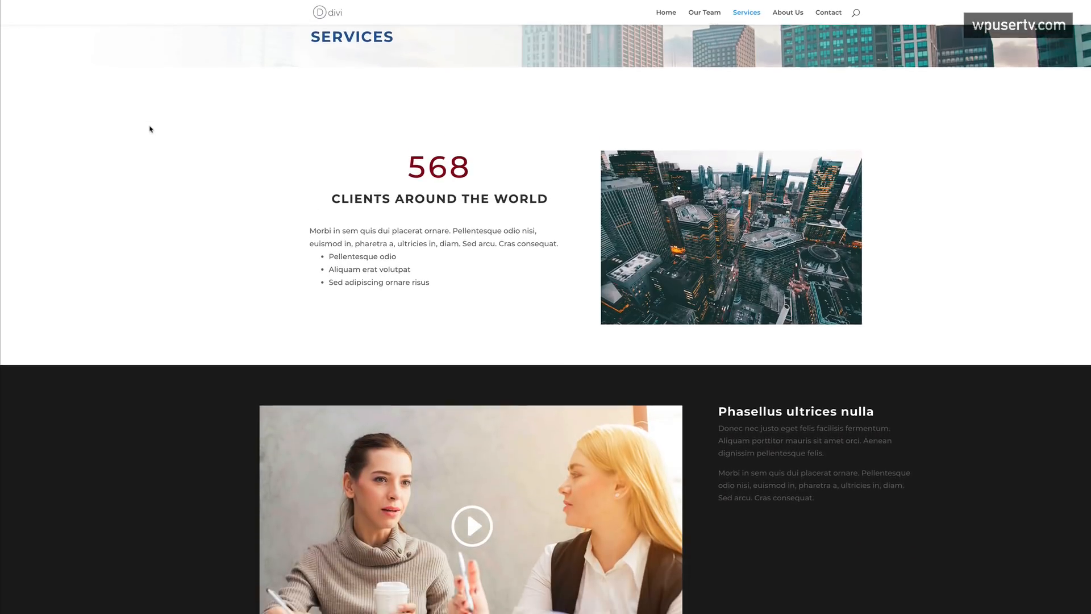
pyautogui.scroll(-6, 151, 129)
pyautogui.scroll(-2, 150, 129)
pyautogui.scroll(8, 151, 129)
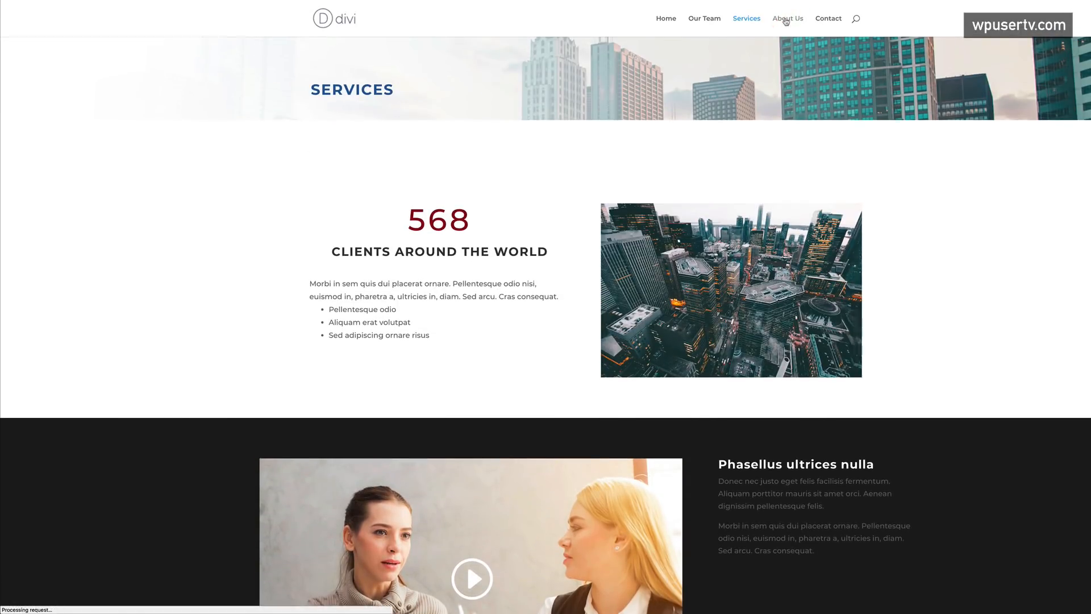
pyautogui.scroll(-8, 226, 324)
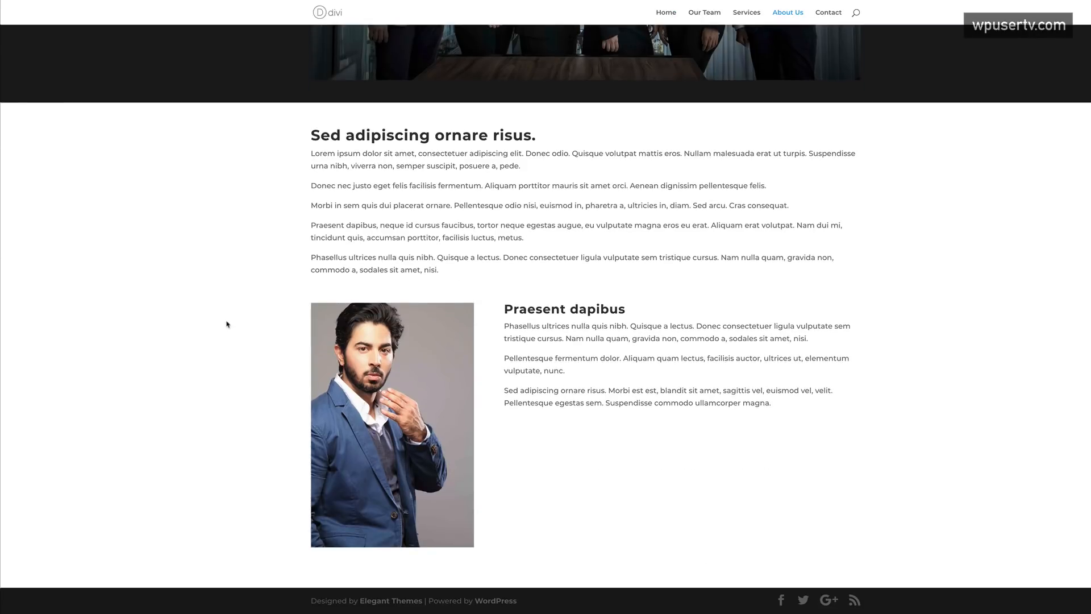
pyautogui.scroll(8, 226, 324)
pyautogui.scroll(-1, 227, 324)
pyautogui.scroll(1, 228, 324)
pyautogui.scroll(-2, 230, 328)
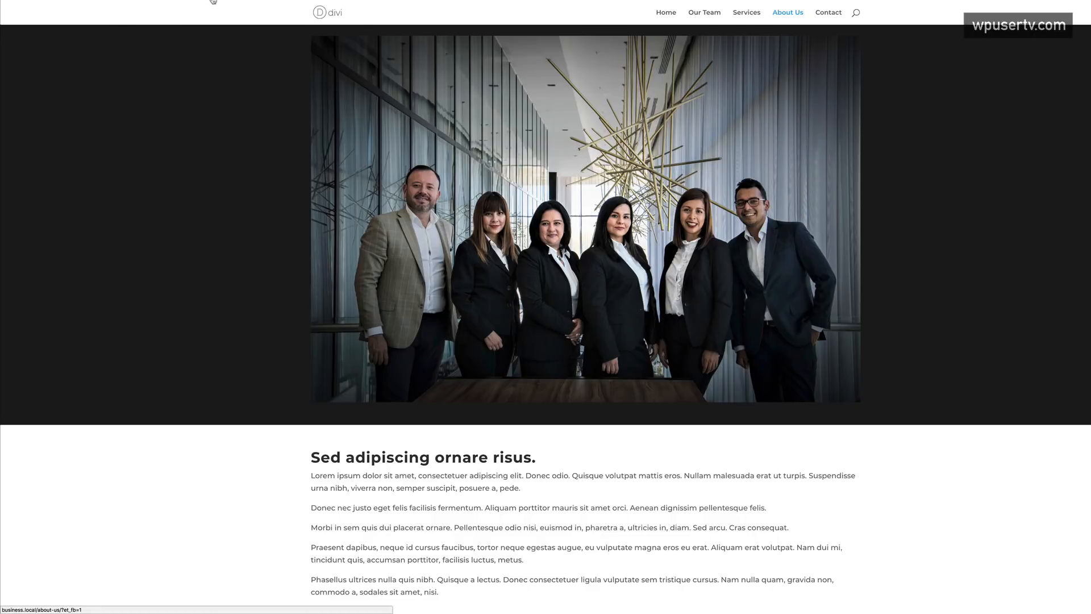
# - On About Us, add space above the team photo and text section, about 115px below, then go to Contact
pyautogui.click(205, 1)
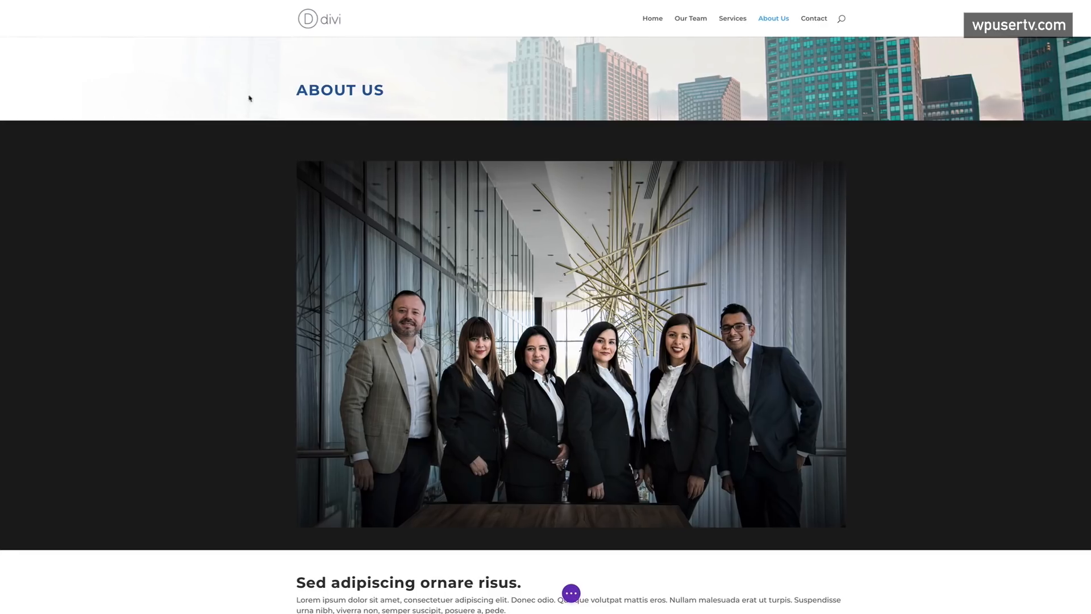
pyautogui.moveTo(302, 127); pyautogui.dragTo(285, 153)
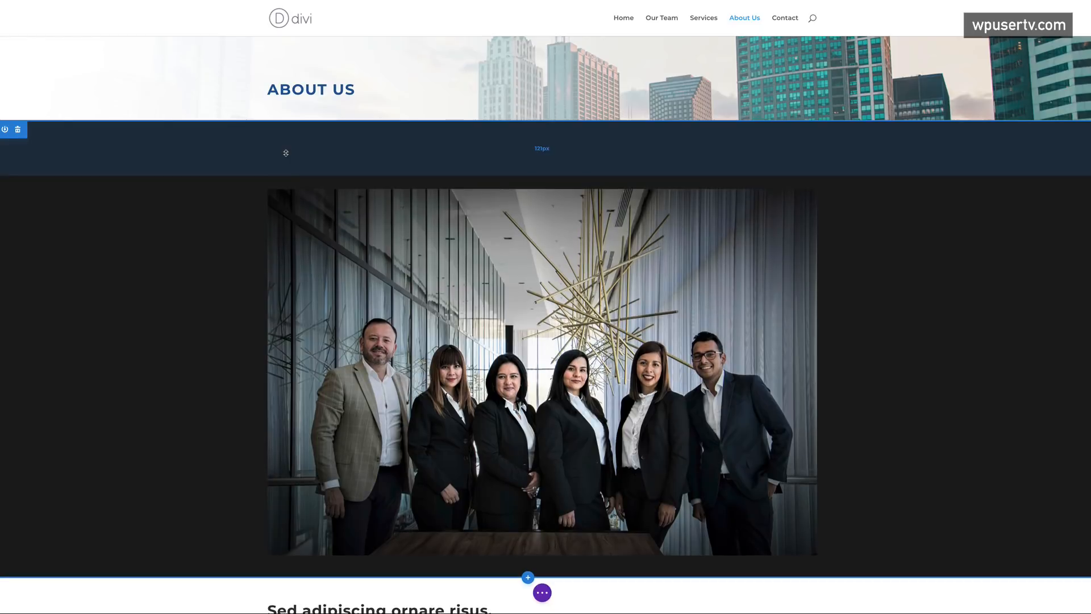
pyautogui.scroll(-8, 229, 292)
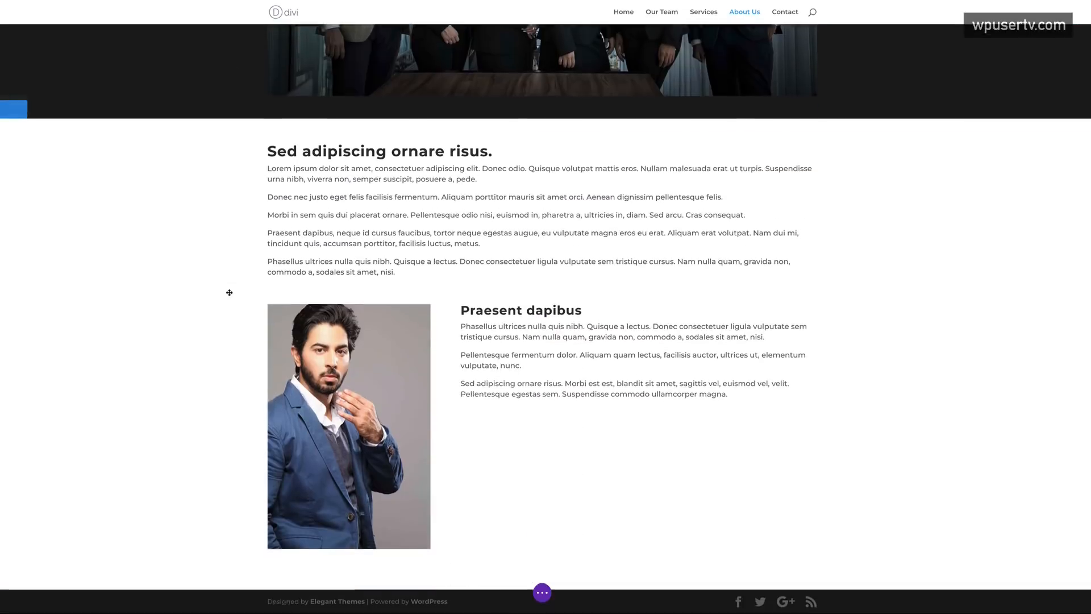
pyautogui.moveTo(267, 112); pyautogui.dragTo(273, 148)
pyautogui.scroll(-1, 221, 258)
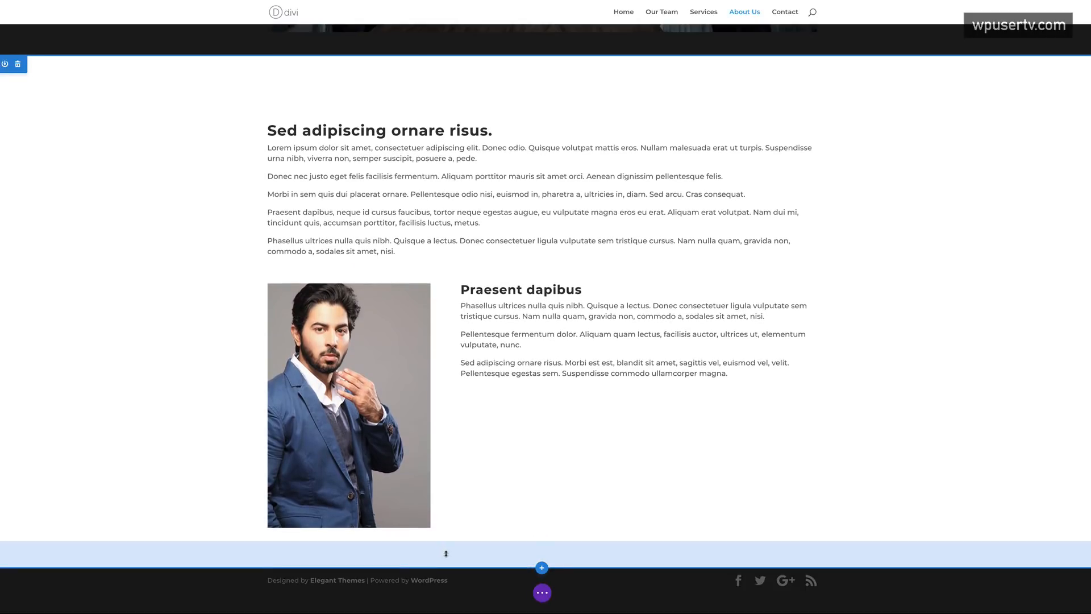
pyautogui.moveTo(441, 563); pyautogui.dragTo(442, 590)
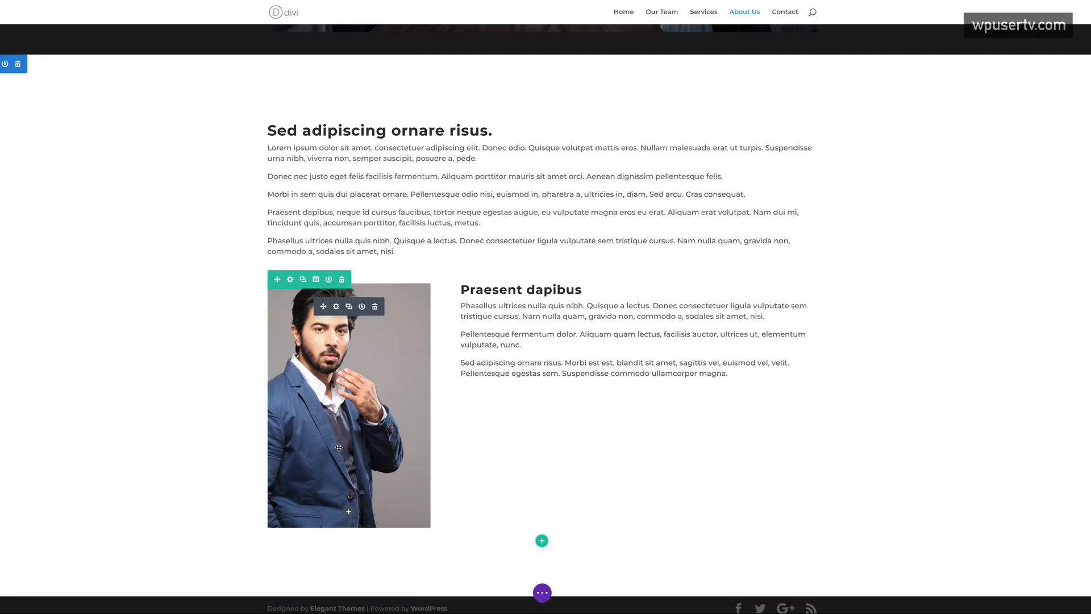
pyautogui.press('t')
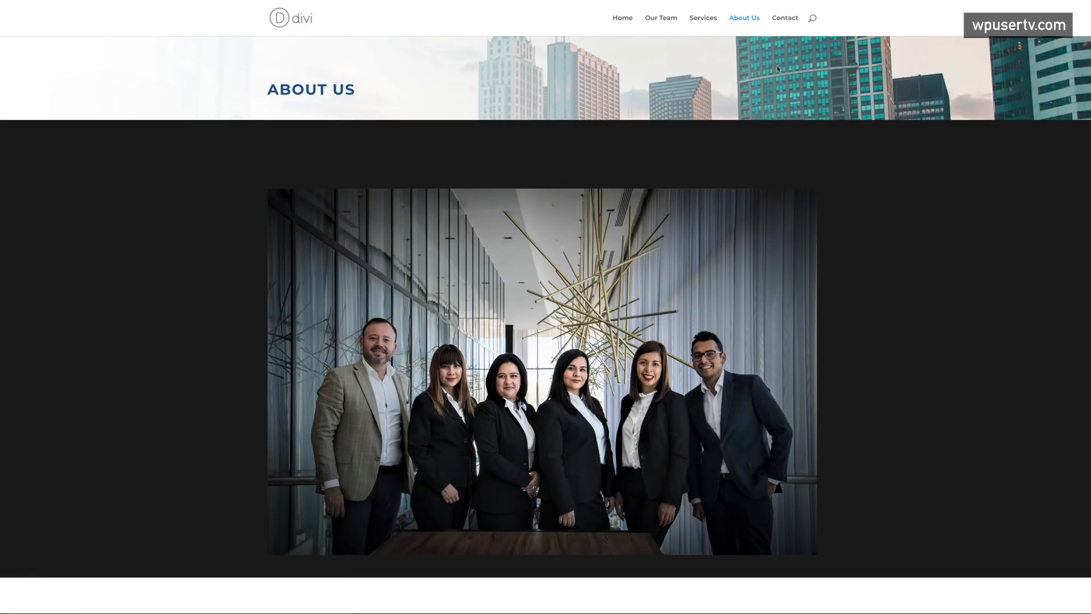
pyautogui.click(785, 19)
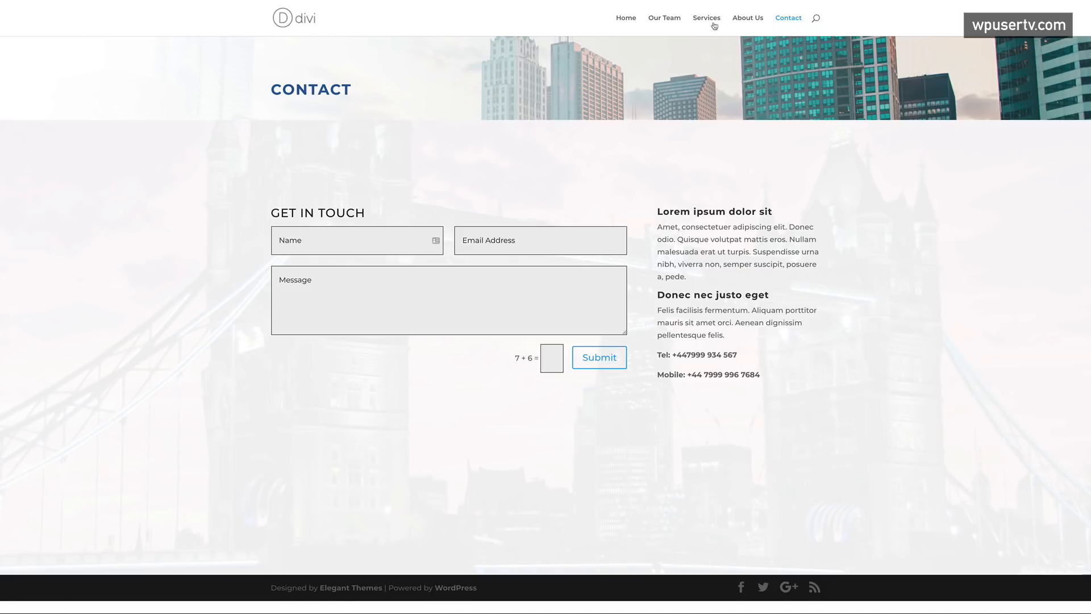
# - In the Services builder, drag the first section's top padding to 115px and the video section's to about 119px
pyautogui.click(714, 24)
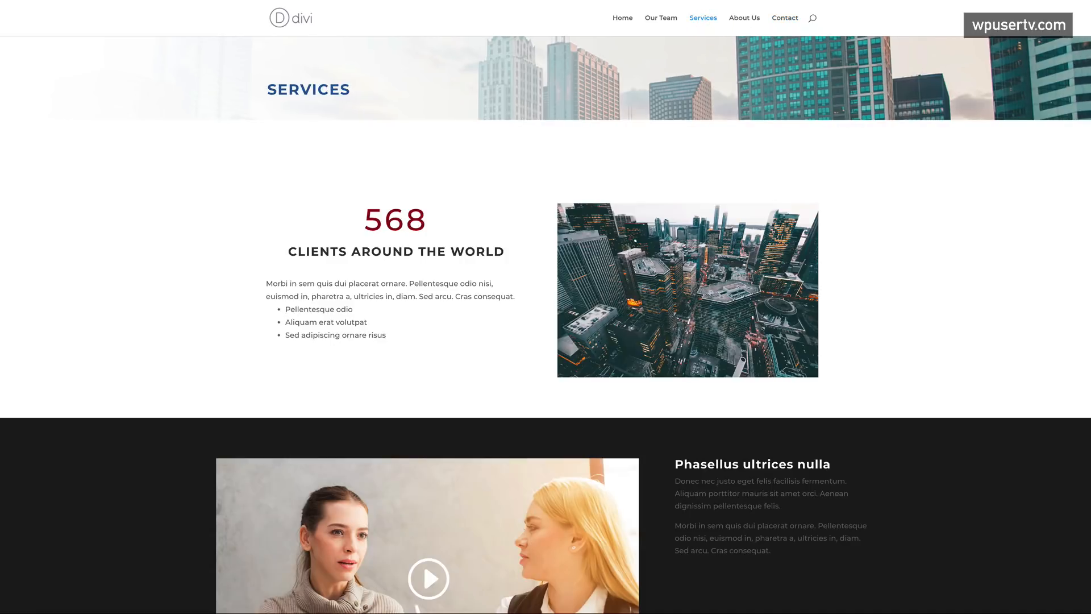
pyautogui.click(154, 1)
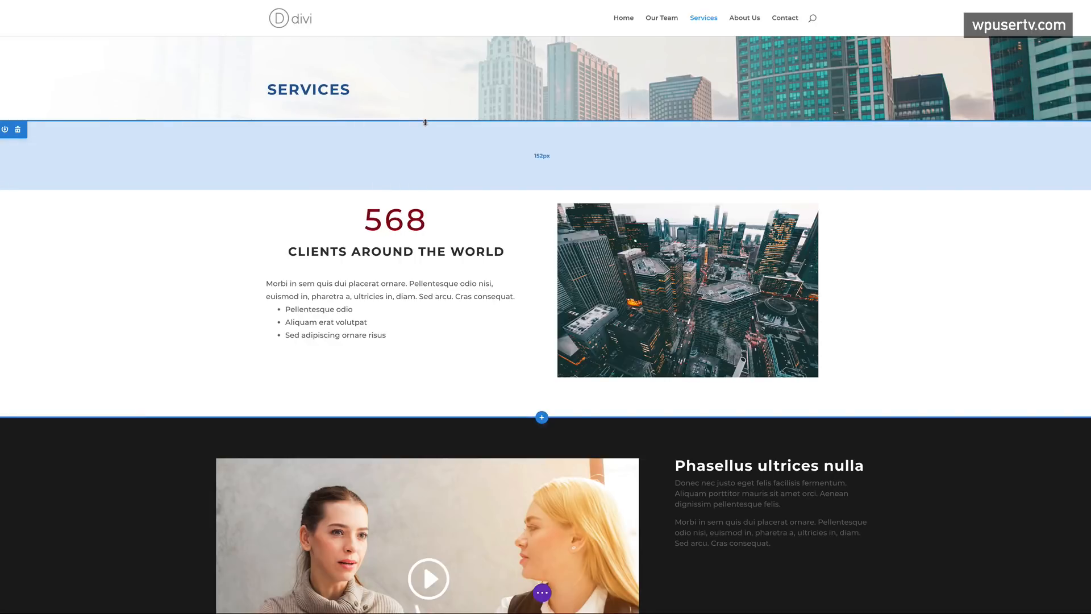
pyautogui.moveTo(425, 122); pyautogui.dragTo(422, 108)
pyautogui.scroll(-2, 312, 409)
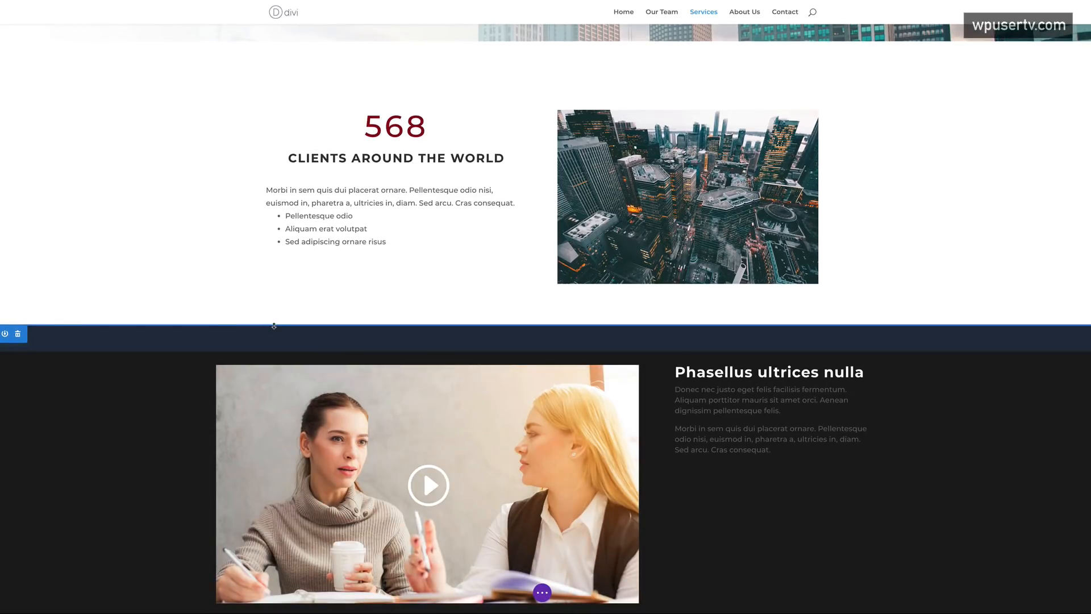
pyautogui.moveTo(275, 327); pyautogui.dragTo(277, 353)
pyautogui.scroll(-4, 190, 392)
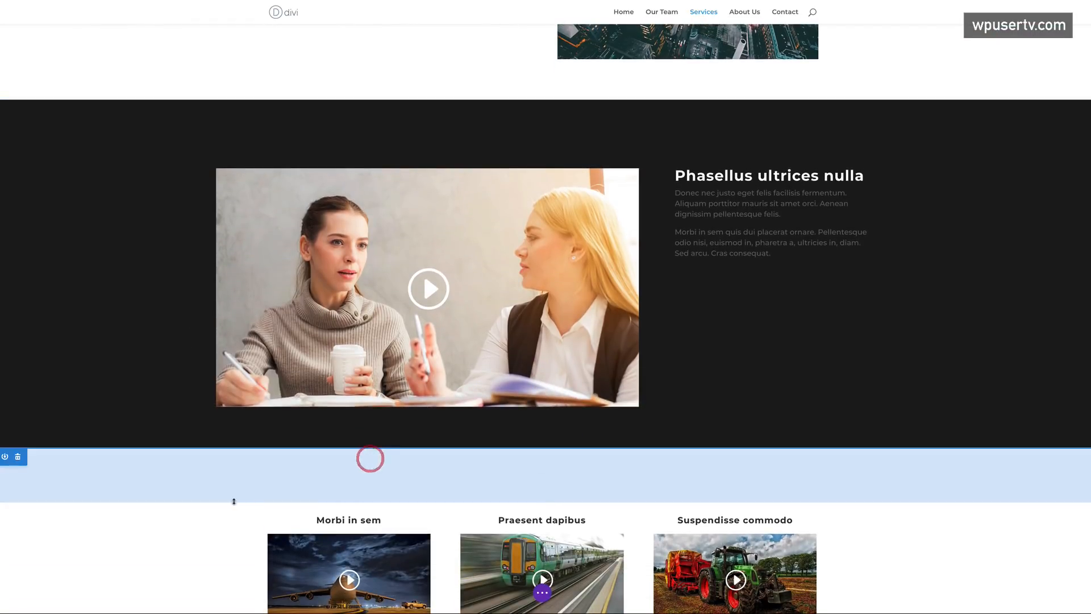
pyautogui.scroll(-3, 241, 497)
pyautogui.scroll(8, 230, 503)
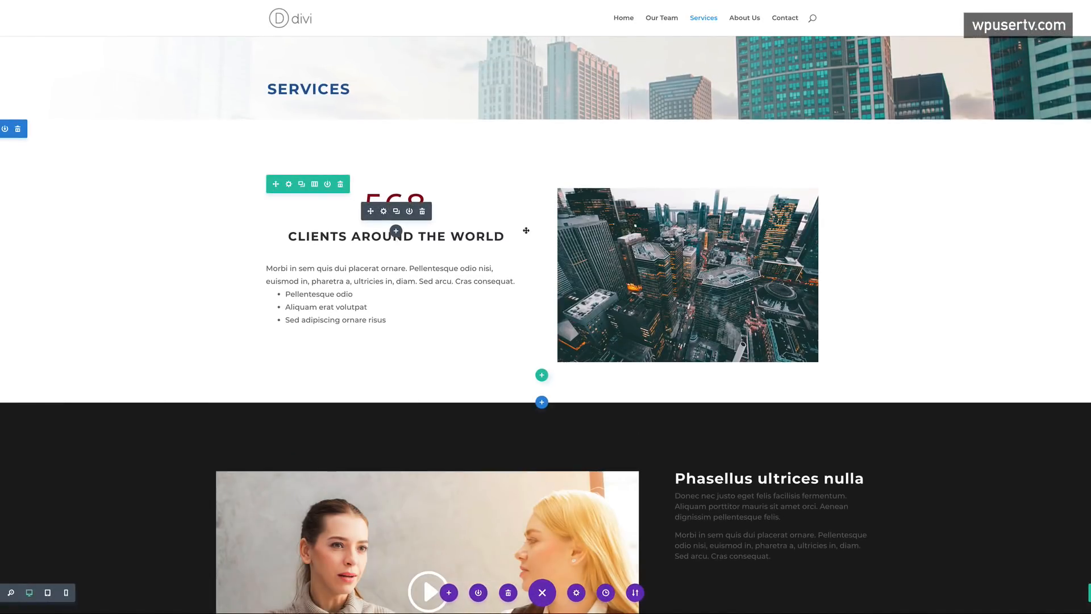
# - Open Our Team in the Visual Builder and give the video section about 120px top padding
pyautogui.click(664, 18)
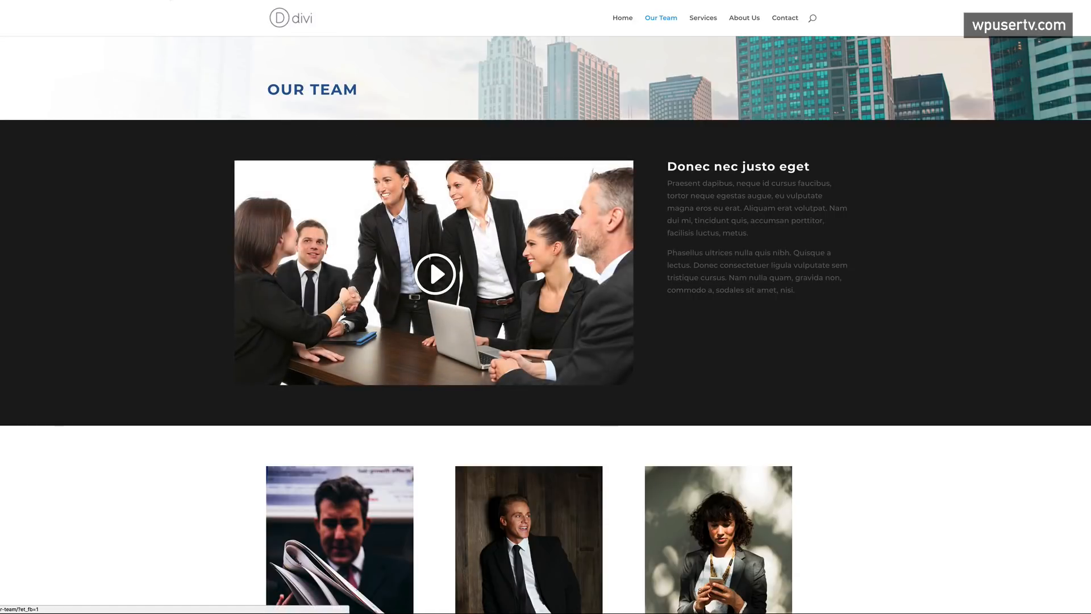
pyautogui.click(170, 2)
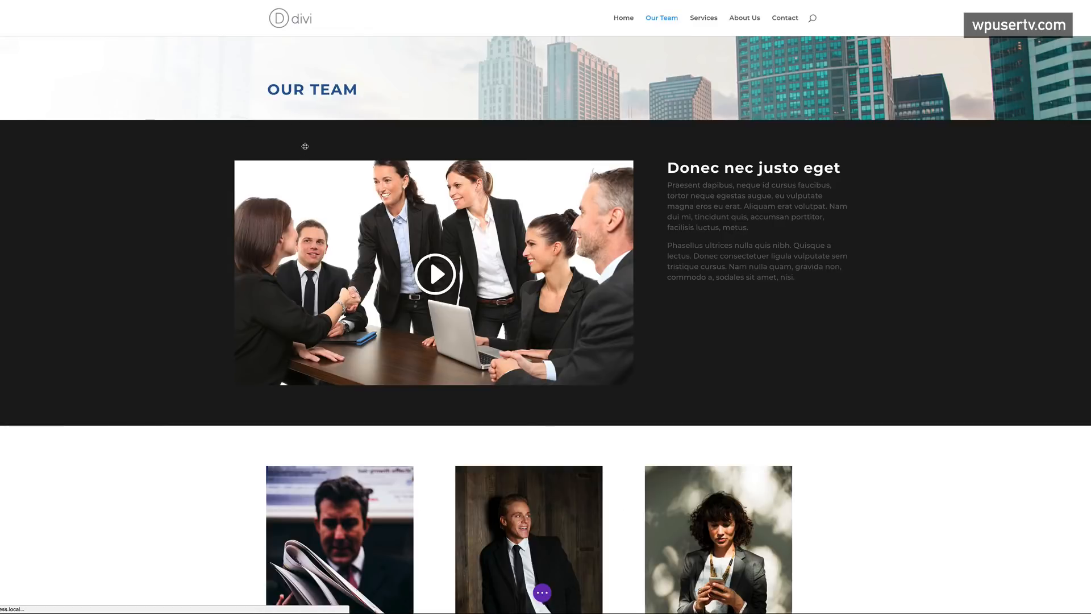
pyautogui.moveTo(282, 124); pyautogui.dragTo(283, 151)
# - Give the team-member section about 120px of top padding
pyautogui.scroll(-4, 171, 321)
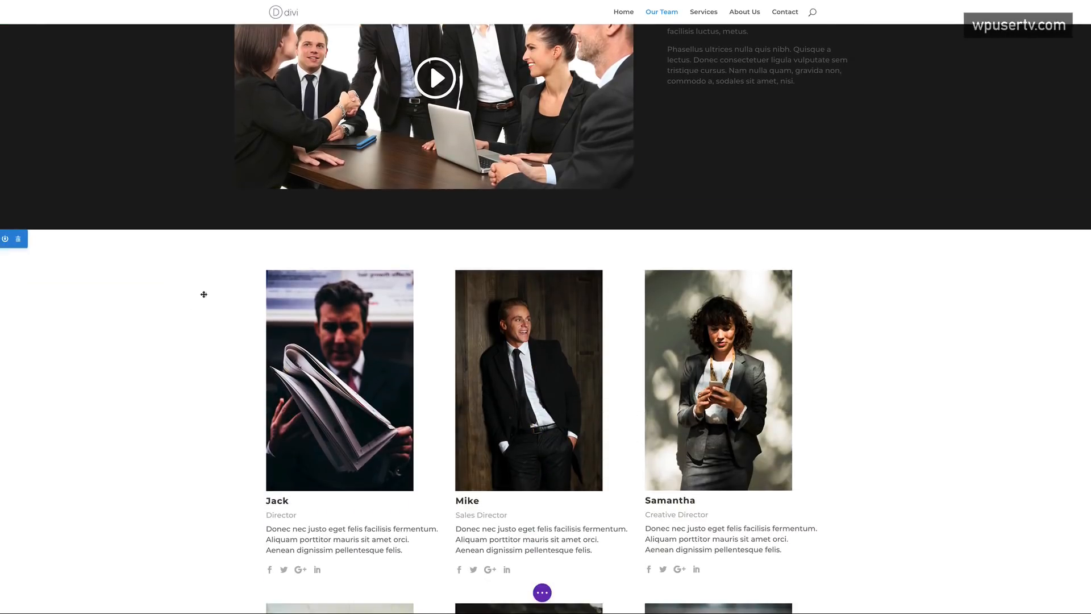
pyautogui.moveTo(242, 237); pyautogui.dragTo(245, 261)
pyautogui.scroll(-7, 188, 344)
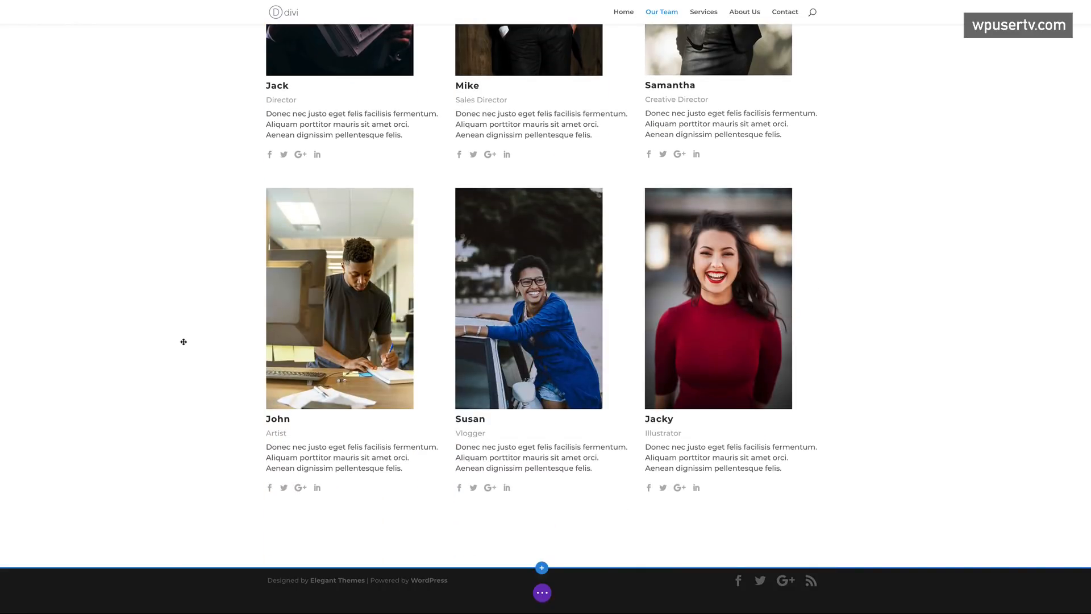
pyautogui.scroll(10, 187, 342)
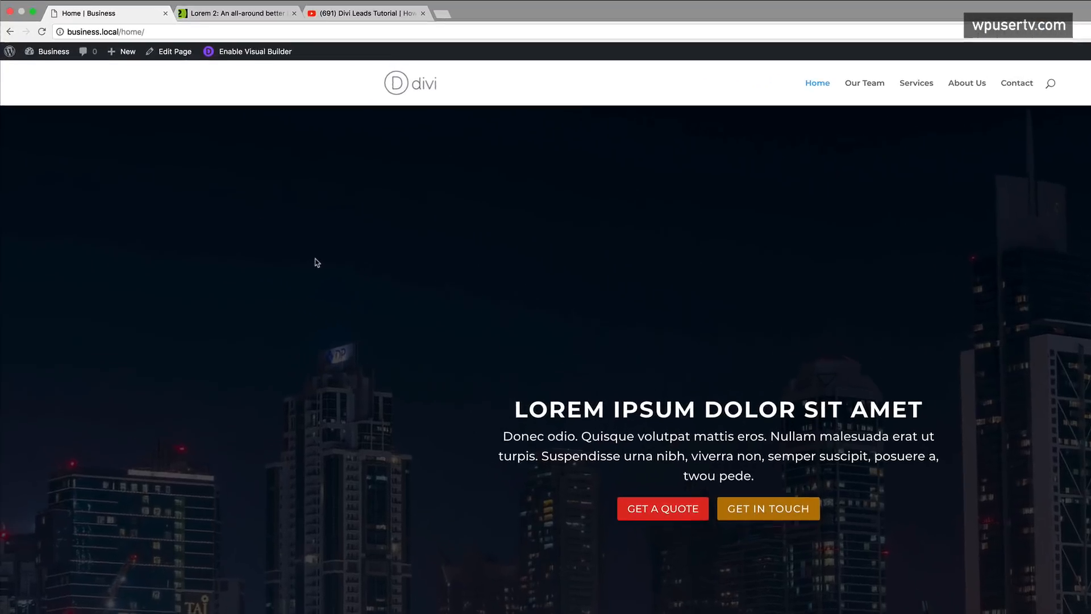
# - Turn on Show Social Icons in the Customizer's Header Elements settings
pyautogui.moveTo(75, 69)
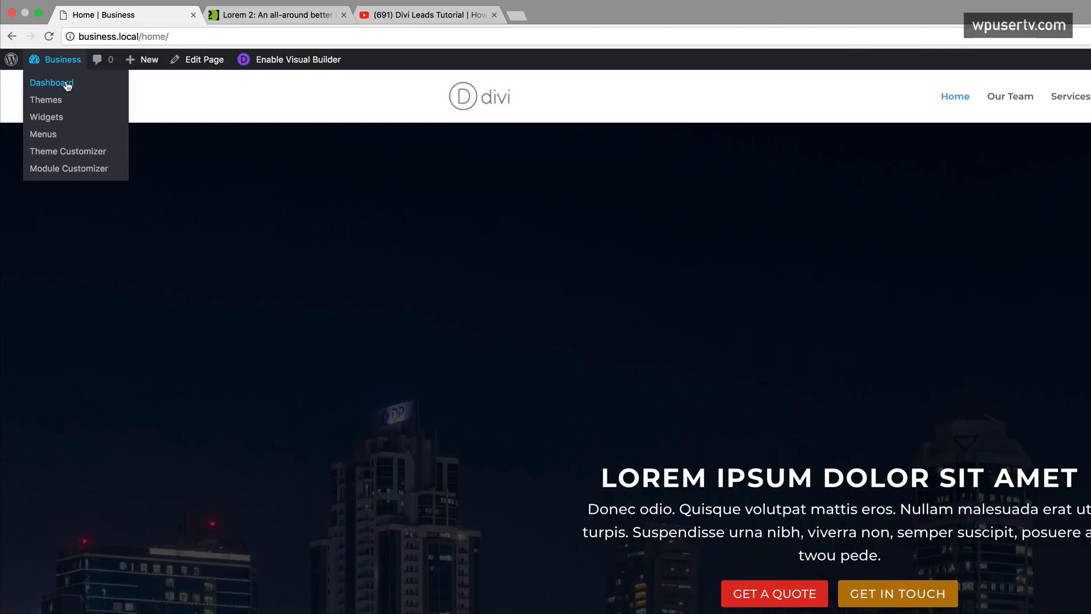
pyautogui.click(67, 84)
pyautogui.moveTo(67, 307)
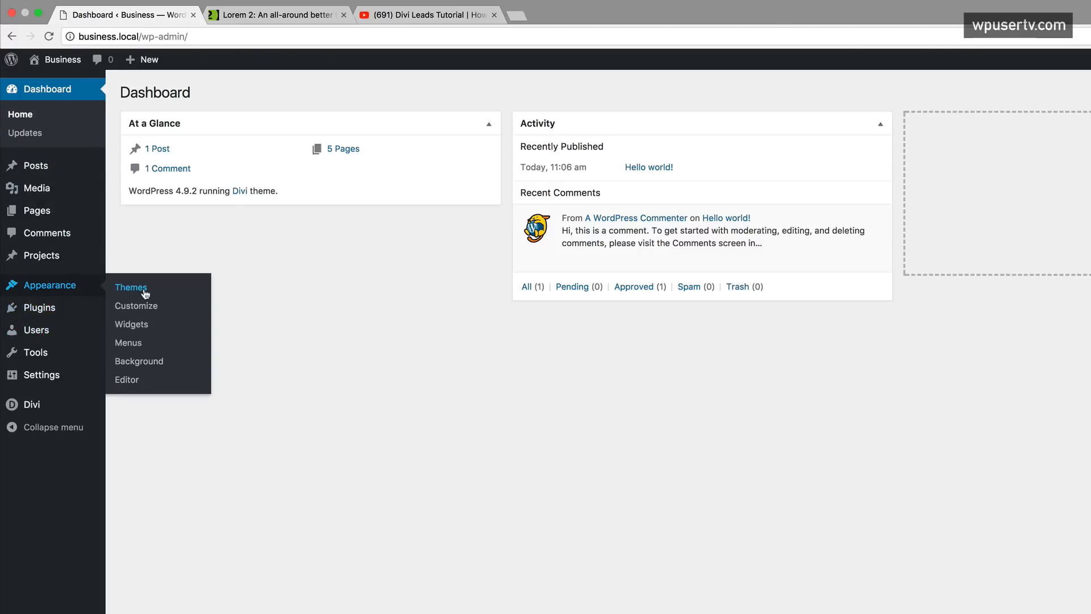
pyautogui.click(147, 309)
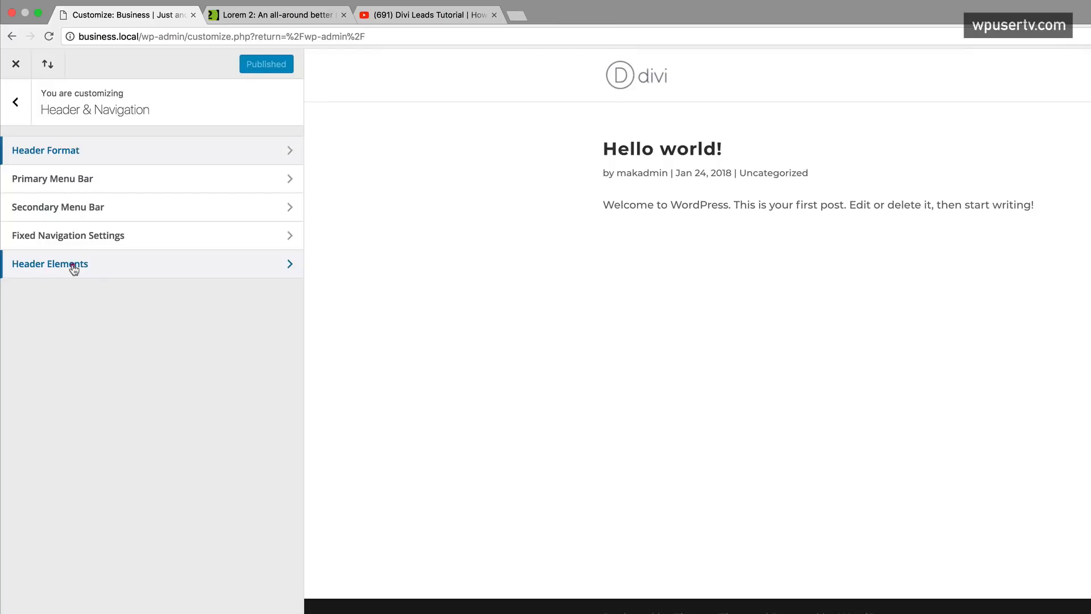
pyautogui.click(74, 266)
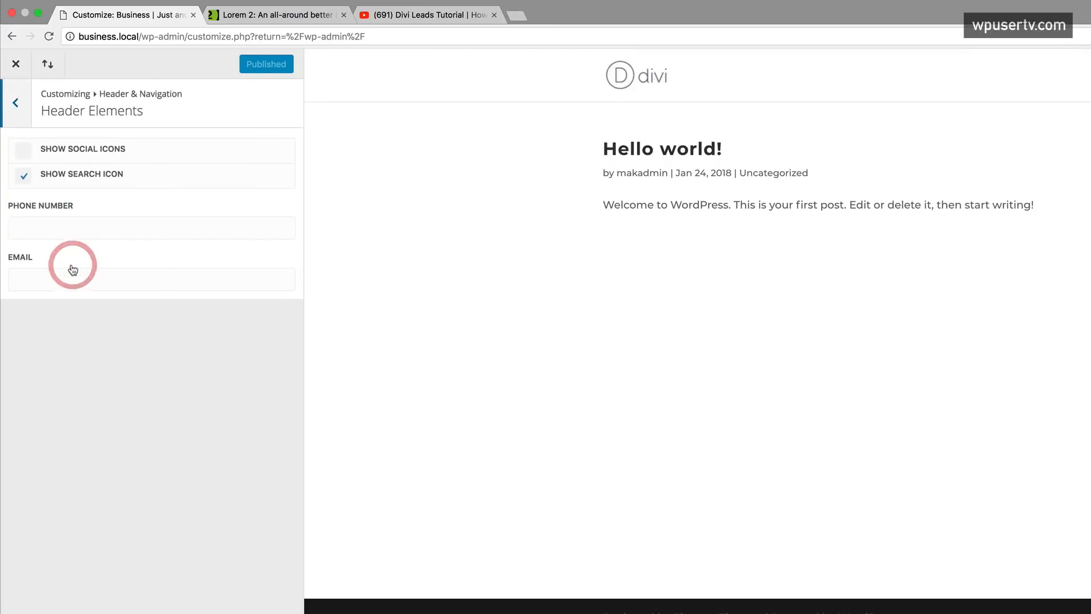
pyautogui.click(26, 153)
# - Enter the header phone number and contact email address
pyautogui.click(38, 234)
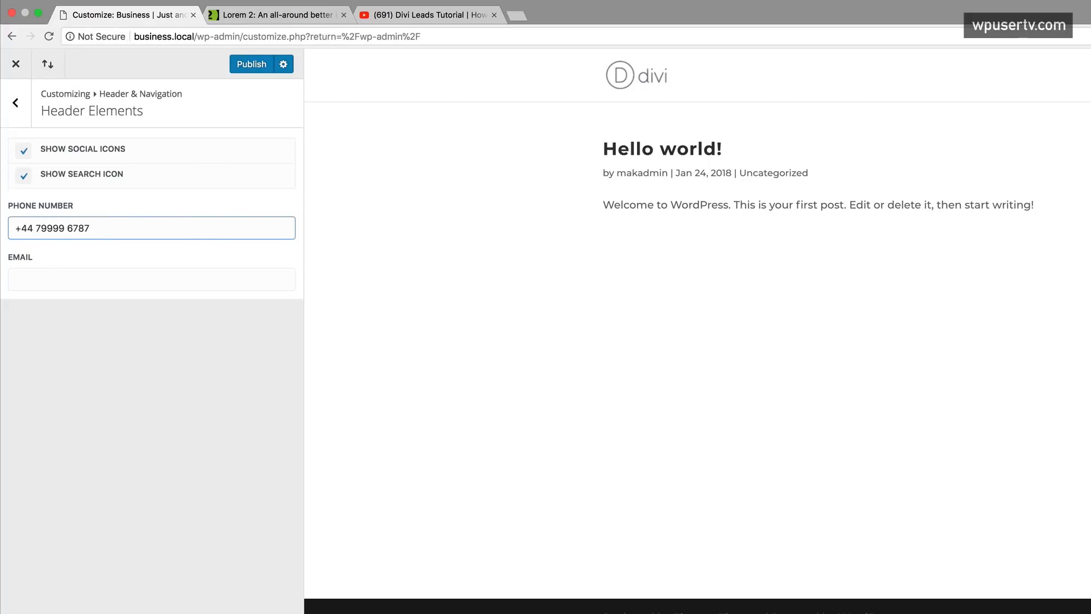
pyautogui.click(54, 285)
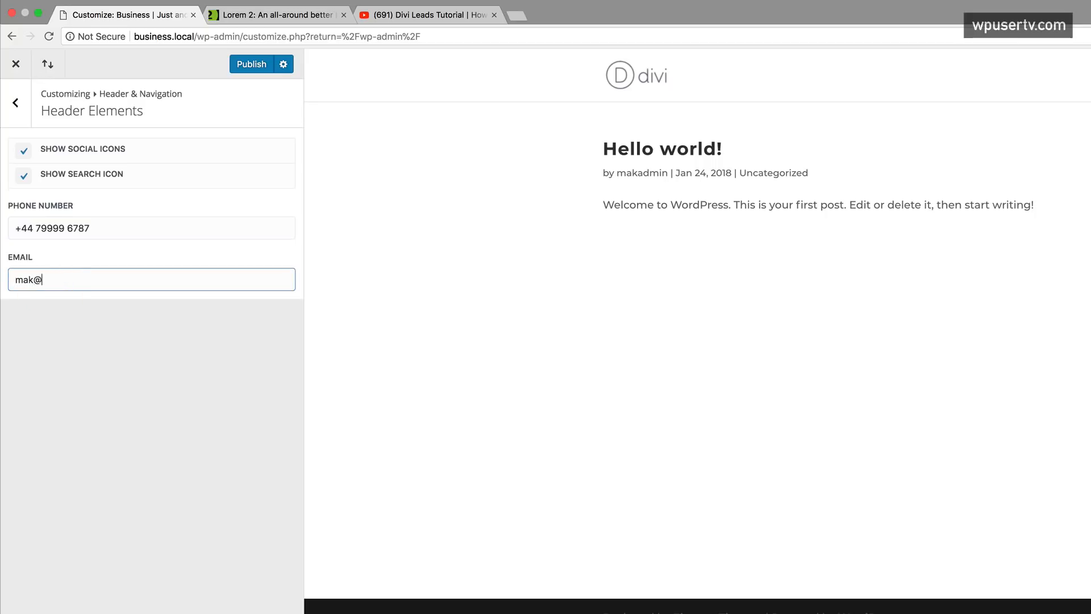
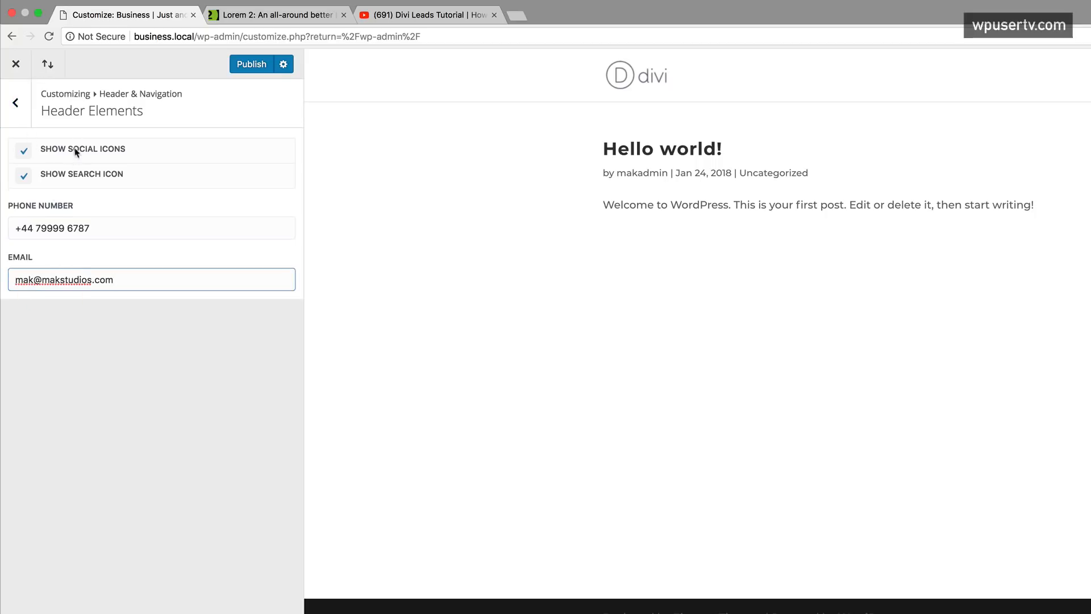
# - Open the Secondary Menu Bar settings, publish the header changes and close the Customizer
pyautogui.click(19, 107)
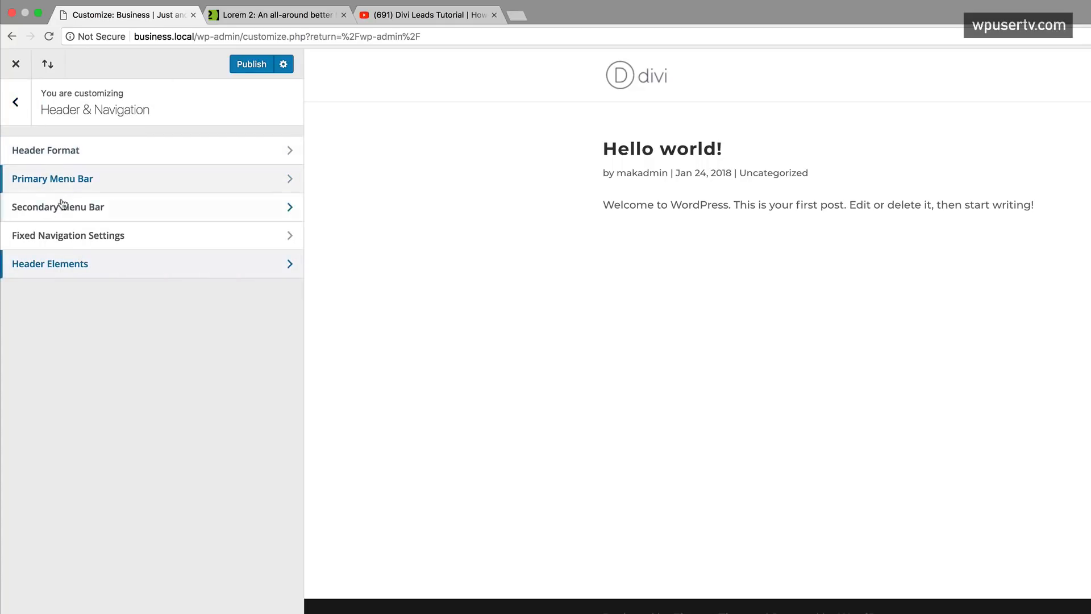
pyautogui.click(56, 208)
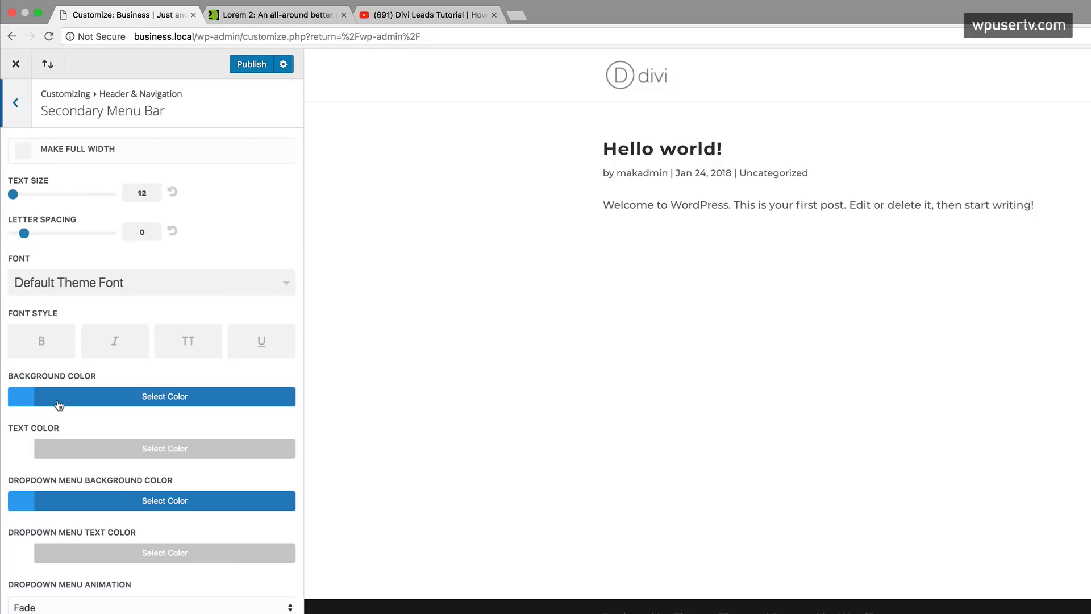
pyautogui.click(252, 65)
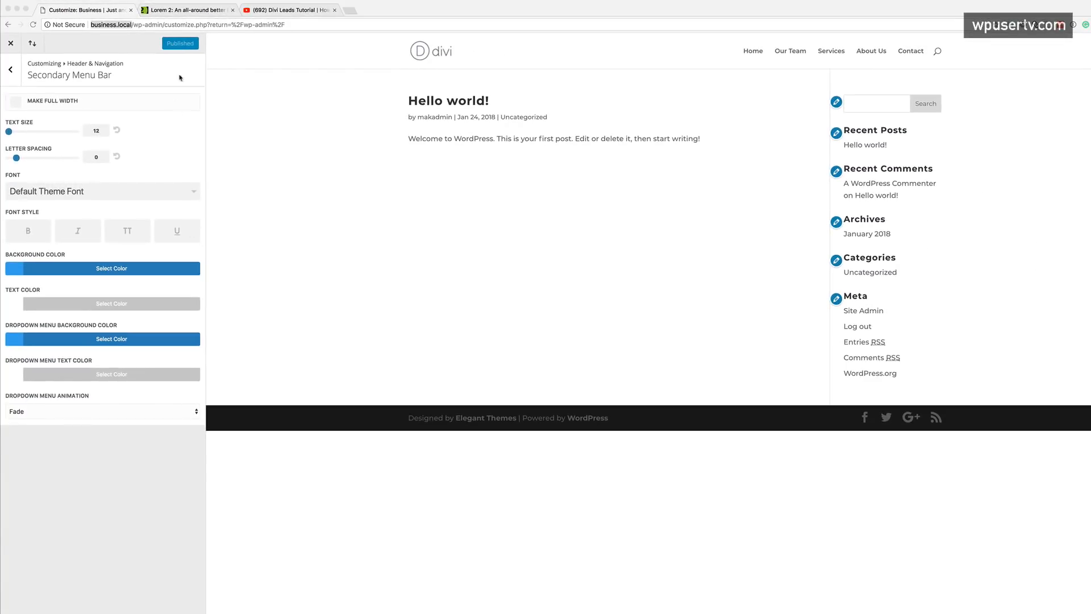
pyautogui.click(11, 44)
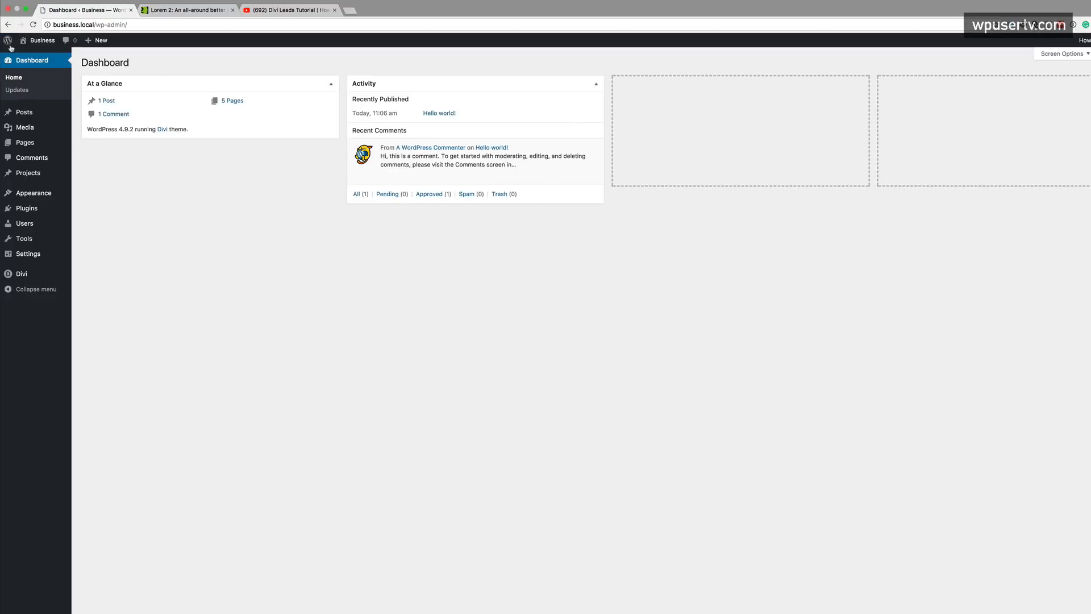
# - View the live site's blue top bar, then reopen the Customizer from the dashboard
pyautogui.moveTo(38, 41)
pyautogui.click(40, 57)
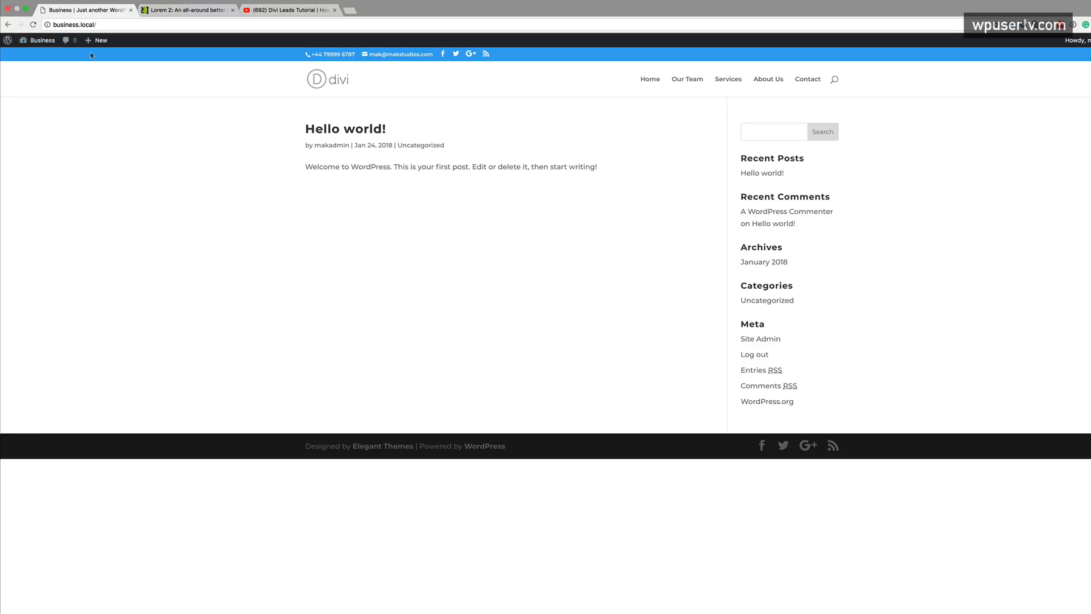
pyautogui.moveTo(39, 40)
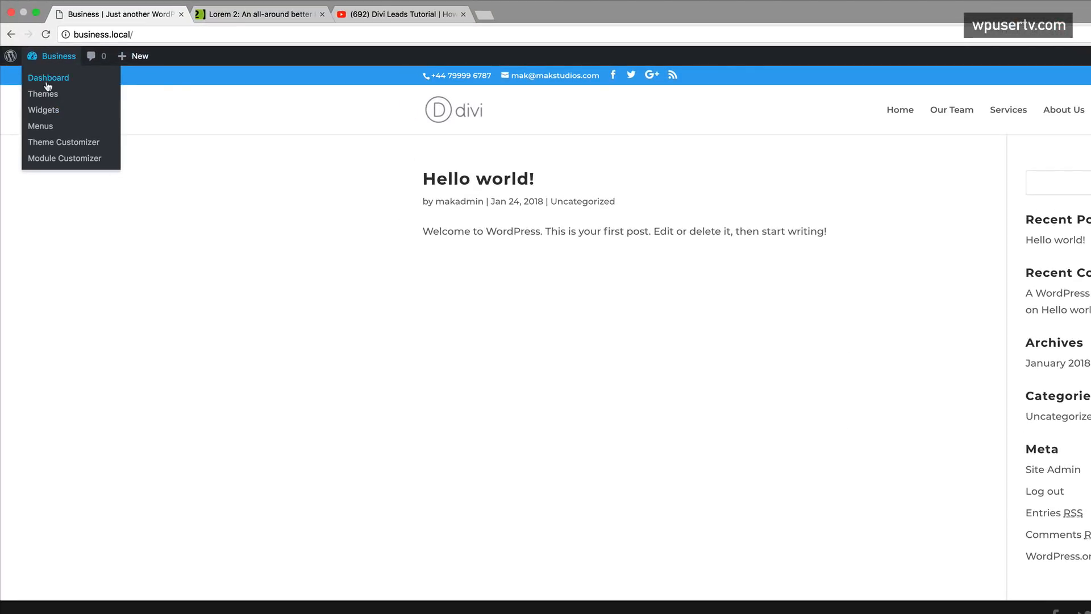
pyautogui.click(47, 85)
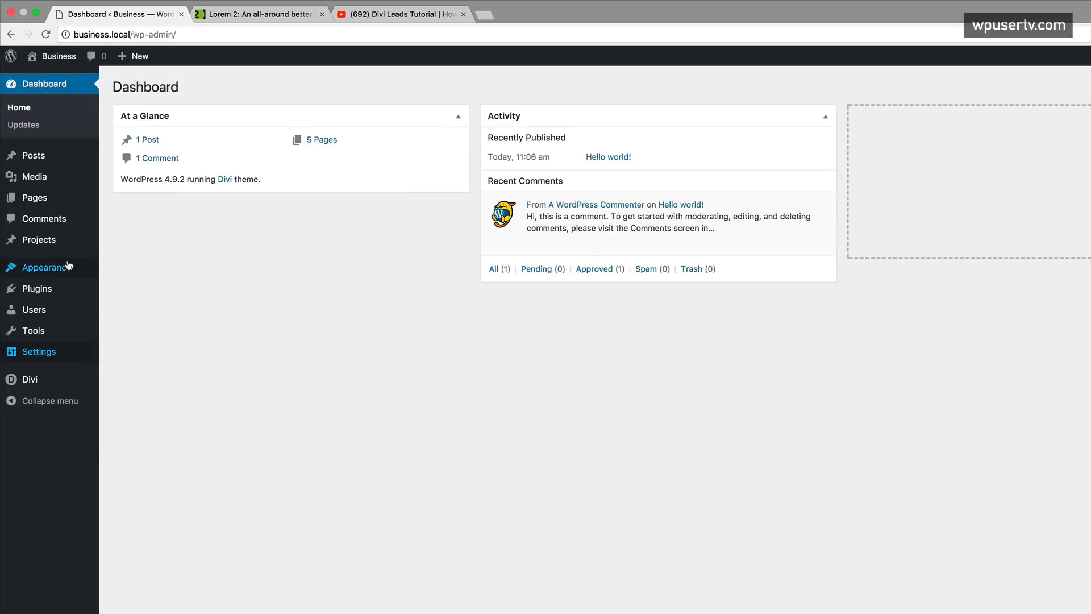
pyautogui.moveTo(66, 271)
pyautogui.click(137, 293)
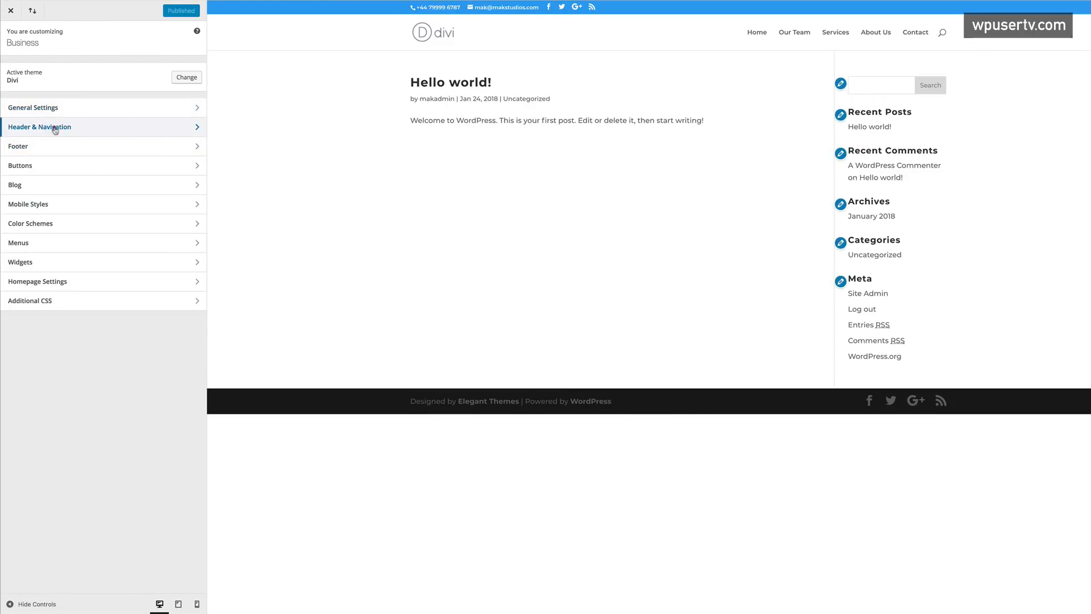
# - Set secondary bar text size to 14, leave uppercase off, and use a #215c99 background
pyautogui.click(55, 130)
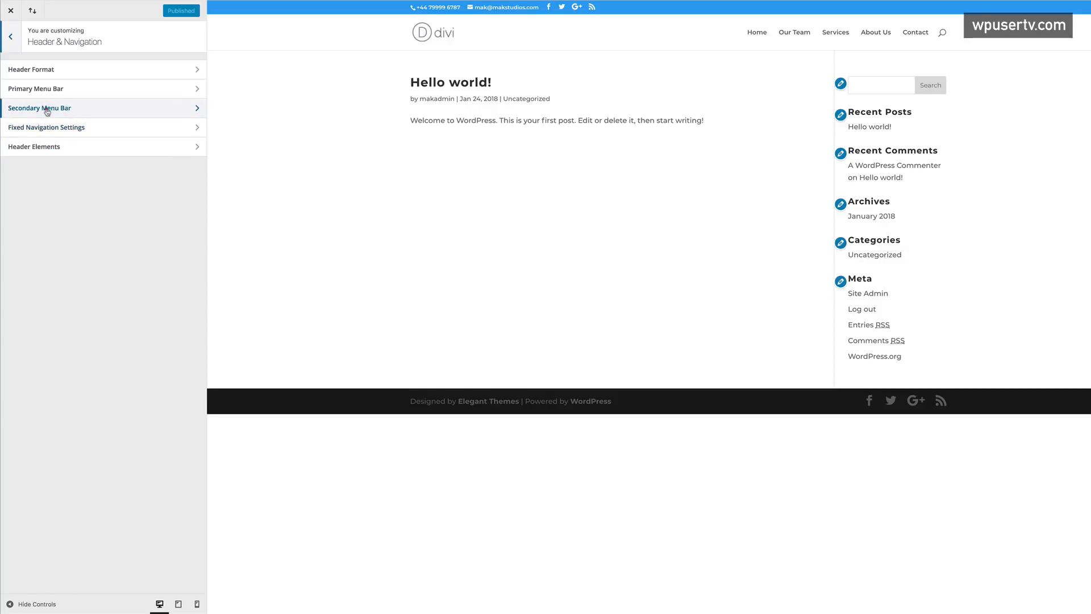
pyautogui.click(47, 109)
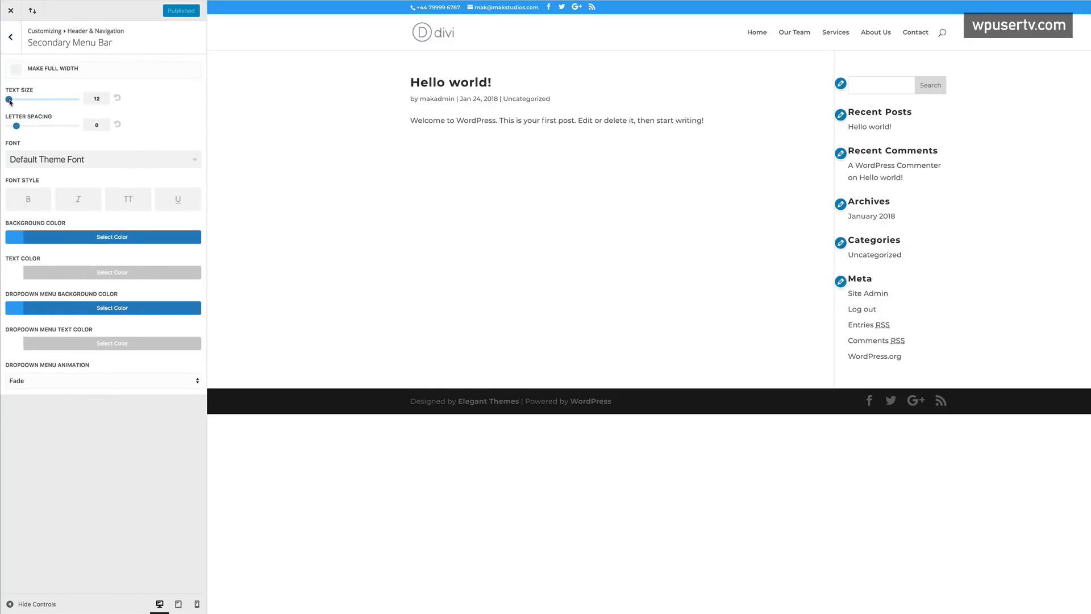
pyautogui.moveTo(12, 101); pyautogui.dragTo(24, 102)
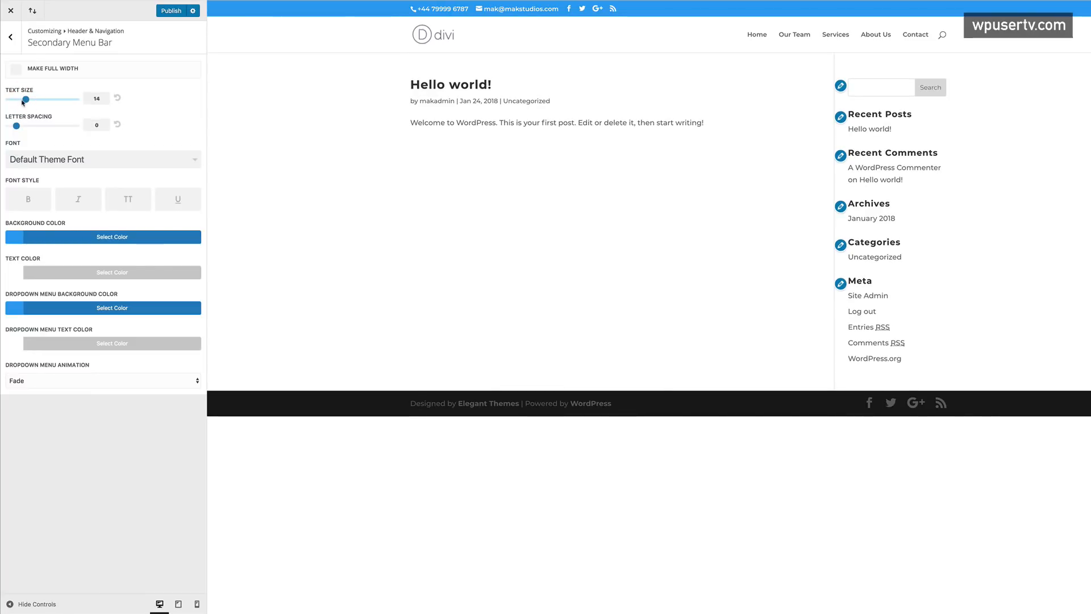
pyautogui.click(130, 200)
pyautogui.click(129, 200)
pyautogui.click(18, 240)
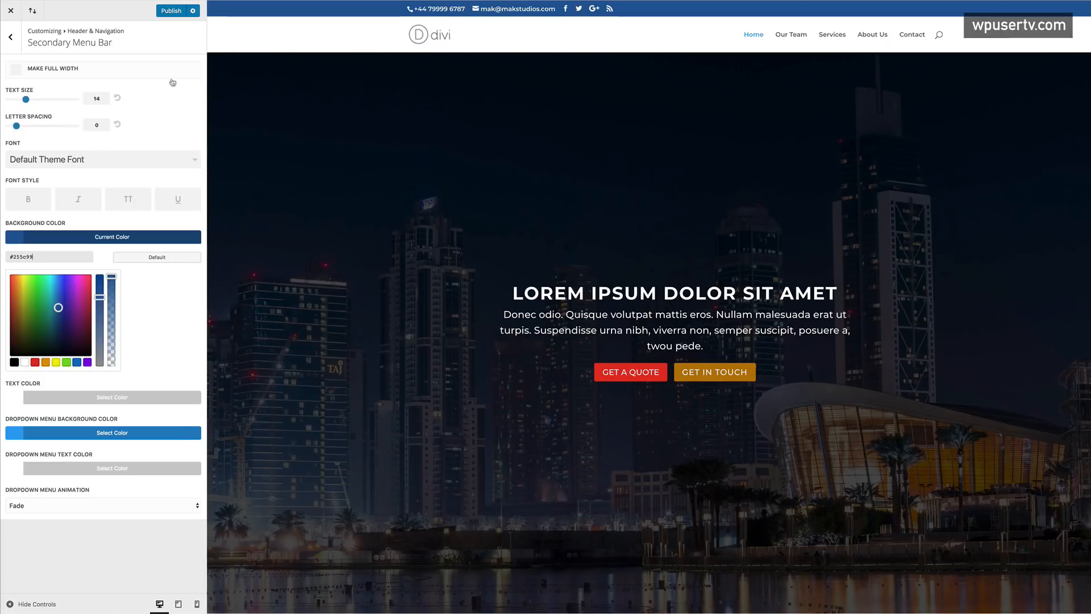
pyautogui.click(11, 38)
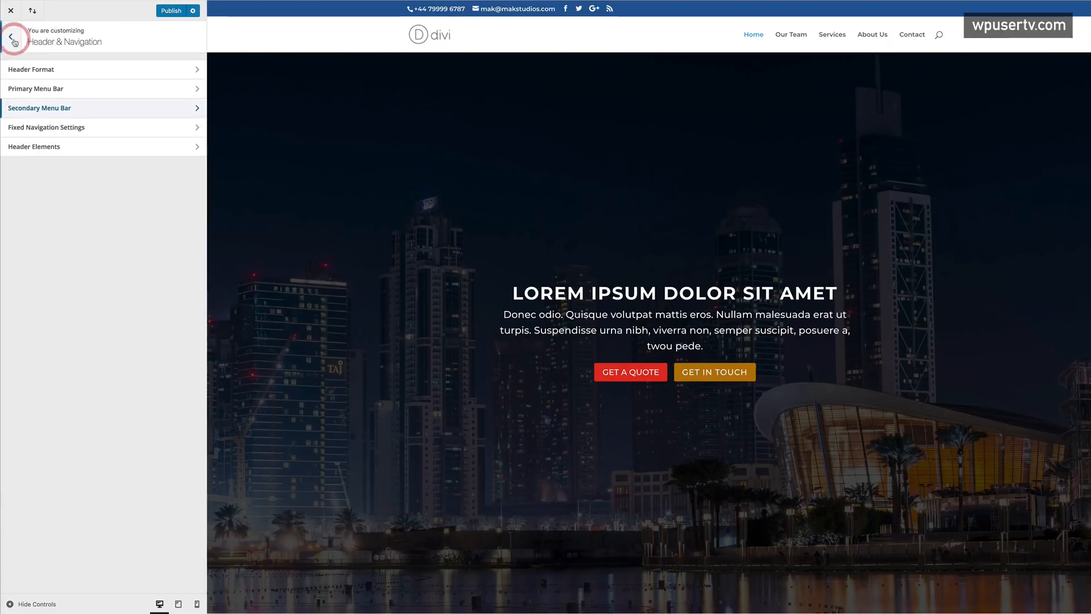
# - Make primary menu items uppercase with letter spacing 2, publish, and close the Customizer
pyautogui.click(43, 90)
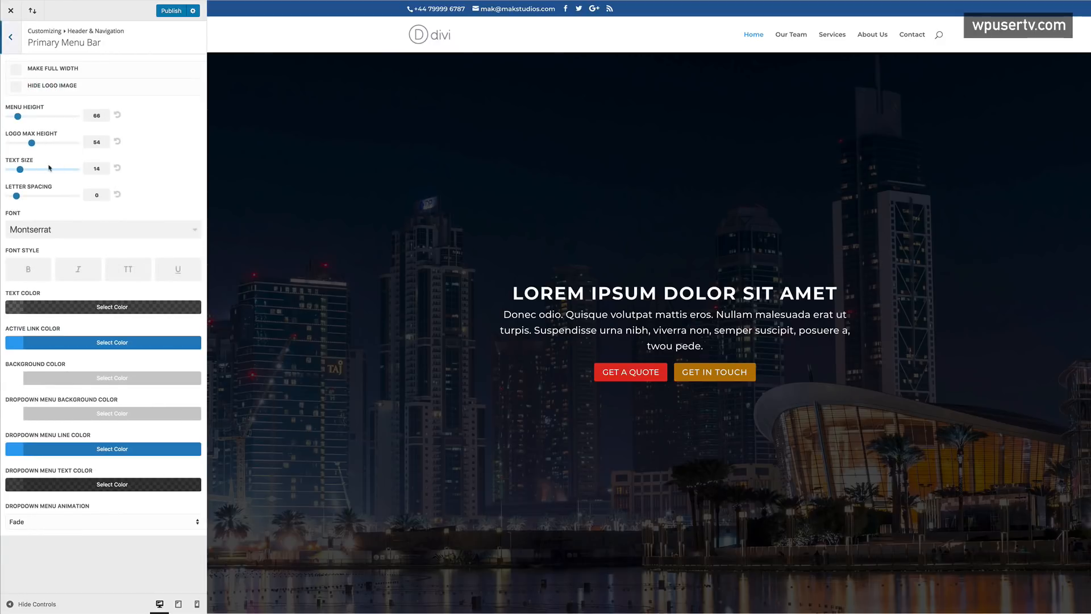
pyautogui.click(129, 272)
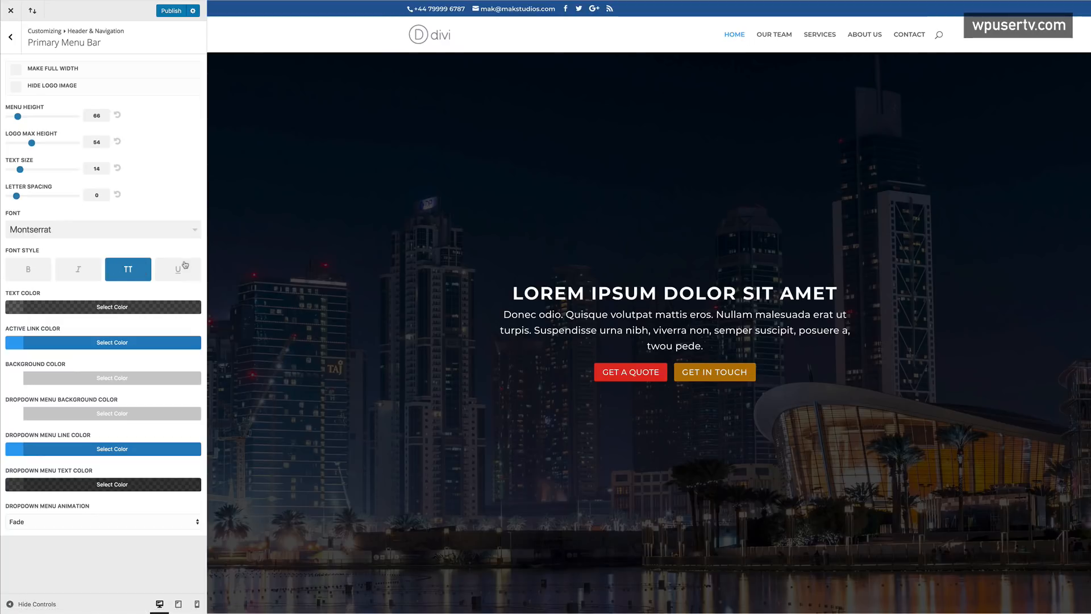
pyautogui.moveTo(19, 199); pyautogui.dragTo(31, 197)
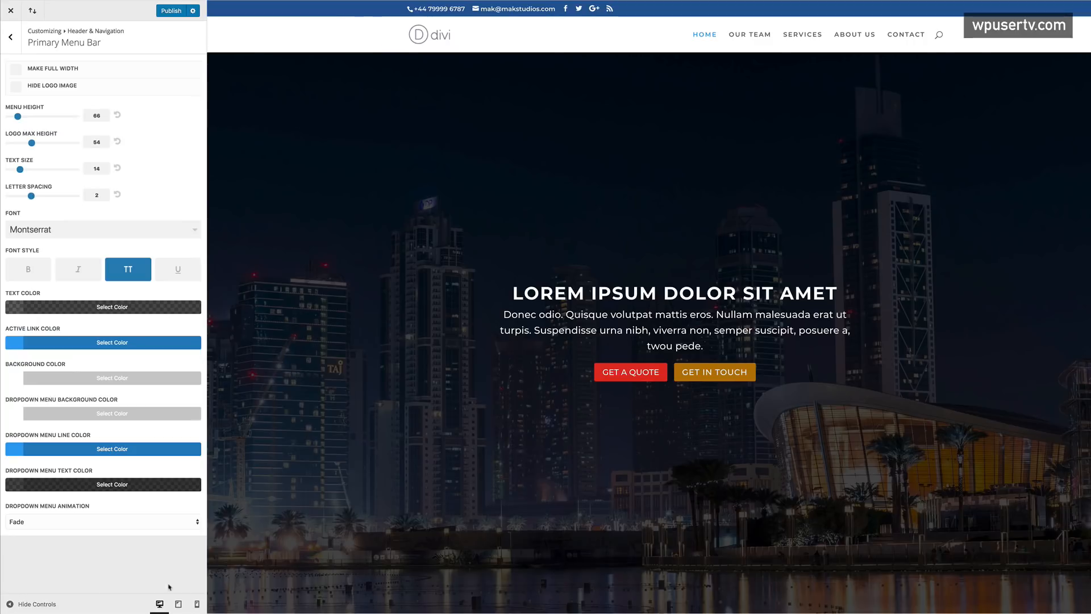
pyautogui.click(171, 13)
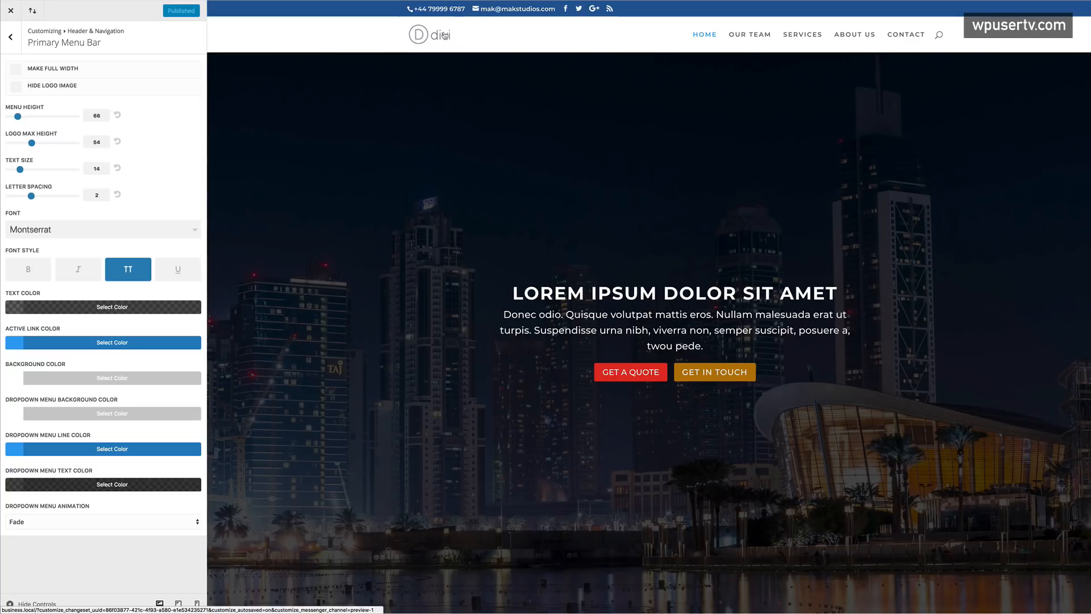
pyautogui.click(11, 11)
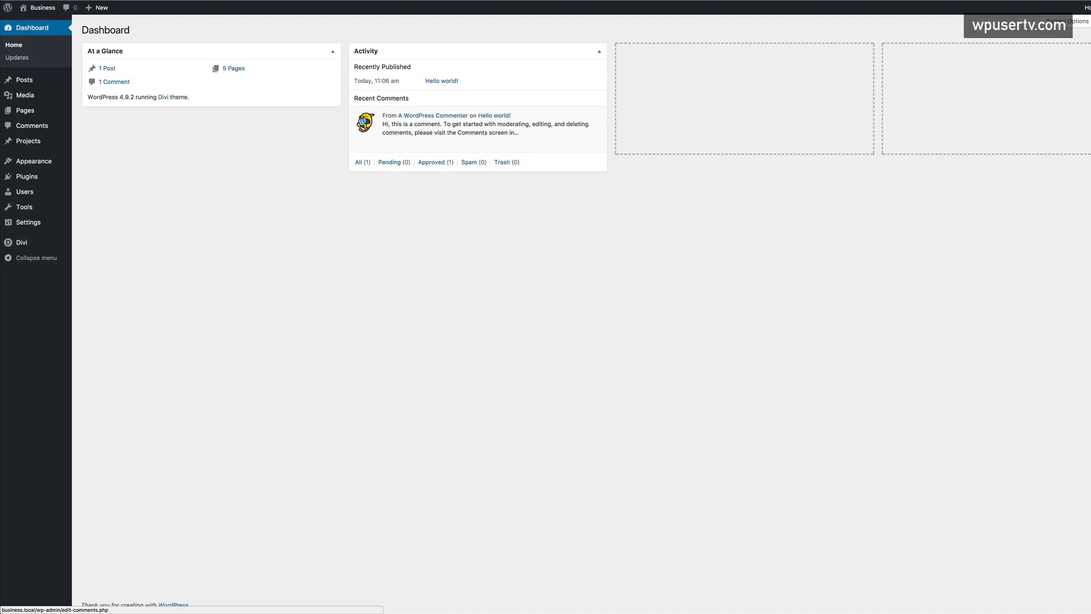
# - Load the site's front page, then return to the admin dashboard
pyautogui.press('BackSpace')
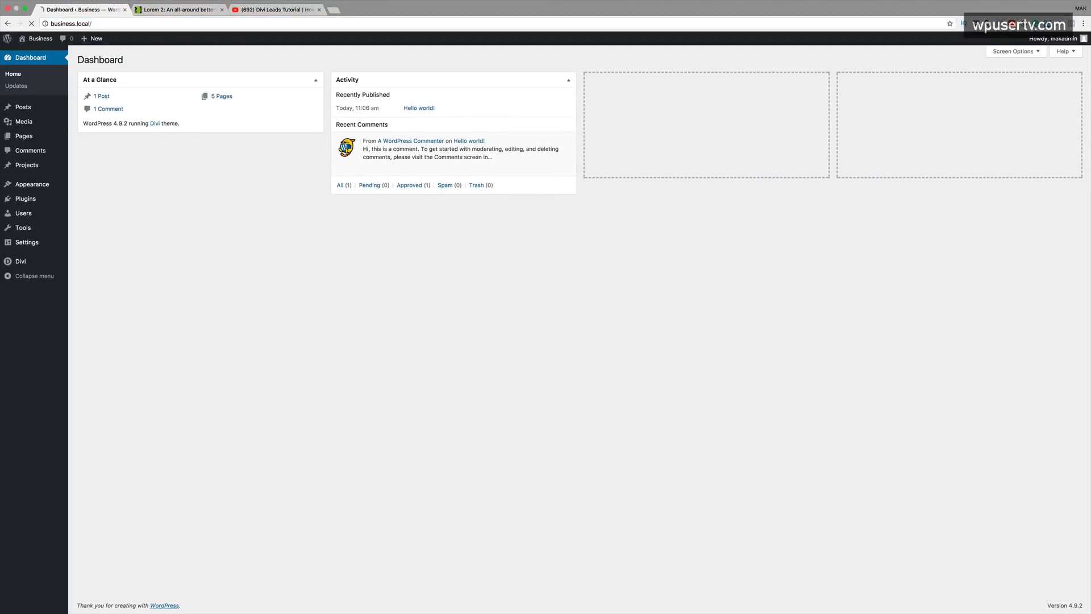
pyautogui.press('Return')
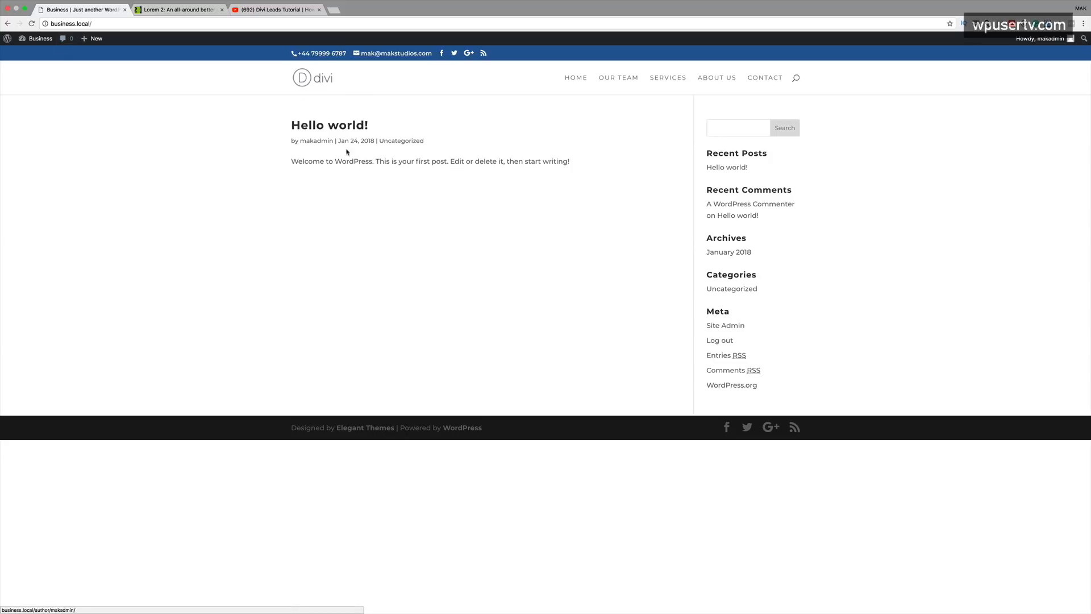
pyautogui.click(43, 54)
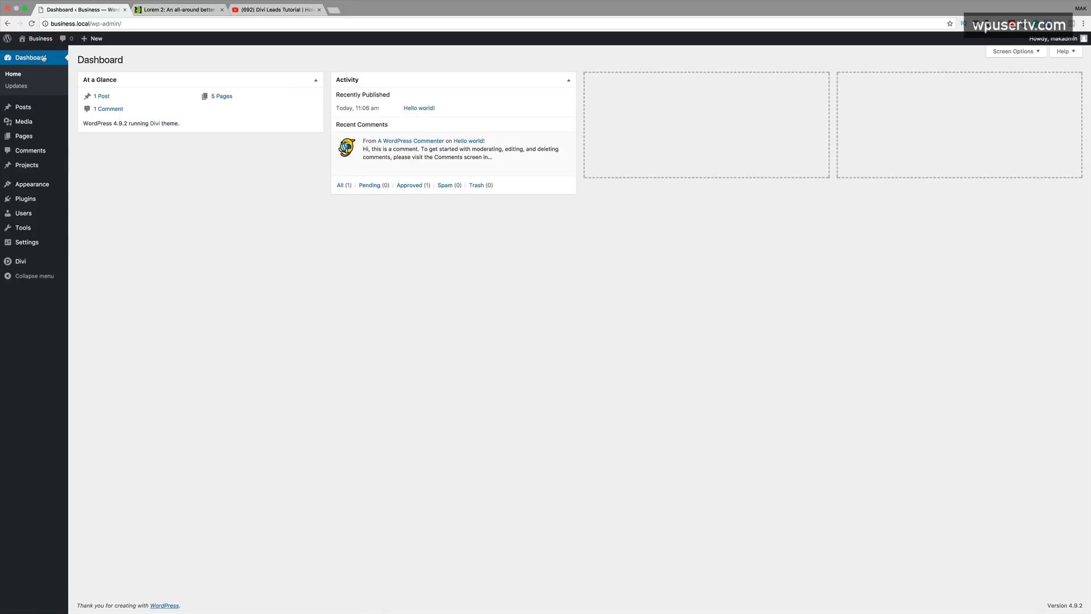
# - In Reading Settings, set the homepage to the static page Home and save
pyautogui.moveTo(44, 196)
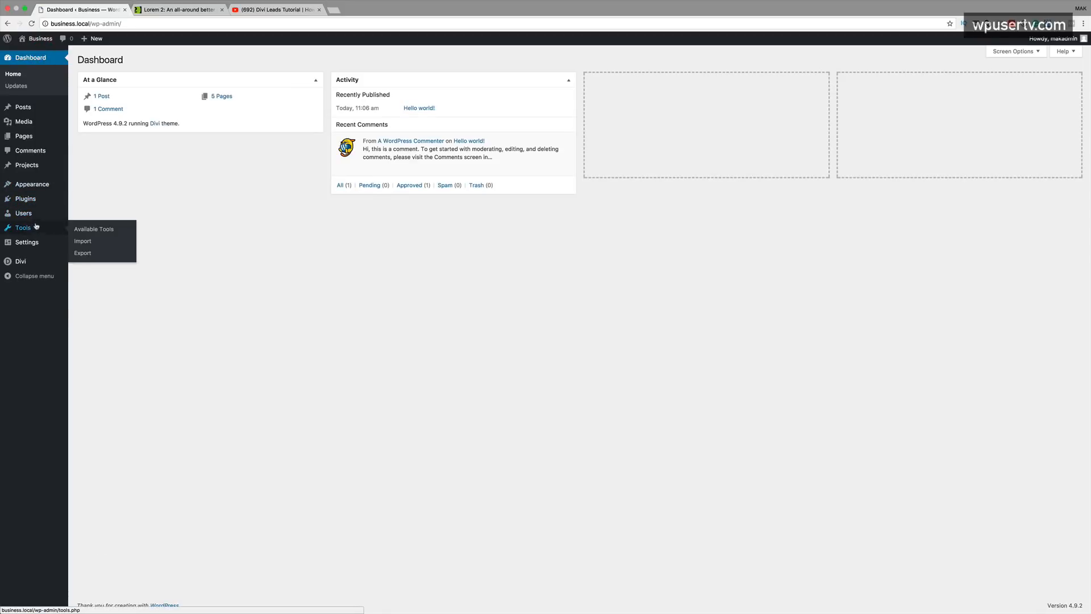
pyautogui.moveTo(35, 246)
pyautogui.click(91, 268)
pyautogui.click(174, 100)
pyautogui.click(235, 121)
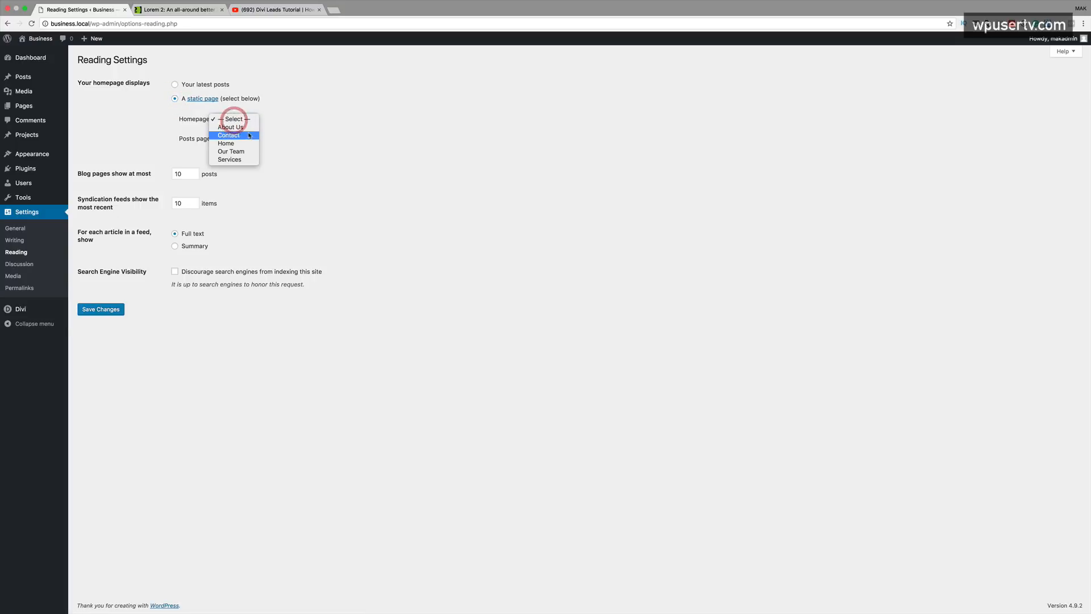
pyautogui.click(242, 145)
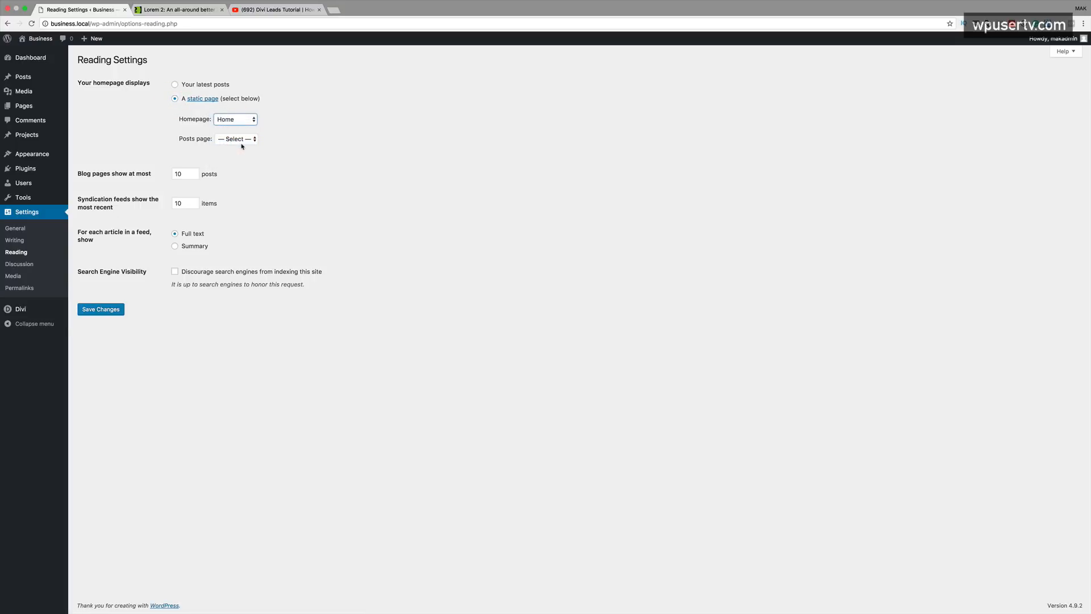
pyautogui.click(110, 310)
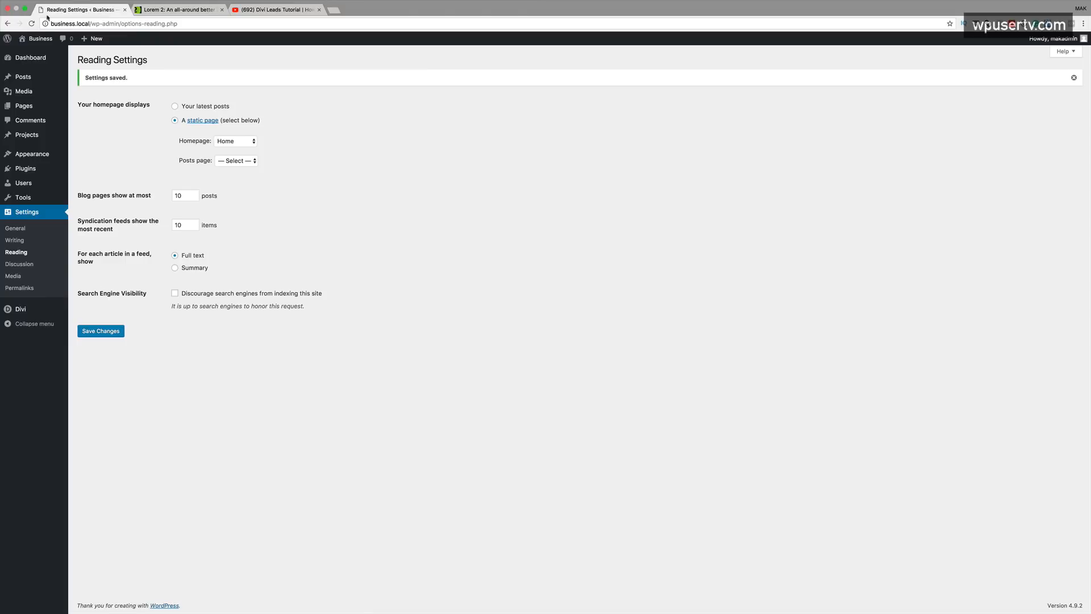
pyautogui.moveTo(40, 44)
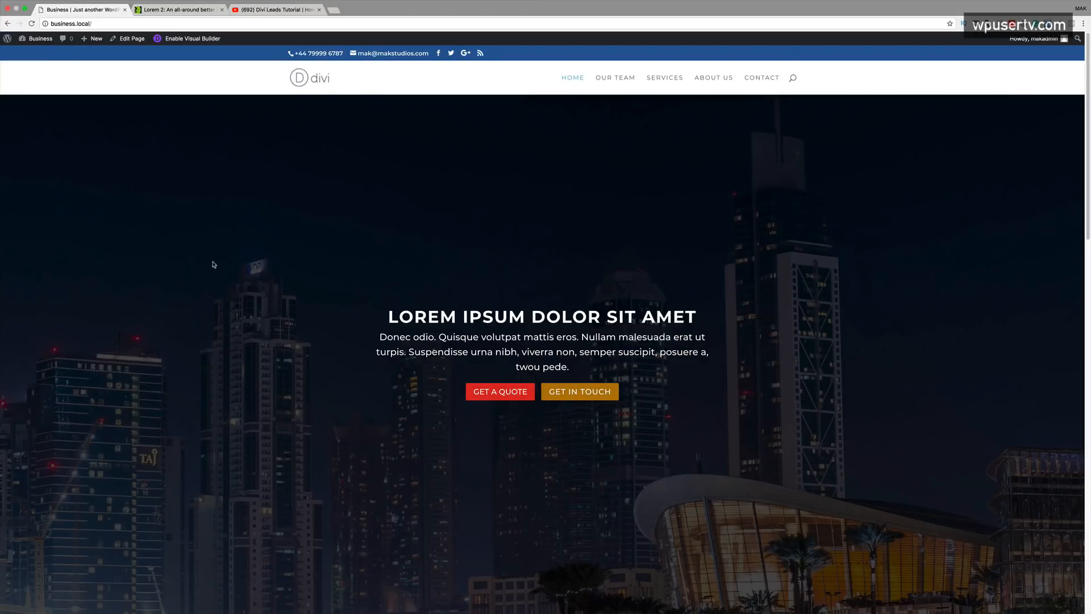
# - Scroll through the new live homepage, then return to the admin dashboard
pyautogui.scroll(-7, 214, 264)
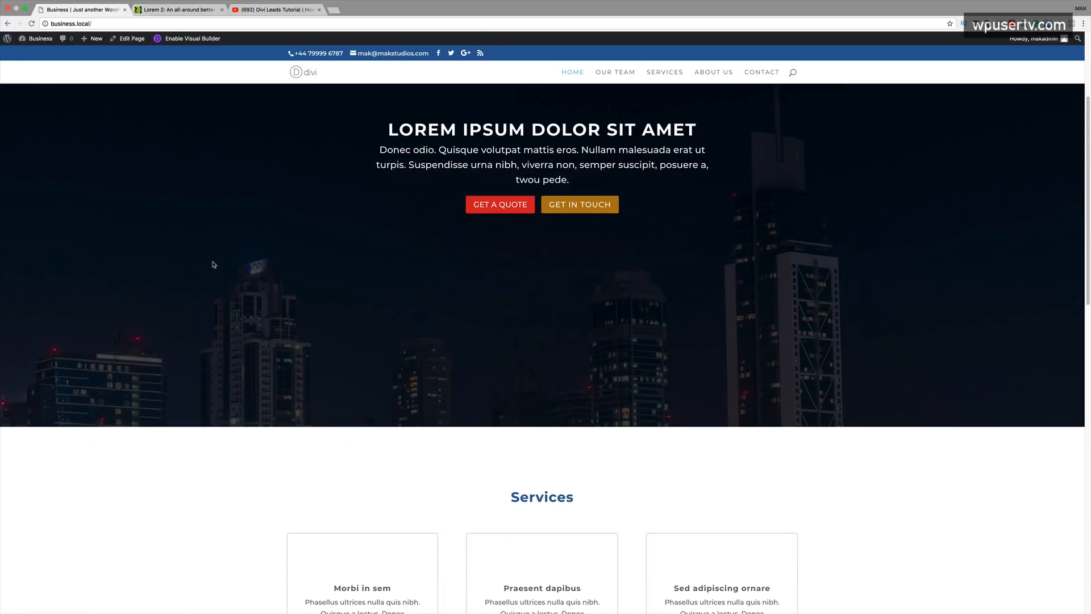
pyautogui.scroll(-10, 214, 265)
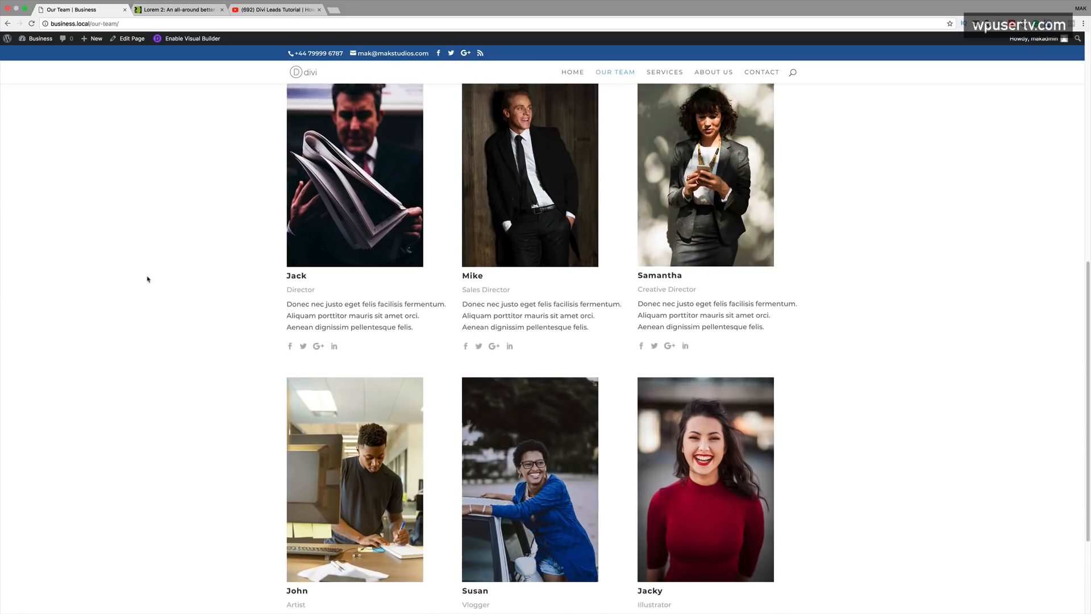
pyautogui.scroll(8, 148, 279)
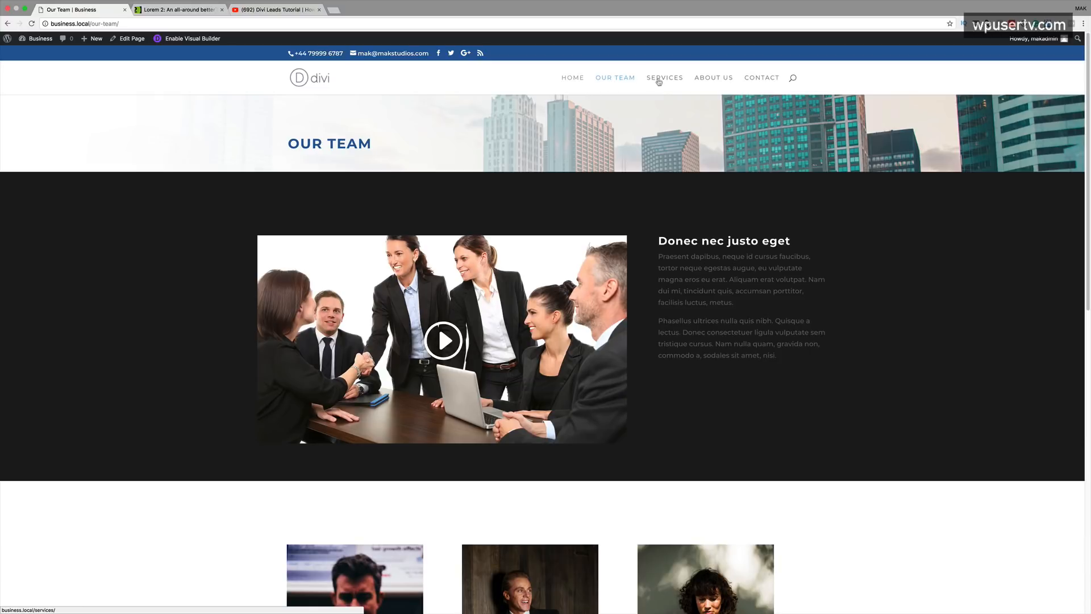
pyautogui.moveTo(38, 38)
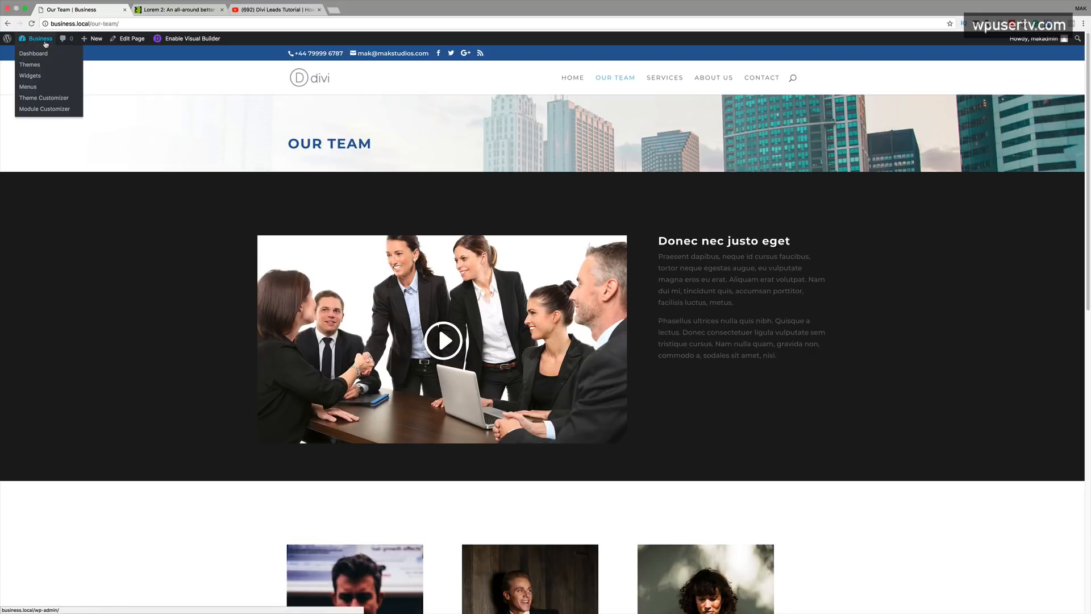
pyautogui.click(44, 56)
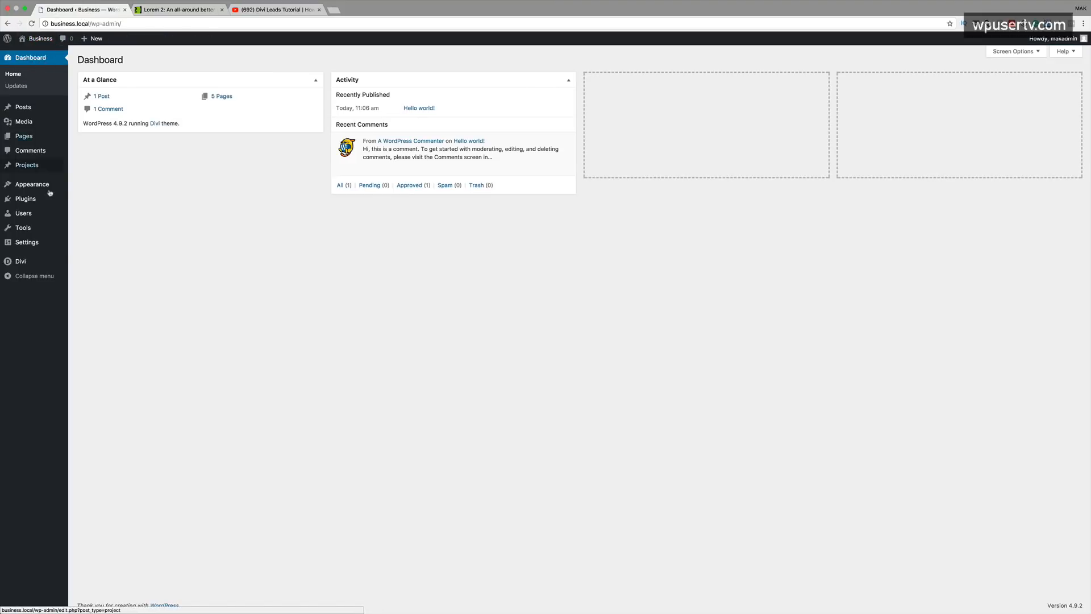
# - Make the Primary Menu Bar font bold in the Customizer and publish it
pyautogui.moveTo(45, 186)
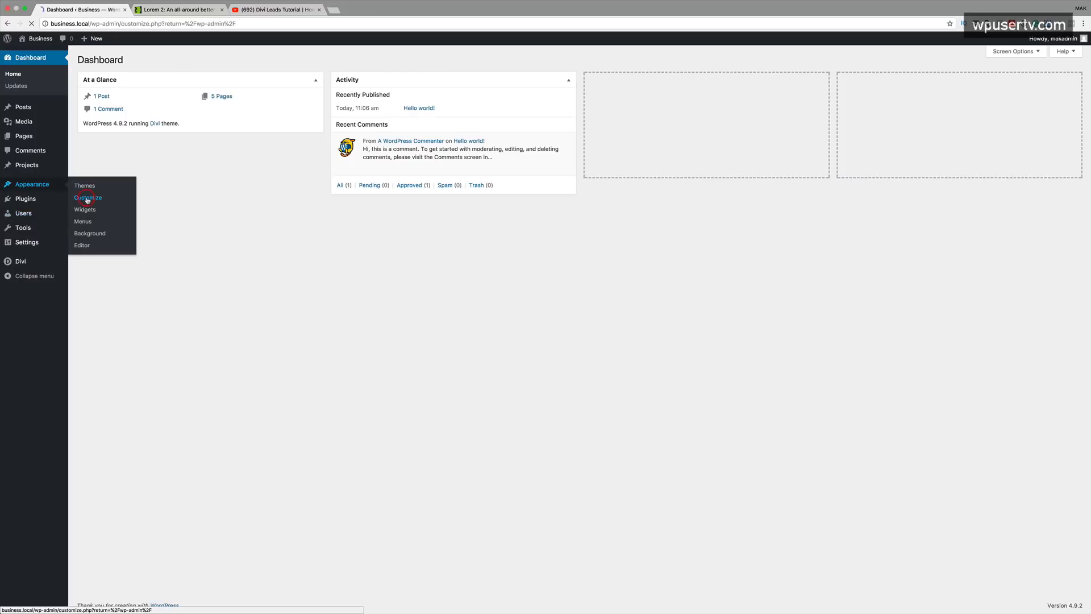
pyautogui.click(87, 199)
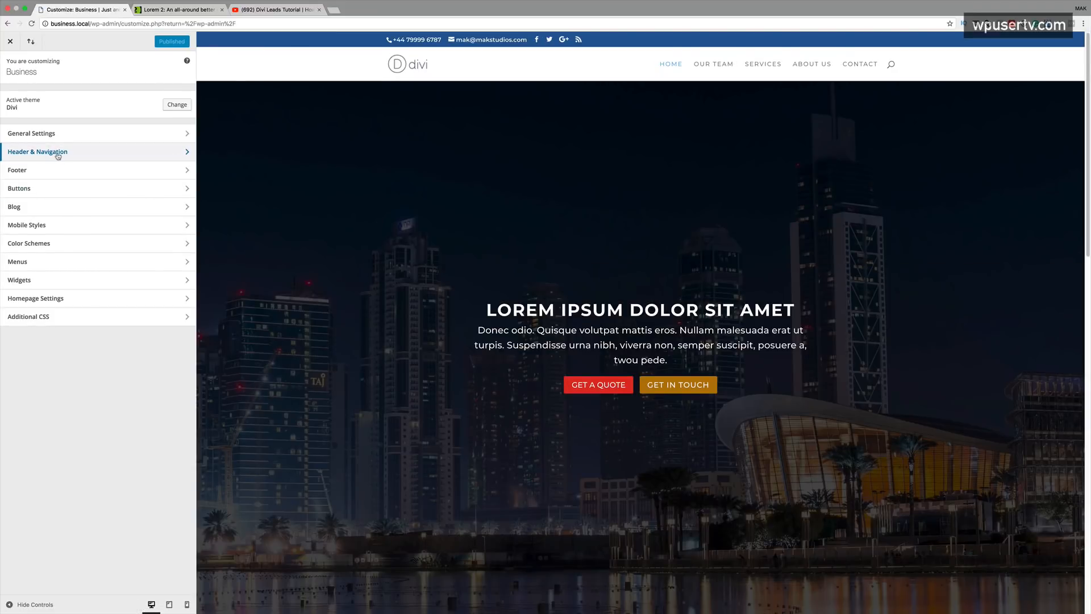
pyautogui.click(58, 153)
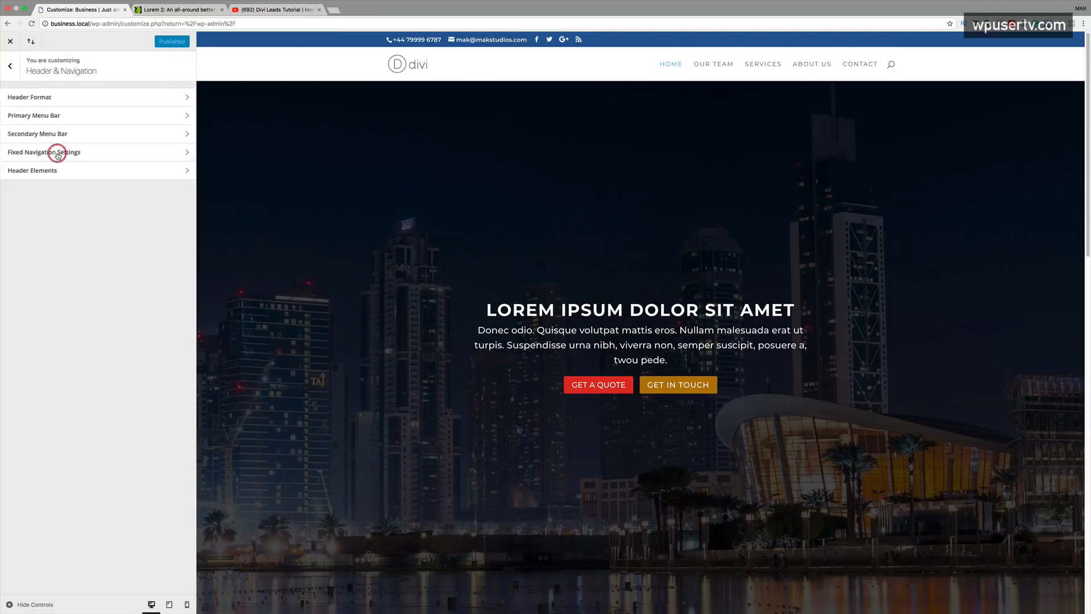
pyautogui.click(60, 117)
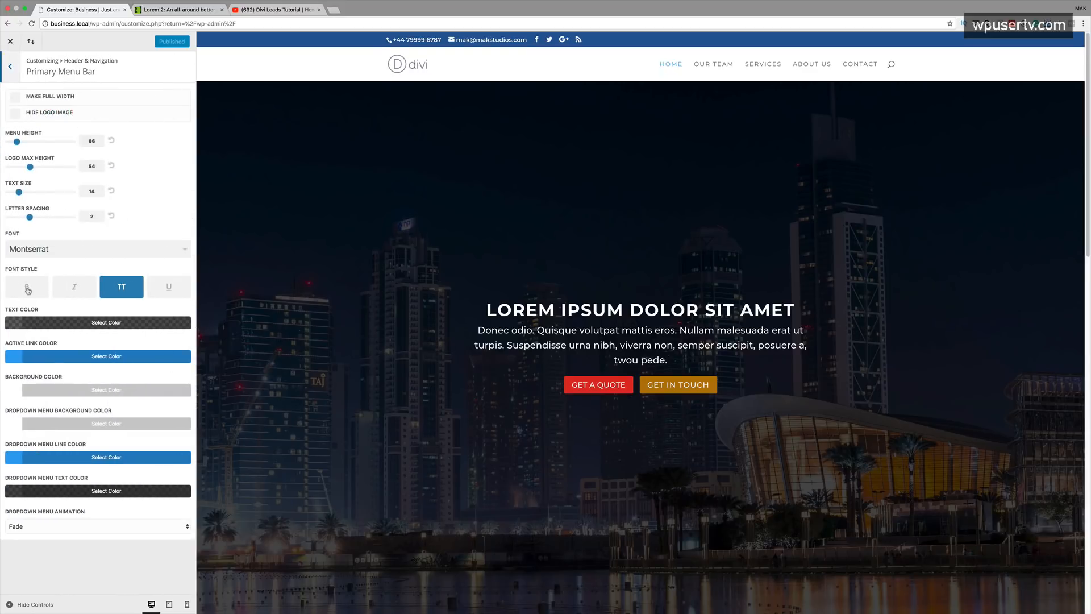
pyautogui.click(30, 290)
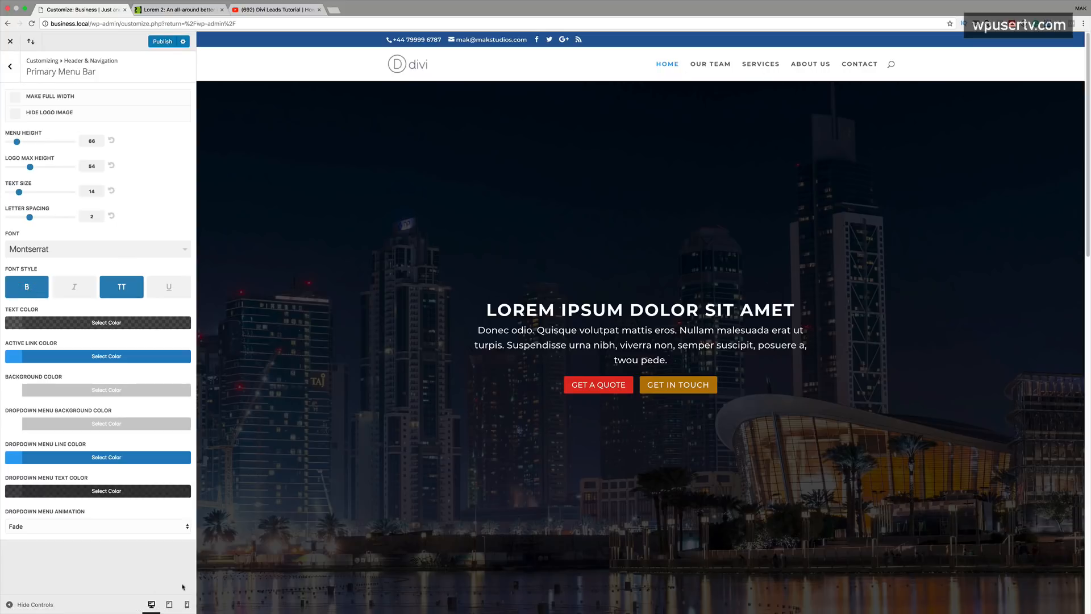
pyautogui.click(168, 45)
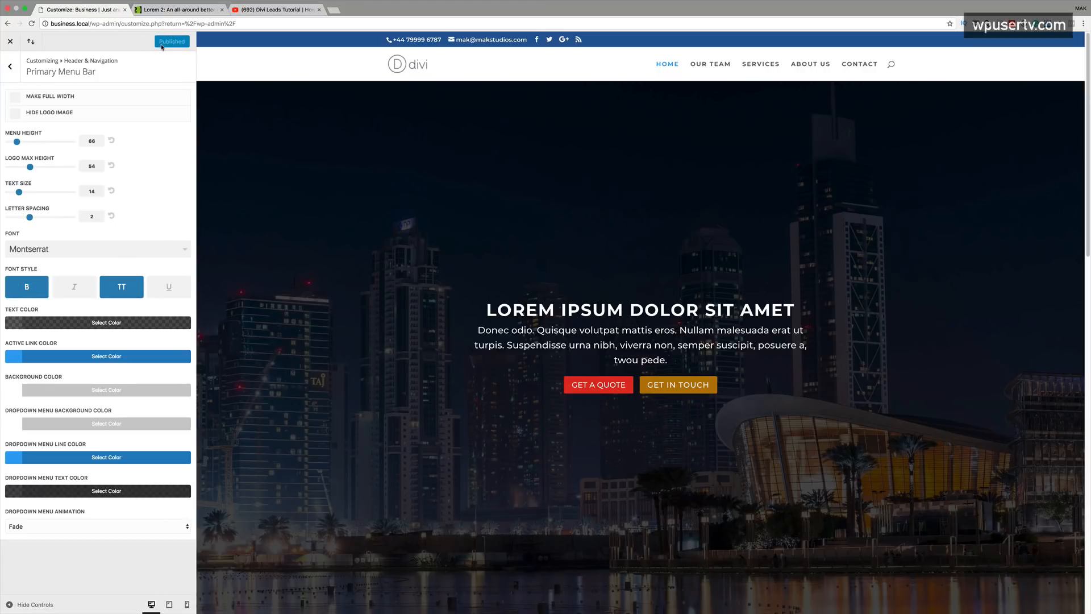